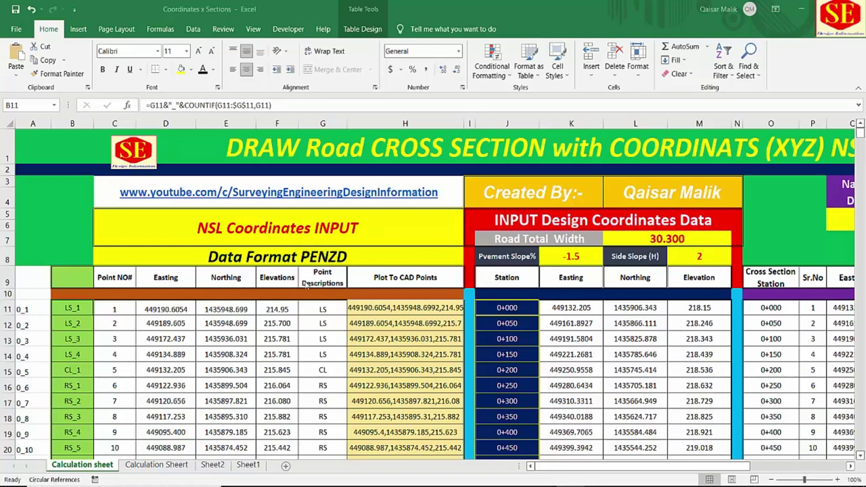
# Step: Scroll through the INPUT Design Coordinates Data table and select its heading
pyautogui.moveTo(568, 467); pyautogui.dragTo(648, 467)
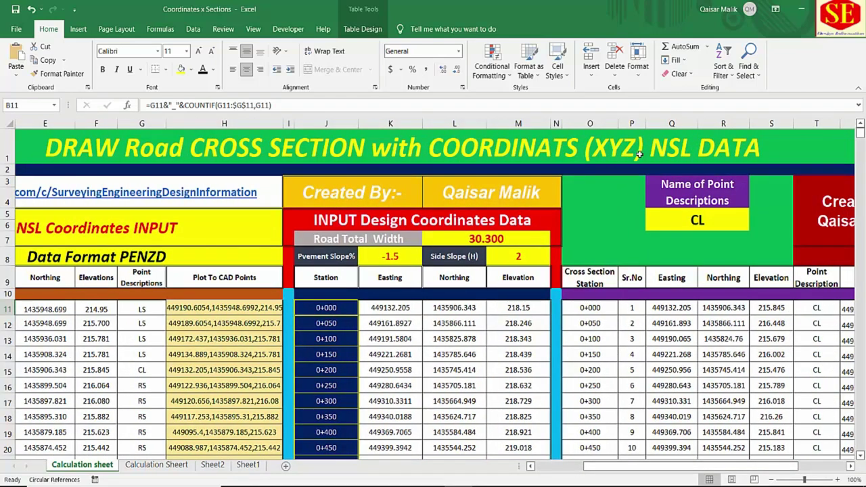
pyautogui.scroll(-1, 305, 289)
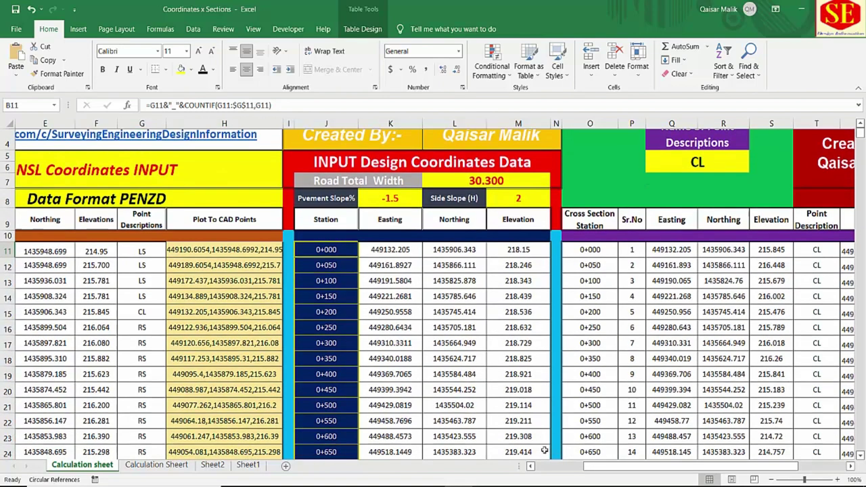
pyautogui.moveTo(607, 471); pyautogui.dragTo(559, 468)
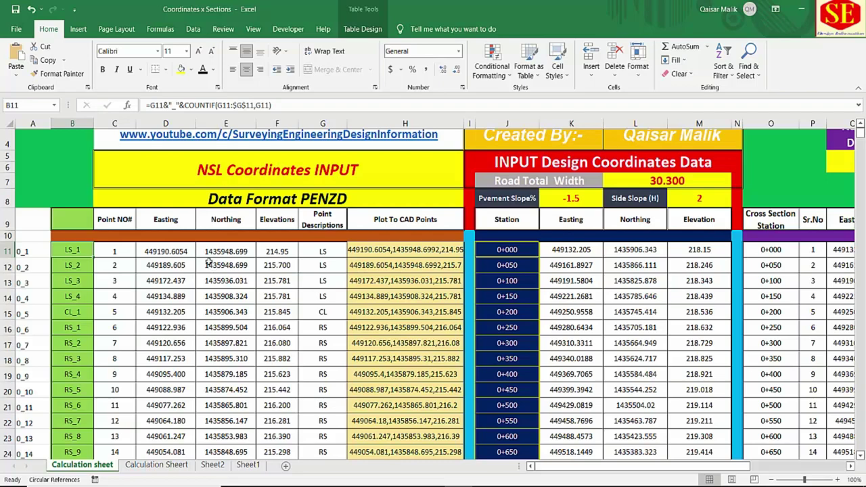
pyautogui.scroll(-2, 208, 261)
pyautogui.scroll(-3, 197, 230)
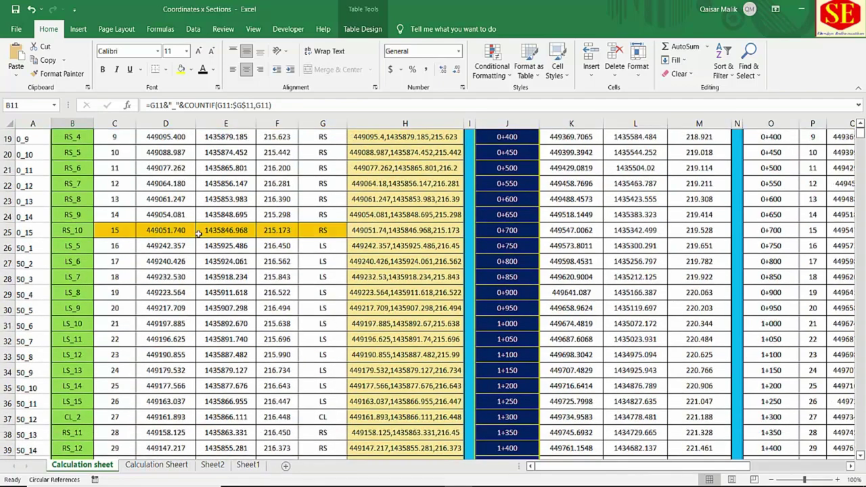
pyautogui.scroll(-6, 221, 252)
pyautogui.scroll(6, 222, 254)
pyautogui.scroll(1, 206, 233)
pyautogui.scroll(4, 206, 234)
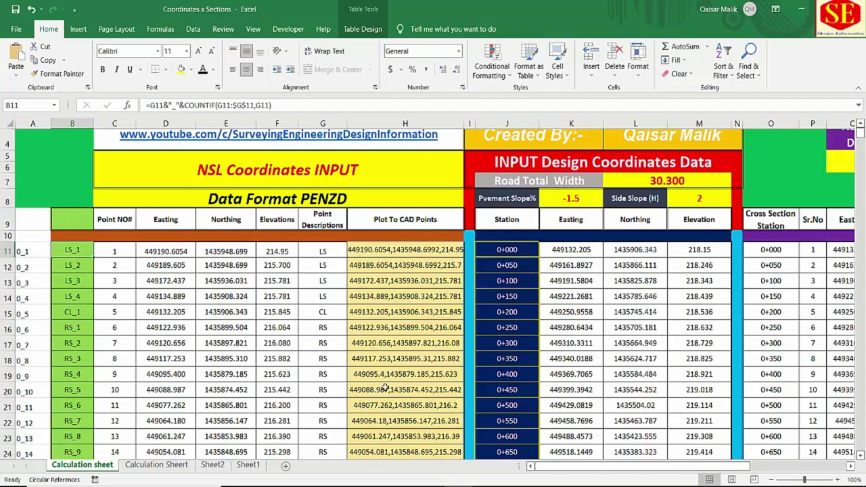
pyautogui.scroll(3, 446, 327)
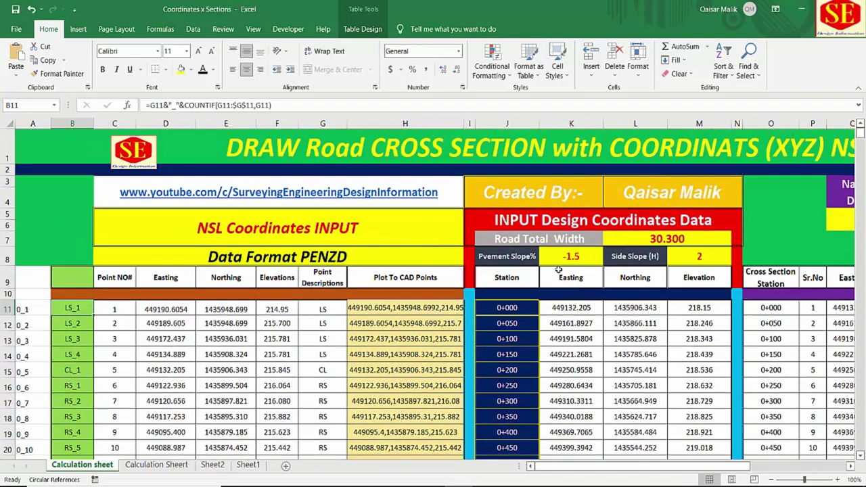
pyautogui.click(541, 227)
# Step: Inspect the rows near station 2+850 where results turn #N/A, then switch to Calculation Sheert
pyautogui.scroll(-1, 629, 304)
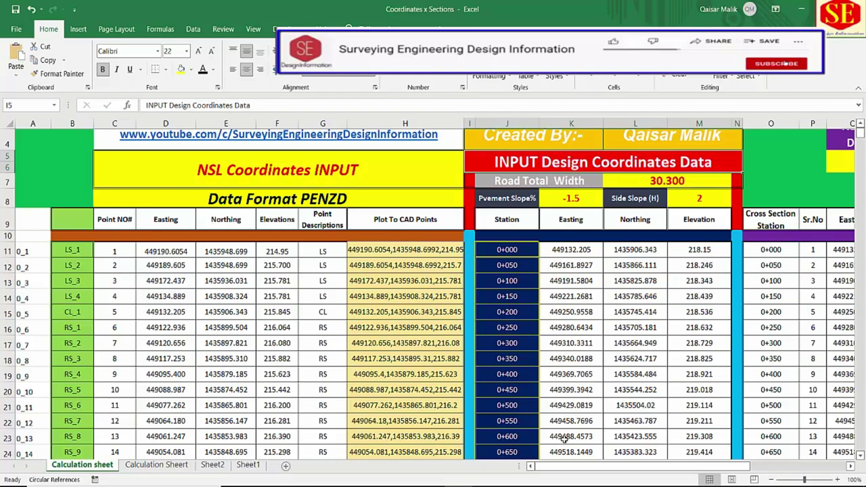
pyautogui.moveTo(571, 467); pyautogui.dragTo(667, 477)
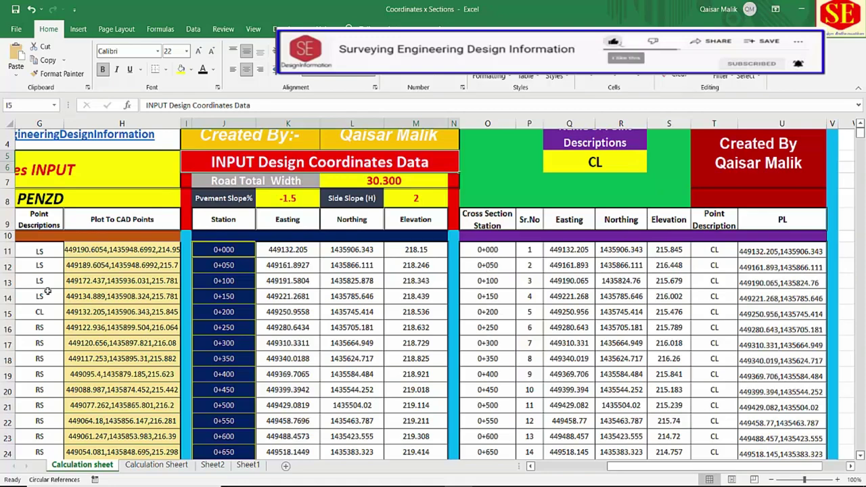
pyautogui.scroll(-4, 506, 279)
pyautogui.scroll(-10, 506, 280)
pyautogui.scroll(-1, 508, 280)
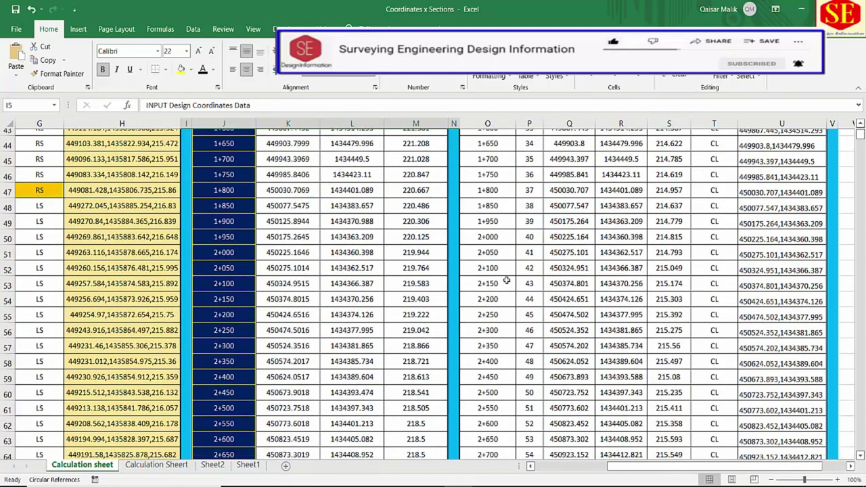
pyautogui.scroll(-2, 512, 281)
pyautogui.scroll(-3, 514, 282)
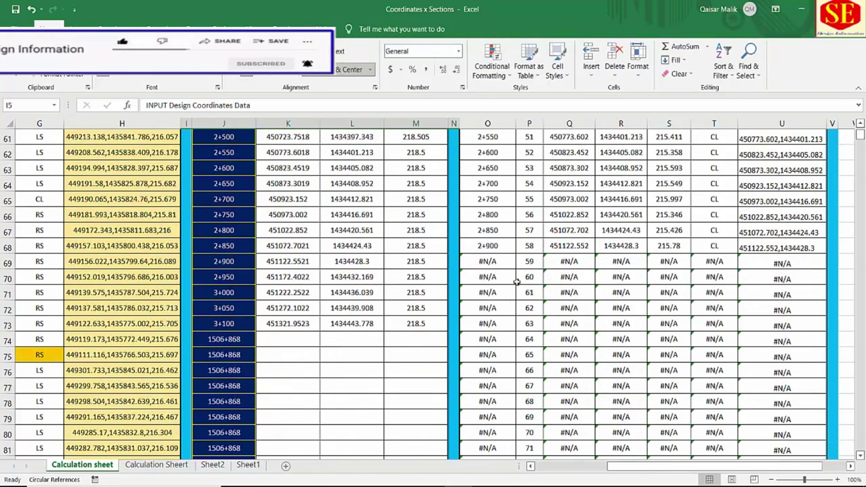
pyautogui.click(535, 247)
pyautogui.click(534, 230)
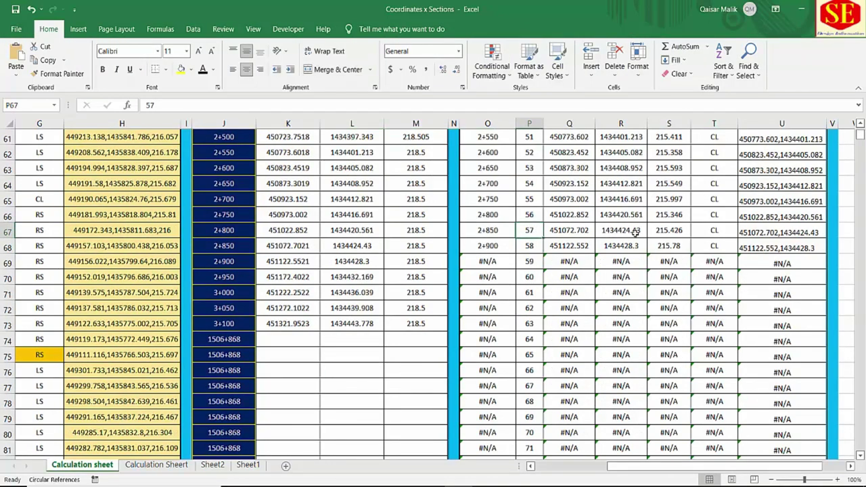
pyautogui.scroll(3, 589, 245)
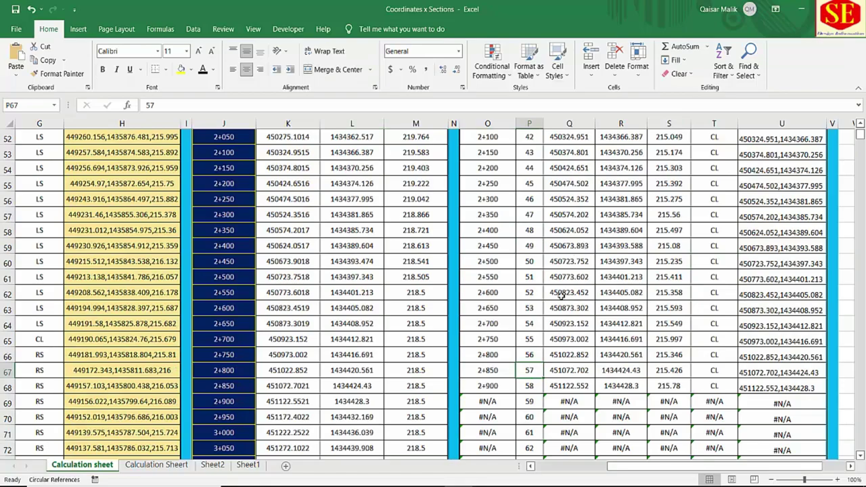
pyautogui.scroll(7, 562, 296)
pyautogui.scroll(4, 566, 278)
pyautogui.scroll(4, 565, 277)
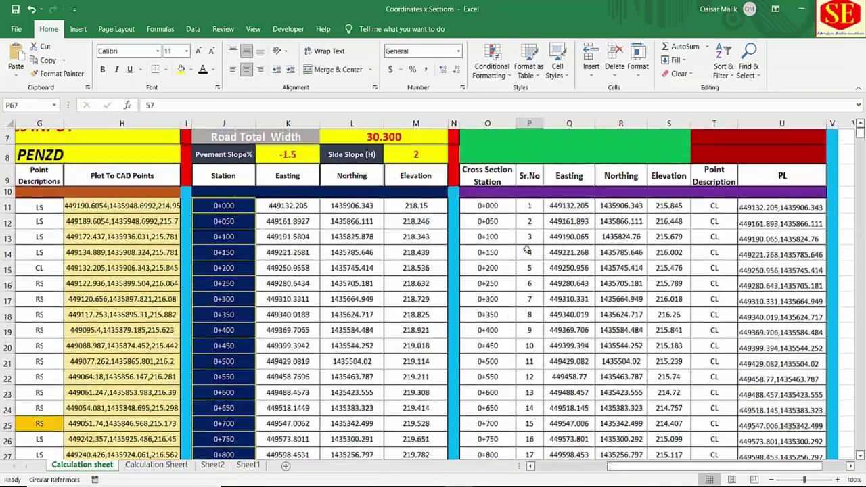
pyautogui.scroll(1, 530, 246)
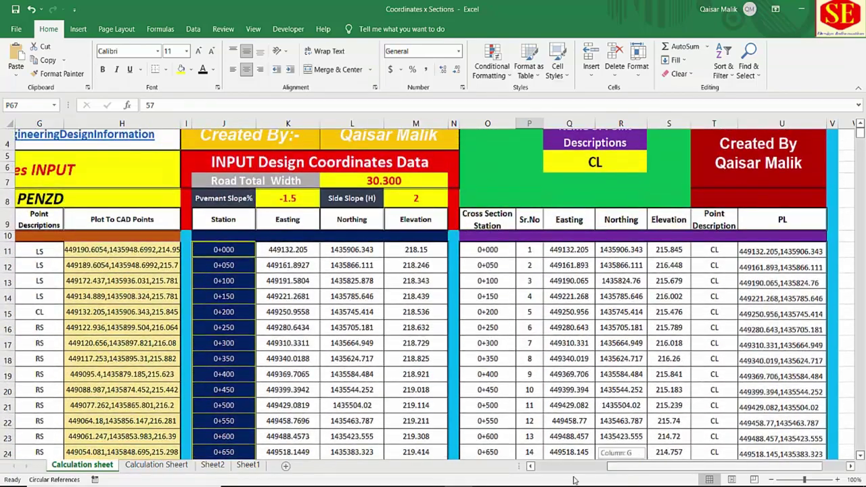
pyautogui.moveTo(620, 466); pyautogui.dragTo(548, 465)
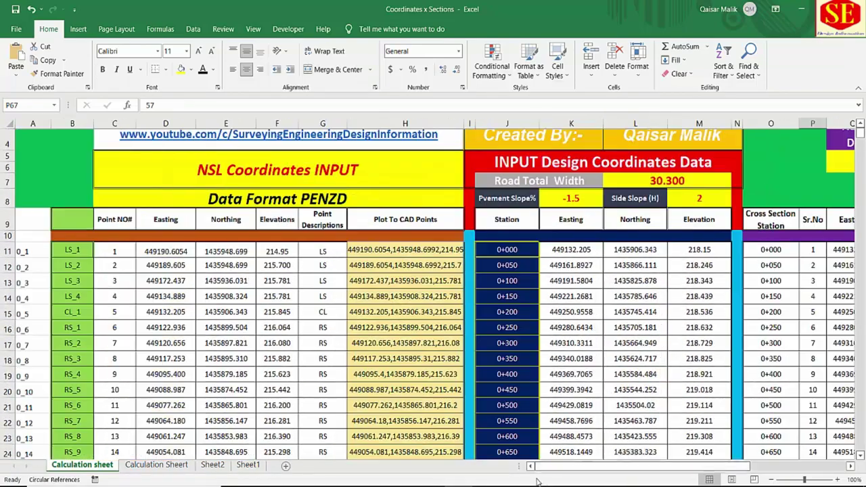
pyautogui.click(147, 467)
pyautogui.scroll(5, 419, 339)
pyautogui.scroll(8, 419, 340)
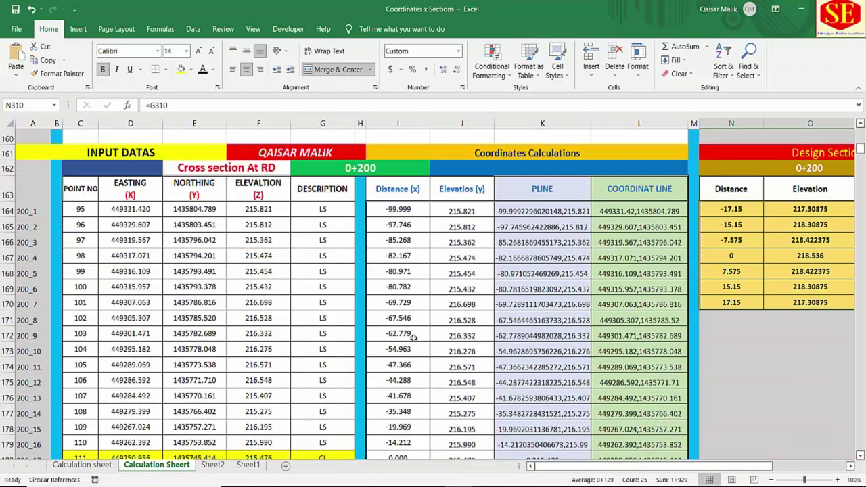
pyautogui.scroll(8, 419, 340)
pyautogui.moveTo(861, 147); pyautogui.dragTo(861, 130)
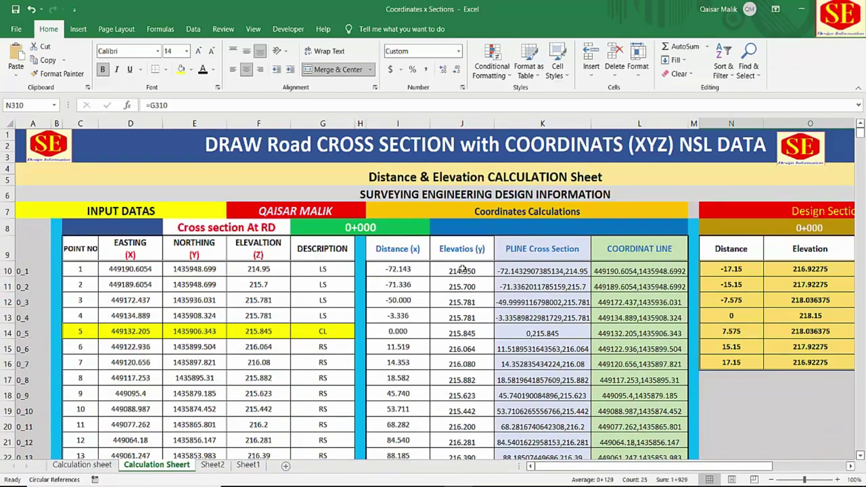
pyautogui.scroll(-1, 462, 268)
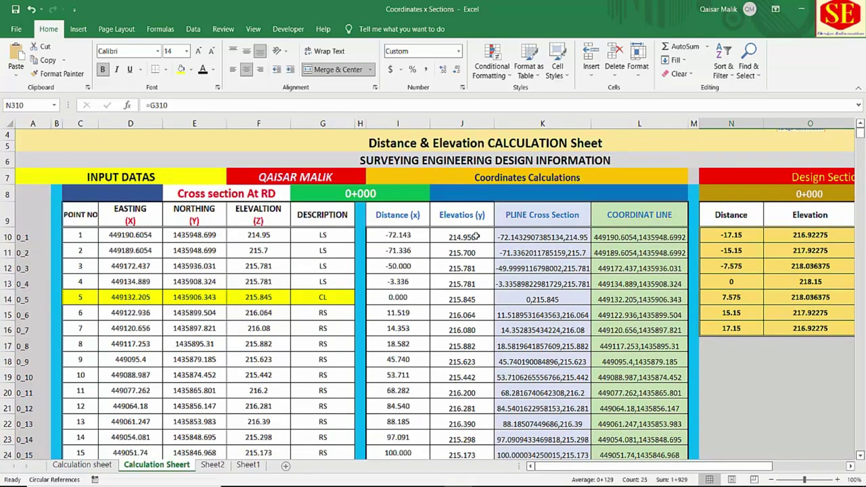
pyautogui.click(404, 235)
pyautogui.click(404, 280)
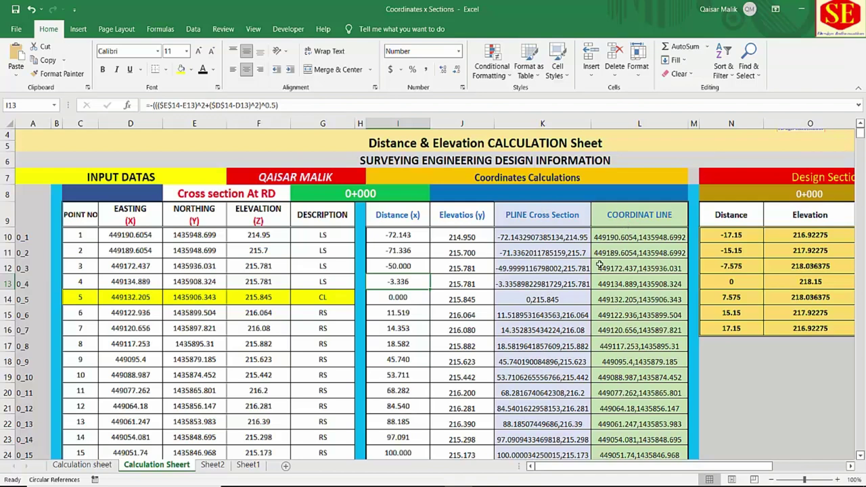
pyautogui.moveTo(610, 466); pyautogui.dragTo(665, 466)
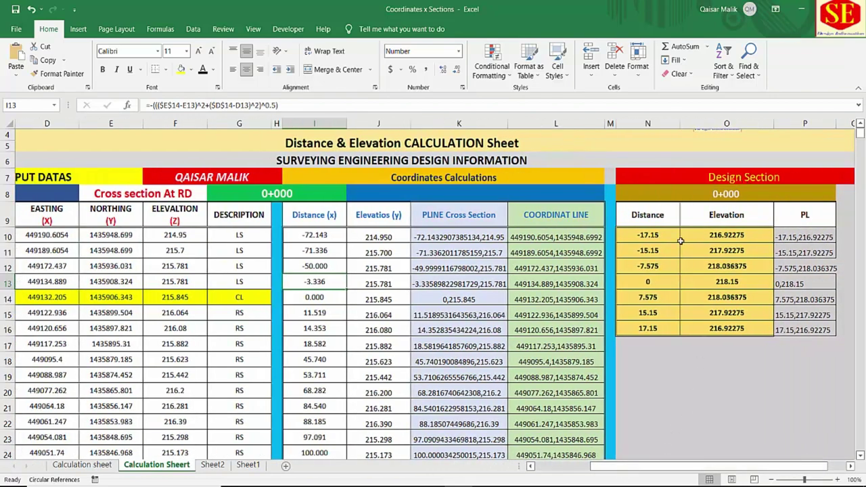
pyautogui.click(652, 237)
pyautogui.click(704, 237)
pyautogui.click(643, 258)
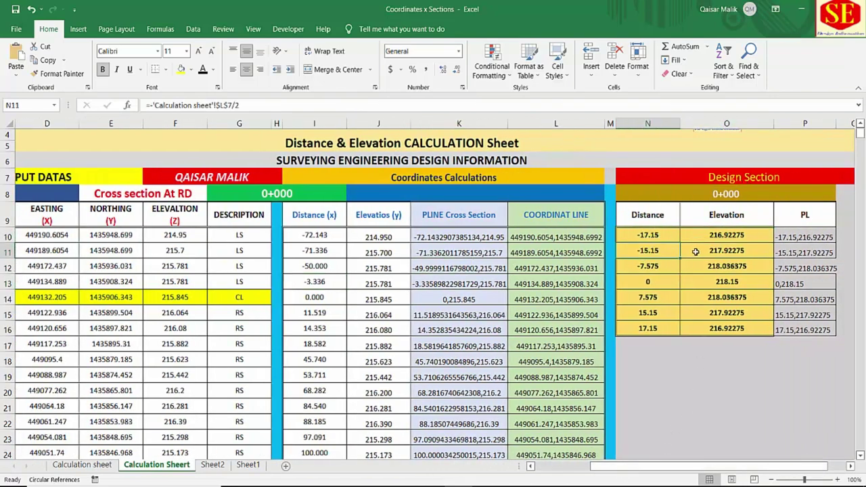
pyautogui.press('Down')
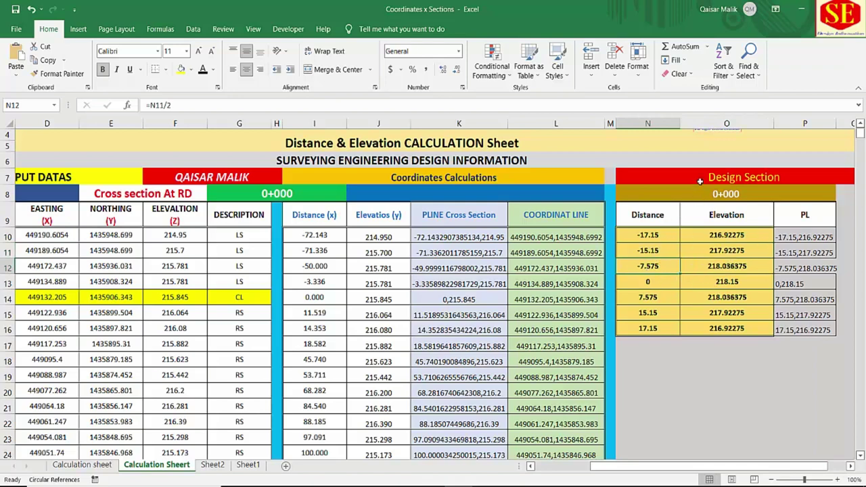
pyautogui.moveTo(687, 192); pyautogui.dragTo(744, 329)
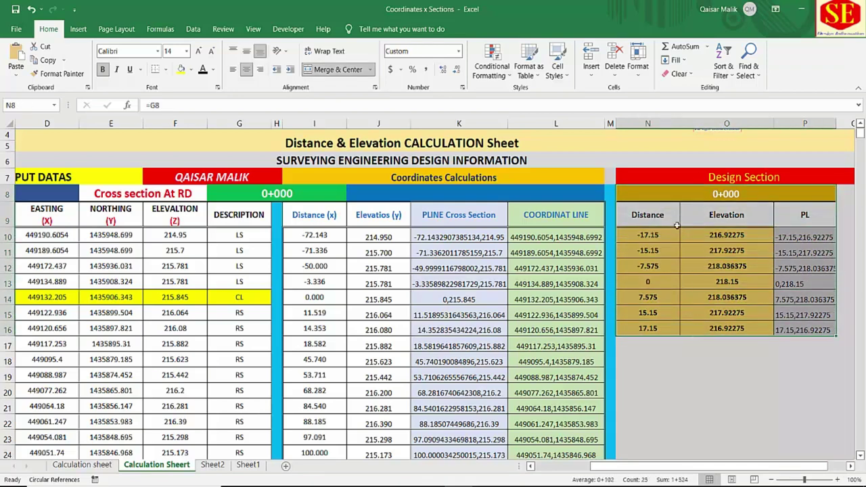
pyautogui.scroll(-4, 673, 233)
pyautogui.scroll(-5, 666, 248)
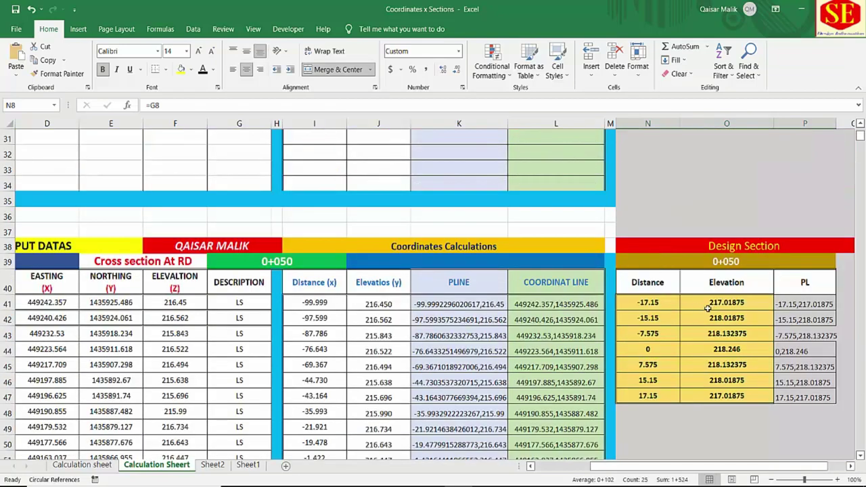
pyautogui.scroll(5, 279, 359)
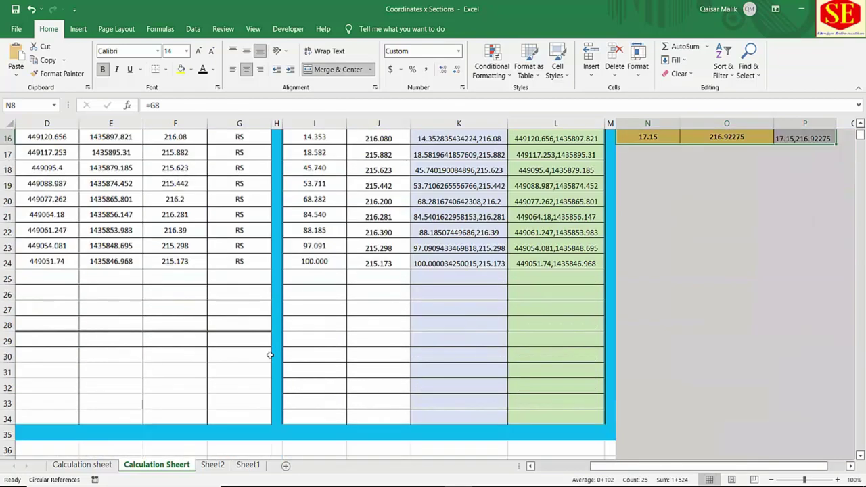
pyautogui.scroll(2, 274, 353)
pyautogui.scroll(2, 286, 351)
pyautogui.scroll(-5, 347, 309)
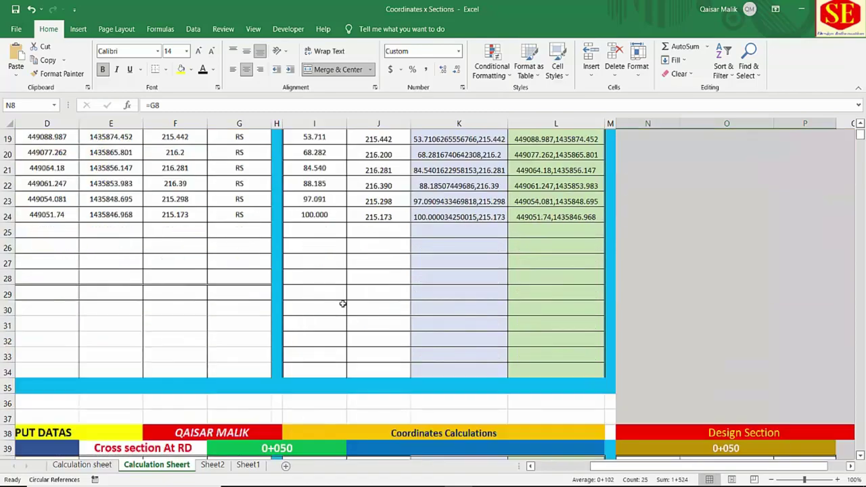
pyautogui.moveTo(602, 466); pyautogui.dragTo(541, 467)
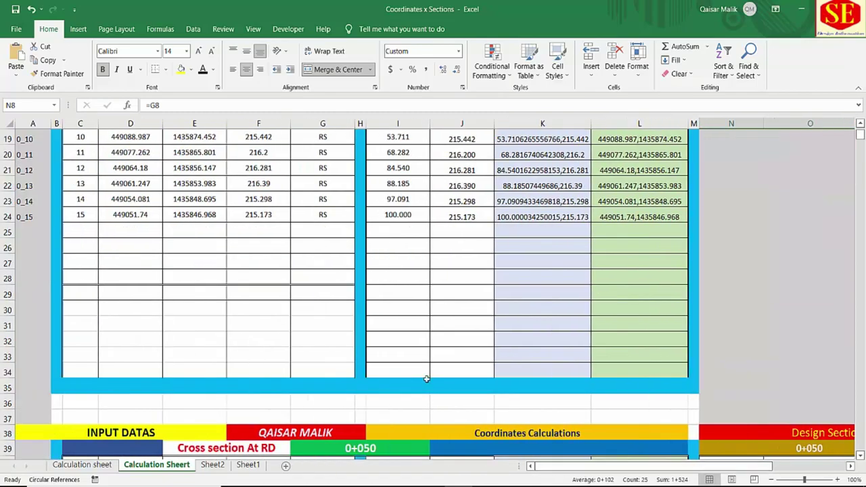
pyautogui.scroll(-3, 423, 372)
pyautogui.scroll(-6, 424, 368)
pyautogui.scroll(-3, 423, 366)
pyautogui.scroll(-4, 421, 364)
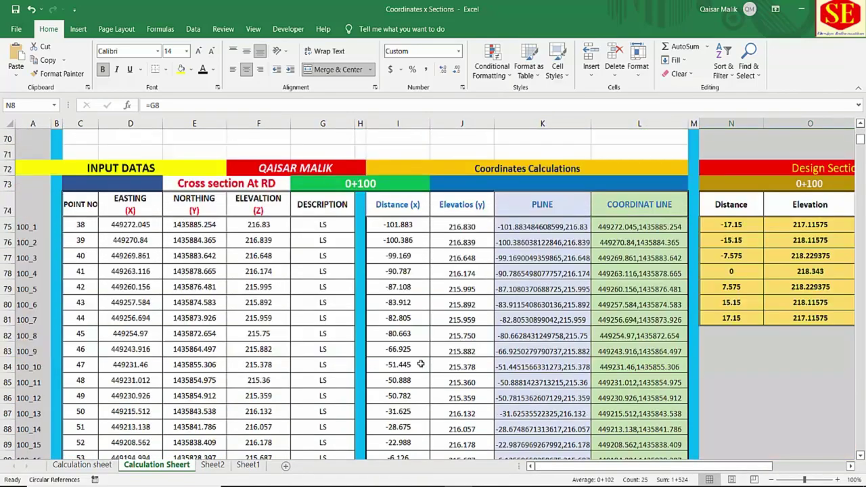
pyautogui.scroll(-1, 413, 345)
pyautogui.scroll(-3, 393, 290)
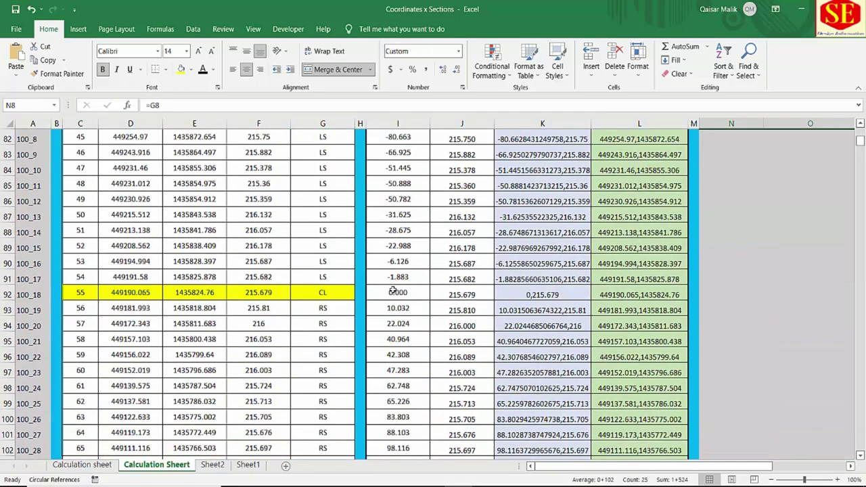
pyautogui.scroll(-3, 389, 289)
pyautogui.scroll(-4, 297, 273)
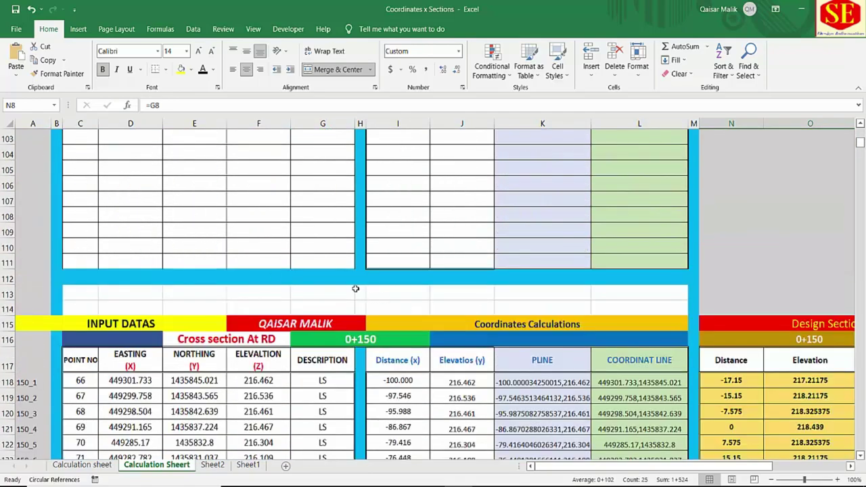
pyautogui.scroll(-5, 349, 284)
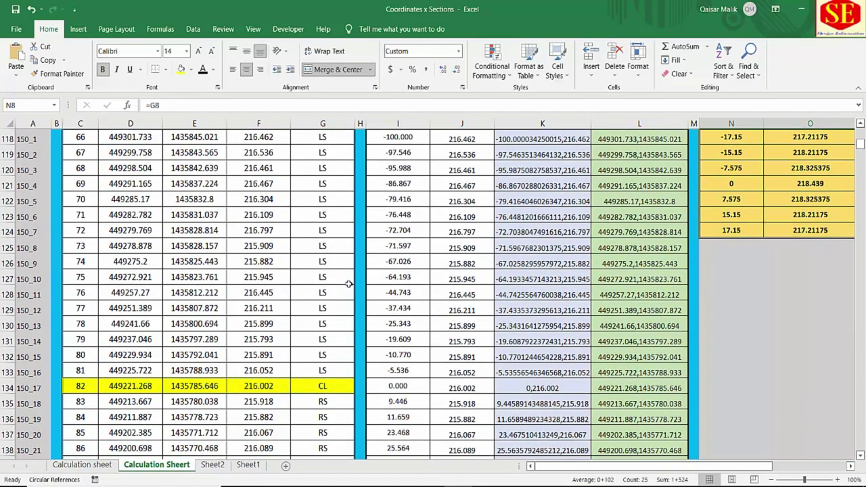
pyautogui.scroll(3, 349, 283)
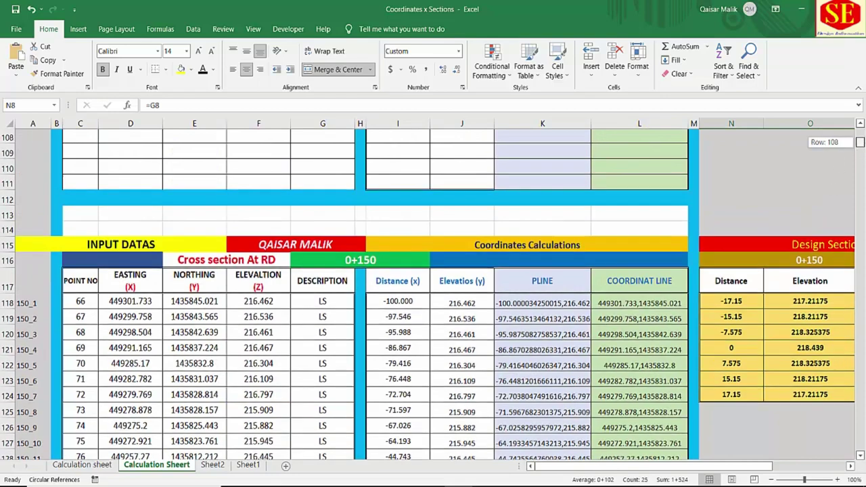
pyautogui.moveTo(861, 144); pyautogui.dragTo(861, 132)
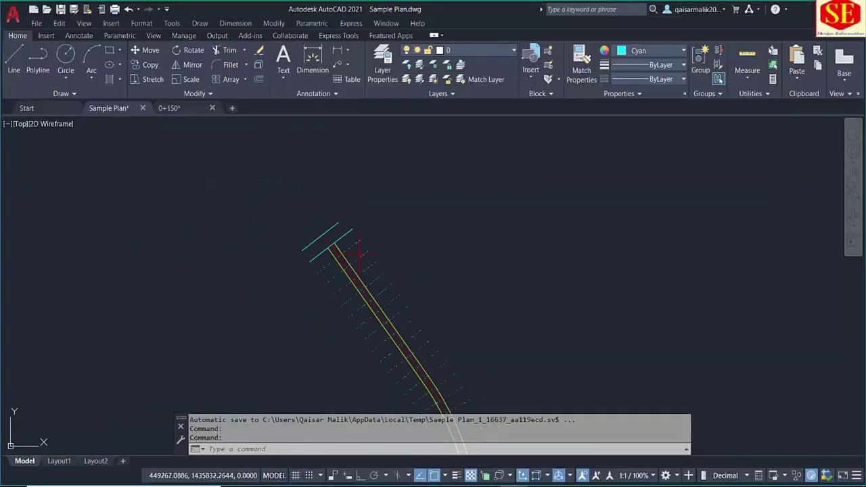
# Step: Zoom around the road plan, then open the 0+000.dwg cross-section drawing
pyautogui.scroll(-6, 400, 296)
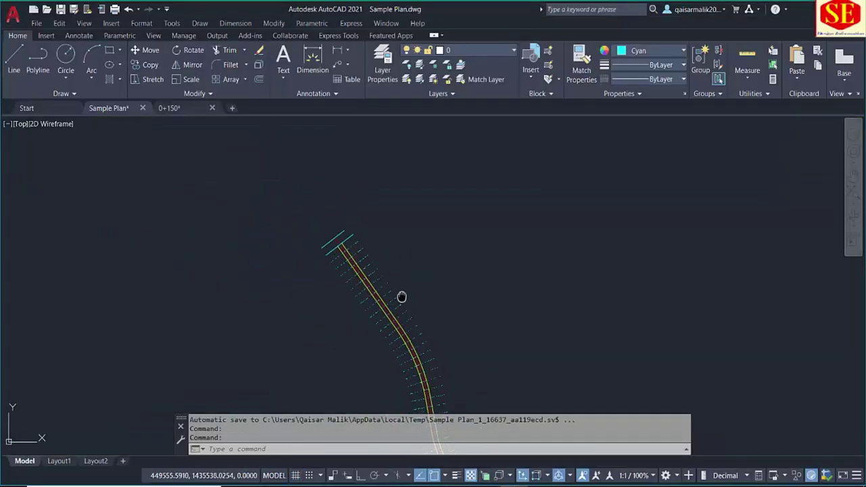
pyautogui.scroll(8, 301, 203)
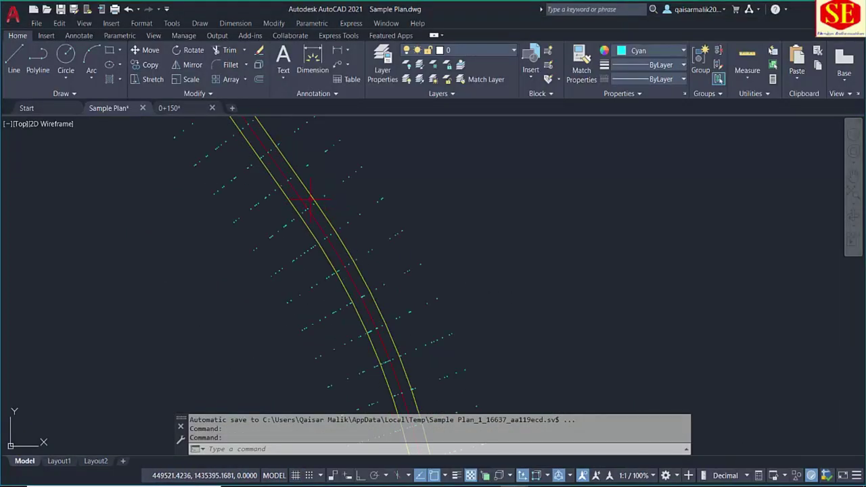
pyautogui.scroll(-2, 340, 286)
pyautogui.scroll(-2, 343, 131)
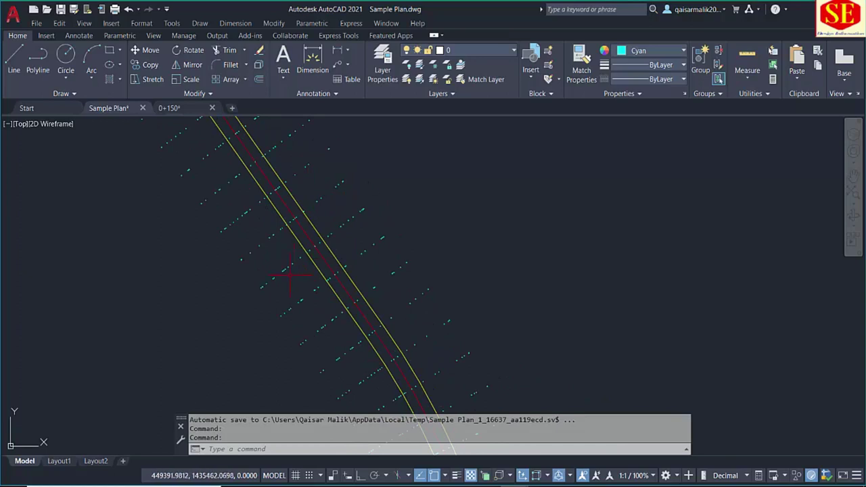
pyautogui.scroll(-1, 349, 216)
pyautogui.scroll(1, 309, 213)
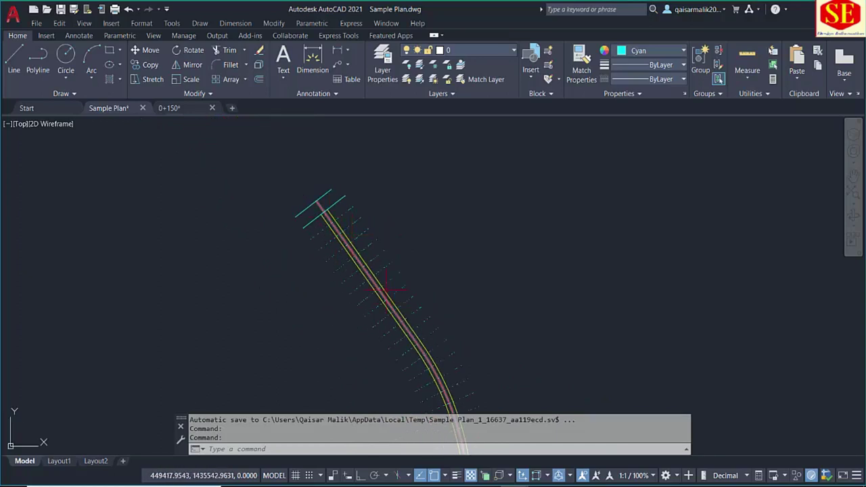
pyautogui.scroll(-1, 337, 197)
pyautogui.scroll(-2, 315, 257)
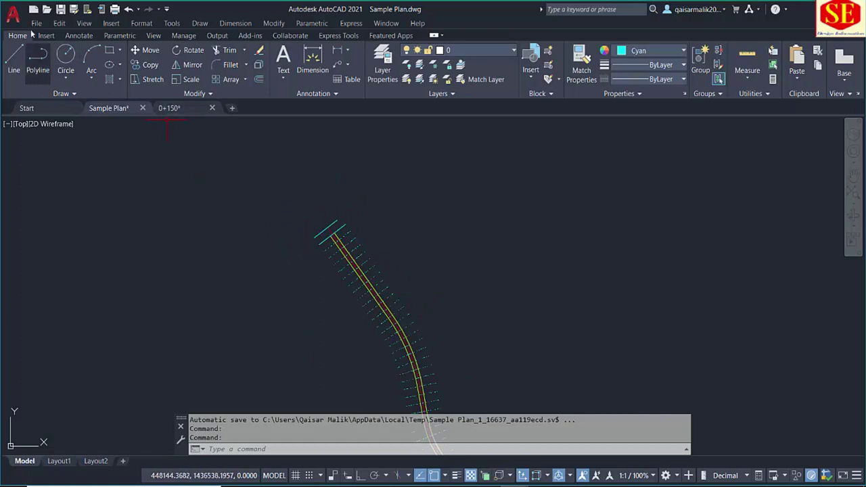
pyautogui.click(49, 12)
pyautogui.doubleClick(294, 208)
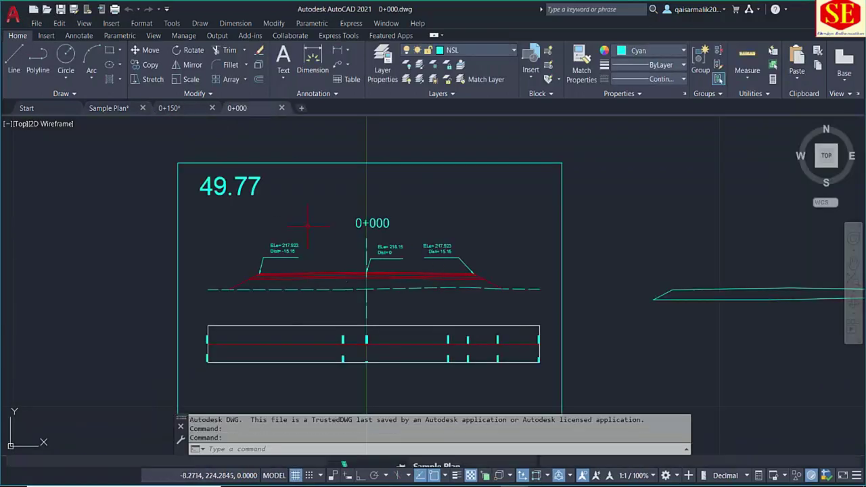
# Step: Return to the Excel workbook and show the Calculation sheet
pyautogui.scroll(-1, 309, 228)
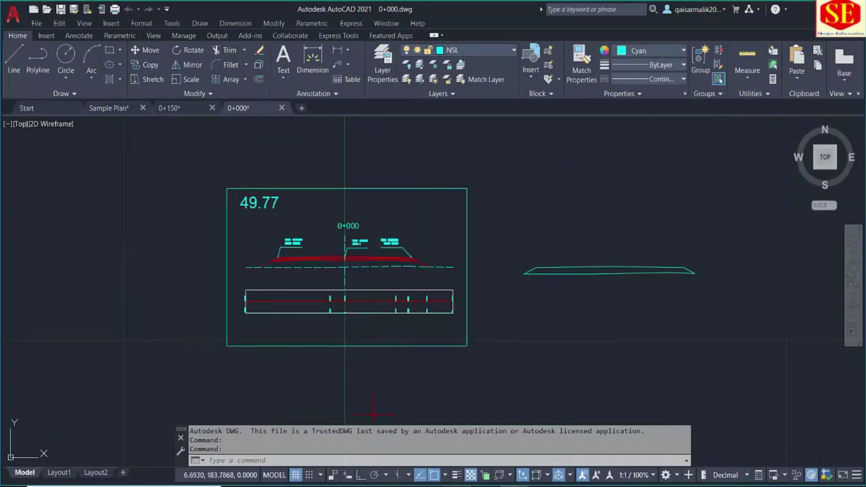
pyautogui.hotkey('alt', 'Tab')
pyautogui.click(82, 465)
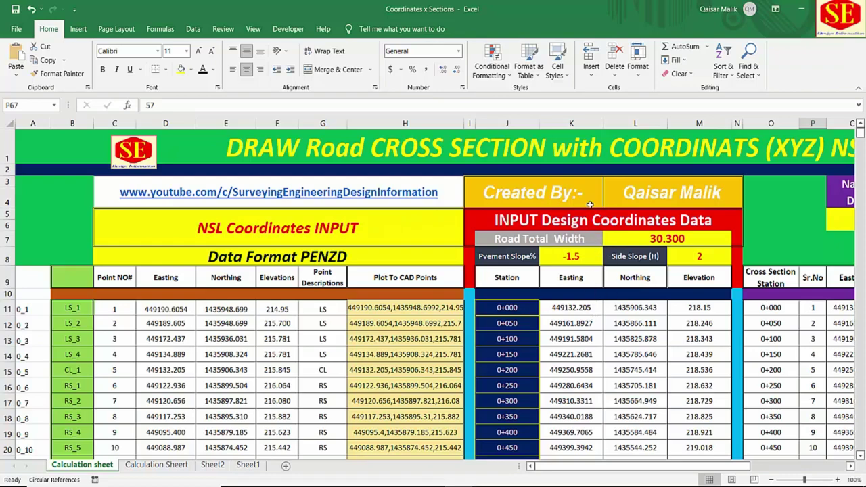
# Step: Scroll down through the Calculation sheet
pyautogui.scroll(-1, 568, 354)
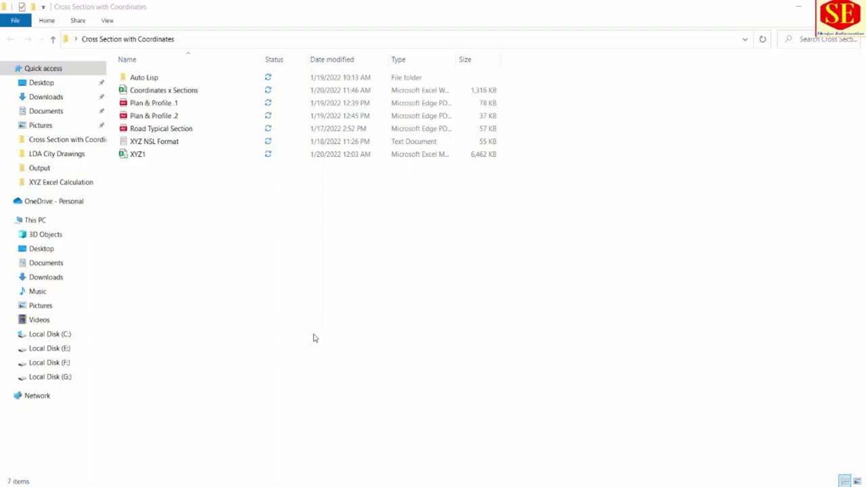
# Step: Open the Road Typical Section PDF in Edge
pyautogui.doubleClick(179, 130)
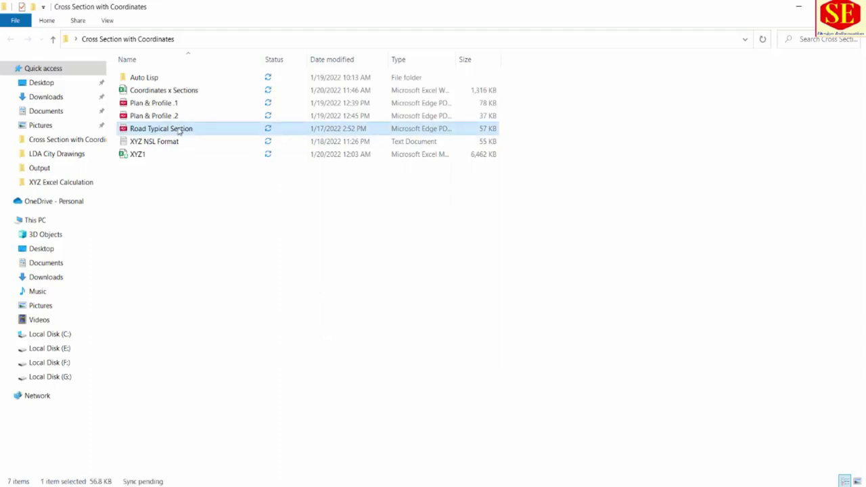
pyautogui.scroll(2, 465, 282)
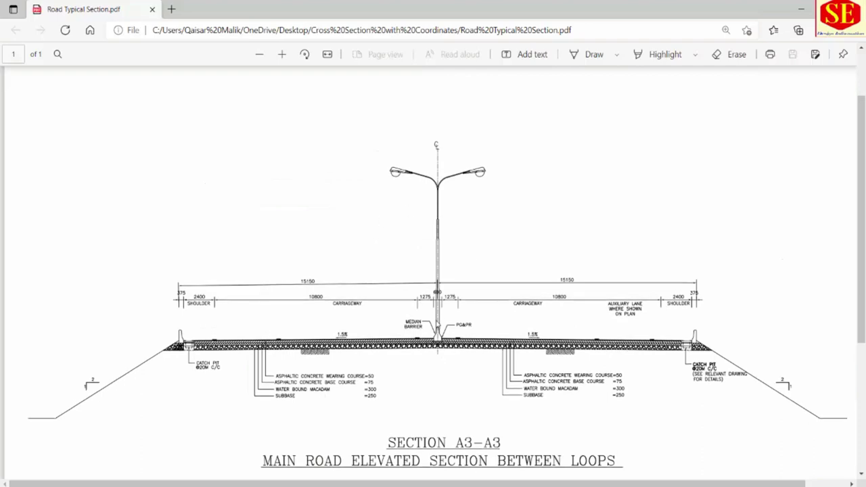
pyautogui.hotkey('alt', 'Tab')
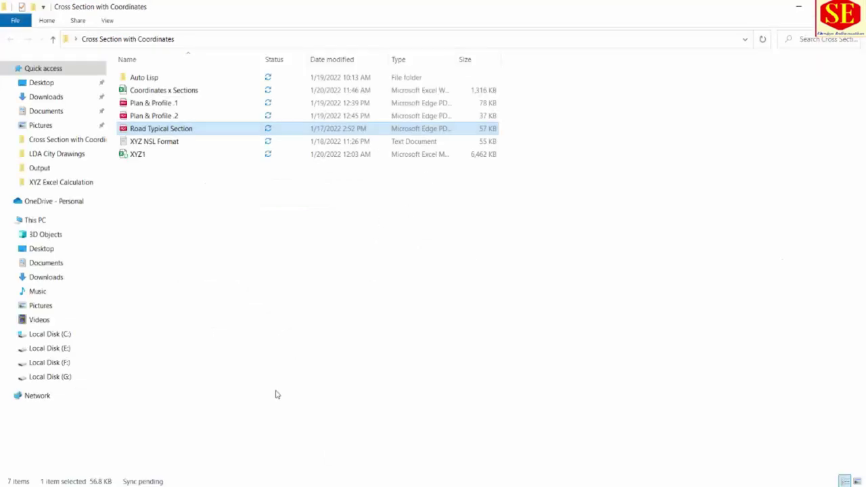
# Step: Open the Plan & Profile .1 PDF and scroll through it
pyautogui.doubleClick(154, 103)
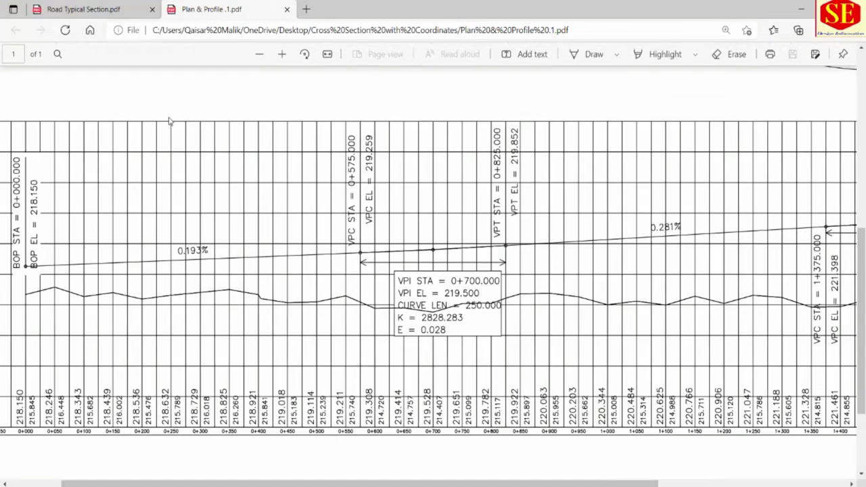
pyautogui.scroll(3, 344, 249)
pyautogui.scroll(1, 588, 160)
pyautogui.scroll(1, 282, 275)
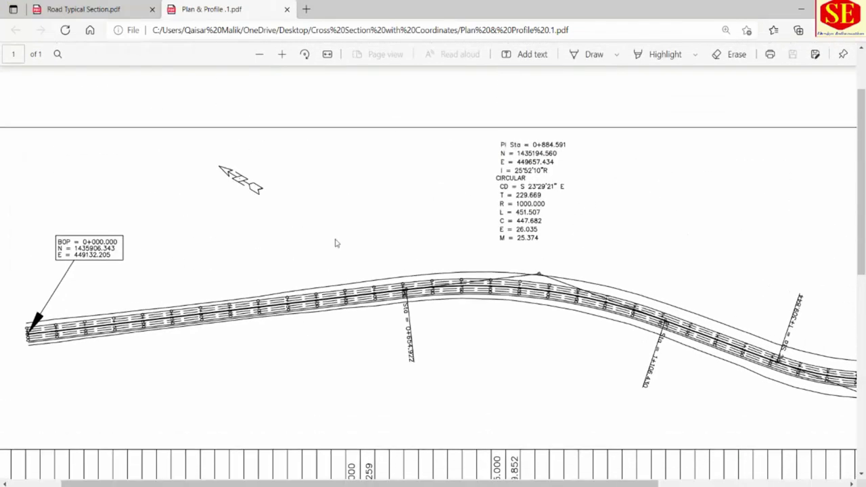
pyautogui.scroll(-3, 458, 218)
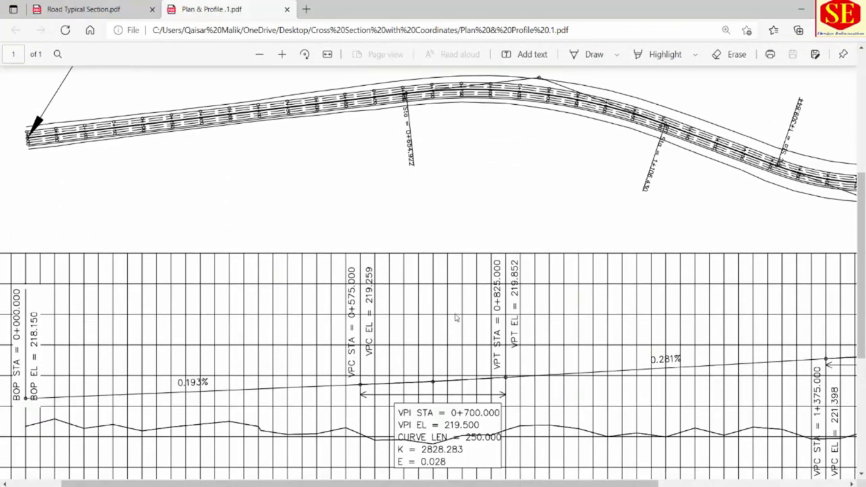
pyautogui.scroll(-1, 457, 313)
pyautogui.scroll(3, 208, 239)
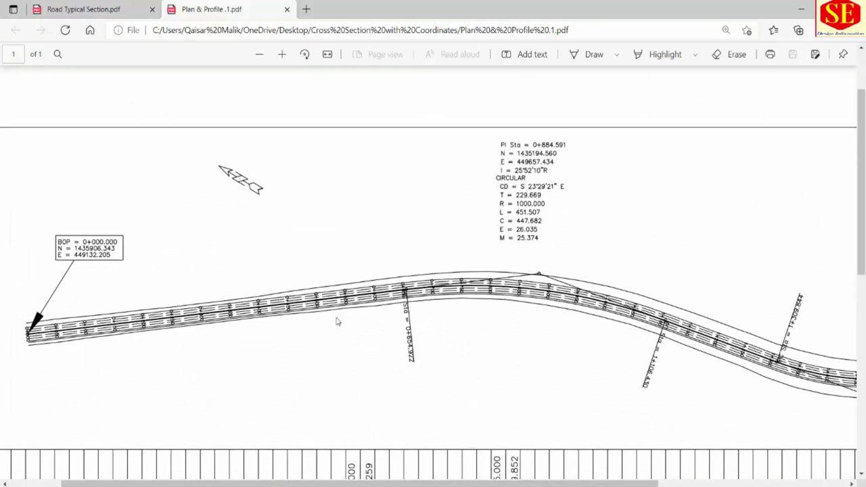
pyautogui.scroll(-2, 283, 248)
pyautogui.scroll(-2, 283, 247)
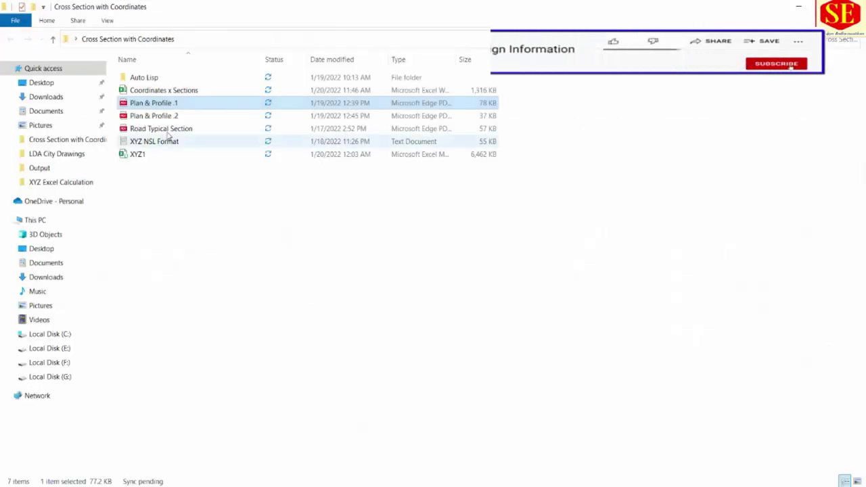
# Step: Open the Plan & Profile .2 PDF, look it over, and return to the project folder
pyautogui.click(169, 118)
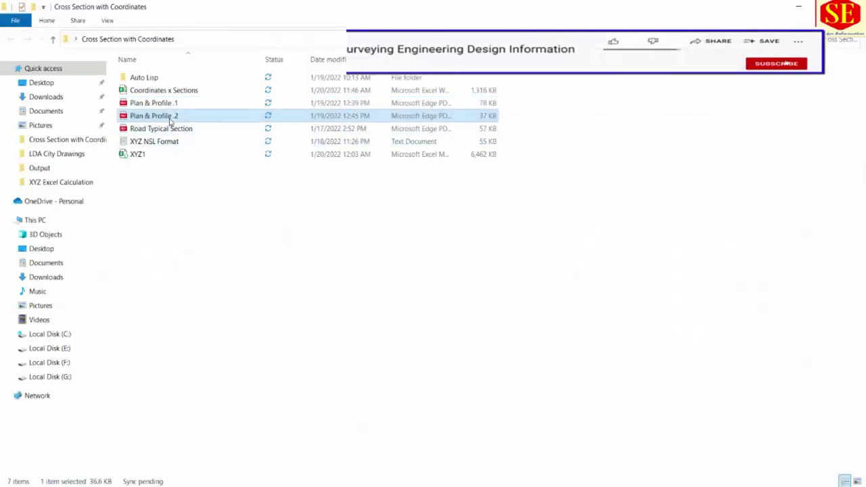
pyautogui.doubleClick(170, 117)
pyautogui.scroll(3, 514, 298)
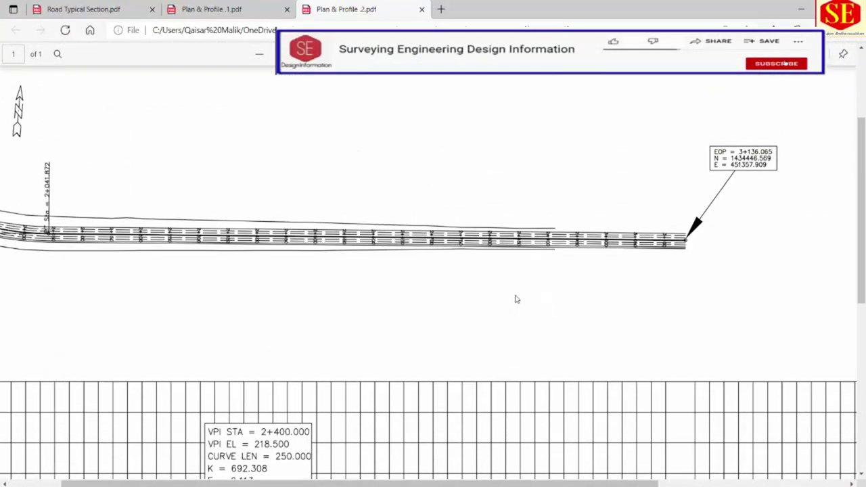
pyautogui.keyDown('ctrl'); pyautogui.scroll(-1, 514, 299); pyautogui.keyUp('ctrl')
pyautogui.scroll(-1, 322, 305)
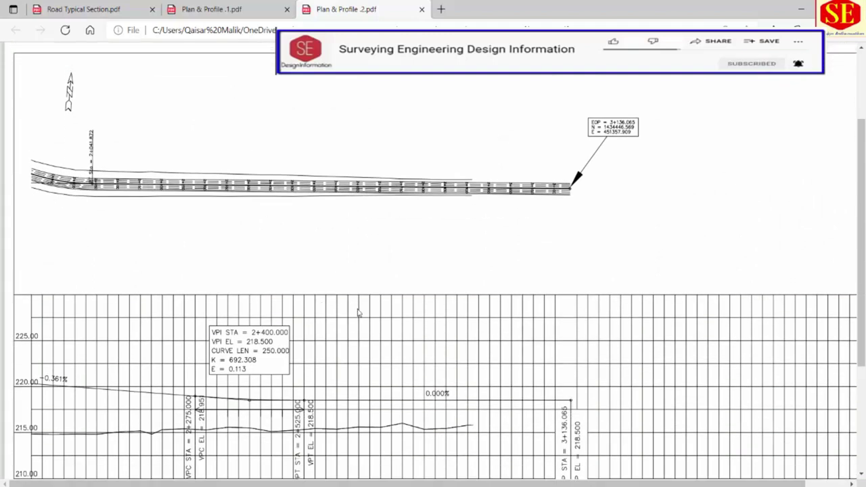
pyautogui.click(357, 485)
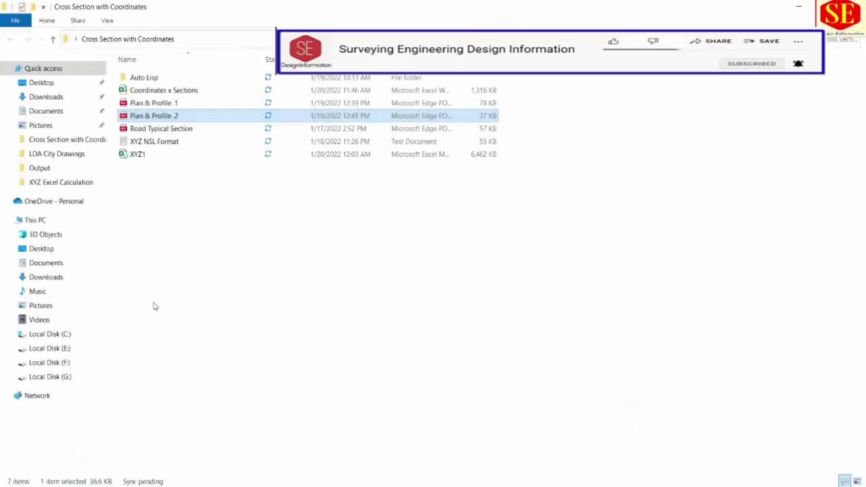
# Step: Look over the areapp, CD and PR1 routines in the Auto Lisp folder
pyautogui.doubleClick(143, 78)
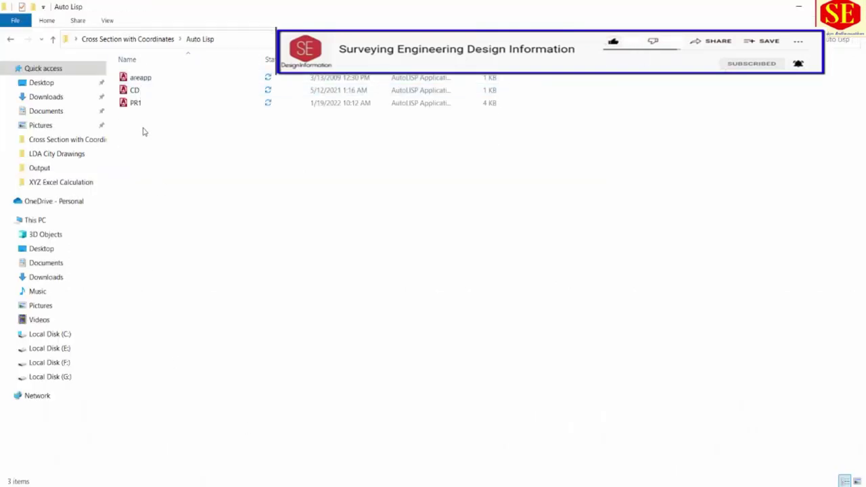
pyautogui.moveTo(143, 132); pyautogui.dragTo(116, 72)
pyautogui.click(219, 194)
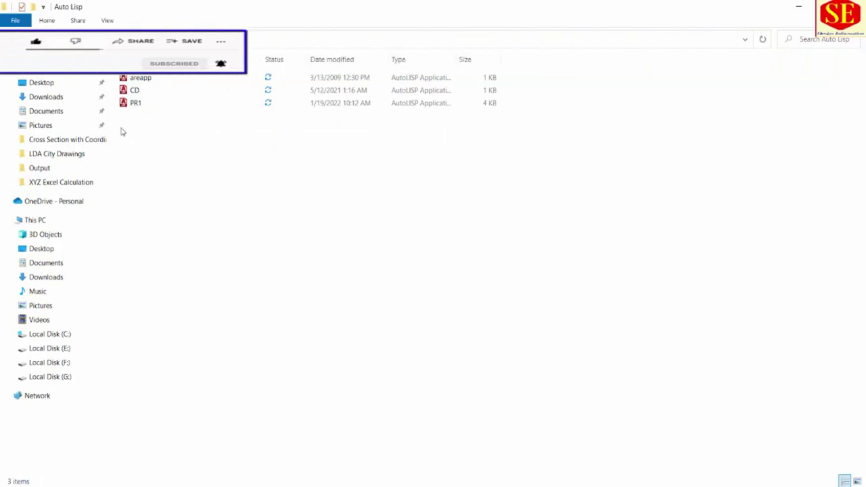
pyautogui.click(139, 78)
pyautogui.click(134, 93)
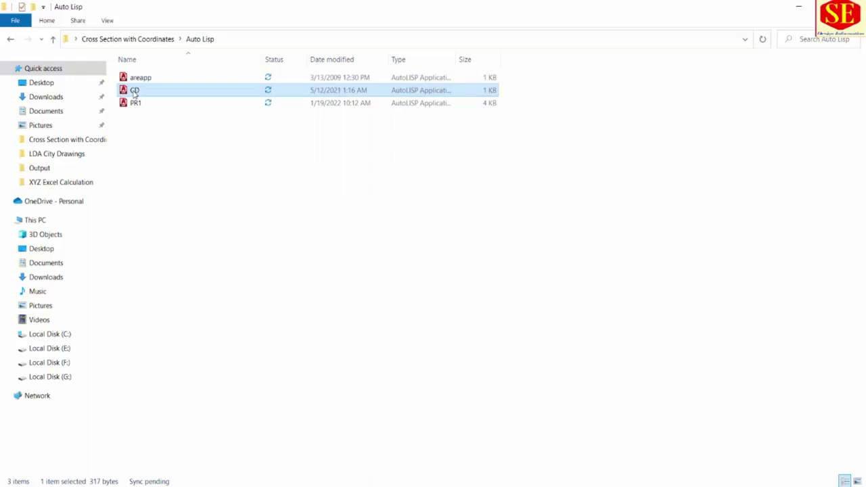
pyautogui.click(137, 105)
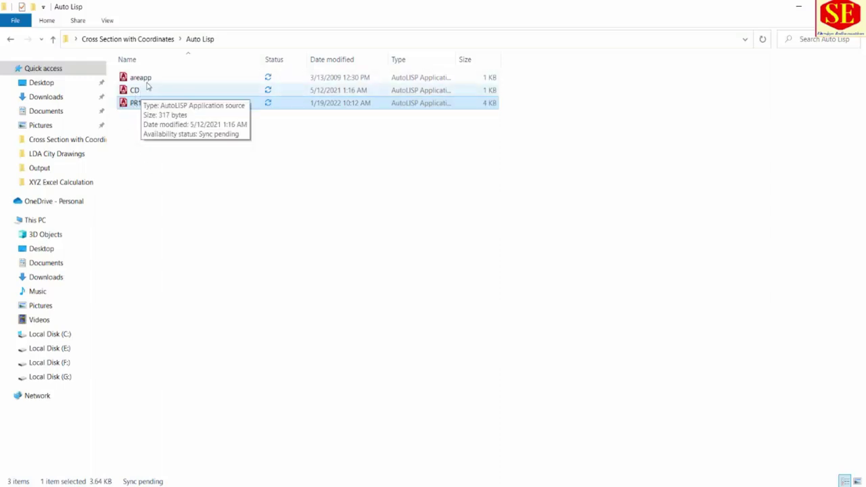
pyautogui.click(10, 39)
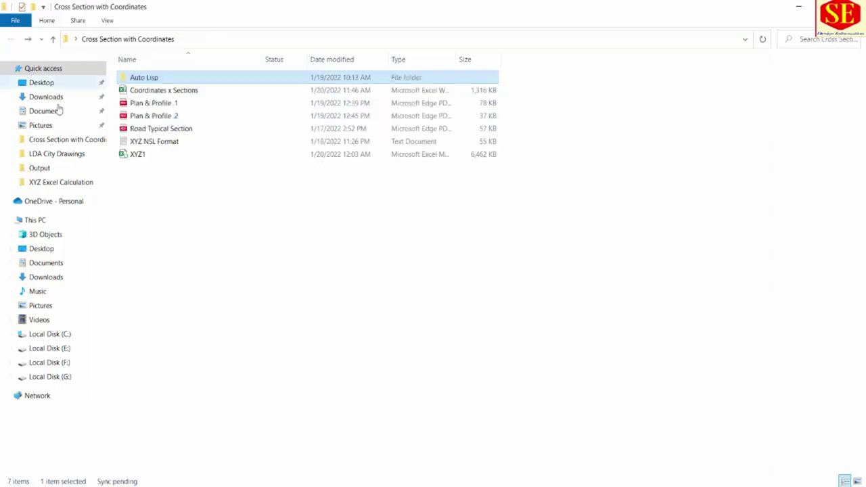
# Step: Back in the Cross Section with Coordinates folder, select the XYZ NSL Format text file
pyautogui.click(166, 92)
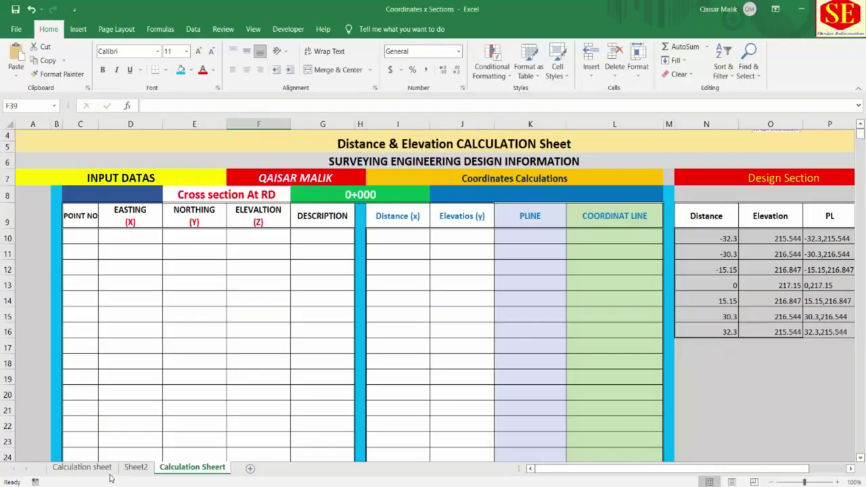
pyautogui.click(82, 467)
pyautogui.scroll(1, 486, 288)
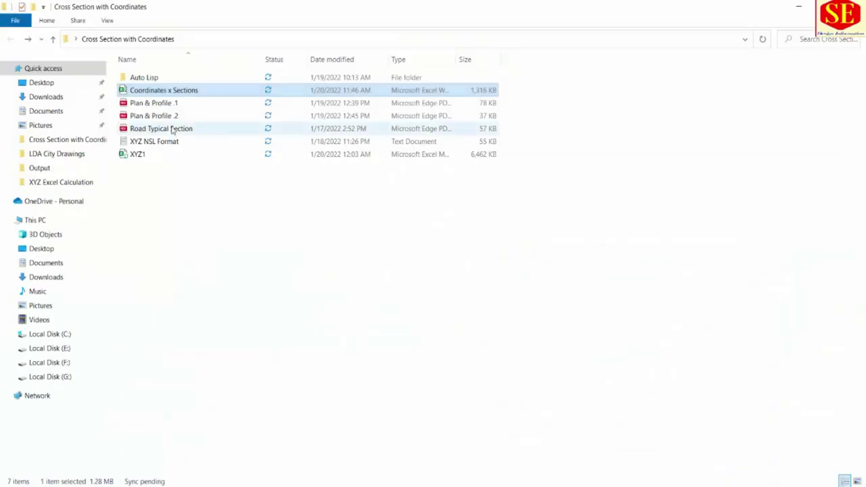
pyautogui.click(148, 142)
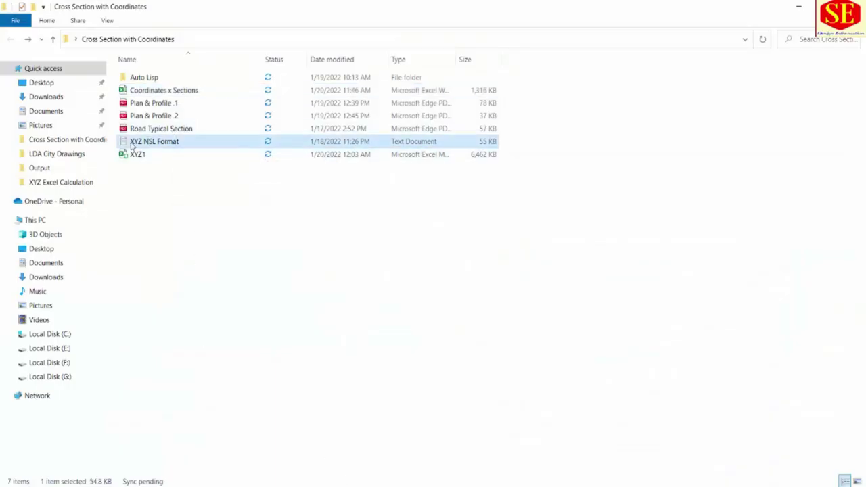
# Step: Open XYZ NSL Format in Notepad and scroll through the coordinate lines
pyautogui.doubleClick(133, 144)
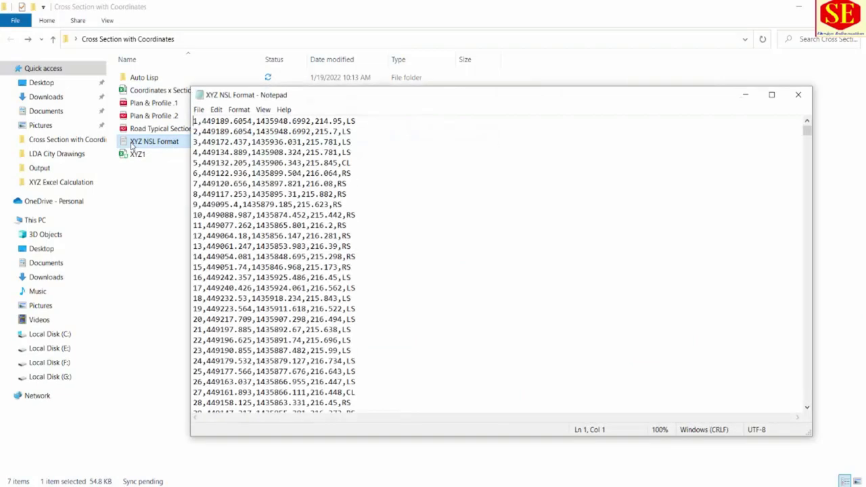
pyautogui.scroll(-7, 432, 270)
pyautogui.scroll(-7, 431, 270)
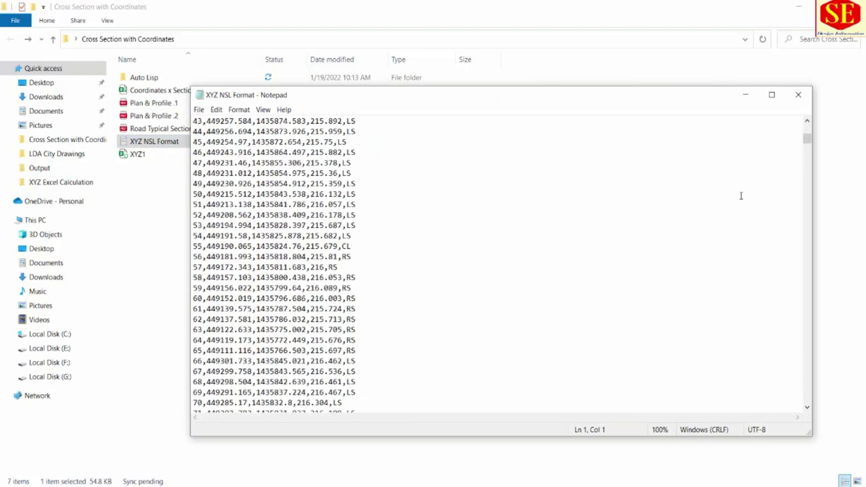
pyautogui.moveTo(808, 139)
pyautogui.mouseDown()
pyautogui.moveTo(804, 403)
pyautogui.moveTo(805, 129)
pyautogui.mouseUp()
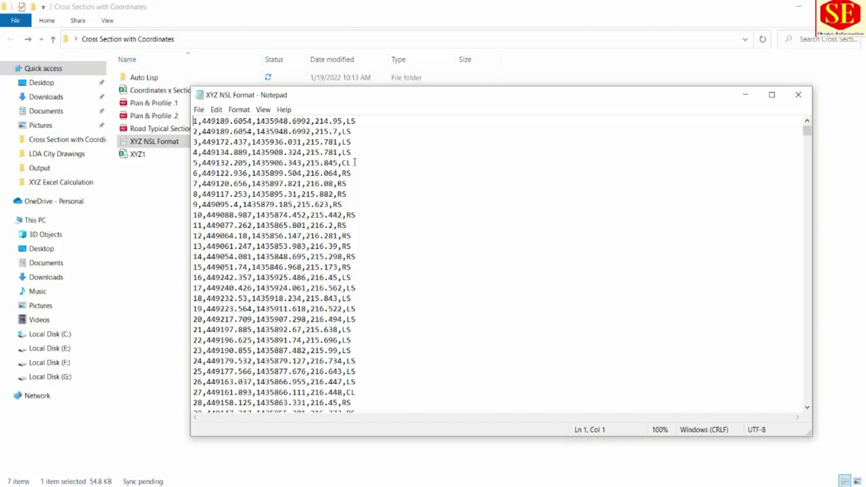
pyautogui.scroll(-2, 352, 180)
pyautogui.scroll(2, 352, 180)
# Step: Select all 1445 coordinate lines and copy them
pyautogui.hotkey('ctrl', 'a')
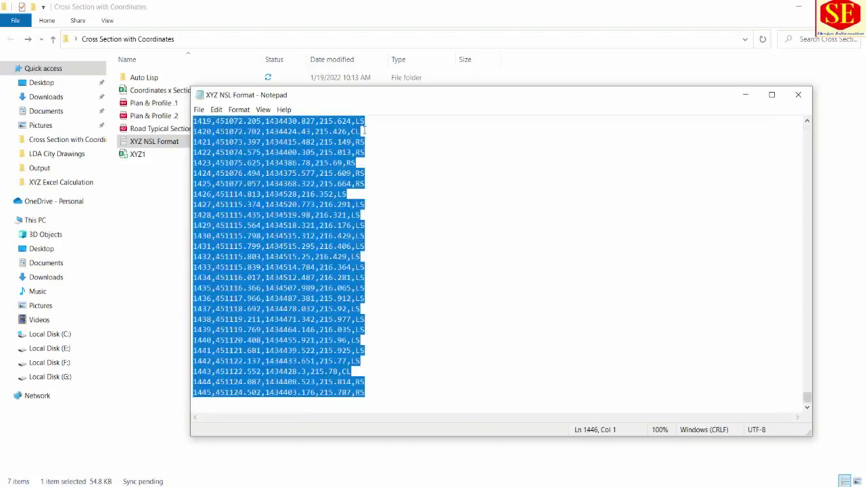
pyautogui.click(346, 194)
pyautogui.hotkey('ctrl', 'a')
pyautogui.rightClick(286, 183)
pyautogui.click(329, 217)
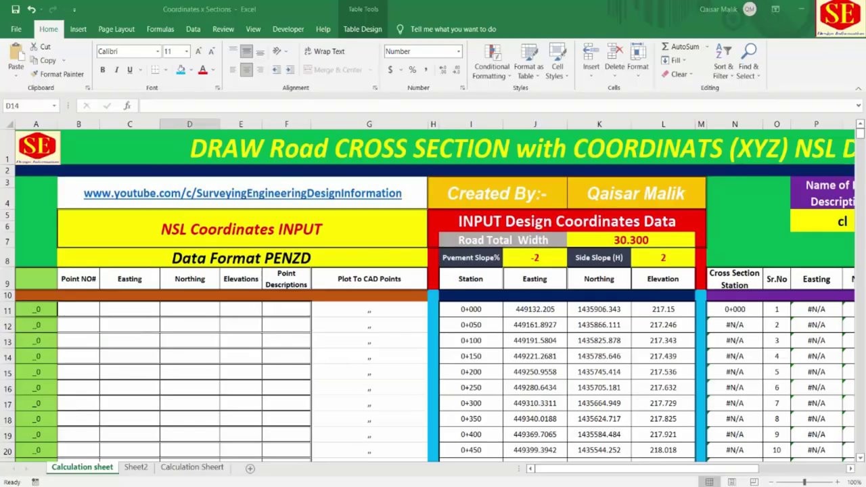
# Step: Delete Sheet2 and add a new blank Sheet1
pyautogui.click(136, 467)
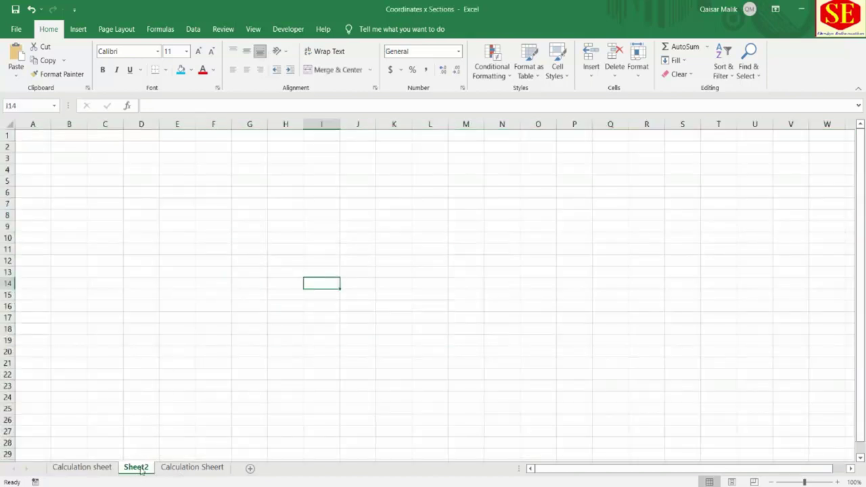
pyautogui.rightClick(141, 469)
pyautogui.click(189, 352)
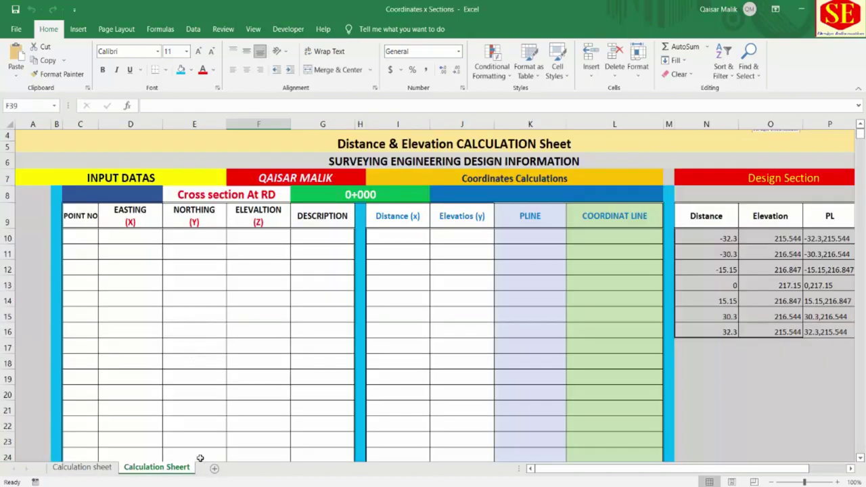
pyautogui.click(214, 469)
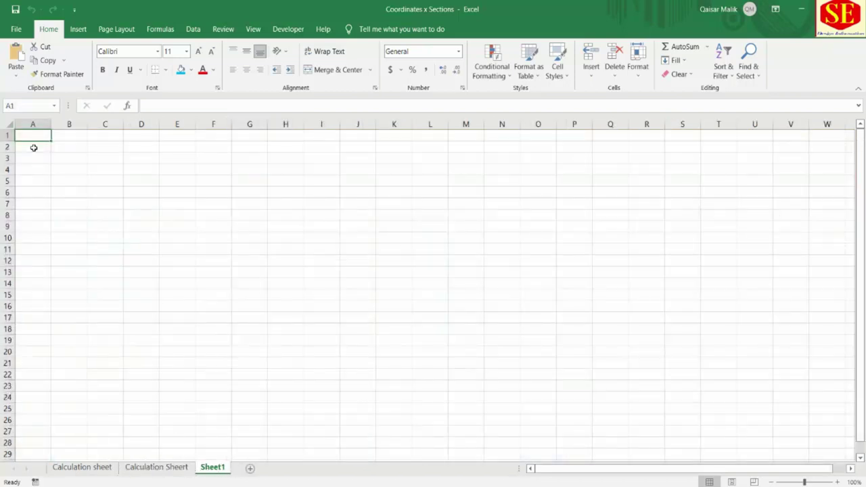
# Step: Paste the coordinate lines into A1 with Keep Text Only and check A1's contents
pyautogui.rightClick(33, 134)
pyautogui.click(56, 188)
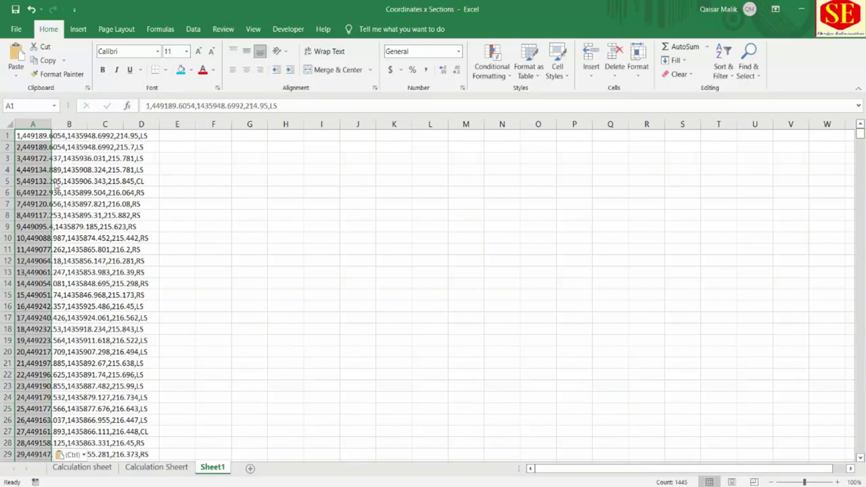
pyautogui.click(291, 179)
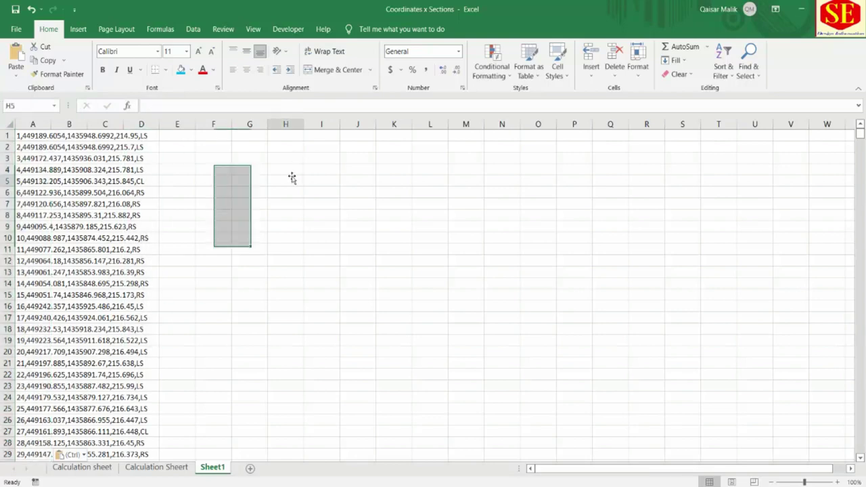
pyautogui.click(23, 135)
pyautogui.moveTo(147, 106); pyautogui.dragTo(277, 106)
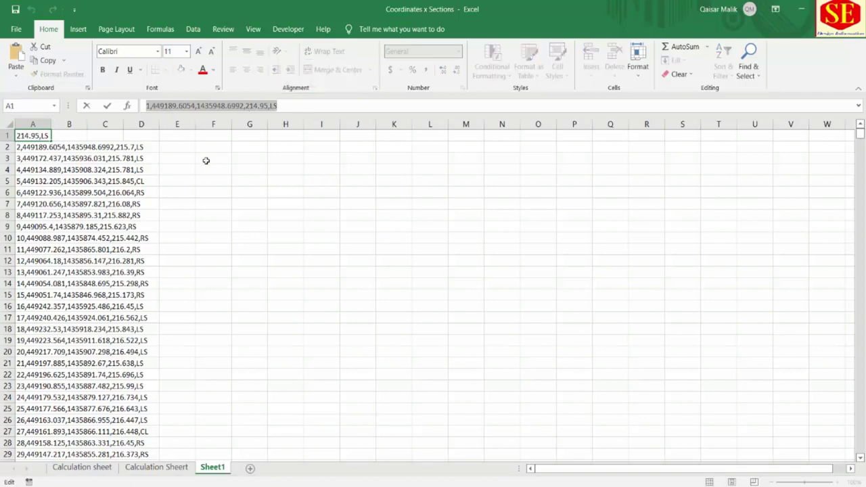
pyautogui.press('Escape')
pyautogui.hotkey('ctrl', 'v')
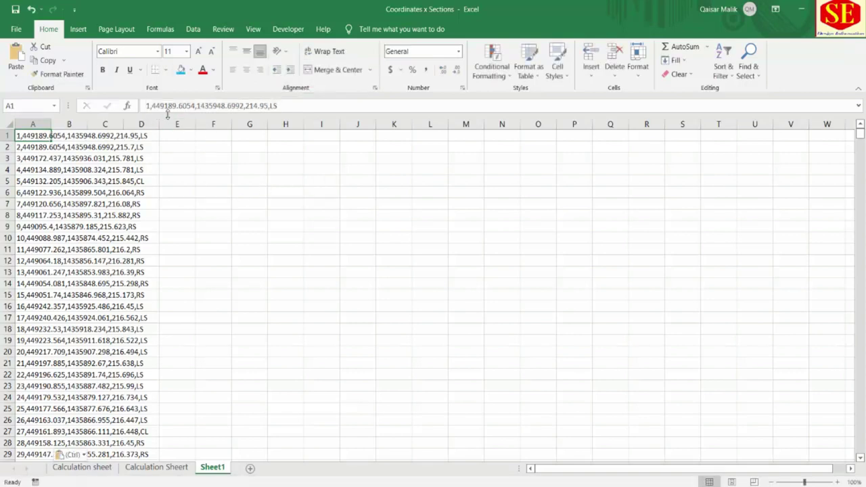
# Step: Scroll down through all 1,445 pasted lines, then select column A
pyautogui.scroll(-10, 120, 238)
pyautogui.scroll(-3, 120, 238)
pyautogui.moveTo(860, 146); pyautogui.dragTo(854, 287)
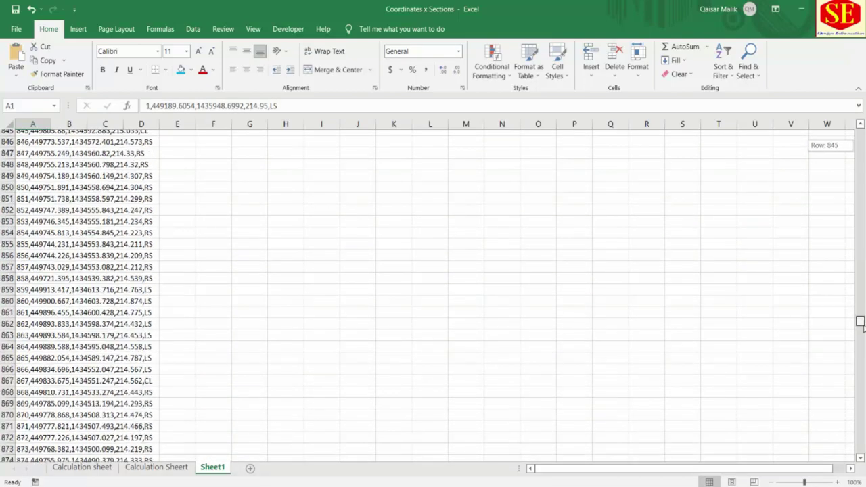
pyautogui.scroll(-15, 856, 287)
pyautogui.scroll(-10, 857, 286)
pyautogui.scroll(-10, 857, 286)
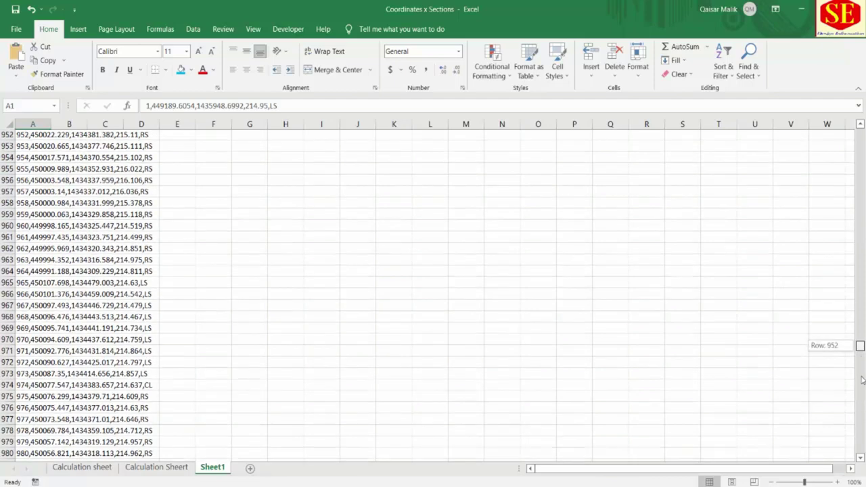
pyautogui.moveTo(860, 344); pyautogui.dragTo(860, 384)
pyautogui.scroll(-11, 332, 397)
pyautogui.scroll(-11, 333, 396)
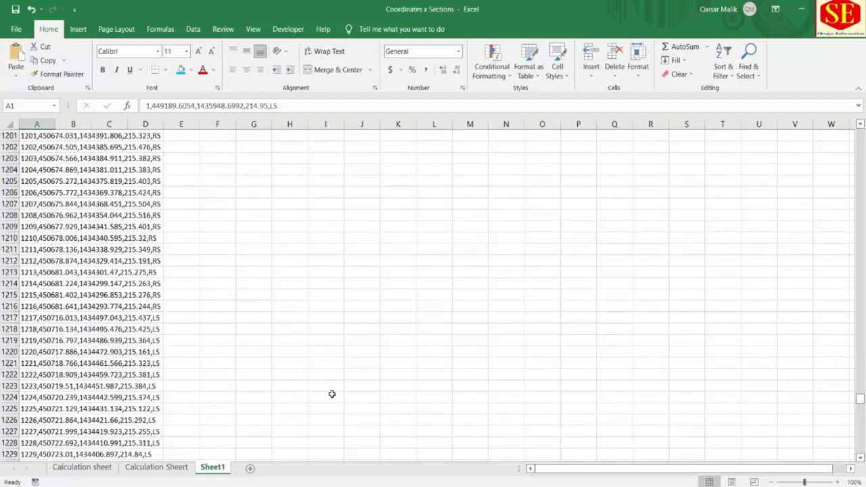
pyautogui.scroll(-11, 333, 395)
pyautogui.scroll(-10, 335, 392)
pyautogui.scroll(-12, 334, 392)
pyautogui.scroll(-12, 335, 393)
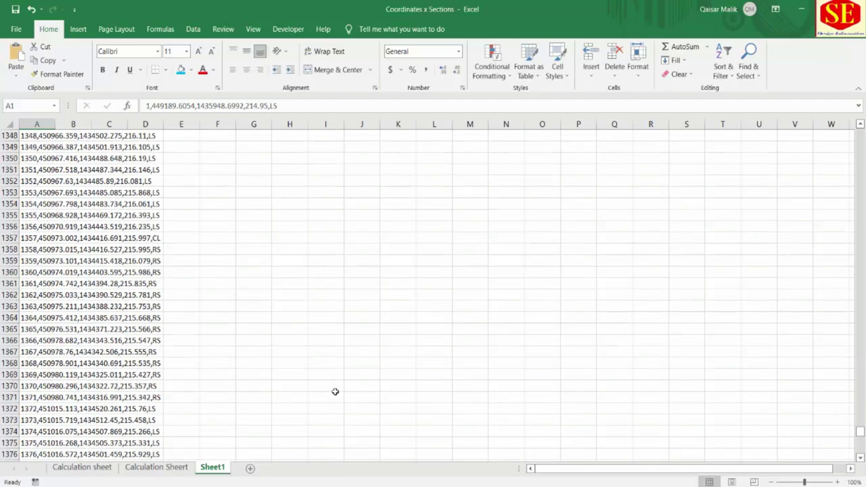
pyautogui.scroll(-12, 335, 391)
pyautogui.scroll(-11, 339, 386)
pyautogui.scroll(-7, 339, 386)
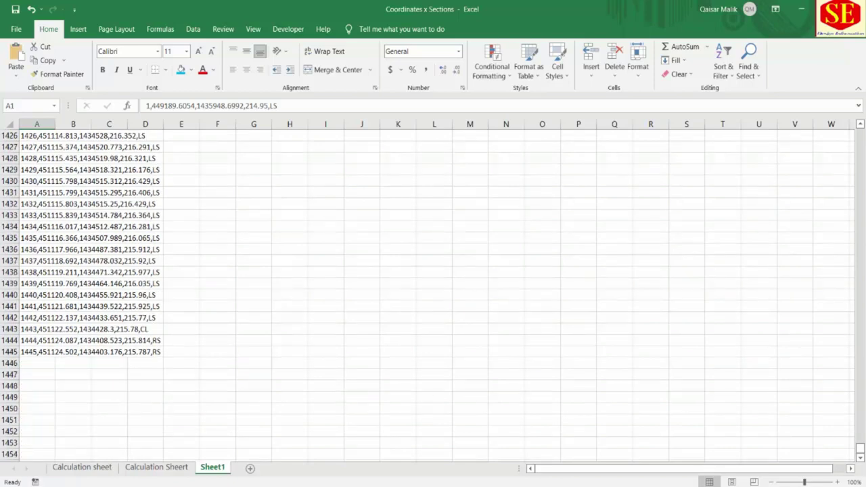
pyautogui.moveTo(860, 449); pyautogui.dragTo(860, 133)
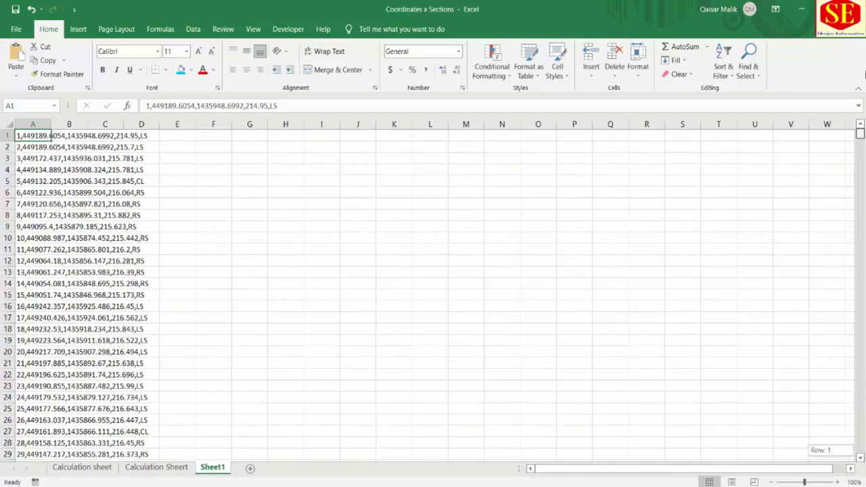
pyautogui.click(30, 123)
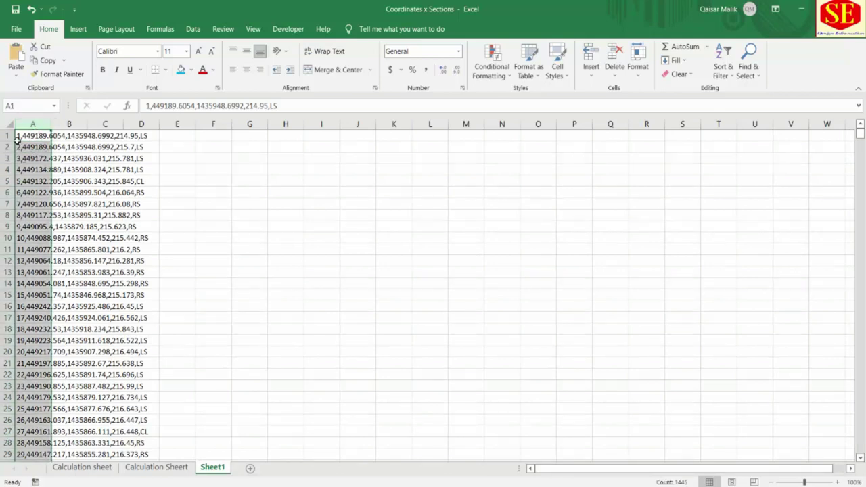
# Step: Split column A at commas with Text to Columns into point, easting, northing, elevation, description
pyautogui.click(192, 30)
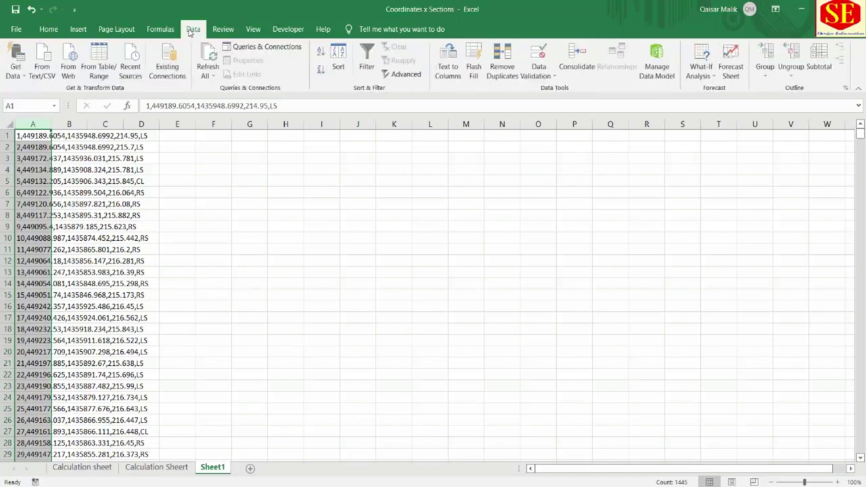
pyautogui.click(447, 68)
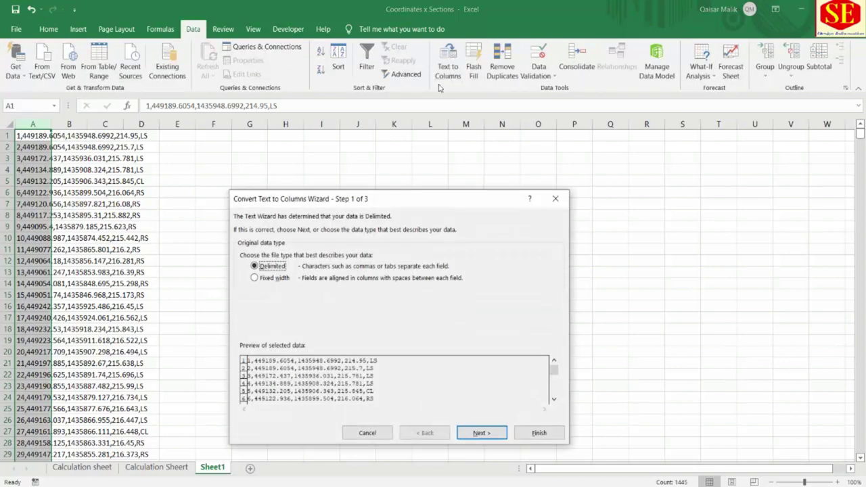
pyautogui.click(481, 433)
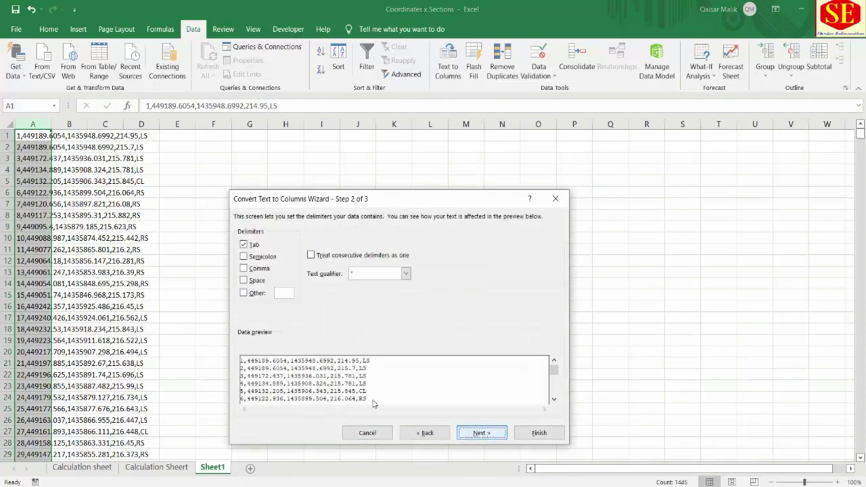
pyautogui.click(244, 268)
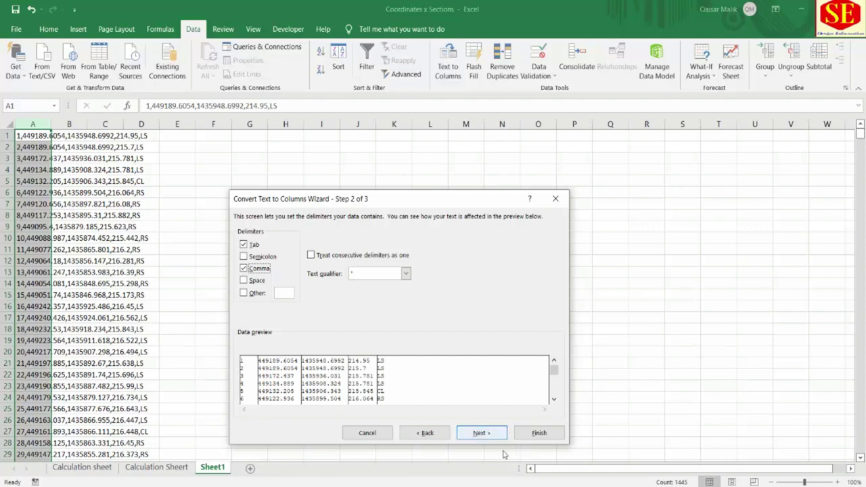
pyautogui.click(487, 436)
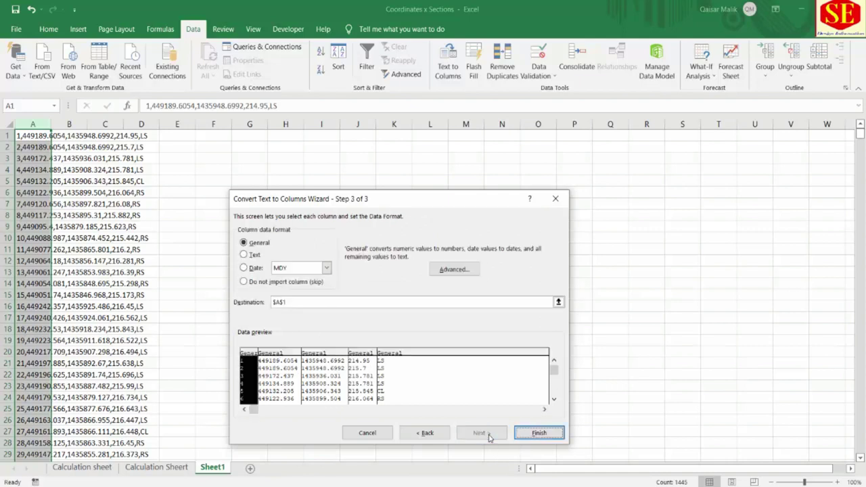
pyautogui.click(539, 433)
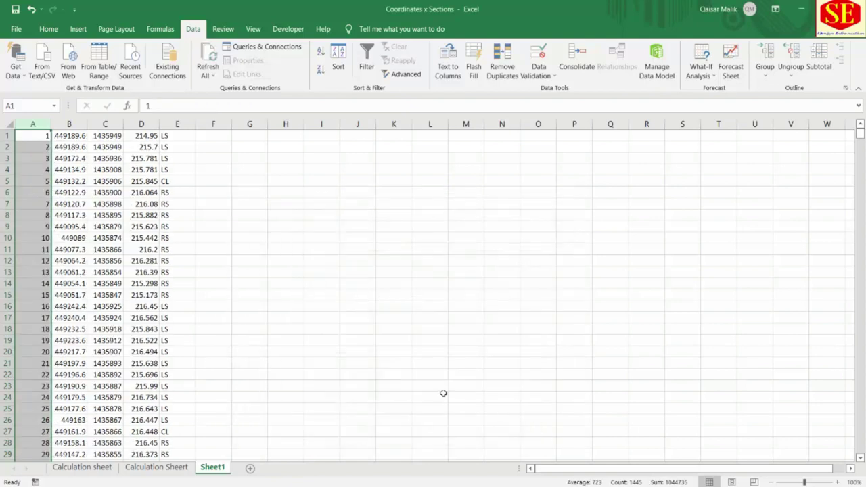
# Step: Check the first point's number, easting, northing, elevation and side code in A1:E1
pyautogui.click(406, 363)
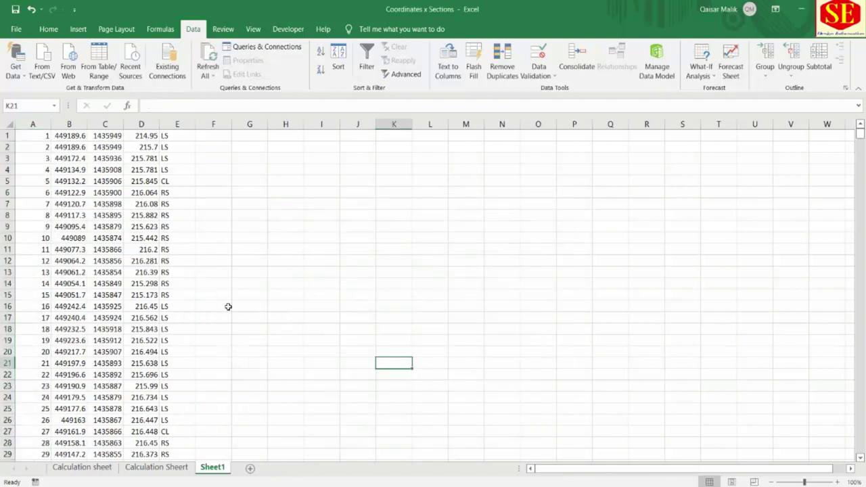
pyautogui.click(43, 136)
pyautogui.click(65, 138)
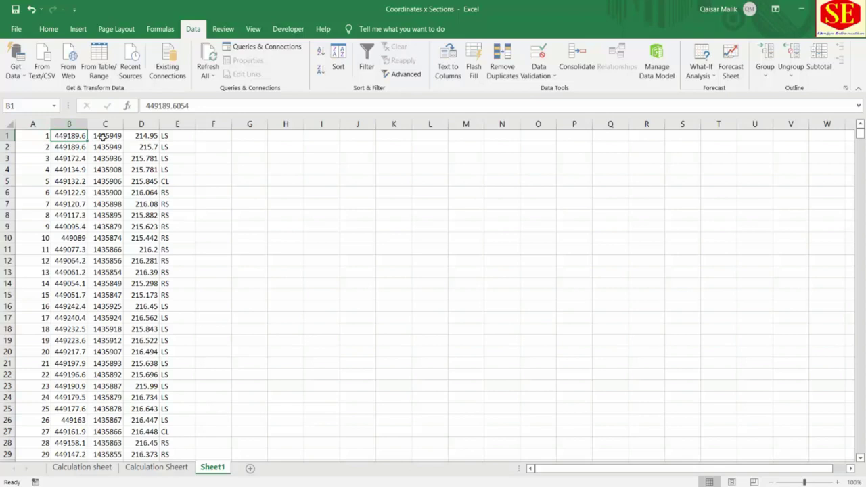
pyautogui.click(105, 136)
pyautogui.click(130, 136)
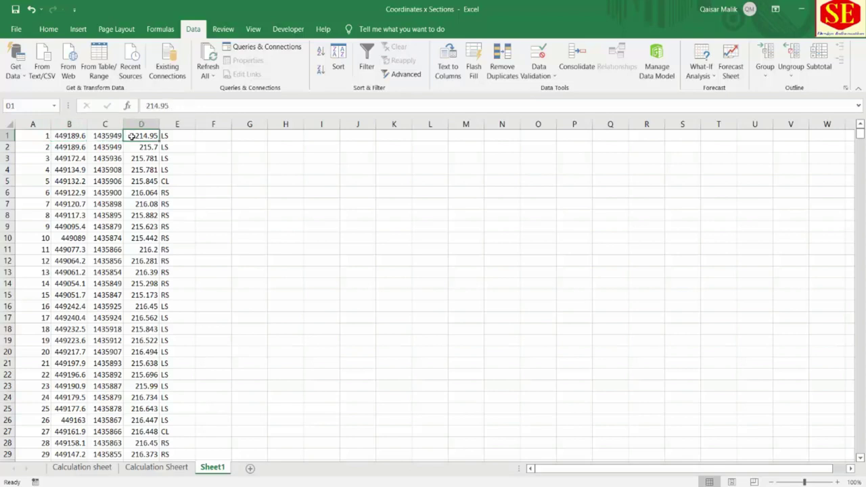
pyautogui.click(169, 138)
pyautogui.scroll(-1, 168, 305)
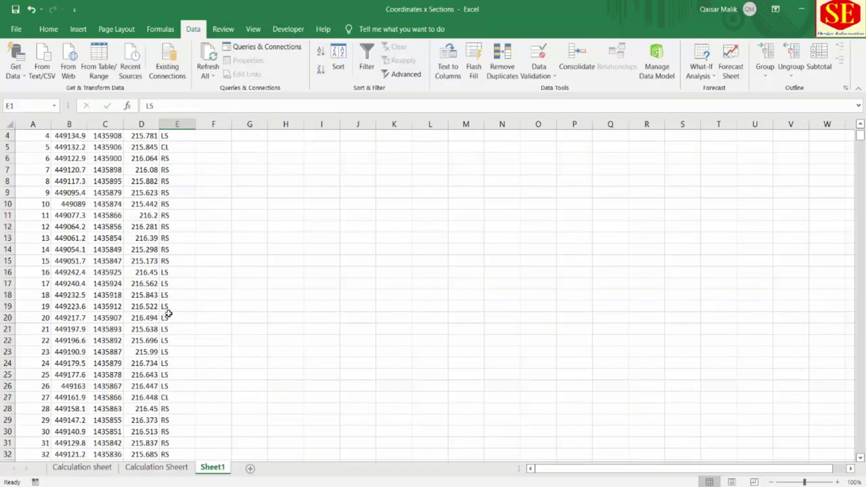
pyautogui.scroll(1, 168, 311)
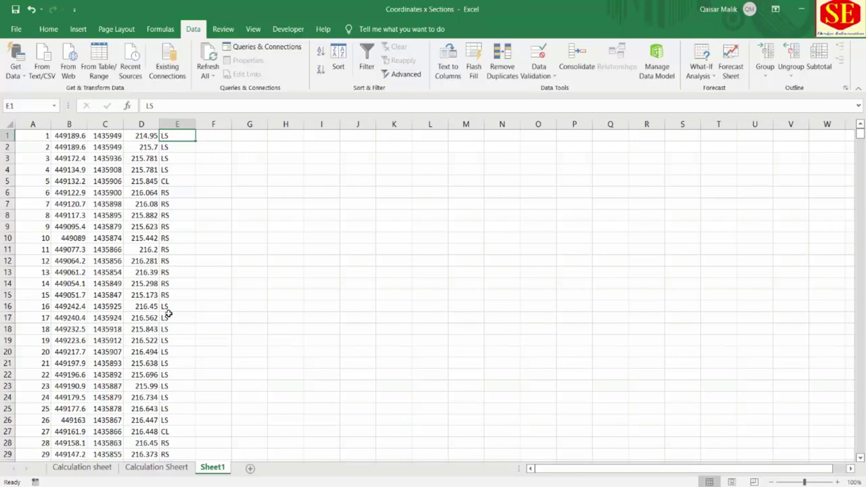
# Step: Copy the point data block A1:E1445 and bring up the Calculation sheet
pyautogui.moveTo(45, 136)
pyautogui.mouseDown()
pyautogui.moveTo(179, 155)
pyautogui.moveTo(200, 454)
pyautogui.mouseUp()
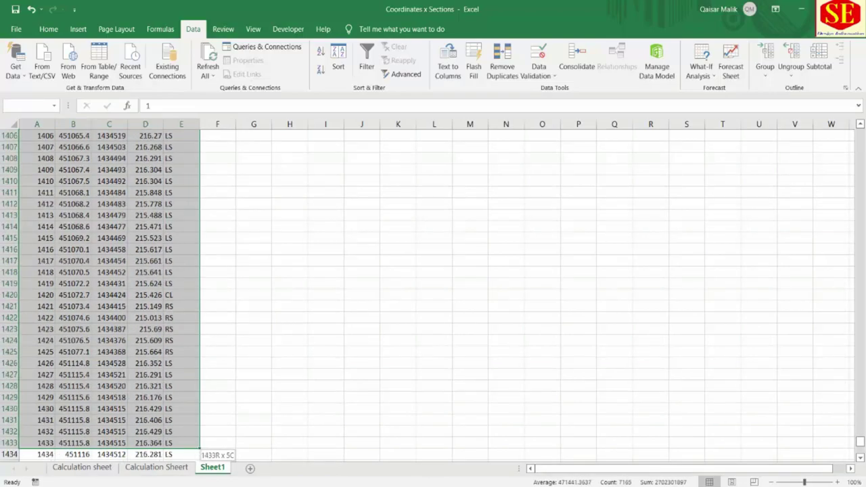
pyautogui.moveTo(201, 453)
pyautogui.mouseDown()
pyautogui.moveTo(165, 445)
pyautogui.moveTo(200, 453)
pyautogui.mouseUp()
pyautogui.rightClick(149, 345)
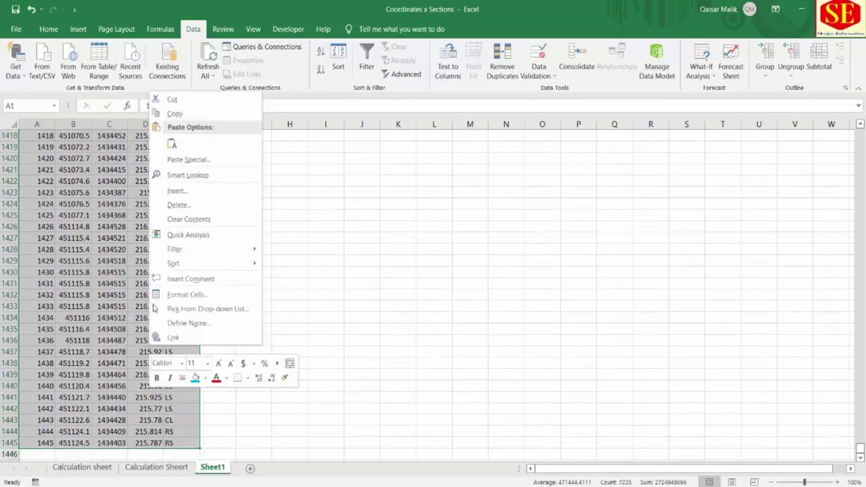
pyautogui.click(193, 113)
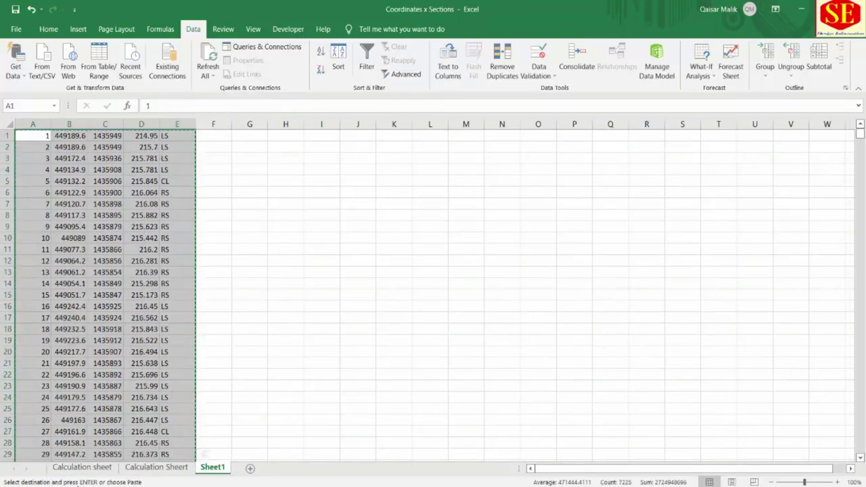
pyautogui.click(82, 467)
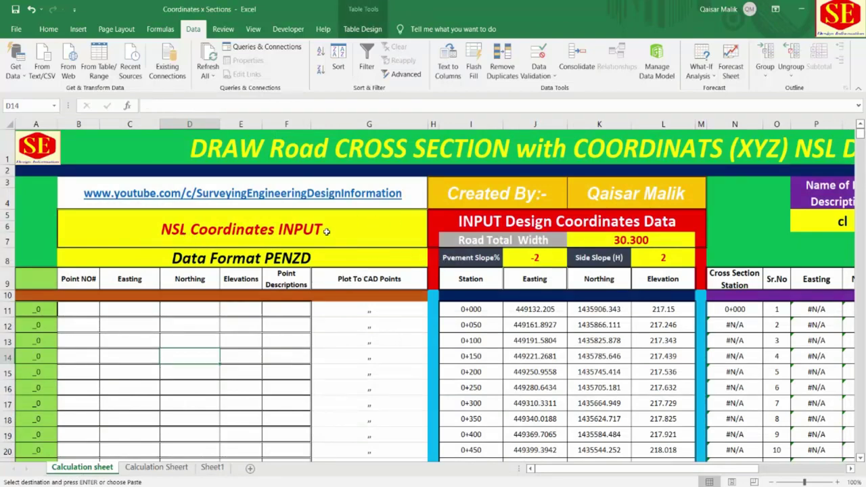
pyautogui.scroll(-1, 302, 229)
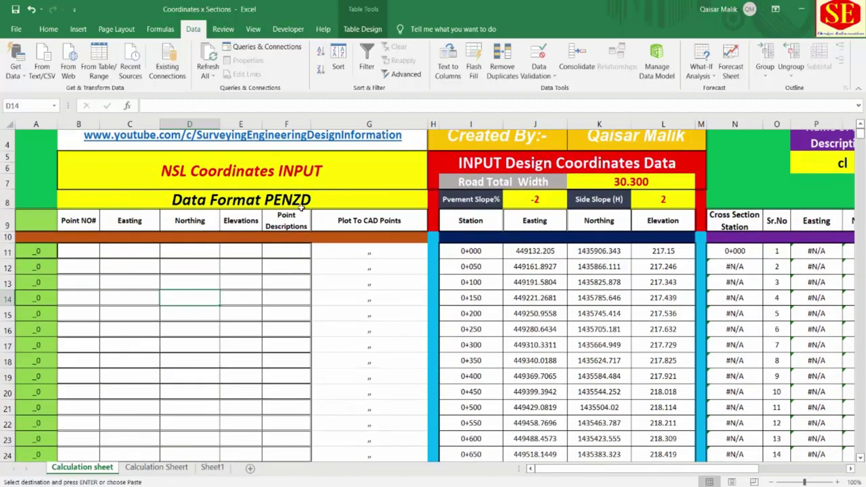
pyautogui.click(213, 468)
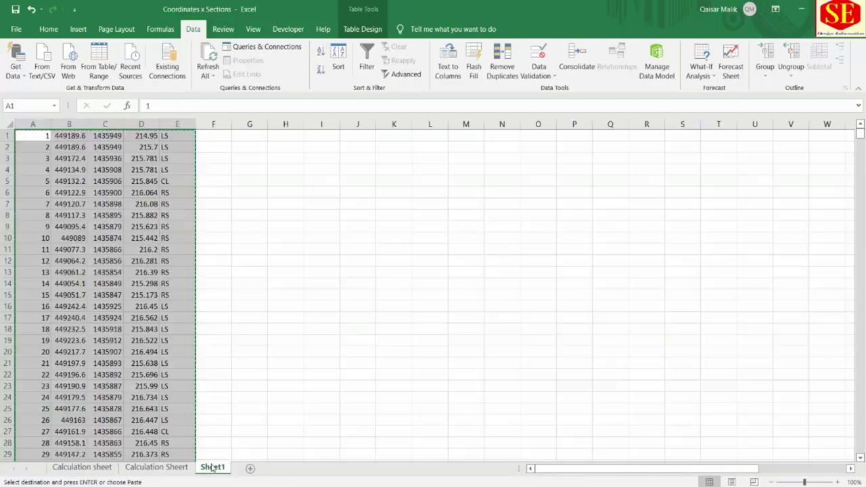
pyautogui.click(82, 468)
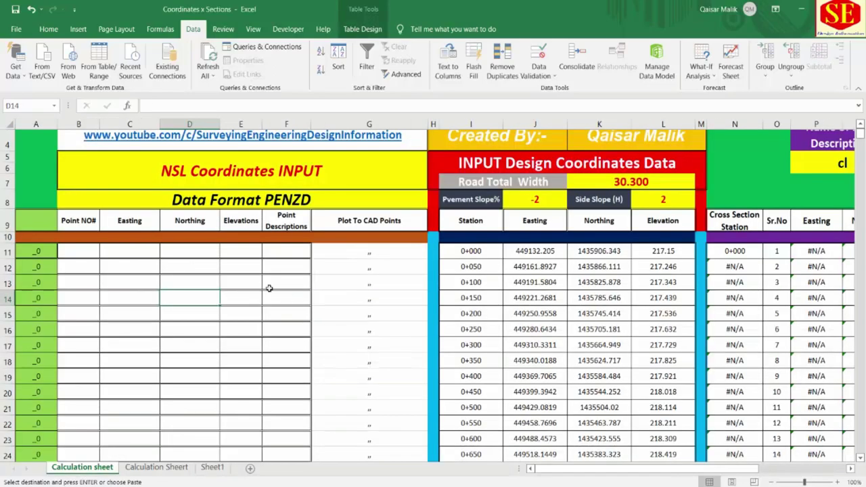
pyautogui.click(88, 256)
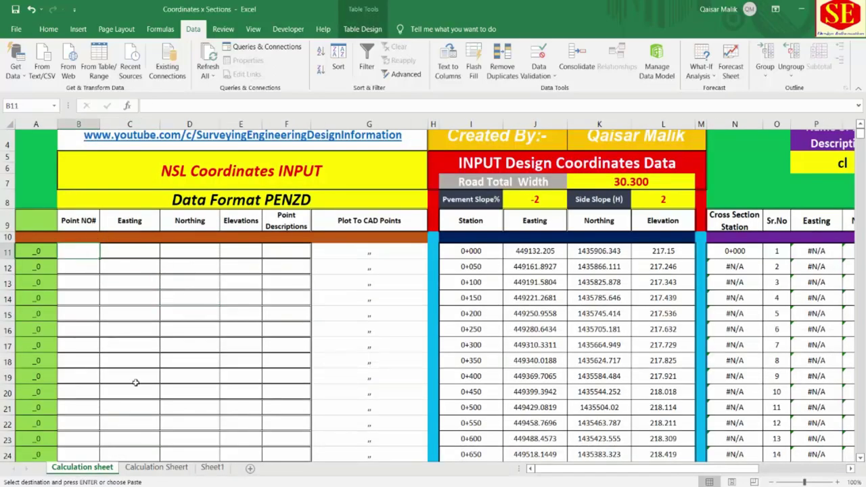
pyautogui.click(214, 467)
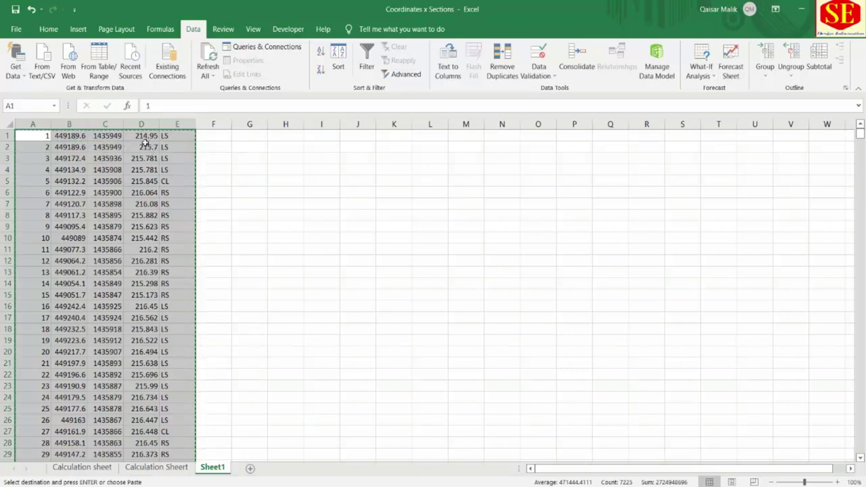
pyautogui.click(101, 470)
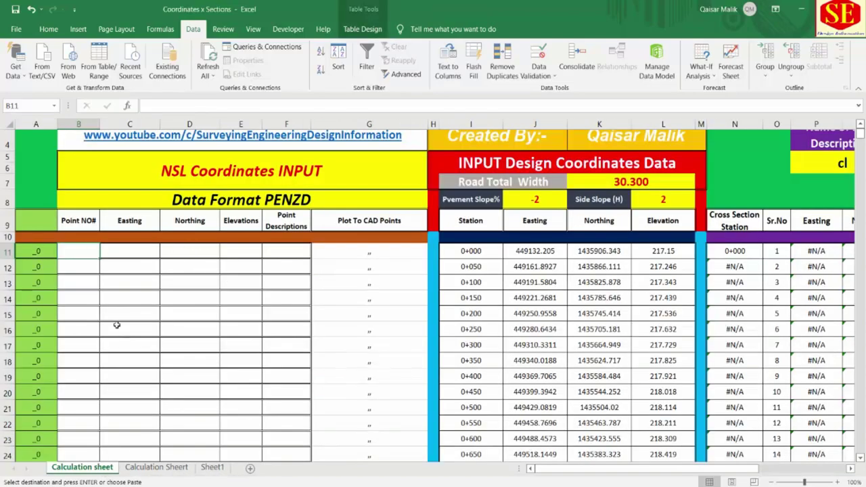
pyautogui.click(213, 468)
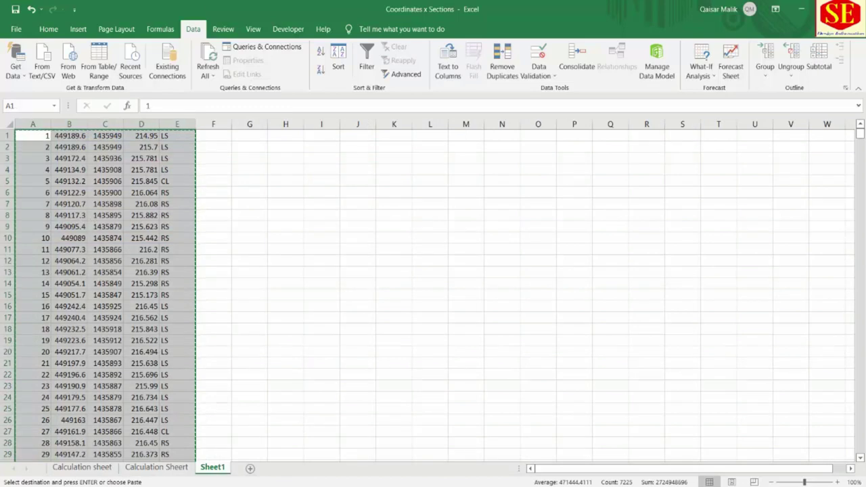
pyautogui.hotkey('alt', 'Tab')
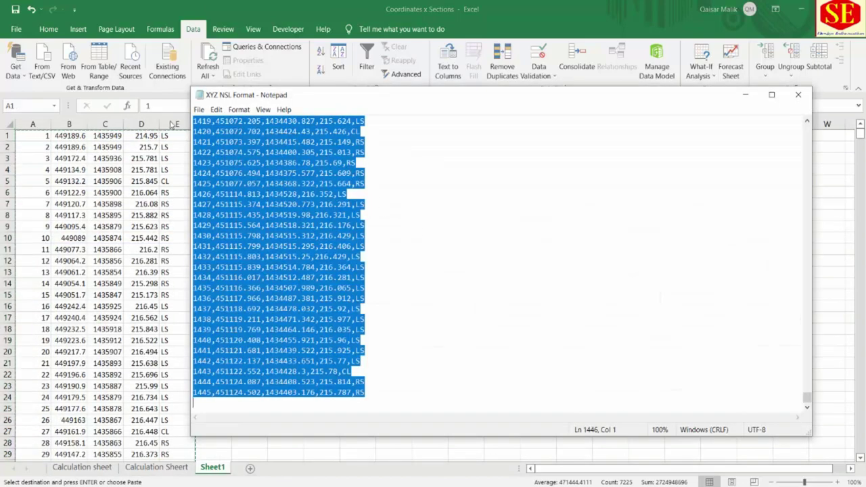
pyautogui.hotkey('alt', 'Tab')
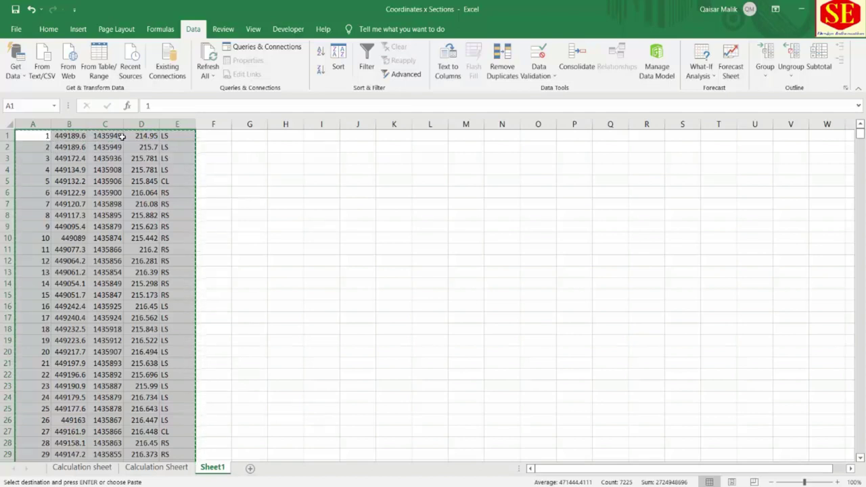
pyautogui.click(92, 469)
# Step: Paste the copied points as values at B11 and spot-check the Northing and description cells
pyautogui.rightClick(77, 254)
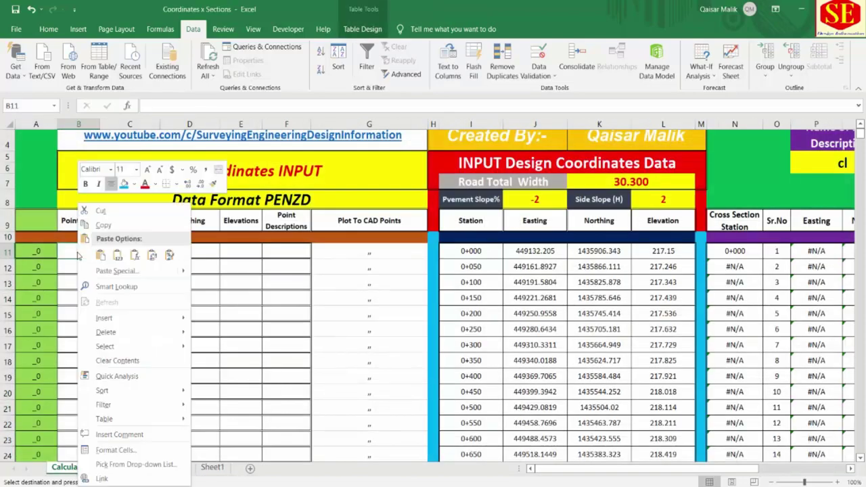
pyautogui.click(117, 256)
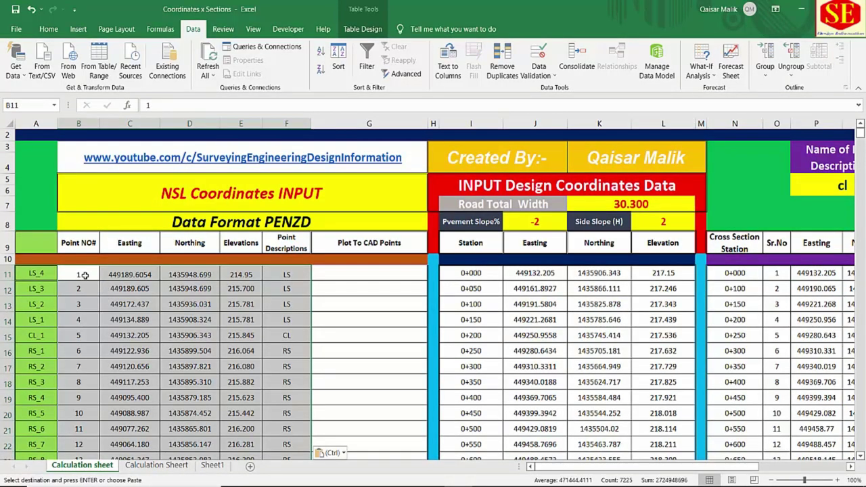
pyautogui.click(84, 274)
pyautogui.click(186, 274)
pyautogui.click(287, 274)
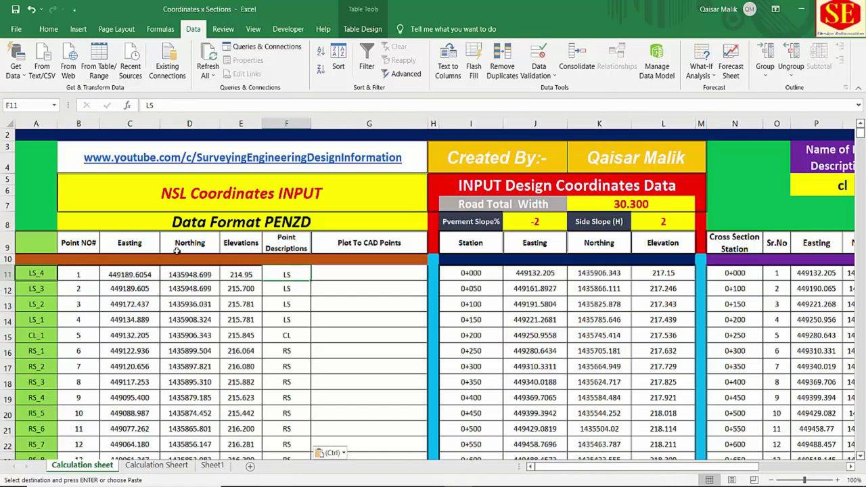
# Step: Scroll down through the pasted point rows and back up to verify them
pyautogui.scroll(-8, 177, 252)
pyautogui.scroll(-7, 242, 248)
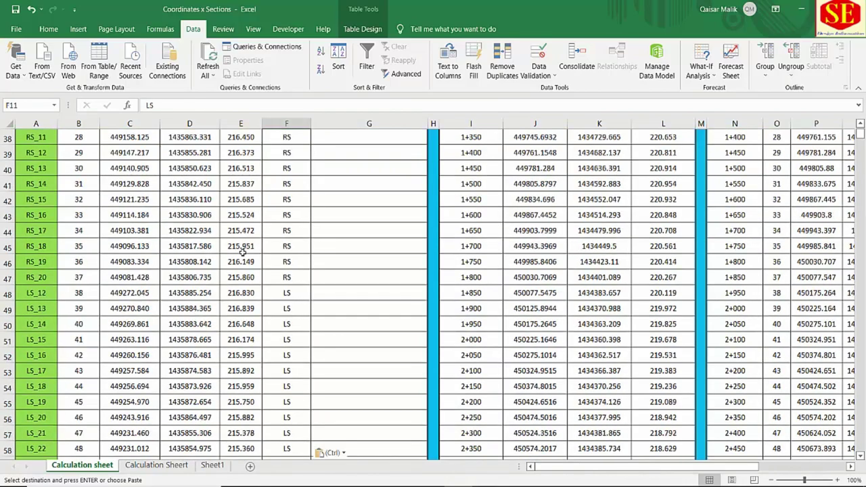
pyautogui.scroll(-8, 241, 247)
pyautogui.scroll(-11, 242, 249)
pyautogui.scroll(-6, 242, 250)
pyautogui.scroll(-9, 242, 252)
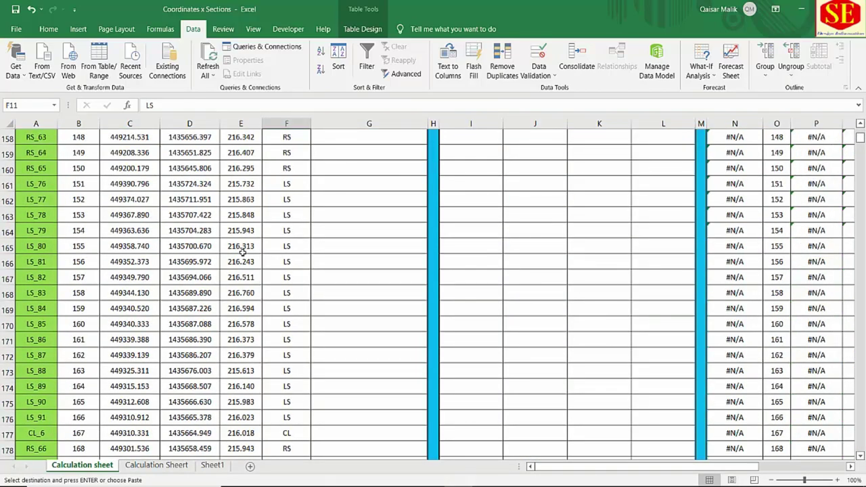
pyautogui.scroll(-8, 242, 252)
pyautogui.scroll(-8, 243, 252)
pyautogui.scroll(-14, 243, 252)
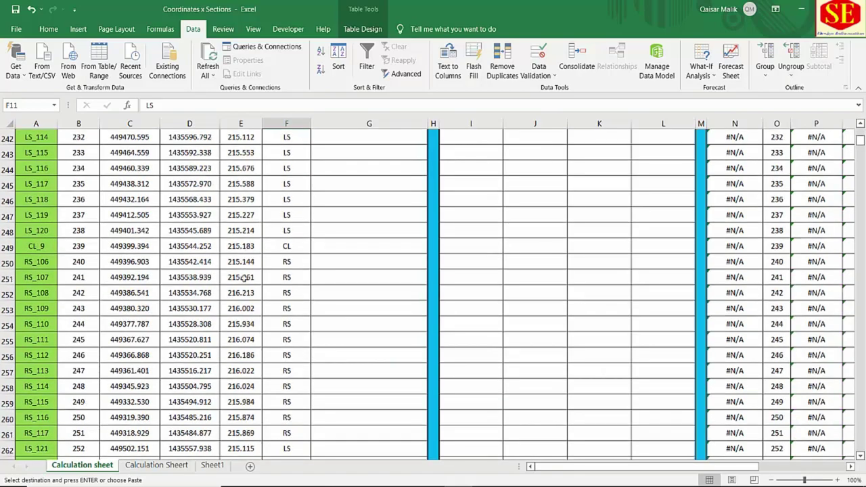
pyautogui.scroll(13, 244, 278)
pyautogui.scroll(6, 244, 278)
pyautogui.scroll(15, 244, 277)
pyautogui.scroll(8, 244, 277)
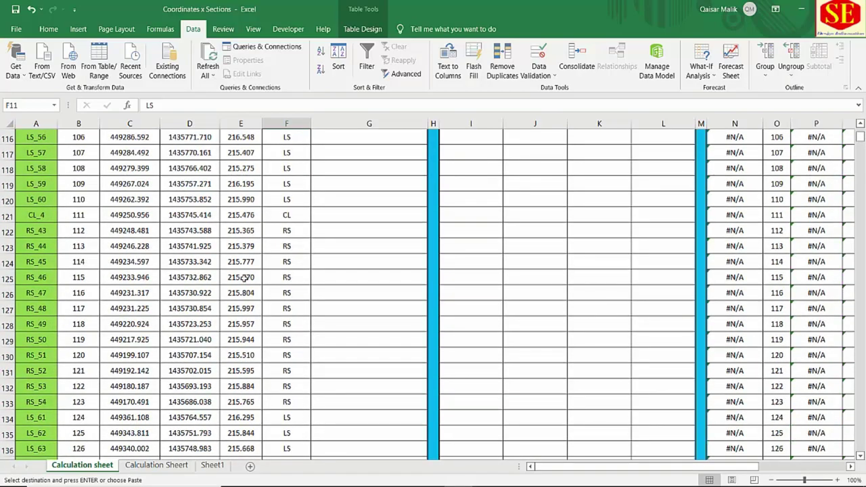
pyautogui.scroll(14, 244, 278)
pyautogui.scroll(11, 244, 277)
pyautogui.scroll(5, 244, 277)
pyautogui.scroll(7, 244, 278)
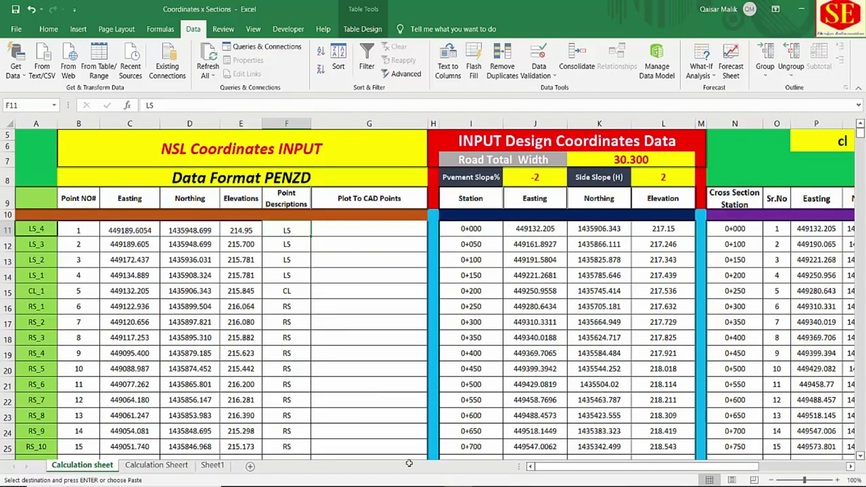
# Step: Review the zoomed-out alignment in Plan & Profile .1.pdf, then switch to the XYZ1 workbook
pyautogui.hotkey('alt', 'Tab')
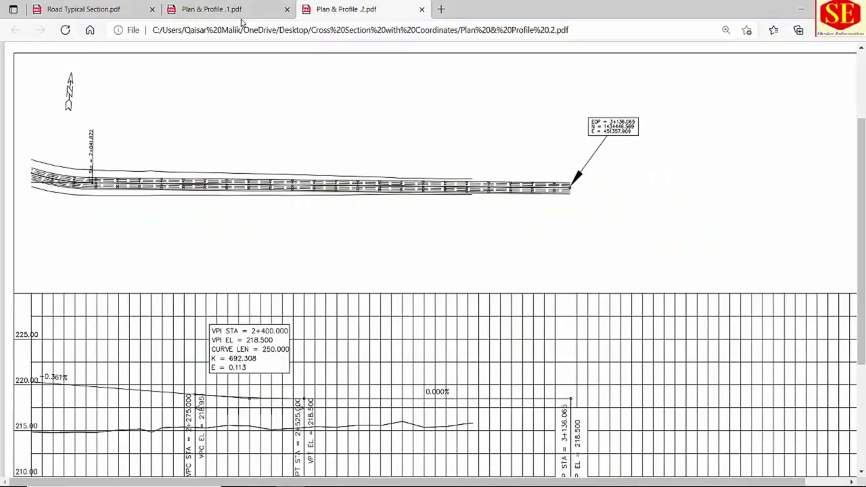
pyautogui.click(203, 15)
pyautogui.scroll(5, 310, 273)
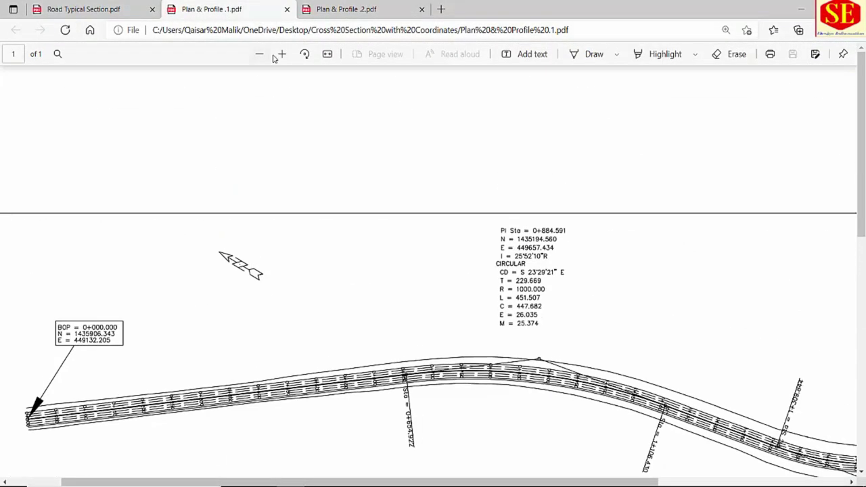
pyautogui.click(259, 54)
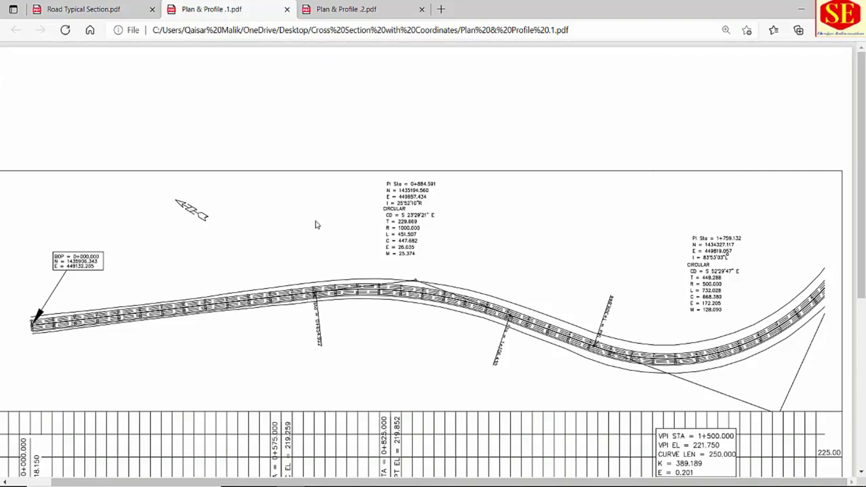
pyautogui.scroll(-2, 316, 224)
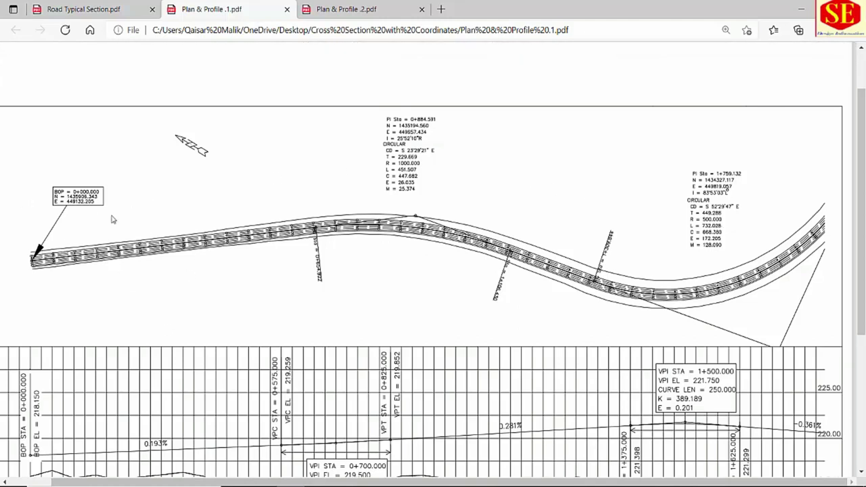
pyautogui.scroll(-1, 238, 161)
pyautogui.scroll(-2, 237, 161)
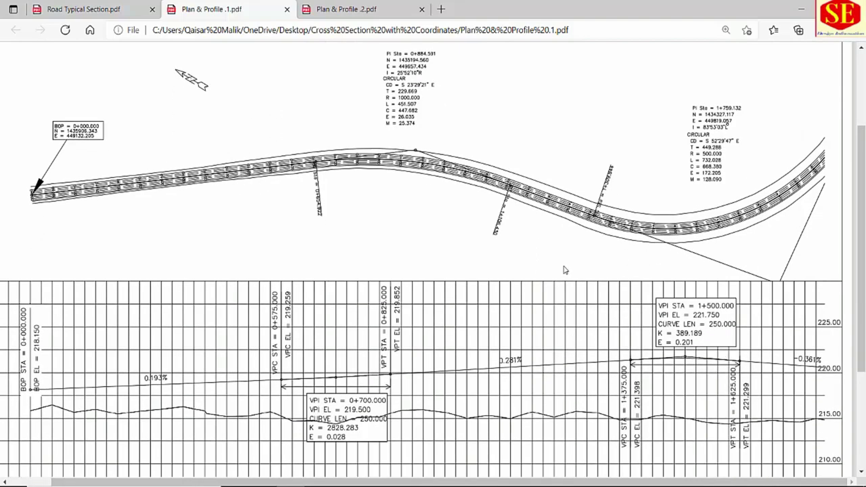
pyautogui.scroll(3, 566, 270)
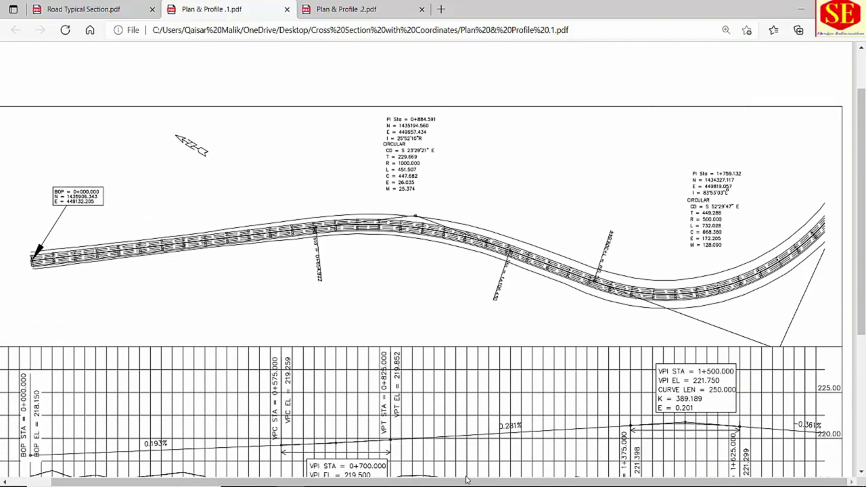
pyautogui.hotkey('alt', 'Tab')
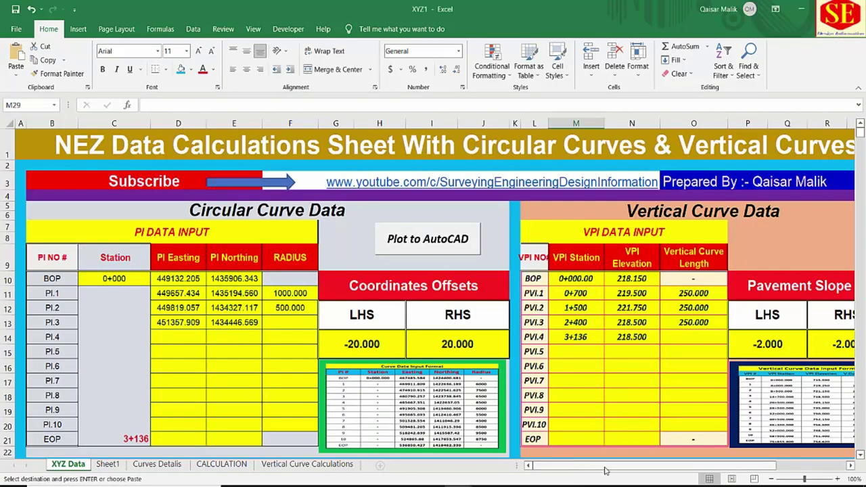
# Step: Scroll the XYZ Data sheet down to the NEZ Coordinates tables and back to the curve inputs
pyautogui.scroll(-1, 126, 284)
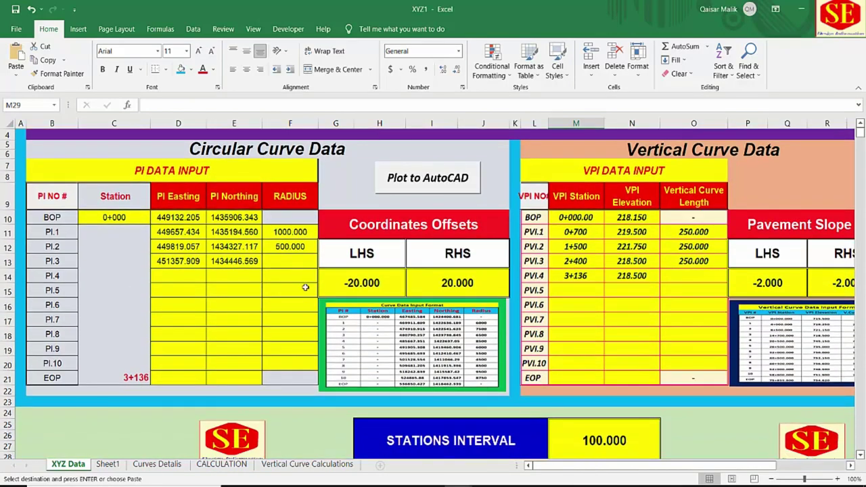
pyautogui.scroll(-1, 281, 221)
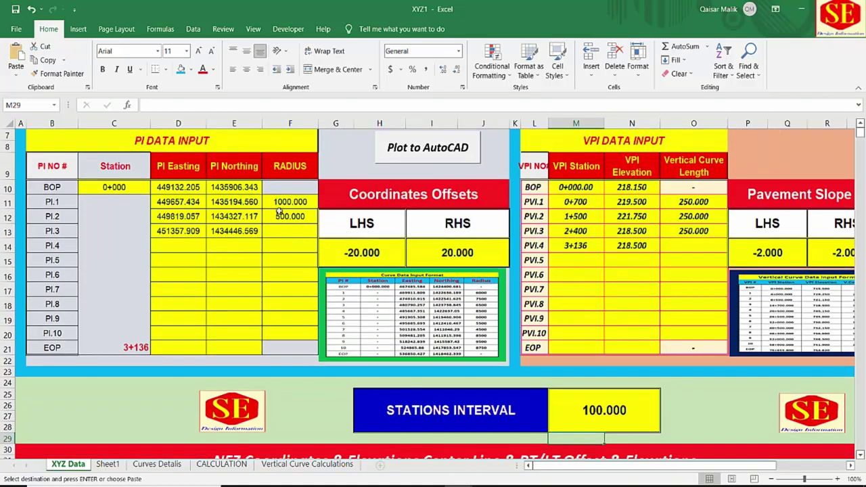
pyautogui.scroll(-4, 284, 233)
pyautogui.scroll(-2, 445, 311)
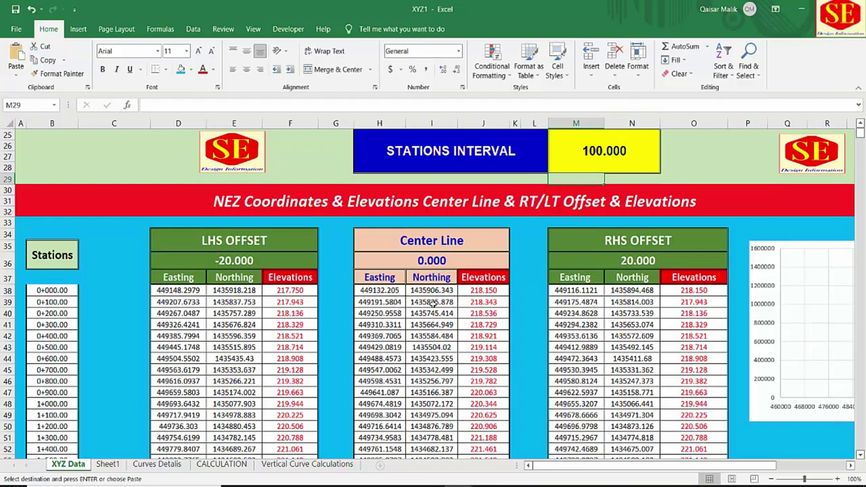
pyautogui.scroll(4, 478, 349)
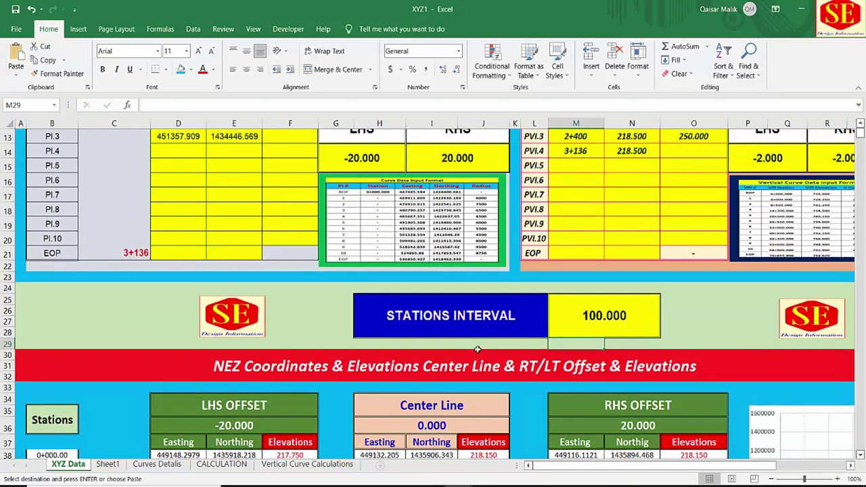
pyautogui.scroll(2, 478, 349)
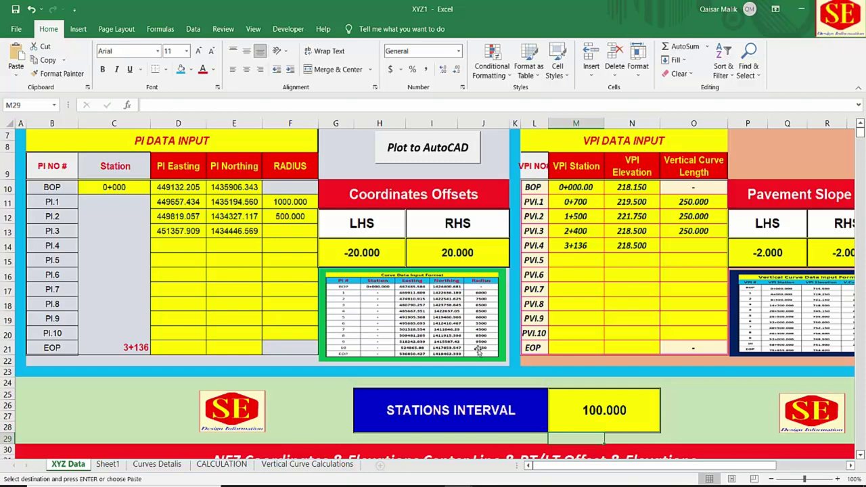
pyautogui.scroll(2, 478, 349)
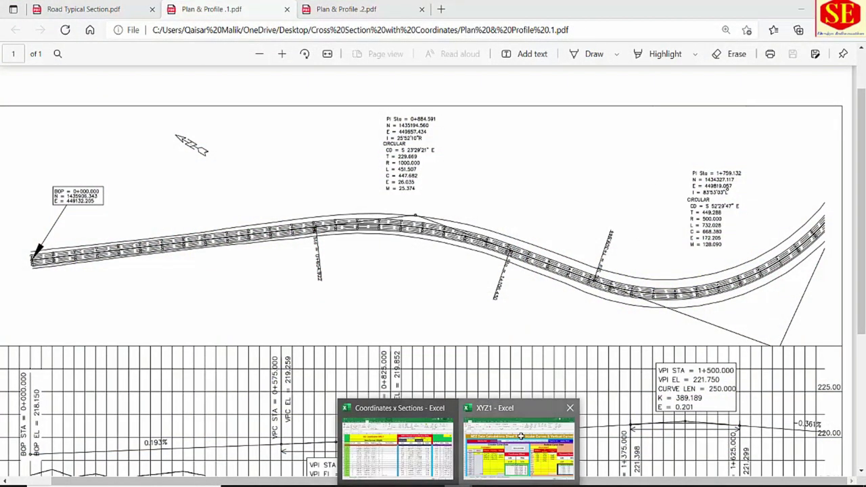
# Step: Restore XYZ1 as a smaller window over the drawing and select the BOP easting and northing
pyautogui.click(520, 436)
pyautogui.moveTo(583, 9); pyautogui.dragTo(584, 84)
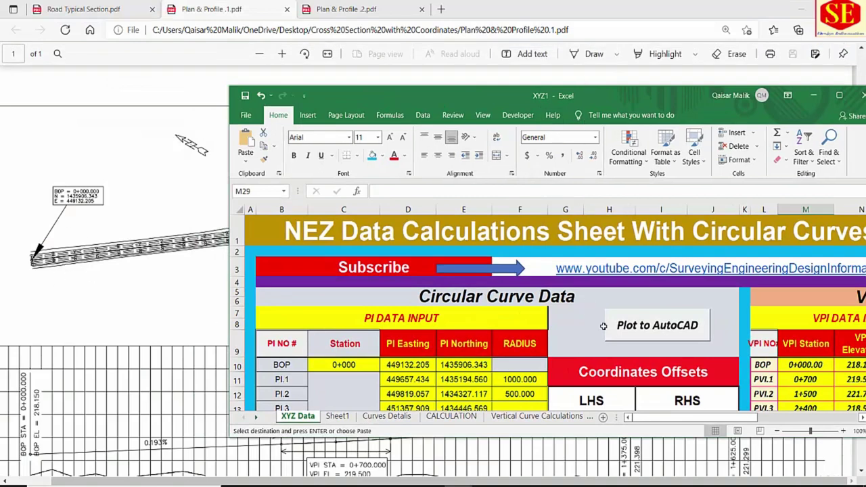
pyautogui.scroll(-5, 603, 331)
pyautogui.scroll(4, 606, 324)
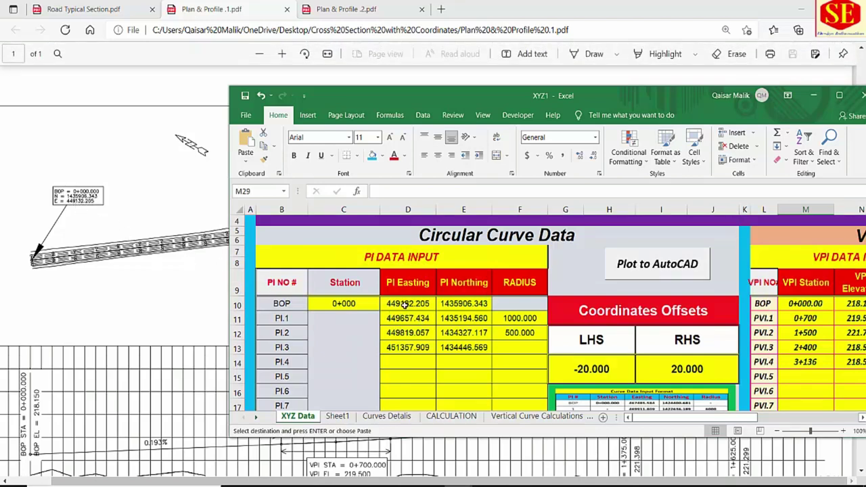
pyautogui.moveTo(409, 304); pyautogui.dragTo(463, 304)
pyautogui.moveTo(496, 101); pyautogui.dragTo(475, 214)
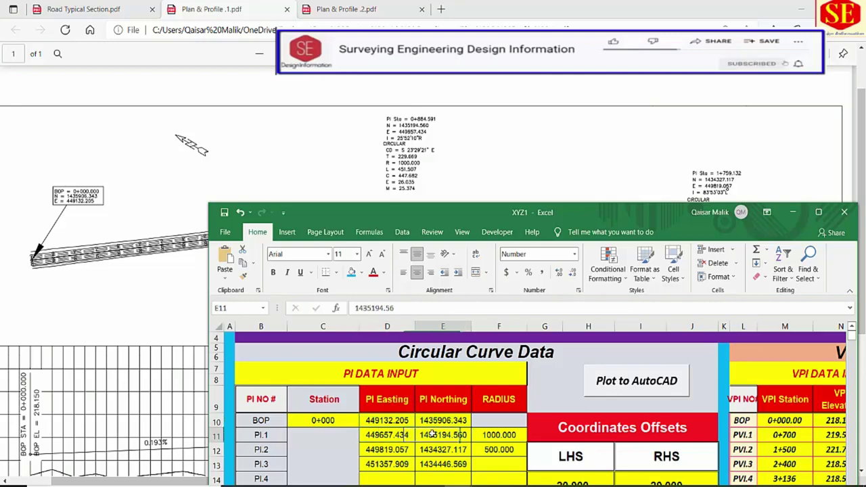
# Step: Compare the PI.1 radius 1000 and PI.2 coordinates with radius 500 against the drawing
pyautogui.click(511, 436)
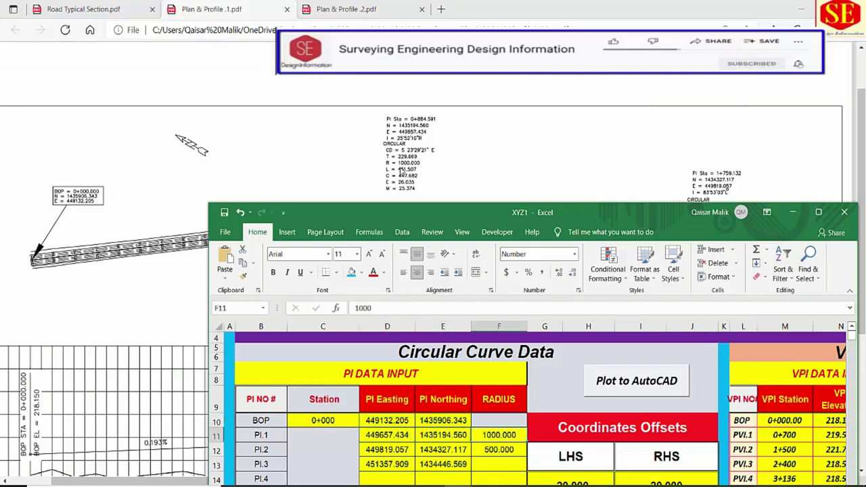
pyautogui.moveTo(613, 220)
pyautogui.mouseDown()
pyautogui.moveTo(388, 136)
pyautogui.moveTo(412, 106)
pyautogui.mouseUp()
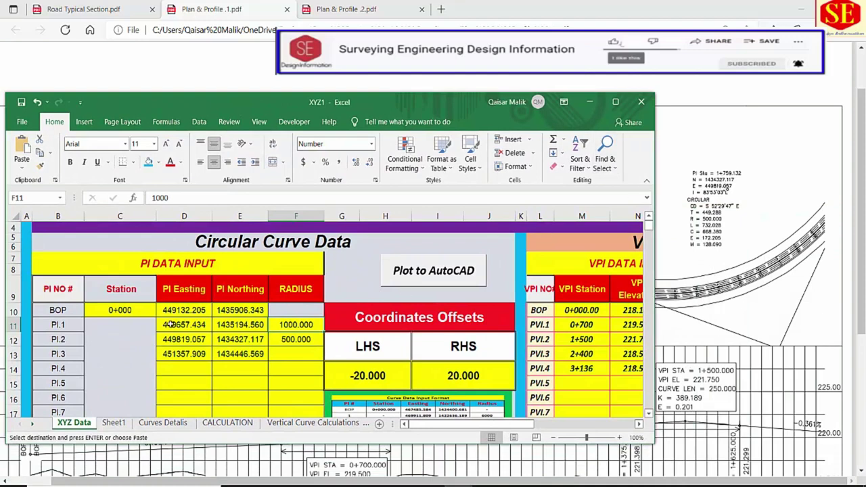
pyautogui.moveTo(184, 339); pyautogui.dragTo(241, 340)
pyautogui.click(316, 336)
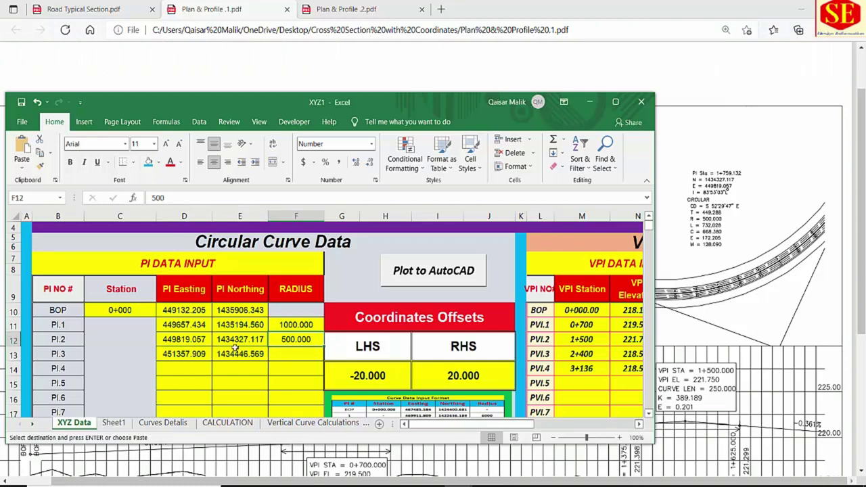
# Step: Compare the PI.3 easting and northing in XYZ1 with the Plan & Profile .2 drawing
pyautogui.click(348, 10)
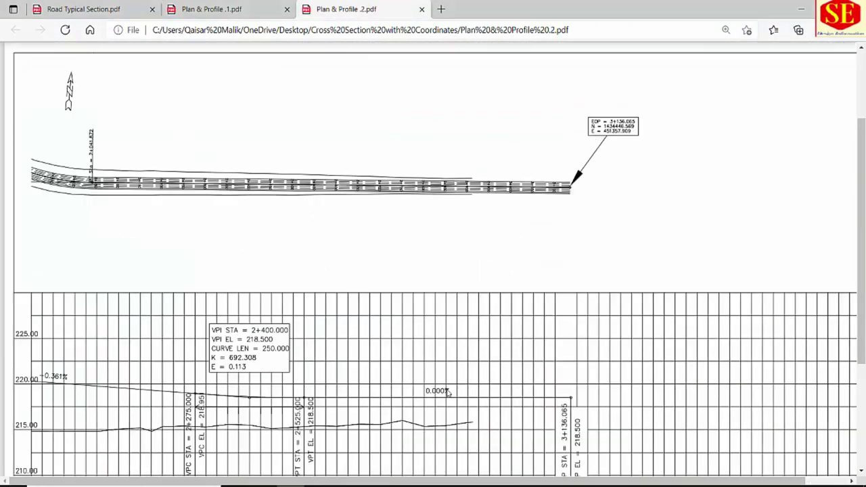
pyautogui.click(440, 476)
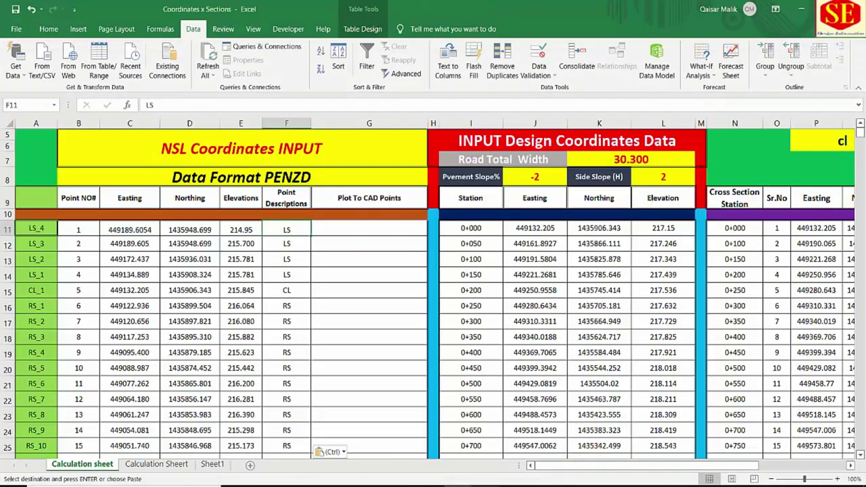
pyautogui.click(489, 454)
pyautogui.moveTo(184, 354); pyautogui.dragTo(255, 356)
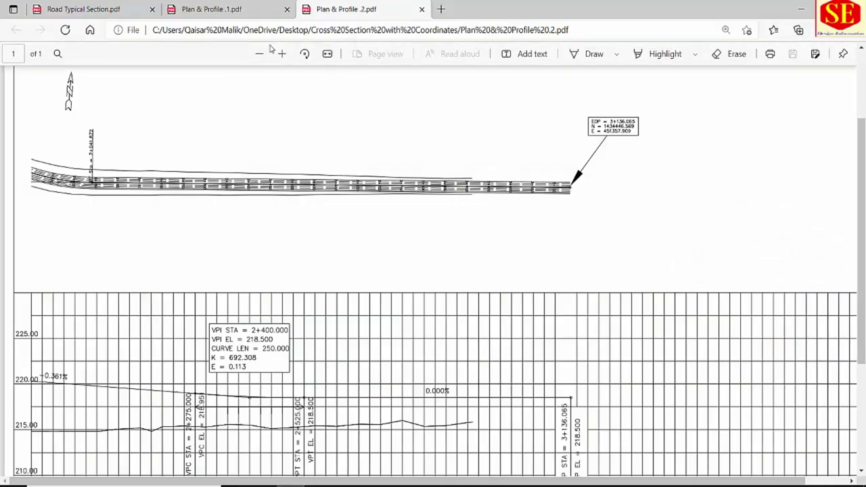
# Step: Return to the Plan & Profile .1 drawing and bring XYZ1 back full-screen
pyautogui.click(227, 7)
pyautogui.scroll(-3, 470, 401)
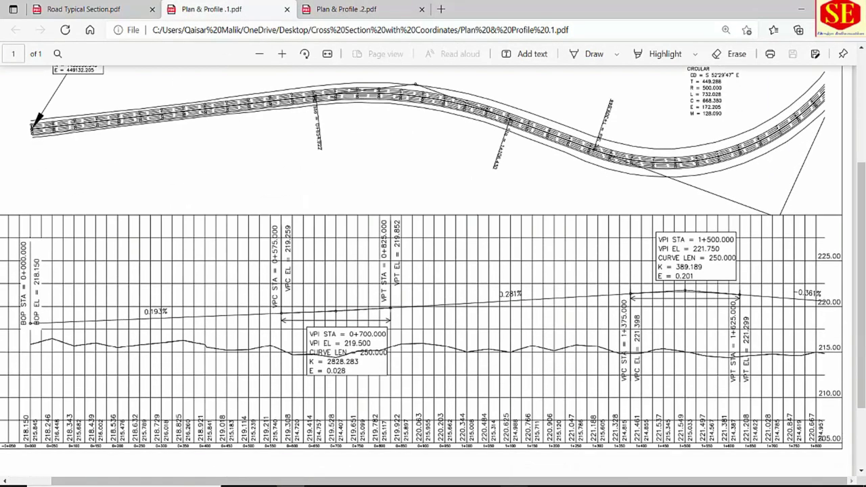
pyautogui.hscroll(-1, 485, 375)
pyautogui.moveTo(460, 483)
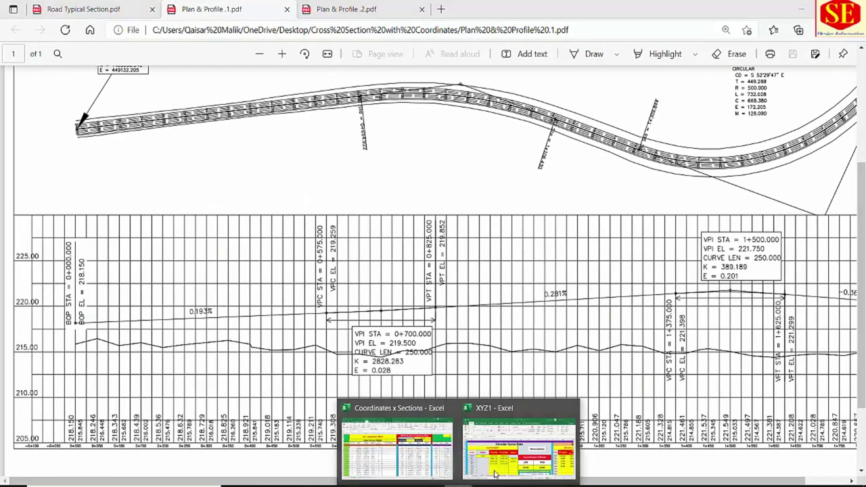
pyautogui.click(512, 461)
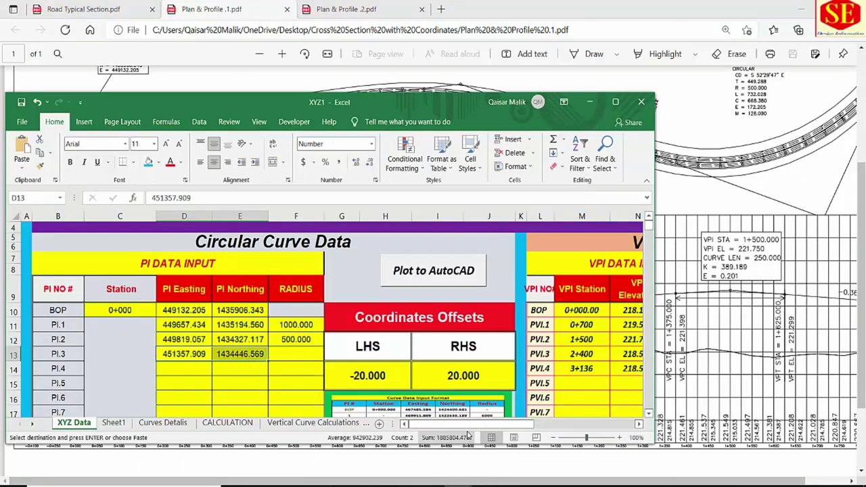
pyautogui.moveTo(474, 424)
pyautogui.mouseDown()
pyautogui.moveTo(533, 423)
pyautogui.moveTo(475, 422)
pyautogui.mouseUp()
pyautogui.click(620, 105)
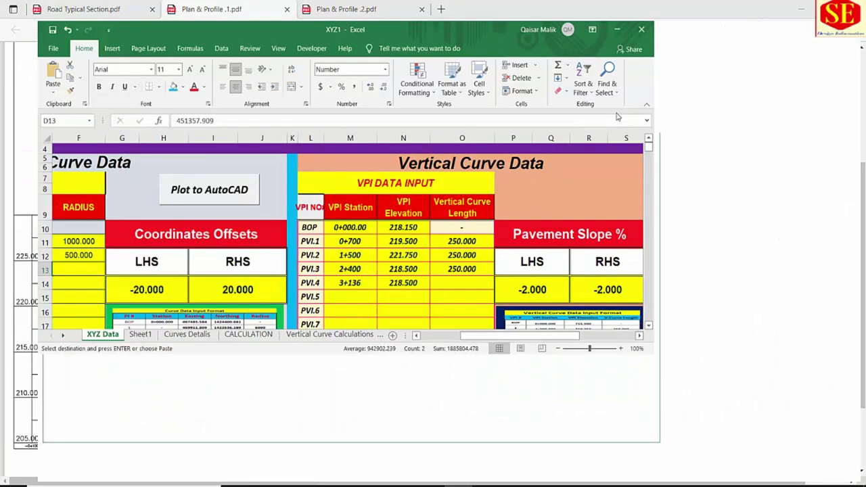
# Step: Check the VPI data: 0+000 at 218.150, 0+700 at 219.500, 1+500 at 221.750, 2+400 and 3+136 at 218.500
pyautogui.click(325, 218)
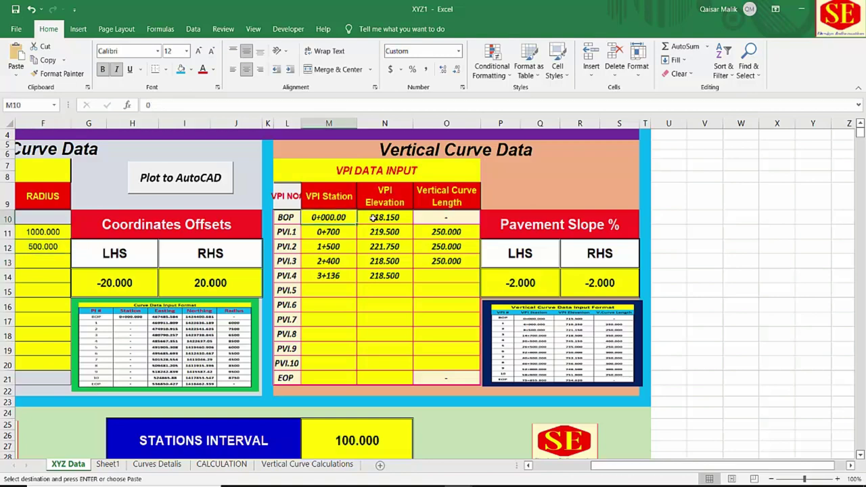
pyautogui.click(374, 217)
pyautogui.click(329, 229)
pyautogui.click(400, 232)
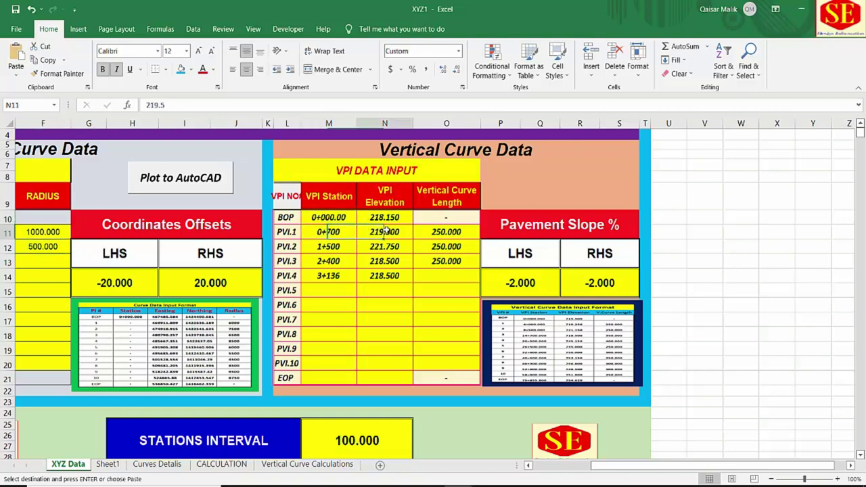
pyautogui.click(333, 247)
pyautogui.click(383, 246)
pyautogui.click(327, 262)
pyautogui.click(380, 261)
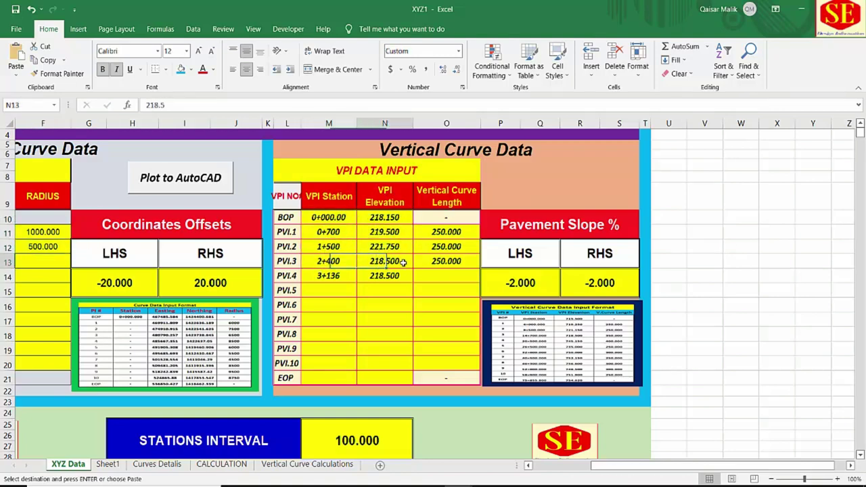
pyautogui.click(336, 275)
pyautogui.click(374, 273)
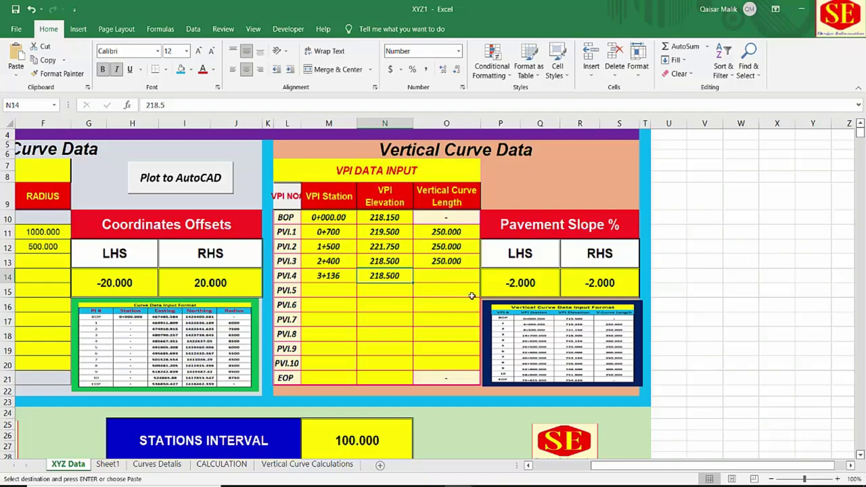
# Step: Recheck Plan & Profile .1, then scroll XYZ1 down to the NEZ Coordinates & Elevations tables
pyautogui.click(291, 486)
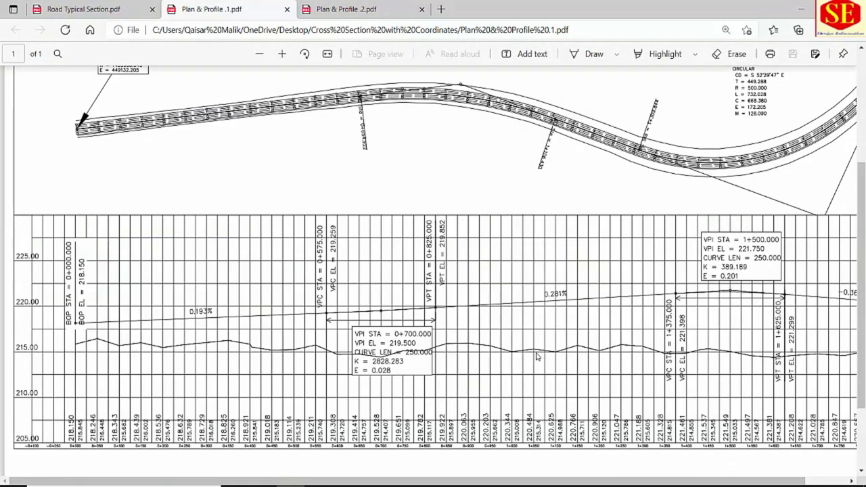
pyautogui.scroll(3, 423, 227)
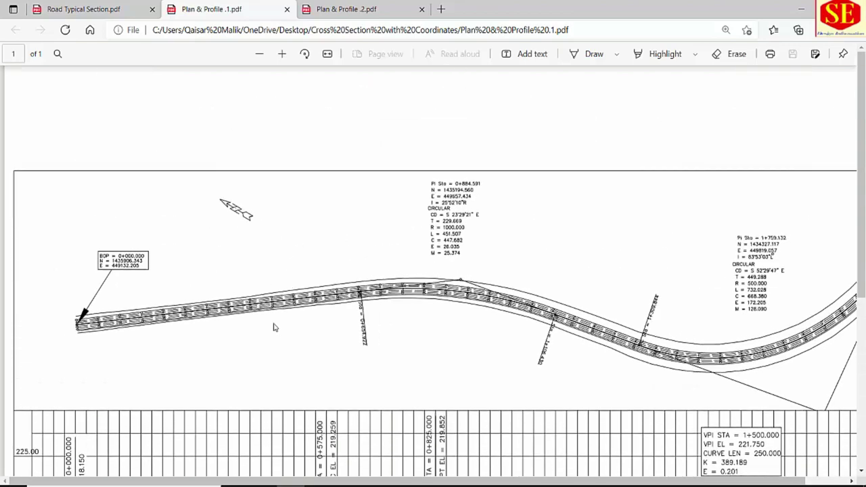
pyautogui.scroll(-2, 313, 312)
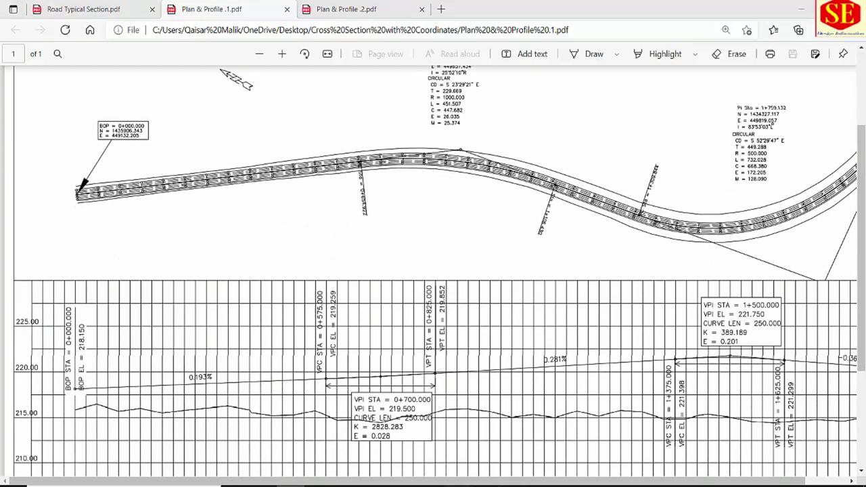
pyautogui.moveTo(528, 486)
pyautogui.click(532, 467)
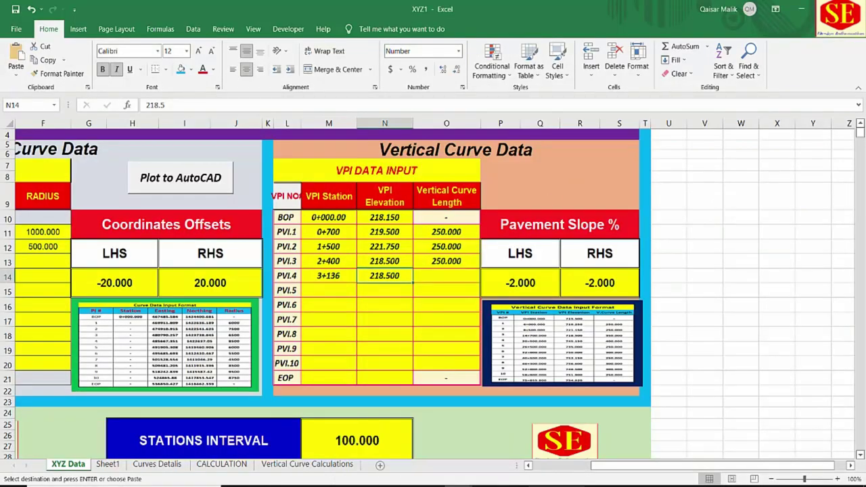
pyautogui.moveTo(618, 474); pyautogui.dragTo(559, 473)
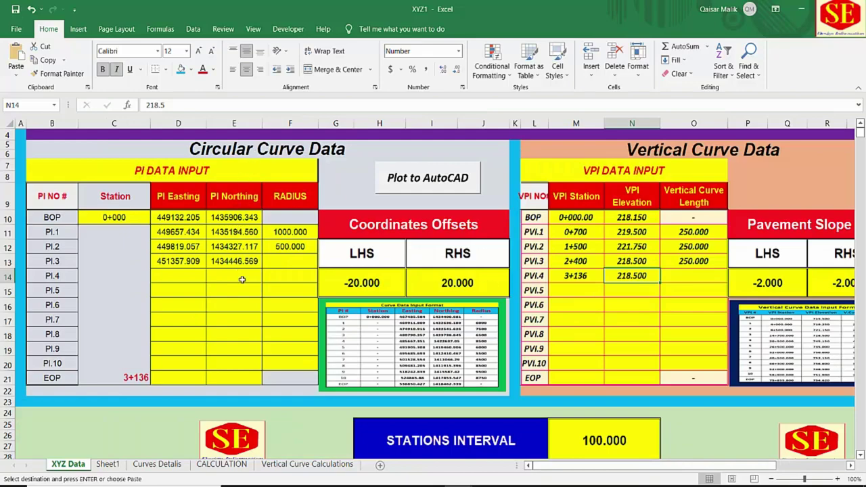
pyautogui.scroll(-4, 322, 224)
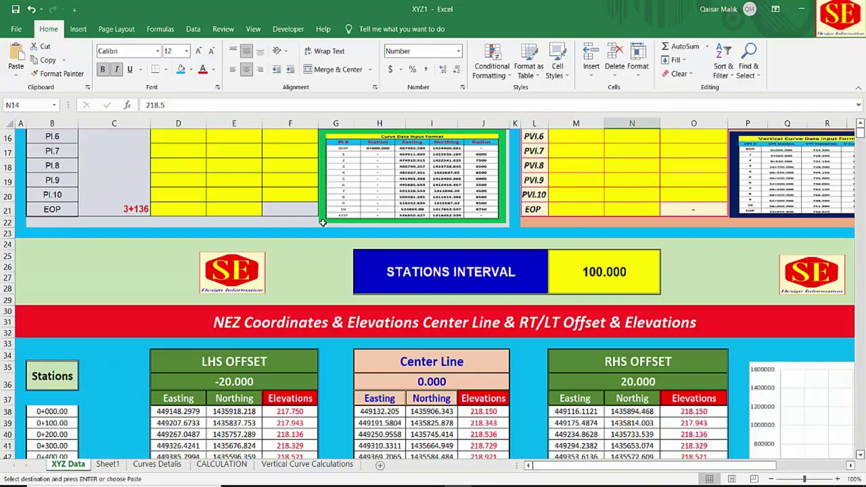
pyautogui.scroll(3, 459, 235)
pyautogui.scroll(3, 465, 238)
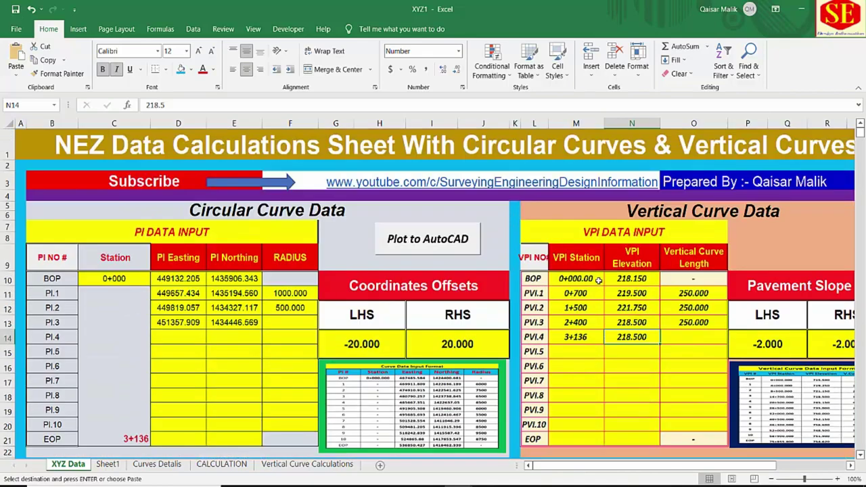
pyautogui.scroll(-2, 331, 270)
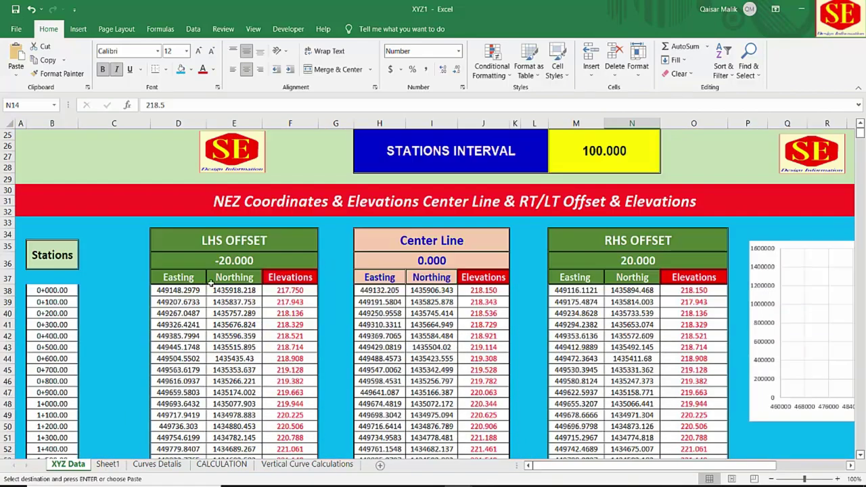
# Step: Enter 50 in the STATIONS INTERVAL cell and scroll back up to the Plot to AutoCAD button
pyautogui.click(630, 164)
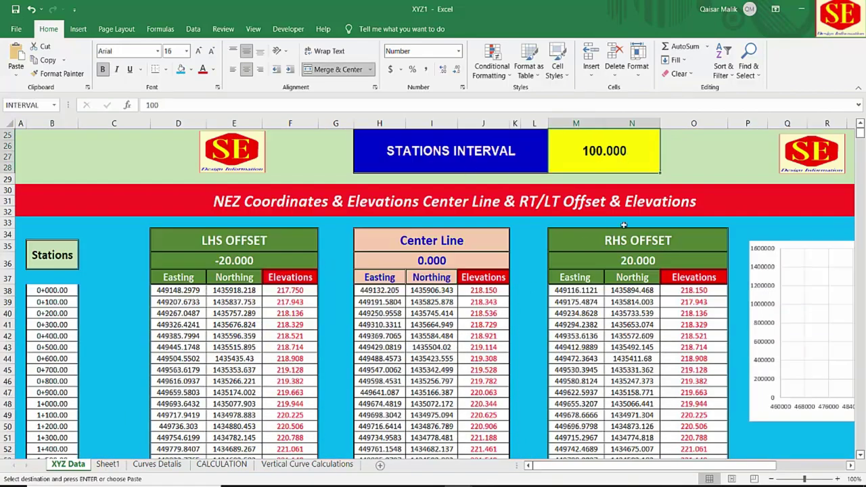
pyautogui.write('50')
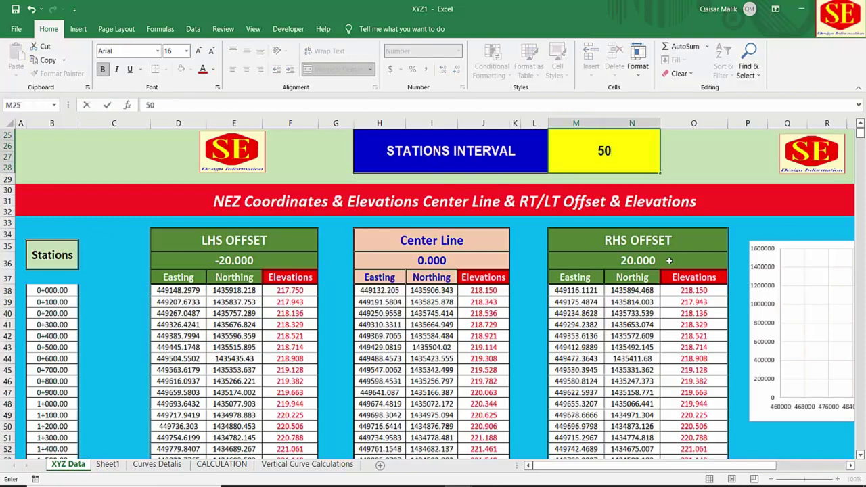
pyautogui.press('Return')
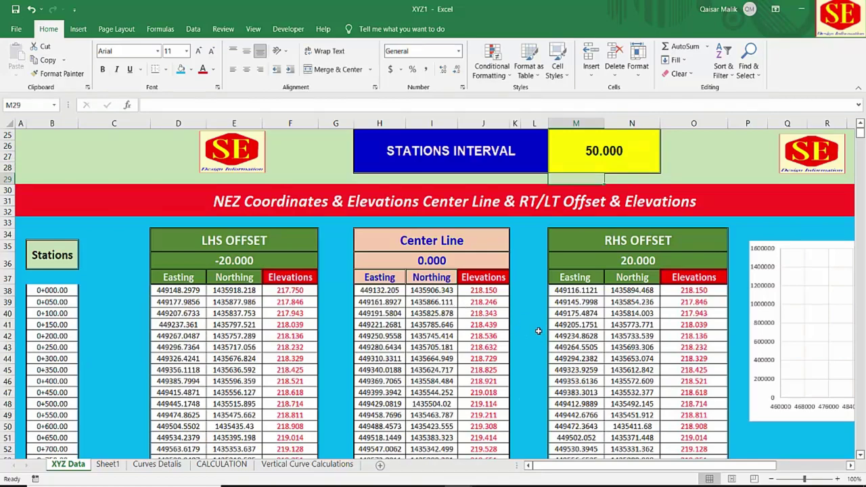
pyautogui.scroll(4, 539, 331)
pyautogui.scroll(2, 538, 331)
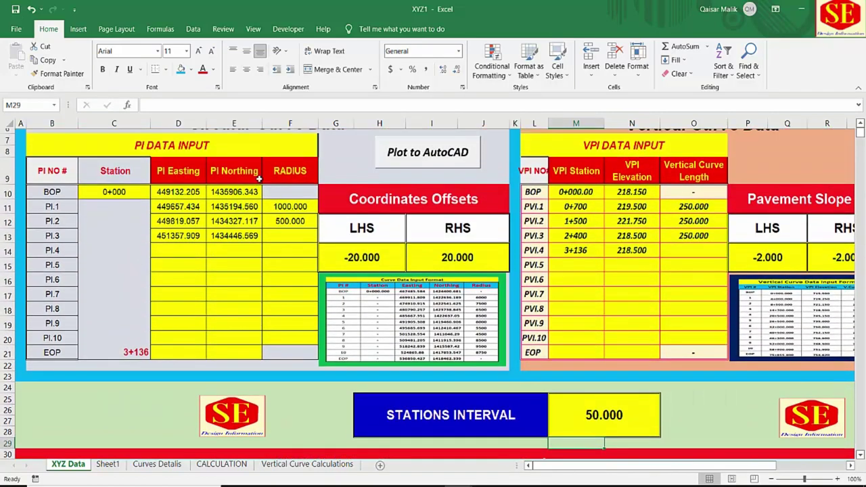
pyautogui.scroll(1, 259, 178)
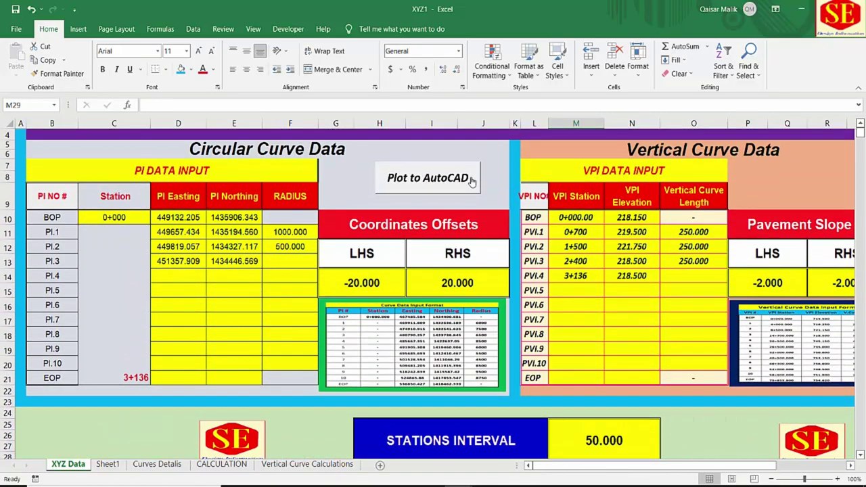
# Step: Plot the 50 m interval alignment into AutoCAD and zoom around the centre and edge lines
pyautogui.click(397, 180)
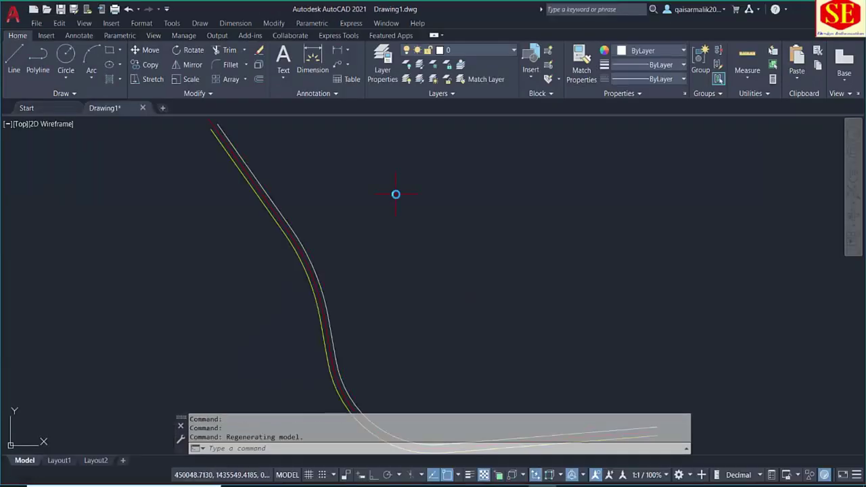
pyautogui.scroll(-2, 396, 207)
pyautogui.scroll(2, 470, 354)
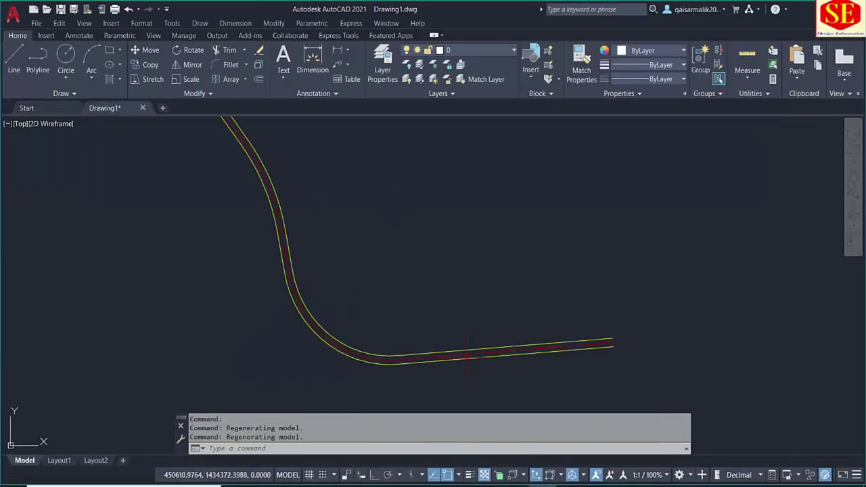
pyautogui.scroll(1, 386, 291)
pyautogui.scroll(3, 312, 206)
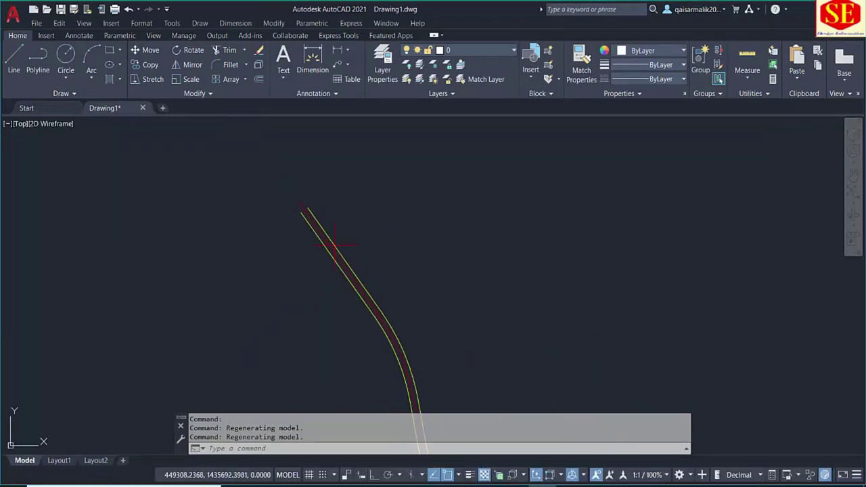
pyautogui.scroll(3, 310, 203)
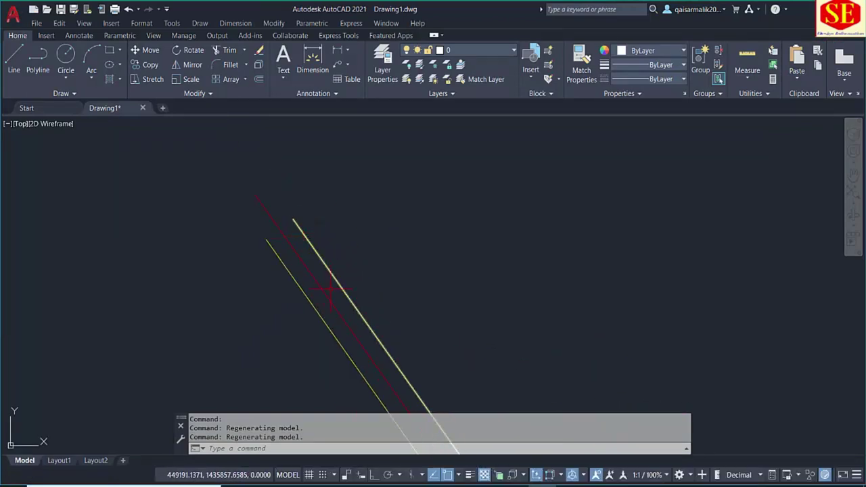
# Step: Go back to the XYZ1 workbook and select the right-hand offset value of 20.000
pyautogui.moveTo(458, 484)
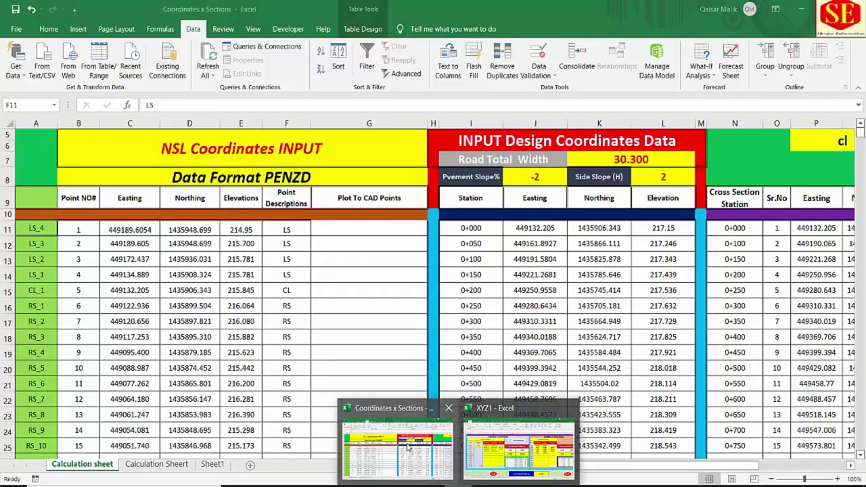
pyautogui.click(431, 432)
pyautogui.click(521, 440)
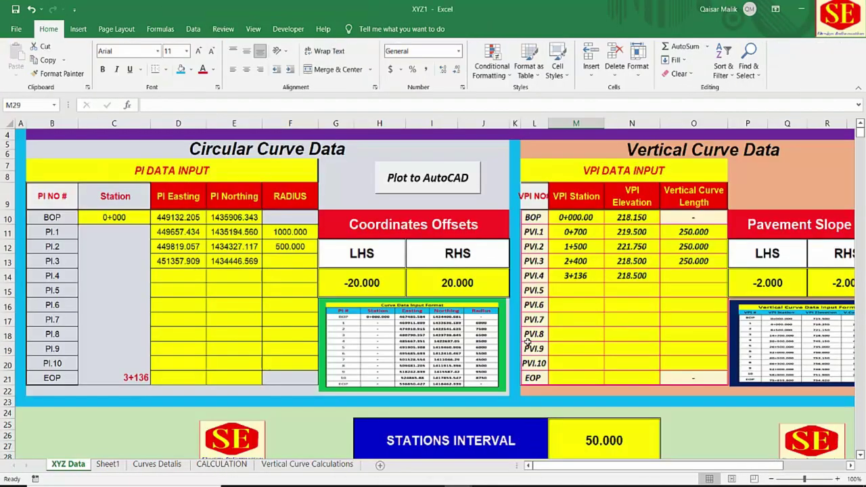
pyautogui.click(463, 346)
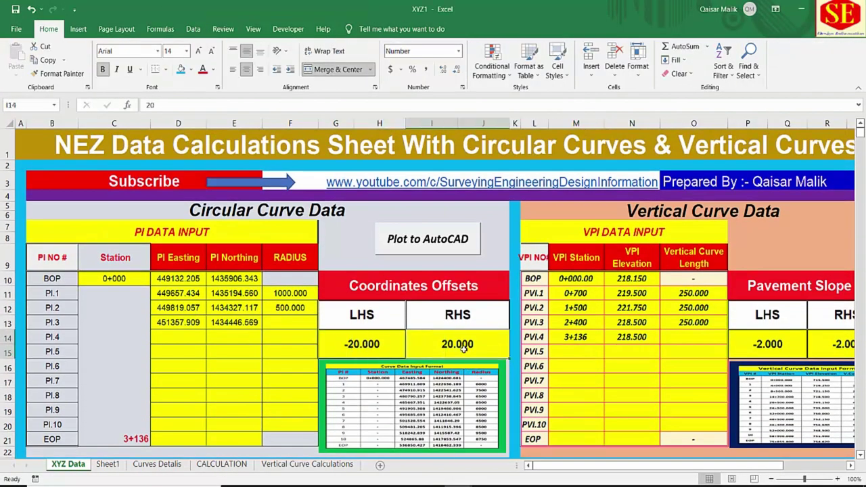
# Step: Open Road Typical Section.pdf in Edge and zoom in to read the 15150 half-width
pyautogui.moveTo(292, 482)
pyautogui.click(304, 369)
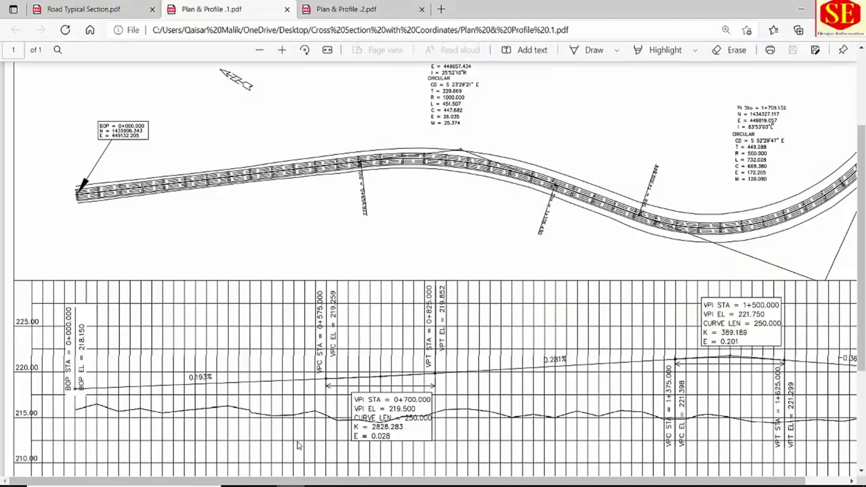
pyautogui.click(60, 6)
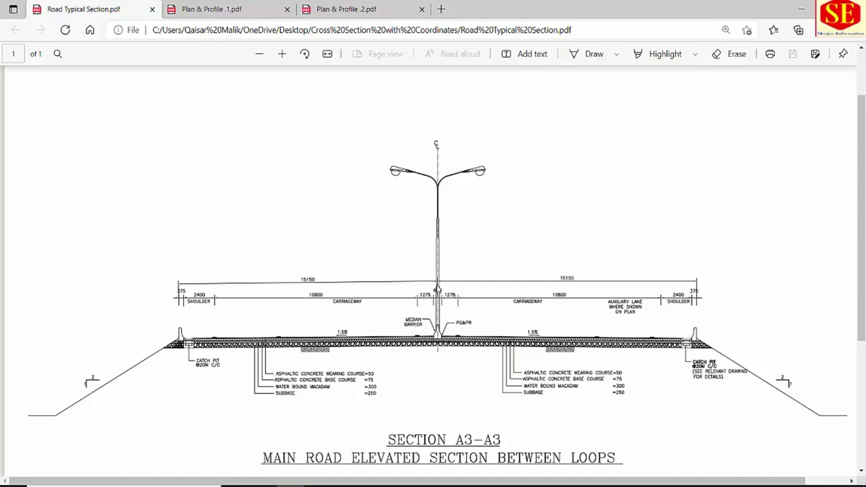
pyautogui.scroll(2, 437, 290)
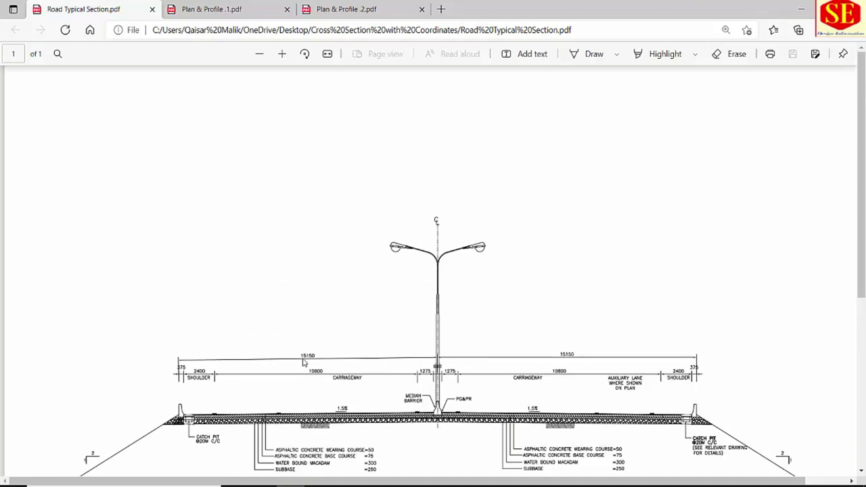
pyautogui.click(282, 53)
pyautogui.click(283, 54)
pyautogui.scroll(-4, 528, 364)
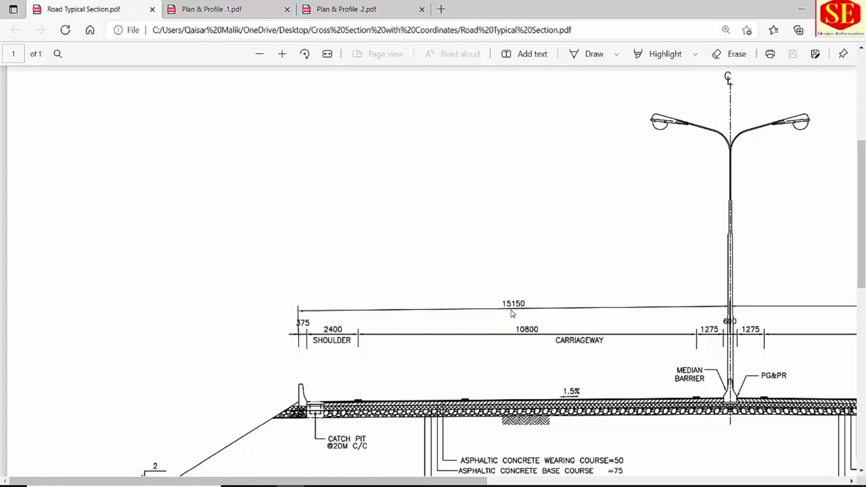
# Step: Return to XYZ1 and select the left-hand offset cell G14
pyautogui.moveTo(459, 482)
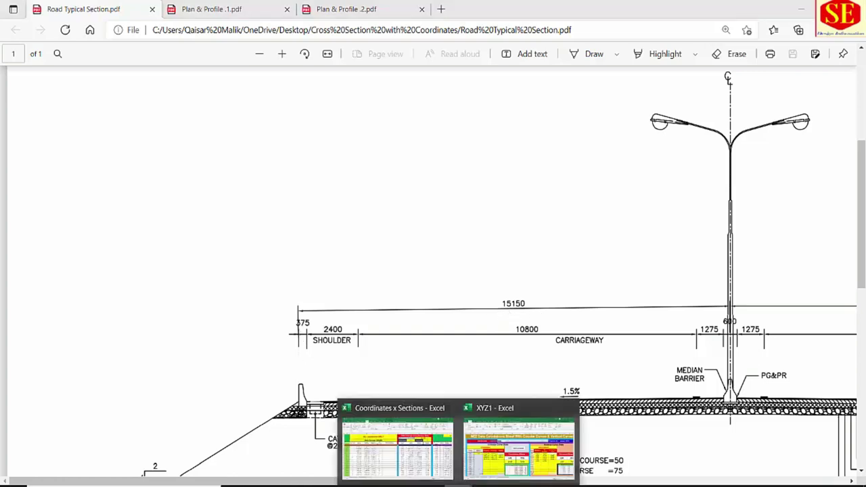
pyautogui.click(520, 436)
pyautogui.click(355, 336)
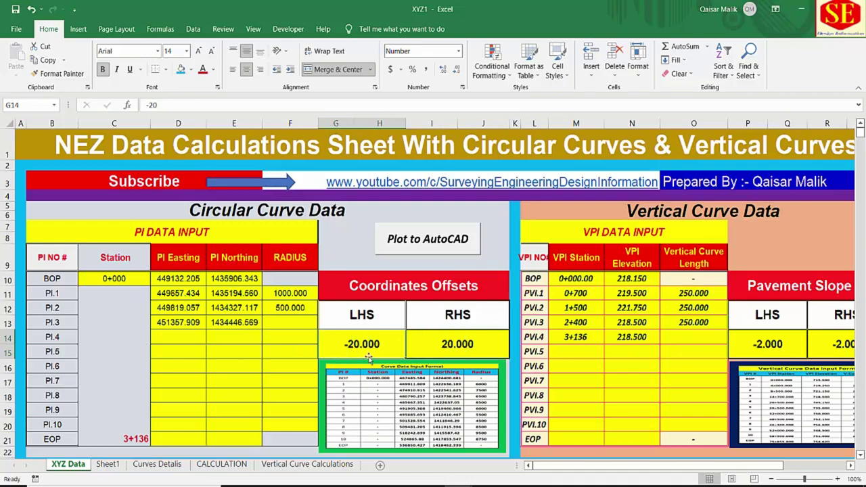
# Step: Set the left-hand offset to -15.150 and the right-hand offset to 15.15
pyautogui.write('-15.150')
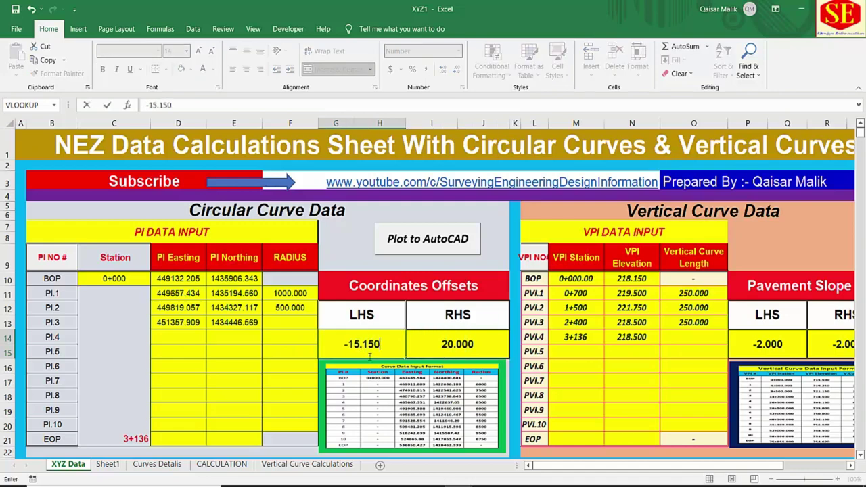
pyautogui.click(439, 343)
pyautogui.write('15')
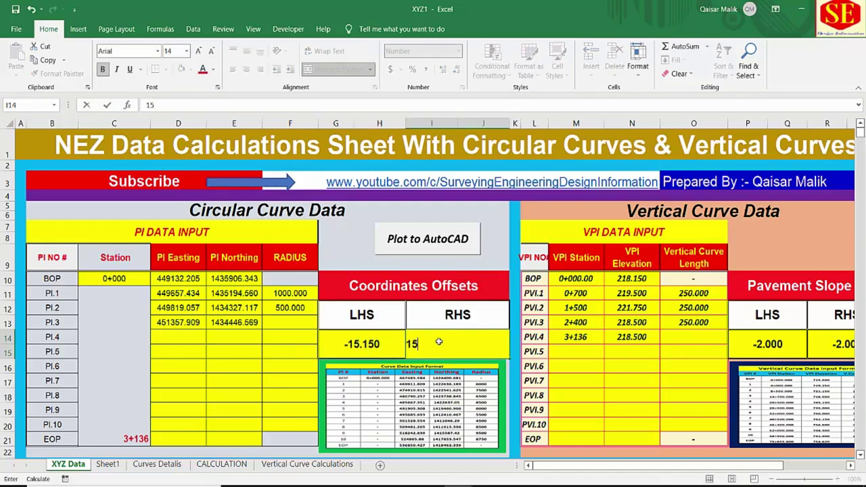
pyautogui.write('.15')
pyautogui.press('Return')
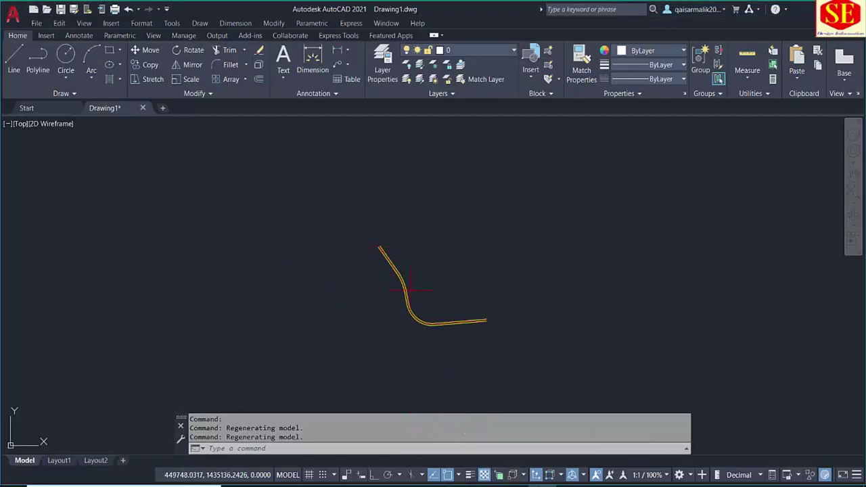
# Step: Close Drawing1 in AutoCAD without saving and replot the alignment from XYZ1
pyautogui.hotkey('ctrl', 'F4')
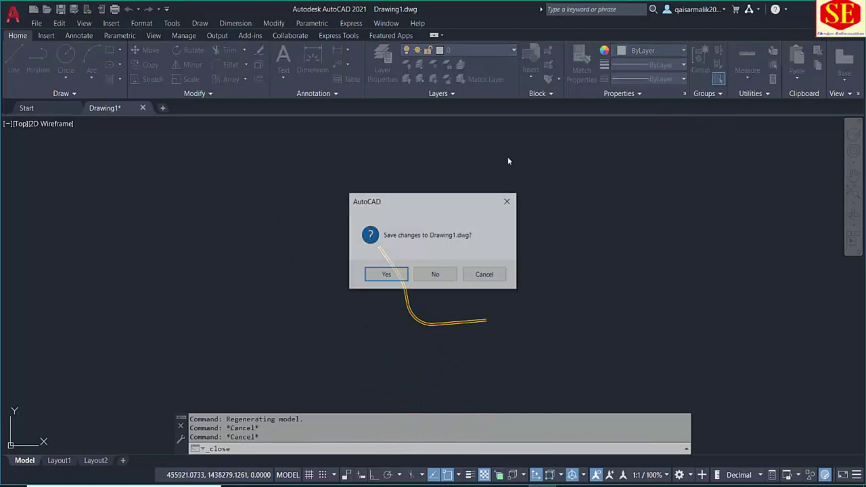
pyautogui.click(433, 275)
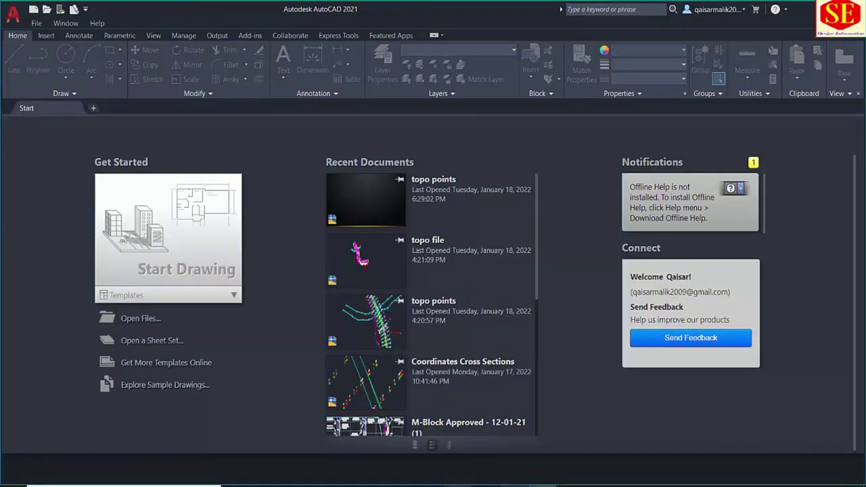
pyautogui.moveTo(514, 486)
pyautogui.click(522, 443)
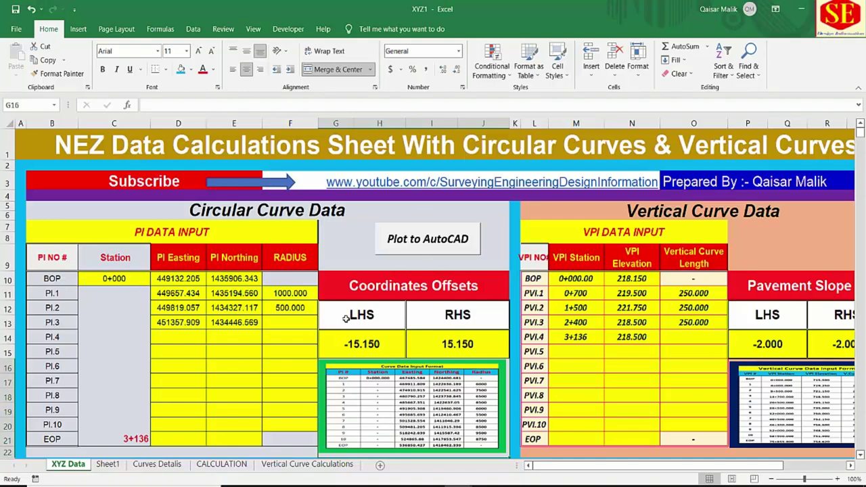
pyautogui.scroll(-3, 415, 257)
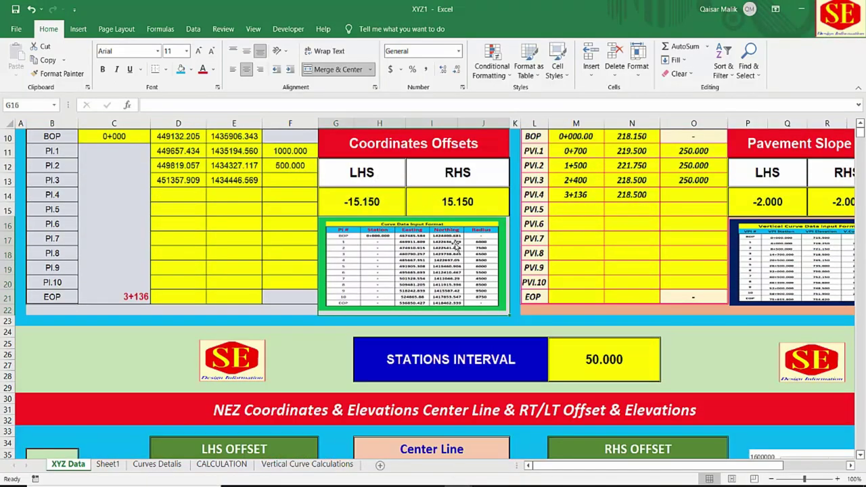
pyautogui.scroll(2, 457, 246)
pyautogui.scroll(1, 433, 245)
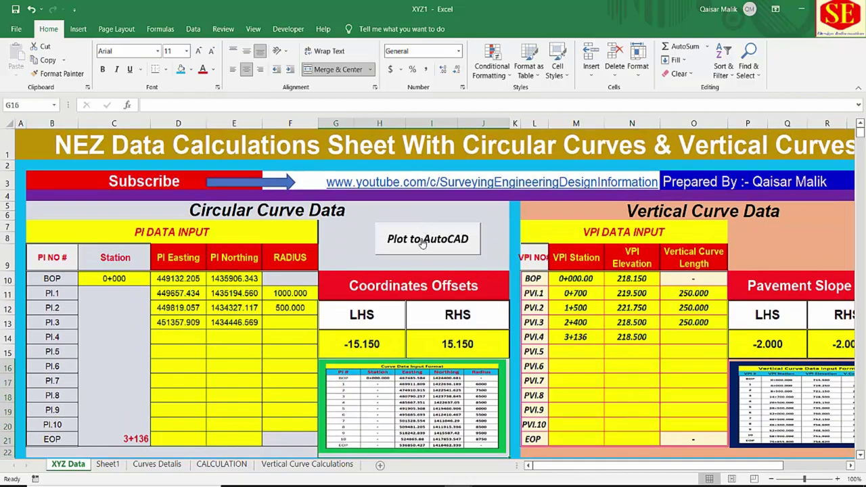
pyautogui.click(422, 242)
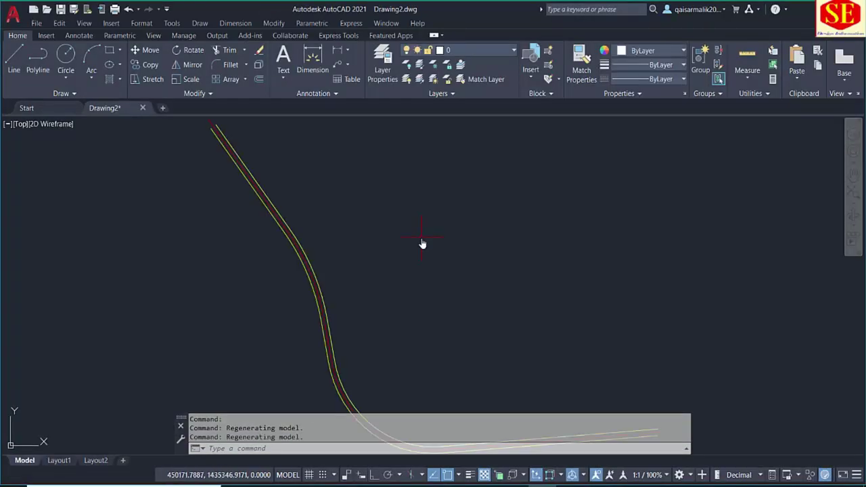
pyautogui.scroll(3, 406, 223)
pyautogui.scroll(2, 440, 284)
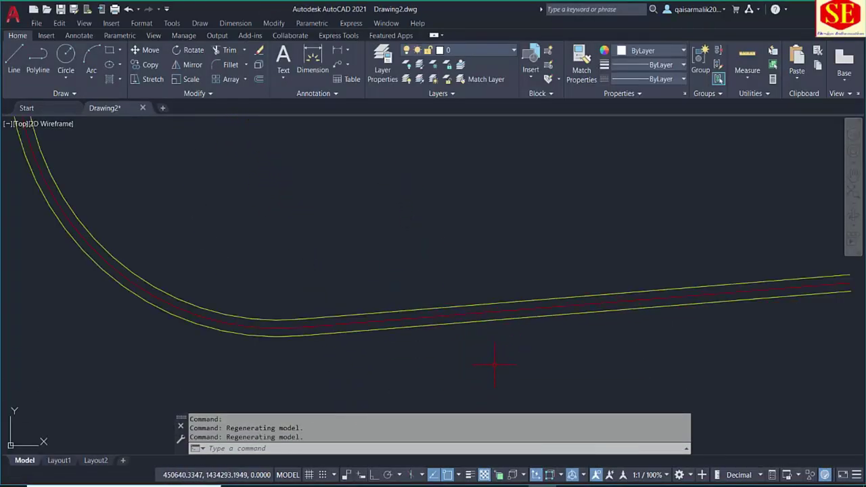
pyautogui.scroll(2, 450, 280)
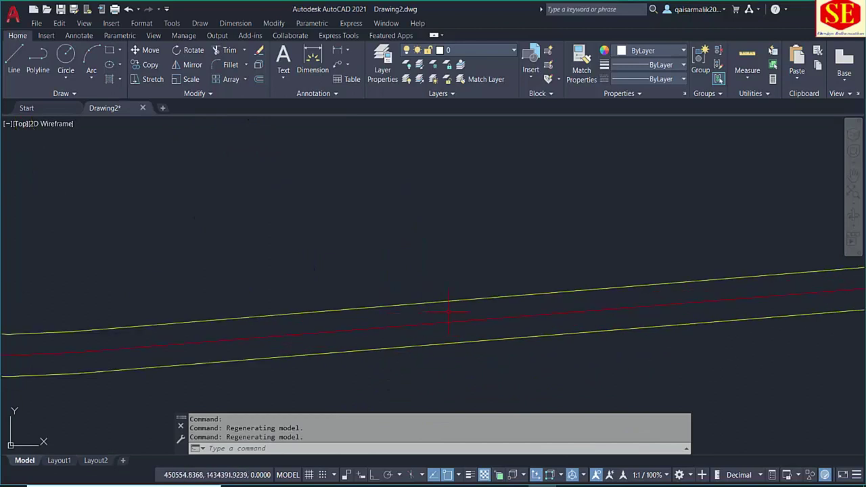
pyautogui.click(338, 50)
pyautogui.click(354, 329)
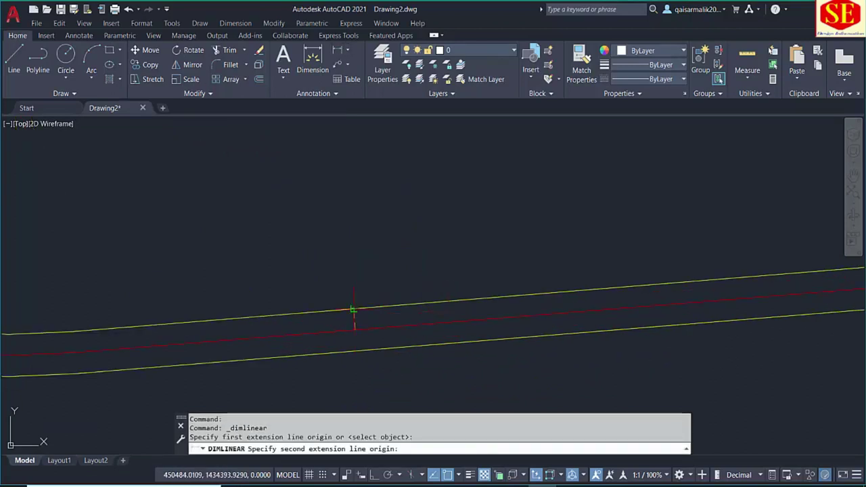
pyautogui.click(353, 309)
pyautogui.scroll(2, 350, 318)
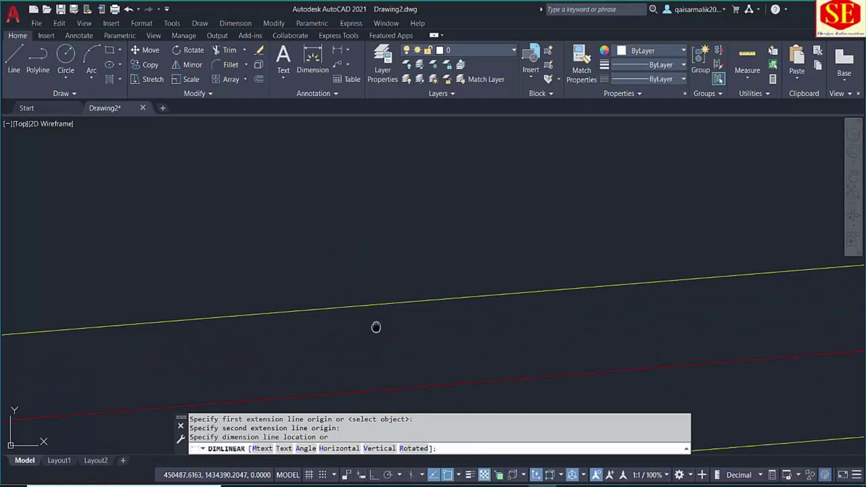
pyautogui.scroll(3, 377, 325)
pyautogui.press('Escape')
pyautogui.press('Return')
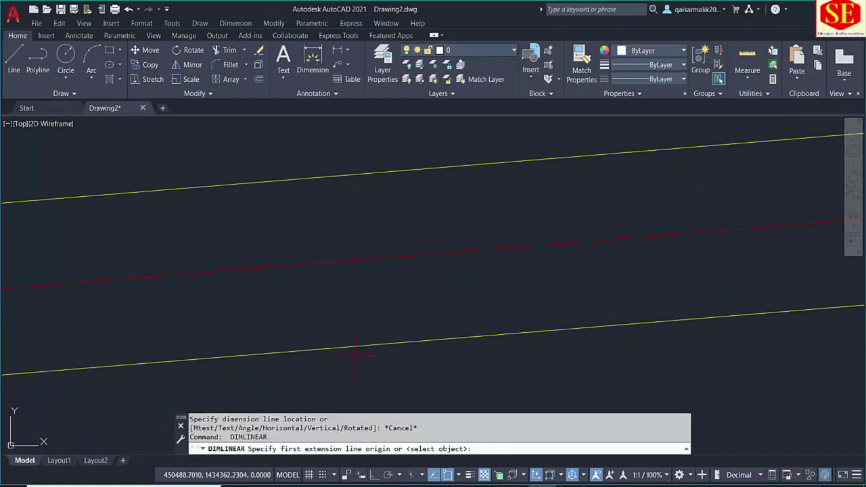
pyautogui.click(353, 347)
pyautogui.click(347, 263)
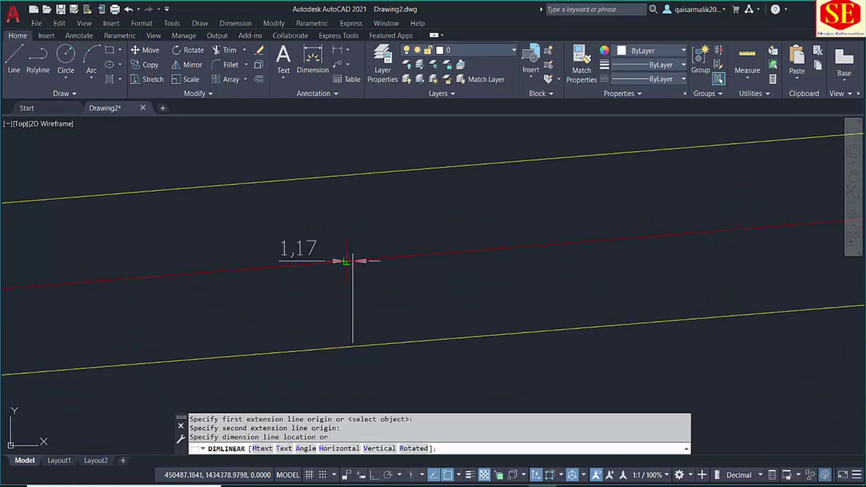
pyautogui.press('Escape')
pyautogui.scroll(-4, 353, 294)
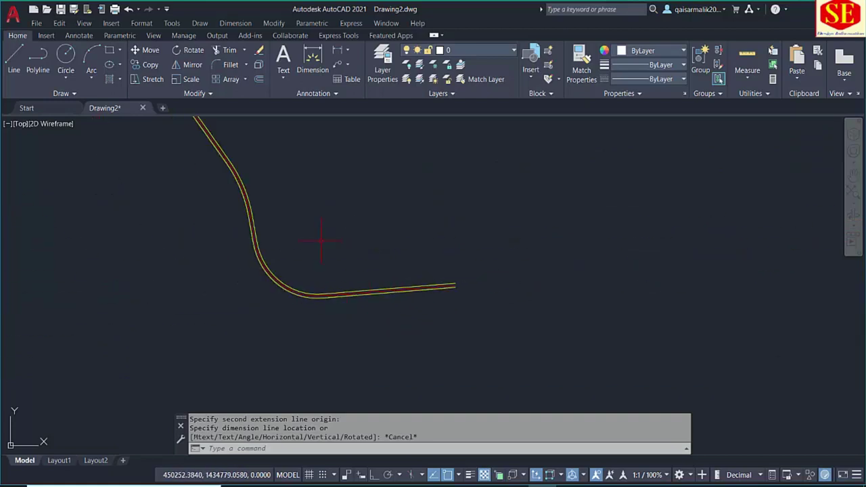
pyautogui.moveTo(325, 240); pyautogui.dragTo(422, 284)
pyautogui.moveTo(447, 481)
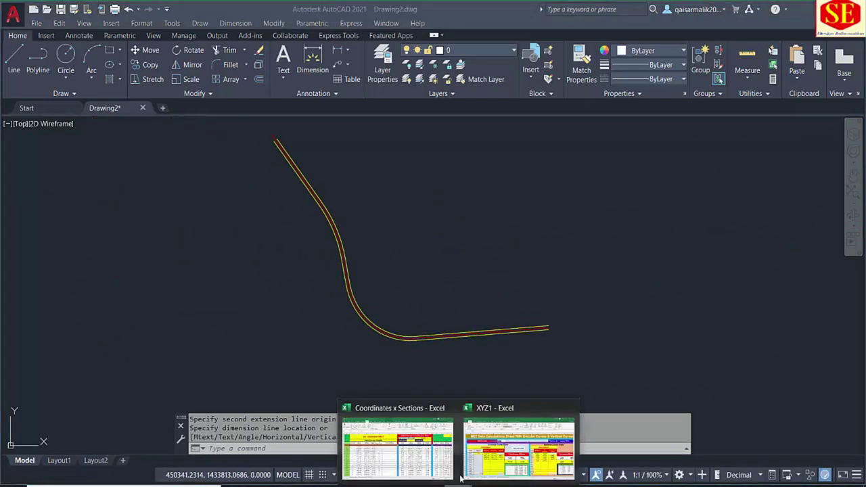
# Step: In XYZ1, inspect how the end station 3+136 is derived
pyautogui.click(497, 451)
pyautogui.scroll(-3, 435, 290)
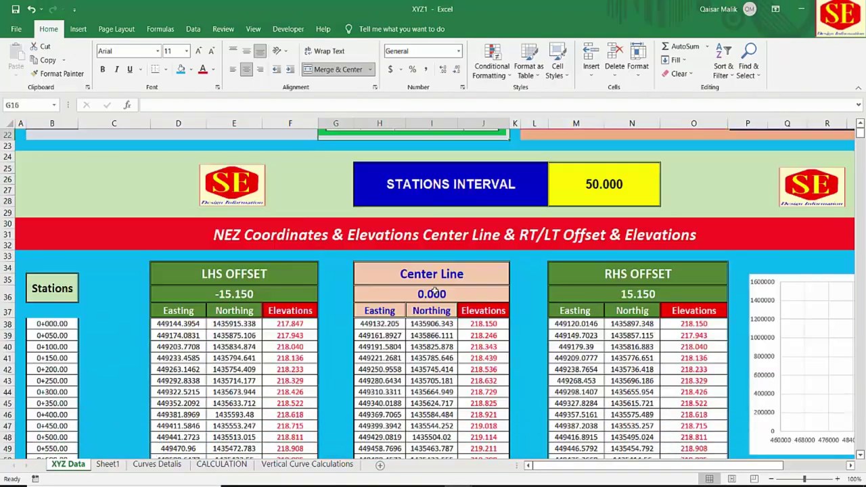
pyautogui.scroll(3, 409, 290)
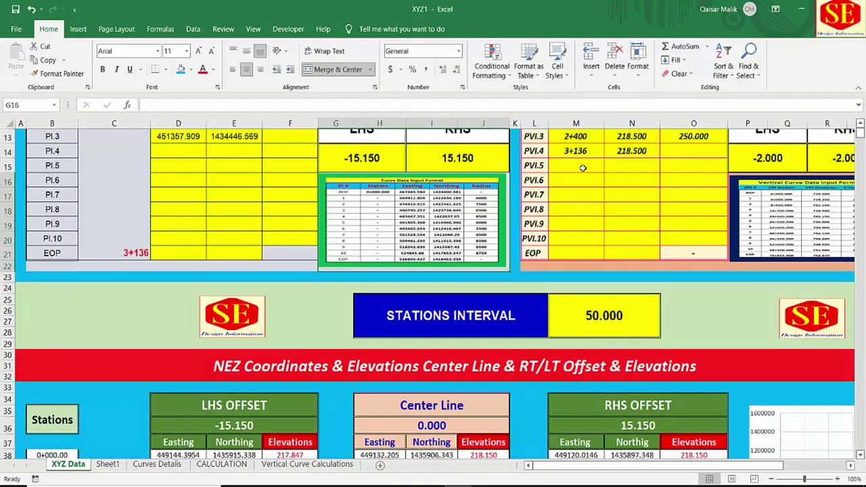
pyautogui.scroll(1, 583, 168)
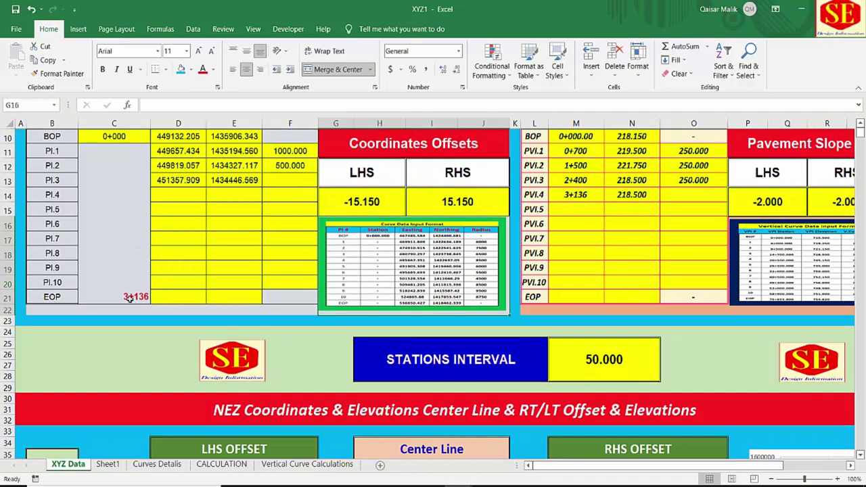
pyautogui.click(128, 299)
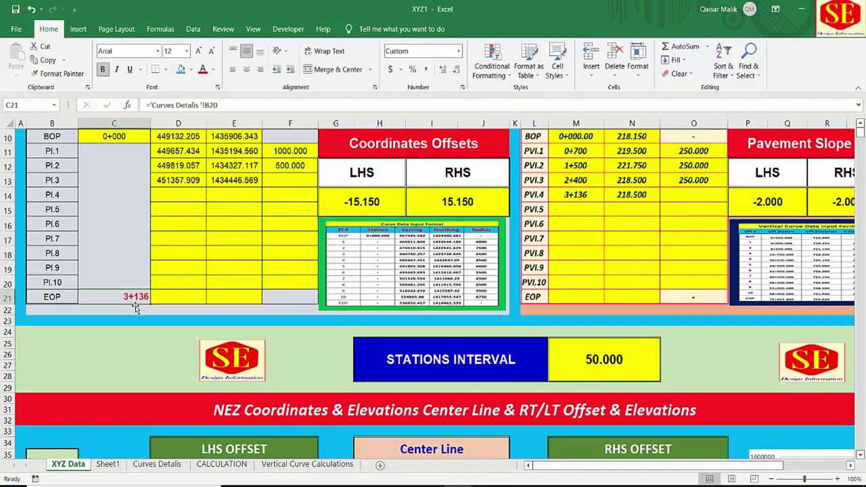
# Step: Select and copy the Center Line easting, northing and elevation block H38:J100
pyautogui.scroll(-4, 283, 284)
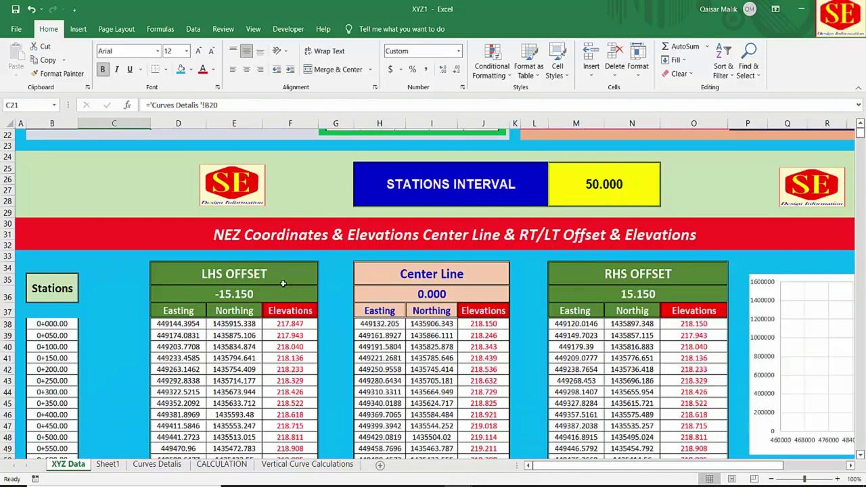
pyautogui.moveTo(376, 324)
pyautogui.mouseDown()
pyautogui.moveTo(477, 484)
pyautogui.moveTo(447, 255)
pyautogui.moveTo(487, 269)
pyautogui.mouseUp()
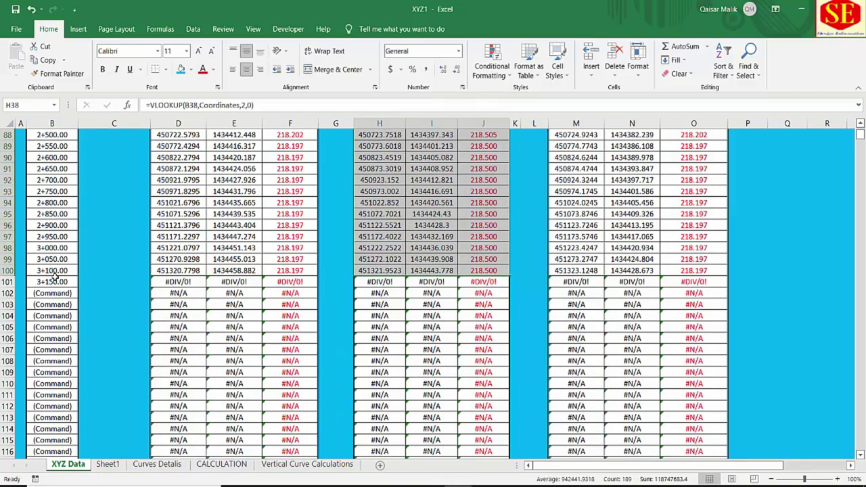
pyautogui.rightClick(426, 235)
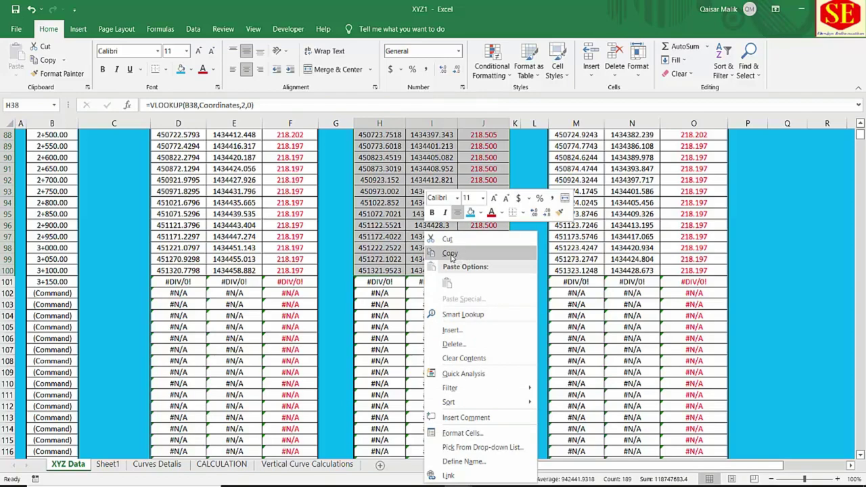
pyautogui.click(450, 255)
pyautogui.scroll(20, 452, 264)
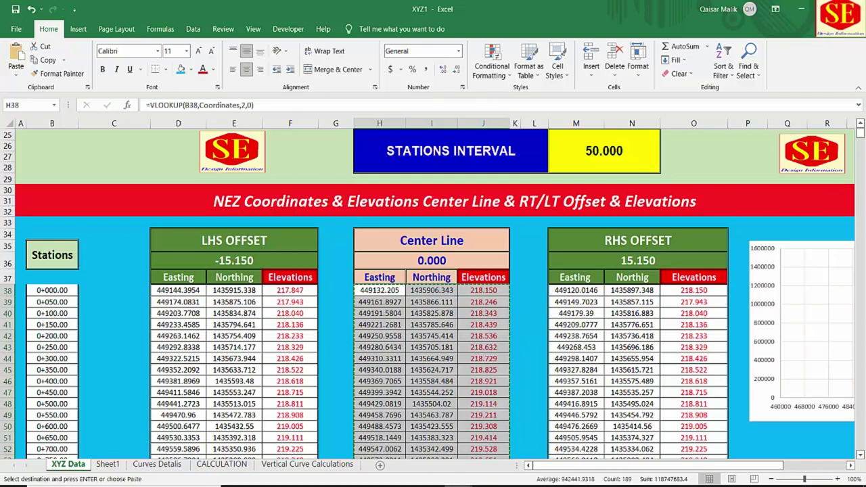
# Step: In Coordinates x Sections, clear the old design table data, then restore the station column
pyautogui.click(441, 428)
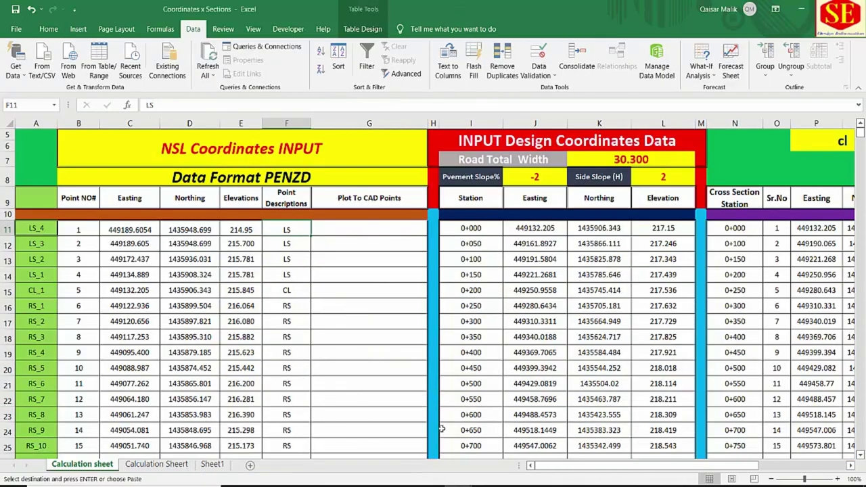
pyautogui.scroll(2, 504, 267)
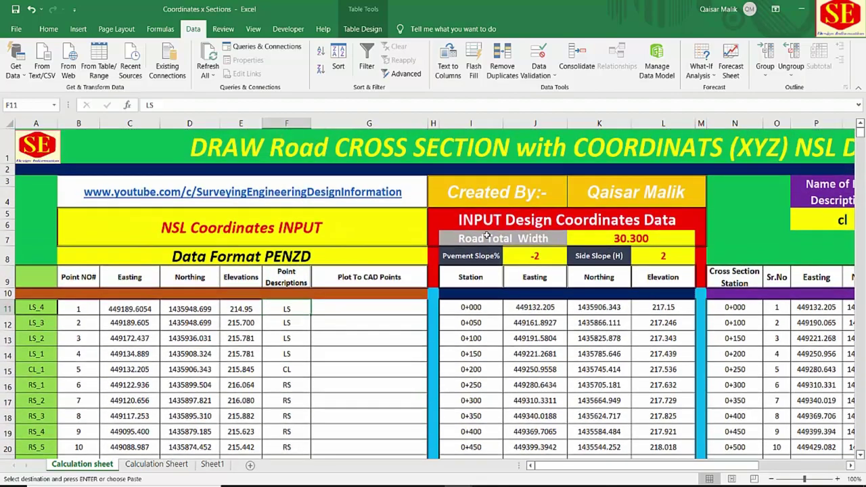
pyautogui.click(512, 181)
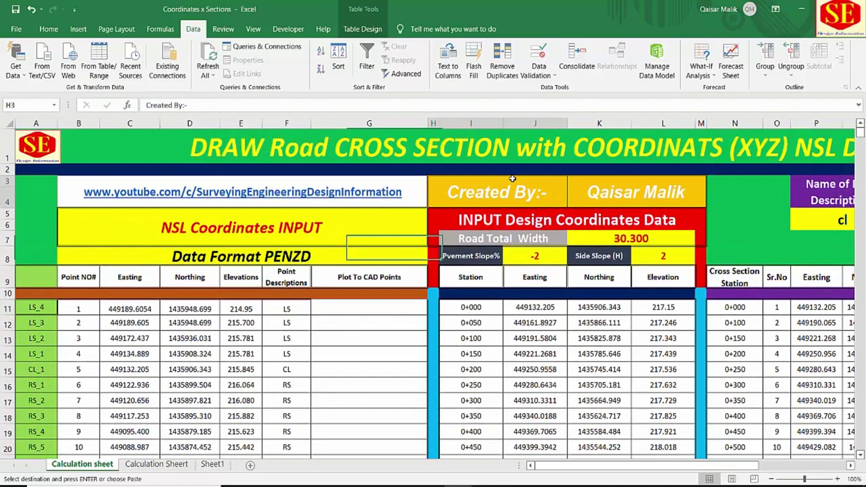
pyautogui.scroll(-3, 194, 289)
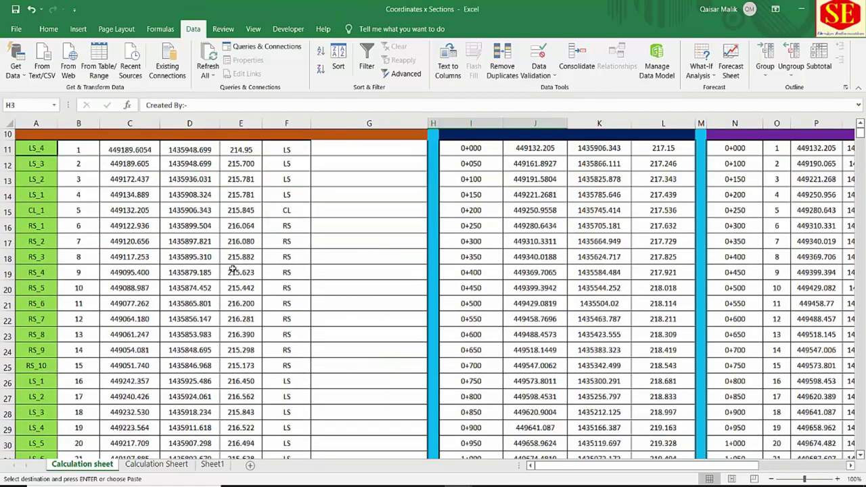
pyautogui.scroll(3, 181, 301)
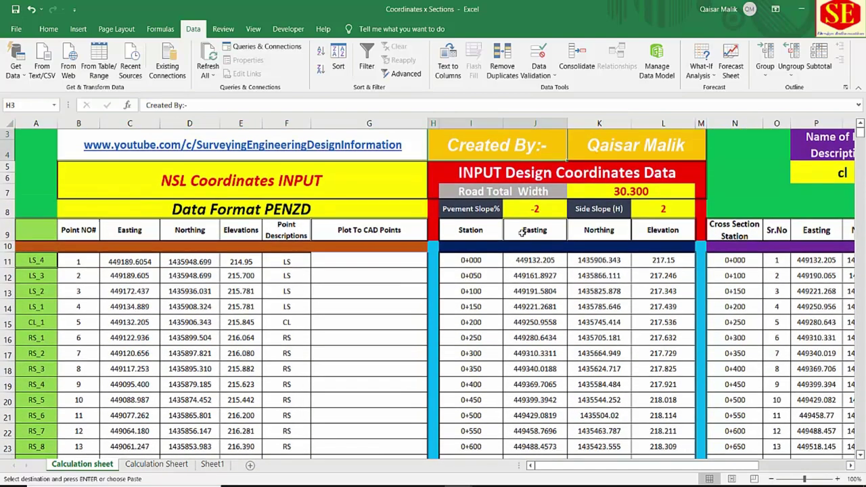
pyautogui.scroll(-1, 474, 242)
pyautogui.moveTo(467, 250)
pyautogui.mouseDown()
pyautogui.moveTo(622, 254)
pyautogui.moveTo(696, 443)
pyautogui.moveTo(643, 457)
pyautogui.mouseUp()
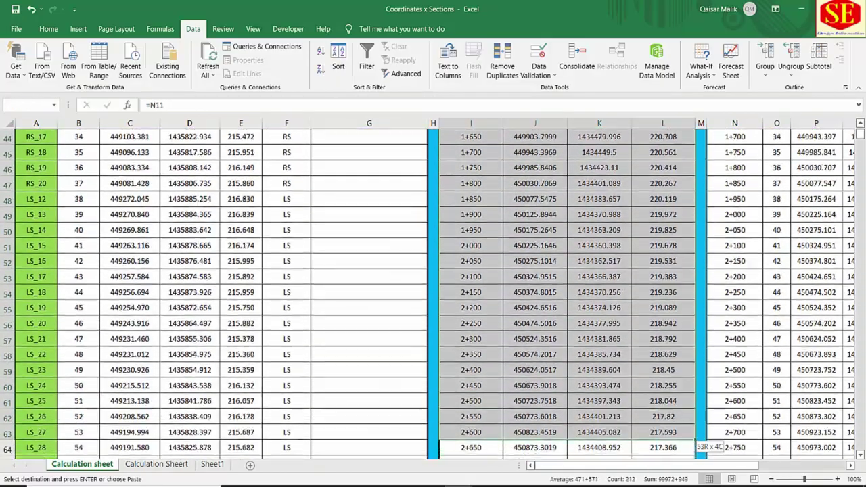
pyautogui.press('Delete')
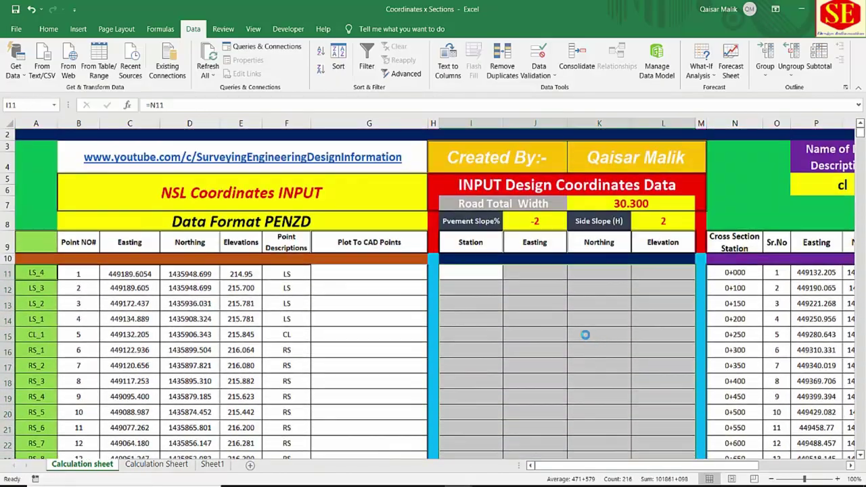
pyautogui.hotkey('ctrl', 'v')
# Step: Empty the Easting, Northing and Elevation values from row 11 down, then return to XYZ1
pyautogui.click(522, 270)
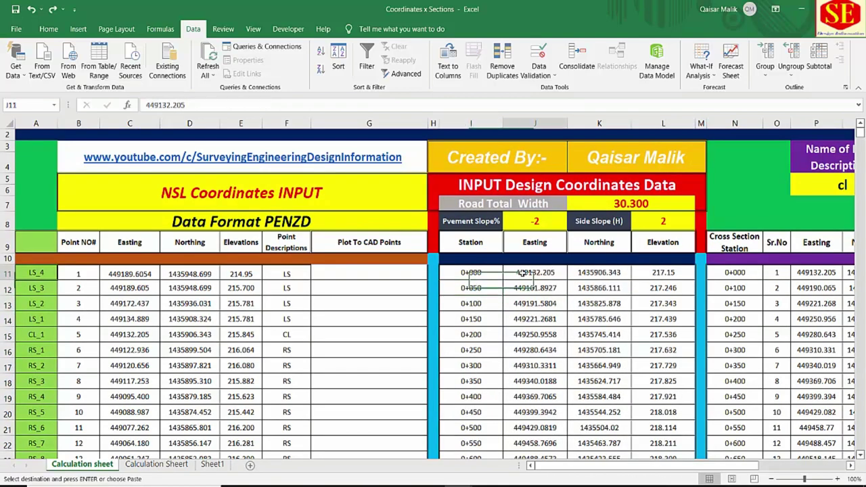
pyautogui.moveTo(522, 273)
pyautogui.mouseDown()
pyautogui.moveTo(672, 480)
pyautogui.moveTo(662, 455)
pyautogui.mouseUp()
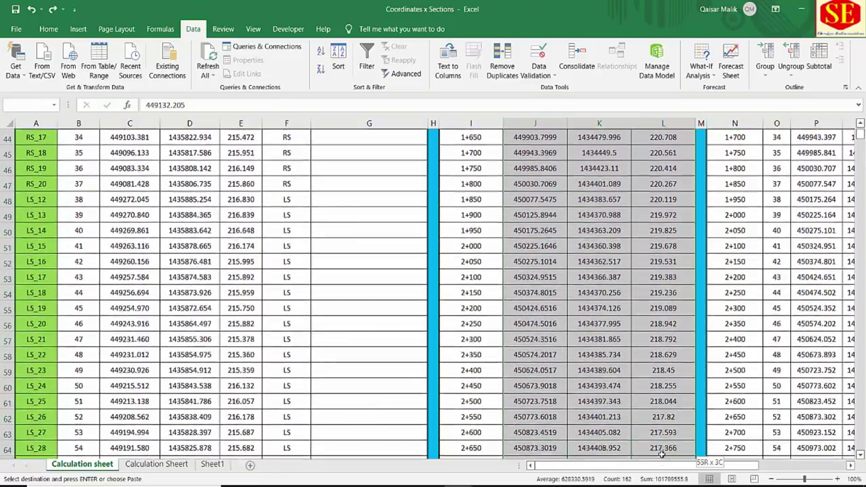
pyautogui.hotkey('ctrl', 'z')
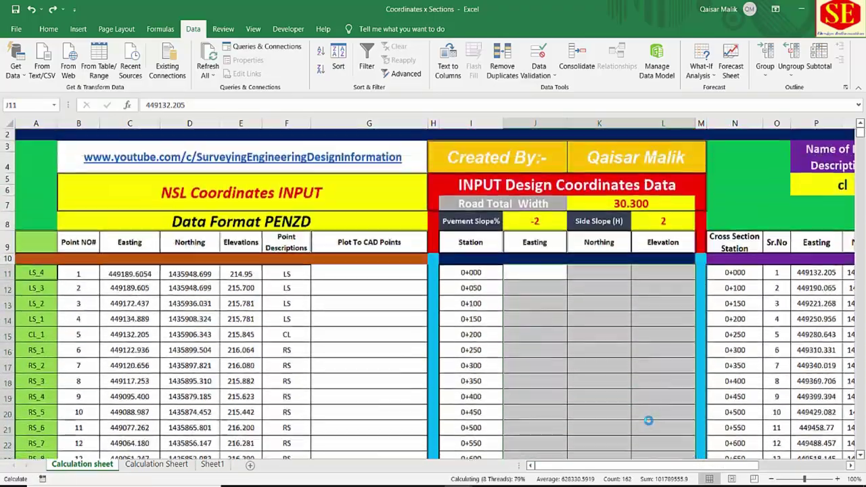
pyautogui.rightClick(539, 274)
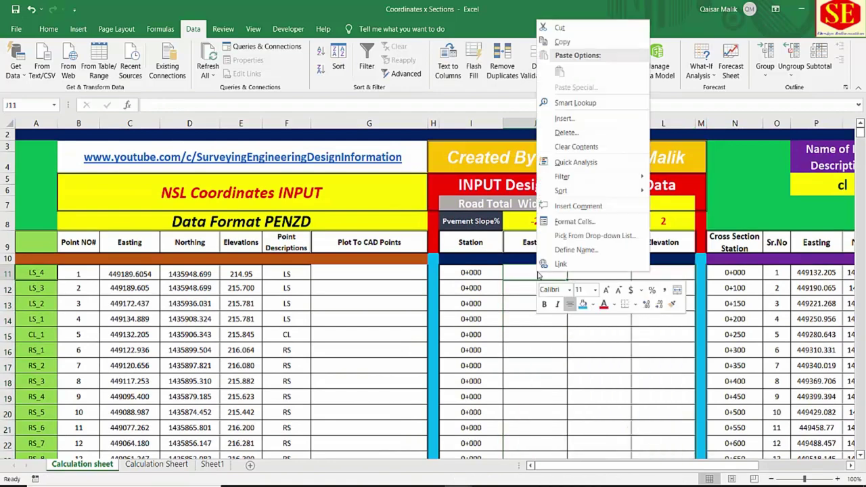
pyautogui.press('Escape')
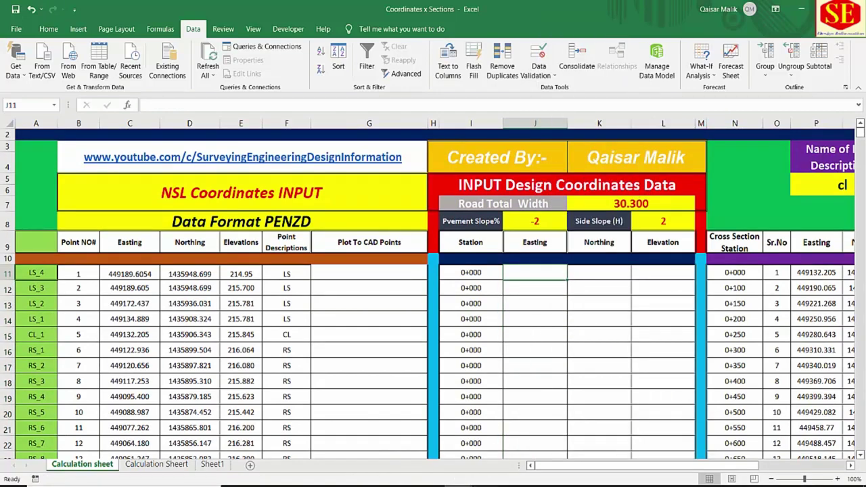
pyautogui.click(516, 448)
# Step: Copy XYZ1's Center Line coordinates and elevations, and paste them as values into J11
pyautogui.rightClick(417, 323)
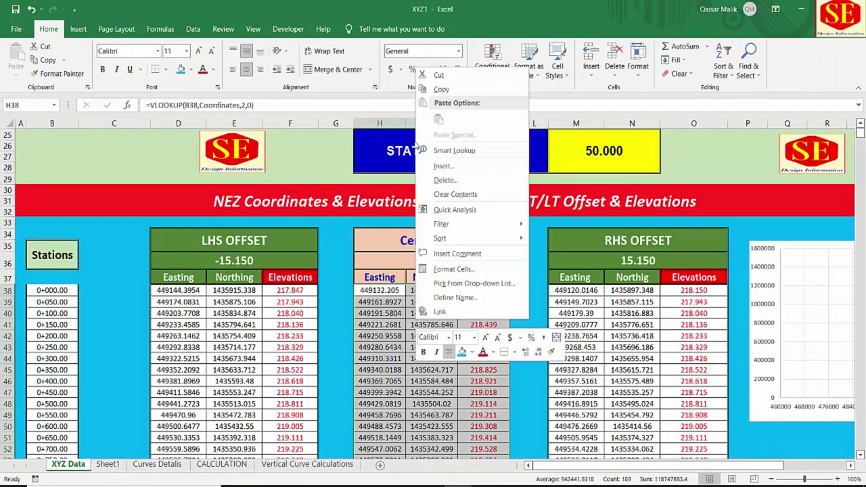
pyautogui.click(441, 89)
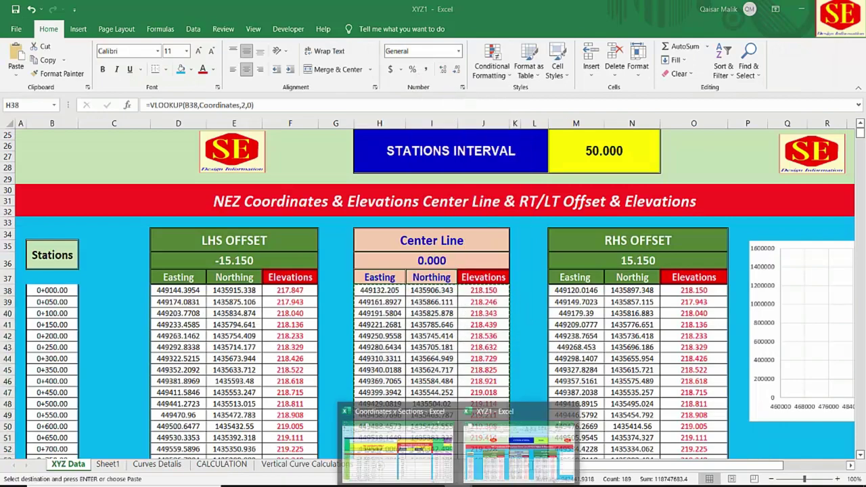
pyautogui.click(396, 443)
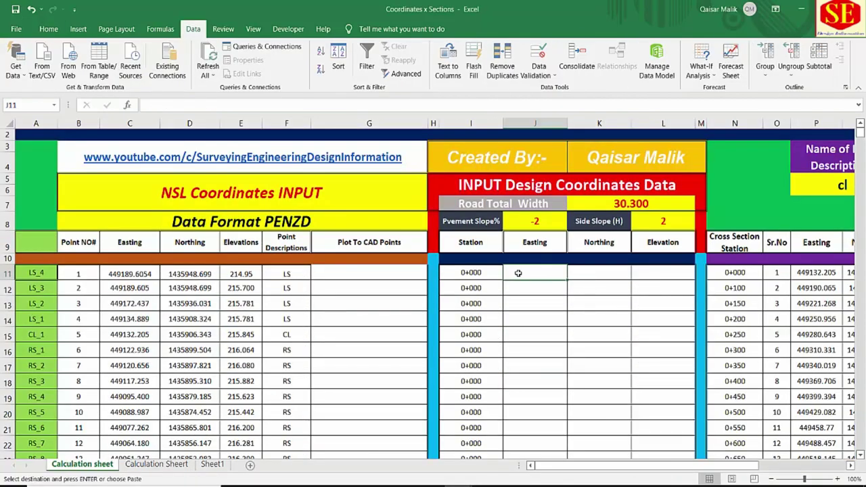
pyautogui.rightClick(518, 273)
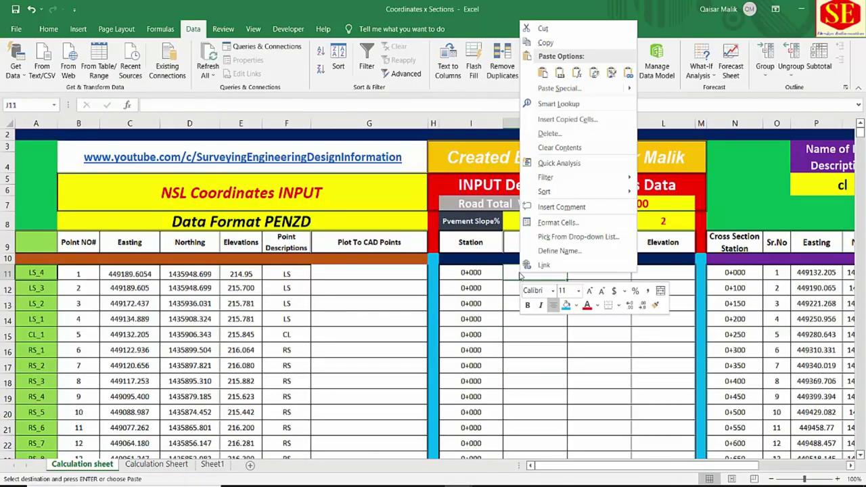
pyautogui.click(562, 76)
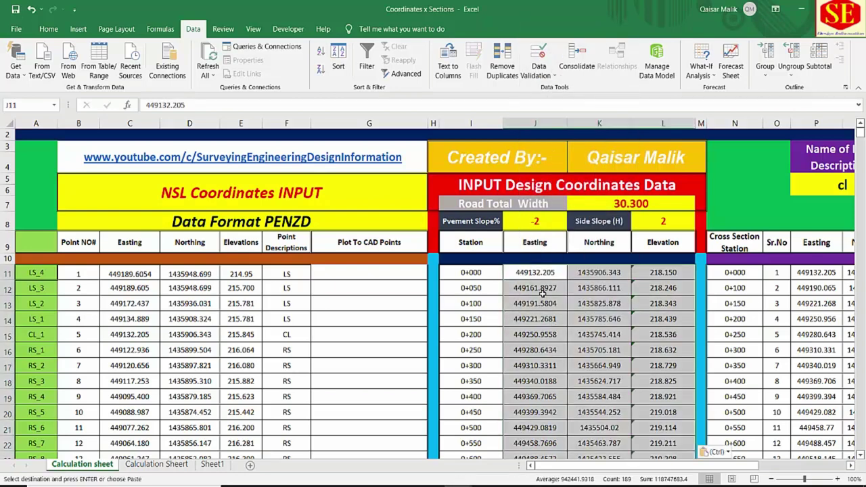
# Step: Convert the pasted Elevation values from text to numbers
pyautogui.moveTo(664, 273); pyautogui.dragTo(697, 443)
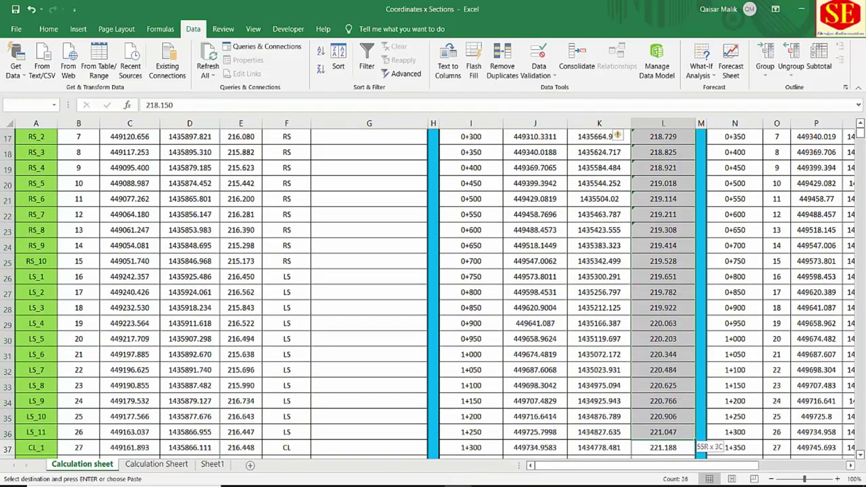
pyautogui.moveTo(697, 447); pyautogui.dragTo(670, 354)
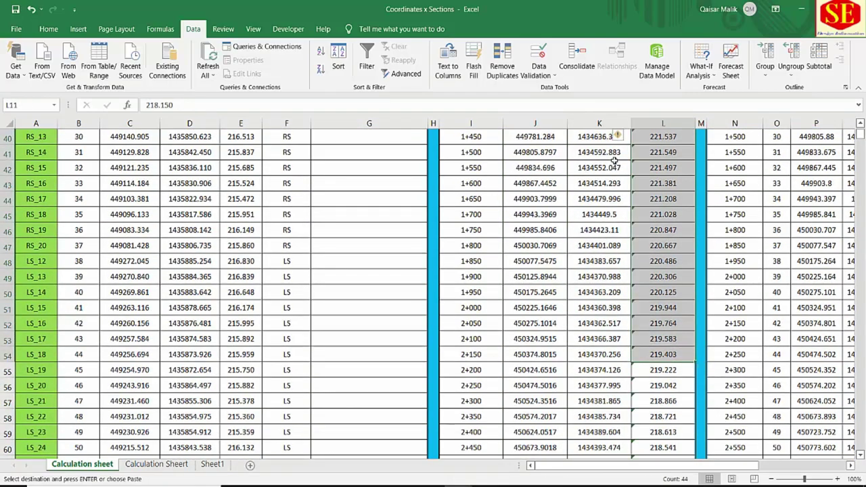
pyautogui.scroll(4, 654, 221)
pyautogui.scroll(5, 654, 222)
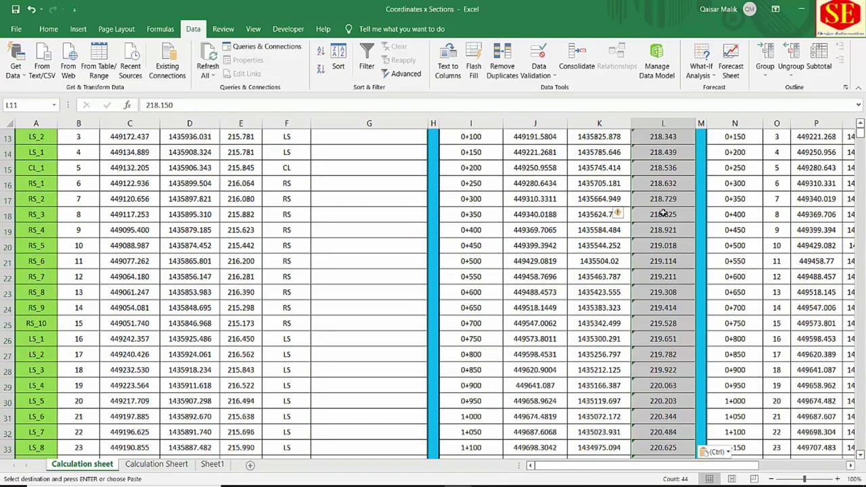
pyautogui.click(665, 214)
pyautogui.scroll(4, 665, 214)
pyautogui.moveTo(660, 308)
pyautogui.mouseDown()
pyautogui.moveTo(697, 446)
pyautogui.moveTo(660, 369)
pyautogui.mouseUp()
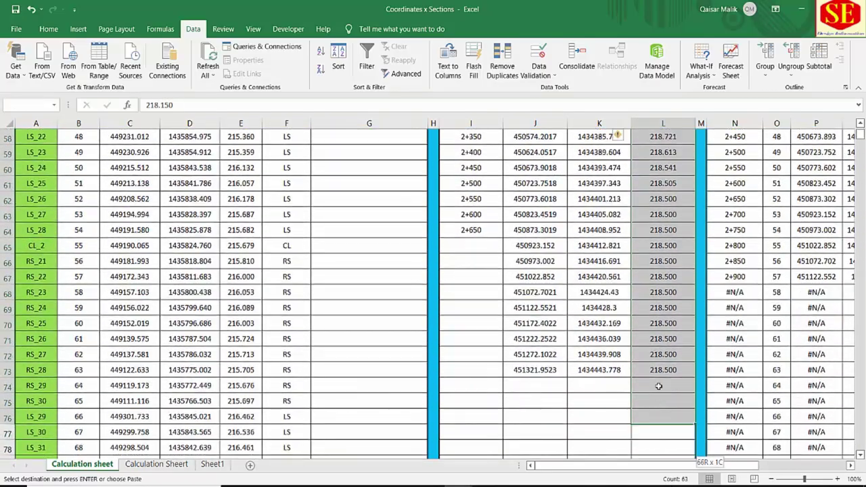
pyautogui.scroll(3, 659, 346)
pyautogui.scroll(10, 660, 345)
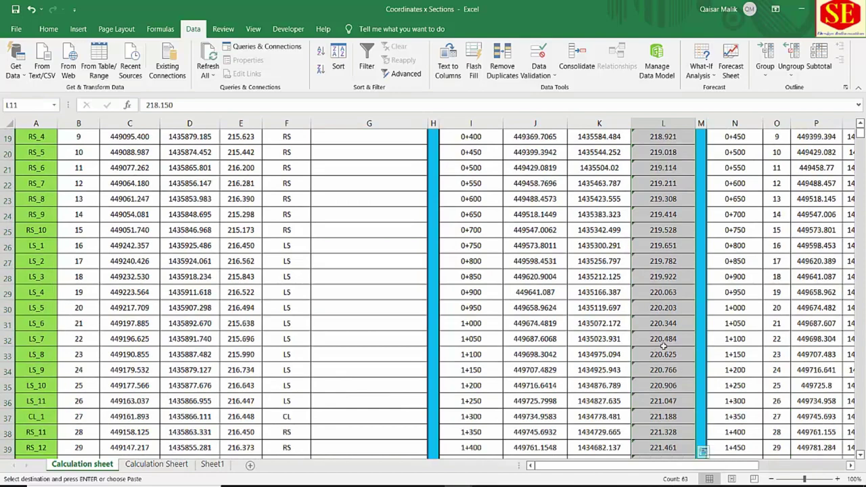
pyautogui.scroll(6, 643, 324)
pyautogui.click(624, 306)
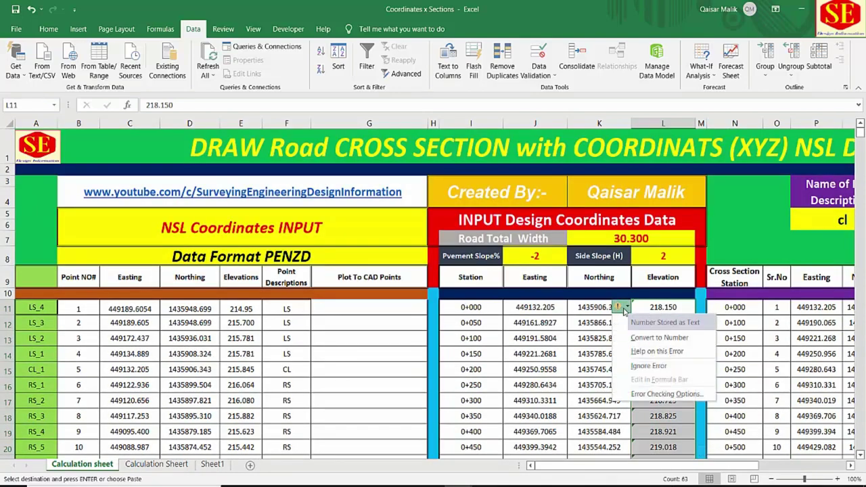
pyautogui.click(644, 338)
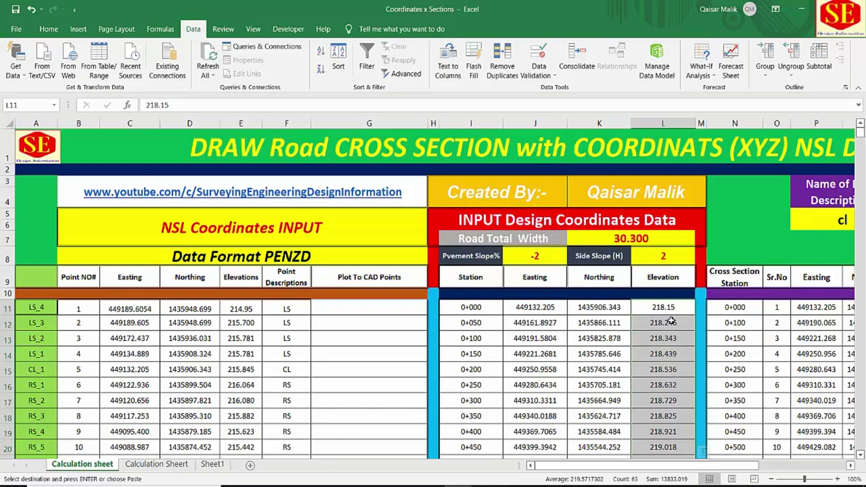
# Step: Check the pasted easting, northing and elevation values in J11, K11 and L11
pyautogui.click(530, 314)
pyautogui.click(597, 308)
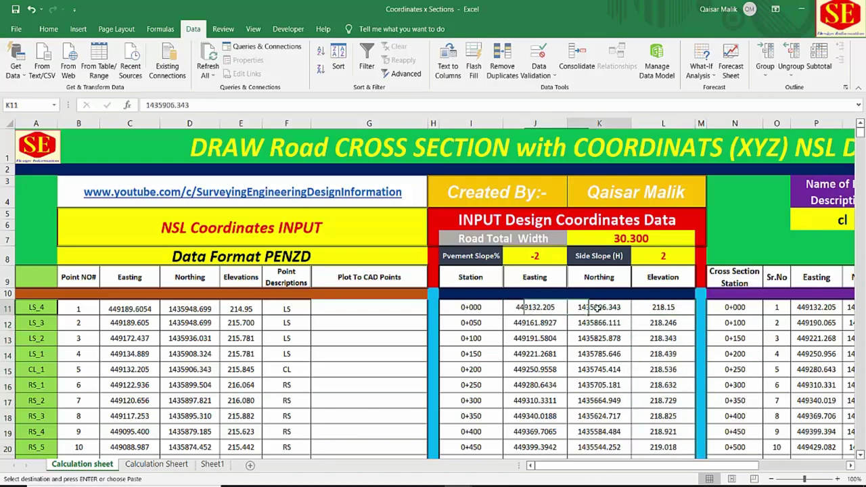
pyautogui.click(640, 308)
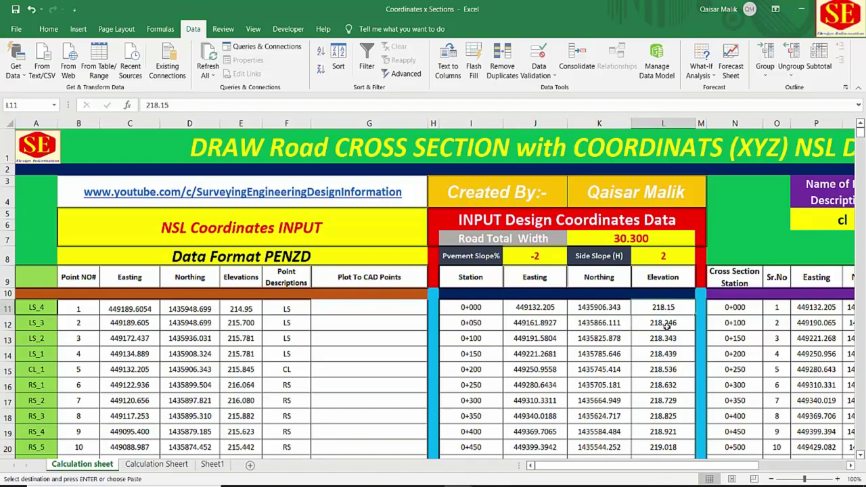
pyautogui.press('Down')
pyautogui.press('Down')
pyautogui.press('Down')
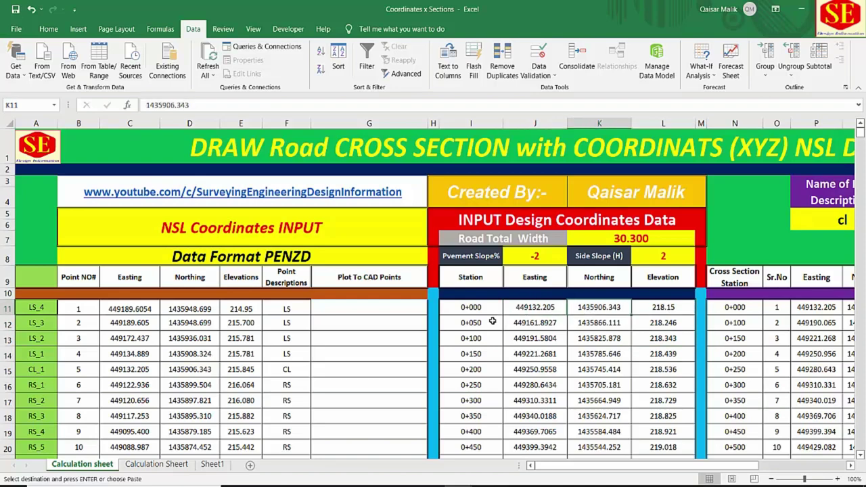
# Step: Inspect the station formula in I12 without changing it
pyautogui.click(477, 324)
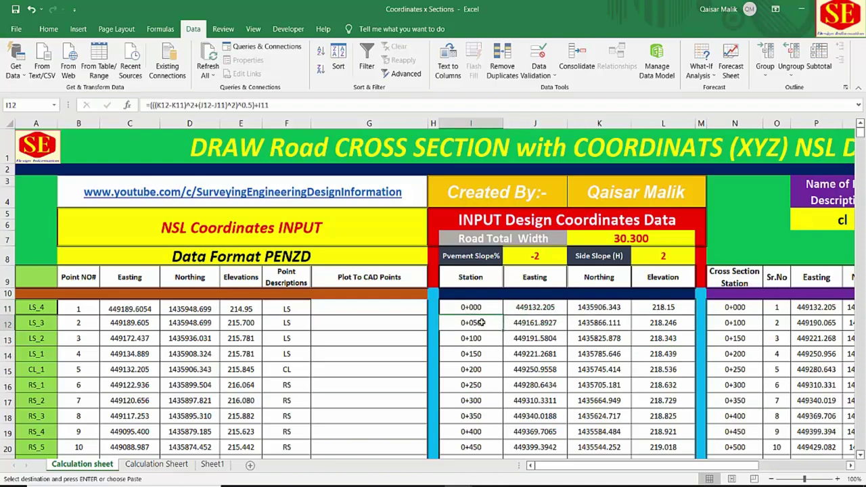
pyautogui.doubleClick(480, 323)
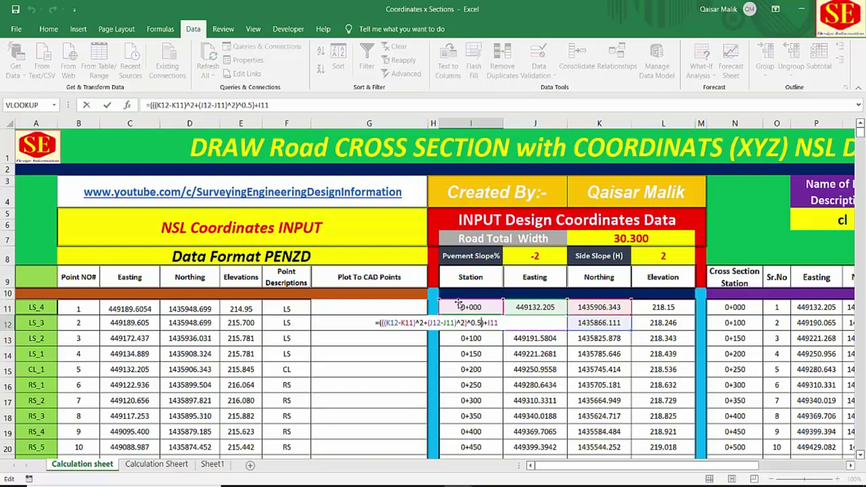
pyautogui.click(461, 306)
# Step: Fill the station cells I11:I73 with dark blue
pyautogui.moveTo(471, 306)
pyautogui.mouseDown()
pyautogui.moveTo(501, 446)
pyautogui.moveTo(471, 449)
pyautogui.mouseUp()
pyautogui.click(48, 29)
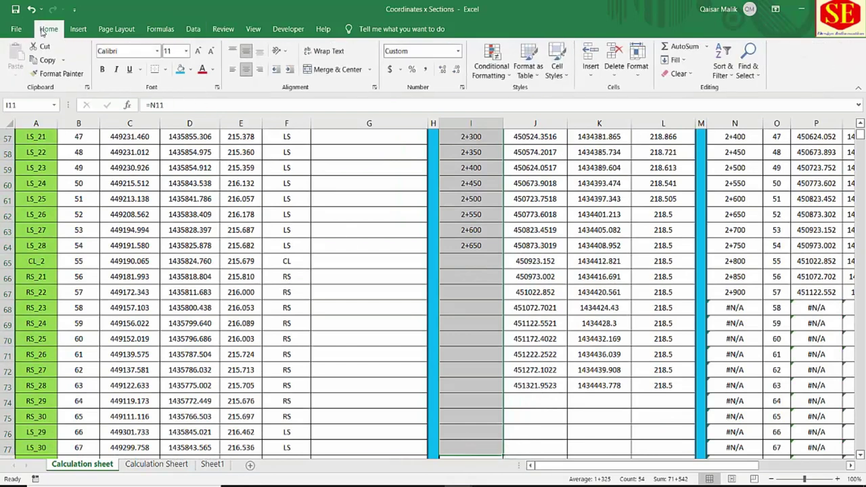
pyautogui.click(192, 70)
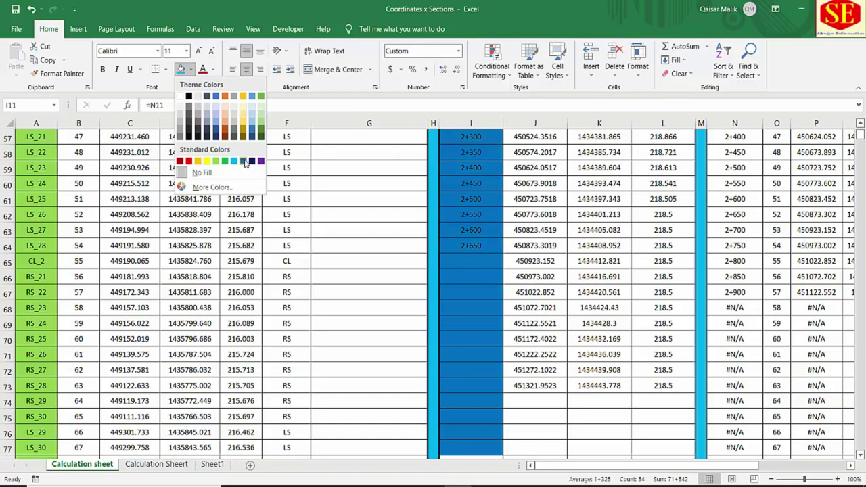
pyautogui.click(255, 164)
pyautogui.scroll(18, 254, 165)
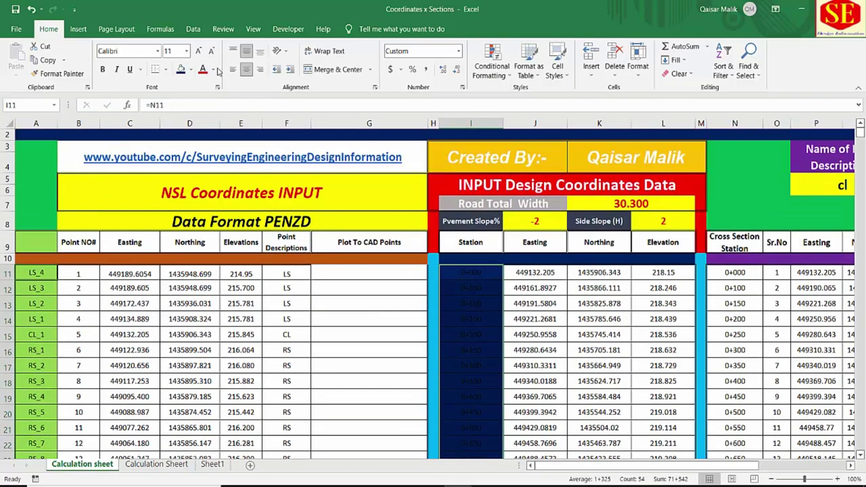
pyautogui.click(213, 70)
# Step: Make the station text white
pyautogui.click(211, 109)
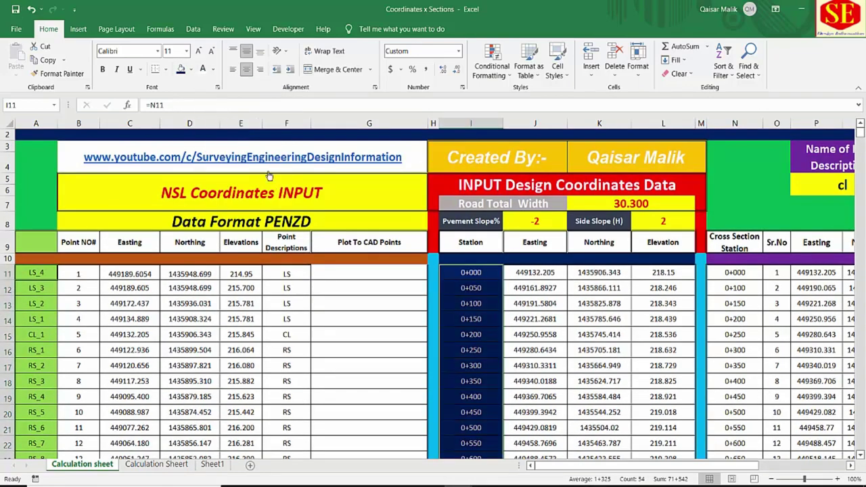
pyautogui.press('Down')
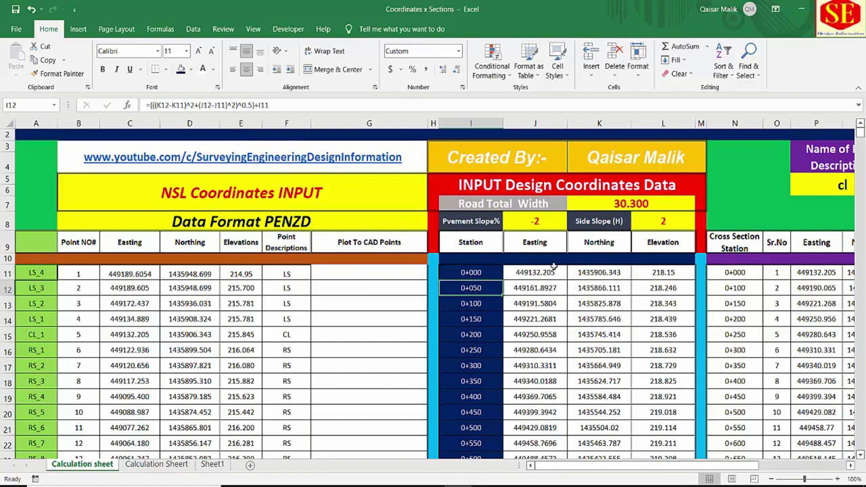
pyautogui.scroll(-8, 591, 300)
pyautogui.scroll(-2, 592, 291)
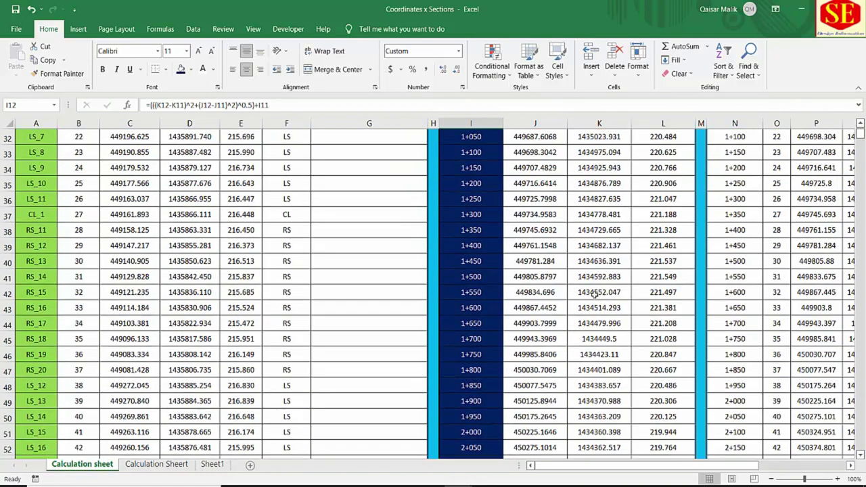
pyautogui.scroll(-5, 596, 281)
pyautogui.scroll(-2, 554, 347)
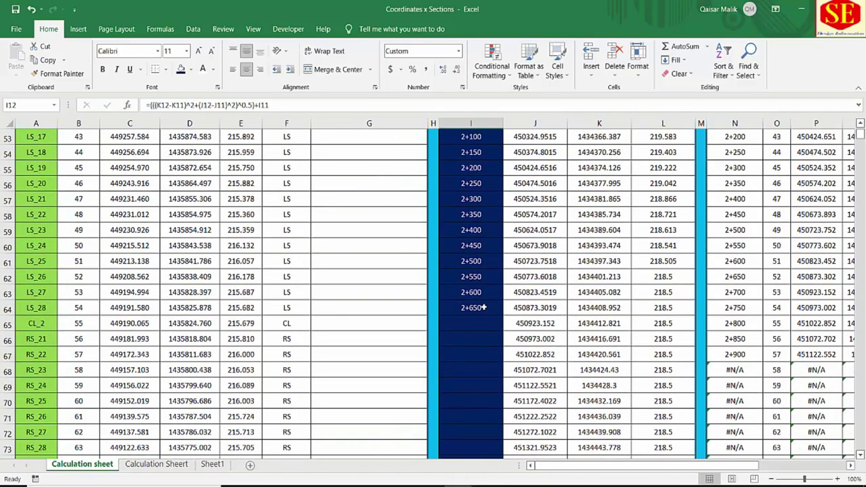
# Step: Extend the stations from 2+650 down to 3+100 in row 73
pyautogui.click(488, 308)
pyautogui.moveTo(503, 315)
pyautogui.mouseDown()
pyautogui.moveTo(499, 444)
pyautogui.moveTo(496, 373)
pyautogui.mouseUp()
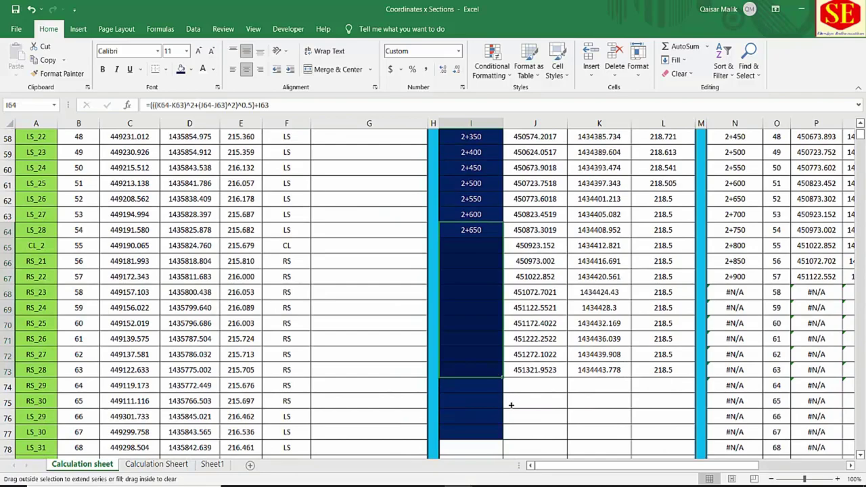
pyautogui.moveTo(511, 405); pyautogui.dragTo(511, 376)
pyautogui.click(530, 416)
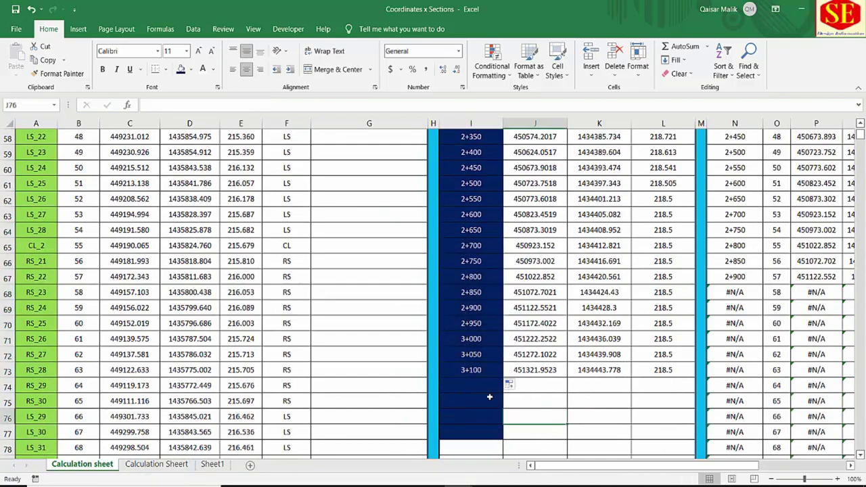
pyautogui.scroll(3, 489, 397)
pyautogui.scroll(1, 489, 397)
pyautogui.scroll(3, 490, 397)
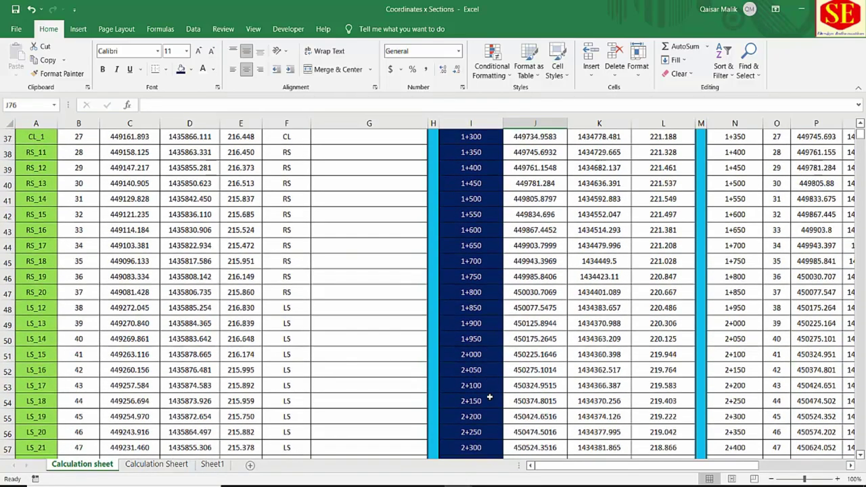
pyautogui.scroll(3, 489, 398)
pyautogui.scroll(6, 490, 398)
pyautogui.scroll(2, 533, 252)
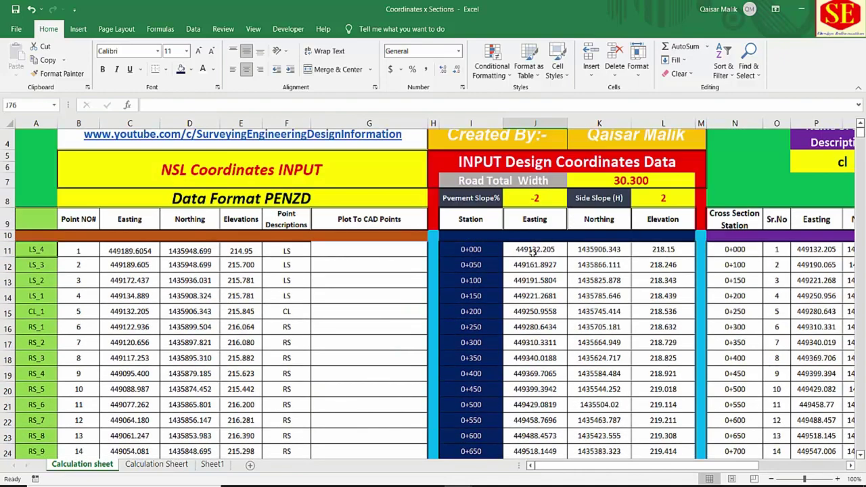
# Step: Check the J11 easting, K11 northing and F15 CL description, then select the first easting-northing pair
pyautogui.click(579, 336)
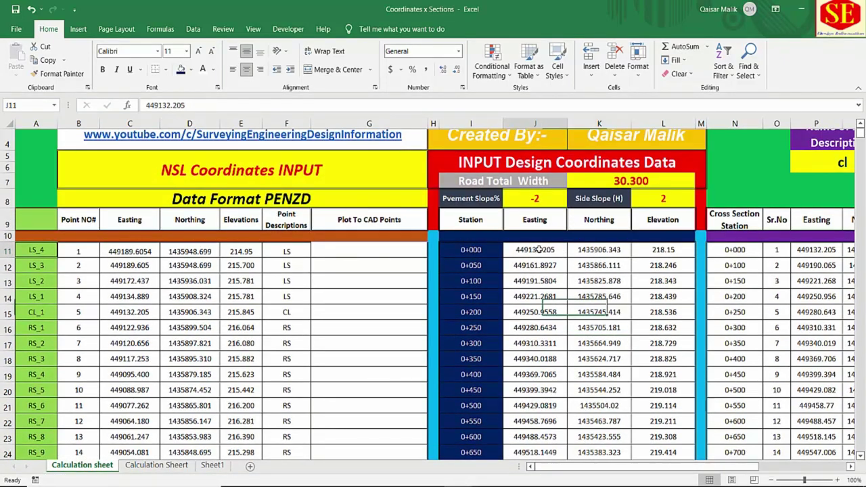
pyautogui.click(518, 252)
pyautogui.press('Right')
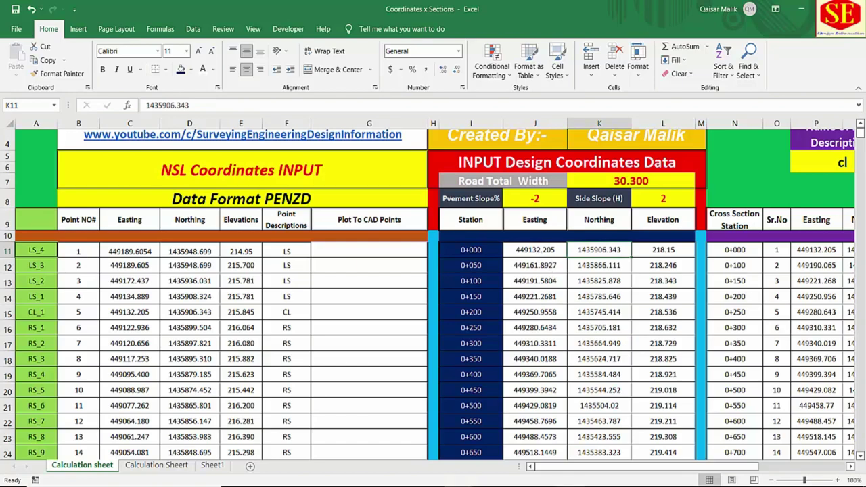
pyautogui.hscroll(3, 562, 467)
pyautogui.hscroll(-3, 561, 467)
pyautogui.click(300, 321)
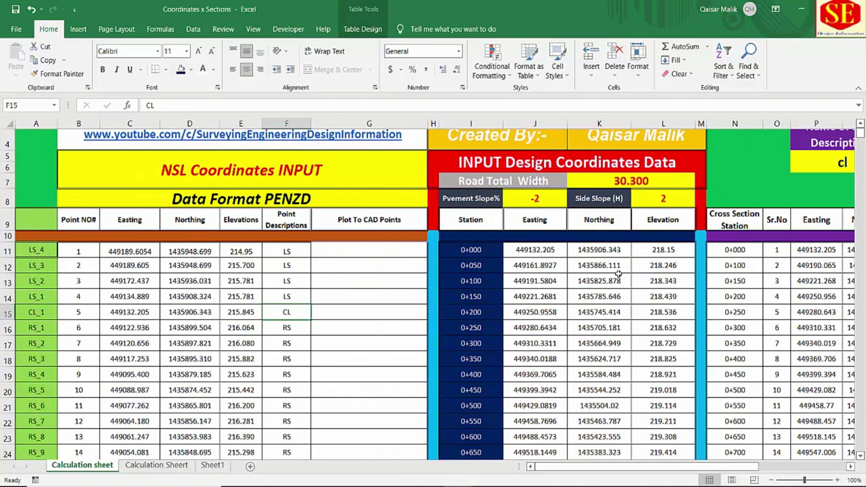
pyautogui.moveTo(550, 250); pyautogui.dragTo(594, 256)
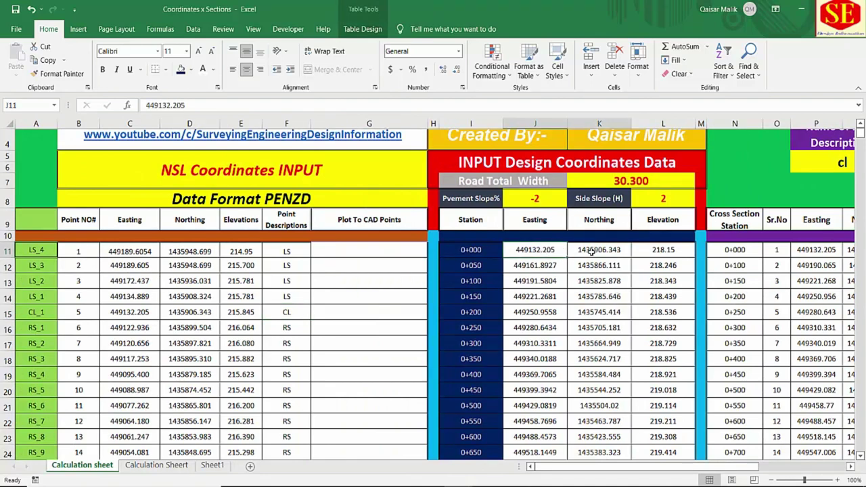
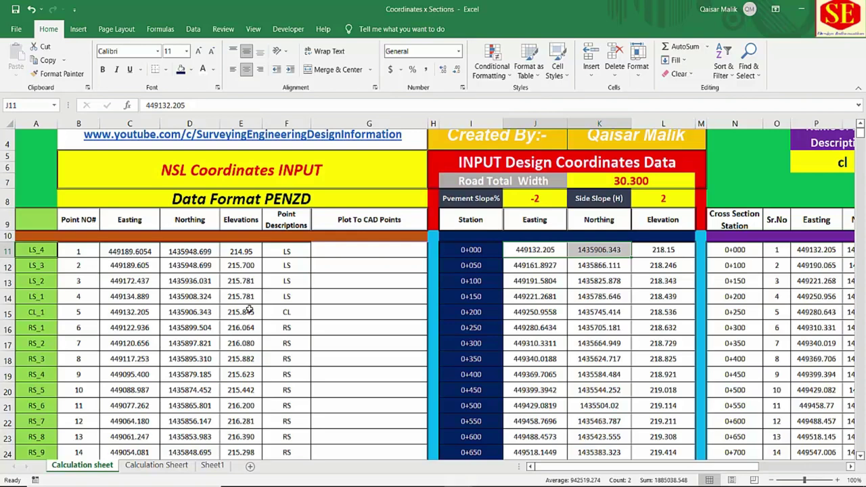
# Step: Review the first stations' easting and northing values and the point descriptions heading
pyautogui.click(574, 268)
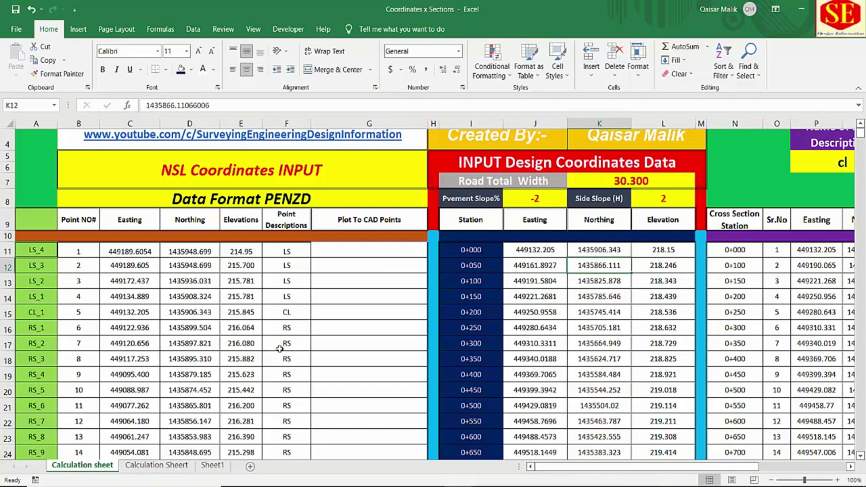
pyautogui.moveTo(528, 249); pyautogui.dragTo(600, 250)
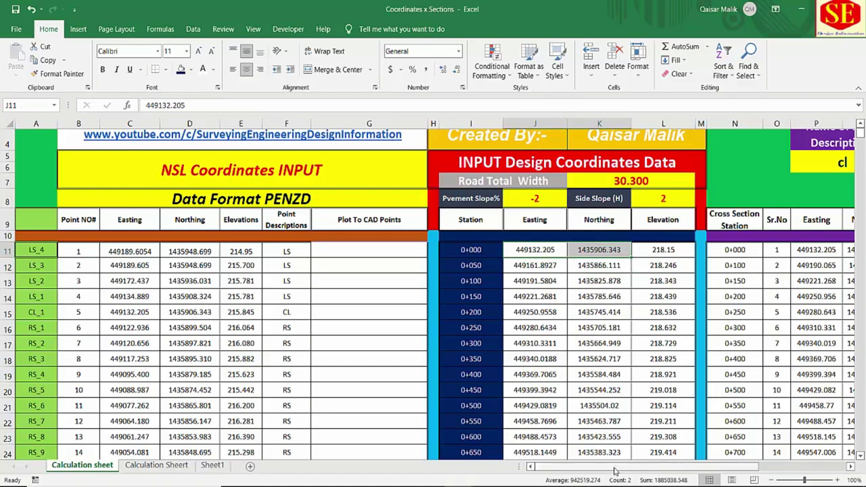
pyautogui.moveTo(616, 473)
pyautogui.mouseDown()
pyautogui.moveTo(660, 474)
pyautogui.moveTo(687, 453)
pyautogui.mouseUp()
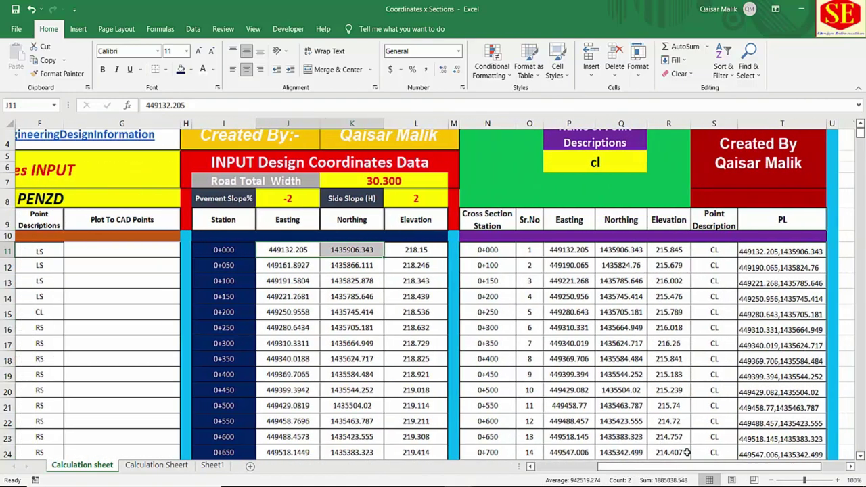
pyautogui.scroll(1, 693, 282)
pyautogui.click(607, 203)
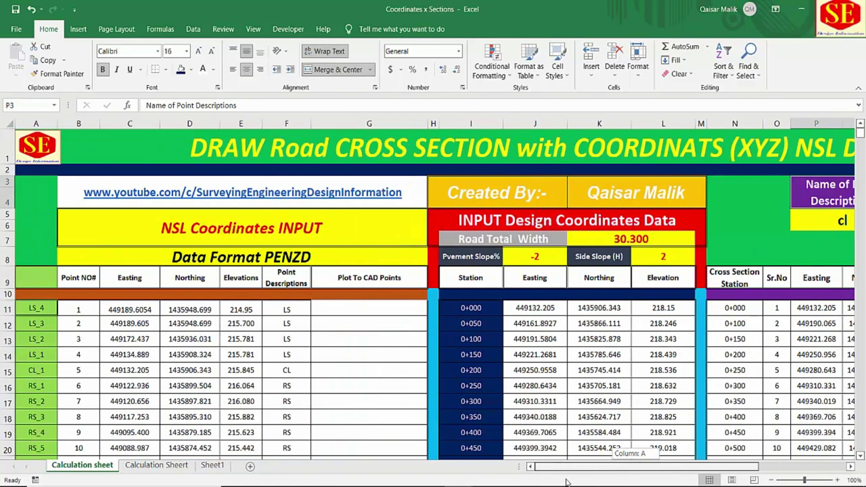
pyautogui.moveTo(622, 473); pyautogui.dragTo(561, 472)
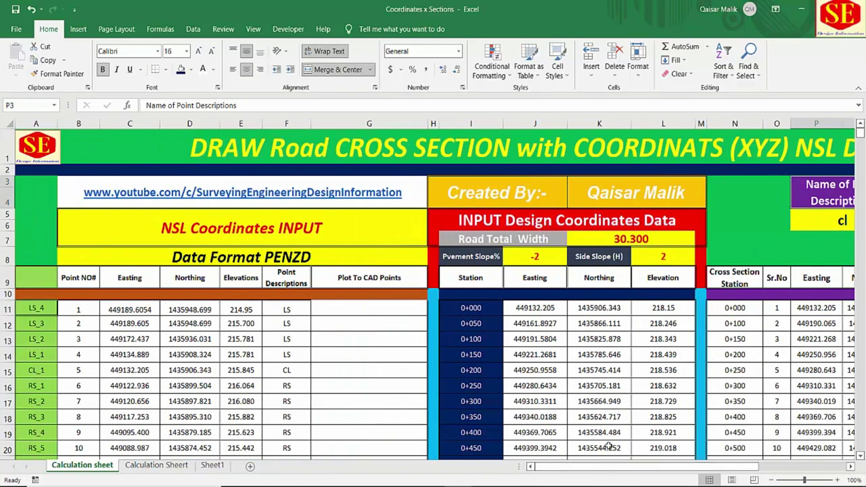
pyautogui.moveTo(606, 467); pyautogui.dragTo(656, 467)
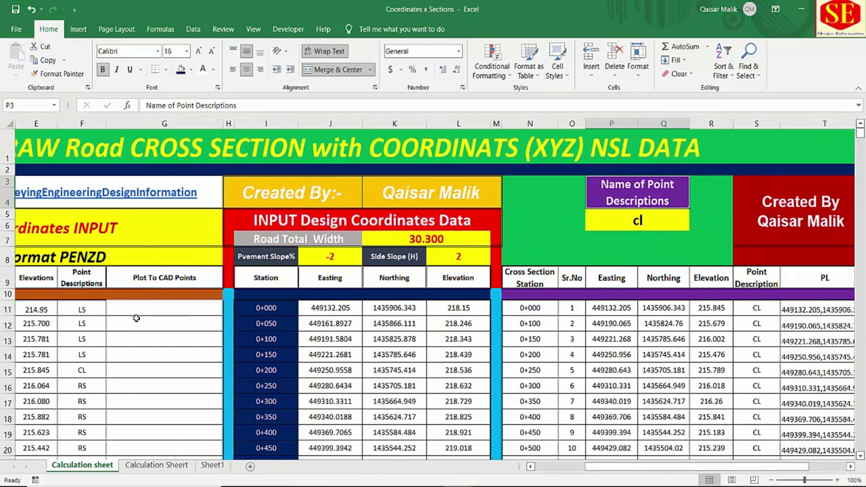
# Step: Enter CL as the point description filter value in P5
pyautogui.click(647, 217)
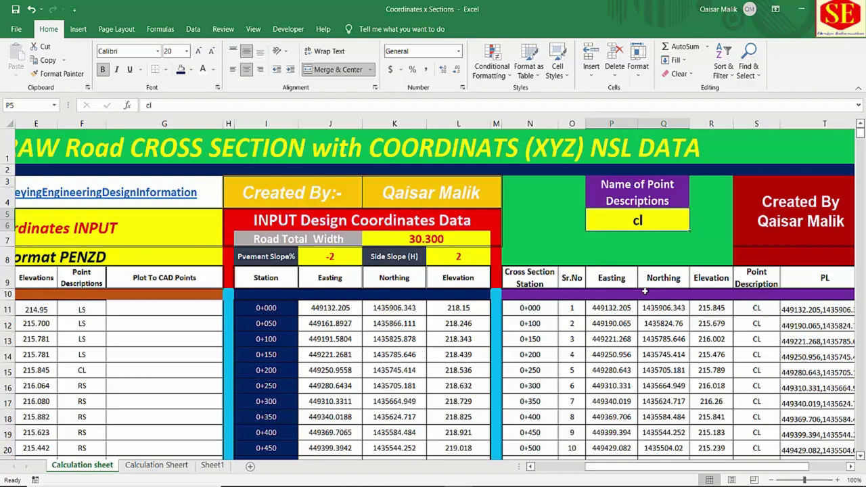
pyautogui.write('C')
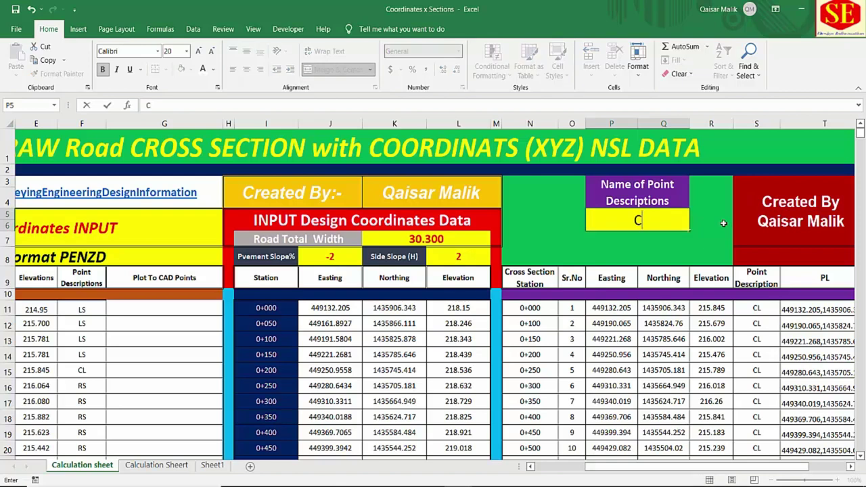
pyautogui.write('l')
pyautogui.press('BackSpace')
pyautogui.write('L')
pyautogui.click(711, 339)
# Step: Try RS and then LS as the filter to watch the lookup table update
pyautogui.click(645, 220)
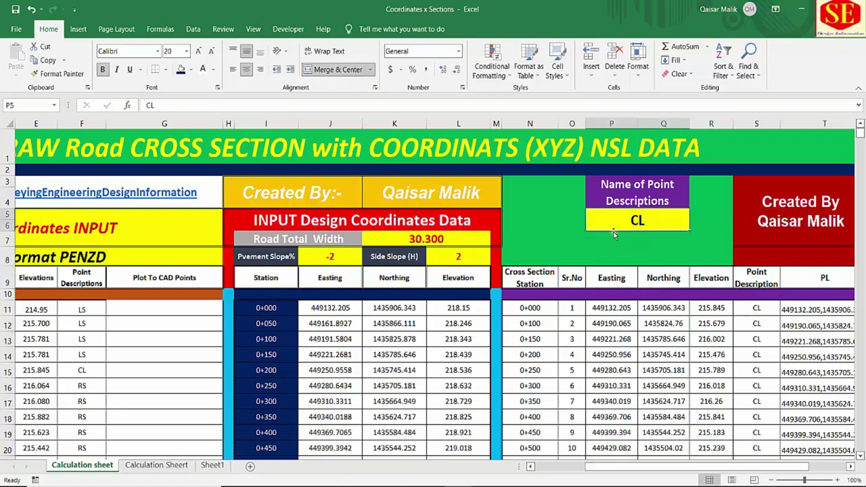
pyautogui.write('Rs')
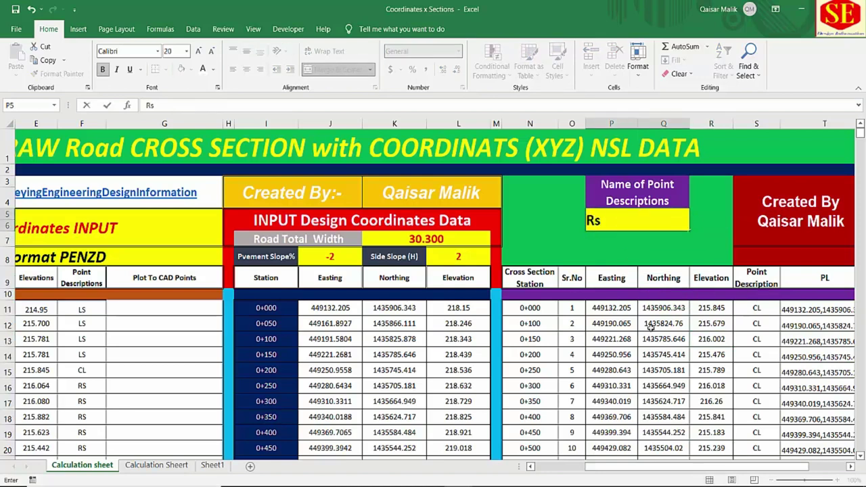
pyautogui.press('Return')
pyautogui.scroll(-3, 693, 405)
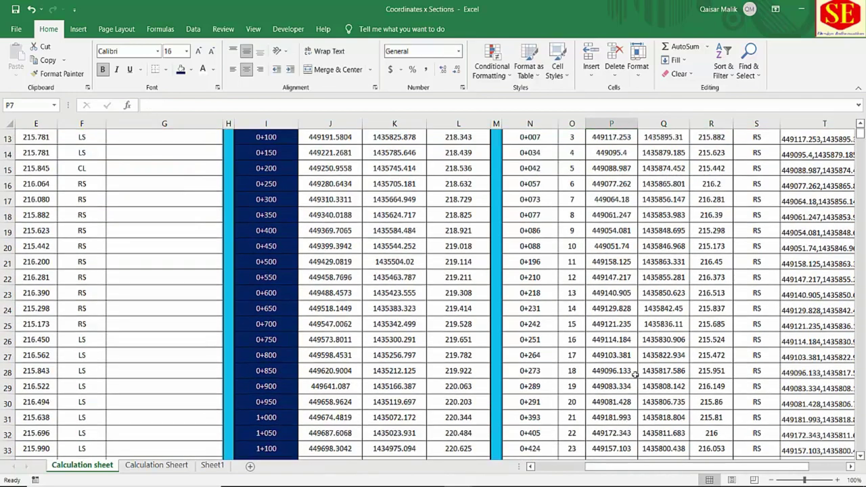
pyautogui.scroll(3, 693, 332)
pyautogui.click(661, 222)
pyautogui.write('Ls')
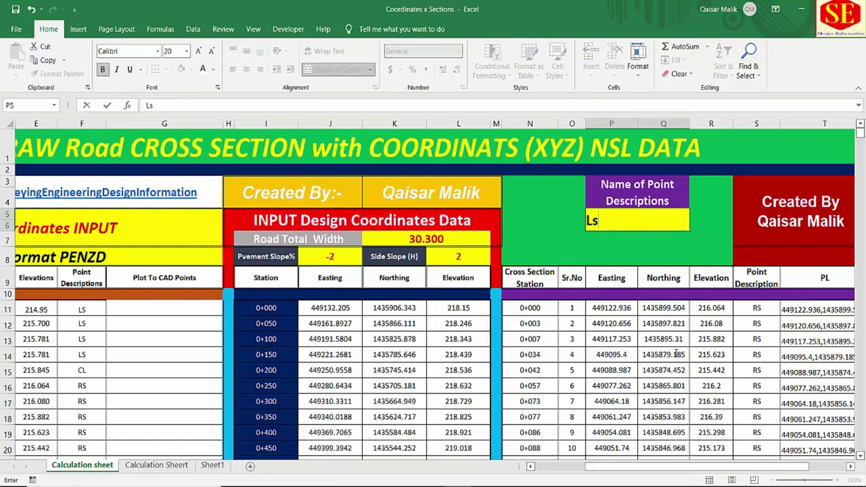
pyautogui.press('Return')
# Step: Set the filter back to CL and inspect the first point's lookup formula
pyautogui.click(630, 221)
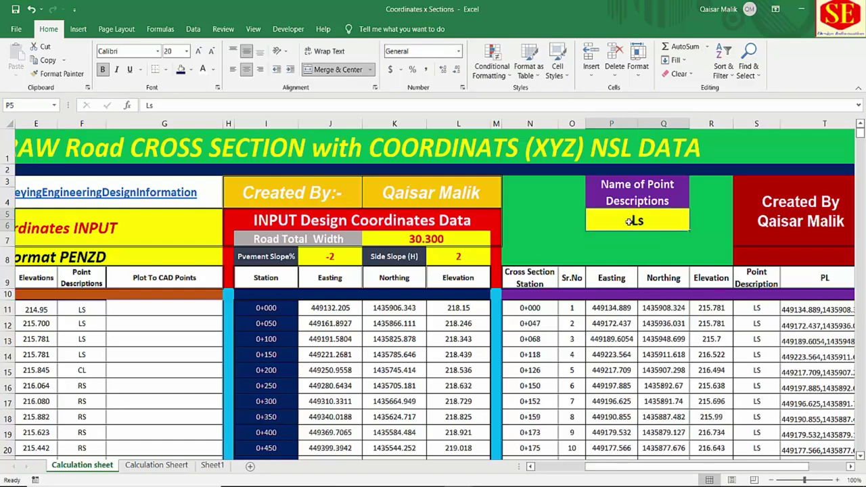
pyautogui.write('C')
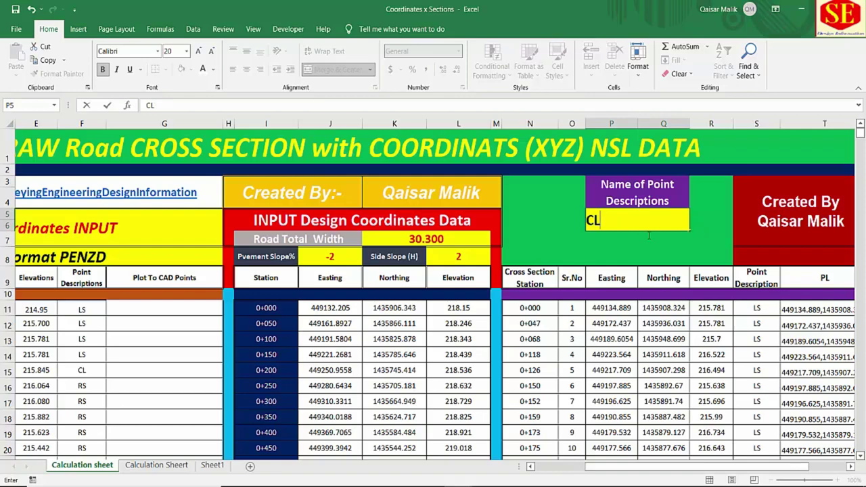
pyautogui.press('Return')
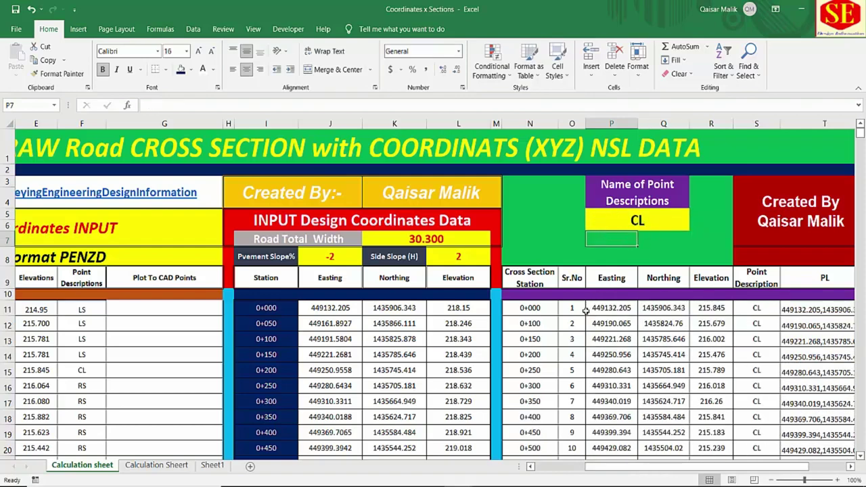
pyautogui.click(587, 310)
pyautogui.moveTo(521, 308); pyautogui.dragTo(648, 308)
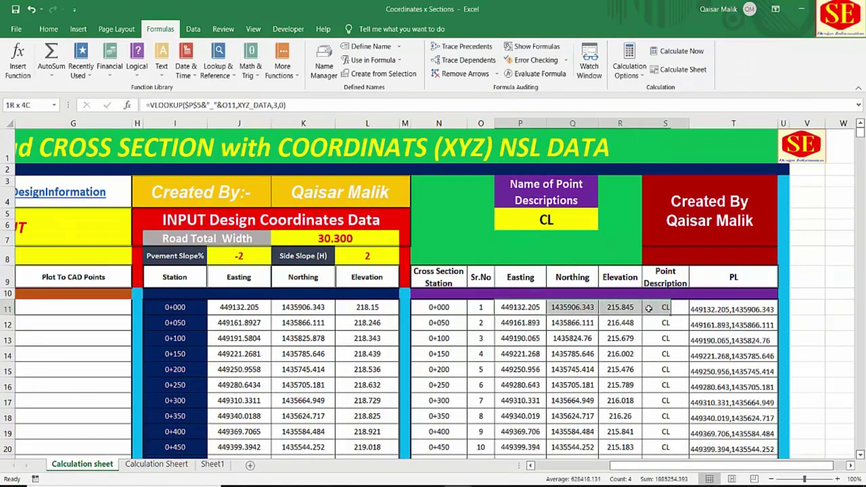
pyautogui.click(518, 309)
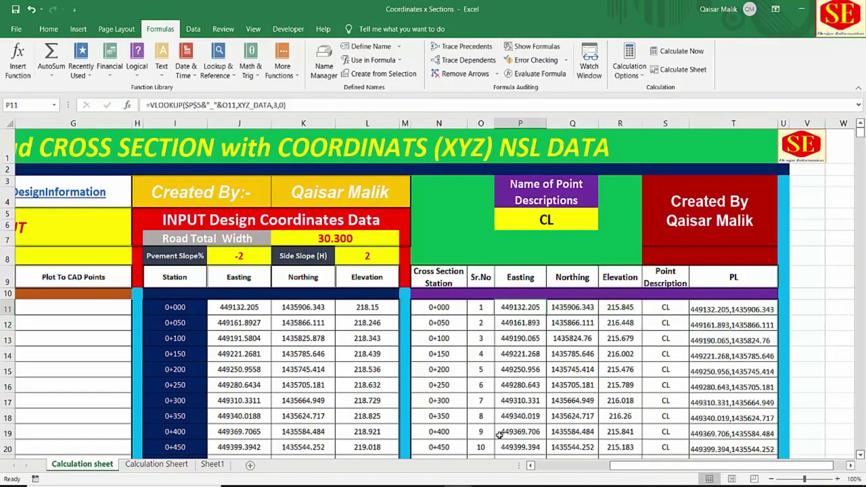
pyautogui.moveTo(636, 466); pyautogui.dragTo(562, 466)
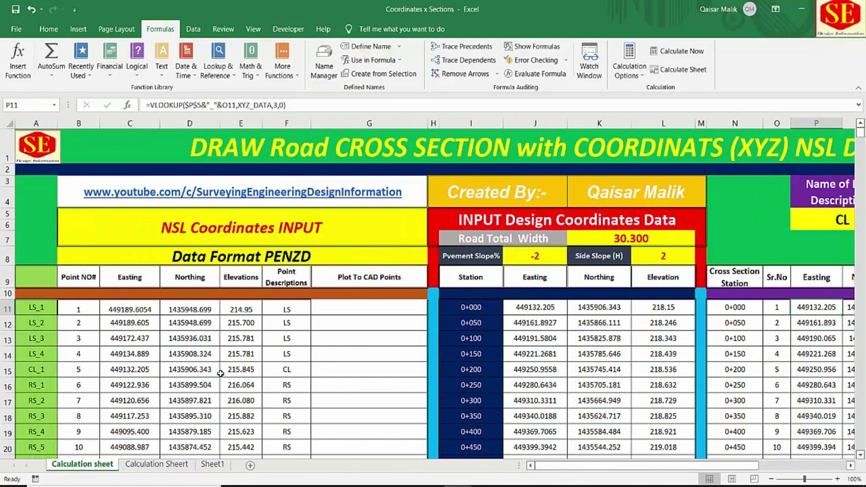
pyautogui.click(133, 371)
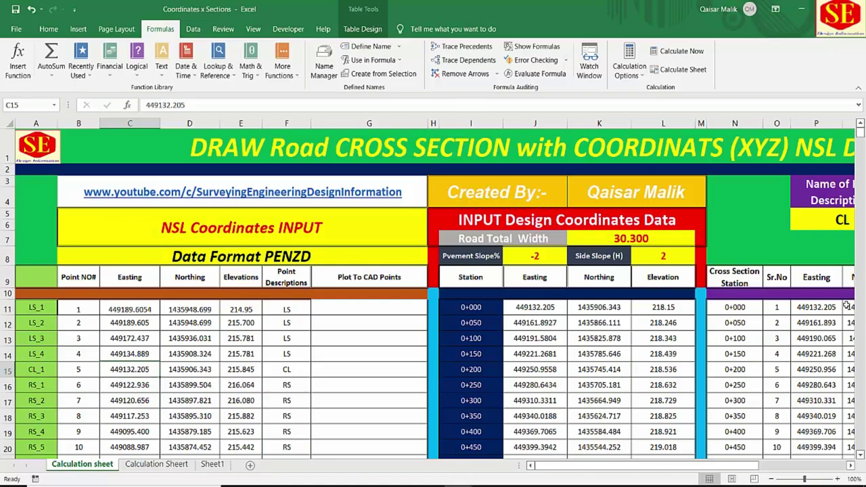
pyautogui.click(845, 308)
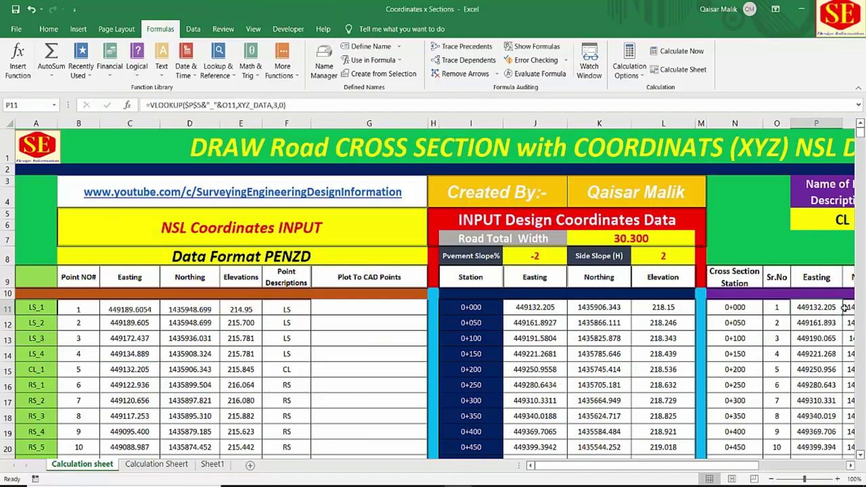
pyautogui.moveTo(728, 466); pyautogui.dragTo(749, 467)
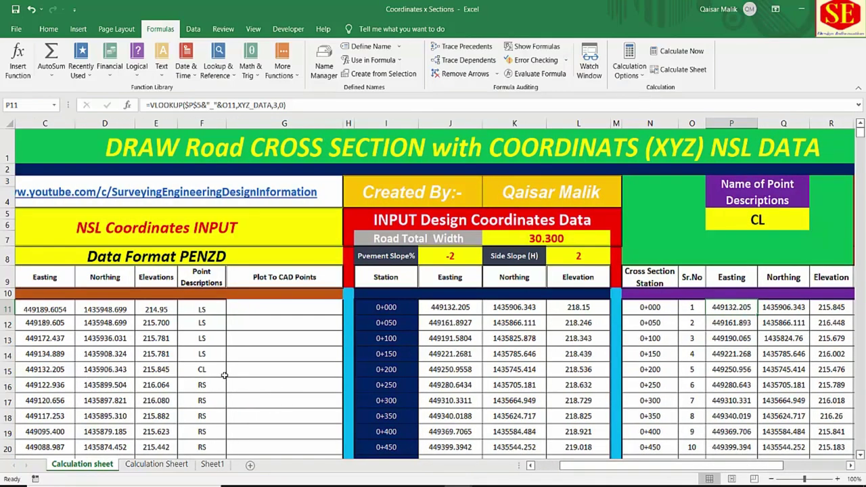
pyautogui.click(803, 308)
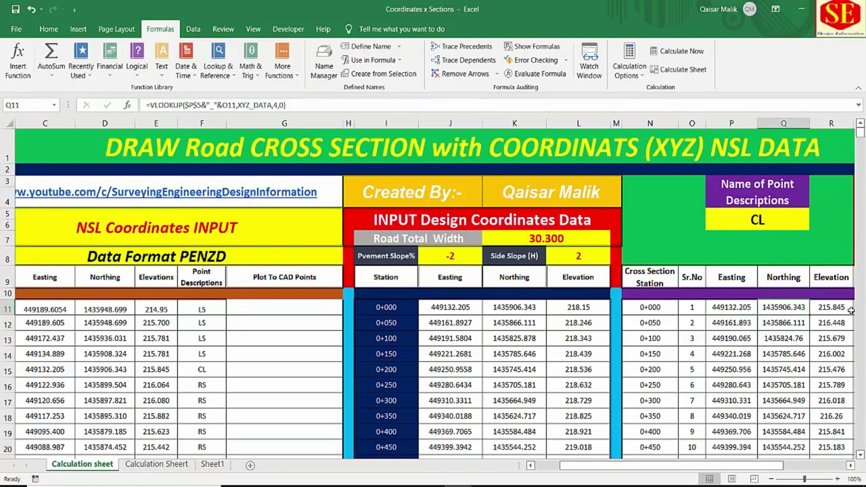
pyautogui.click(160, 371)
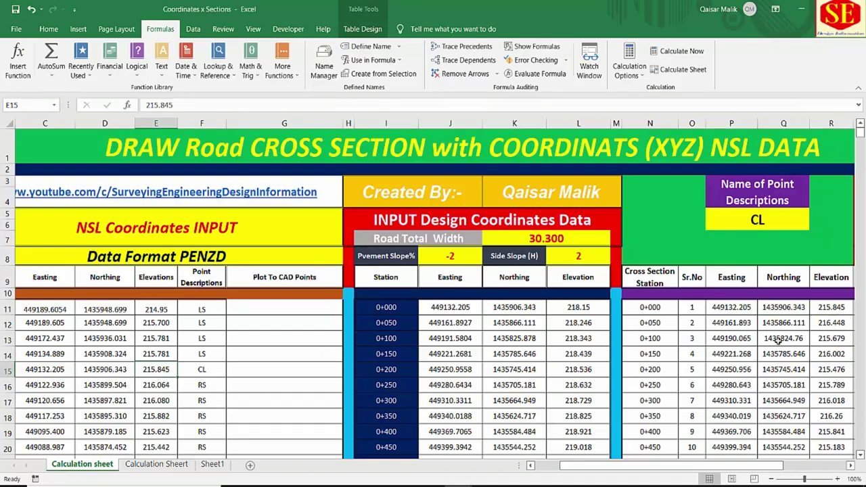
pyautogui.click(731, 324)
pyautogui.scroll(-2, 188, 421)
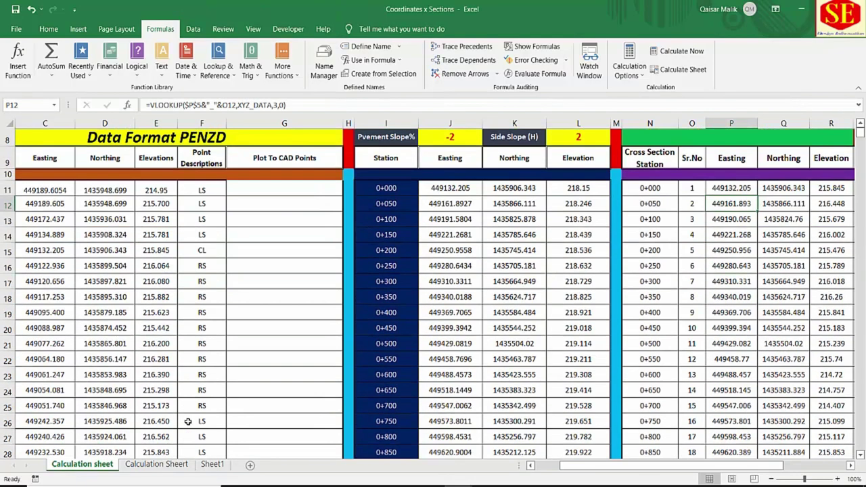
pyautogui.scroll(-1, 188, 421)
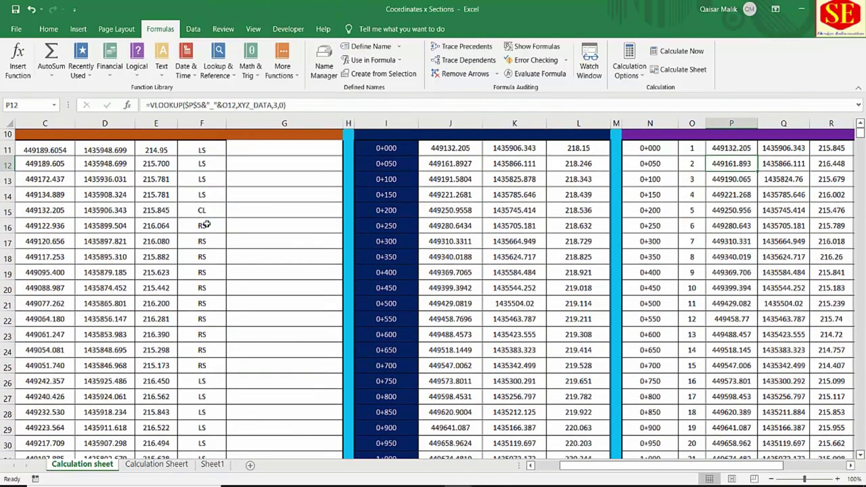
pyautogui.moveTo(572, 466); pyautogui.dragTo(545, 466)
pyautogui.scroll(-2, 4, 355)
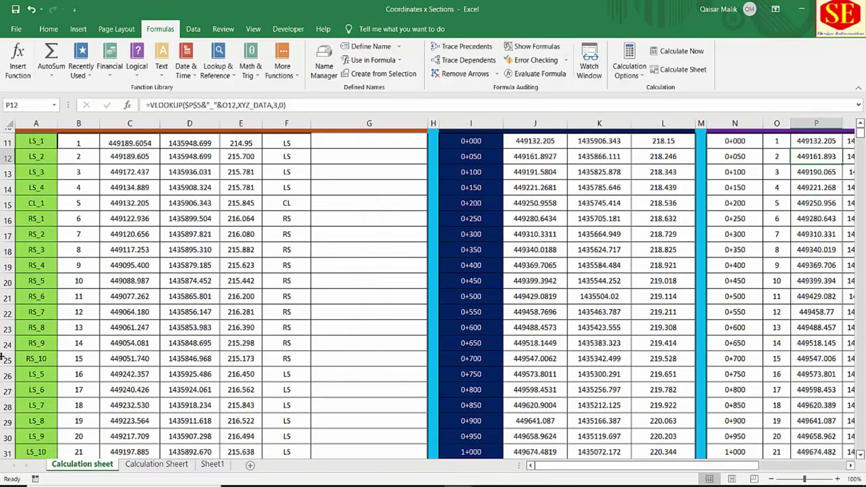
pyautogui.scroll(-1, 42, 289)
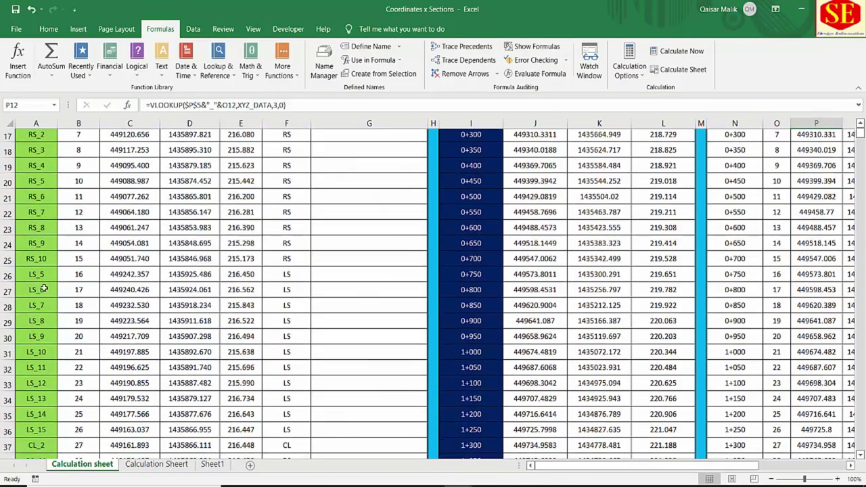
pyautogui.scroll(2, 43, 289)
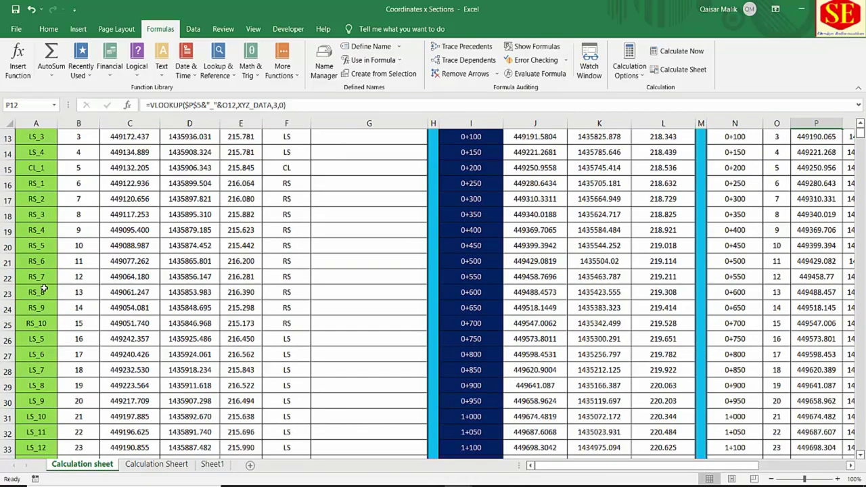
pyautogui.scroll(1, 42, 289)
pyautogui.scroll(-1, 43, 289)
pyautogui.scroll(-2, 42, 289)
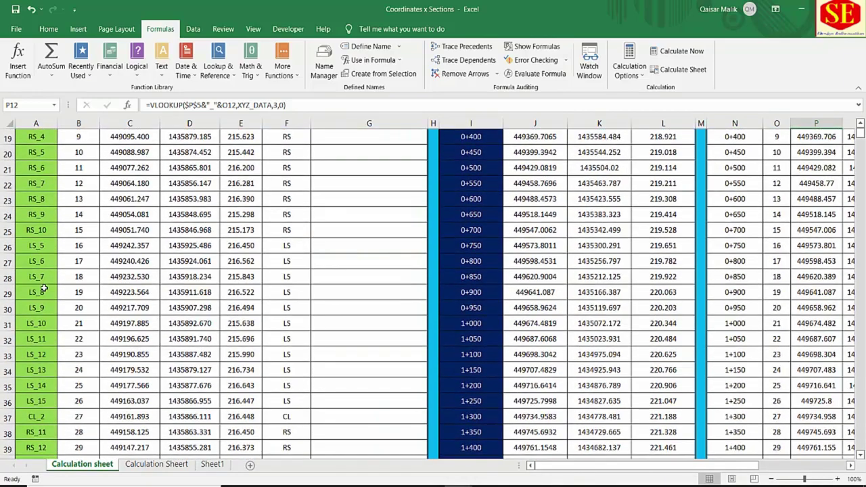
pyautogui.click(93, 415)
pyautogui.click(36, 432)
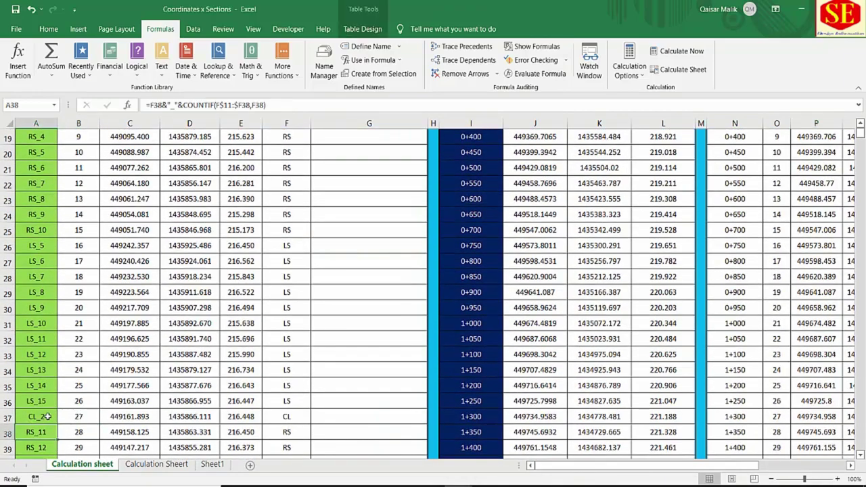
pyautogui.click(35, 416)
pyautogui.click(124, 415)
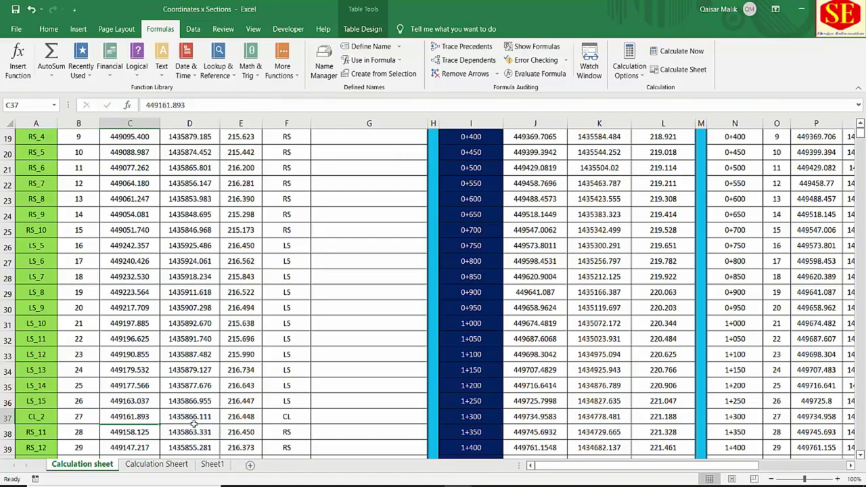
pyautogui.scroll(4, 674, 329)
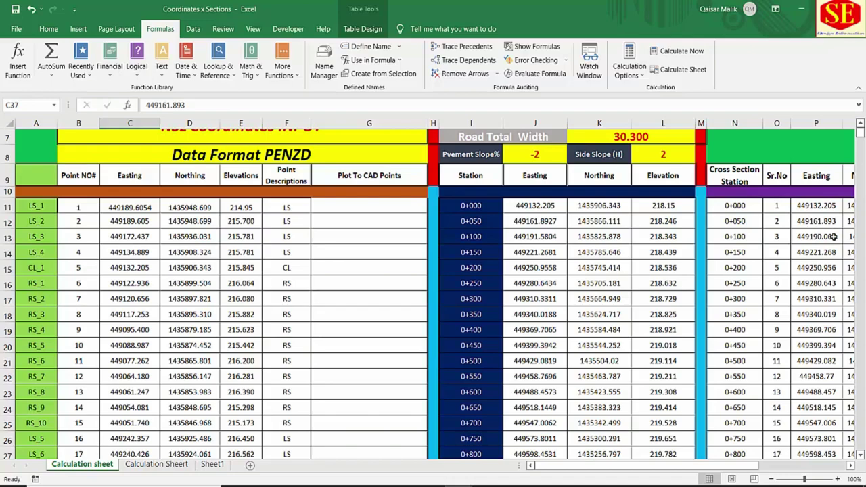
pyautogui.moveTo(734, 467); pyautogui.dragTo(759, 467)
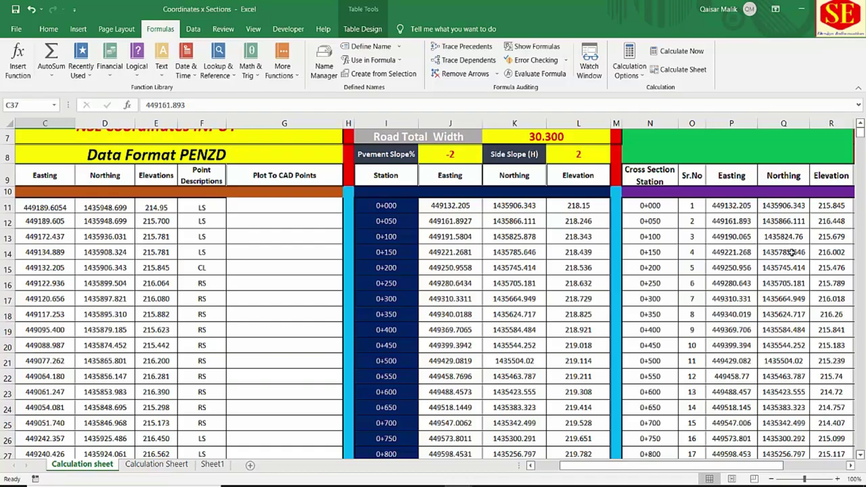
pyautogui.moveTo(744, 466); pyautogui.dragTo(721, 466)
pyautogui.scroll(-2, 336, 406)
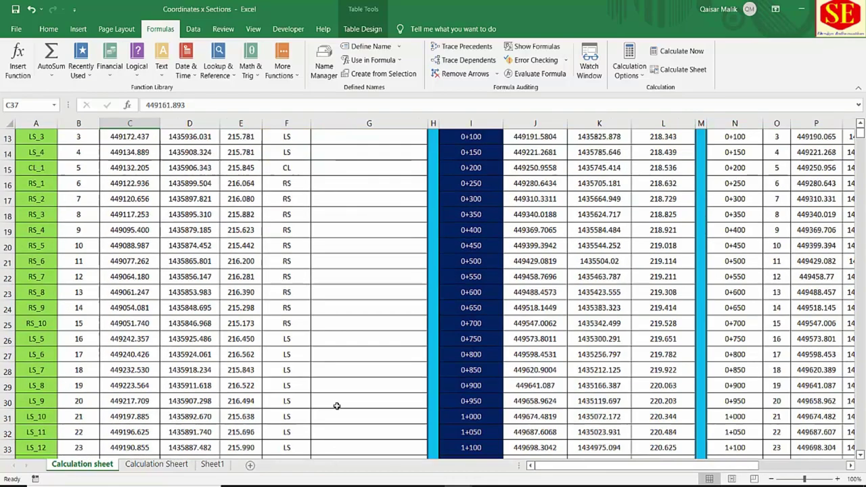
pyautogui.scroll(-2, 336, 407)
pyautogui.scroll(-1, 336, 406)
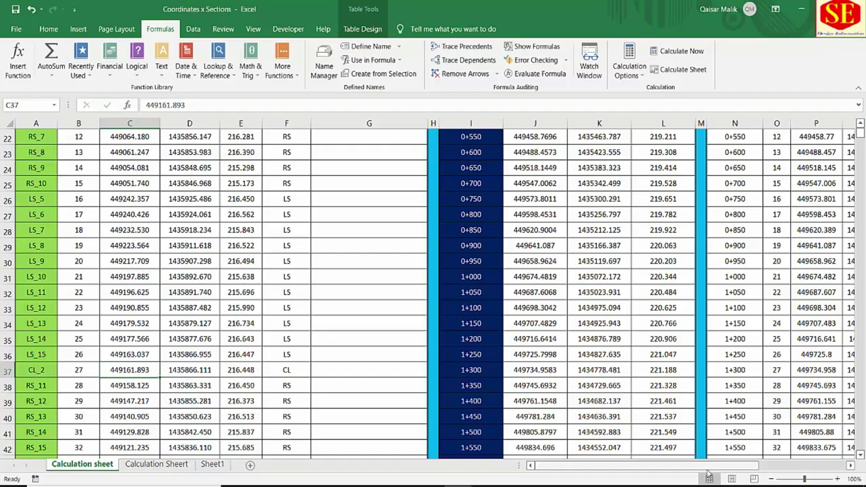
pyautogui.moveTo(709, 465); pyautogui.dragTo(792, 465)
pyautogui.scroll(2, 588, 325)
pyautogui.scroll(1, 587, 325)
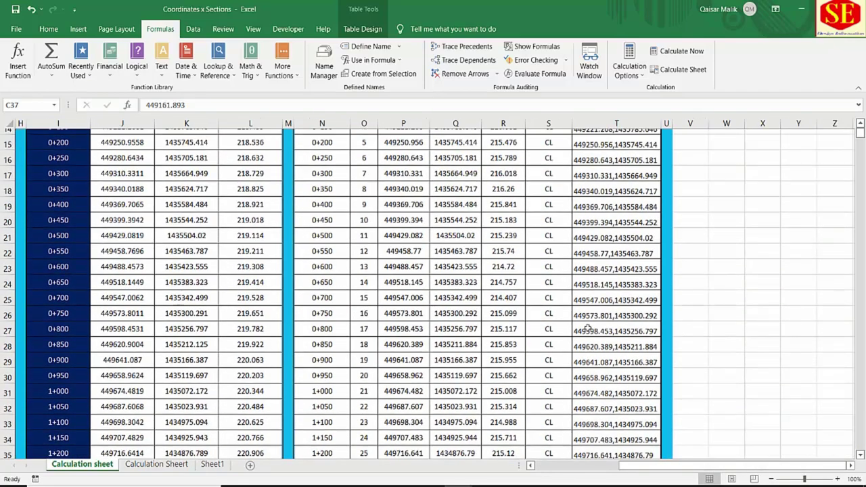
pyautogui.scroll(1, 587, 326)
pyautogui.click(457, 165)
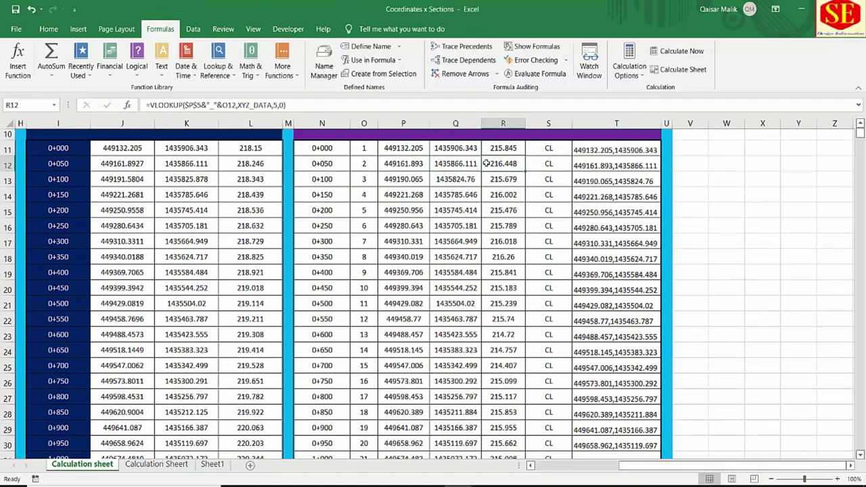
pyautogui.scroll(1, 504, 241)
pyautogui.click(418, 206)
pyautogui.moveTo(417, 206); pyautogui.dragTo(548, 423)
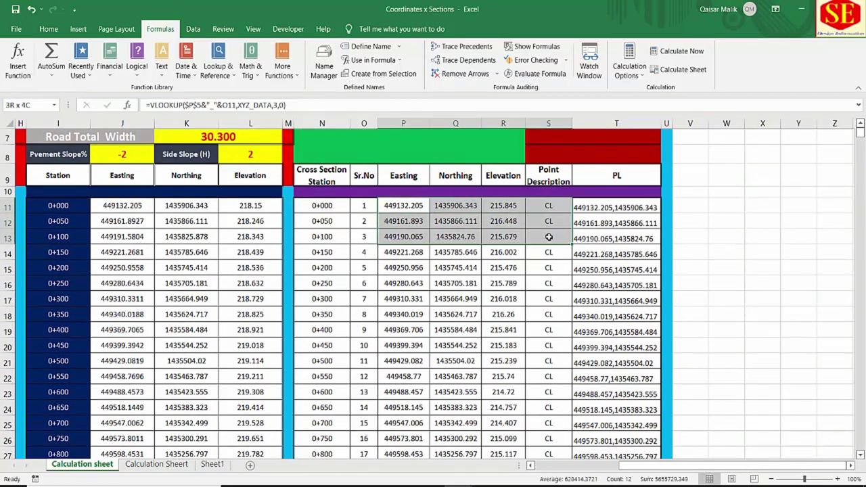
pyautogui.click(562, 306)
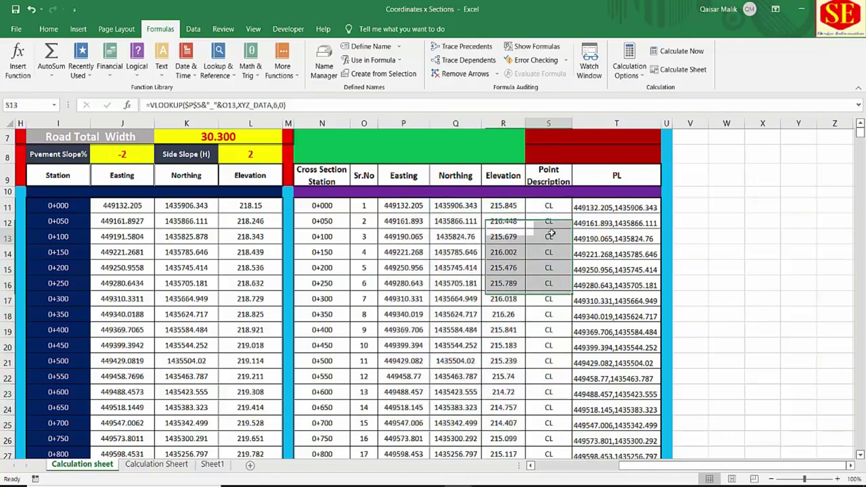
# Step: Inspect the N12 and N13 station formulas, then clear N12 and fill it blank down to N24
pyautogui.click(325, 206)
pyautogui.click(325, 221)
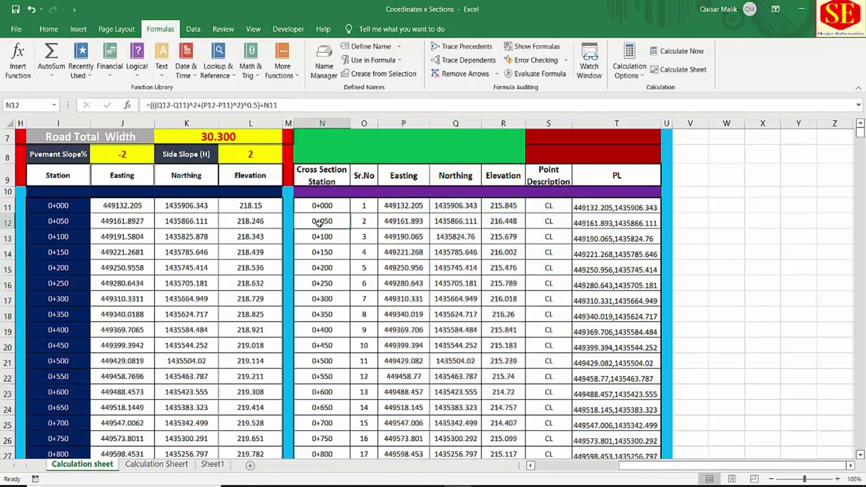
pyautogui.click(326, 236)
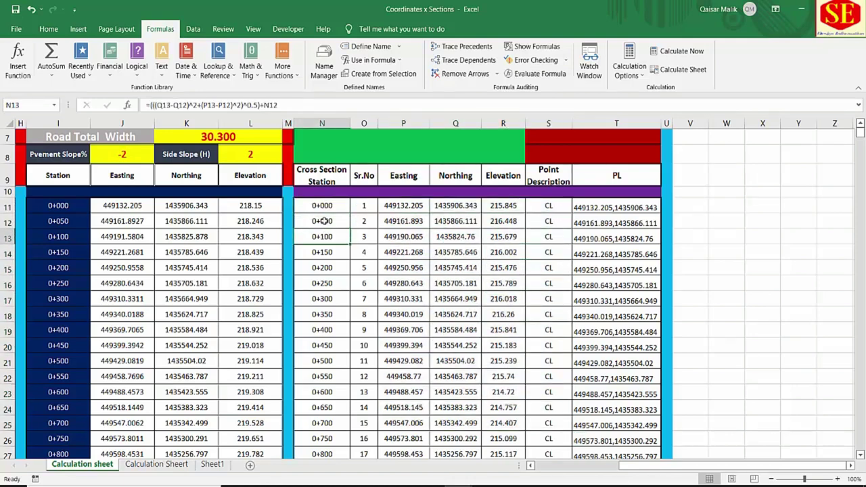
pyautogui.doubleClick(324, 221)
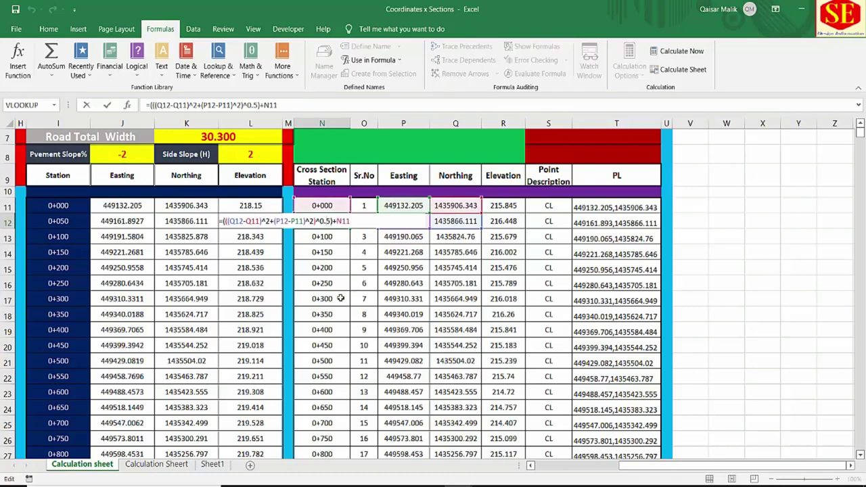
pyautogui.press('Escape')
pyautogui.press('F9')
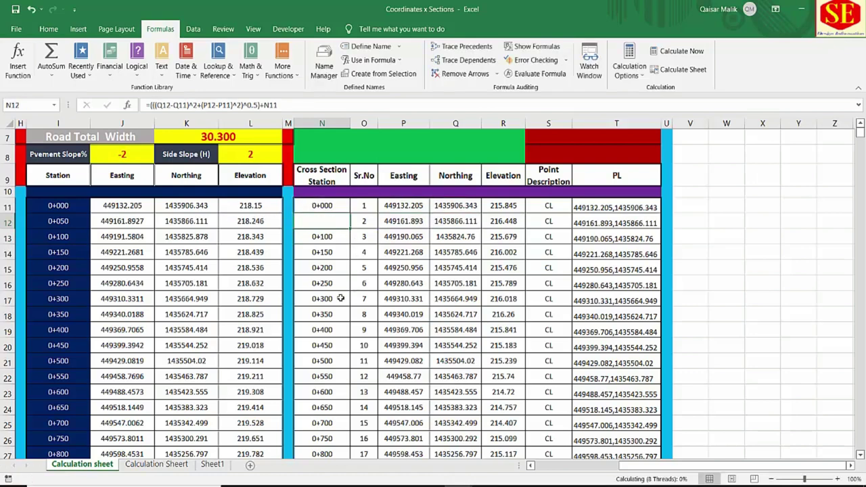
pyautogui.press('Delete')
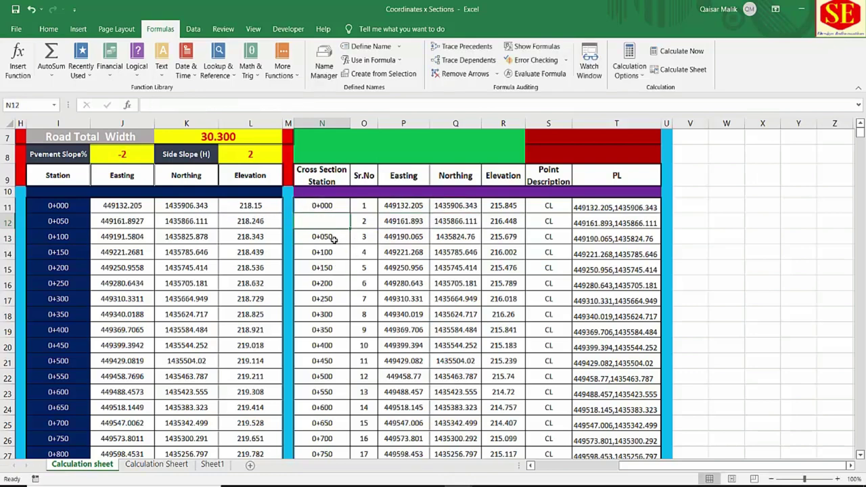
pyautogui.click(332, 238)
pyautogui.click(339, 224)
pyautogui.moveTo(352, 228); pyautogui.dragTo(352, 406)
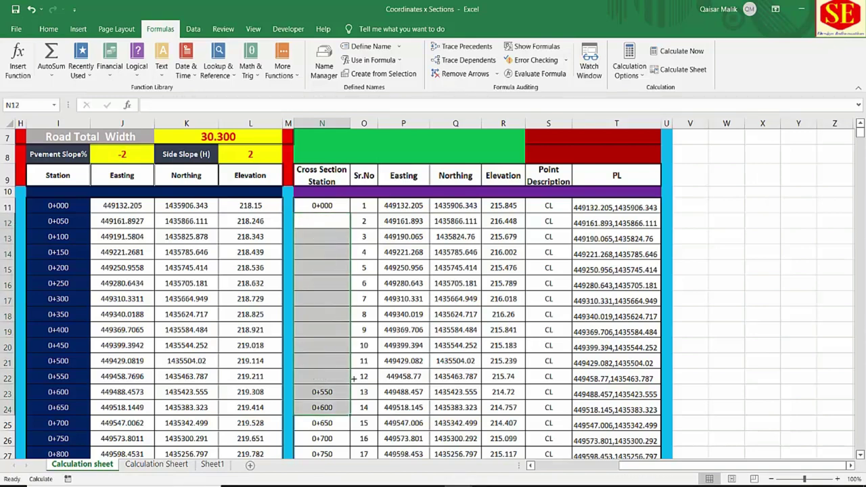
pyautogui.click(331, 224)
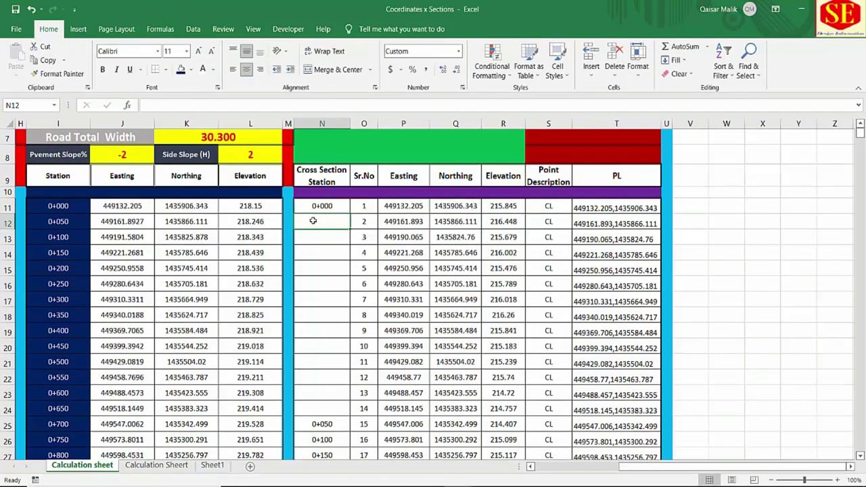
# Step: Start N12's formula with the squared differences (Q12-Q11)^2 and (P12-P11)^2
pyautogui.write('=(((')
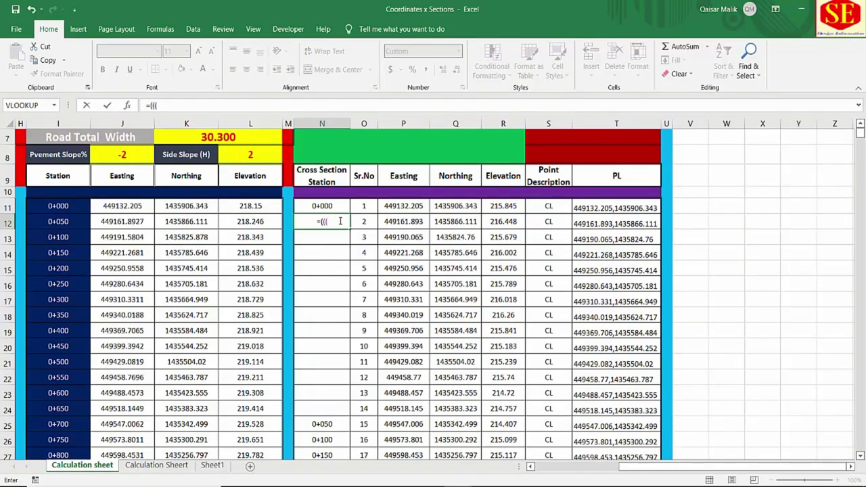
pyautogui.click(460, 221)
pyautogui.write('-')
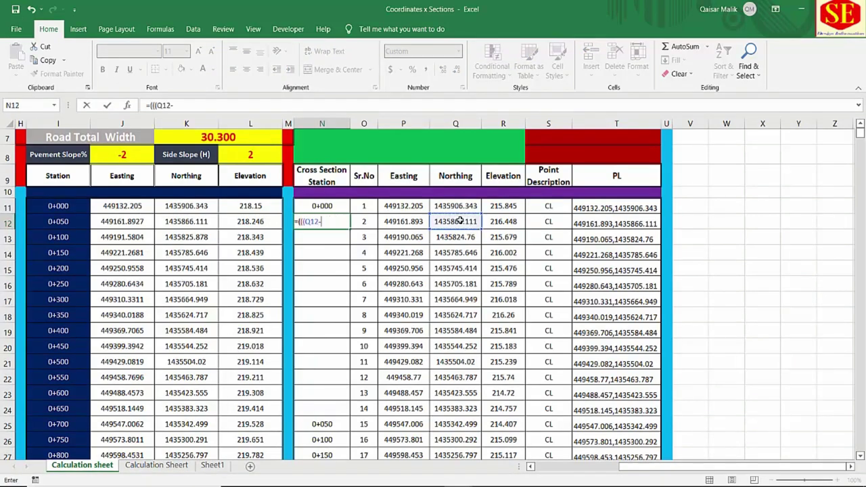
pyautogui.click(461, 208)
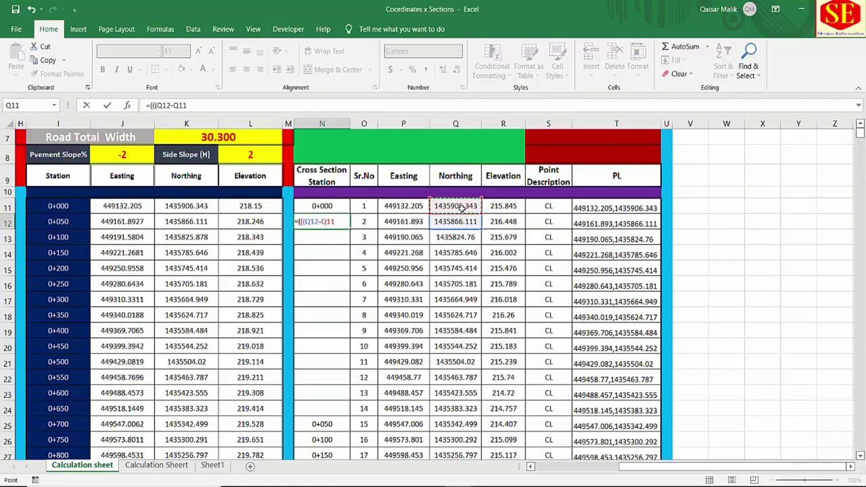
pyautogui.write(')^')
pyautogui.write('2+')
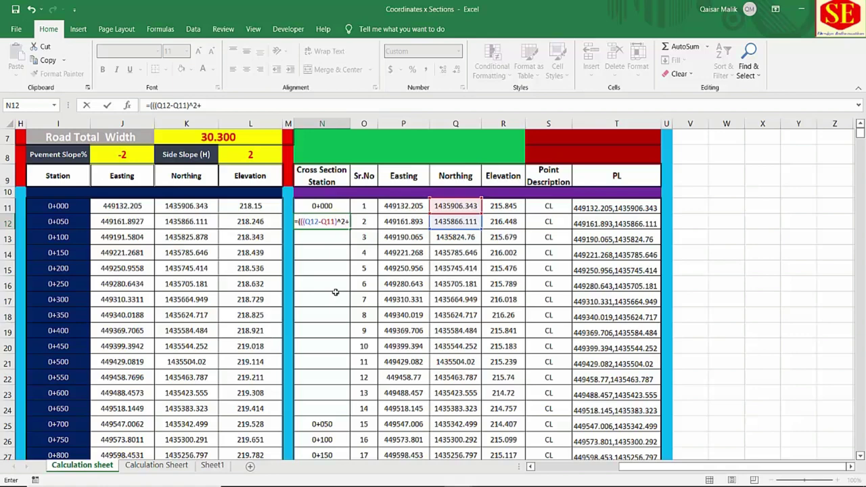
pyautogui.write('(')
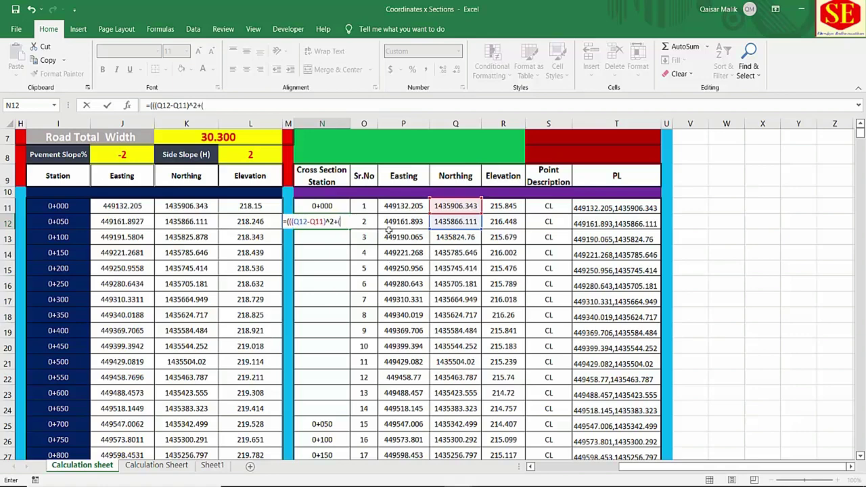
pyautogui.click(393, 221)
pyautogui.write('-')
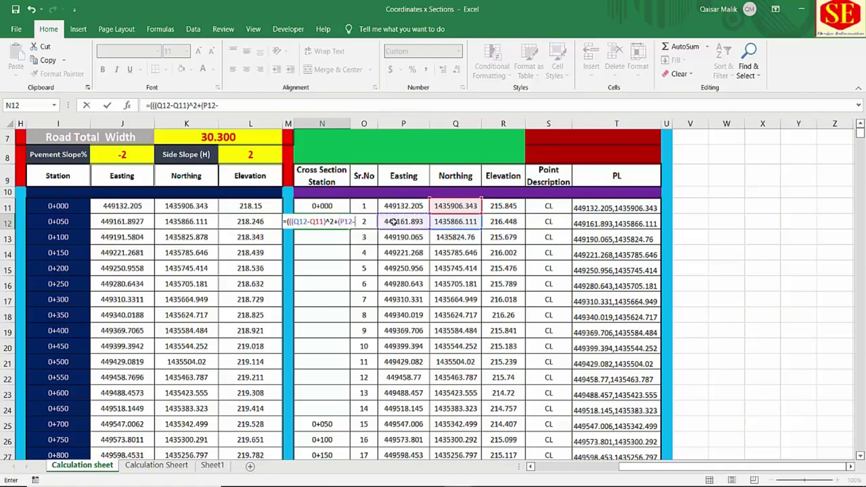
pyautogui.click(406, 206)
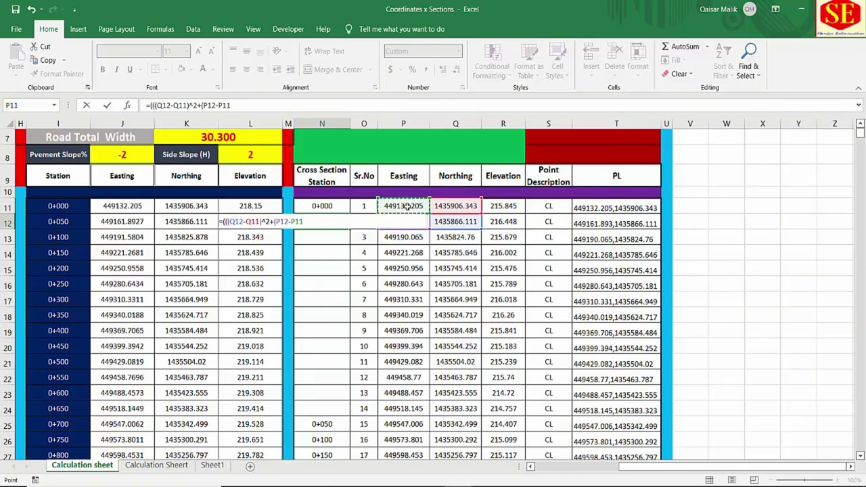
pyautogui.write(')^2)+^')
# Step: Finish the N12 formula with +0.50 and accept Excel's correction, showing 2+500
pyautogui.write('0.50')
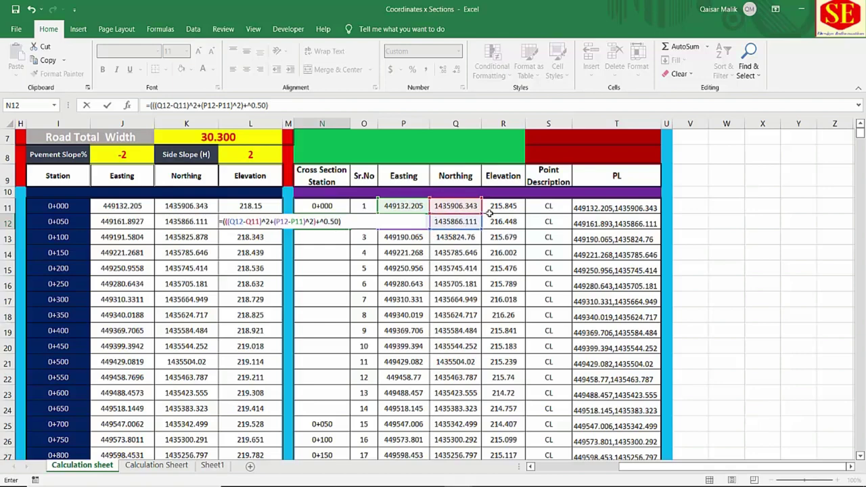
pyautogui.press('Return')
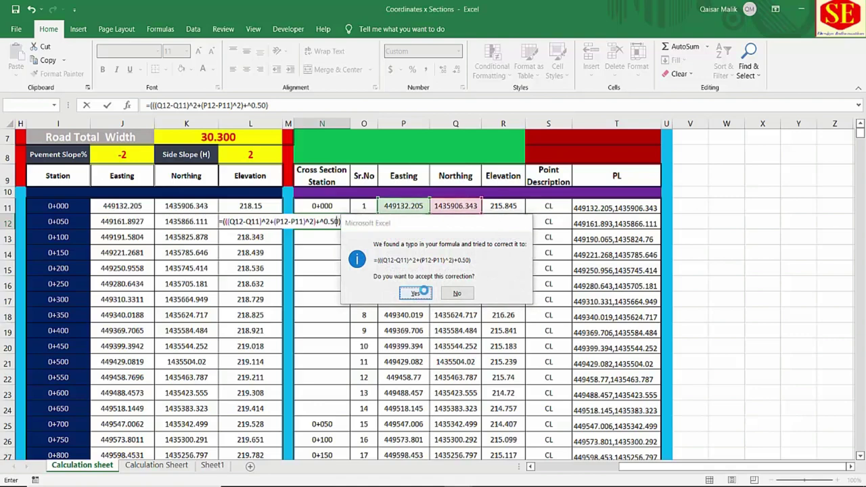
pyautogui.click(419, 293)
pyautogui.click(326, 222)
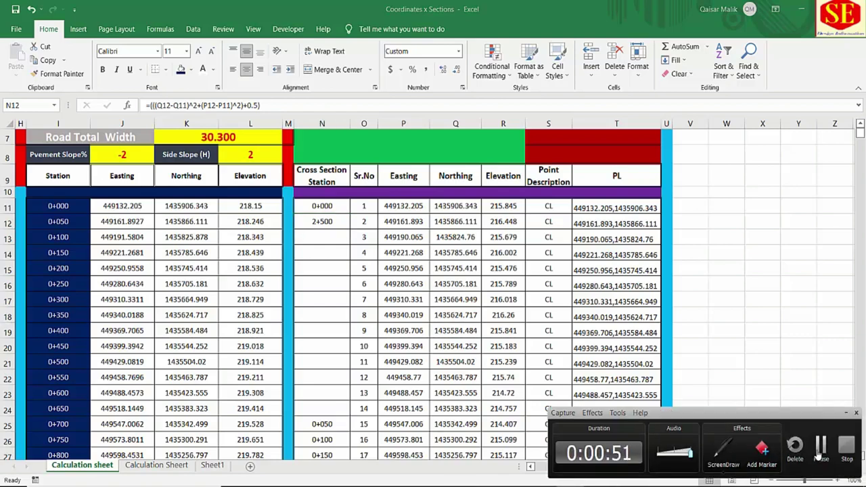
# Step: Change N12 to =(((Q12-Q11)^2+(P12-P11)^2))^0.5+N11 so it reads 0+050
pyautogui.press('F2')
pyautogui.press('BackSpace')
pyautogui.press('BackSpace')
pyautogui.press('BackSpace')
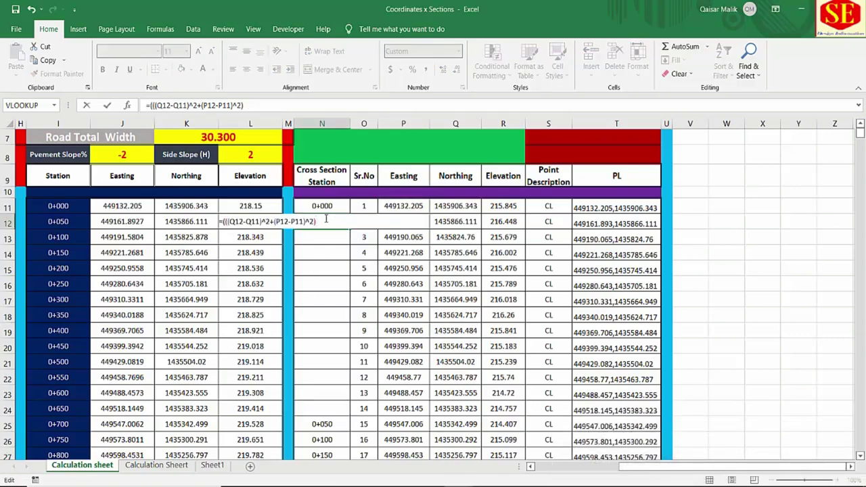
pyautogui.write(')^0.50')
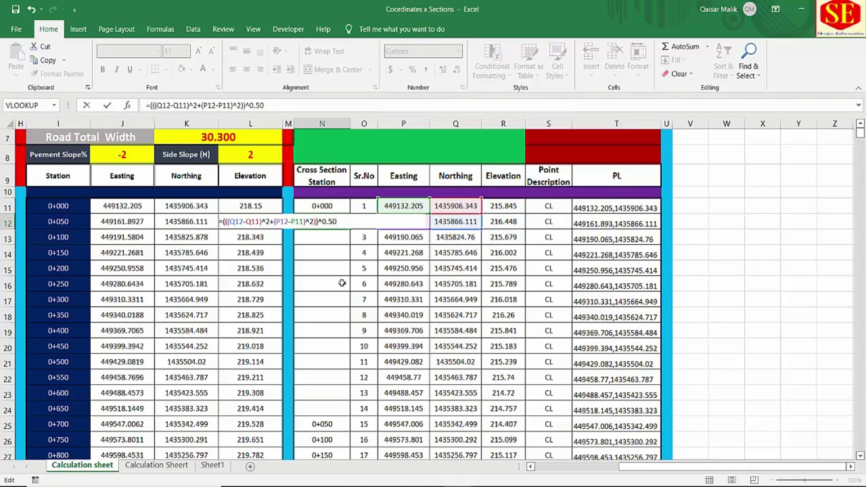
pyautogui.press('Return')
pyautogui.click(329, 220)
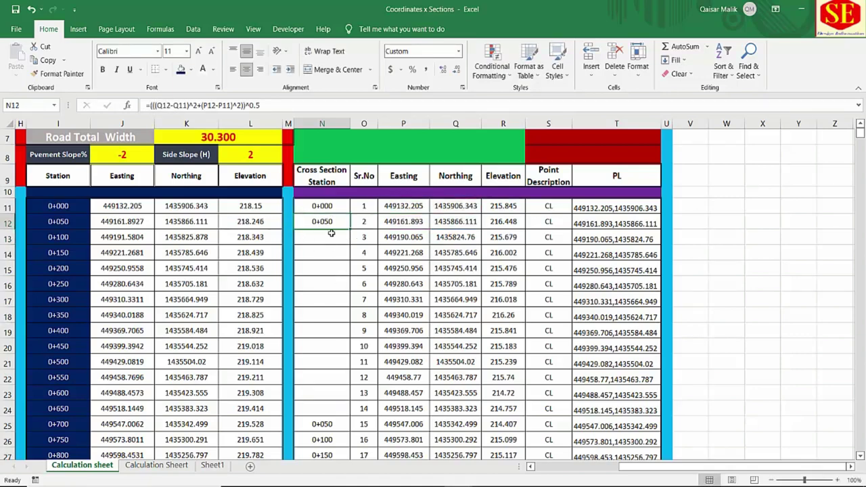
pyautogui.doubleClick(328, 220)
pyautogui.write('+')
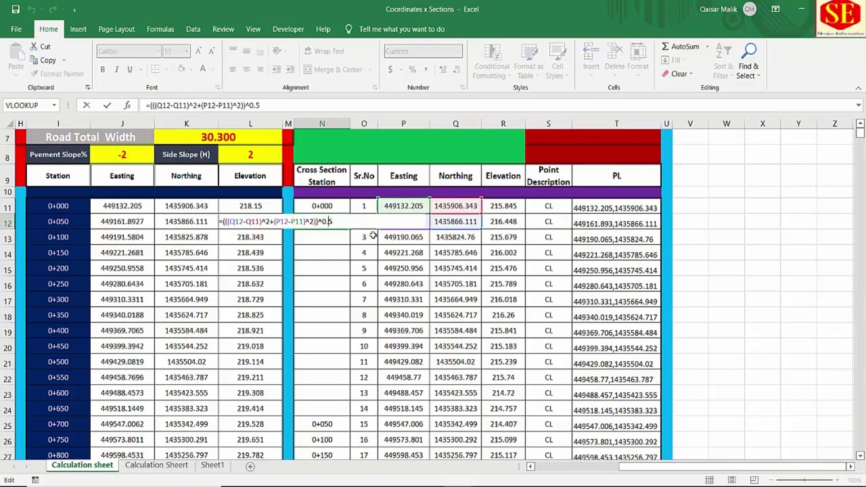
pyautogui.click(336, 206)
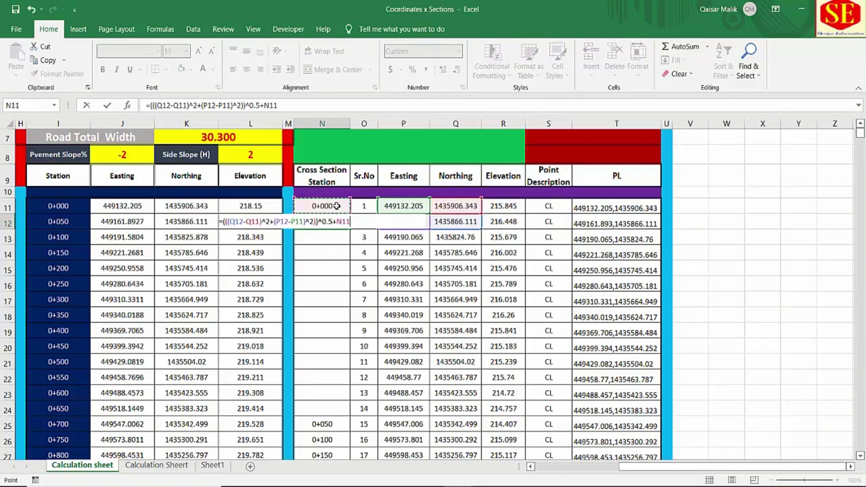
pyautogui.press('Return')
pyautogui.click(337, 223)
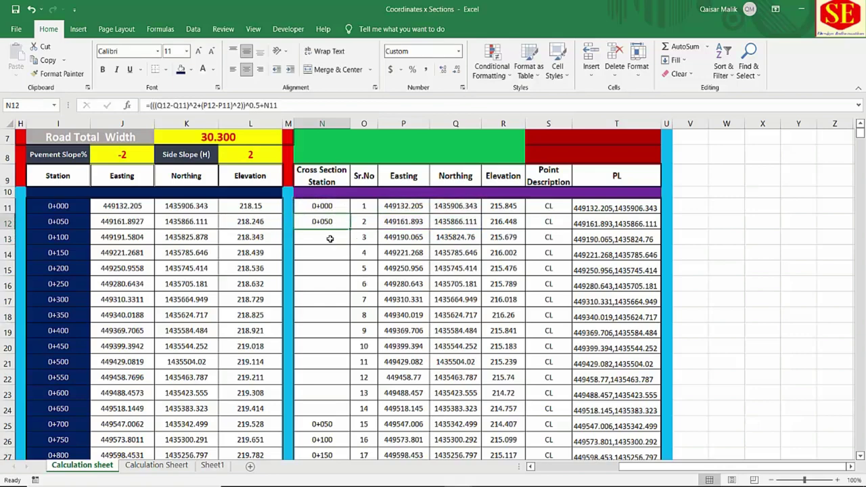
# Step: Fill N12's station formula down to N25 and verify N12–N14 read 0+050, 0+100, 0+150
pyautogui.moveTo(351, 229); pyautogui.dragTo(349, 432)
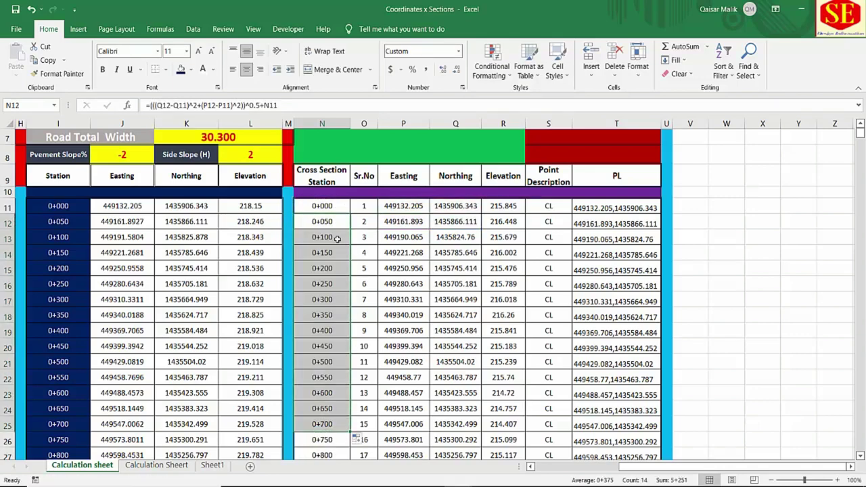
pyautogui.click(404, 238)
pyautogui.press('Up')
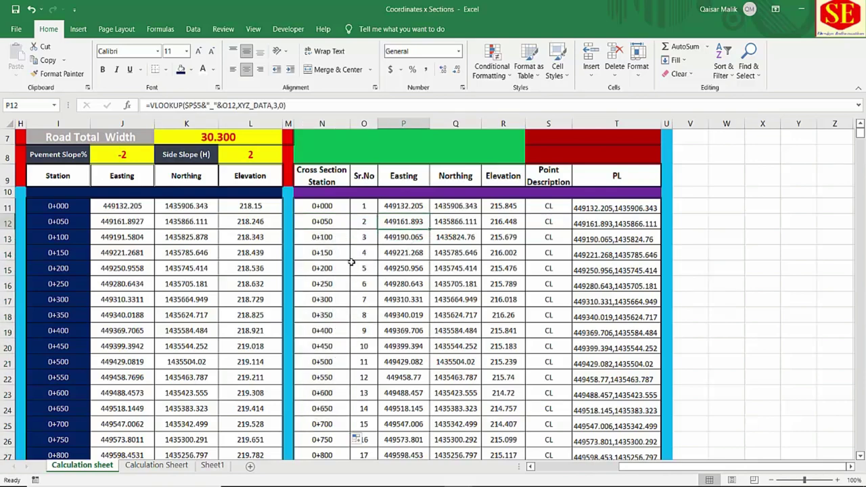
pyautogui.click(330, 225)
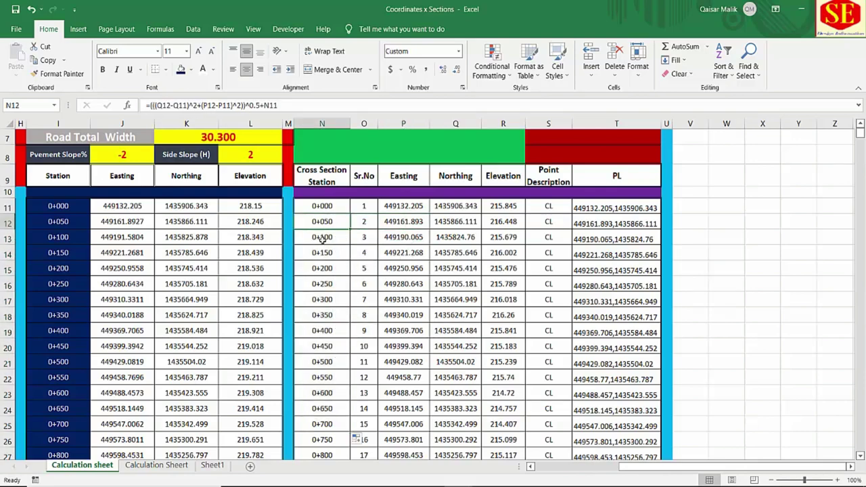
pyautogui.click(322, 240)
pyautogui.click(332, 251)
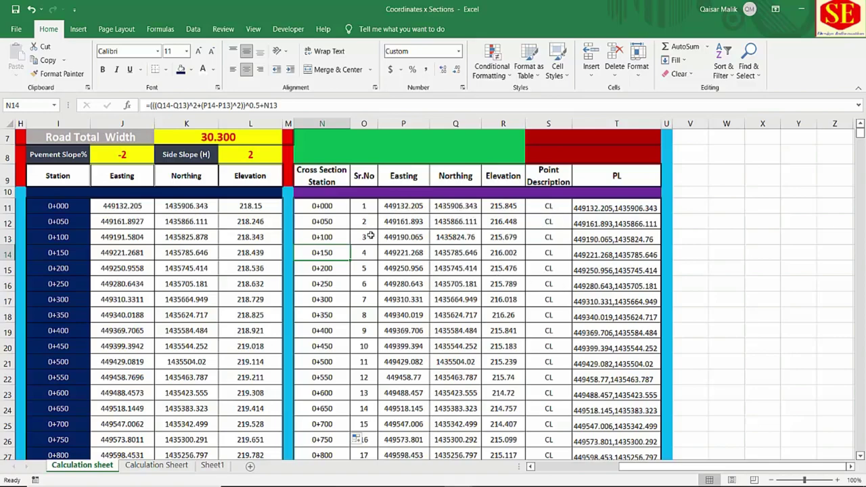
pyautogui.moveTo(632, 471); pyautogui.dragTo(609, 471)
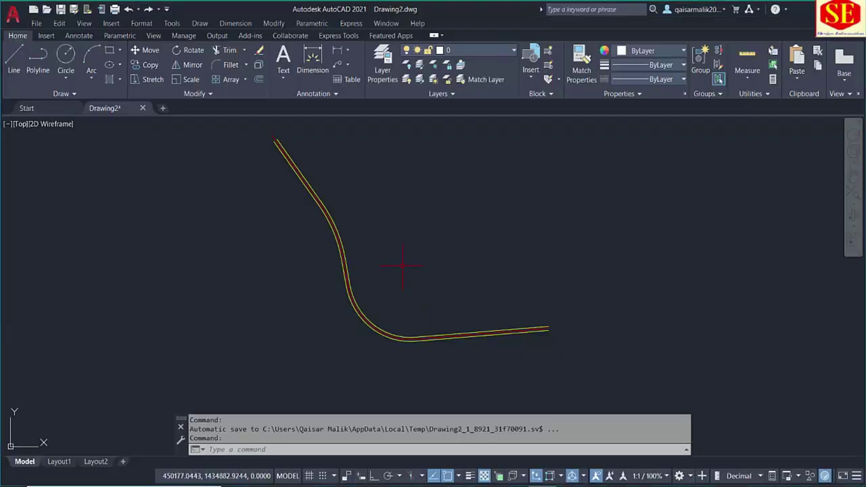
pyautogui.moveTo(403, 266); pyautogui.dragTo(419, 300)
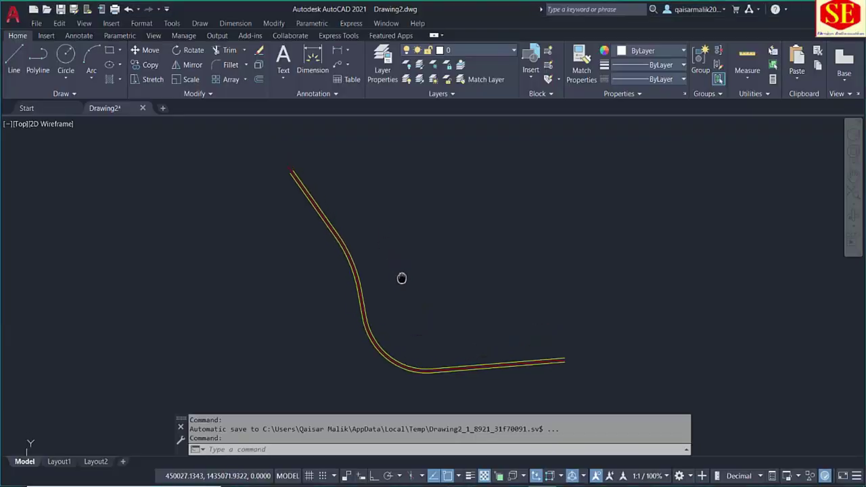
pyautogui.moveTo(459, 482)
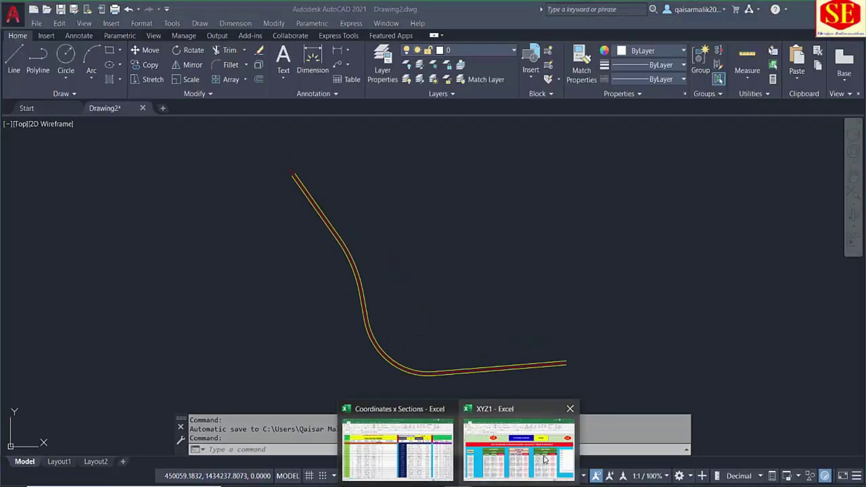
pyautogui.click(522, 433)
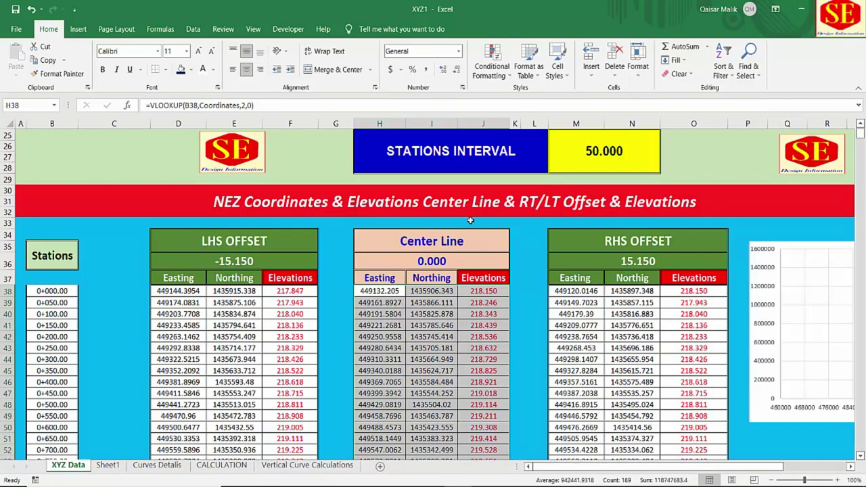
pyautogui.scroll(6, 474, 221)
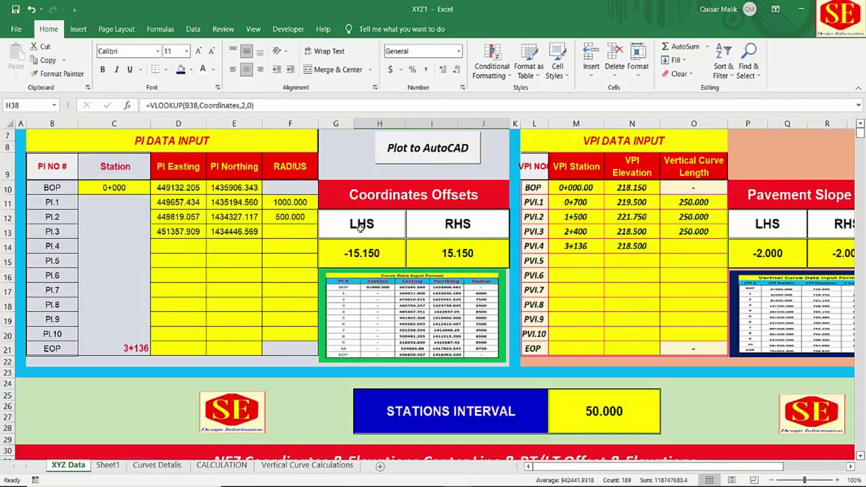
pyautogui.click(804, 9)
pyautogui.scroll(3, 326, 267)
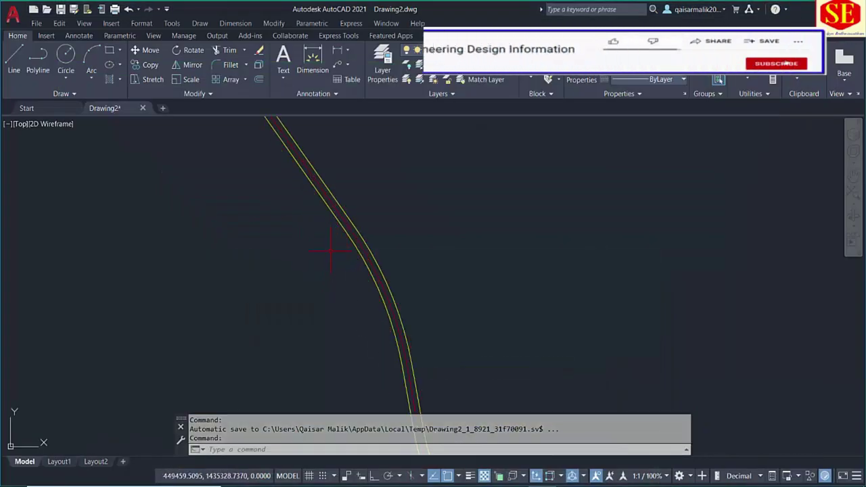
pyautogui.moveTo(486, 482)
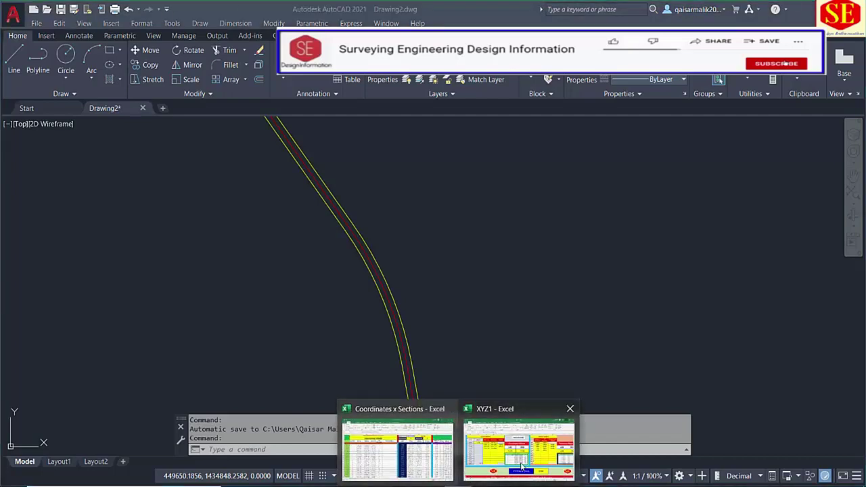
pyautogui.click(519, 440)
pyautogui.click(398, 440)
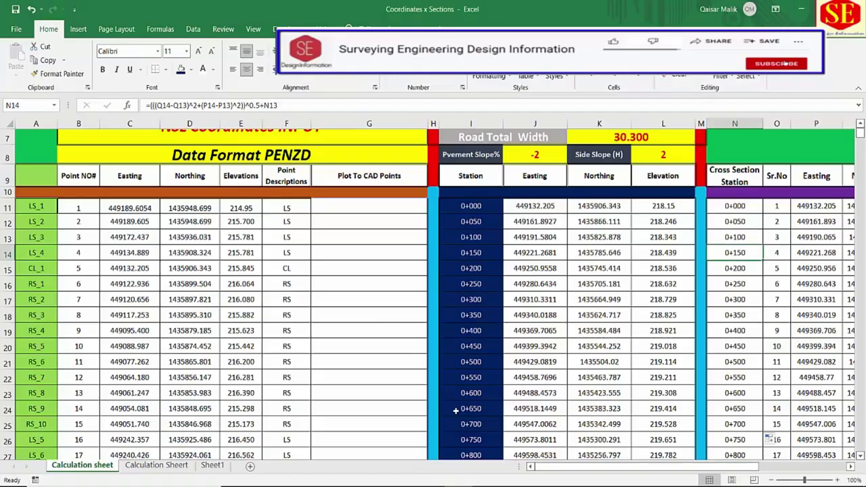
pyautogui.scroll(1, 552, 231)
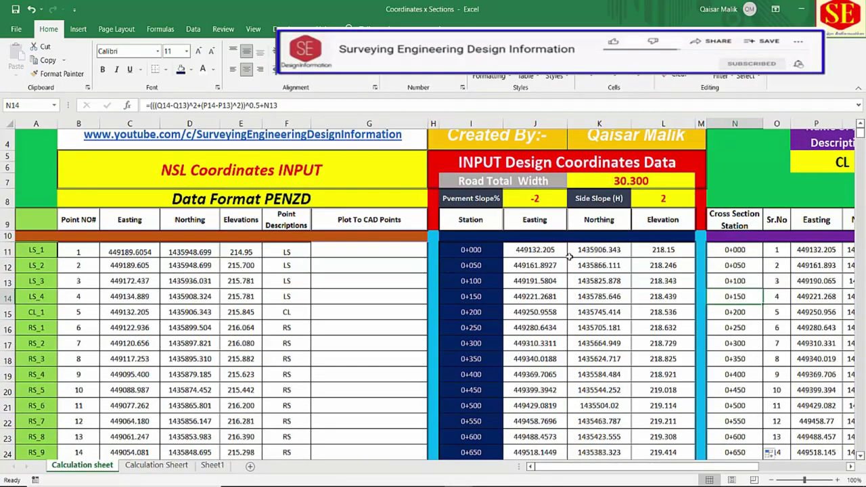
pyautogui.click(498, 484)
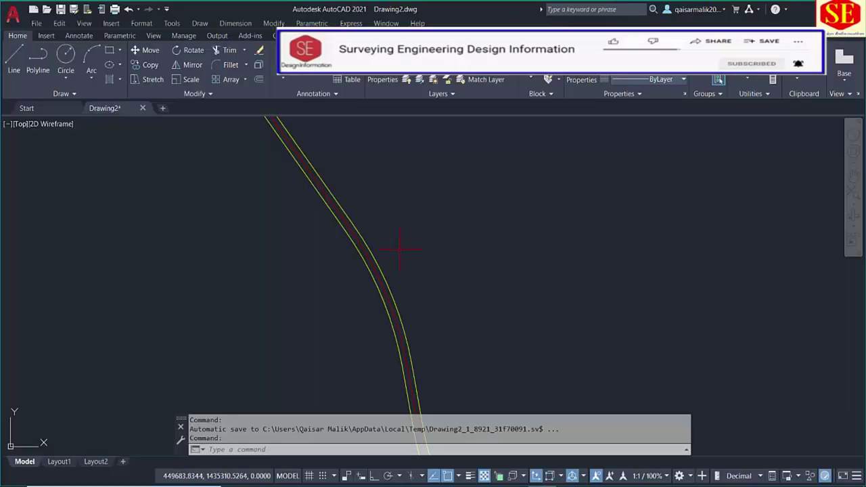
pyautogui.scroll(1, 346, 263)
pyautogui.scroll(1, 346, 264)
pyautogui.scroll(1, 309, 212)
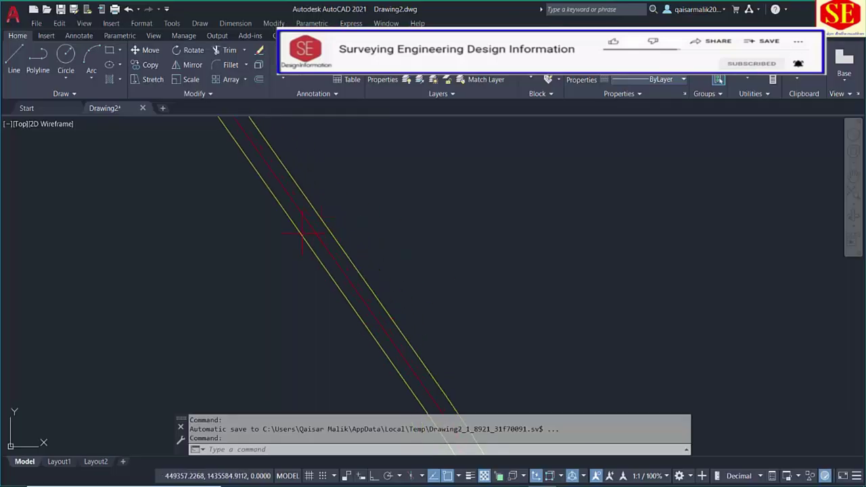
pyautogui.scroll(-3, 387, 242)
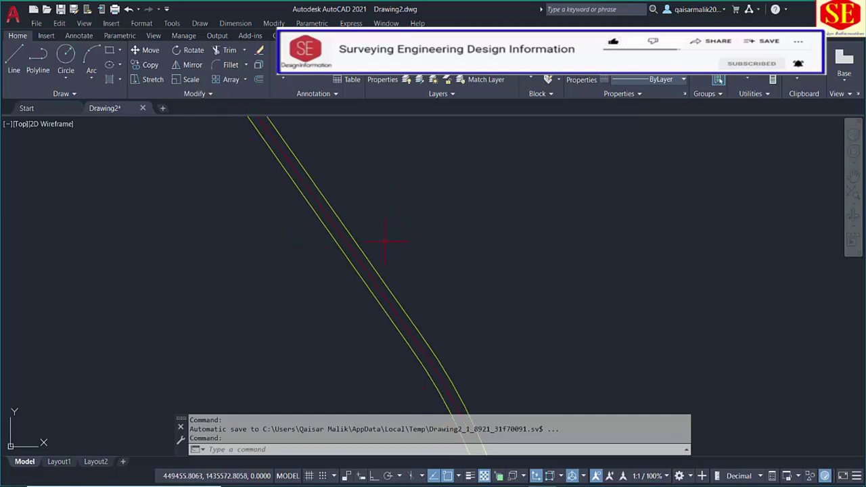
pyautogui.scroll(-3, 384, 241)
pyautogui.scroll(3, 408, 286)
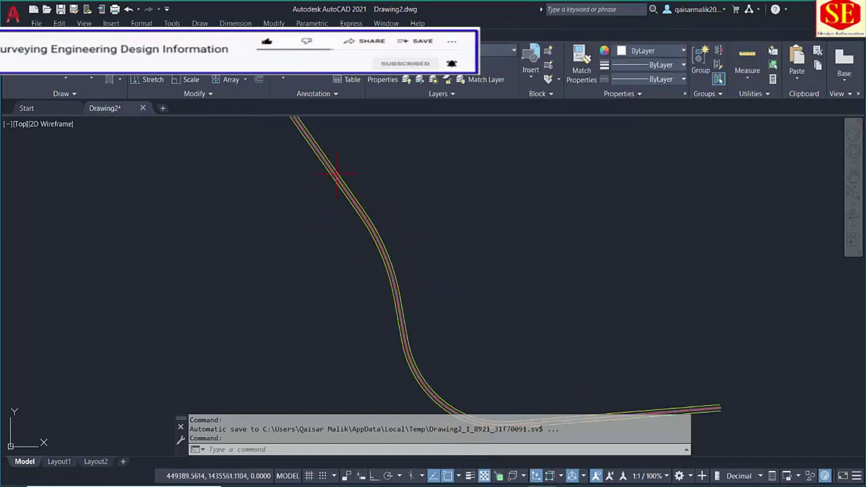
pyautogui.moveTo(439, 309); pyautogui.dragTo(406, 251)
pyautogui.scroll(-2, 383, 223)
pyautogui.moveTo(383, 223); pyautogui.dragTo(406, 258)
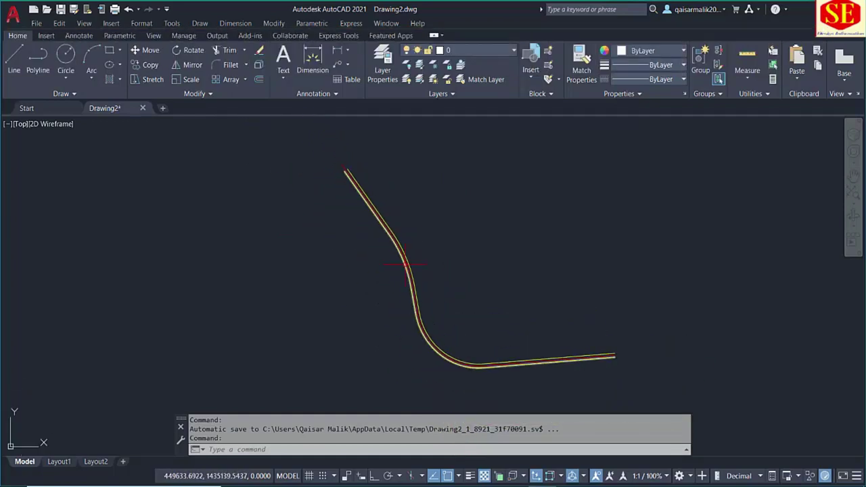
# Step: Return to the Coordinates x Sections workbook and check the Easting and Northing columns
pyautogui.click(410, 461)
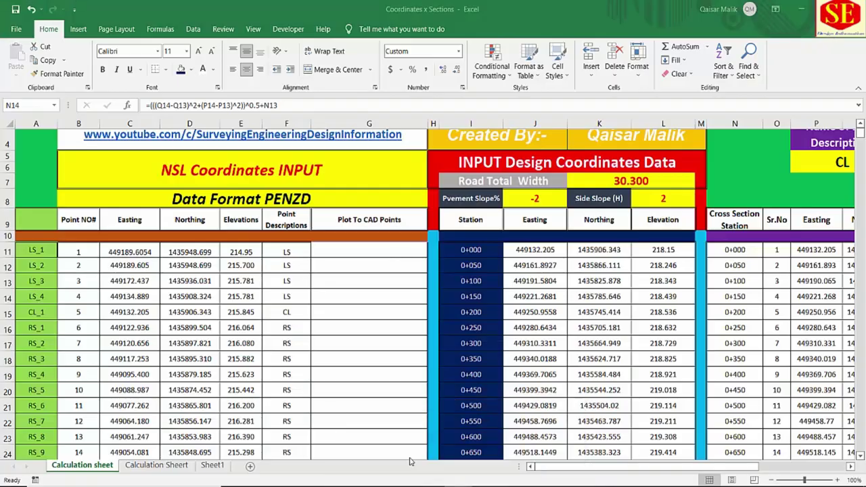
pyautogui.click(124, 252)
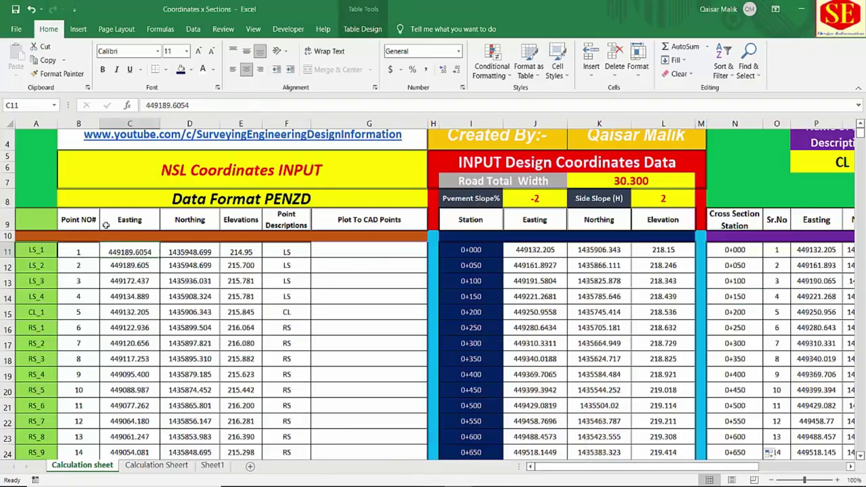
pyautogui.click(127, 220)
pyautogui.click(197, 221)
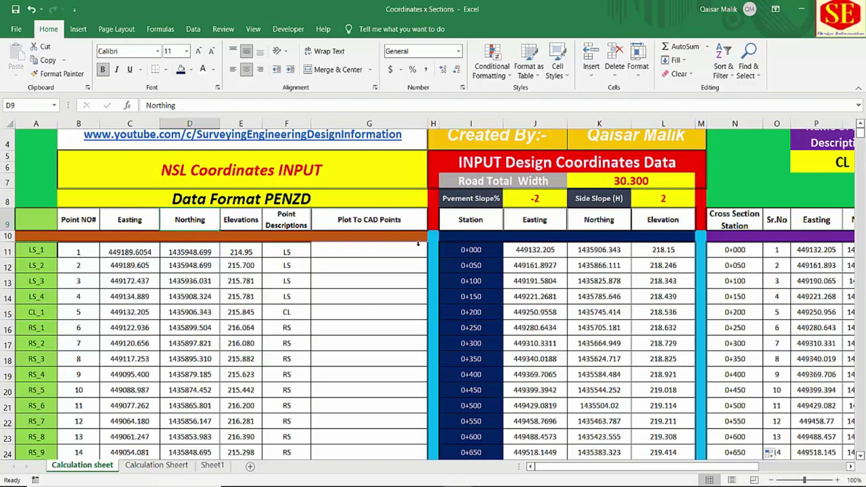
# Step: In G11, join the Easting, Northing and Elevation with commas to auto-fill column G
pyautogui.click(374, 251)
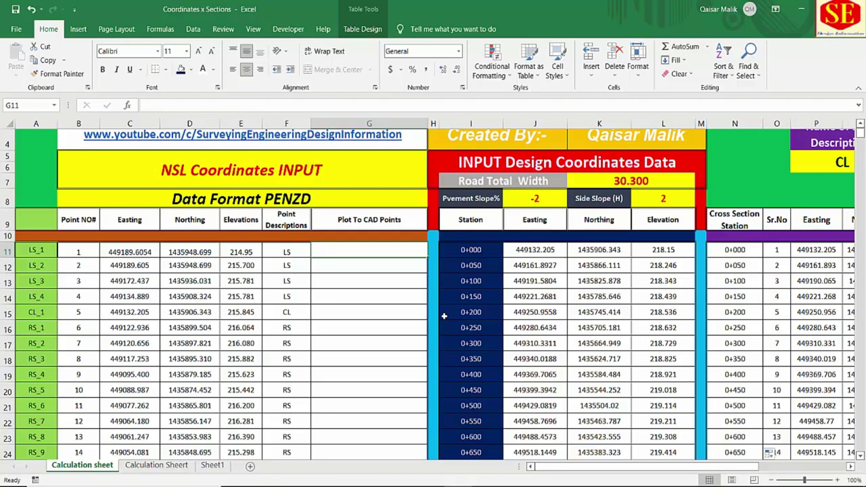
pyautogui.write('=')
pyautogui.click(134, 253)
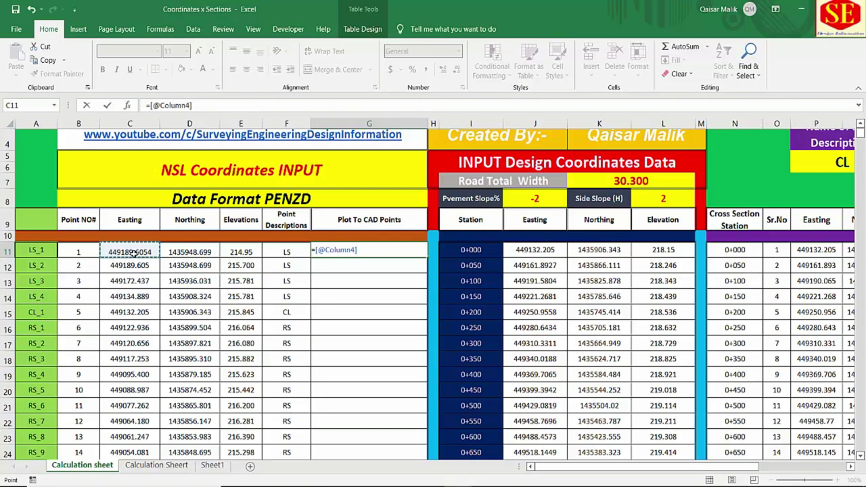
pyautogui.write('&","&')
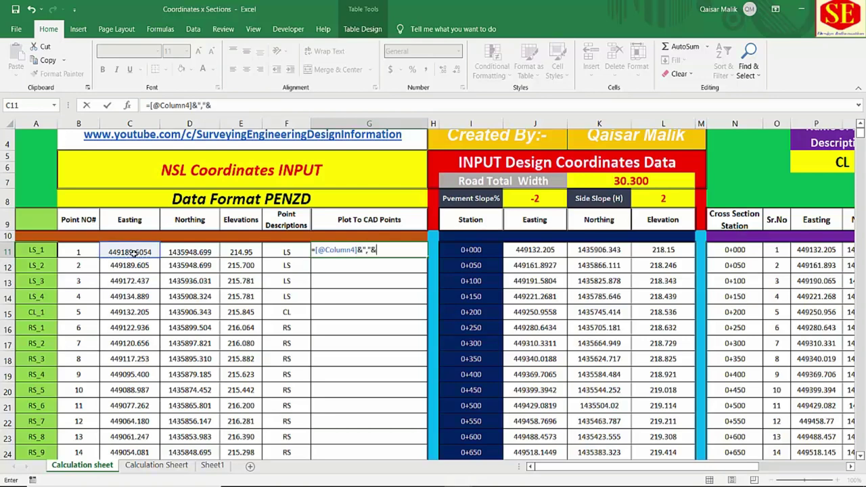
pyautogui.click(192, 251)
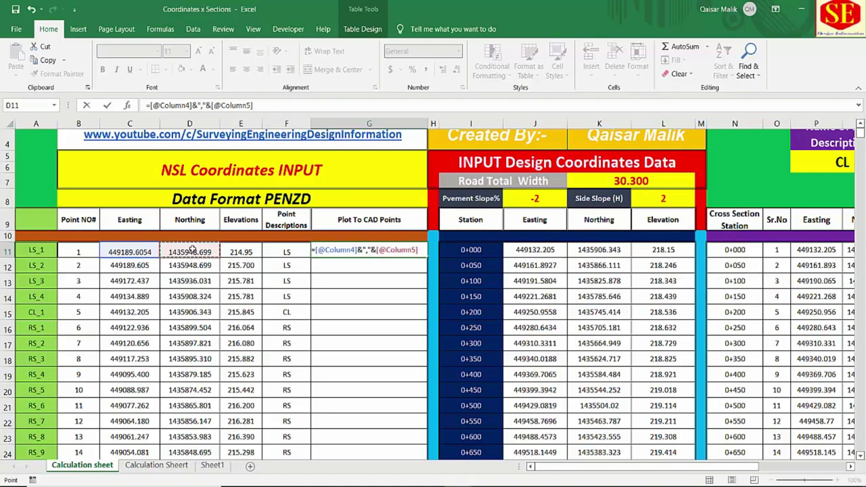
pyautogui.write('&"')
pyautogui.write(',"&')
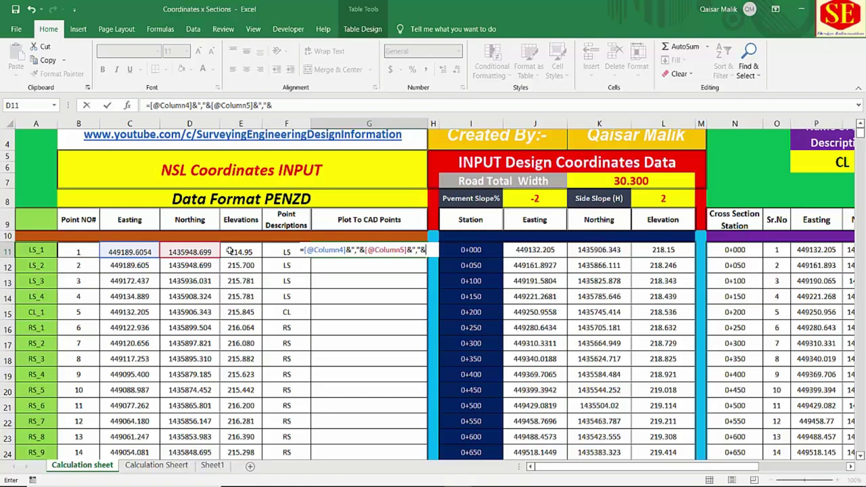
pyautogui.click(233, 250)
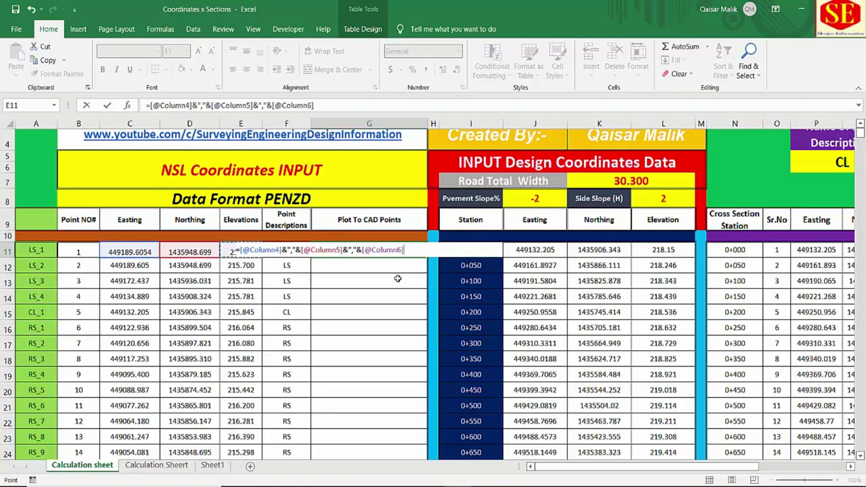
pyautogui.hotkey('ctrl', 'Return')
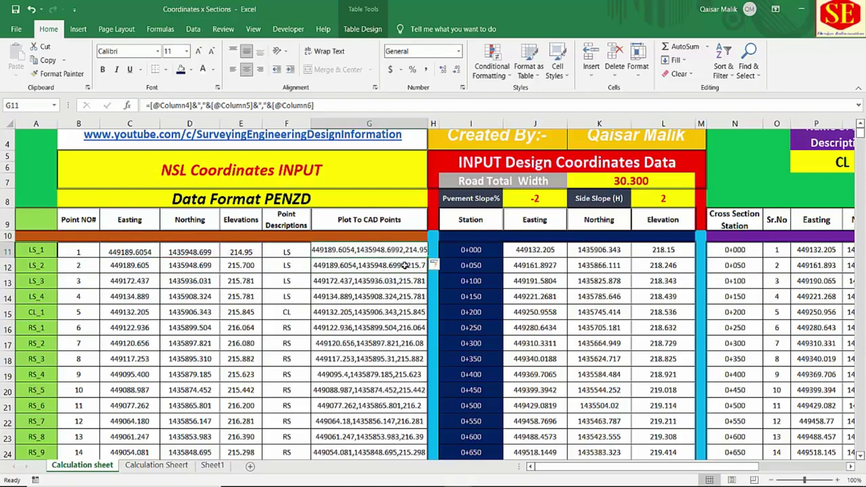
# Step: Extend the joined coordinate strings further down column G
pyautogui.moveTo(430, 254)
pyautogui.mouseDown()
pyautogui.moveTo(411, 411)
pyautogui.moveTo(412, 403)
pyautogui.moveTo(122, 263)
pyautogui.mouseUp()
pyautogui.click(112, 261)
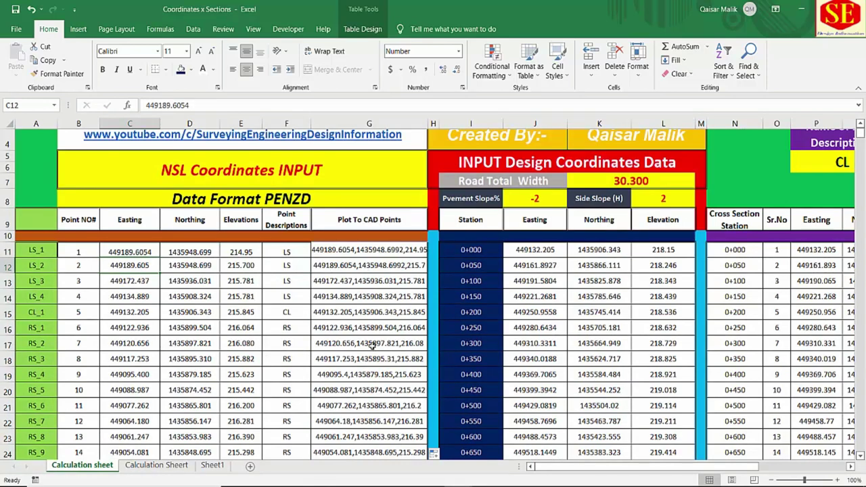
pyautogui.moveTo(72, 251)
pyautogui.mouseDown()
pyautogui.moveTo(389, 278)
pyautogui.moveTo(379, 436)
pyautogui.mouseUp()
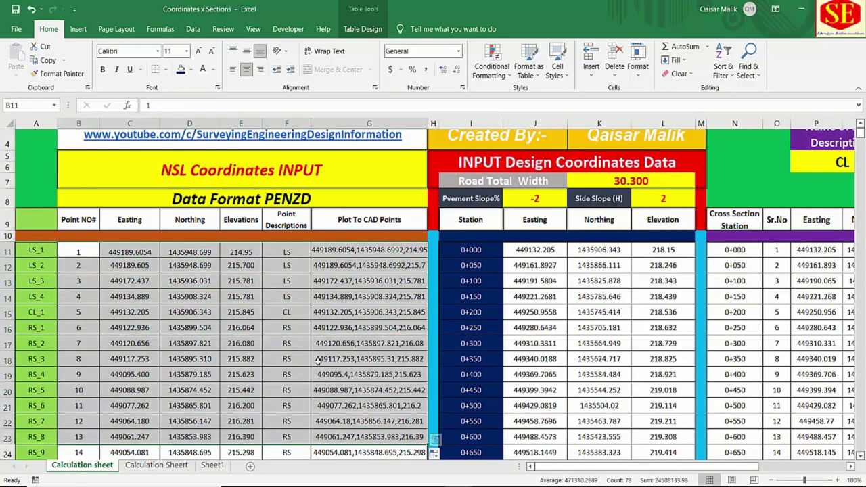
pyautogui.click(79, 29)
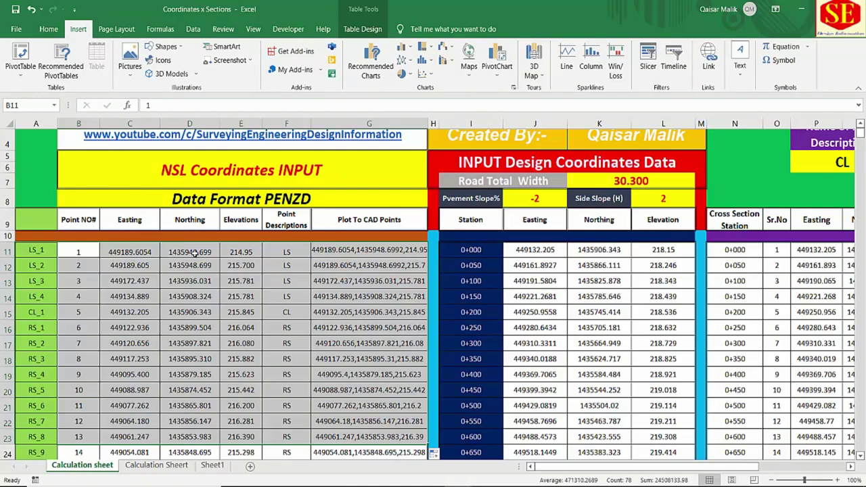
# Step: Select all Plot To CAD Points strings from G11 down and copy them
pyautogui.click(395, 250)
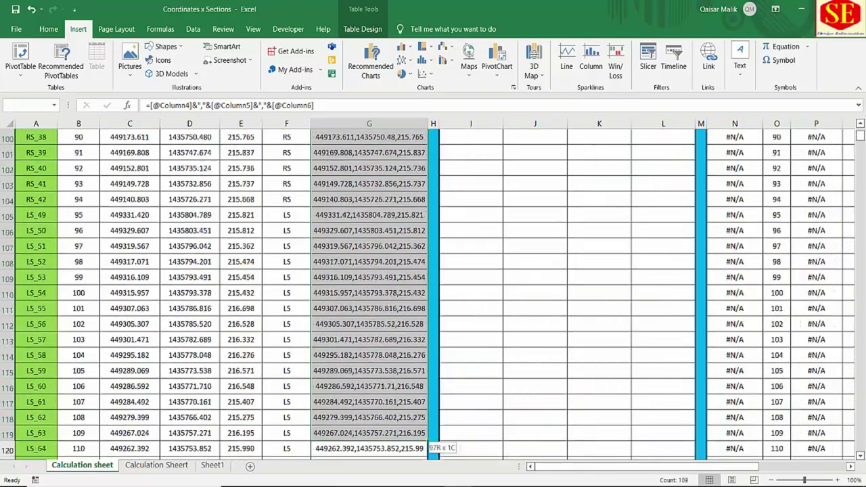
pyautogui.moveTo(396, 252)
pyautogui.mouseDown()
pyautogui.moveTo(428, 453)
pyautogui.moveTo(391, 483)
pyautogui.mouseUp()
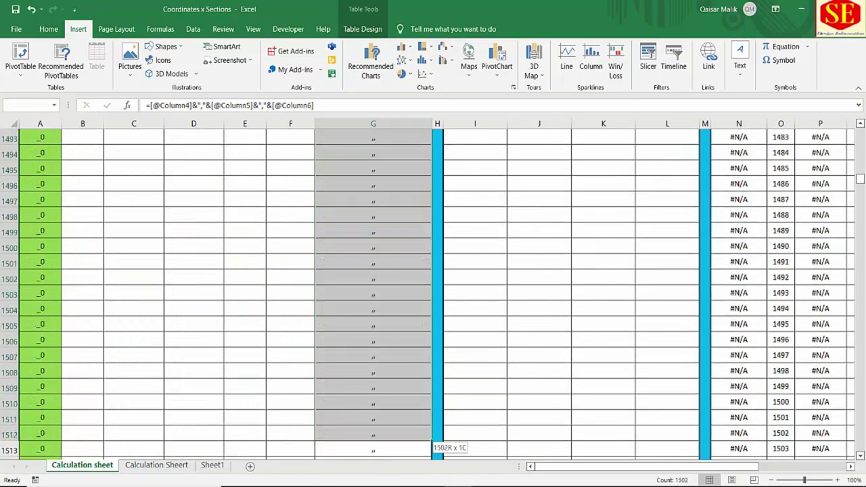
pyautogui.moveTo(381, 442)
pyautogui.mouseDown()
pyautogui.moveTo(385, 92)
pyautogui.moveTo(366, 55)
pyautogui.moveTo(373, 277)
pyautogui.mouseUp()
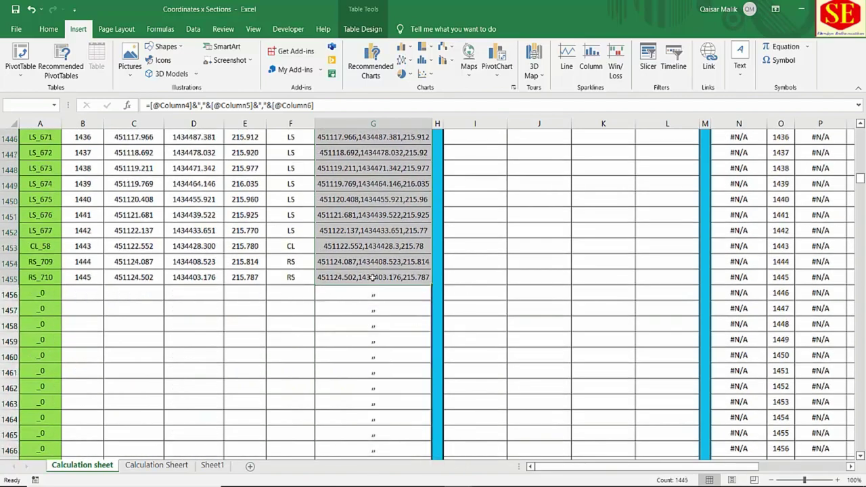
pyautogui.rightClick(371, 202)
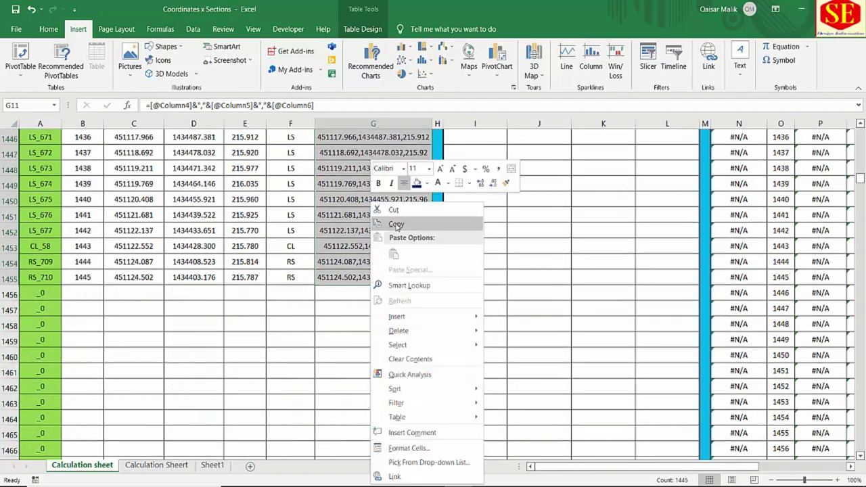
pyautogui.click(397, 226)
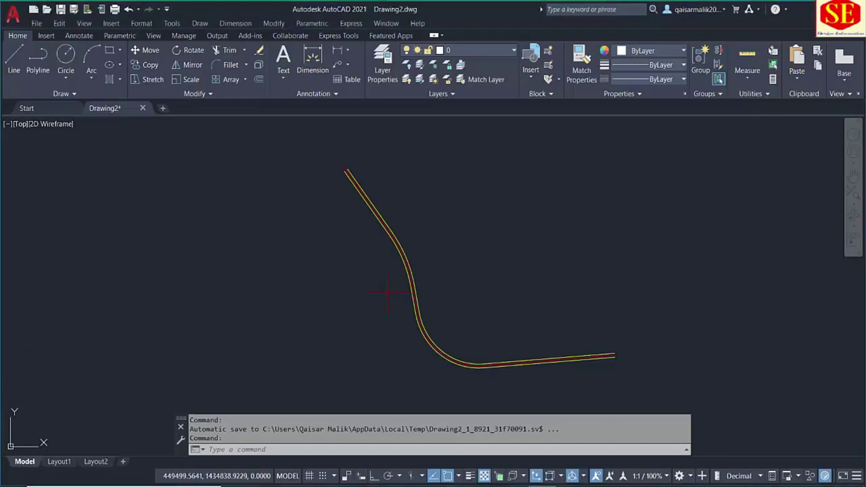
# Step: Set the AutoCAD point style to the plus marker
pyautogui.click(142, 23)
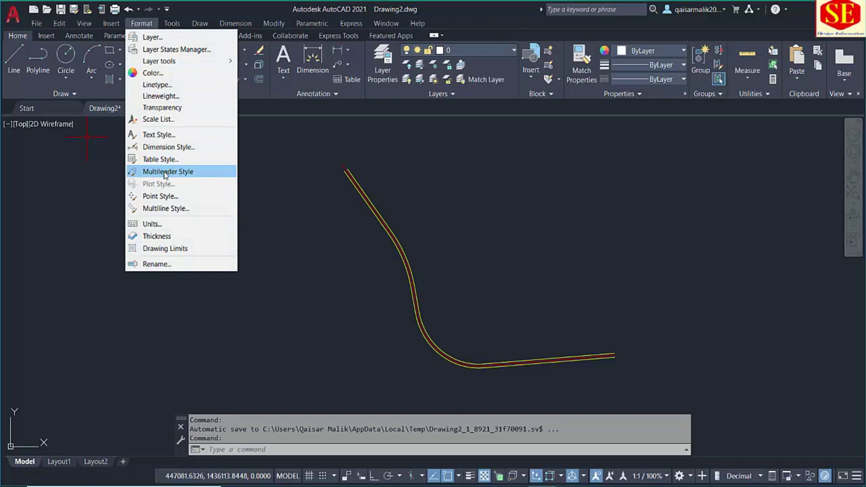
pyautogui.click(165, 196)
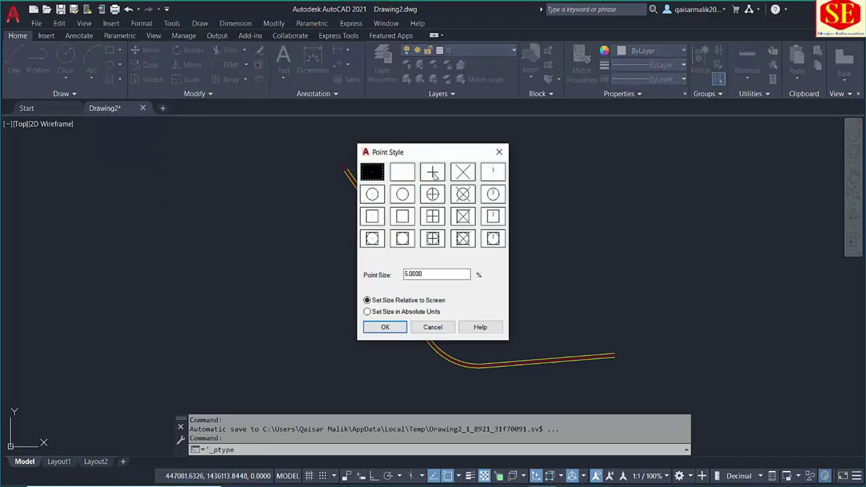
pyautogui.click(432, 174)
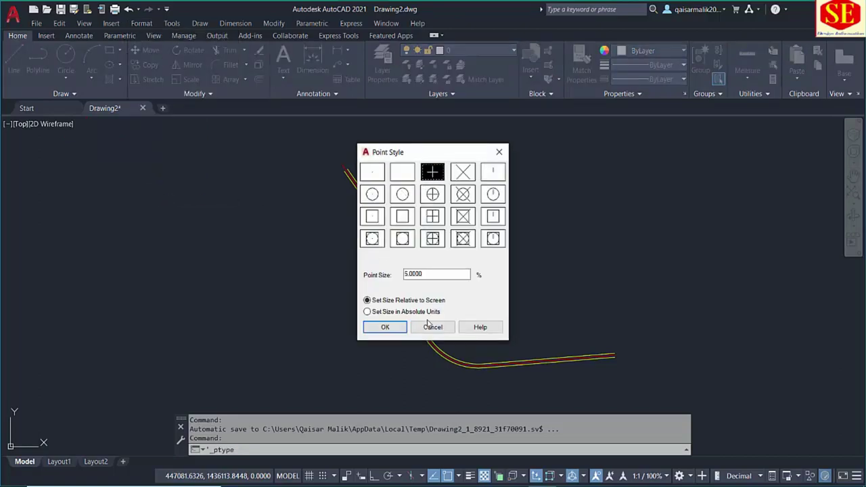
pyautogui.click(385, 327)
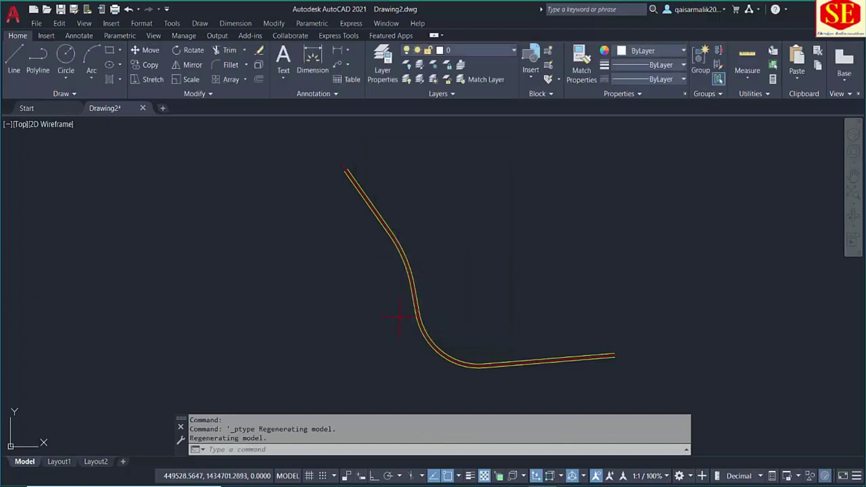
# Step: Make Cyan the current colour and choose Draw > Point > Multiple Point
pyautogui.click(643, 51)
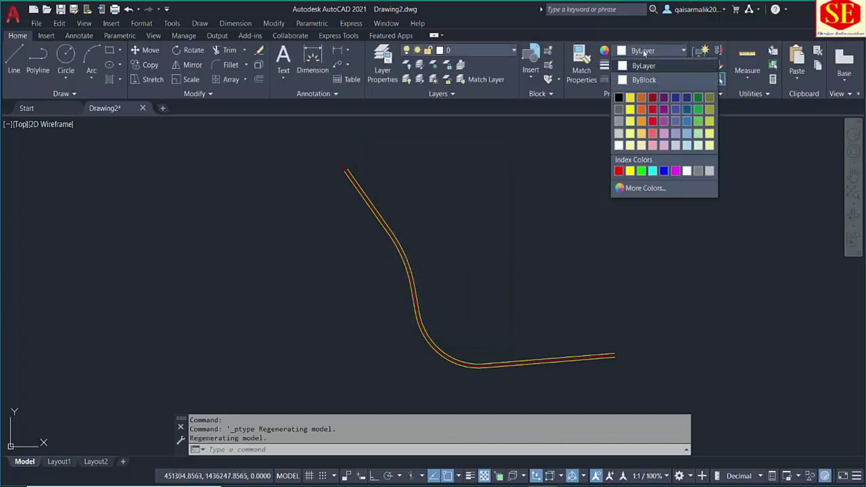
pyautogui.click(654, 172)
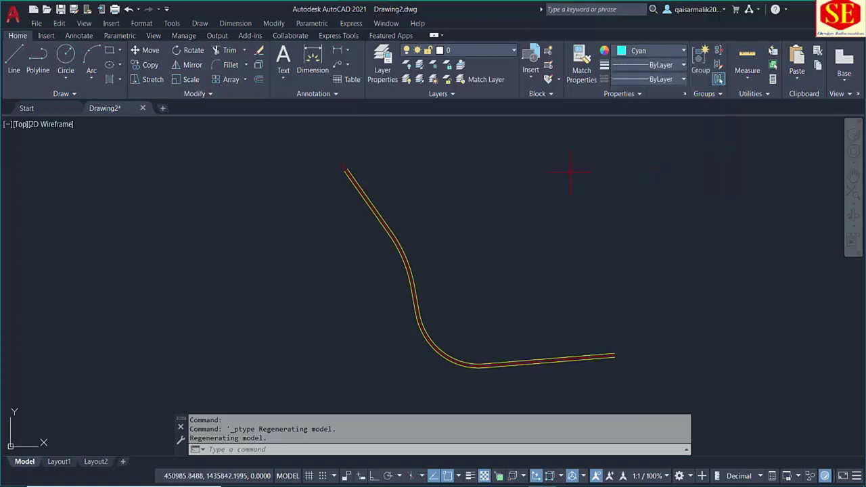
pyautogui.click(201, 24)
pyautogui.moveTo(230, 253)
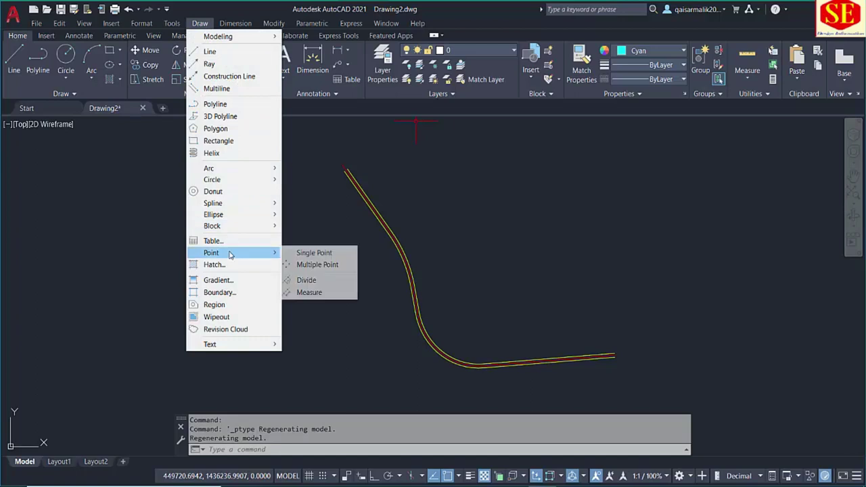
# Step: Paste the copied coordinates into the Multiple Point prompt to plot them all
pyautogui.click(309, 266)
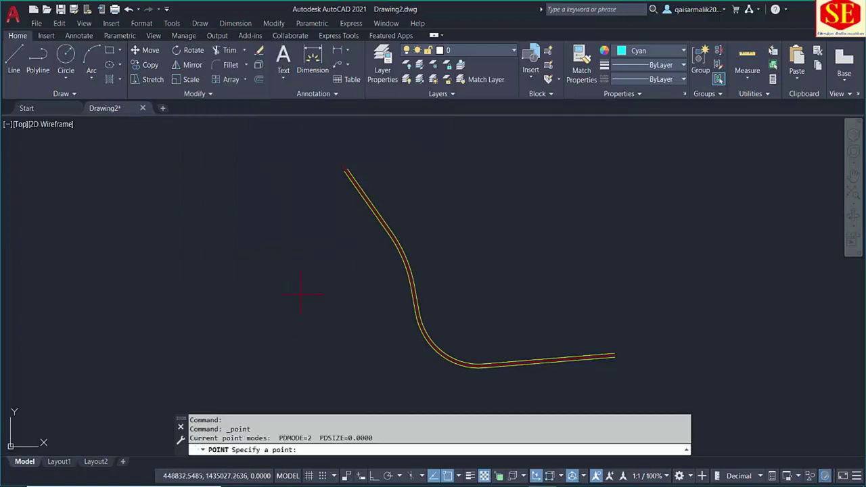
pyautogui.rightClick(316, 450)
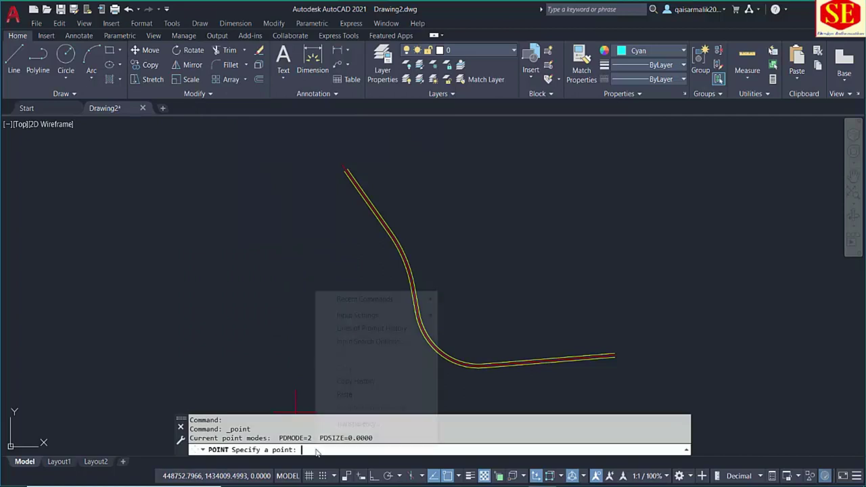
pyautogui.click(359, 395)
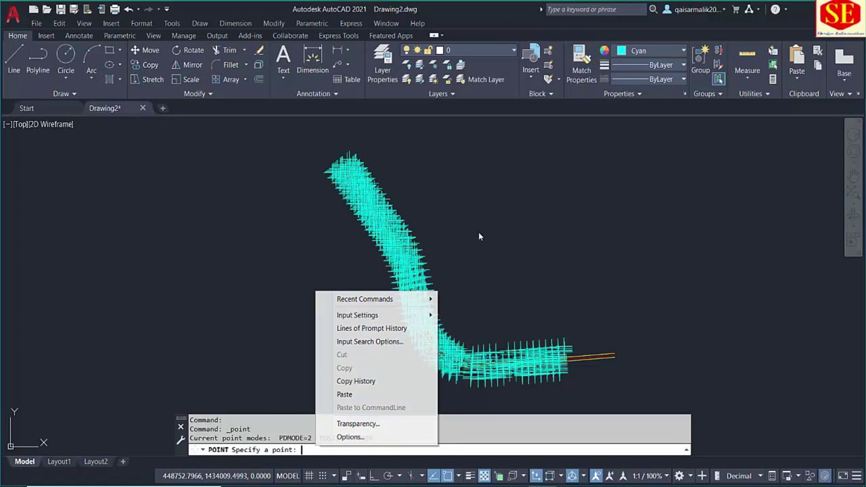
pyautogui.press('Escape')
# Step: Regenerate with RE, zoom and pan to check the cyan points, then return to Excel
pyautogui.scroll(2, 467, 237)
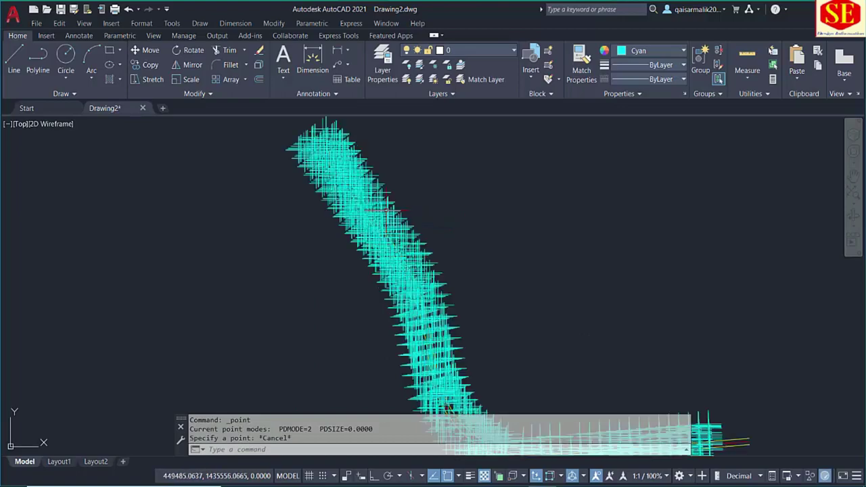
pyautogui.scroll(2, 466, 237)
pyautogui.press('Return')
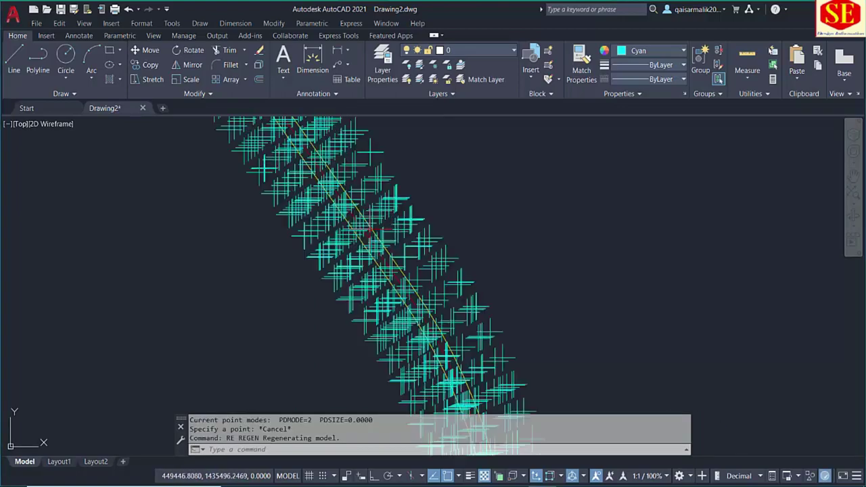
pyautogui.write('RE')
pyautogui.press('Return')
pyautogui.scroll(2, 380, 271)
pyautogui.scroll(2, 379, 271)
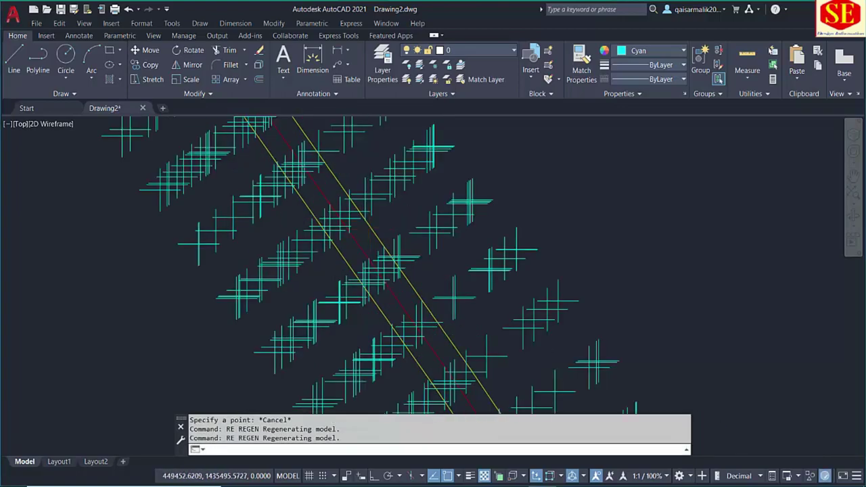
pyautogui.scroll(2, 379, 271)
pyautogui.write('RE')
pyautogui.press('Return')
pyautogui.scroll(-2, 422, 312)
pyautogui.scroll(-2, 422, 312)
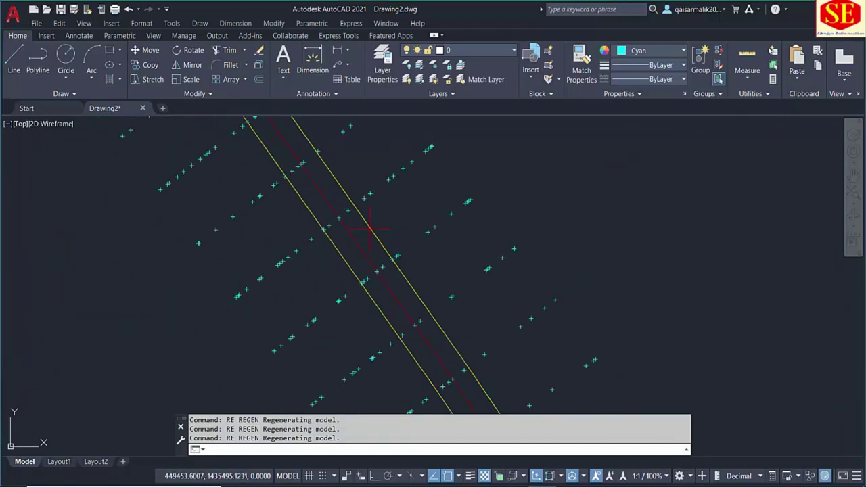
pyautogui.scroll(-2, 341, 203)
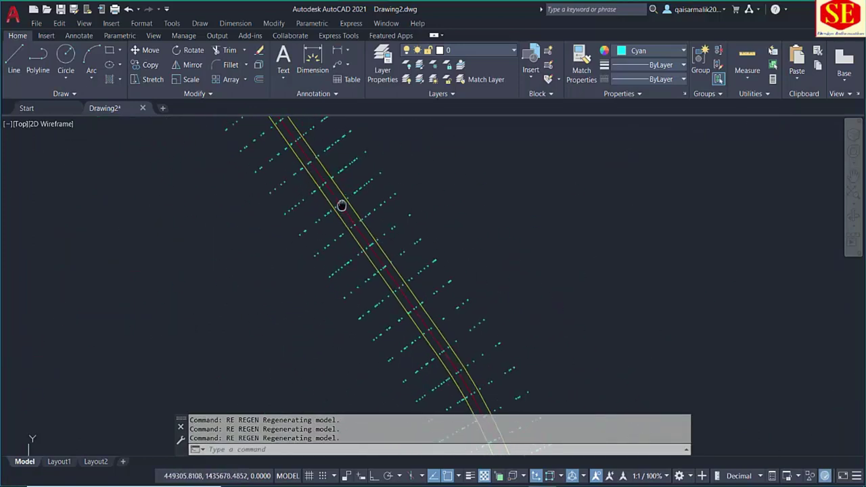
pyautogui.scroll(3, 371, 236)
pyautogui.scroll(-2, 371, 235)
pyautogui.scroll(-2, 352, 210)
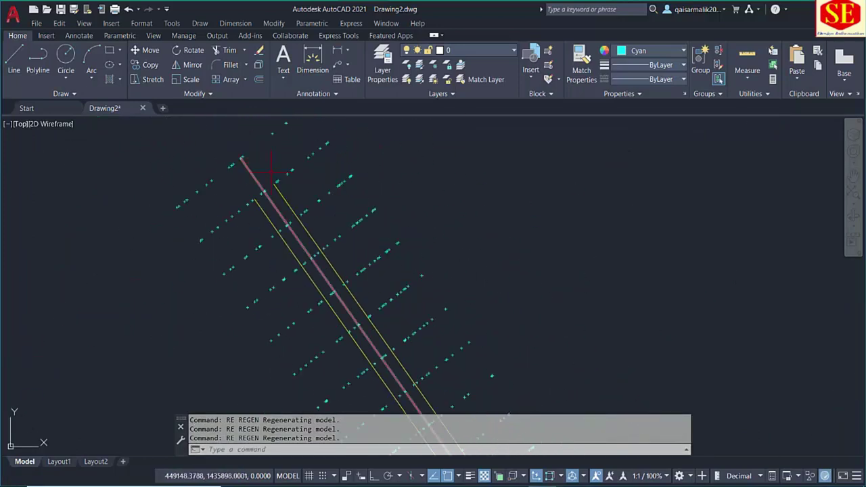
pyautogui.scroll(-2, 305, 153)
pyautogui.scroll(-1, 338, 145)
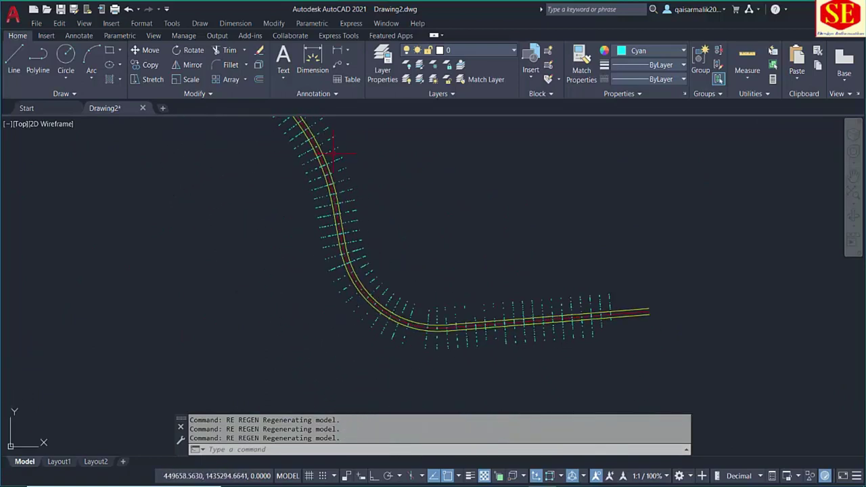
pyautogui.moveTo(354, 152); pyautogui.dragTo(435, 257)
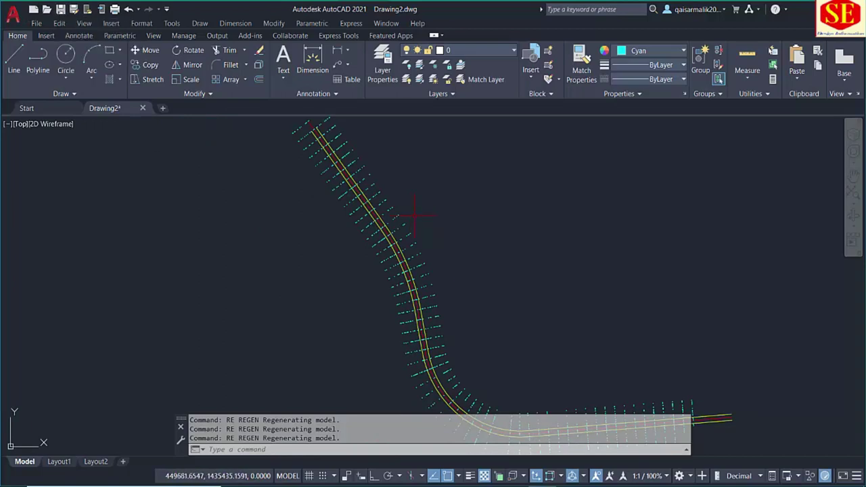
pyautogui.scroll(-1, 440, 300)
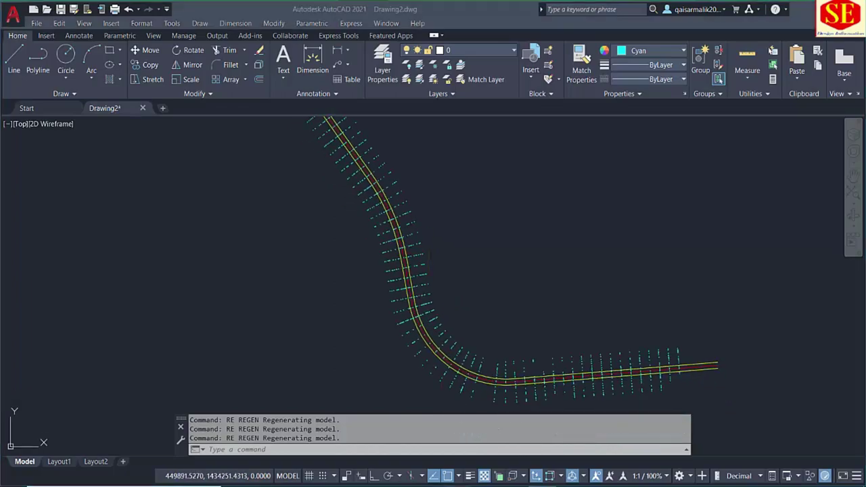
pyautogui.hotkey('alt', 'Tab')
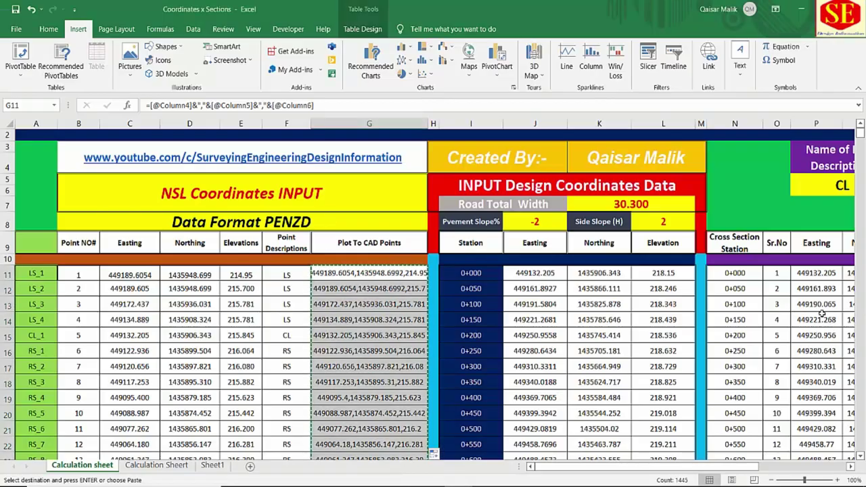
# Step: Copy the 58 PL coordinate strings in T11:T68 and switch back to AutoCAD
pyautogui.press('Escape')
pyautogui.moveTo(691, 469); pyautogui.dragTo(755, 469)
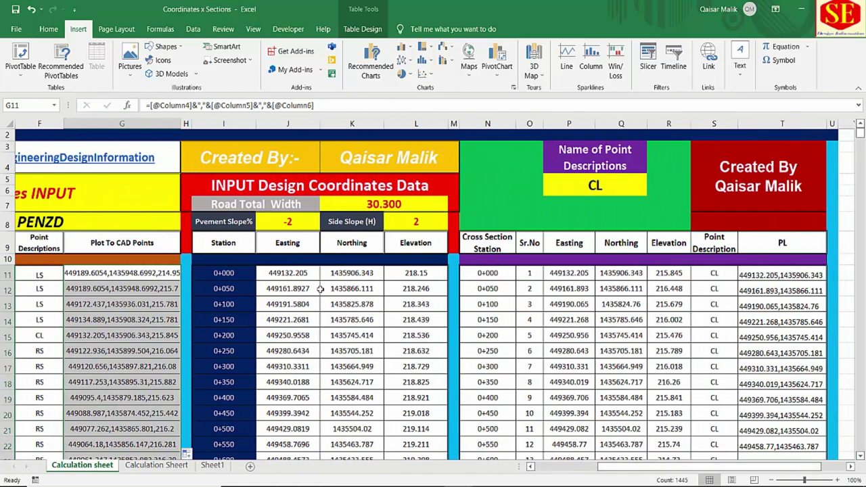
pyautogui.click(789, 271)
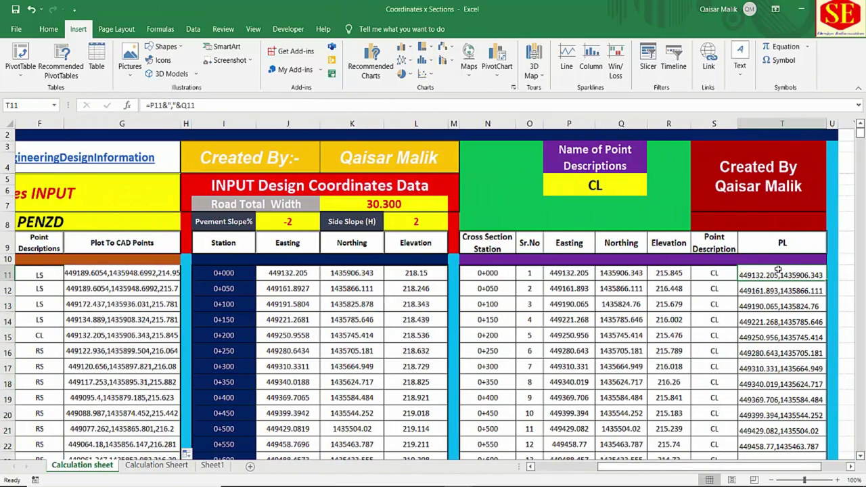
pyautogui.moveTo(779, 270); pyautogui.dragTo(780, 444)
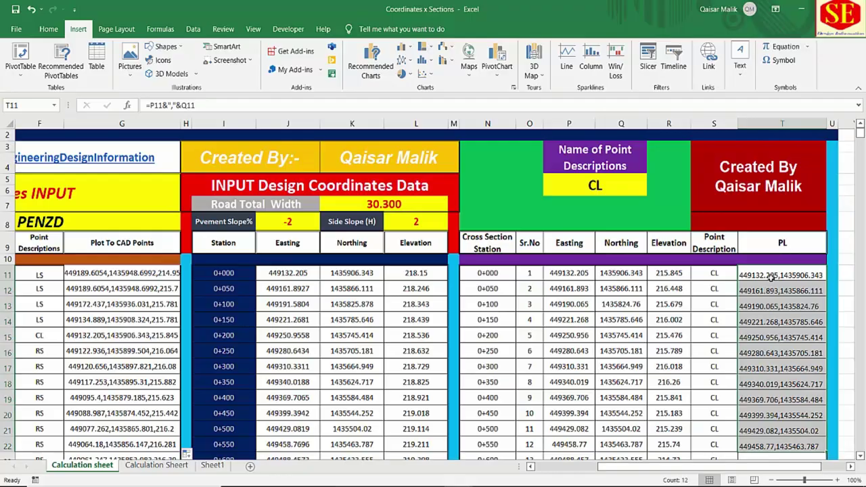
pyautogui.moveTo(771, 278)
pyautogui.mouseDown()
pyautogui.moveTo(730, 112)
pyautogui.moveTo(770, 86)
pyautogui.mouseUp()
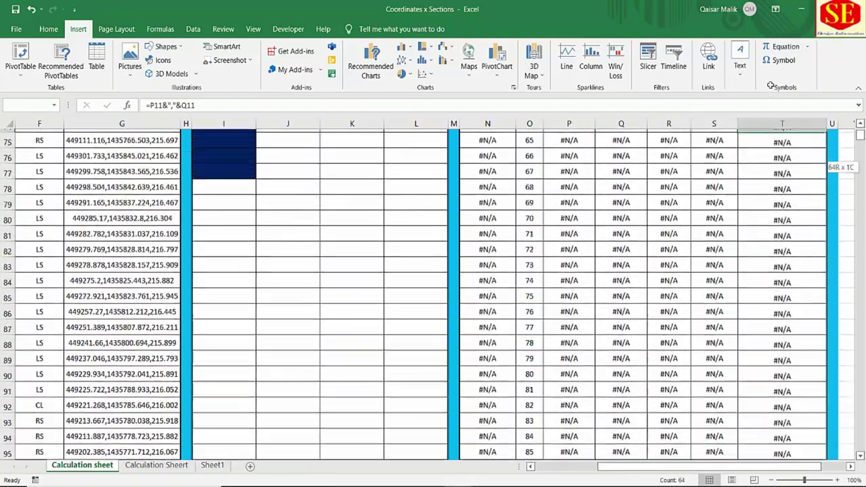
pyautogui.moveTo(771, 86); pyautogui.dragTo(786, 331)
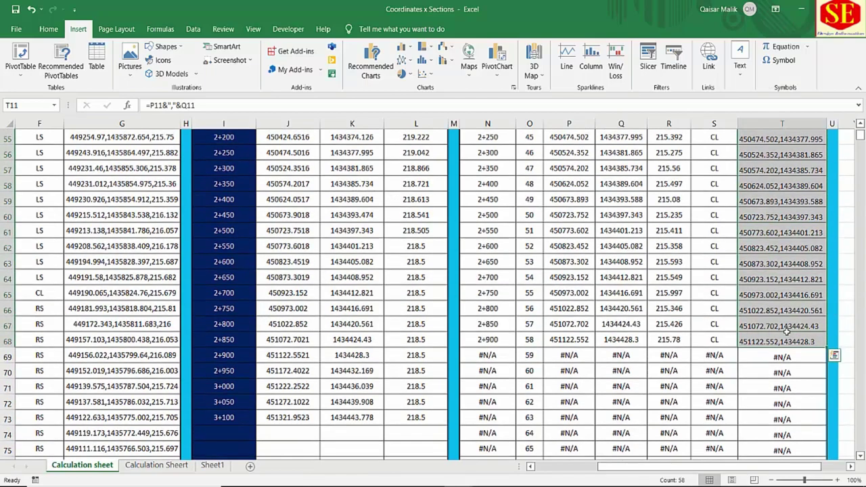
pyautogui.rightClick(786, 332)
pyautogui.click(726, 105)
pyautogui.scroll(15, 725, 271)
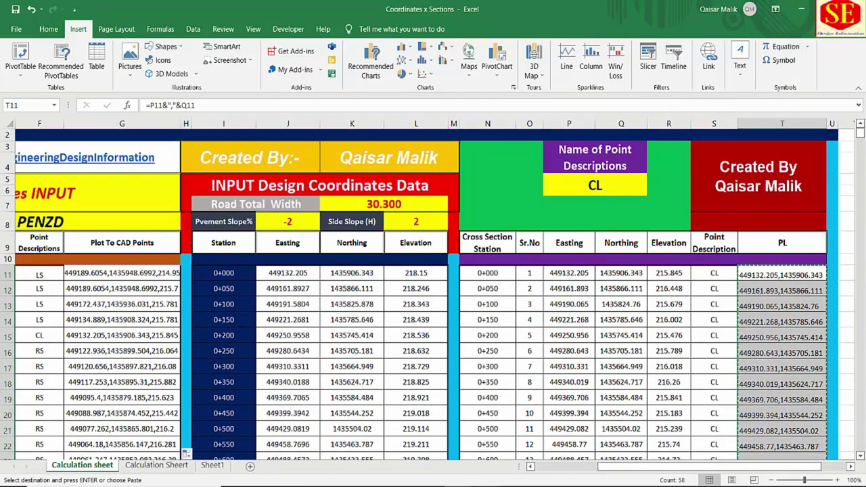
pyautogui.hotkey('alt', 'Tab')
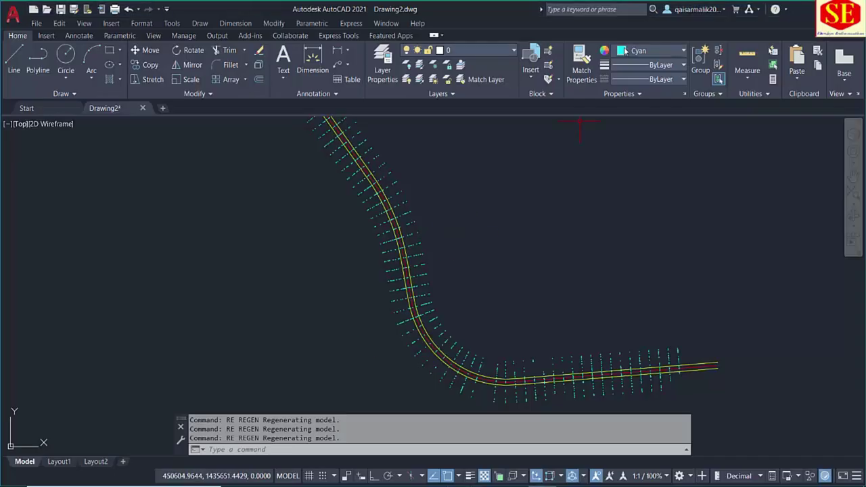
# Step: Draw a polyline in AutoCAD by pasting the copied PL centreline coordinates at the command prompt
pyautogui.scroll(4, 386, 182)
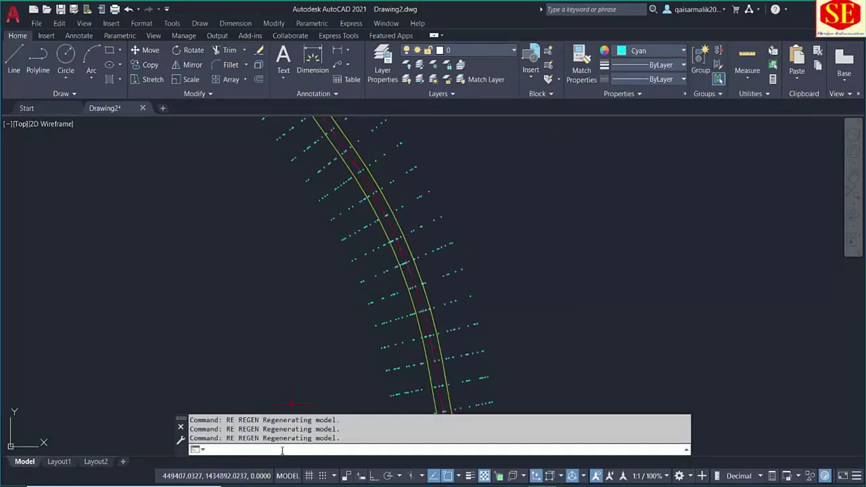
pyautogui.click(440, 450)
pyautogui.write('PL')
pyautogui.press('Return')
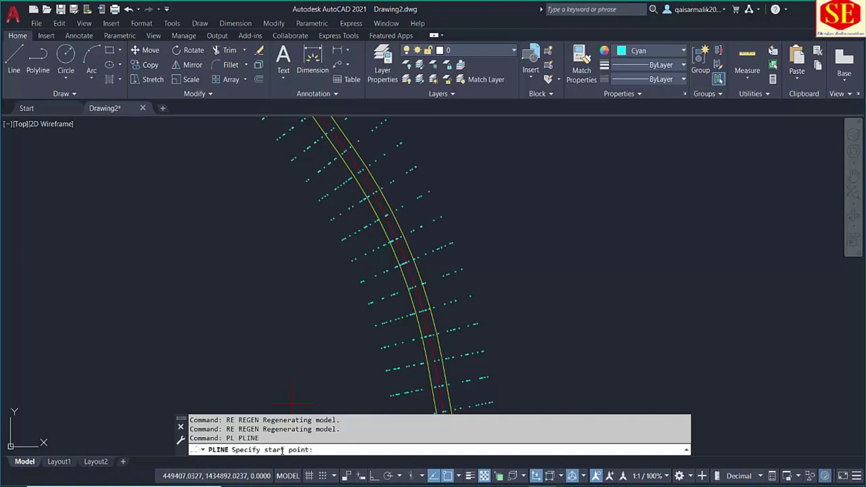
pyautogui.rightClick(329, 451)
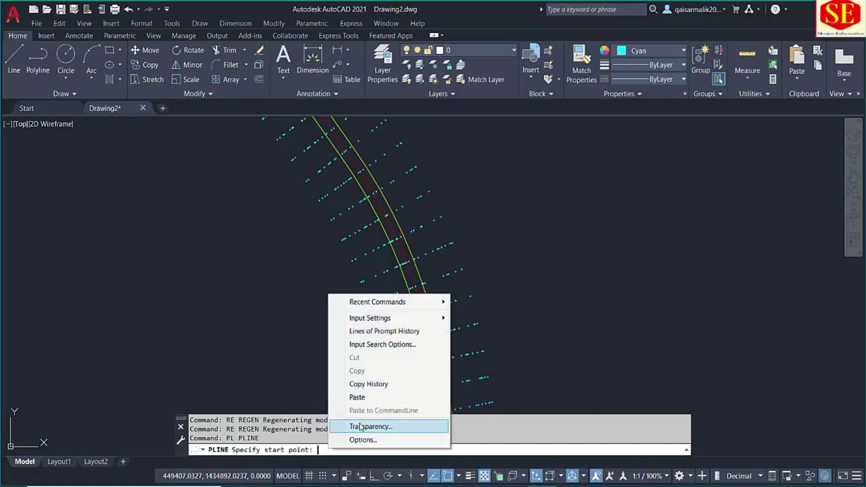
pyautogui.click(366, 400)
pyautogui.press('Escape')
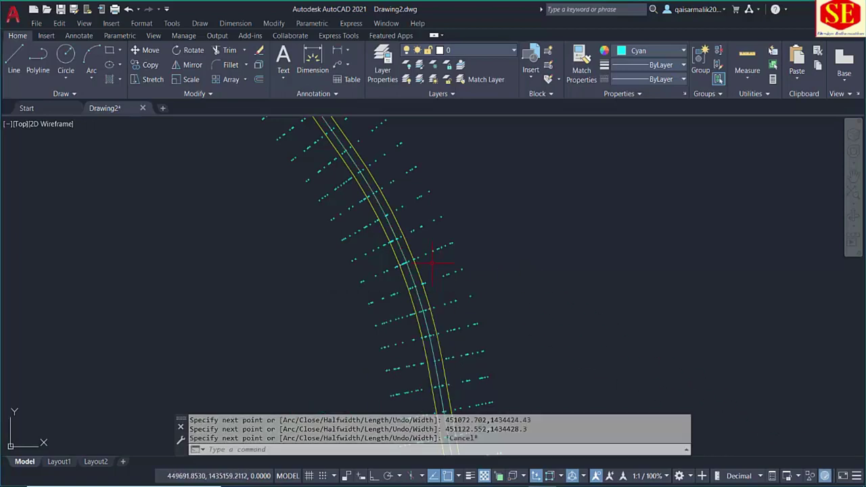
# Step: Regenerate the drawing, then select and zoom around to inspect the new cyan centreline polyline
pyautogui.scroll(4, 336, 240)
pyautogui.scroll(2, 266, 192)
pyautogui.scroll(2, 271, 188)
pyautogui.write('RE')
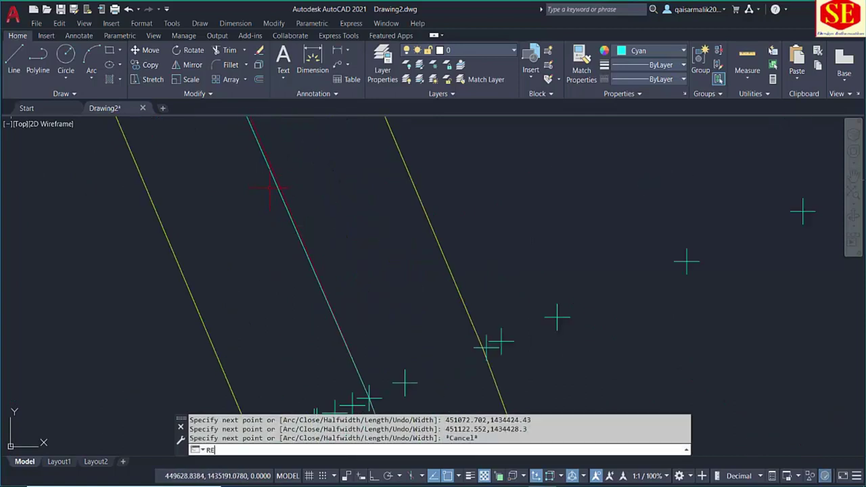
pyautogui.press('Return')
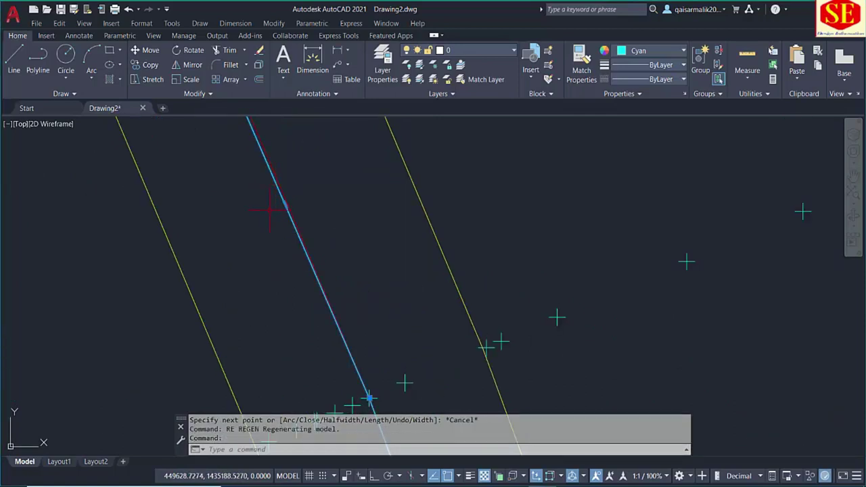
pyautogui.click(281, 189)
pyautogui.scroll(2, 298, 256)
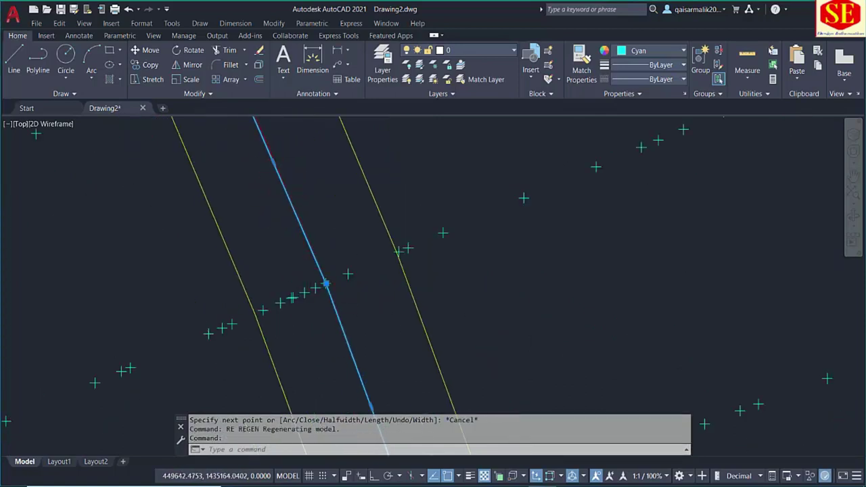
pyautogui.scroll(3, 308, 264)
pyautogui.scroll(-4, 312, 266)
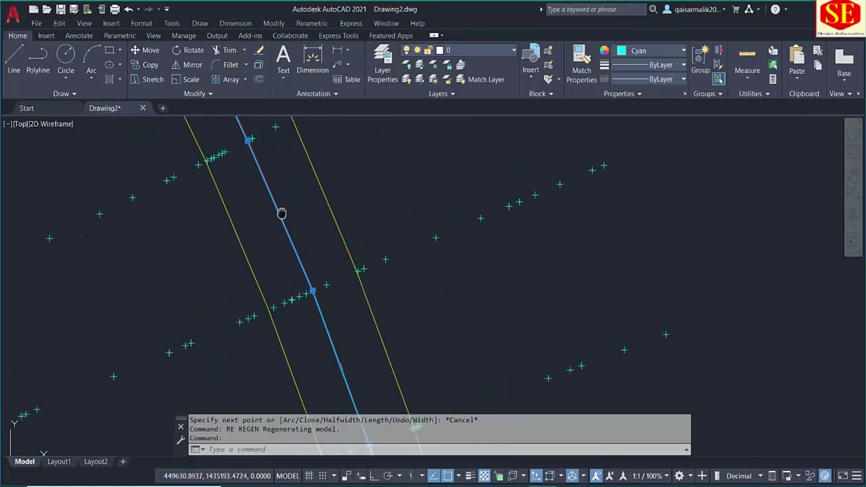
pyautogui.scroll(2, 280, 212)
pyautogui.scroll(3, 232, 237)
pyautogui.scroll(4, 232, 237)
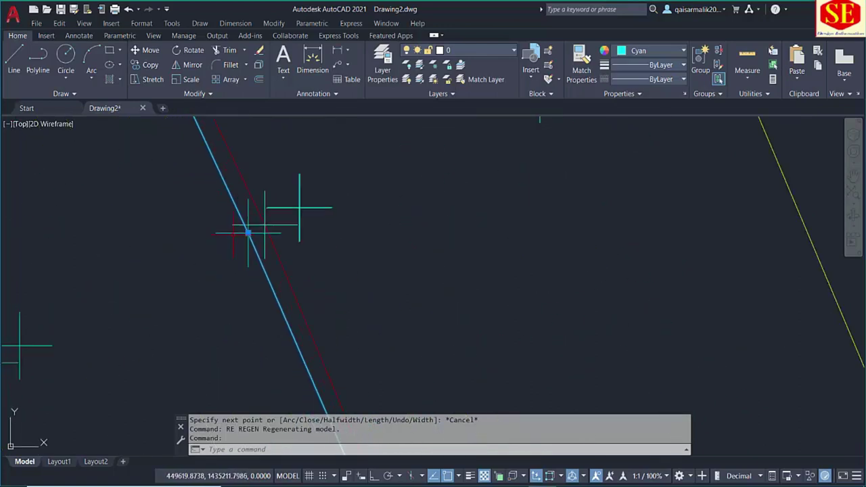
pyautogui.scroll(-3, 248, 234)
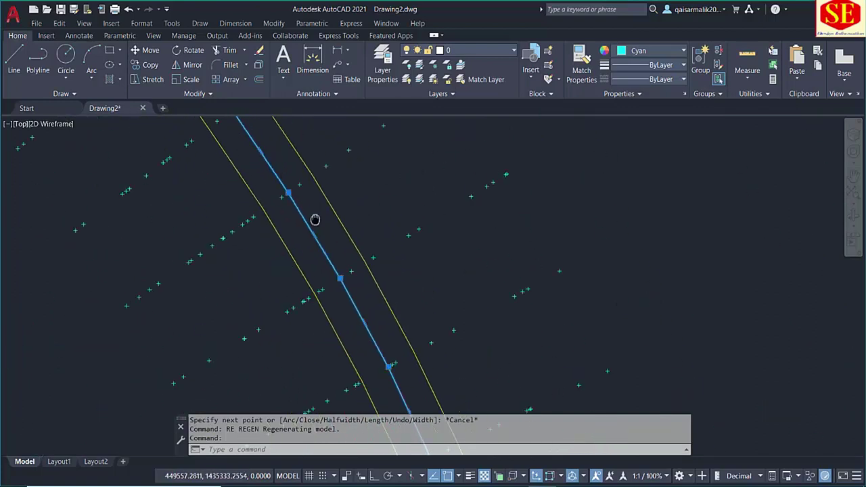
pyautogui.scroll(-2, 313, 217)
pyautogui.scroll(2, 310, 196)
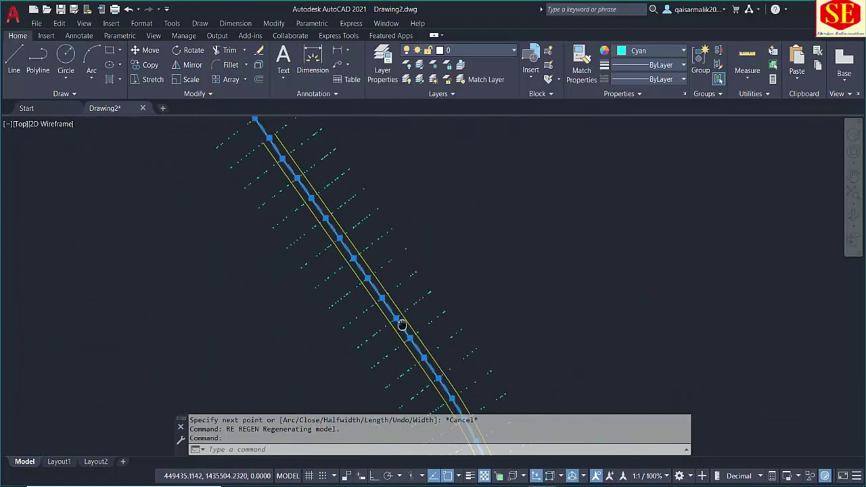
pyautogui.scroll(1, 303, 183)
pyautogui.scroll(1, 296, 168)
pyautogui.press('Escape')
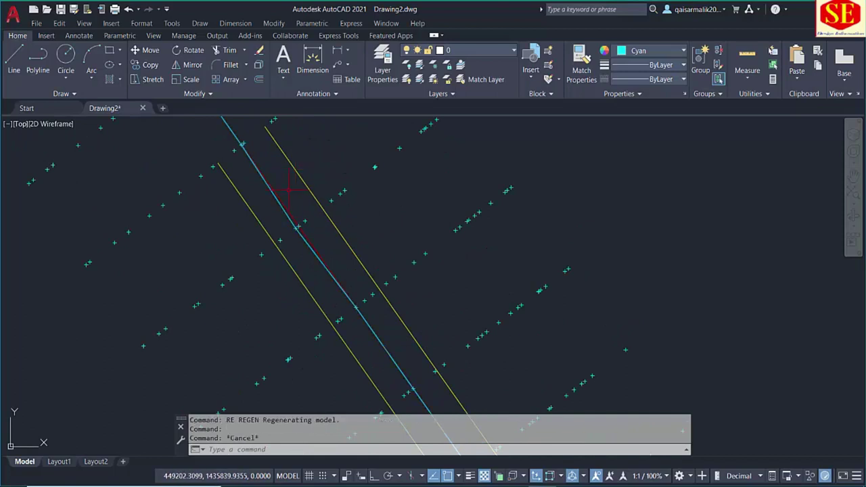
pyautogui.scroll(-2, 286, 188)
pyautogui.scroll(-5, 273, 122)
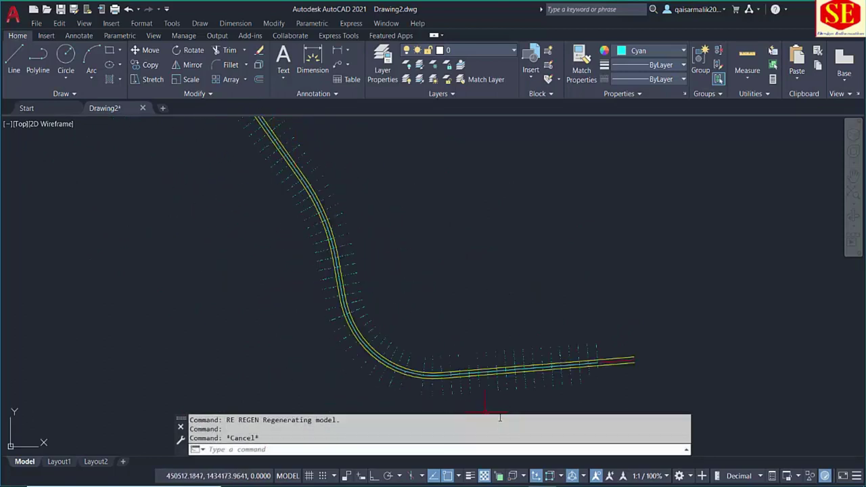
pyautogui.scroll(4, 613, 358)
pyautogui.scroll(2, 537, 244)
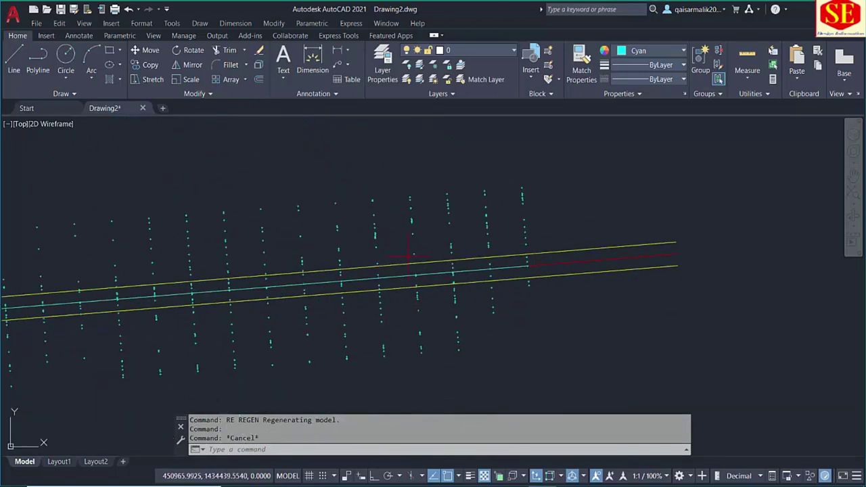
pyautogui.scroll(-3, 408, 256)
pyautogui.scroll(-2, 271, 251)
pyautogui.scroll(-1, 329, 300)
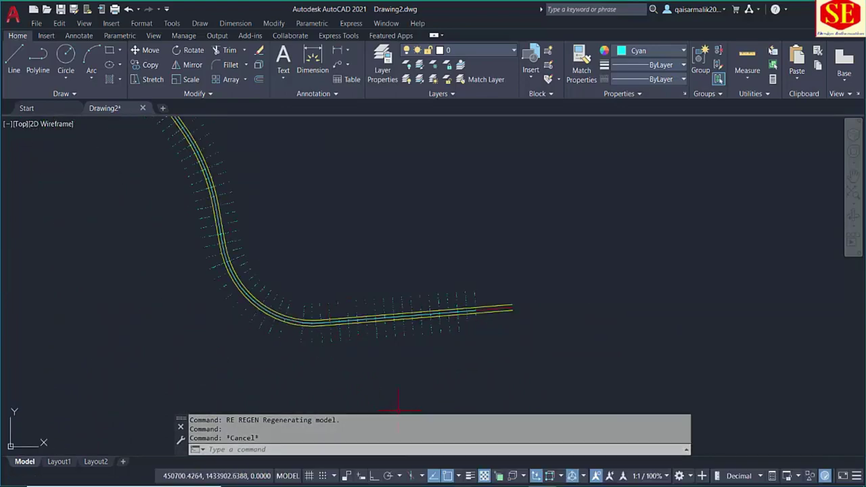
# Step: Return to the Coordinates x Sections workbook and cancel the pending copy of the PL column
pyautogui.moveTo(461, 482)
pyautogui.click(403, 440)
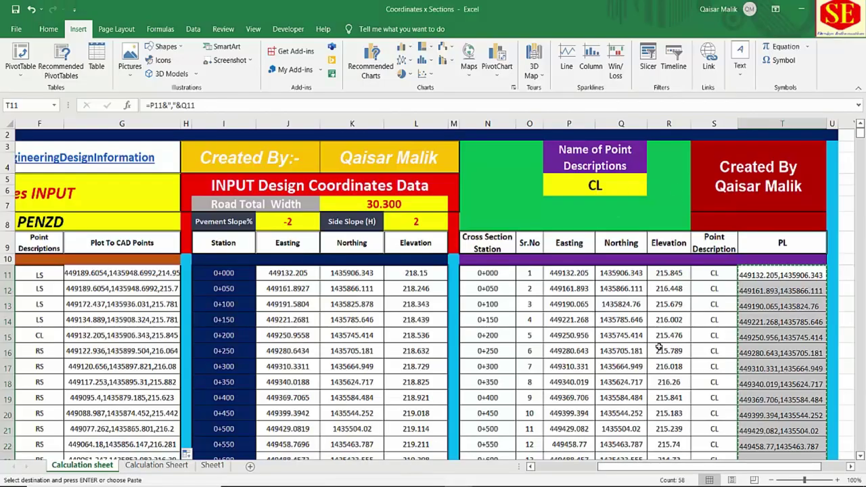
pyautogui.press('Escape')
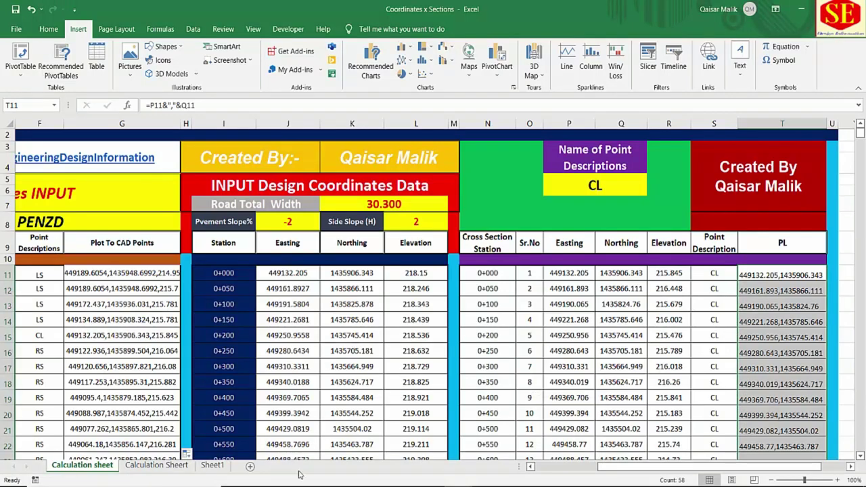
# Step: Review design Easting column J, elevation L11 and Road Total Width, then bring up Road Typical Section.pdf
pyautogui.moveTo(580, 469); pyautogui.dragTo(534, 469)
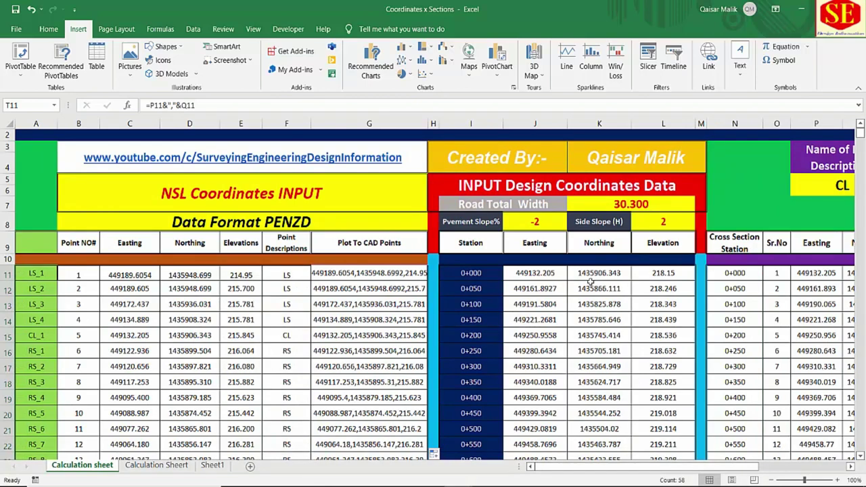
pyautogui.click(528, 272)
pyautogui.click(642, 274)
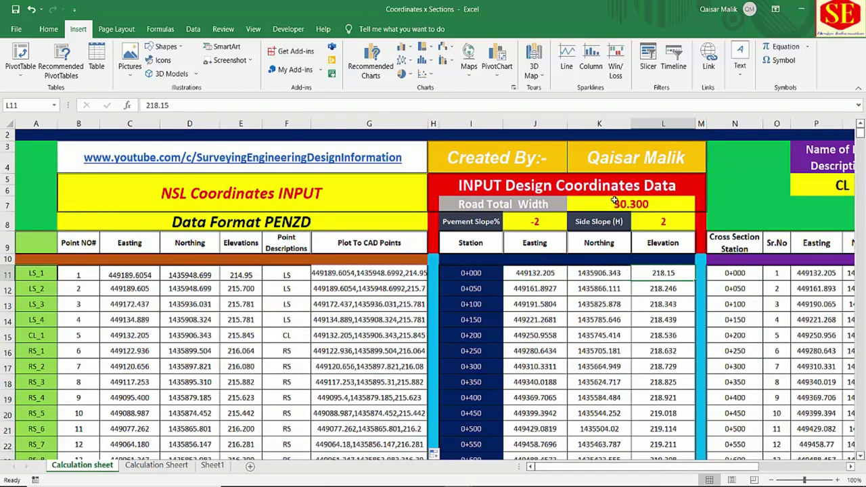
pyautogui.click(497, 208)
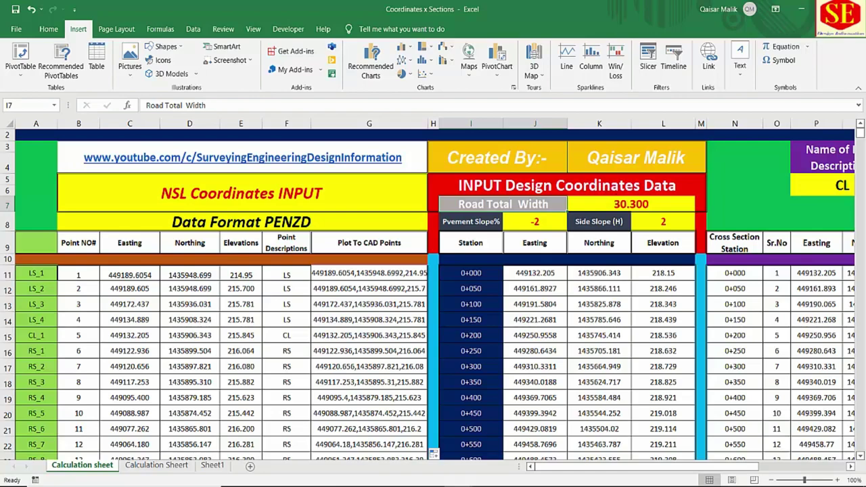
pyautogui.hotkey('alt', 'Tab')
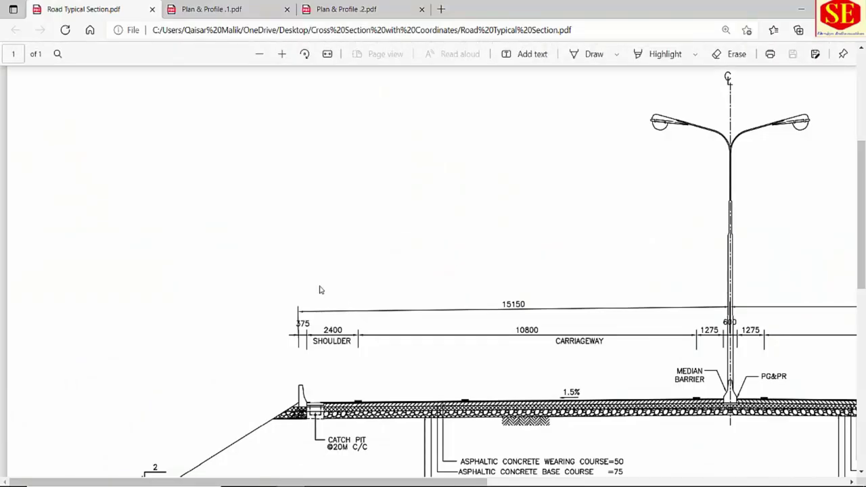
# Step: Zoom out to show the full Section A3-A3 with 15150 half-widths, then return to Excel
pyautogui.keyDown('ctrl'); pyautogui.scroll(-3, 321, 290); pyautogui.keyUp('ctrl')
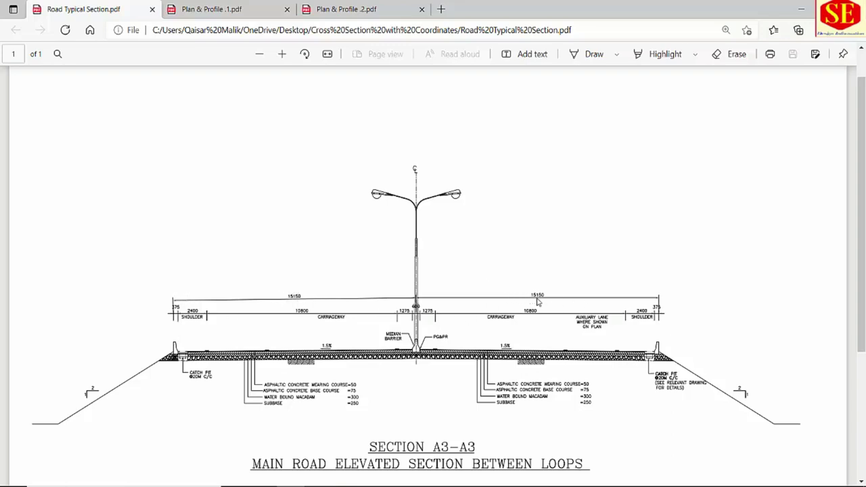
pyautogui.moveTo(463, 485)
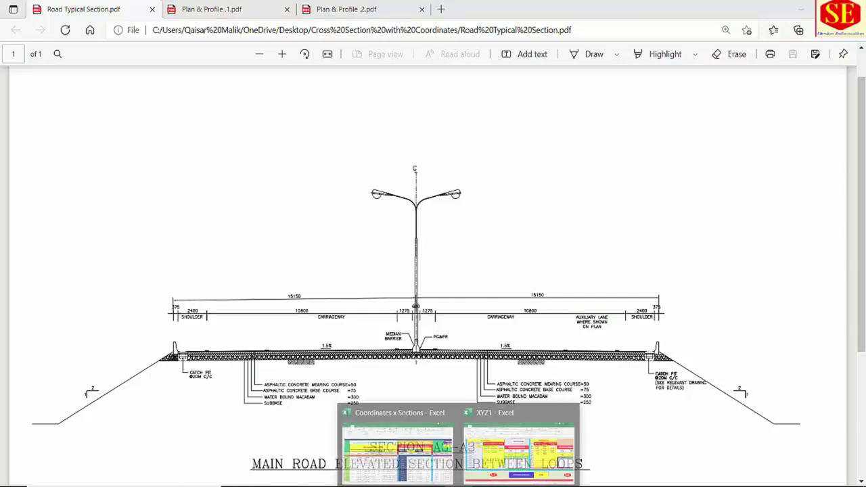
pyautogui.click(425, 444)
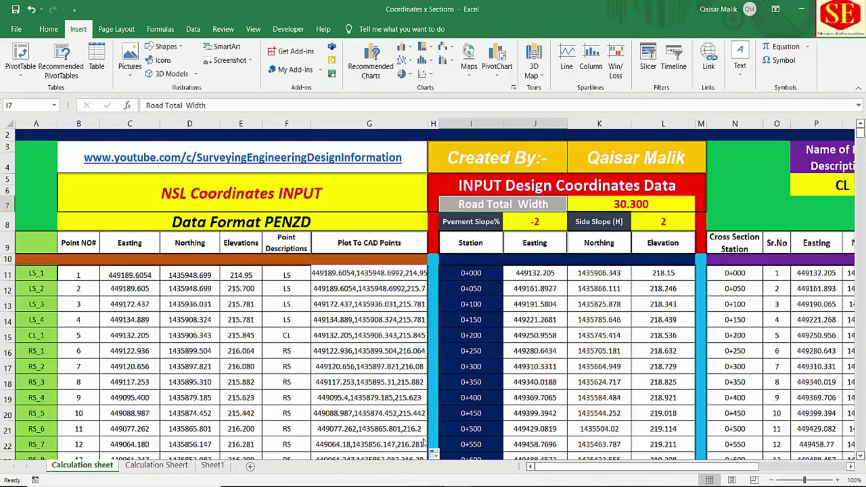
# Step: Enter 30.30 as the Road Total Width in K7
pyautogui.click(645, 210)
pyautogui.write('30.3')
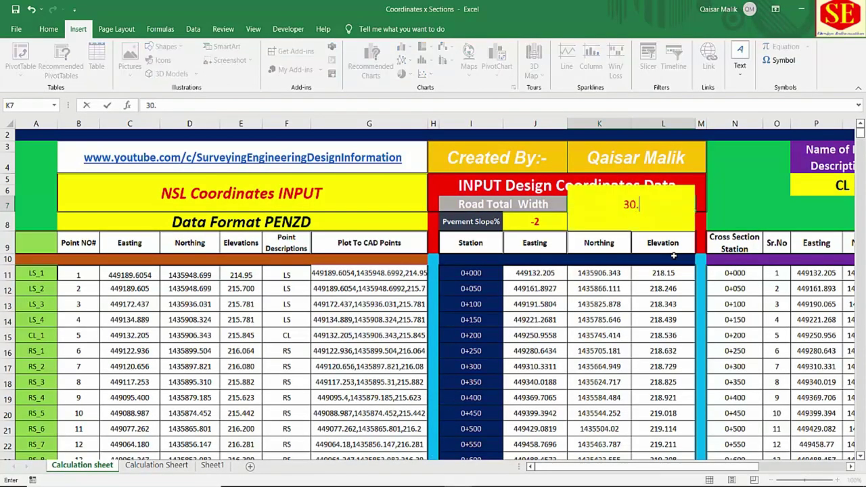
pyautogui.write('0')
pyautogui.press('Return')
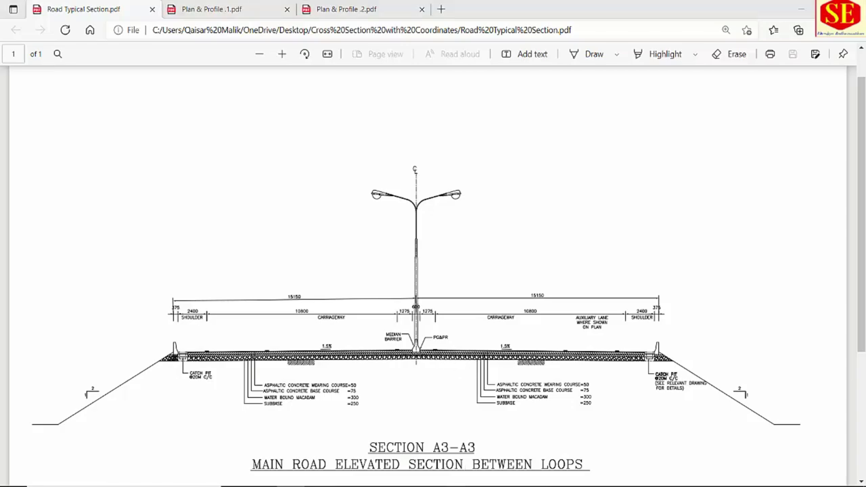
# Step: Change the Pavement Slope in J8 from -2 to -1.5, checking it against the typical section PDF
pyautogui.moveTo(463, 482)
pyautogui.click(414, 463)
pyautogui.click(535, 225)
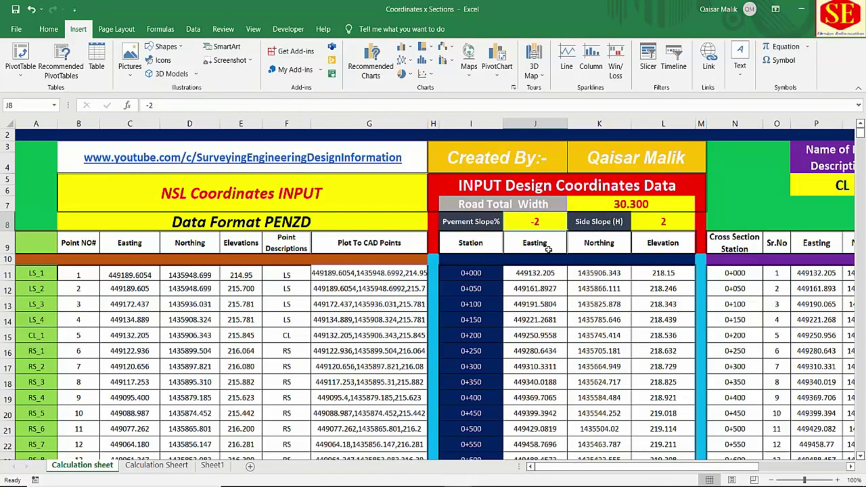
pyautogui.write('-1')
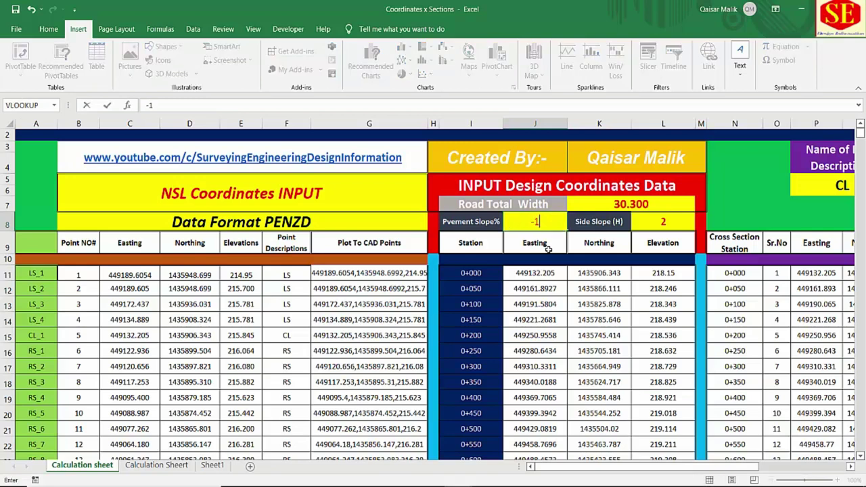
pyautogui.write('.5')
pyautogui.click(650, 222)
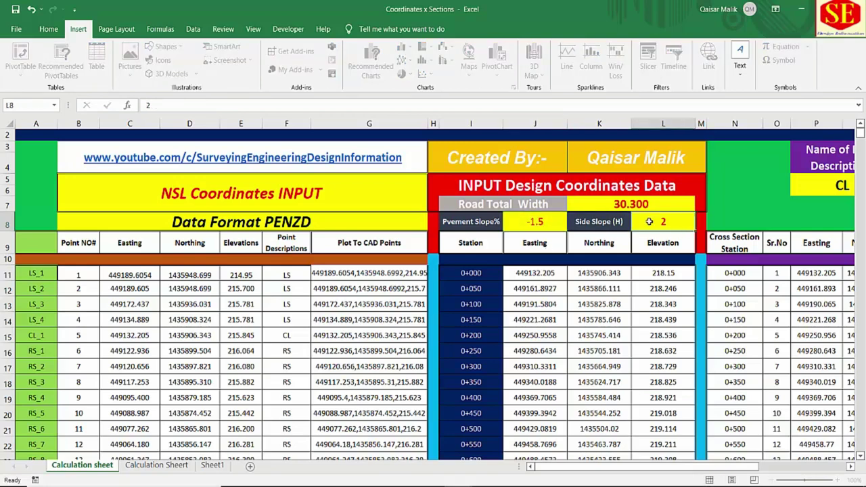
pyautogui.write('-')
pyautogui.press('Escape')
pyautogui.click(535, 221)
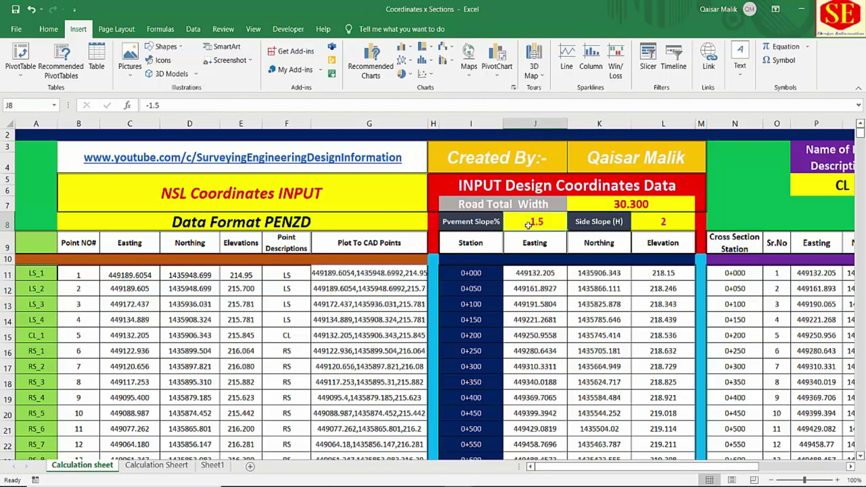
pyautogui.click(577, 222)
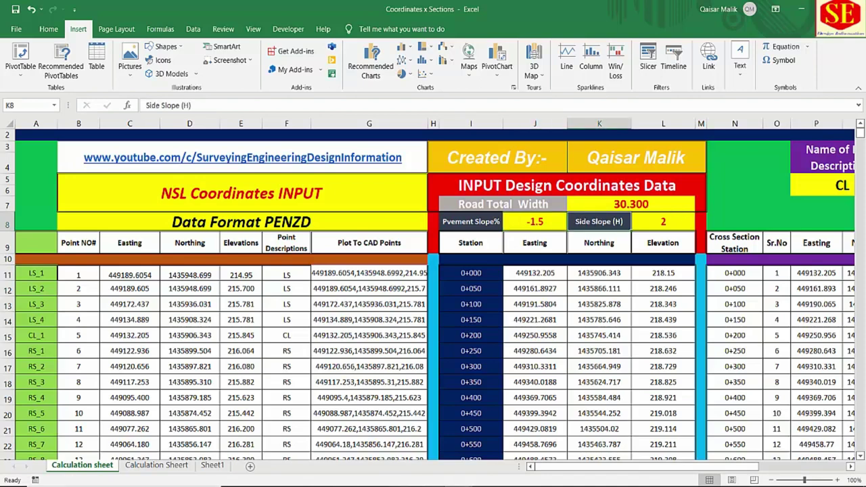
pyautogui.click(308, 467)
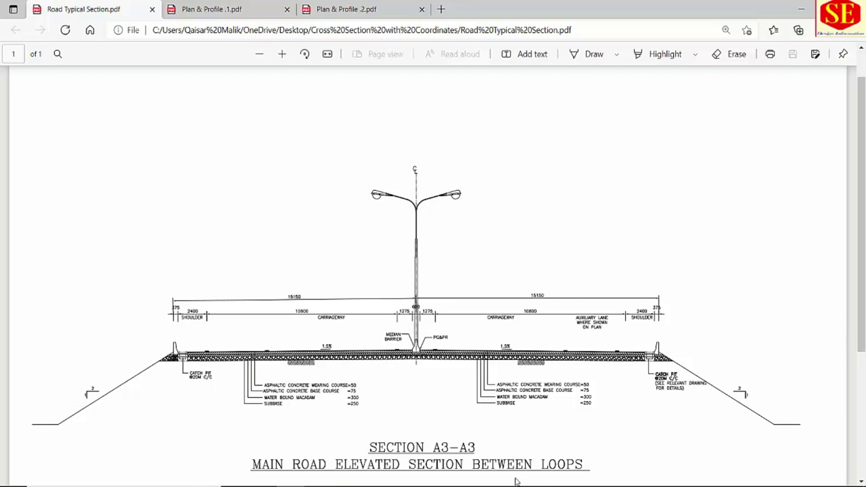
pyautogui.moveTo(419, 486)
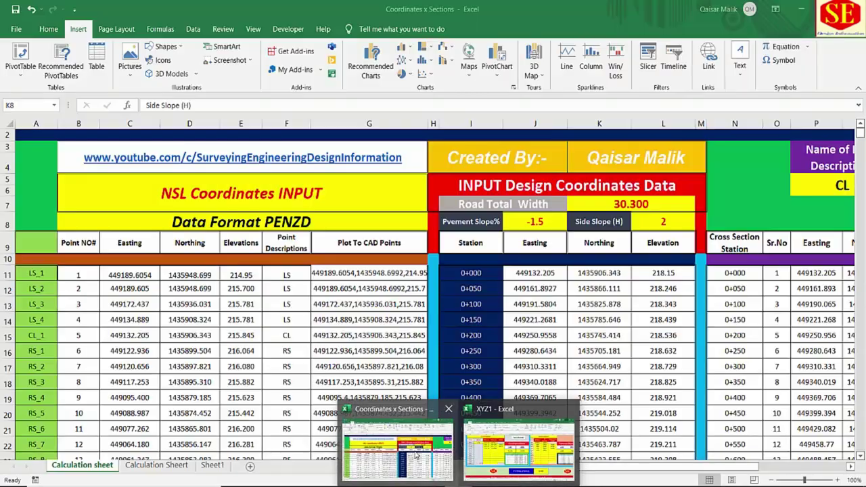
pyautogui.click(416, 457)
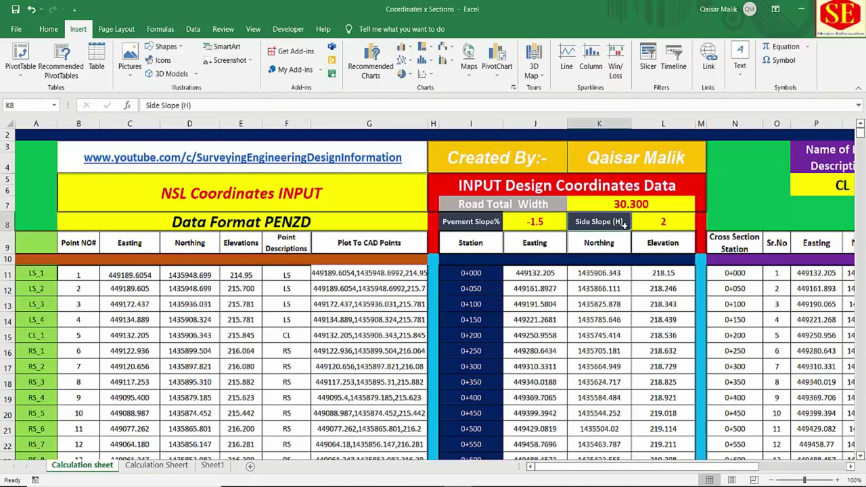
pyautogui.click(660, 225)
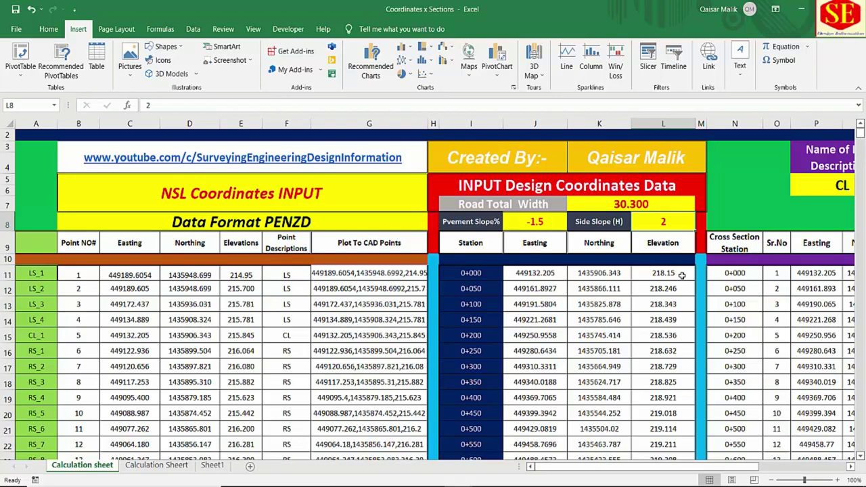
pyautogui.write('3')
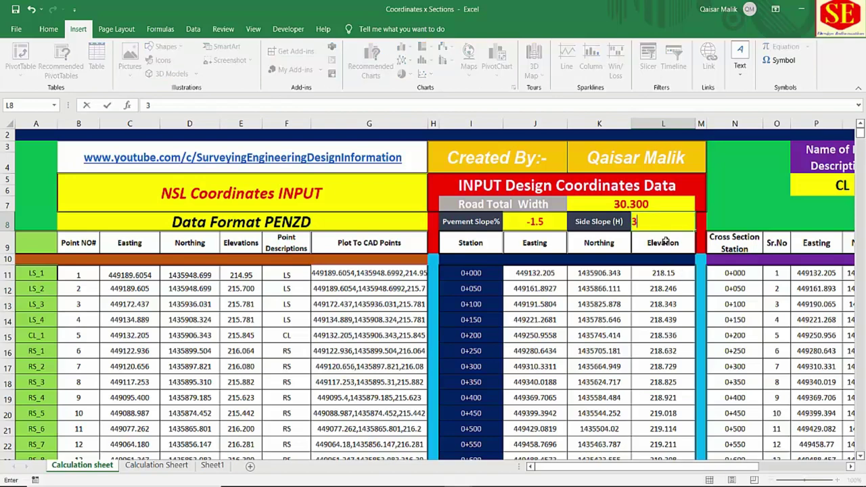
pyautogui.press('Return')
pyautogui.click(671, 222)
pyautogui.write('1.5')
pyautogui.press('Return')
pyautogui.click(680, 220)
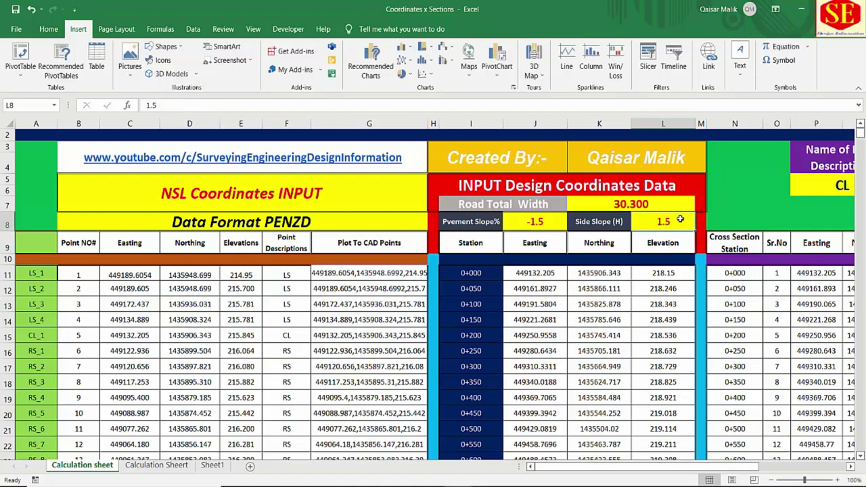
pyautogui.write('2')
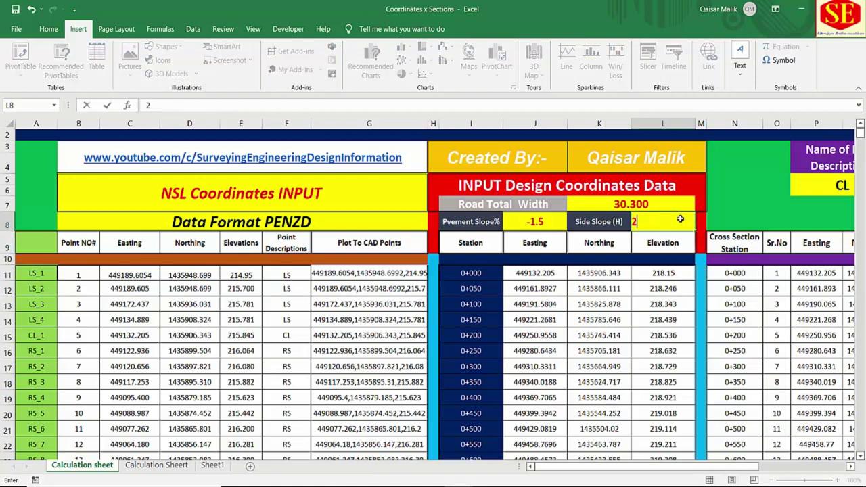
pyautogui.press('Return')
pyautogui.click(610, 206)
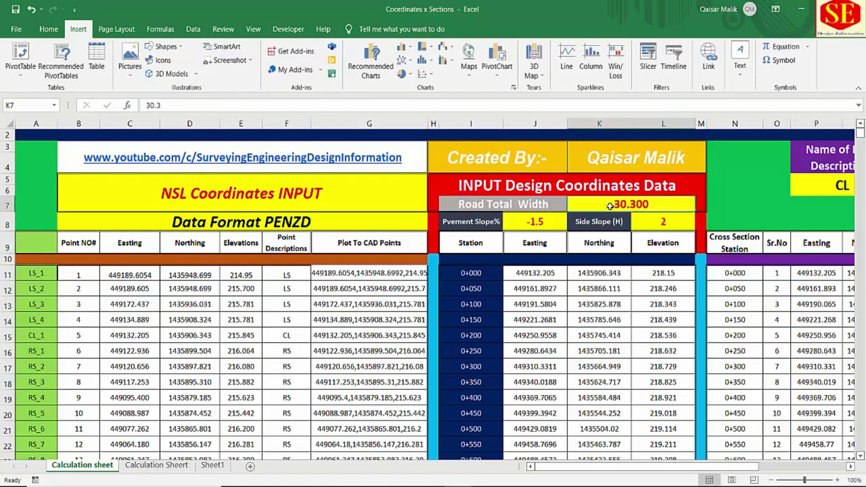
pyautogui.click(561, 226)
pyautogui.click(637, 218)
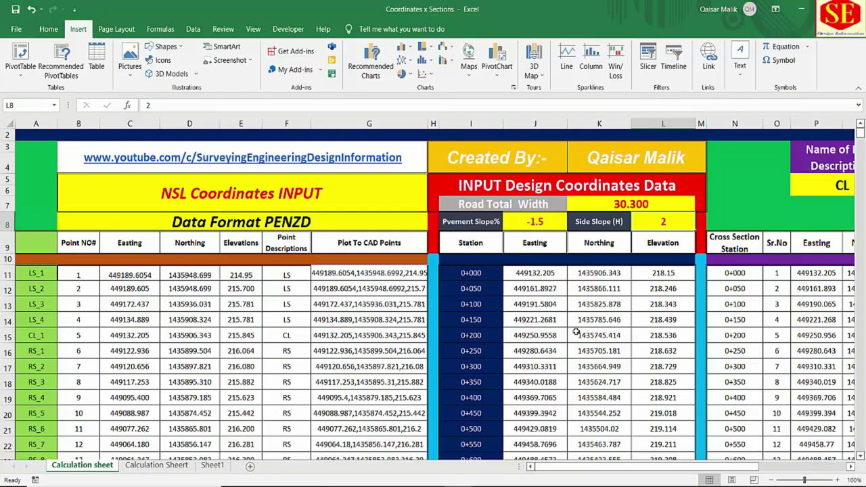
pyautogui.scroll(-1, 677, 342)
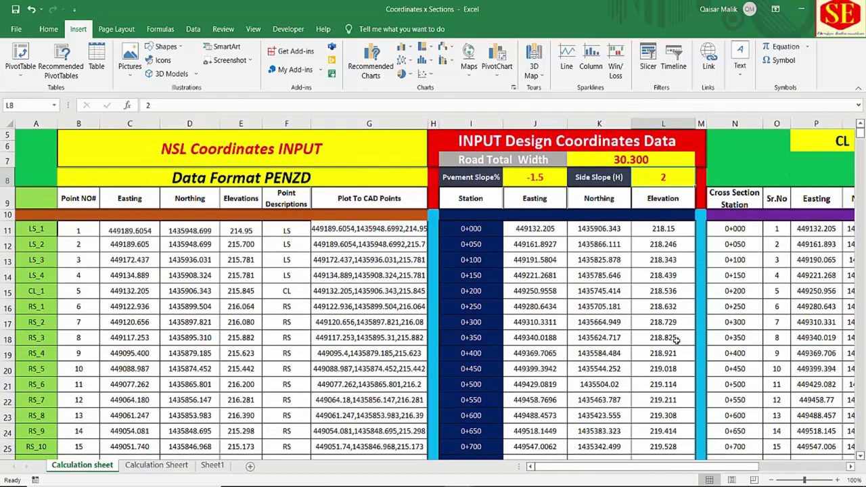
# Step: Drag-select the Plot To CAD Points values in column G from G11 down to row 1254
pyautogui.scroll(2, 676, 338)
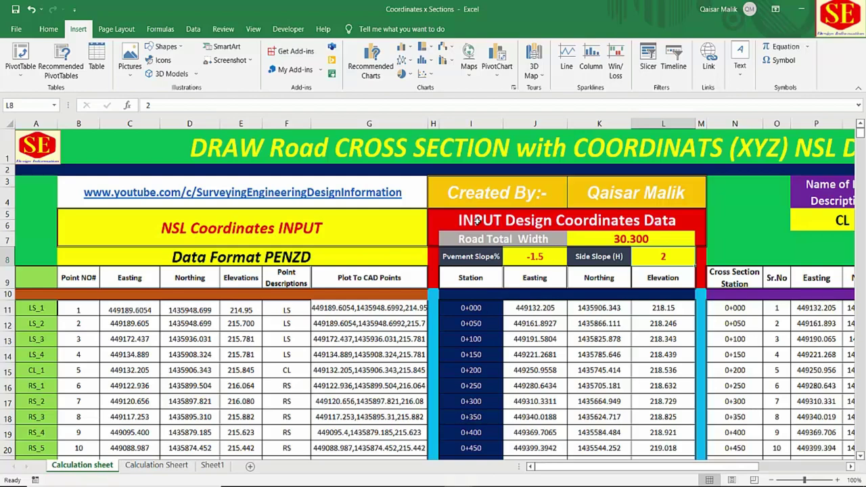
pyautogui.scroll(-1, 412, 321)
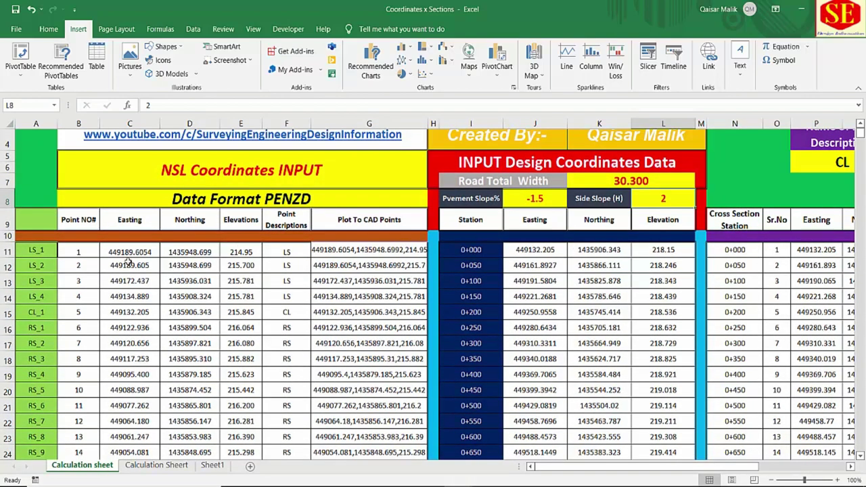
pyautogui.moveTo(366, 254)
pyautogui.mouseDown()
pyautogui.moveTo(433, 449)
pyautogui.moveTo(373, 478)
pyautogui.mouseUp()
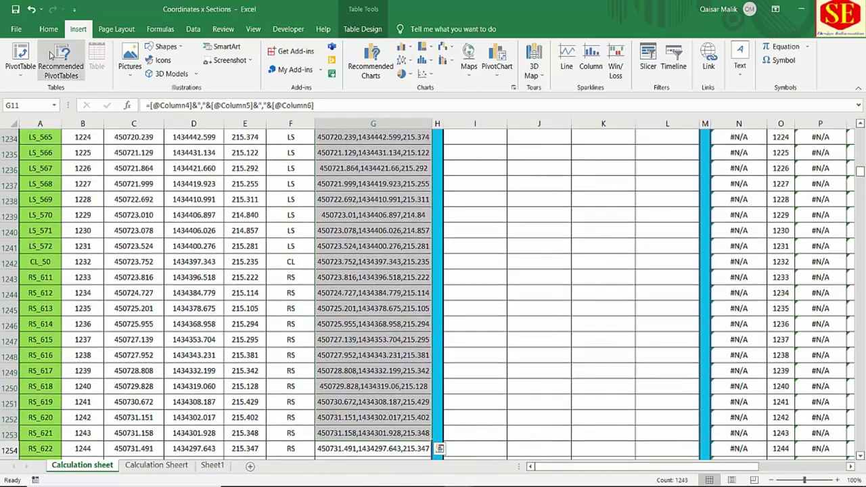
# Step: Give the selected Plot To CAD Points column a light yellow fill
pyautogui.click(48, 29)
pyautogui.click(191, 69)
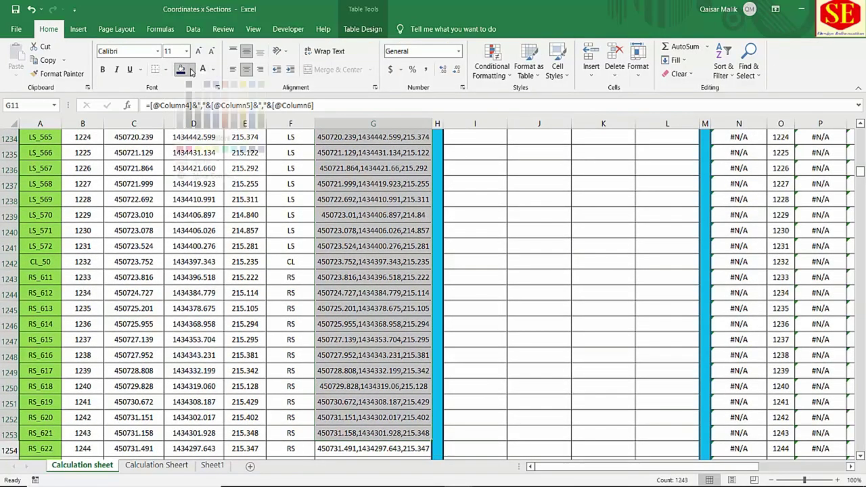
pyautogui.click(242, 116)
# Step: Return to the top of the sheet, check the CL description, and open the Calculation Sheert sheet
pyautogui.hotkey('ctrl', 'BackSpace')
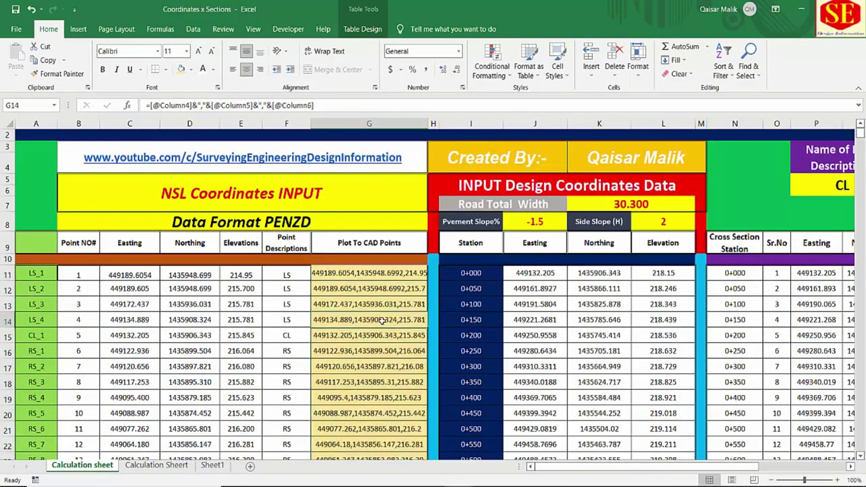
pyautogui.click(369, 319)
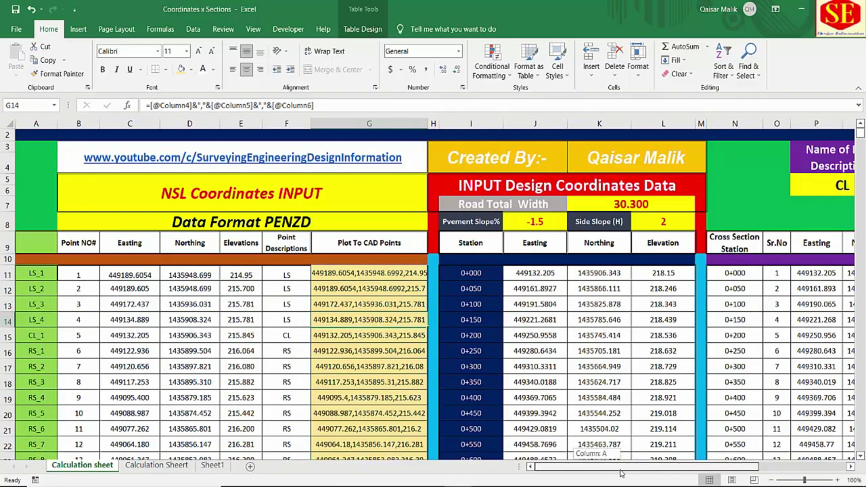
pyautogui.moveTo(568, 467); pyautogui.dragTo(647, 467)
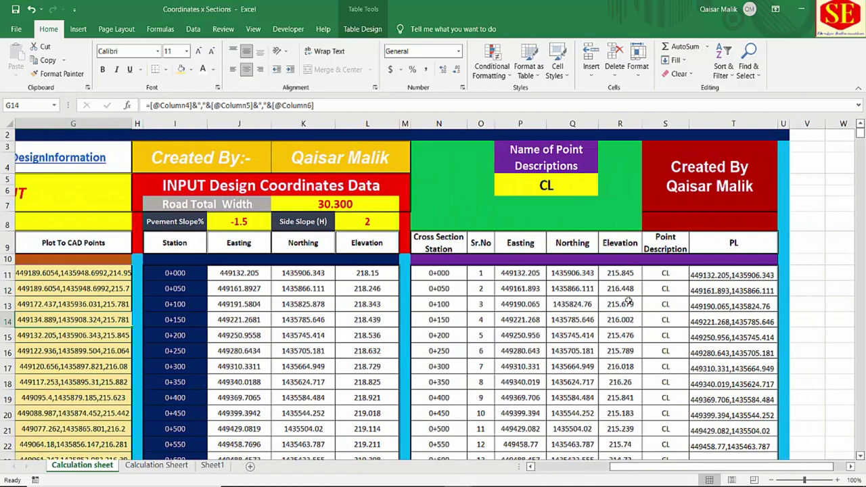
pyautogui.click(562, 179)
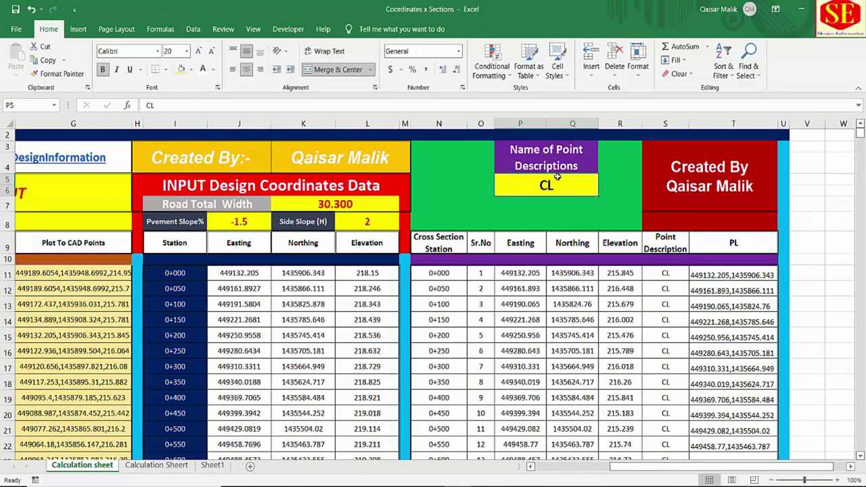
pyautogui.scroll(1, 557, 177)
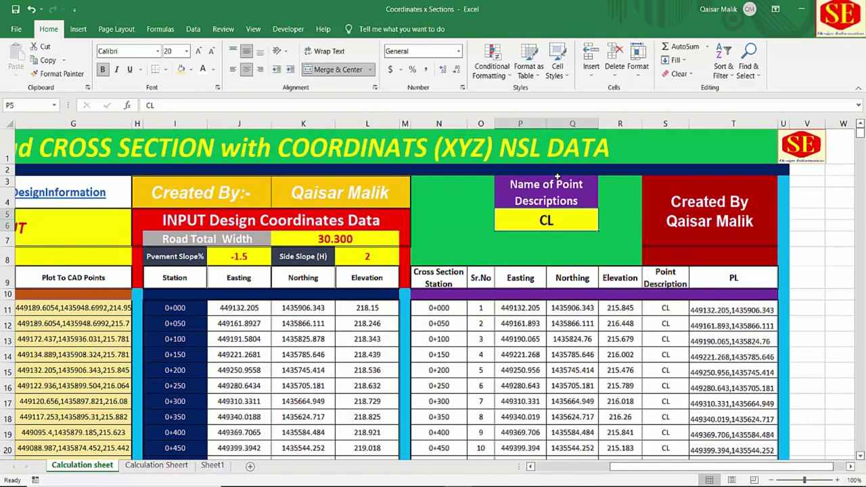
pyautogui.moveTo(637, 479); pyautogui.dragTo(614, 478)
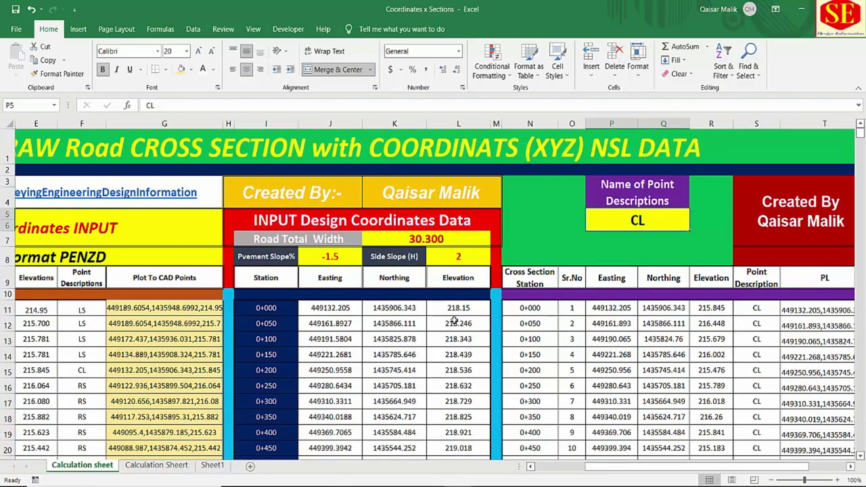
pyautogui.click(155, 467)
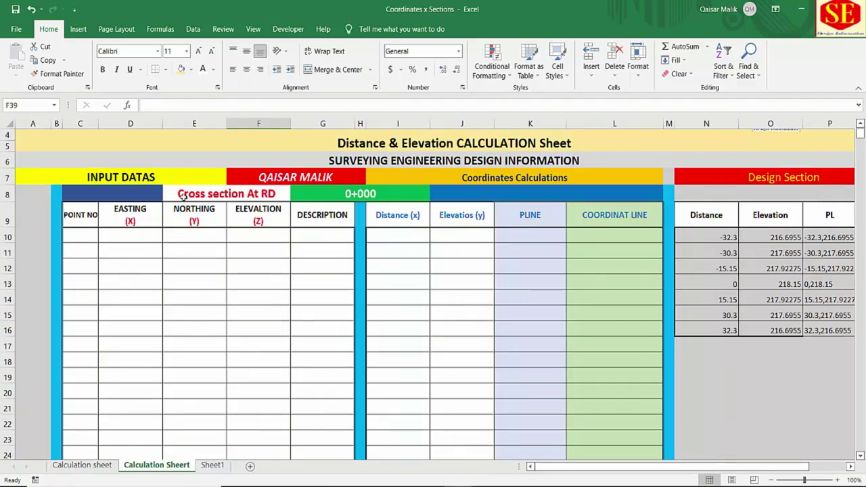
# Step: Review the 0+000 station cell and the POINT NO through DESCRIPTION column headers
pyautogui.click(356, 195)
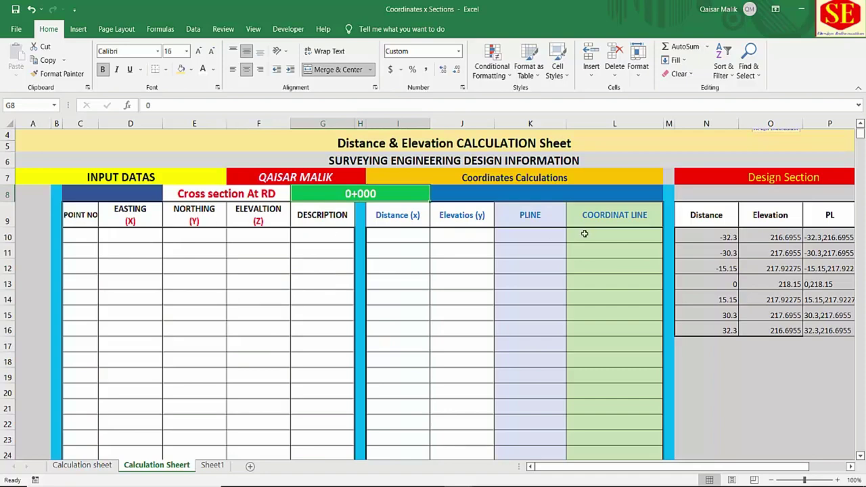
pyautogui.click(88, 220)
pyautogui.click(128, 218)
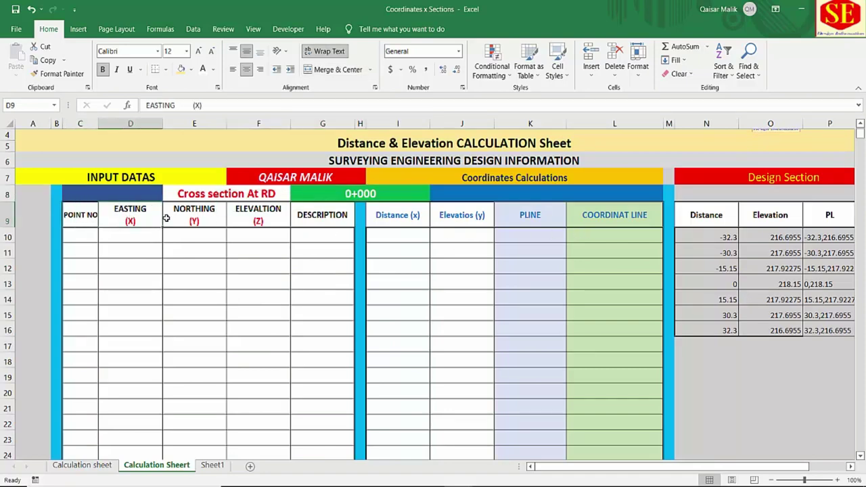
pyautogui.click(183, 215)
pyautogui.click(250, 213)
pyautogui.click(328, 215)
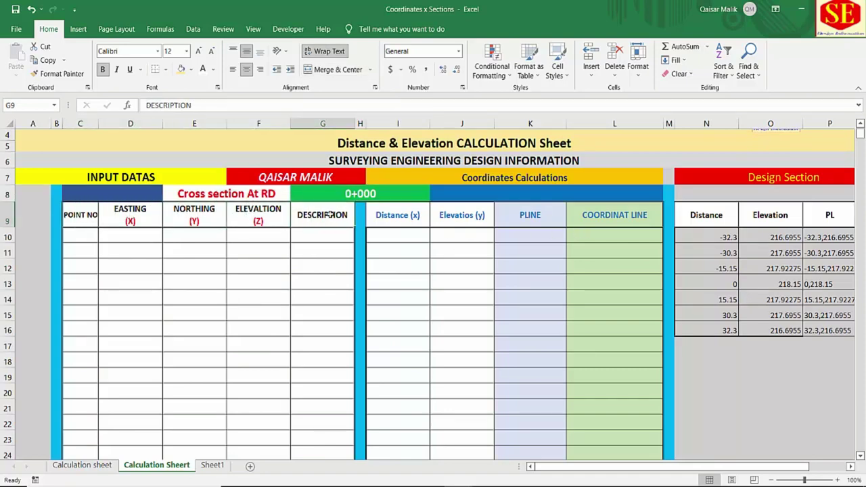
pyautogui.click(351, 195)
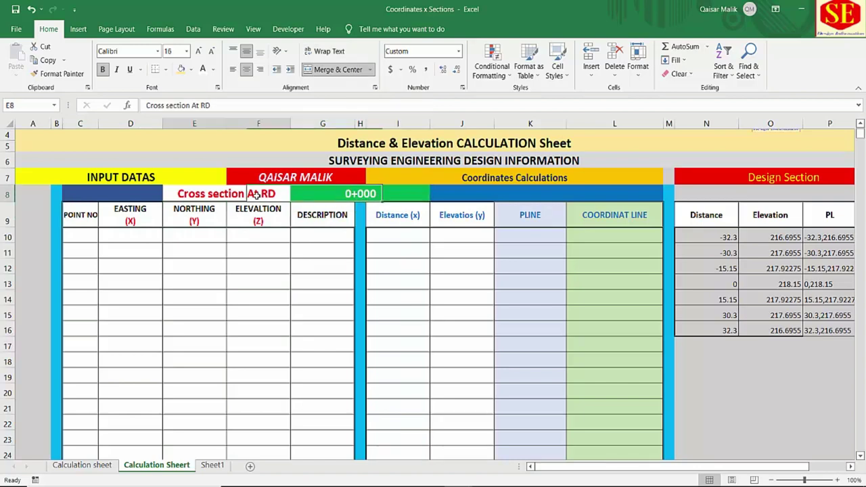
pyautogui.moveTo(256, 194); pyautogui.dragTo(389, 194)
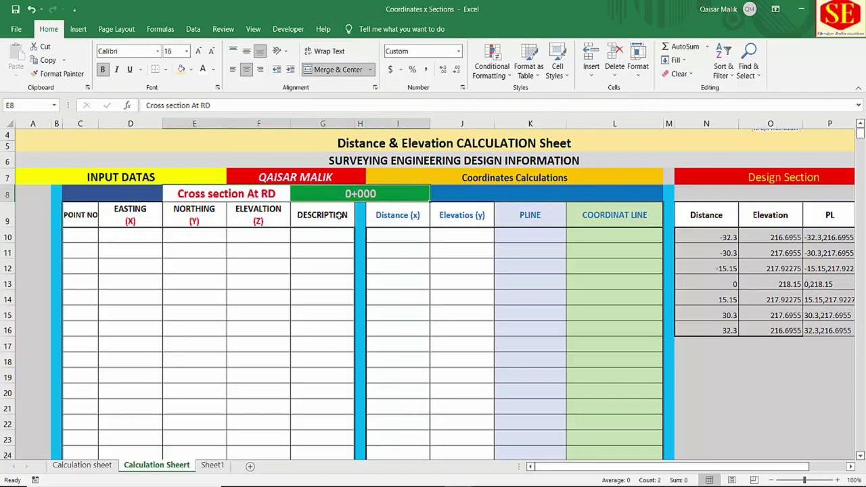
# Step: Inspect the Distance and Elevation cells, selecting calculation block I9:L23 and input area C10:G22
pyautogui.click(386, 237)
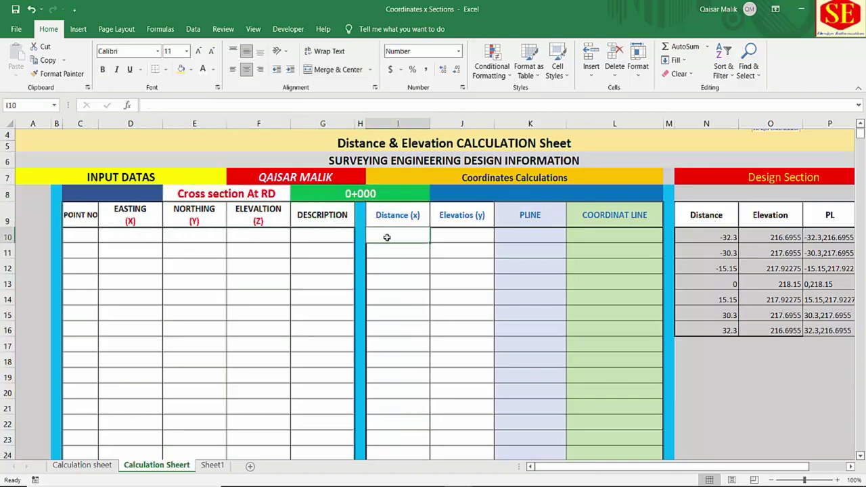
pyautogui.click(472, 217)
pyautogui.click(458, 237)
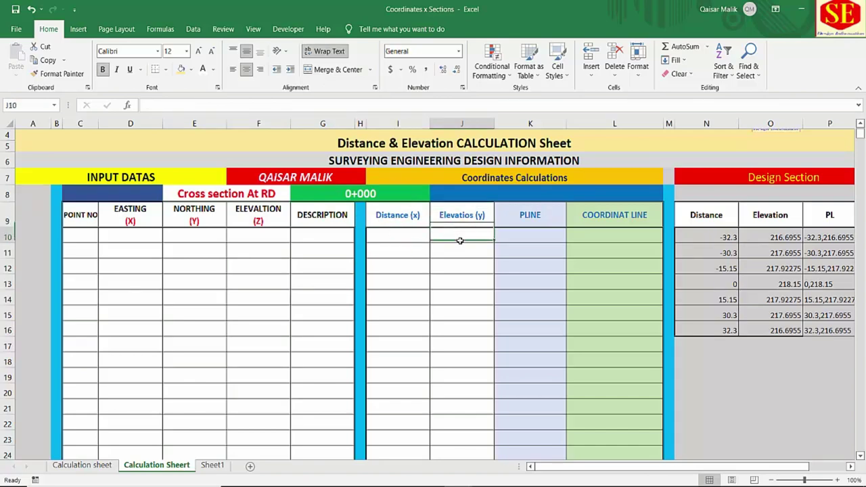
pyautogui.click(428, 236)
pyautogui.moveTo(447, 234); pyautogui.dragTo(514, 294)
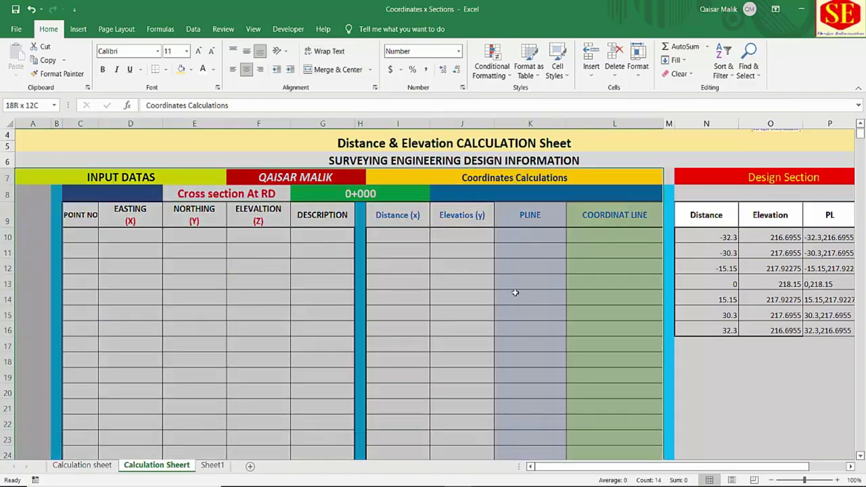
pyautogui.click(490, 213)
pyautogui.moveTo(396, 214); pyautogui.dragTo(579, 427)
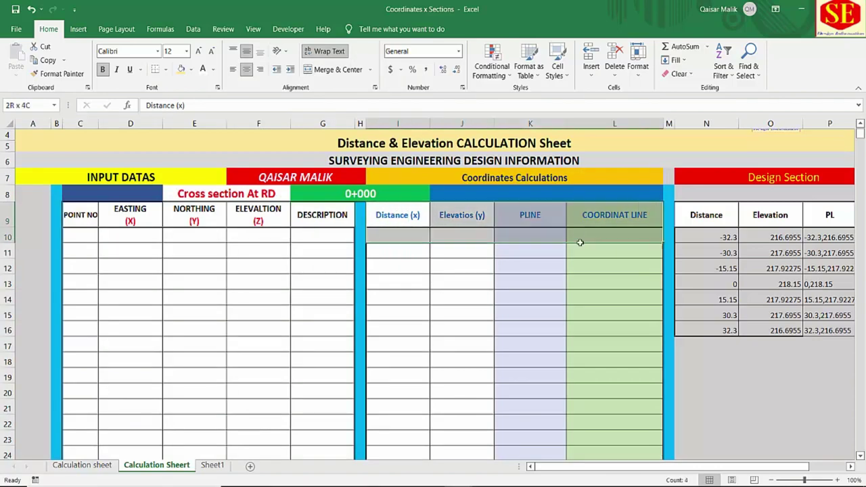
pyautogui.click(95, 238)
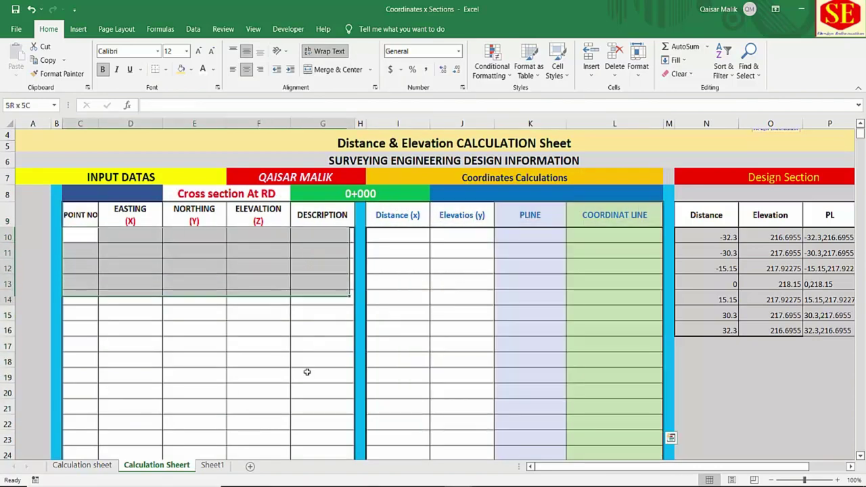
pyautogui.moveTo(143, 241); pyautogui.dragTo(311, 423)
# Step: Check the PLINE and COORDINAT LINE columns and the 0+000 elevation 218.15, then open Sheet2
pyautogui.click(87, 467)
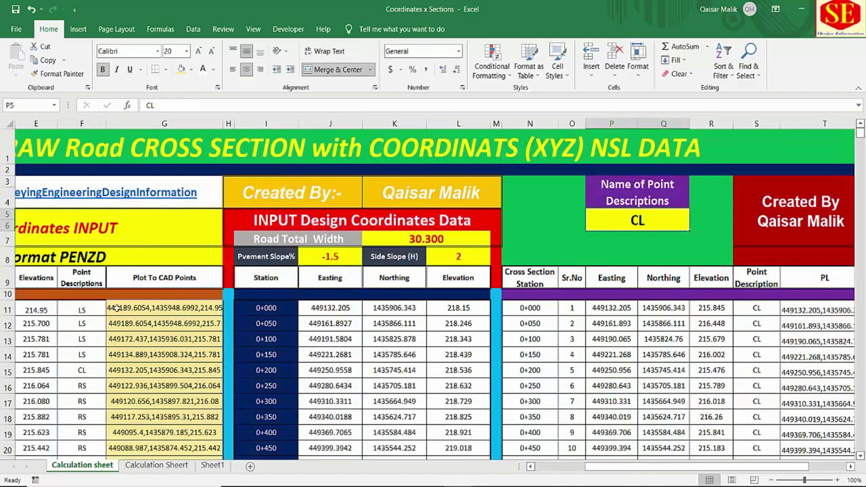
pyautogui.click(156, 465)
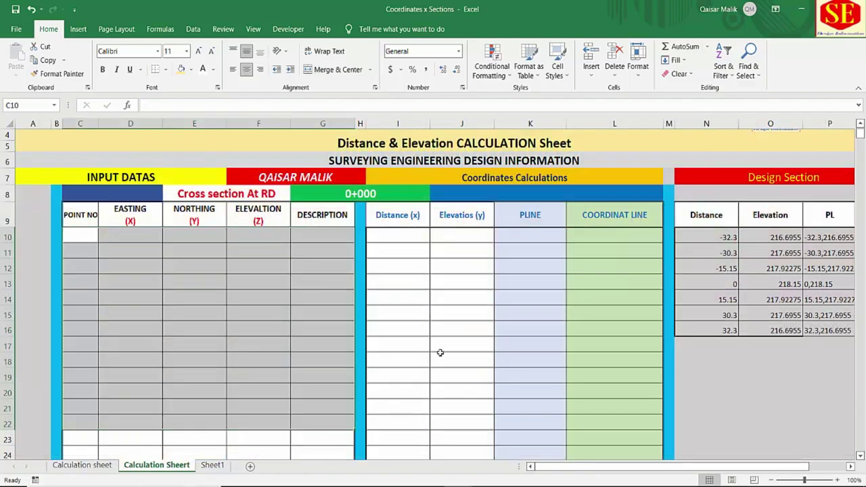
pyautogui.click(400, 237)
pyautogui.click(490, 239)
pyautogui.click(545, 236)
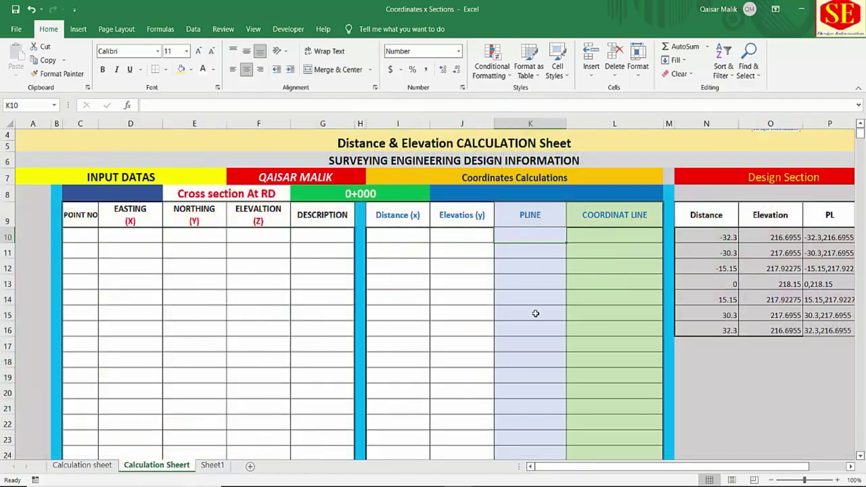
pyautogui.click(619, 227)
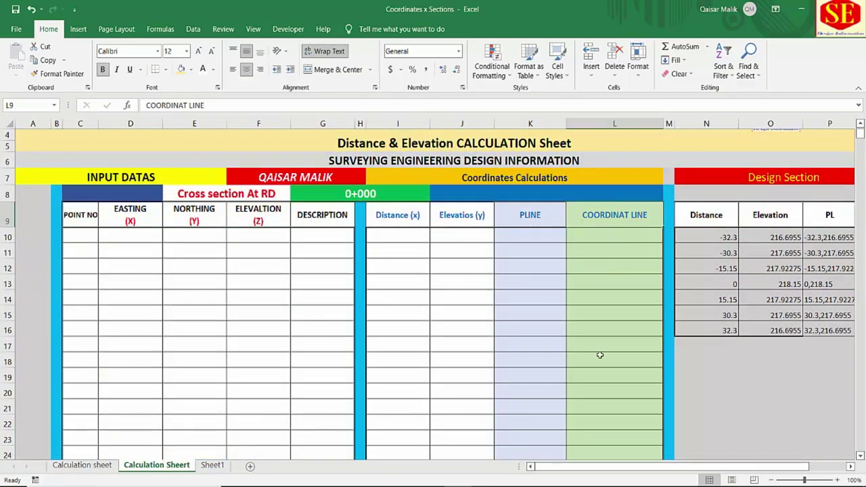
pyautogui.moveTo(596, 466); pyautogui.dragTo(633, 466)
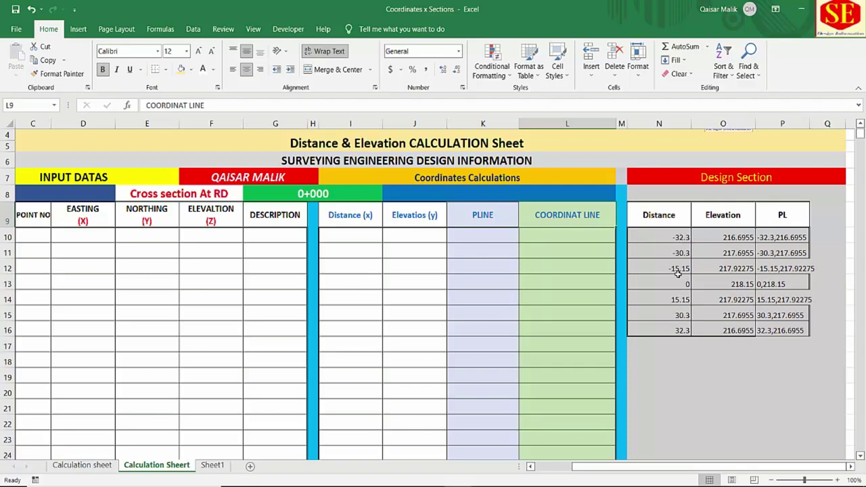
pyautogui.click(74, 465)
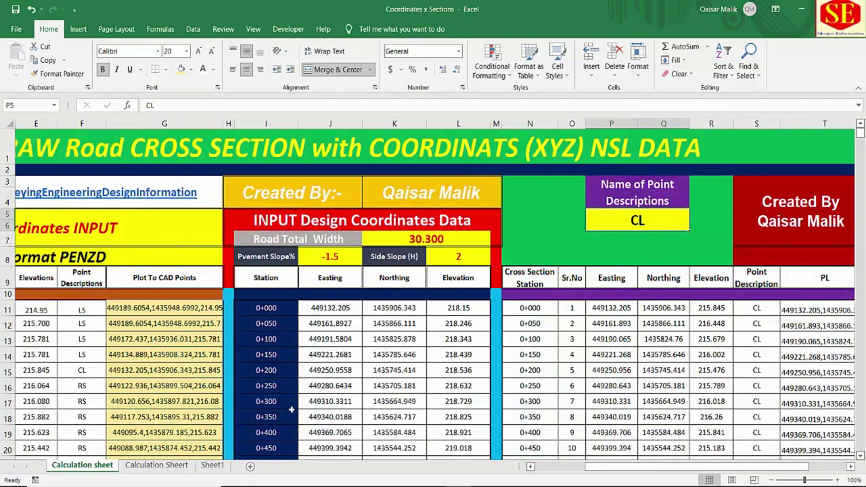
pyautogui.click(485, 313)
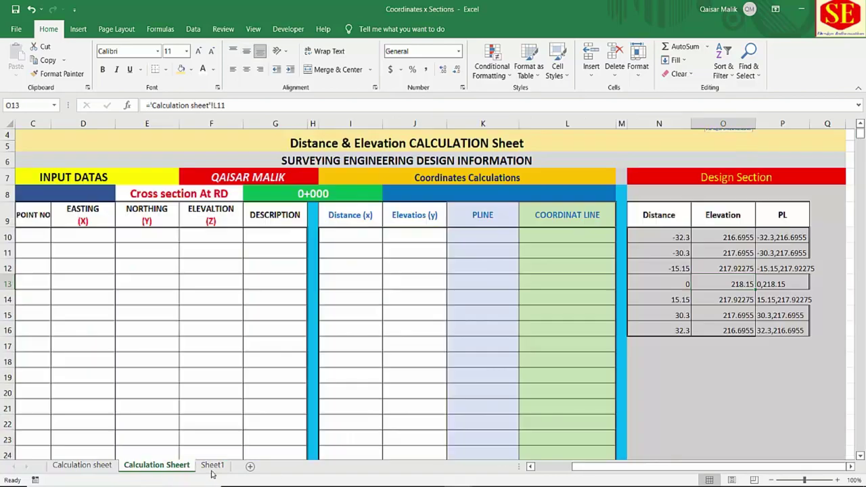
pyautogui.click(184, 468)
pyautogui.moveTo(592, 467); pyautogui.dragTo(557, 468)
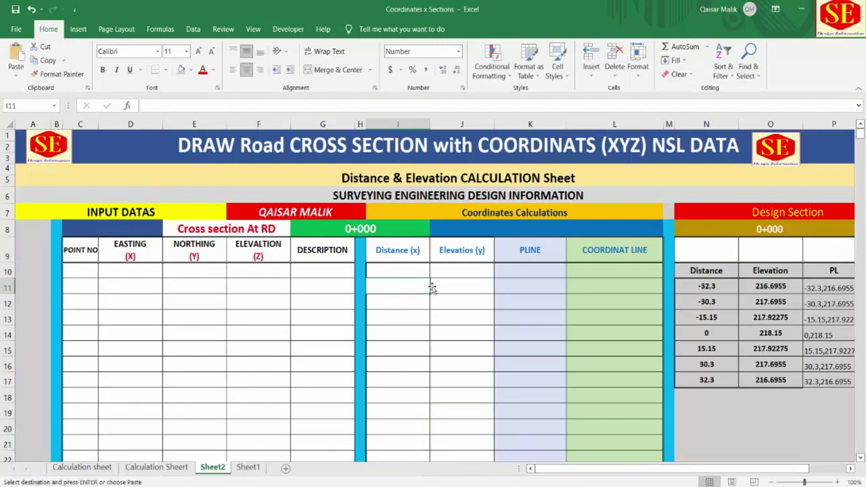
pyautogui.scroll(-4, 433, 284)
pyautogui.scroll(2, 421, 263)
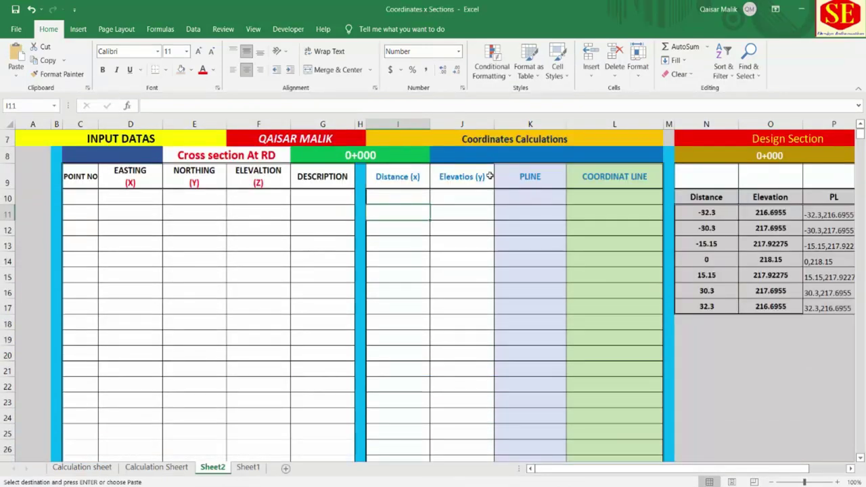
pyautogui.scroll(1, 802, 212)
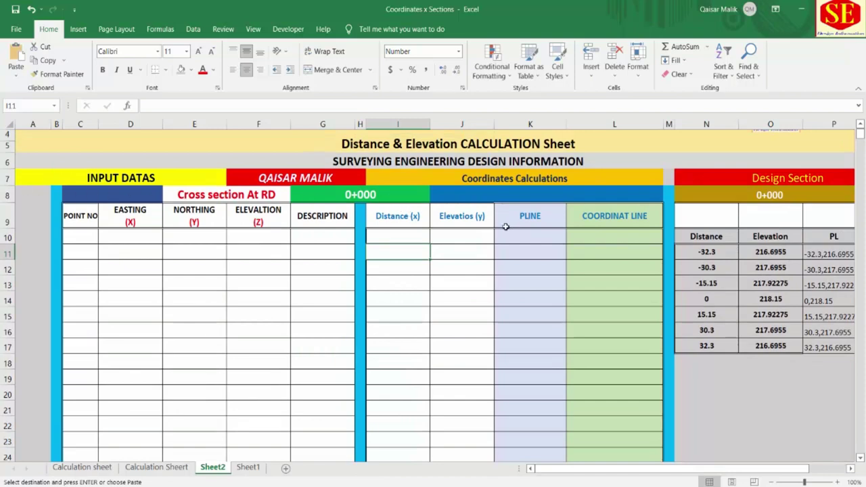
pyautogui.scroll(-7, 506, 227)
pyautogui.scroll(-4, 506, 226)
pyautogui.scroll(-4, 504, 227)
pyautogui.scroll(-4, 504, 226)
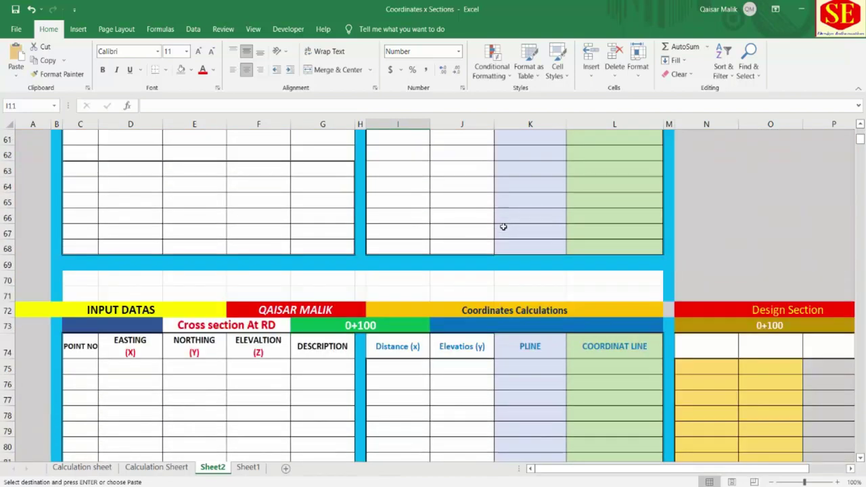
pyautogui.scroll(-4, 503, 226)
pyautogui.scroll(-8, 504, 227)
pyautogui.scroll(-5, 504, 226)
pyautogui.scroll(-5, 504, 227)
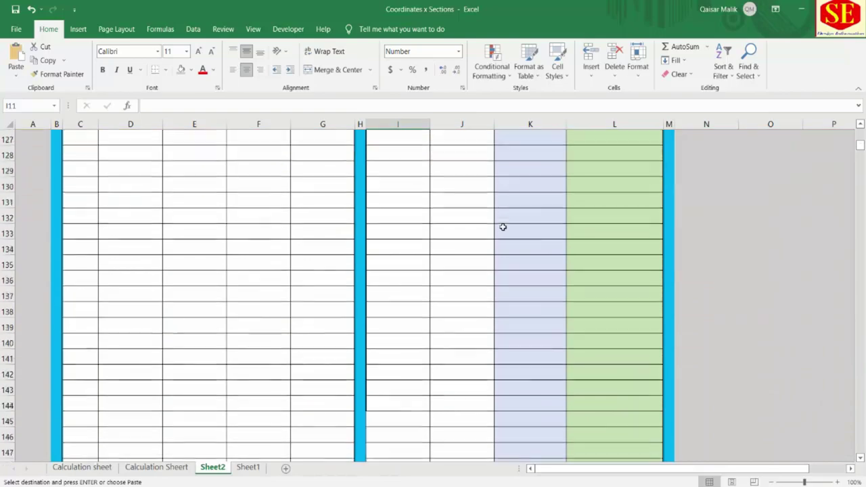
pyautogui.scroll(-8, 503, 227)
pyautogui.scroll(-1, 501, 228)
pyautogui.click(90, 472)
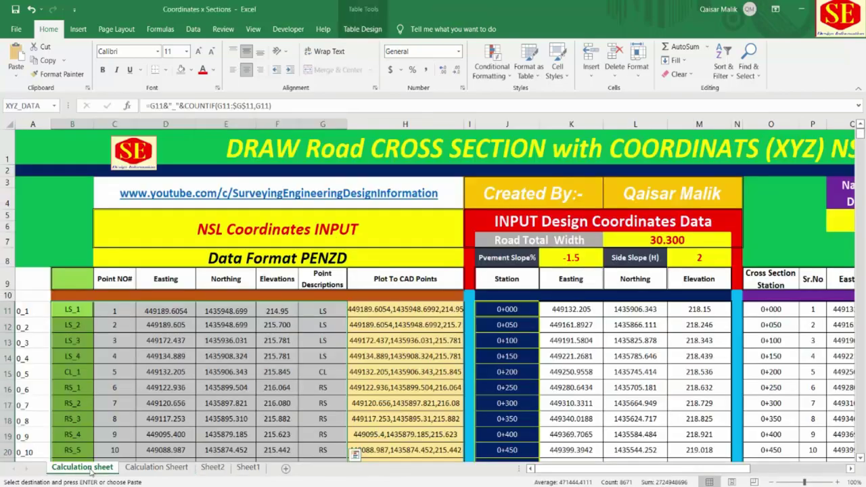
pyautogui.scroll(-6, 623, 364)
pyautogui.scroll(-6, 623, 363)
pyautogui.scroll(-6, 623, 363)
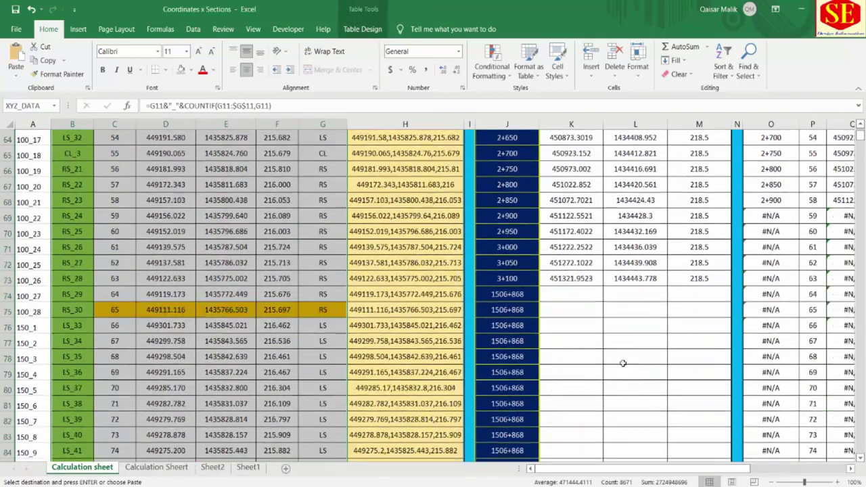
pyautogui.scroll(-3, 623, 363)
pyautogui.scroll(4, 623, 363)
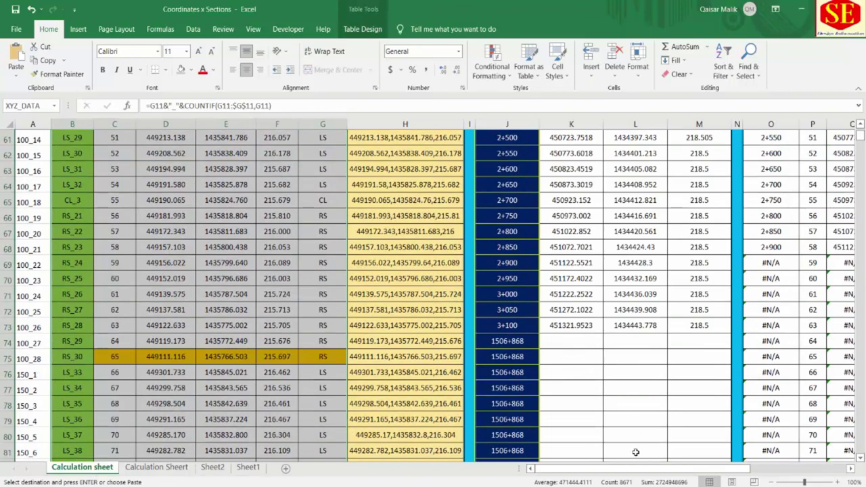
pyautogui.moveTo(634, 476); pyautogui.dragTo(665, 440)
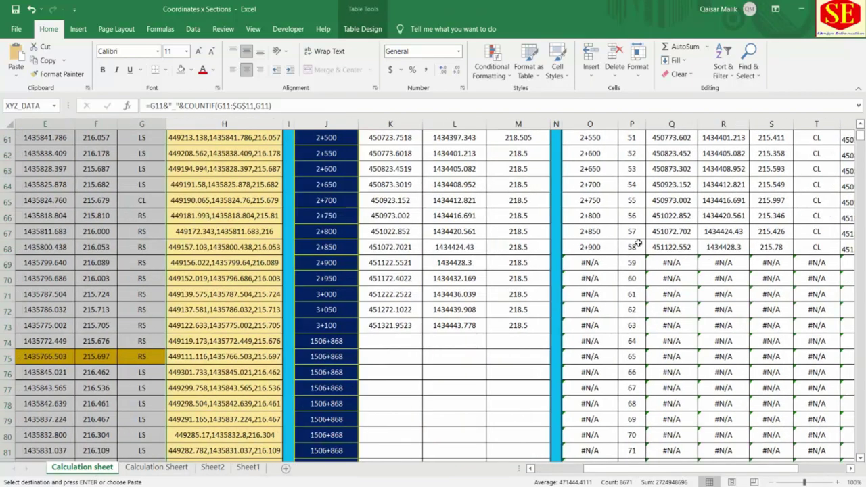
pyautogui.click(210, 472)
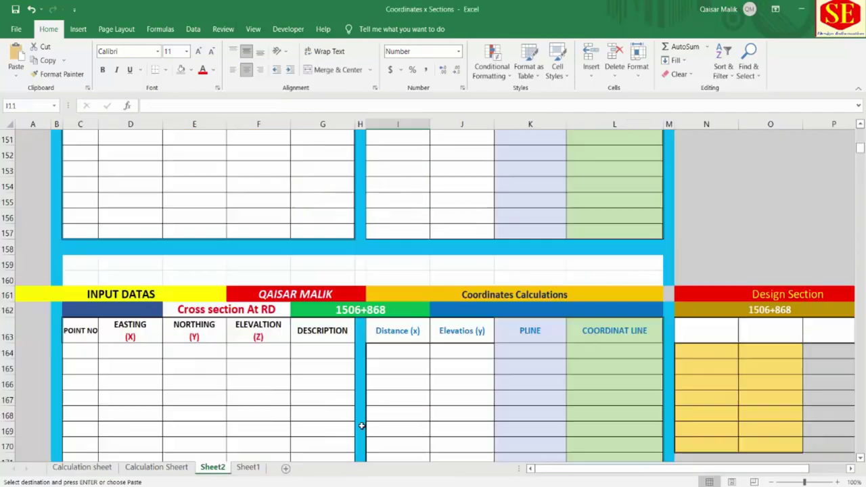
pyautogui.scroll(-6, 471, 308)
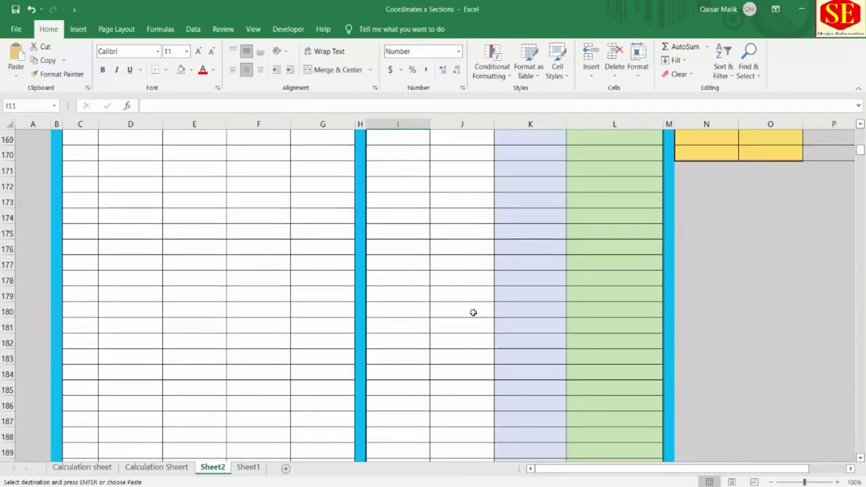
pyautogui.scroll(-4, 473, 312)
pyautogui.scroll(6, 473, 312)
pyautogui.scroll(3, 473, 312)
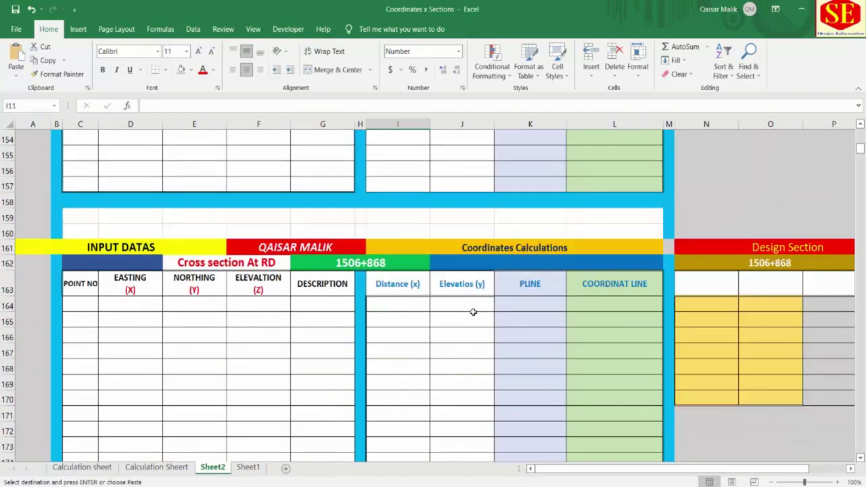
pyautogui.scroll(10, 473, 308)
pyautogui.scroll(7, 473, 304)
pyautogui.scroll(1, 474, 304)
pyautogui.scroll(6, 473, 303)
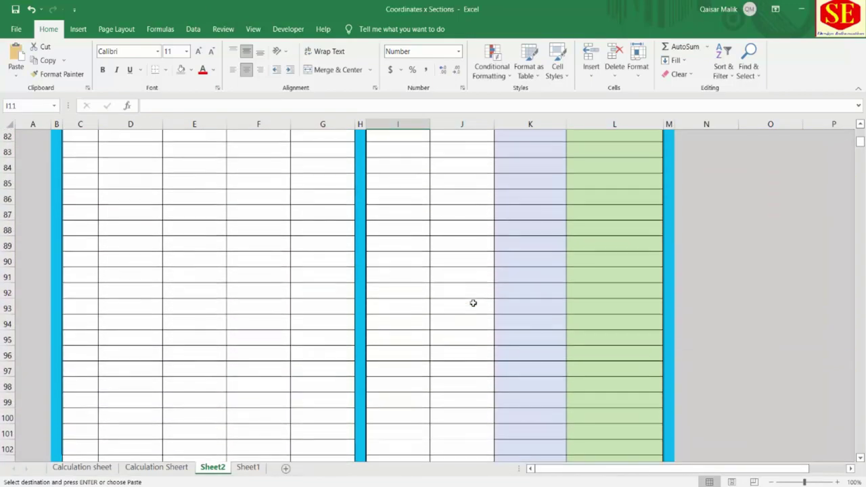
pyautogui.scroll(6, 473, 303)
pyautogui.scroll(5, 473, 303)
pyautogui.scroll(6, 473, 303)
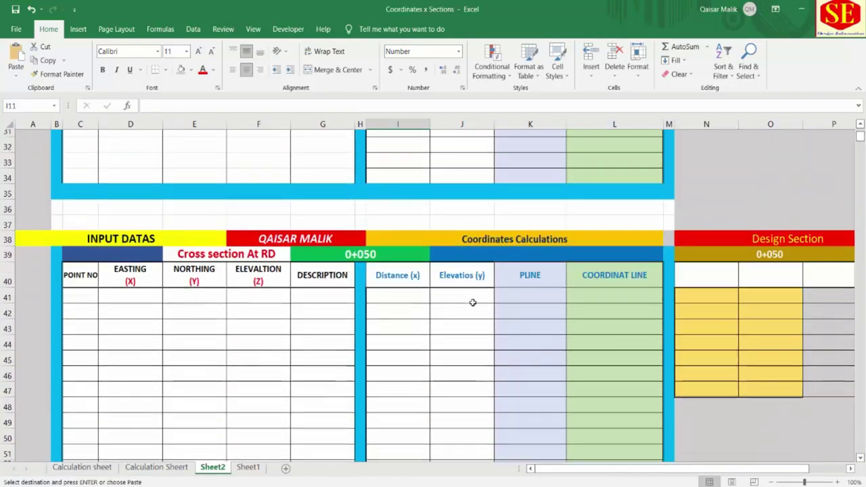
pyautogui.scroll(3, 474, 303)
pyautogui.scroll(5, 474, 303)
pyautogui.scroll(2, 471, 302)
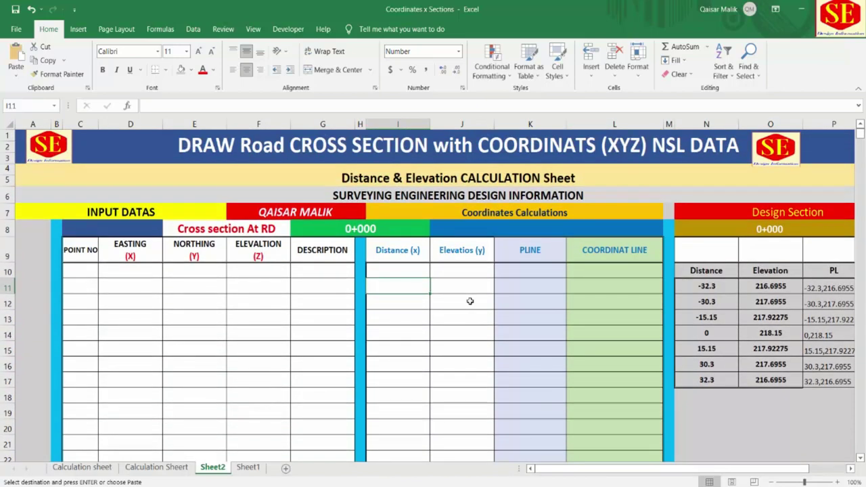
# Step: Link G8 to 'Calculation sheet'!J11 and set the Design Section header N8 to =G8
pyautogui.click(372, 227)
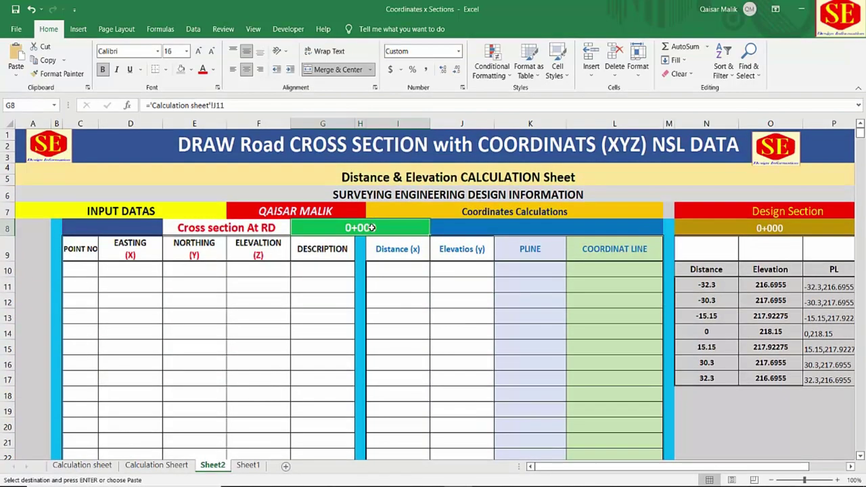
pyautogui.write('=')
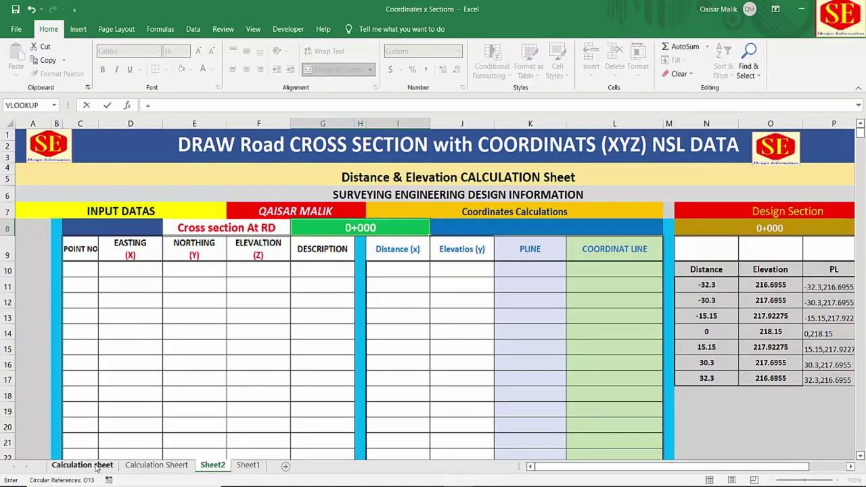
pyautogui.click(81, 466)
pyautogui.scroll(-3, 364, 292)
pyautogui.scroll(5, 364, 292)
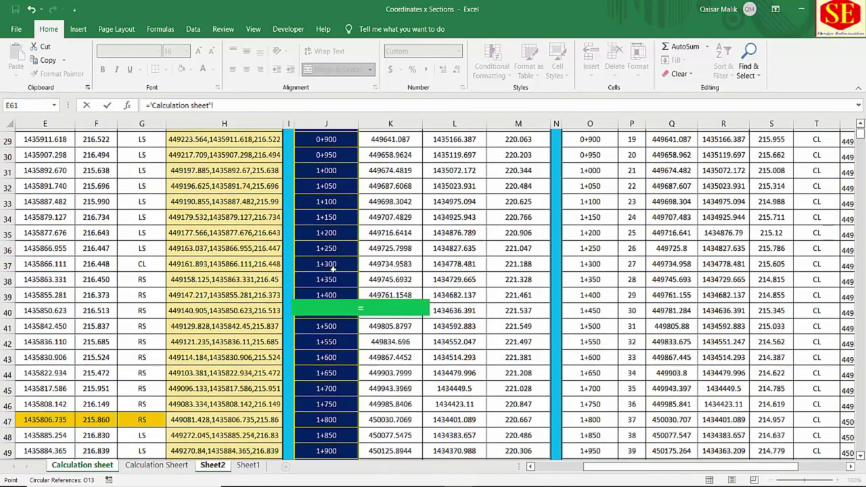
pyautogui.scroll(4, 352, 270)
pyautogui.scroll(4, 333, 207)
pyautogui.click(327, 250)
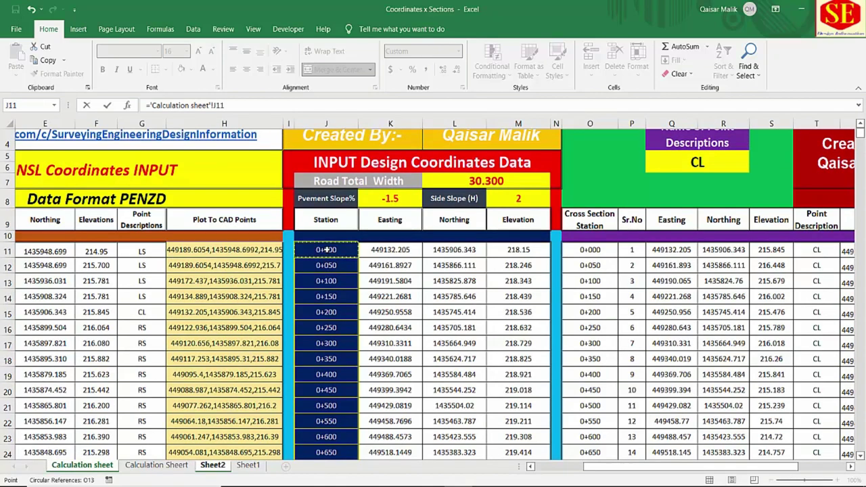
pyautogui.press('Return')
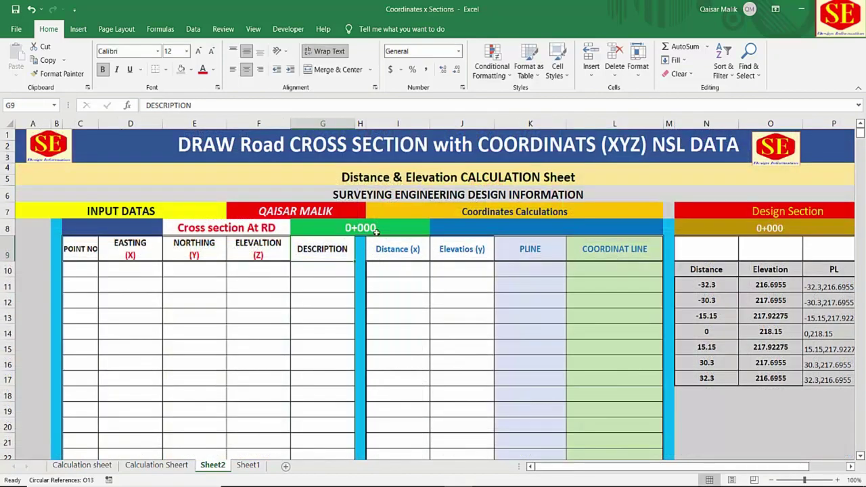
pyautogui.click(376, 231)
pyautogui.click(796, 230)
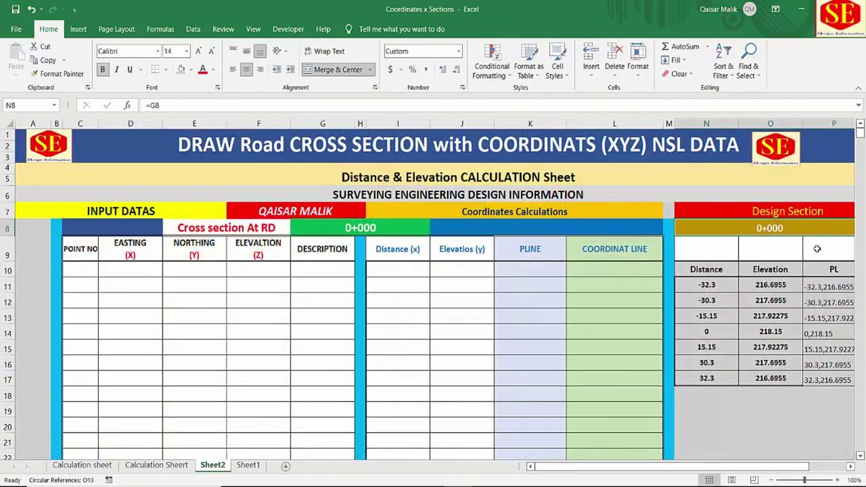
pyautogui.write('=')
pyautogui.click(393, 228)
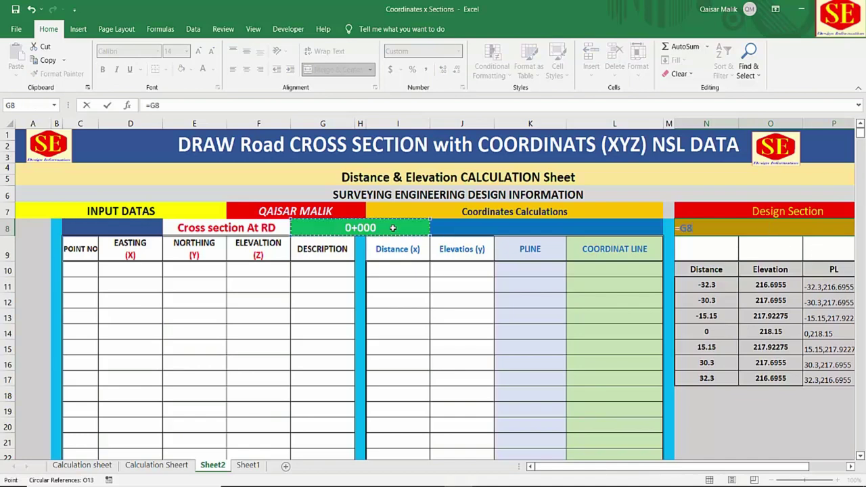
pyautogui.press('Return')
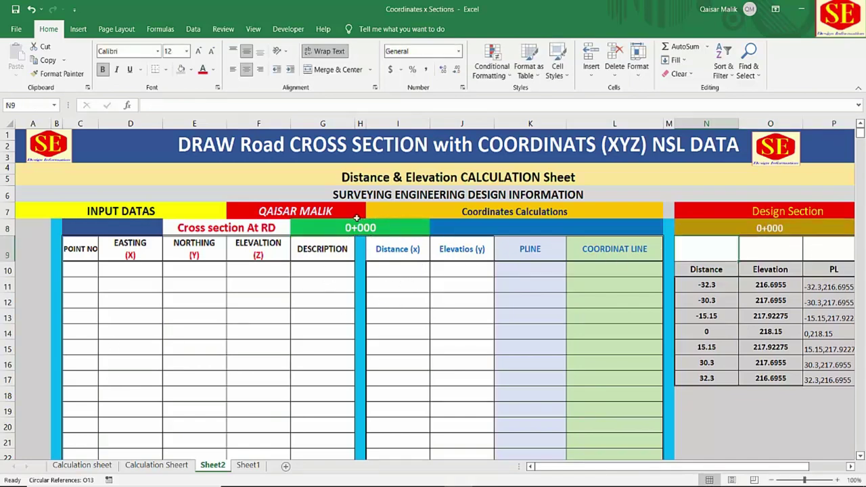
# Step: Link G39 to 'Calculation sheet'!J12 and set the Design Section header N39 to =G39
pyautogui.scroll(-3, 329, 316)
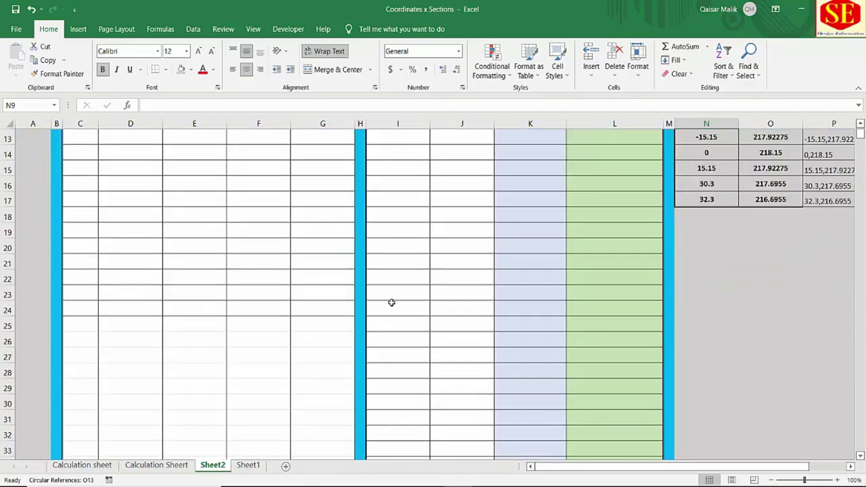
pyautogui.scroll(-5, 391, 302)
pyautogui.click(366, 355)
pyautogui.write('=')
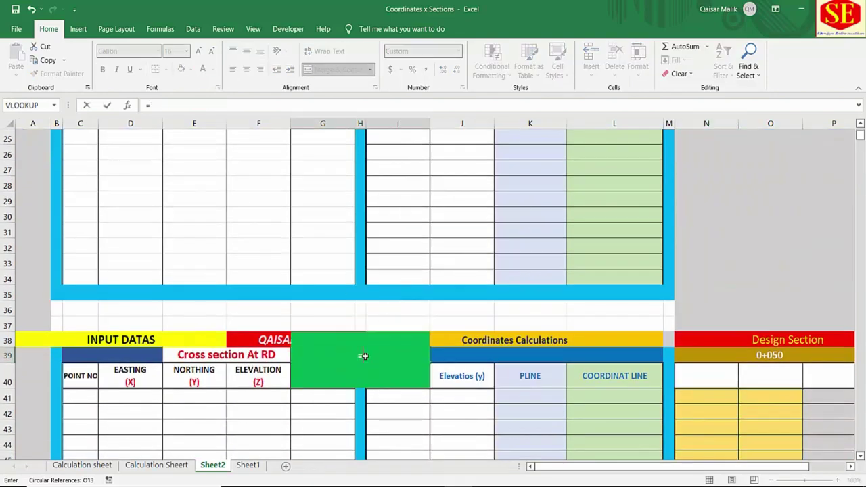
pyautogui.click(82, 465)
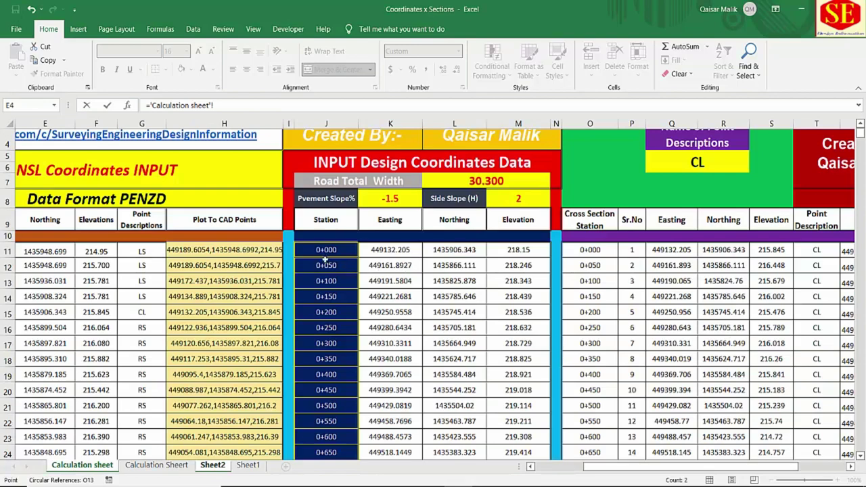
pyautogui.click(325, 265)
pyautogui.press('Return')
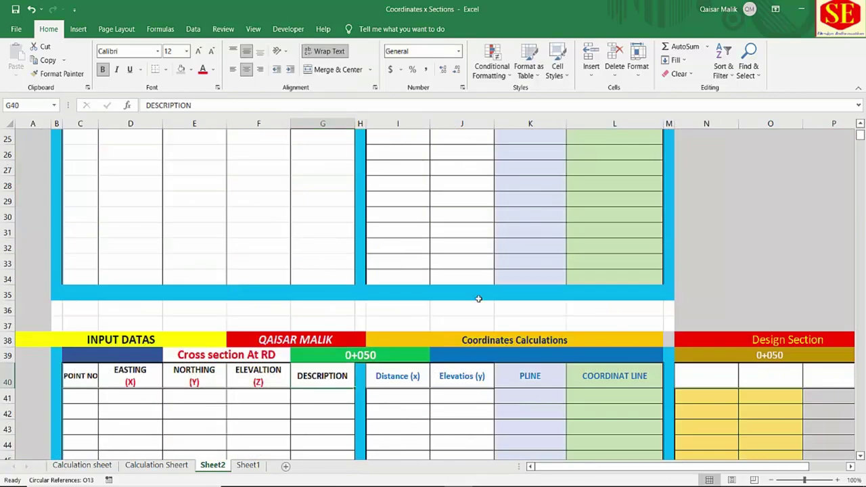
pyautogui.click(725, 362)
pyautogui.write('=')
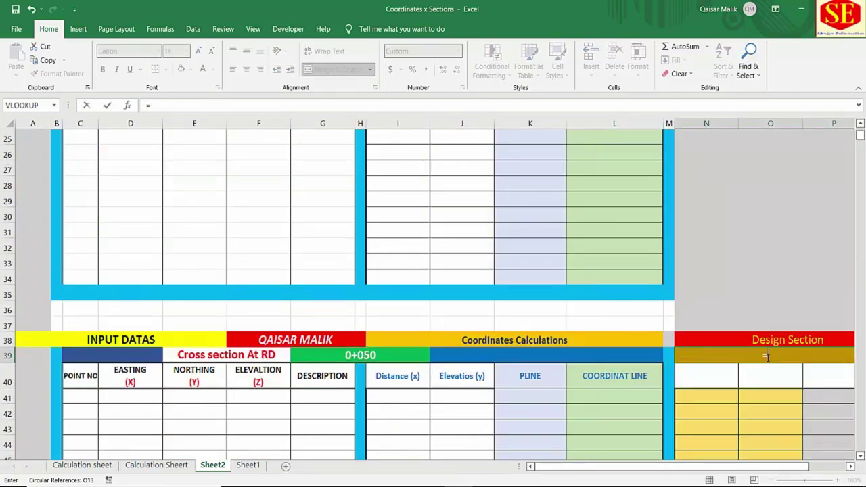
pyautogui.click(393, 357)
pyautogui.press('Return')
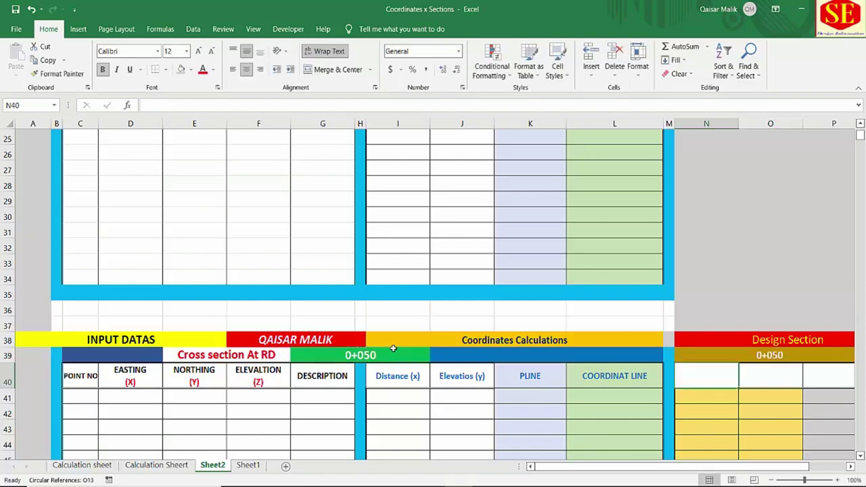
# Step: Scroll down to check the 0+100 station formula in G73, then scroll back up
pyautogui.scroll(-3, 394, 348)
pyautogui.scroll(-5, 401, 267)
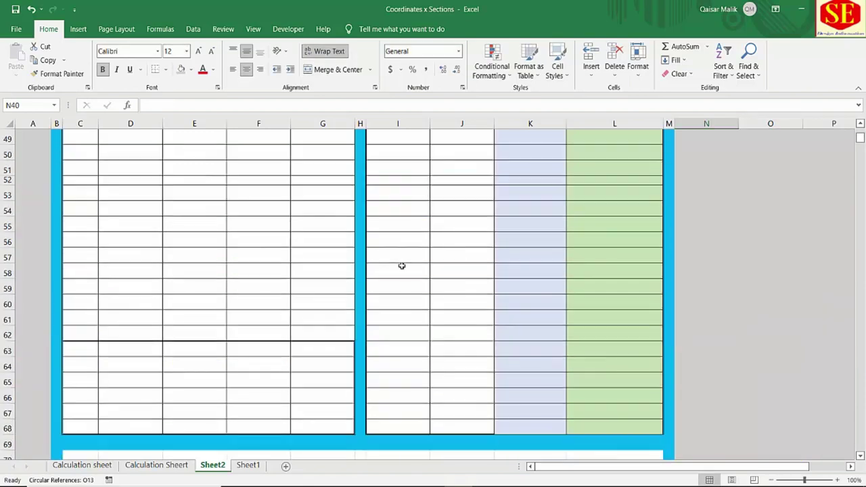
pyautogui.scroll(-1, 393, 291)
pyautogui.scroll(-1, 376, 366)
pyautogui.click(364, 419)
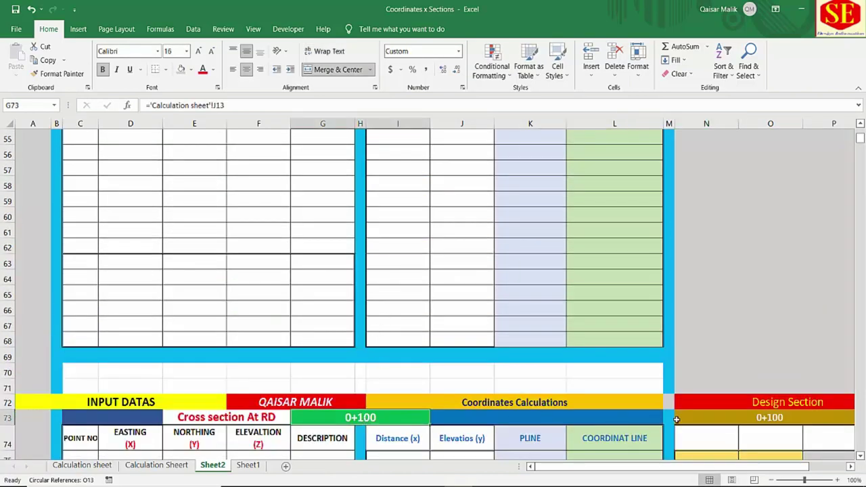
pyautogui.scroll(-4, 449, 338)
pyautogui.scroll(-3, 382, 298)
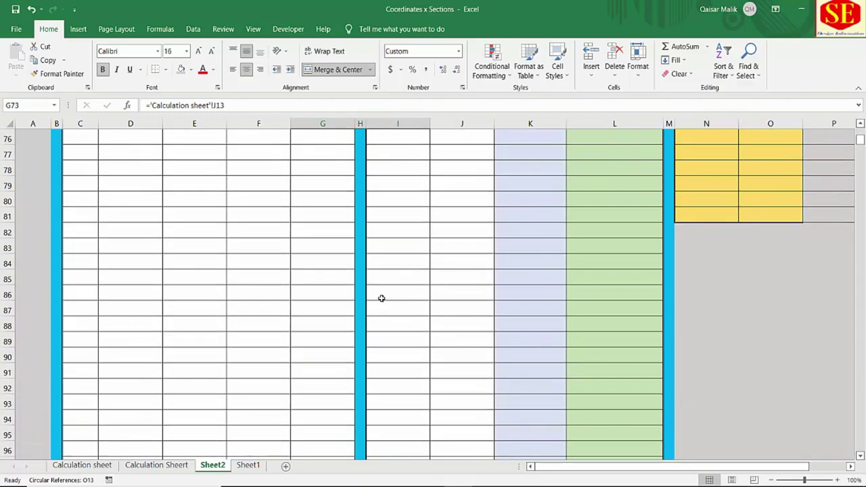
pyautogui.scroll(6, 337, 299)
pyautogui.scroll(10, 336, 299)
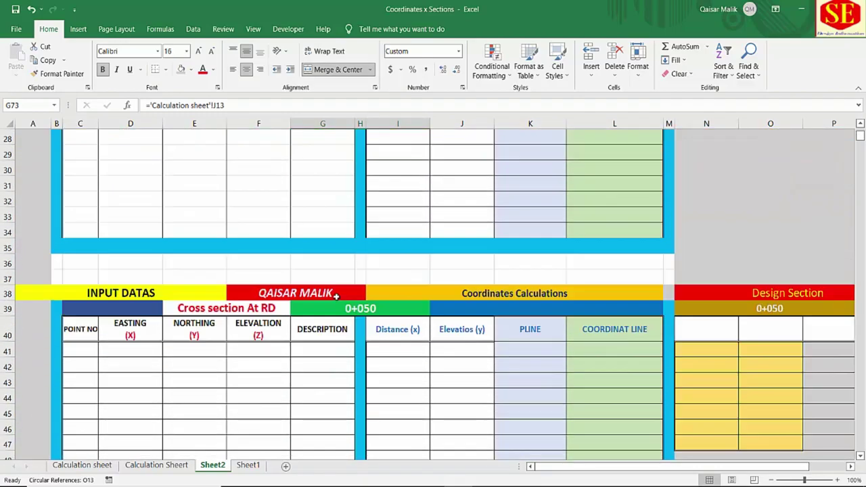
pyautogui.scroll(4, 560, 254)
pyautogui.scroll(4, 560, 255)
pyautogui.scroll(1, 534, 260)
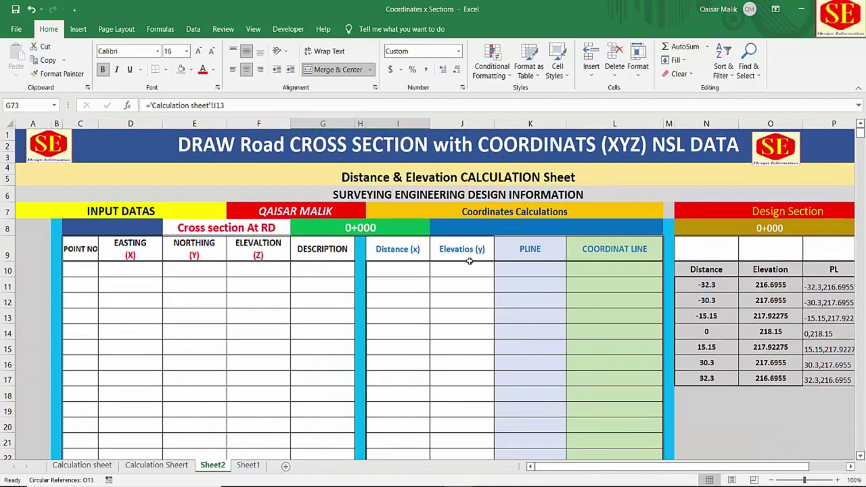
# Step: Pass through Calculation Sheert to the Calculation sheet, scrolled left to the NSL coordinates input
pyautogui.hotkey('ctrl', 'pageup')
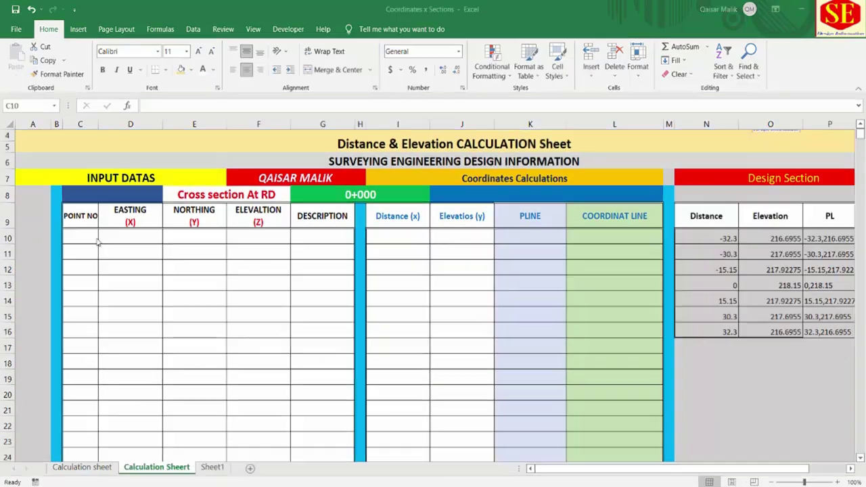
pyautogui.click(78, 235)
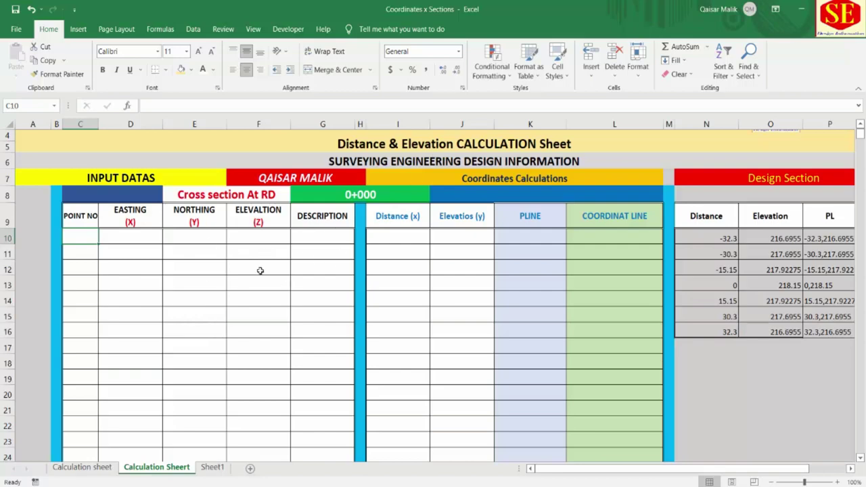
pyautogui.click(83, 467)
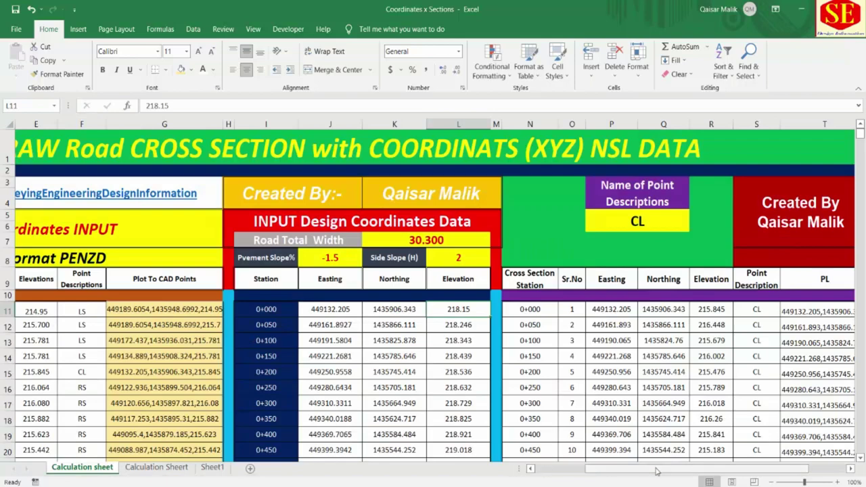
pyautogui.moveTo(657, 469); pyautogui.dragTo(606, 469)
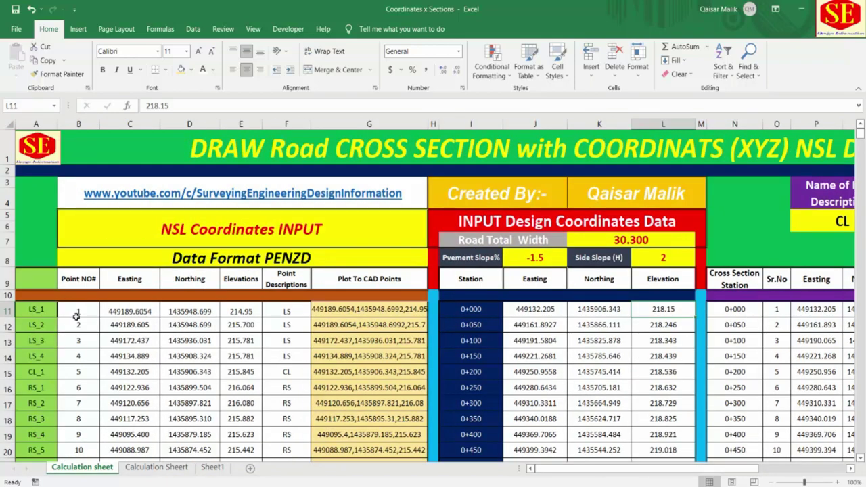
pyautogui.scroll(-1, 77, 315)
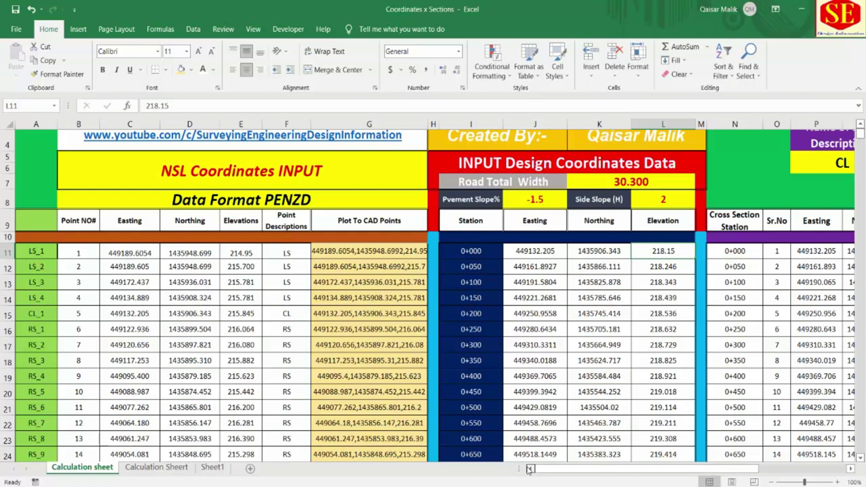
# Step: Insert a blank column A to the left of the NSL coordinates table
pyautogui.click(39, 125)
pyautogui.rightClick(42, 134)
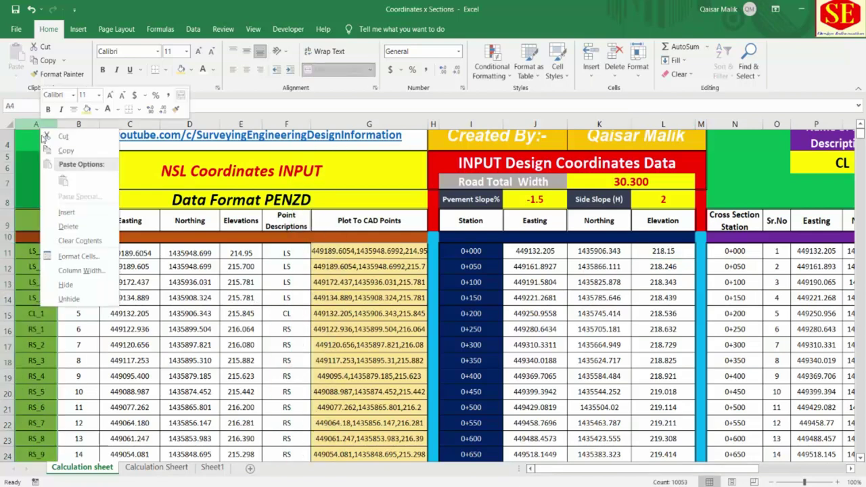
pyautogui.click(64, 214)
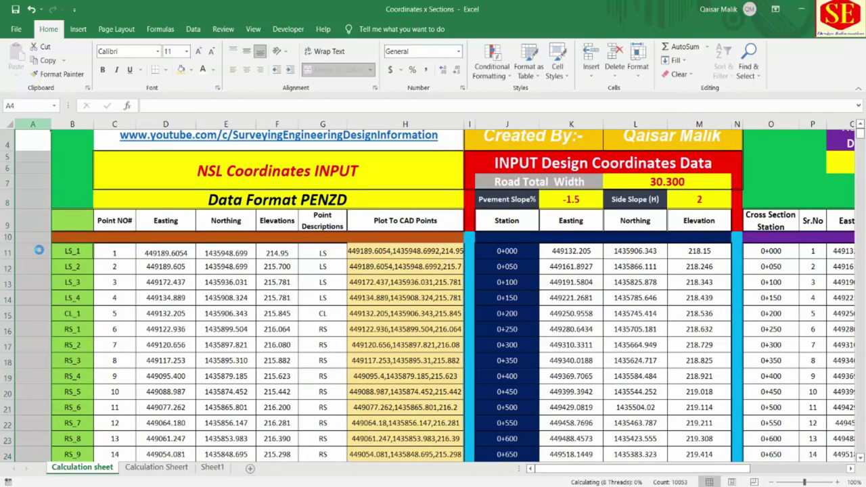
pyautogui.click(39, 250)
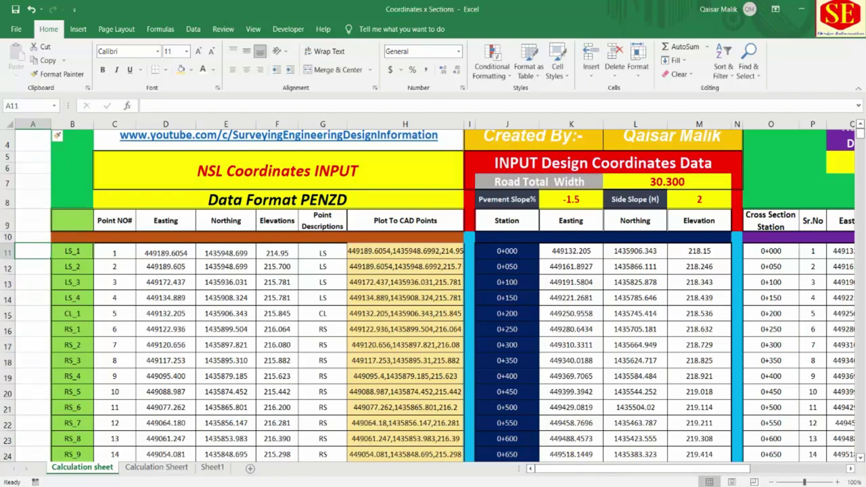
# Step: Label A11:A25 as 0_1 through 0_15 by filling down from 0_1
pyautogui.write('0_1')
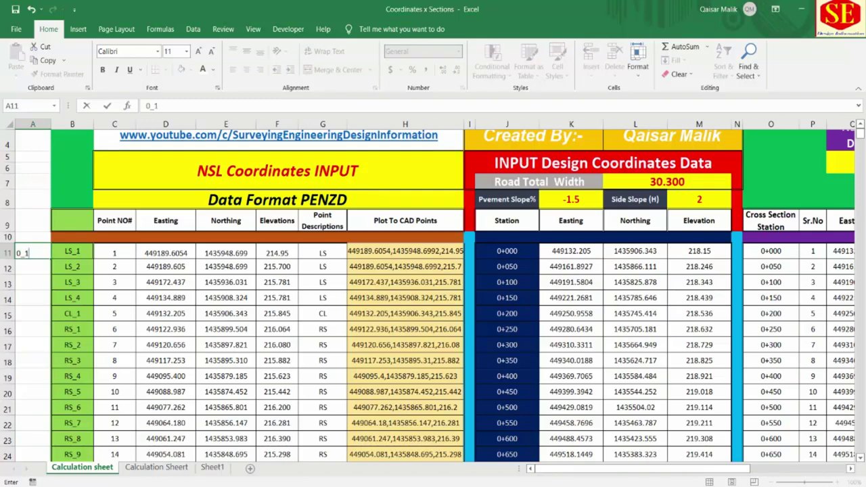
pyautogui.press('Return')
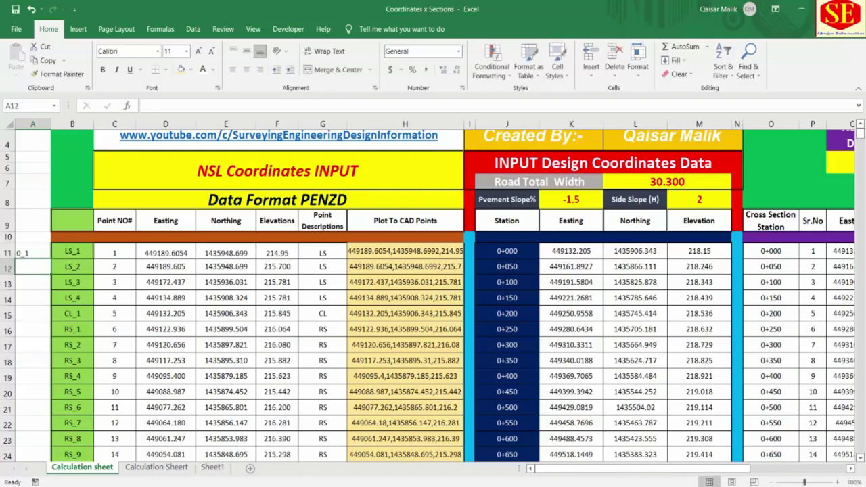
pyautogui.click(23, 252)
pyautogui.moveTo(51, 260); pyautogui.dragTo(59, 455)
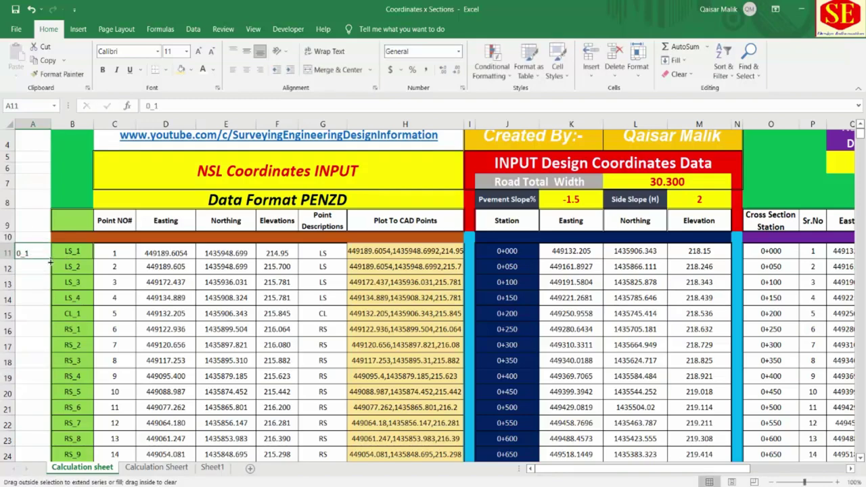
pyautogui.moveTo(70, 400); pyautogui.dragTo(76, 346)
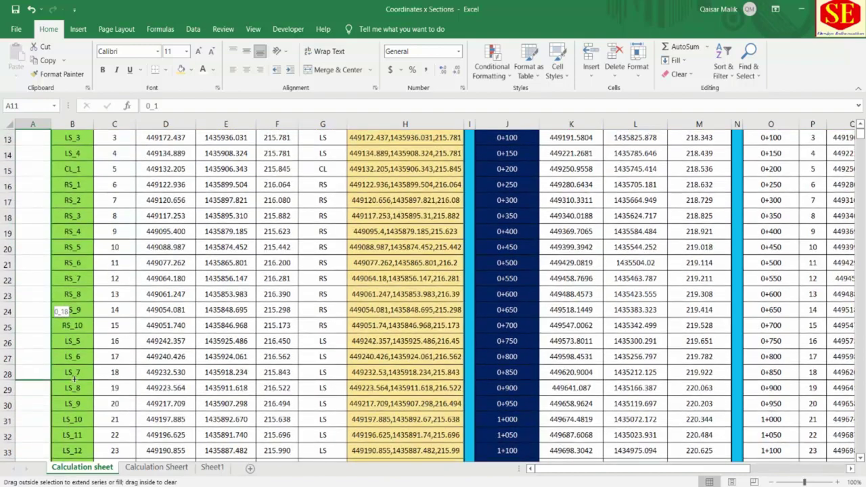
pyautogui.moveTo(76, 347); pyautogui.dragTo(77, 333)
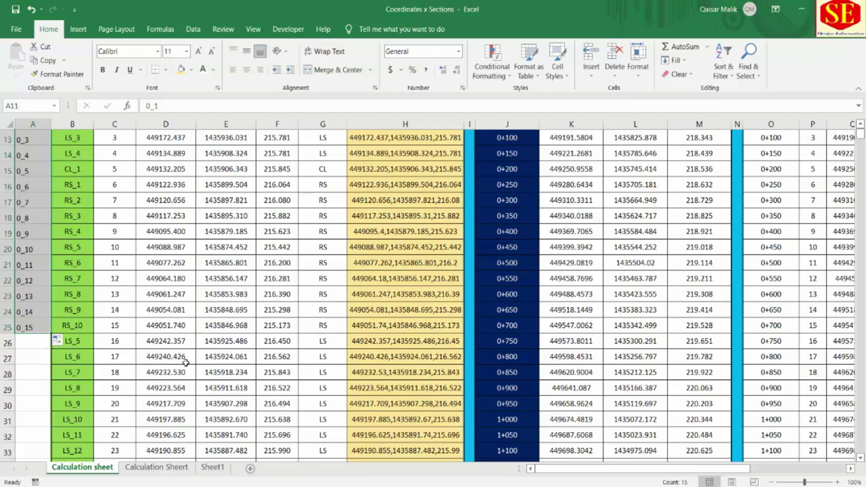
# Step: Fill the first station's point rows C11:G25 yellow
pyautogui.scroll(2, 184, 363)
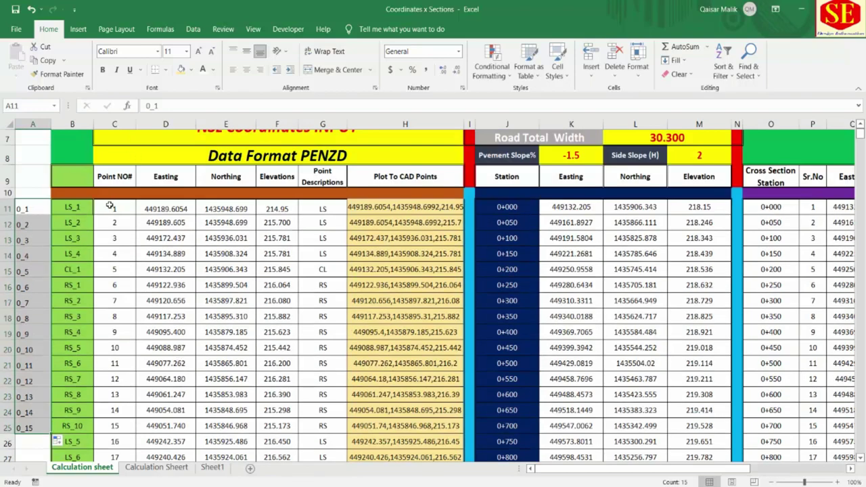
pyautogui.moveTo(110, 205); pyautogui.dragTo(327, 427)
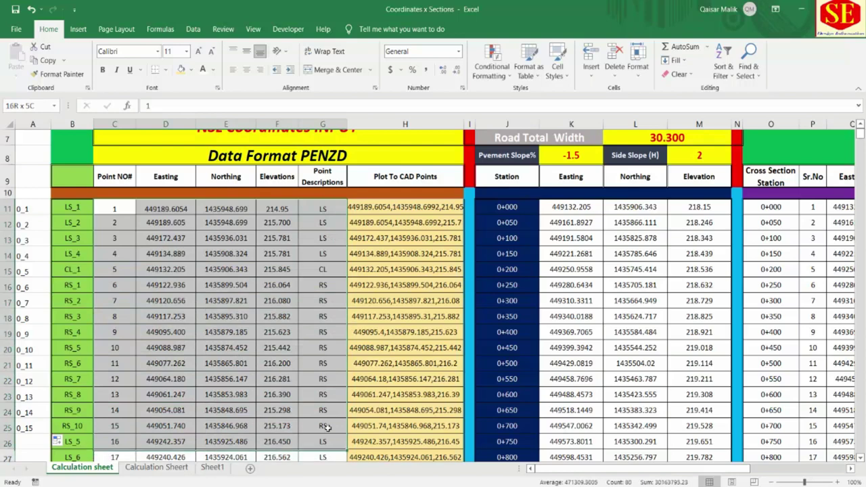
pyautogui.moveTo(327, 427)
pyautogui.mouseDown()
pyautogui.moveTo(343, 415)
pyautogui.moveTo(342, 426)
pyautogui.mouseUp()
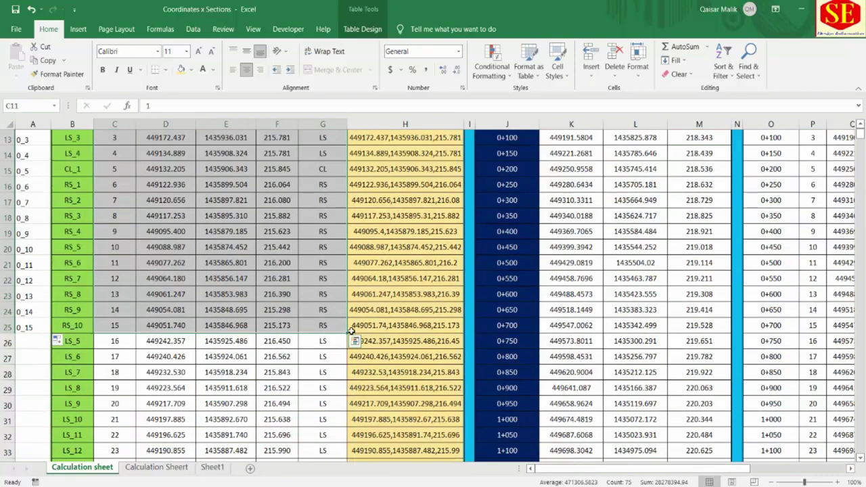
pyautogui.scroll(-2, 324, 338)
pyautogui.click(192, 69)
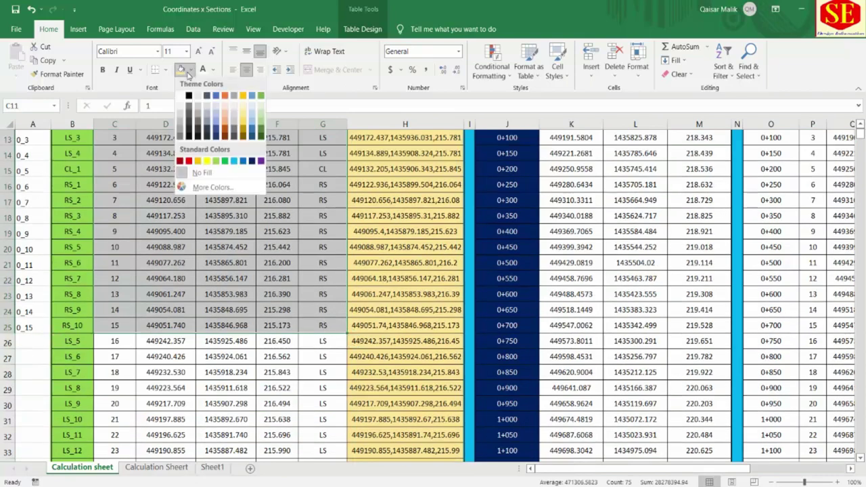
pyautogui.click(207, 162)
pyautogui.scroll(5, 225, 325)
pyautogui.click(224, 333)
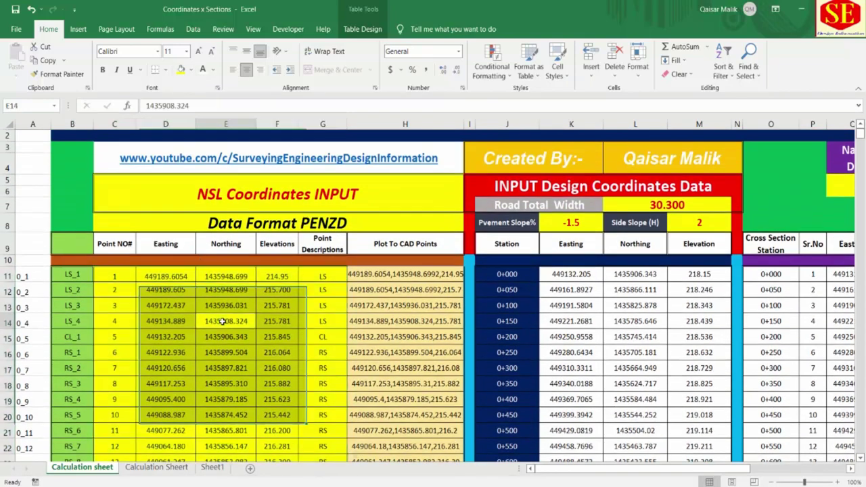
pyautogui.scroll(-4, 289, 271)
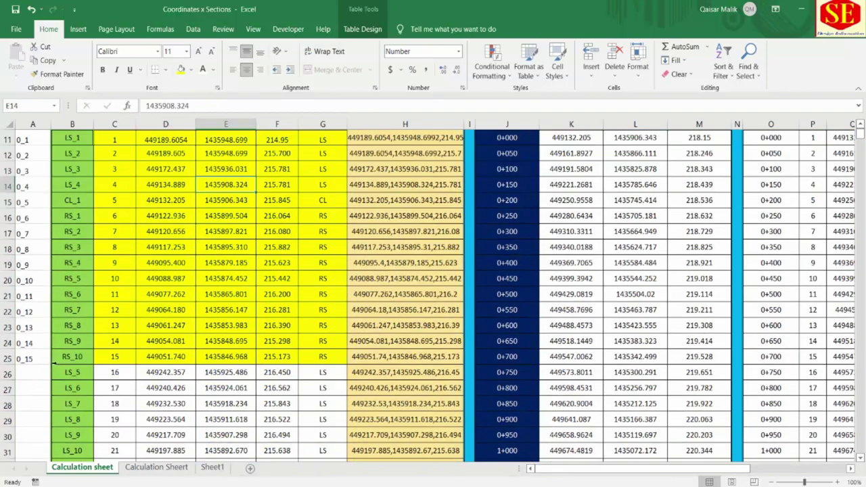
pyautogui.scroll(1, 311, 361)
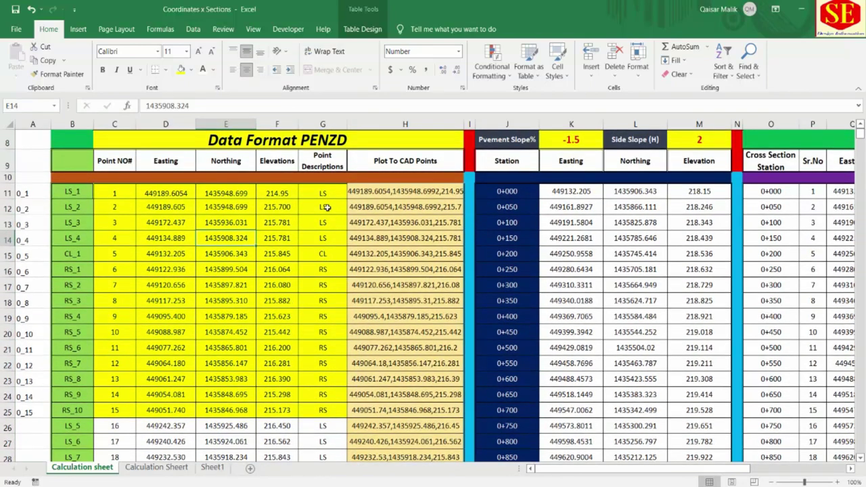
pyautogui.scroll(-3, 270, 257)
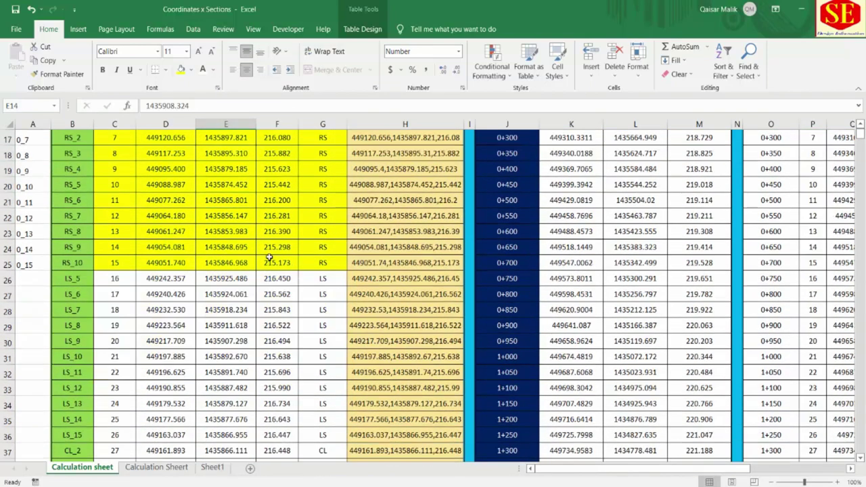
# Step: Label A26:A47 as 50_1 through 50_22 by filling down from 50_1
pyautogui.click(22, 277)
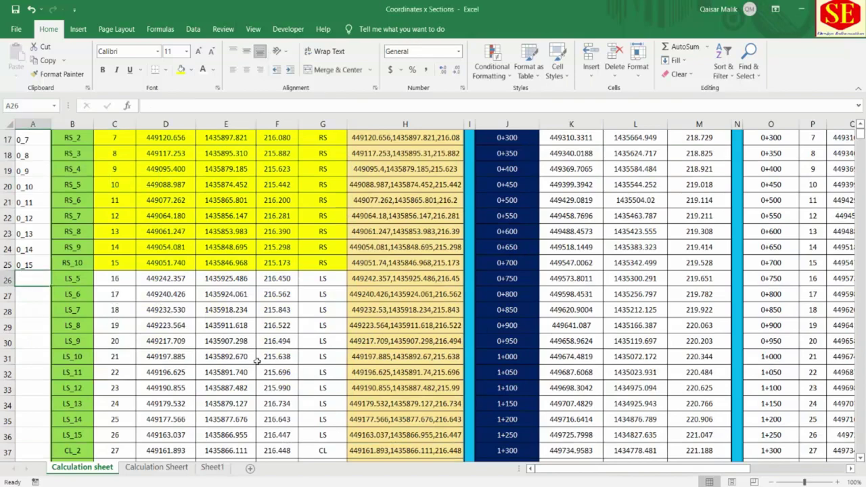
pyautogui.scroll(3, 710, 239)
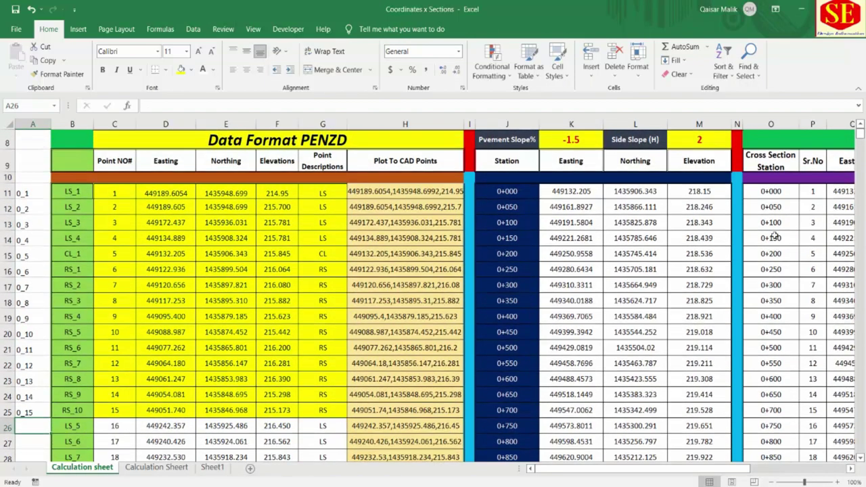
pyautogui.click(770, 209)
pyautogui.scroll(-4, 135, 279)
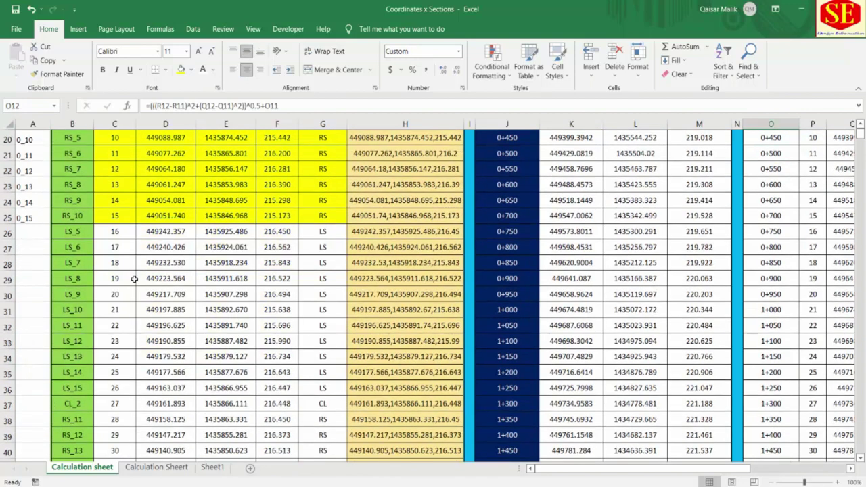
pyautogui.click(35, 233)
pyautogui.write('50')
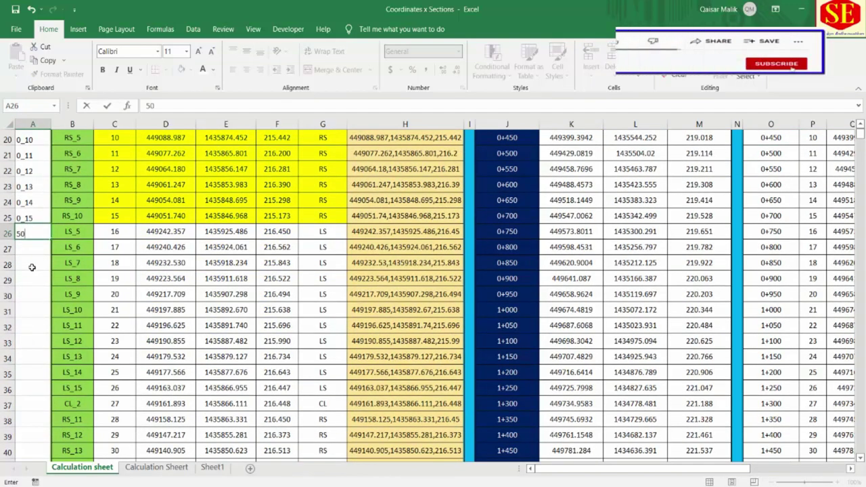
pyautogui.write('_1')
pyautogui.press('Return')
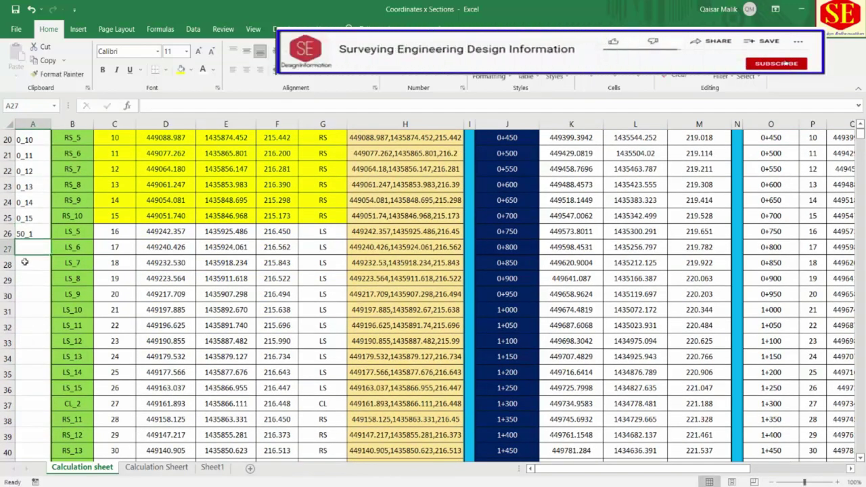
pyautogui.click(33, 233)
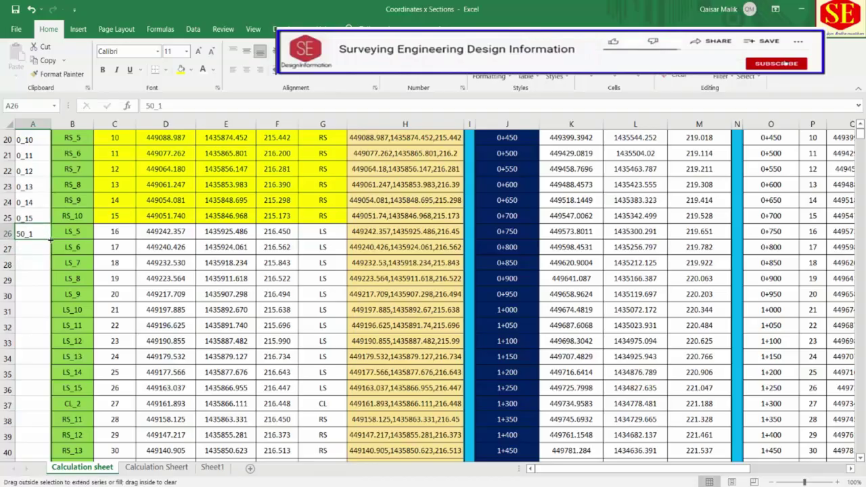
pyautogui.moveTo(50, 241)
pyautogui.mouseDown()
pyautogui.moveTo(62, 468)
pyautogui.moveTo(65, 382)
pyautogui.mouseUp()
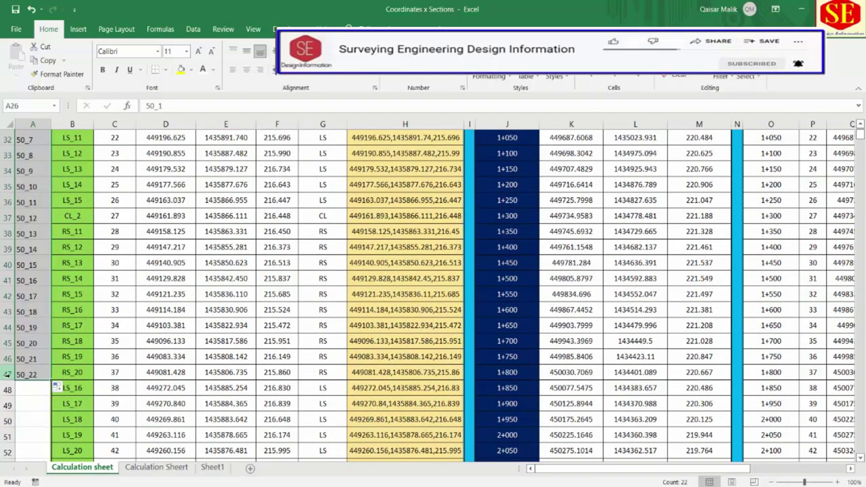
# Step: Fill the second station's point rows C26:G47 light blue
pyautogui.scroll(3, 101, 291)
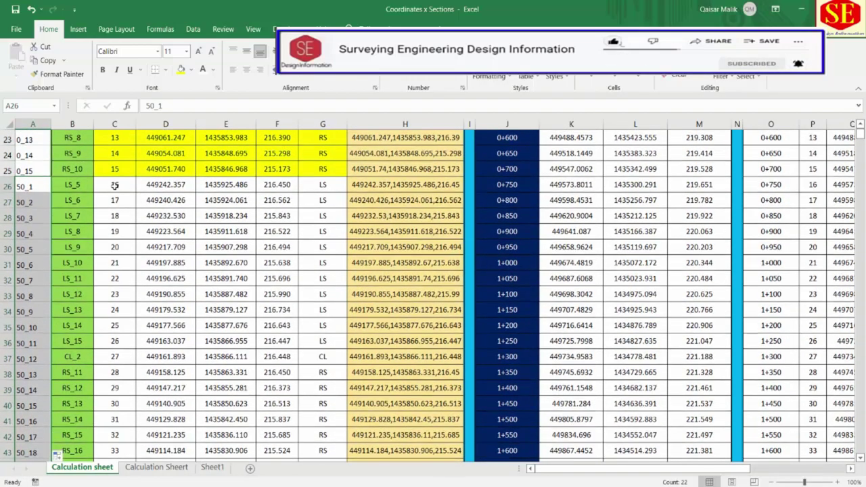
pyautogui.moveTo(114, 184)
pyautogui.mouseDown()
pyautogui.moveTo(327, 223)
pyautogui.moveTo(334, 469)
pyautogui.mouseUp()
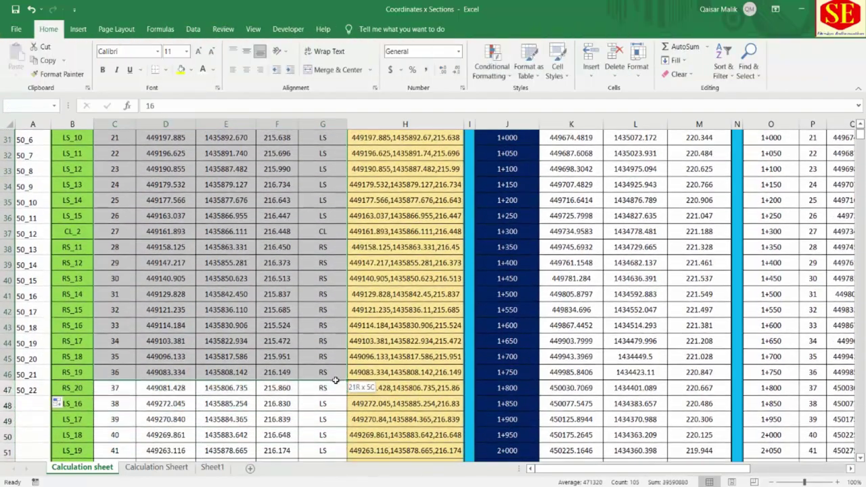
pyautogui.moveTo(335, 469); pyautogui.dragTo(336, 389)
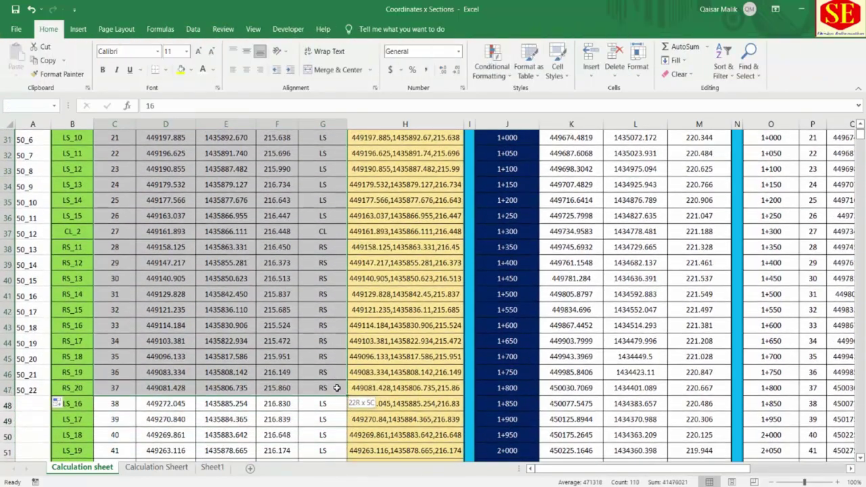
pyautogui.click(192, 70)
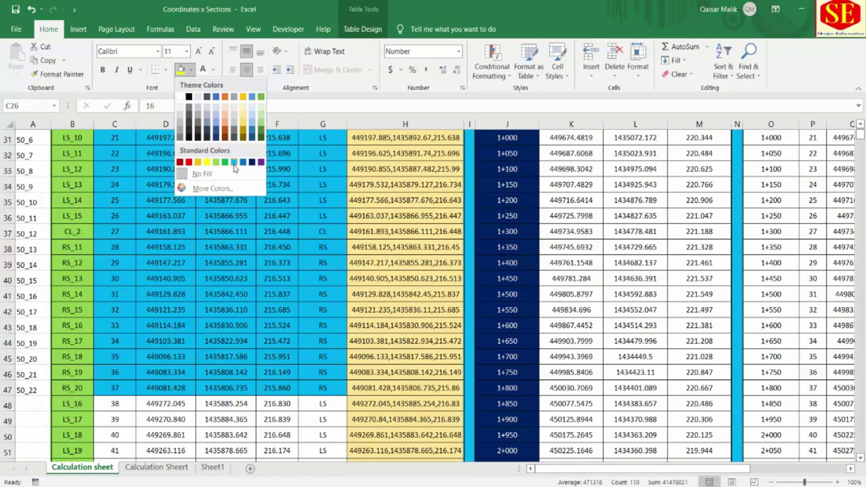
pyautogui.click(234, 163)
pyautogui.scroll(5, 231, 319)
pyautogui.click(232, 324)
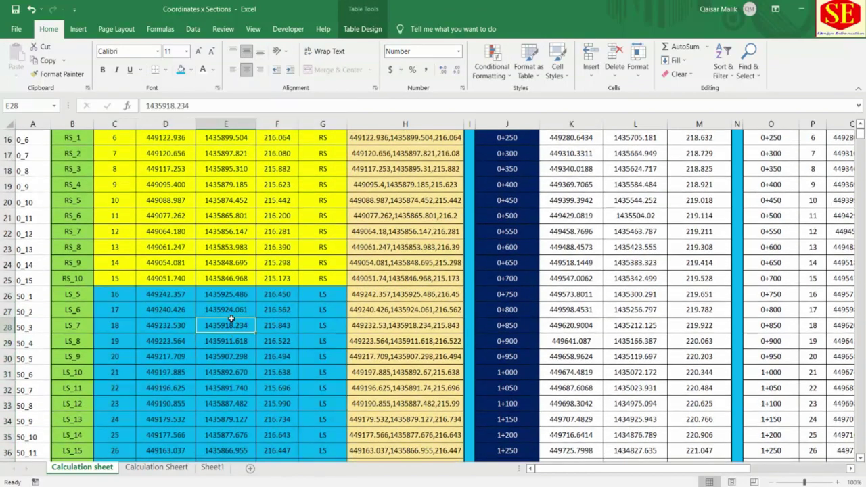
pyautogui.scroll(2, 231, 319)
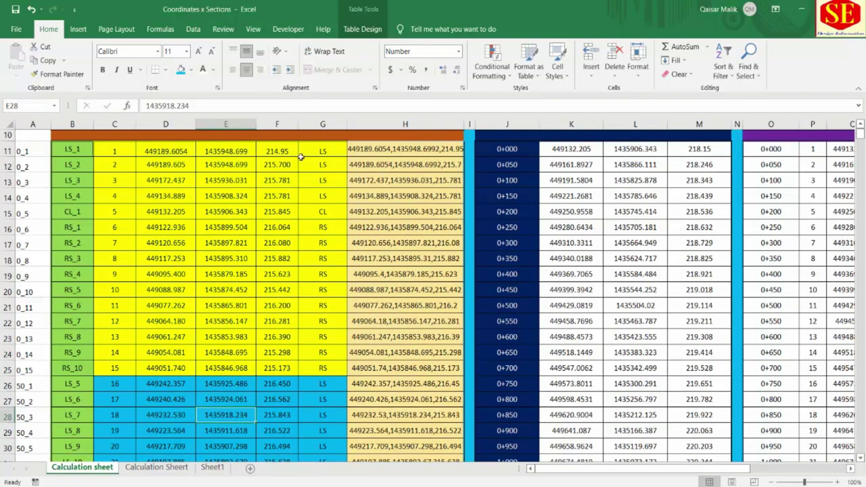
# Step: Select the point table A11:G47 and define its name as nsl
pyautogui.scroll(1, 300, 157)
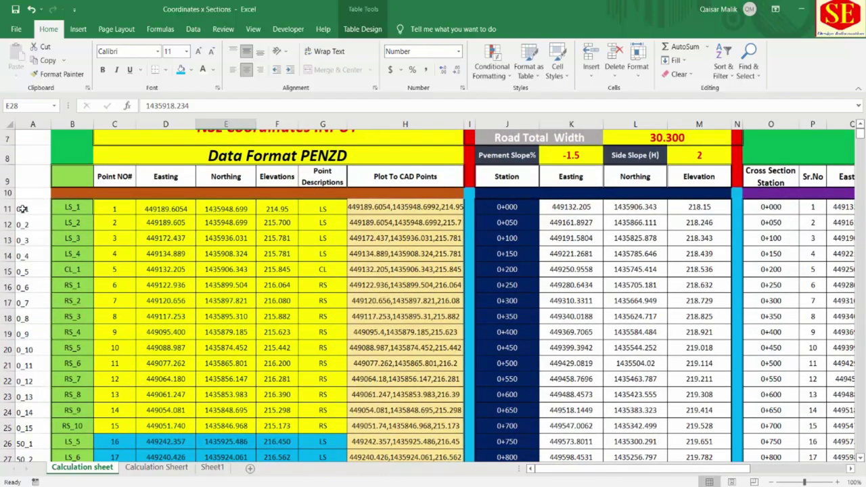
pyautogui.moveTo(22, 209)
pyautogui.mouseDown()
pyautogui.moveTo(316, 264)
pyautogui.moveTo(317, 474)
pyautogui.mouseUp()
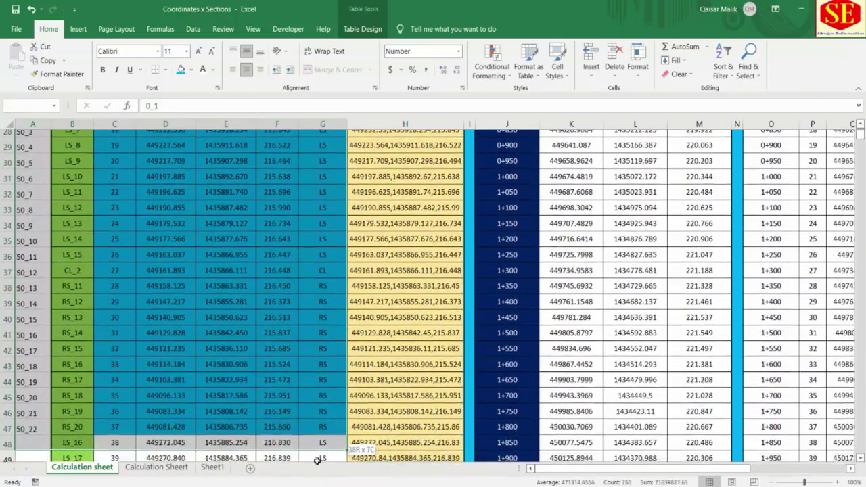
pyautogui.moveTo(317, 474); pyautogui.dragTo(318, 419)
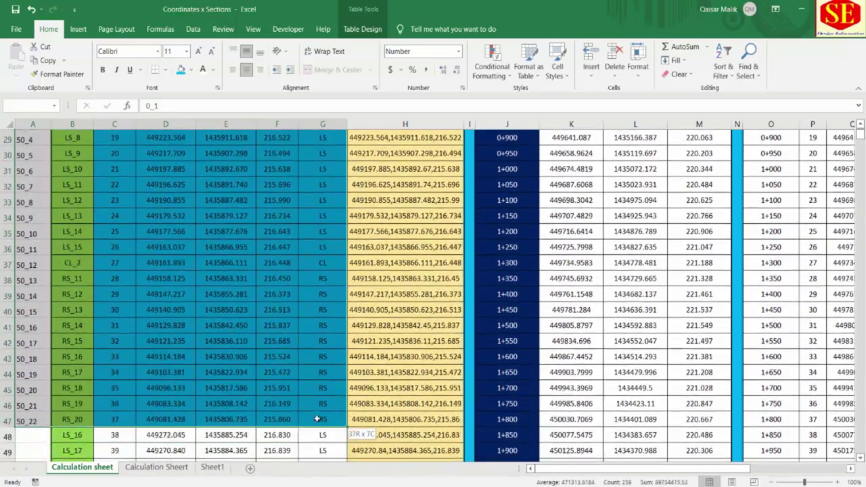
pyautogui.rightClick(222, 287)
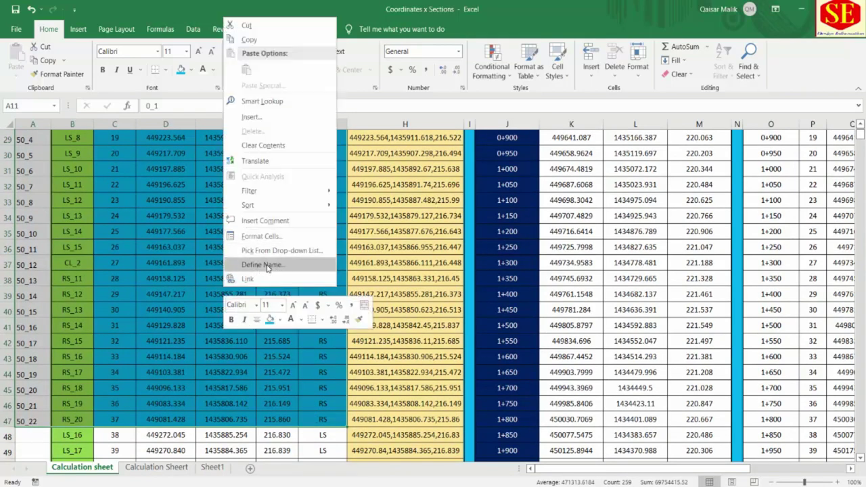
pyautogui.click(79, 28)
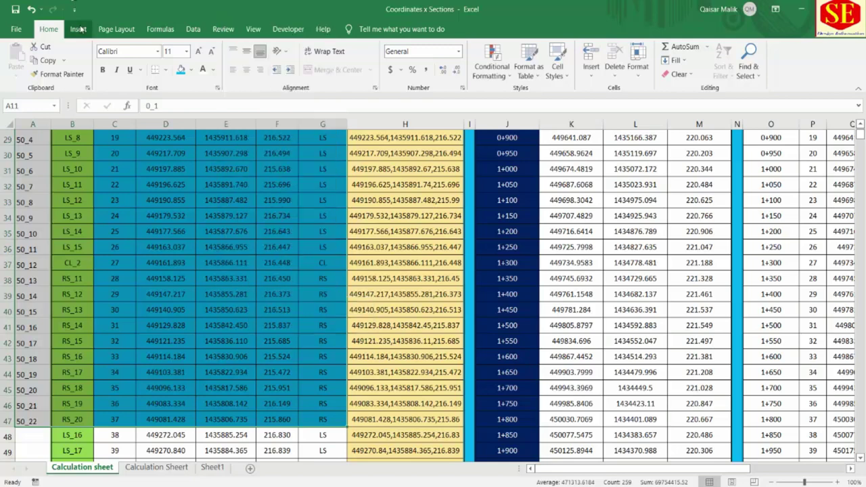
pyautogui.click(79, 29)
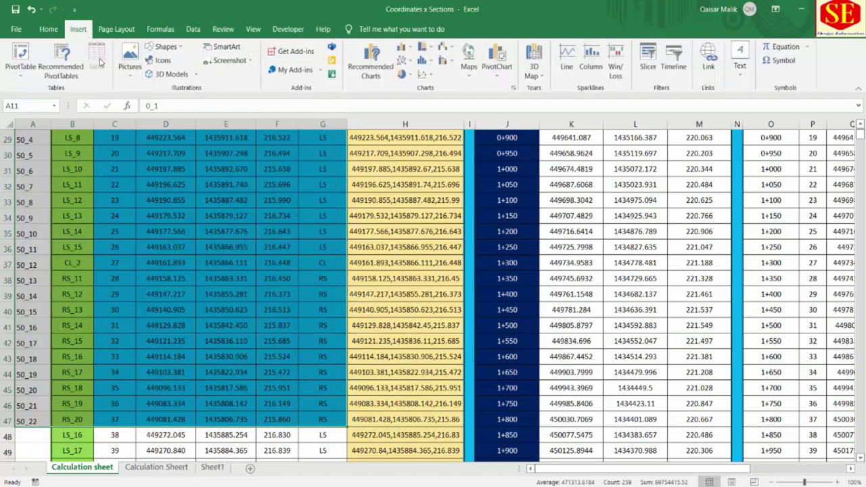
pyautogui.rightClick(188, 204)
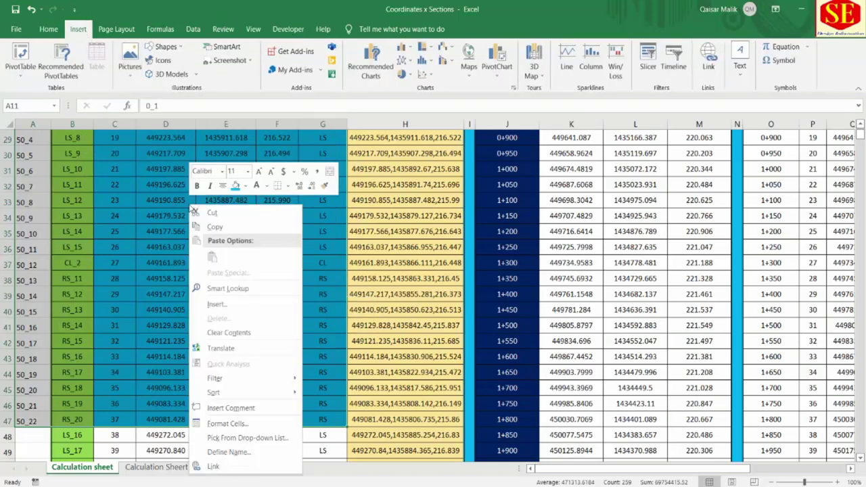
pyautogui.click(231, 452)
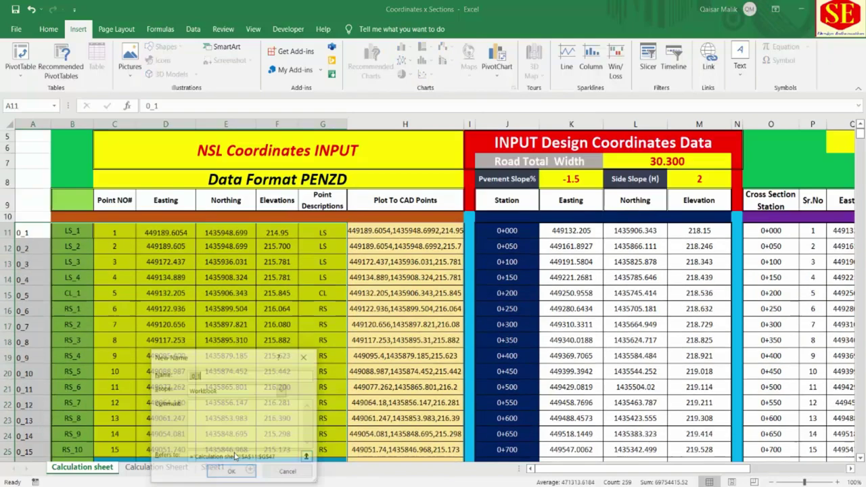
pyautogui.write('ns')
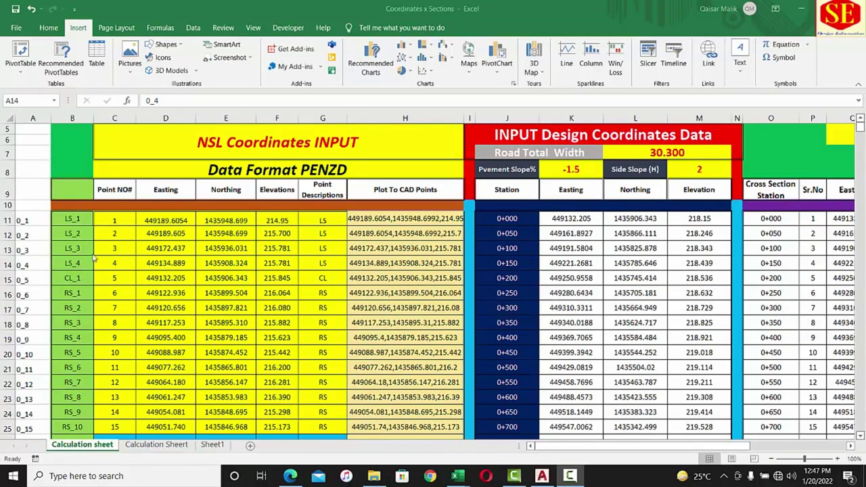
pyautogui.click(54, 101)
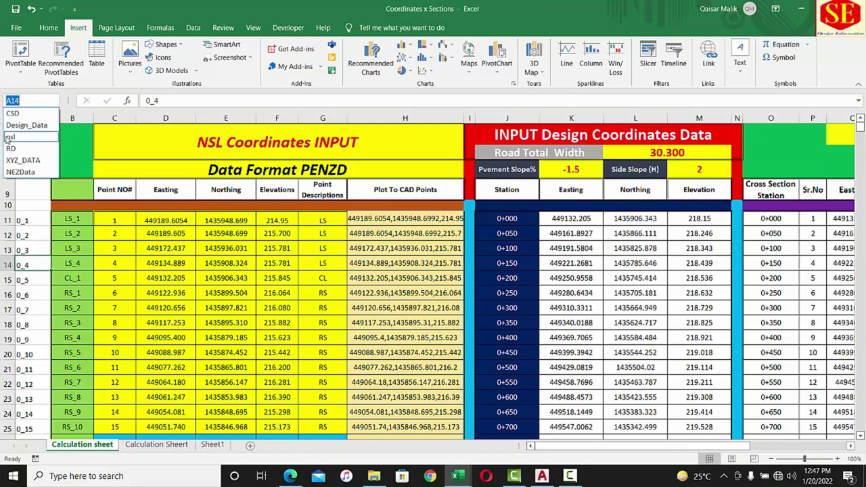
pyautogui.click(13, 138)
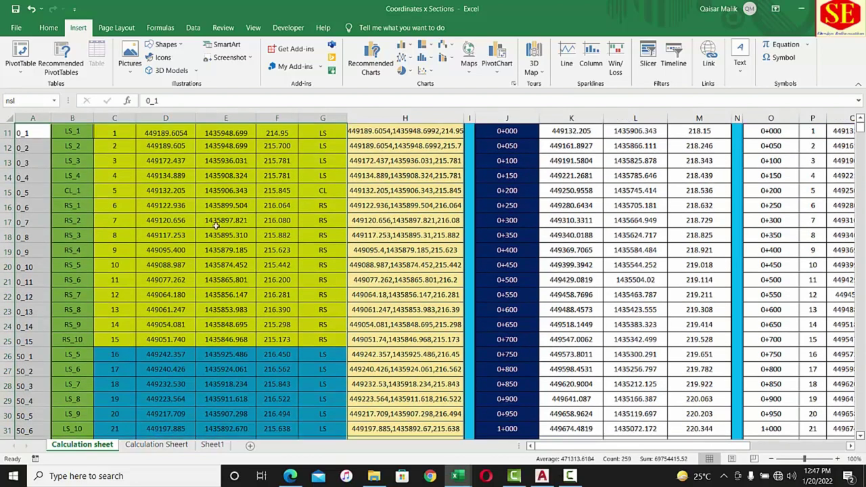
pyautogui.scroll(2, 152, 248)
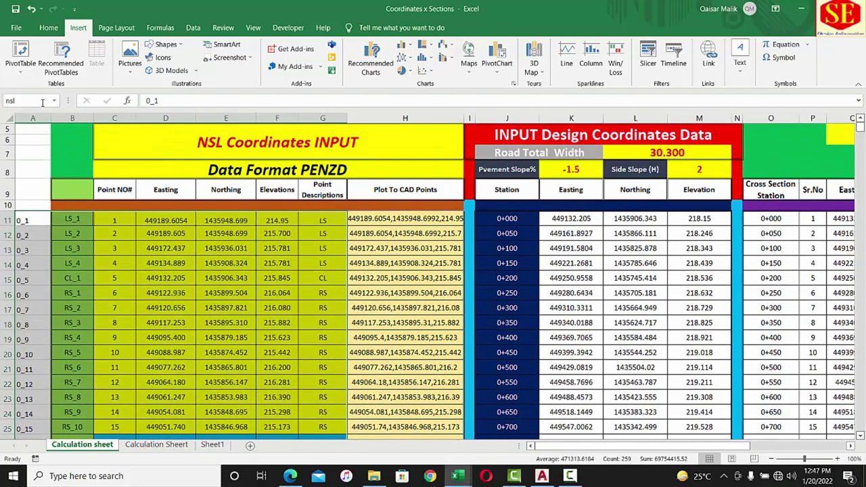
pyautogui.click(56, 101)
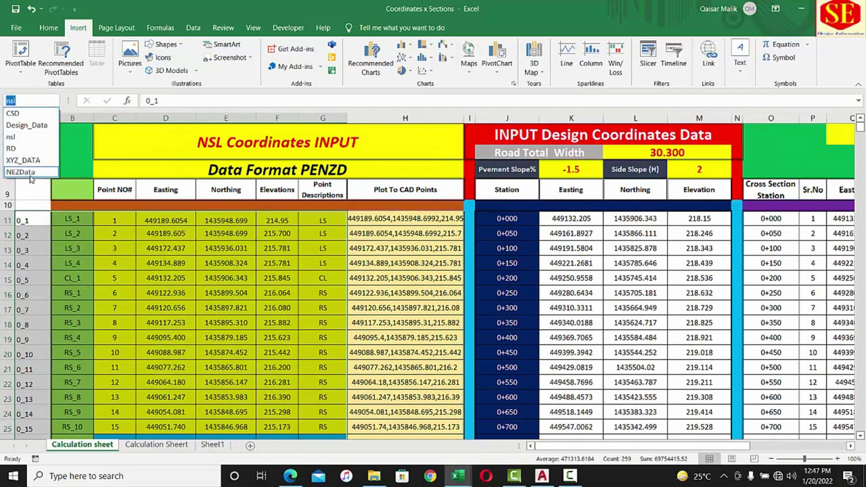
pyautogui.click(20, 173)
pyautogui.scroll(-6, 283, 332)
pyautogui.scroll(-6, 326, 329)
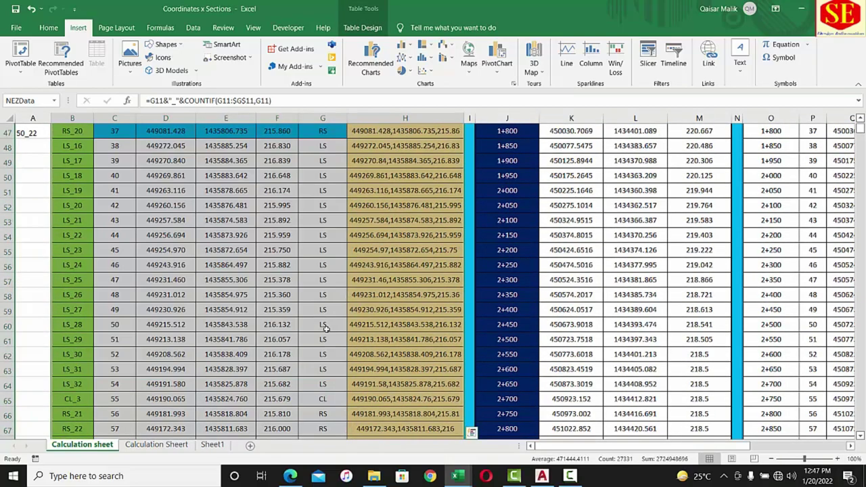
pyautogui.scroll(9, 755, 319)
pyautogui.hscroll(5, 738, 338)
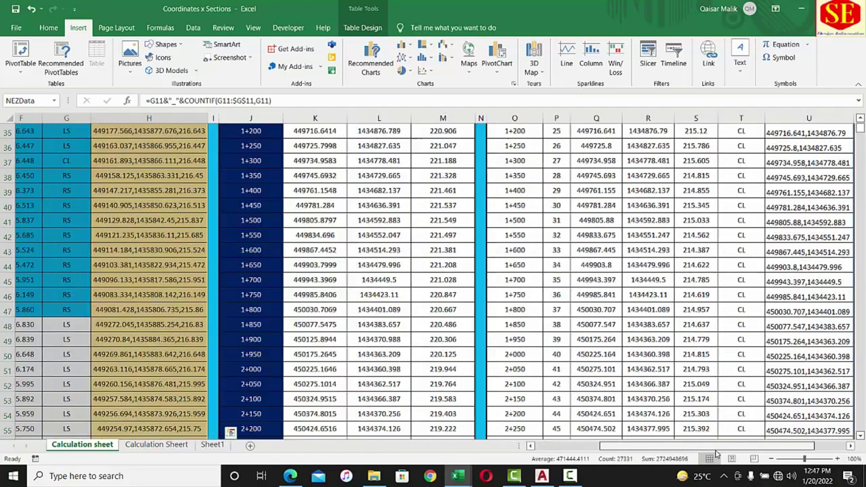
pyautogui.click(610, 191)
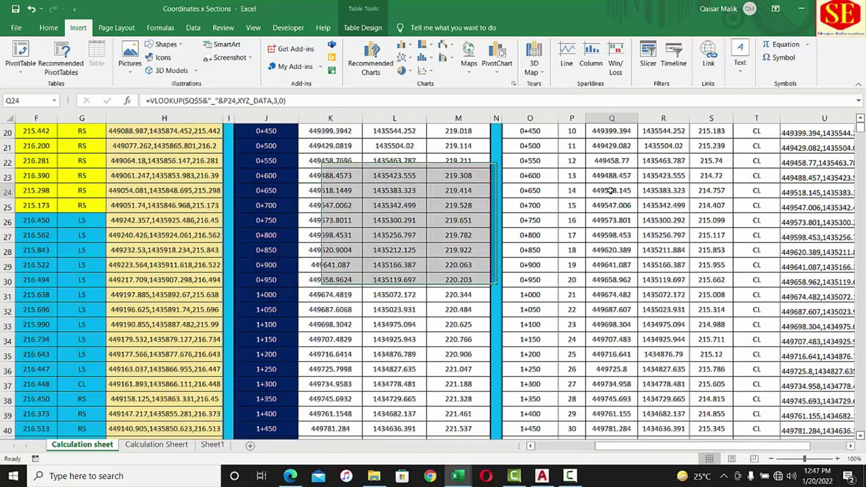
pyautogui.doubleClick(610, 191)
pyautogui.press('Escape')
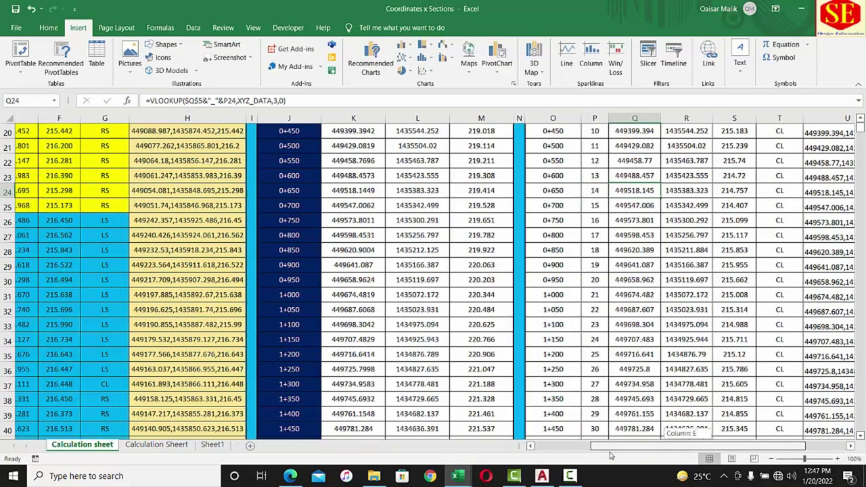
pyautogui.moveTo(701, 447); pyautogui.dragTo(639, 447)
pyautogui.scroll(6, 433, 271)
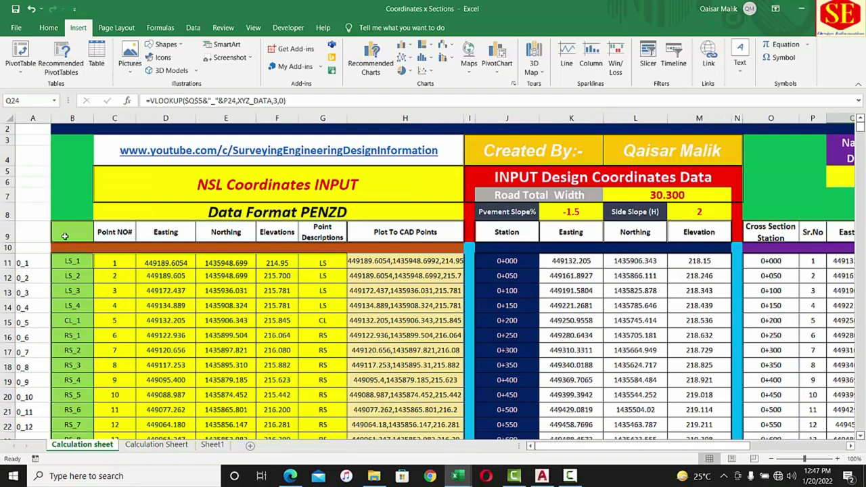
# Step: On Calculation Sheert, link A10 to cell A11 of the Calculation sheet (point 0_1)
pyautogui.click(157, 445)
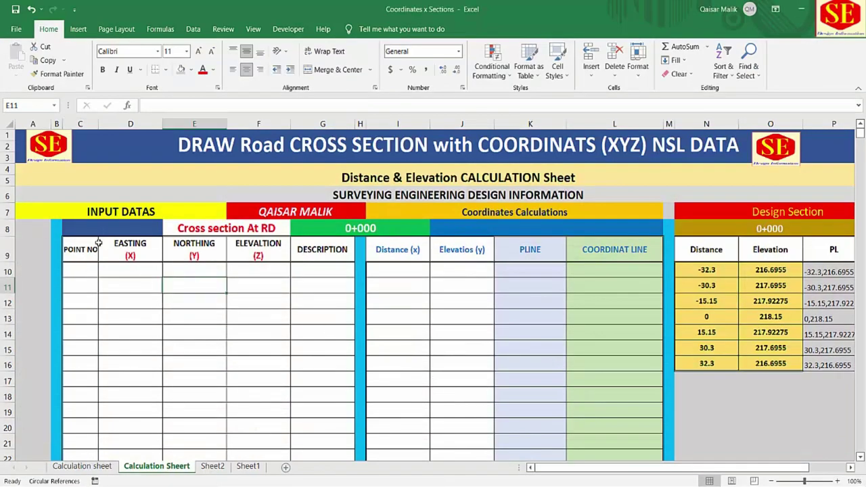
pyautogui.click(126, 211)
pyautogui.click(38, 271)
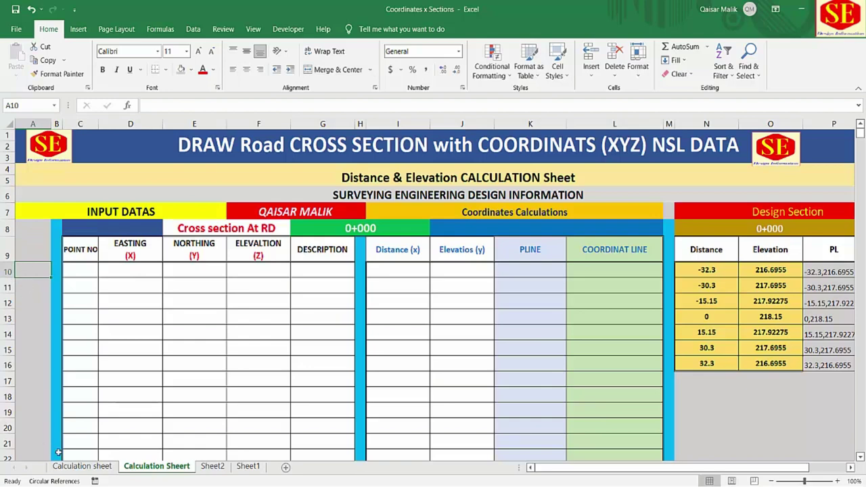
pyautogui.write('=')
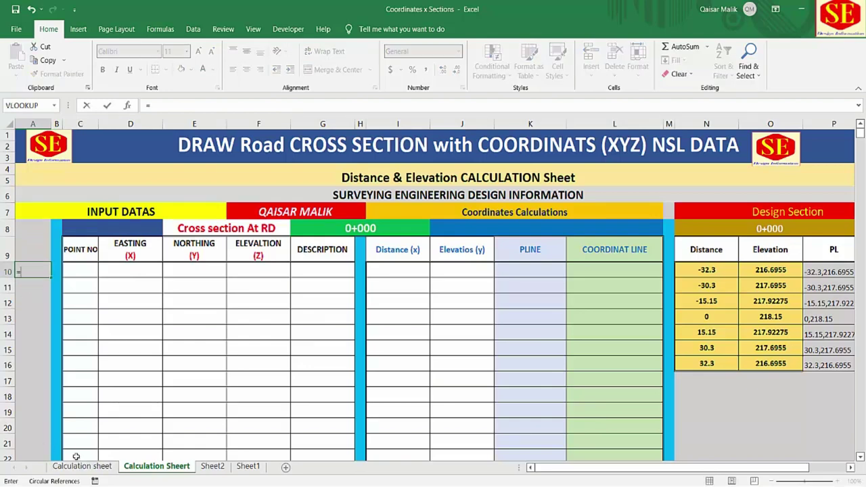
pyautogui.click(60, 467)
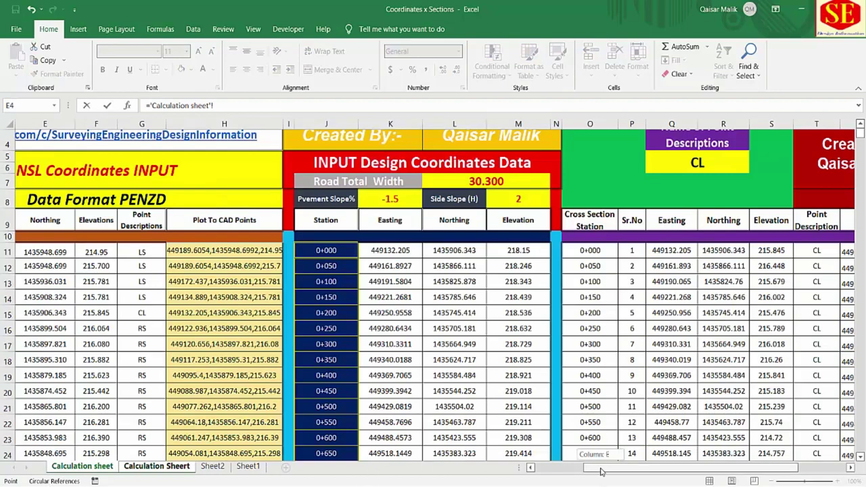
pyautogui.click(541, 468)
pyautogui.click(28, 252)
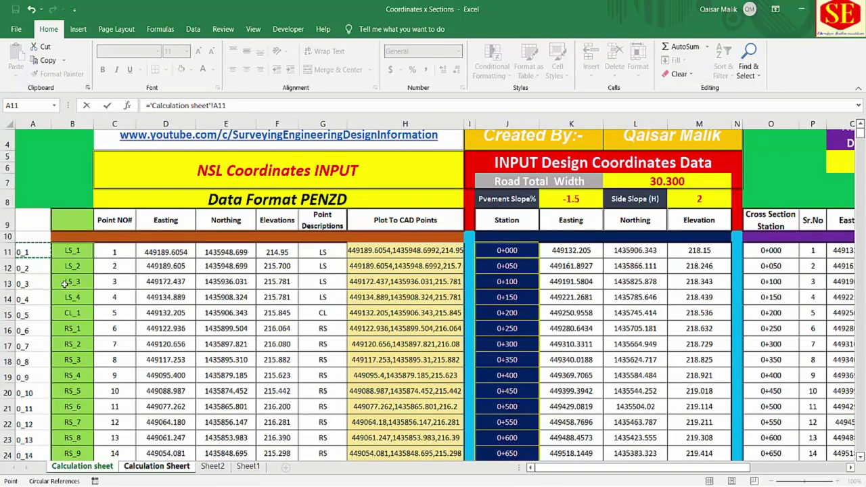
pyautogui.press('Return')
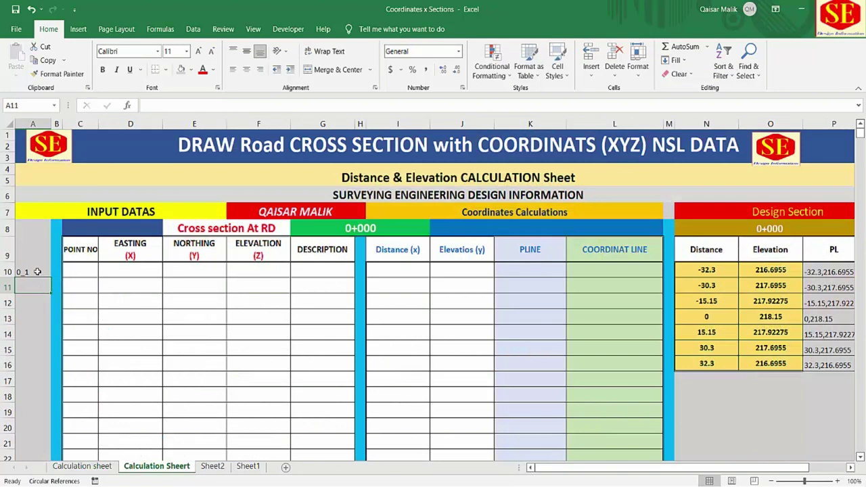
# Step: Fill the link down to list 0_1–0_15 in A10:A24, deleting the 50_ overflow in A25:A29
pyautogui.click(28, 273)
pyautogui.moveTo(51, 279); pyautogui.dragTo(57, 436)
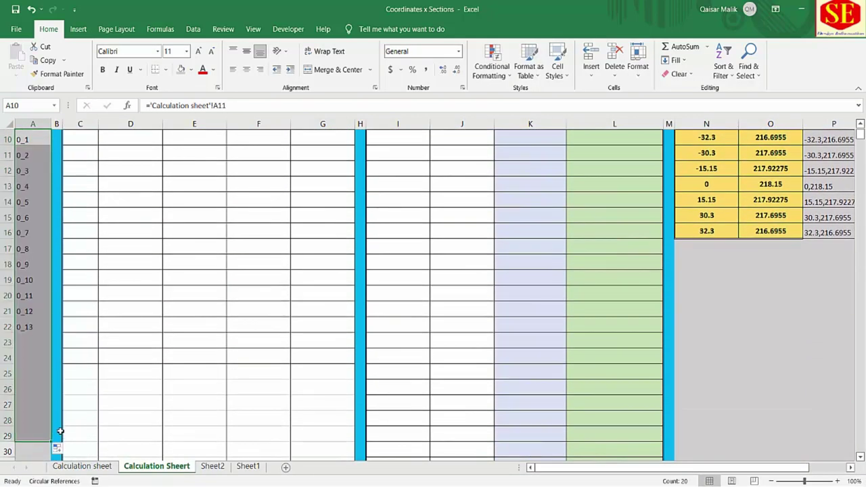
pyautogui.click(34, 141)
pyautogui.click(32, 376)
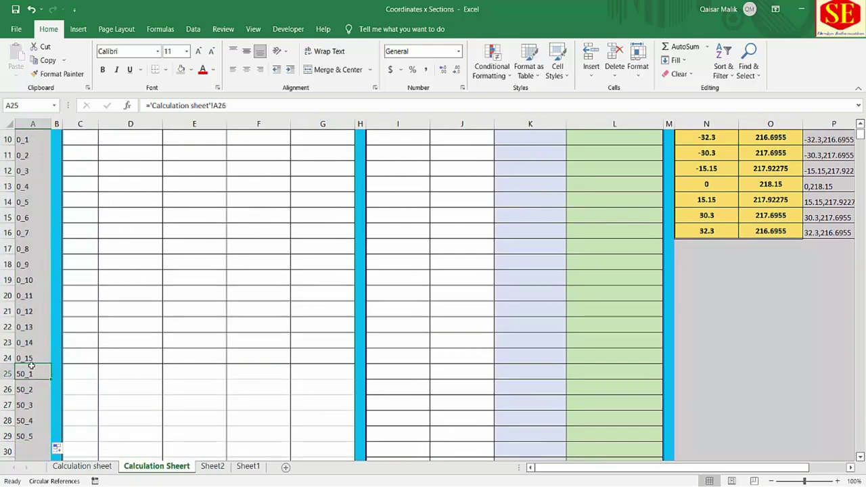
pyautogui.click(27, 363)
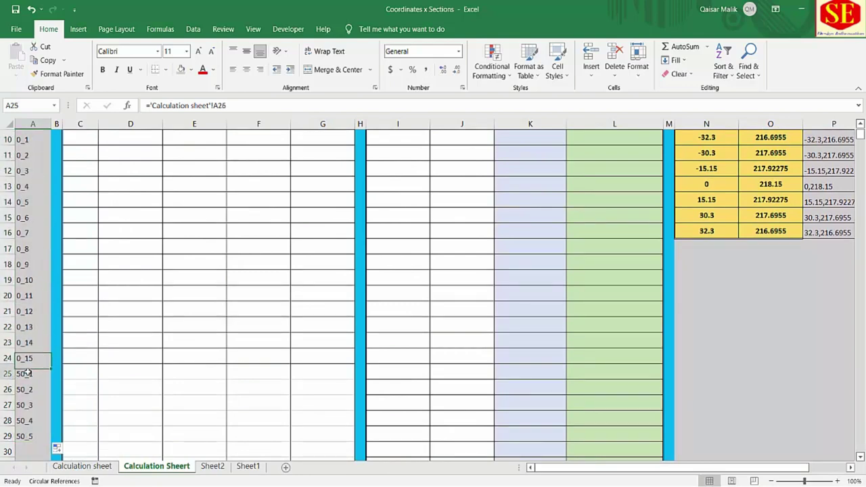
pyautogui.moveTo(27, 373); pyautogui.dragTo(32, 437)
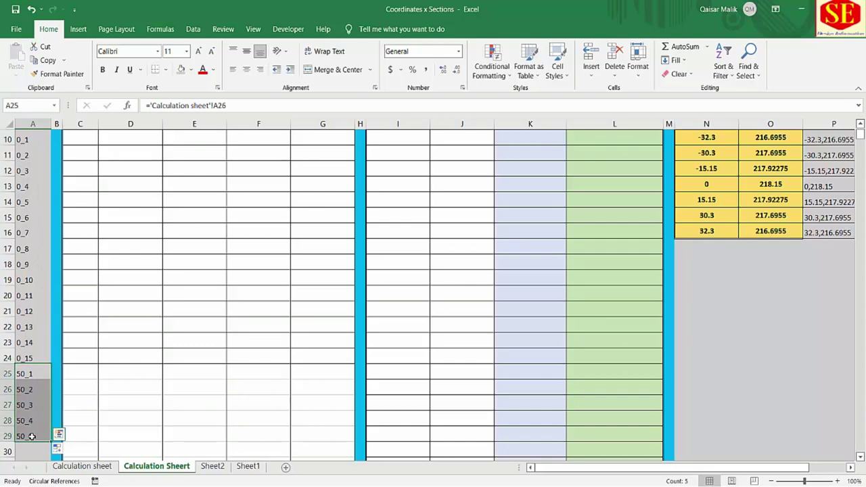
pyautogui.press('Delete')
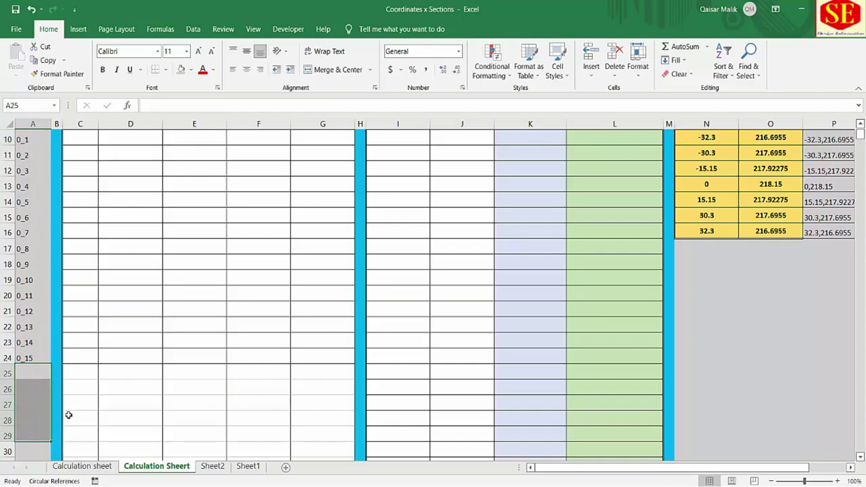
# Step: Scroll down to the empty 0+050 INPUT DATAS block at row 38
pyautogui.scroll(-4, 69, 415)
pyautogui.moveTo(33, 185); pyautogui.dragTo(33, 201)
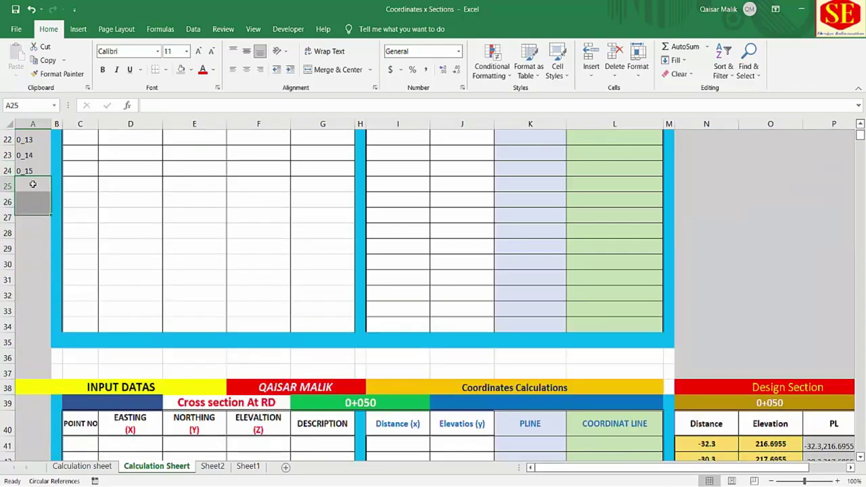
pyautogui.scroll(3, 240, 247)
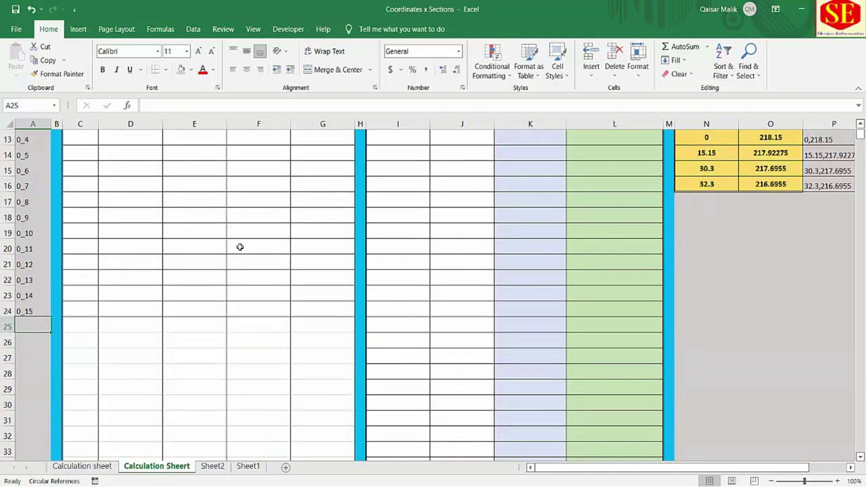
pyautogui.scroll(2, 240, 247)
pyautogui.scroll(-2, 256, 246)
pyautogui.scroll(-4, 255, 246)
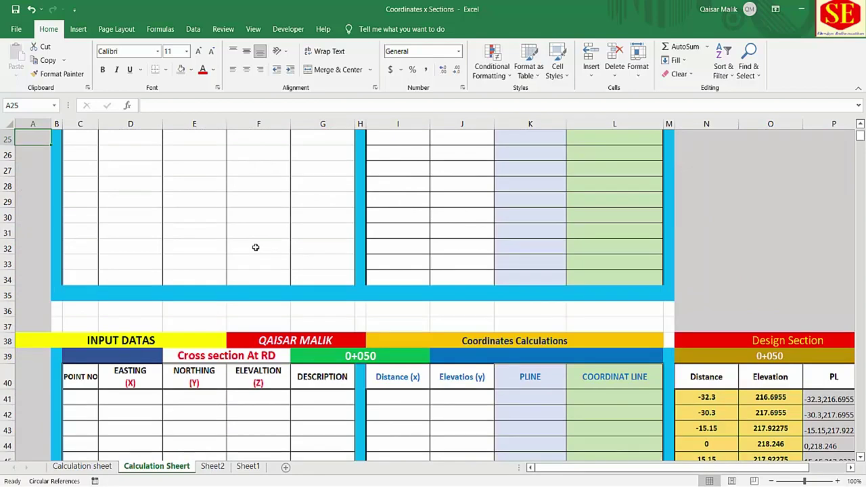
pyautogui.scroll(4, 256, 248)
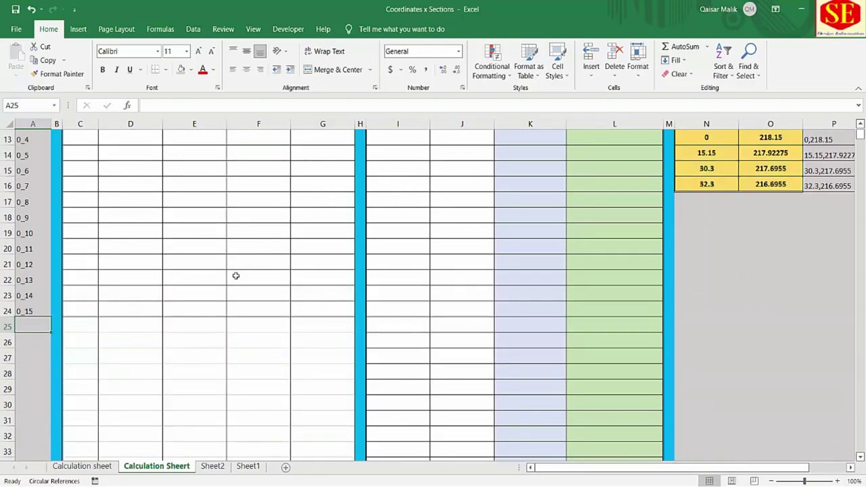
pyautogui.scroll(-1, 236, 275)
pyautogui.scroll(-3, 242, 269)
pyautogui.scroll(-3, 242, 269)
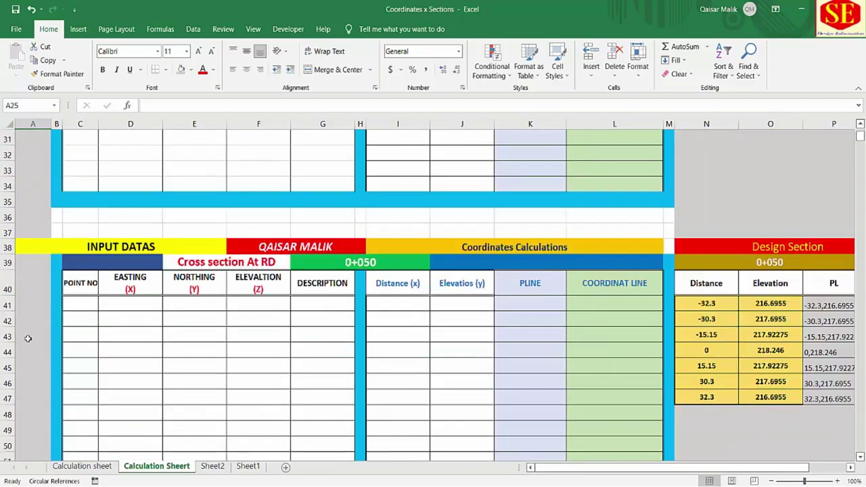
# Step: Link A41 to cell A26 of the Calculation sheet (point 50_1)
pyautogui.click(44, 306)
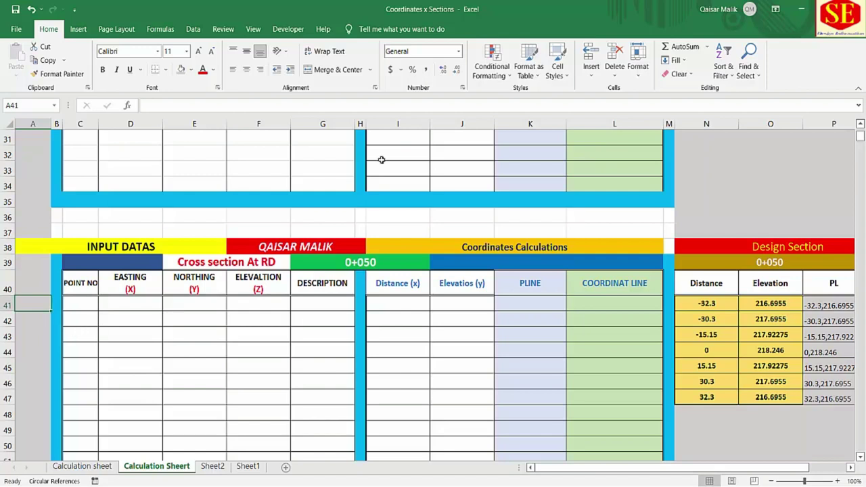
pyautogui.write('=')
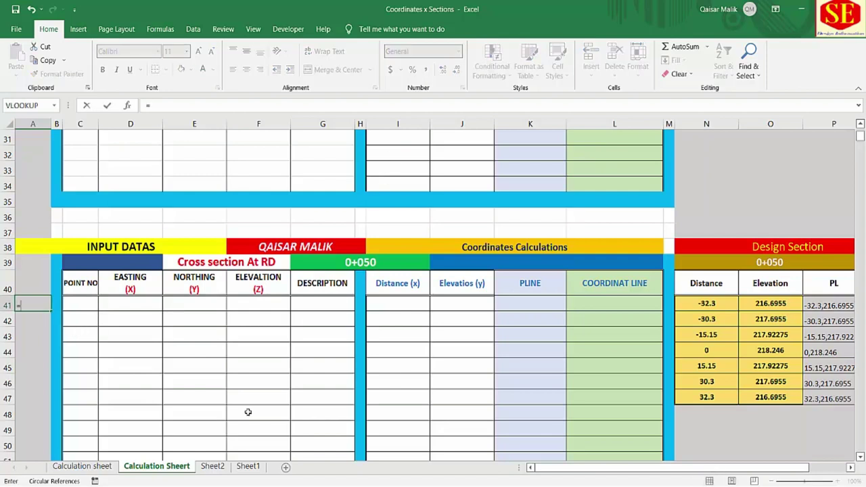
pyautogui.click(82, 466)
pyautogui.scroll(-5, 31, 284)
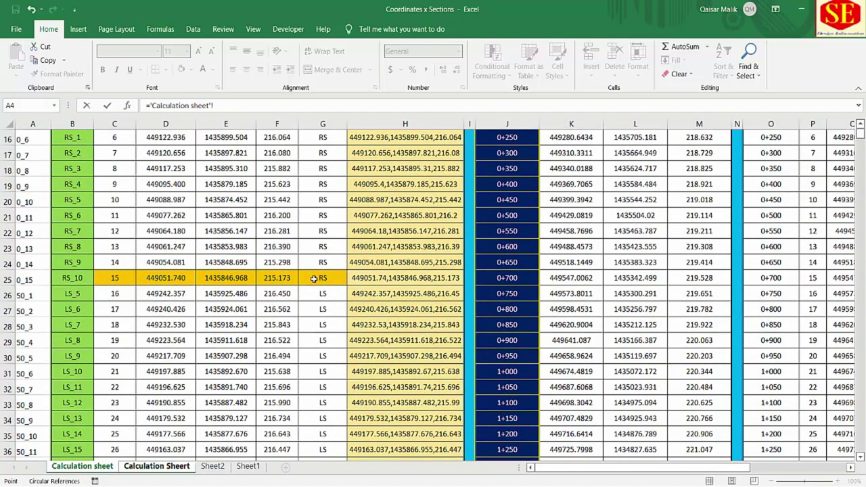
pyautogui.scroll(4, 314, 279)
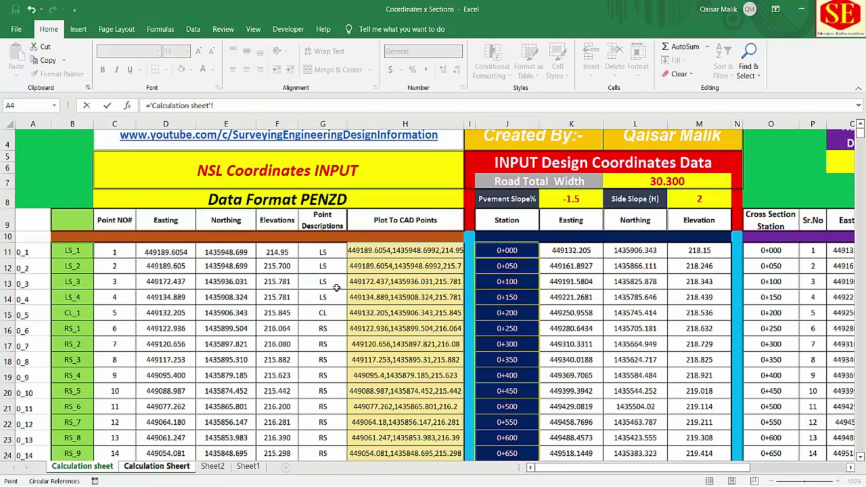
pyautogui.scroll(-3, 336, 287)
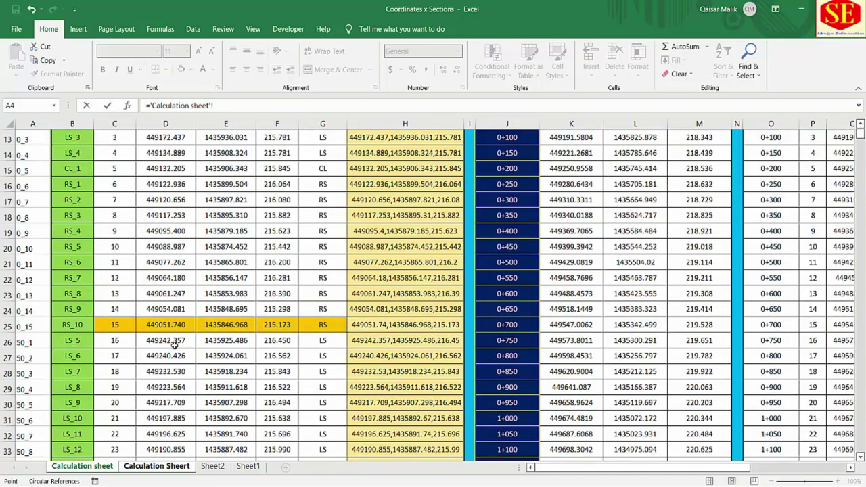
pyautogui.click(30, 343)
pyautogui.press('Return')
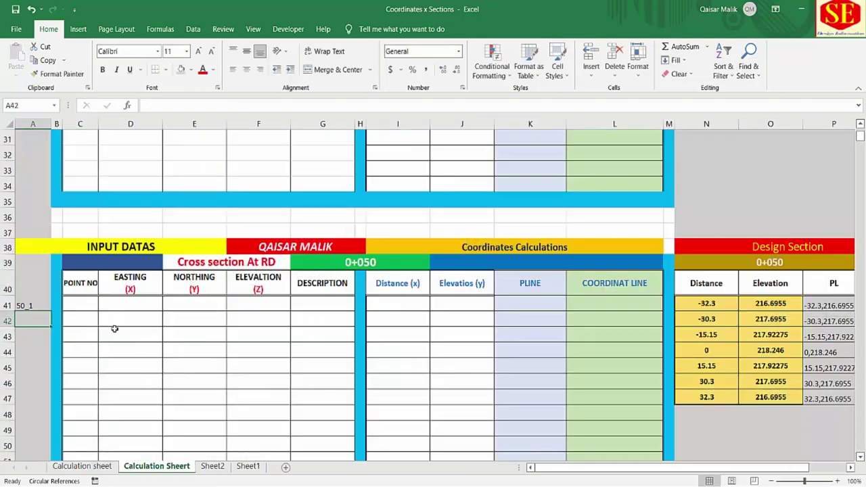
# Step: Fill the link down to 50_22 in A62 and delete the 100_1–100_5 overflow in A63:A67
pyautogui.scroll(-2, 81, 284)
pyautogui.click(41, 211)
pyautogui.moveTo(51, 219); pyautogui.dragTo(45, 438)
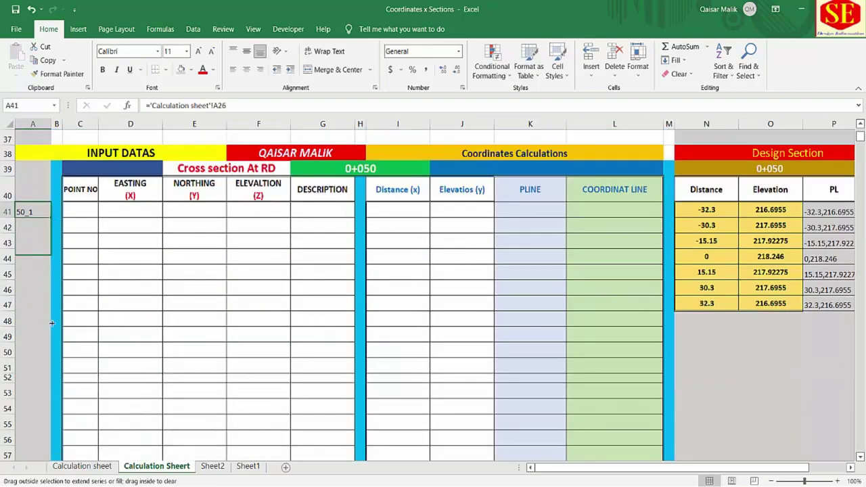
pyautogui.scroll(-3, 115, 353)
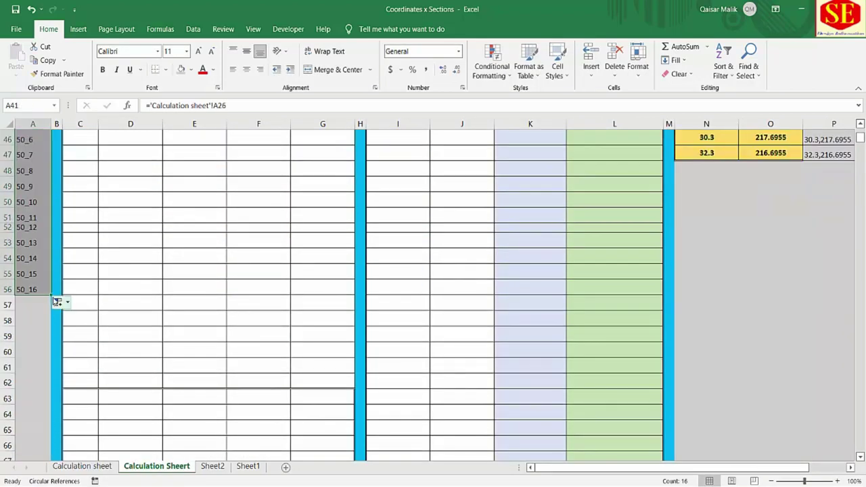
pyautogui.moveTo(50, 293); pyautogui.dragTo(43, 394)
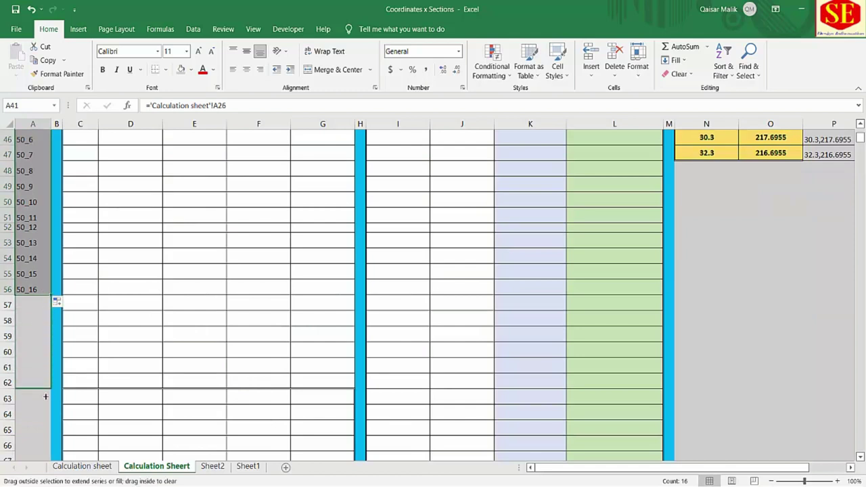
pyautogui.scroll(-3, 71, 365)
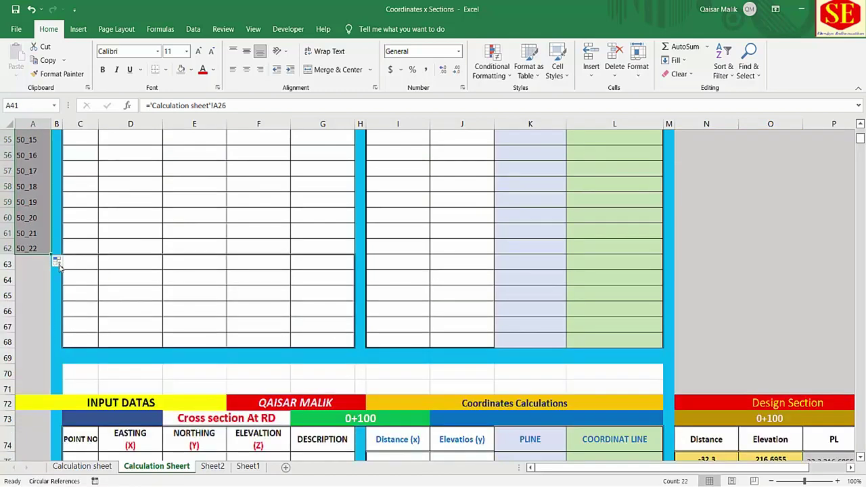
pyautogui.moveTo(52, 257); pyautogui.dragTo(51, 331)
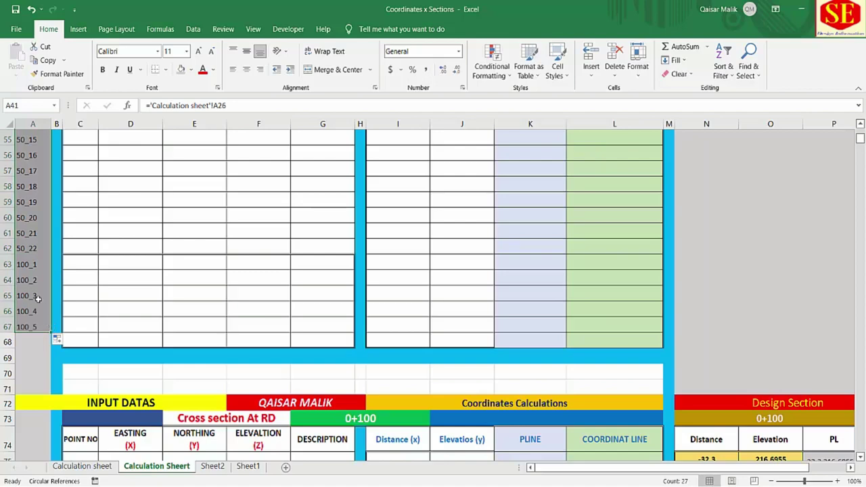
pyautogui.moveTo(30, 264); pyautogui.dragTo(28, 327)
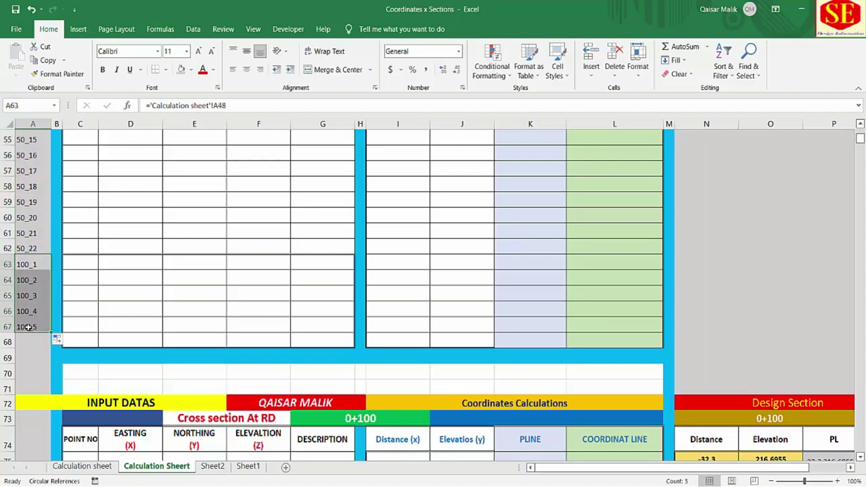
pyautogui.press('Delete')
pyautogui.scroll(-2, 31, 325)
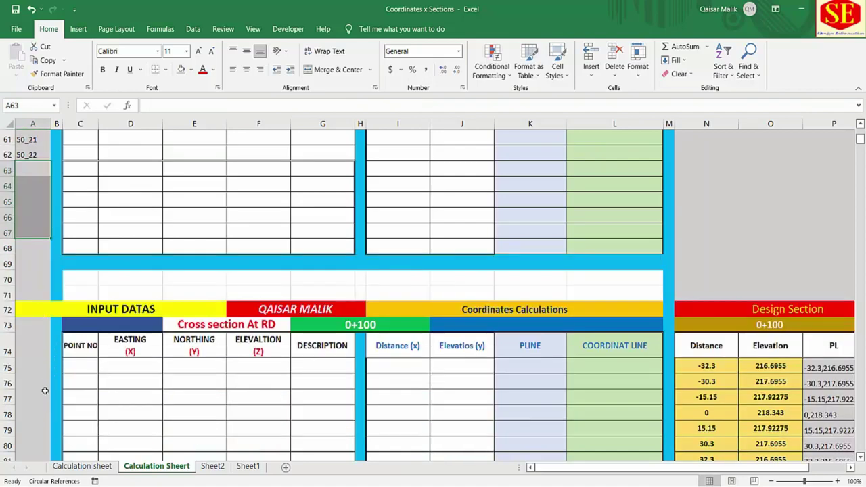
# Step: Link A75 to cell A48 of the Calculation sheet (point 100_1)
pyautogui.click(36, 366)
pyautogui.write('=')
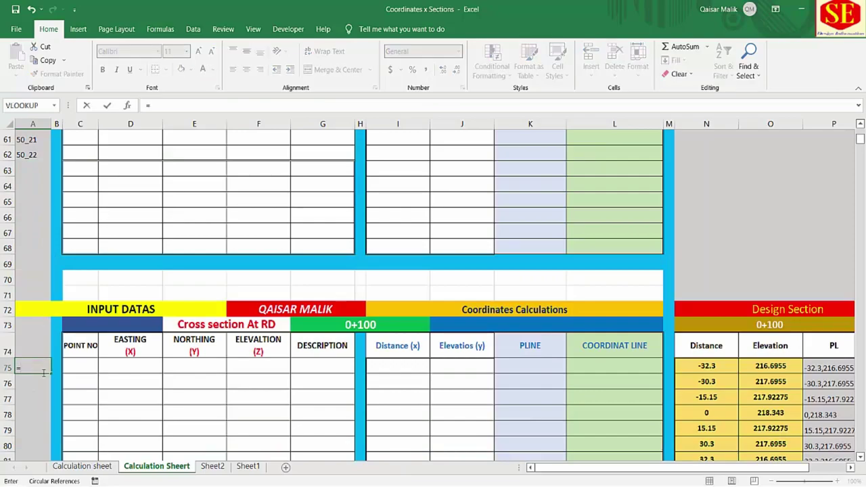
pyautogui.click(82, 467)
pyautogui.scroll(-7, 155, 355)
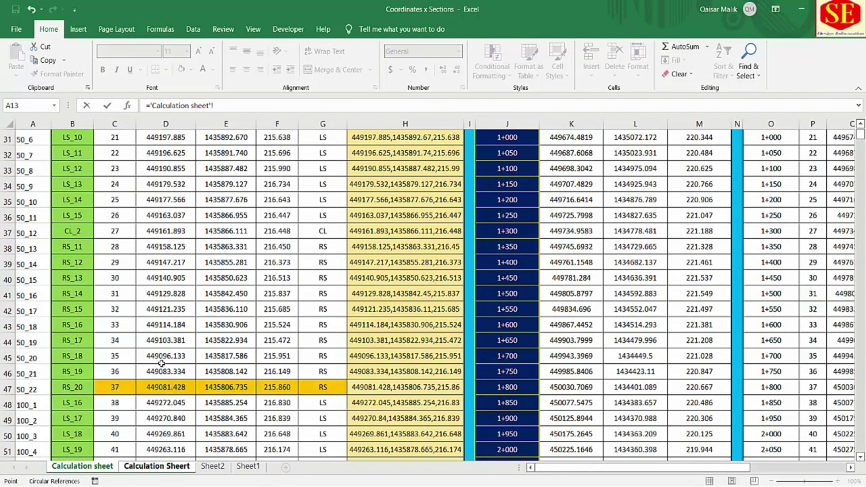
pyautogui.scroll(-3, 163, 362)
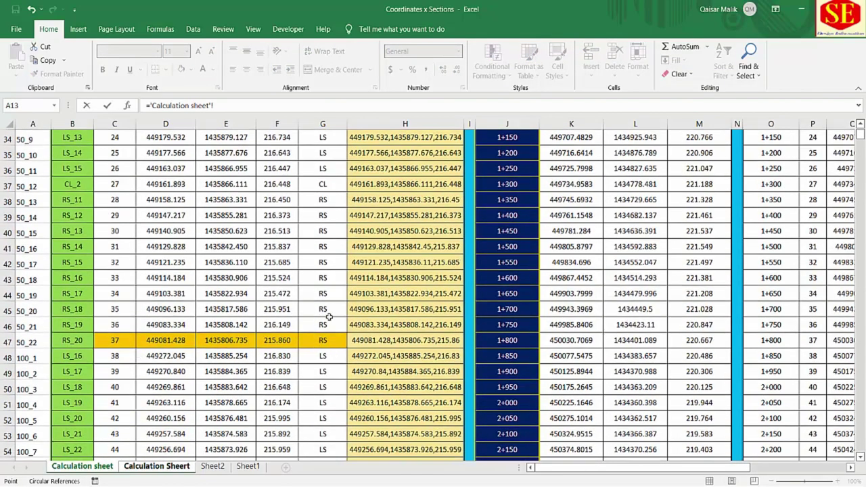
pyautogui.click(31, 357)
pyautogui.press('Return')
# Step: Fill the link down to 100_28 in A102 and delete the extra 150_1 in A103
pyautogui.scroll(-4, 77, 295)
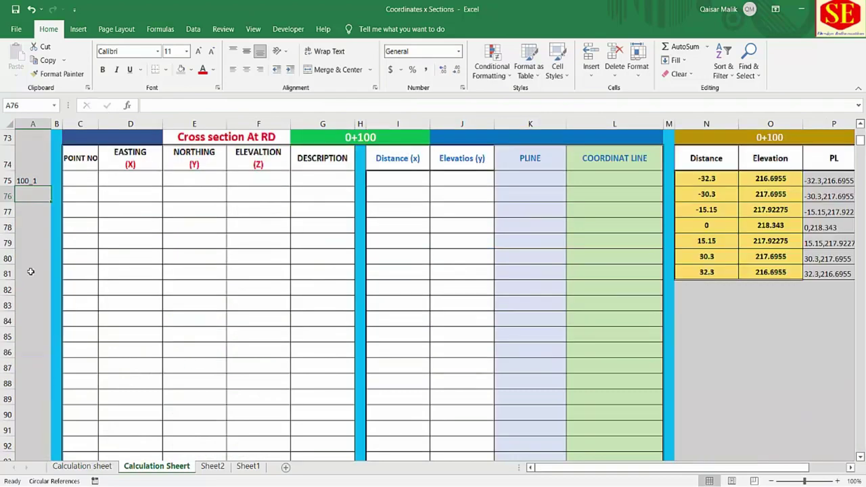
pyautogui.click(34, 181)
pyautogui.moveTo(52, 188)
pyautogui.mouseDown()
pyautogui.moveTo(47, 462)
pyautogui.moveTo(52, 438)
pyautogui.mouseUp()
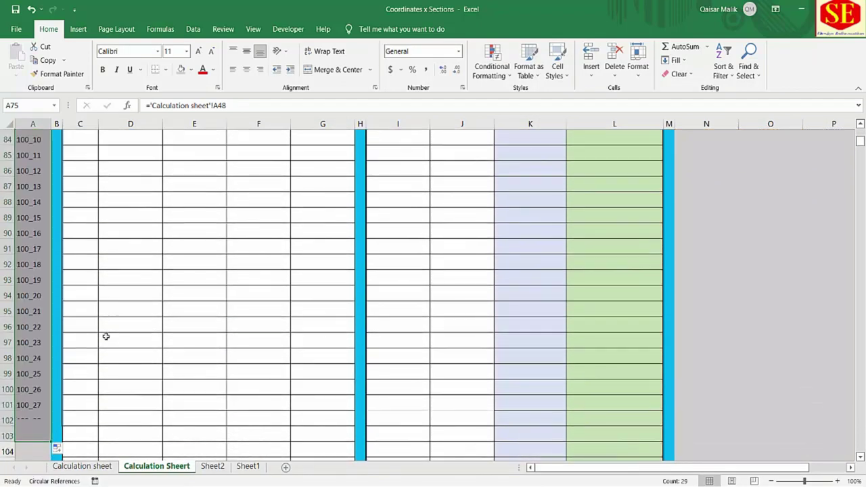
pyautogui.scroll(-3, 106, 337)
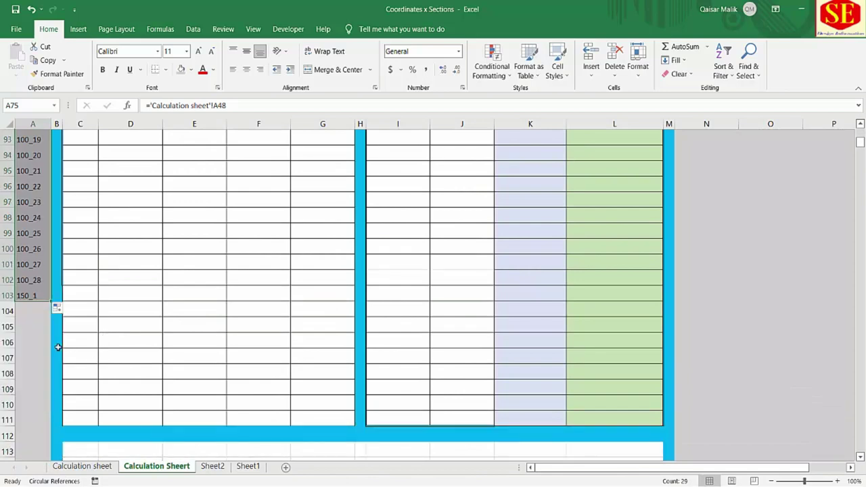
pyautogui.click(42, 295)
pyautogui.press('Delete')
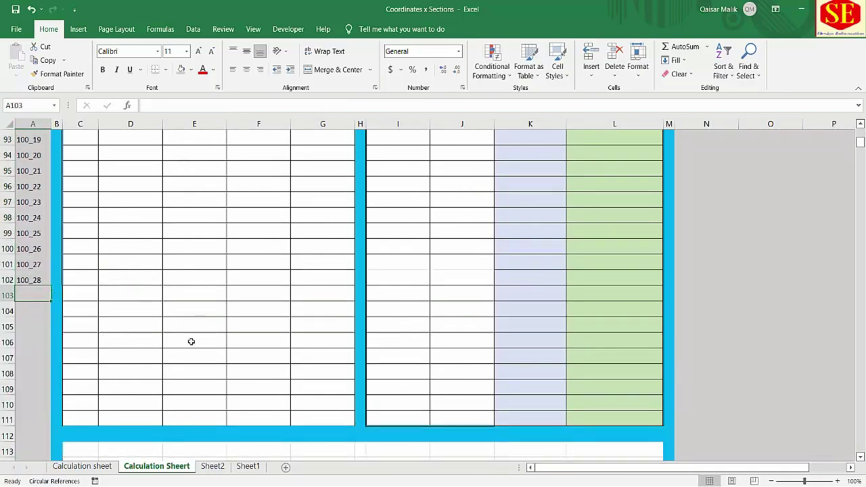
pyautogui.scroll(3, 193, 342)
pyautogui.scroll(7, 192, 342)
pyautogui.scroll(4, 192, 342)
pyautogui.scroll(5, 189, 352)
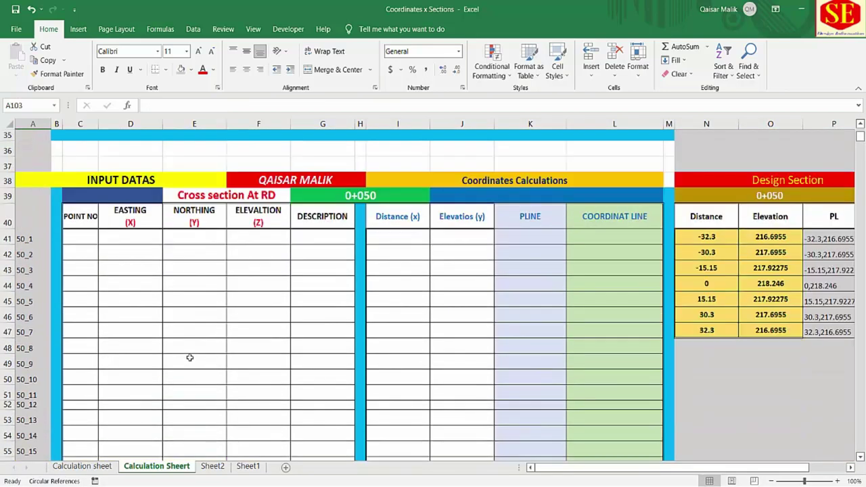
pyautogui.scroll(1, 190, 355)
pyautogui.scroll(4, 103, 336)
pyautogui.scroll(1, 104, 335)
pyautogui.scroll(4, 104, 336)
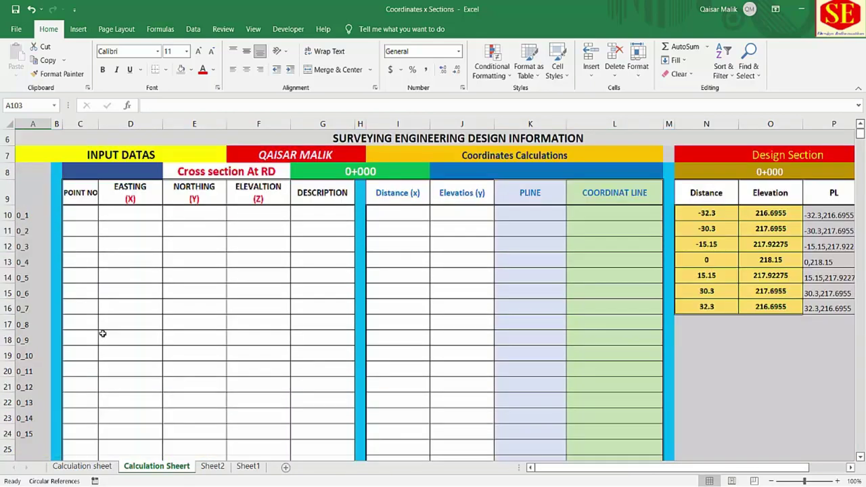
# Step: In C10 start a VLOOKUP with A10 as lookup value and nsl as the table
pyautogui.click(73, 212)
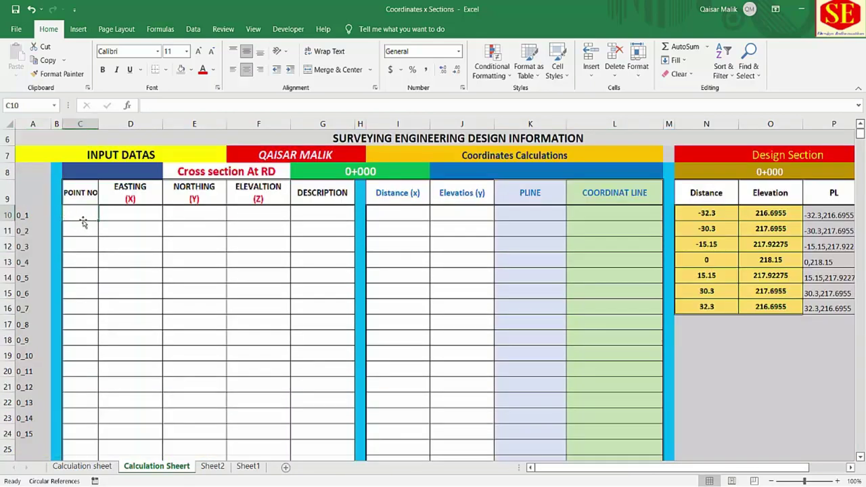
pyautogui.write('=')
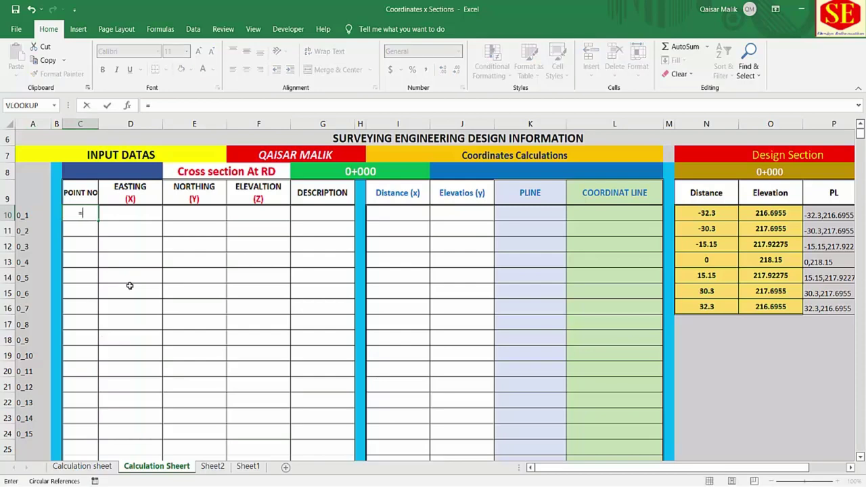
pyautogui.write('vlo')
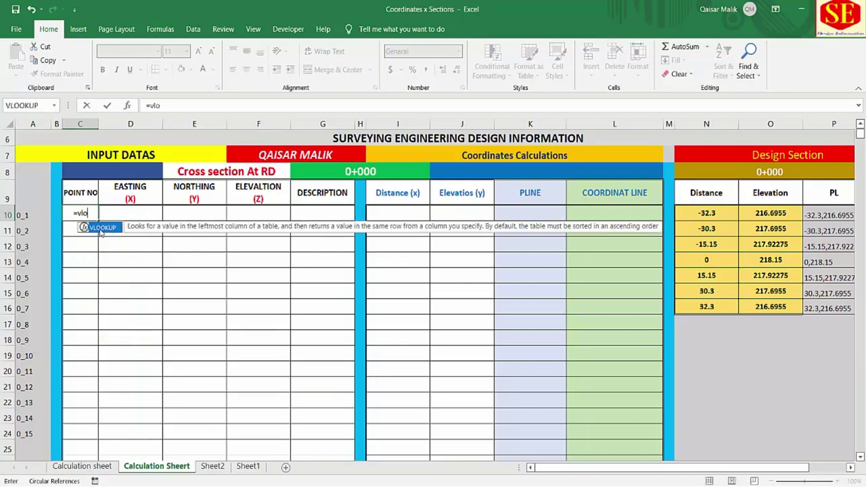
pyautogui.doubleClick(100, 228)
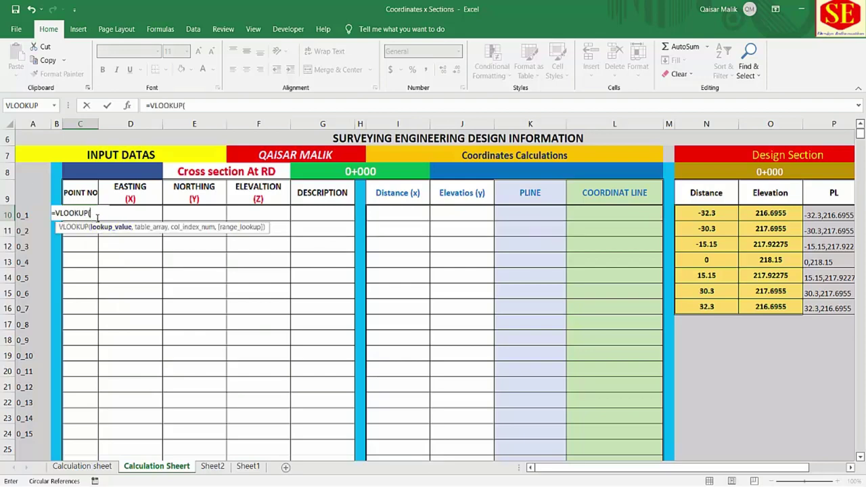
pyautogui.click(20, 215)
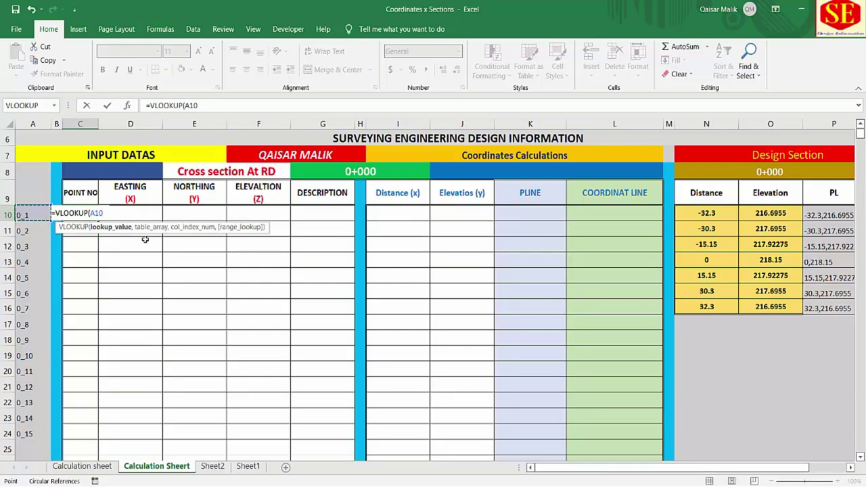
pyautogui.write(',')
pyautogui.click(78, 213)
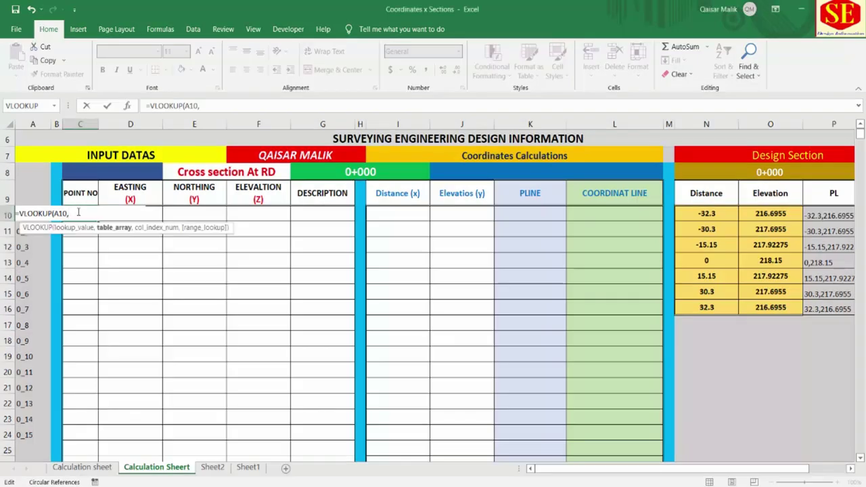
pyautogui.write('nsl')
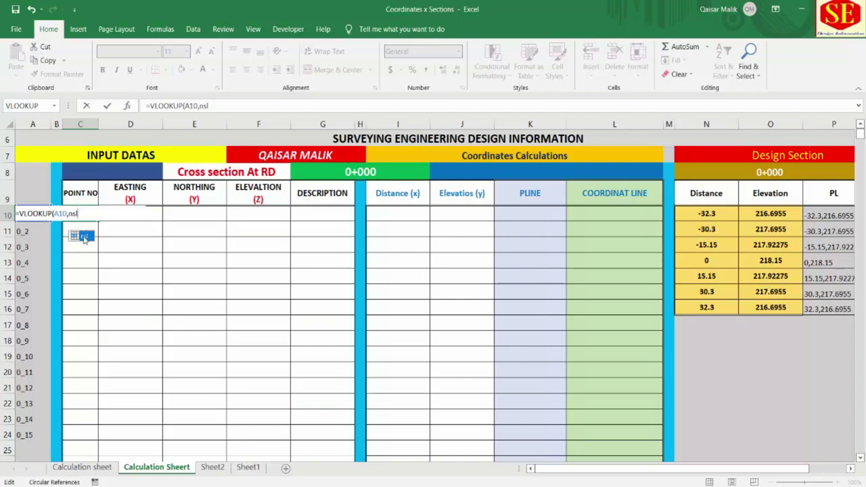
pyautogui.doubleClick(84, 235)
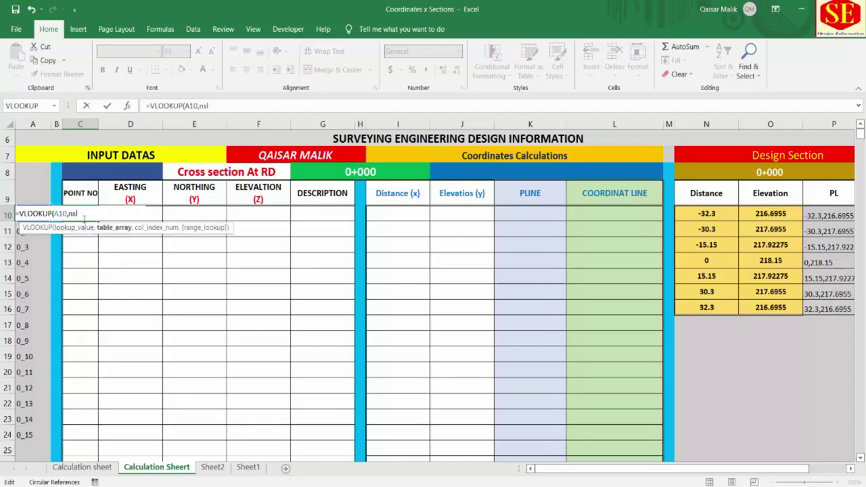
pyautogui.write(',')
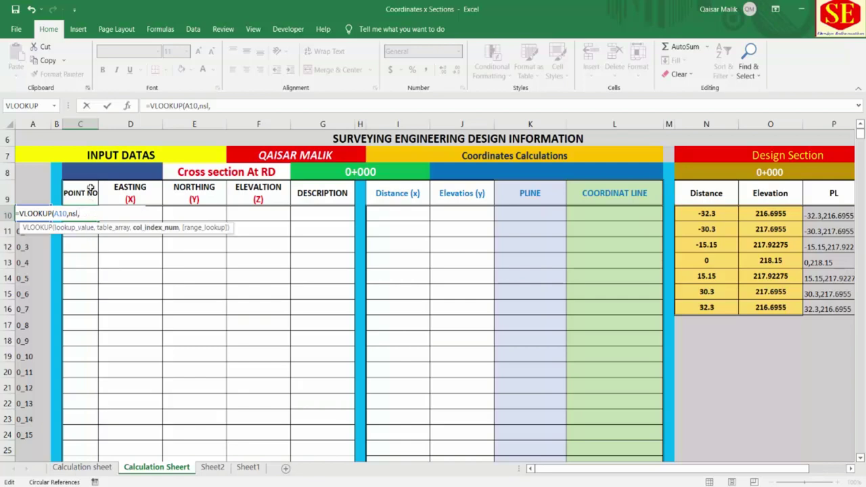
# Step: Complete C10 as =VLOOKUP(A10,nsl,3,0), removing the stray sheet reference
pyautogui.click(80, 468)
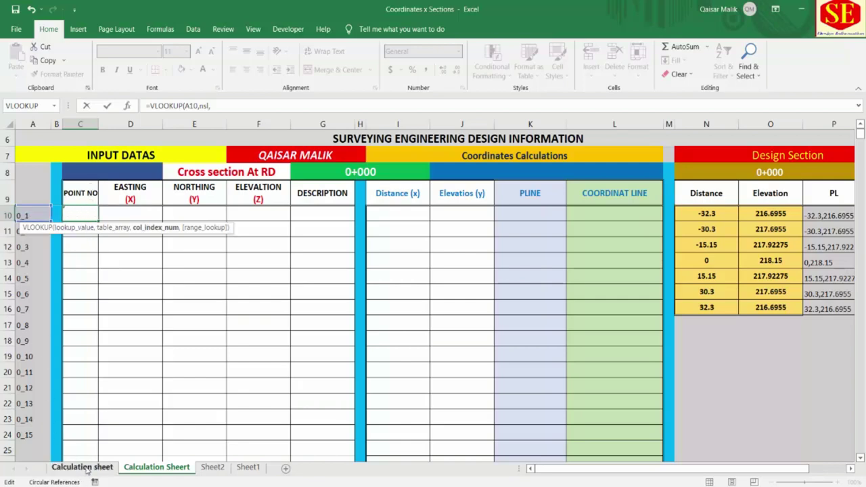
pyautogui.scroll(4, 148, 302)
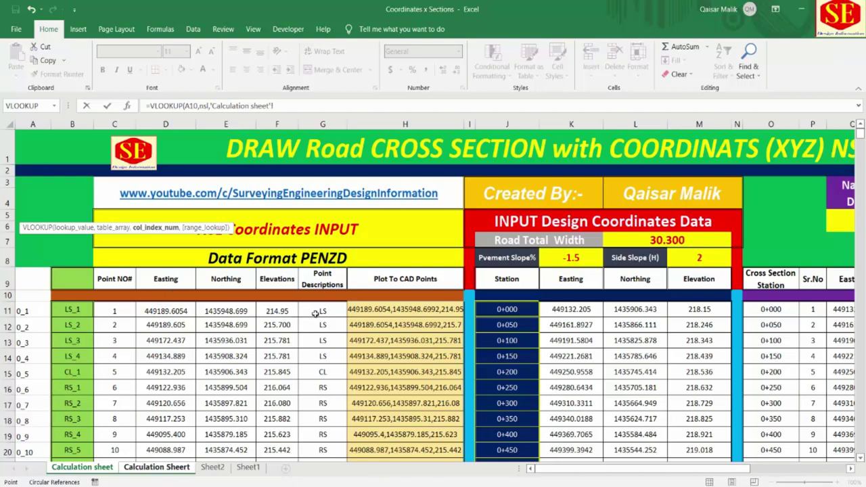
pyautogui.click(175, 473)
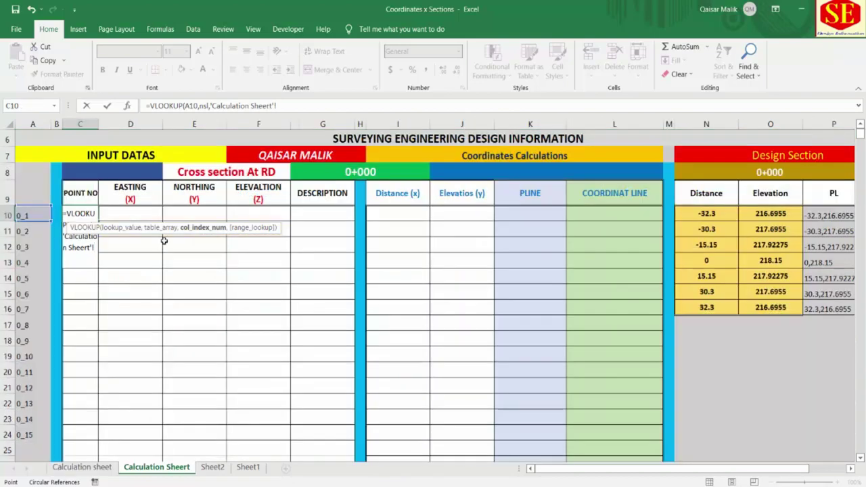
pyautogui.click(296, 107)
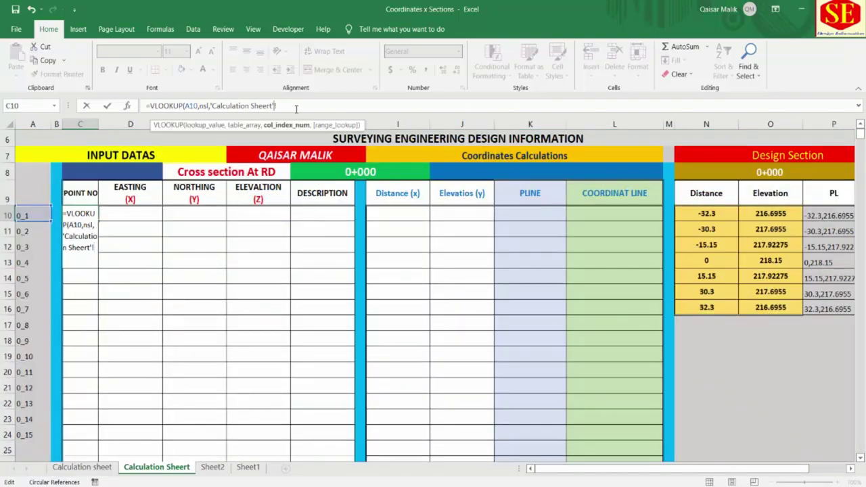
pyautogui.press('BackSpace')
pyautogui.press('BackSpace')
pyautogui.press('BackSpace')
pyautogui.press('BackSpace')
pyautogui.press('BackSpace')
pyautogui.press('BackSpace')
pyautogui.press('BackSpace')
pyautogui.press('BackSpace')
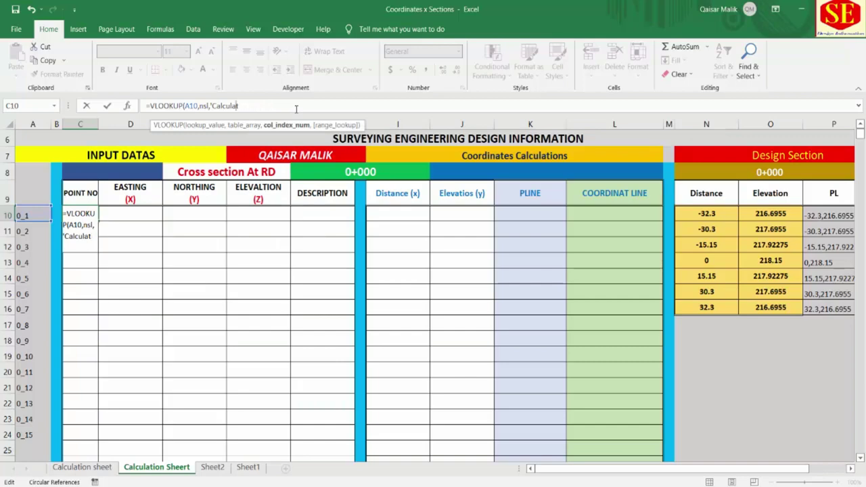
pyautogui.press('BackSpace')
pyautogui.press('BackSpace')
pyautogui.press('BackSpace')
pyautogui.press('BackSpace')
pyautogui.press('BackSpace')
pyautogui.press('BackSpace')
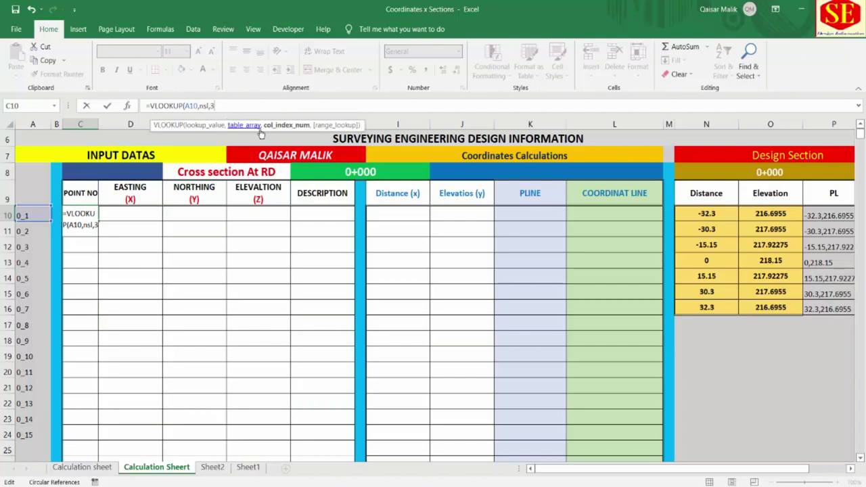
pyautogui.write(',0')
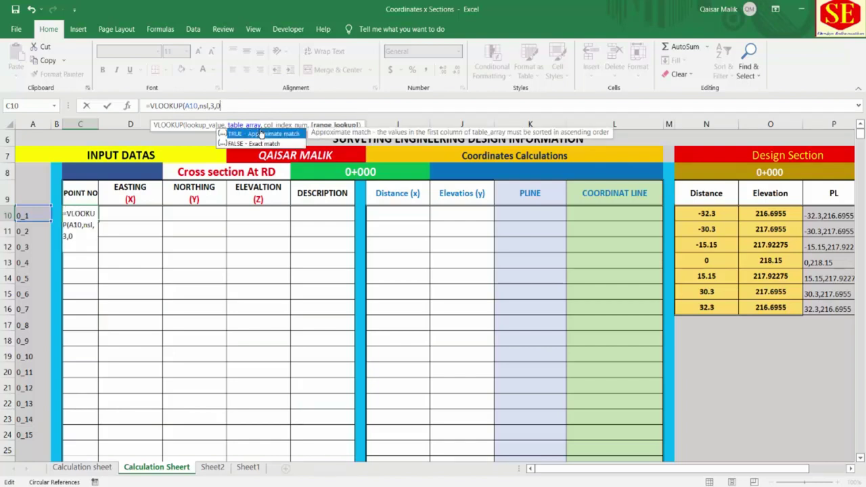
pyautogui.write(')')
pyautogui.press('Return')
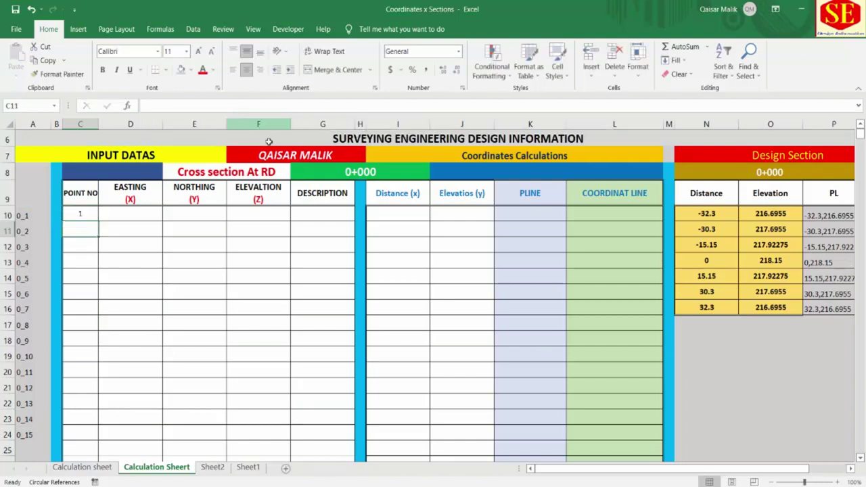
# Step: Check C10's point-number result against point 1 in the Calculation sheet source table
pyautogui.click(75, 218)
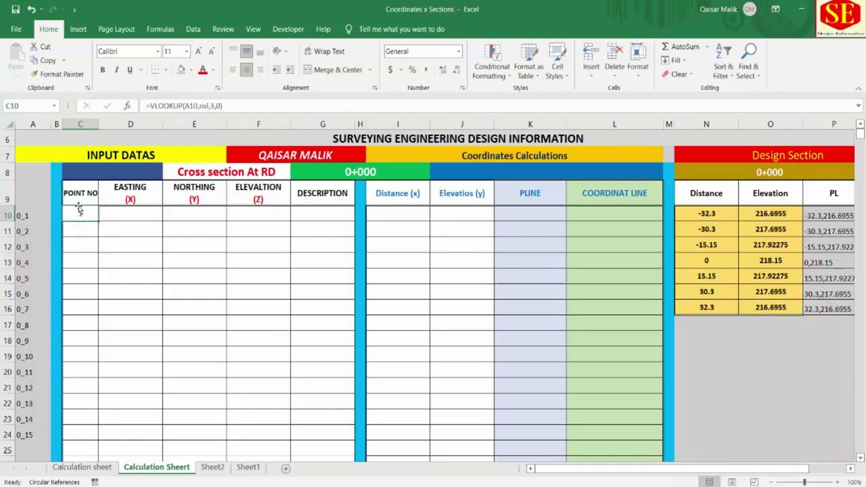
pyautogui.click(82, 467)
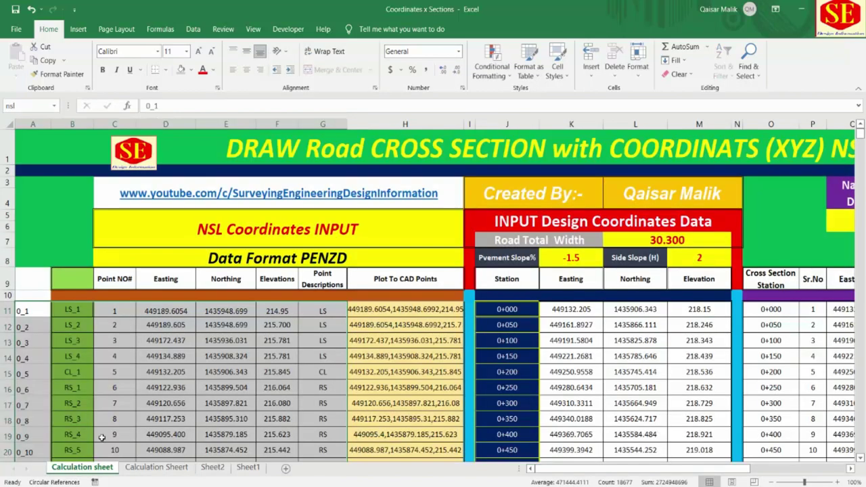
pyautogui.click(118, 310)
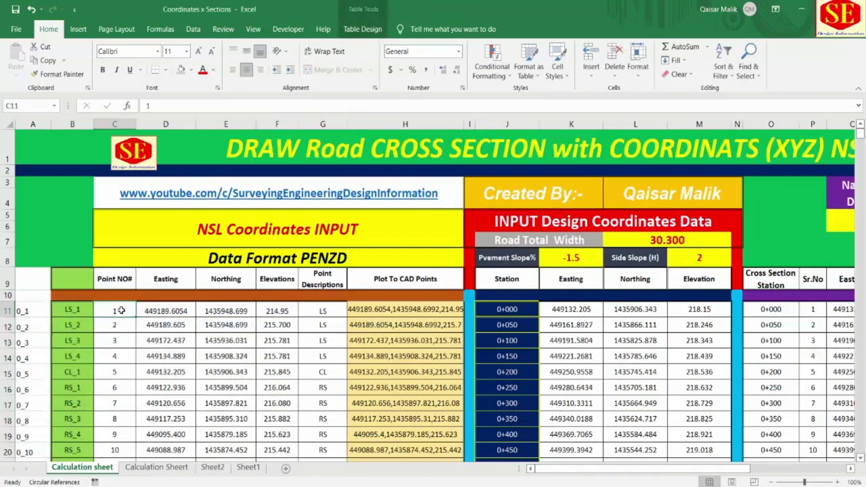
pyautogui.click(156, 467)
# Step: Enter =VLOOKUP(A10,nsl,4,0) in D10 to look up point 0_1's easting
pyautogui.click(110, 217)
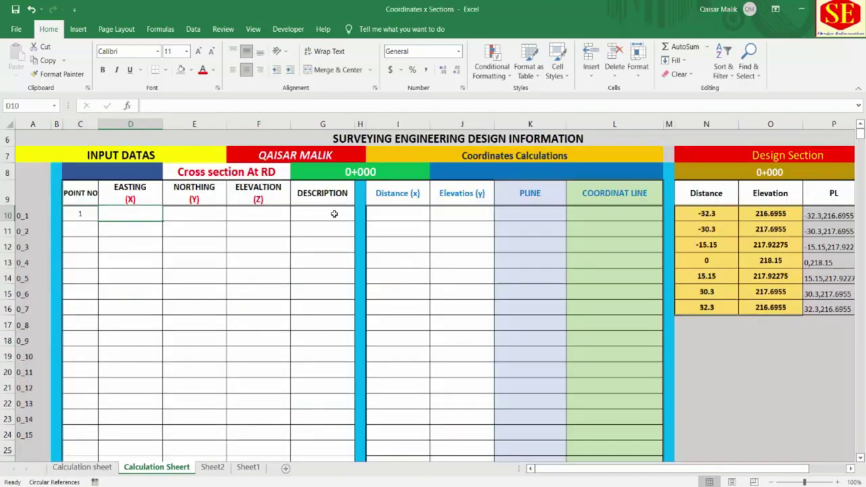
pyautogui.write('=')
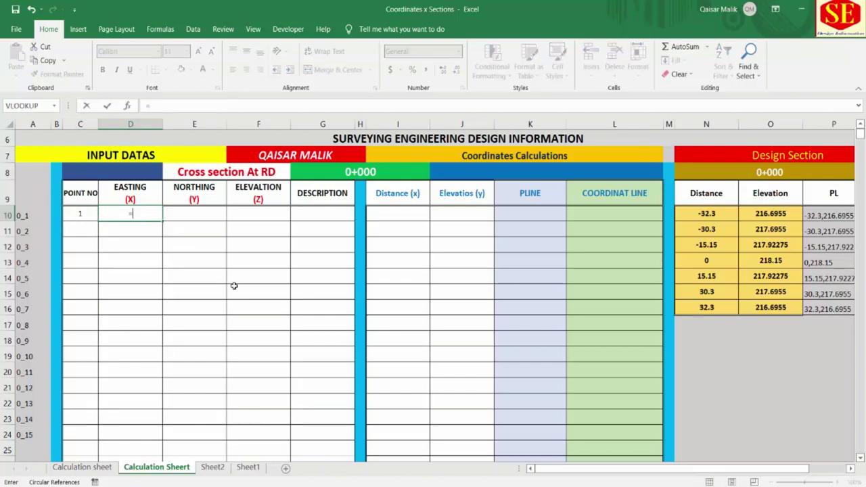
pyautogui.write('vl')
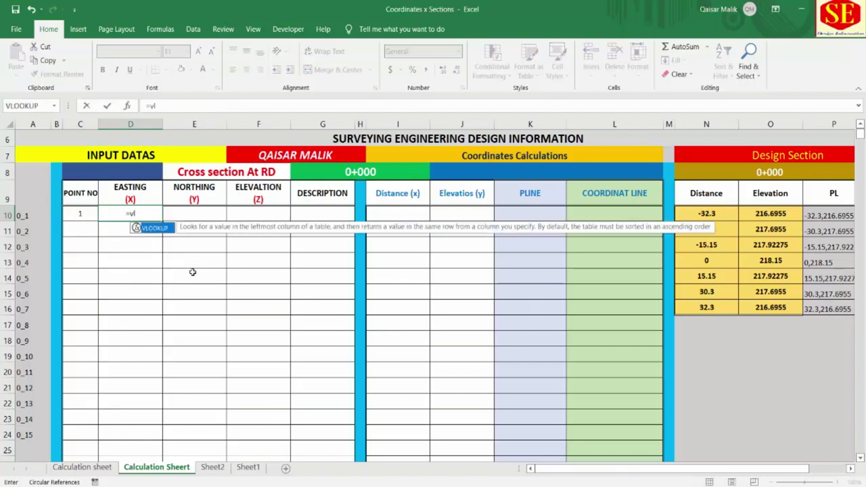
pyautogui.doubleClick(167, 230)
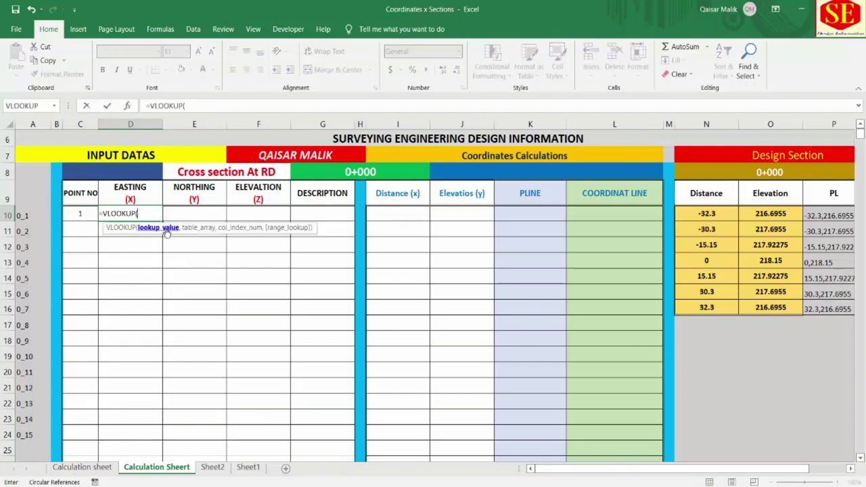
pyautogui.click(30, 216)
pyautogui.write(',')
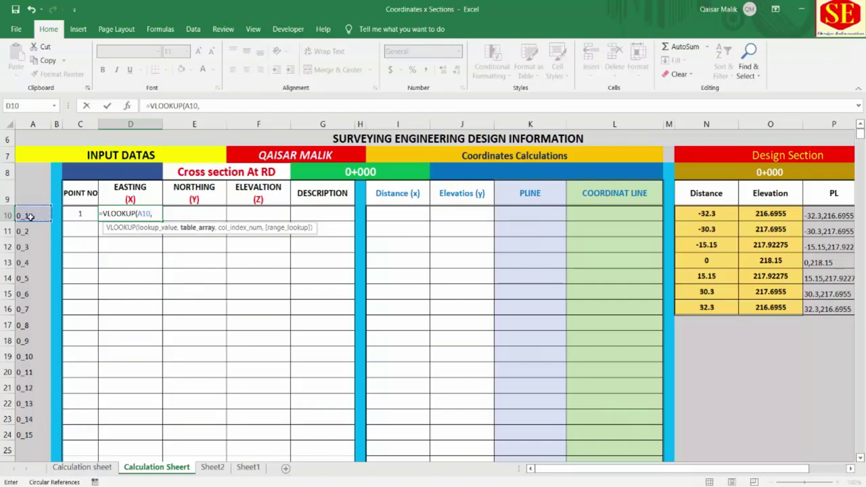
pyautogui.write('ns')
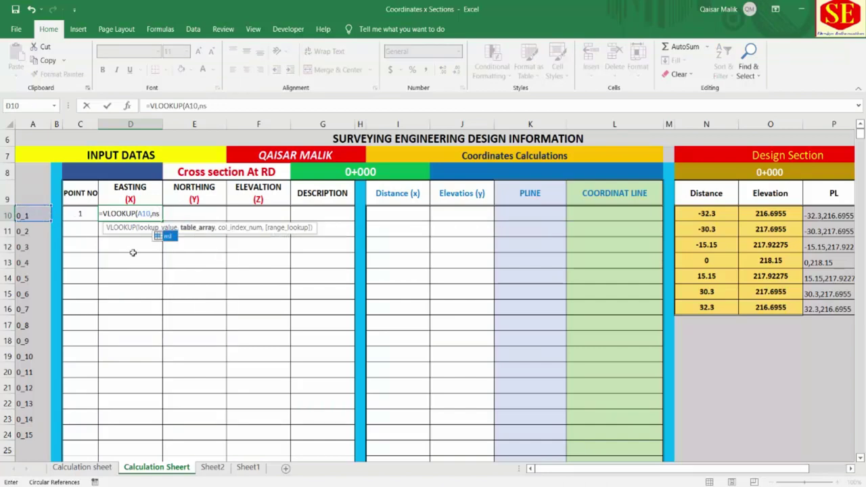
pyautogui.write('l')
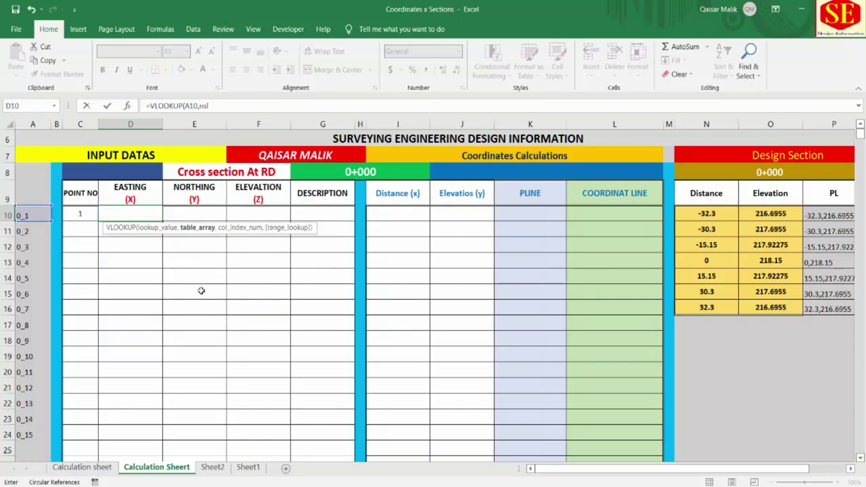
pyautogui.write(',4')
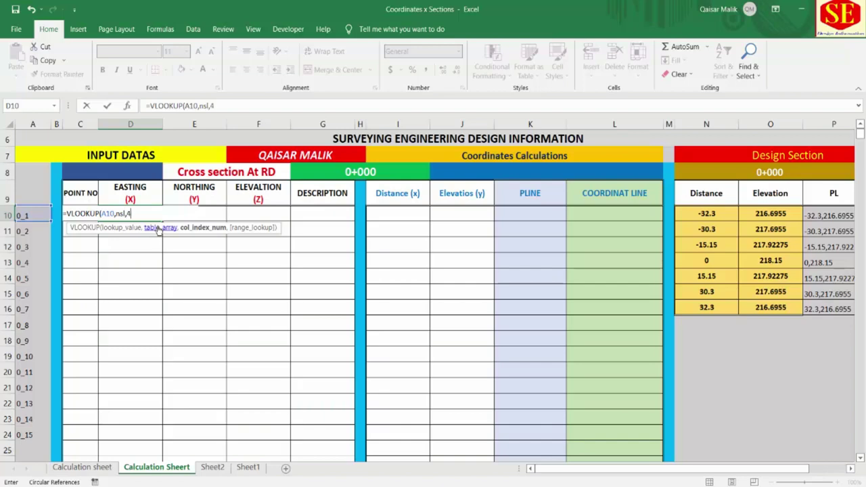
pyautogui.write(',0')
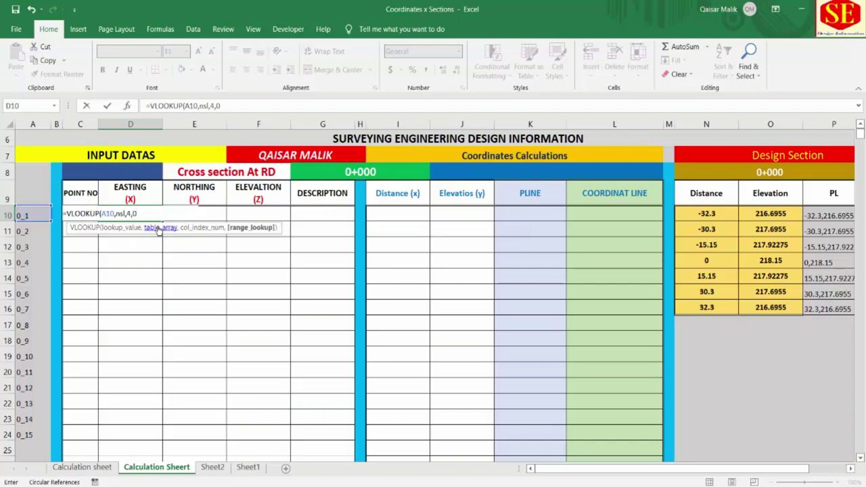
pyautogui.write(')')
pyautogui.press('Return')
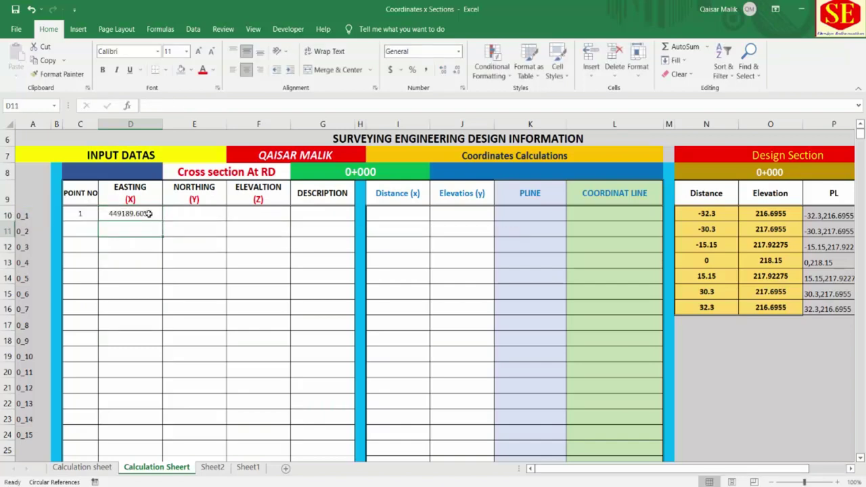
# Step: Confirm D10's easting 449189.6054 matches point 1's easting on the Calculation sheet
pyautogui.click(144, 211)
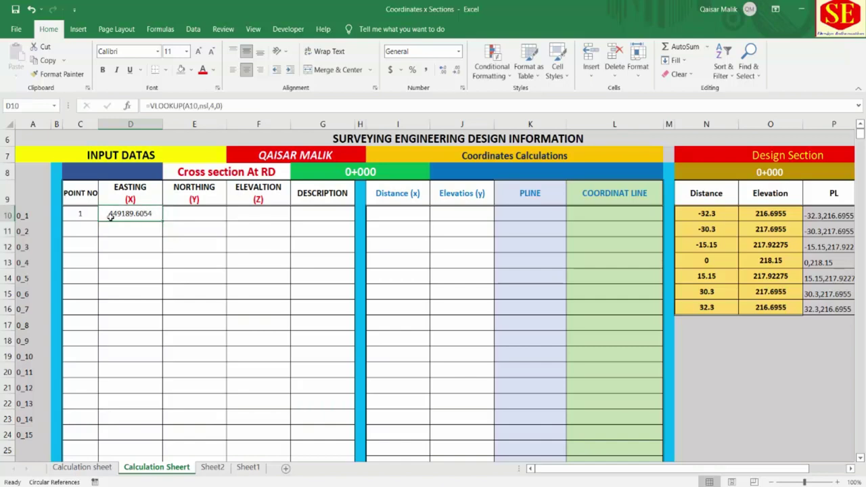
pyautogui.click(82, 468)
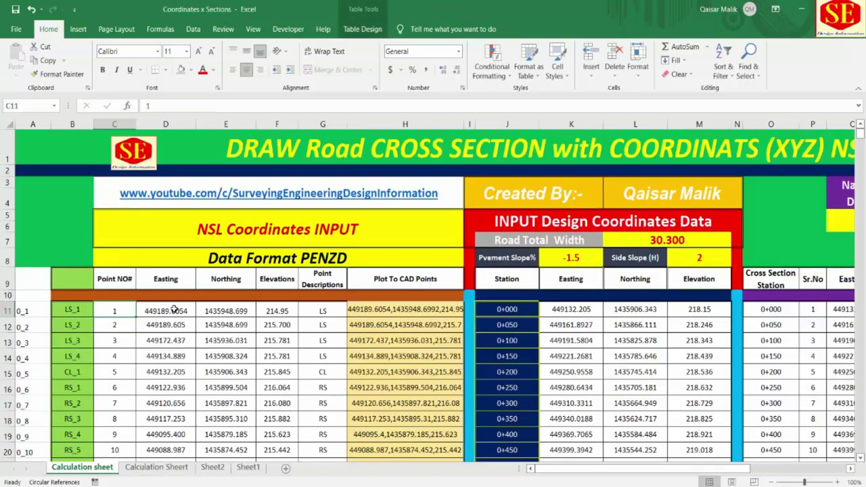
pyautogui.click(161, 310)
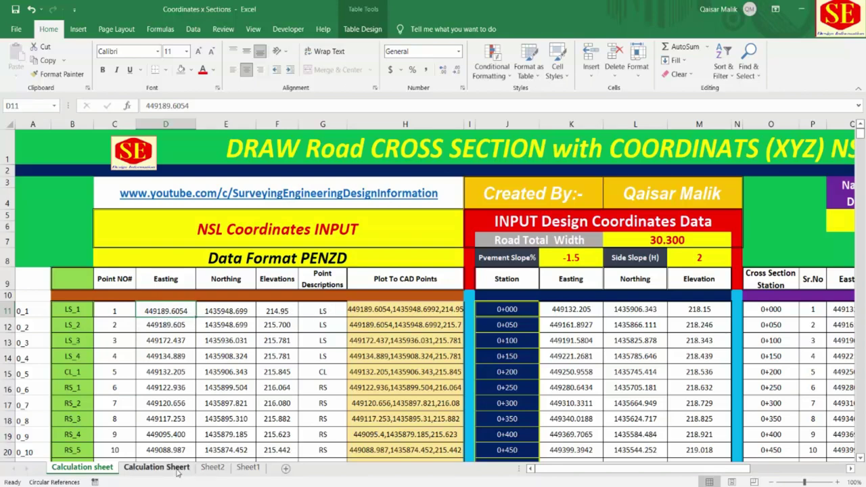
pyautogui.click(179, 468)
pyautogui.click(199, 215)
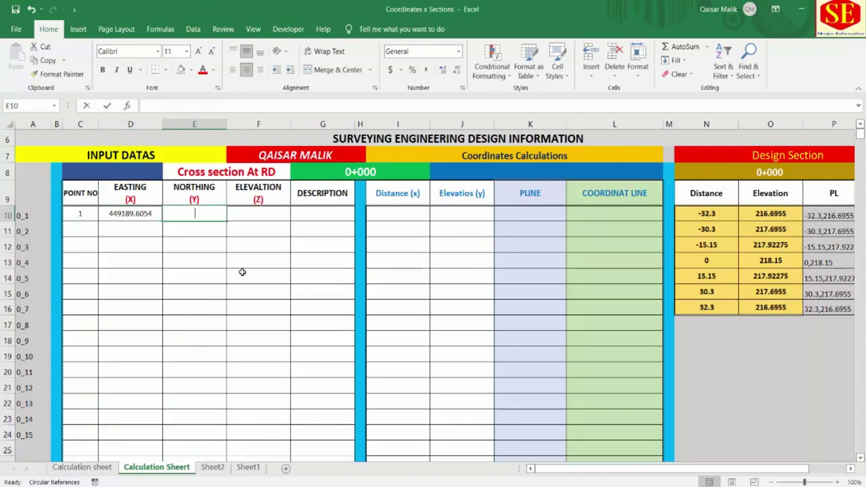
# Step: Enter =VLOOKUP(A10,nsl,5,0) in E10, returning northing 1435948.699 for point 0_1
pyautogui.write('=v')
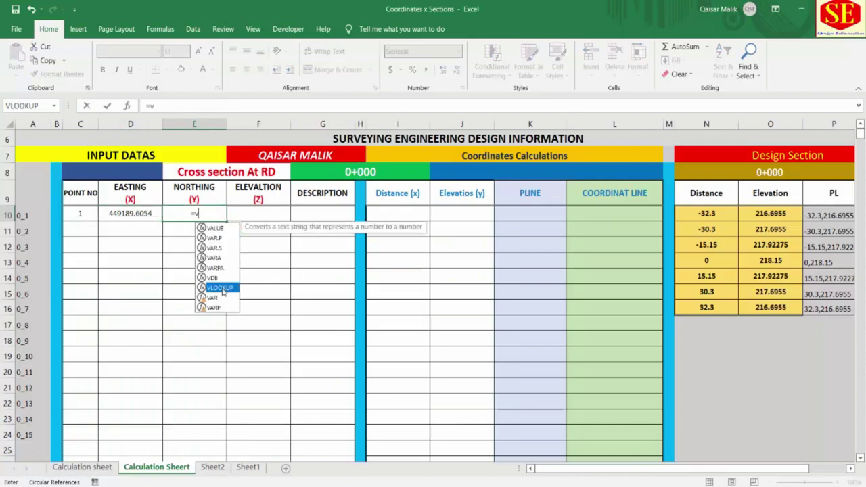
pyautogui.doubleClick(220, 287)
pyautogui.click(24, 216)
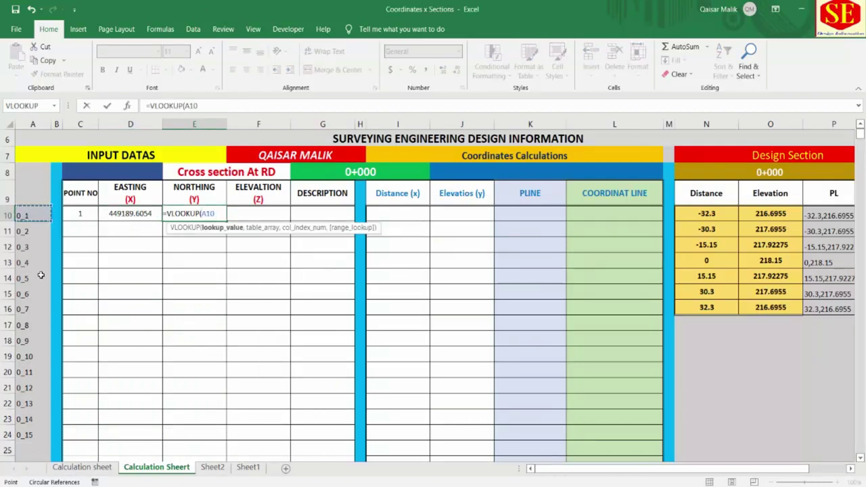
pyautogui.write(',')
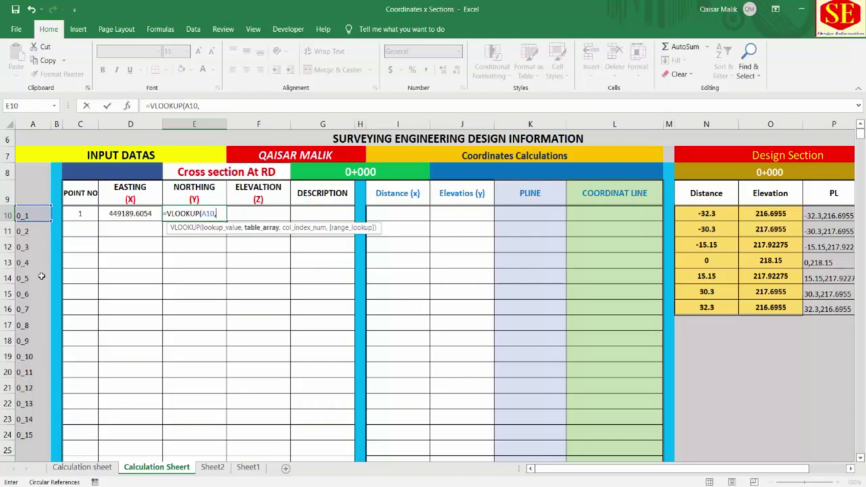
pyautogui.write('n')
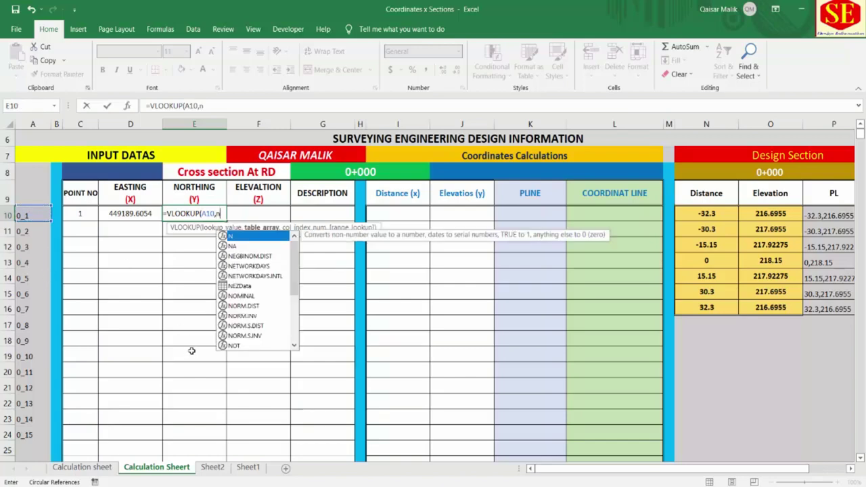
pyautogui.write('s')
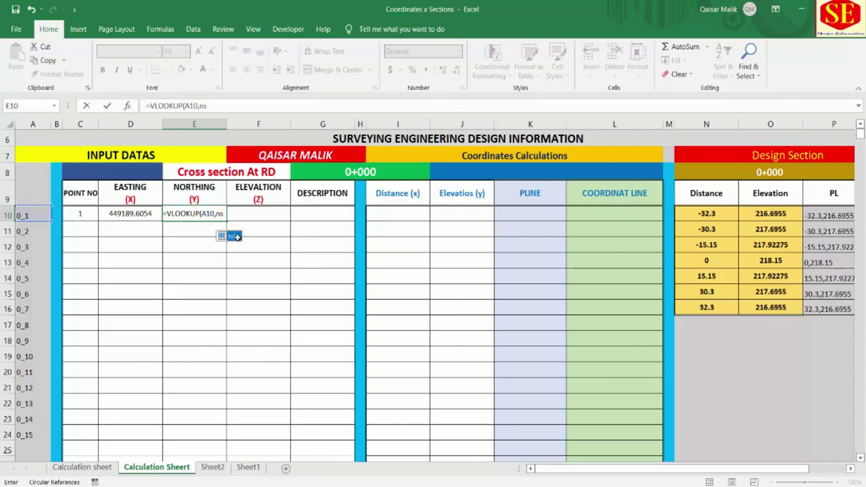
pyautogui.write('l,5')
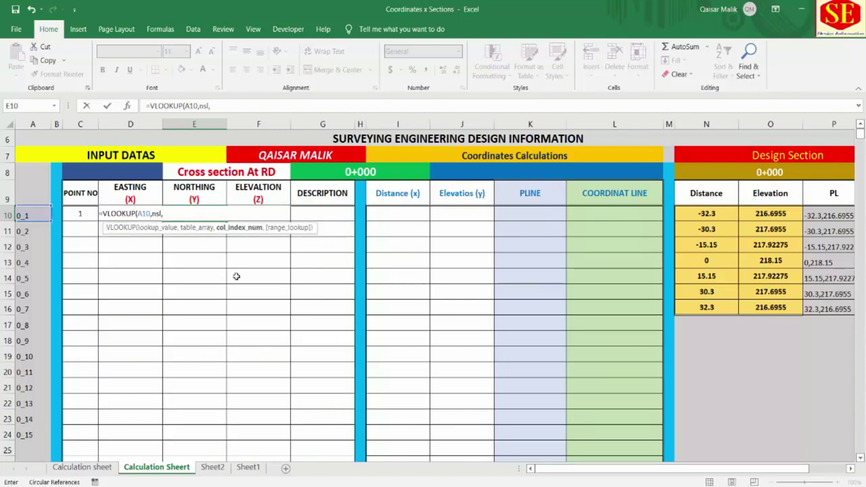
pyautogui.write(',')
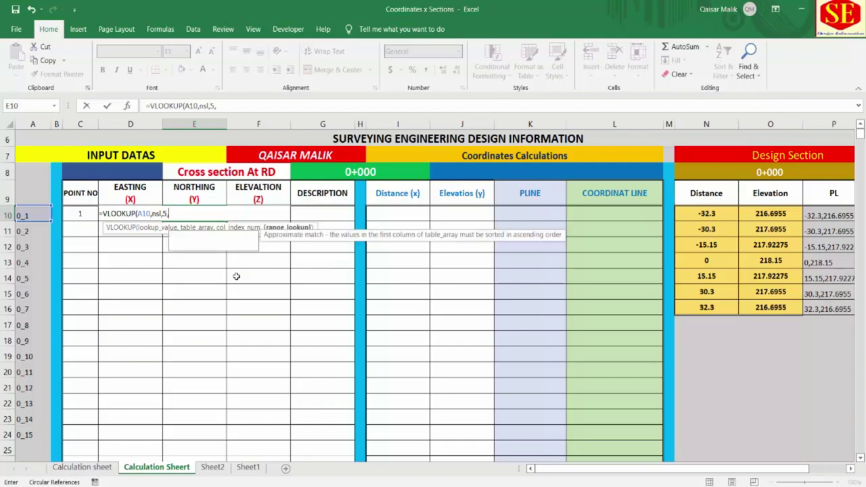
pyautogui.write('0)')
pyautogui.press('Return')
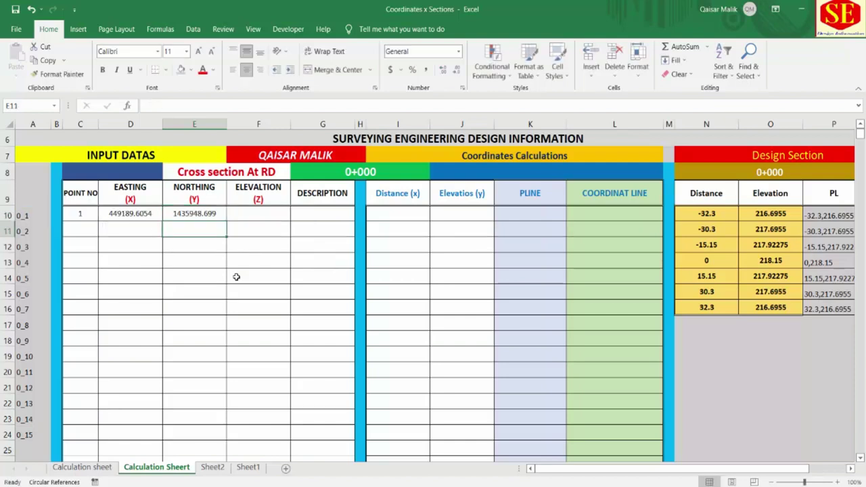
pyautogui.click(207, 212)
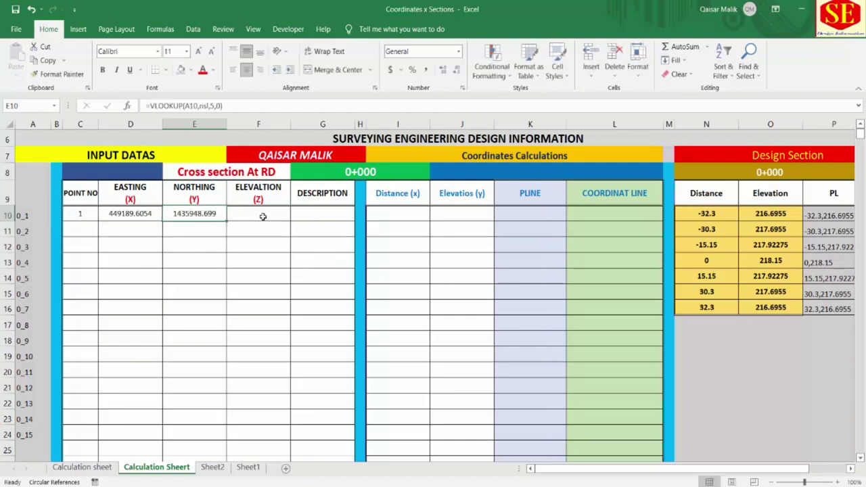
# Step: Copy the Northing formula across to G10 and fix F10's lookup to give elevation 214.95
pyautogui.moveTo(228, 220); pyautogui.dragTo(336, 223)
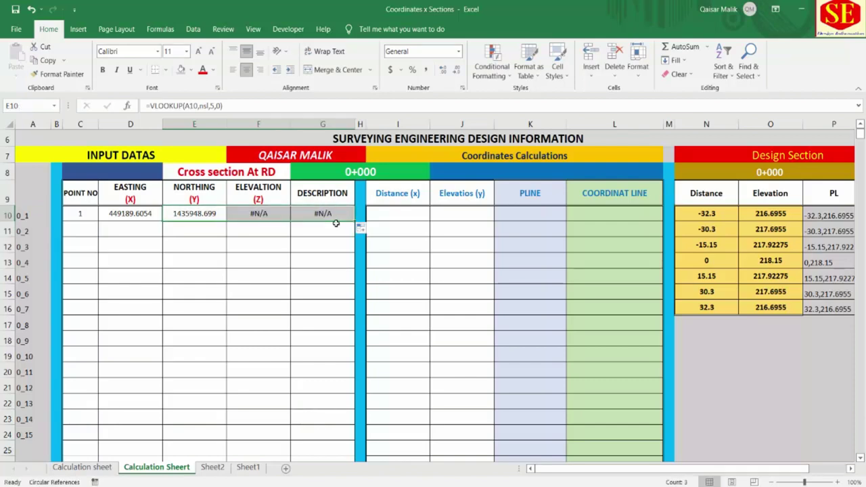
pyautogui.click(276, 213)
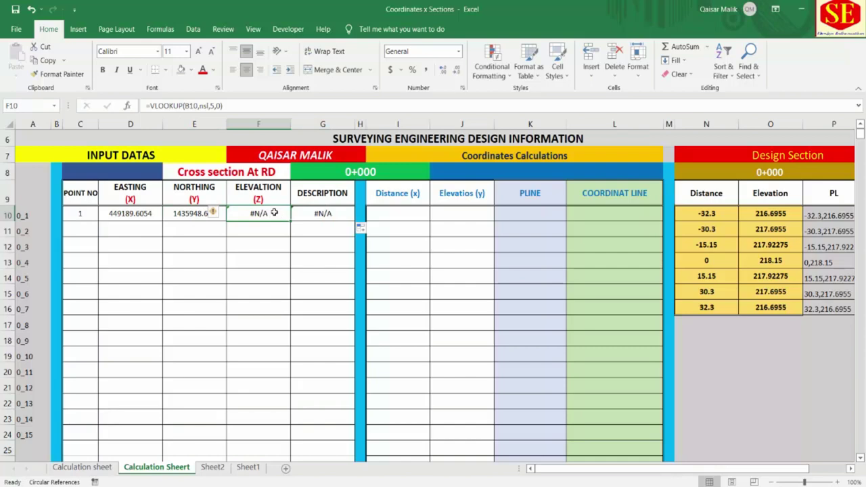
pyautogui.doubleClick(274, 214)
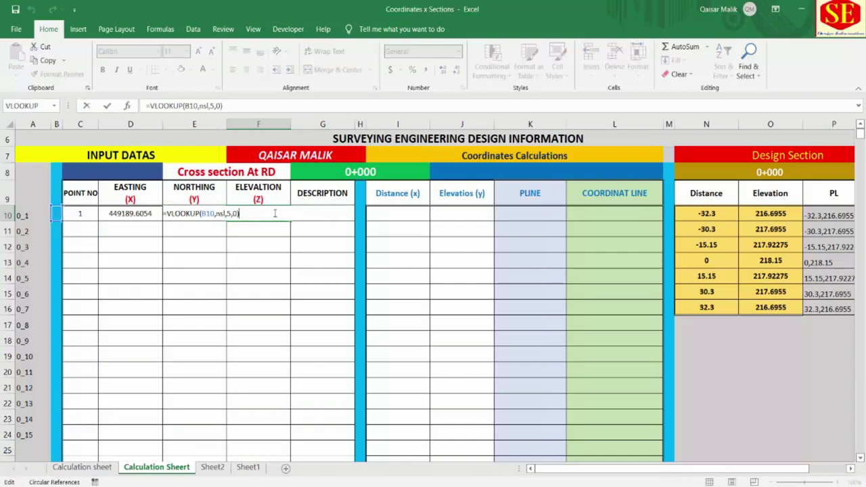
pyautogui.click(207, 213)
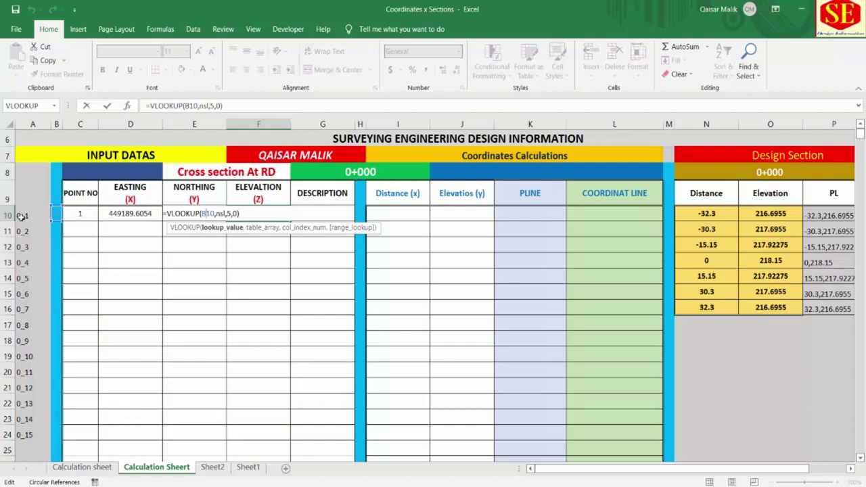
pyautogui.write('a')
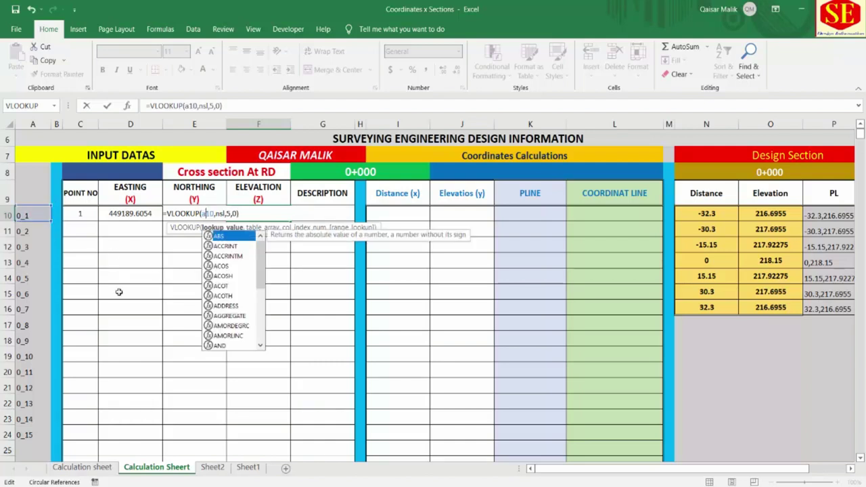
pyautogui.click(230, 213)
pyautogui.write('6')
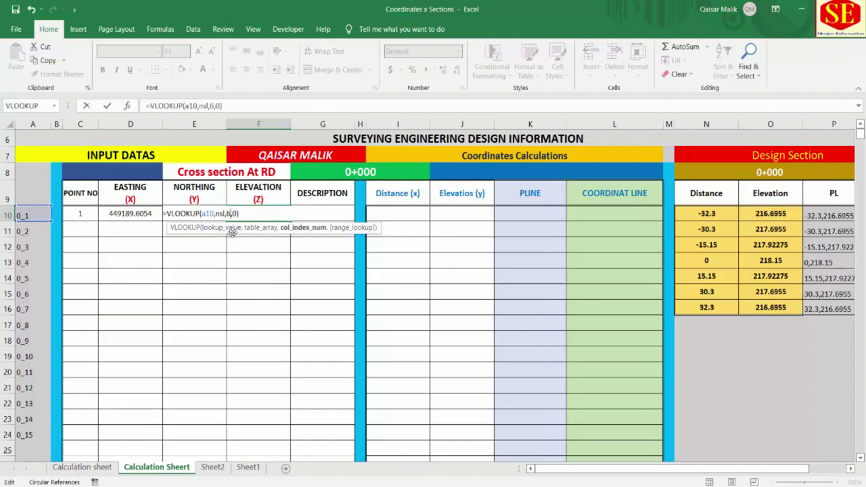
pyautogui.press('Return')
# Step: Edit G10's lookup to reference A10 and the description column so it shows LS
pyautogui.click(270, 213)
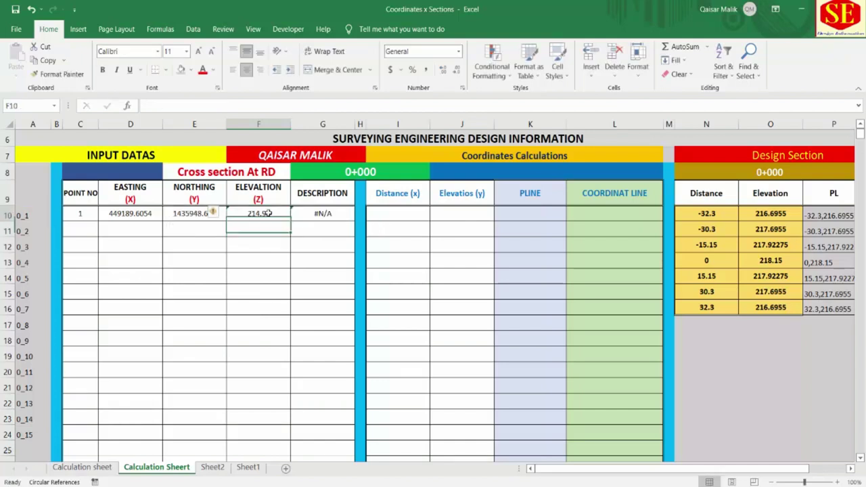
pyautogui.click(324, 215)
pyautogui.doubleClick(323, 213)
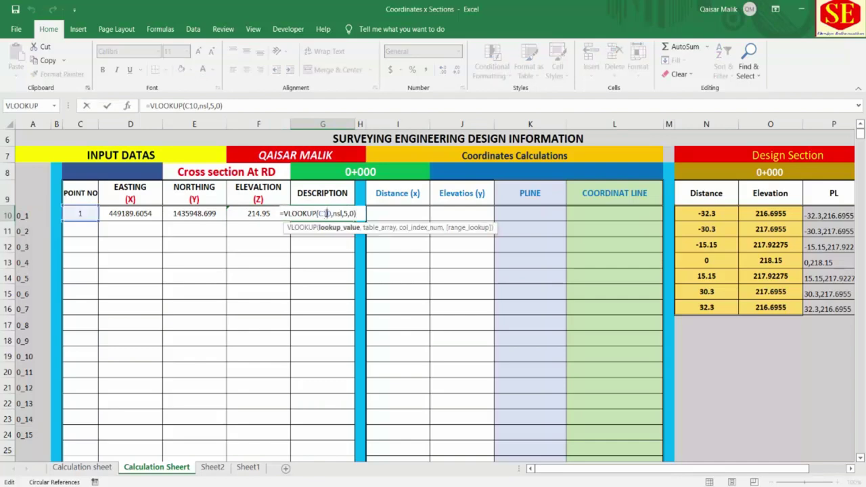
pyautogui.press('BackSpace')
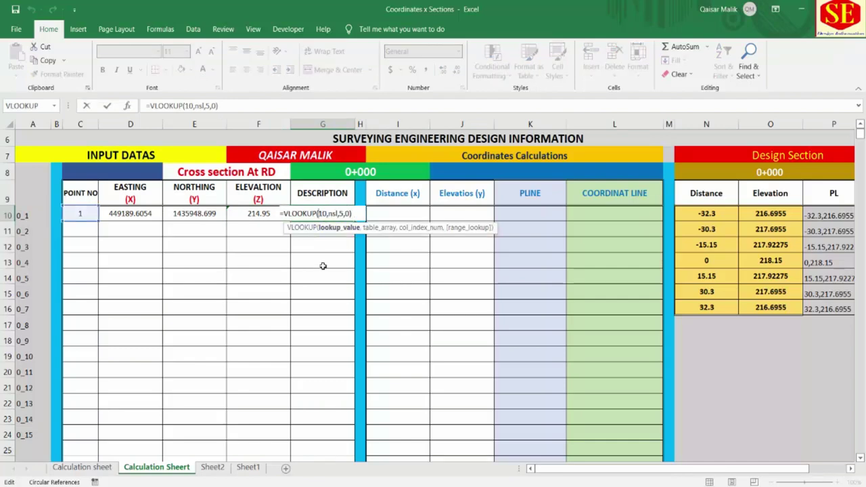
pyautogui.write('a')
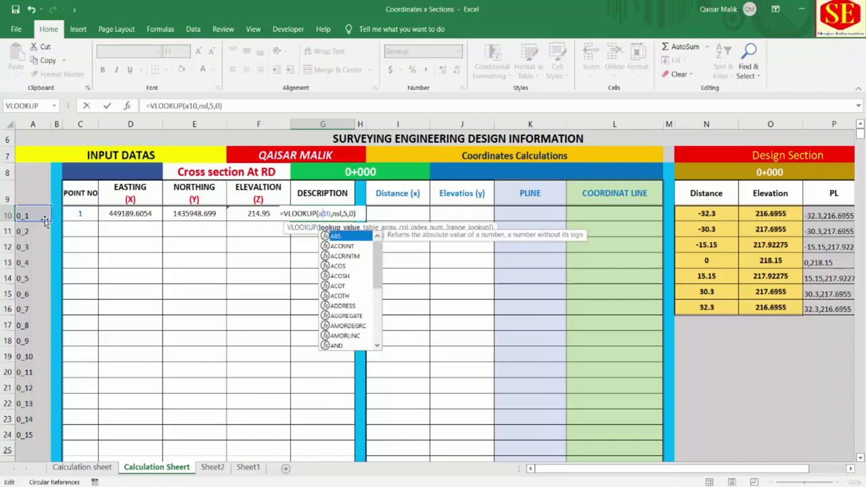
pyautogui.click(350, 213)
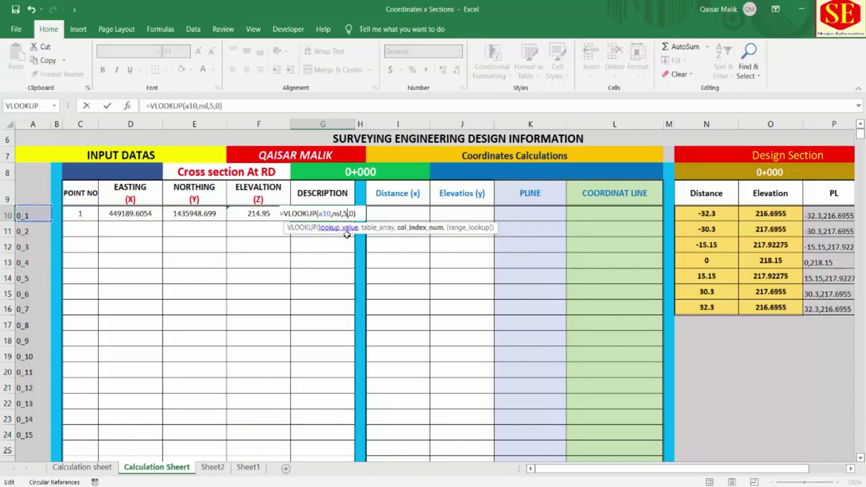
pyautogui.press('BackSpace')
pyautogui.write('2')
pyautogui.press('Return')
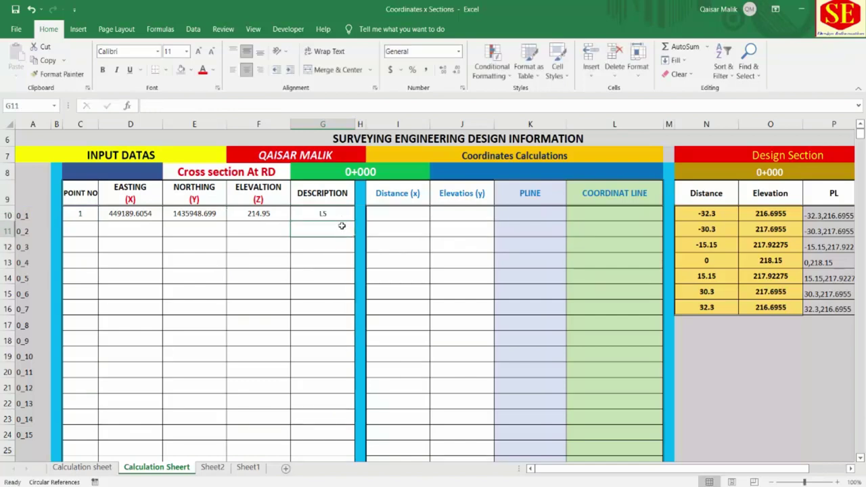
pyautogui.click(338, 215)
pyautogui.click(79, 211)
# Step: Fill the C10:G10 lookup formulas down to row 11 for point 0_2
pyautogui.click(129, 210)
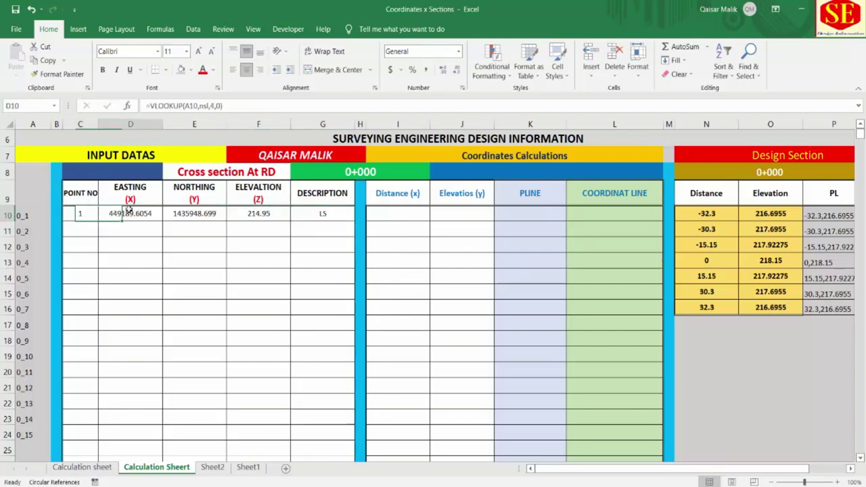
pyautogui.click(196, 211)
pyautogui.click(256, 212)
pyautogui.click(310, 213)
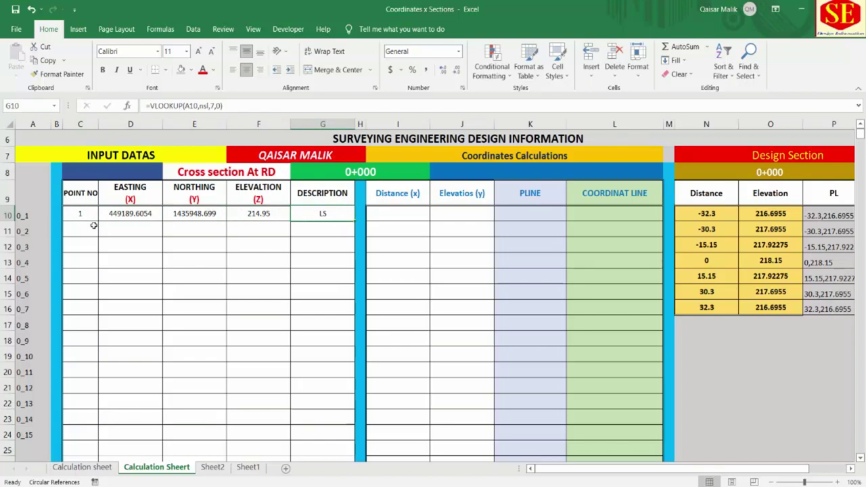
pyautogui.moveTo(82, 214)
pyautogui.mouseDown()
pyautogui.moveTo(321, 213)
pyautogui.moveTo(350, 230)
pyautogui.mouseUp()
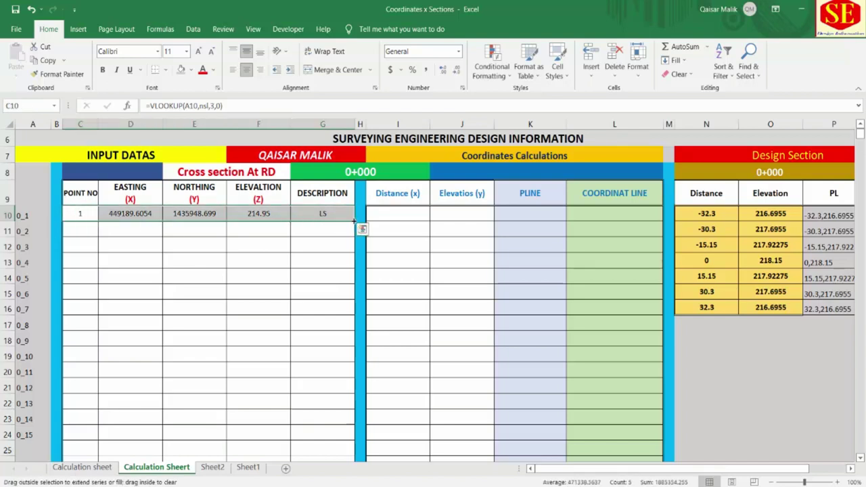
pyautogui.click(296, 234)
pyautogui.click(139, 230)
pyautogui.click(83, 232)
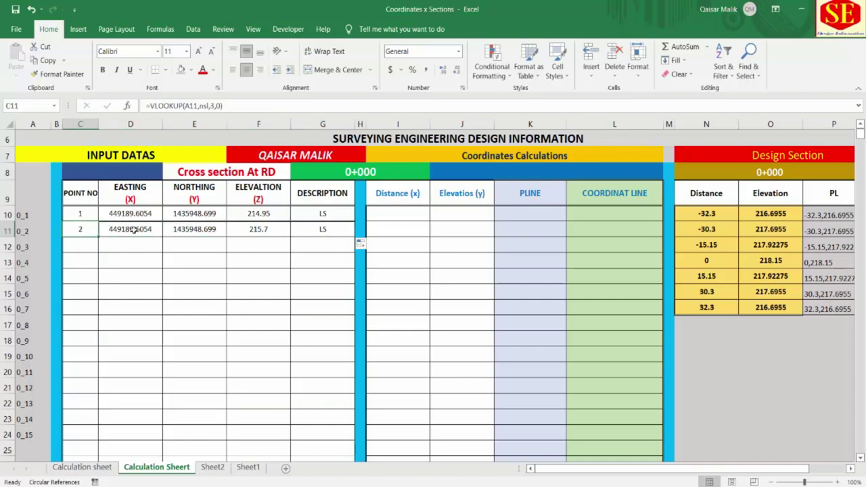
# Step: Verify row 11's values (point 2, elevation 215.7, LS) against the Calculation sheet source list
pyautogui.click(82, 467)
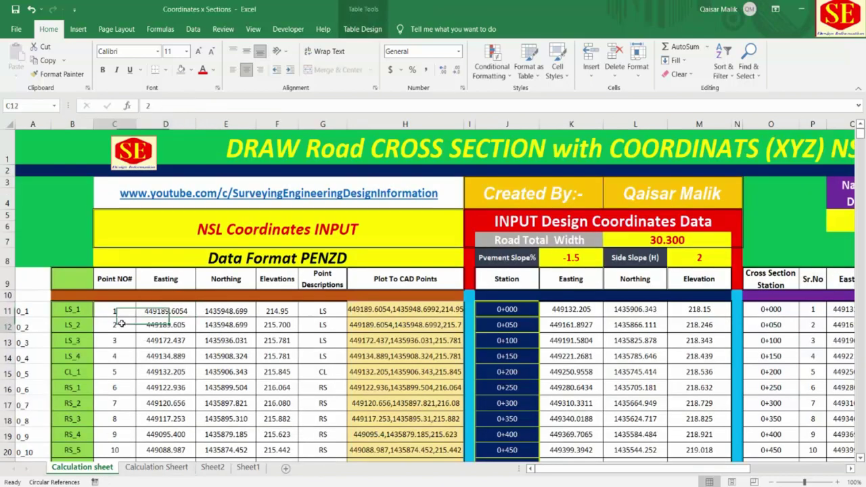
pyautogui.click(166, 325)
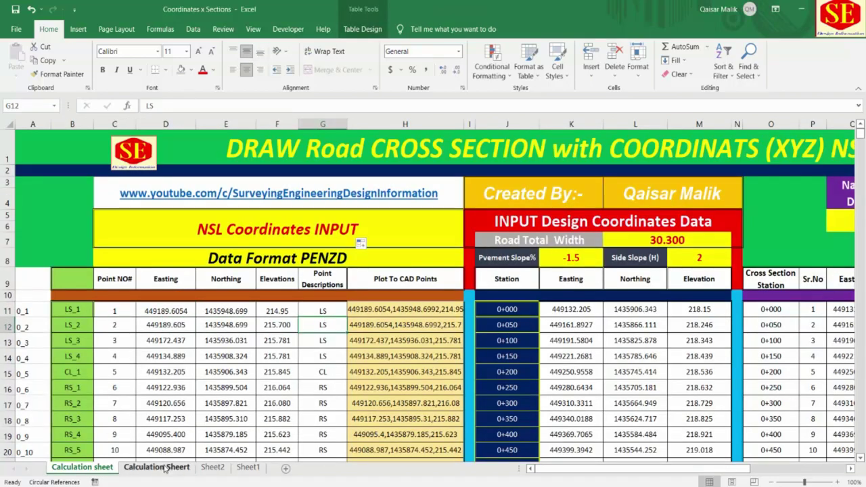
pyautogui.click(162, 468)
# Step: Fill the C11:G11 lookup formulas down to row 29
pyautogui.moveTo(85, 230)
pyautogui.mouseDown()
pyautogui.moveTo(325, 231)
pyautogui.moveTo(331, 434)
pyautogui.mouseUp()
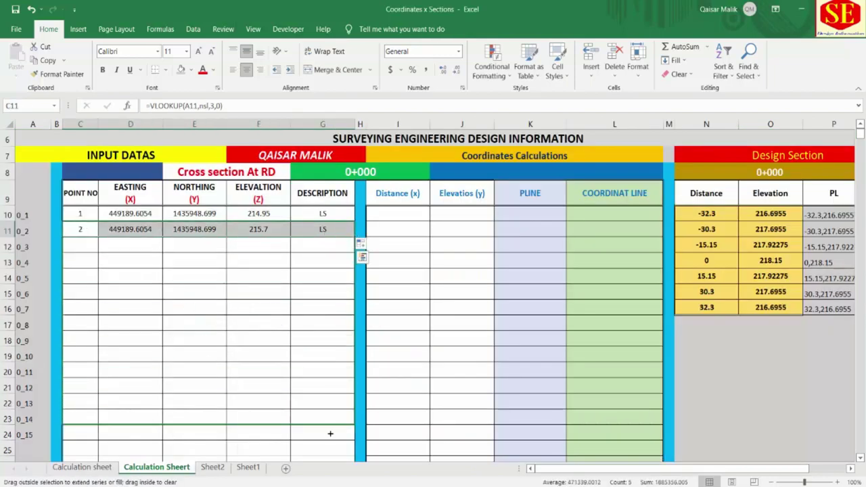
pyautogui.scroll(-3, 148, 366)
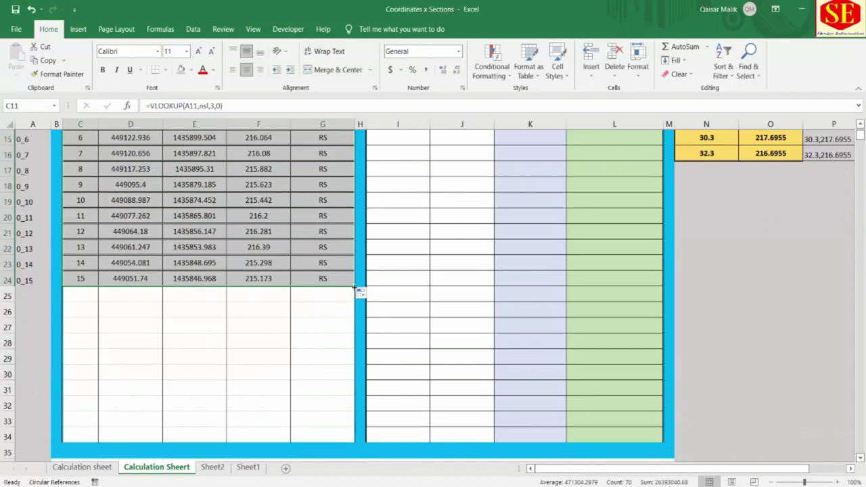
pyautogui.moveTo(354, 286); pyautogui.dragTo(346, 366)
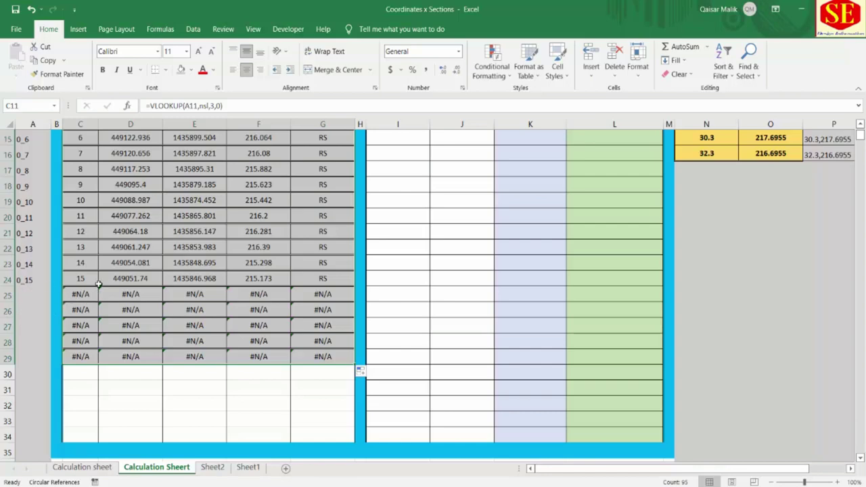
# Step: Clear the #N/A rows 25–29 and select the filled table C10:G28
pyautogui.scroll(2, 166, 250)
pyautogui.scroll(-2, 141, 310)
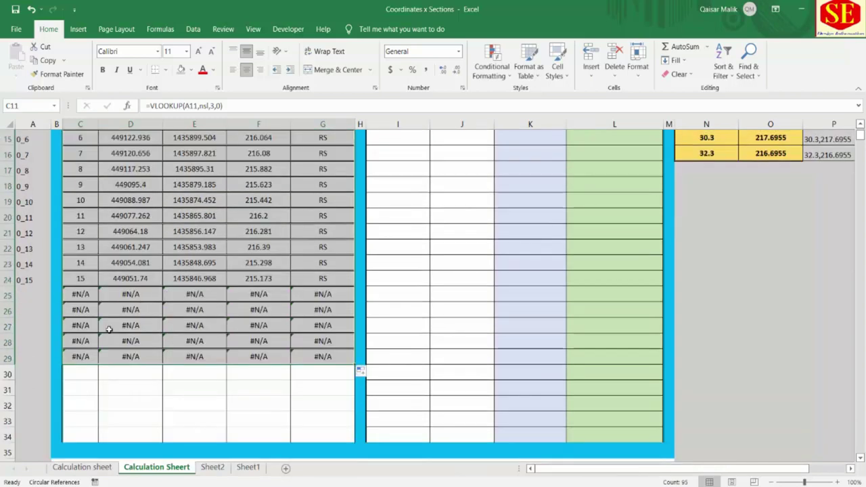
pyautogui.moveTo(70, 293); pyautogui.dragTo(325, 357)
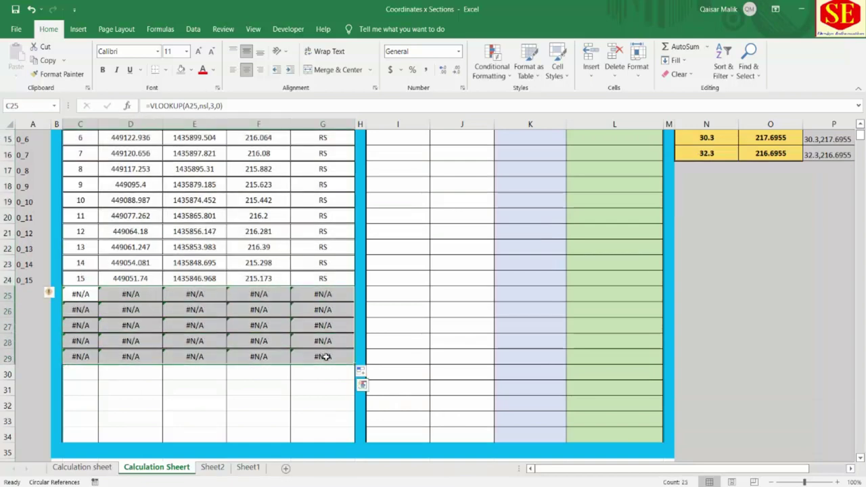
pyautogui.press('Delete')
pyautogui.scroll(1, 328, 351)
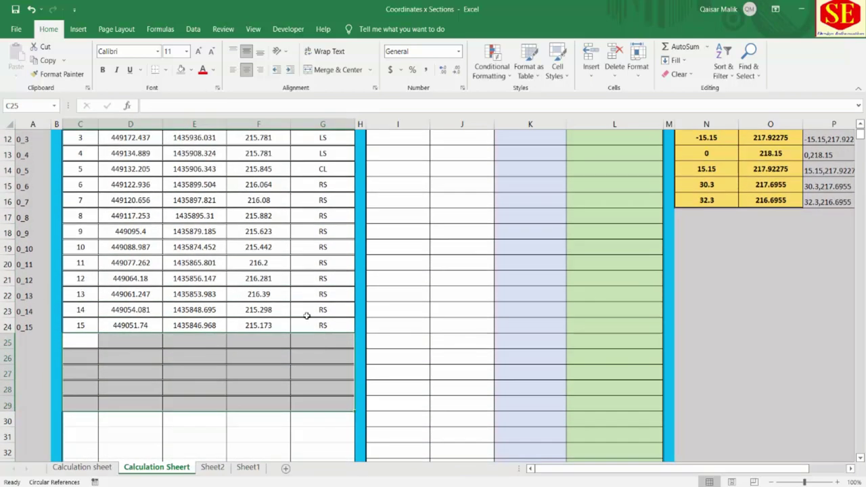
pyautogui.scroll(1, 97, 184)
pyautogui.moveTo(97, 166); pyautogui.dragTo(329, 439)
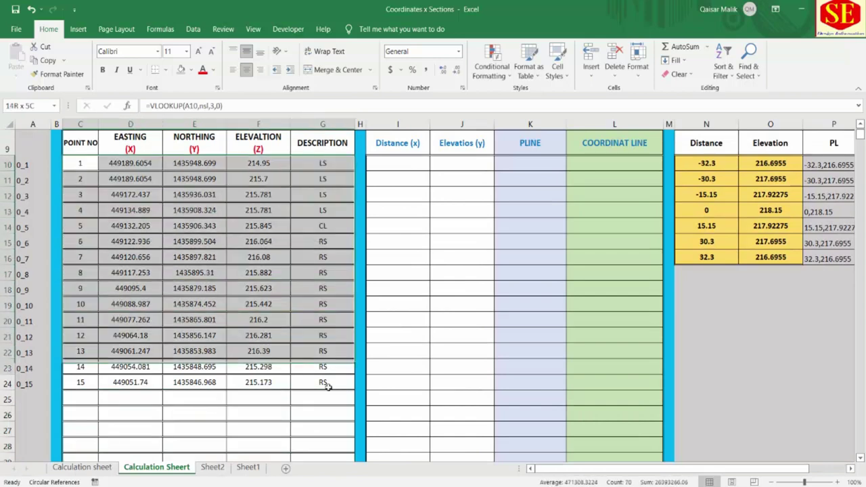
# Step: Apply thin inside-horizontal borders to the 0+000 table C10:G28 via Format Cells
pyautogui.rightClick(283, 358)
pyautogui.click(317, 292)
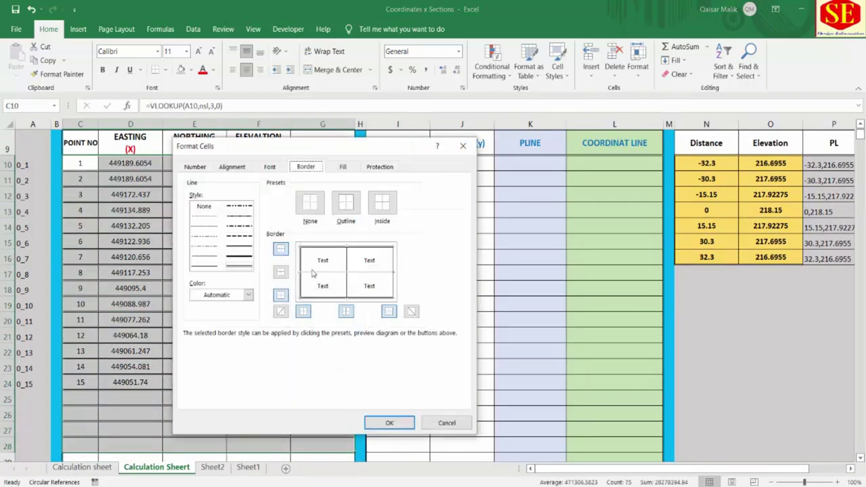
pyautogui.click(204, 266)
pyautogui.click(280, 272)
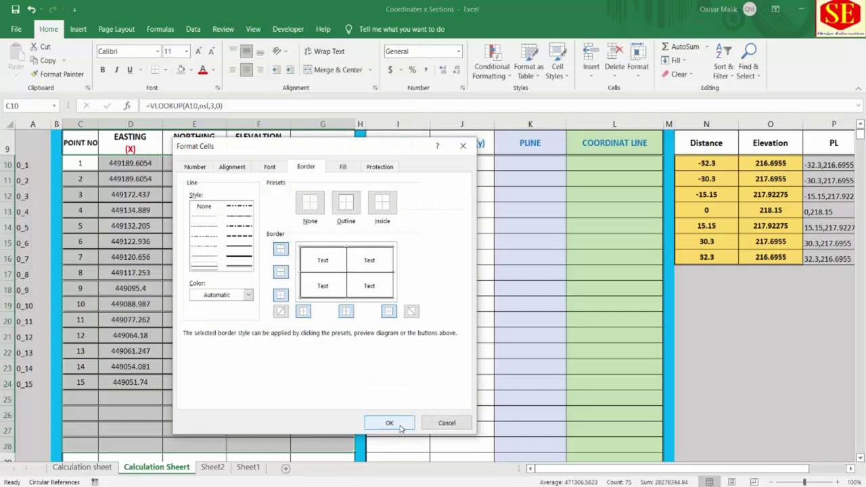
pyautogui.click(389, 423)
pyautogui.click(226, 213)
pyautogui.scroll(1, 215, 234)
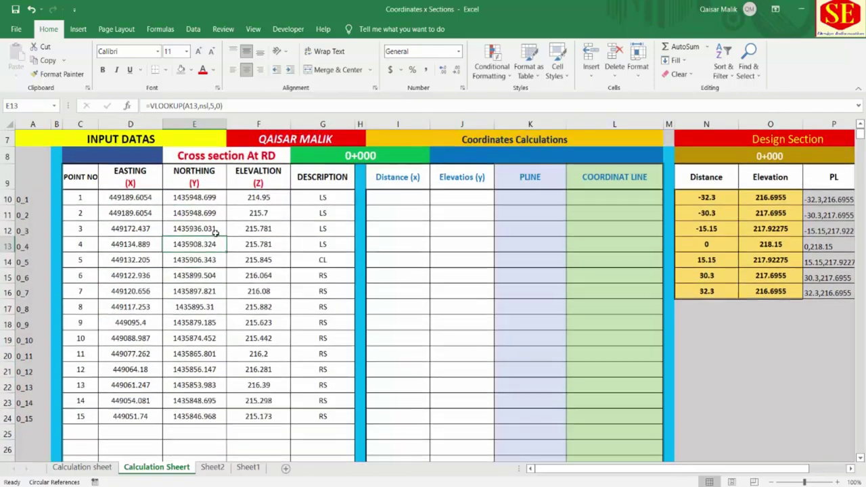
# Step: Copy the C10:G10 lookup row and paste it into rows 41, 42 and 43
pyautogui.moveTo(72, 214); pyautogui.dragTo(324, 216)
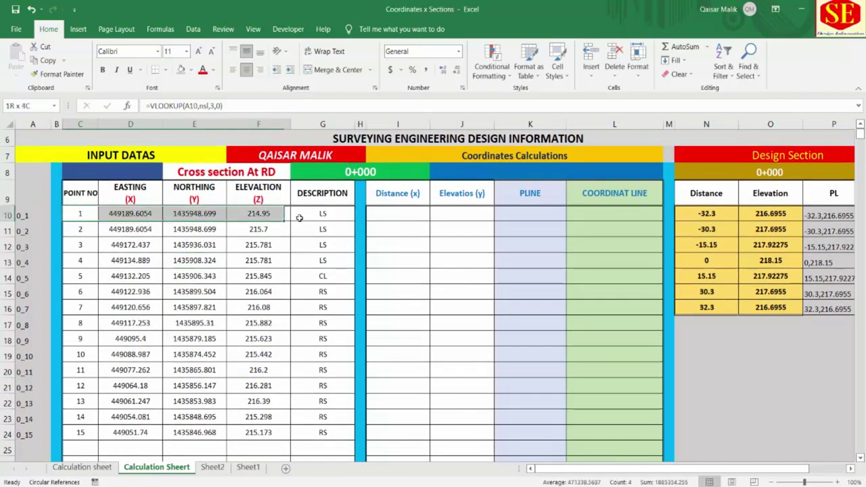
pyautogui.rightClick(90, 214)
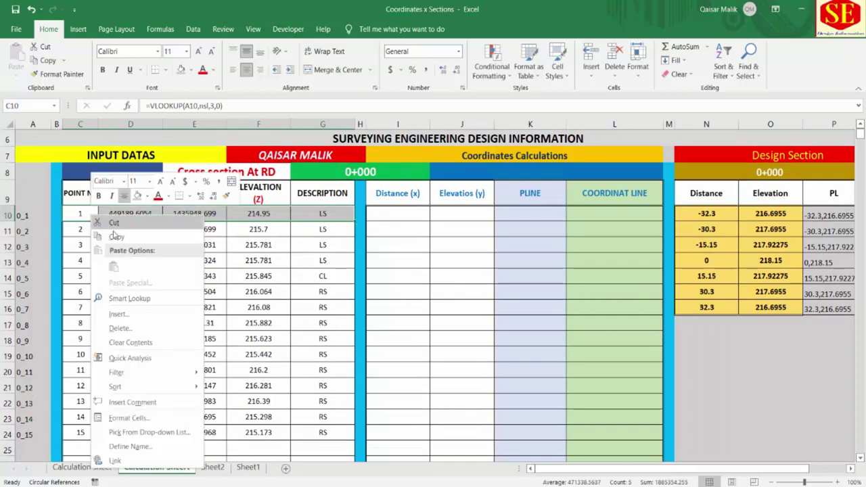
pyautogui.click(119, 242)
pyautogui.scroll(-5, 259, 240)
pyautogui.scroll(-3, 259, 240)
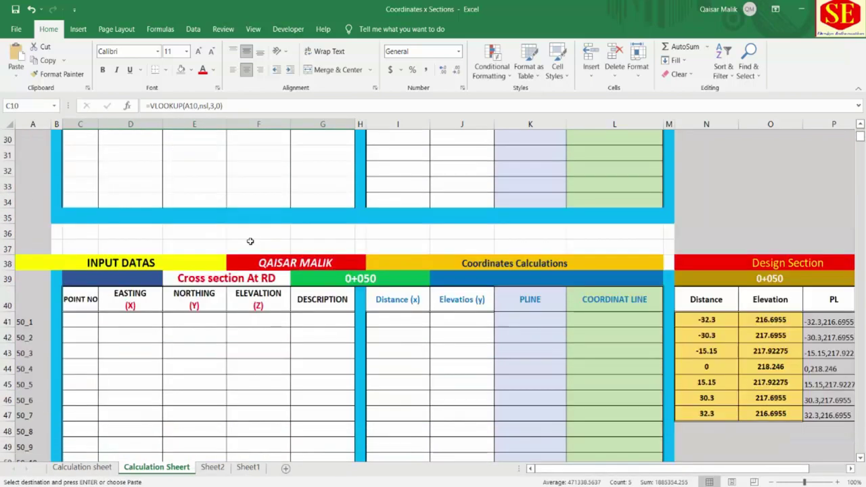
pyautogui.rightClick(83, 318)
pyautogui.click(98, 127)
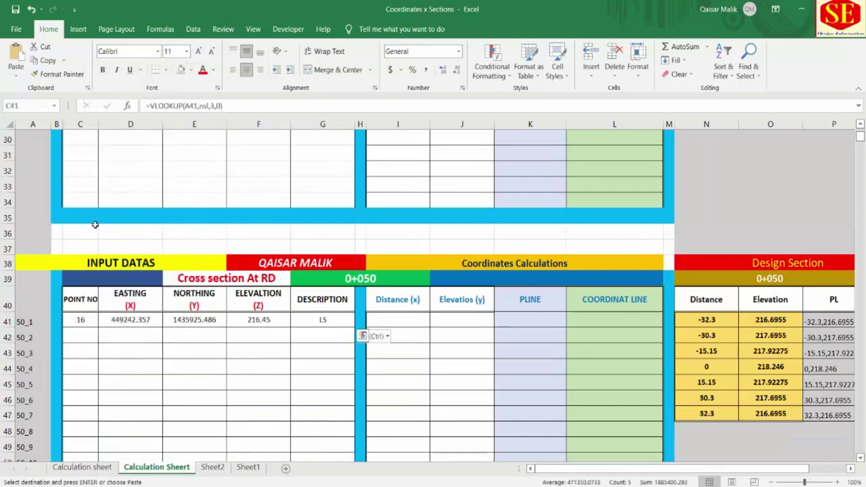
pyautogui.rightClick(79, 336)
pyautogui.click(99, 129)
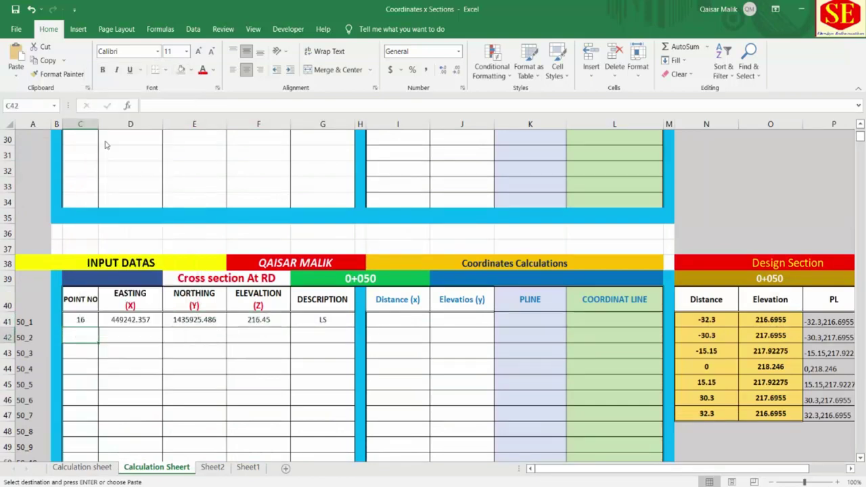
pyautogui.rightClick(86, 353)
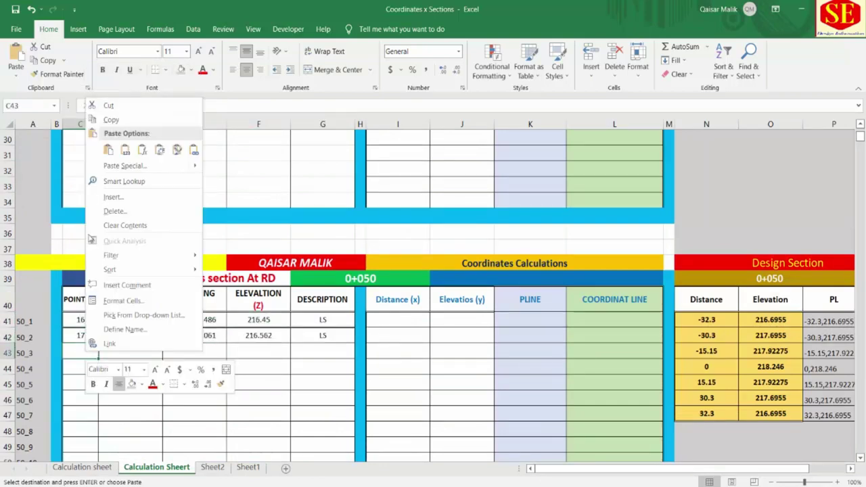
pyautogui.click(103, 147)
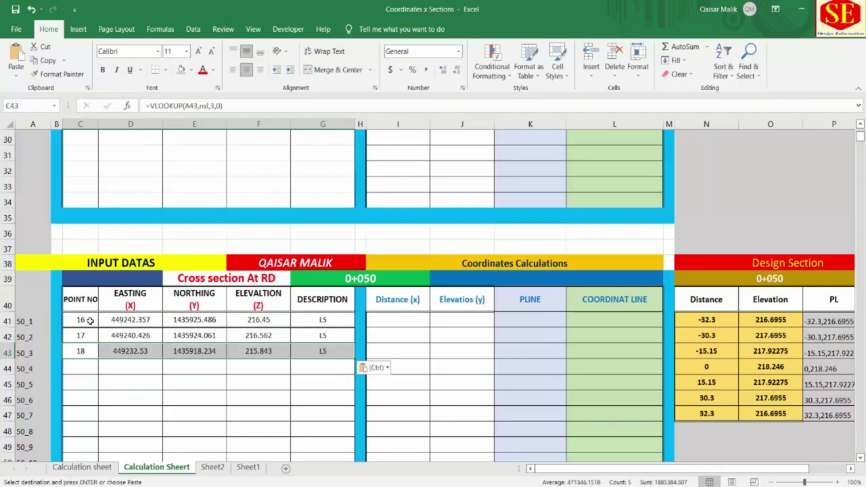
# Step: Check the pasted Easting, Northing and Elevation formulas in row 41
pyautogui.scroll(3, 102, 271)
pyautogui.click(83, 178)
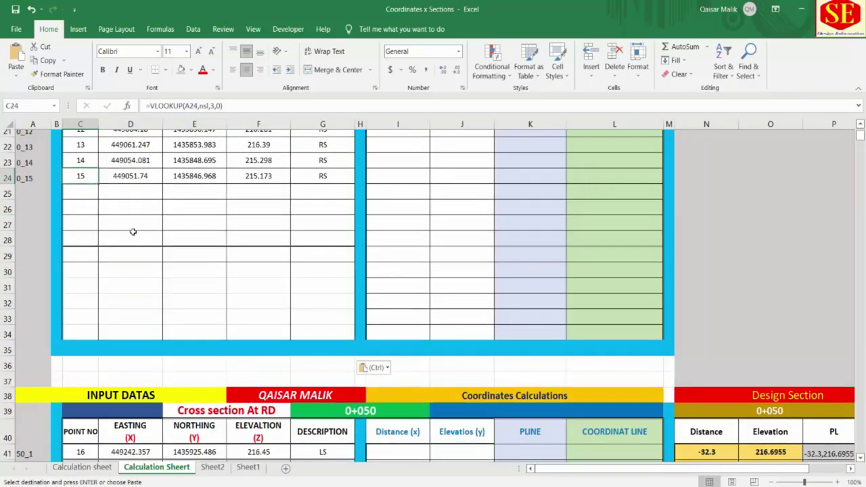
pyautogui.scroll(-3, 133, 232)
pyautogui.click(129, 321)
pyautogui.click(195, 322)
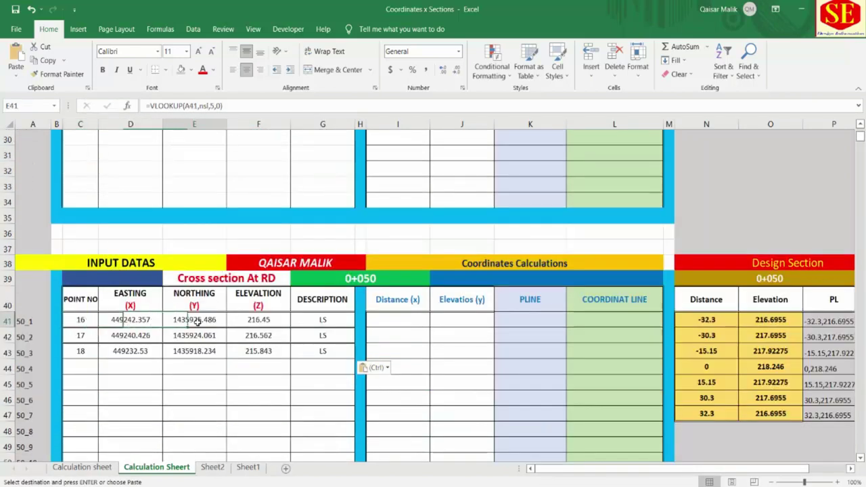
pyautogui.click(259, 320)
# Step: Compare the pasted point values with the Calculation sheet's source table
pyautogui.click(81, 467)
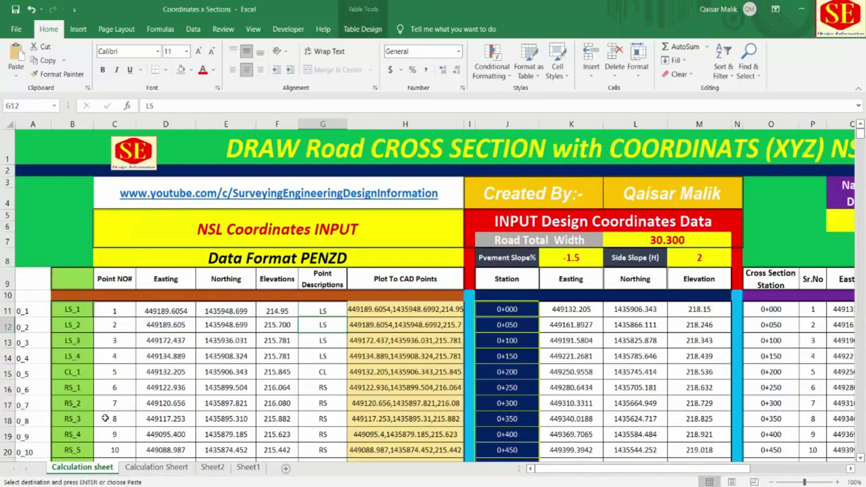
pyautogui.click(166, 325)
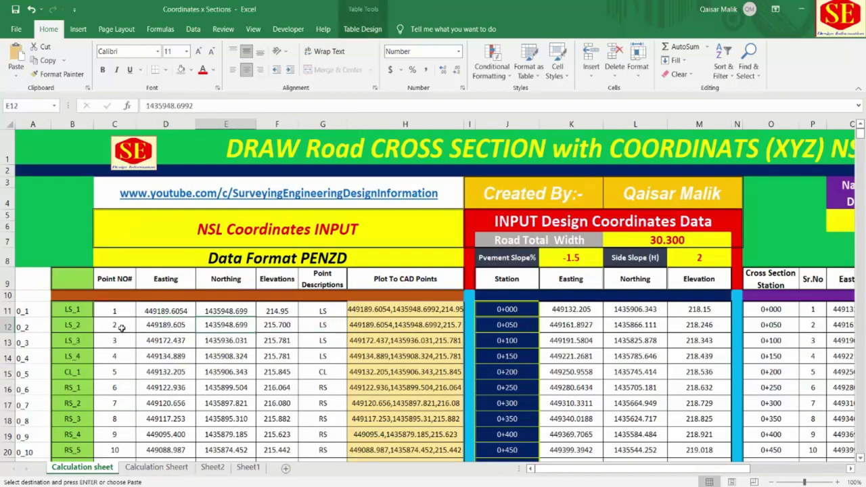
pyautogui.click(114, 326)
pyautogui.click(162, 326)
pyautogui.click(214, 327)
pyautogui.click(278, 325)
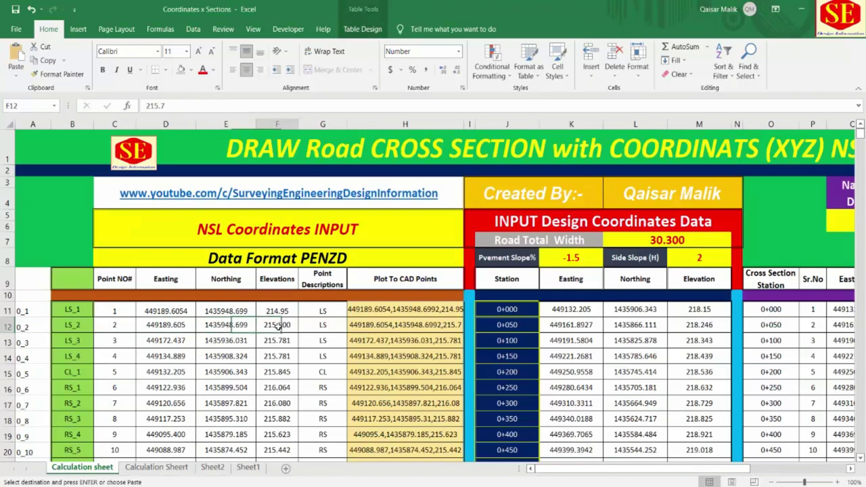
pyautogui.click(177, 467)
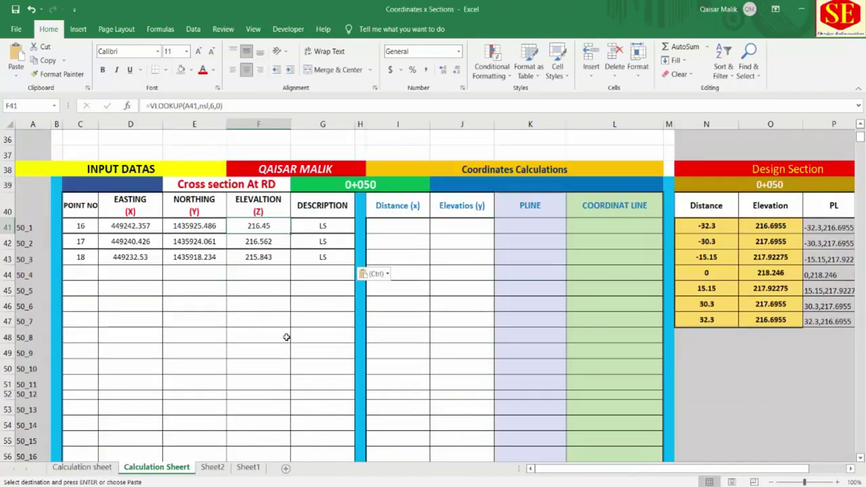
# Step: Fill the row 43 lookup formulas down to row 62 for points 18–37
pyautogui.click(287, 337)
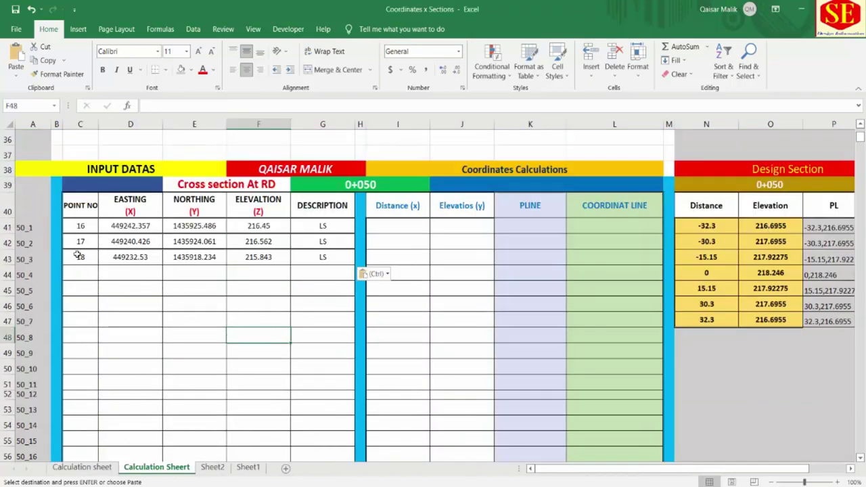
pyautogui.moveTo(78, 256); pyautogui.dragTo(325, 275)
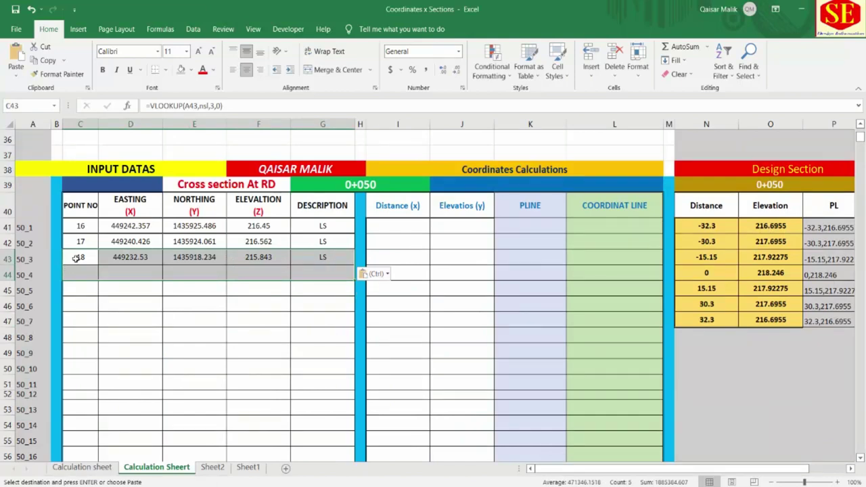
pyautogui.moveTo(78, 257)
pyautogui.mouseDown()
pyautogui.moveTo(325, 259)
pyautogui.moveTo(342, 468)
pyautogui.mouseUp()
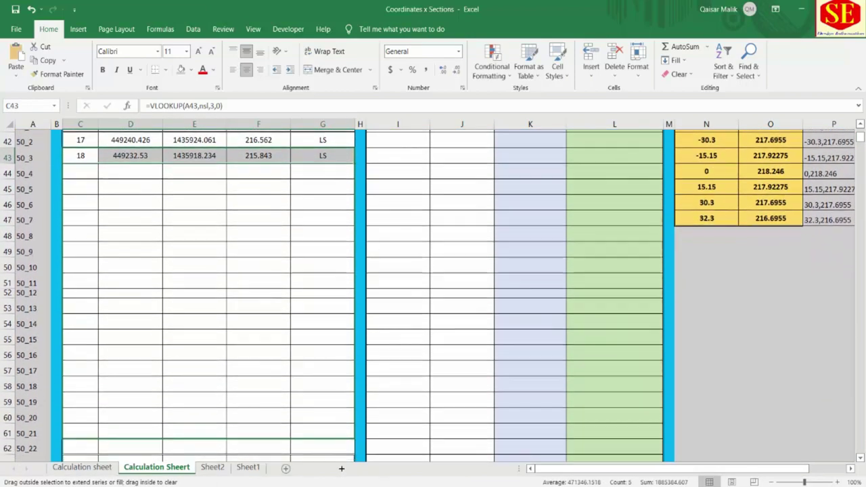
pyautogui.moveTo(341, 468); pyautogui.dragTo(335, 414)
# Step: Give the 0+050 table thin inside-horizontal row borders via Format Cells
pyautogui.scroll(2, 165, 279)
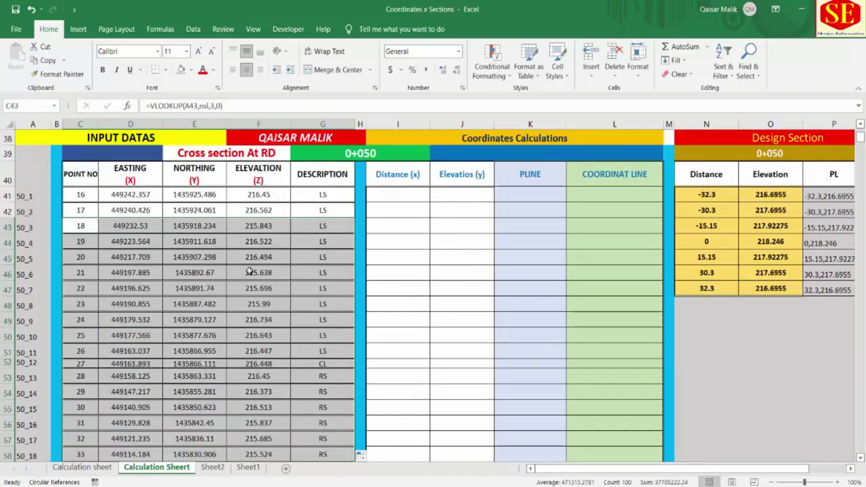
pyautogui.rightClick(247, 247)
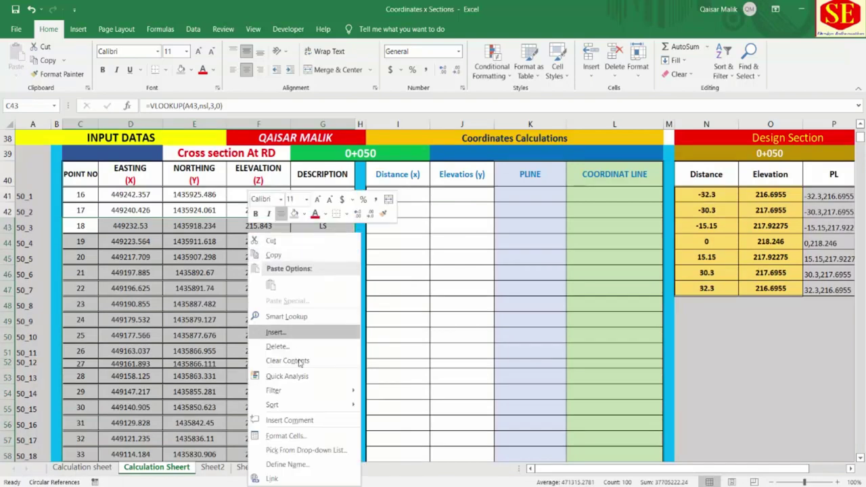
pyautogui.click(306, 437)
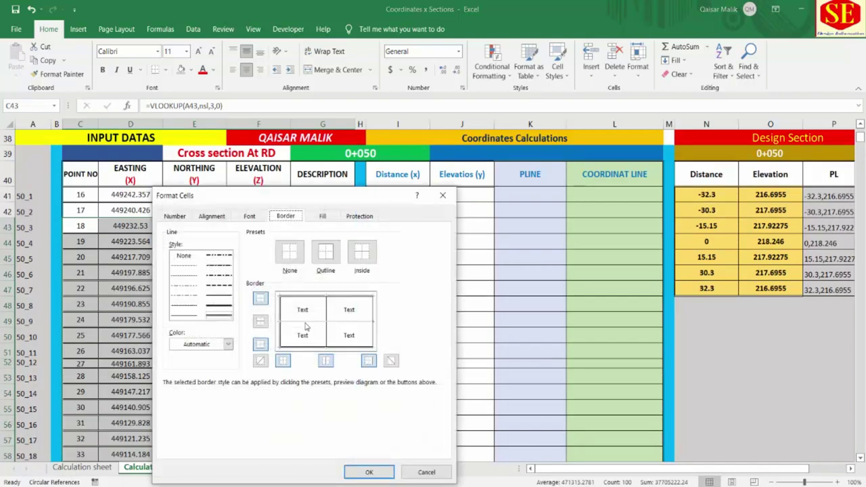
pyautogui.click(188, 319)
pyautogui.click(303, 327)
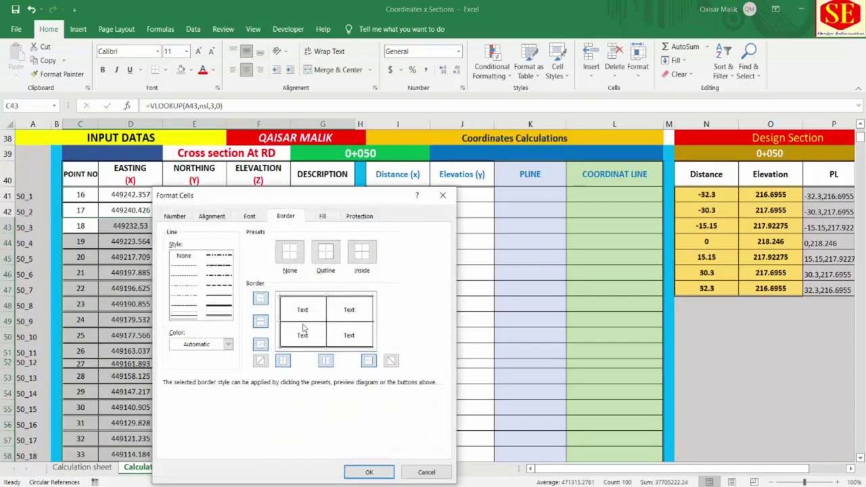
pyautogui.click(369, 472)
pyautogui.scroll(-5, 228, 322)
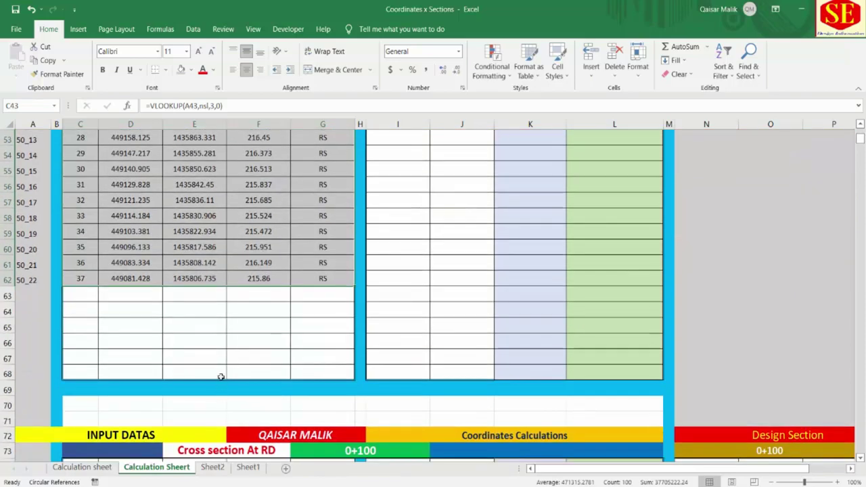
pyautogui.scroll(2, 221, 366)
pyautogui.scroll(2, 210, 353)
pyautogui.scroll(2, 203, 345)
pyautogui.click(186, 318)
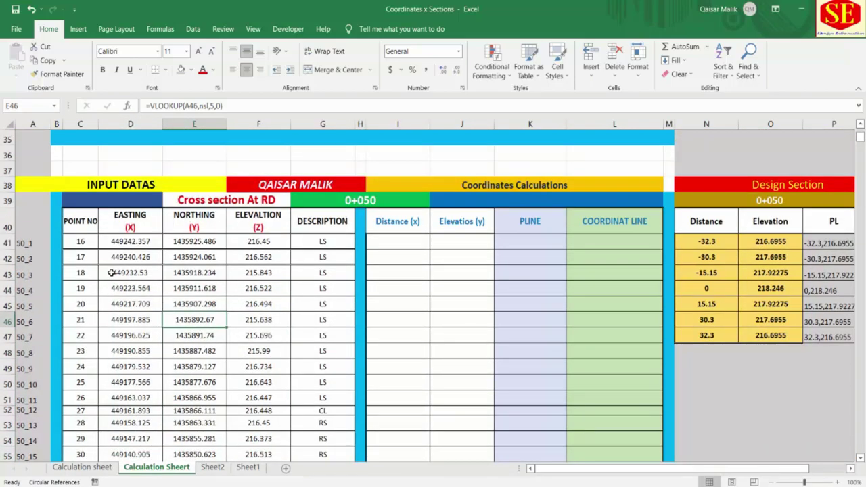
# Step: Copy the C43:G43 lookup row and paste it into rows 75 and 76 of the 0+100 table
pyautogui.moveTo(95, 272); pyautogui.dragTo(324, 274)
pyautogui.rightClick(323, 274)
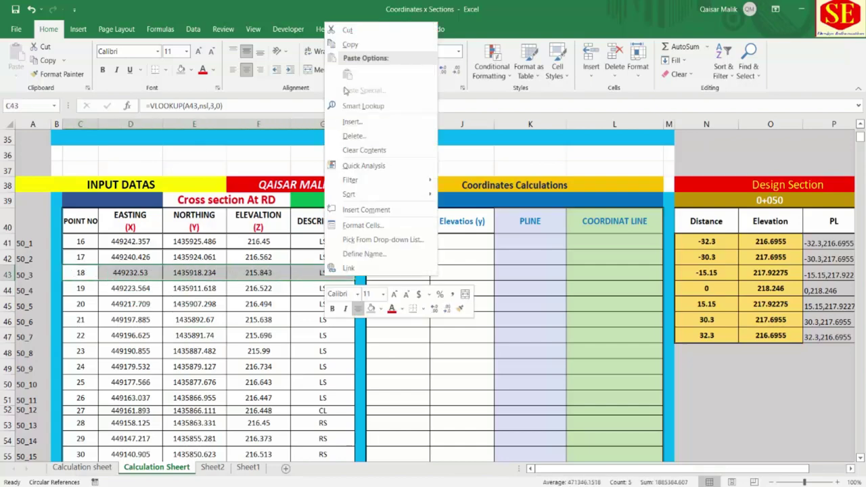
pyautogui.click(359, 44)
pyautogui.scroll(-5, 209, 352)
pyautogui.scroll(-2, 208, 352)
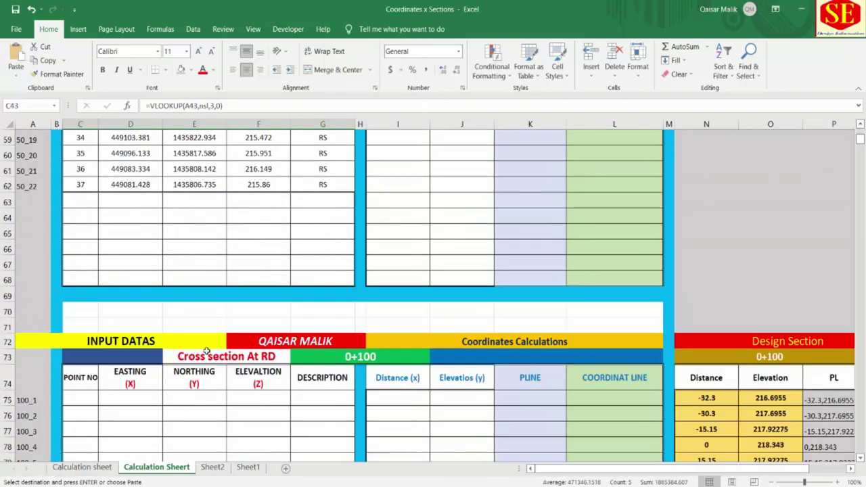
pyautogui.scroll(-2, 169, 352)
pyautogui.click(85, 353)
pyautogui.rightClick(86, 355)
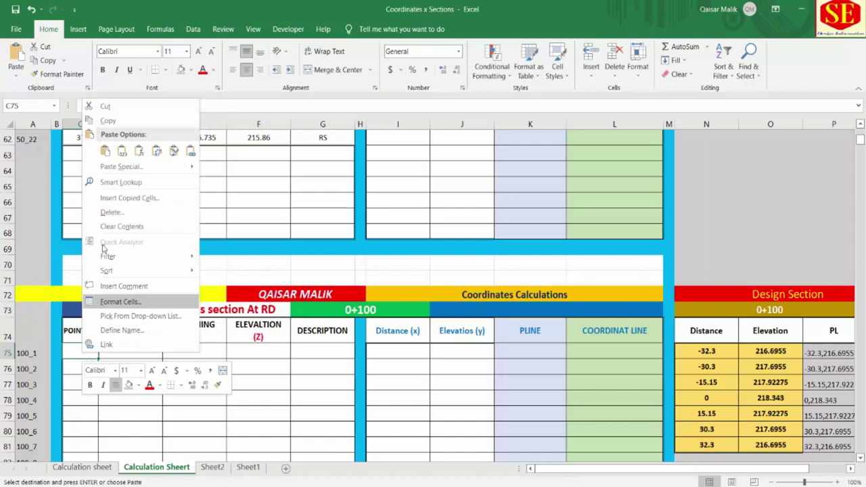
pyautogui.click(105, 151)
pyautogui.click(87, 367)
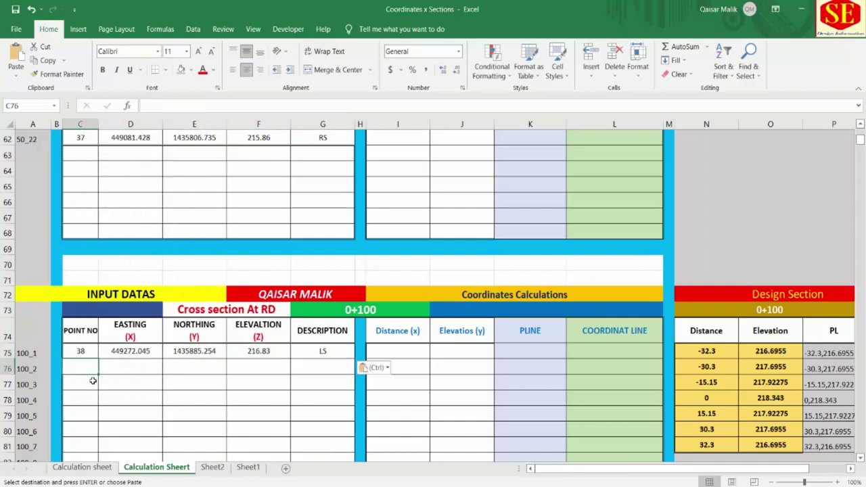
pyautogui.rightClick(78, 364)
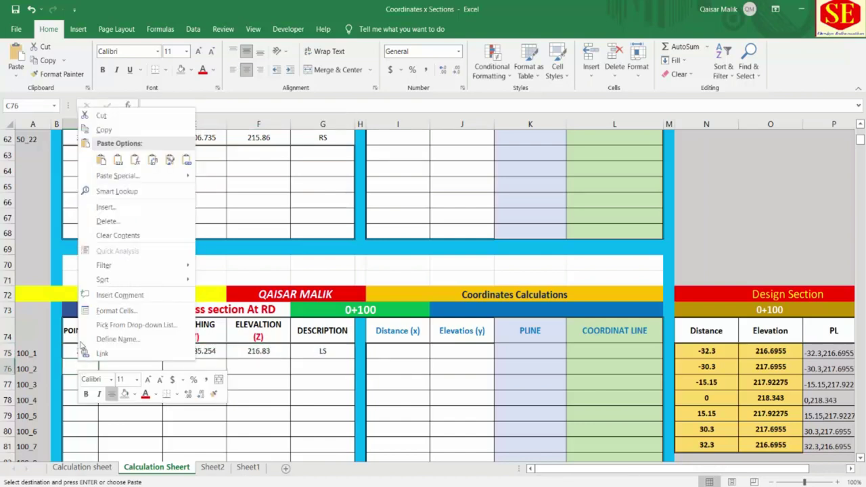
pyautogui.click(101, 159)
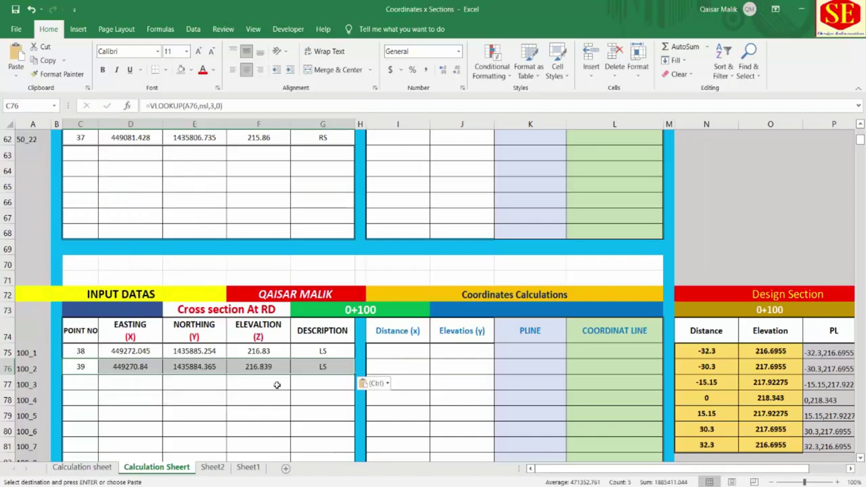
# Step: Fill the 0+100 lookups down to row 102, covering points 38 to 65
pyautogui.scroll(-1, 277, 385)
pyautogui.moveTo(72, 319)
pyautogui.mouseDown()
pyautogui.moveTo(335, 327)
pyautogui.moveTo(85, 328)
pyautogui.moveTo(323, 304)
pyautogui.mouseUp()
pyautogui.moveTo(355, 328)
pyautogui.mouseDown()
pyautogui.moveTo(355, 476)
pyautogui.moveTo(343, 472)
pyautogui.mouseUp()
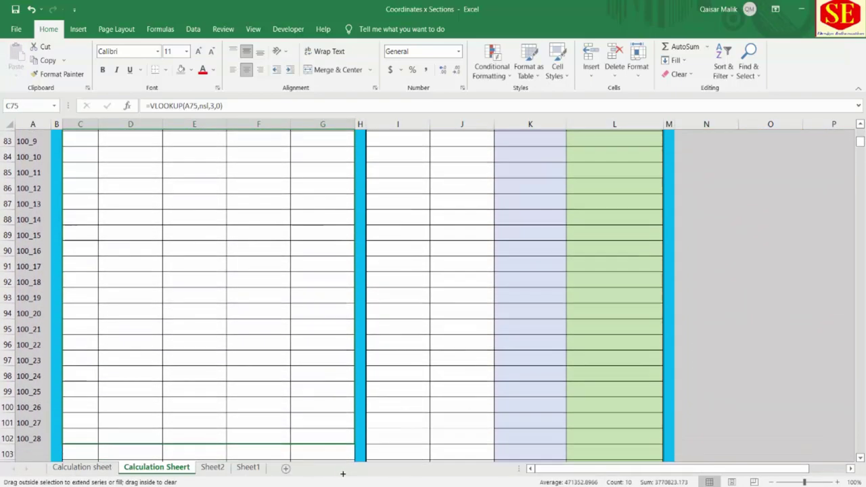
pyautogui.moveTo(343, 472); pyautogui.dragTo(340, 350)
pyautogui.click(97, 341)
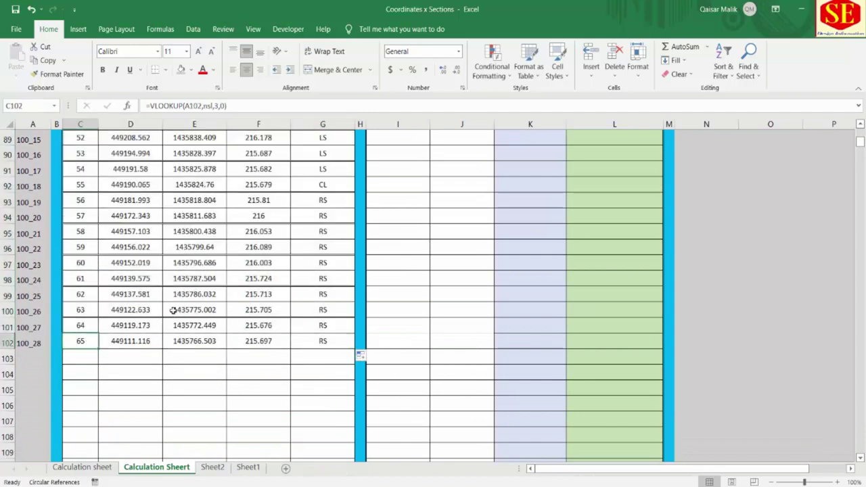
pyautogui.scroll(4, 99, 276)
pyautogui.scroll(2, 91, 261)
pyautogui.scroll(1, 92, 261)
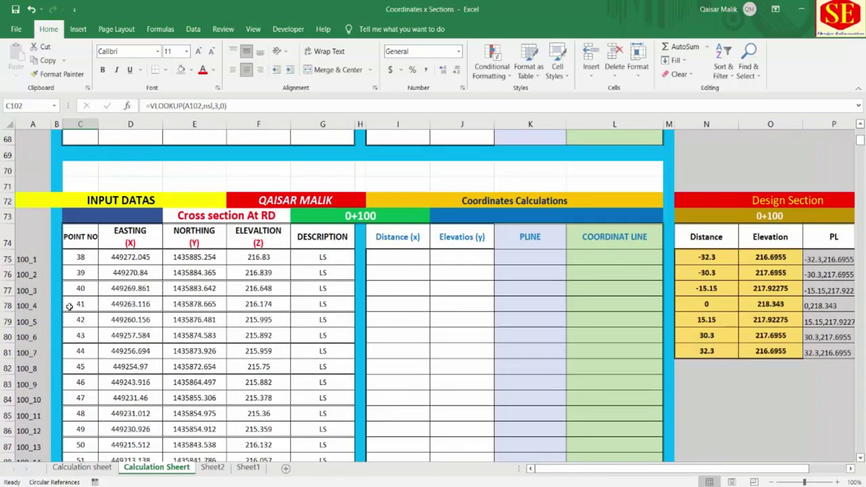
pyautogui.scroll(1, 95, 316)
pyautogui.scroll(3, 119, 303)
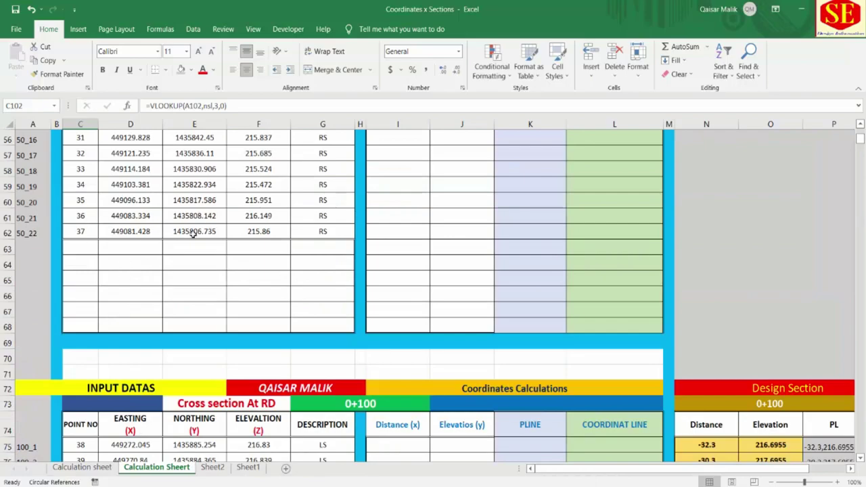
# Step: Find the next station, 0+150, and its points 66–94 on the Calculation sheet
pyautogui.scroll(-2, 231, 298)
pyautogui.scroll(-5, 289, 347)
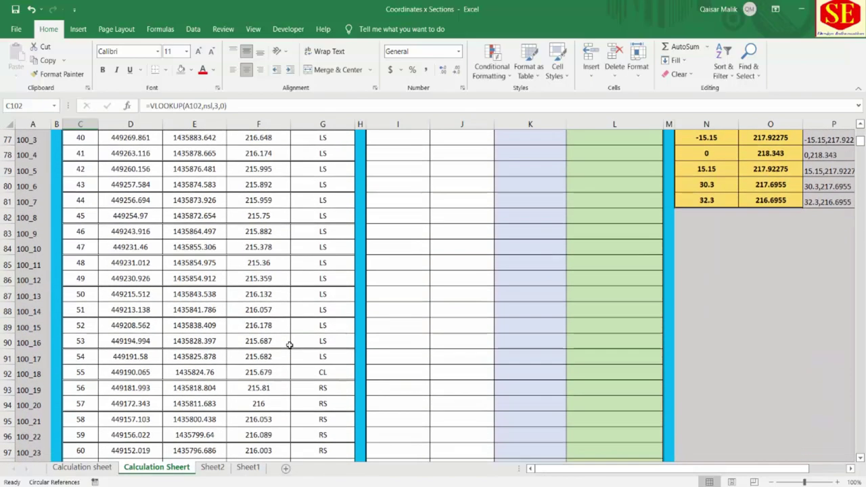
pyautogui.scroll(-4, 289, 346)
pyautogui.scroll(-4, 289, 345)
pyautogui.scroll(-3, 290, 346)
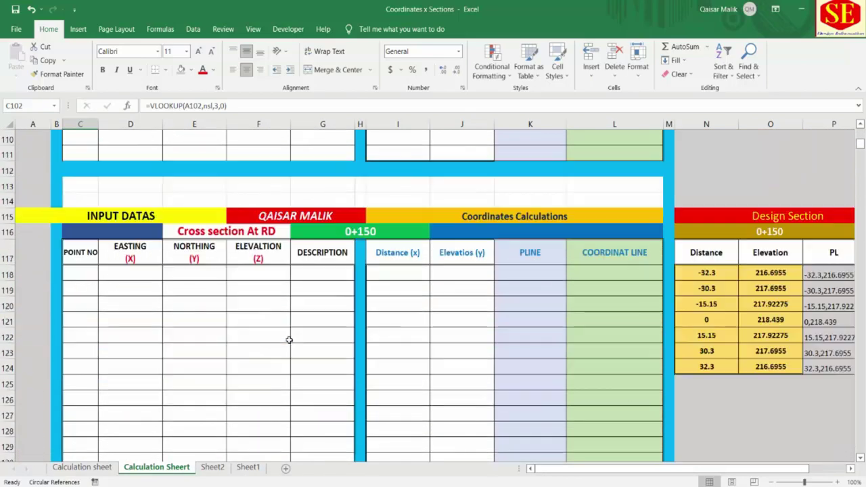
pyautogui.click(346, 233)
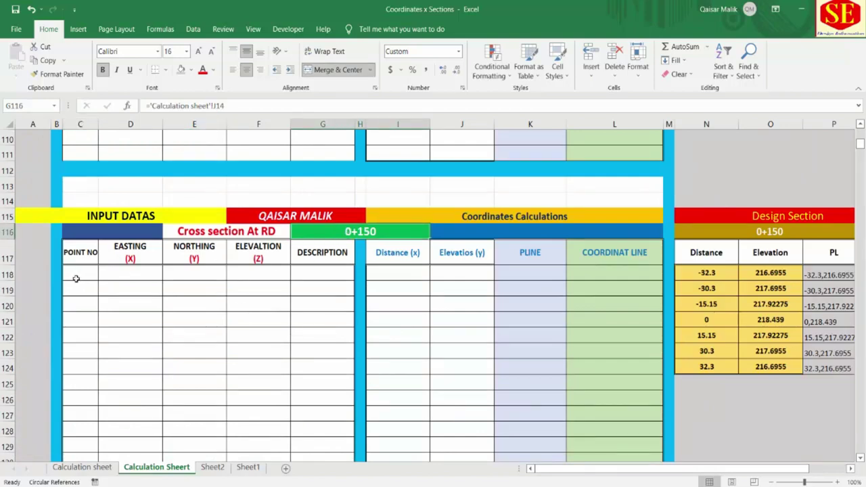
pyautogui.click(82, 467)
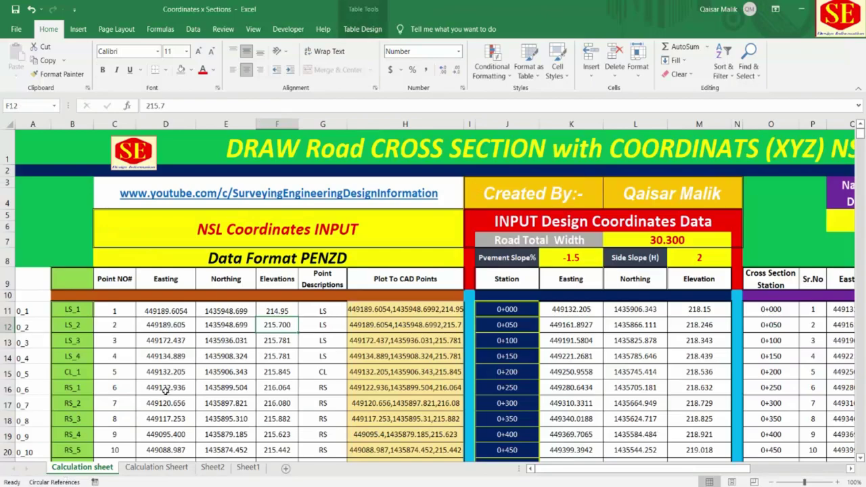
pyautogui.scroll(-7, 165, 389)
pyautogui.scroll(-5, 165, 389)
pyautogui.scroll(-3, 165, 389)
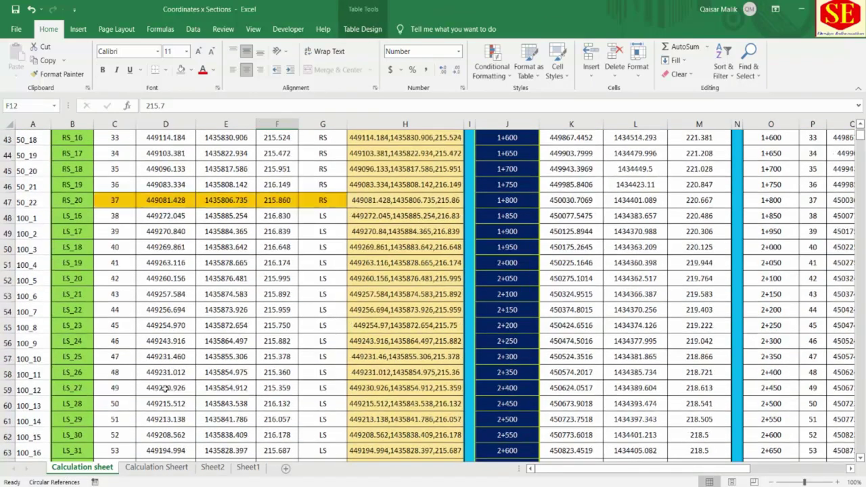
pyautogui.click(156, 467)
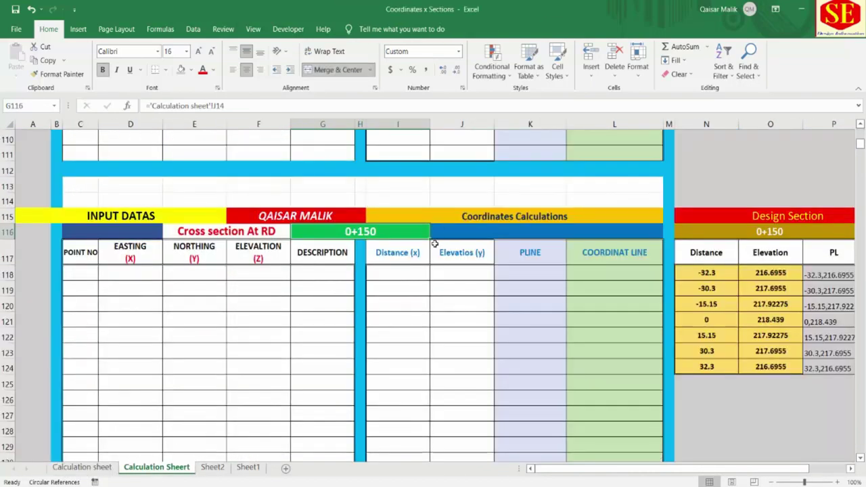
pyautogui.click(82, 467)
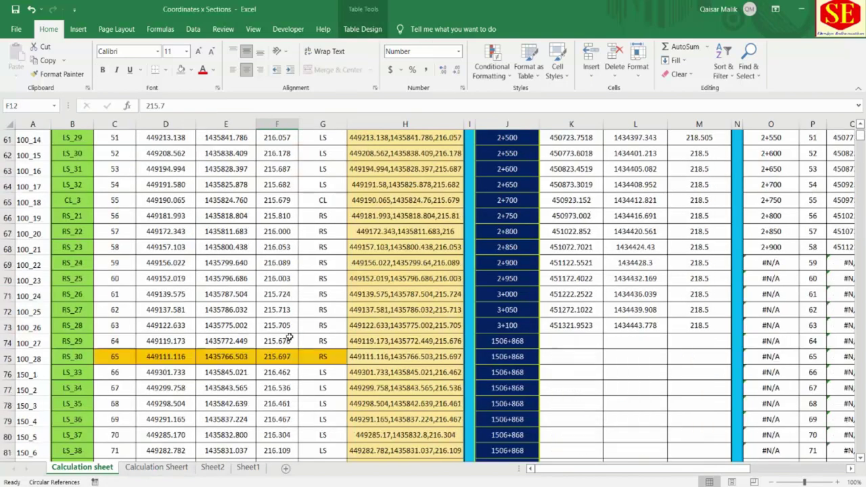
pyautogui.scroll(-4, 25, 384)
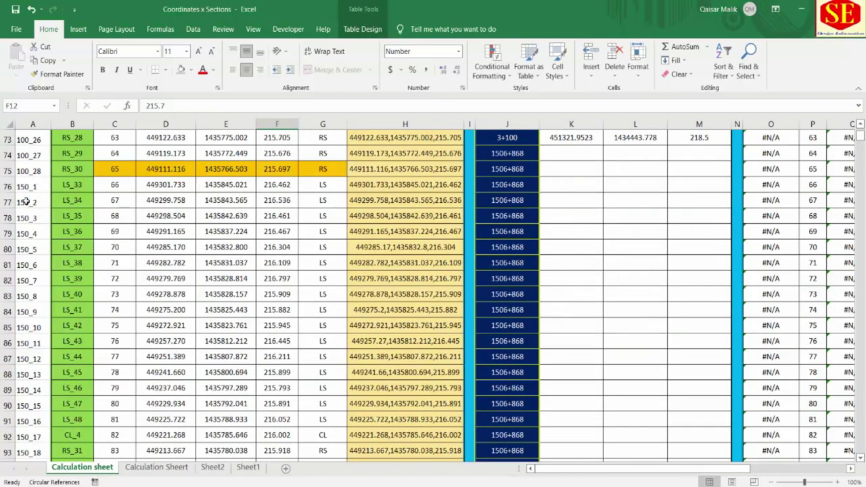
# Step: Copy C76:G104 and paste it as values at C118 in the 0+150 table
pyautogui.moveTo(112, 187)
pyautogui.mouseDown()
pyautogui.moveTo(333, 461)
pyautogui.moveTo(332, 327)
pyautogui.mouseUp()
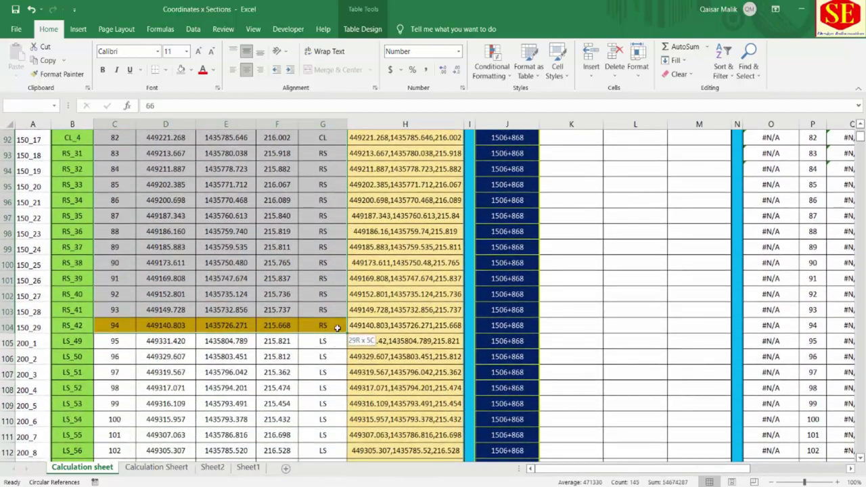
pyautogui.rightClick(228, 286)
pyautogui.click(252, 226)
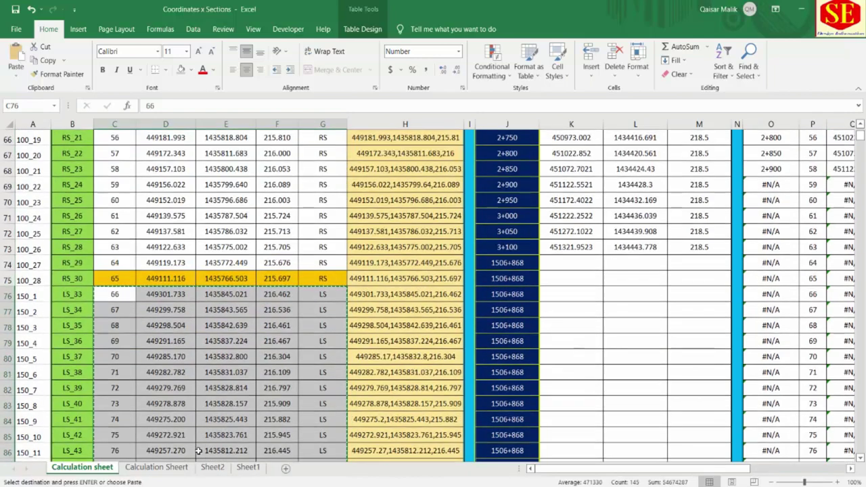
pyautogui.click(156, 468)
pyautogui.click(79, 272)
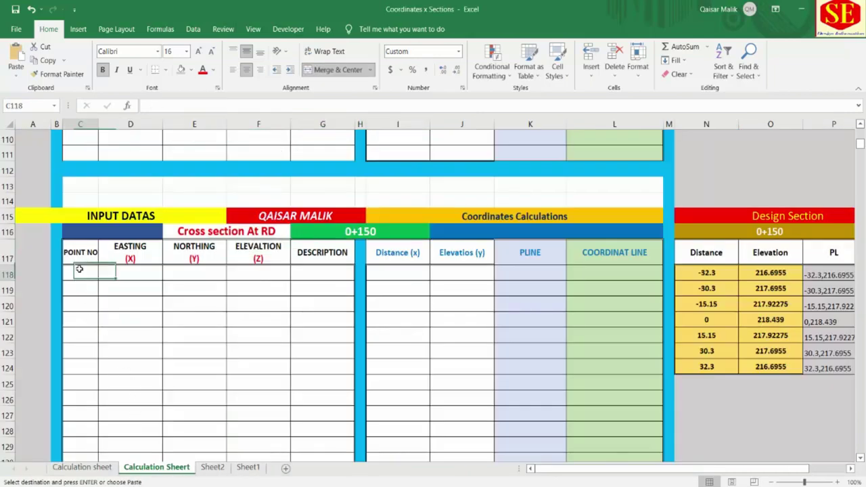
pyautogui.rightClick(79, 273)
pyautogui.click(112, 73)
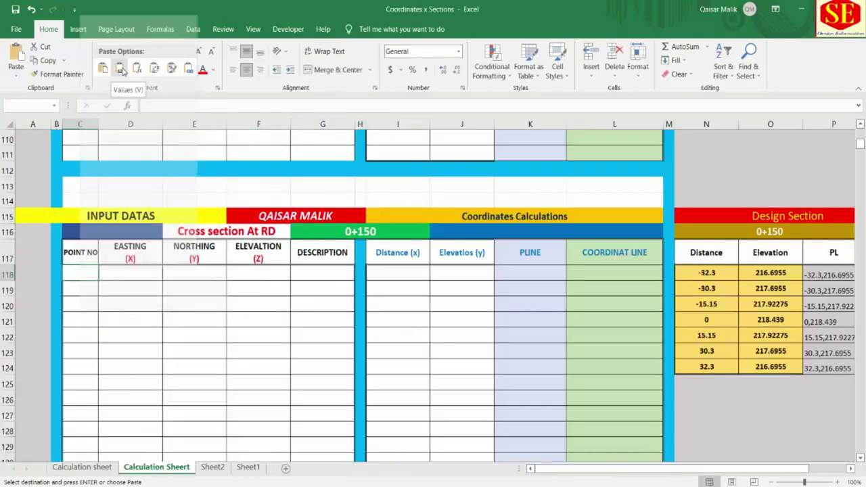
pyautogui.scroll(-4, 275, 288)
pyautogui.scroll(-1, 274, 288)
pyautogui.scroll(-5, 274, 288)
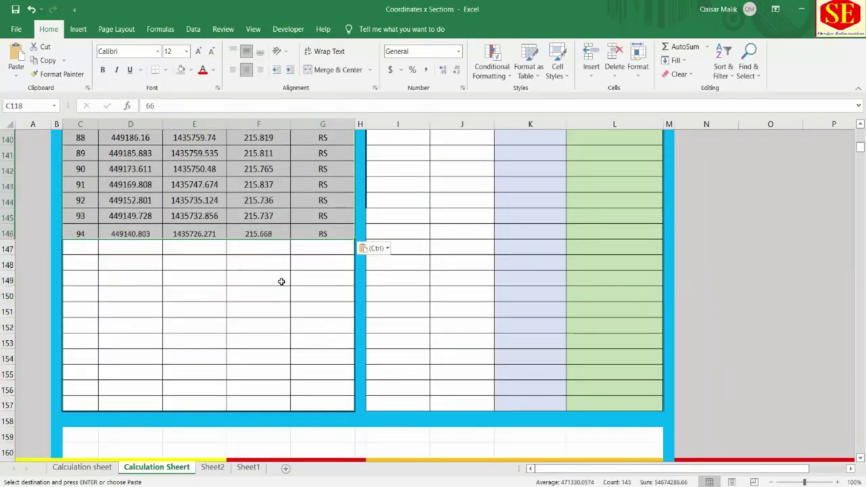
pyautogui.click(80, 469)
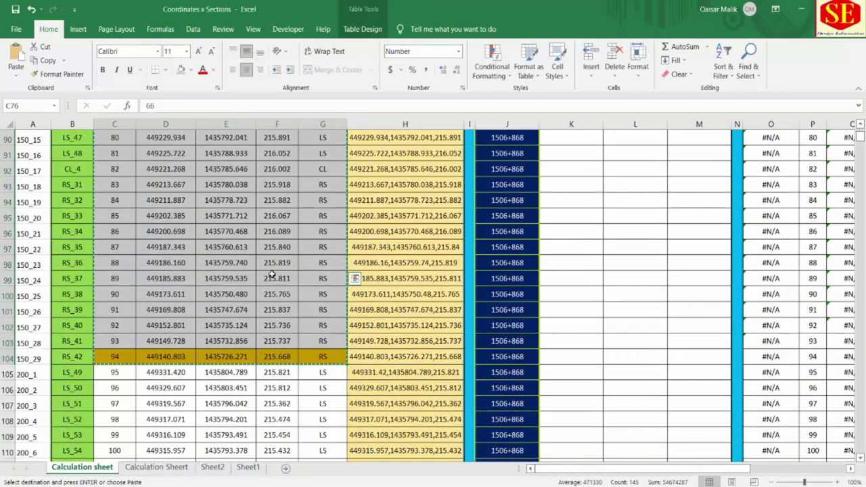
# Step: Copy points 95–123 (C105:G133) and paste them at C164 in the 0+200 table
pyautogui.scroll(-3, 271, 274)
pyautogui.moveTo(115, 231)
pyautogui.mouseDown()
pyautogui.moveTo(321, 391)
pyautogui.moveTo(313, 427)
pyautogui.moveTo(294, 335)
pyautogui.mouseUp()
pyautogui.rightClick(293, 332)
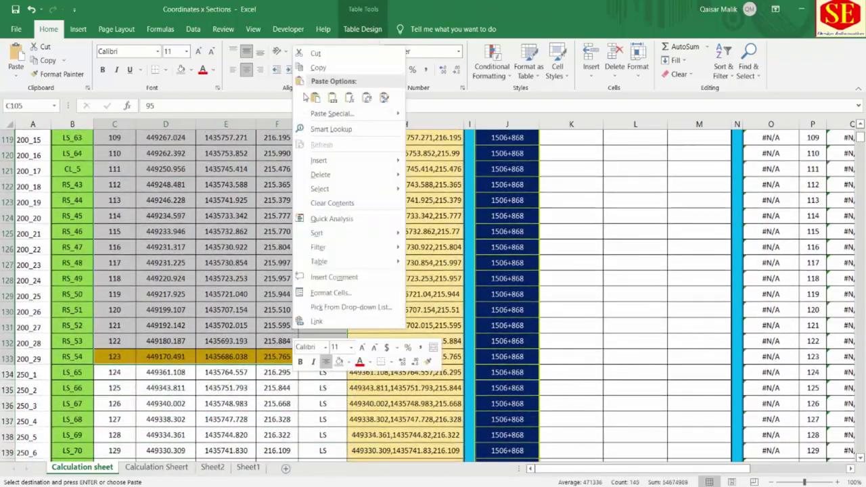
pyautogui.click(319, 68)
pyautogui.scroll(8, 223, 305)
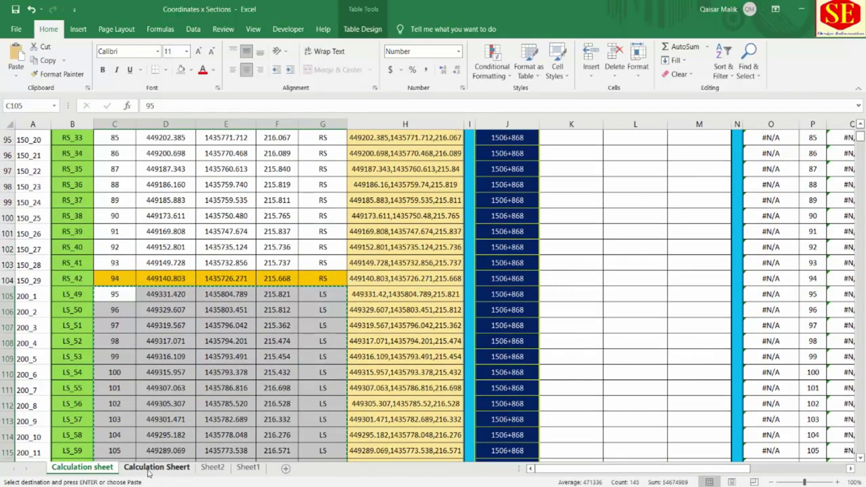
pyautogui.click(149, 467)
pyautogui.scroll(-3, 210, 329)
pyautogui.click(89, 332)
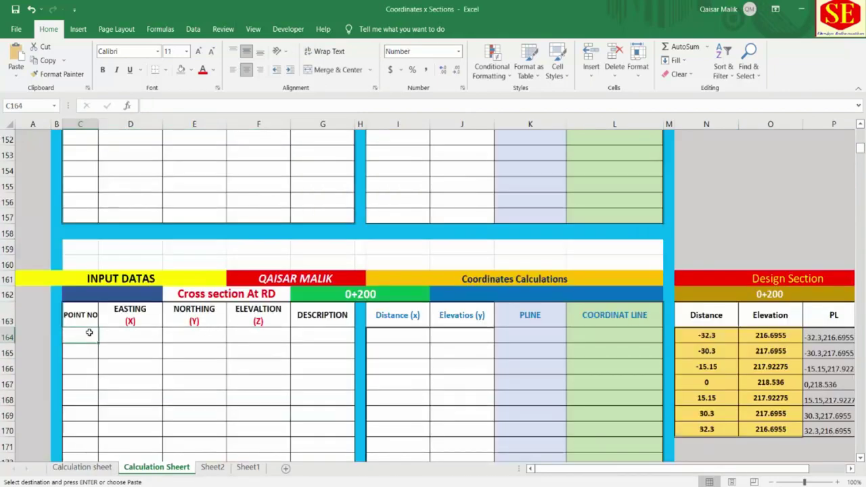
pyautogui.rightClick(89, 332)
pyautogui.click(112, 126)
pyautogui.scroll(-5, 316, 252)
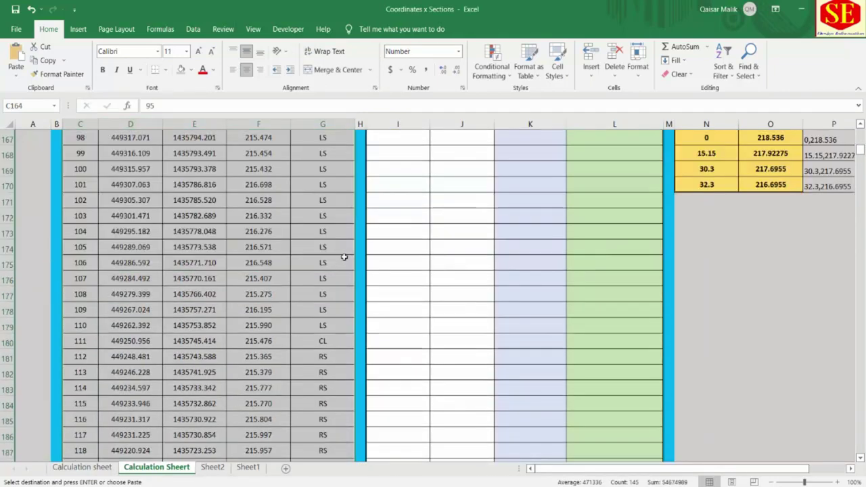
pyautogui.scroll(-4, 325, 254)
pyautogui.scroll(-3, 339, 256)
pyautogui.scroll(-2, 340, 255)
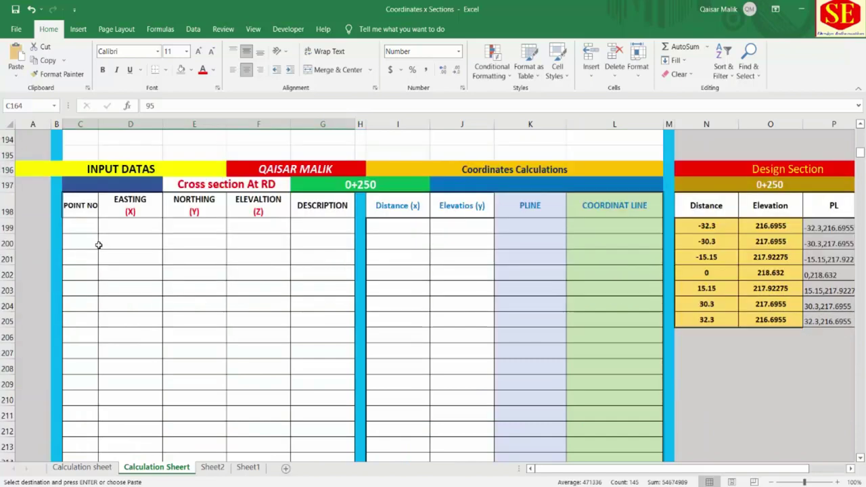
# Step: Copy points 124–150 (C134:G160) and paste them at C199 in the 0+250 table
pyautogui.click(73, 468)
pyautogui.scroll(-5, 79, 235)
pyautogui.scroll(-3, 79, 235)
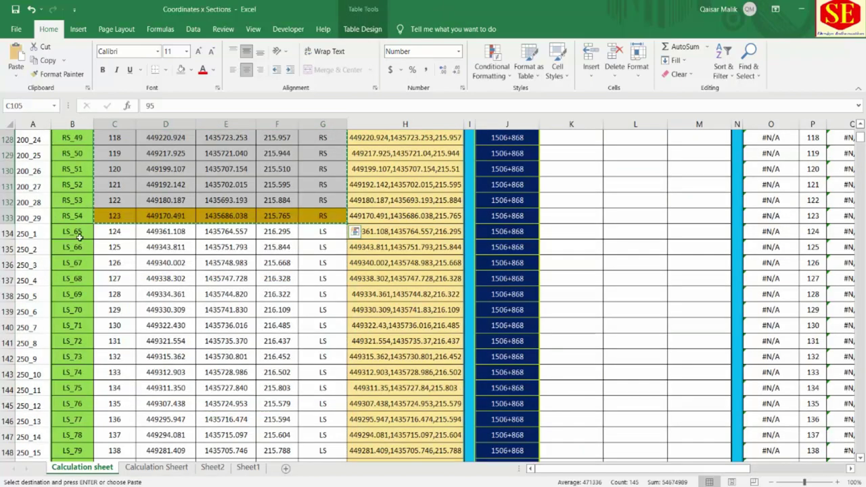
pyautogui.moveTo(118, 234); pyautogui.dragTo(329, 478)
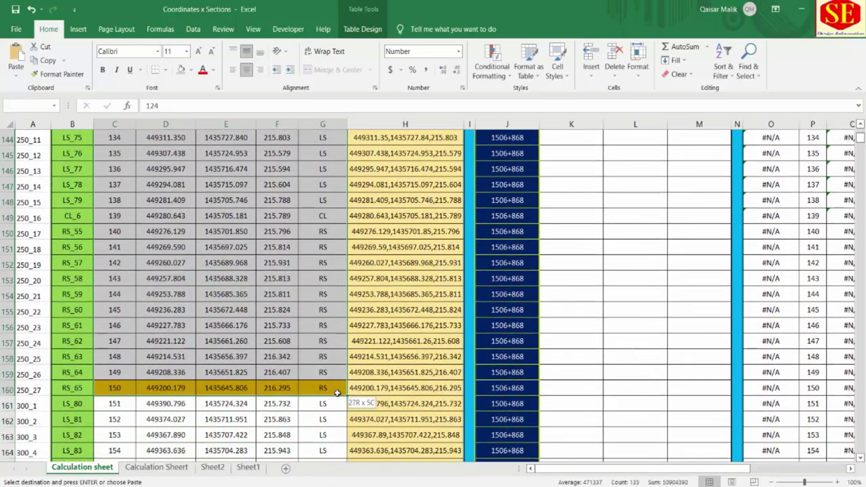
pyautogui.moveTo(328, 478); pyautogui.dragTo(332, 392)
pyautogui.rightClick(214, 342)
pyautogui.click(232, 72)
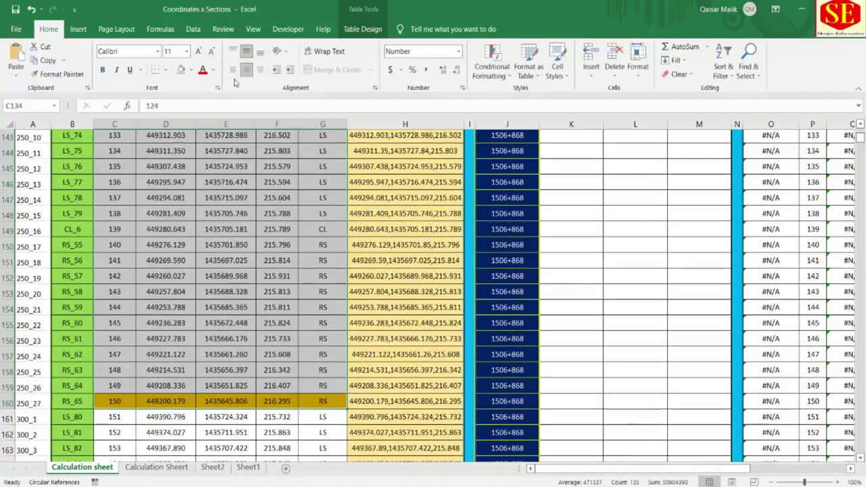
pyautogui.scroll(7, 217, 305)
pyautogui.click(157, 467)
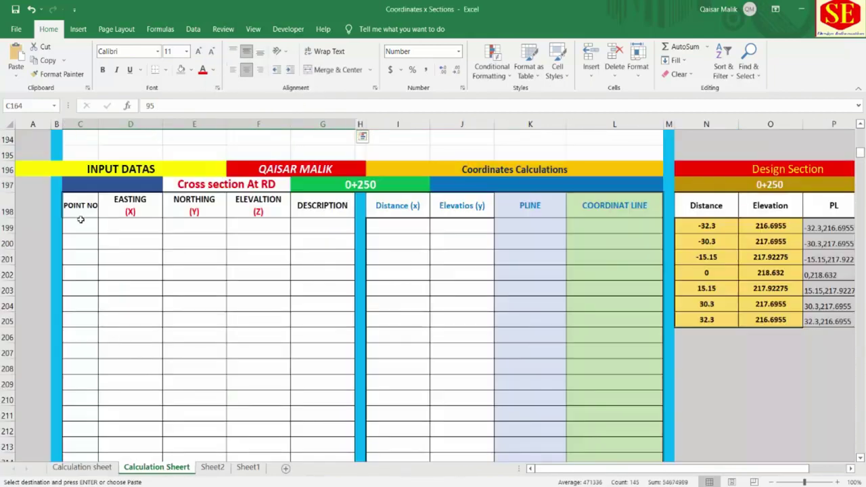
pyautogui.rightClick(80, 227)
pyautogui.click(106, 274)
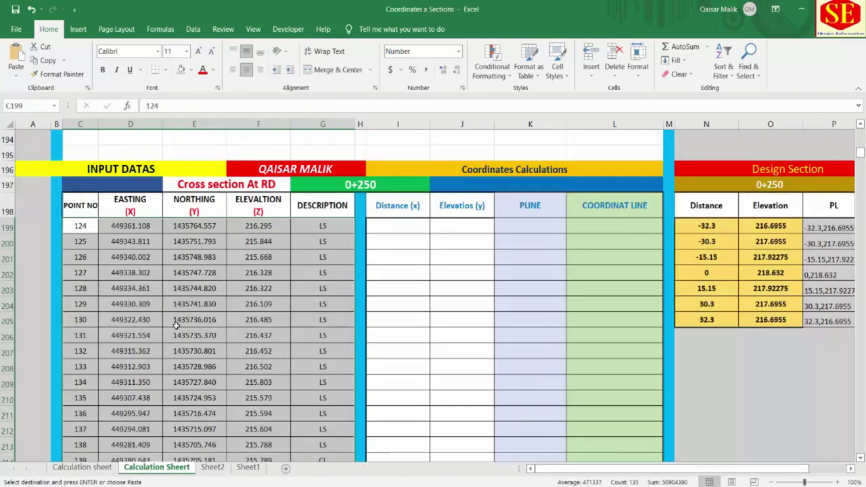
pyautogui.scroll(-6, 176, 325)
pyautogui.scroll(-5, 176, 325)
pyautogui.scroll(-3, 214, 358)
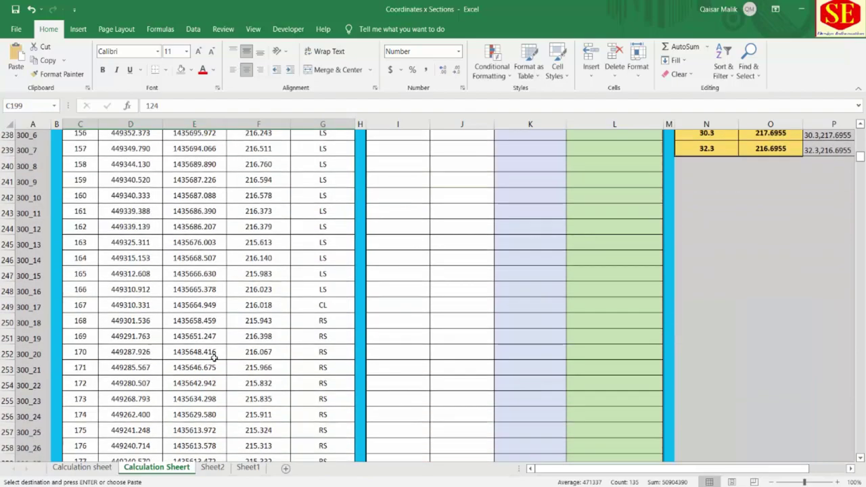
pyautogui.scroll(-5, 234, 334)
pyautogui.scroll(-4, 236, 339)
pyautogui.scroll(-1, 340, 348)
pyautogui.scroll(-4, 153, 226)
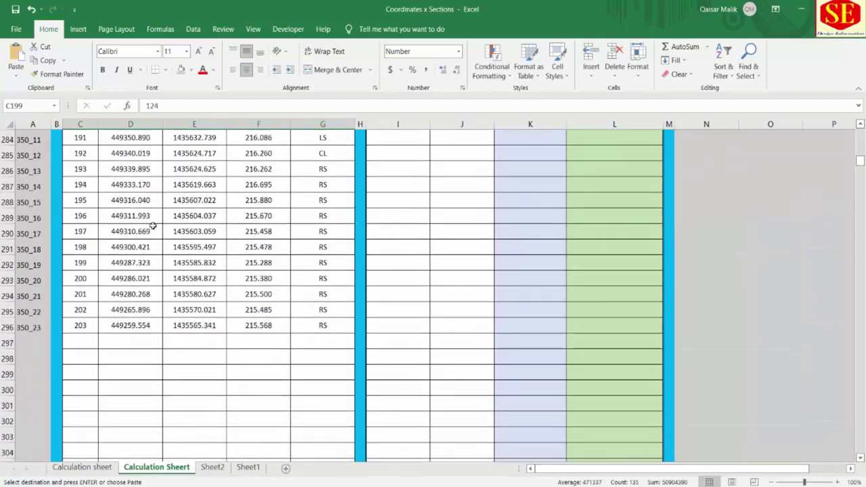
pyautogui.scroll(-5, 153, 227)
pyautogui.scroll(-4, 164, 338)
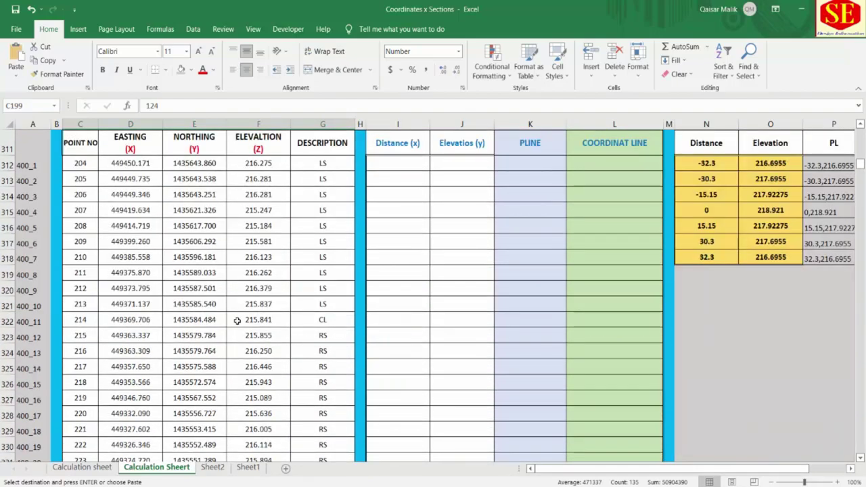
pyautogui.scroll(-5, 237, 321)
pyautogui.scroll(-5, 237, 321)
pyautogui.scroll(-1, 237, 321)
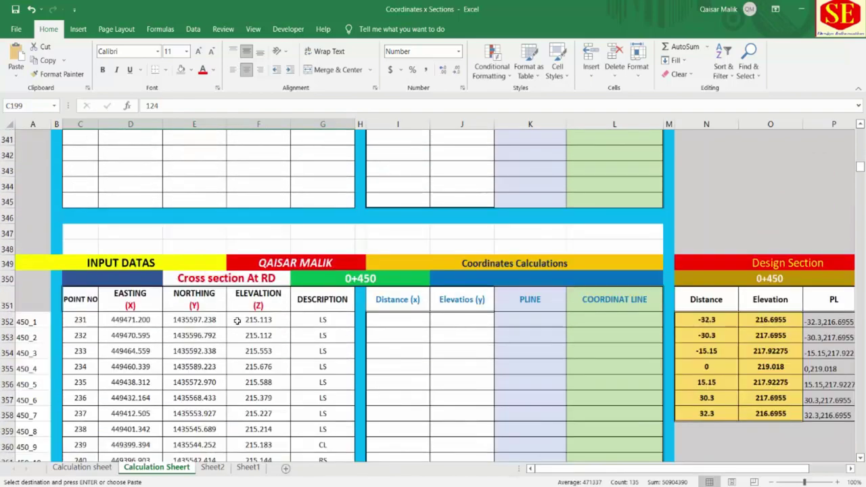
pyautogui.scroll(-5, 238, 323)
pyautogui.click(205, 263)
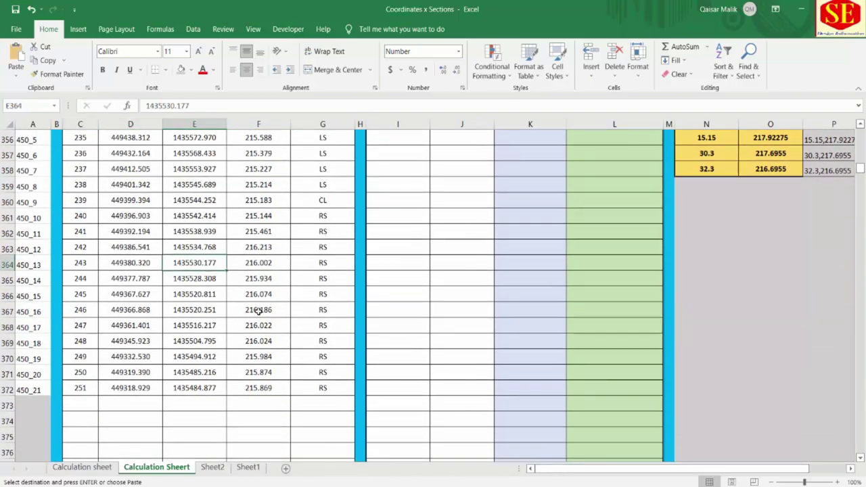
pyautogui.scroll(-5, 254, 308)
pyautogui.scroll(-4, 253, 306)
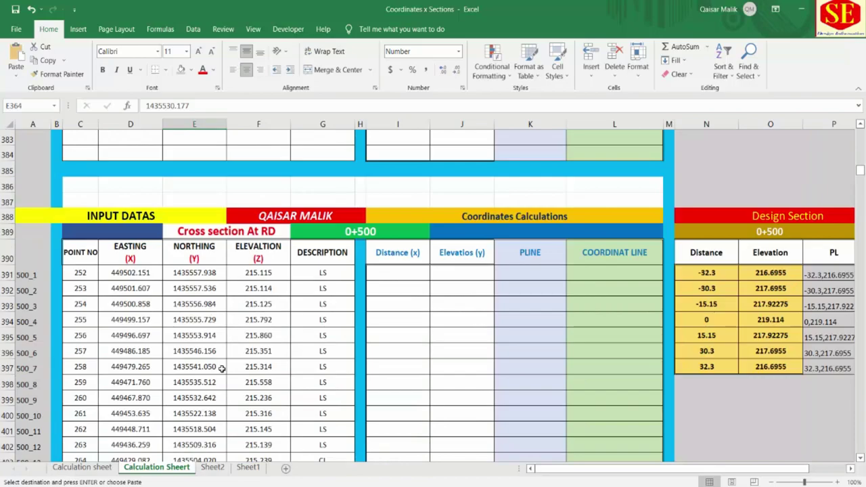
pyautogui.scroll(5, 233, 350)
pyautogui.scroll(1, 159, 304)
pyautogui.scroll(-3, 270, 328)
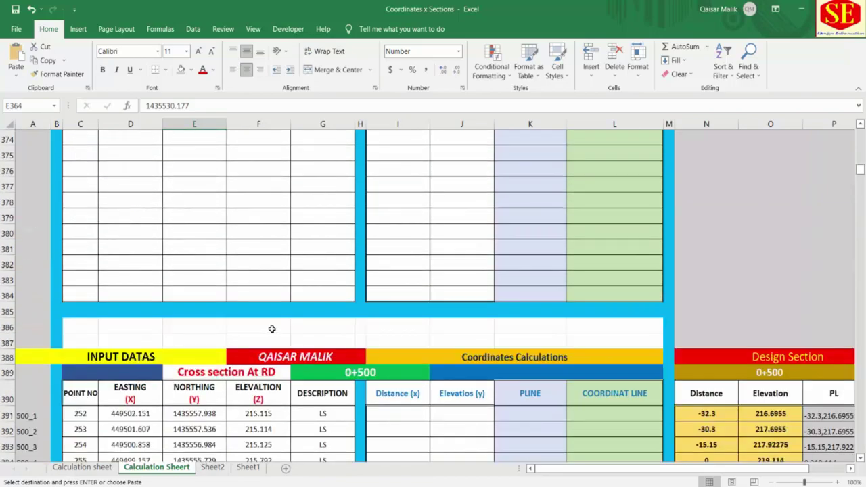
pyautogui.scroll(-8, 273, 329)
pyautogui.scroll(-13, 272, 328)
pyautogui.scroll(-6, 274, 329)
pyautogui.scroll(-5, 276, 329)
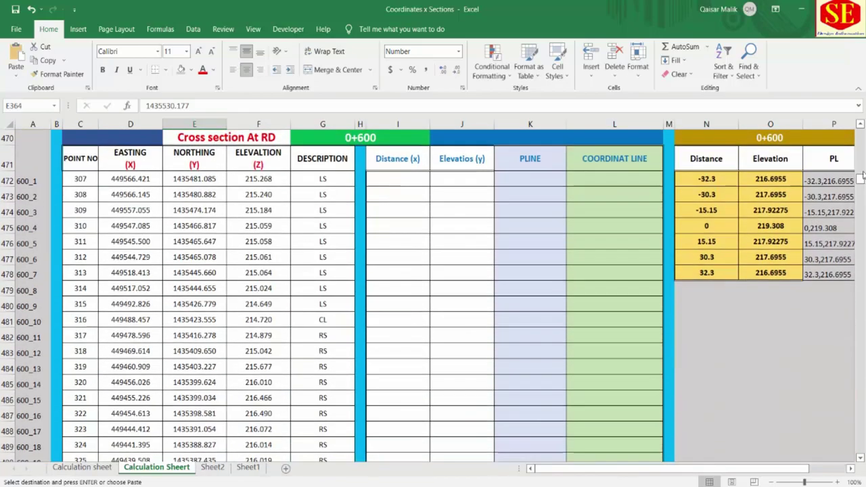
pyautogui.moveTo(861, 182); pyautogui.dragTo(861, 285)
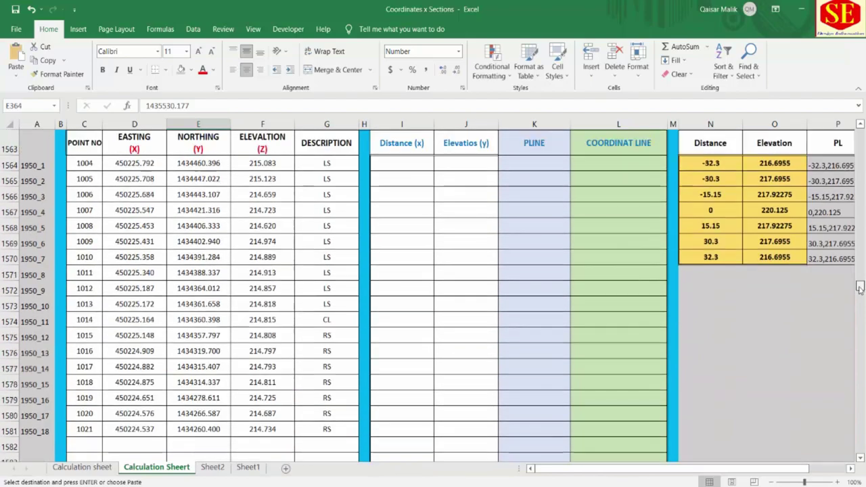
pyautogui.scroll(-5, 248, 319)
pyautogui.scroll(-5, 257, 333)
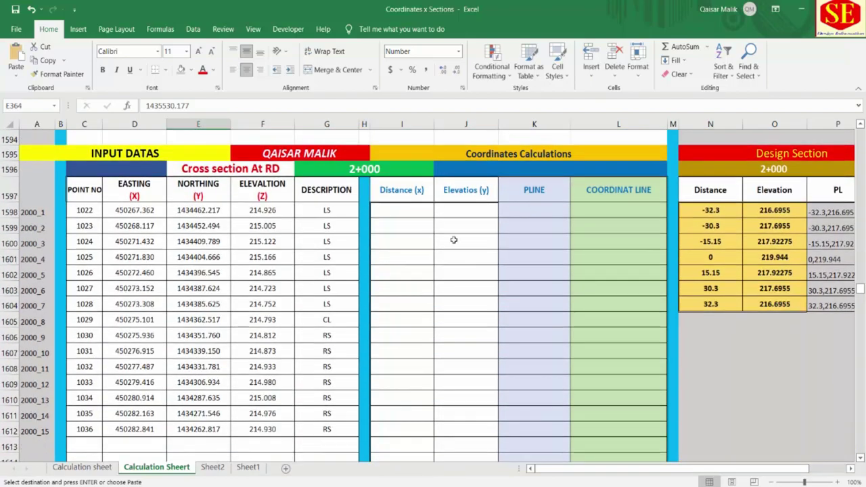
pyautogui.scroll(-3, 94, 275)
pyautogui.scroll(-3, 156, 285)
pyautogui.scroll(-4, 185, 302)
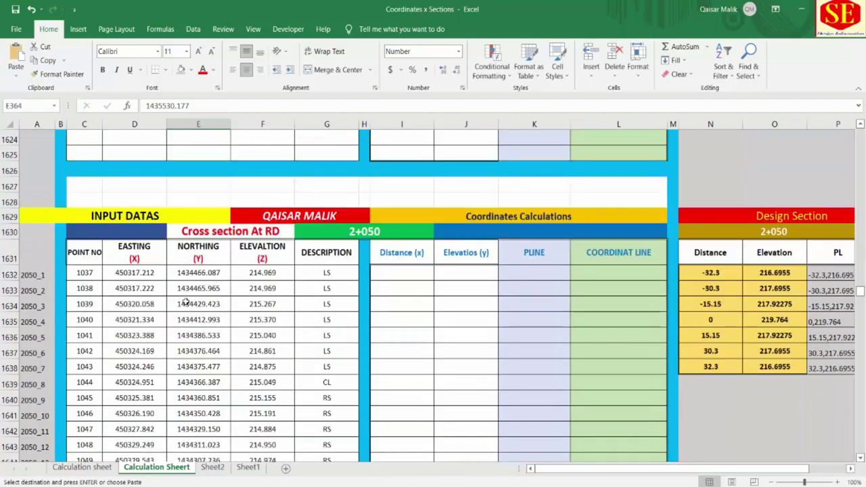
pyautogui.scroll(-4, 150, 302)
pyautogui.scroll(-6, 197, 349)
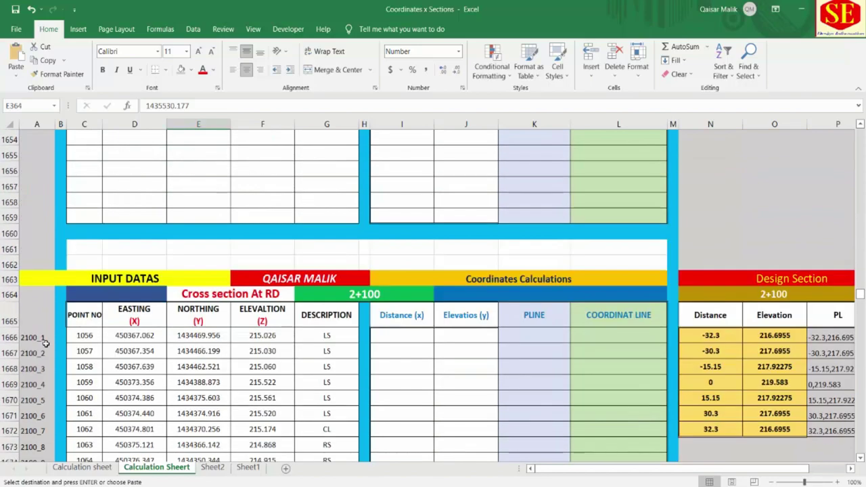
pyautogui.scroll(-3, 45, 344)
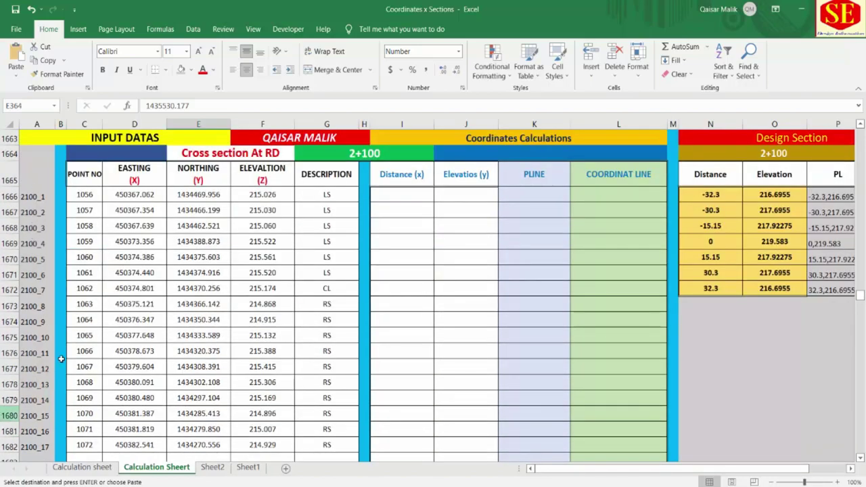
pyautogui.scroll(-6, 163, 272)
pyautogui.scroll(-5, 163, 270)
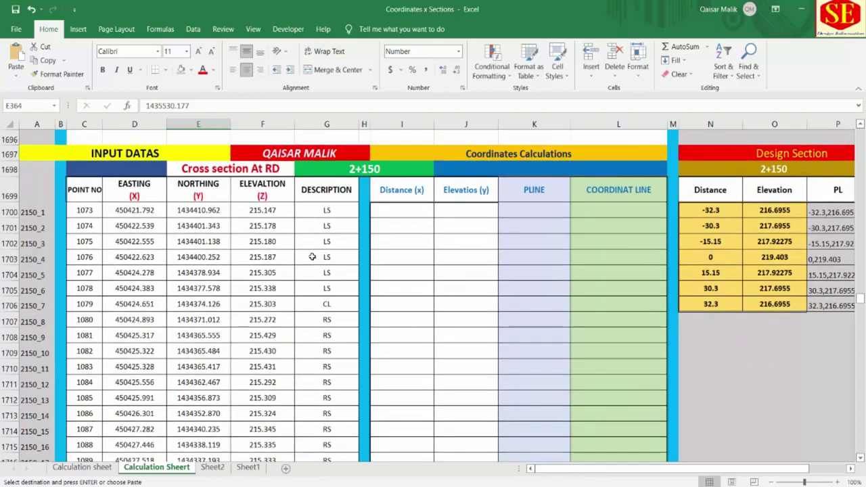
pyautogui.scroll(-6, 313, 258)
pyautogui.scroll(-6, 311, 261)
pyautogui.scroll(-5, 311, 261)
pyautogui.scroll(-5, 311, 261)
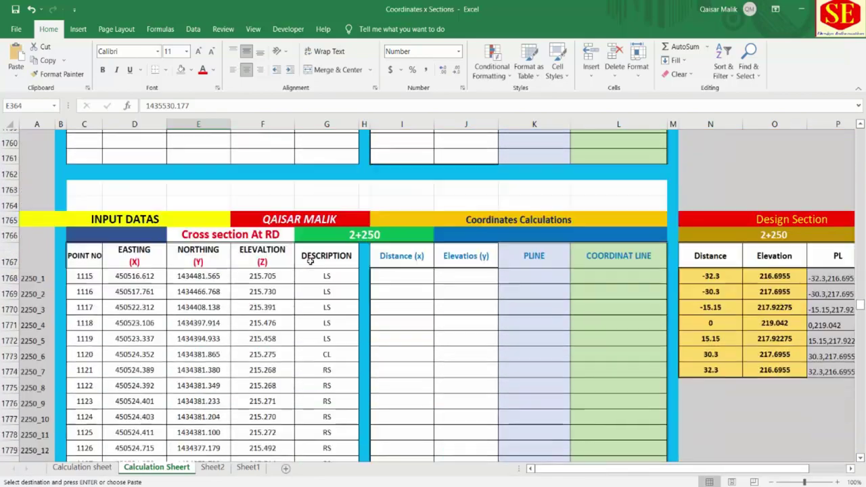
pyautogui.scroll(-3, 310, 262)
pyautogui.scroll(-2, 310, 262)
pyautogui.scroll(-3, 310, 261)
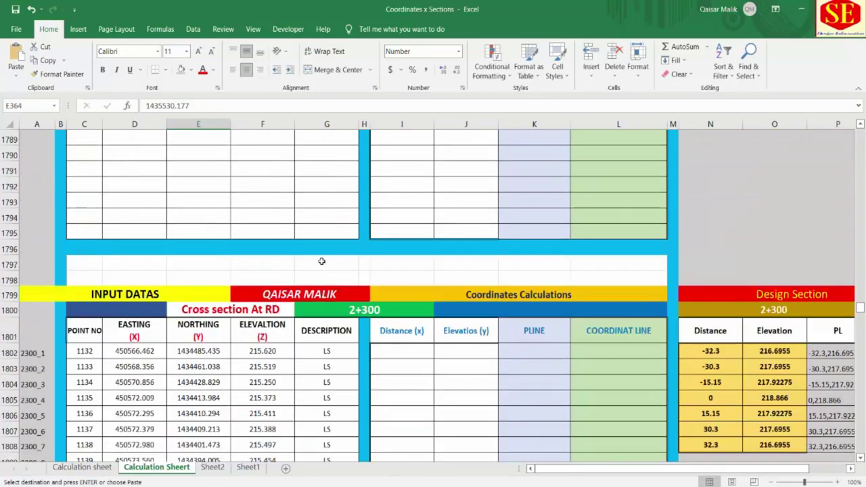
pyautogui.scroll(-6, 321, 261)
pyautogui.scroll(-5, 323, 259)
pyautogui.scroll(-6, 323, 262)
pyautogui.scroll(-6, 322, 264)
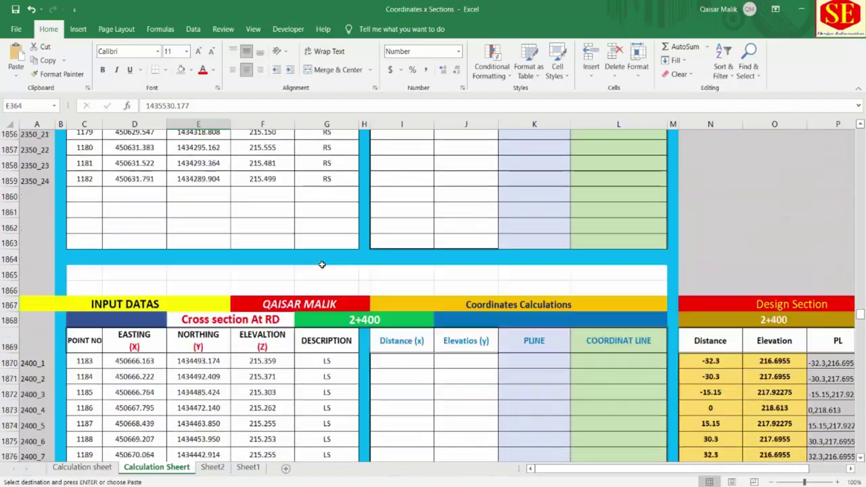
pyautogui.scroll(-7, 322, 263)
pyautogui.scroll(-6, 322, 264)
pyautogui.scroll(-4, 322, 265)
pyautogui.scroll(-5, 322, 266)
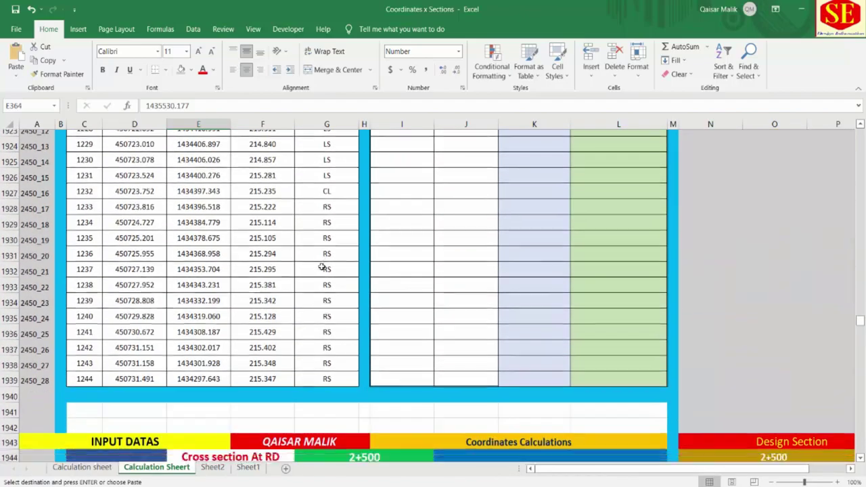
pyautogui.scroll(-9, 322, 266)
pyautogui.scroll(-7, 322, 267)
pyautogui.scroll(-7, 322, 268)
pyautogui.scroll(-10, 321, 268)
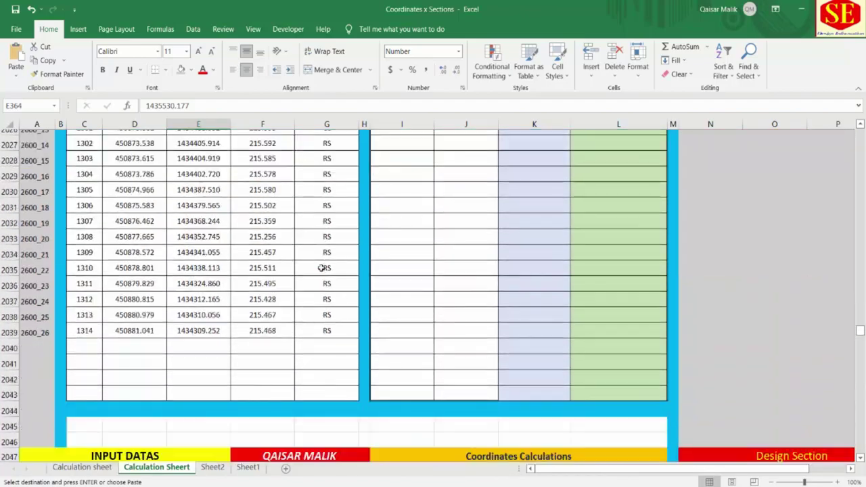
pyautogui.scroll(-6, 322, 268)
pyautogui.scroll(-10, 321, 268)
pyautogui.scroll(-6, 321, 268)
pyautogui.scroll(-6, 321, 268)
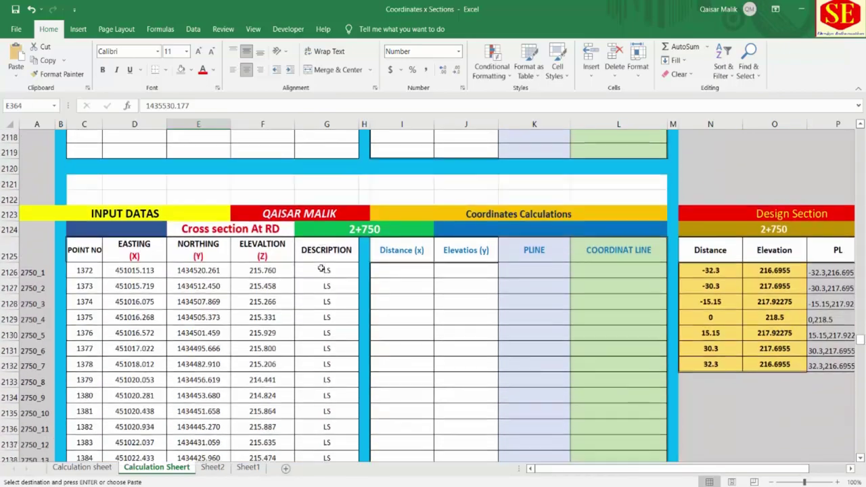
pyautogui.scroll(-6, 321, 268)
pyautogui.scroll(-5, 322, 268)
pyautogui.scroll(-4, 321, 268)
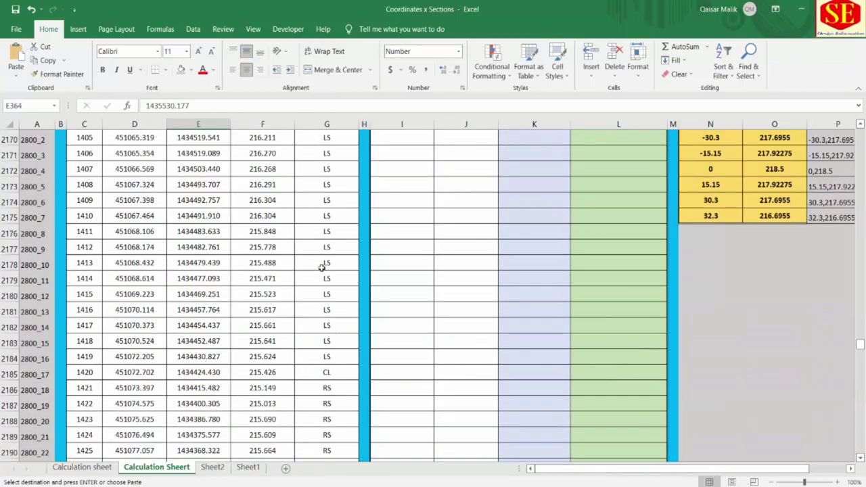
pyautogui.scroll(-8, 322, 268)
pyautogui.scroll(-1, 322, 268)
pyautogui.scroll(-4, 322, 268)
pyautogui.scroll(-4, 284, 311)
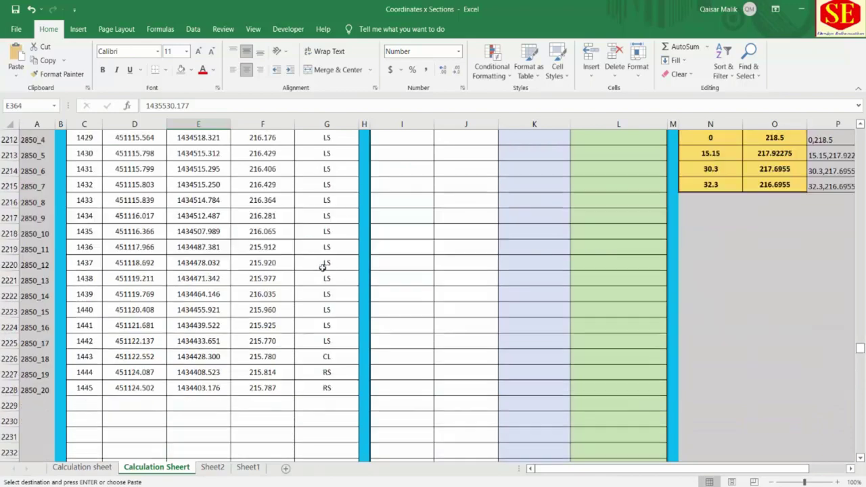
pyautogui.scroll(-1, 237, 367)
pyautogui.scroll(-2, 183, 389)
pyautogui.scroll(-2, 92, 216)
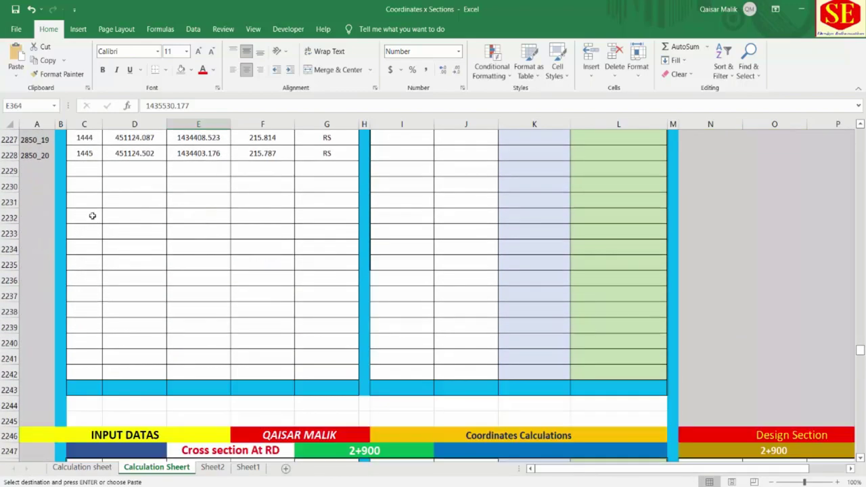
pyautogui.scroll(-7, 272, 281)
pyautogui.scroll(-4, 271, 283)
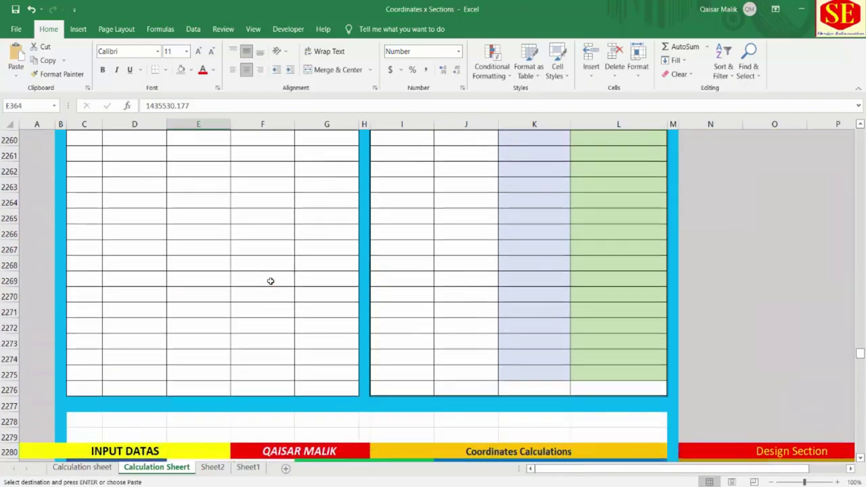
pyautogui.scroll(4, 305, 324)
pyautogui.scroll(4, 305, 324)
pyautogui.scroll(3, 304, 324)
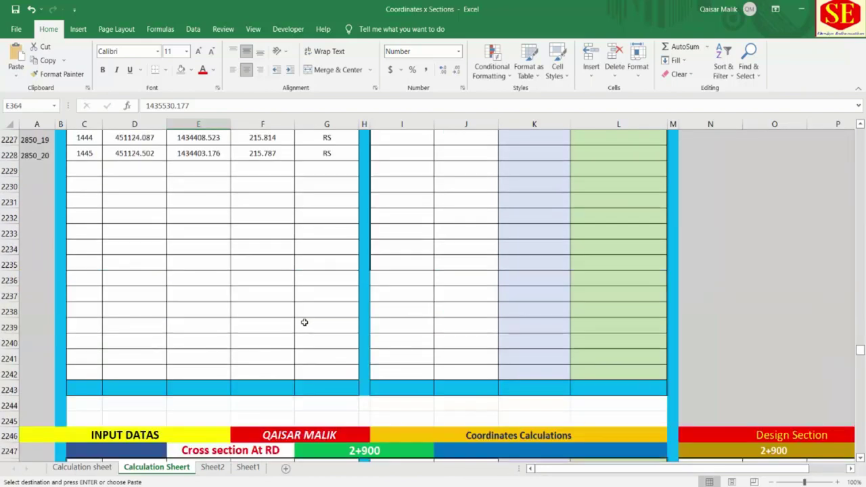
pyautogui.scroll(5, 305, 323)
pyautogui.scroll(5, 305, 323)
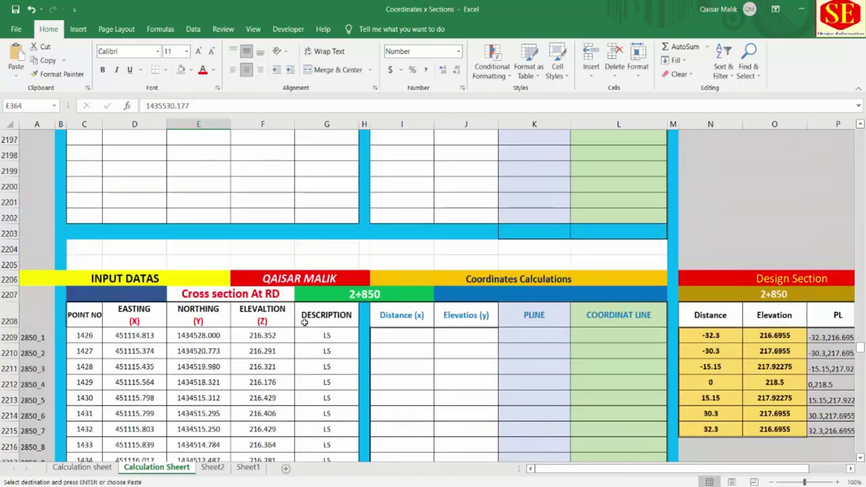
pyautogui.scroll(-2, 304, 323)
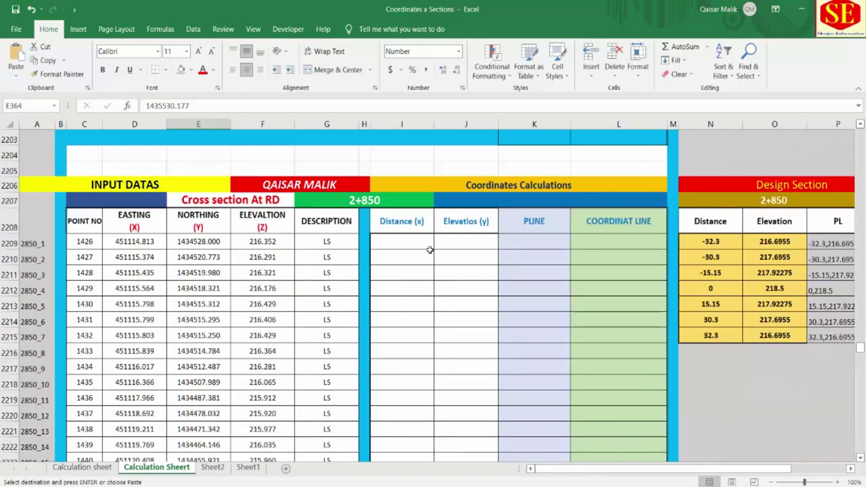
pyautogui.scroll(-5, 392, 233)
pyautogui.scroll(-5, 392, 233)
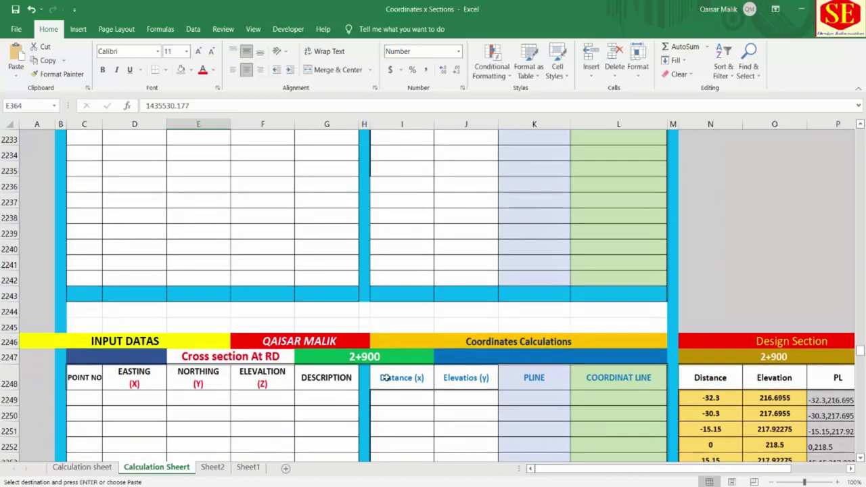
pyautogui.scroll(6, 395, 368)
pyautogui.scroll(7, 395, 368)
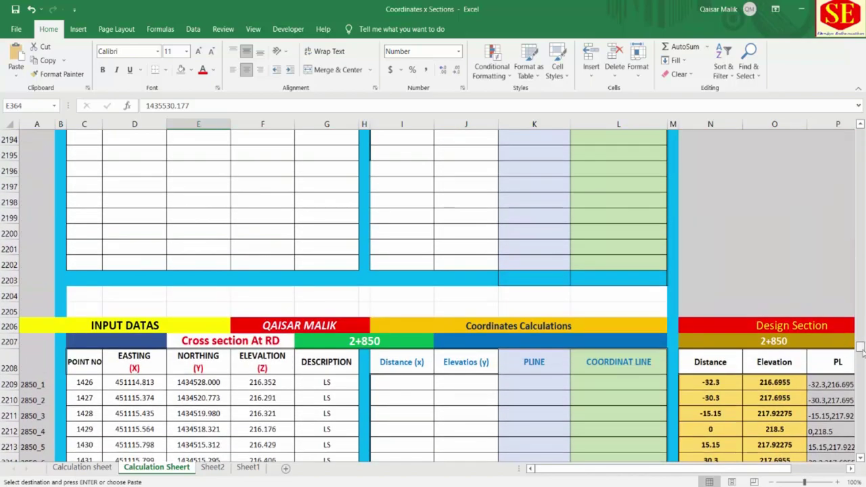
pyautogui.moveTo(861, 348); pyautogui.dragTo(860, 133)
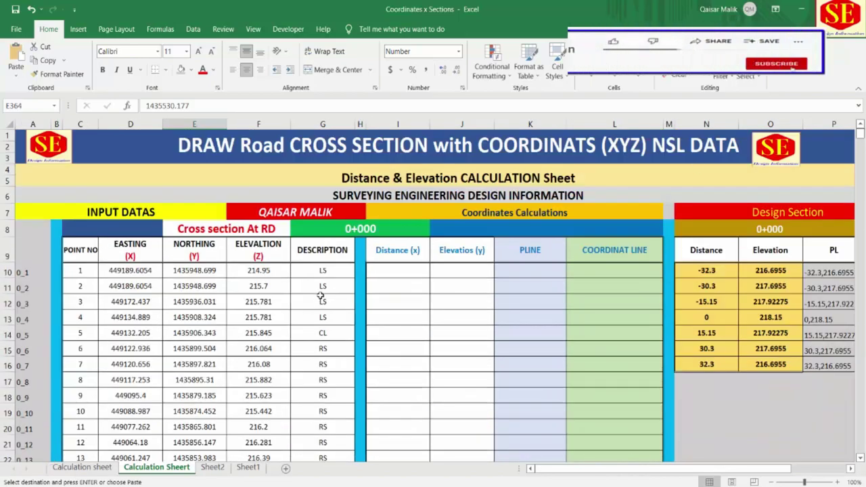
pyautogui.scroll(-1, 271, 284)
pyautogui.click(130, 236)
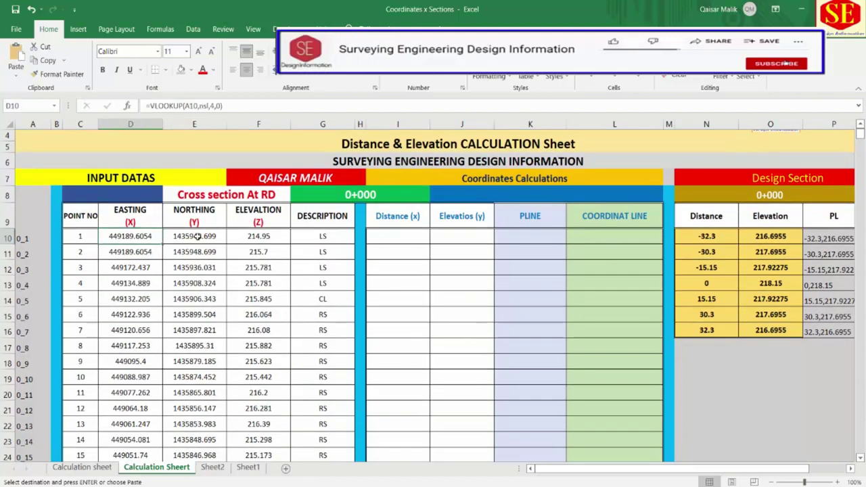
pyautogui.scroll(-3, 175, 365)
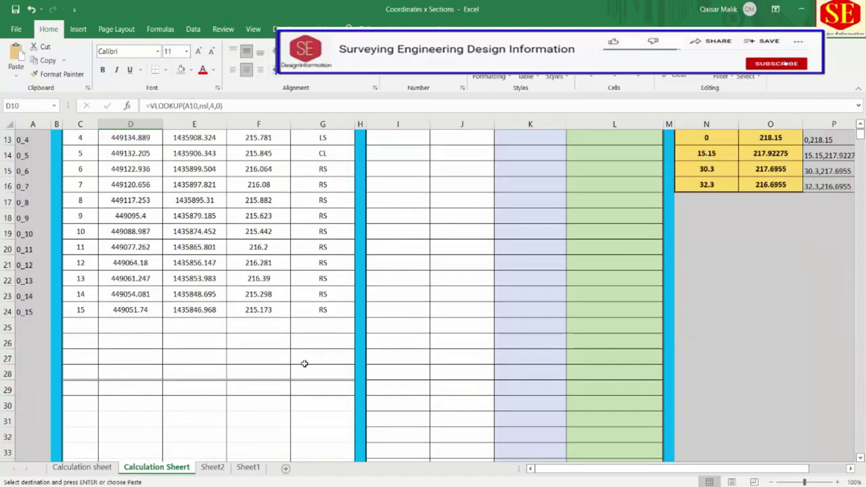
pyautogui.scroll(4, 335, 350)
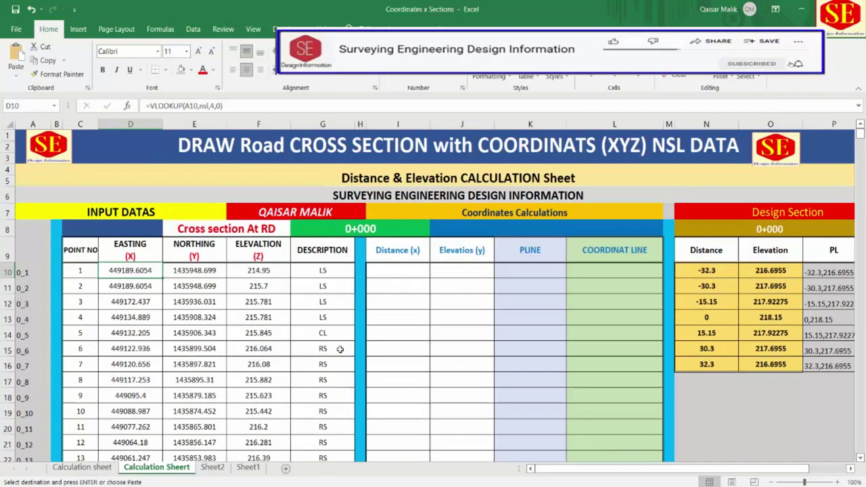
pyautogui.click(533, 216)
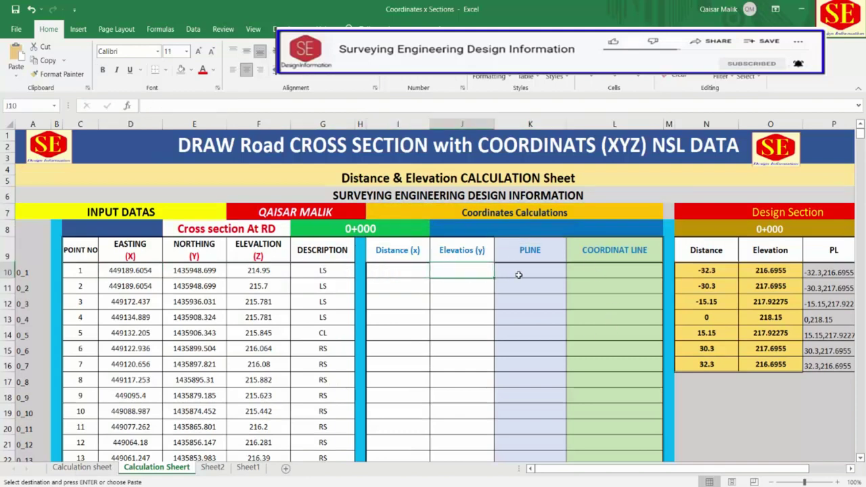
pyautogui.click(621, 270)
pyautogui.scroll(-1, 437, 255)
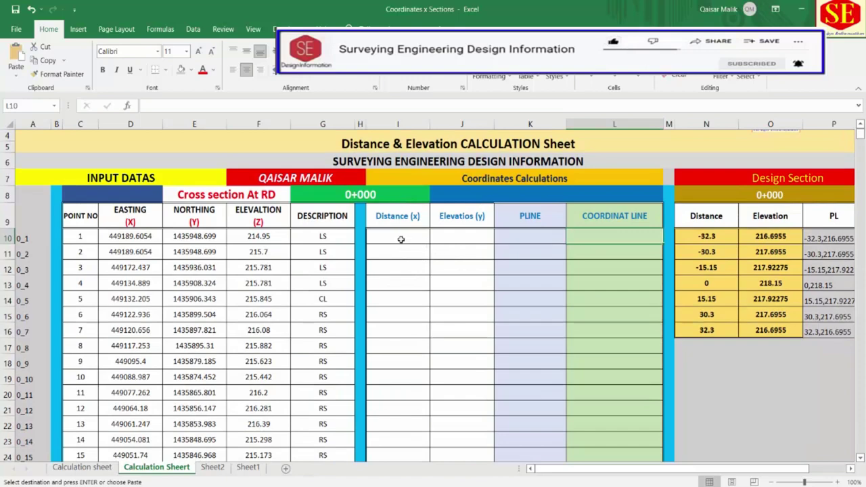
pyautogui.click(399, 220)
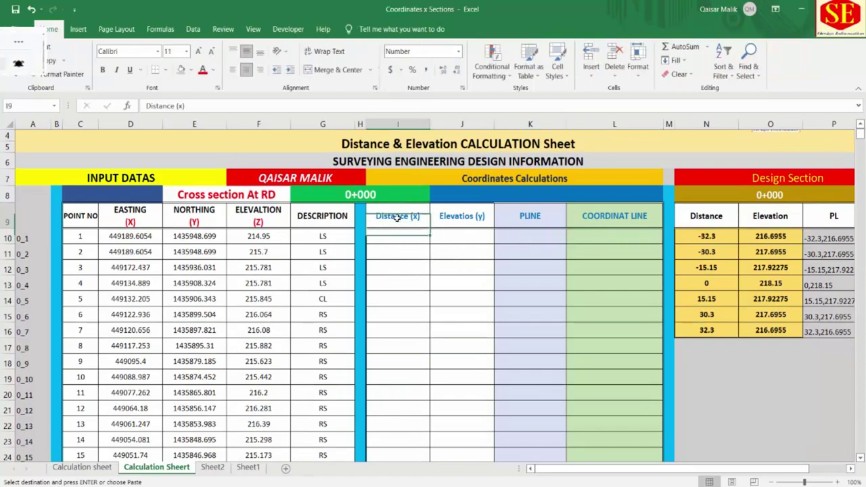
pyautogui.click(460, 239)
pyautogui.click(264, 237)
pyautogui.click(451, 237)
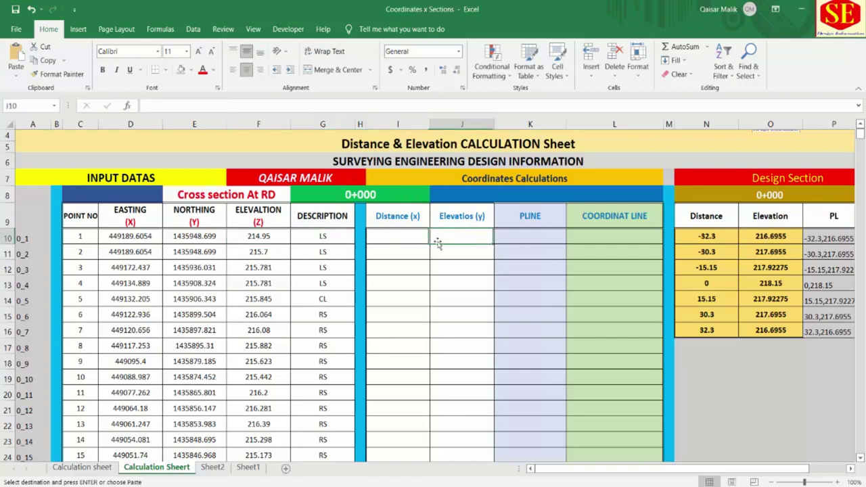
pyautogui.click(383, 236)
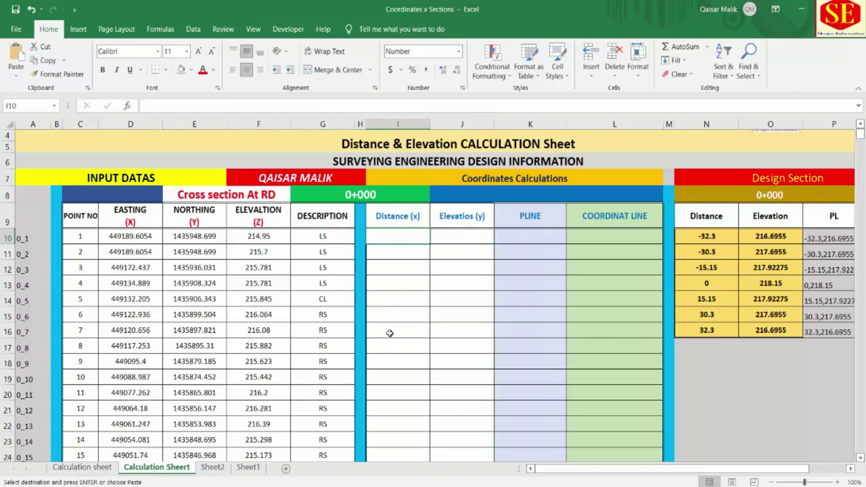
# Step: Fill the CL rows C14:G14 (0+000) and C52:G52 (0+050) with yellow
pyautogui.moveTo(86, 300); pyautogui.dragTo(332, 301)
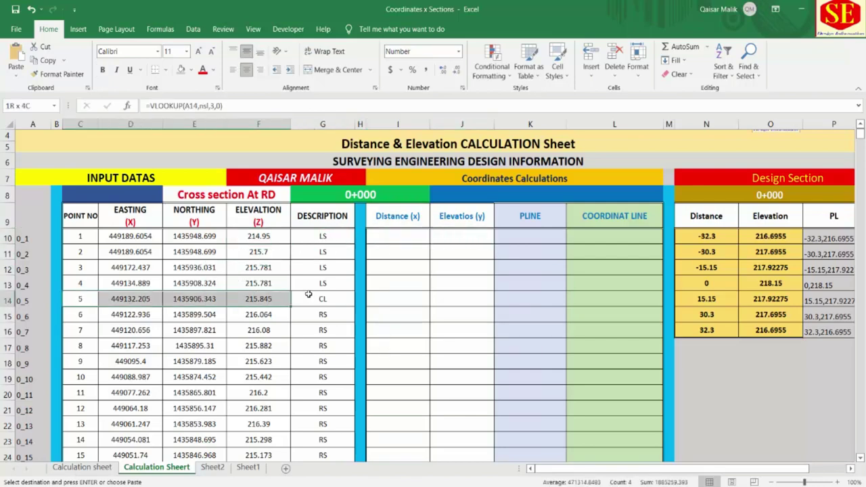
pyautogui.click(191, 70)
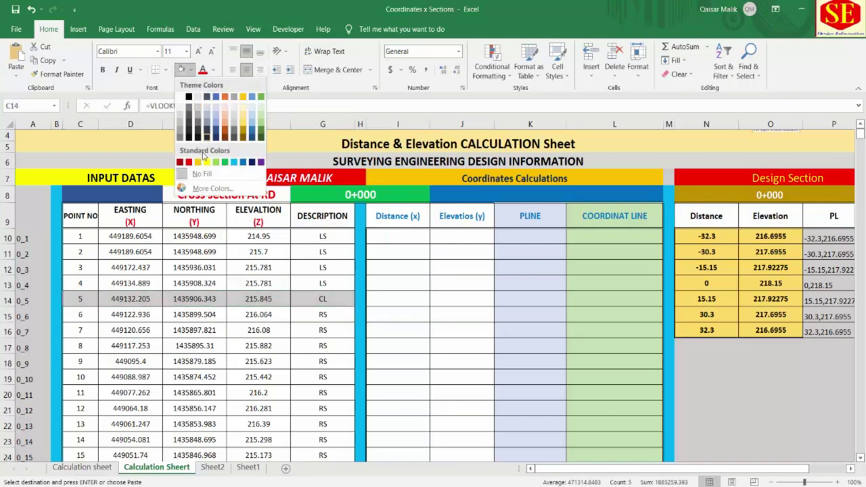
pyautogui.click(208, 163)
pyautogui.scroll(-9, 243, 275)
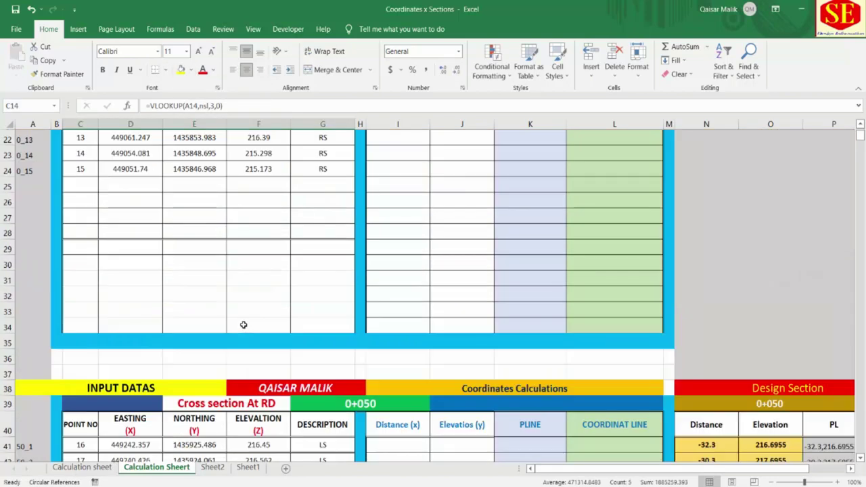
pyautogui.scroll(-2, 244, 325)
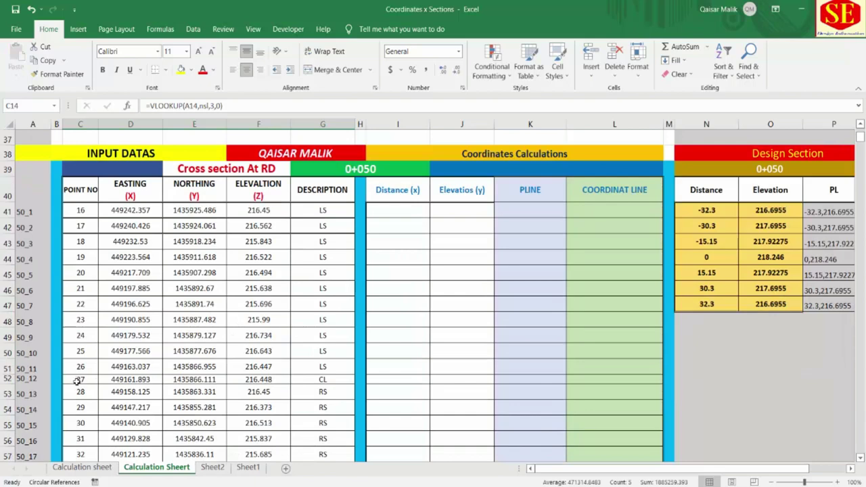
pyautogui.moveTo(76, 382); pyautogui.dragTo(324, 380)
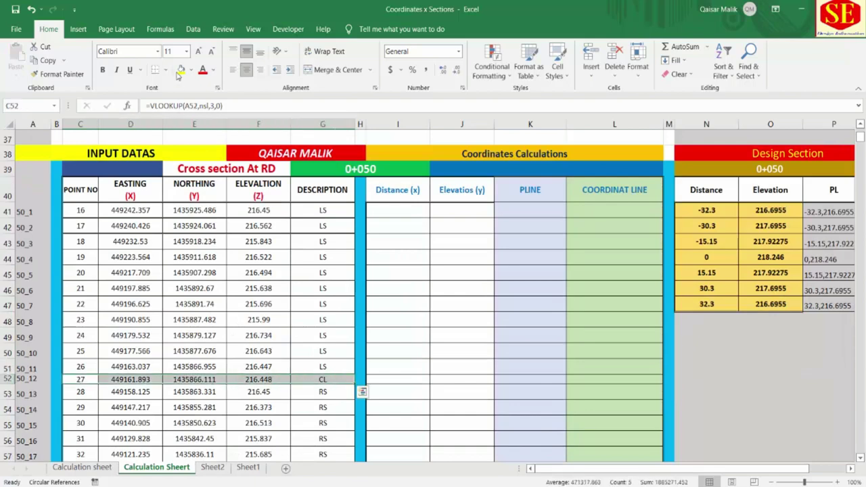
pyautogui.click(179, 72)
pyautogui.scroll(6, 422, 358)
pyautogui.scroll(3, 408, 321)
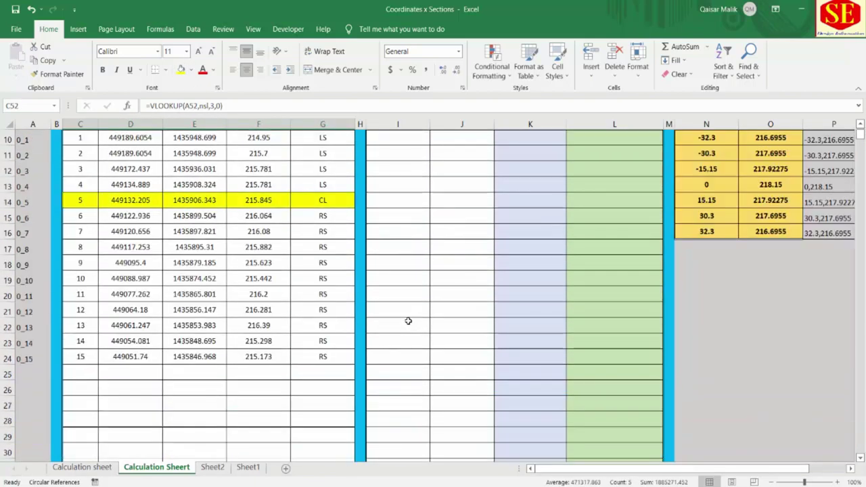
pyautogui.scroll(1, 390, 204)
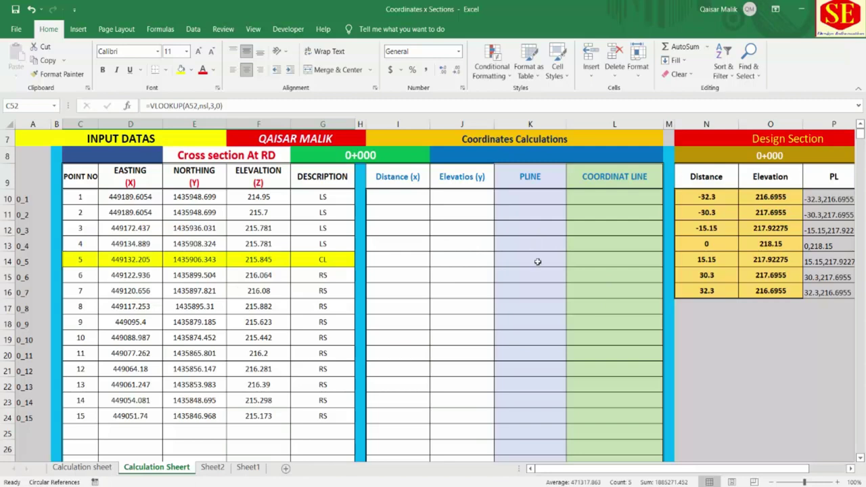
# Step: Enter =((($E$14-E10)^2+($D$14-D10)^2)^0.5 in I10 for point 1's distance from CL
pyautogui.click(391, 217)
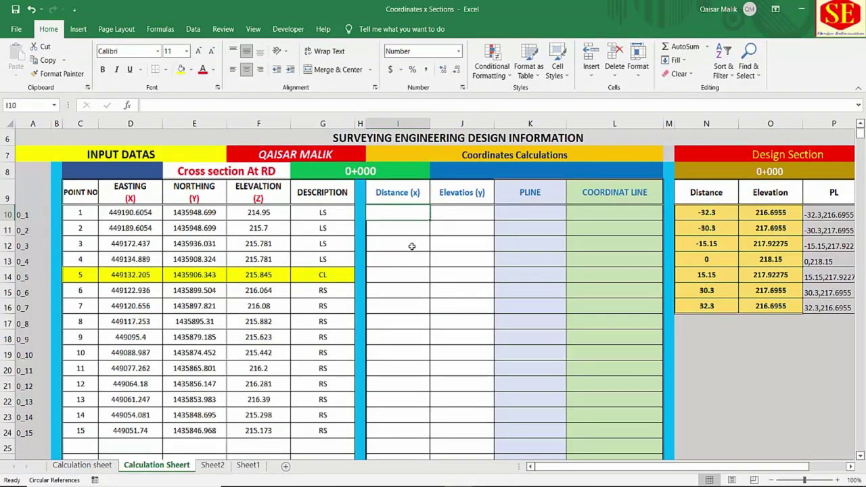
pyautogui.write('=(((')
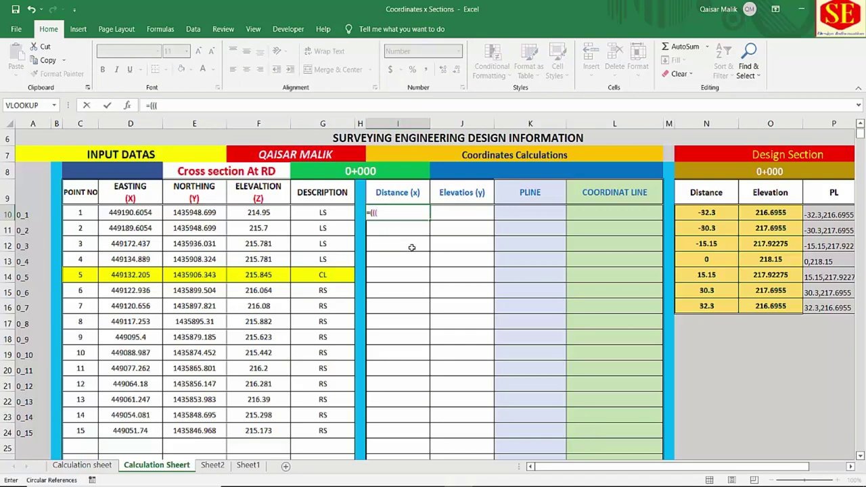
pyautogui.click(185, 274)
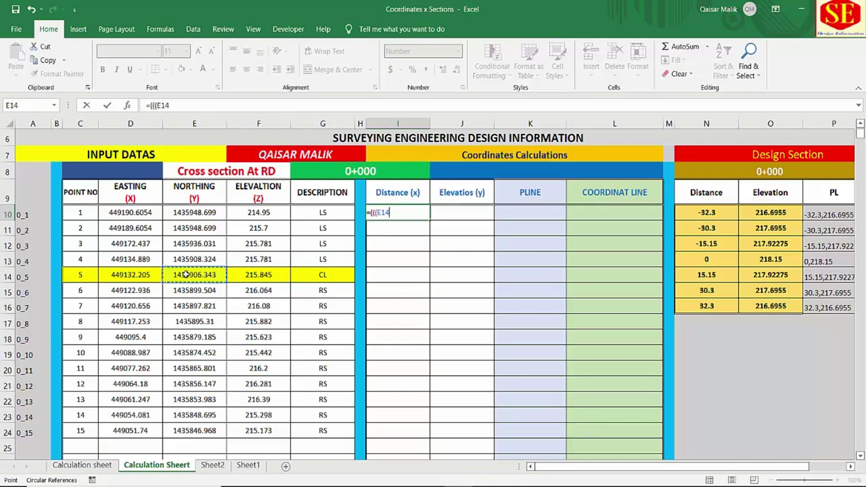
pyautogui.press('F4')
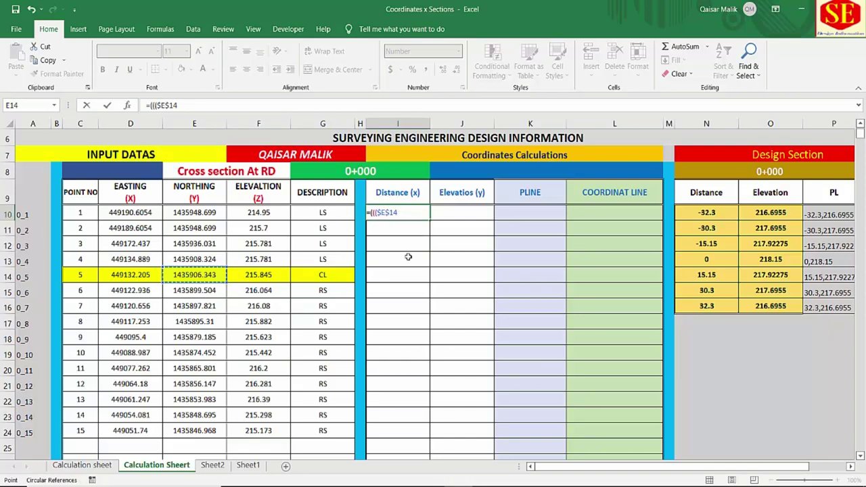
pyautogui.write('-')
pyautogui.click(188, 212)
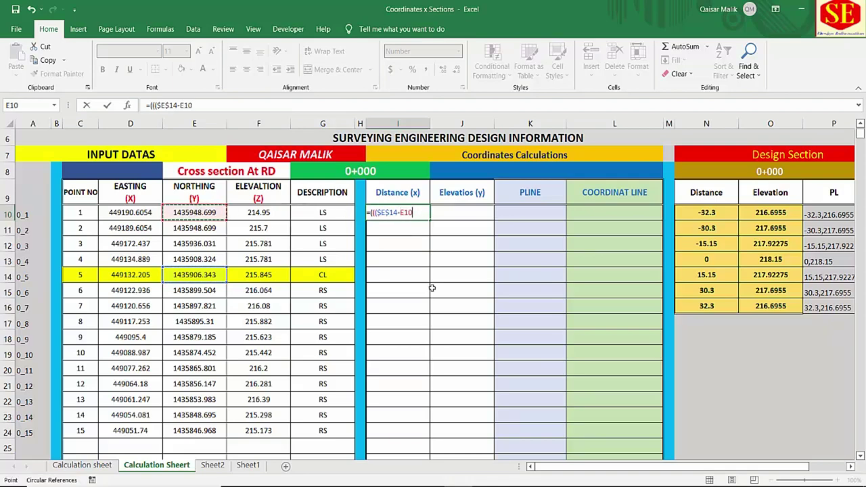
pyautogui.write(')^2+(')
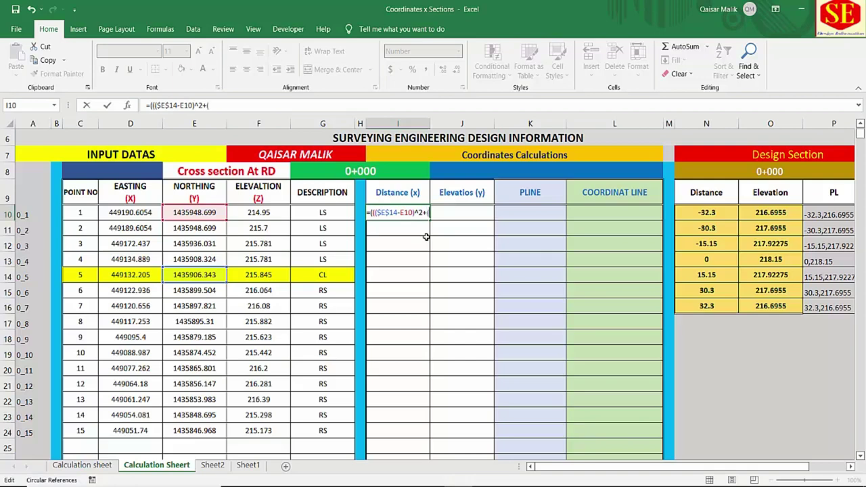
pyautogui.click(141, 275)
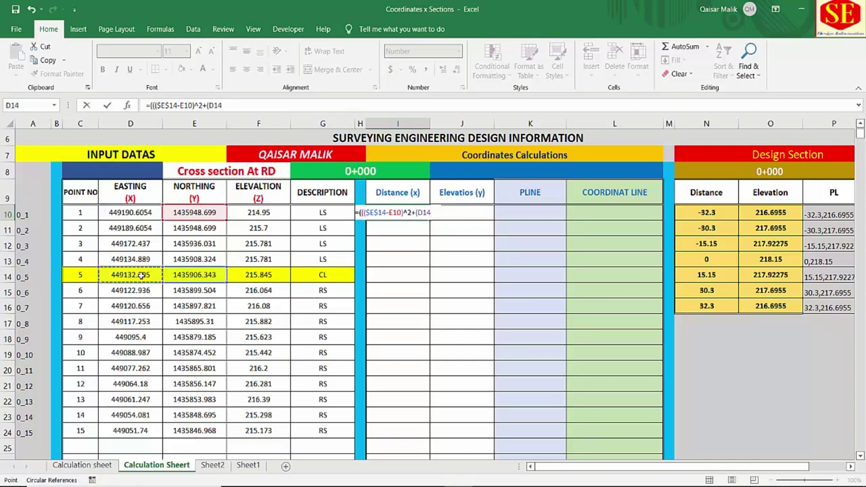
pyautogui.press('F4')
pyautogui.write('$D$14-')
pyautogui.click(110, 213)
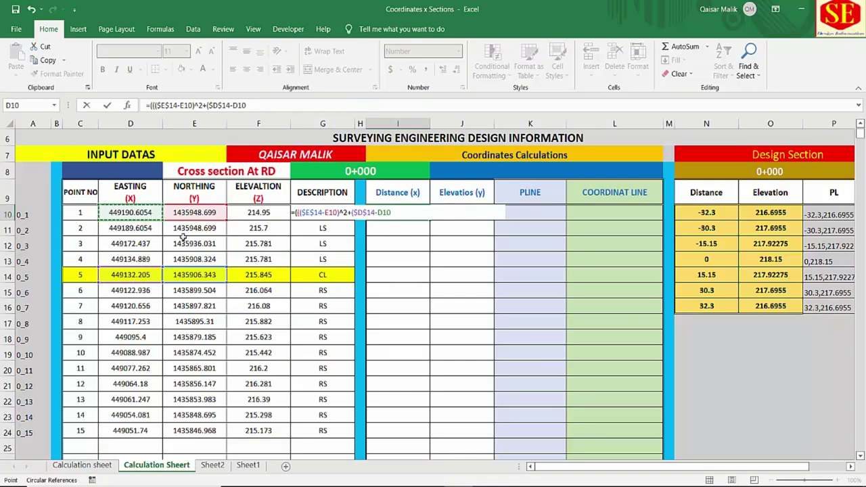
pyautogui.write(')^2')
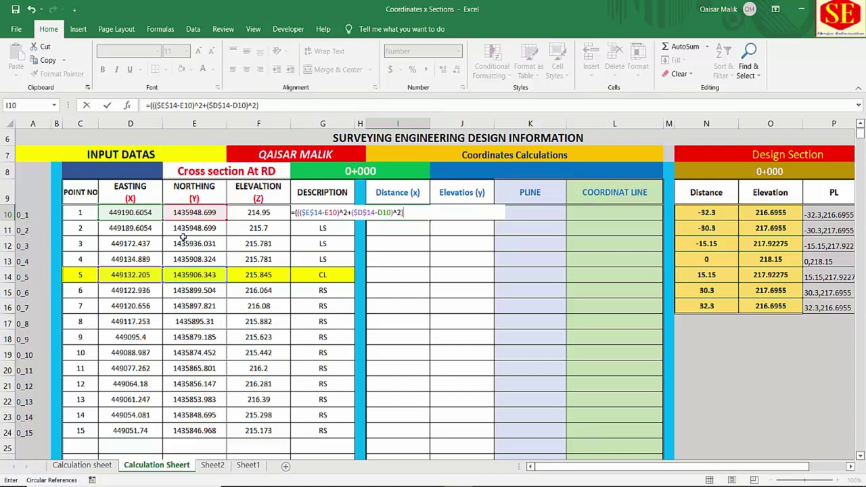
pyautogui.write('50')
# Step: Commit the I10 distance formula and check it against the E14 and E10 northings
pyautogui.press('Return')
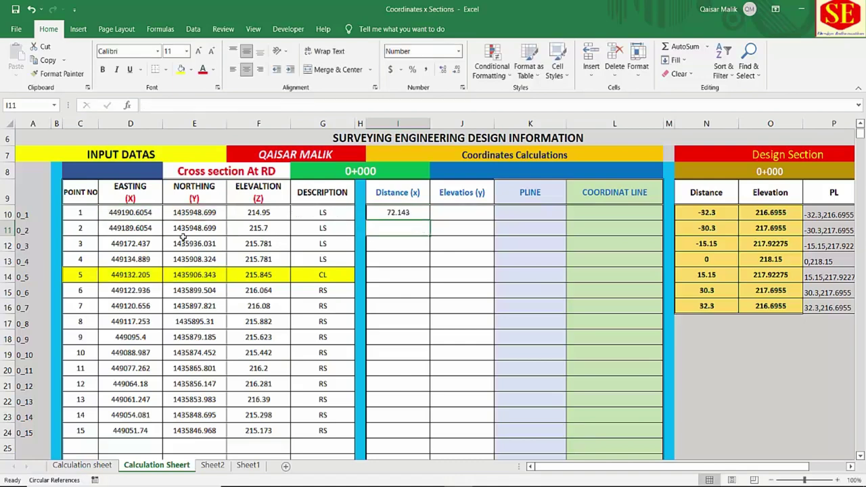
pyautogui.click(408, 217)
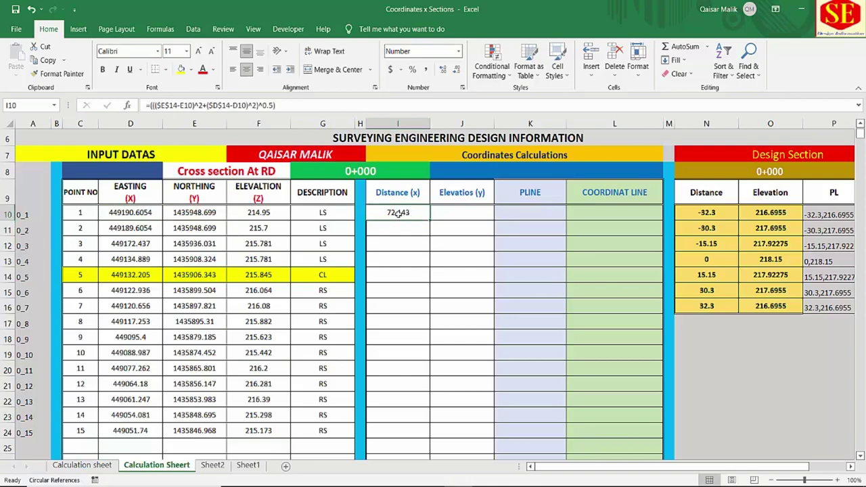
pyautogui.click(258, 276)
pyautogui.click(212, 274)
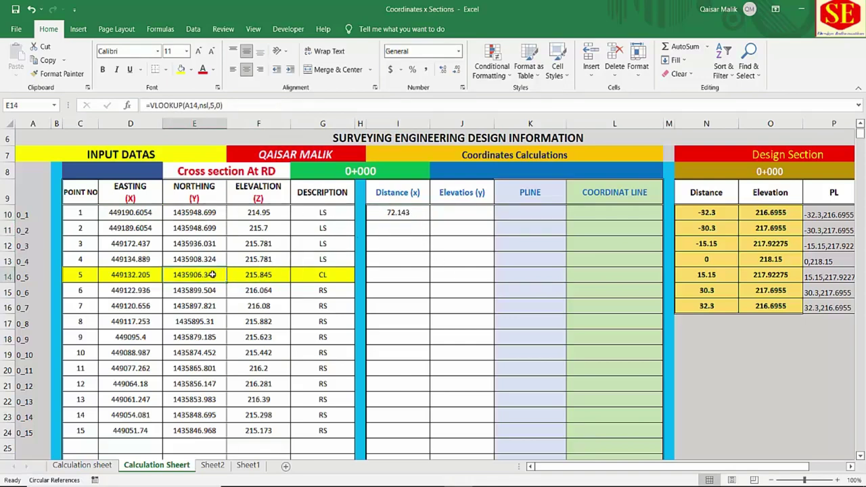
pyautogui.click(217, 213)
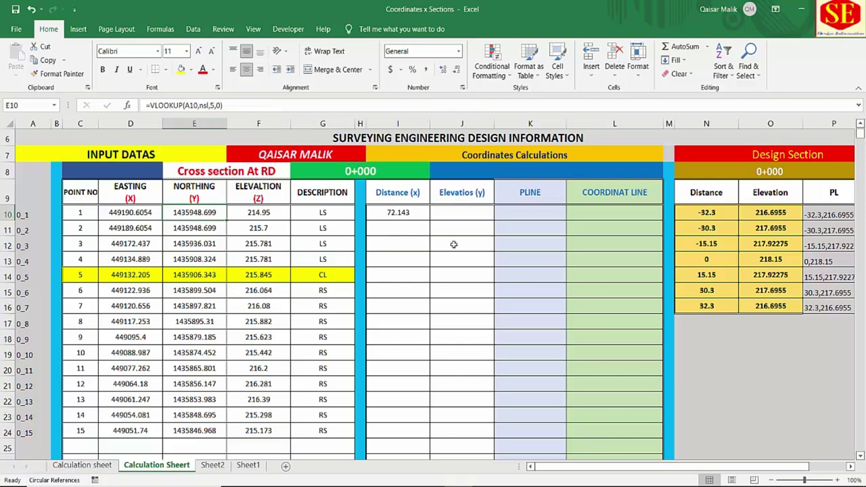
# Step: Start point 2's formula in I11 as =((($E$14-E11)^2+($D$14-D11)^
pyautogui.click(417, 233)
pyautogui.write('=')
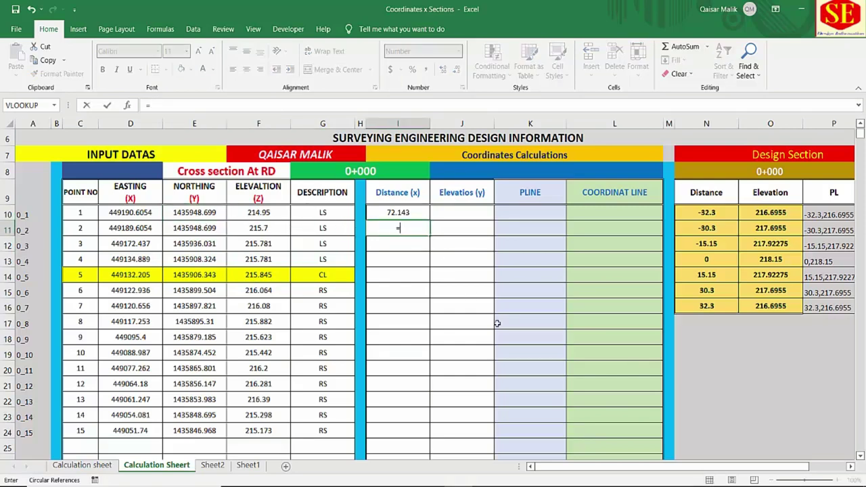
pyautogui.write('(((')
pyautogui.click(196, 275)
pyautogui.press('F4')
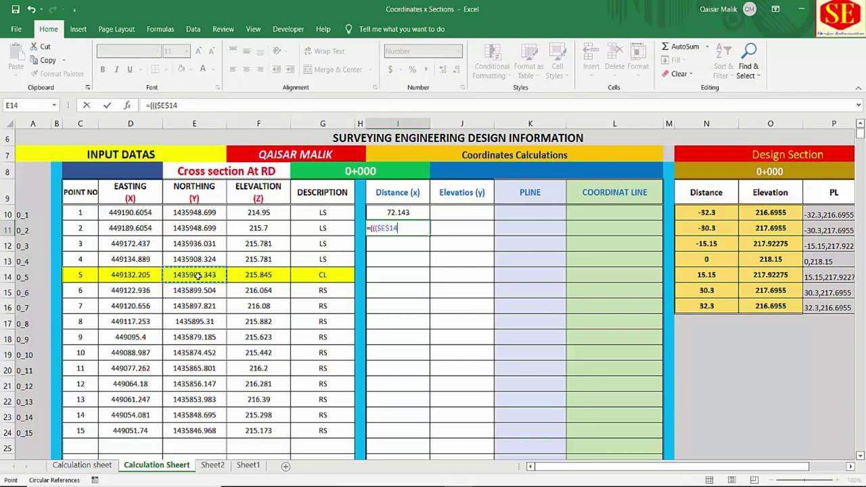
pyautogui.write('-')
pyautogui.click(194, 228)
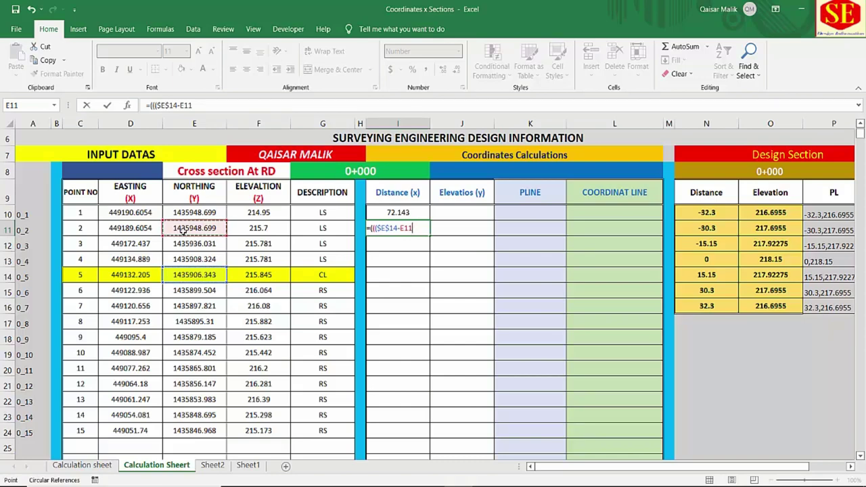
pyautogui.write(')^2+(')
pyautogui.click(141, 275)
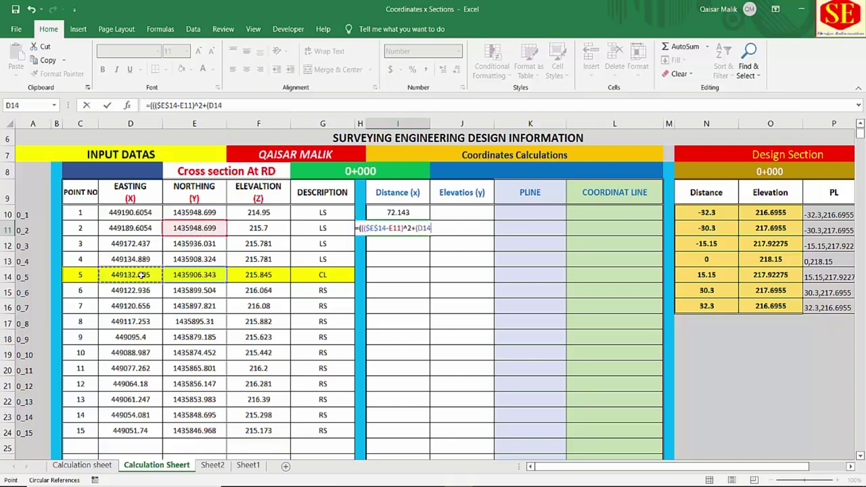
pyautogui.press('F4')
pyautogui.write('$D$14-')
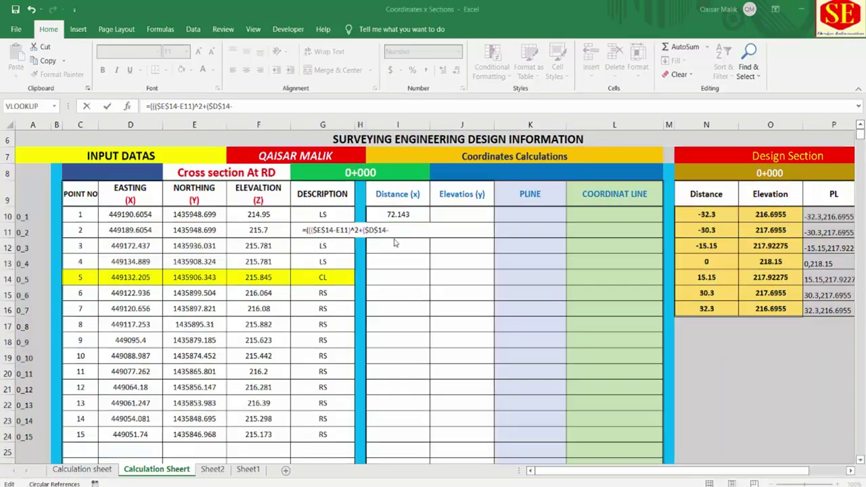
pyautogui.click(139, 231)
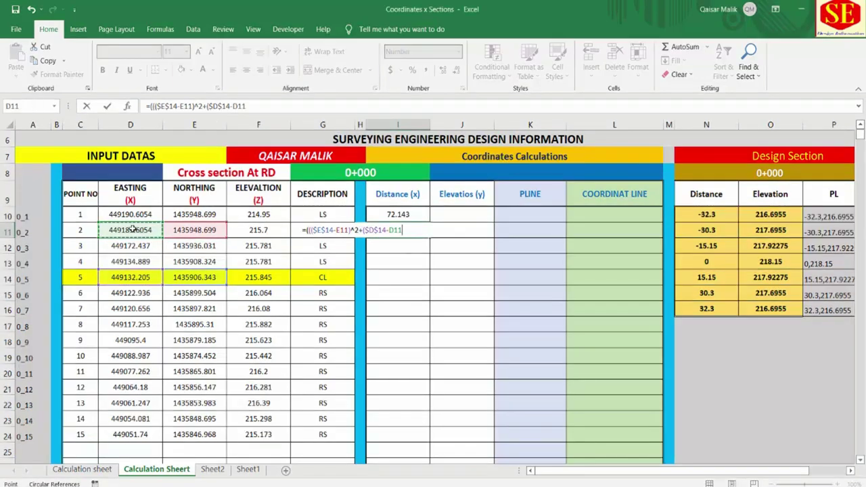
pyautogui.write(')^2)^0.50')
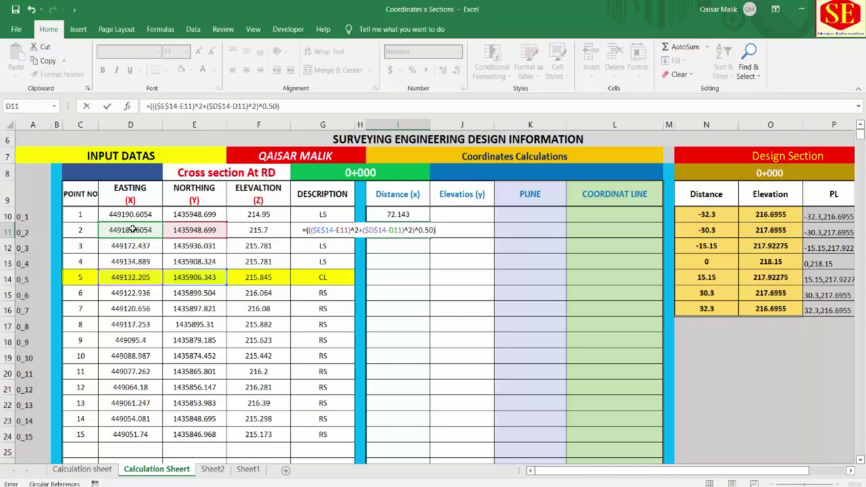
# Step: Commit point 2's distance formula in I11 and fill it down to I24
pyautogui.press('Return')
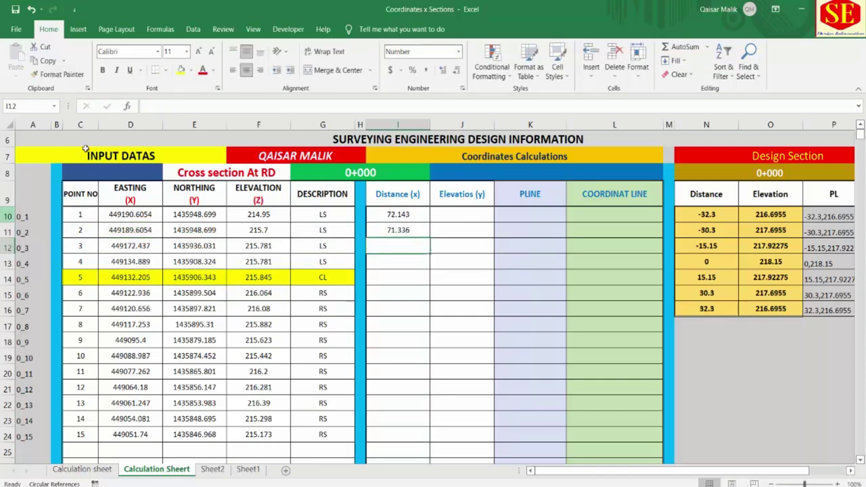
pyautogui.click(400, 230)
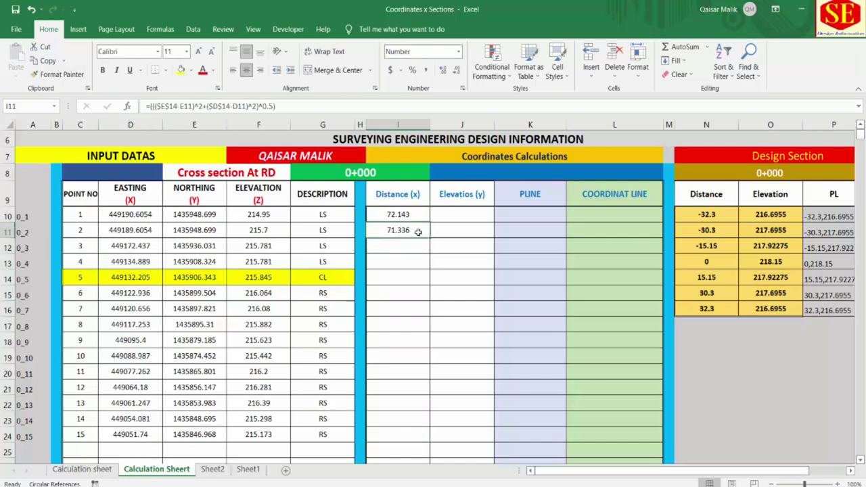
pyautogui.doubleClick(419, 233)
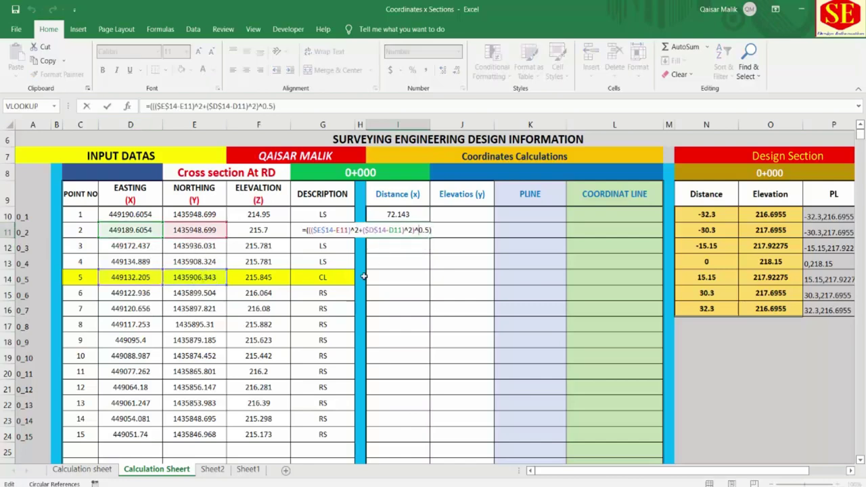
pyautogui.press('Escape')
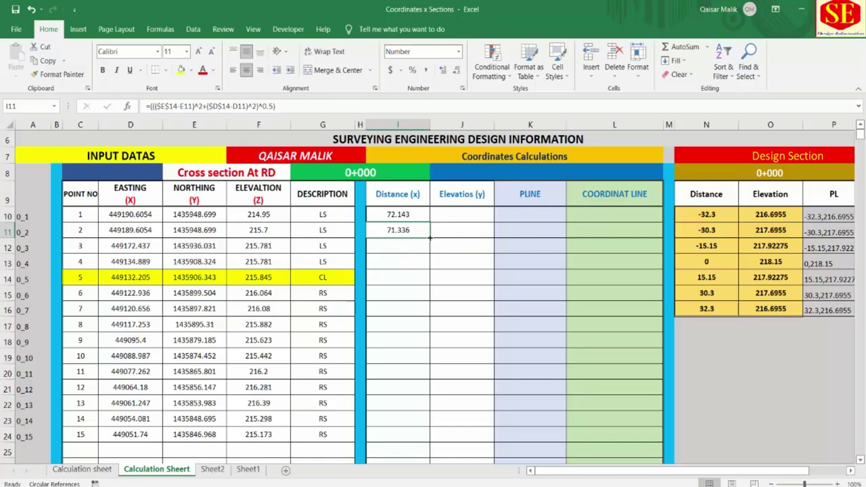
pyautogui.moveTo(429, 237); pyautogui.dragTo(421, 438)
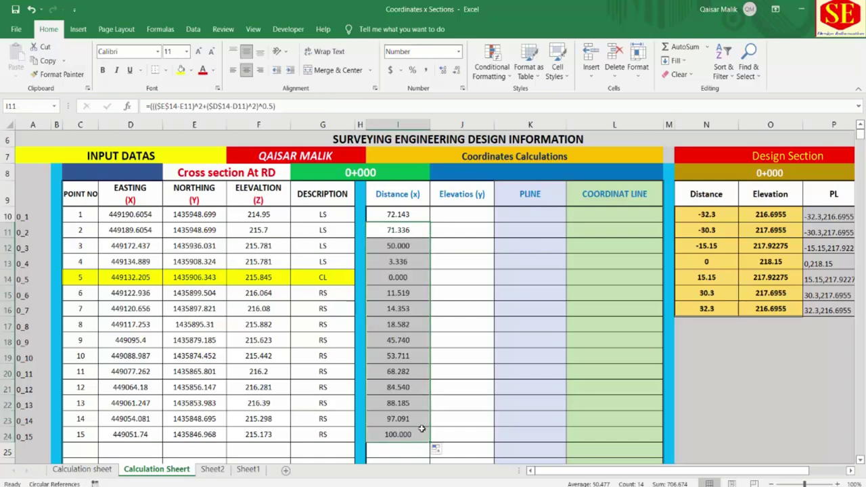
# Step: Check the copied distance formulas in I21, I23 and I24, ending at 100.000
pyautogui.click(401, 388)
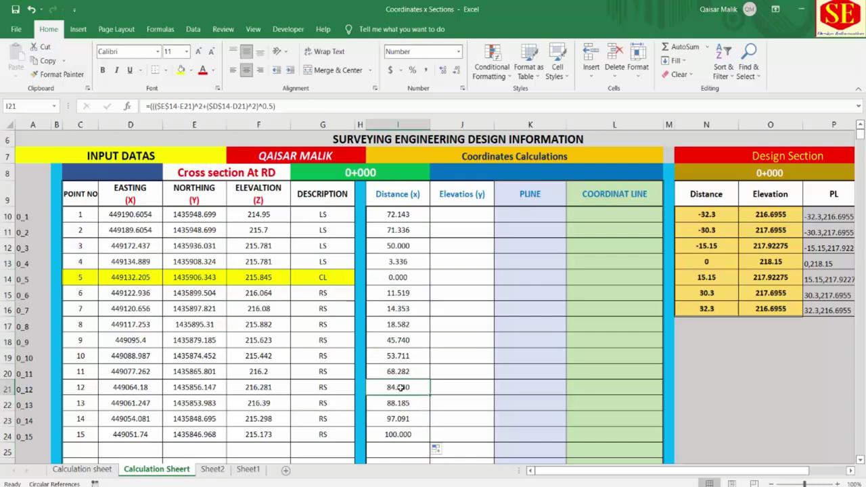
pyautogui.doubleClick(401, 387)
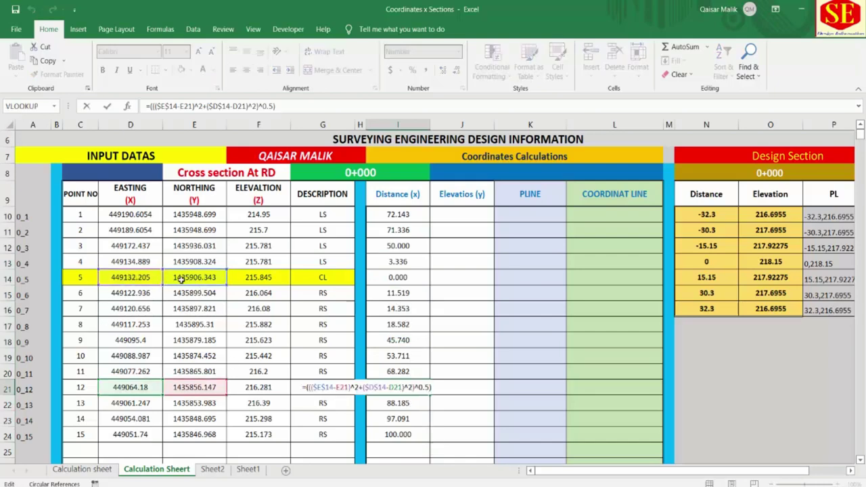
pyautogui.press('Return')
pyautogui.doubleClick(389, 419)
pyautogui.press('Return')
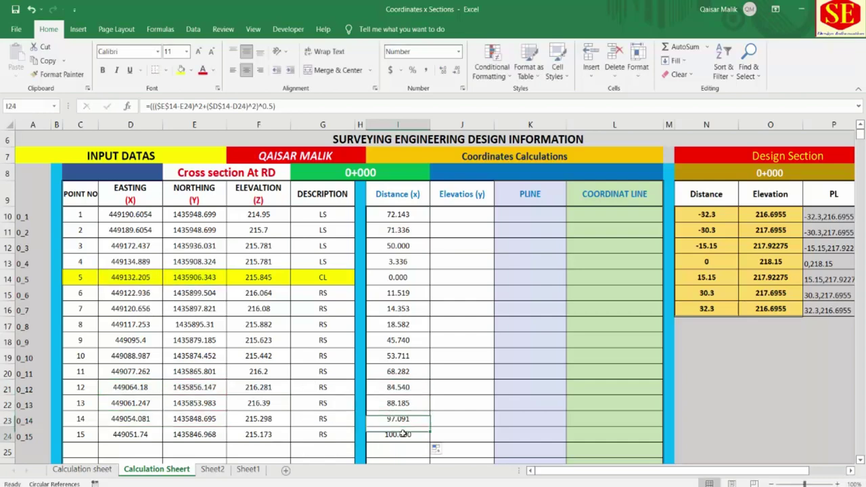
pyautogui.doubleClick(404, 434)
pyautogui.press('Escape')
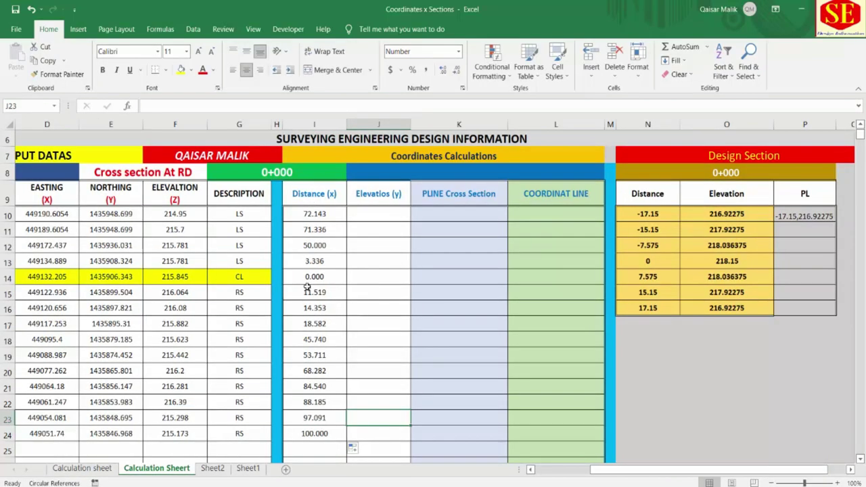
# Step: Negate the LS distances in I10:I13 to -72.143, -71.336, -50.000 and -3.336
pyautogui.moveTo(241, 215); pyautogui.dragTo(250, 265)
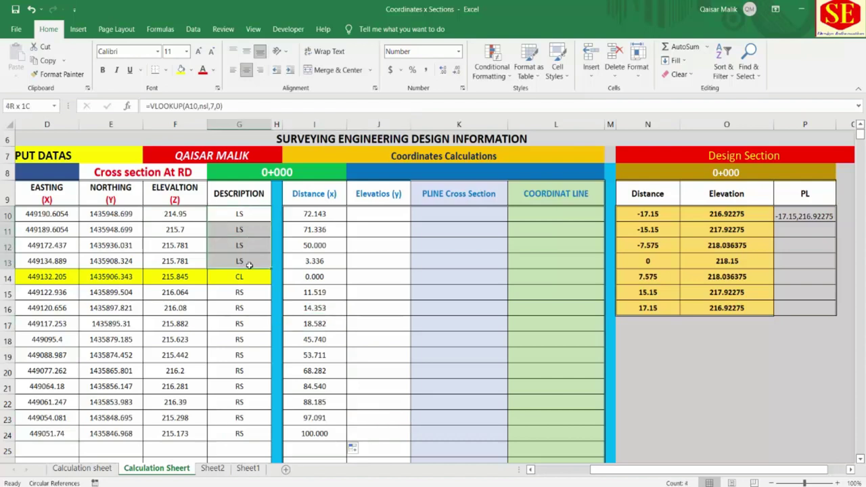
pyautogui.click(320, 216)
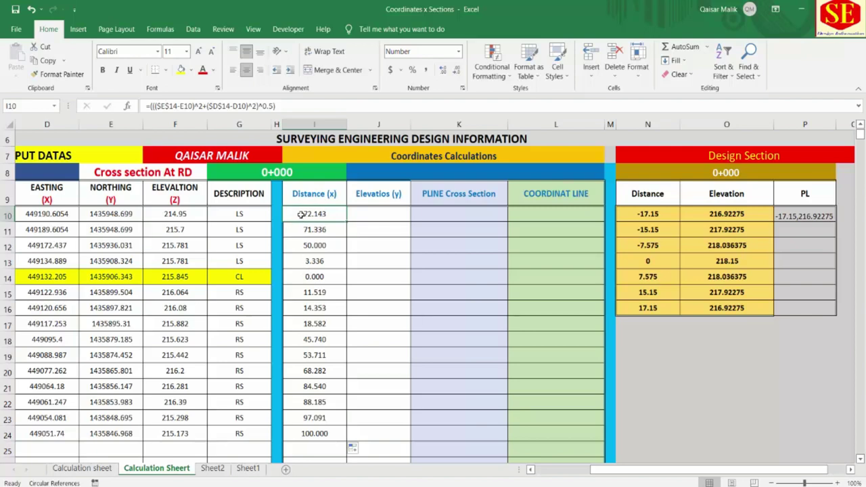
pyautogui.doubleClick(301, 214)
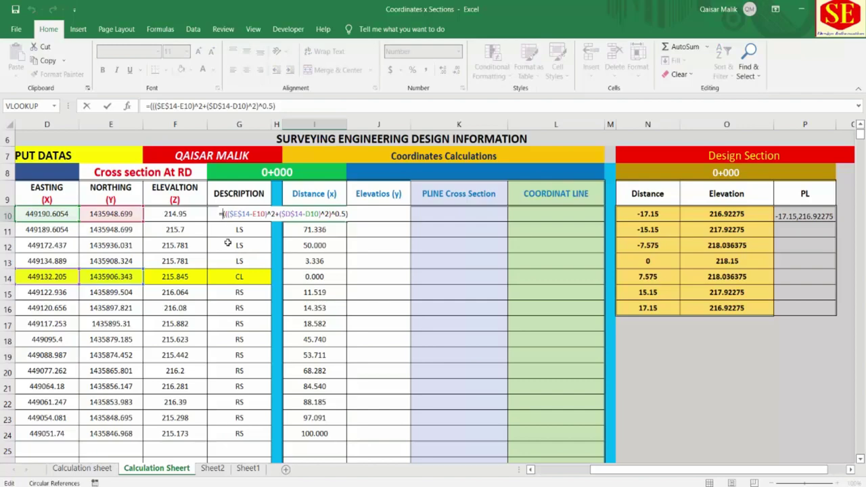
pyautogui.write('-')
pyautogui.press('Return')
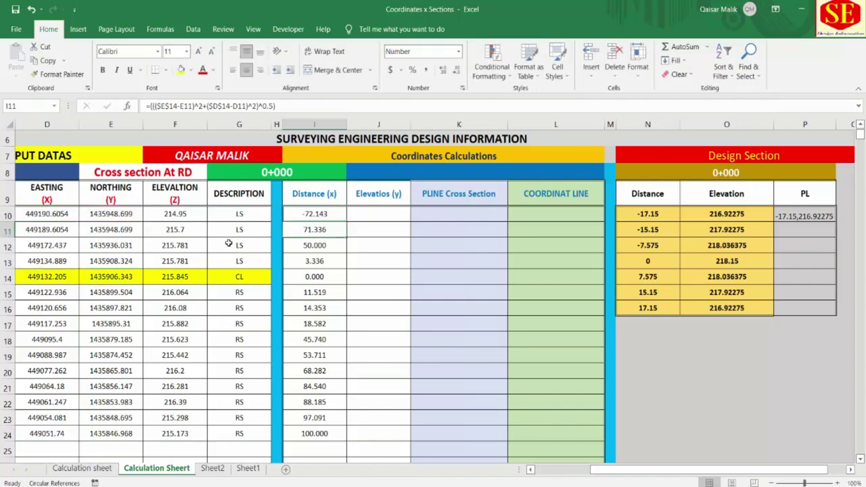
pyautogui.doubleClick(295, 230)
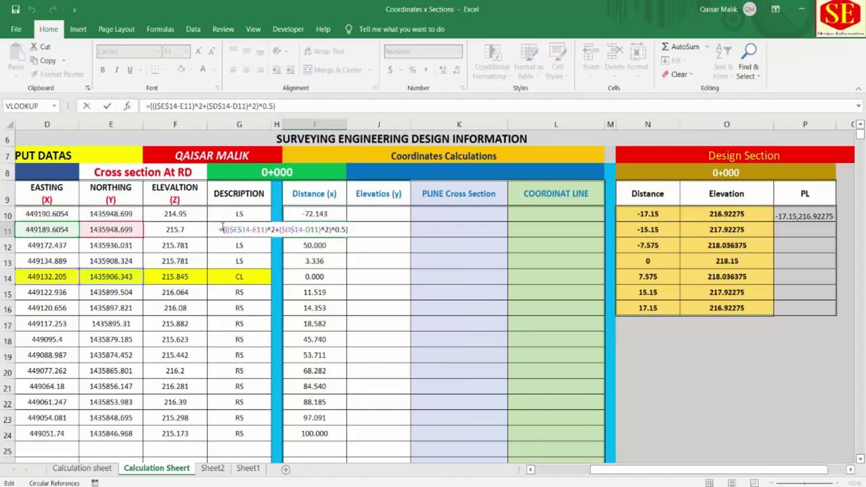
pyautogui.write('-')
pyautogui.press('Return')
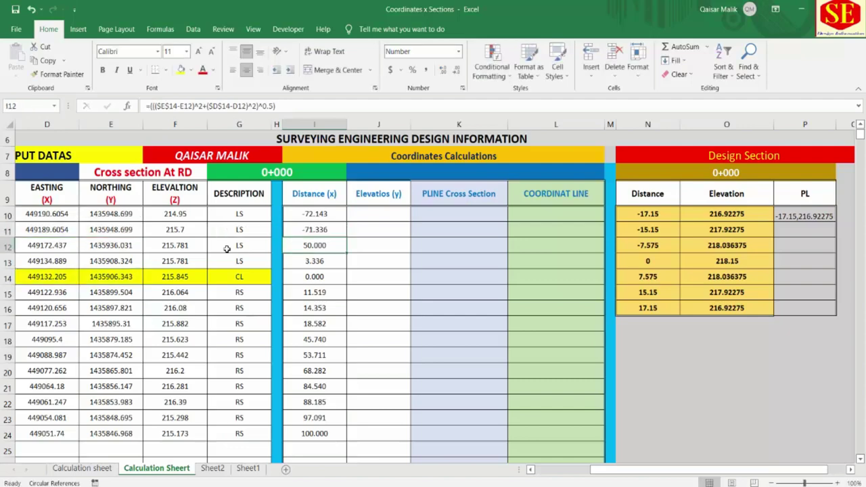
pyautogui.click(337, 234)
pyautogui.moveTo(346, 237); pyautogui.dragTo(348, 268)
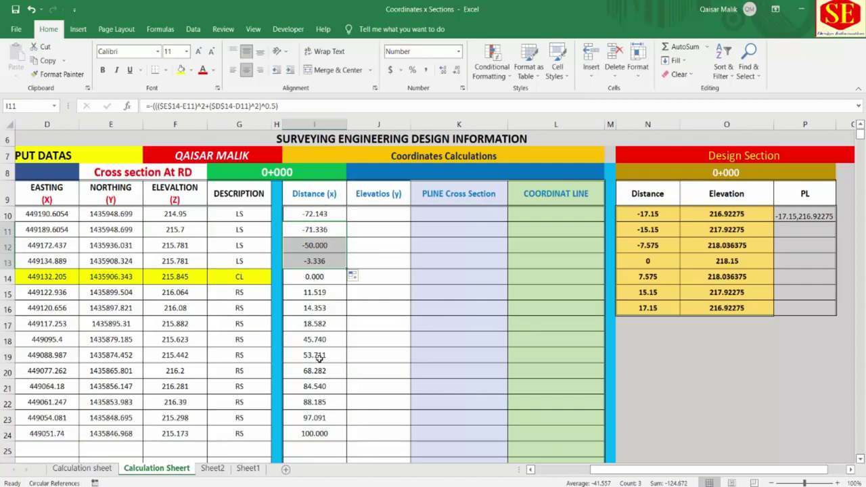
pyautogui.click(313, 308)
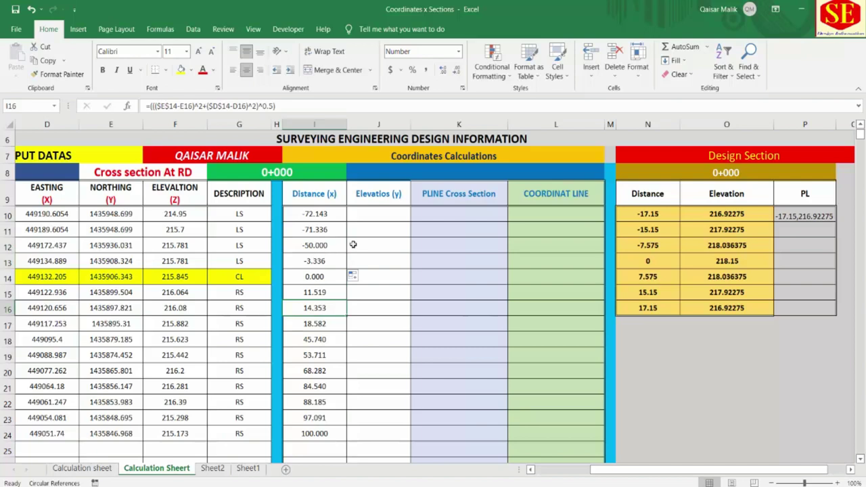
# Step: Enter =F10 in J10 and =F11 in J11 for the first two elevations
pyautogui.click(374, 215)
pyautogui.write('=')
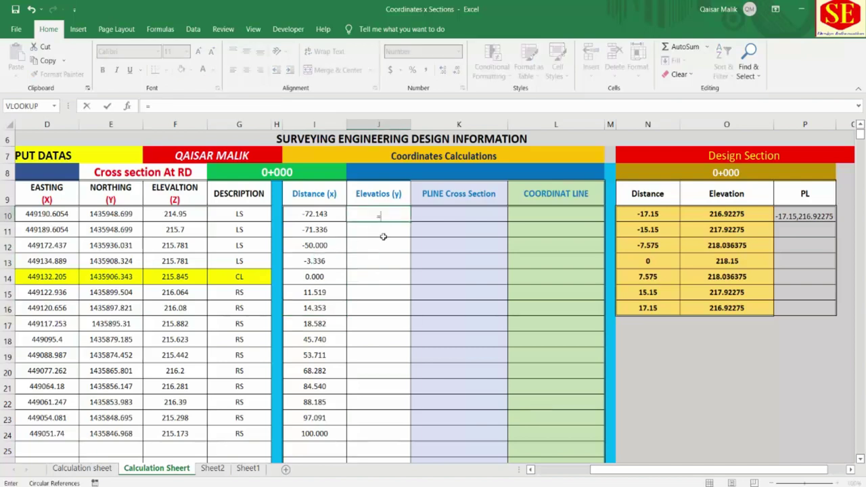
pyautogui.click(167, 215)
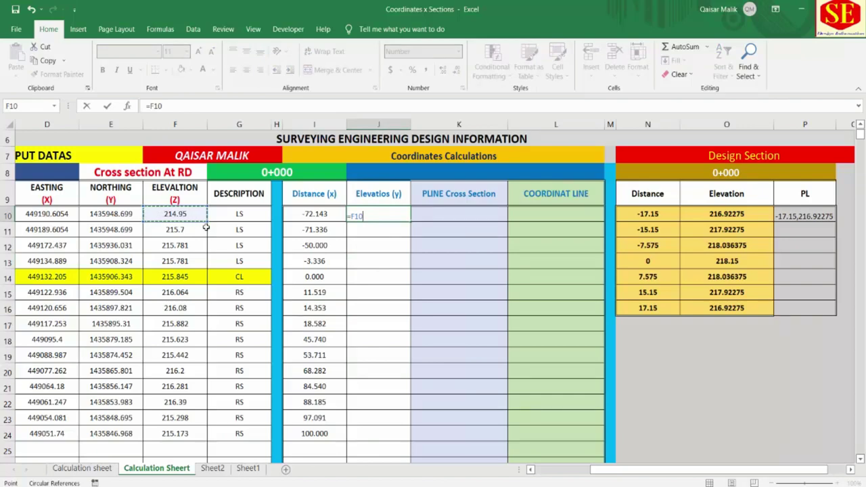
pyautogui.press('Return')
pyautogui.write('=')
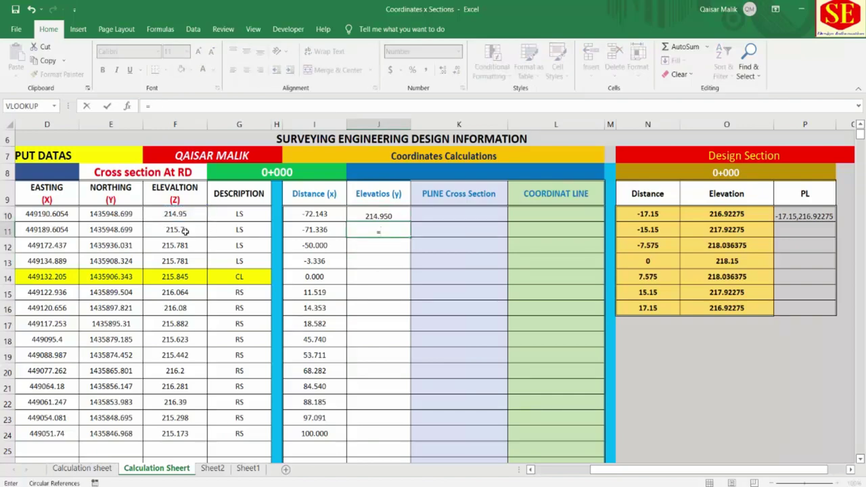
pyautogui.click(185, 230)
pyautogui.press('Return')
# Step: Copy the elevation formula down to J24, giving 214.950 through 215.173
pyautogui.click(394, 232)
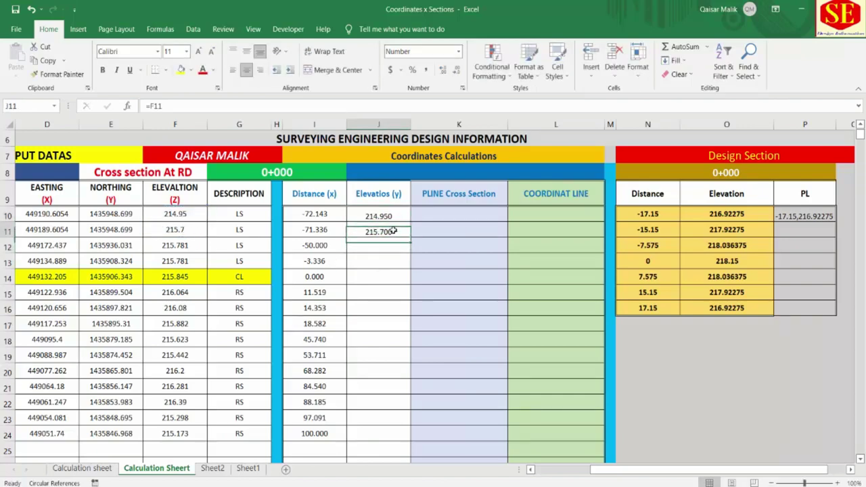
pyautogui.doubleClick(411, 238)
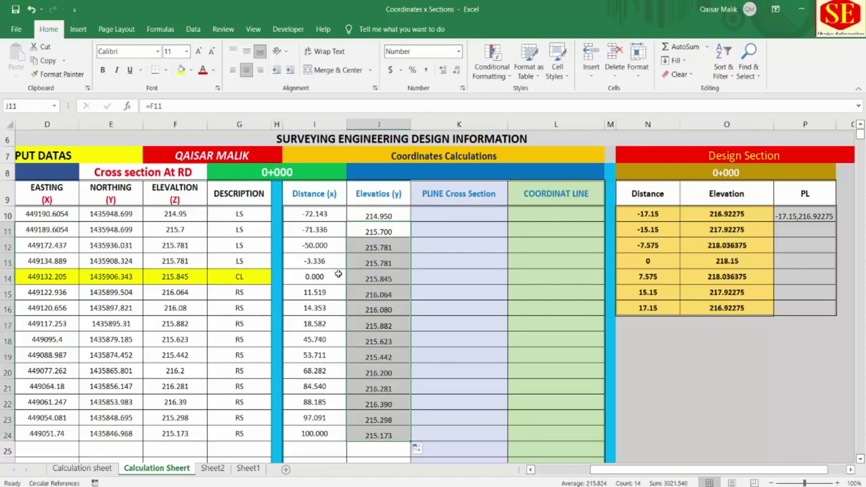
pyautogui.click(373, 247)
pyautogui.click(306, 215)
pyautogui.click(384, 216)
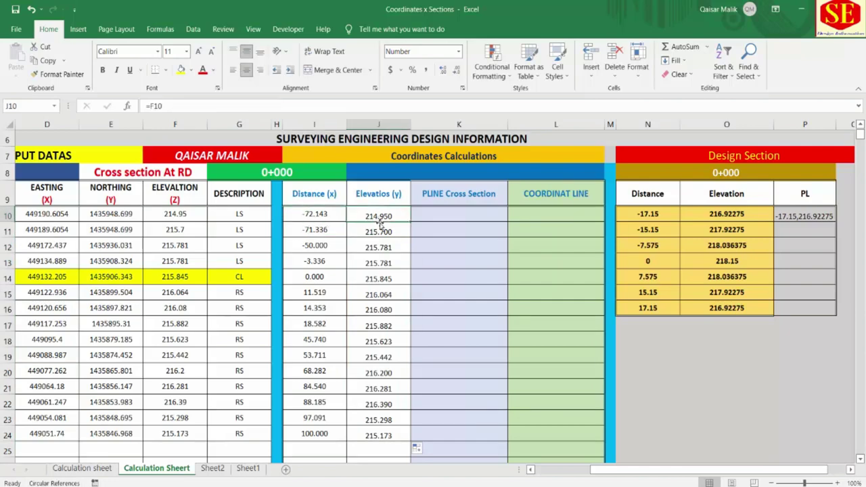
pyautogui.click(458, 217)
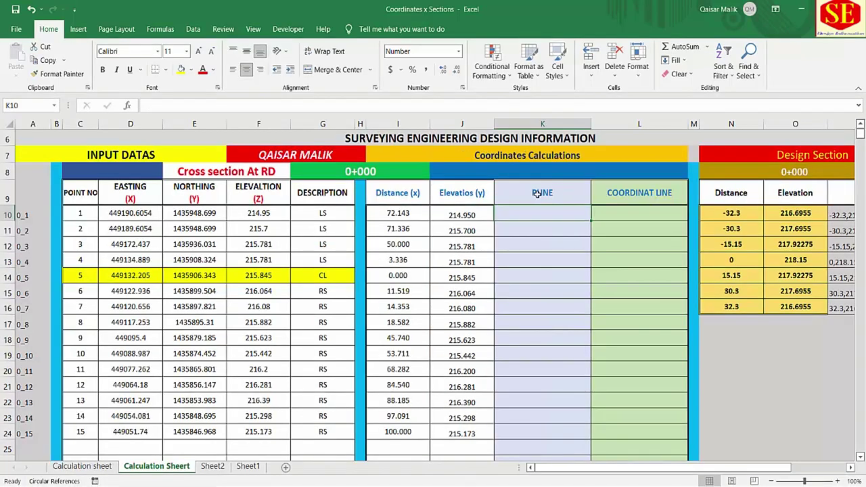
# Step: Rename the K9 heading to 'PLINE Cross Section' and start a formula in K10
pyautogui.click(406, 215)
pyautogui.click(478, 217)
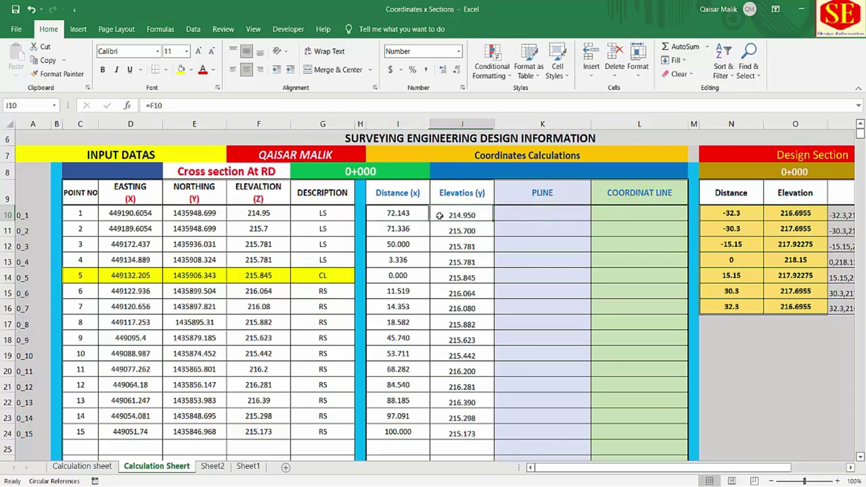
pyautogui.doubleClick(565, 197)
pyautogui.doubleClick(565, 197)
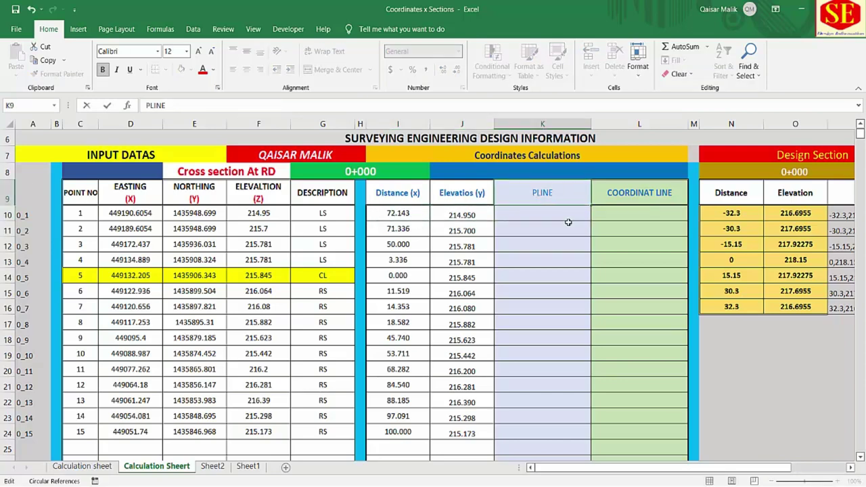
pyautogui.write(' Cro')
pyautogui.write('ss Sect')
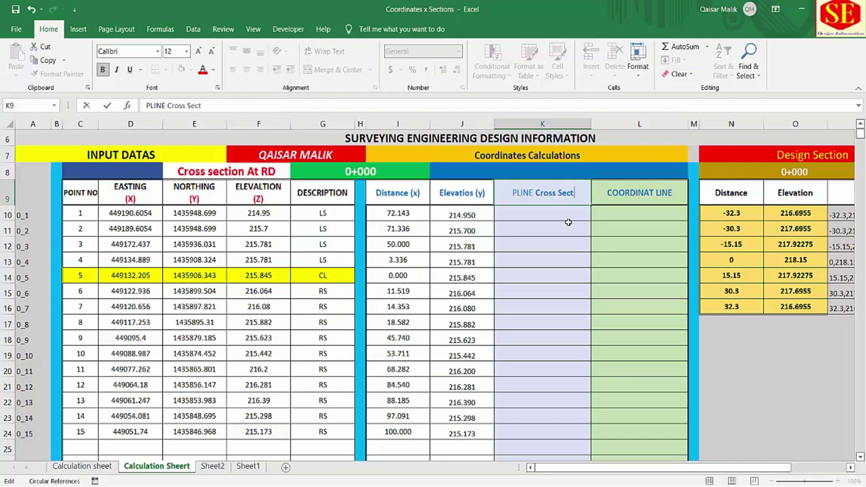
pyautogui.write('ion')
pyautogui.press('Return')
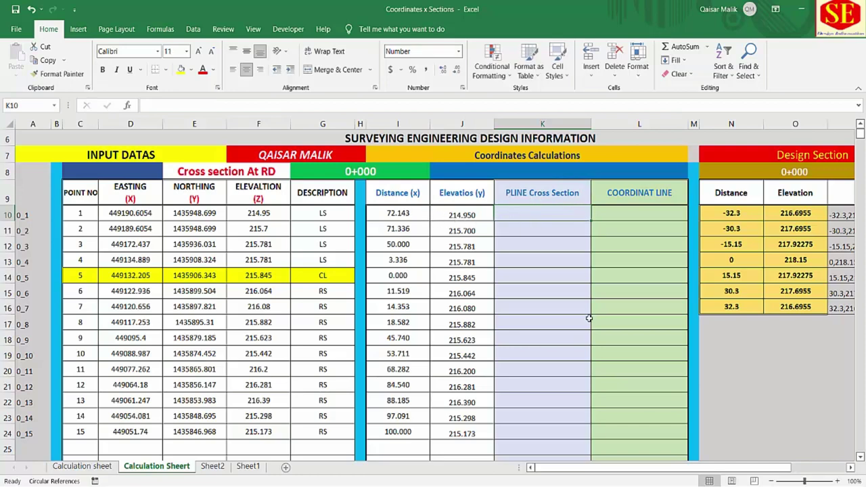
pyautogui.write('=')
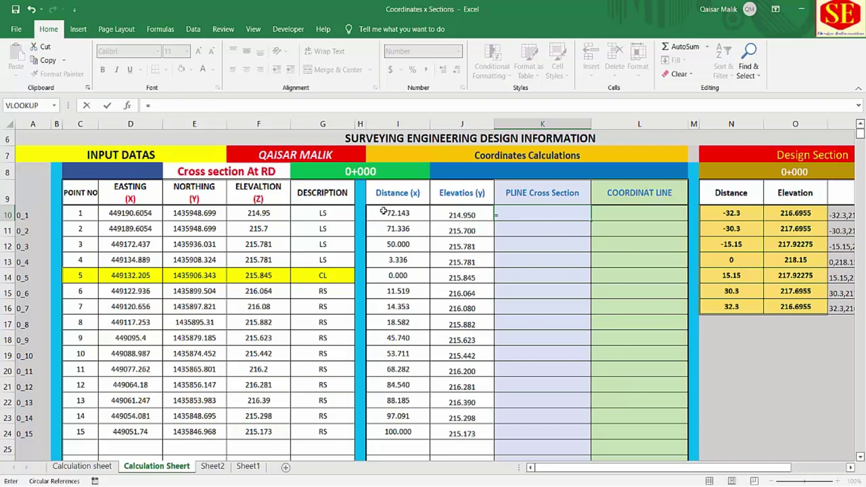
# Step: Build distance,elevation strings in K10 and K11 with =I10&","&J10 and =I11&","&J11
pyautogui.click(383, 212)
pyautogui.write('&","&')
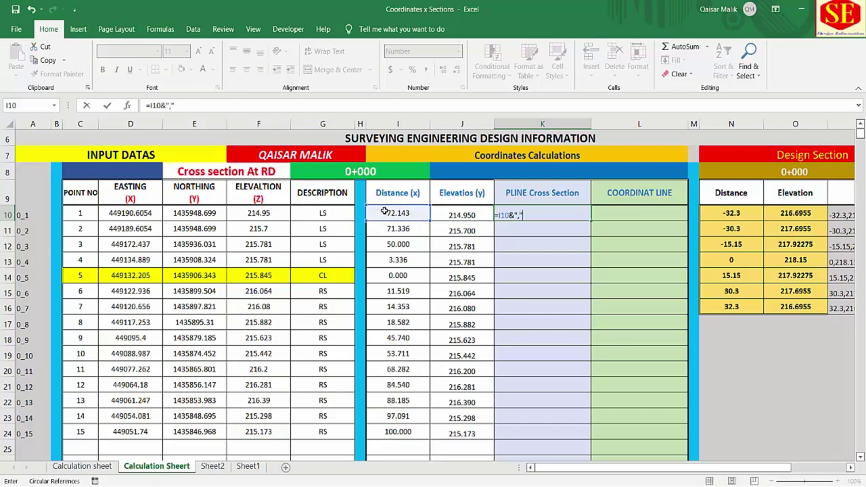
pyautogui.click(476, 215)
pyautogui.press('Return')
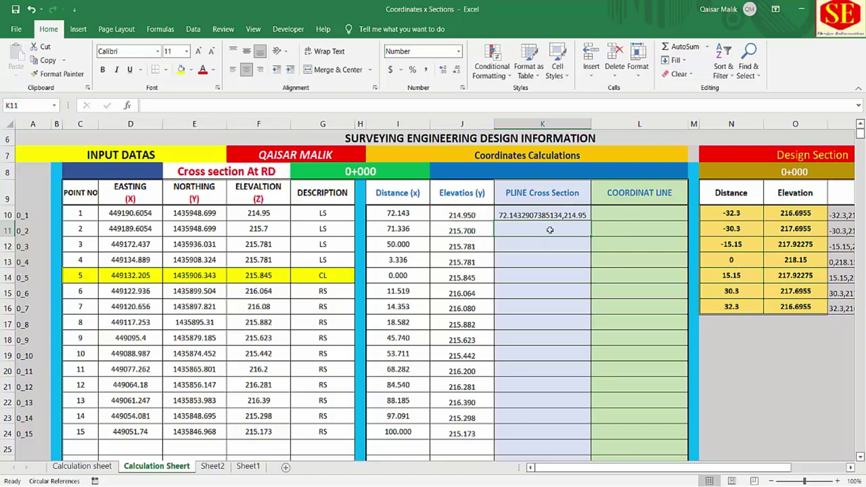
pyautogui.write('=')
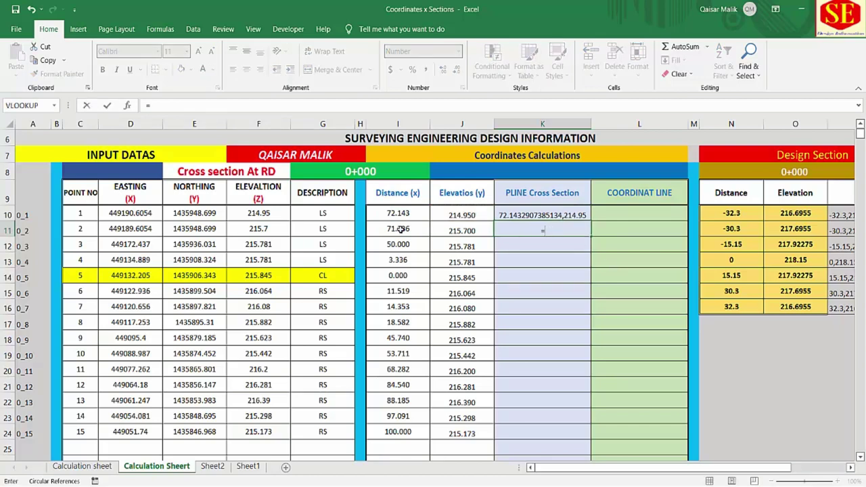
pyautogui.click(401, 230)
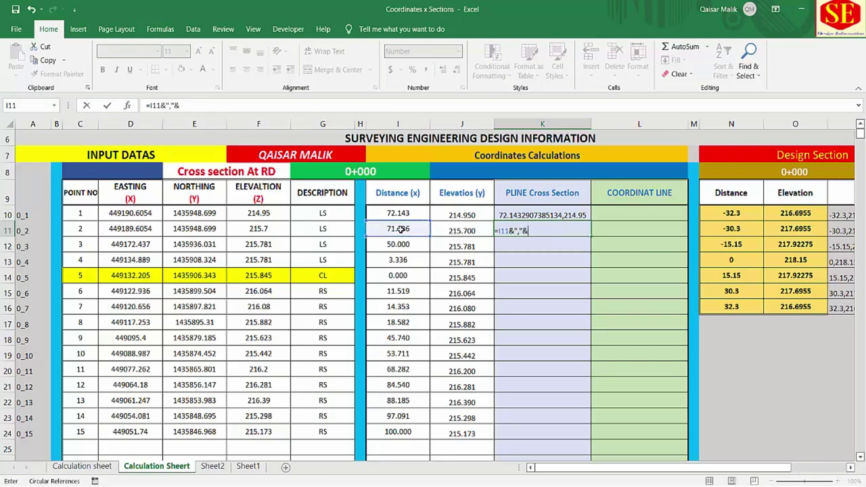
pyautogui.click(456, 236)
pyautogui.press('Return')
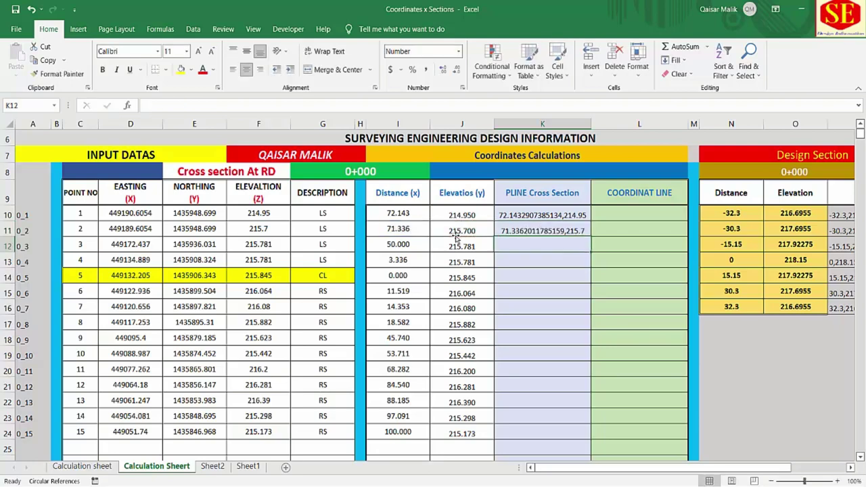
# Step: Fill the coordinate string formula down to K24 for all 15 points
pyautogui.moveTo(531, 216); pyautogui.dragTo(531, 231)
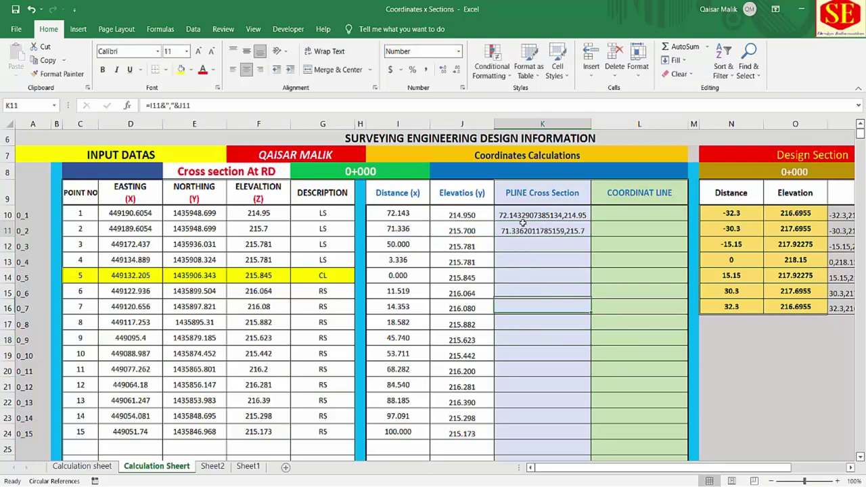
pyautogui.hotkey('ctrl', 'c')
pyautogui.press('Escape')
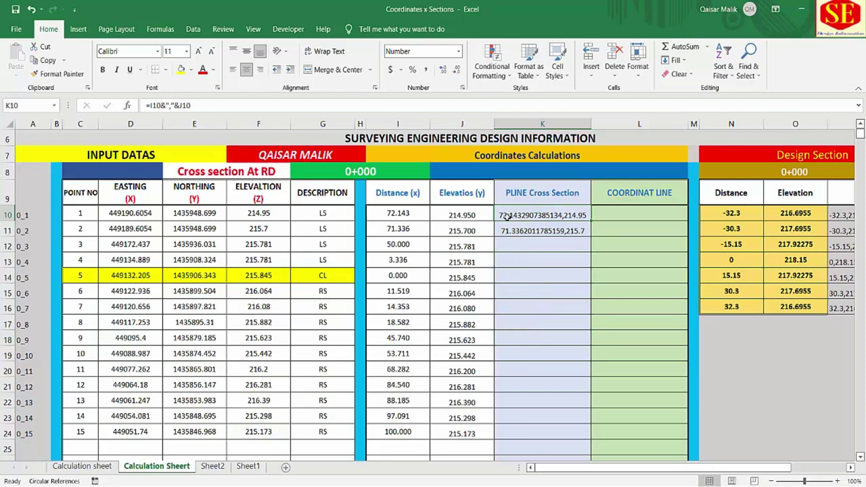
pyautogui.click(519, 230)
pyautogui.moveTo(591, 238); pyautogui.dragTo(524, 427)
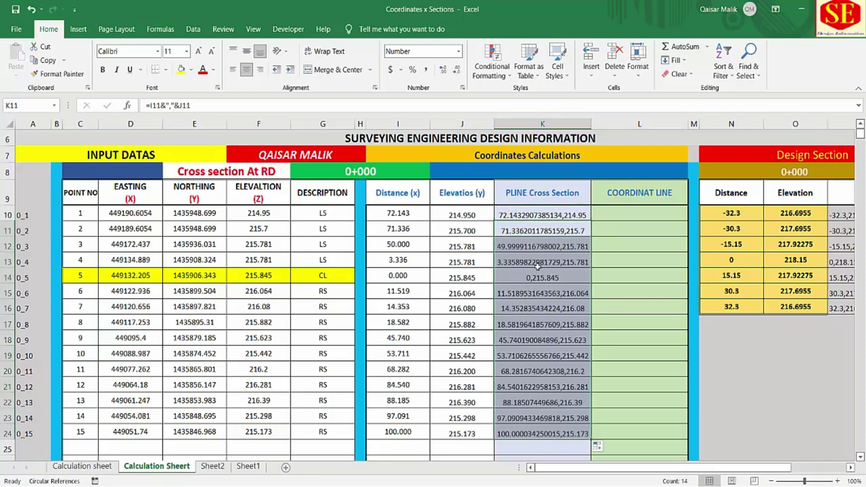
pyautogui.click(407, 226)
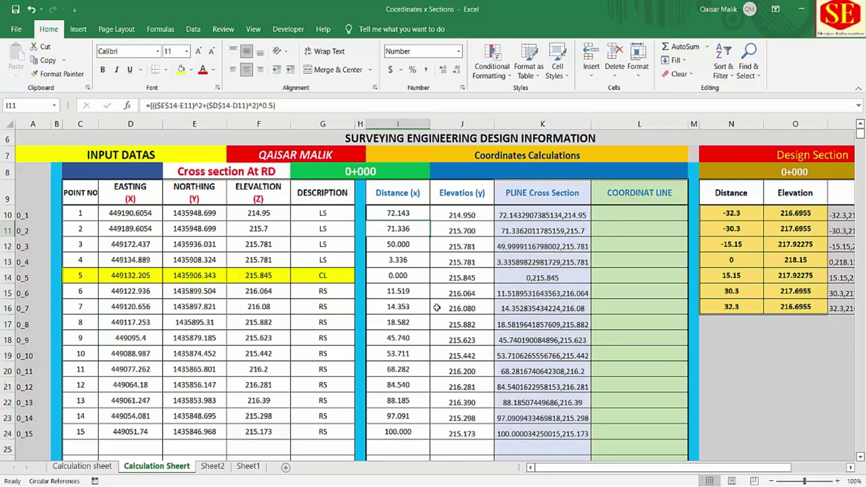
pyautogui.click(408, 214)
pyautogui.doubleClick(398, 212)
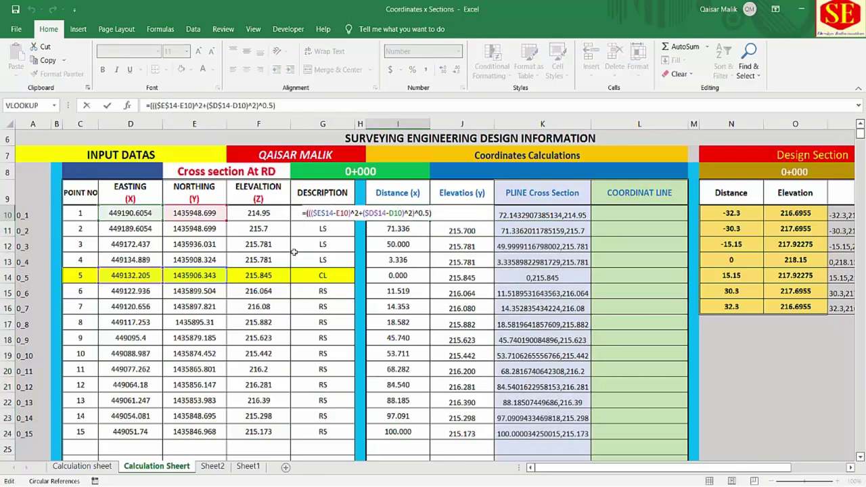
# Step: Wrap the I10 distance formula in FIXED to shorten its decimals
pyautogui.write('fix')
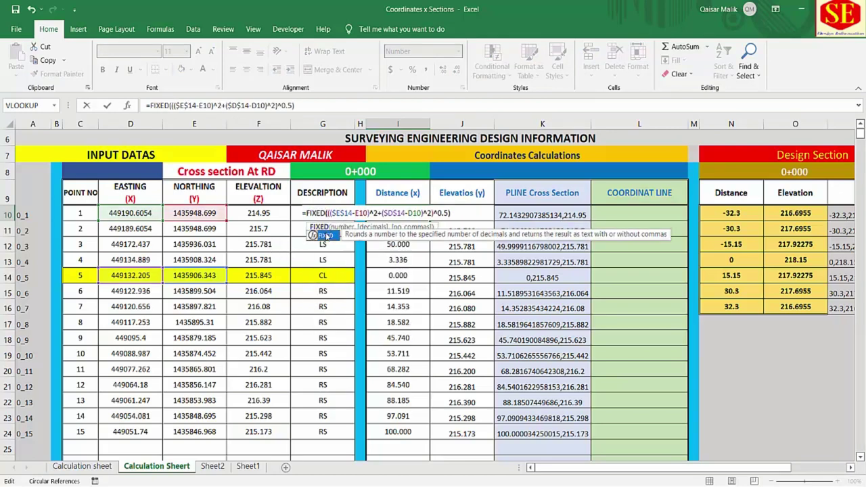
pyautogui.press('Tab')
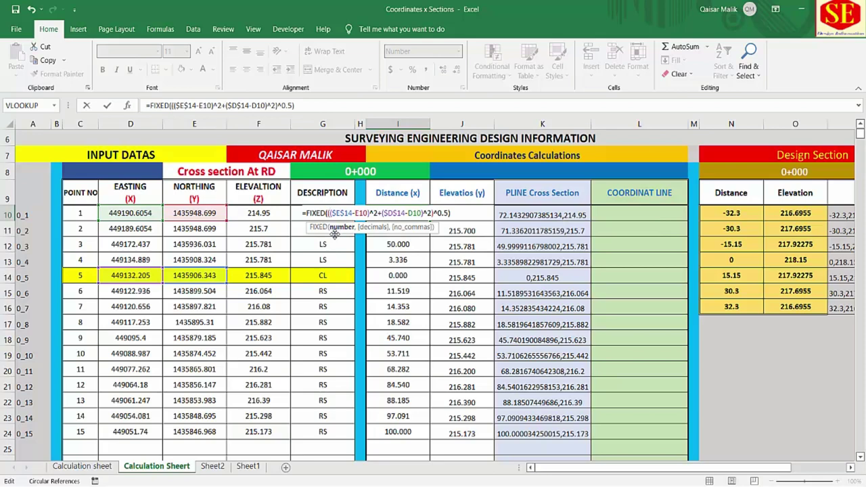
pyautogui.write('(')
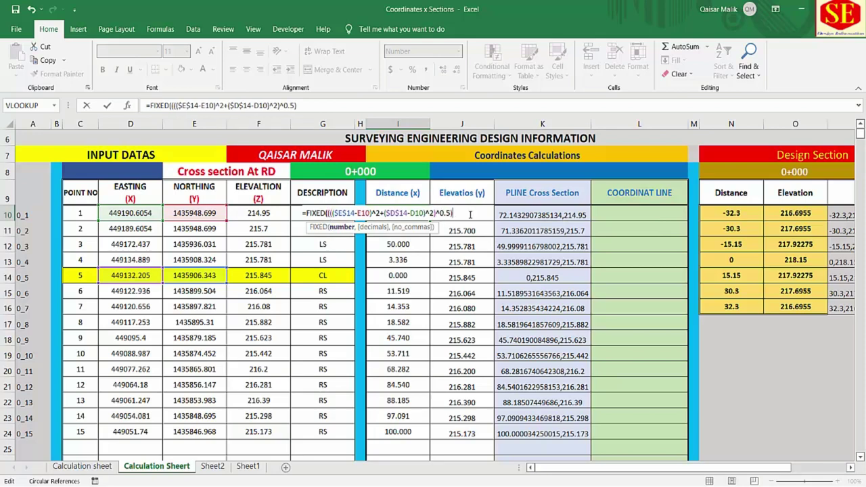
pyautogui.write(',')
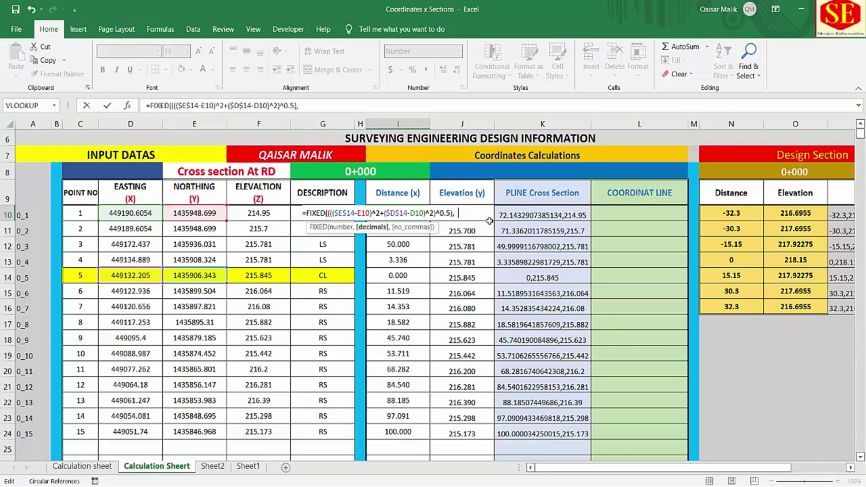
pyautogui.write(')')
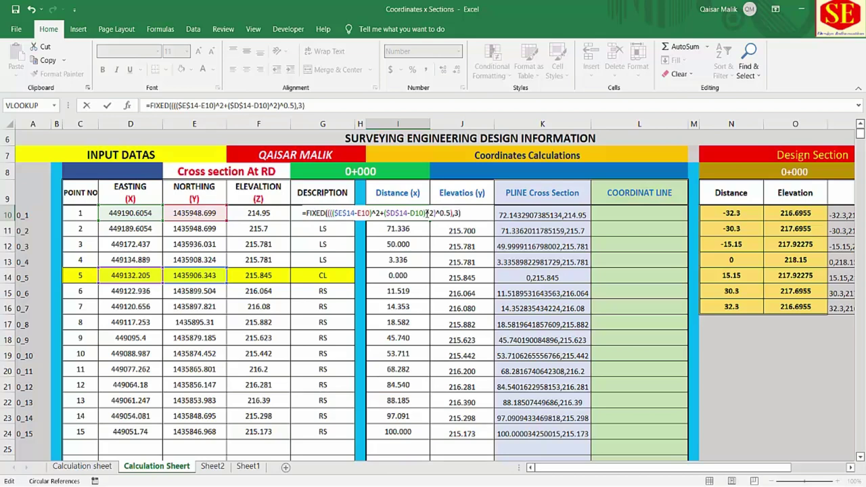
pyautogui.press('Return')
pyautogui.click(537, 216)
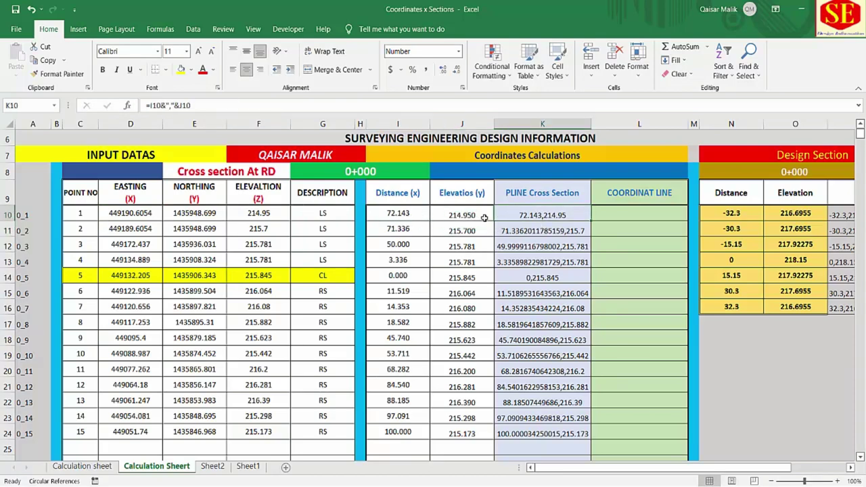
# Step: Wrap the I11 distance formula in FIXED as well
pyautogui.doubleClick(409, 230)
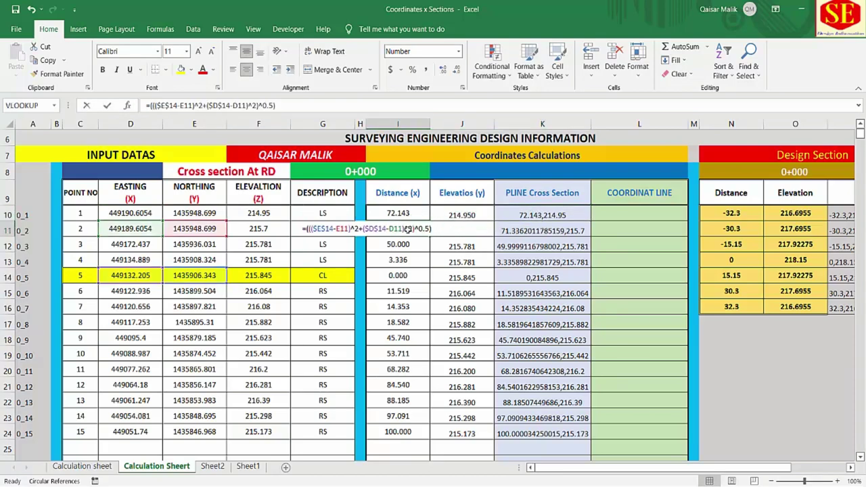
pyautogui.click(305, 229)
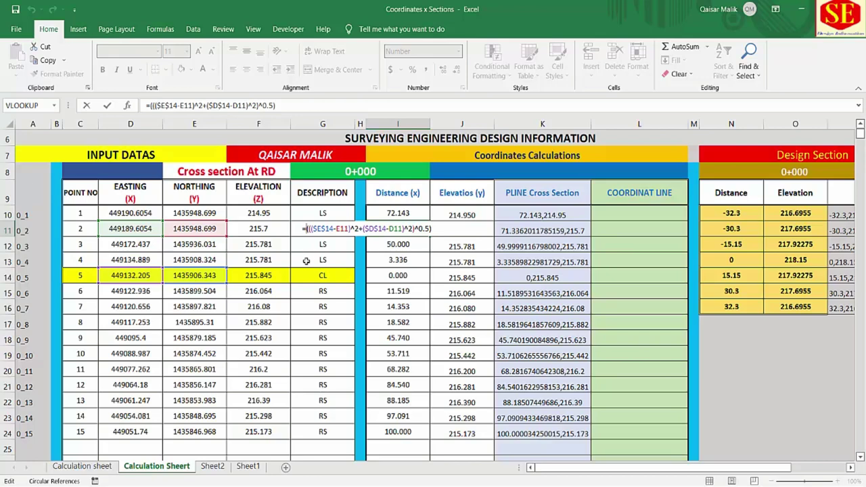
pyautogui.write('fix')
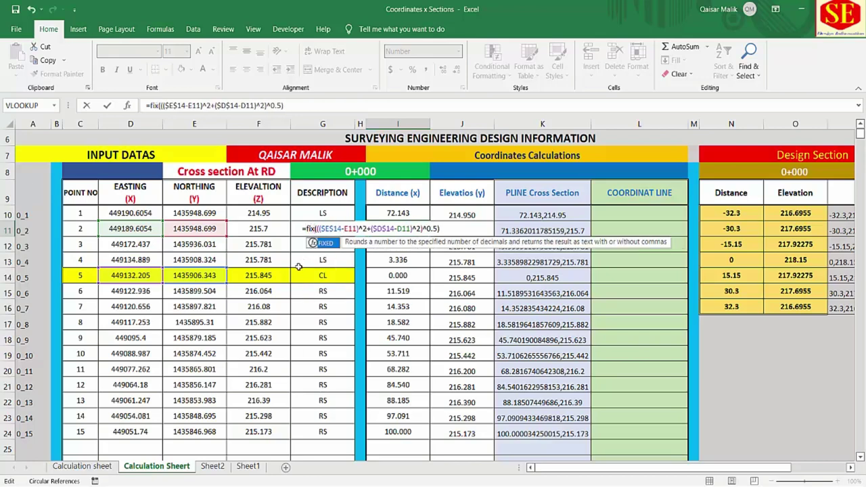
pyautogui.doubleClick(331, 242)
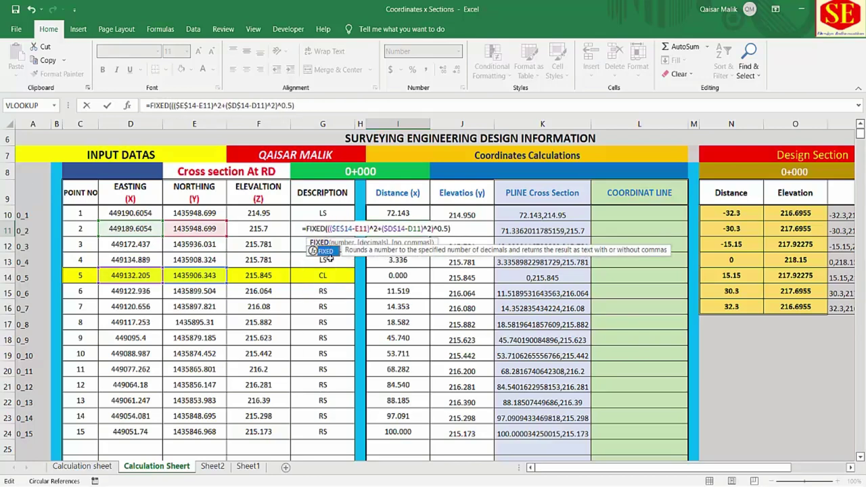
pyautogui.write('(')
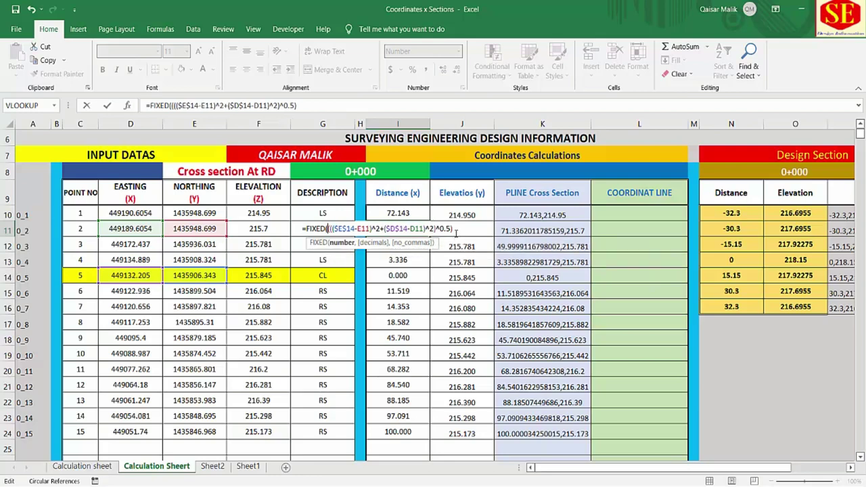
pyautogui.write(',2')
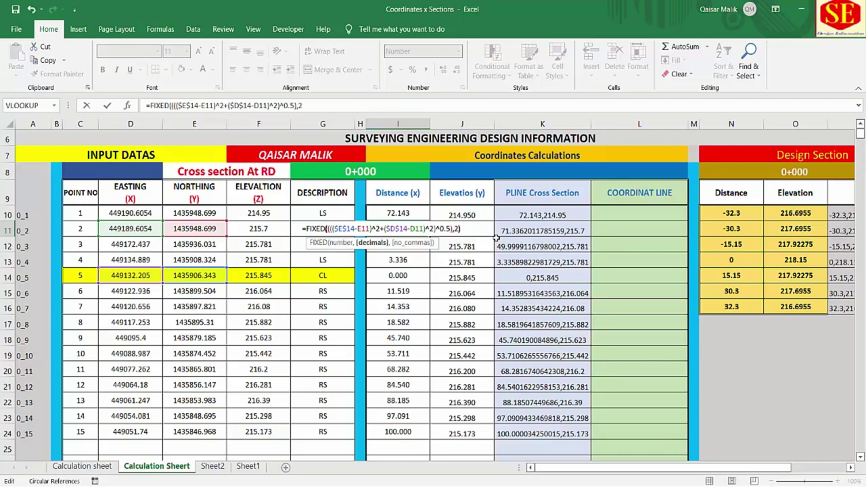
pyautogui.write(')')
pyautogui.press('Return')
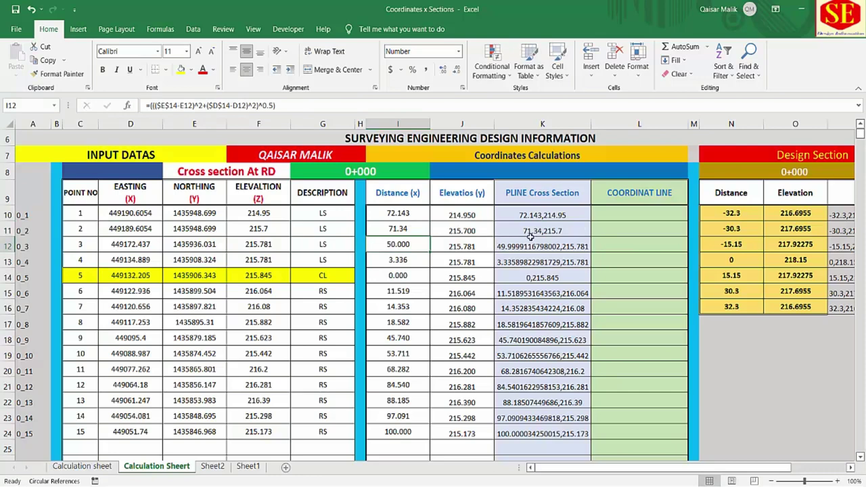
# Step: Try 3 and then 4 as the decimals argument of I11's FIXED formula
pyautogui.doubleClick(414, 234)
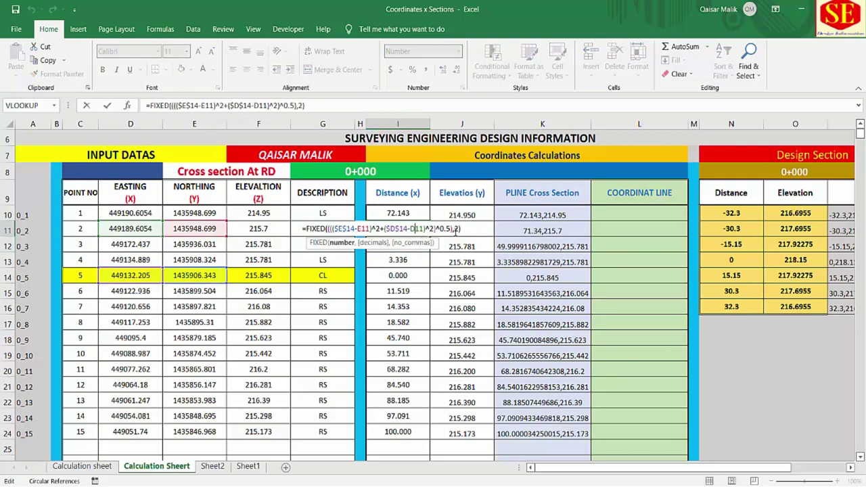
pyautogui.click(460, 228)
pyautogui.press('BackSpace')
pyautogui.write('3')
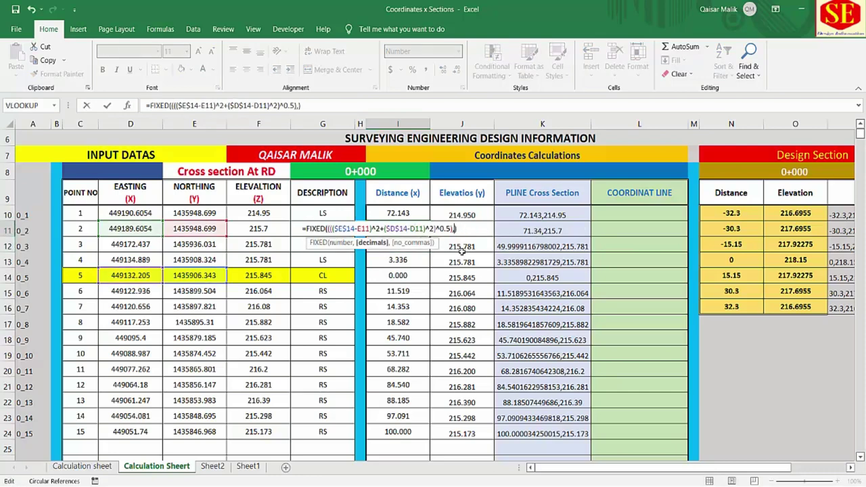
pyautogui.press('Return')
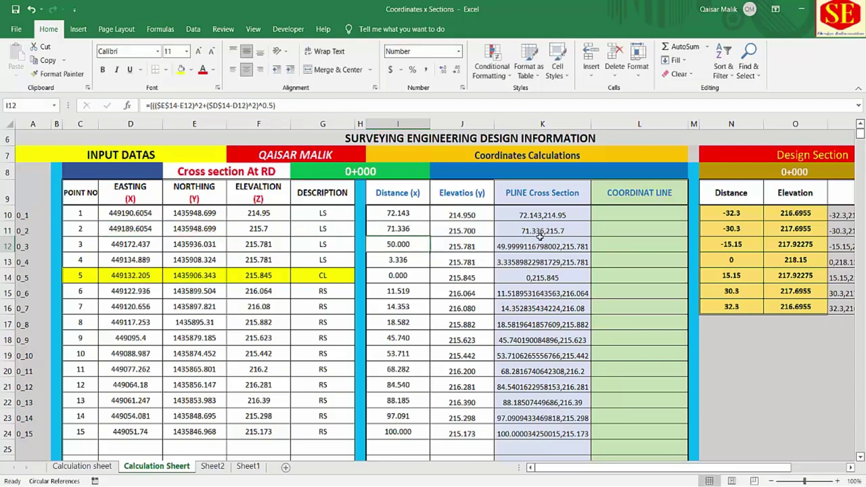
pyautogui.doubleClick(411, 231)
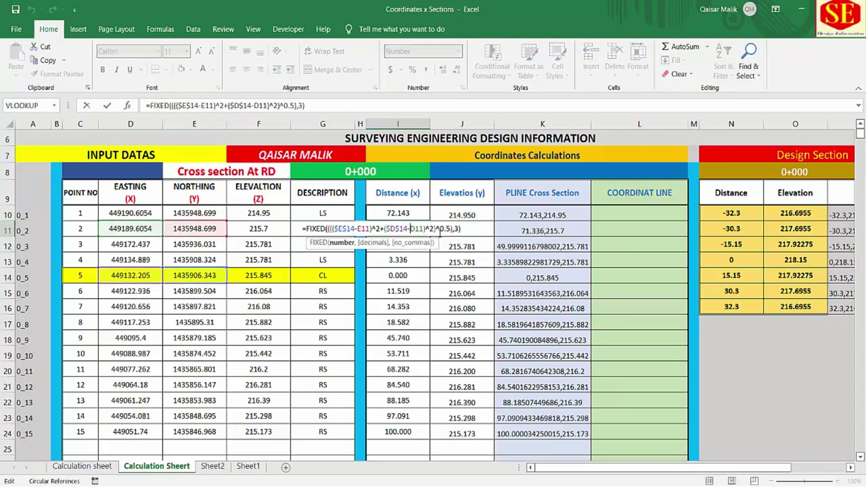
pyautogui.press('BackSpace')
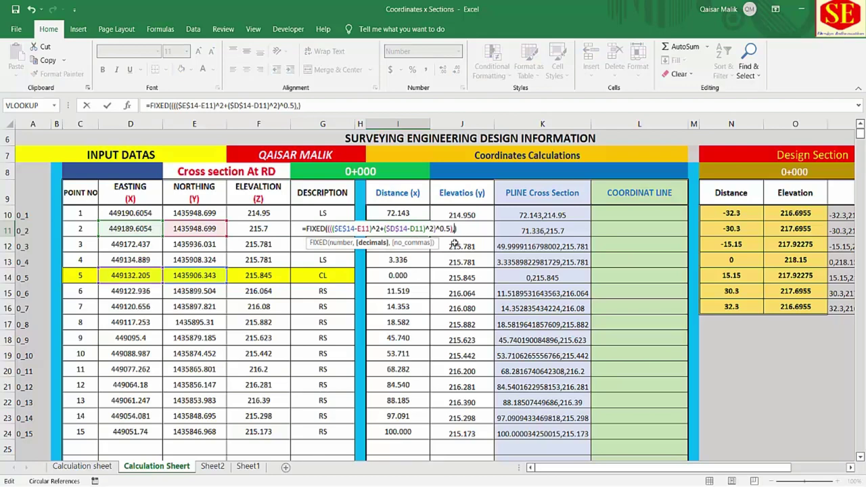
pyautogui.write('4')
pyautogui.press('Return')
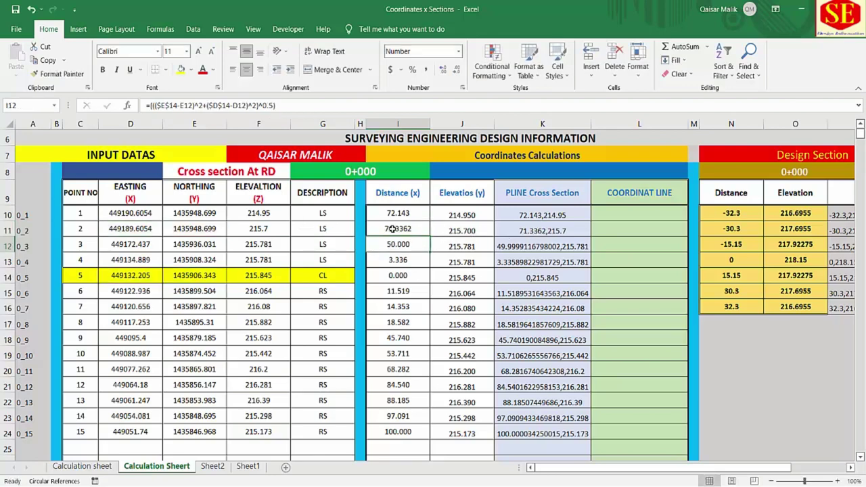
# Step: Set I11's FIXED decimals back to 3 so it reads 71.336
pyautogui.doubleClick(392, 229)
pyautogui.click(459, 228)
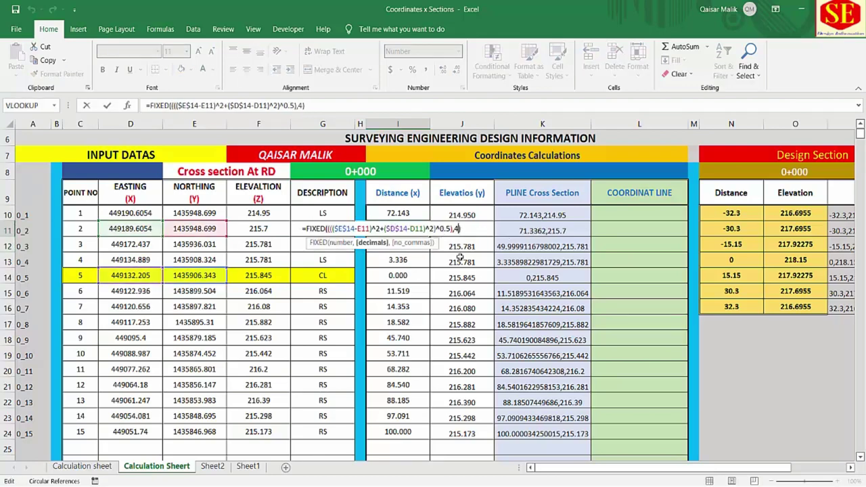
pyautogui.press('BackSpace')
pyautogui.write('3')
pyautogui.press('Return')
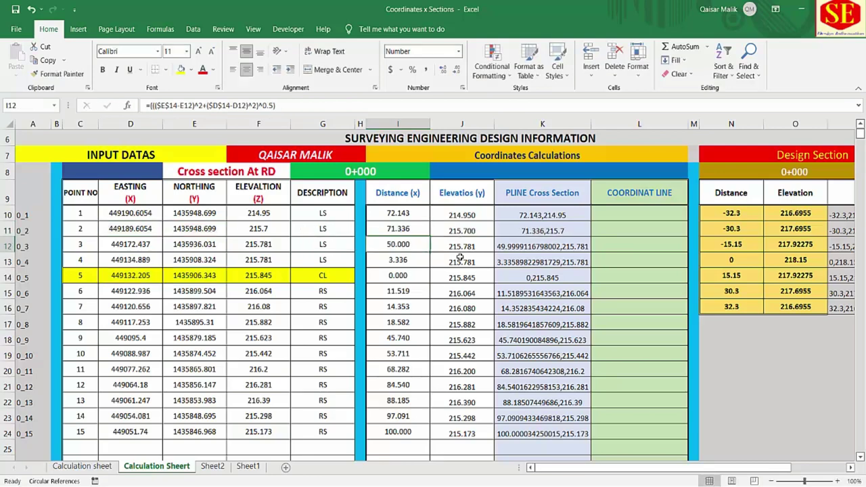
pyautogui.click(408, 228)
# Step: Copy the 3-decimal FIXED distance formula down to I24 and review the PLINE Cross Section strings
pyautogui.moveTo(431, 236); pyautogui.dragTo(430, 440)
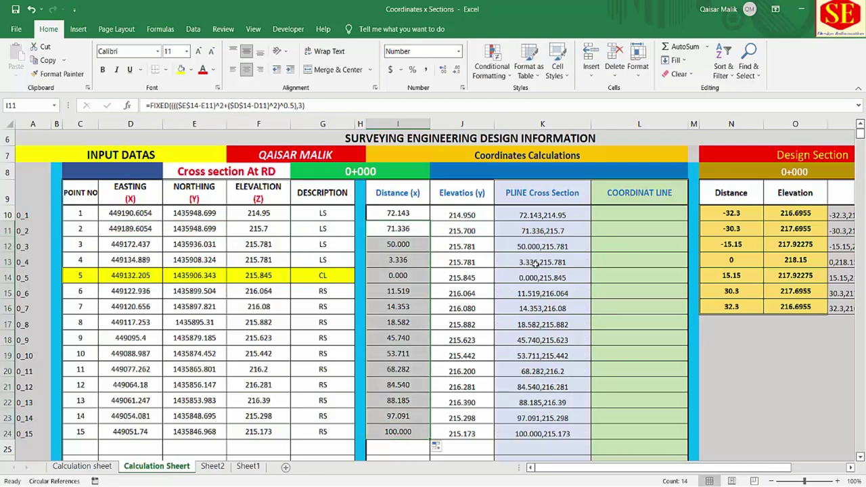
pyautogui.moveTo(537, 214); pyautogui.dragTo(540, 447)
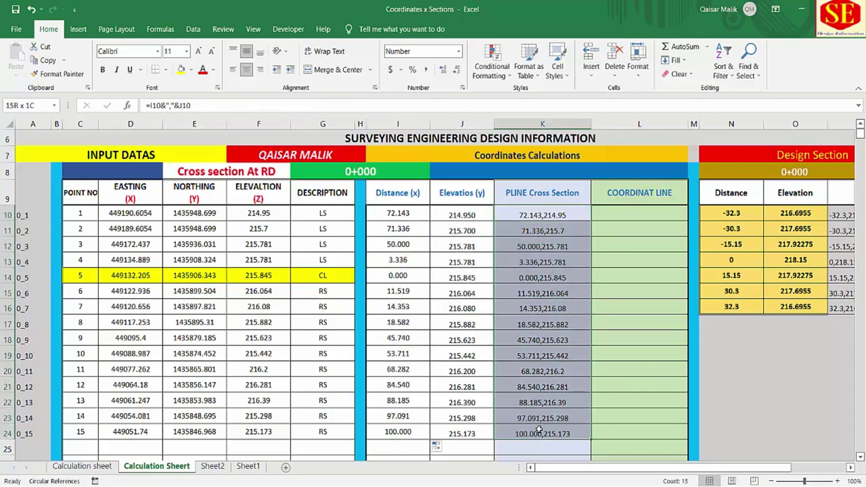
pyautogui.click(532, 209)
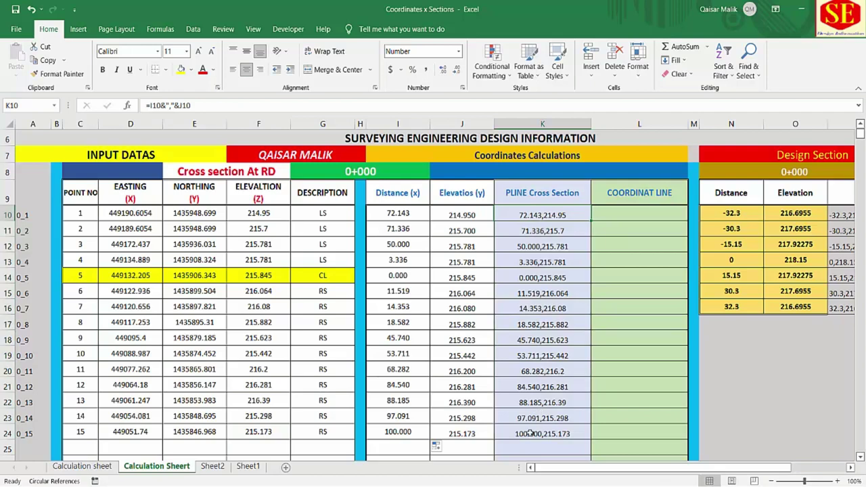
pyautogui.click(642, 210)
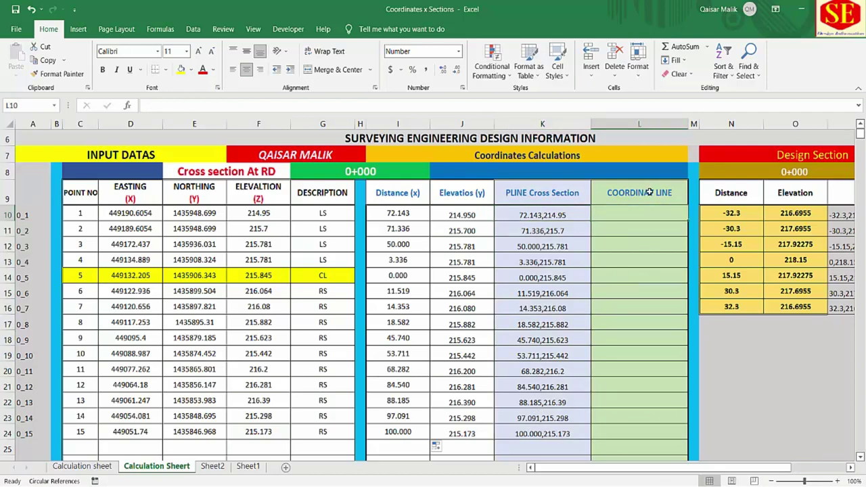
pyautogui.click(645, 201)
pyautogui.click(545, 199)
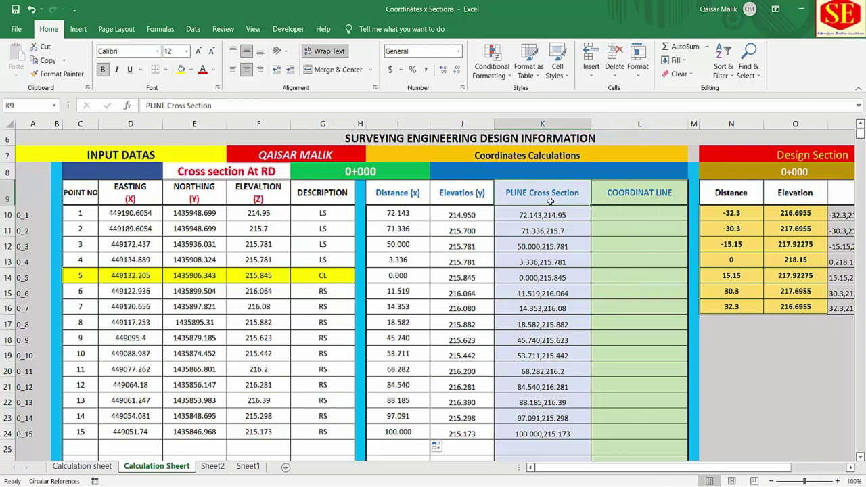
pyautogui.moveTo(545, 216); pyautogui.dragTo(541, 433)
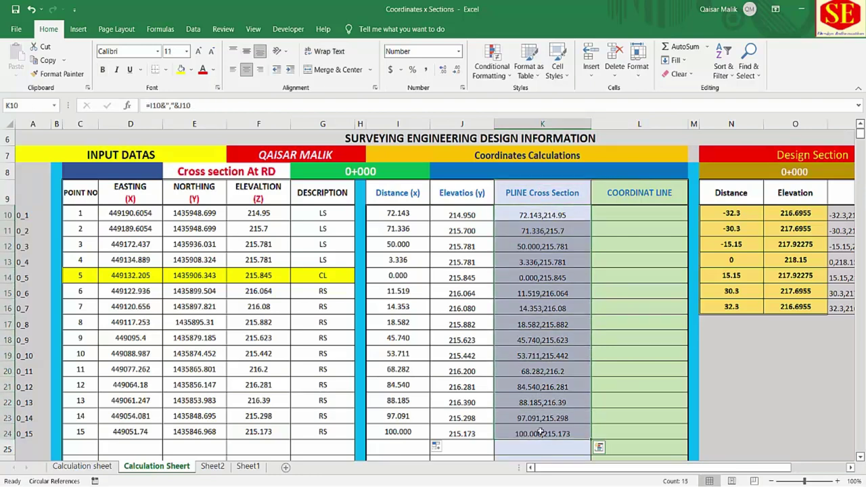
pyautogui.click(628, 219)
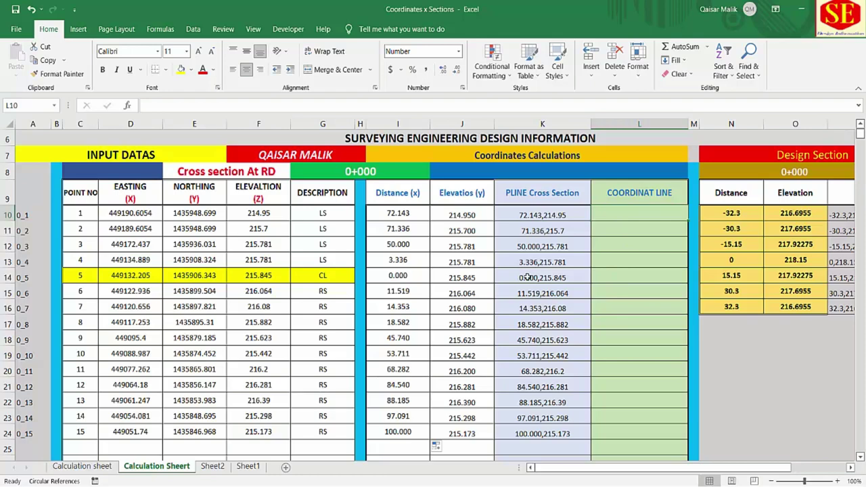
# Step: Build easting,northing strings in L10 and L11 from columns D and E
pyautogui.write('=')
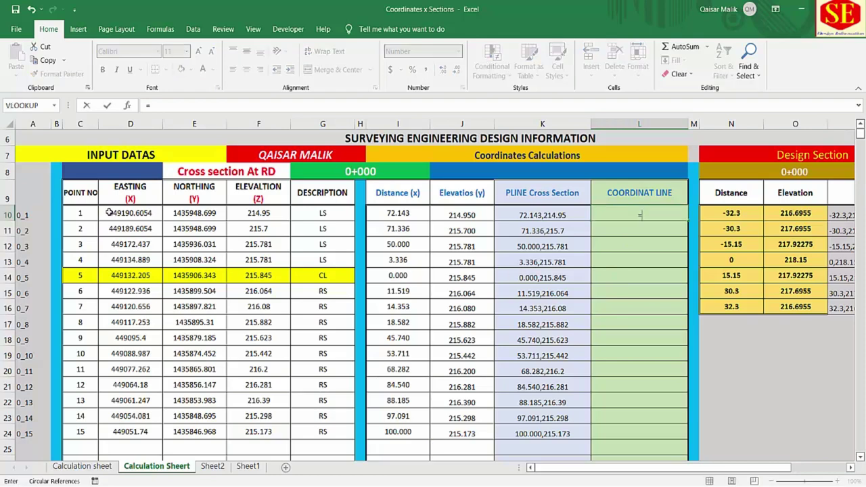
pyautogui.click(110, 212)
pyautogui.write('&","&')
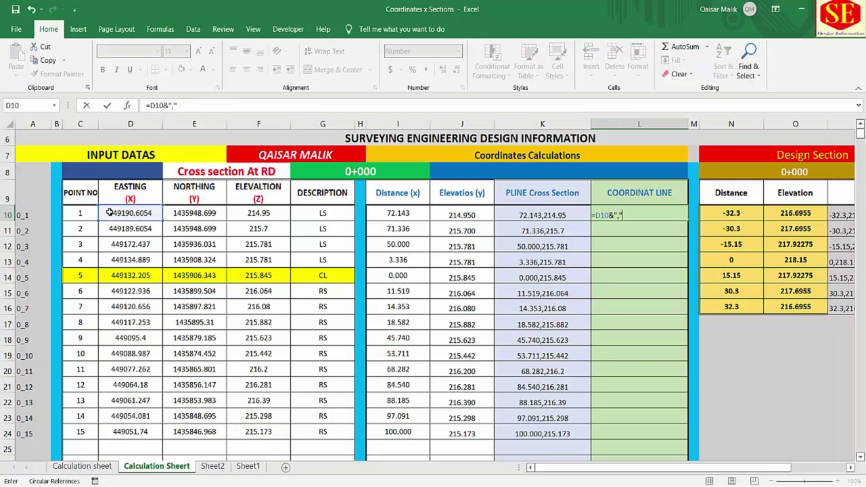
pyautogui.click(178, 213)
pyautogui.press('Return')
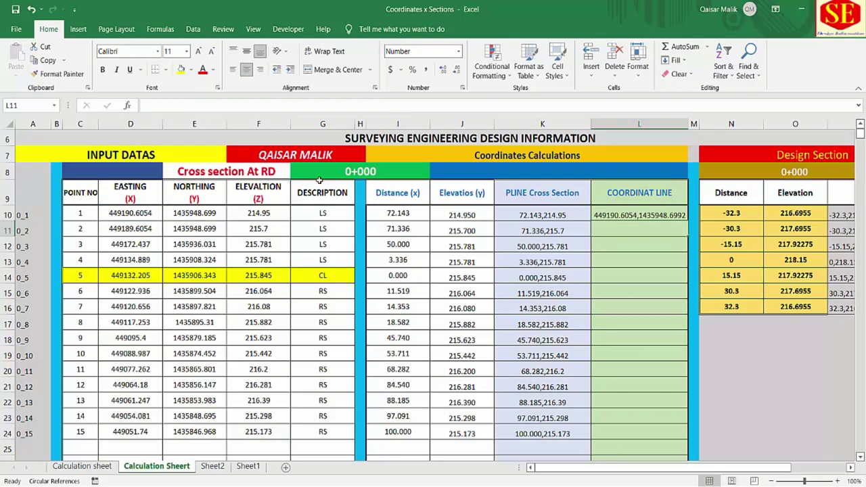
pyautogui.click(606, 214)
pyautogui.click(618, 230)
pyautogui.write('=')
pyautogui.click(146, 230)
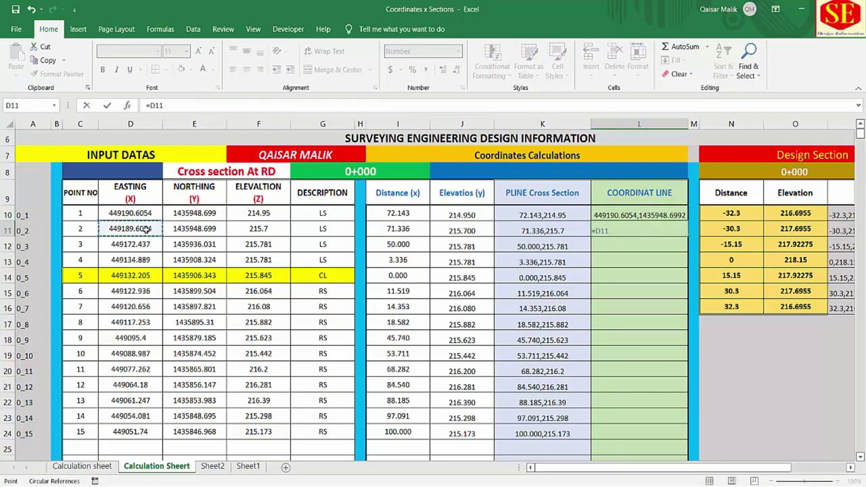
pyautogui.write('&","')
pyautogui.write('&')
pyautogui.click(186, 228)
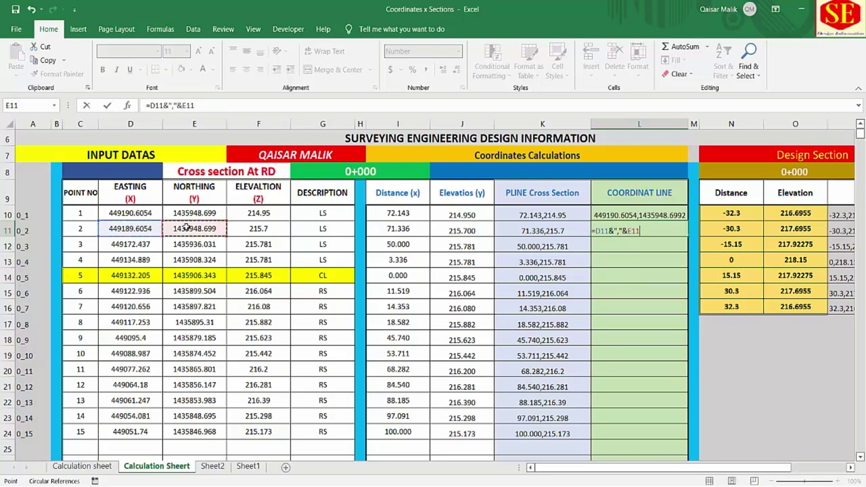
pyautogui.press('Return')
# Step: Fill the coordinate strings down to L24 and copy L10:L24
pyautogui.click(668, 228)
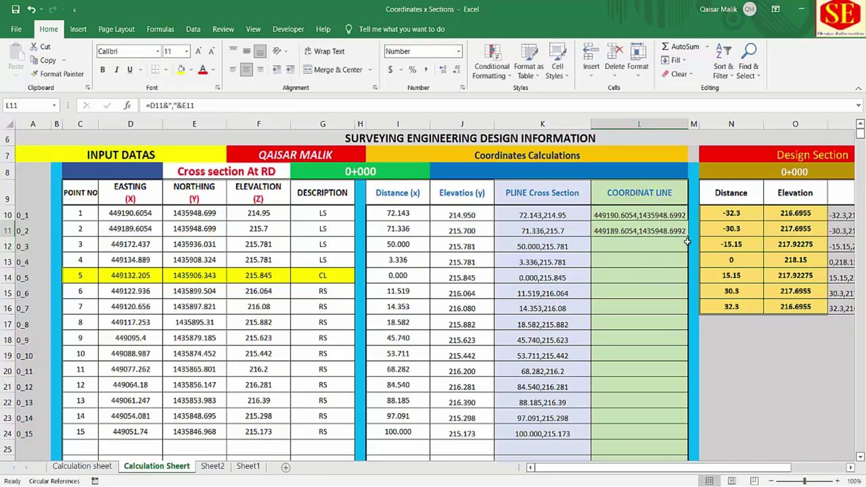
pyautogui.moveTo(689, 238); pyautogui.dragTo(696, 439)
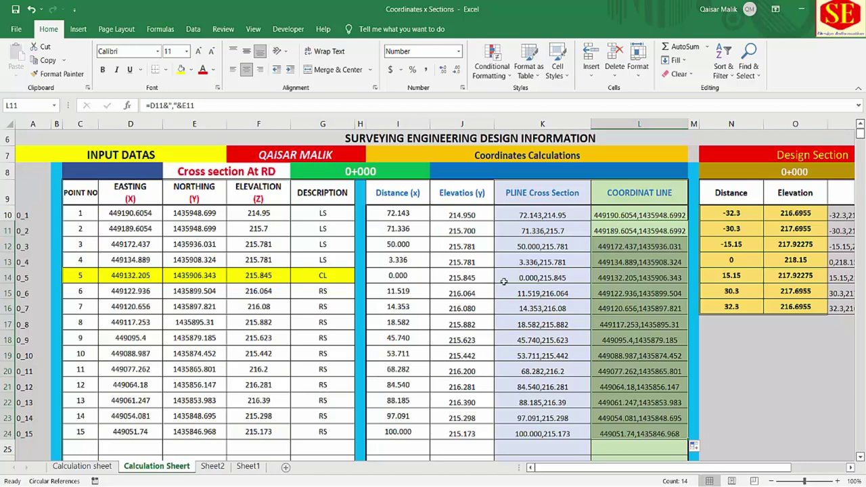
pyautogui.click(397, 215)
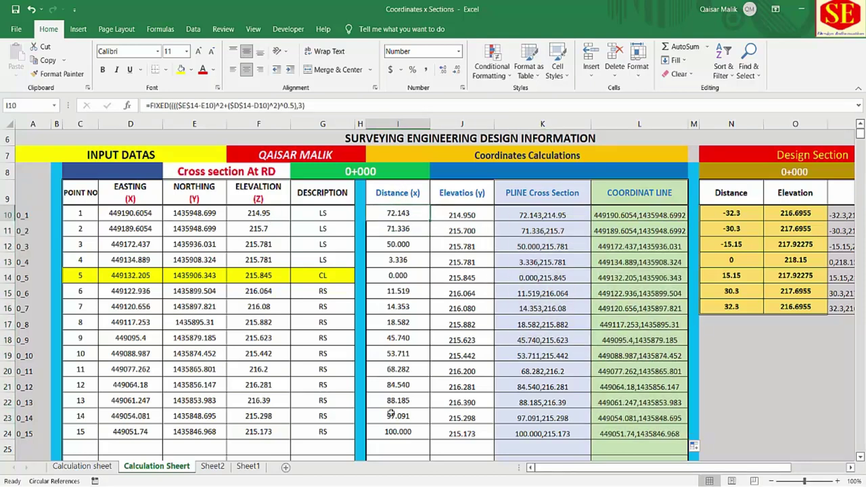
pyautogui.click(463, 229)
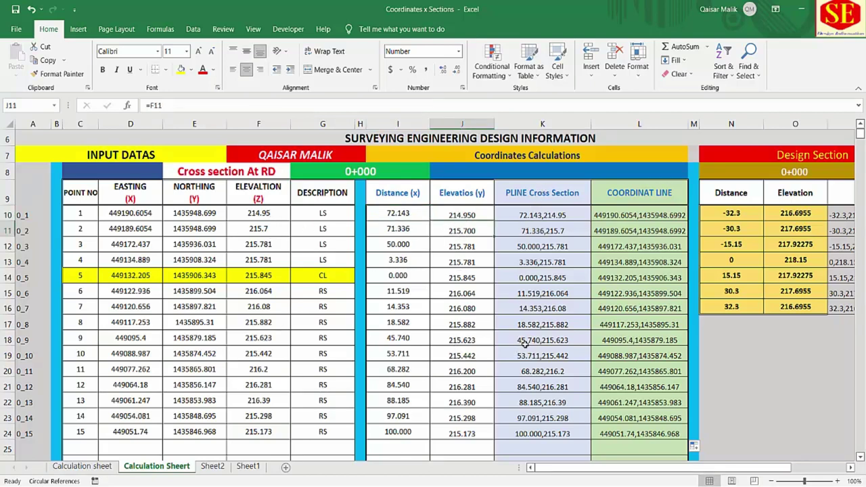
pyautogui.moveTo(627, 215); pyautogui.dragTo(647, 436)
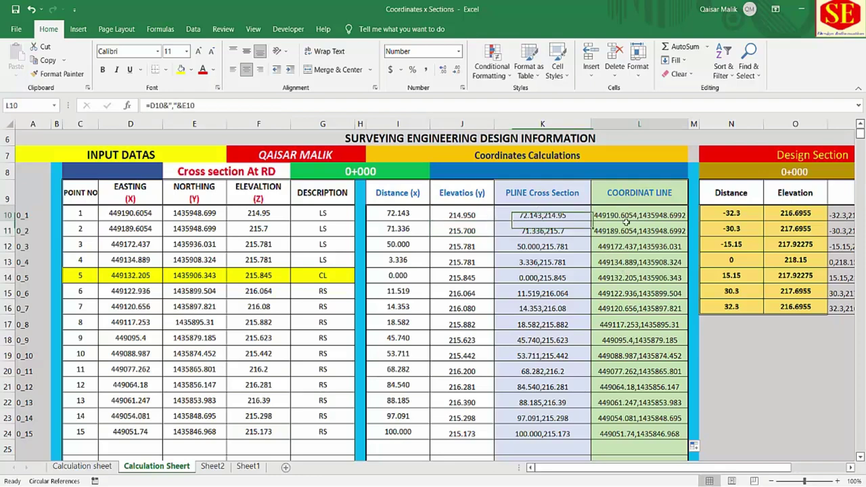
pyautogui.rightClick(638, 233)
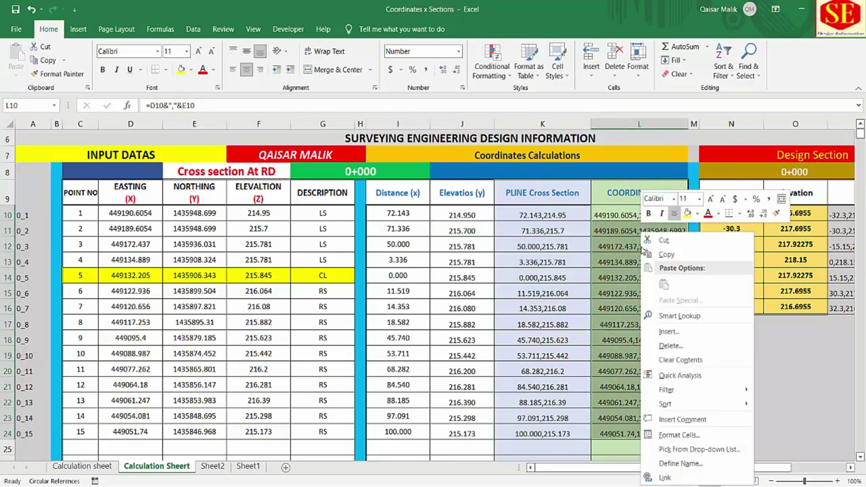
pyautogui.click(658, 253)
# Step: In AutoCAD, run PL and paste the 15 copied coordinates to draw the polyline
pyautogui.hotkey('alt', 'Tab')
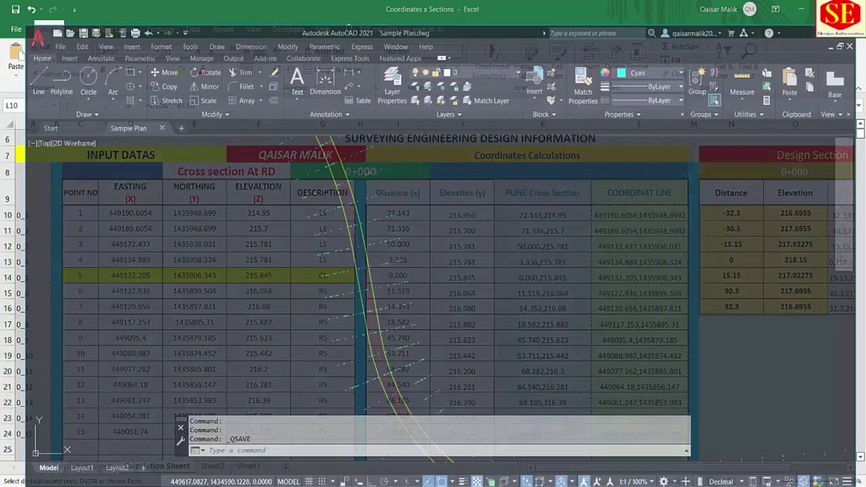
pyautogui.scroll(-5, 292, 197)
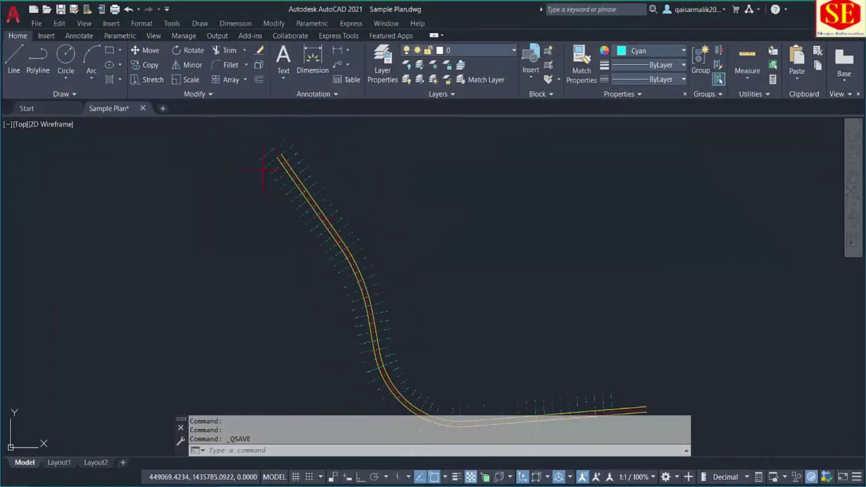
pyautogui.write('p')
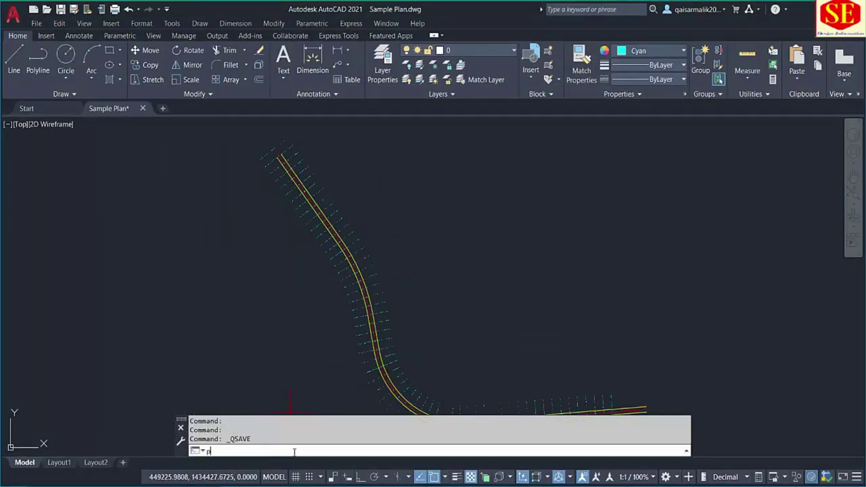
pyautogui.write('l')
pyautogui.press('Return')
pyautogui.rightClick(345, 449)
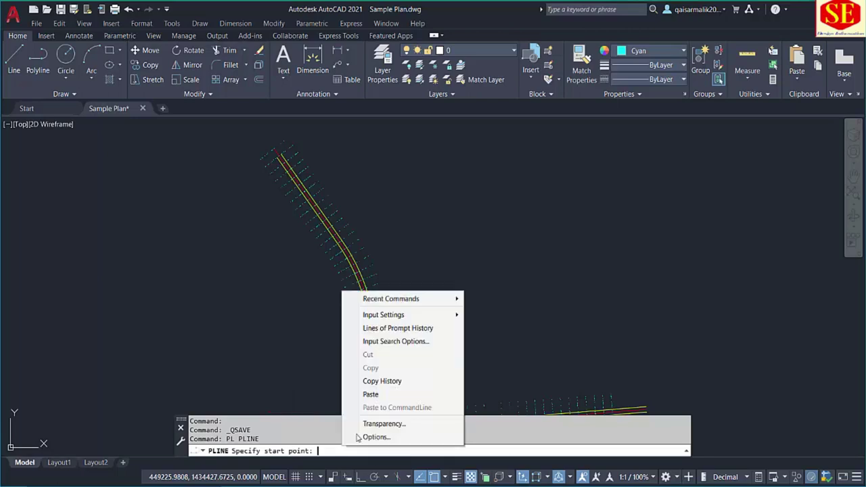
pyautogui.click(366, 395)
pyautogui.press('Escape')
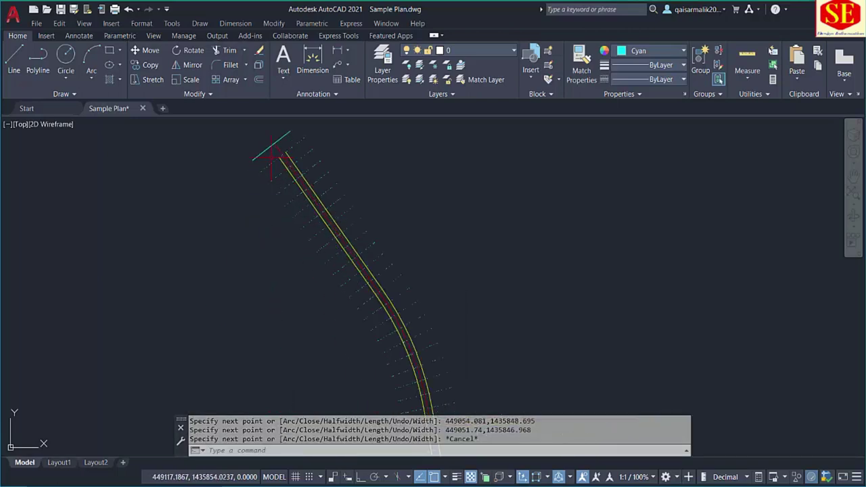
pyautogui.scroll(6, 371, 218)
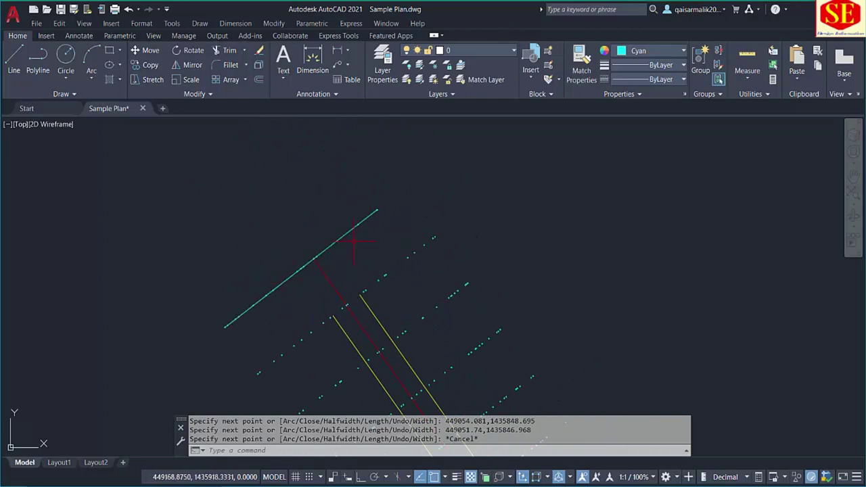
pyautogui.scroll(-6, 332, 217)
pyautogui.moveTo(393, 289); pyautogui.dragTo(362, 224)
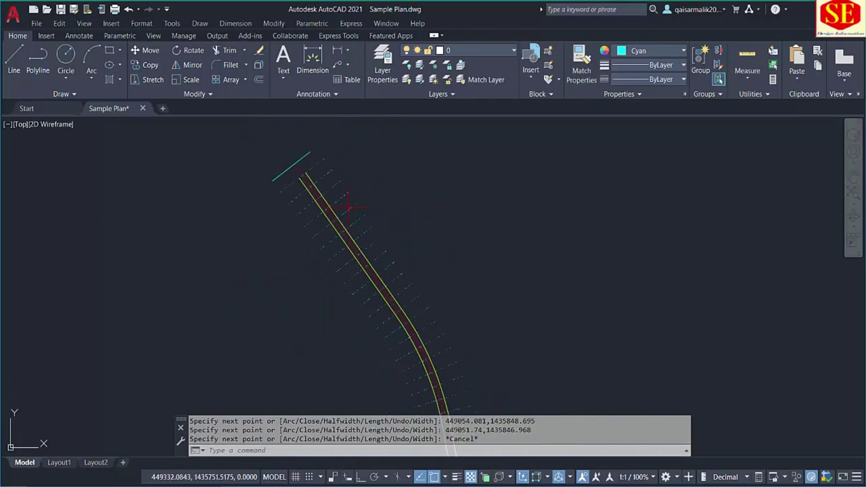
pyautogui.hotkey('alt', 'Tab')
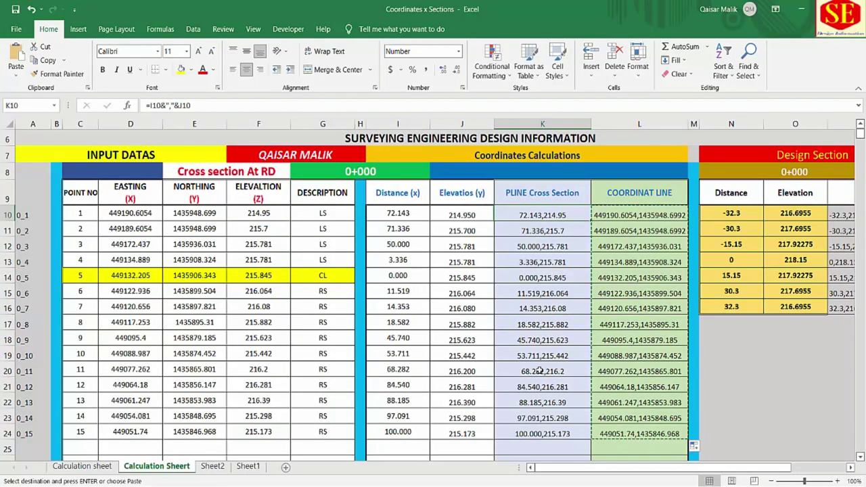
# Step: Link the Design Section station cell to G8 so it shows 0+000
pyautogui.press('Escape')
pyautogui.moveTo(634, 472); pyautogui.dragTo(690, 472)
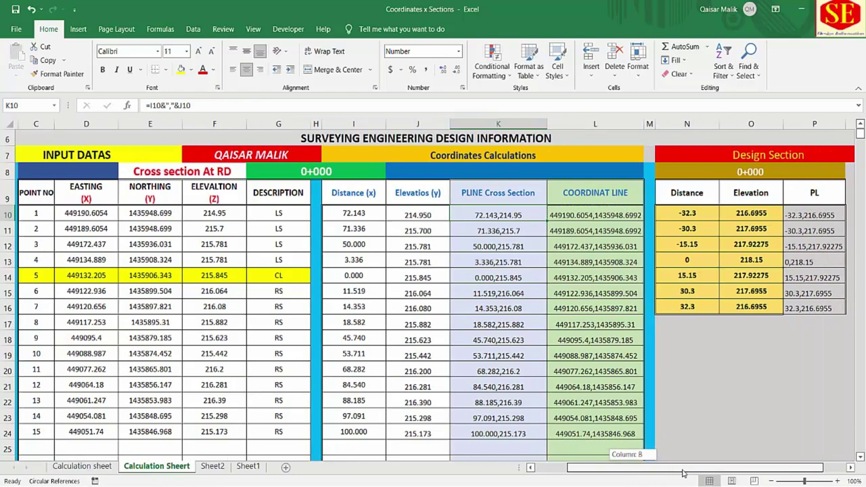
pyautogui.click(731, 155)
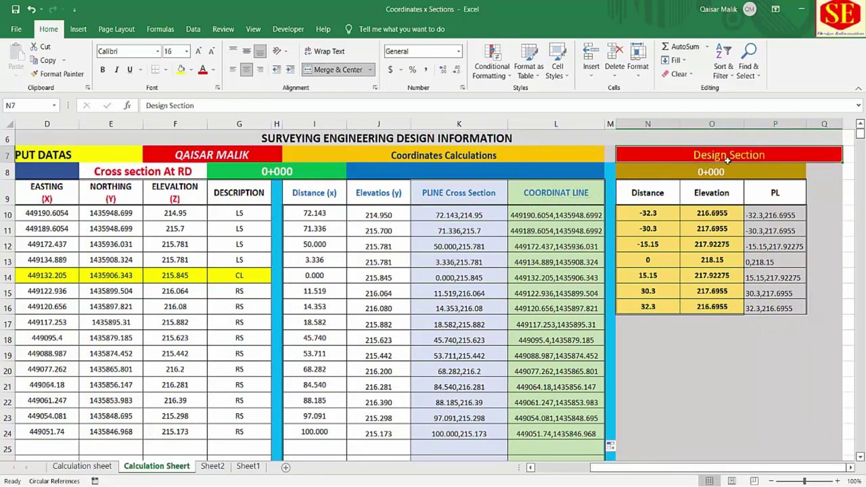
pyautogui.click(719, 173)
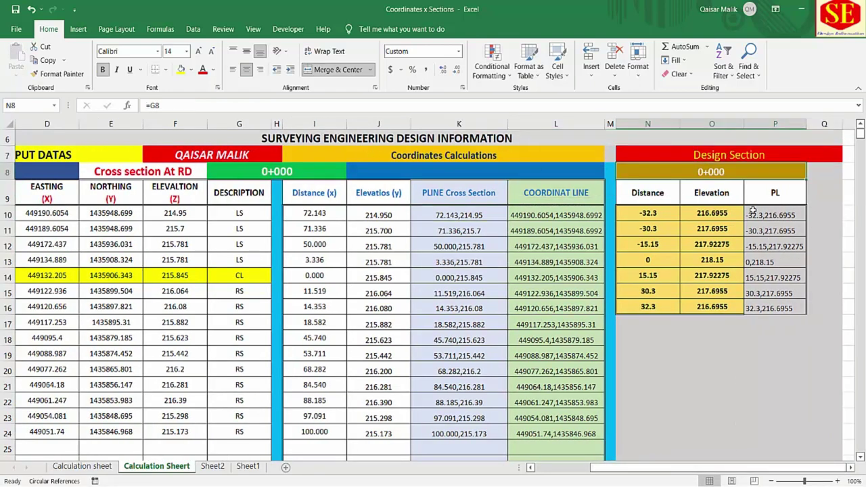
pyautogui.write('=')
pyautogui.click(307, 170)
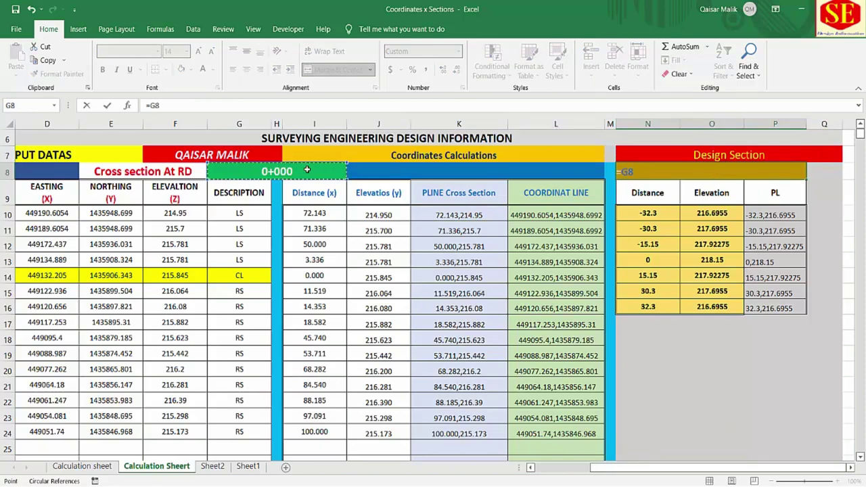
pyautogui.press('Return')
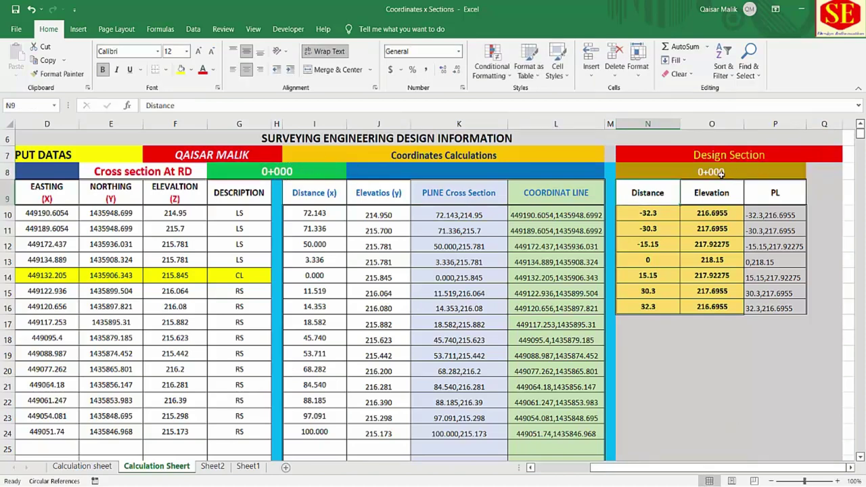
pyautogui.click(721, 174)
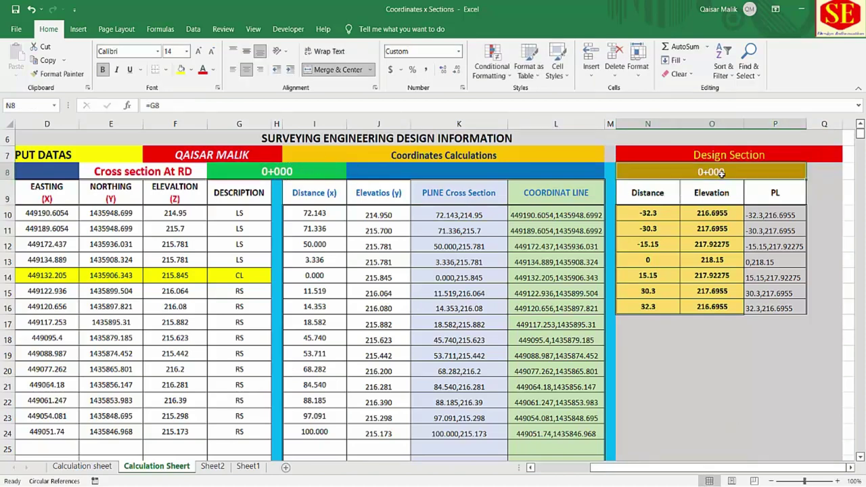
pyautogui.click(660, 259)
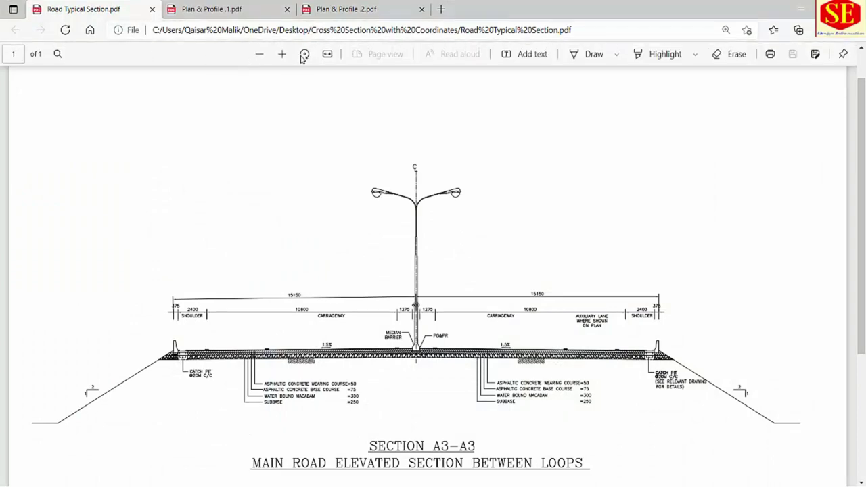
# Step: Zoom into the left half of Section A3-A3 to read the carriageway widths and 1.5% slopes
pyautogui.click(282, 54)
pyautogui.scroll(-2, 467, 221)
pyautogui.scroll(-1, 468, 221)
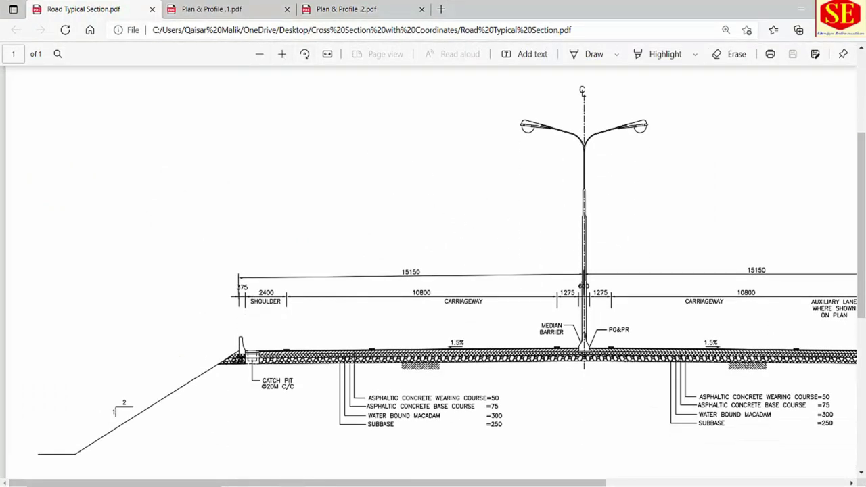
pyautogui.hscroll(3, 520, 414)
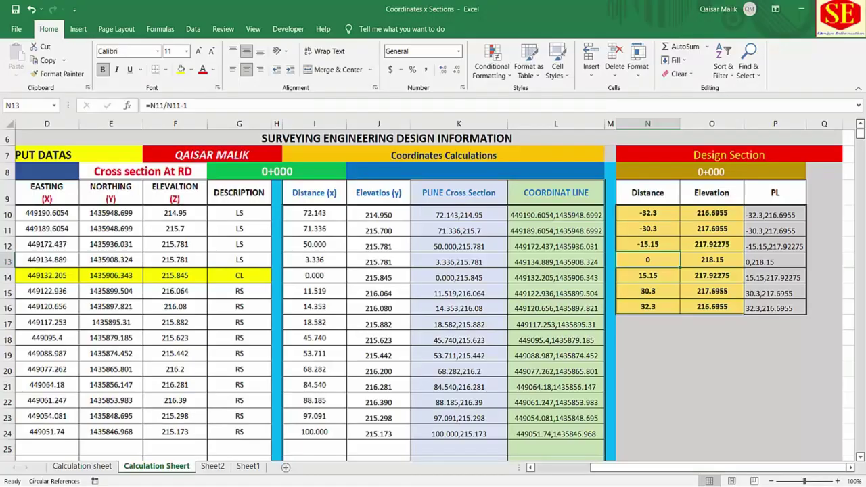
# Step: Check the Calculation sheet's road width 30.300, pavement slope -1.5 and side slope 2 against the PDF
pyautogui.click(102, 467)
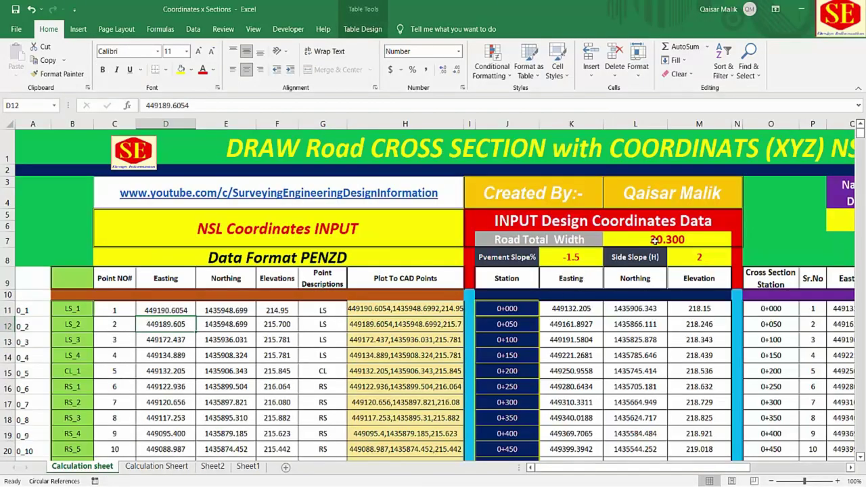
pyautogui.click(655, 241)
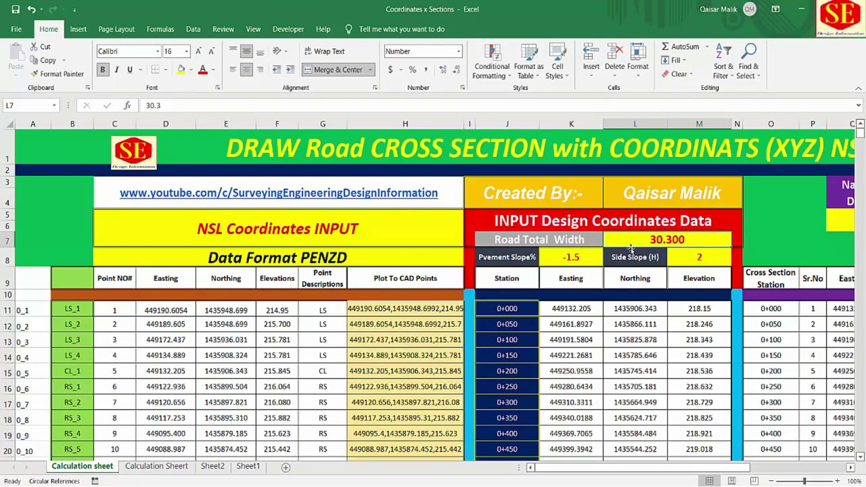
pyautogui.click(551, 257)
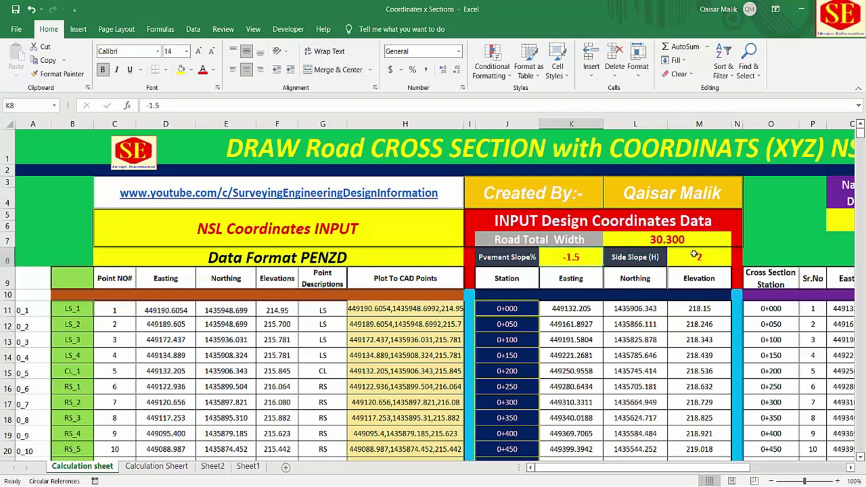
pyautogui.click(678, 263)
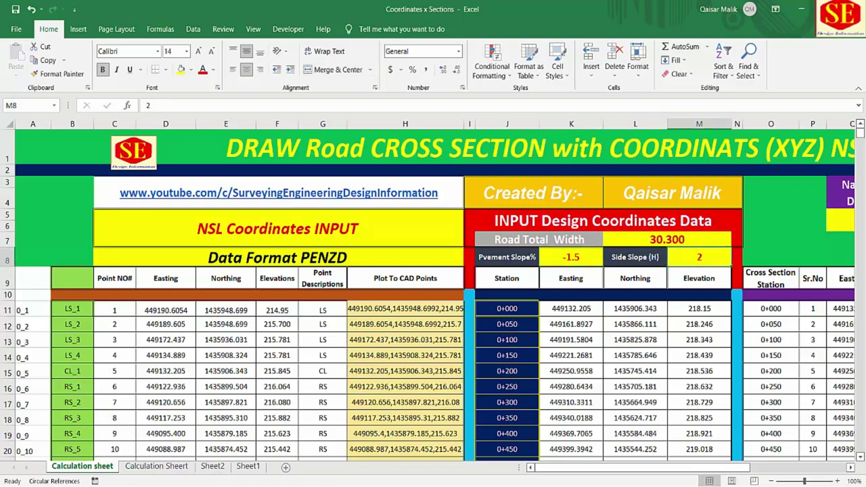
pyautogui.hotkey('alt', 'Tab')
pyautogui.keyDown('ctrl'); pyautogui.scroll(2, 80, 287); pyautogui.keyUp('ctrl')
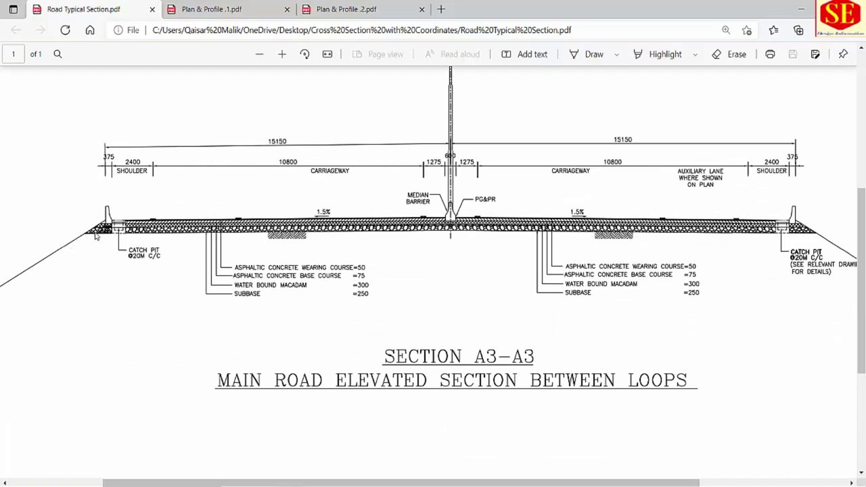
# Step: Zoom out to the whole Section A3-A3, then recheck the 30.300 road width in Excel
pyautogui.click(259, 54)
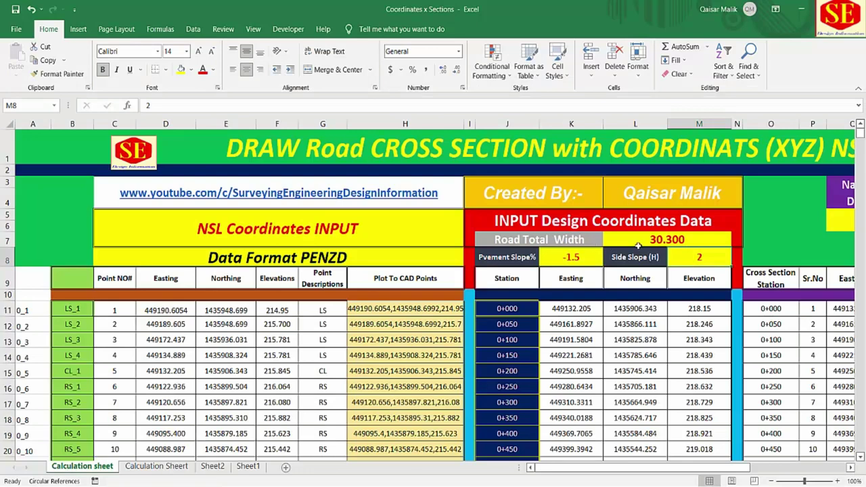
pyautogui.click(681, 237)
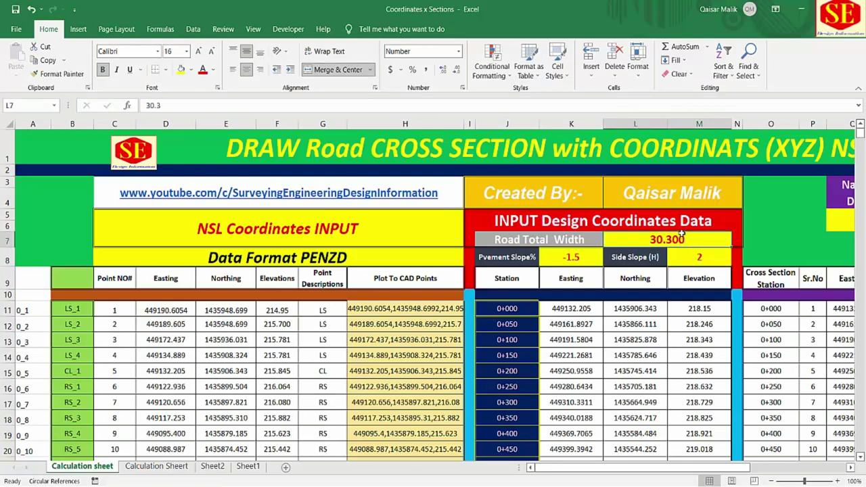
# Step: Recheck pavement slope -1.5 and side slope 2, then select N10 on the Calculation Sheert table
pyautogui.click(591, 256)
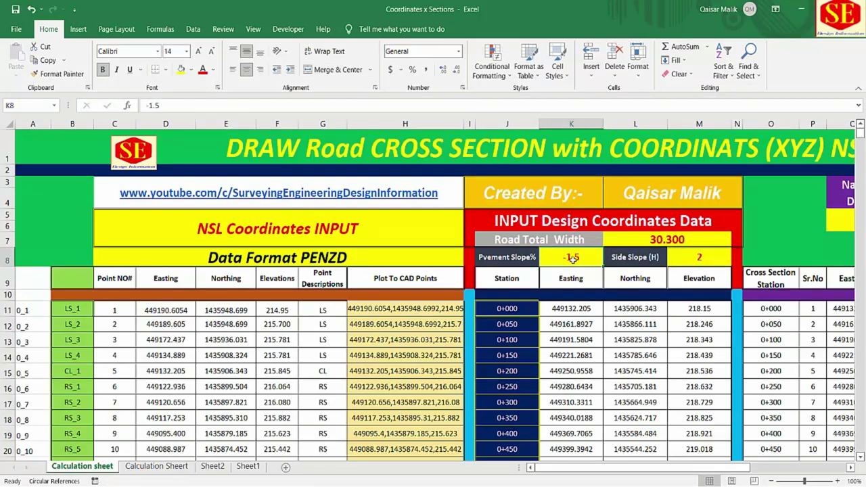
pyautogui.click(658, 259)
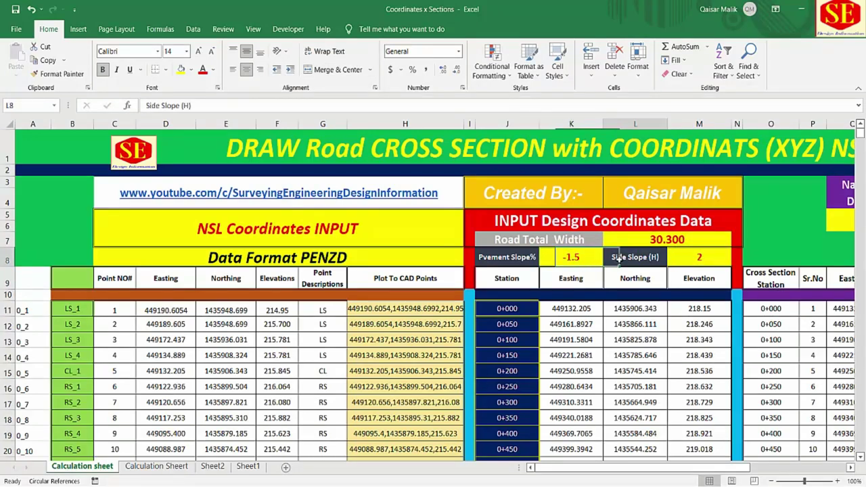
pyautogui.click(702, 258)
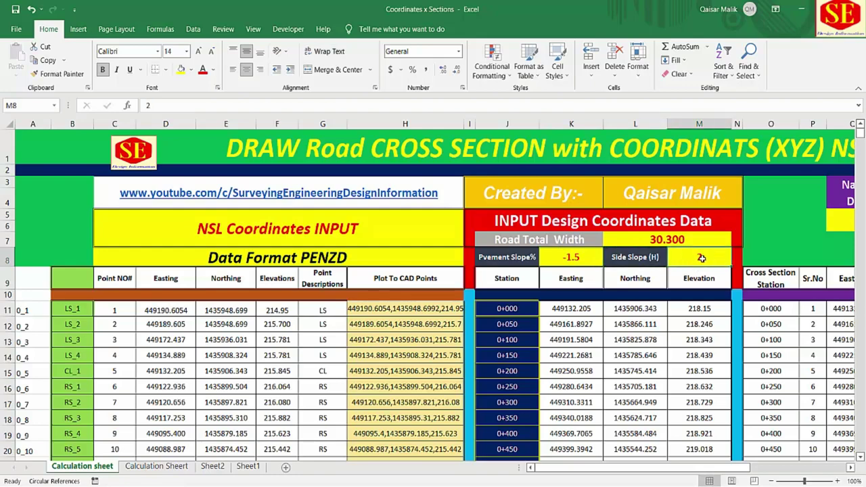
pyautogui.click(150, 469)
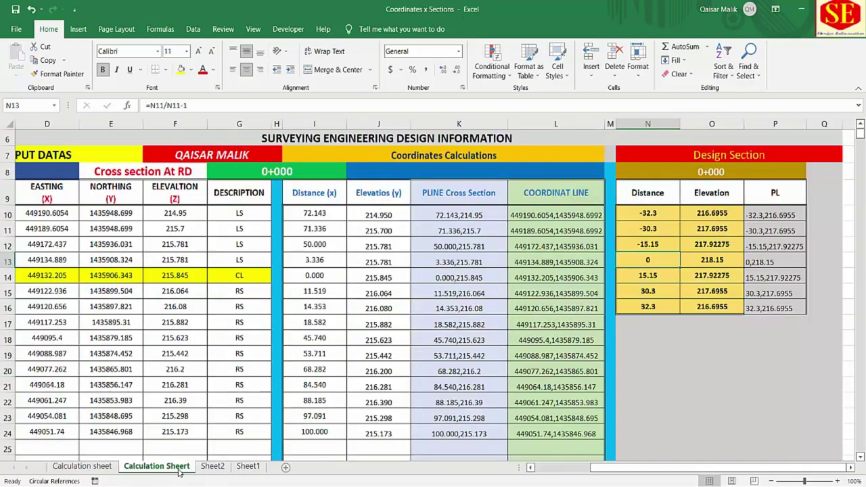
pyautogui.click(651, 210)
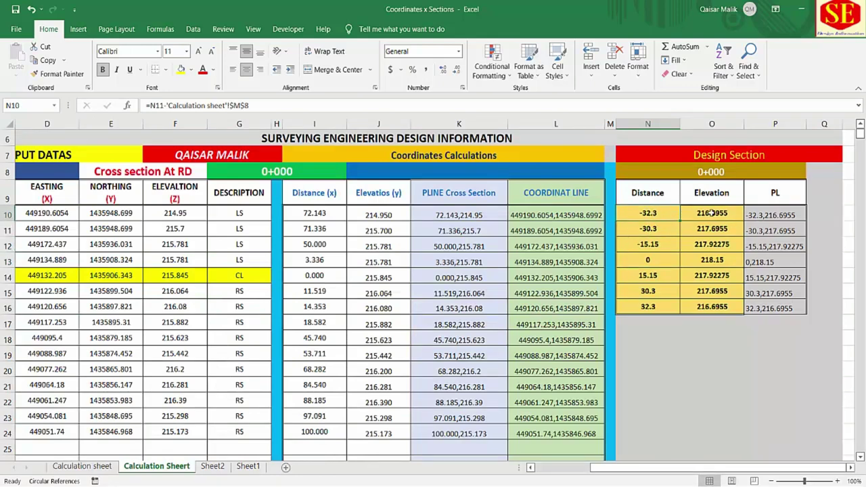
# Step: Clear N10:P16 of the Design Section and review the emptied distance cells N10 to N16
pyautogui.moveTo(711, 212); pyautogui.dragTo(768, 307)
pyautogui.press('Delete')
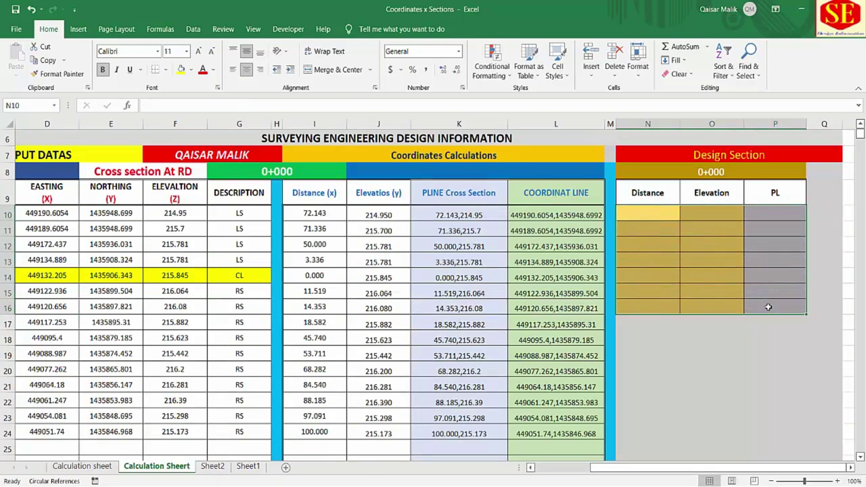
pyautogui.click(776, 312)
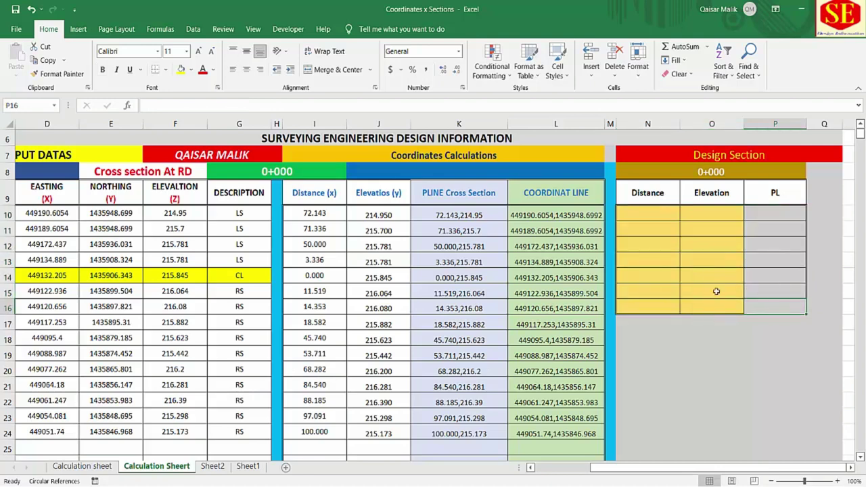
pyautogui.click(668, 242)
pyautogui.click(664, 246)
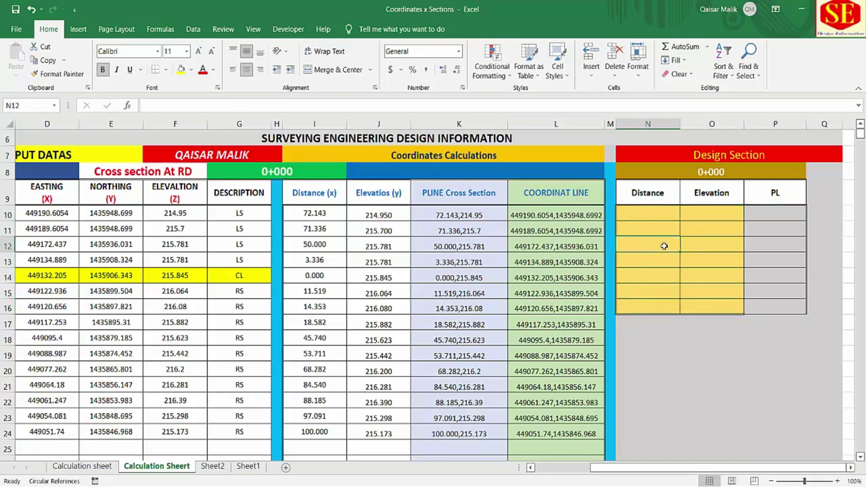
pyautogui.click(641, 304)
pyautogui.click(636, 262)
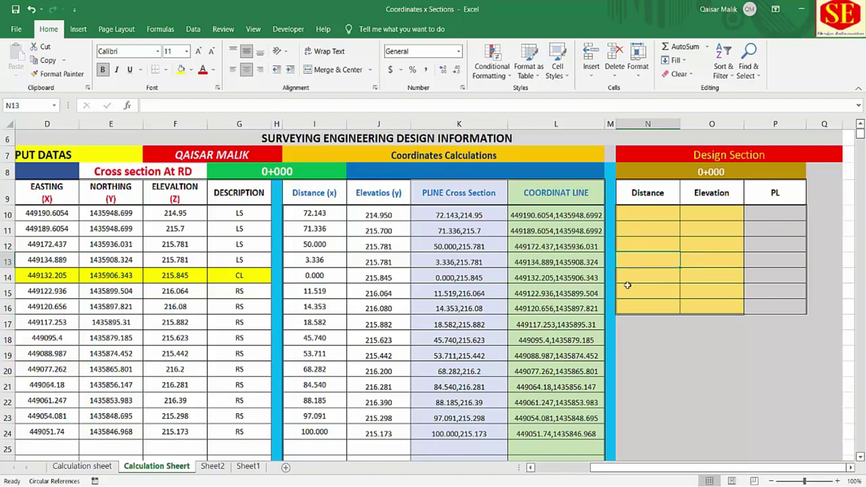
pyautogui.click(643, 215)
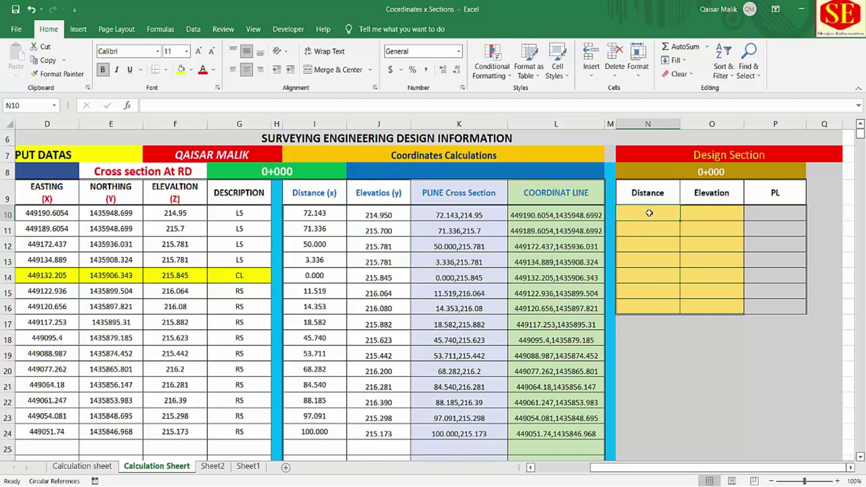
pyautogui.click(648, 231)
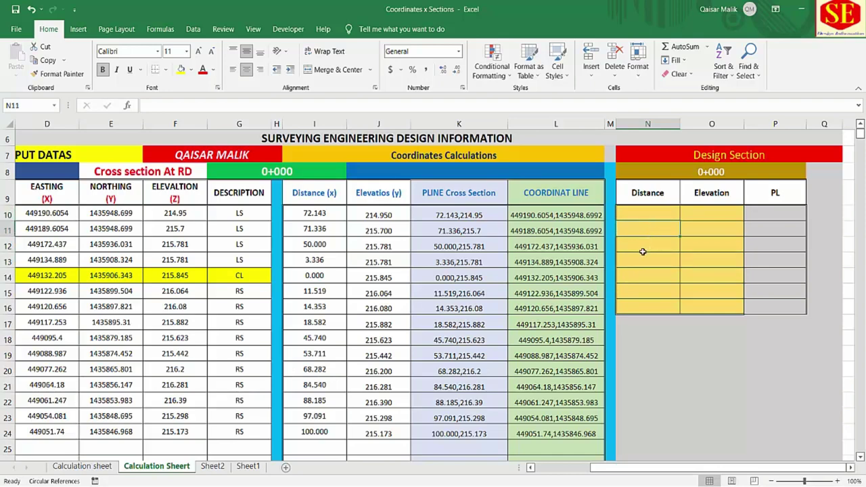
pyautogui.click(643, 247)
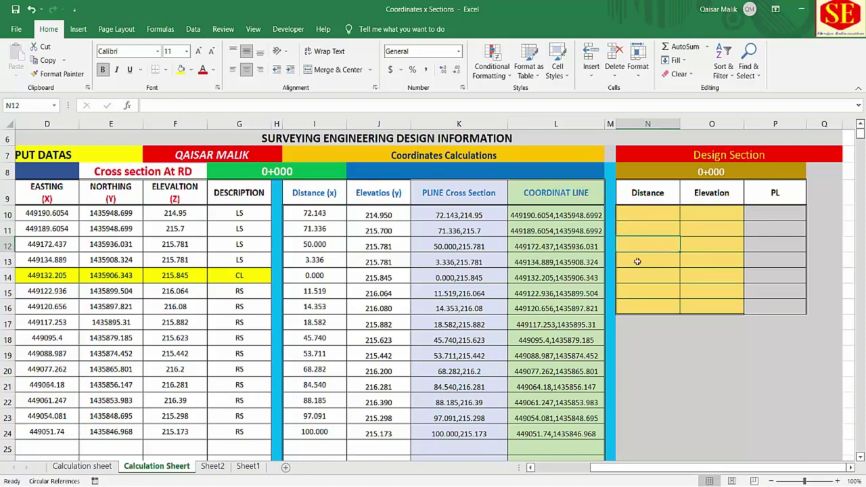
pyautogui.click(638, 262)
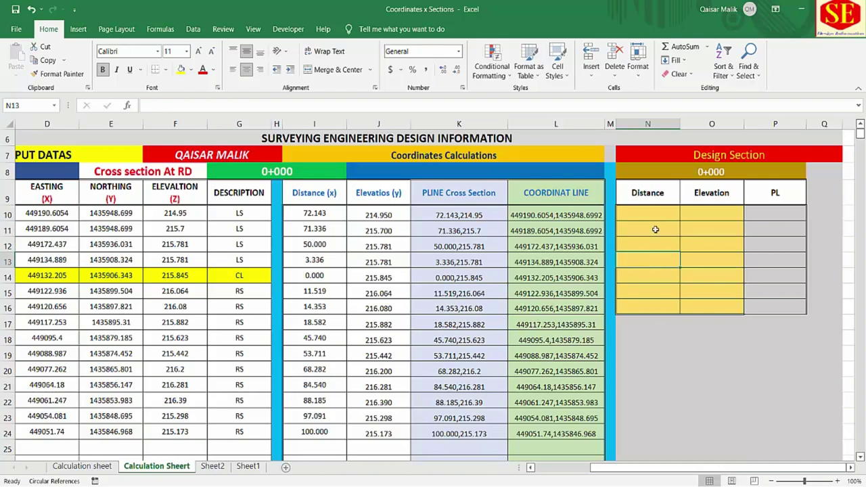
pyautogui.scroll(1, 650, 265)
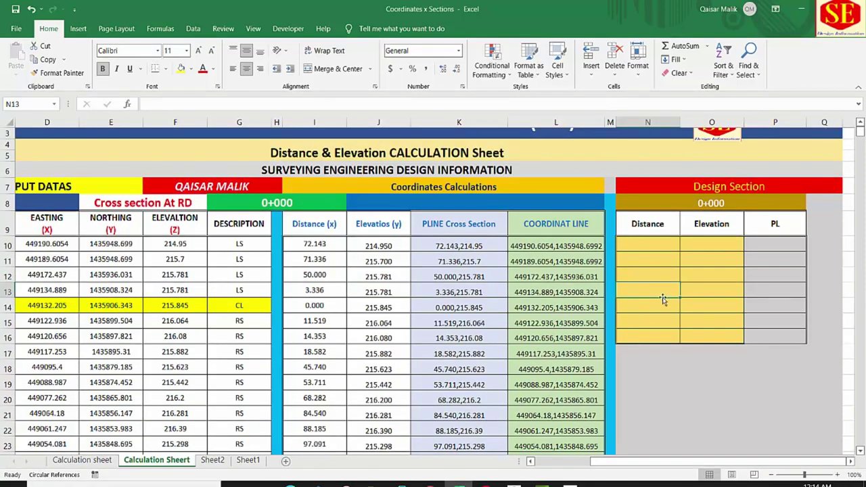
# Step: Enter 0 as the centreline distance in N13
pyautogui.write('0')
pyautogui.press('Return')
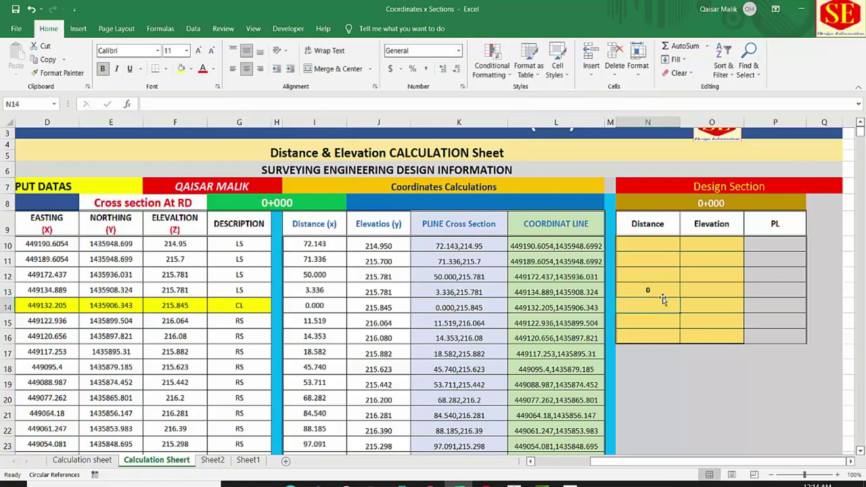
pyautogui.click(663, 294)
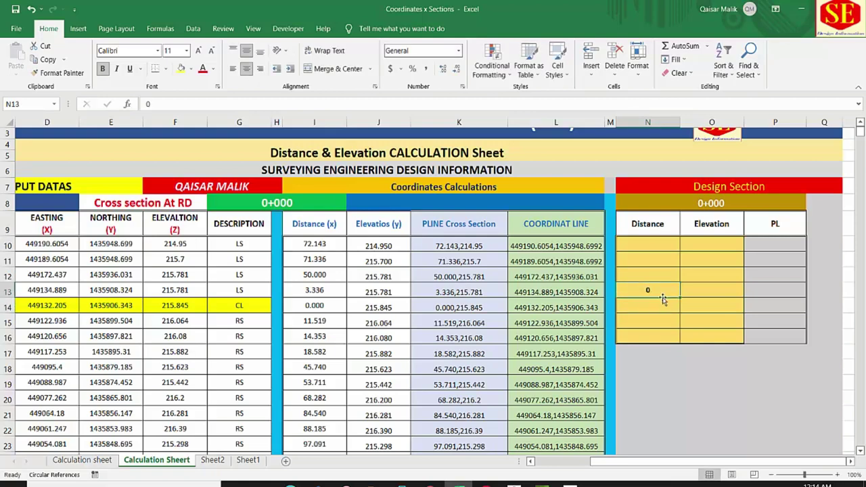
pyautogui.click(663, 278)
pyautogui.click(669, 263)
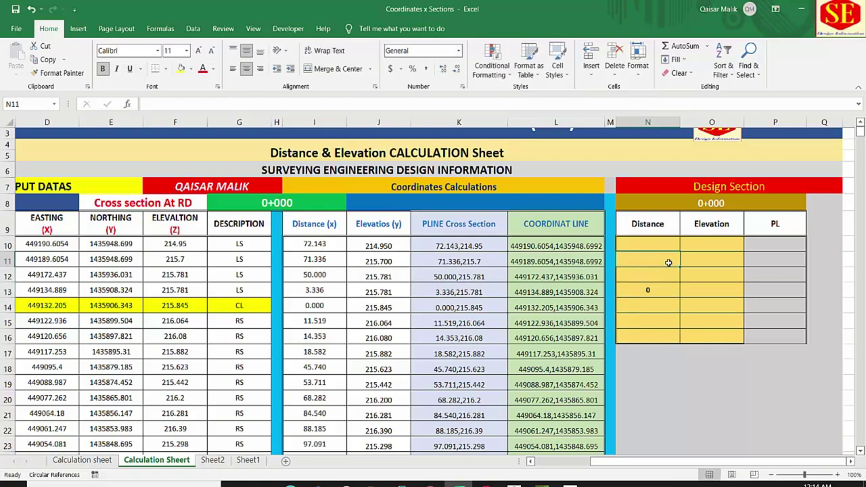
# Step: Set N11 to half the Calculation sheet's 30.300 road width from L7, giving 15.15
pyautogui.write('=')
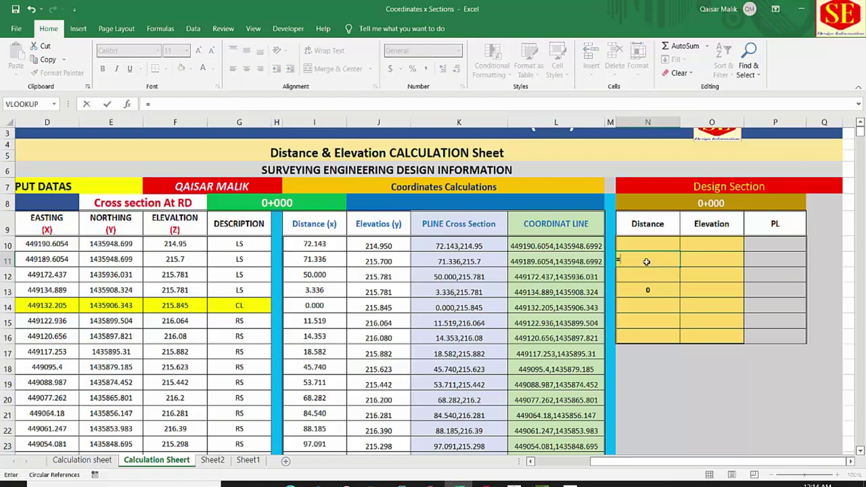
pyautogui.click(85, 462)
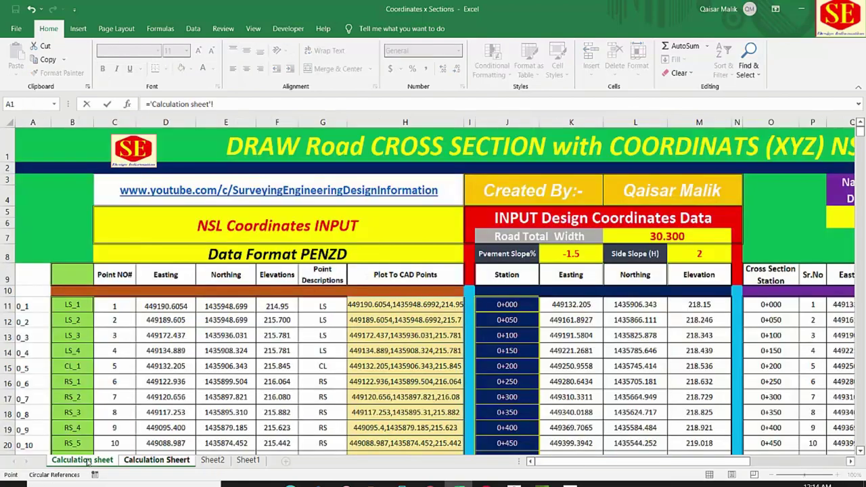
pyautogui.click(654, 237)
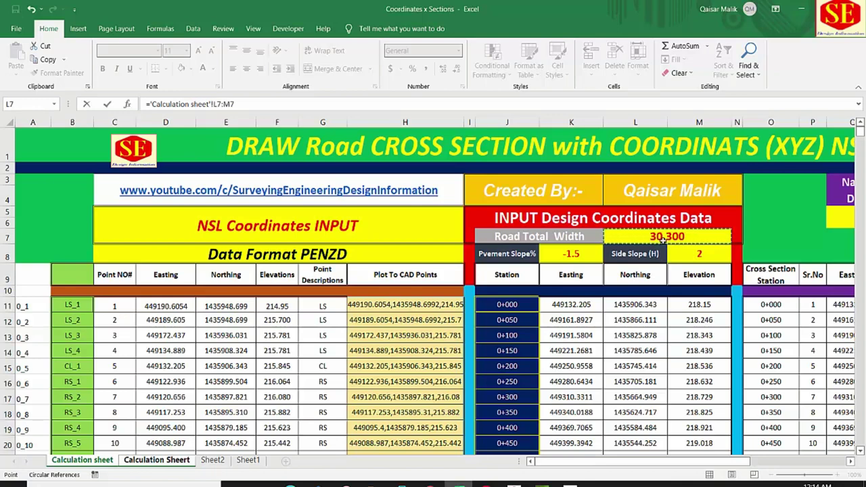
pyautogui.click(237, 106)
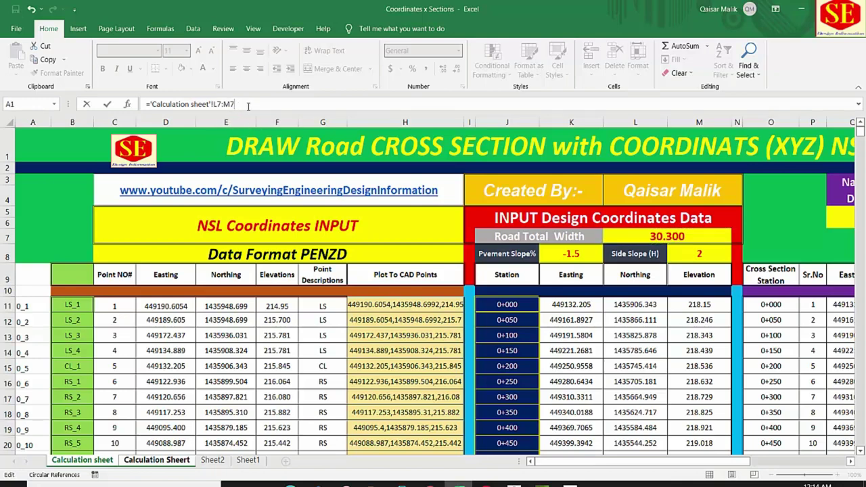
pyautogui.press('BackSpace')
pyautogui.press('BackSpace')
pyautogui.press('Return')
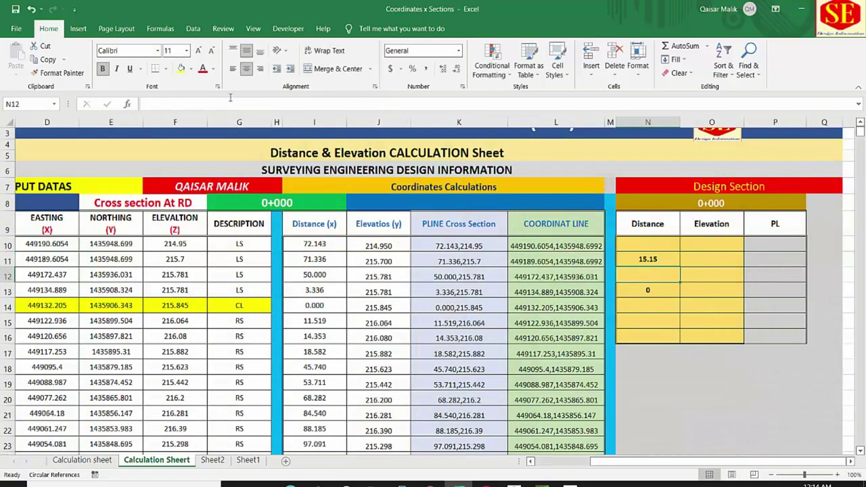
pyautogui.click(654, 260)
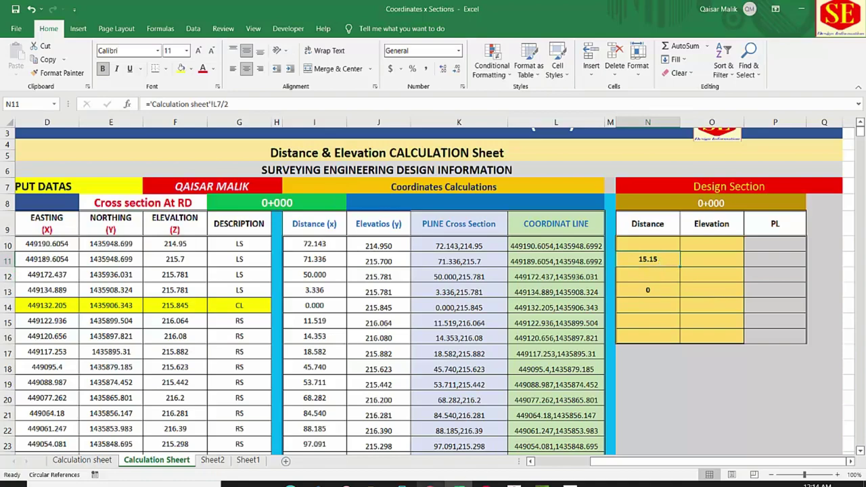
# Step: After checking the section drawing, set N12 to =N11/2, giving 7.575
pyautogui.click(291, 485)
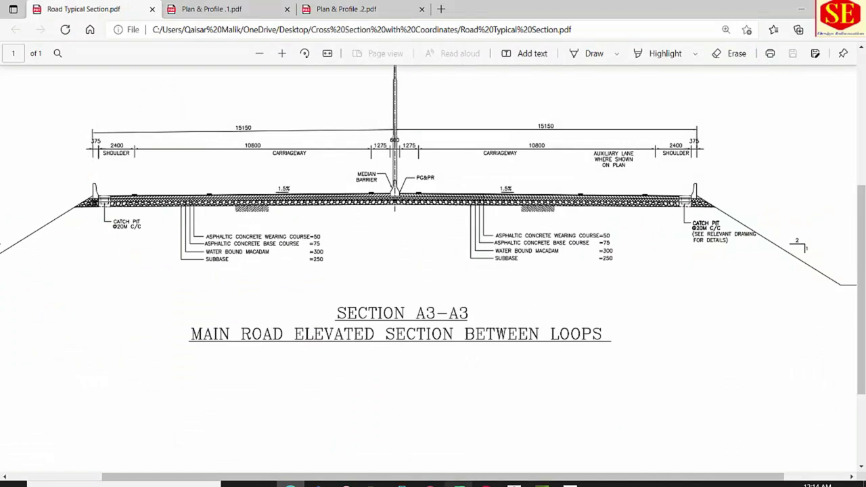
pyautogui.click(460, 484)
pyautogui.click(648, 276)
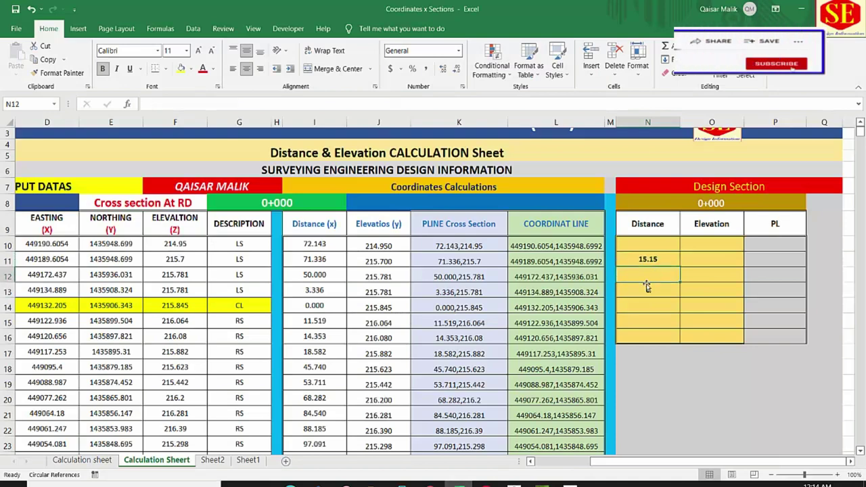
pyautogui.write('=')
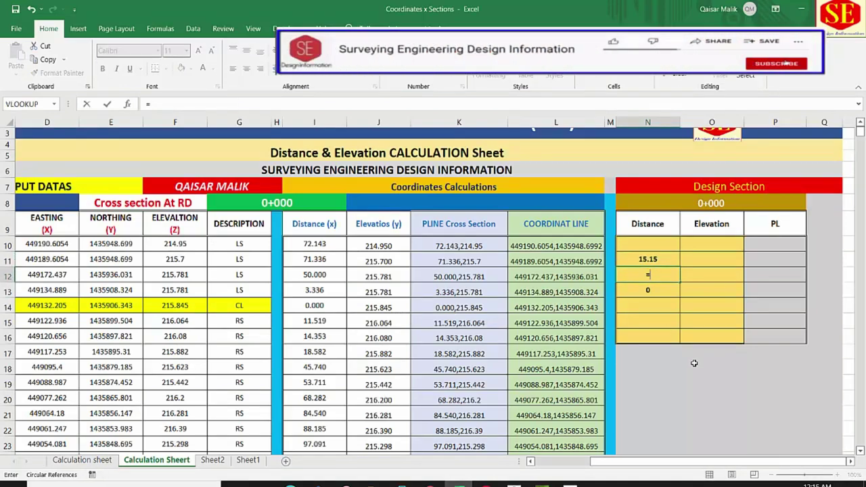
pyautogui.click(673, 260)
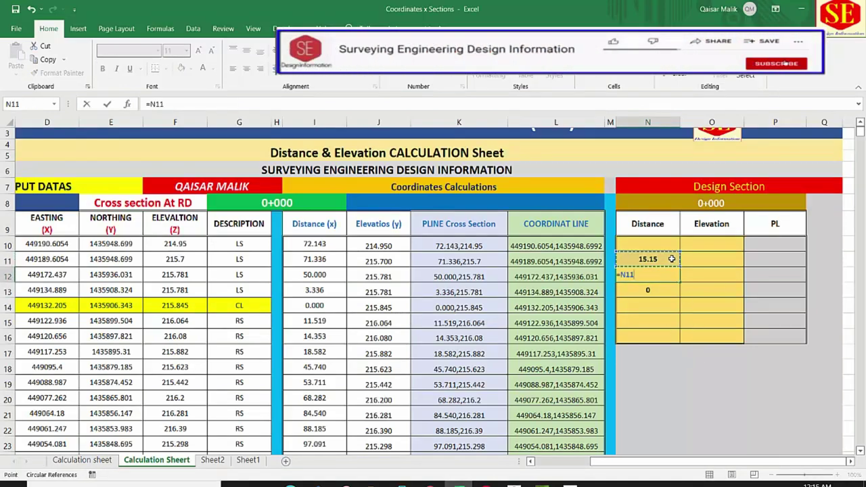
pyautogui.write('/2')
pyautogui.press('Return')
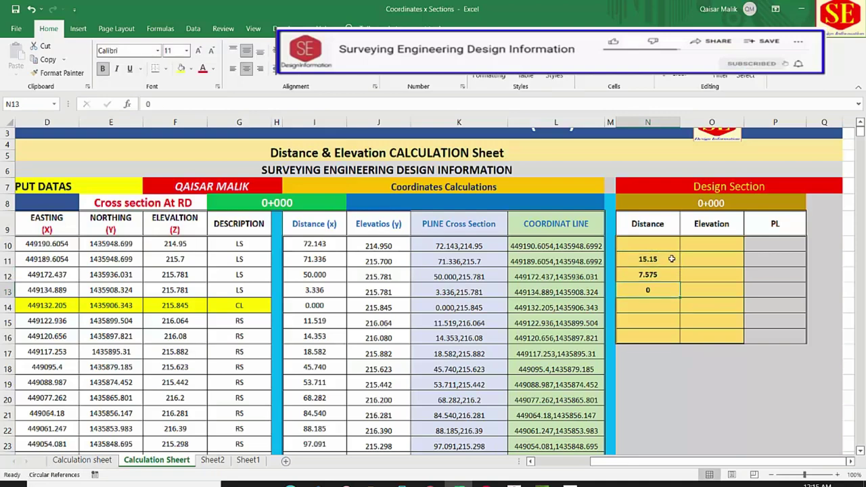
pyautogui.click(663, 278)
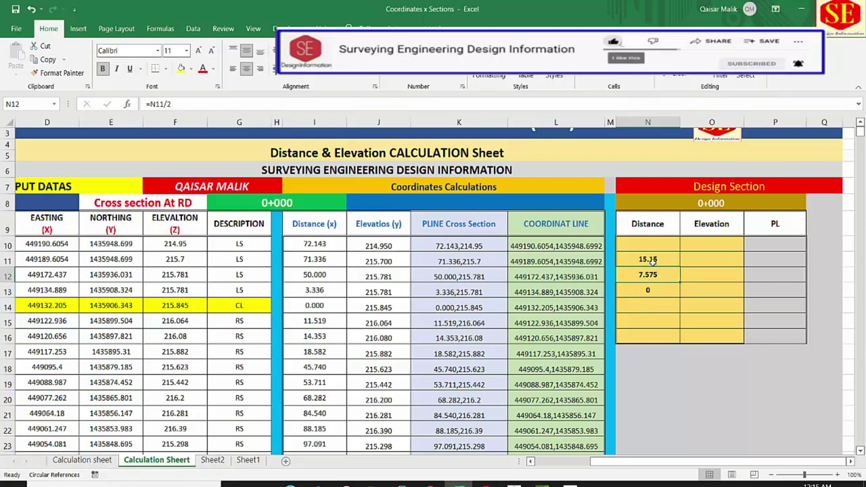
# Step: Mirror the distances by making N14 reference N12 and N15 reference N11
pyautogui.click(651, 308)
pyautogui.write('=')
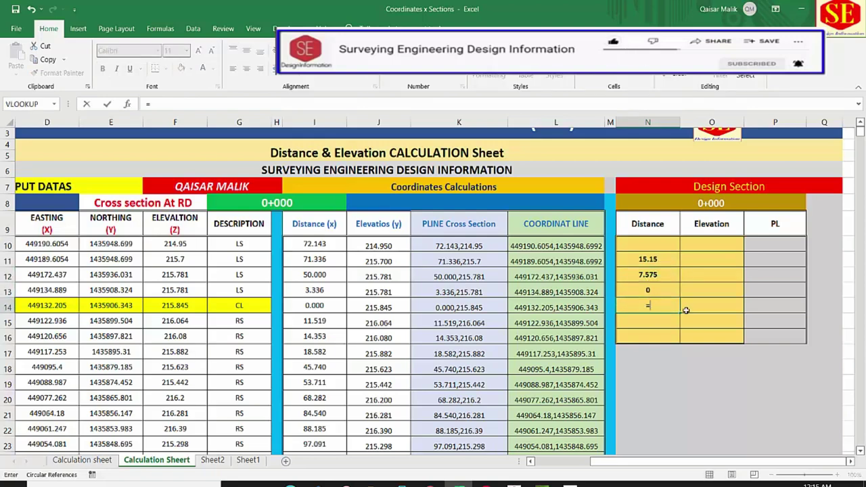
pyautogui.click(664, 275)
pyautogui.press('Return')
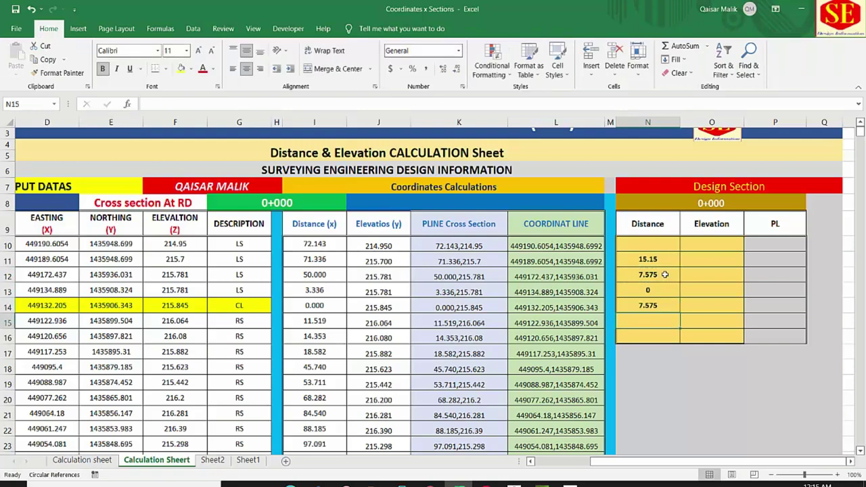
pyautogui.write('=')
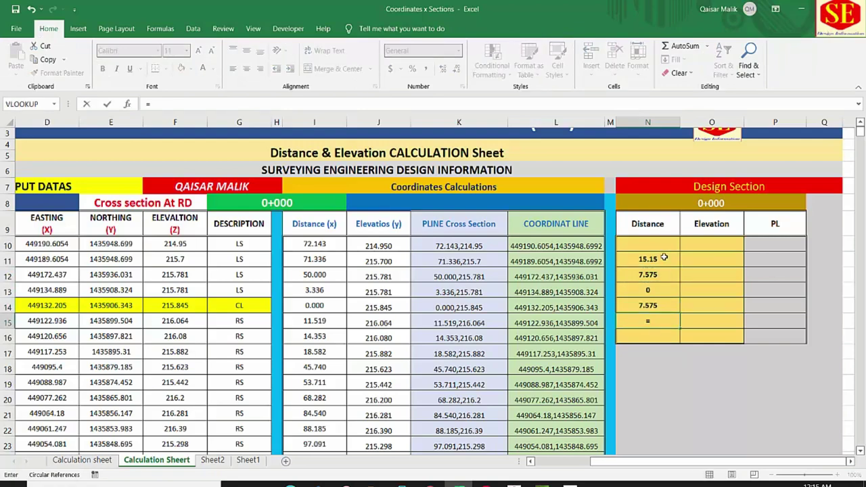
pyautogui.click(664, 258)
pyautogui.press('Return')
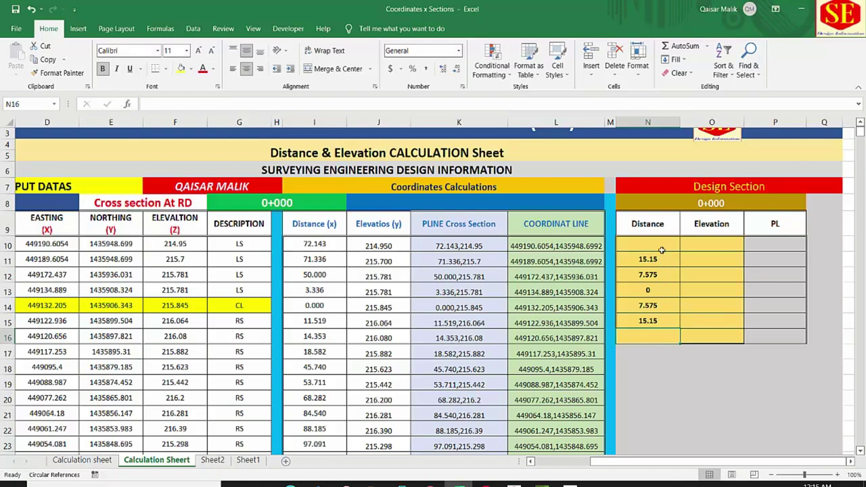
# Step: Negate the N11 half-width formula so the left-side distances become negative
pyautogui.click(666, 259)
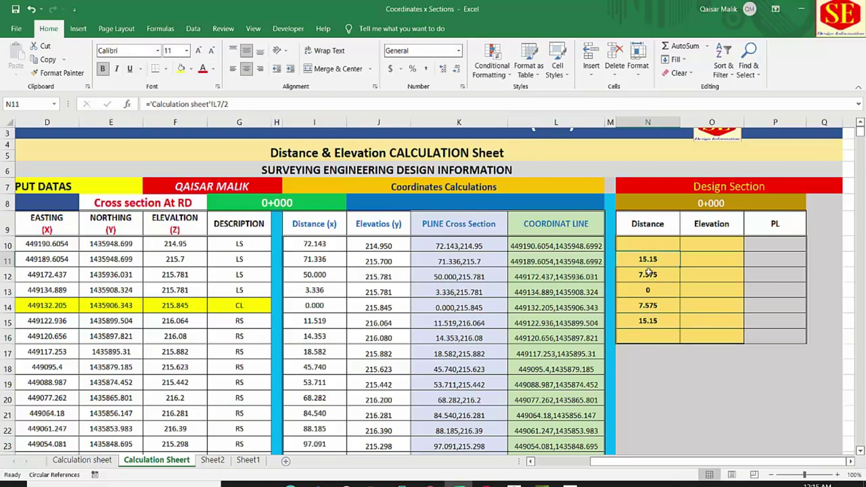
pyautogui.click(648, 273)
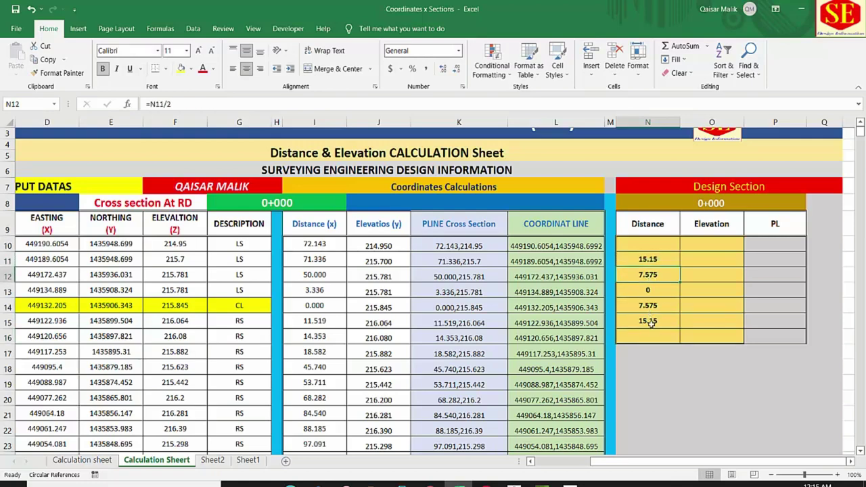
pyautogui.doubleClick(630, 259)
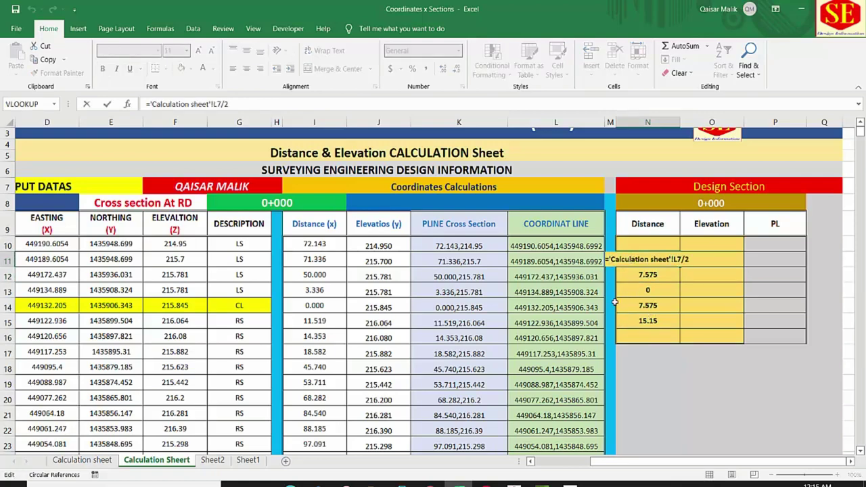
pyautogui.write('-')
pyautogui.press('Return')
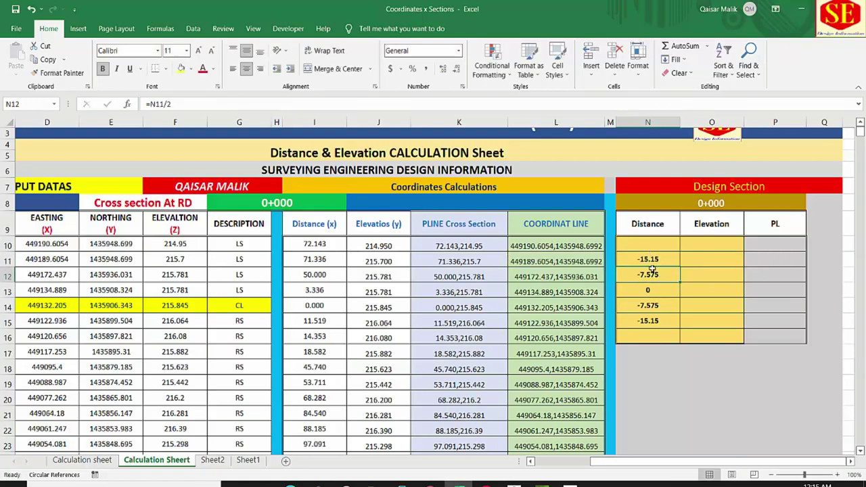
# Step: Wrap N14 and N15 in ABS so the right-side distances read 7.575 and 15.15
pyautogui.doubleClick(650, 306)
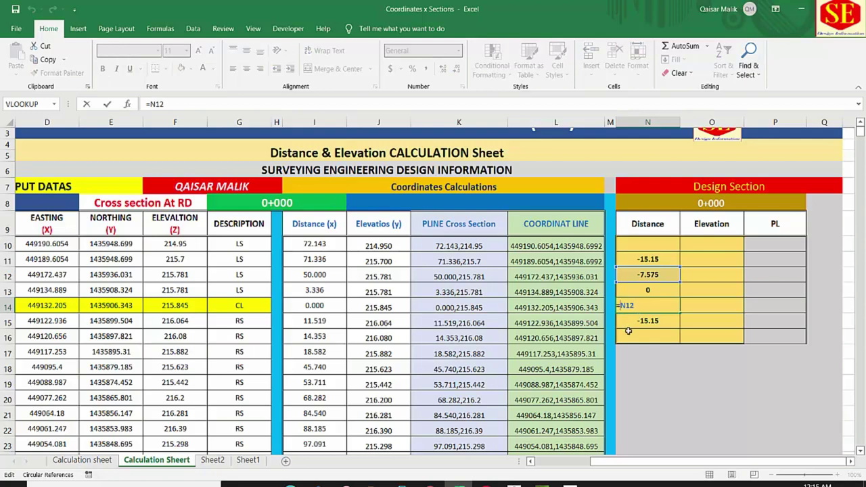
pyautogui.write('abs')
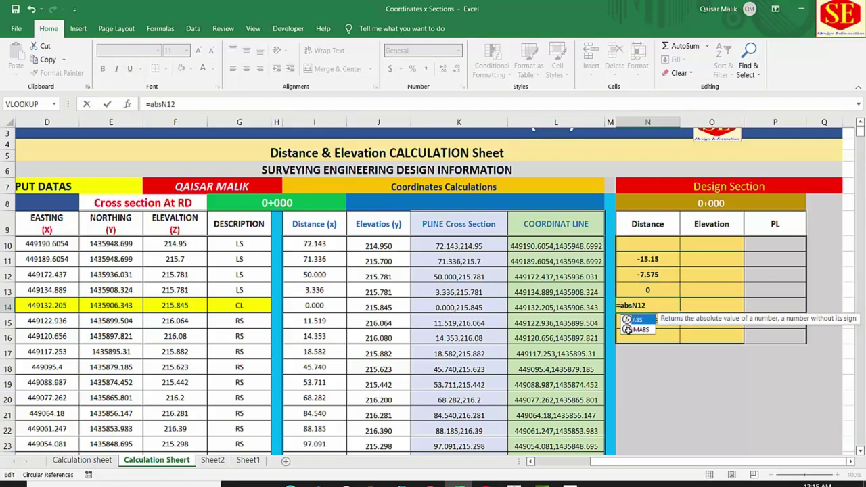
pyautogui.doubleClick(638, 319)
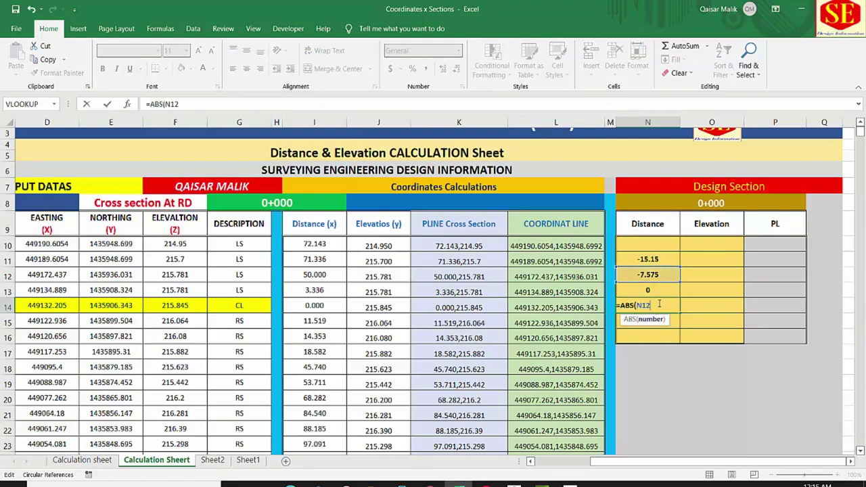
pyautogui.press('Return')
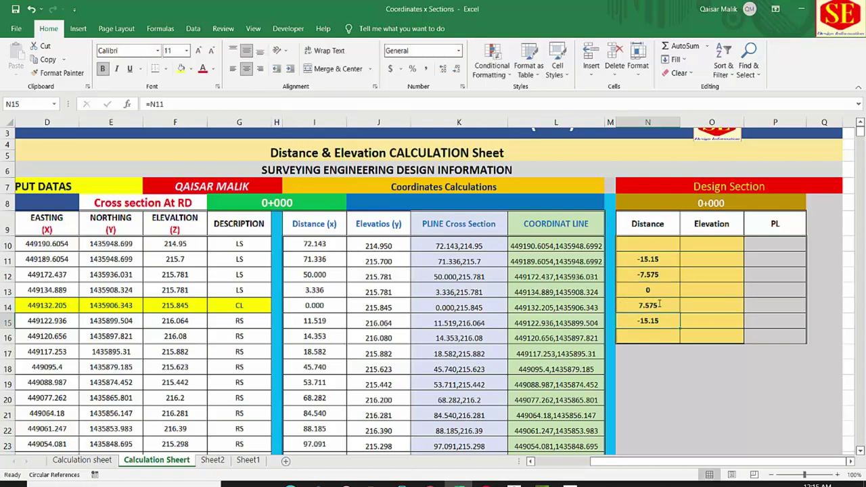
pyautogui.click(653, 306)
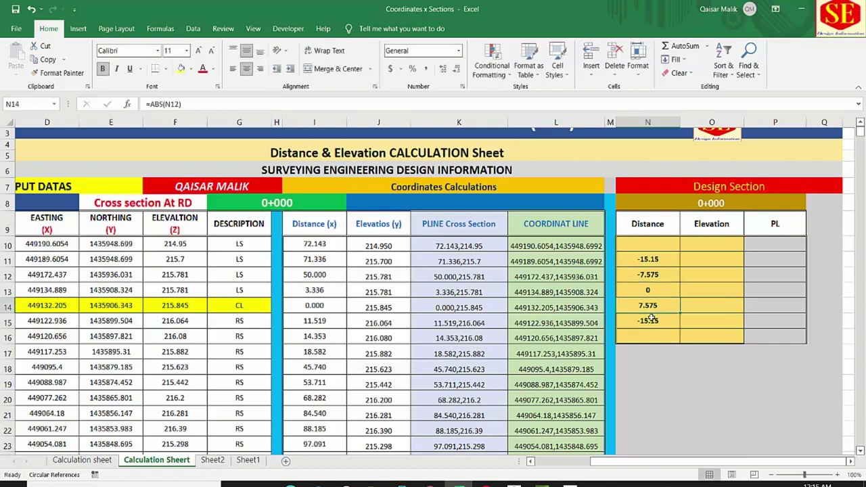
pyautogui.click(637, 318)
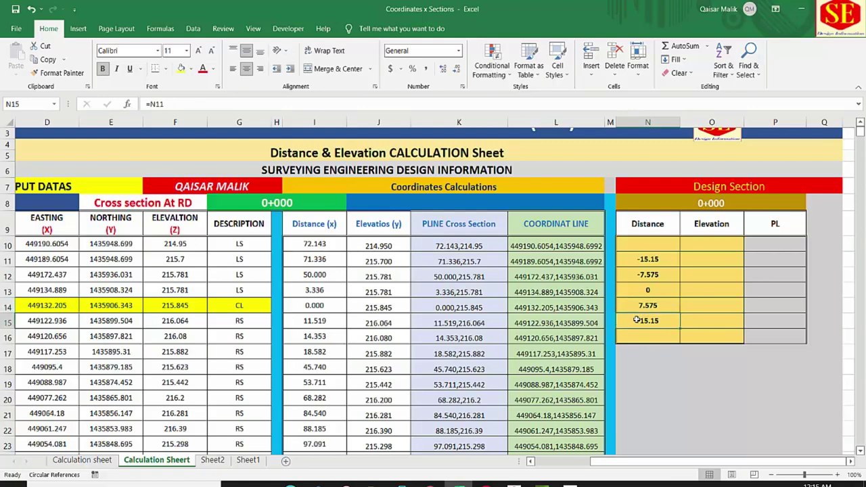
pyautogui.write('=N11abs')
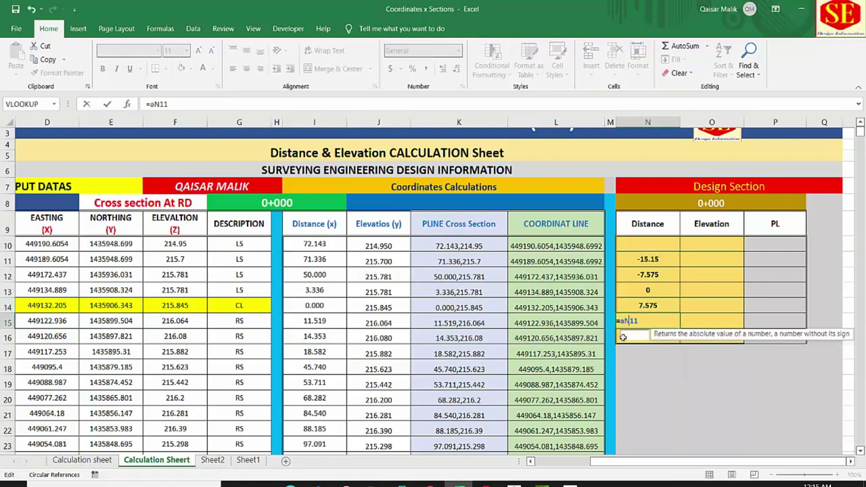
pyautogui.write('(')
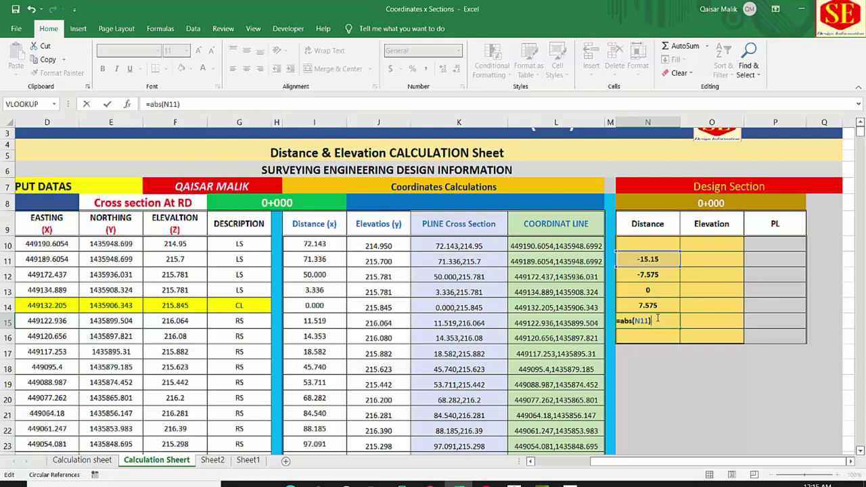
pyautogui.press('Return')
pyautogui.click(660, 320)
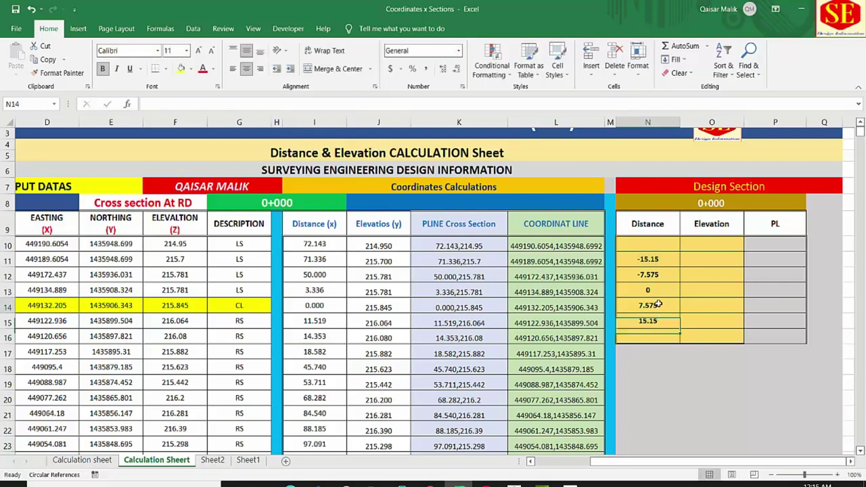
# Step: Review the Distance column from N10 to N16, then return to the Calculation sheet and section PDF
pyautogui.click(654, 262)
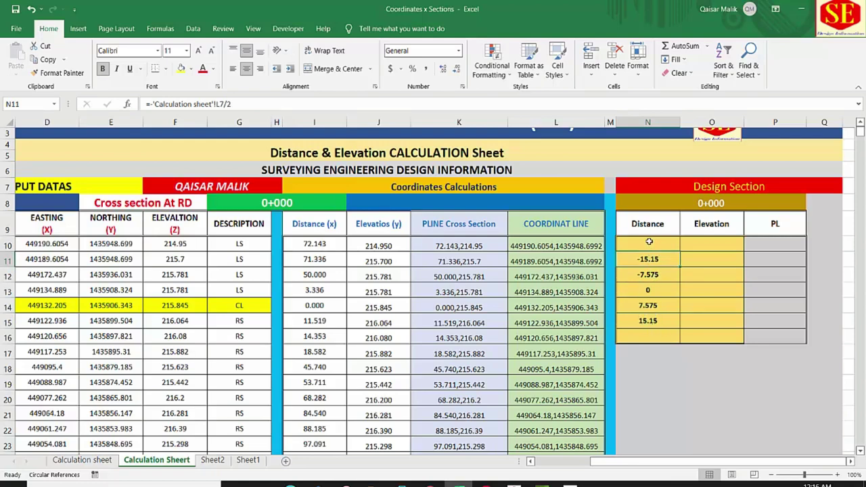
pyautogui.click(649, 242)
pyautogui.click(648, 337)
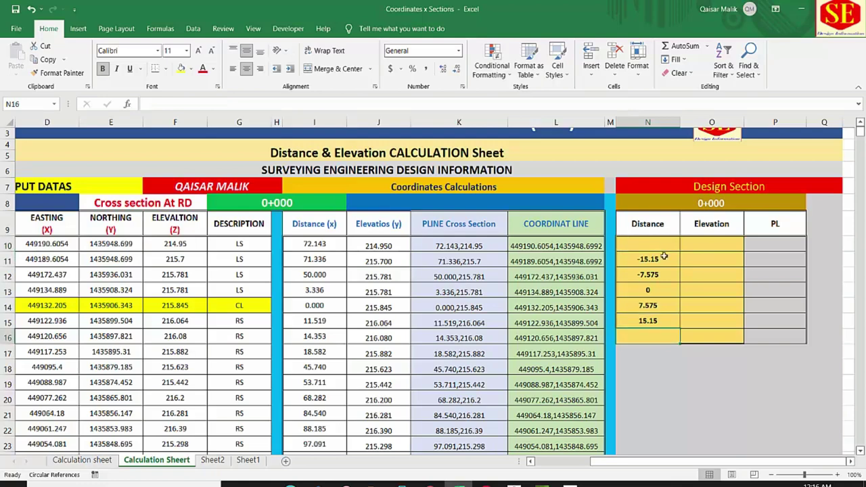
pyautogui.press('Up')
pyautogui.press('Up')
pyautogui.press('Up')
pyautogui.press('Up')
pyautogui.press('Up')
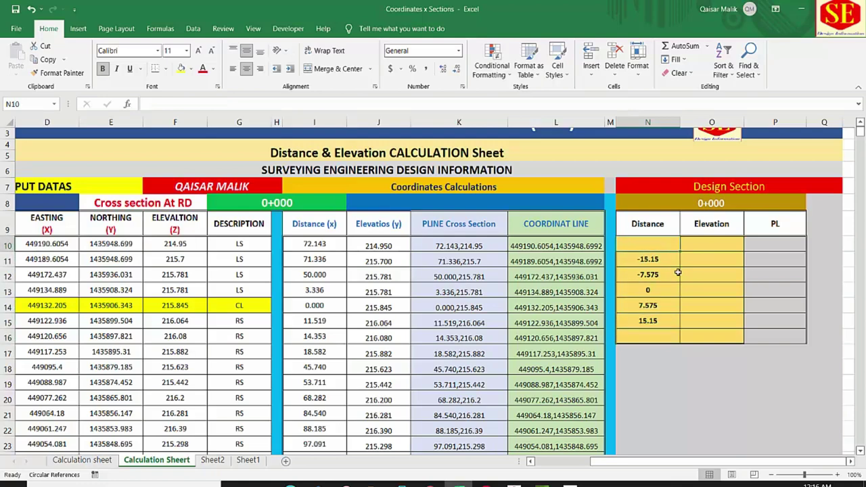
pyautogui.click(77, 463)
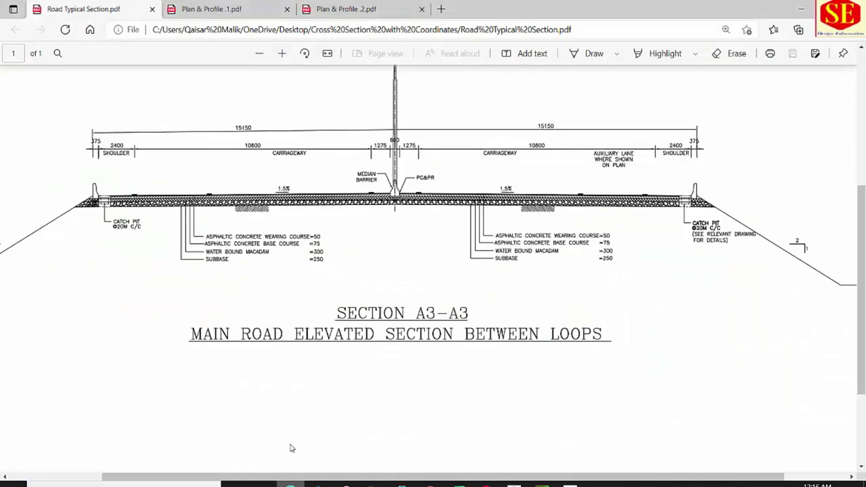
pyautogui.click(291, 483)
# Step: Zoom out to the full Road Typical Section with its 1.5% slopes, then return to Excel
pyautogui.click(259, 57)
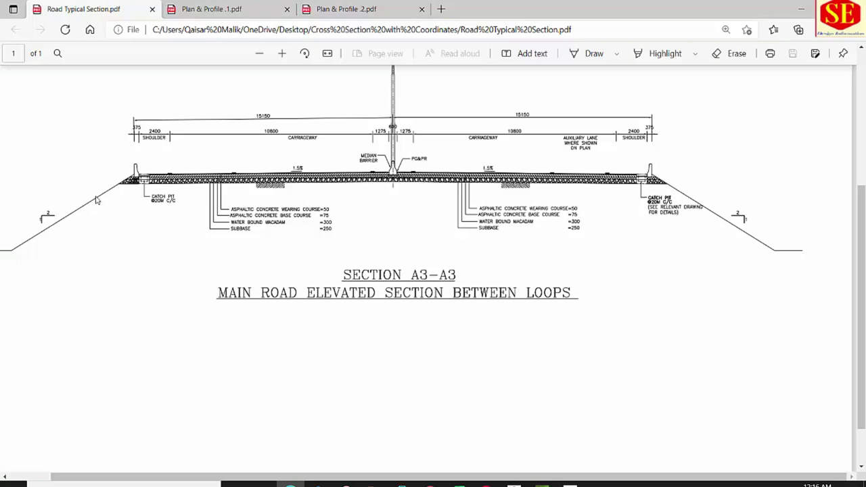
pyautogui.click(459, 484)
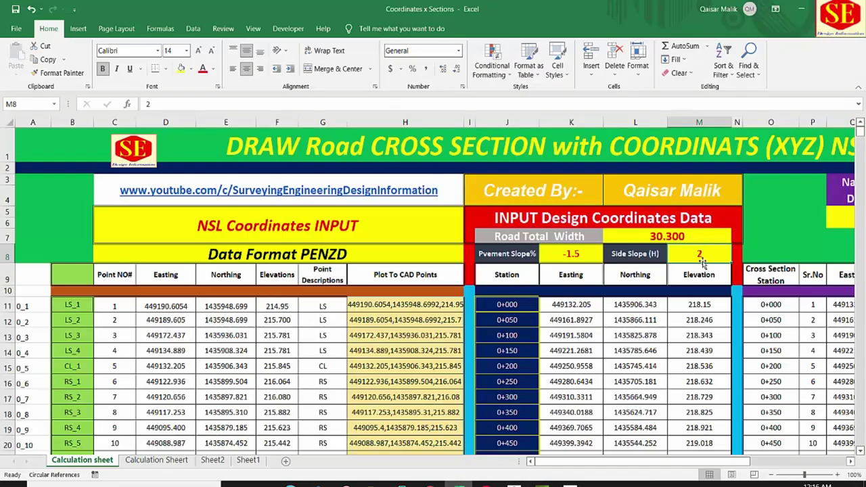
# Step: Enter =N11-'Calculation sheet'!M8 in N10, giving the outer distance -17.15
pyautogui.click(142, 464)
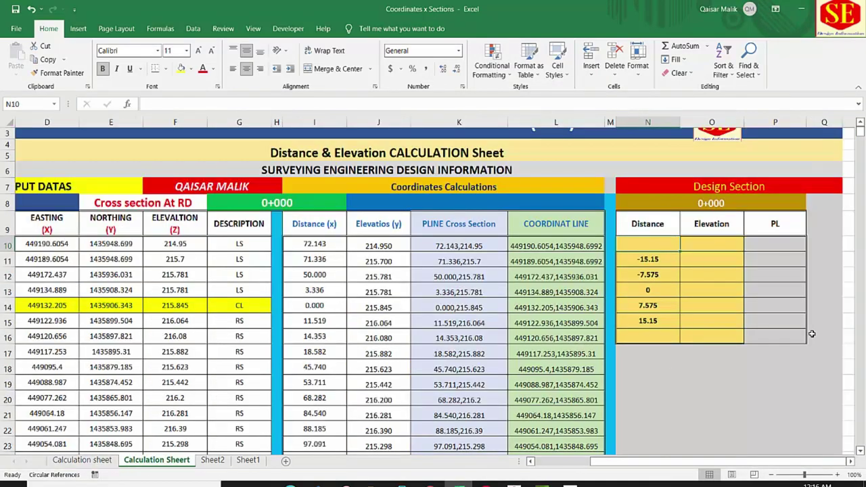
pyautogui.write('=')
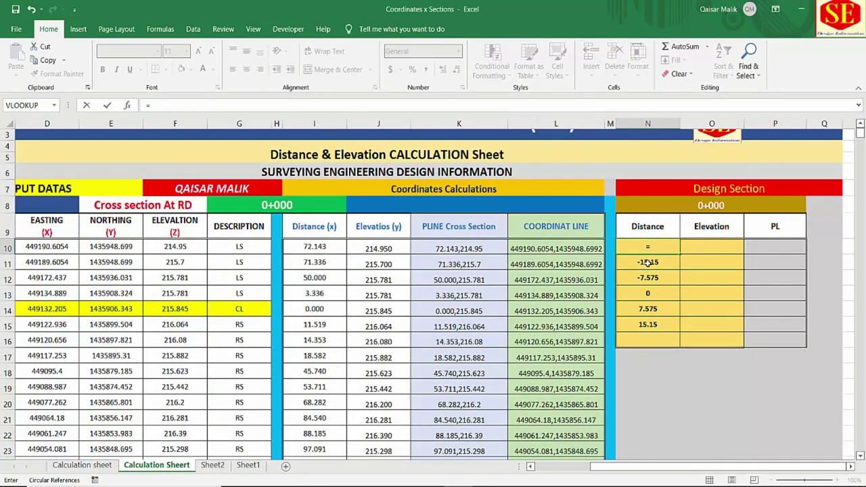
pyautogui.click(648, 262)
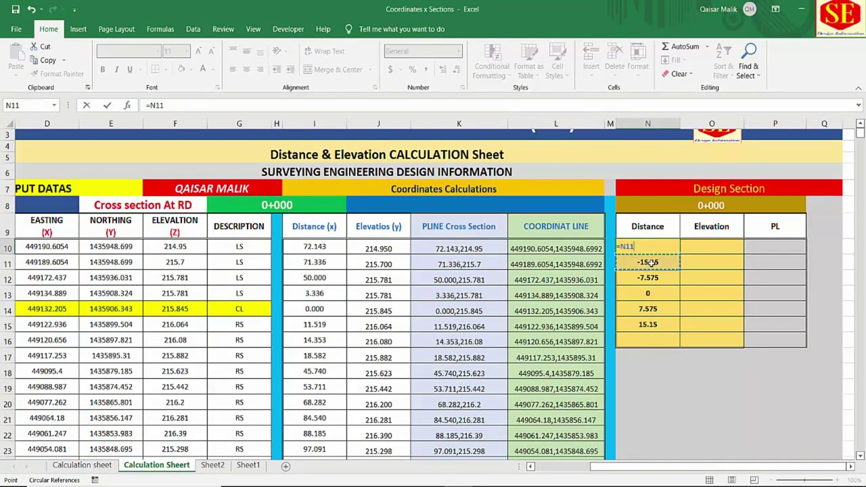
pyautogui.write('-')
pyautogui.click(88, 468)
pyautogui.click(688, 261)
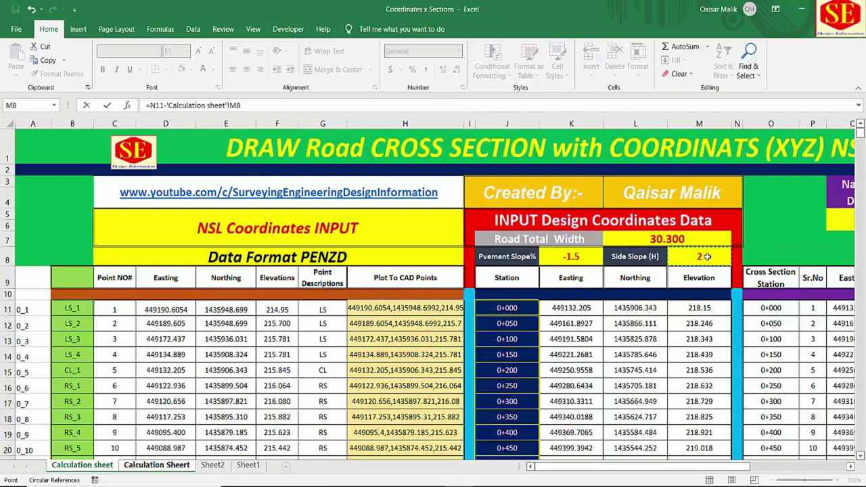
pyautogui.press('Return')
pyautogui.click(652, 248)
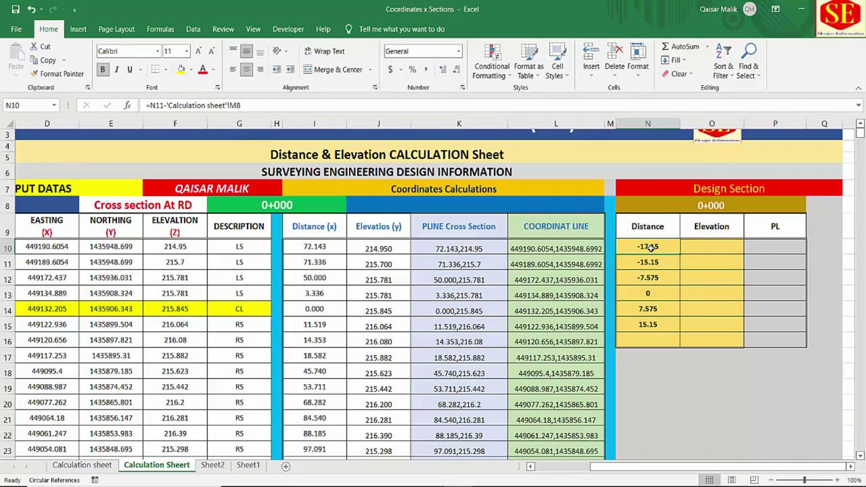
# Step: Enter =ABS(N10) in N16, giving the right outer distance 17.15
pyautogui.click(655, 338)
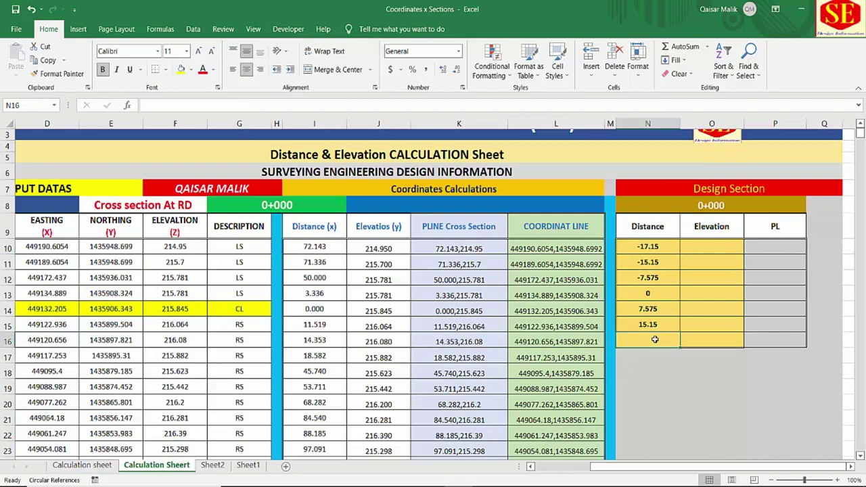
pyautogui.write('abs(')
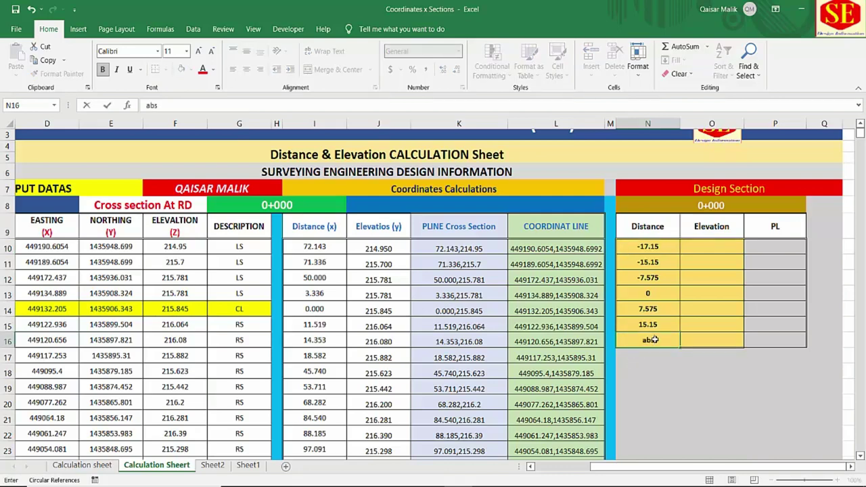
pyautogui.click(651, 247)
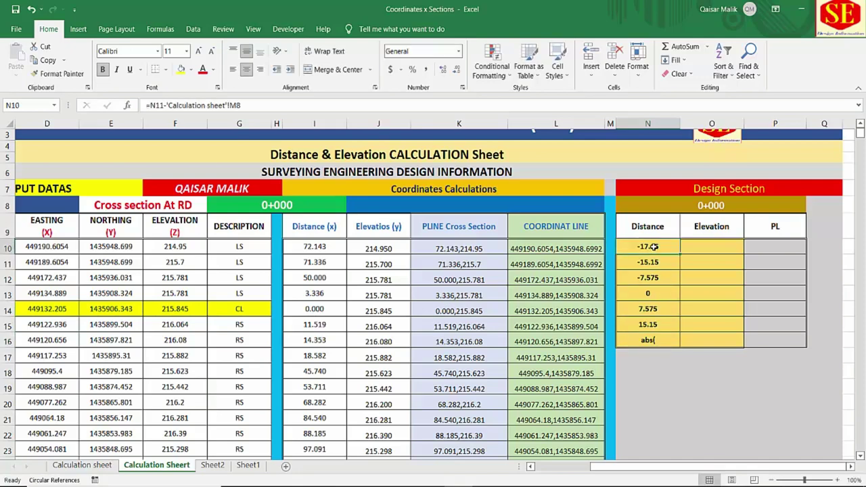
pyautogui.doubleClick(637, 342)
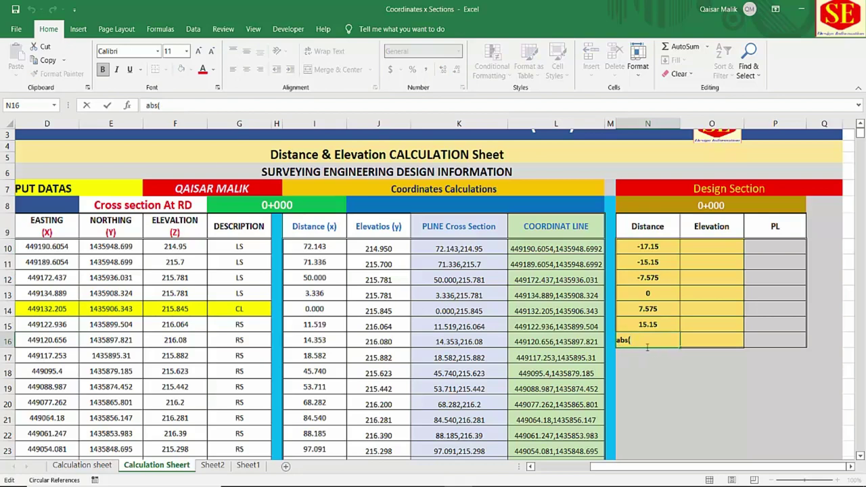
pyautogui.press('BackSpace')
pyautogui.press('BackSpace')
pyautogui.press('BackSpace')
pyautogui.write('=')
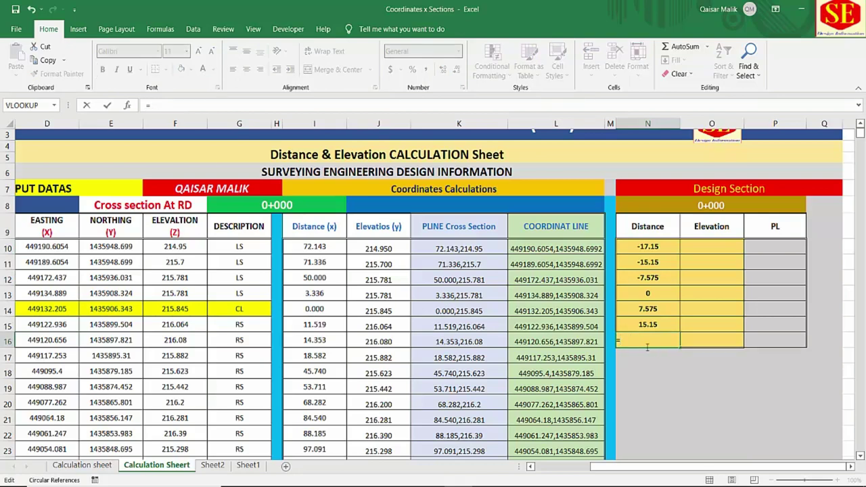
pyautogui.write('abs')
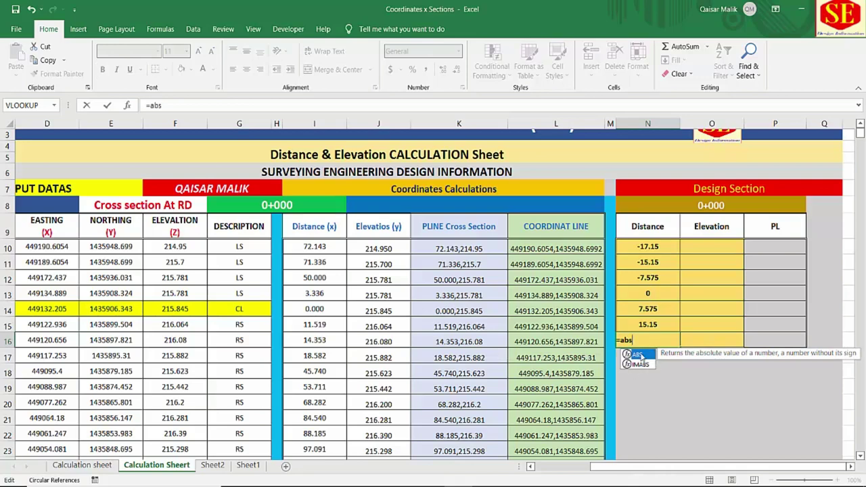
pyautogui.doubleClick(641, 355)
pyautogui.click(655, 245)
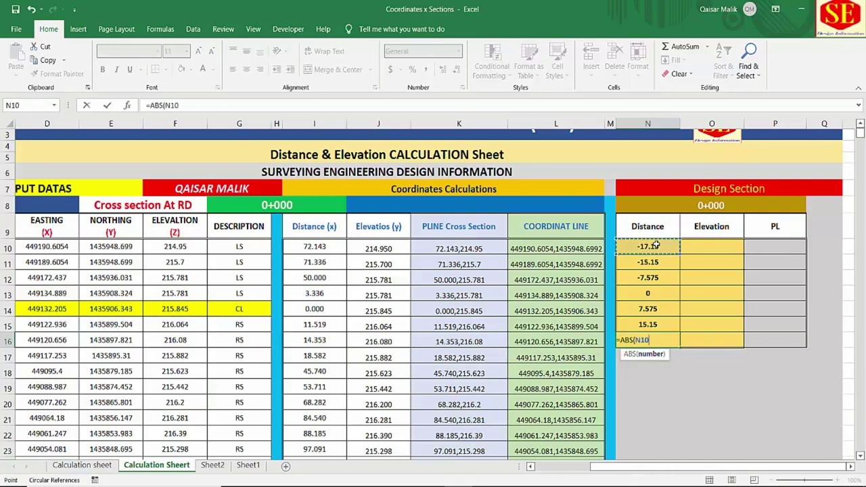
pyautogui.press('Return')
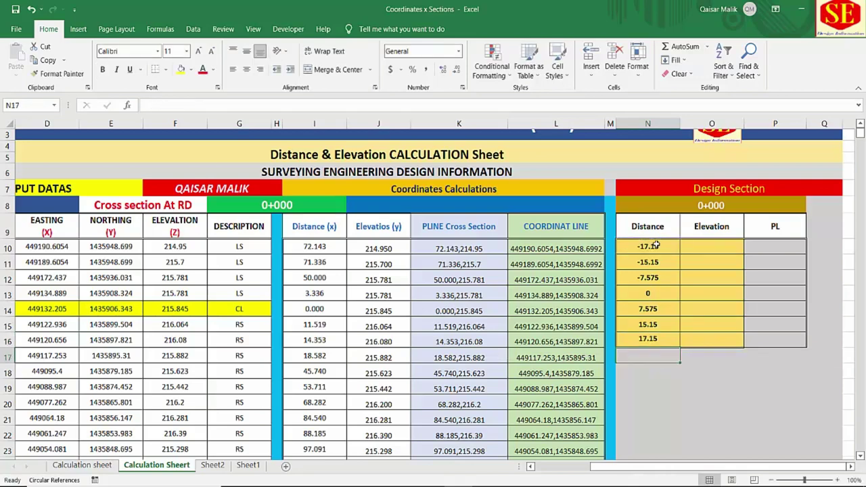
# Step: Review the N10, N16 and centreline N13 distances, then select Elevation cell O13
pyautogui.click(666, 244)
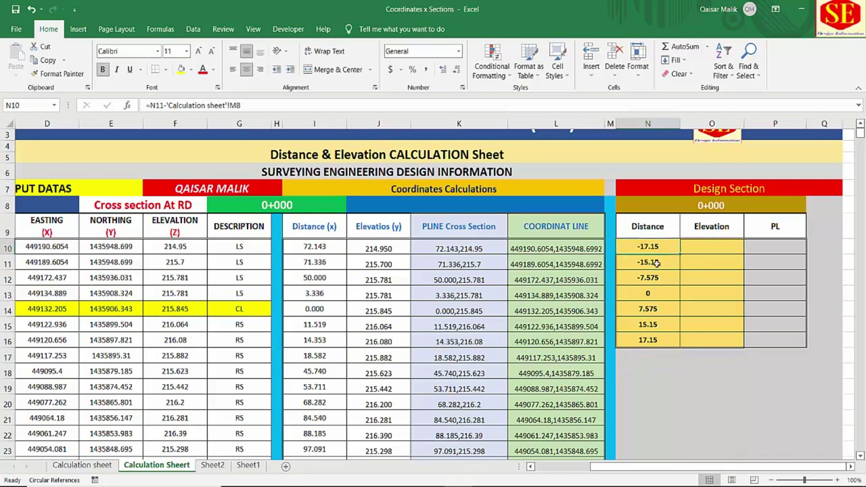
pyautogui.click(649, 342)
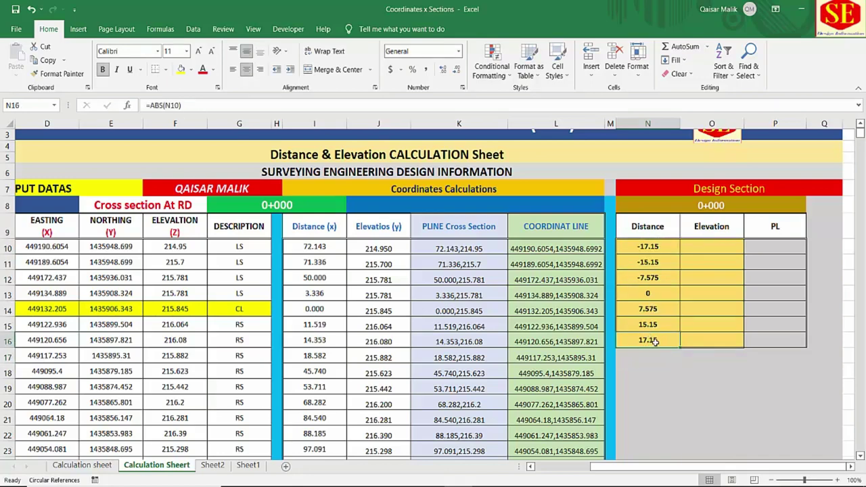
pyautogui.click(651, 295)
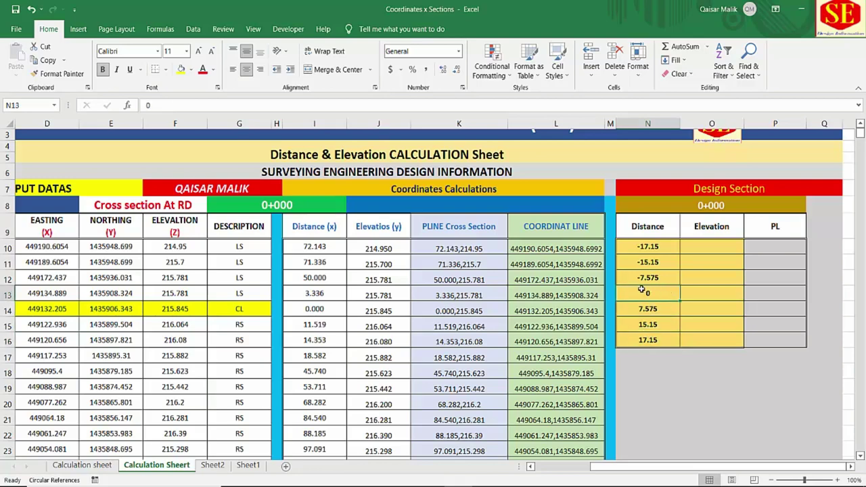
pyautogui.click(692, 295)
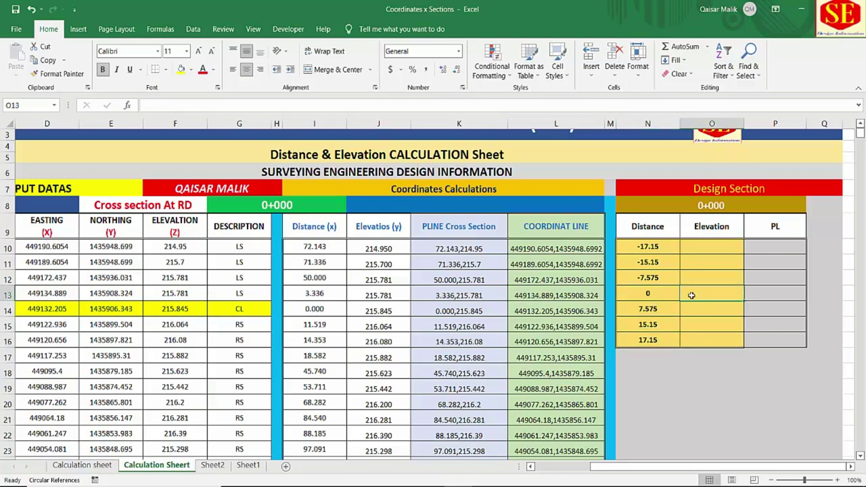
# Step: Select the Station-to-Elevation design coordinates on the Calculation sheet, then cancel naming the range
pyautogui.click(83, 466)
pyautogui.click(592, 325)
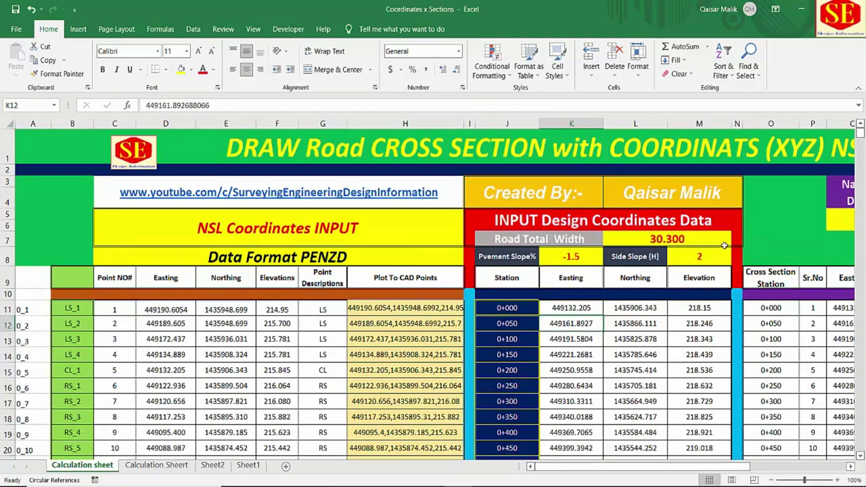
pyautogui.moveTo(503, 309)
pyautogui.mouseDown()
pyautogui.moveTo(715, 330)
pyautogui.moveTo(712, 421)
pyautogui.mouseUp()
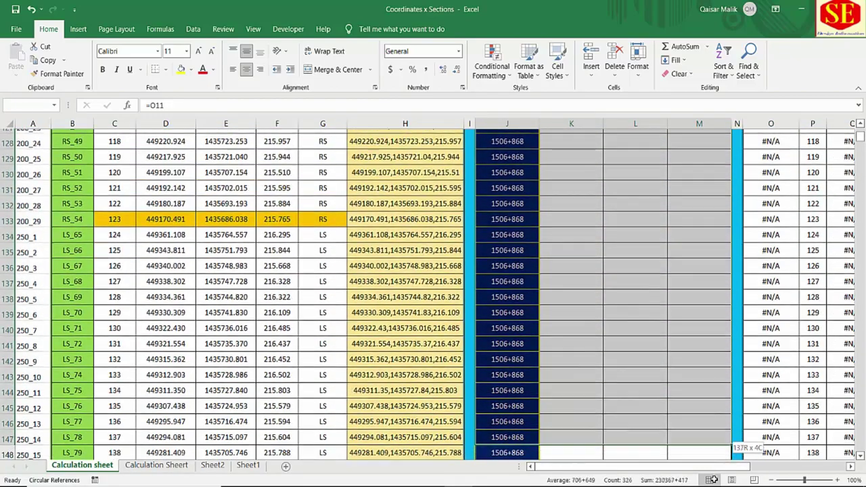
pyautogui.moveTo(713, 422); pyautogui.dragTo(674, 366)
pyautogui.rightClick(674, 366)
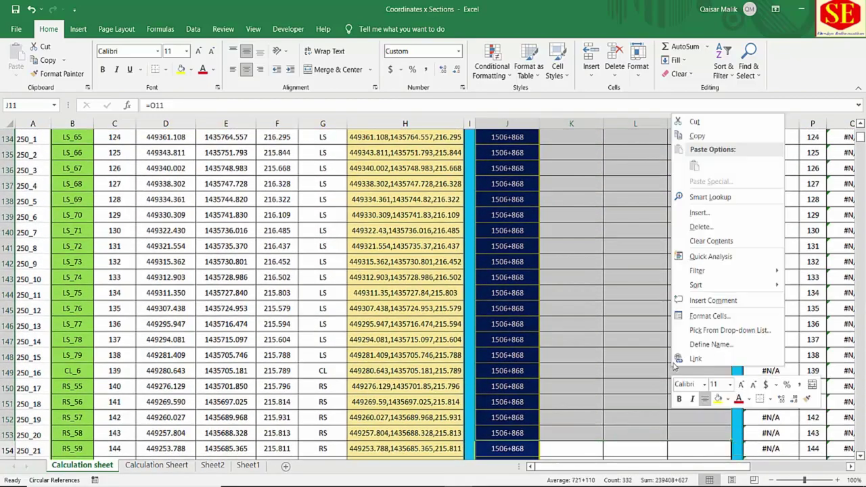
pyautogui.click(709, 344)
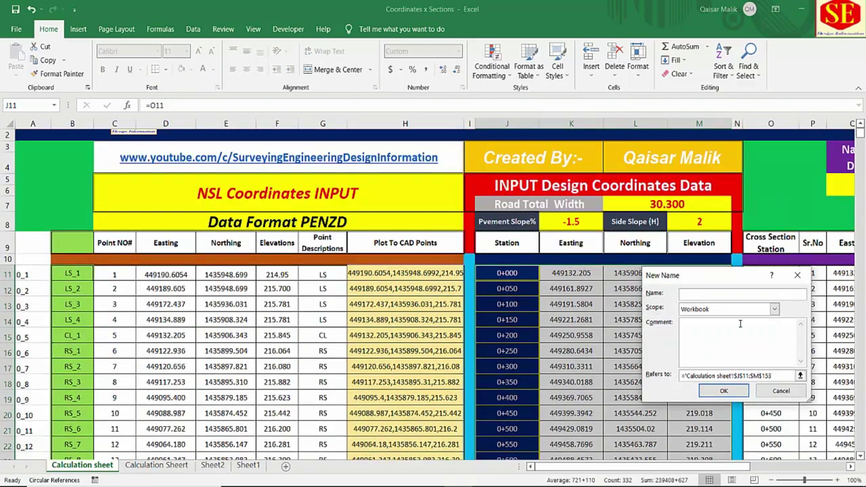
pyautogui.click(769, 396)
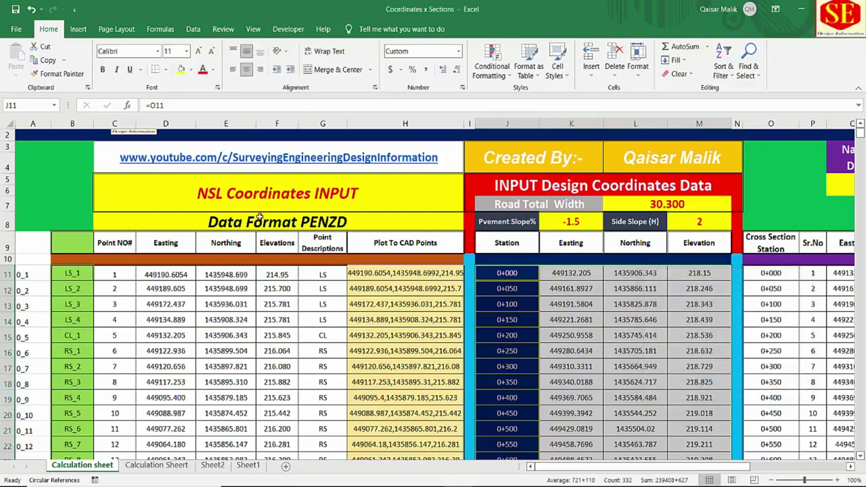
pyautogui.click(671, 335)
# Step: Confirm the Design_Data named range, then start a =v formula in O13 on Calculation Sheert
pyautogui.click(54, 105)
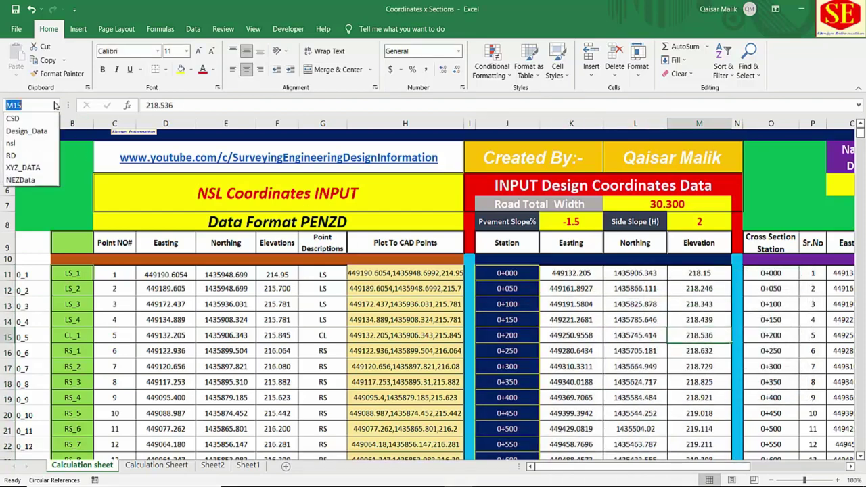
pyautogui.click(34, 133)
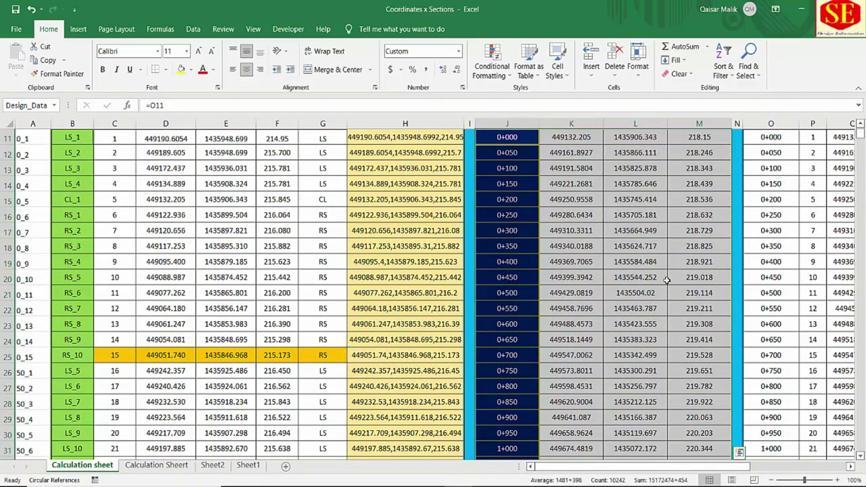
pyautogui.scroll(3, 667, 279)
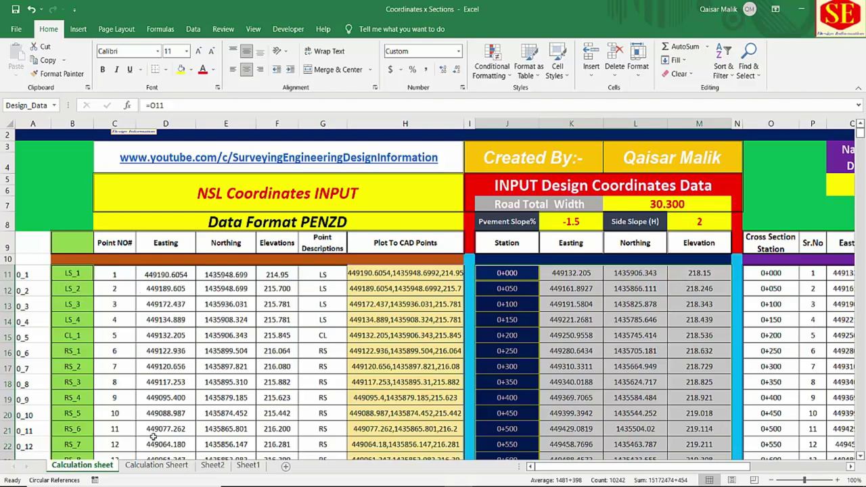
pyautogui.click(157, 465)
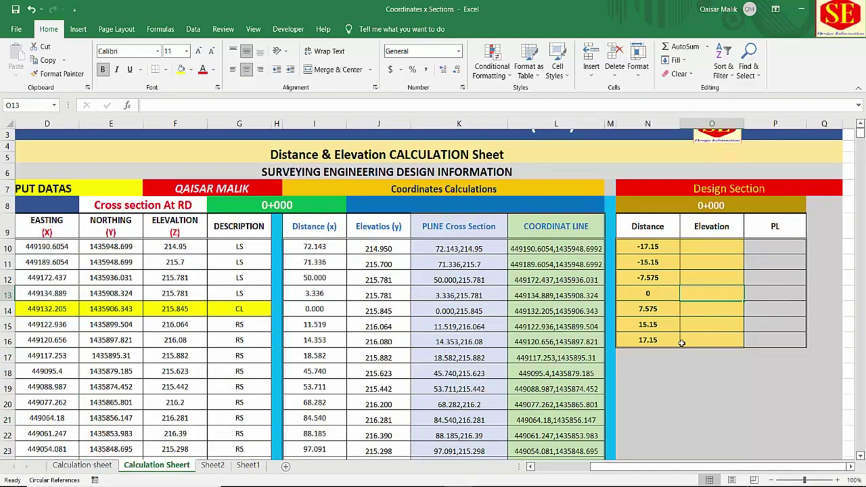
pyautogui.write('=')
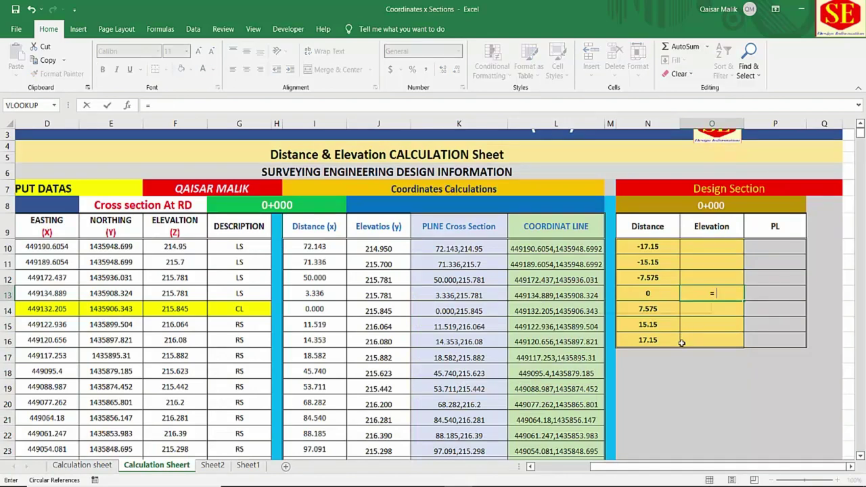
pyautogui.write('v')
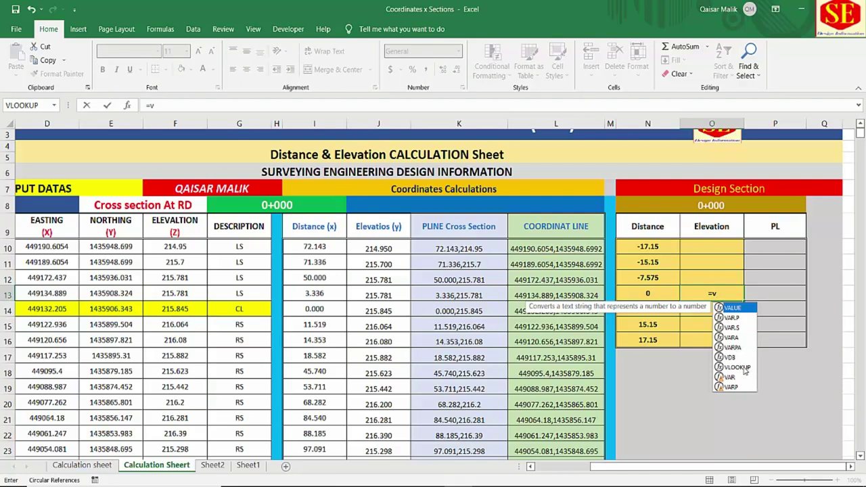
# Step: Enter =VLOOKUP(N8,Design_Data,4,0) in O13, returning the 218.15 centreline elevation
pyautogui.doubleClick(738, 368)
pyautogui.click(722, 204)
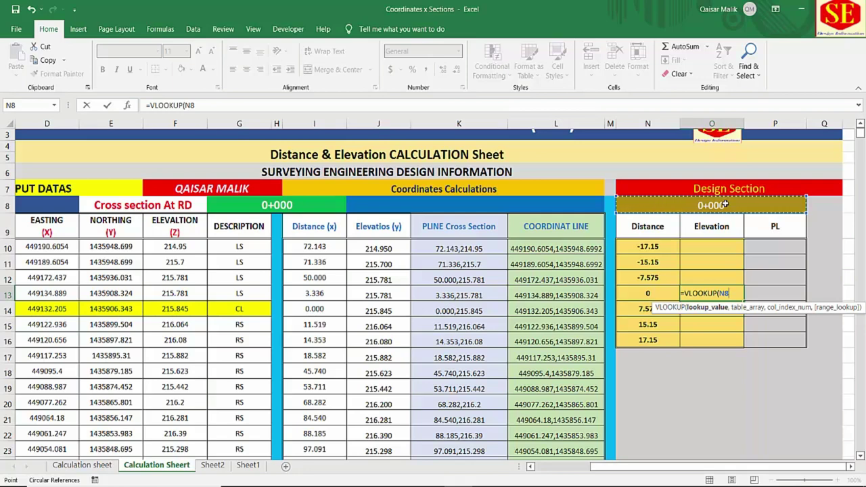
pyautogui.write(',')
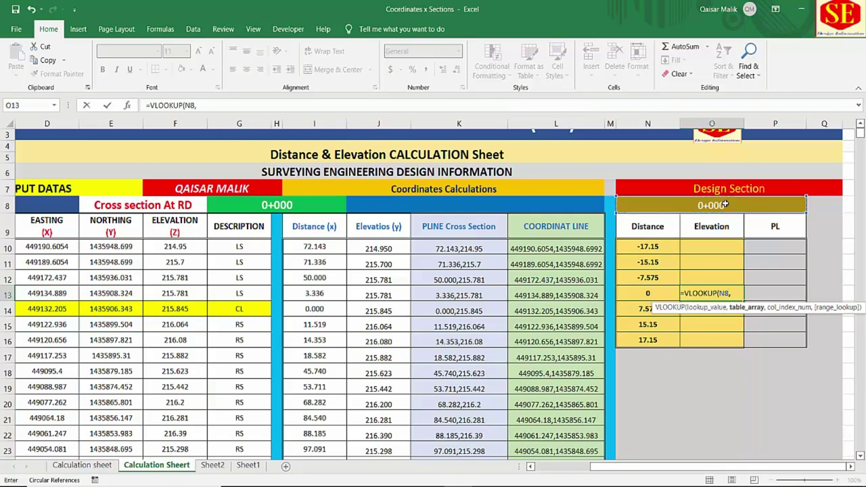
pyautogui.write('d')
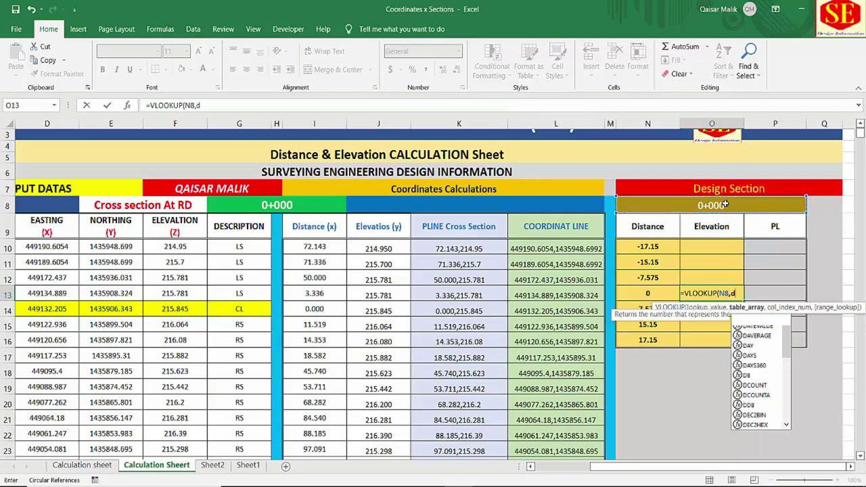
pyautogui.write('eg')
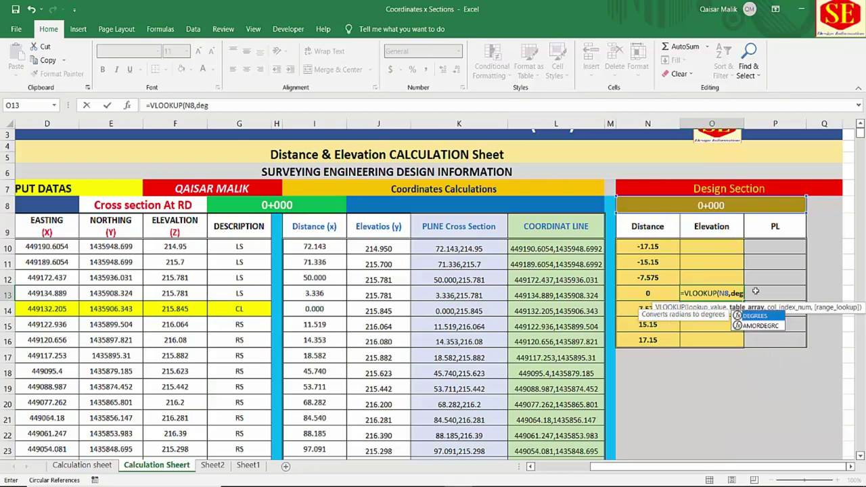
pyautogui.press('BackSpace')
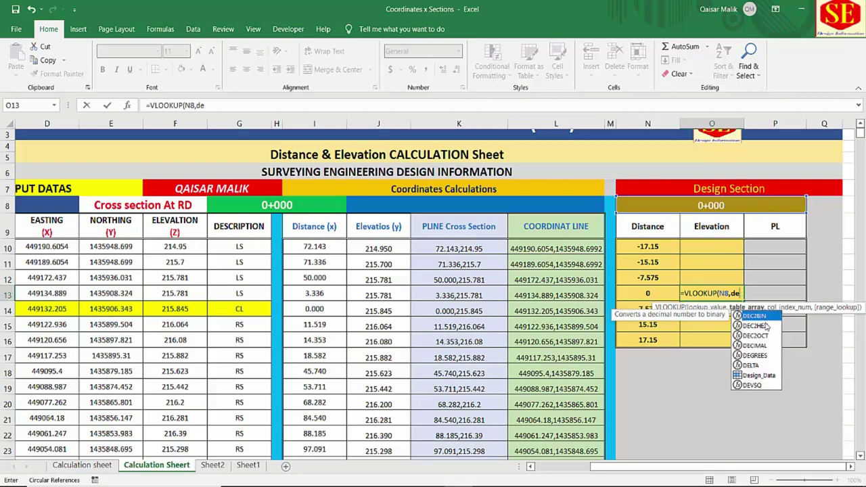
pyautogui.write('s')
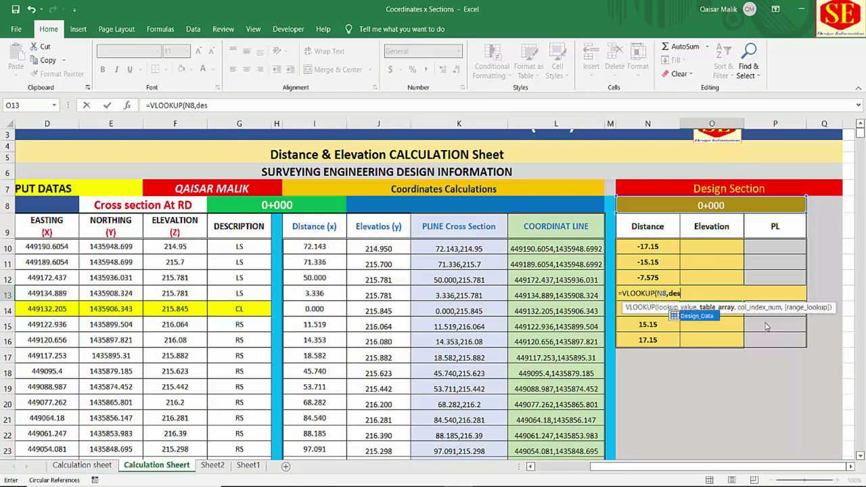
pyautogui.doubleClick(708, 316)
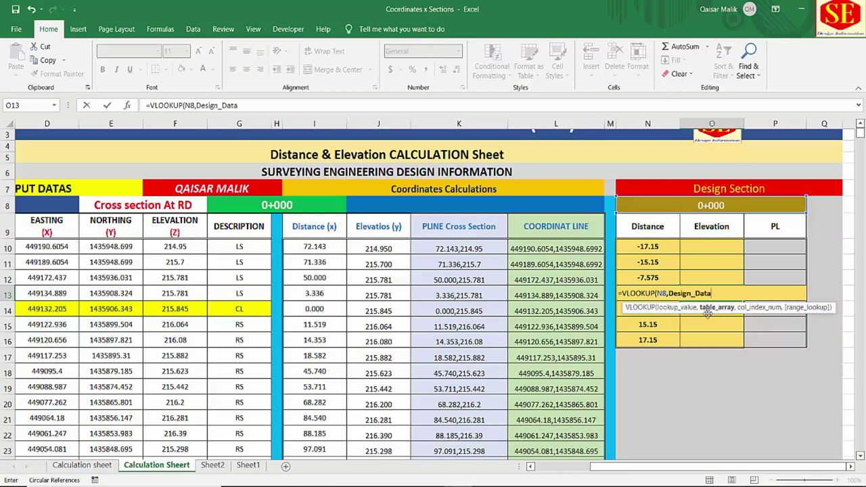
pyautogui.write(',')
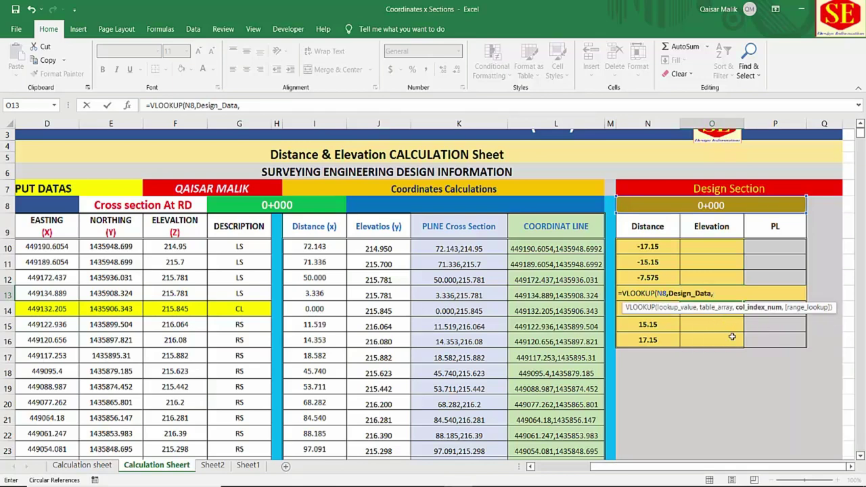
pyautogui.write('4,')
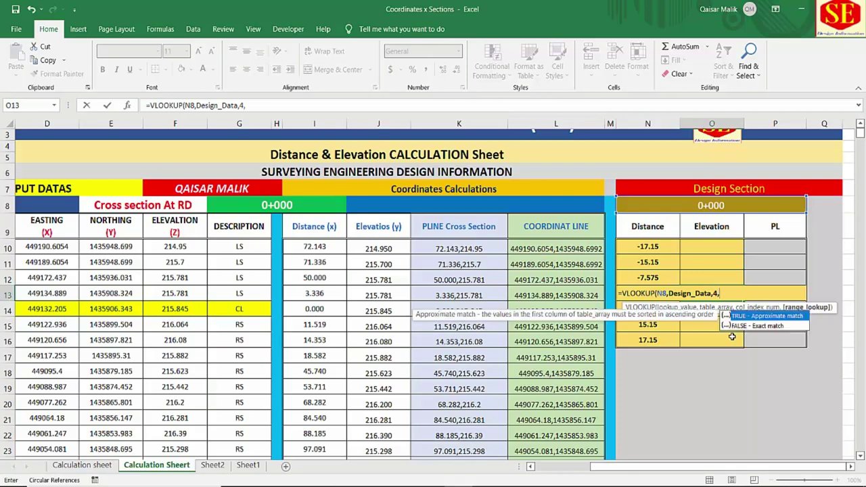
pyautogui.write('0)')
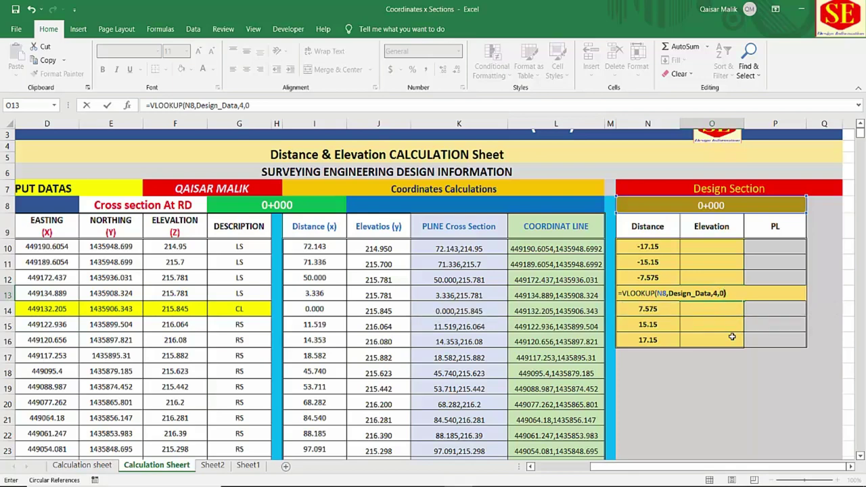
pyautogui.press('Return')
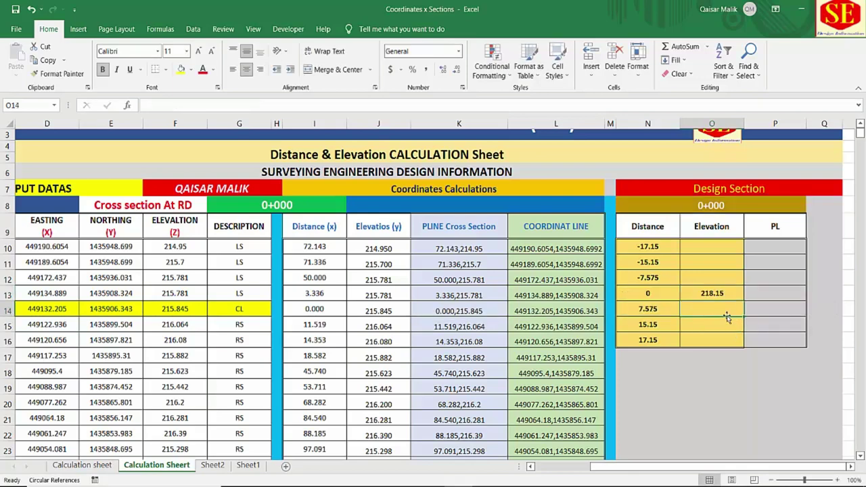
# Step: Confirm the 218.15 elevation result matches the 0+000 design elevation on the Calculation sheet
pyautogui.click(714, 296)
pyautogui.click(722, 204)
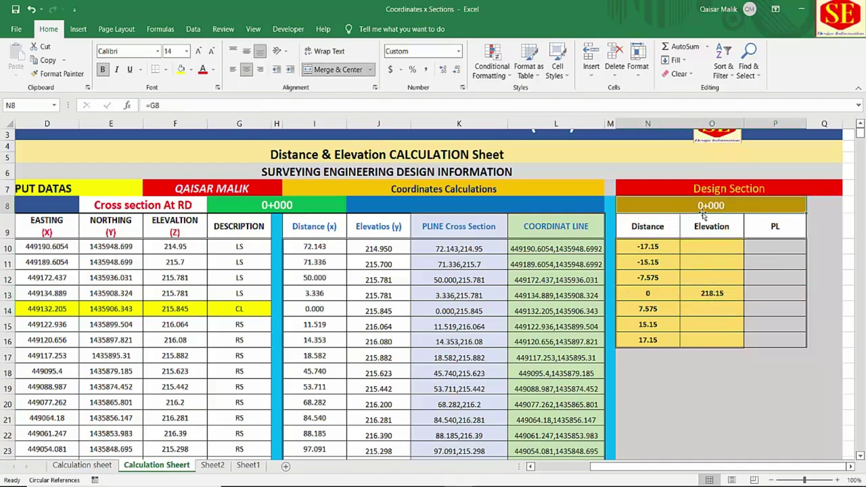
pyautogui.click(701, 292)
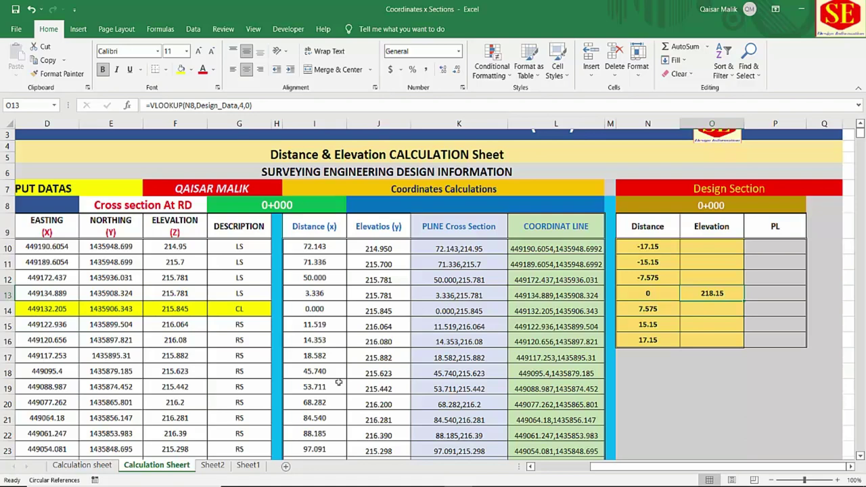
pyautogui.click(82, 465)
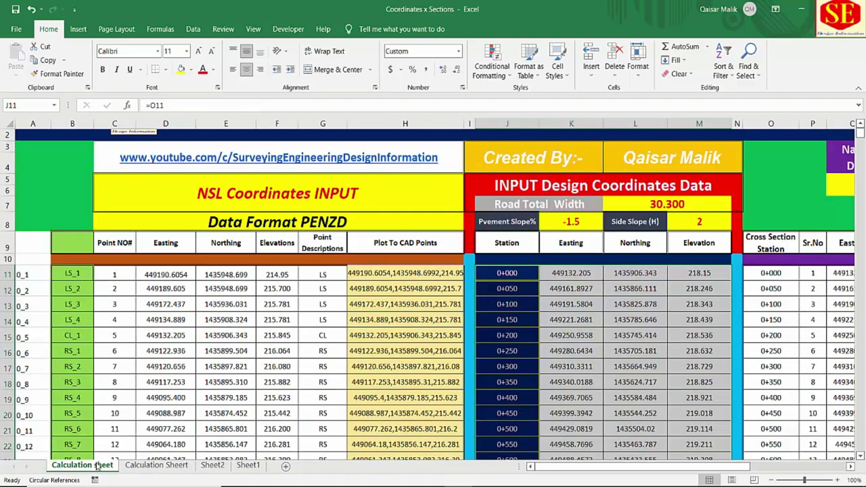
pyautogui.click(697, 272)
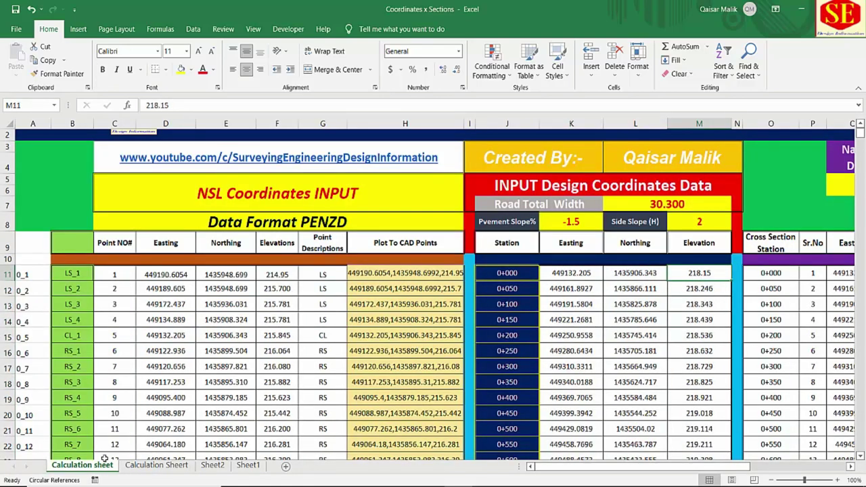
pyautogui.click(154, 466)
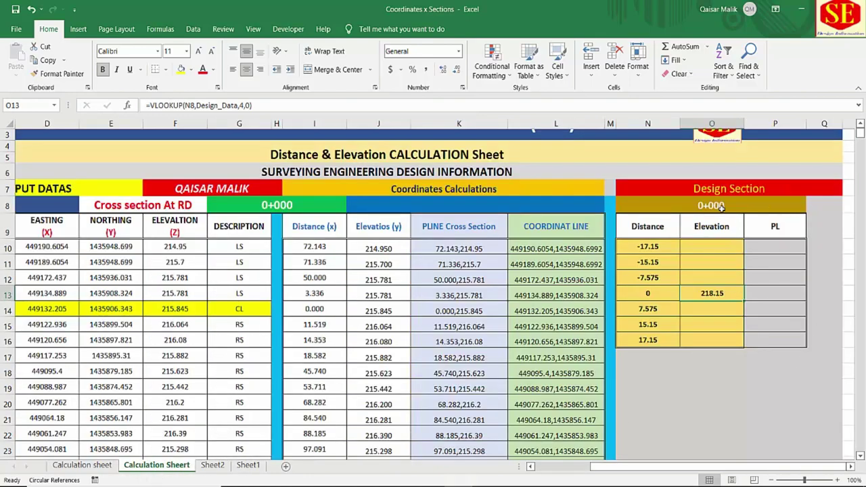
# Step: Review the 0+000 station source, the elevation lookup formula and the right-side distance formulas
pyautogui.click(267, 205)
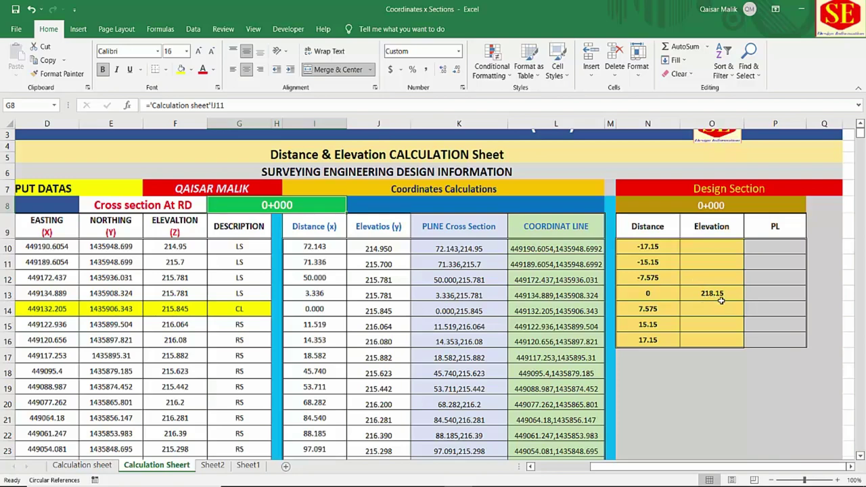
pyautogui.click(717, 290)
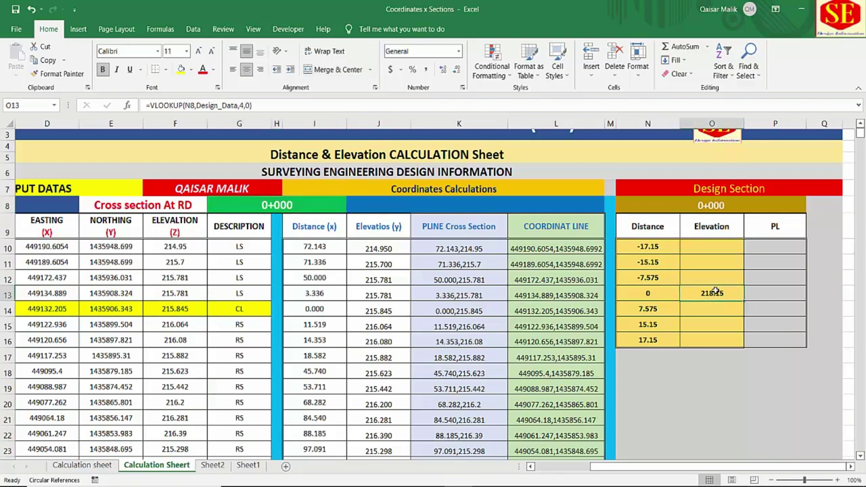
pyautogui.click(715, 278)
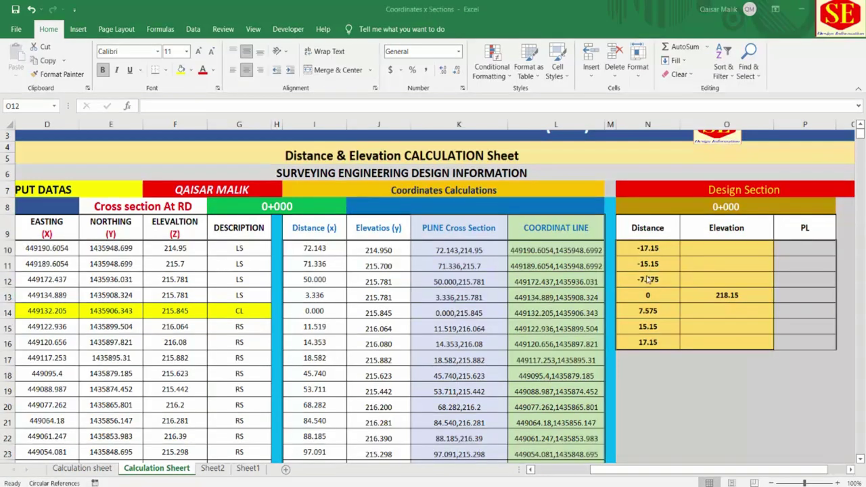
pyautogui.click(648, 279)
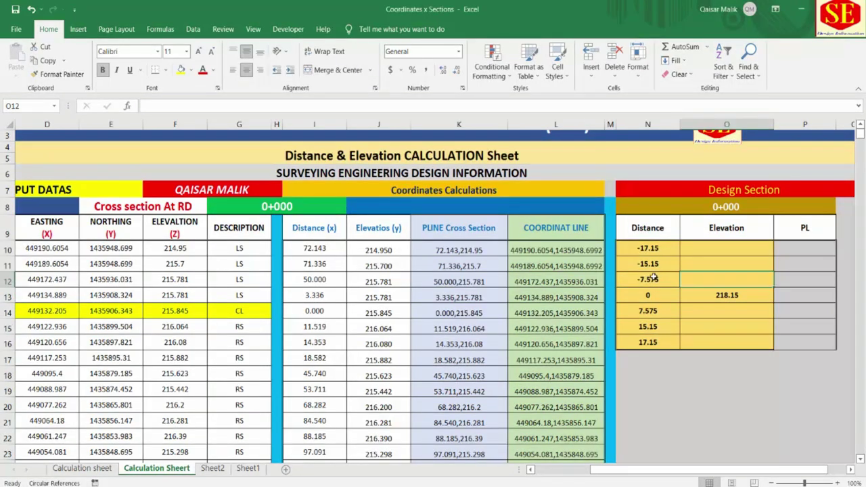
pyautogui.press('Down')
pyautogui.press('Down')
pyautogui.press('Down')
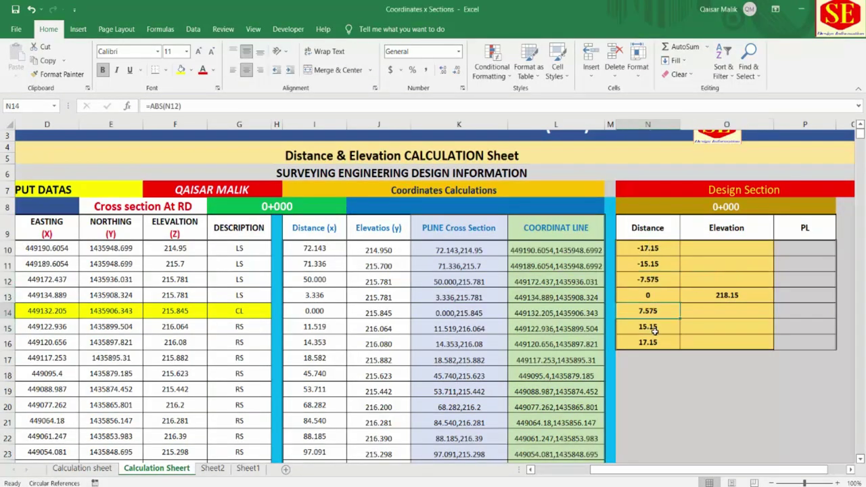
# Step: Enter =O13+(N14*'Calculation sheet'!K8)/100 in O14 for the 7.575 distance
pyautogui.click(716, 312)
pyautogui.write('=')
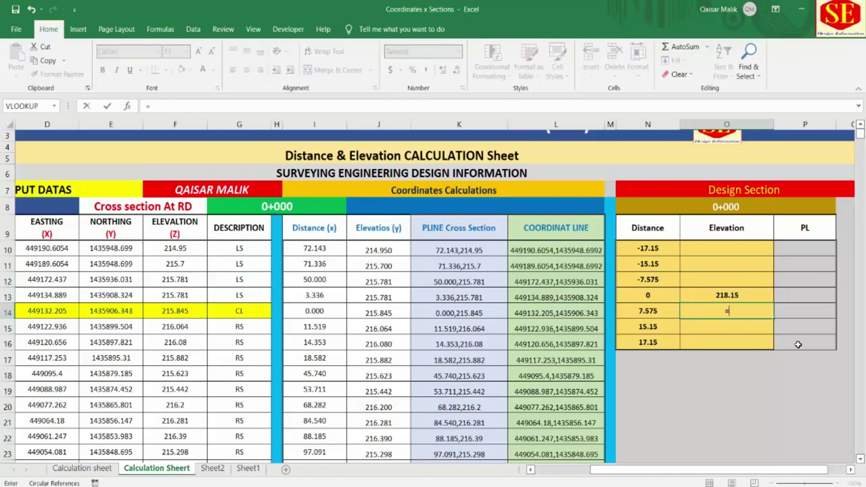
pyautogui.click(751, 293)
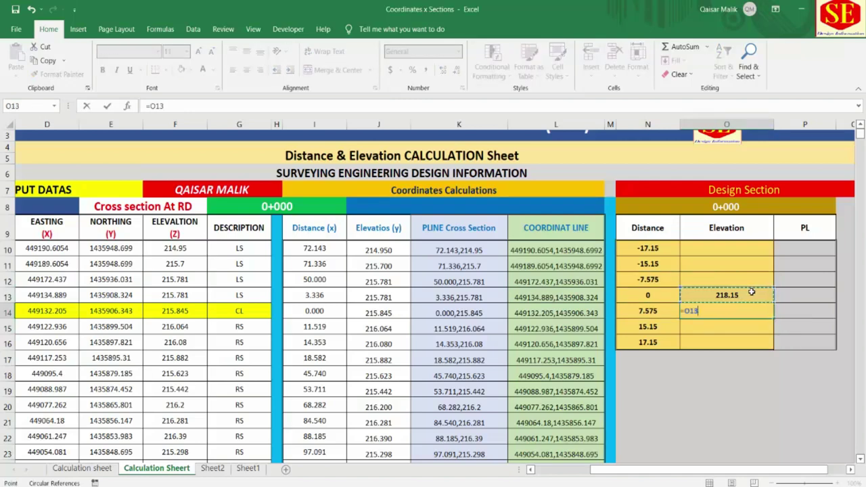
pyautogui.write('+(')
pyautogui.click(639, 312)
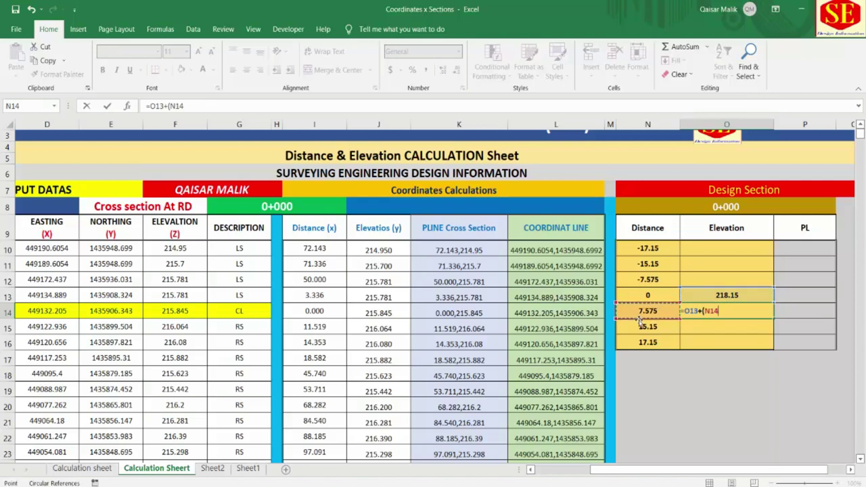
pyautogui.write('*')
pyautogui.click(82, 469)
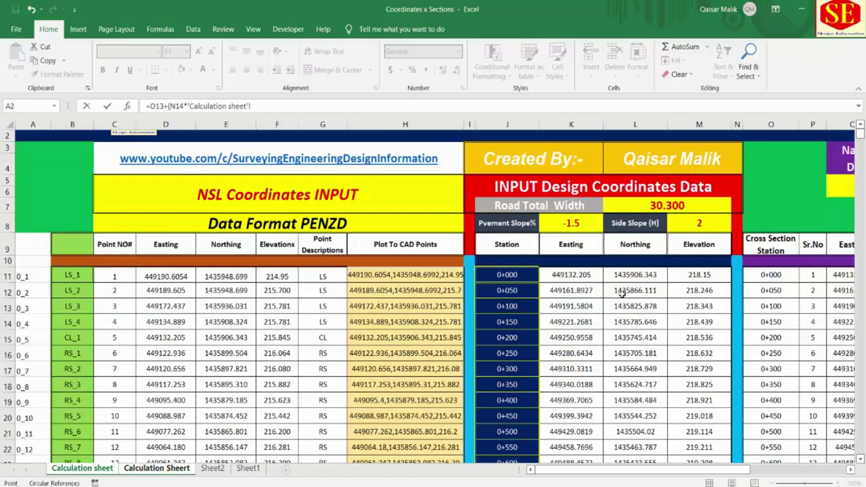
pyautogui.click(569, 222)
pyautogui.click(277, 106)
pyautogui.press('Return')
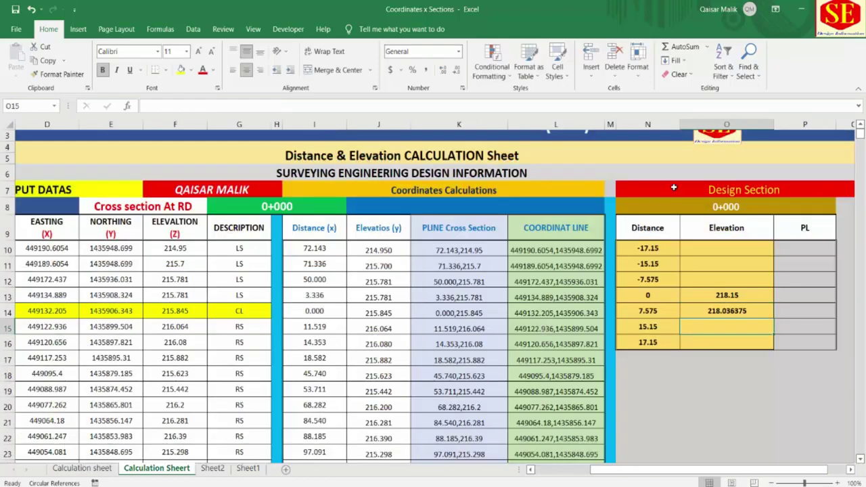
# Step: Check the 218.036375 result in O14 against the -1.5% slope on the Calculation sheet
pyautogui.click(729, 313)
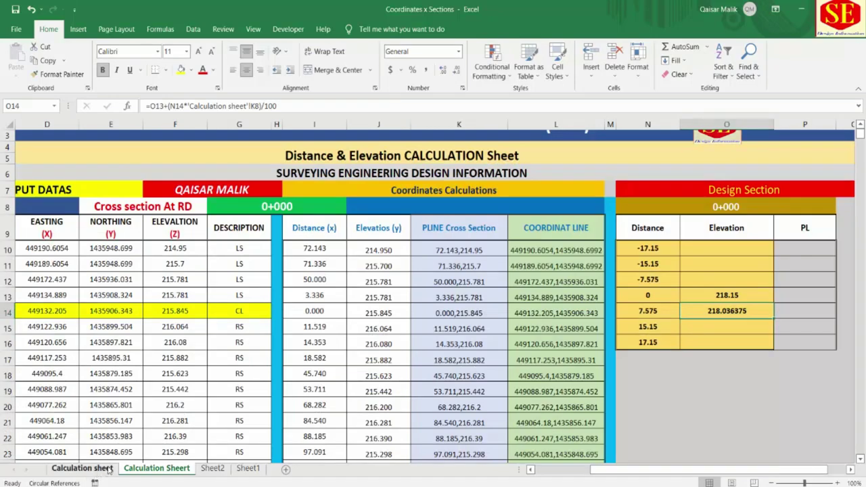
pyautogui.click(85, 469)
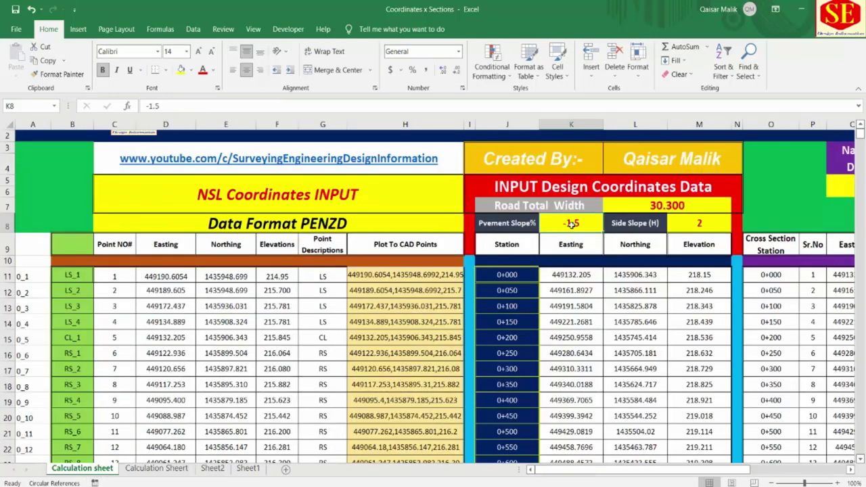
pyautogui.click(162, 468)
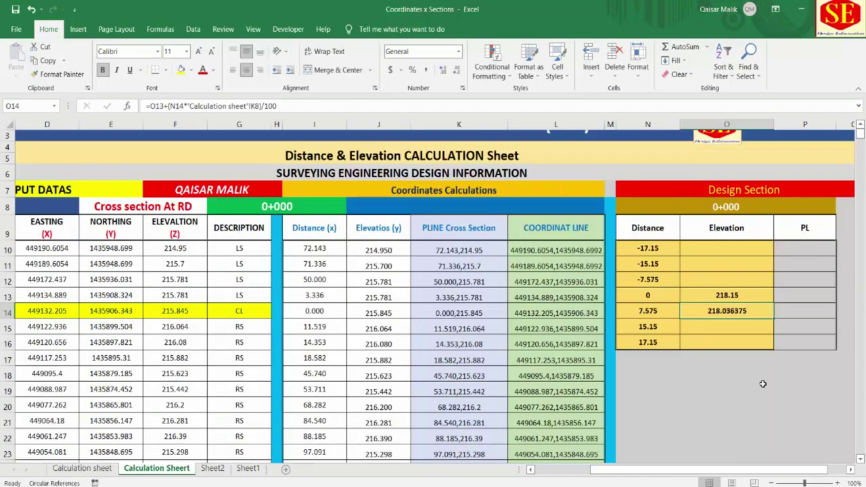
# Step: Enter =O13+(N15*'Calculation sheet'!K8)/100 in O15, giving 217.92275 at distance 15.15
pyautogui.click(724, 326)
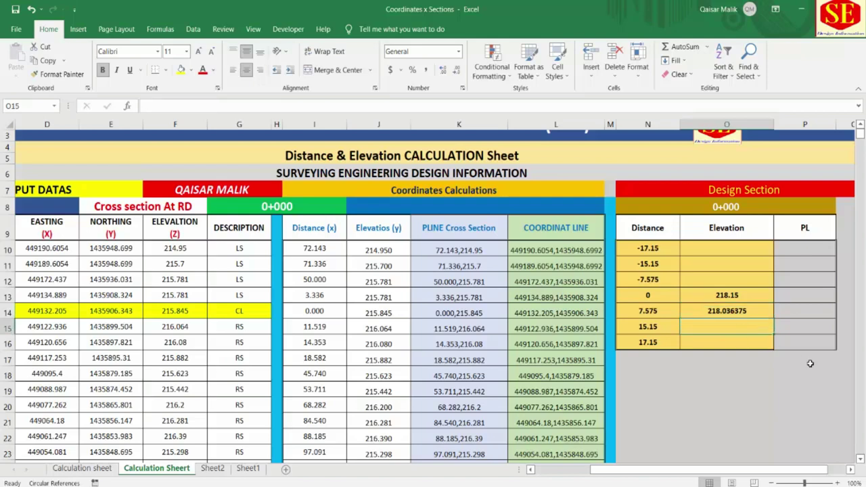
pyautogui.write('=')
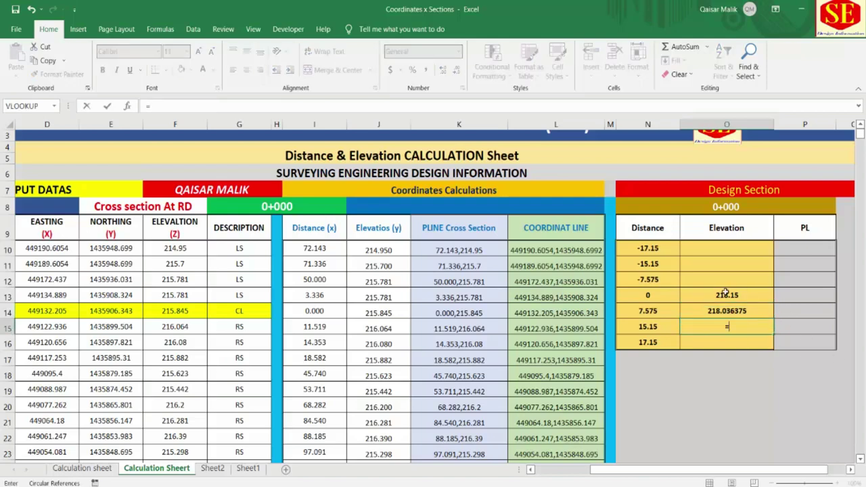
pyautogui.click(725, 295)
pyautogui.write('+(')
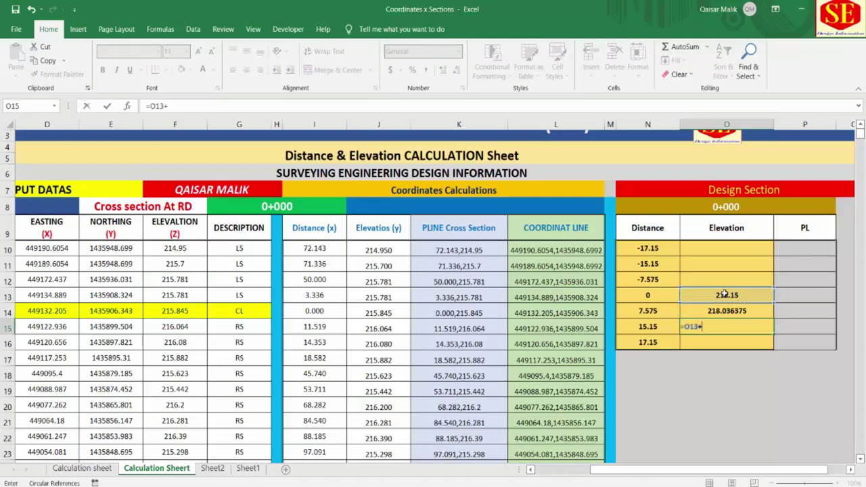
pyautogui.click(654, 327)
pyautogui.write('*')
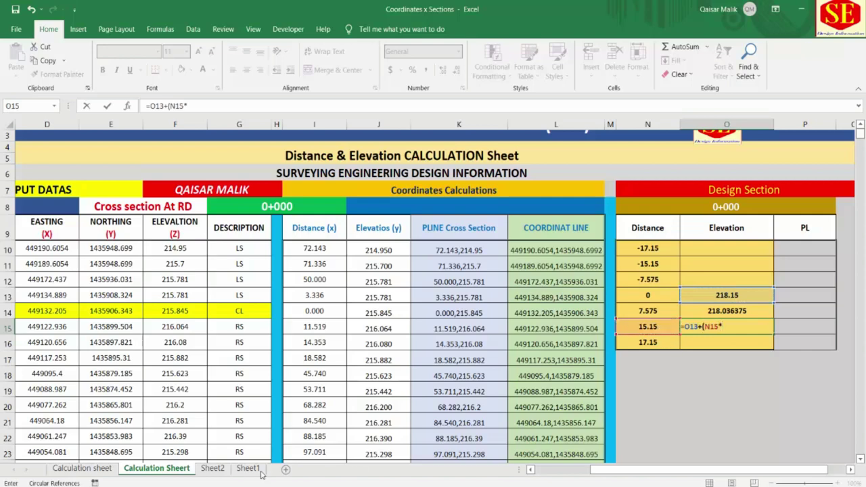
pyautogui.click(102, 468)
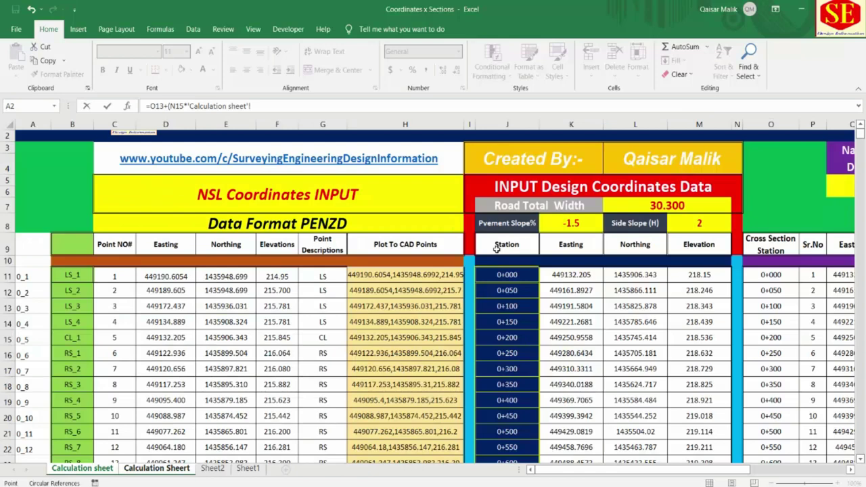
pyautogui.click(567, 223)
pyautogui.write(')/100')
pyautogui.press('Return')
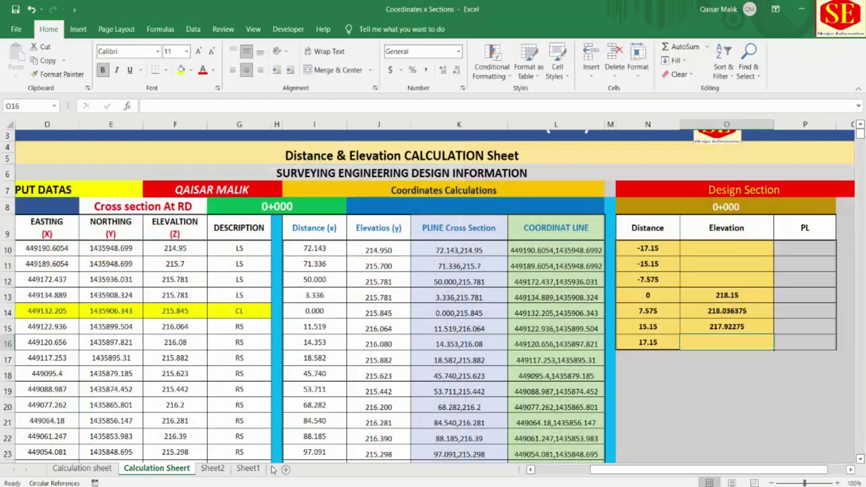
pyautogui.click(719, 327)
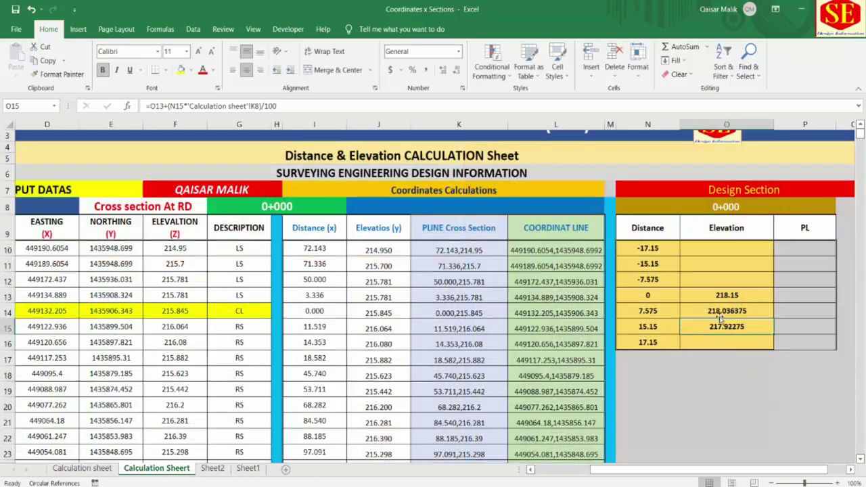
pyautogui.click(721, 315)
# Step: Set O12 to =O14 and O11 to =O15 for distances -7.575 and -15.15
pyautogui.click(726, 280)
pyautogui.write('=')
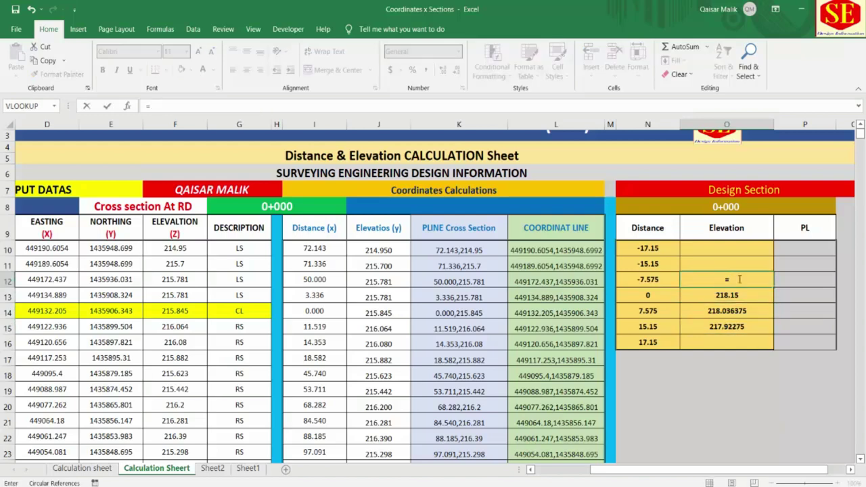
pyautogui.click(734, 313)
pyautogui.press('Return')
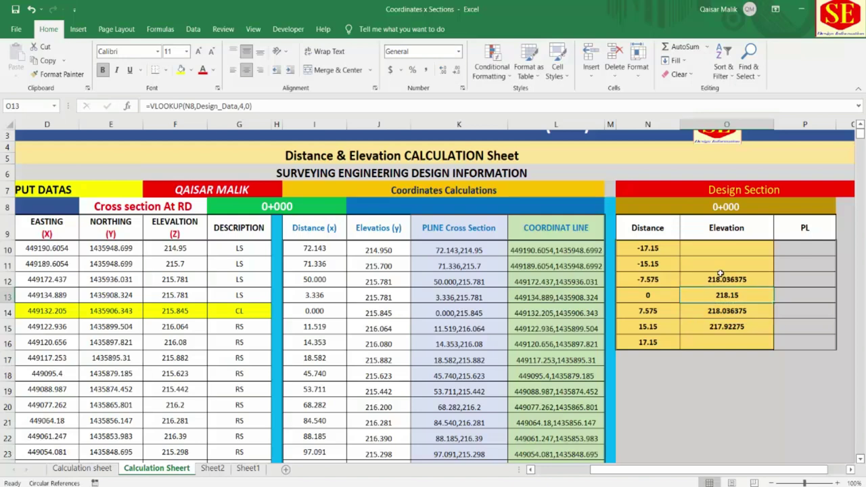
pyautogui.click(723, 266)
pyautogui.write('=')
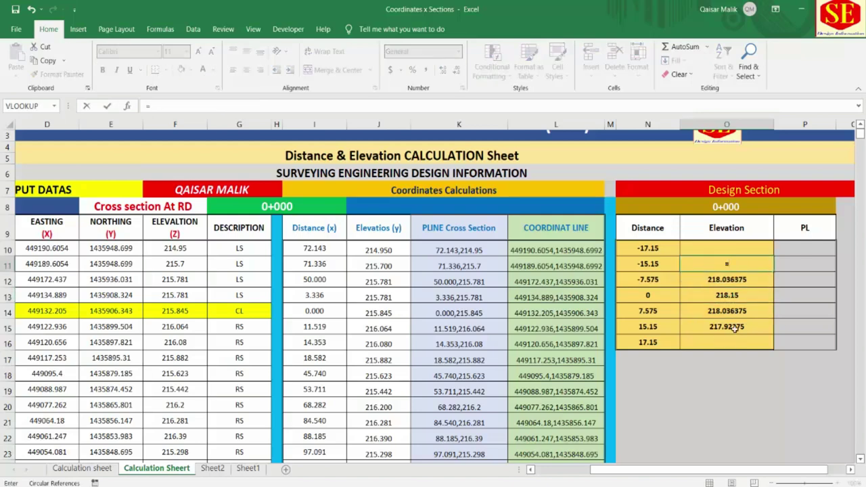
pyautogui.click(735, 328)
pyautogui.press('Return')
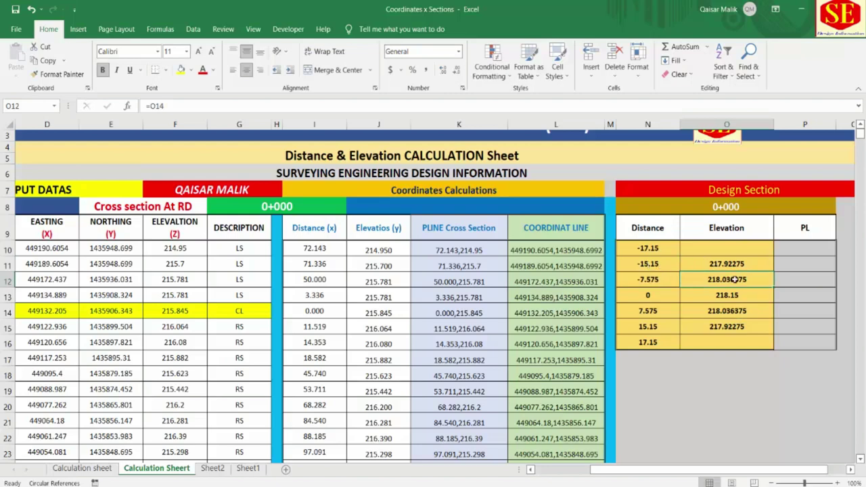
# Step: Start the -17.15 elevation formula =O11- in O10
pyautogui.click(714, 249)
pyautogui.write('=')
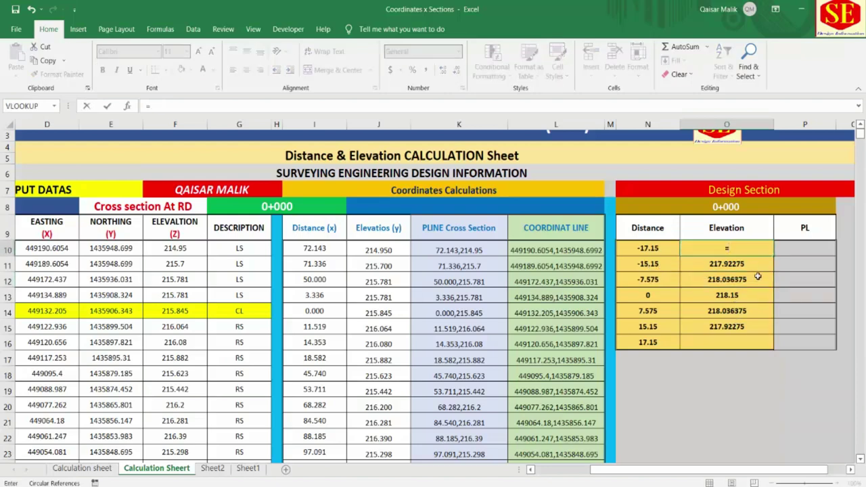
pyautogui.click(744, 264)
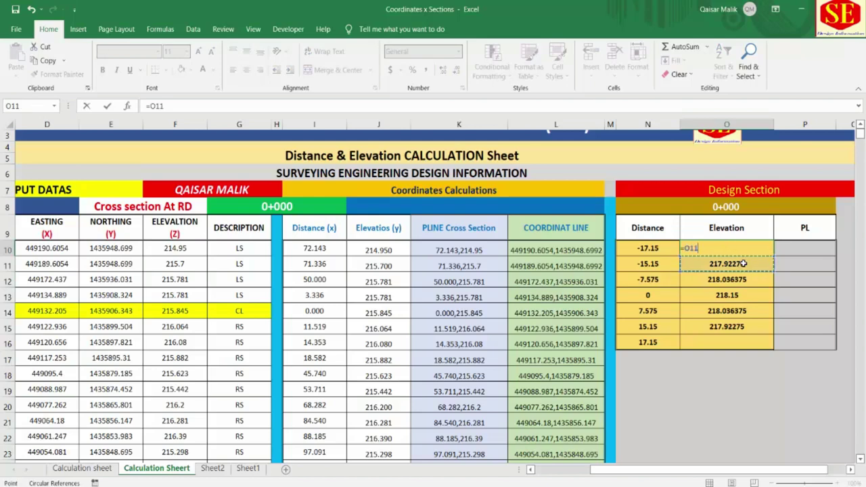
pyautogui.write('-1')
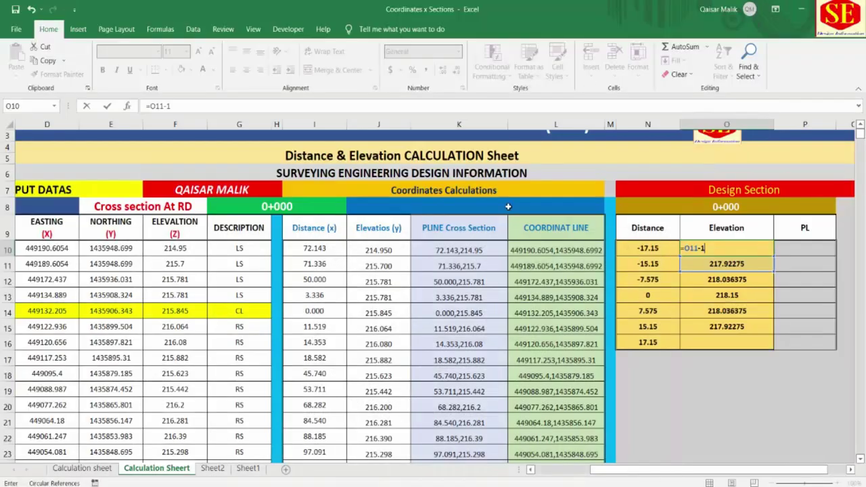
# Step: Minimize the section PDF in Edge to bring the Coordinates x Sections workbook back
pyautogui.click(801, 9)
# Step: Commit =O11-1 in O10 and enter =O15-1 in O16, giving 216.92275 at both edges
pyautogui.press('Return')
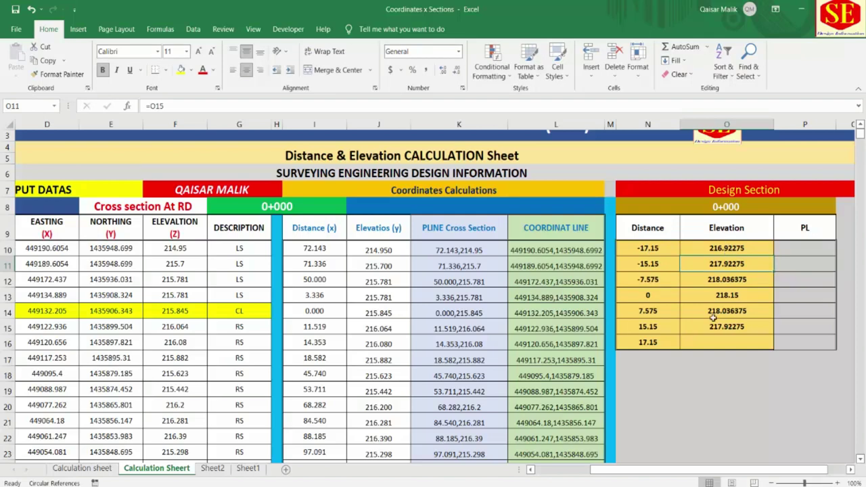
pyautogui.click(707, 343)
pyautogui.write('=')
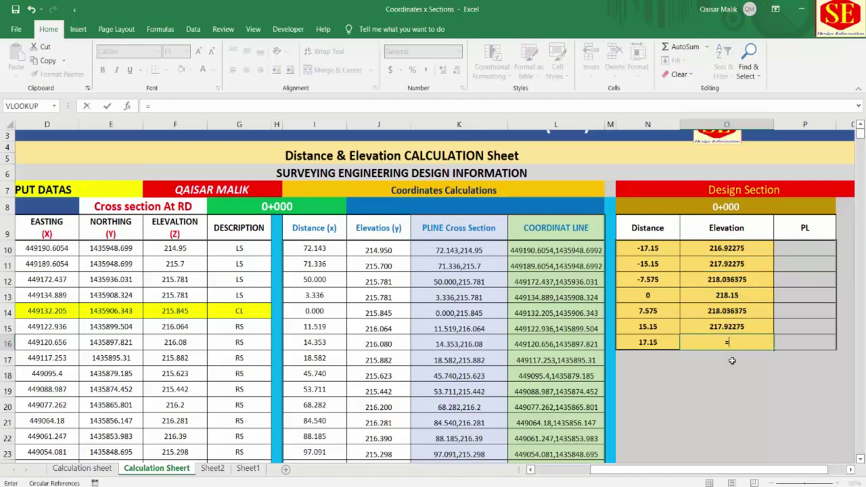
pyautogui.click(727, 327)
pyautogui.write('-1')
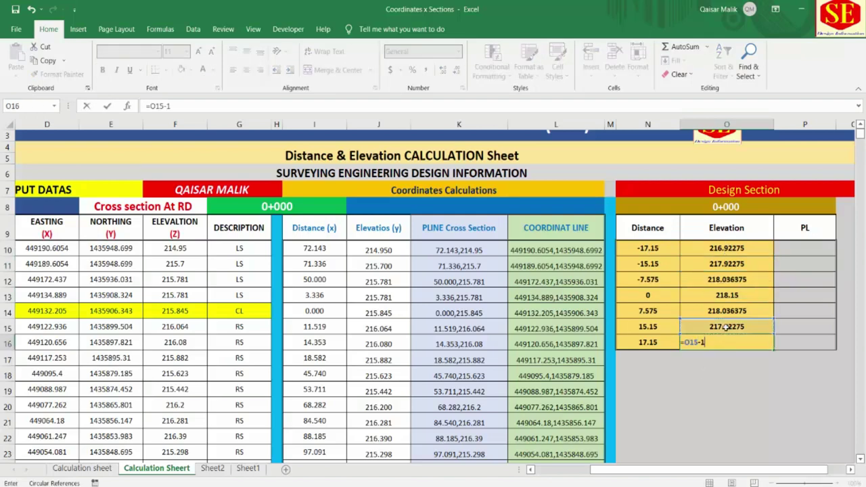
pyautogui.press('Return')
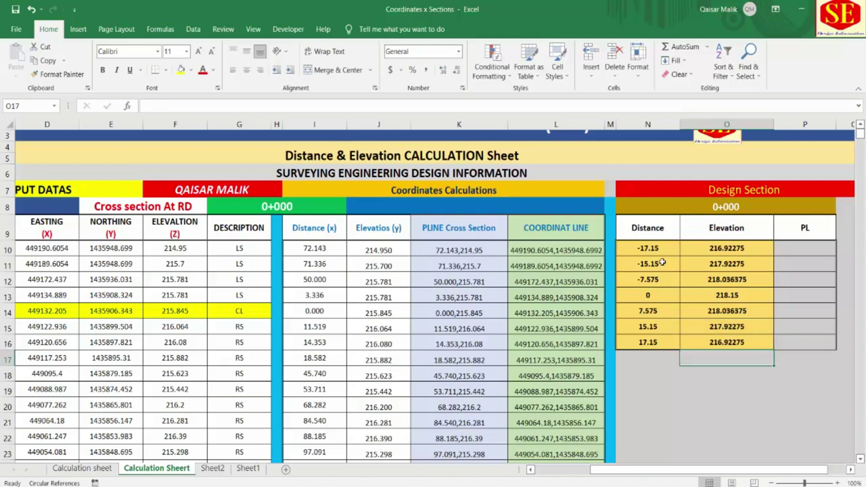
# Step: Check the O10 and O16 formulas and move to P10 in the PL column
pyautogui.click(719, 245)
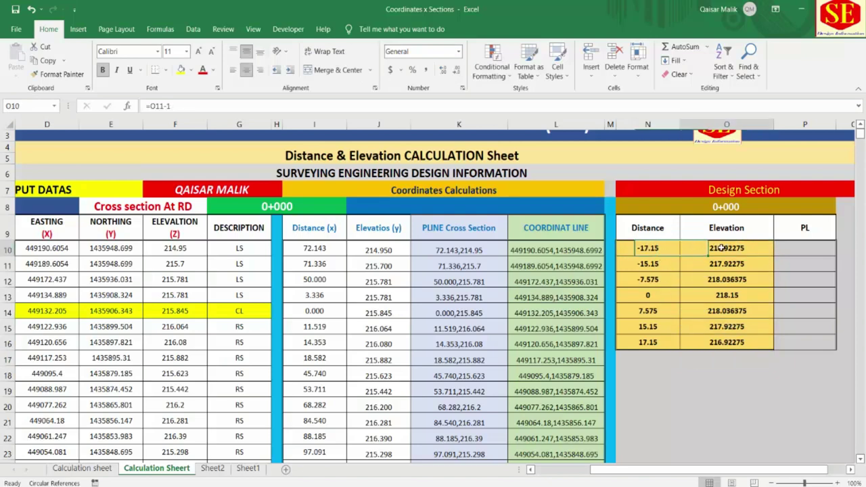
pyautogui.click(657, 326)
pyautogui.press('Down')
pyautogui.press('Right')
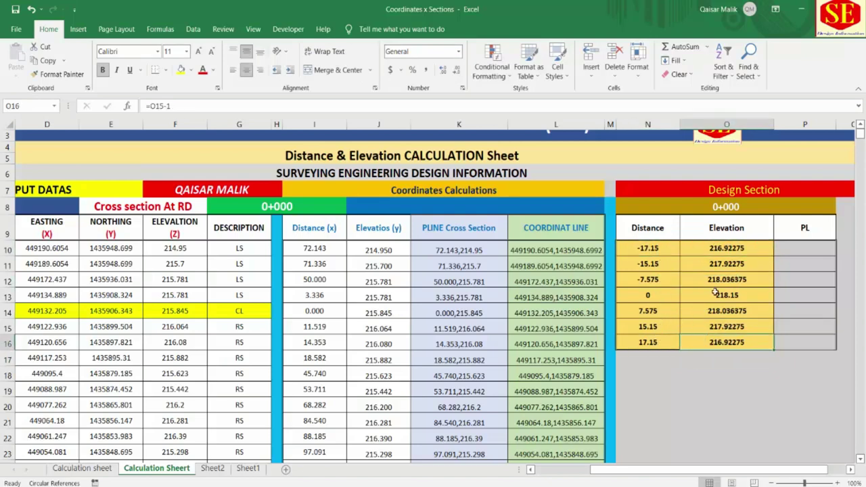
pyautogui.click(809, 254)
# Step: Enter =N10&","&O10 in P10 and fill it down through P16
pyautogui.write('=')
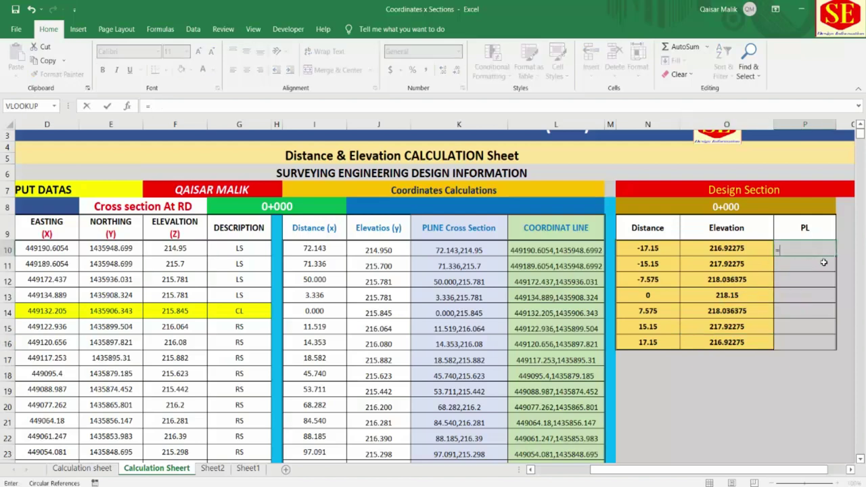
pyautogui.click(656, 249)
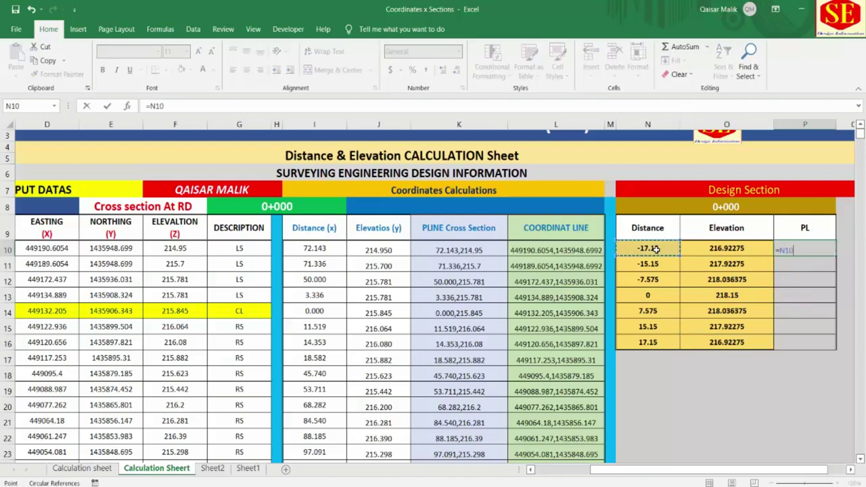
pyautogui.write('&","&')
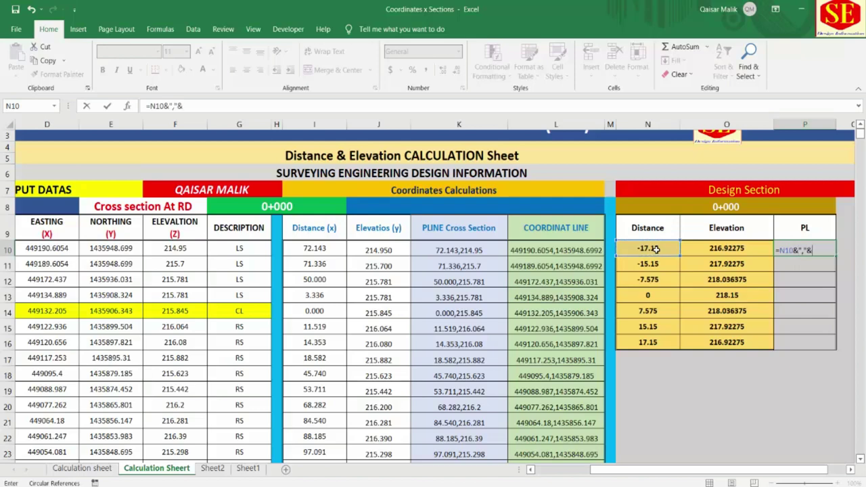
pyautogui.click(713, 247)
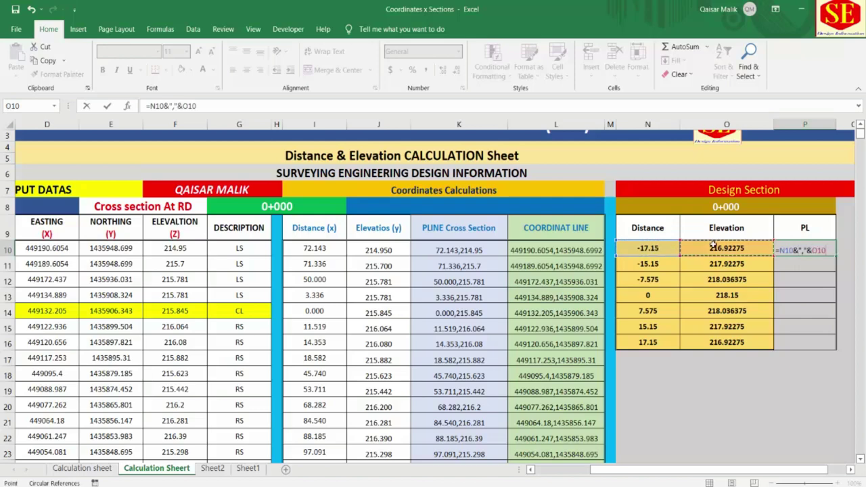
pyautogui.press('Return')
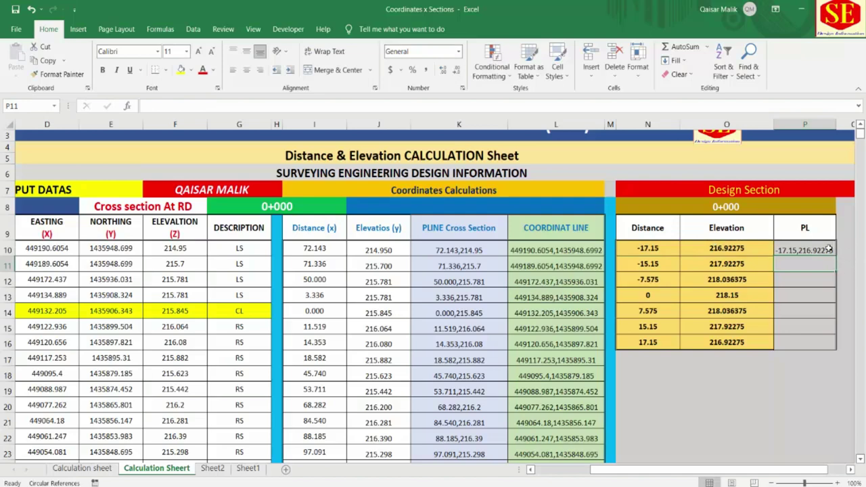
pyautogui.click(830, 248)
pyautogui.moveTo(837, 256); pyautogui.dragTo(836, 350)
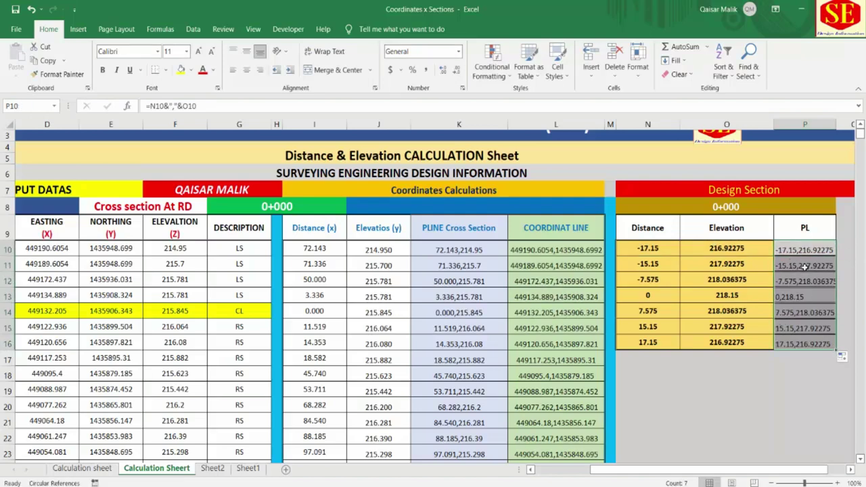
# Step: Copy the PLINE Cross Section coordinates K10:K24 and switch to AutoCAD
pyautogui.click(710, 201)
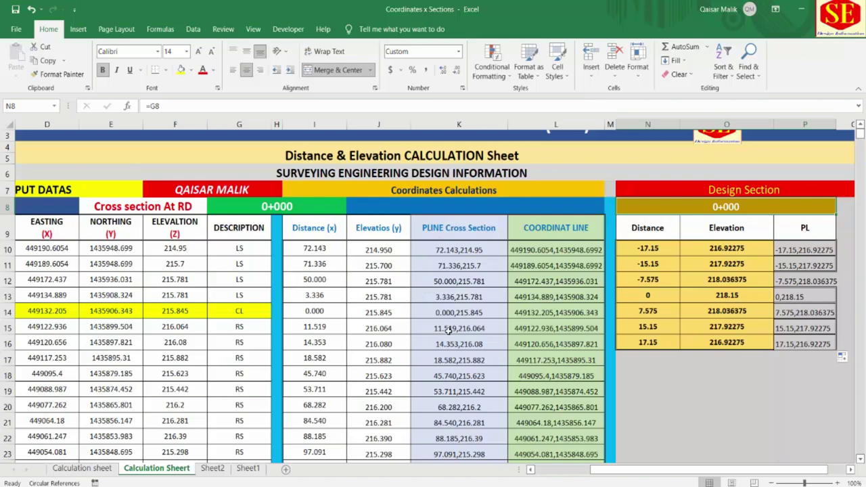
pyautogui.scroll(-1, 462, 279)
pyautogui.moveTo(467, 215); pyautogui.dragTo(467, 436)
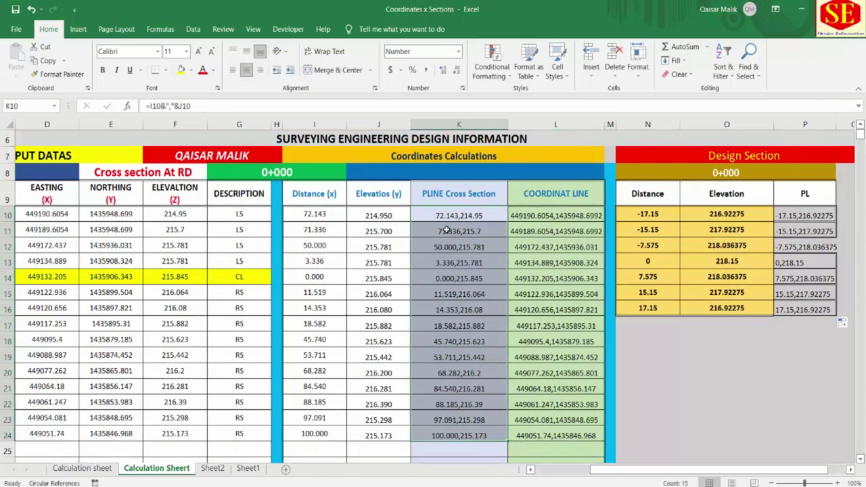
pyautogui.rightClick(457, 285)
pyautogui.click(481, 53)
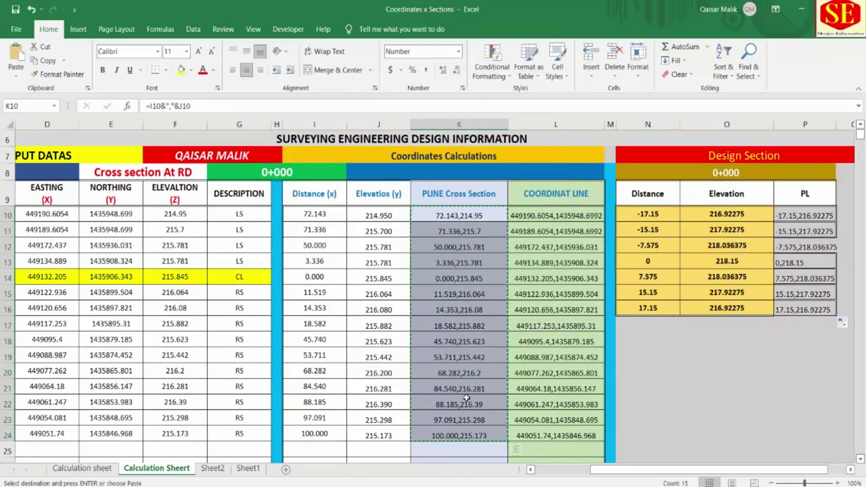
pyautogui.hotkey('alt', 'Tab')
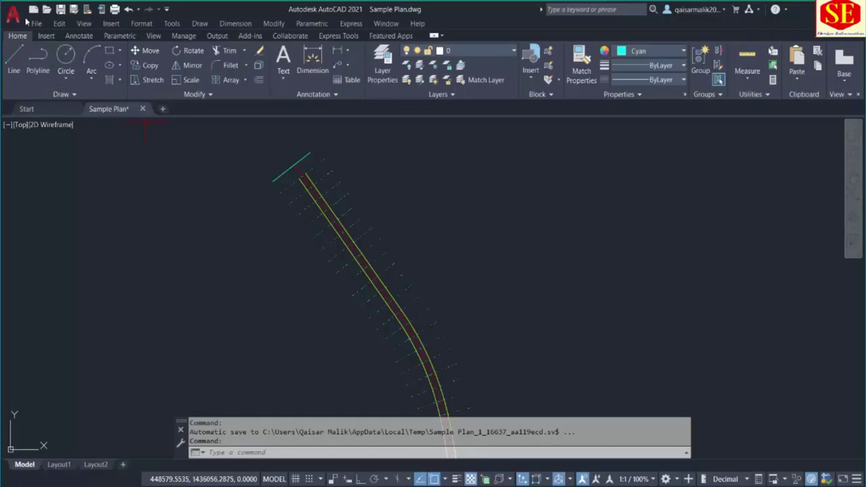
# Step: Start a new drawing from the acadiso template and launch the application loader with AP
pyautogui.click(32, 9)
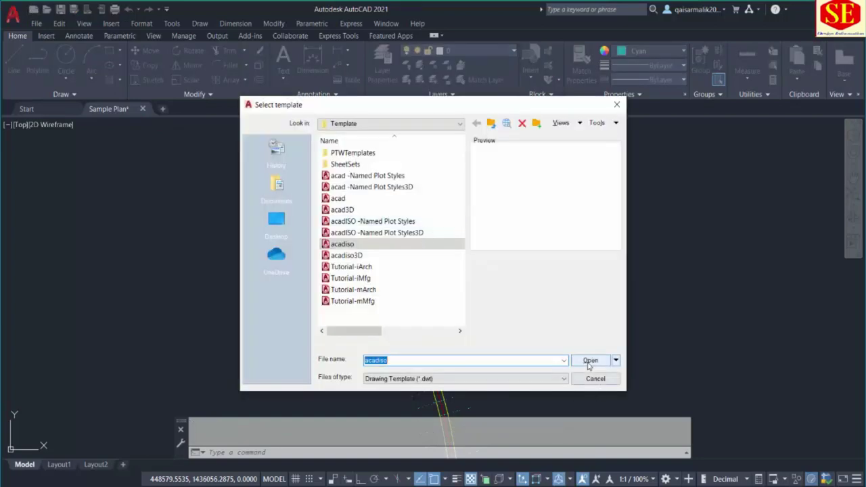
pyautogui.click(596, 363)
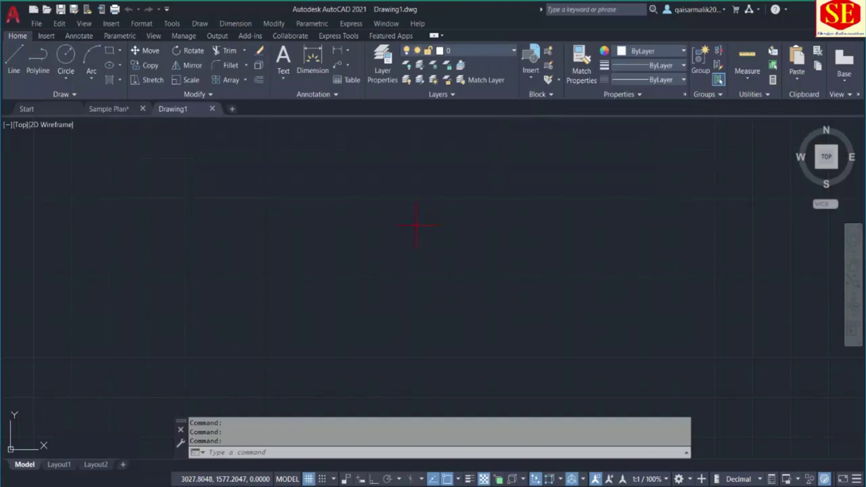
pyautogui.write('AP')
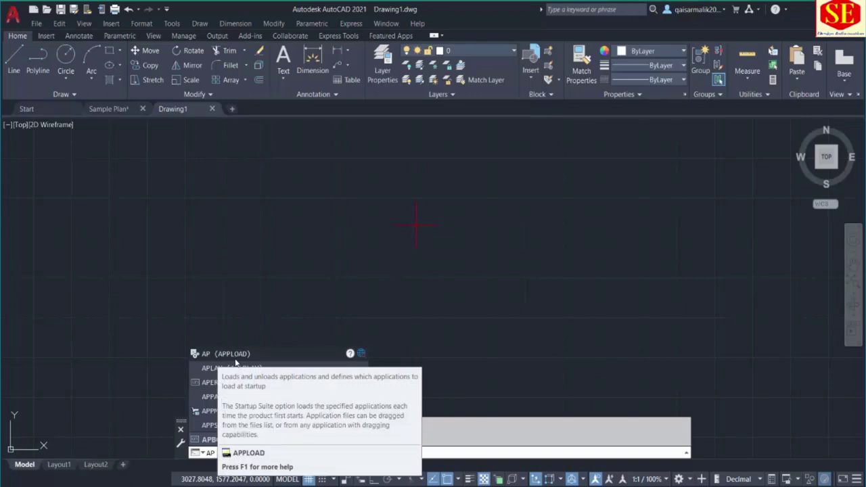
pyautogui.press('Return')
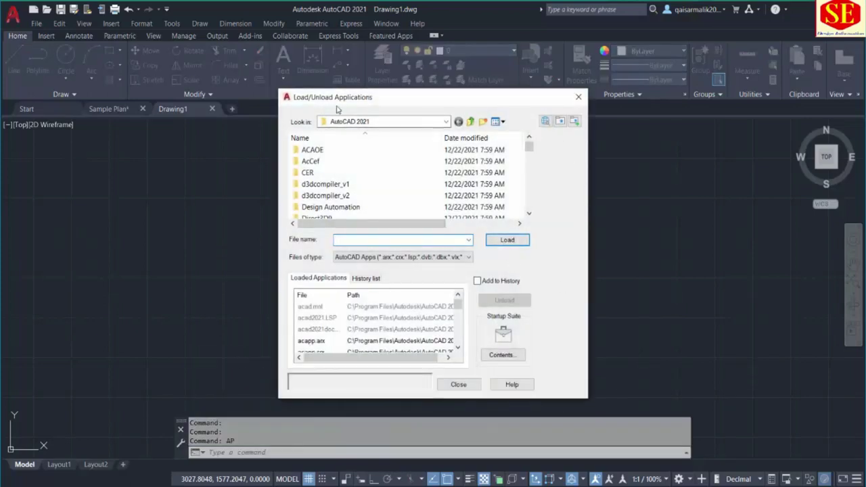
# Step: Add areapp, CD and PR1 LISP files from Desktop\Cross Section with Coordinates\Auto Lisp to the Startup Suite
pyautogui.click(496, 356)
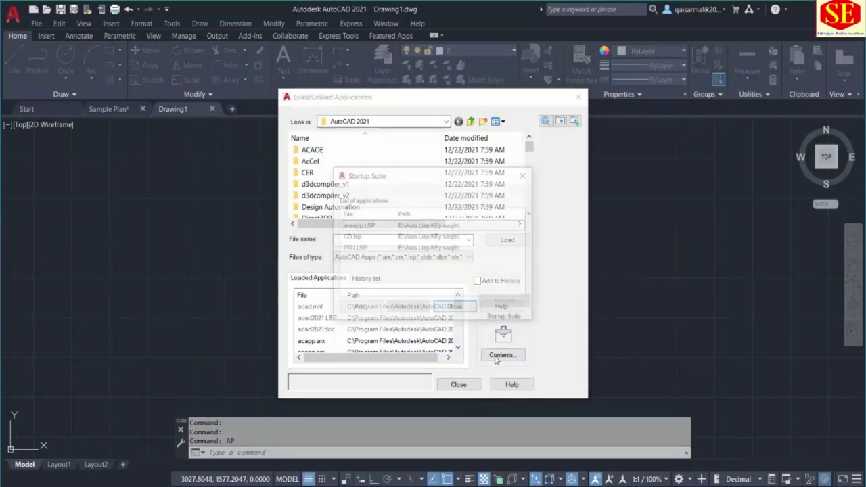
pyautogui.click(365, 226)
pyautogui.click(362, 237)
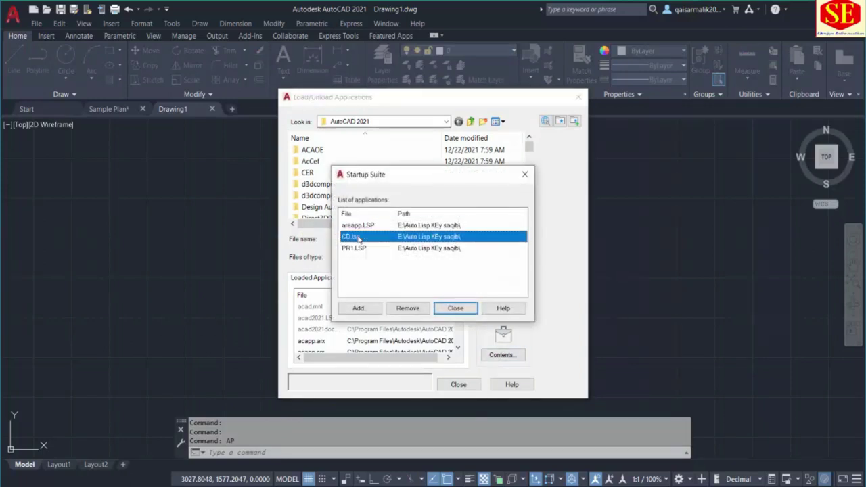
pyautogui.click(353, 249)
pyautogui.click(359, 308)
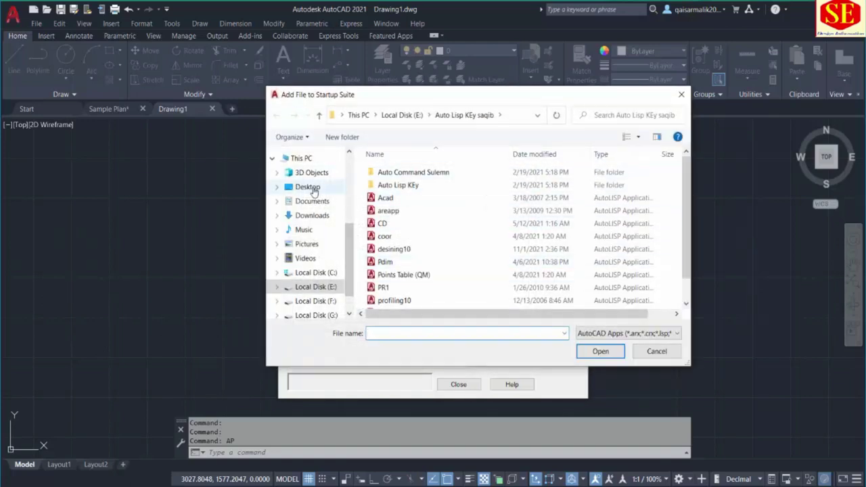
pyautogui.click(306, 187)
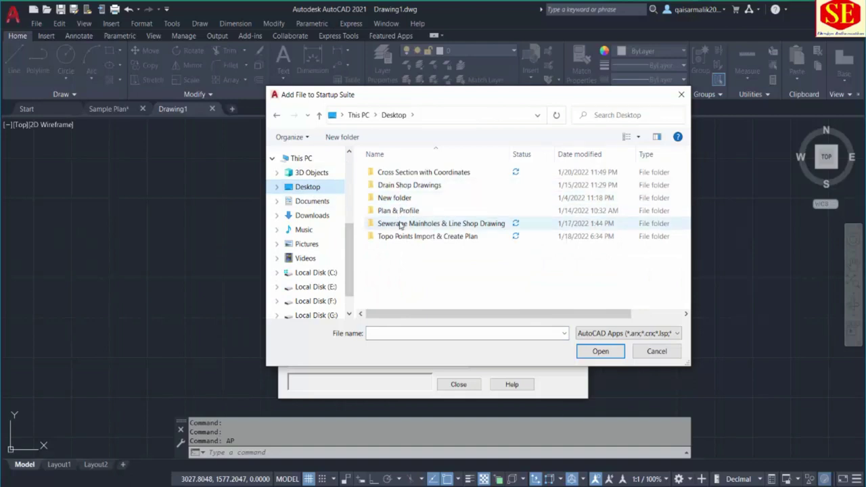
pyautogui.doubleClick(391, 173)
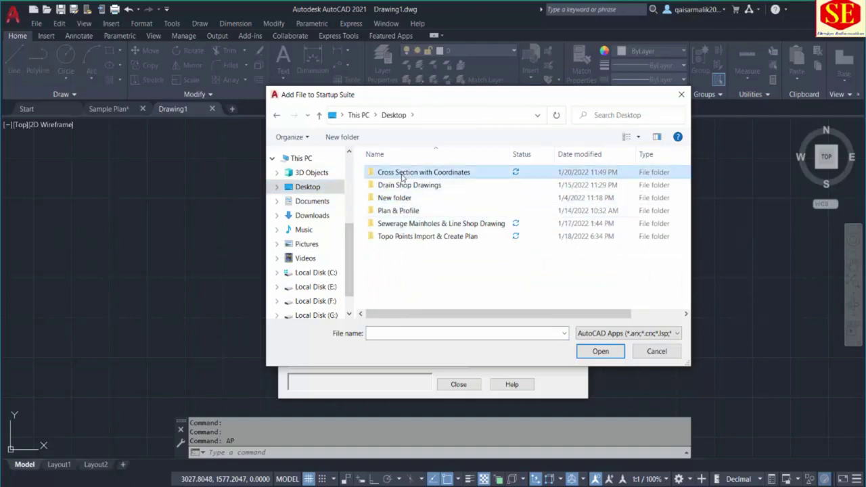
pyautogui.doubleClick(386, 174)
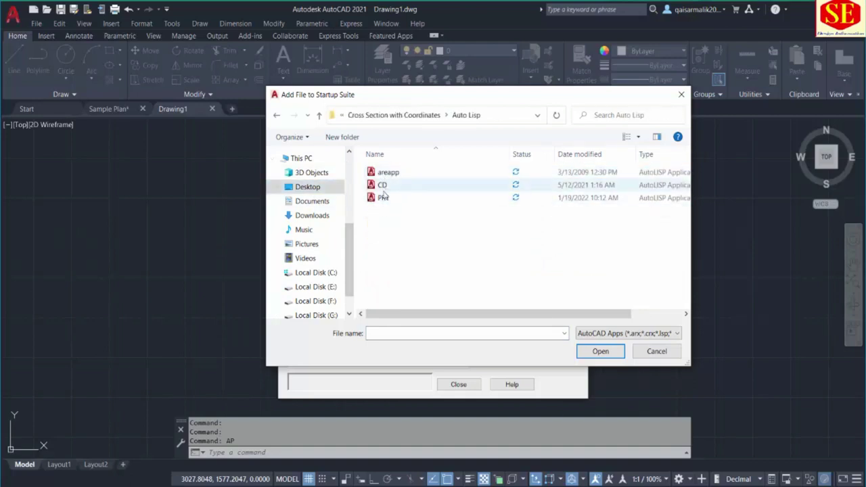
pyautogui.hotkey('ctrl', 'a')
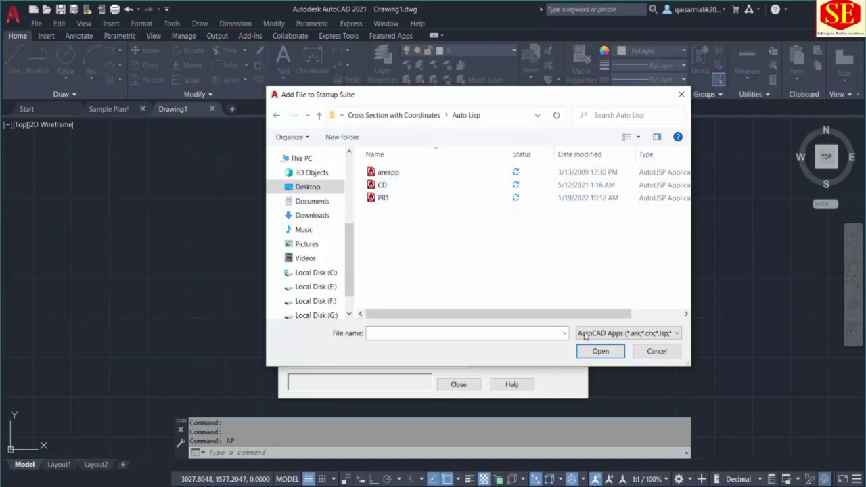
pyautogui.click(601, 352)
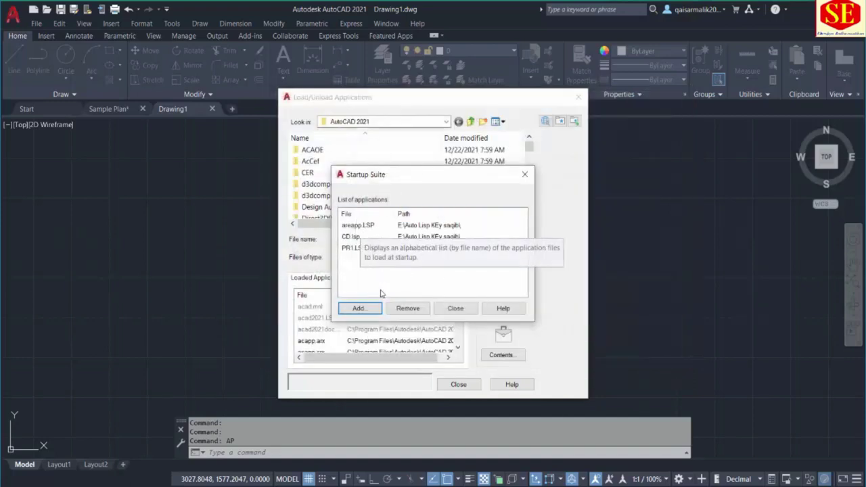
pyautogui.click(456, 308)
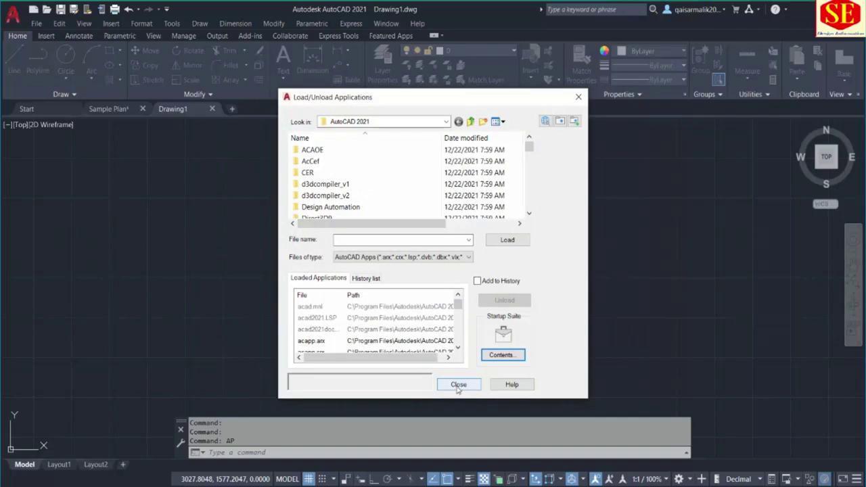
pyautogui.click(459, 385)
# Step: Cancel a stray polyline command, review the layers, and set the current colour to Yellow
pyautogui.click(311, 454)
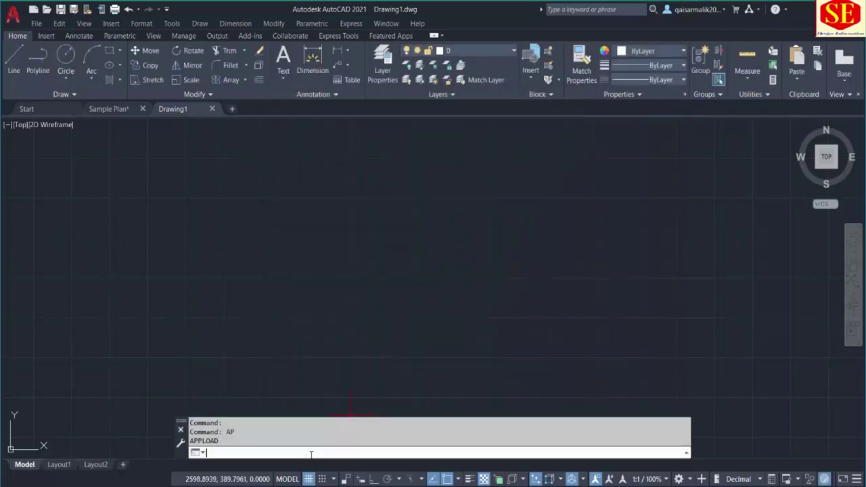
pyautogui.write('pl')
pyautogui.press('Return')
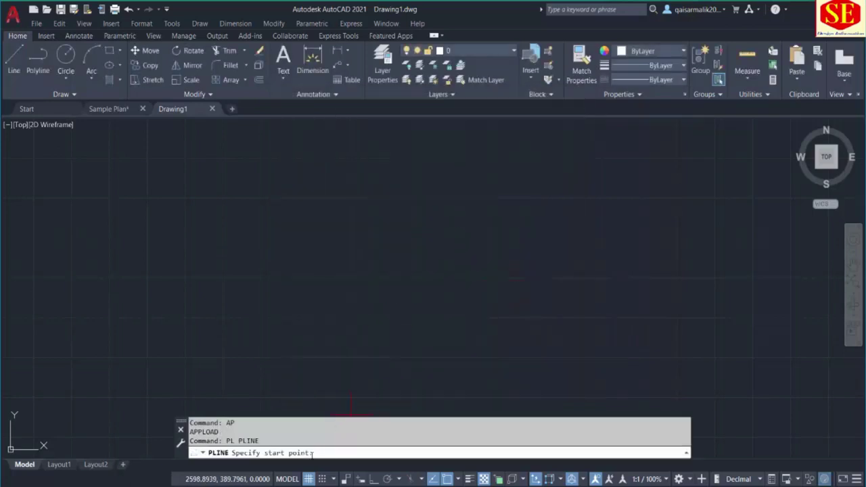
pyautogui.press('Escape')
pyautogui.press('Escape')
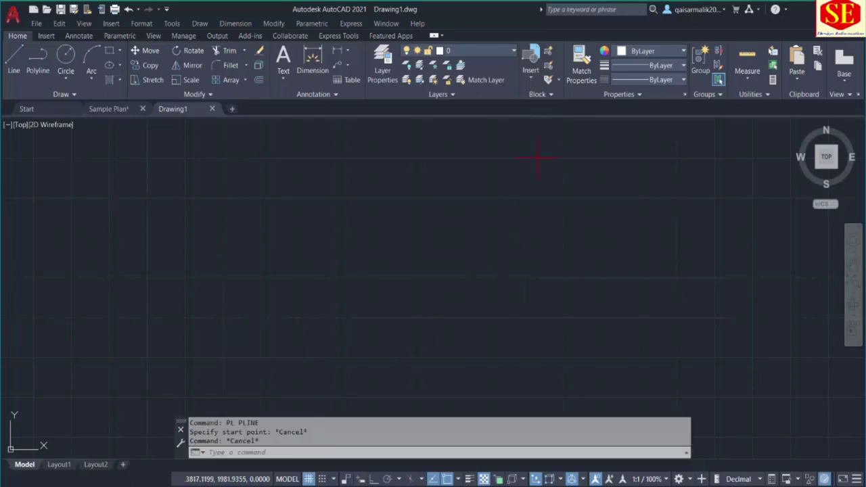
pyautogui.click(475, 51)
pyautogui.click(637, 52)
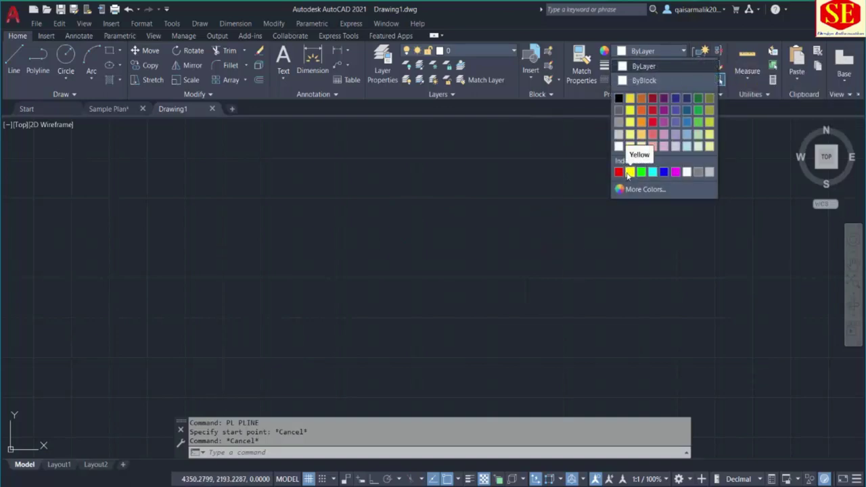
pyautogui.click(631, 172)
# Step: Load the ACAD_ISO02W100 dashed linetype and make it the current linetype
pyautogui.click(634, 65)
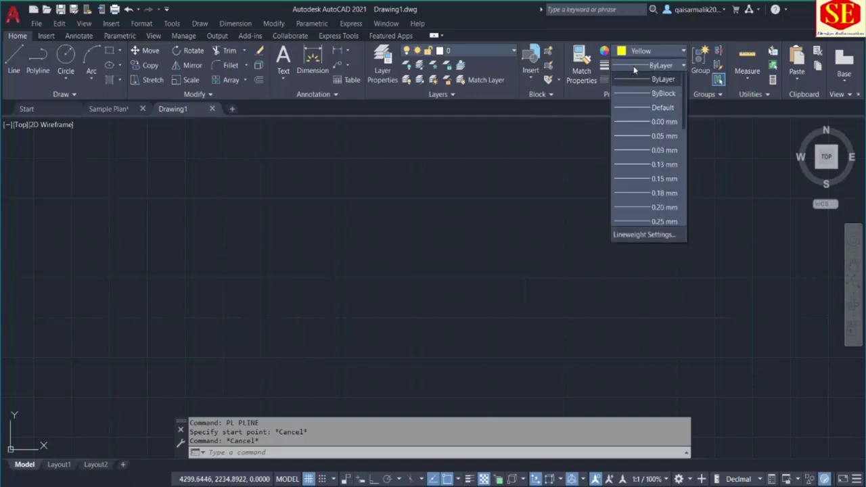
pyautogui.click(640, 79)
pyautogui.click(641, 81)
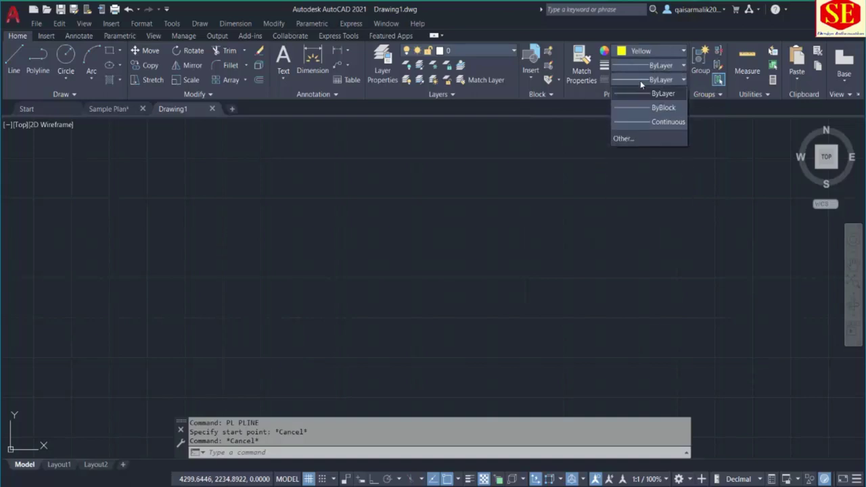
pyautogui.click(631, 135)
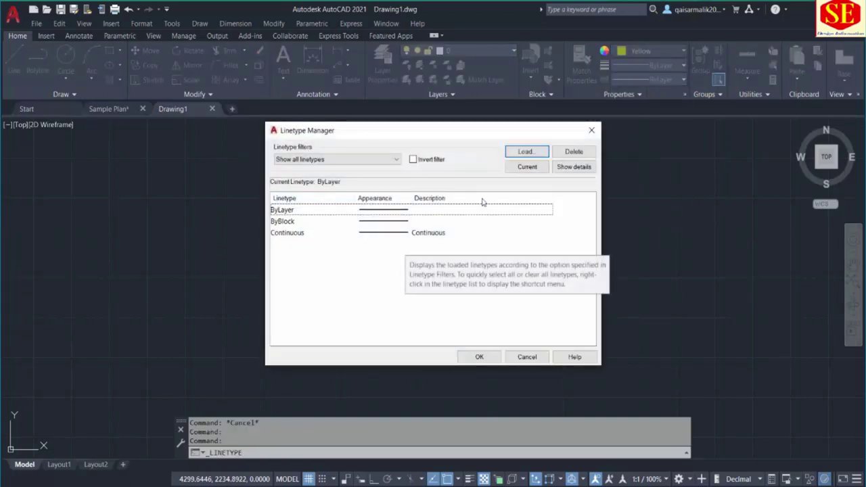
pyautogui.click(523, 153)
pyautogui.click(420, 227)
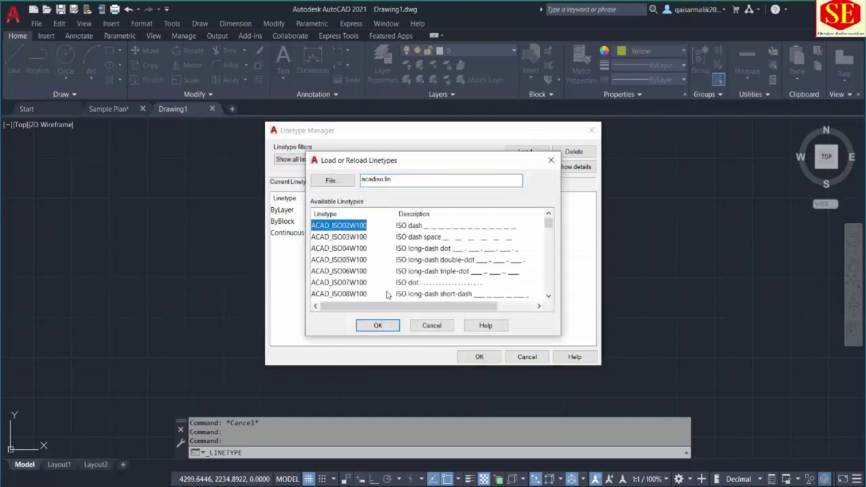
pyautogui.click(383, 325)
pyautogui.click(476, 356)
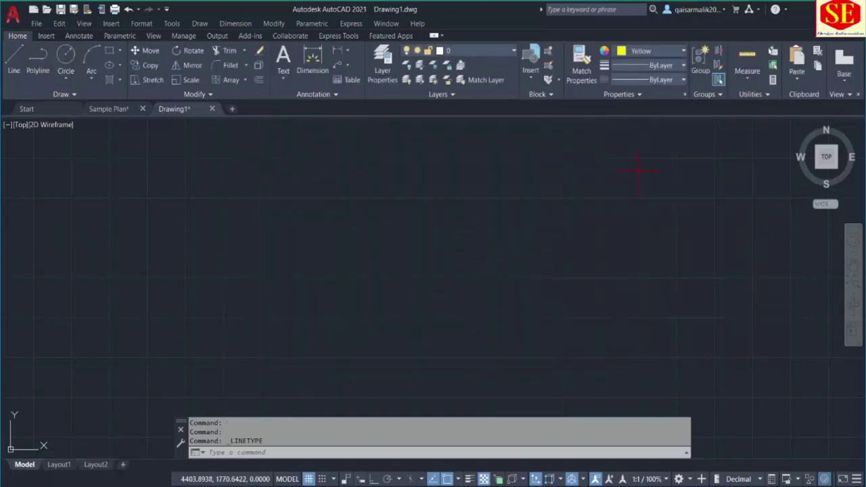
pyautogui.click(640, 80)
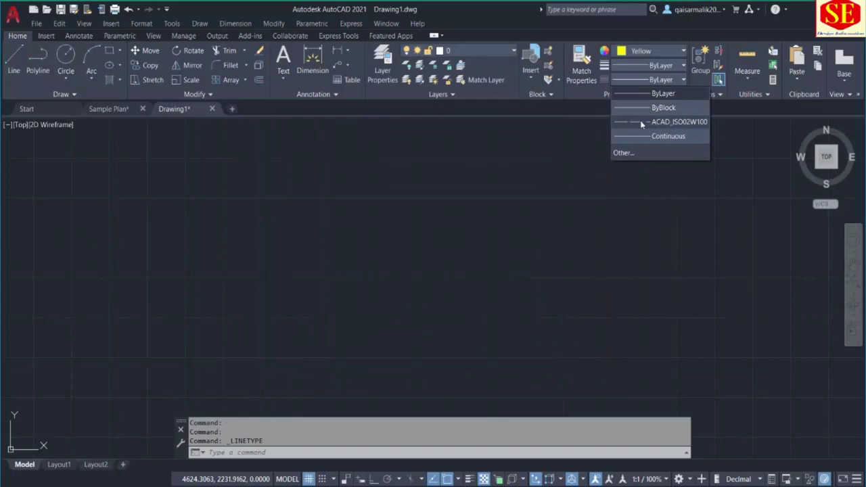
pyautogui.click(640, 125)
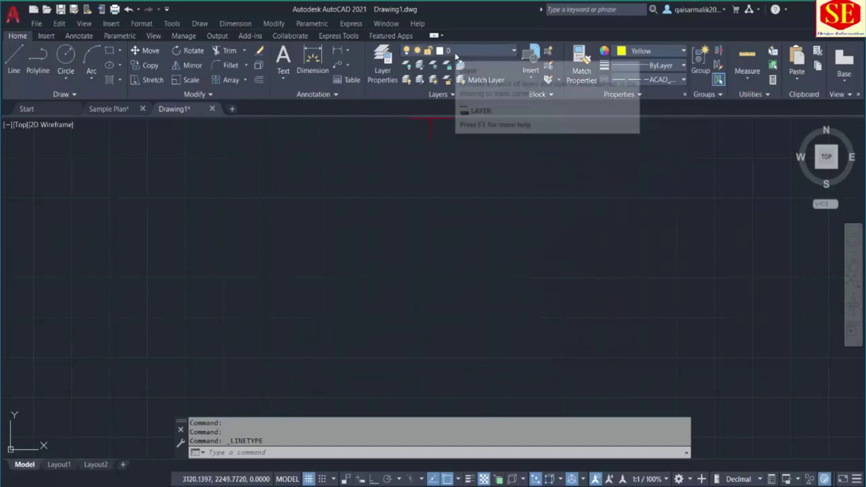
pyautogui.click(454, 58)
pyautogui.click(452, 52)
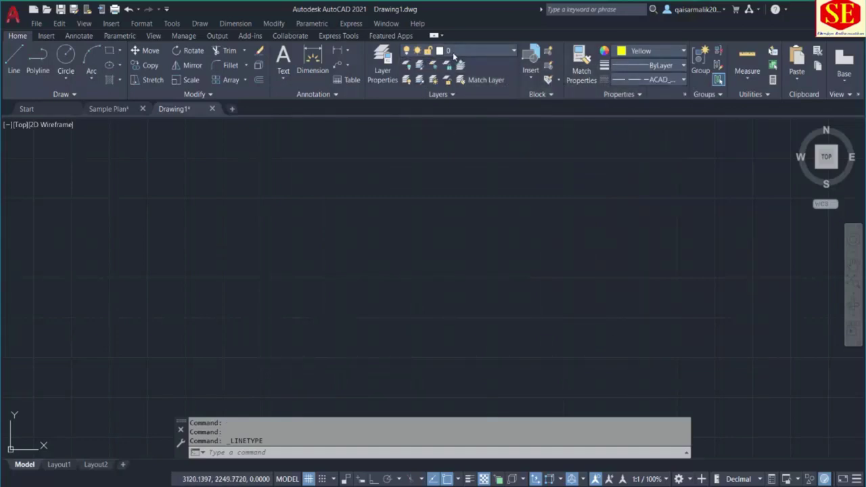
# Step: Create a layer named NSL with the ACAD_ISO02W100 dashed linetype
pyautogui.click(383, 71)
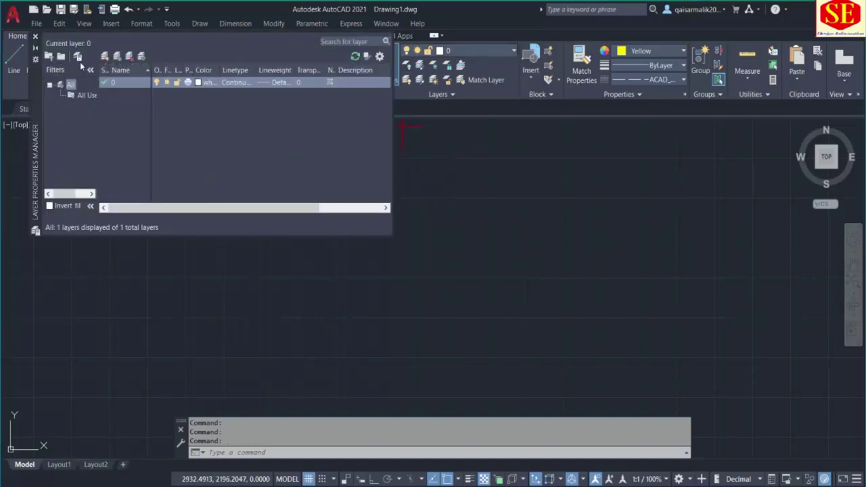
pyautogui.click(105, 57)
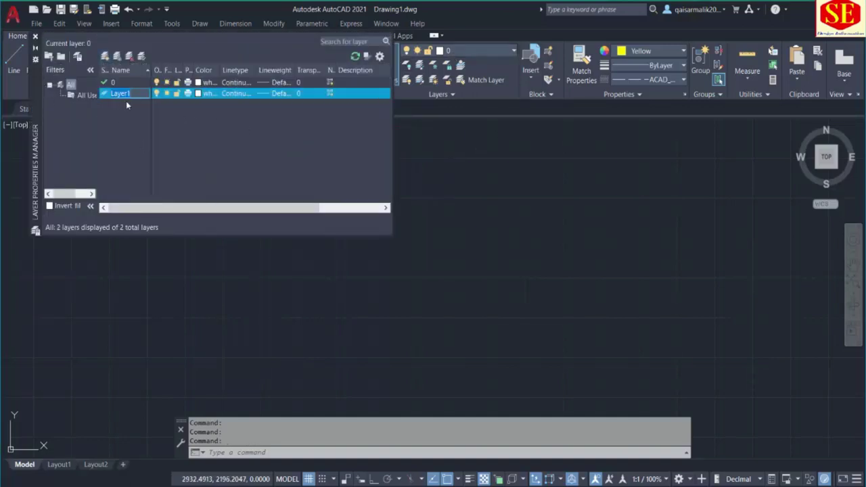
pyautogui.write('NSL')
pyautogui.click(264, 93)
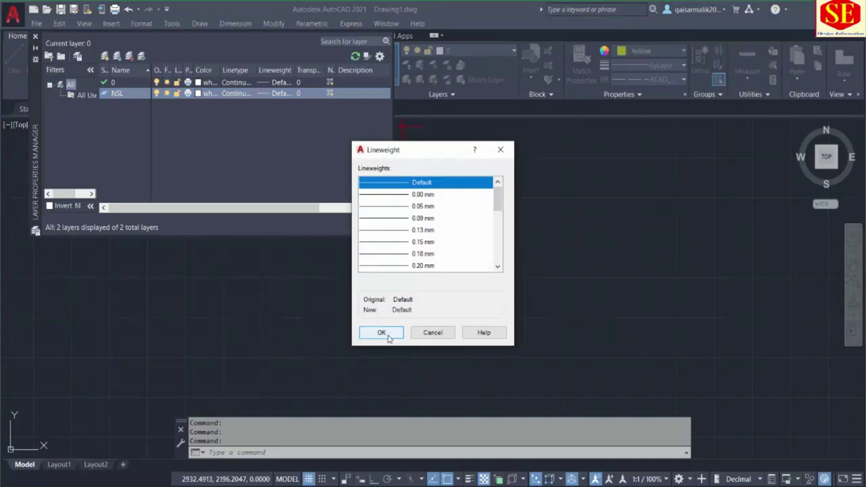
pyautogui.click(373, 333)
pyautogui.click(236, 95)
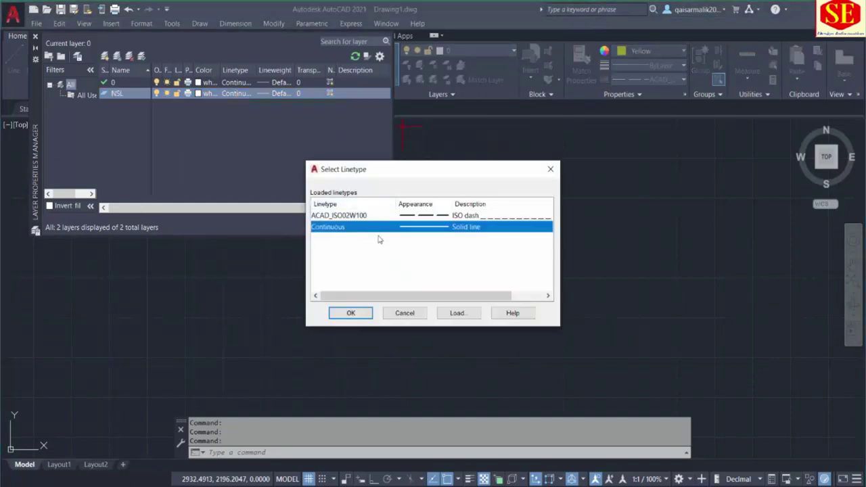
pyautogui.click(425, 217)
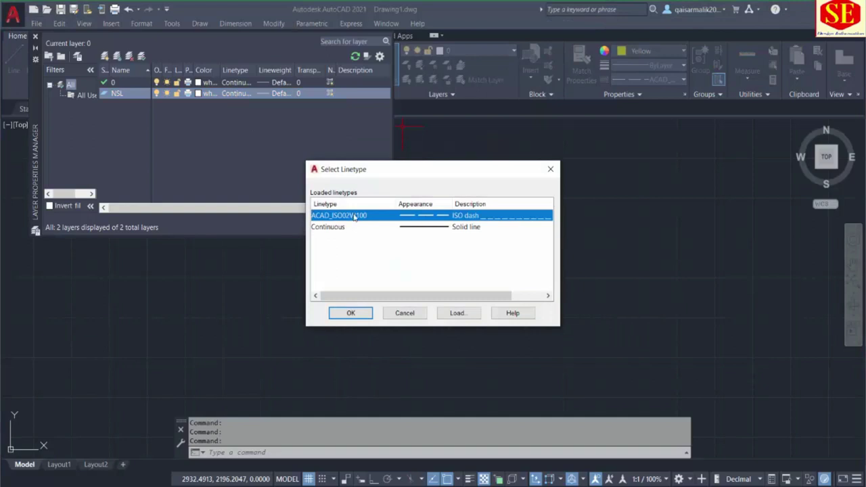
pyautogui.click(351, 314)
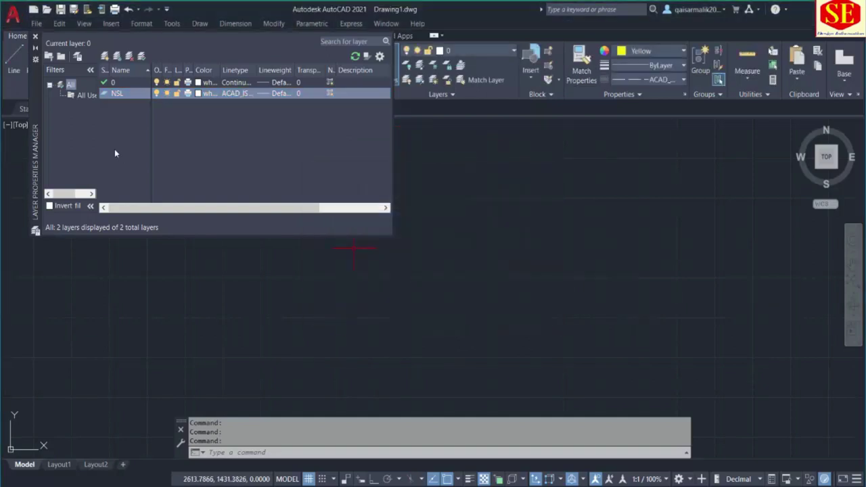
# Step: Create a layer named FRL coloured red
pyautogui.click(49, 56)
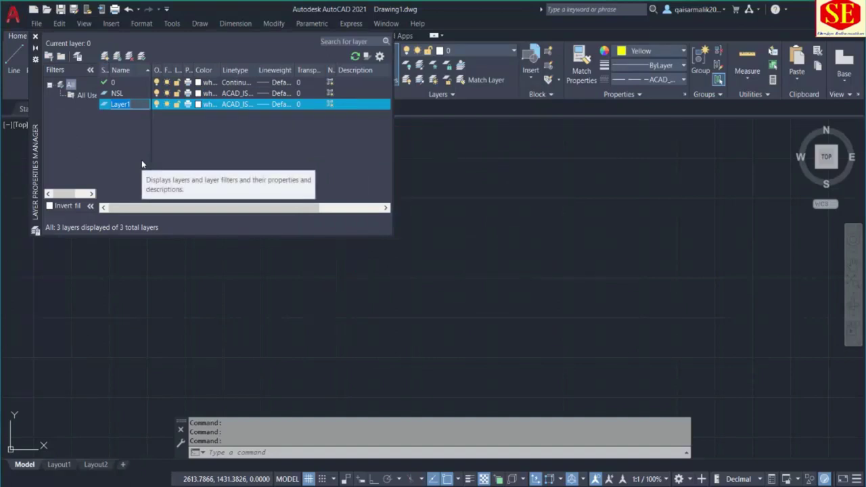
pyautogui.write('FR')
pyautogui.write('L')
pyautogui.click(207, 105)
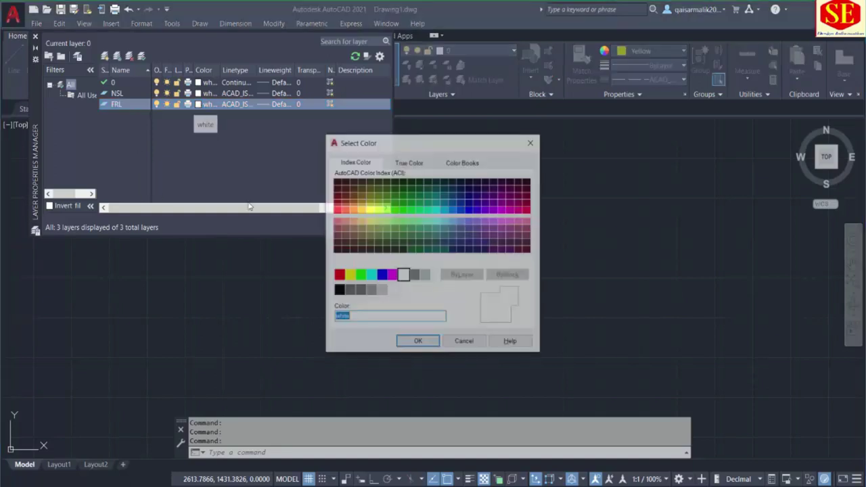
pyautogui.write('red')
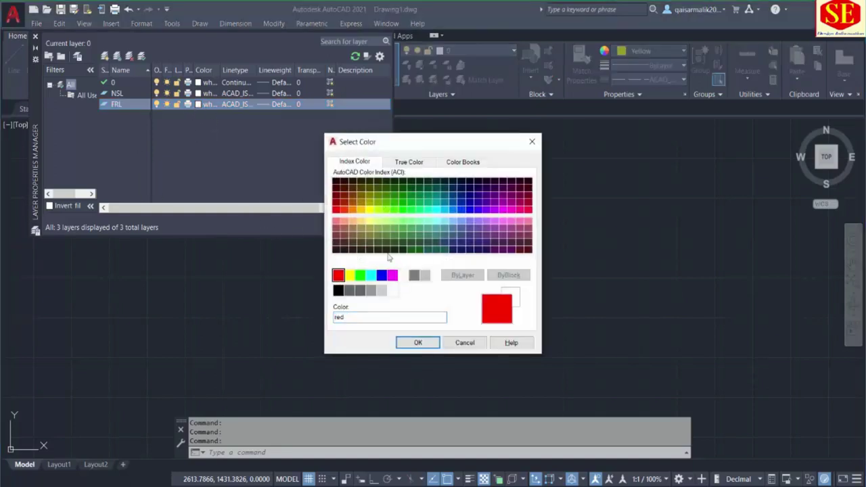
pyautogui.click(418, 342)
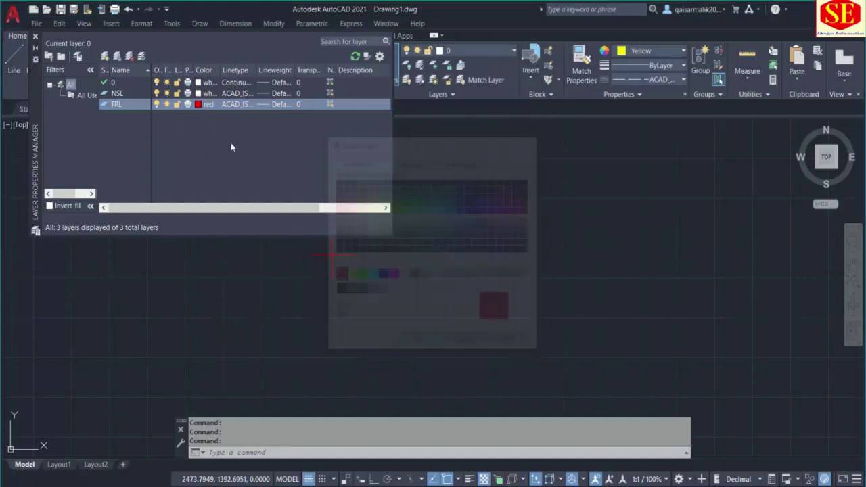
# Step: Give FRL the Continuous linetype and make the NSL layer cyan
pyautogui.click(239, 105)
pyautogui.click(404, 231)
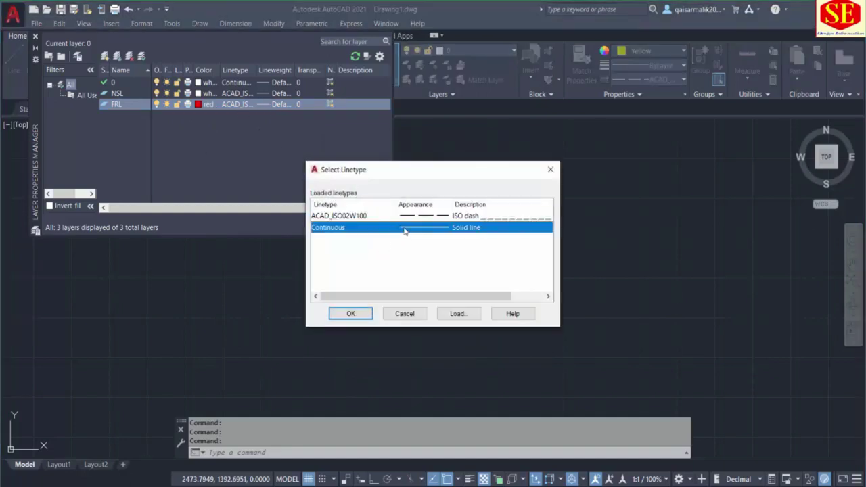
pyautogui.click(364, 317)
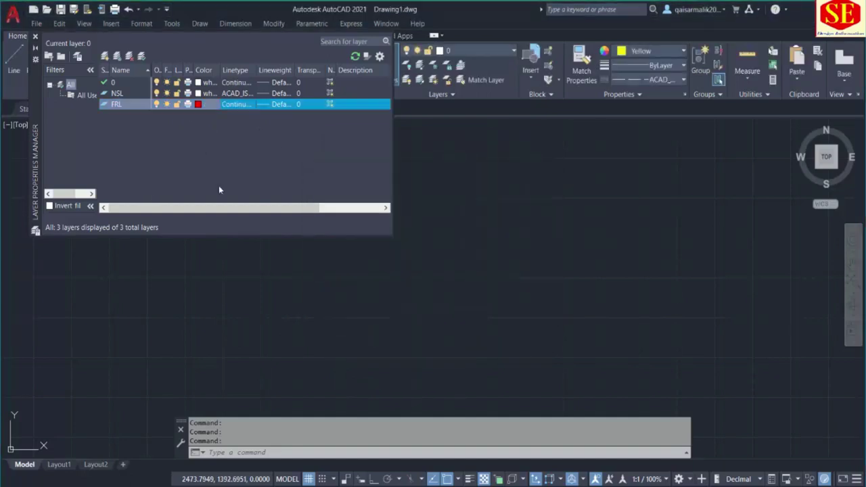
pyautogui.click(204, 94)
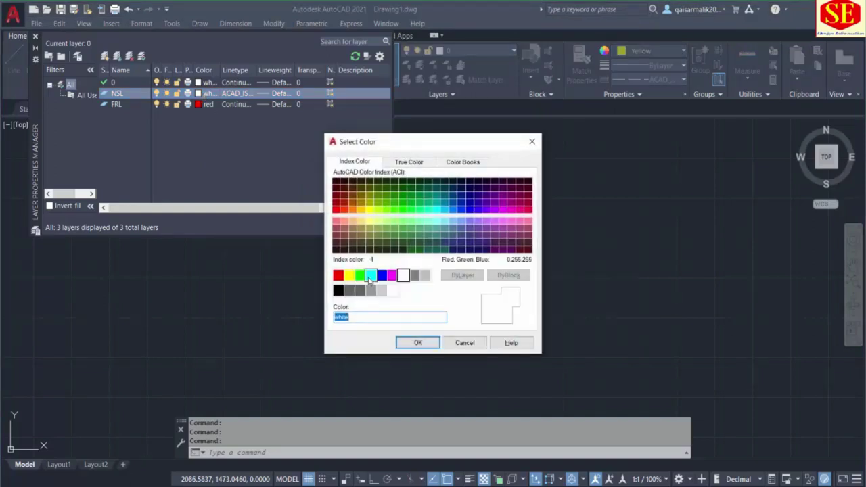
pyautogui.click(371, 275)
pyautogui.click(418, 343)
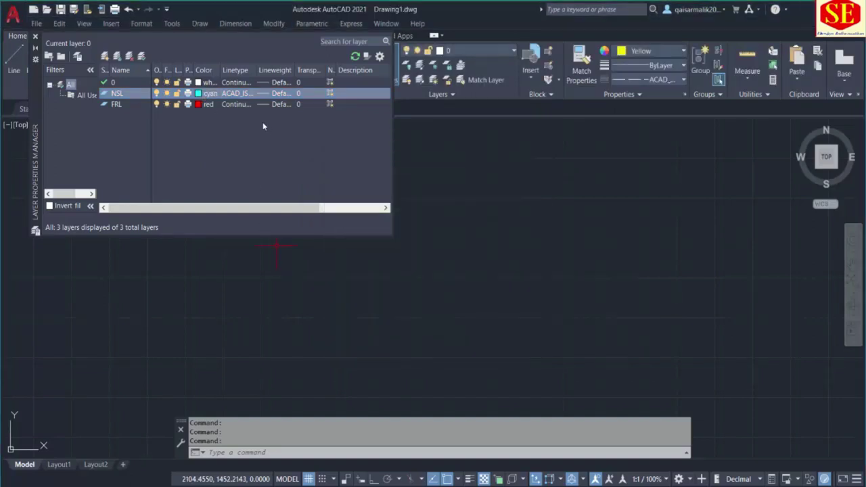
pyautogui.click(207, 106)
pyautogui.click(425, 341)
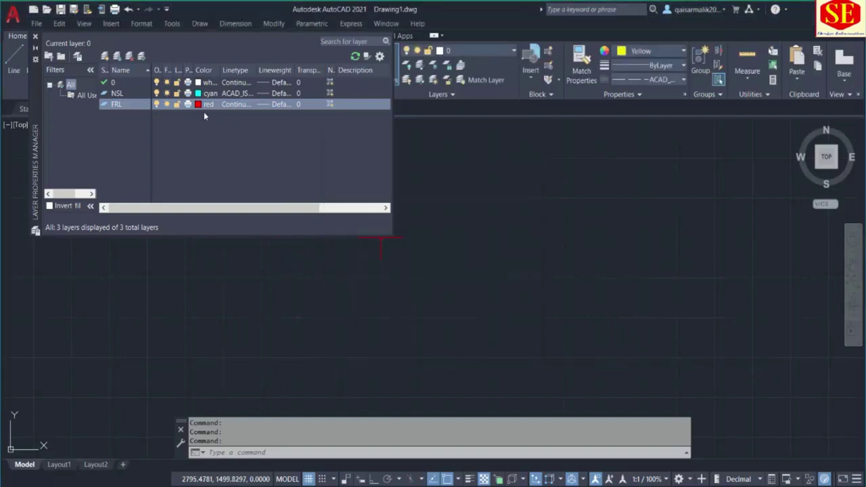
# Step: Add an NSL Data layer coloured blue and close the layer manager
pyautogui.click(104, 56)
pyautogui.write('N')
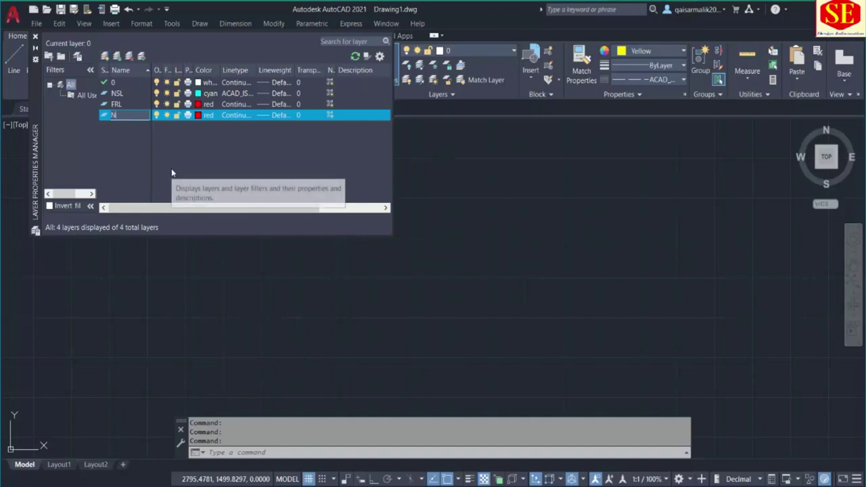
pyautogui.write('SL Da')
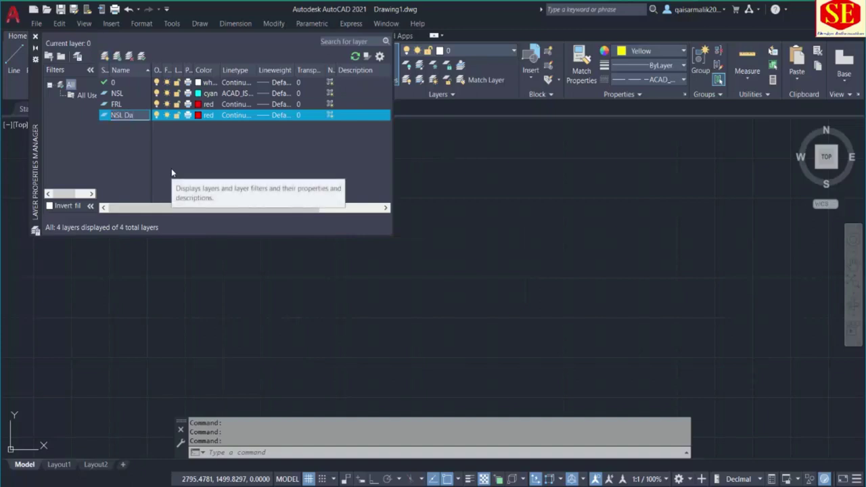
pyautogui.press('Return')
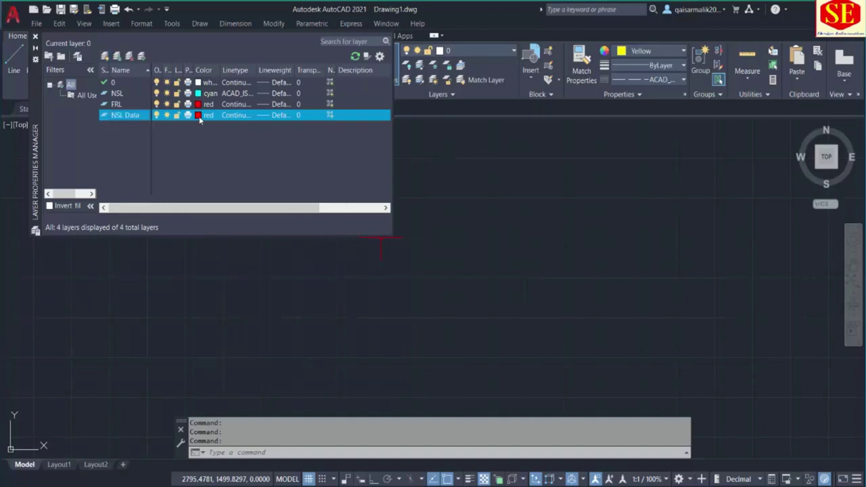
pyautogui.click(199, 115)
pyautogui.write('blue')
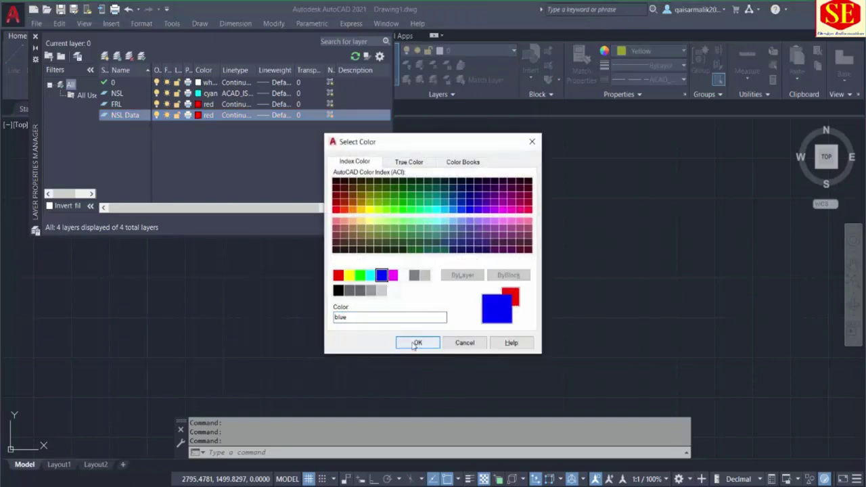
pyautogui.click(414, 342)
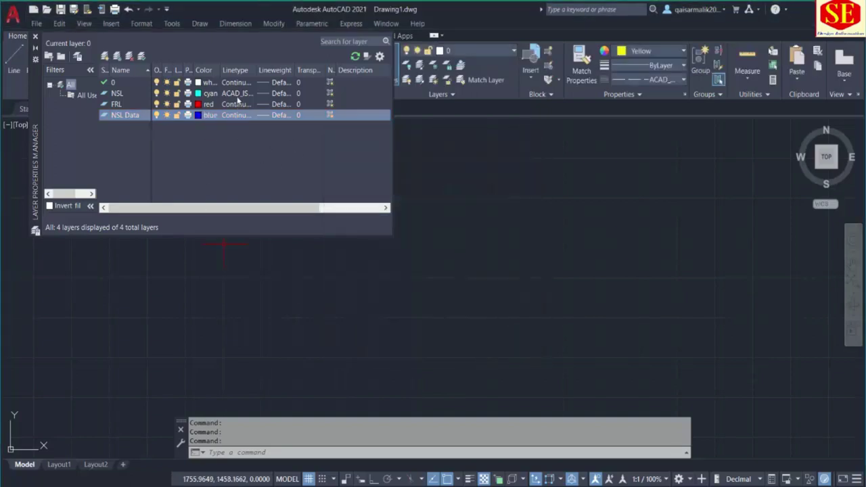
pyautogui.click(36, 37)
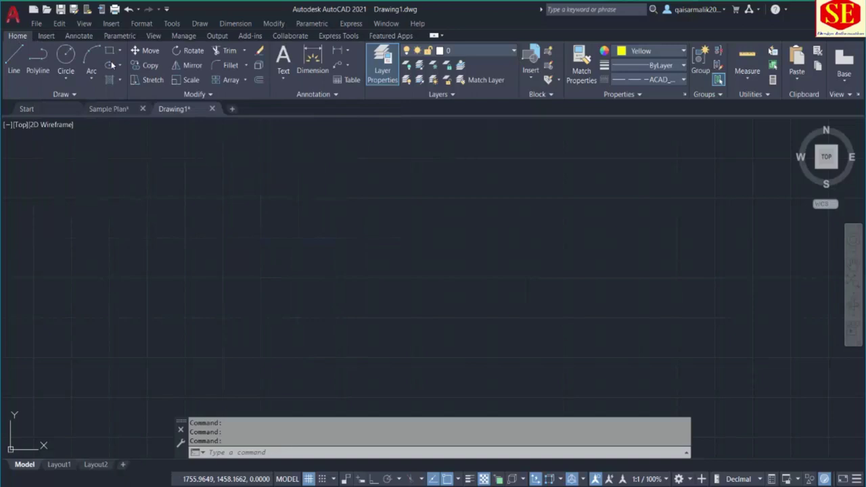
# Step: On layer NSL, draw a polyline by pasting the Excel cross-section coordinates
pyautogui.click(473, 51)
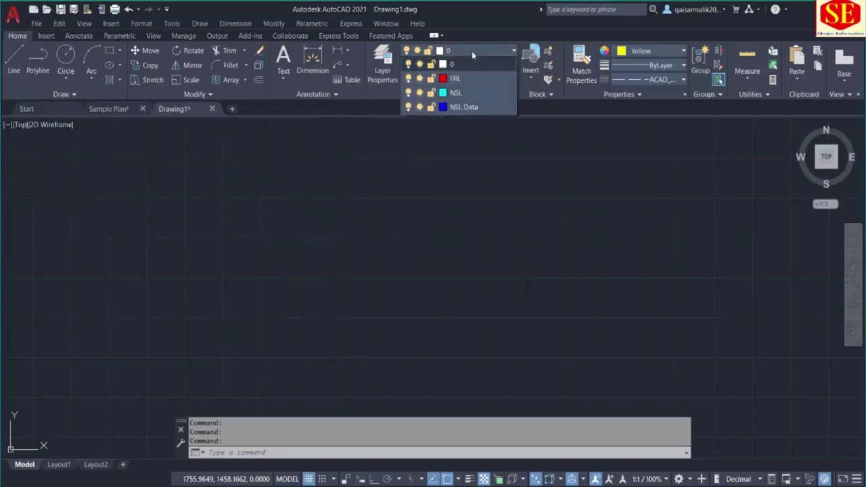
pyautogui.click(454, 94)
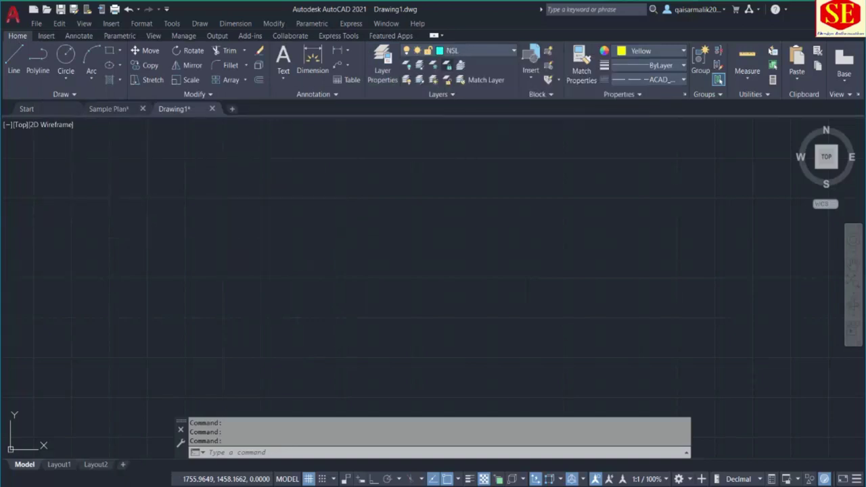
pyautogui.click(294, 453)
pyautogui.write('PL')
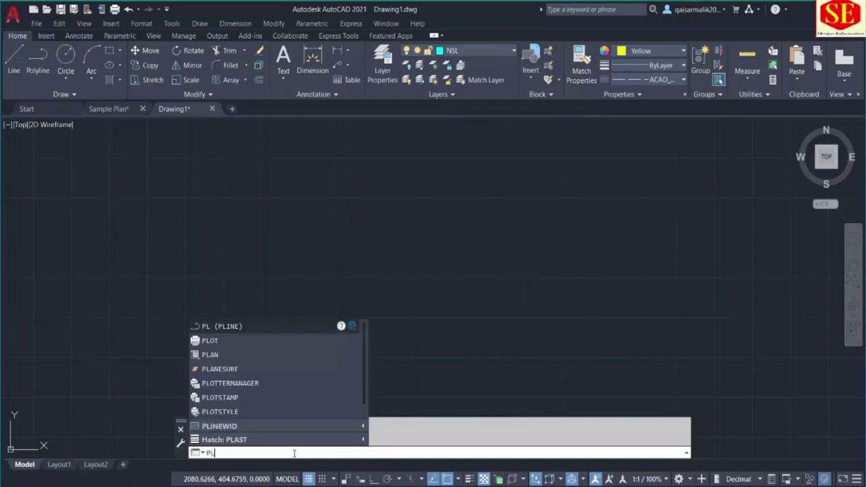
pyautogui.press('Return')
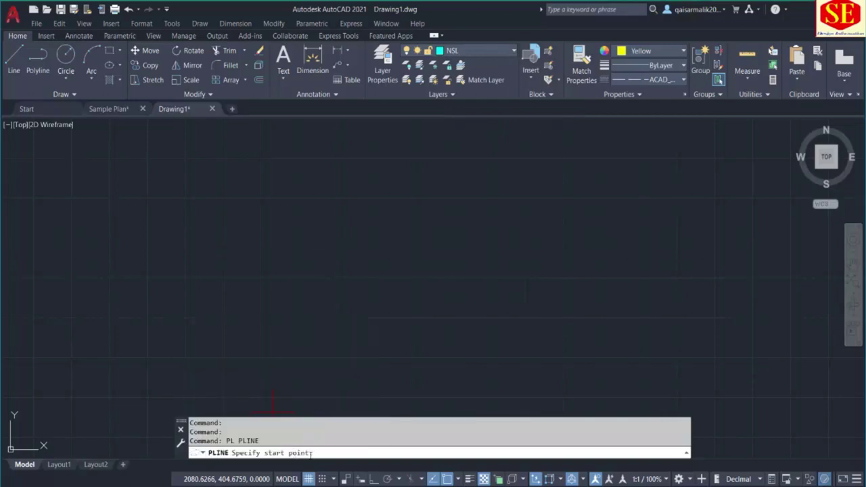
pyautogui.hotkey('alt', 'Tab')
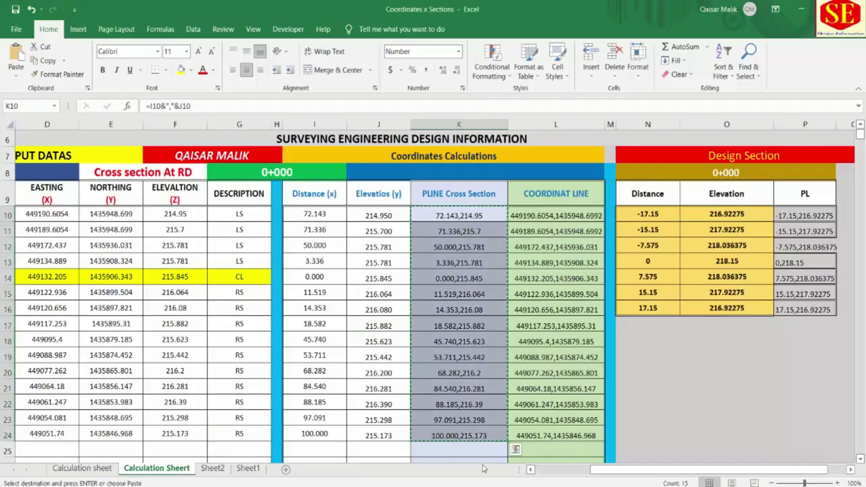
pyautogui.click(525, 459)
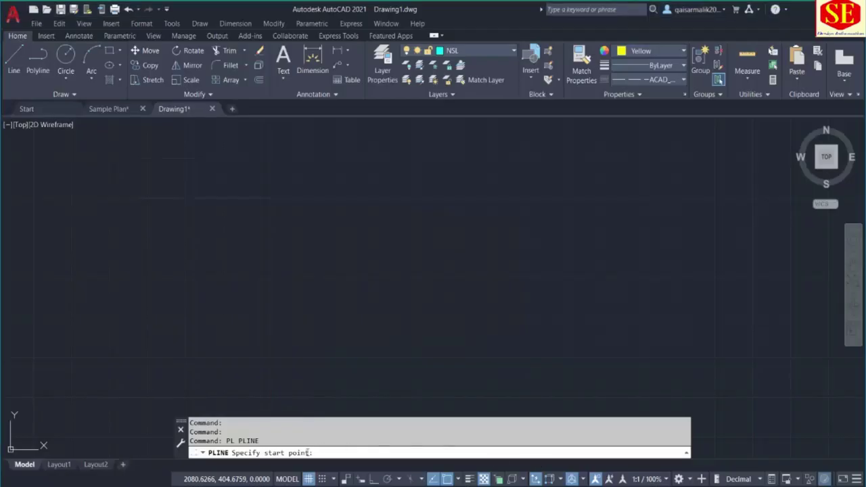
pyautogui.rightClick(322, 450)
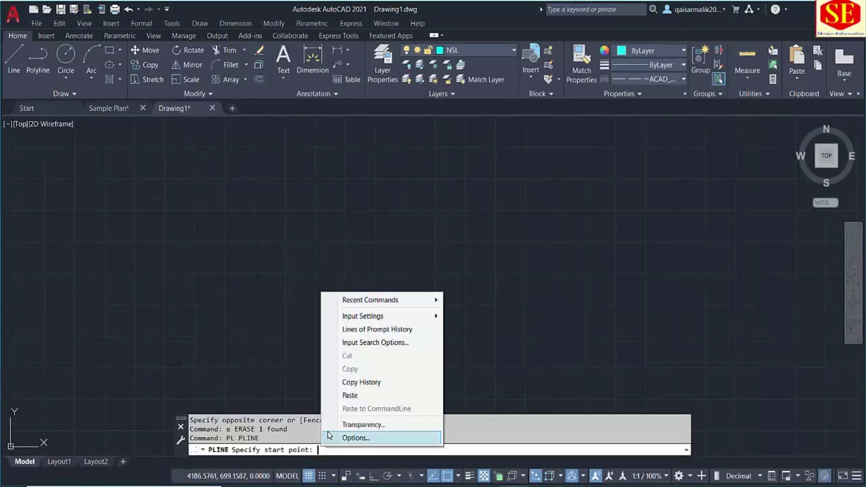
pyautogui.click(350, 397)
pyautogui.scroll(-3, 184, 301)
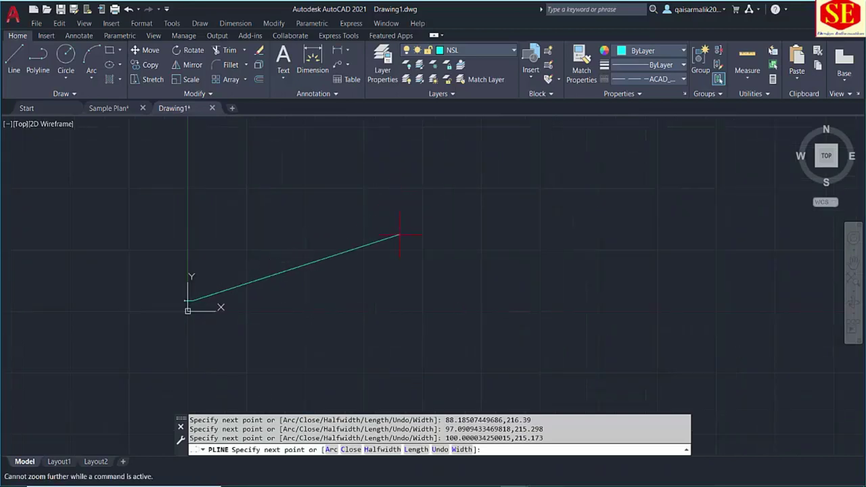
pyautogui.press('Escape')
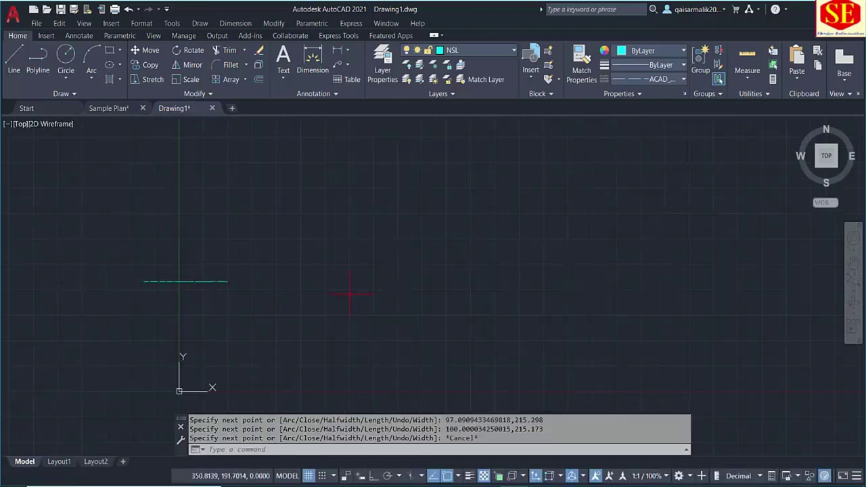
# Step: Zoom to extents and select the cyan ground line to check it
pyautogui.write('z')
pyautogui.press('Return')
pyautogui.write('e')
pyautogui.press('Return')
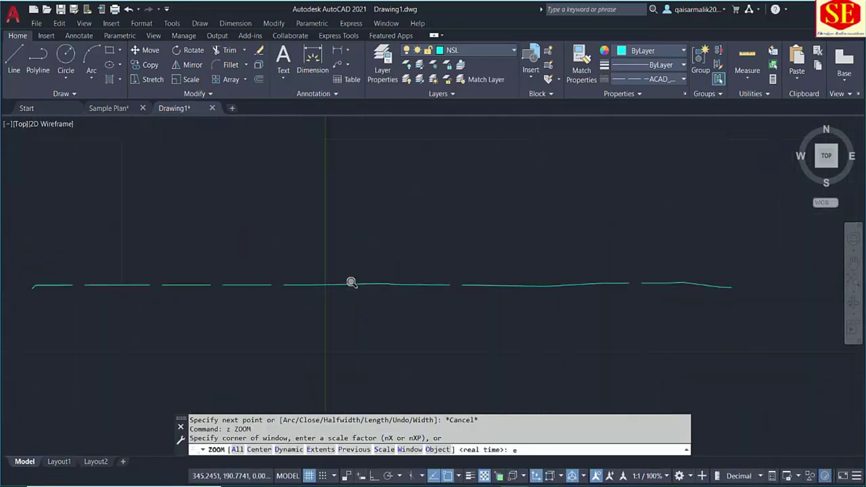
pyautogui.scroll(-4, 357, 290)
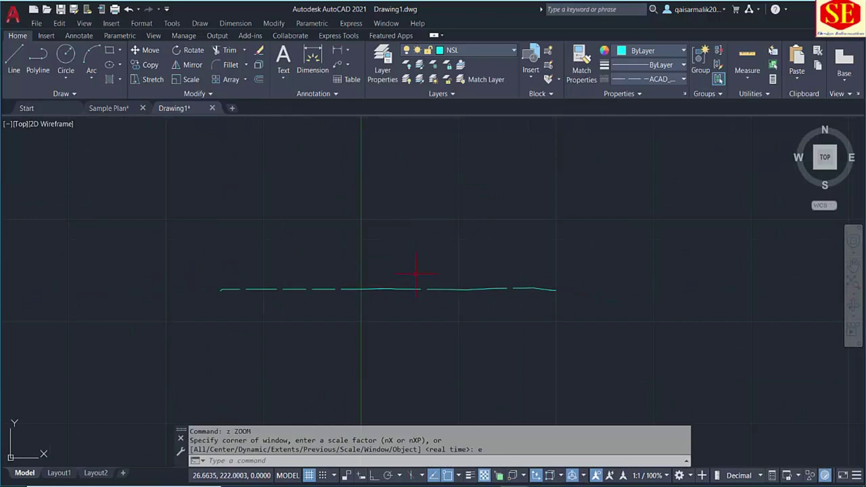
pyautogui.click(326, 289)
pyautogui.press('Escape')
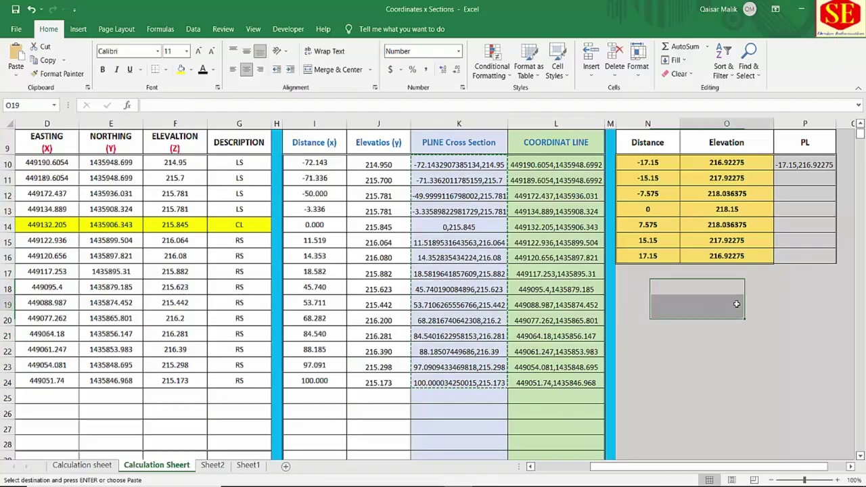
# Step: Fill the PL formula down to P16, copy the P10:P16 pairs, and return to Drawing1
pyautogui.moveTo(834, 172); pyautogui.dragTo(834, 261)
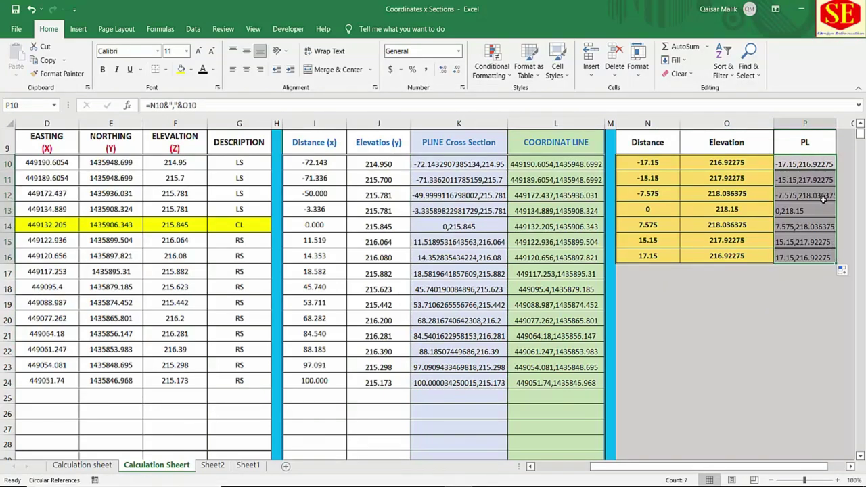
pyautogui.rightClick(819, 194)
pyautogui.click(756, 213)
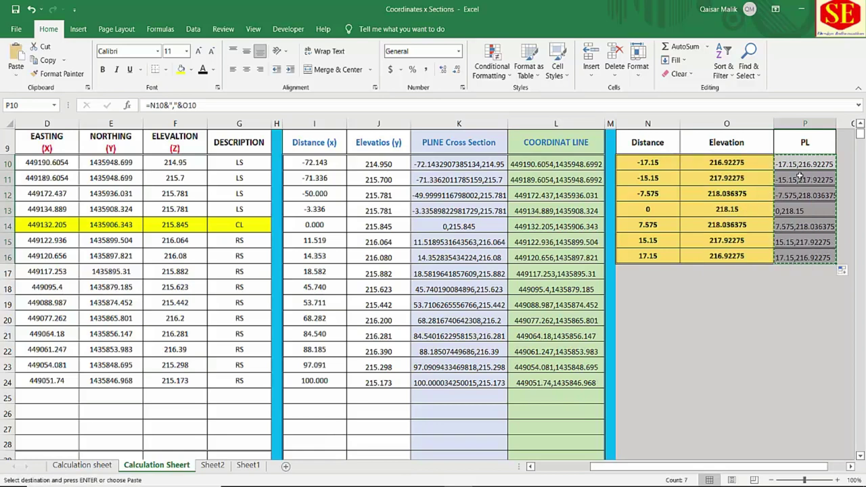
pyautogui.scroll(2, 647, 208)
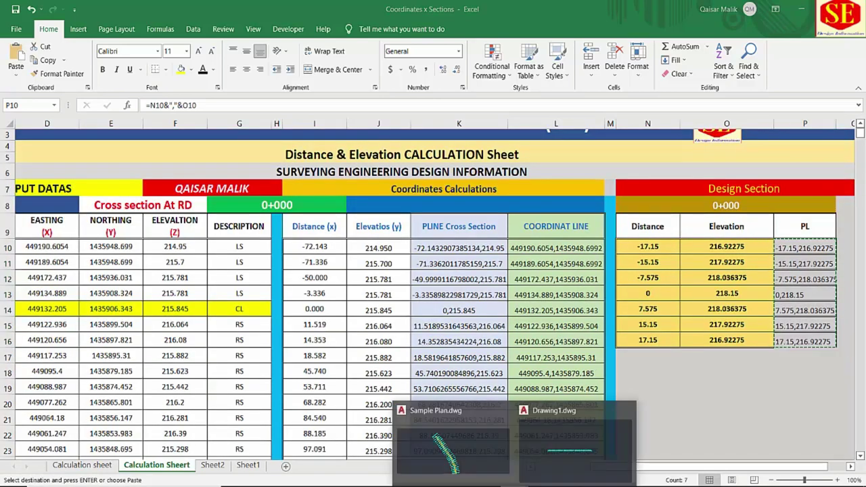
pyautogui.click(538, 474)
# Step: On layer FRL, draw a polyline by pasting the copied design-section coordinates
pyautogui.click(443, 51)
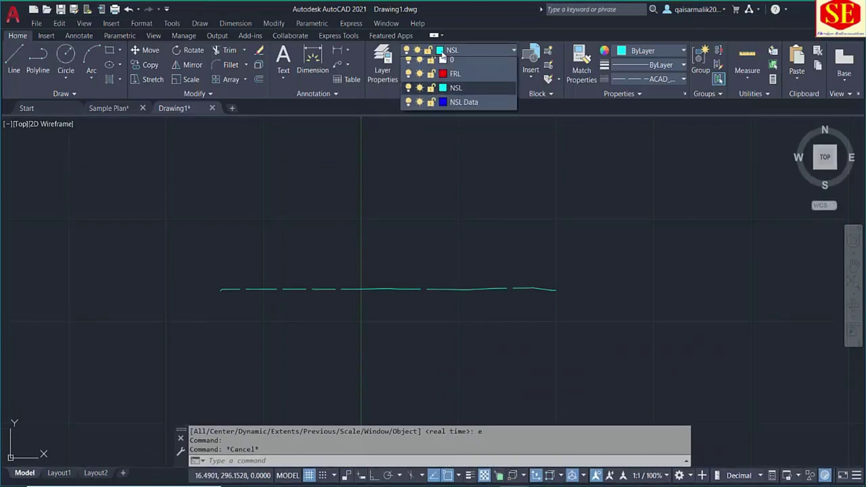
pyautogui.click(457, 78)
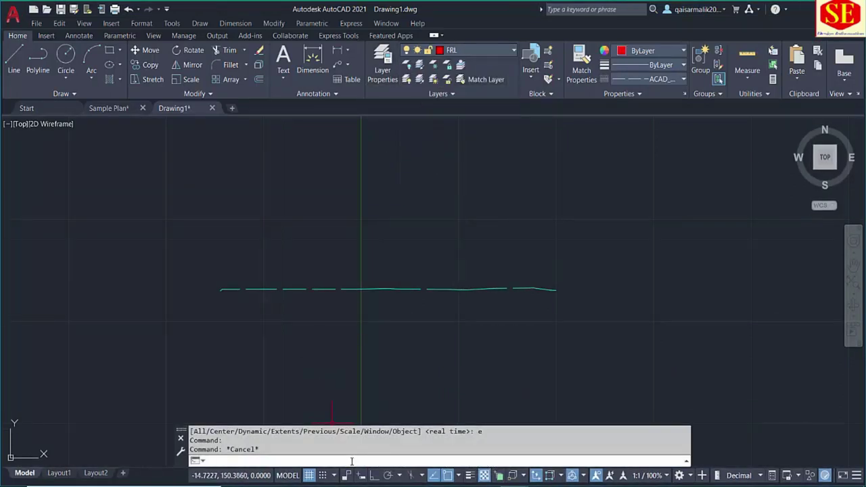
pyautogui.click(440, 461)
pyautogui.write('pl')
pyautogui.press('Return')
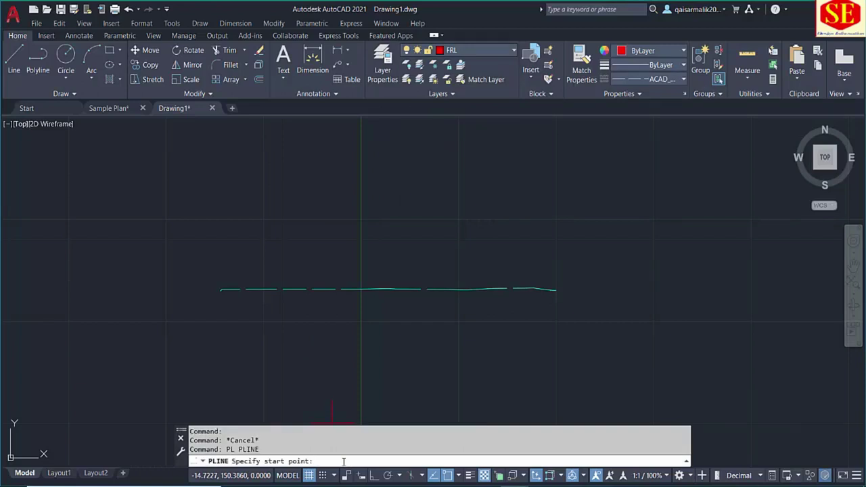
pyautogui.rightClick(344, 461)
pyautogui.click(357, 408)
pyautogui.scroll(2, 268, 266)
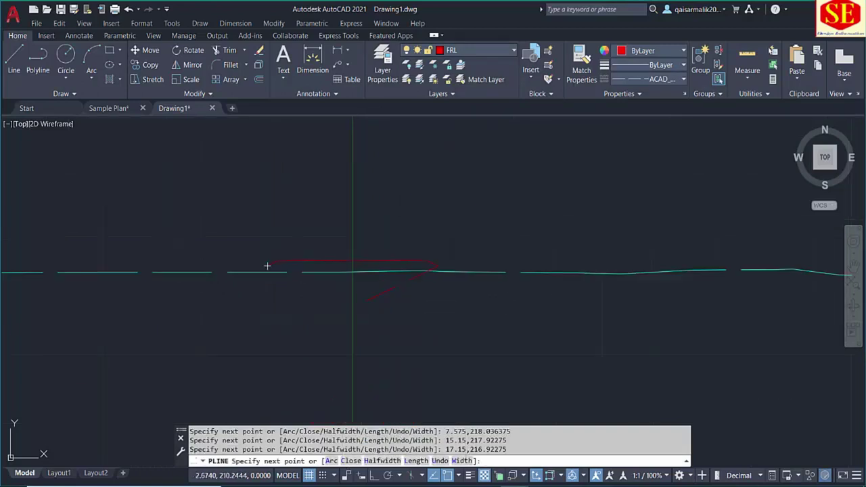
pyautogui.press('Escape')
# Step: Pan to the red line's end and try extending it, then cancel
pyautogui.scroll(2, 483, 239)
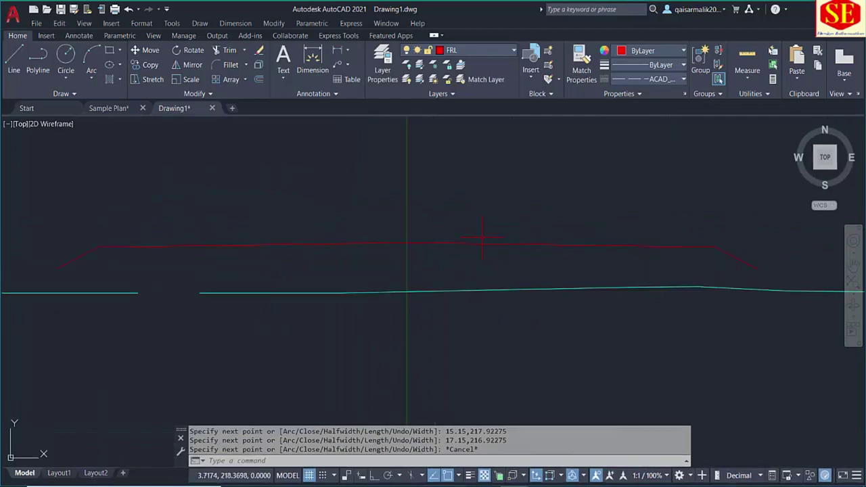
pyautogui.moveTo(66, 266)
pyautogui.mouseDown()
pyautogui.moveTo(241, 236)
pyautogui.moveTo(550, 235)
pyautogui.mouseUp()
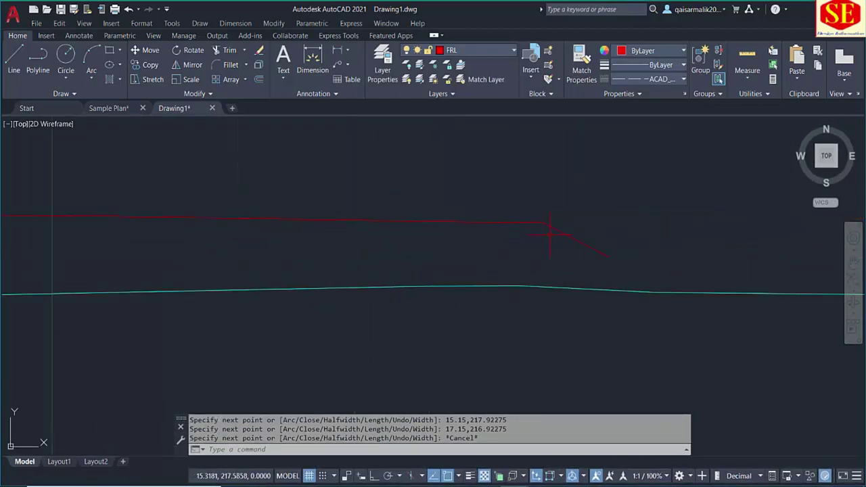
pyautogui.write('ex')
pyautogui.press('Return')
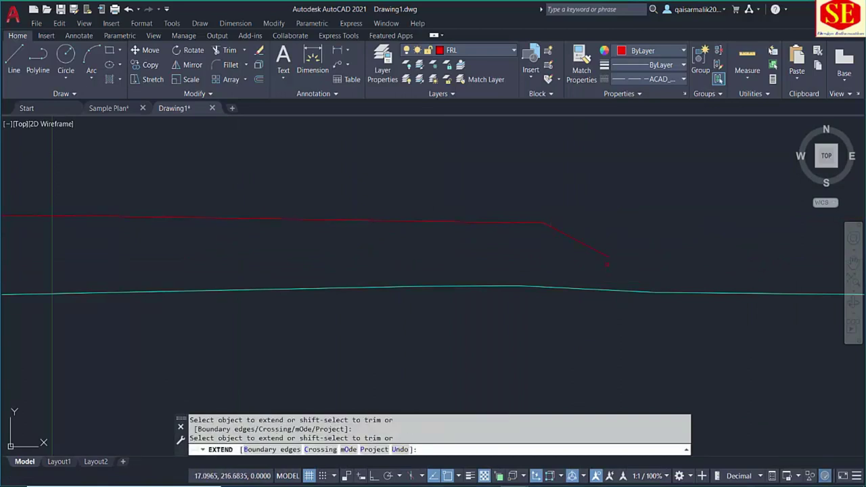
pyautogui.click(52, 293)
pyautogui.scroll(-3, 277, 277)
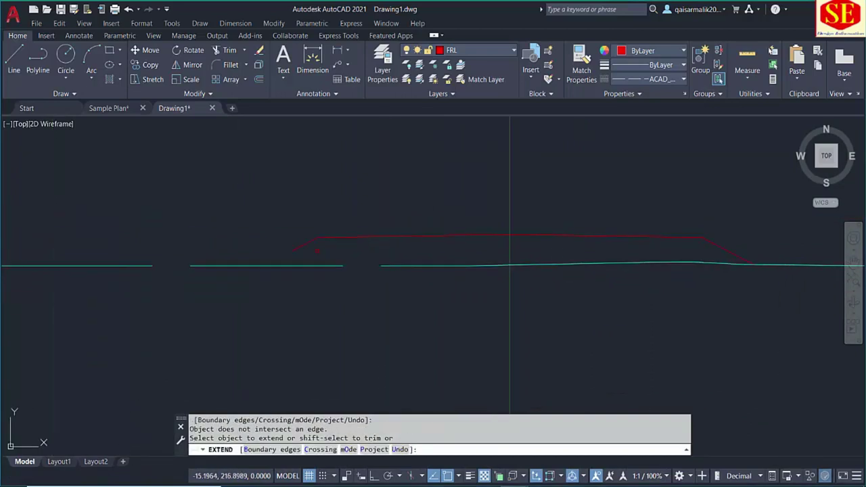
pyautogui.press('Escape')
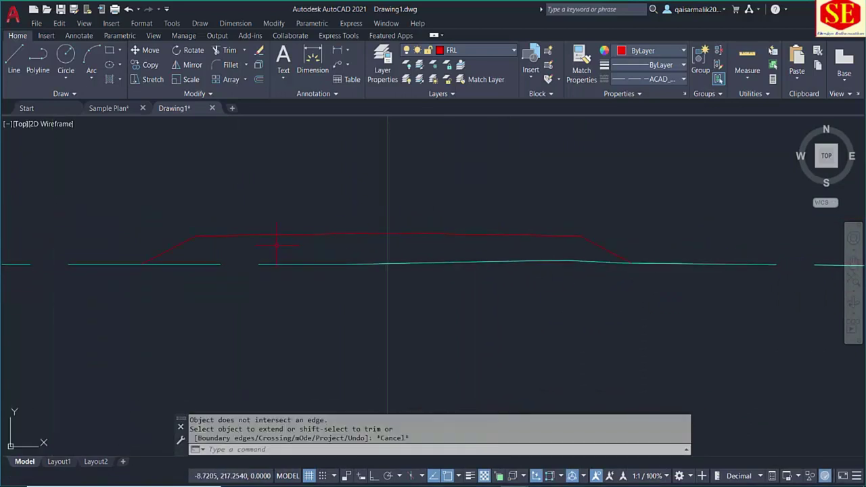
pyautogui.scroll(2, 290, 290)
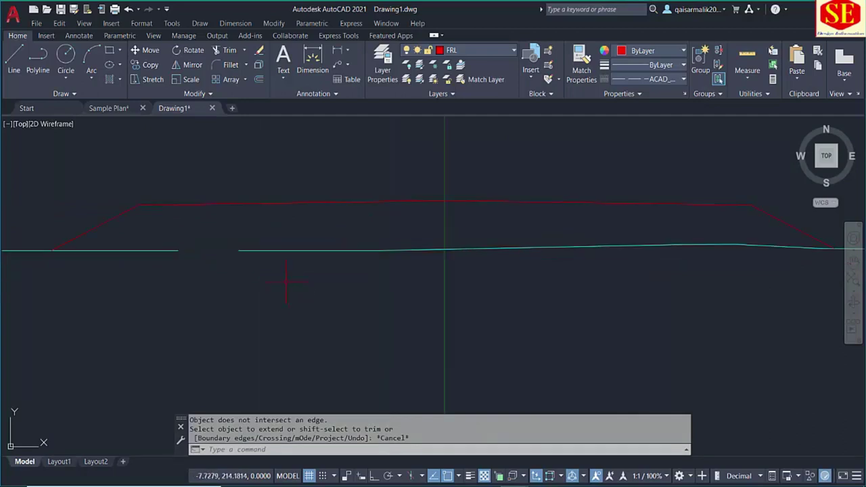
pyautogui.scroll(2, 286, 281)
pyautogui.write('pl')
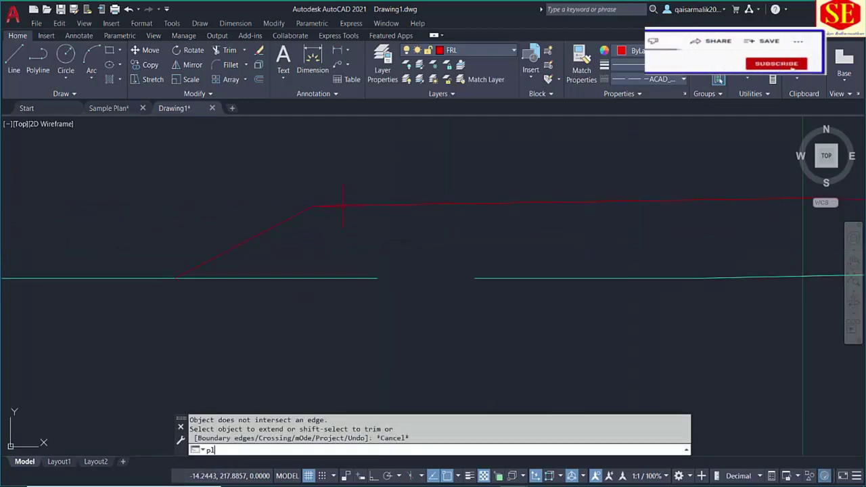
pyautogui.press('Return')
pyautogui.click(313, 206)
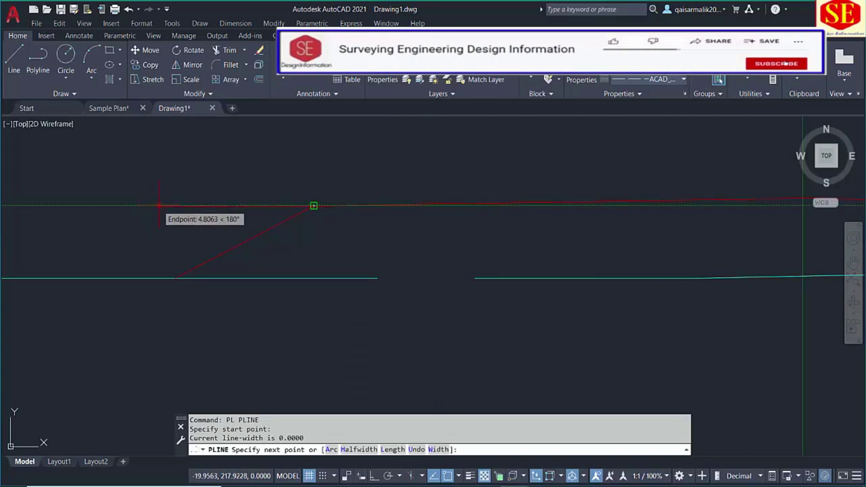
pyautogui.press('F8')
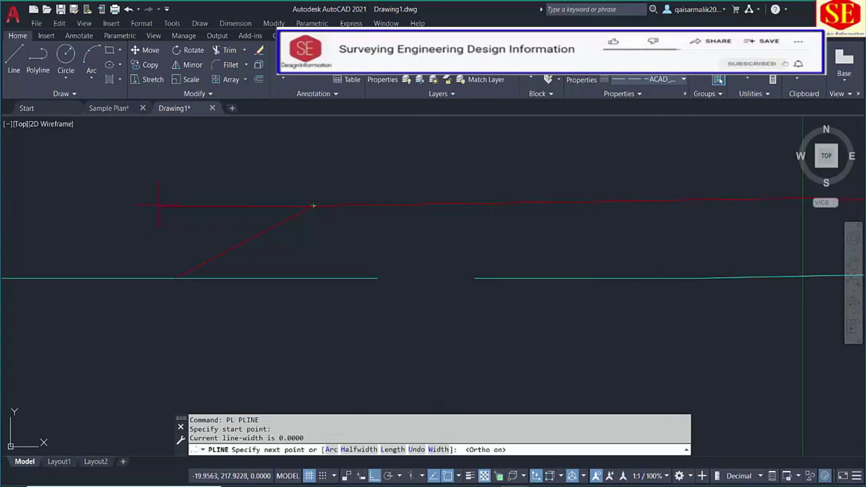
pyautogui.write('2')
pyautogui.press('Return')
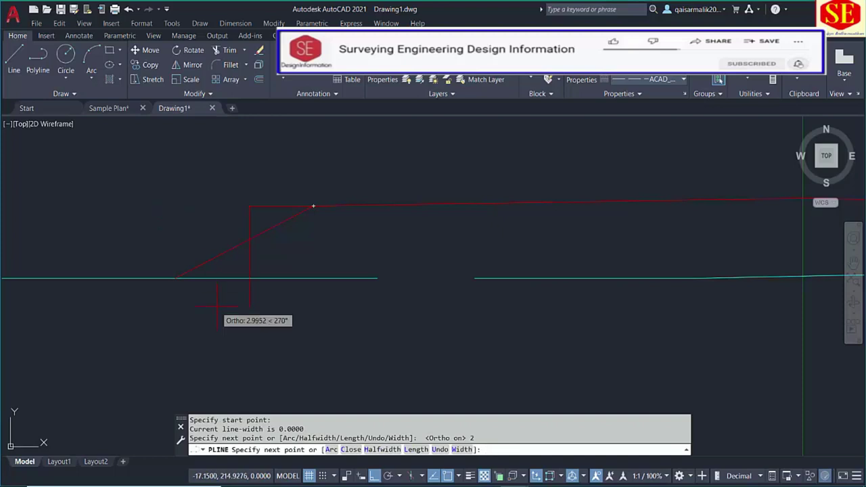
pyautogui.write('1')
pyautogui.press('Return')
pyautogui.write('c')
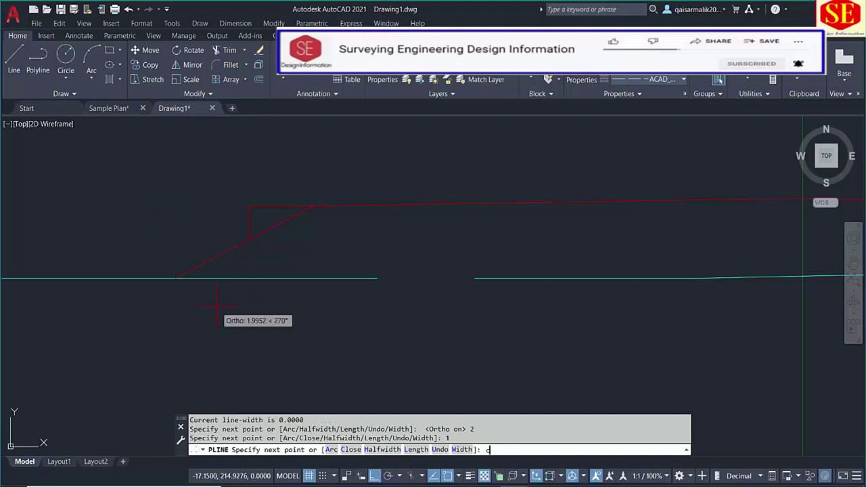
pyautogui.press('Return')
pyautogui.scroll(3, 308, 226)
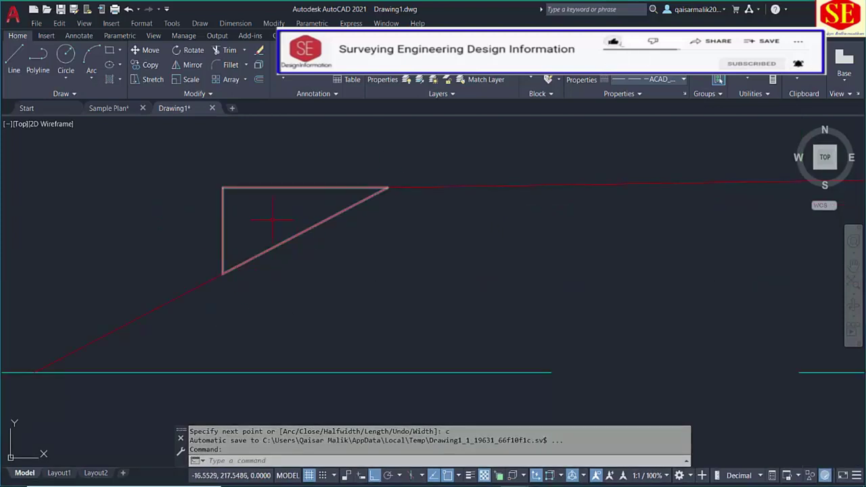
pyautogui.scroll(2, 227, 238)
pyautogui.click(242, 140)
pyautogui.click(201, 182)
pyautogui.write('e')
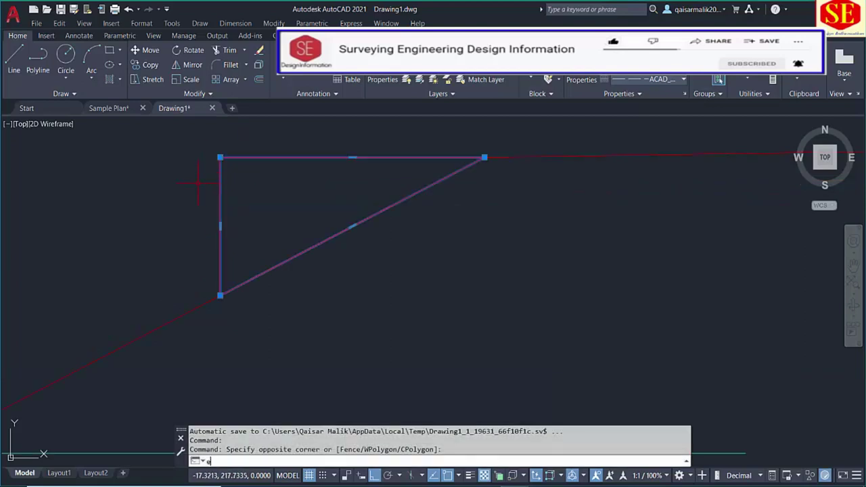
pyautogui.press('Return')
pyautogui.scroll(-5, 516, 396)
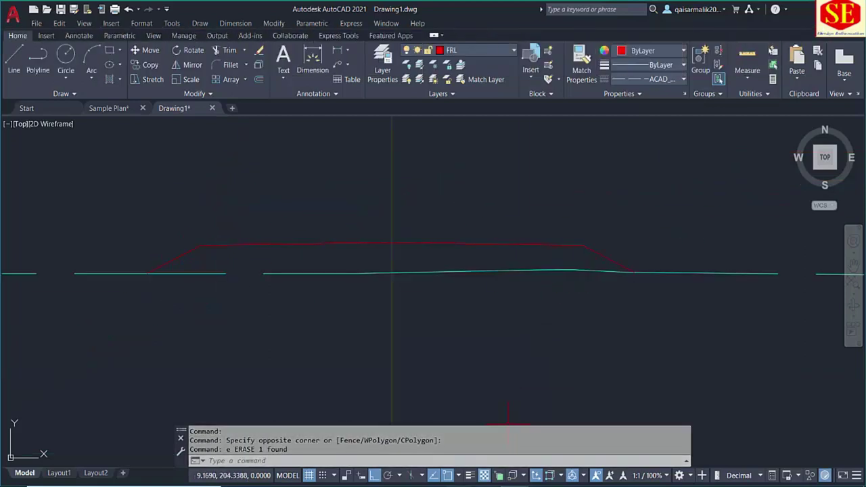
pyautogui.hotkey('alt', 'Tab')
# Step: Set the Side Slope (H) to 1.5 on the Calculation sheet
pyautogui.press('Escape')
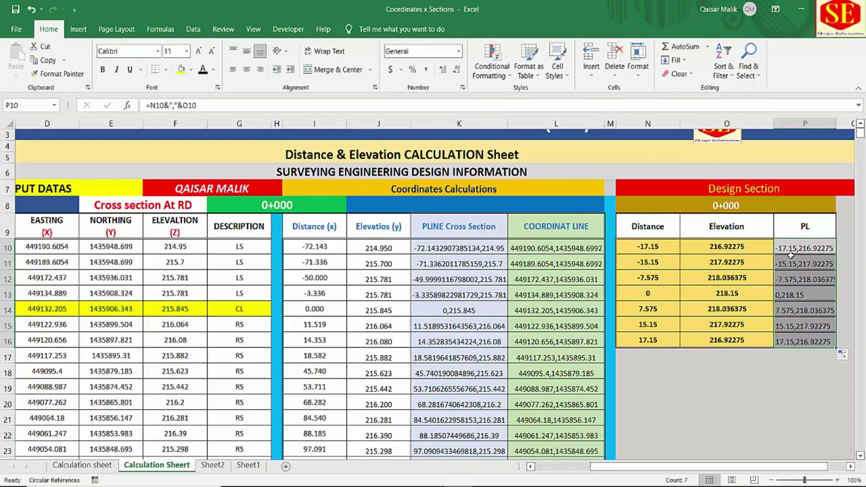
pyautogui.click(107, 467)
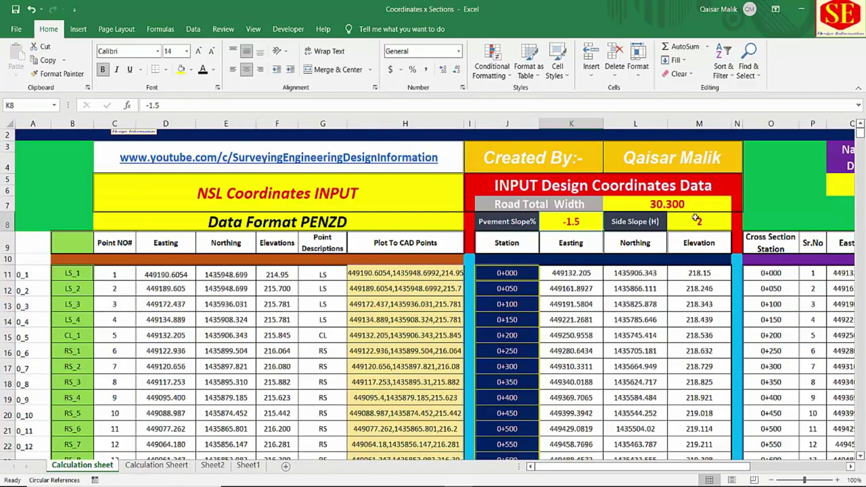
pyautogui.write('1.5')
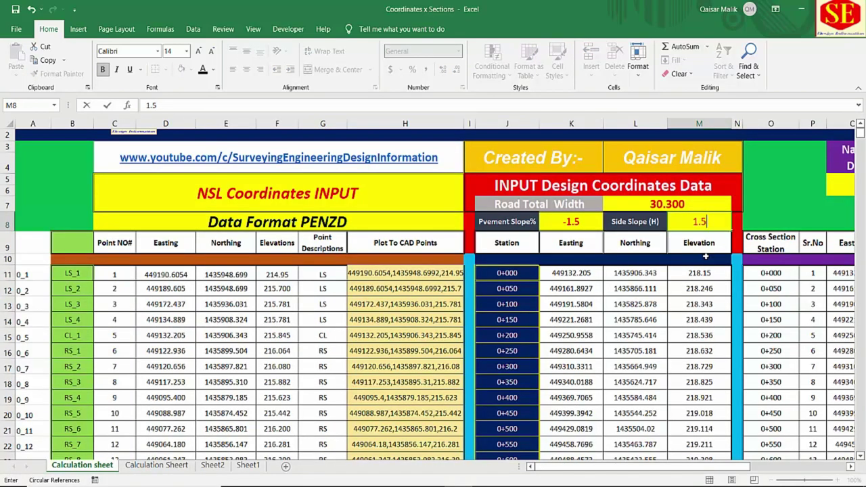
pyautogui.press('Return')
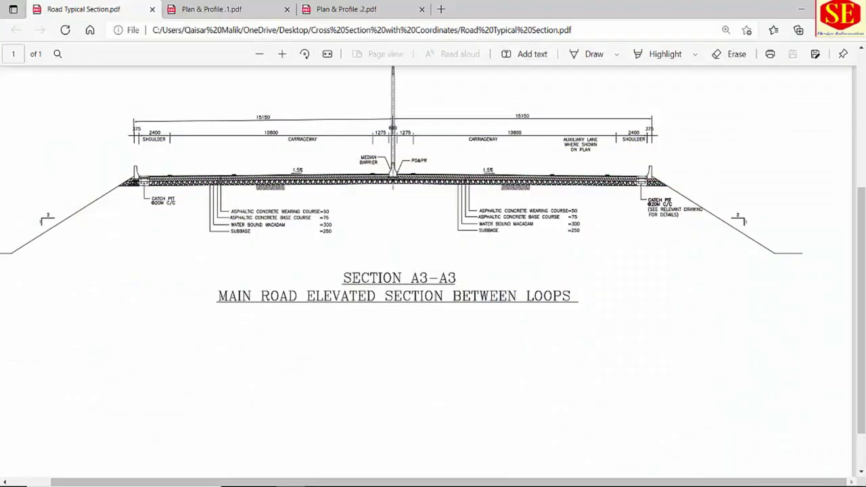
pyautogui.click(801, 9)
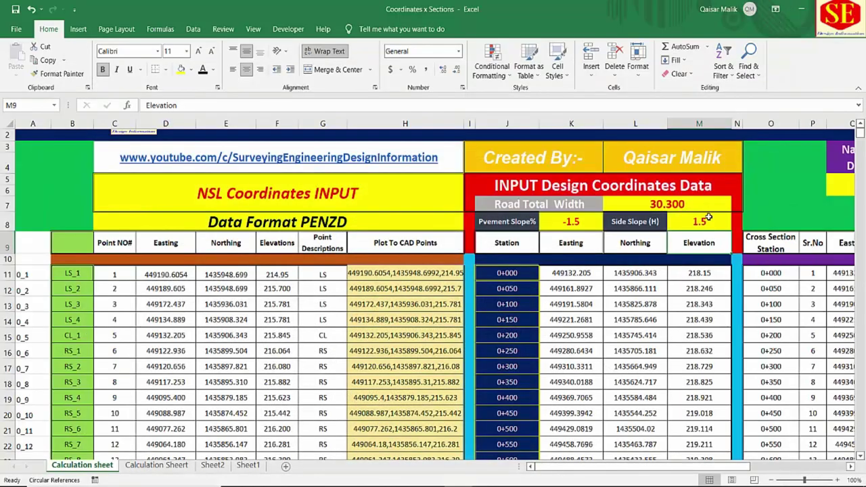
# Step: Copy the recalculated PL points P10:P16 from Calculation Sheert and return to Drawing1
pyautogui.click(156, 465)
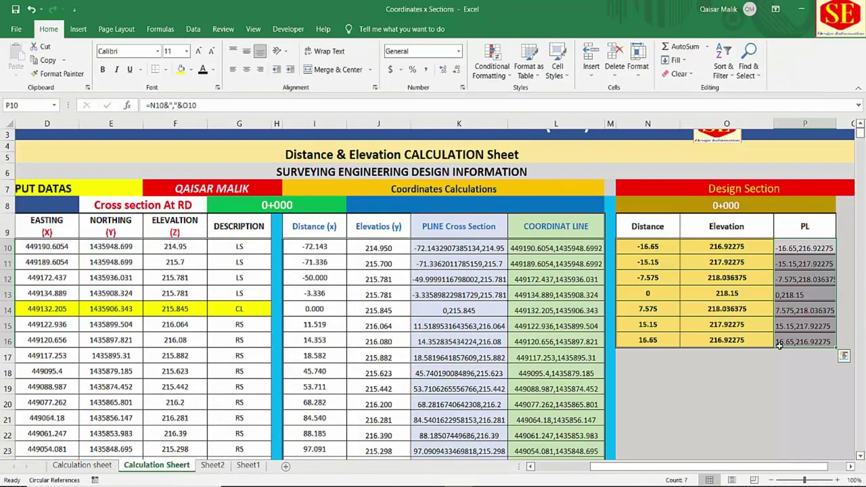
pyautogui.moveTo(805, 247); pyautogui.dragTo(804, 342)
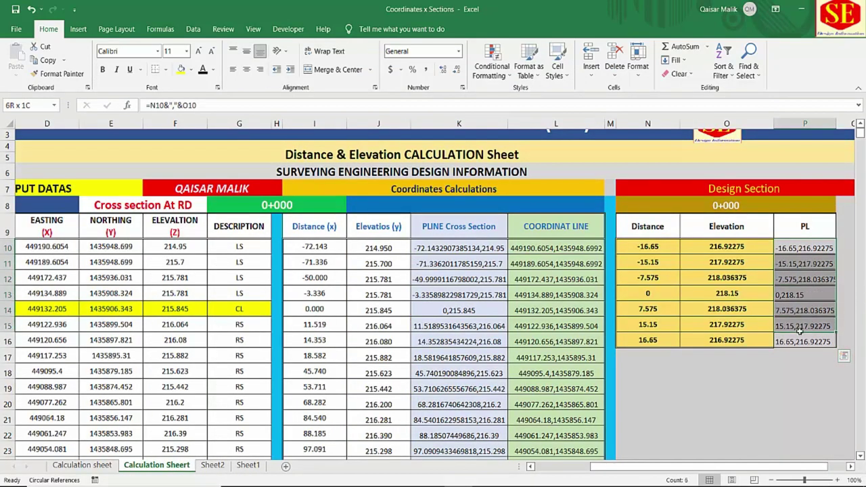
pyautogui.rightClick(804, 342)
pyautogui.click(712, 111)
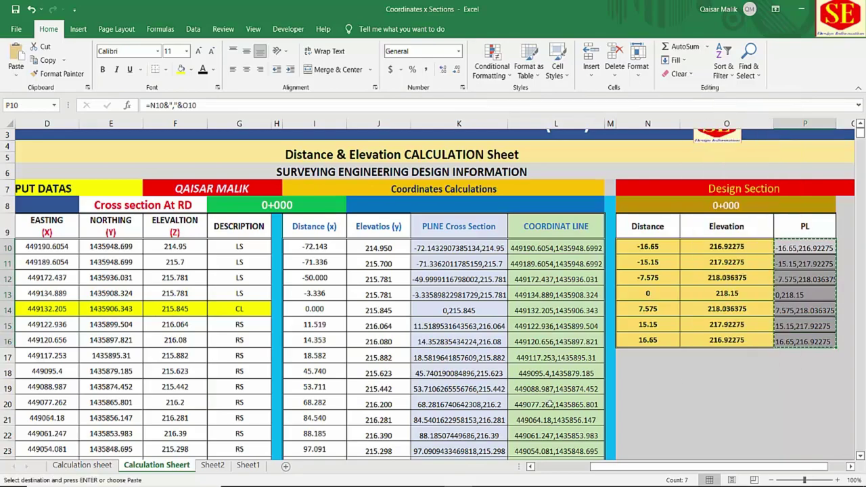
pyautogui.moveTo(516, 484)
pyautogui.click(516, 448)
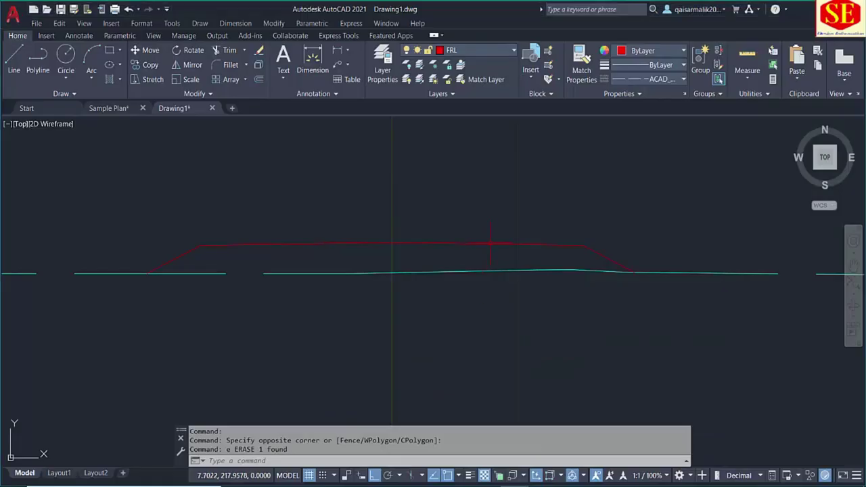
# Step: Draw the design profile as a green polyline from the pasted Excel coordinates
pyautogui.click(650, 50)
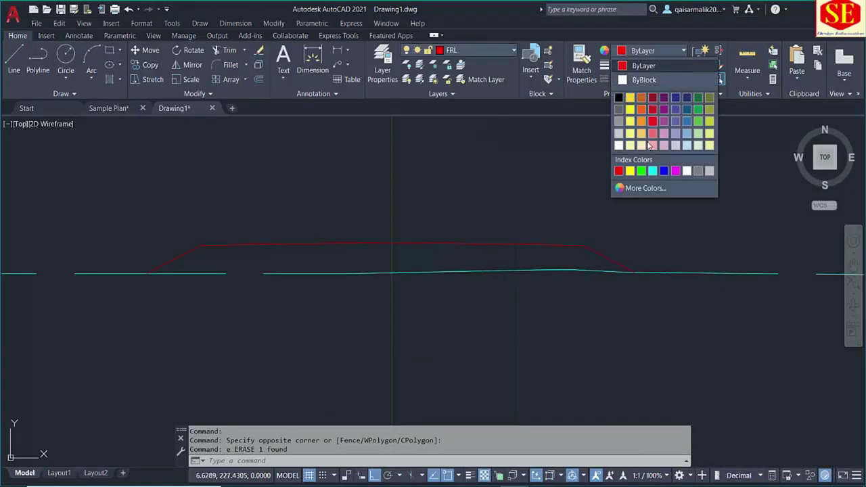
pyautogui.click(642, 172)
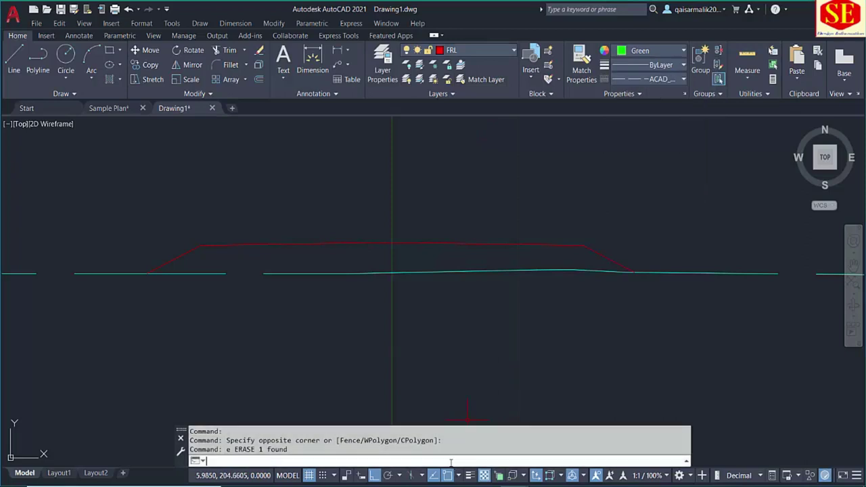
pyautogui.click(440, 461)
pyautogui.write('pl')
pyautogui.press('Return')
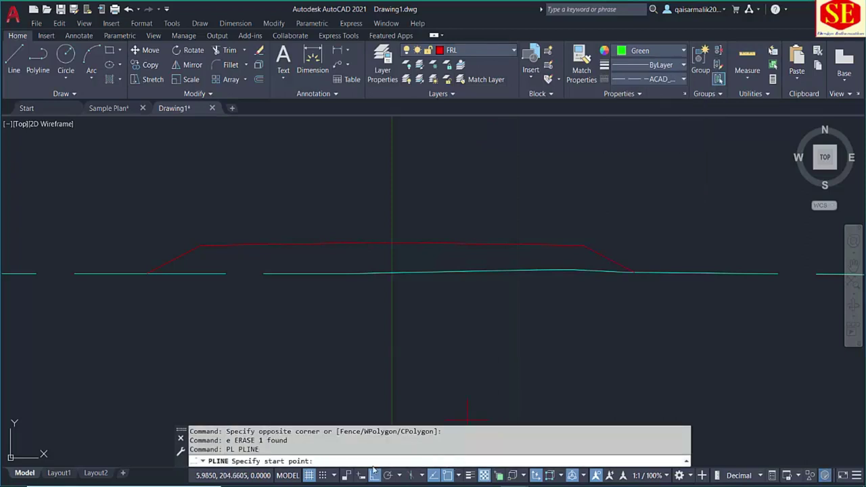
pyautogui.rightClick(366, 461)
pyautogui.click(395, 407)
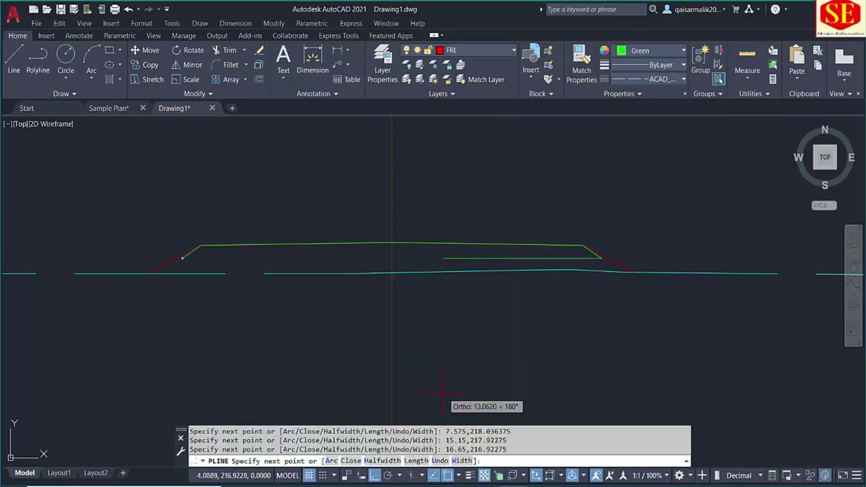
pyautogui.press('Escape')
# Step: Extend both side slopes of the green profile down to the cyan ground line
pyautogui.scroll(3, 636, 294)
pyautogui.write('ex')
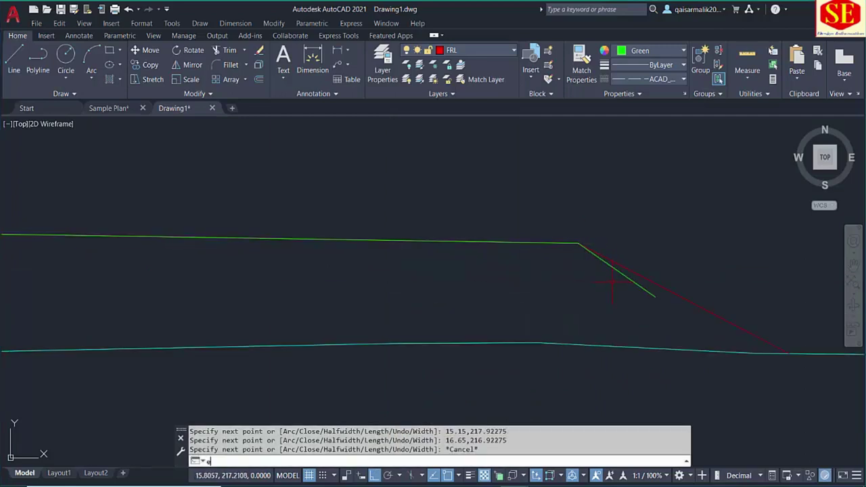
pyautogui.press('Return')
pyautogui.click(643, 288)
pyautogui.click(686, 304)
pyautogui.scroll(-3, 686, 304)
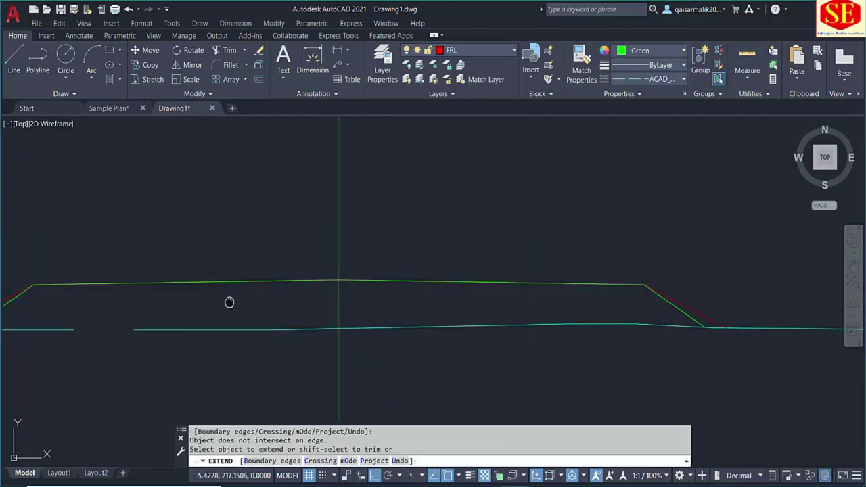
pyautogui.scroll(3, 228, 300)
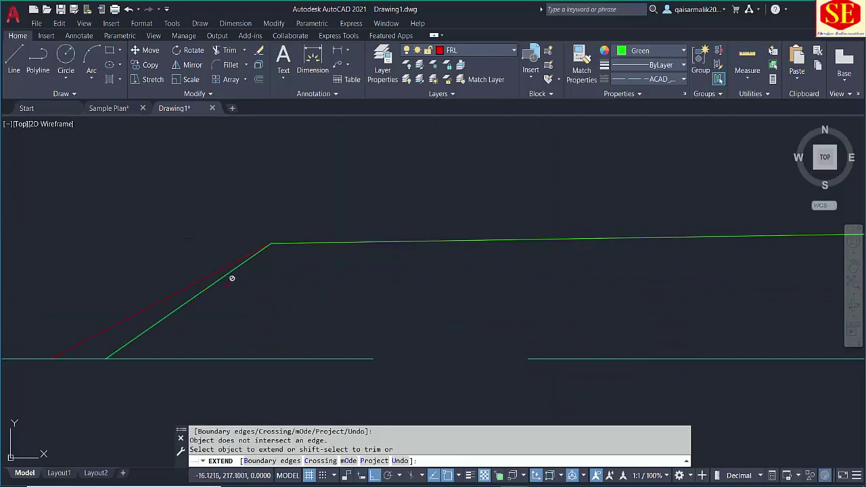
pyautogui.scroll(-4, 203, 287)
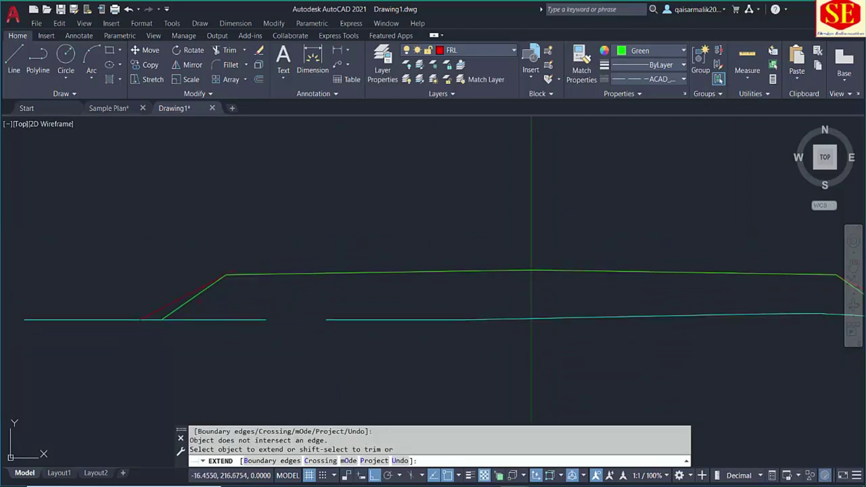
pyautogui.scroll(-2, 136, 311)
pyautogui.press('Escape')
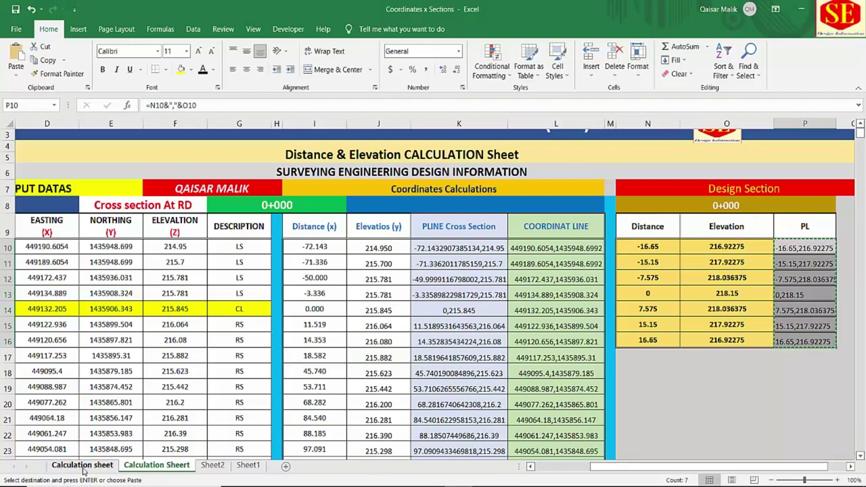
# Step: Set Side Slope (H) in M8 of the Calculation sheet to 3
pyautogui.click(82, 465)
pyautogui.click(691, 222)
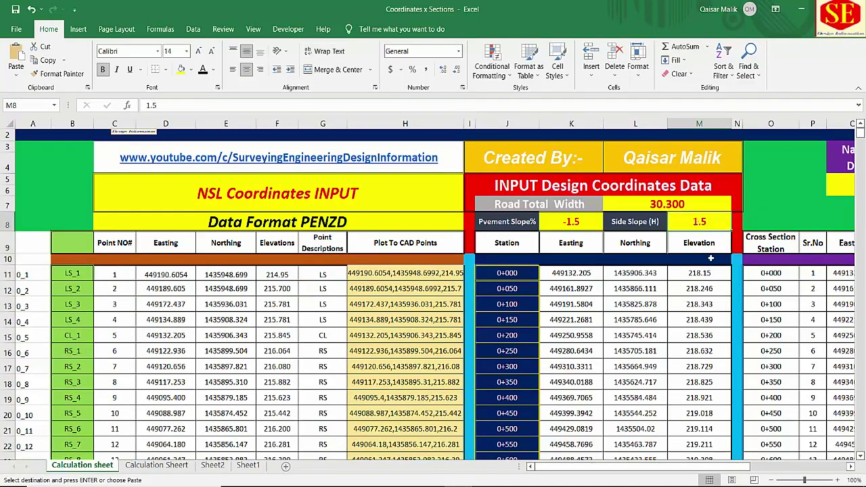
pyautogui.write('3')
pyautogui.press('Return')
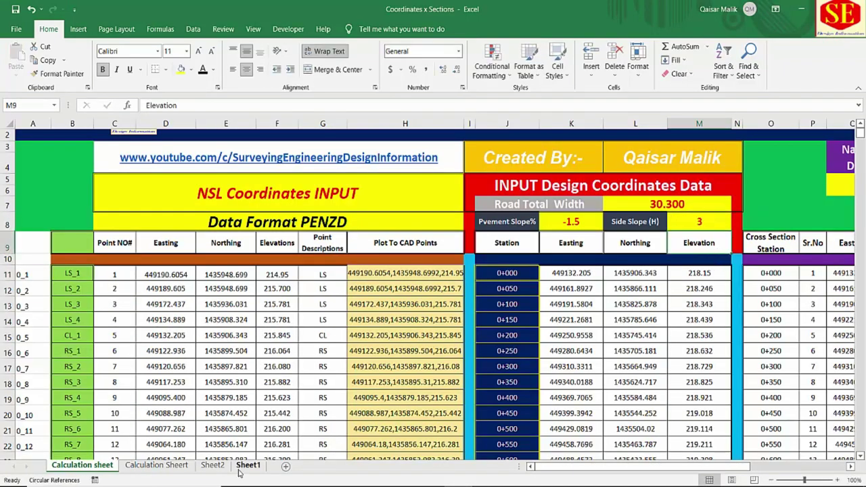
# Step: Copy the updated PL points P10:P16 from Calculation Sheert and return to Drawing1
pyautogui.click(242, 467)
pyautogui.click(177, 465)
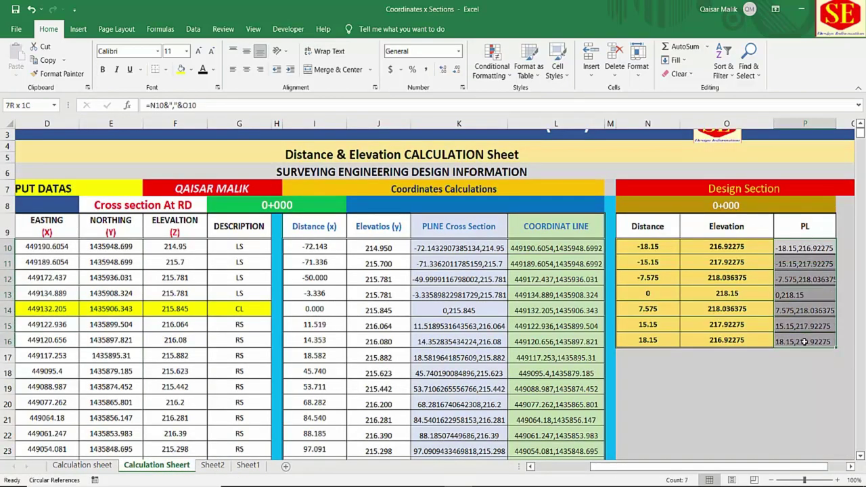
pyautogui.rightClick(807, 318)
pyautogui.click(717, 84)
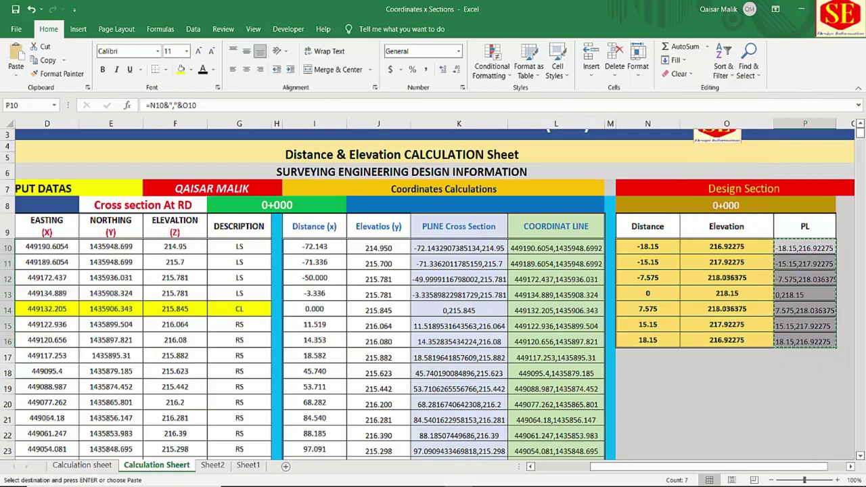
pyautogui.moveTo(518, 484)
pyautogui.click(576, 440)
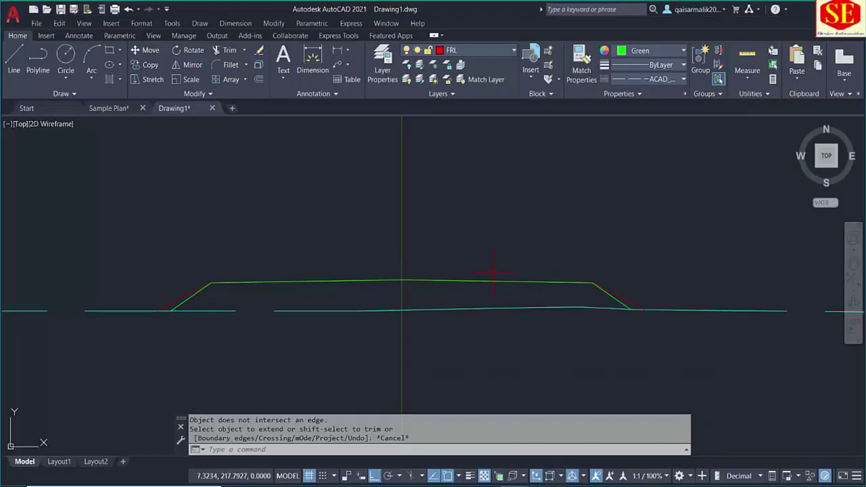
# Step: Draw the 3:1 design profile as a cyan polyline from the pasted coordinates
pyautogui.click(633, 51)
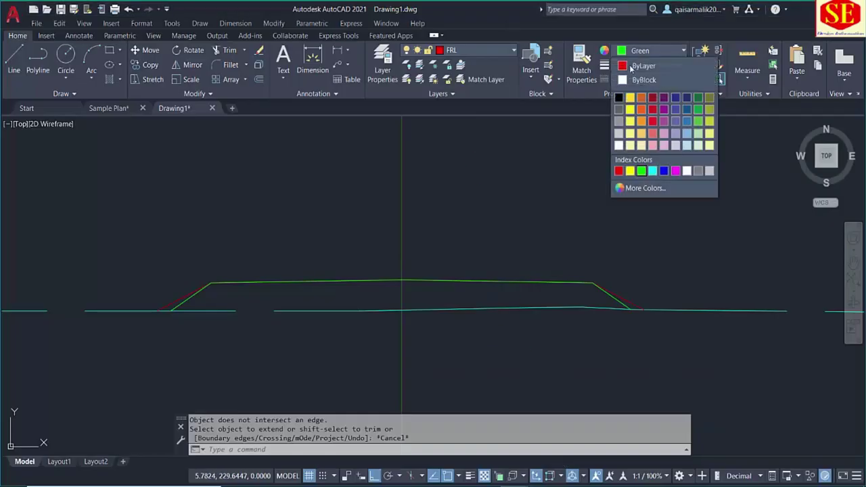
pyautogui.click(653, 172)
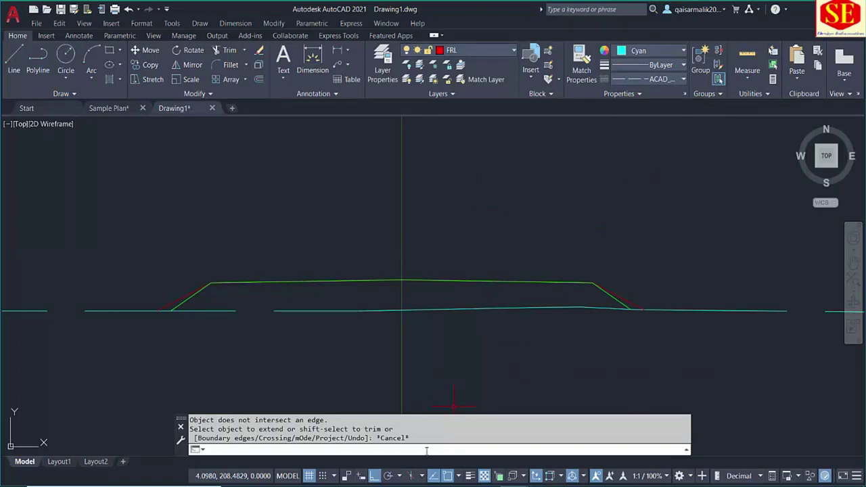
pyautogui.click(440, 450)
pyautogui.write('pl')
pyautogui.press('Return')
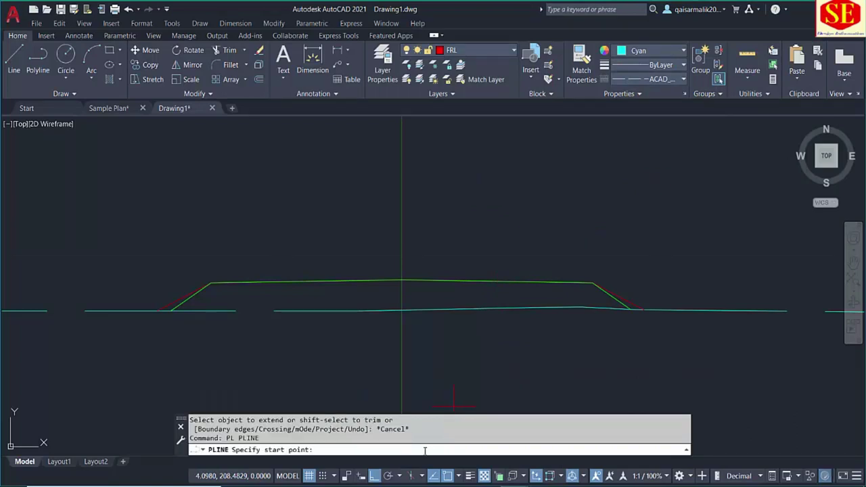
pyautogui.rightClick(336, 450)
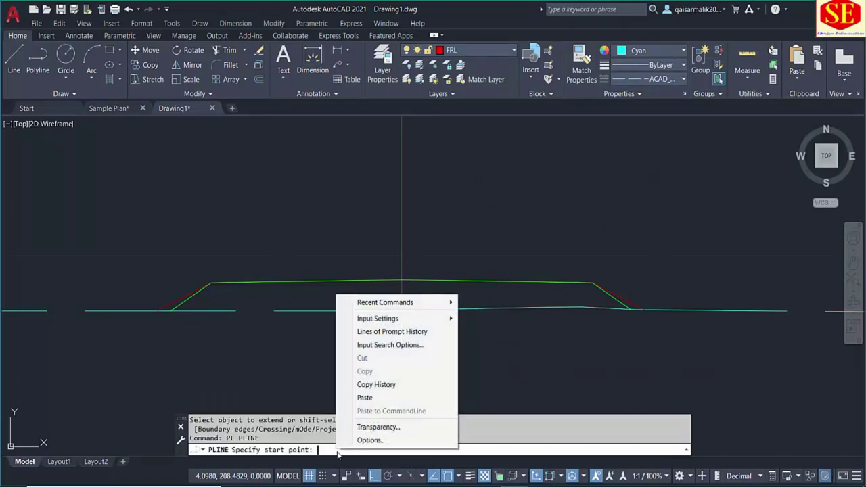
pyautogui.click(374, 398)
pyautogui.press('Escape')
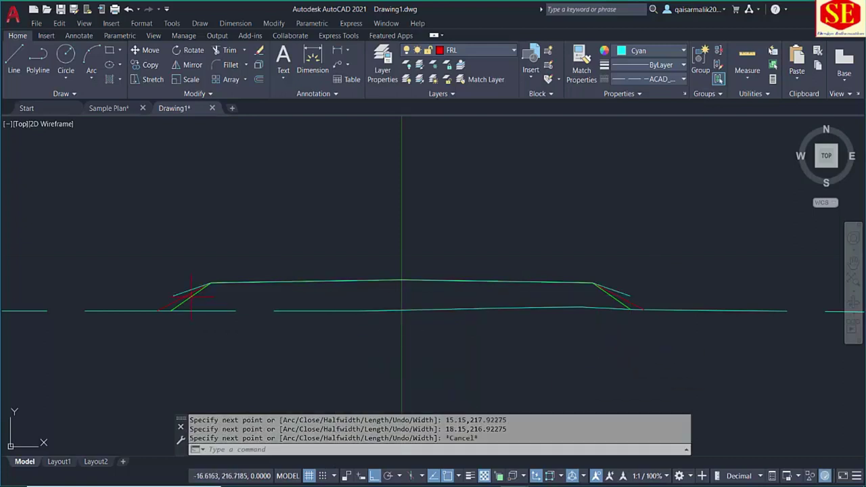
# Step: Extend the cyan profile's right side slope down to the ground line
pyautogui.scroll(4, 169, 297)
pyautogui.write('ex')
pyautogui.press('Return')
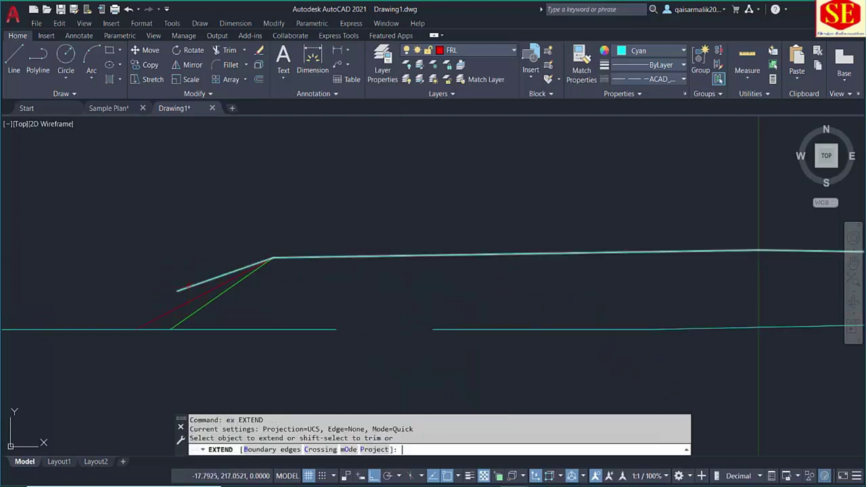
pyautogui.scroll(-2, 194, 280)
pyautogui.click(626, 283)
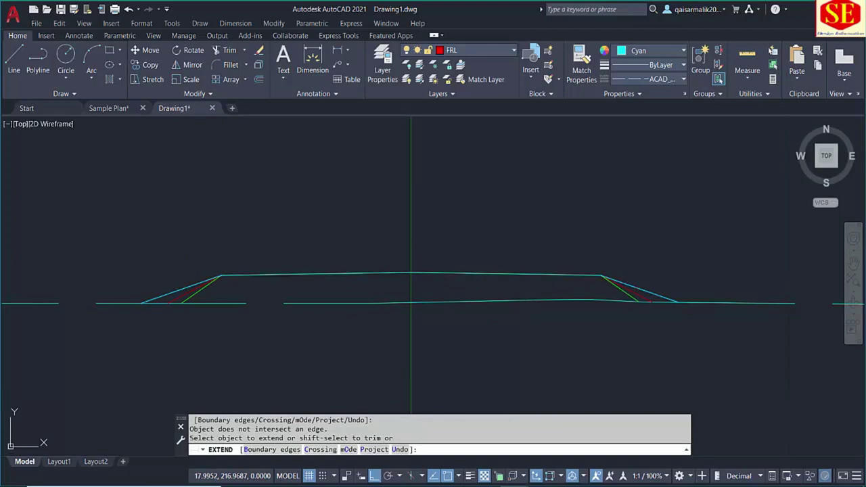
pyautogui.press('Escape')
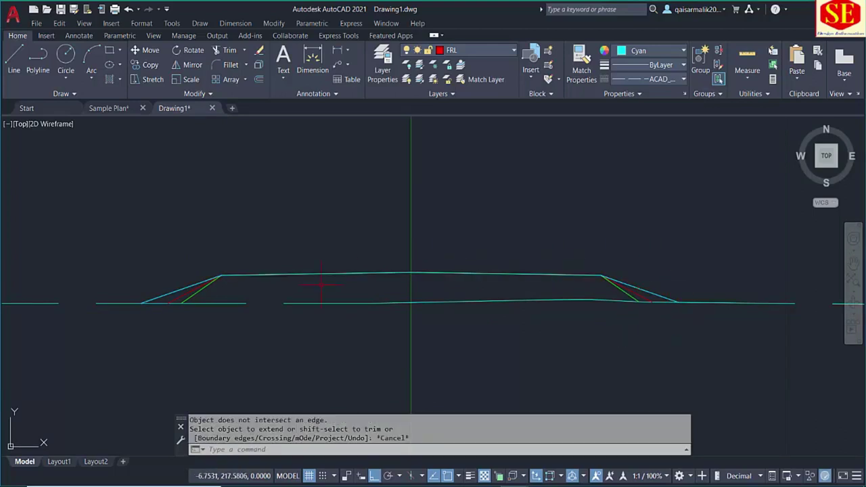
pyautogui.hotkey('alt', 'Tab')
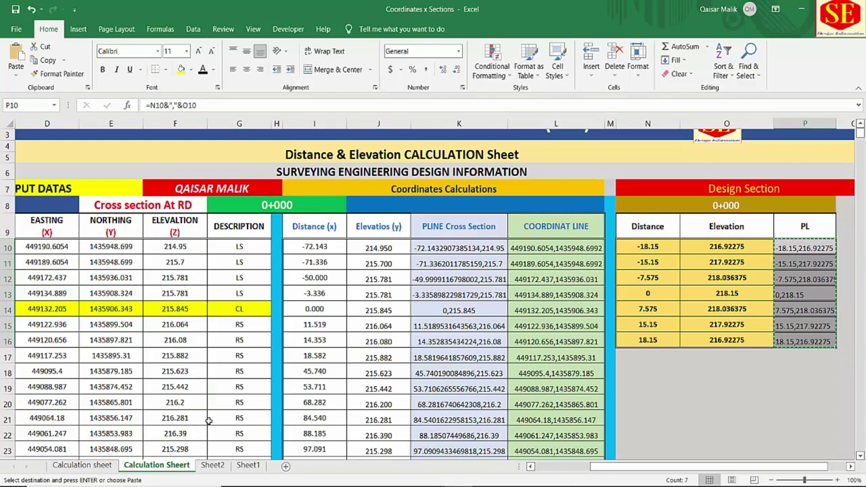
# Step: Change Side Slope (H) in M8 from 3 to 2, then return to AutoCAD
pyautogui.click(72, 469)
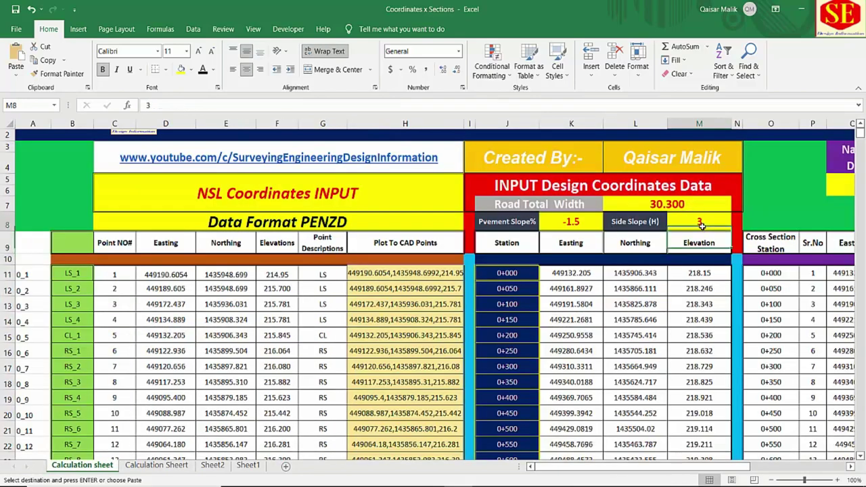
pyautogui.click(704, 223)
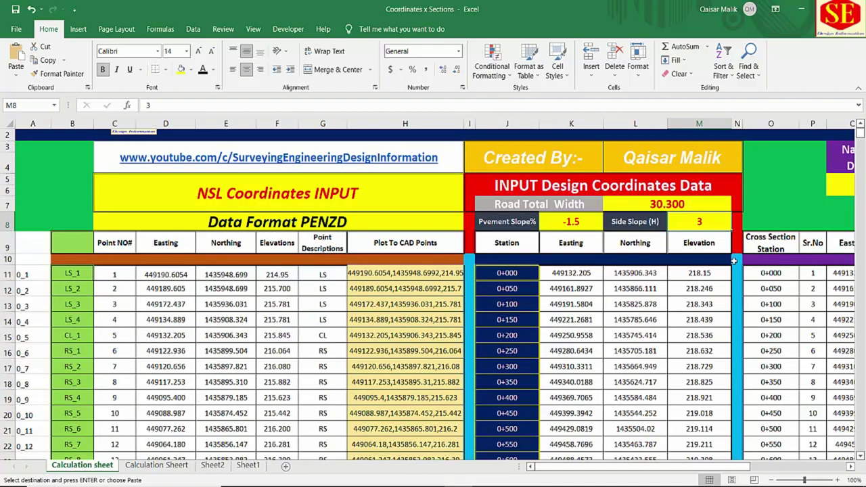
pyautogui.write('2')
pyautogui.press('Return')
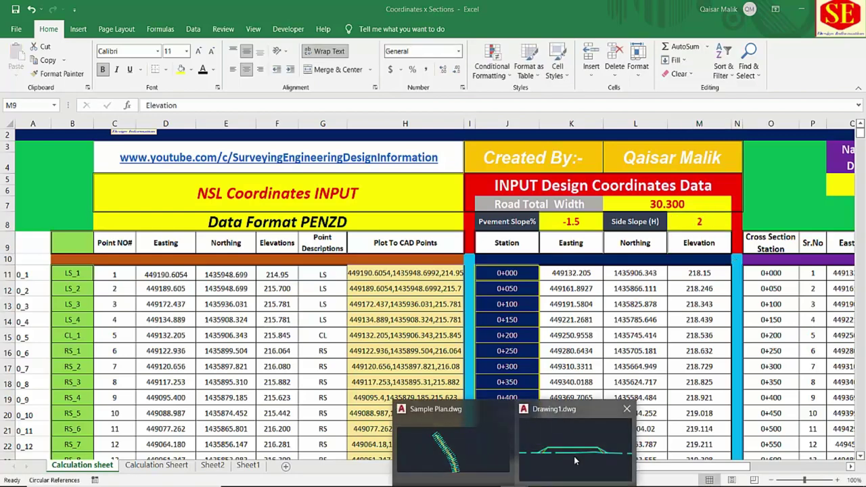
pyautogui.click(577, 461)
# Step: Erase the cyan design polyline and the green slope line with E
pyautogui.click(630, 176)
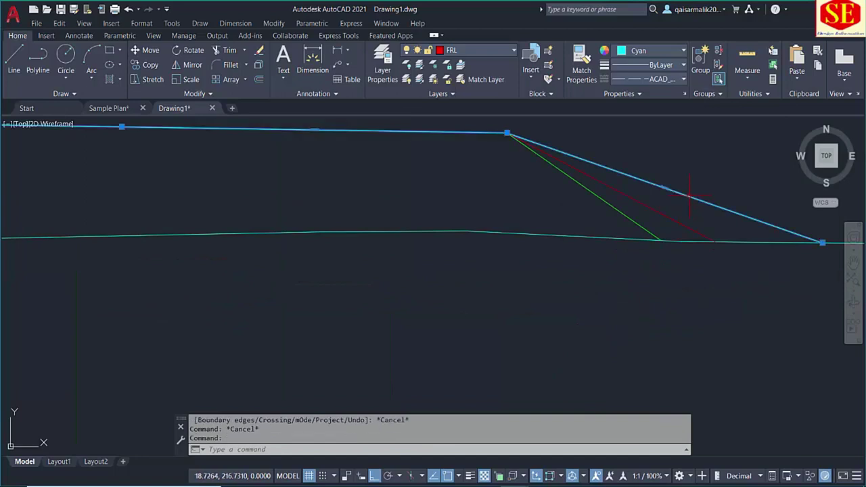
pyautogui.click(622, 210)
pyautogui.write('e')
pyautogui.press('Return')
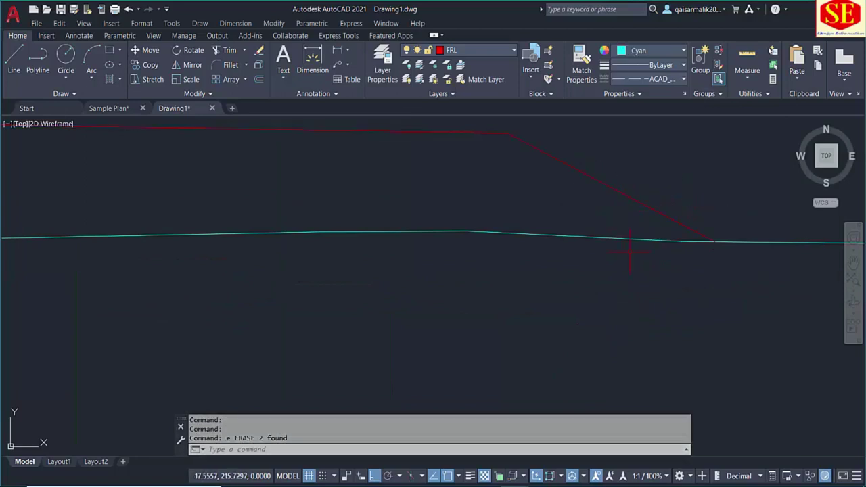
pyautogui.scroll(-5, 315, 252)
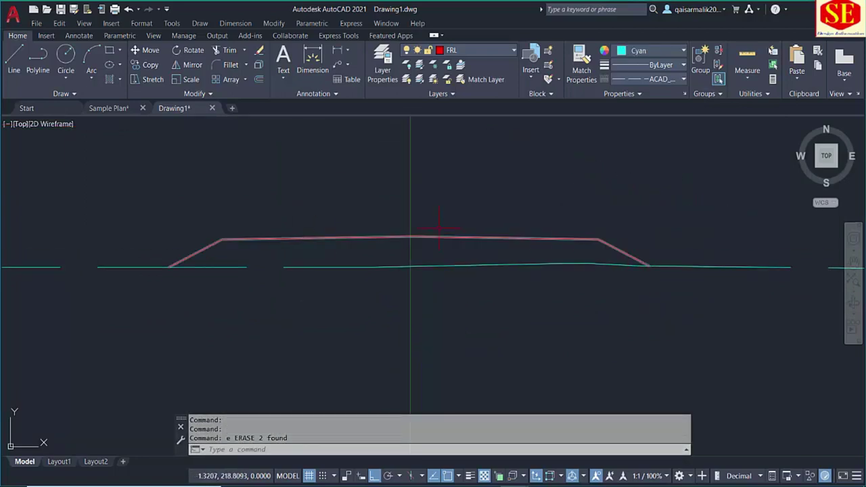
pyautogui.scroll(2, 323, 264)
pyautogui.scroll(2, 325, 267)
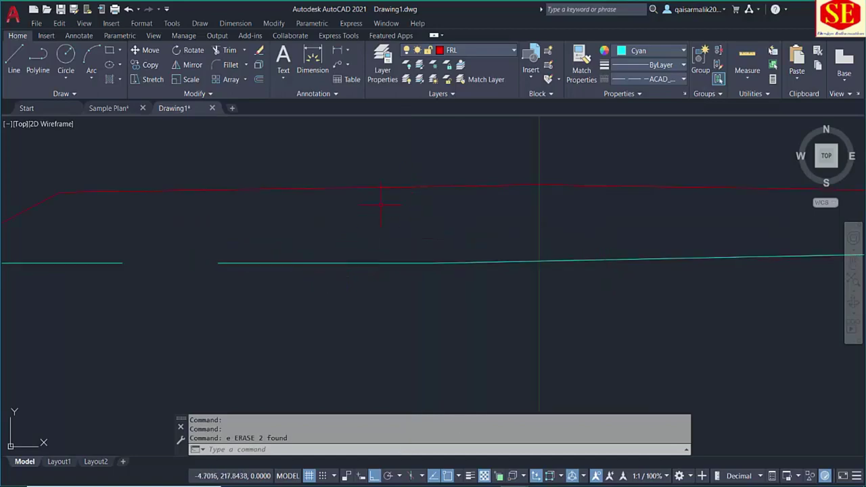
pyautogui.scroll(-2, 413, 194)
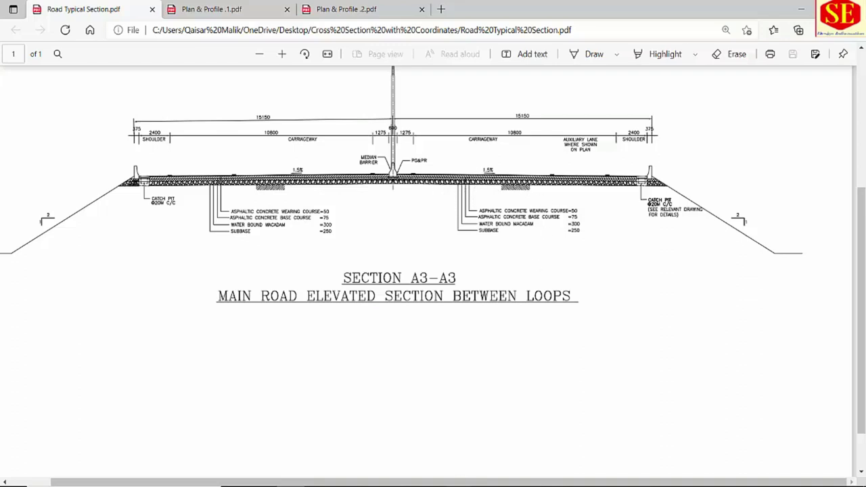
# Step: Leave the Road Typical Section PDF and bring AutoCAD's Drawing1 back to the front
pyautogui.click(548, 415)
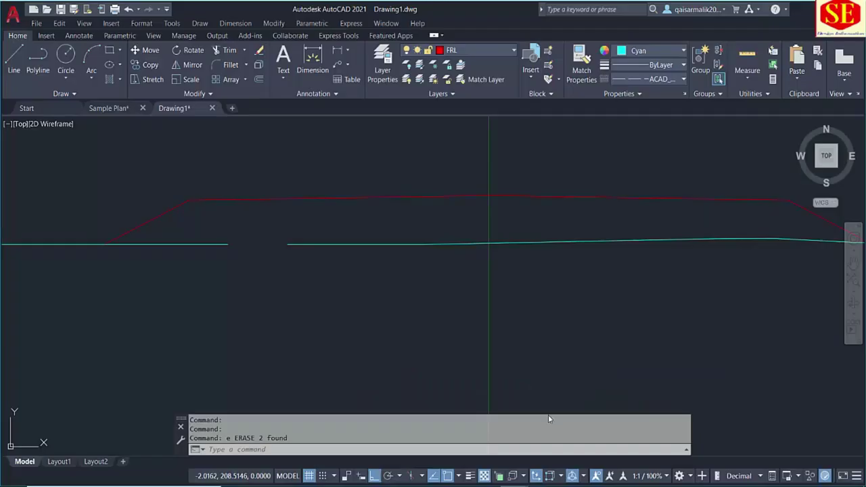
# Step: Explode the red section polyline into separate segments with X
pyautogui.click(447, 198)
pyautogui.write('x')
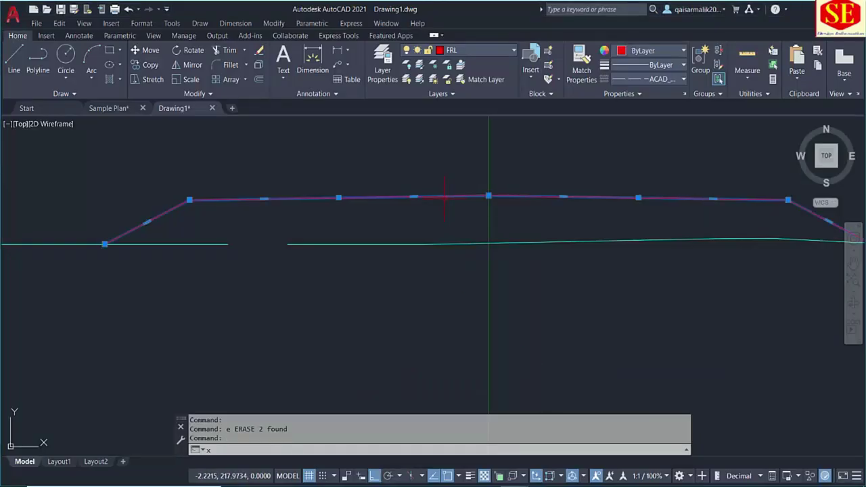
pyautogui.press('Return')
pyautogui.scroll(-2, 297, 209)
pyautogui.click(458, 201)
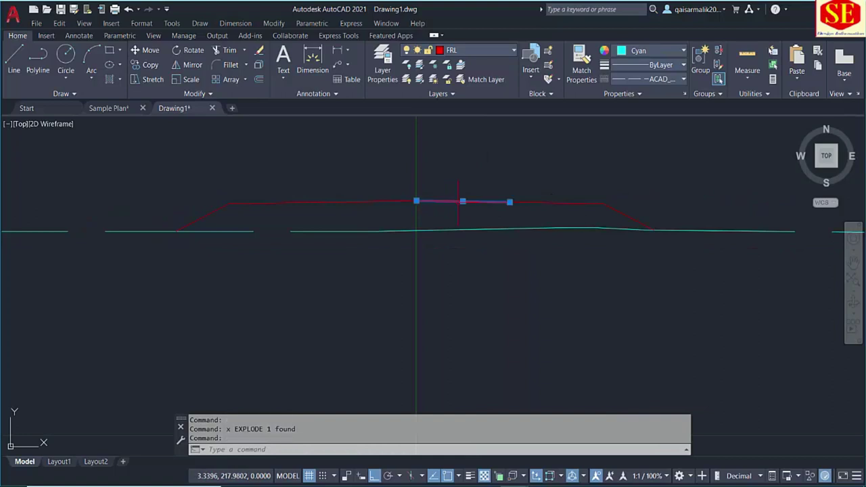
pyautogui.press('Escape')
pyautogui.click(537, 195)
pyautogui.press('Escape')
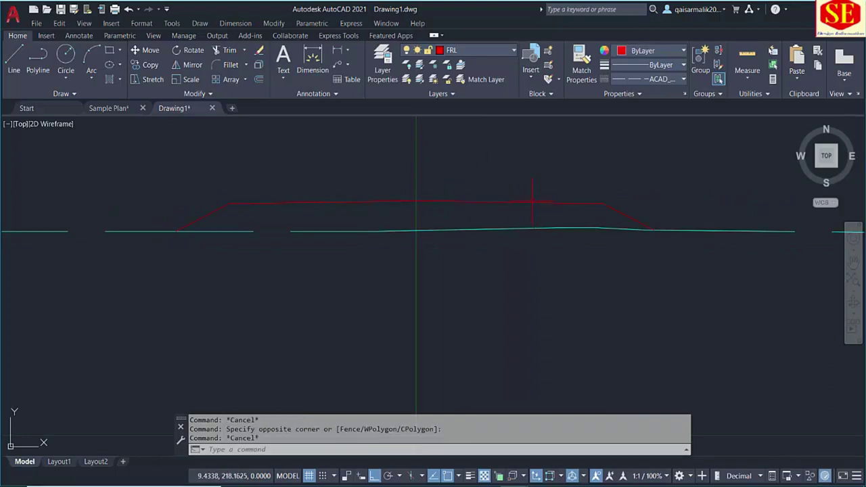
# Step: Join the four red road-top segments into a single polyline
pyautogui.write('j')
pyautogui.press('Return')
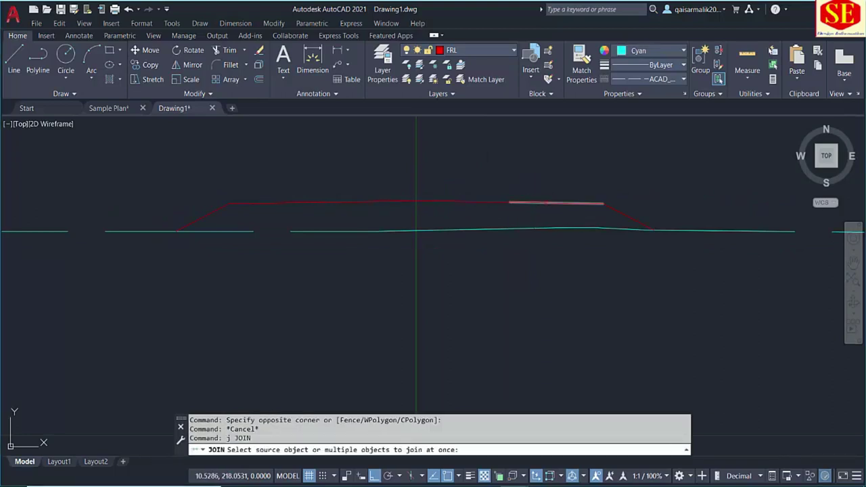
pyautogui.click(531, 201)
pyautogui.click(464, 201)
pyautogui.click(369, 202)
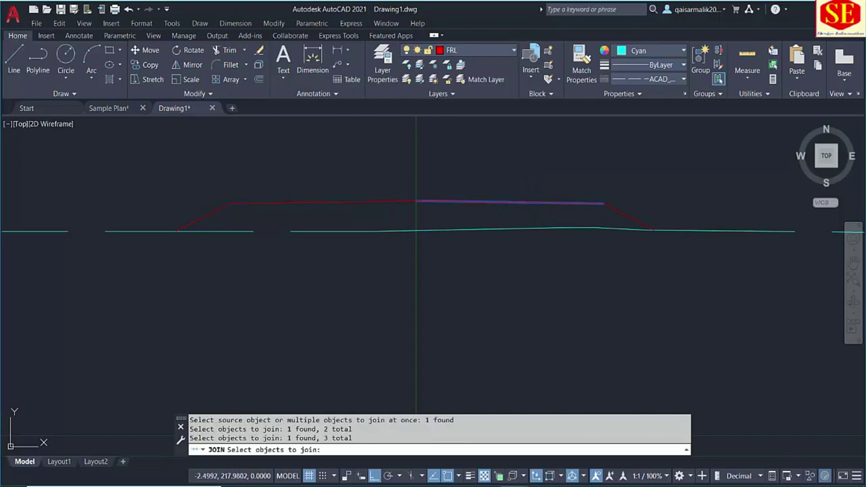
pyautogui.click(301, 204)
pyautogui.press('Return')
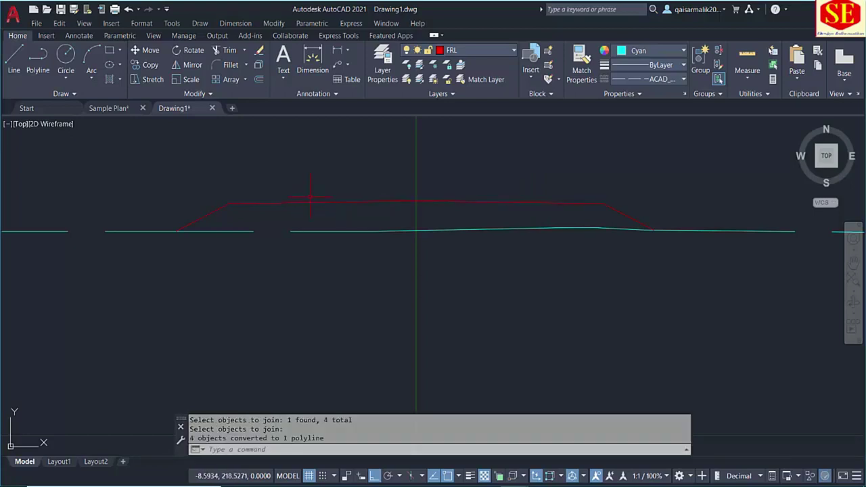
pyautogui.scroll(2, 572, 214)
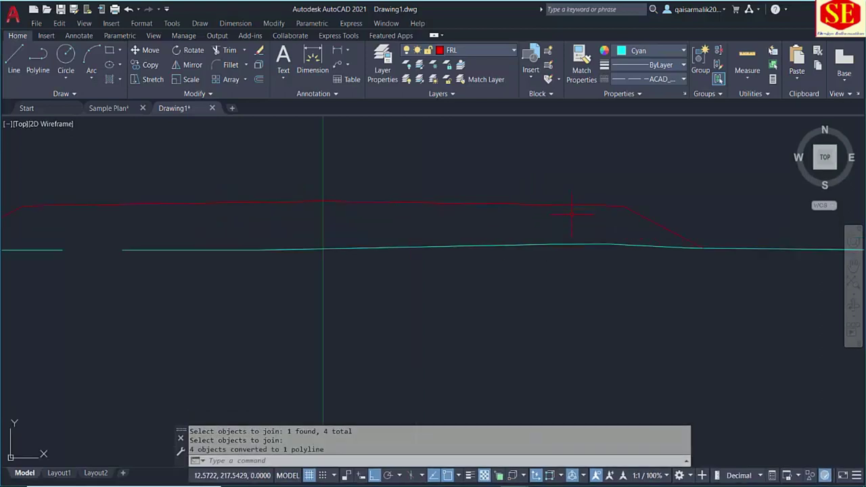
# Step: Offset the red road-top line by 0.05 and 0.15 to add the first pavement layers
pyautogui.write('o')
pyautogui.press('Return')
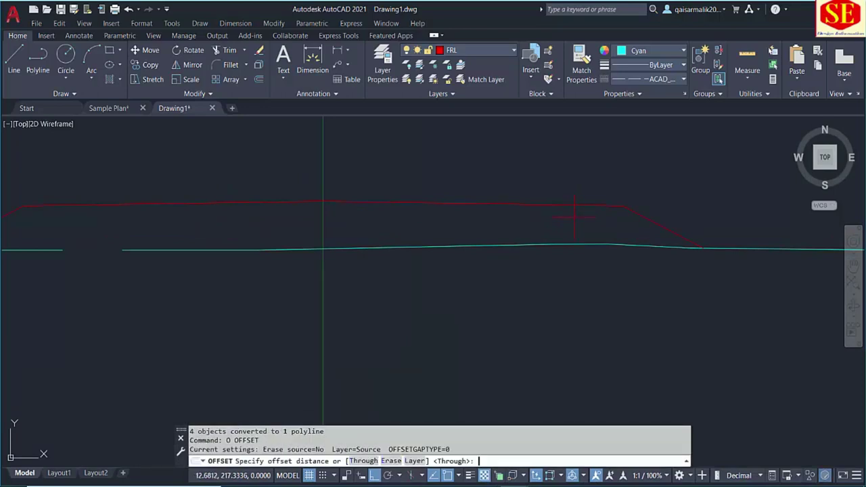
pyautogui.press('Return')
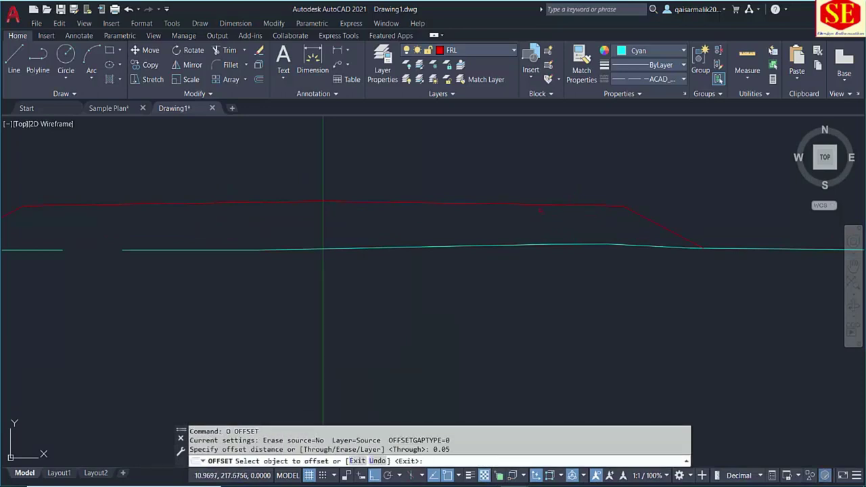
pyautogui.click(540, 205)
pyautogui.click(547, 209)
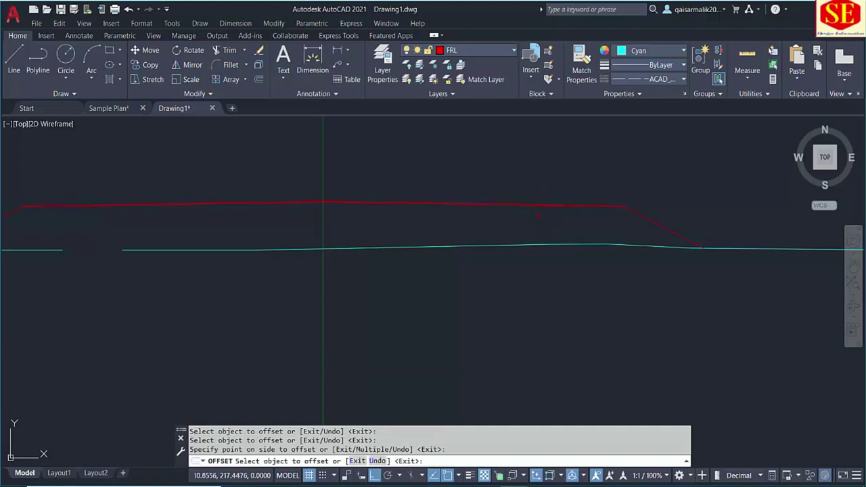
pyautogui.scroll(8, 509, 206)
pyautogui.press('Return')
pyautogui.press('Return')
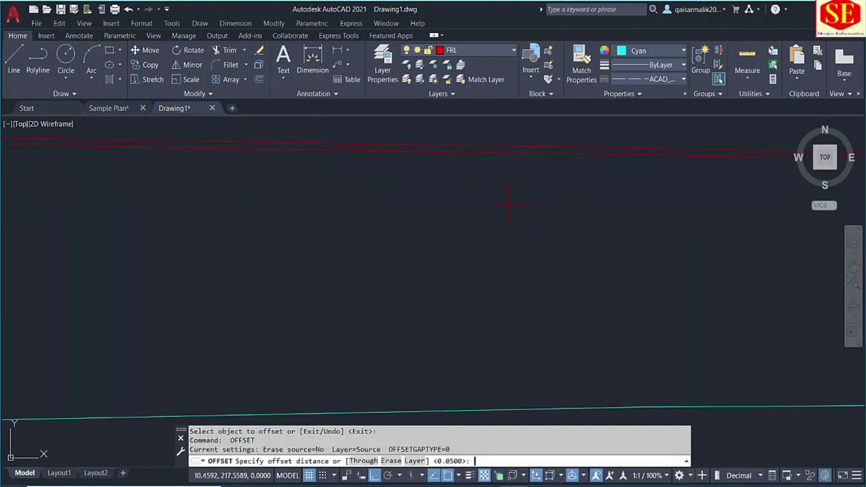
pyautogui.write('.15')
pyautogui.press('Return')
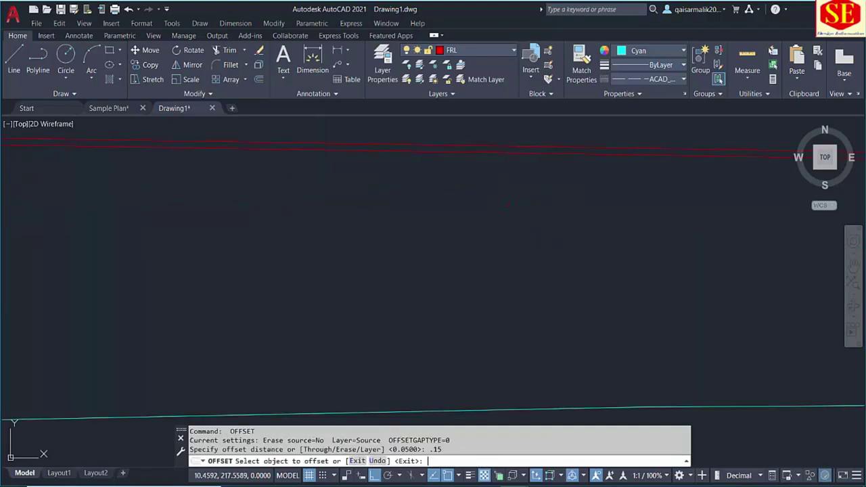
pyautogui.click(479, 153)
pyautogui.click(484, 213)
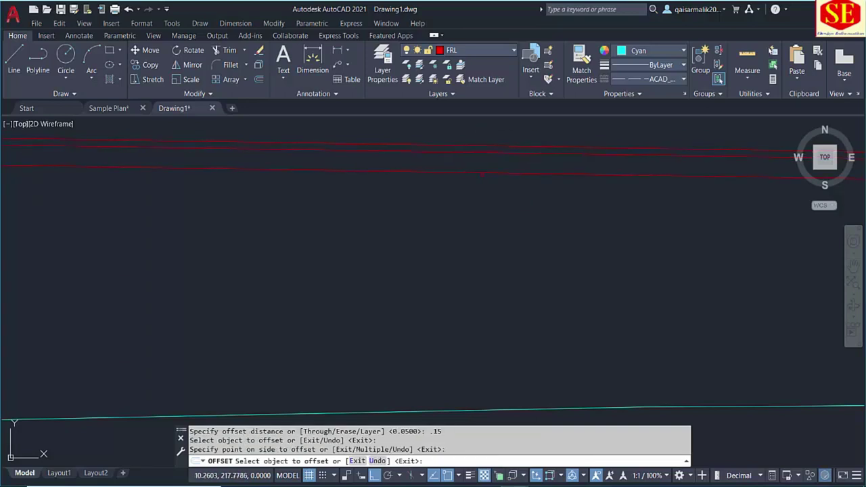
pyautogui.write('v')
pyautogui.press('Return')
pyautogui.press('Escape')
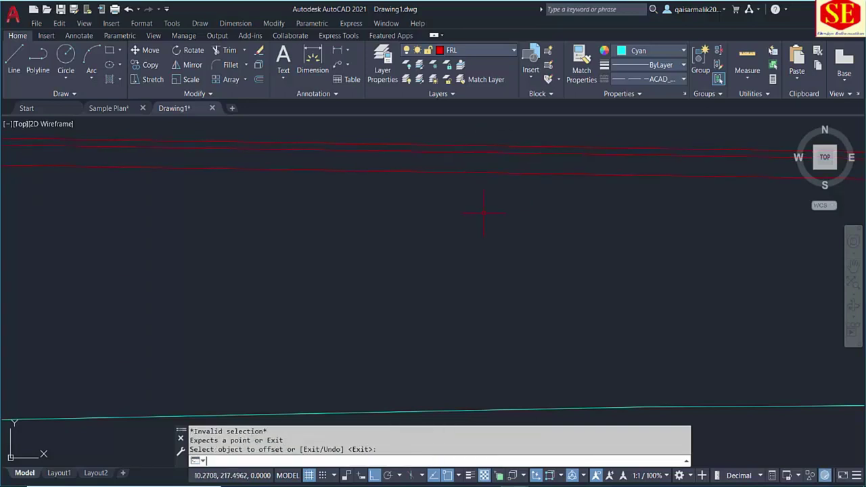
# Step: Offset further red layer lines 0.30 and 0.25 below the lowest one
pyautogui.write('of')
pyautogui.press('Return')
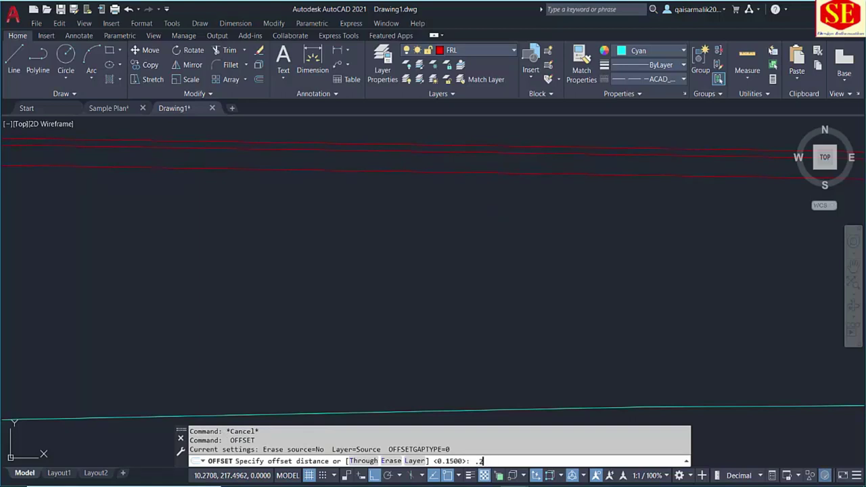
pyautogui.write('0')
pyautogui.press('Return')
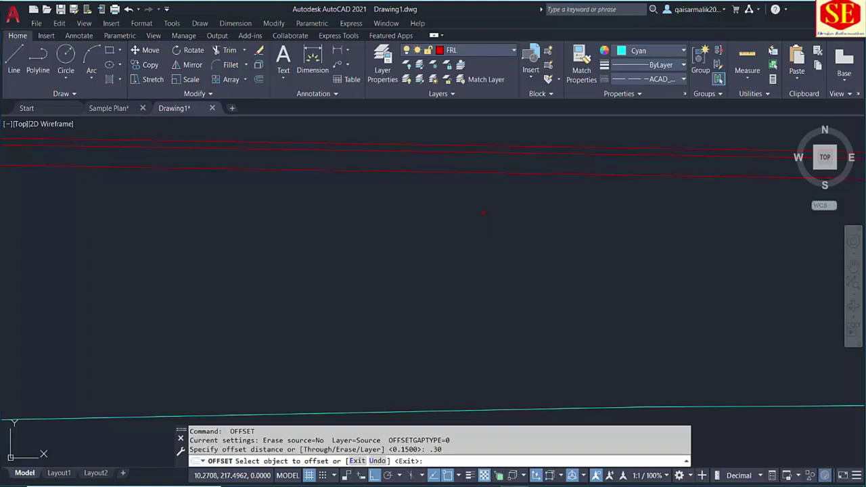
pyautogui.click(445, 172)
pyautogui.click(445, 207)
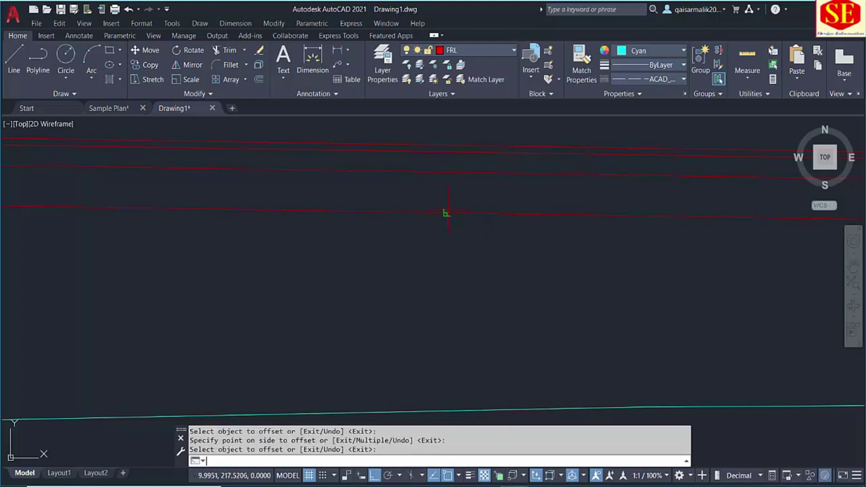
pyautogui.press('Return')
pyautogui.press('Return')
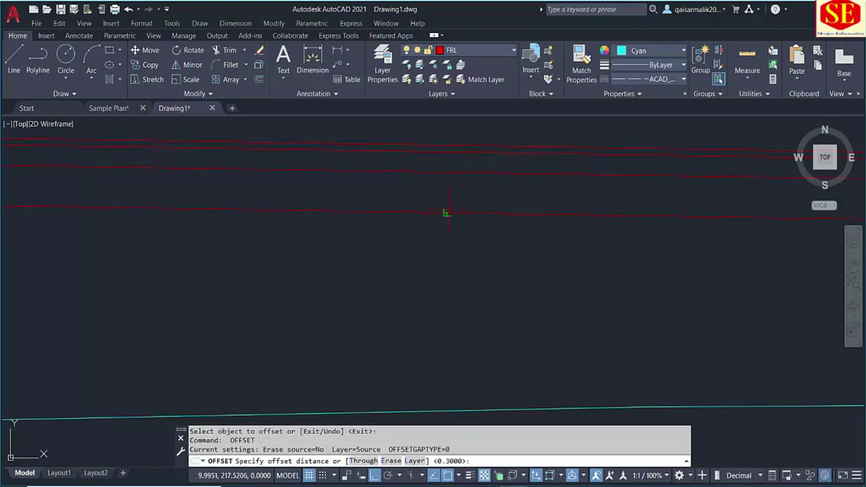
pyautogui.write('.25')
pyautogui.press('Return')
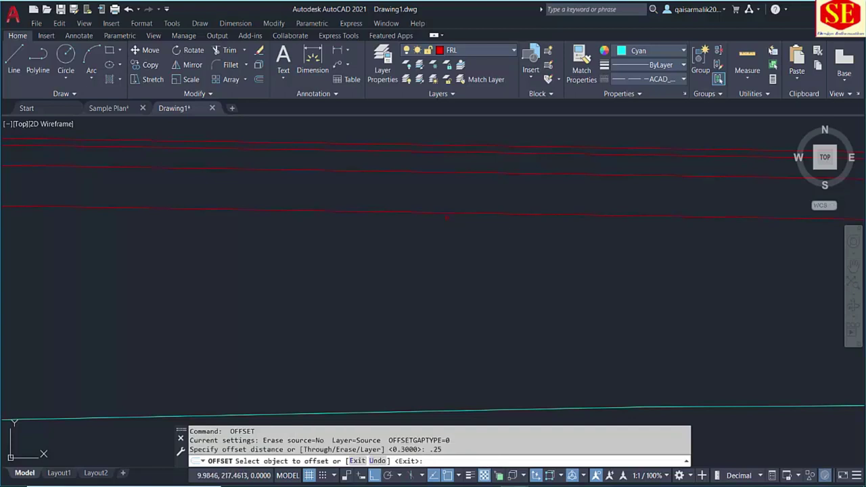
pyautogui.click(589, 215)
pyautogui.scroll(-2, 589, 271)
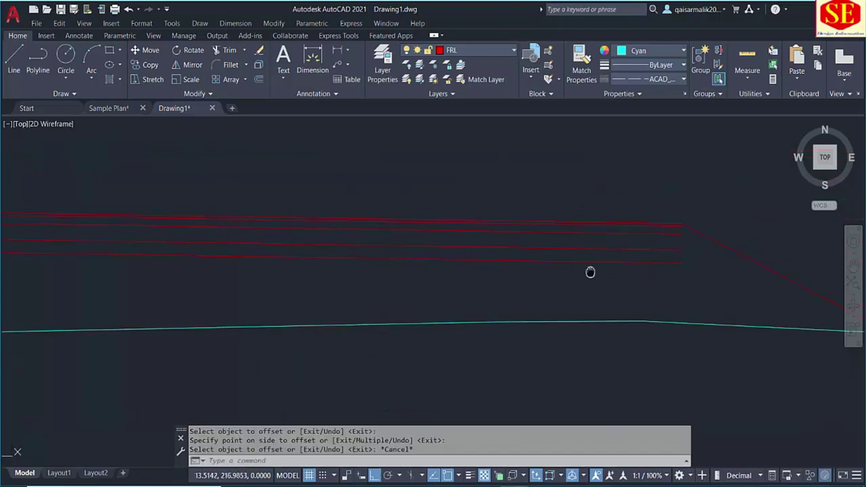
# Step: Extend the red pavement layer lines' right ends to the right side slope
pyautogui.press('Escape')
pyautogui.write('ex')
pyautogui.press('Return')
pyautogui.moveTo(568, 230); pyautogui.dragTo(569, 261)
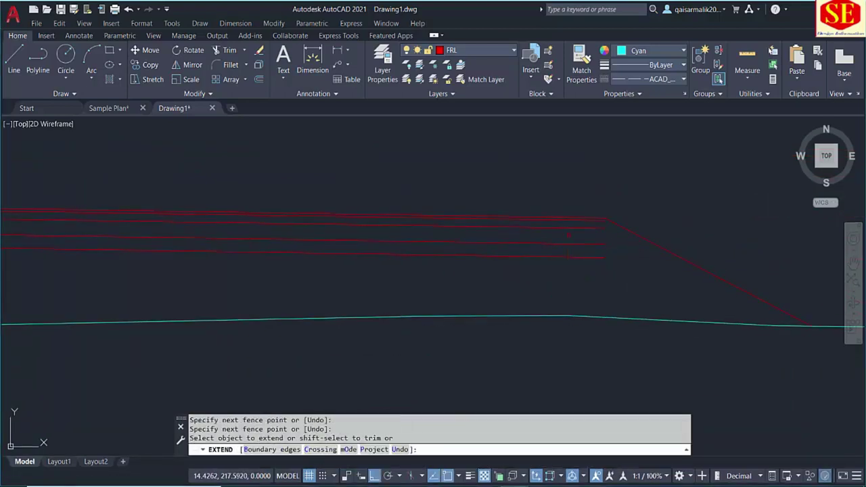
pyautogui.click(561, 226)
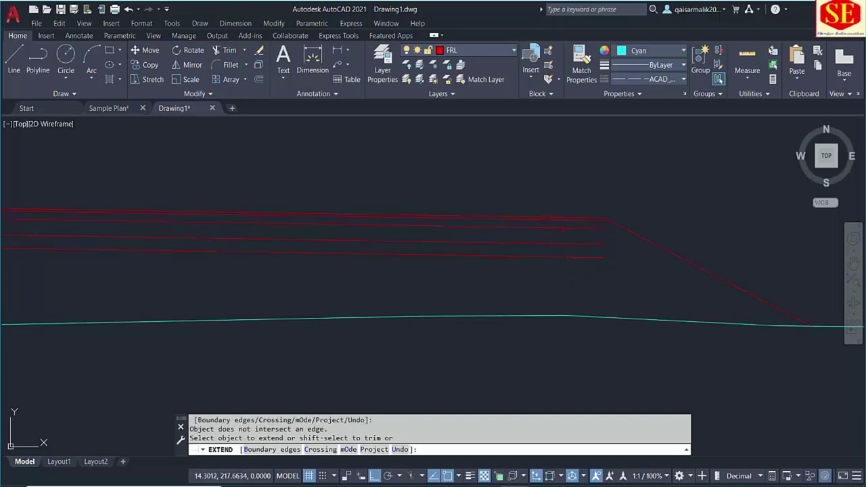
pyautogui.click(562, 245)
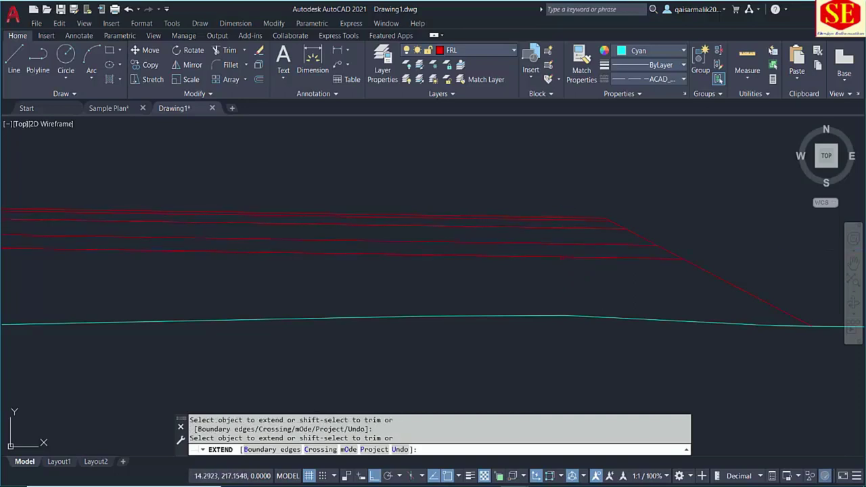
pyautogui.scroll(-3, 308, 251)
pyautogui.scroll(2, 274, 230)
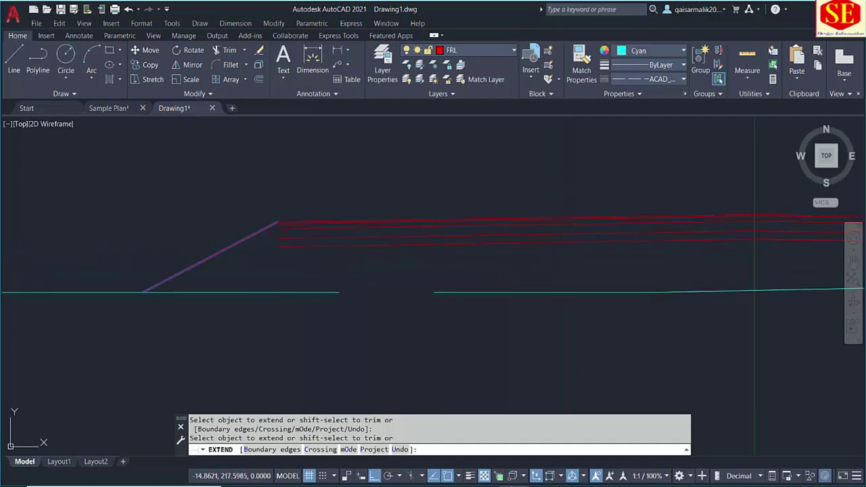
# Step: Extend the remaining red layer lines out to the left side slope
pyautogui.moveTo(755, 204); pyautogui.dragTo(755, 227)
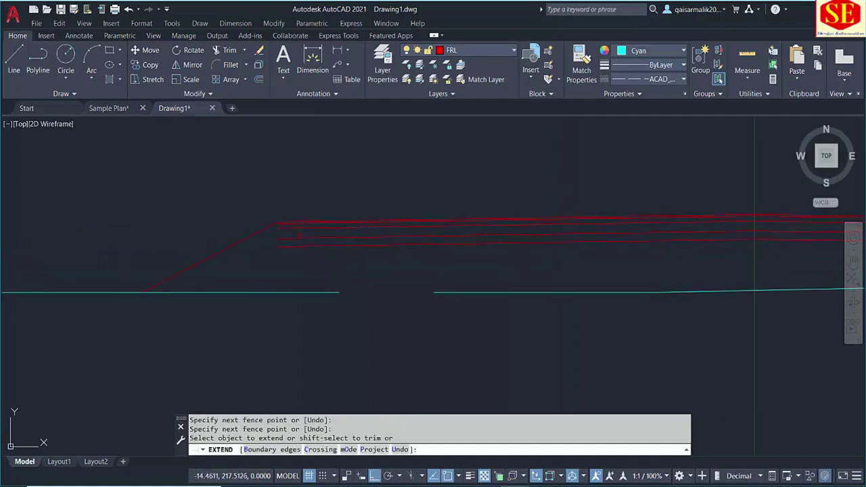
pyautogui.scroll(2, 296, 230)
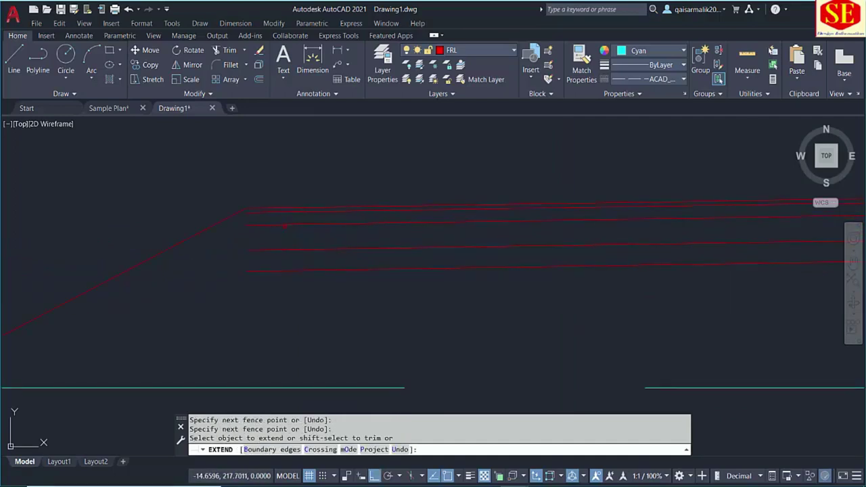
pyautogui.click(284, 215)
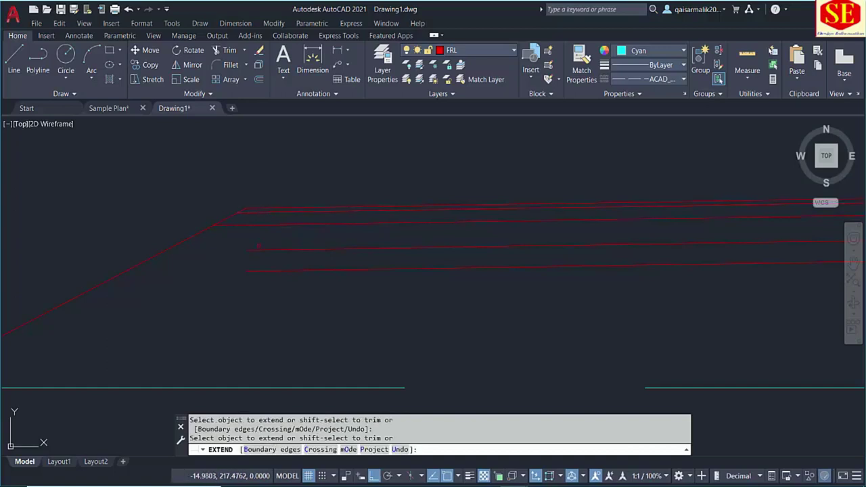
pyautogui.click(285, 249)
pyautogui.click(291, 269)
pyautogui.scroll(-3, 353, 255)
pyautogui.click(353, 256)
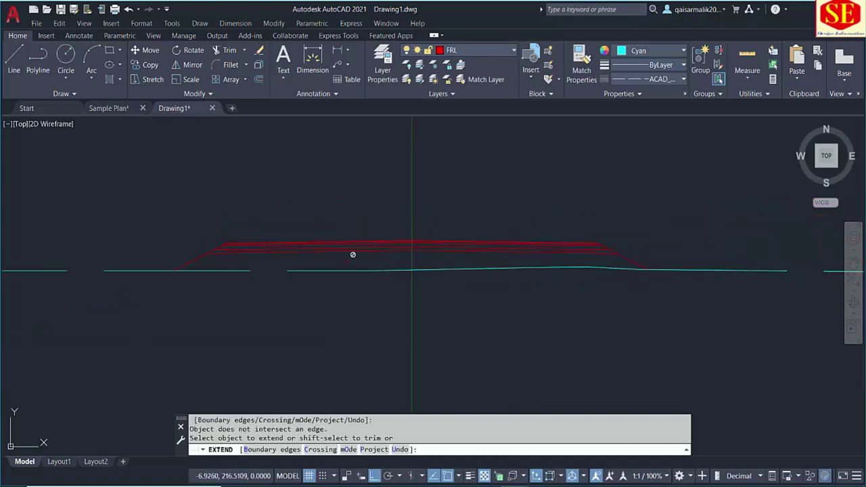
pyautogui.press('Escape')
pyautogui.scroll(-2, 352, 264)
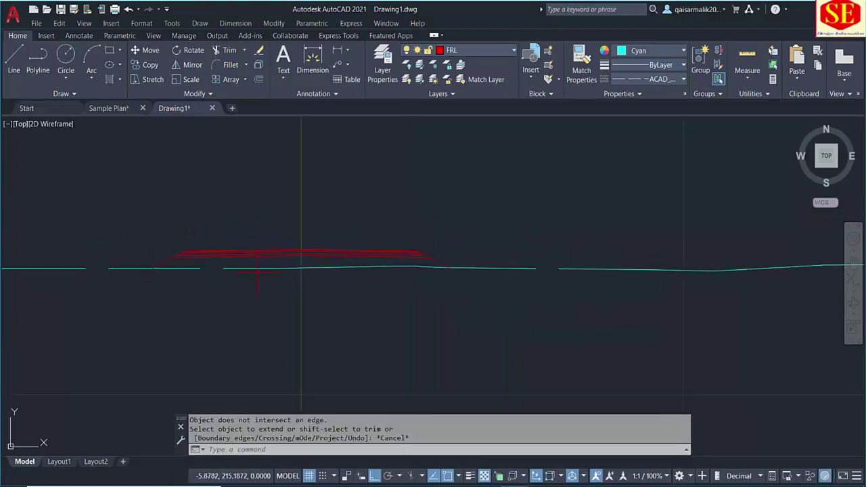
pyautogui.scroll(-5, 492, 214)
pyautogui.scroll(5, 474, 203)
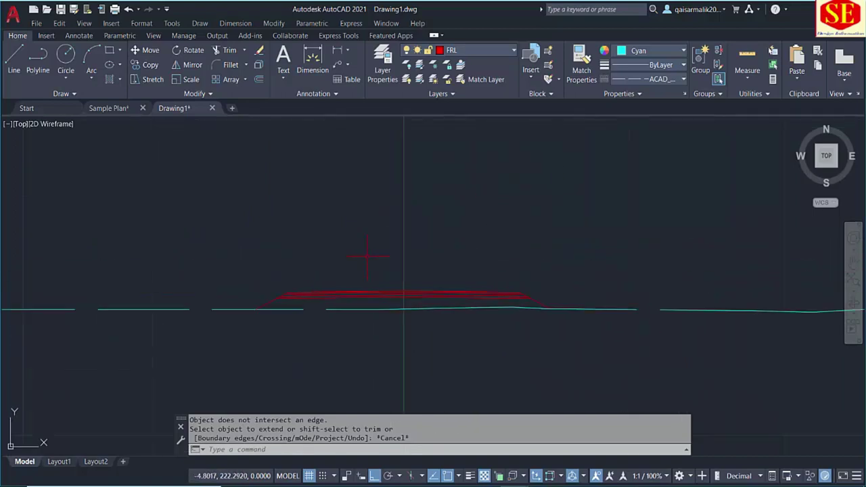
pyautogui.scroll(2, 367, 256)
# Step: Write the chainage label 0+000 as multiline text at height 1.25
pyautogui.write('t')
pyautogui.press('Return')
pyautogui.click(354, 217)
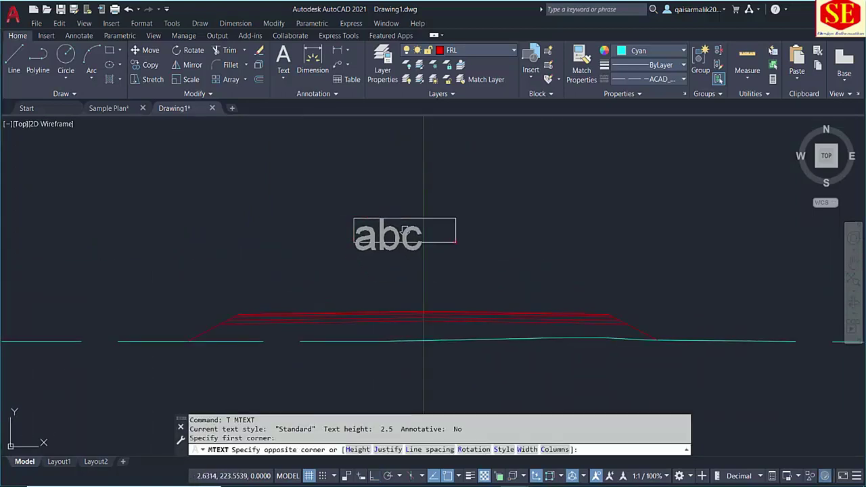
pyautogui.click(491, 245)
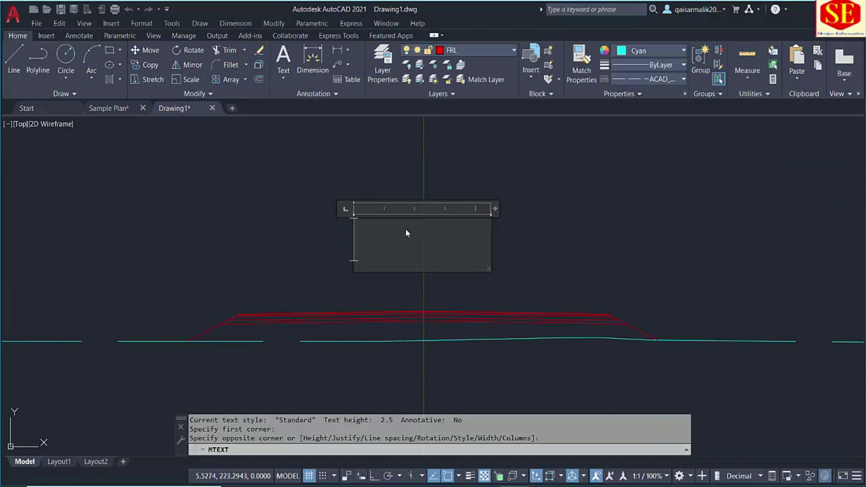
pyautogui.write('0+000')
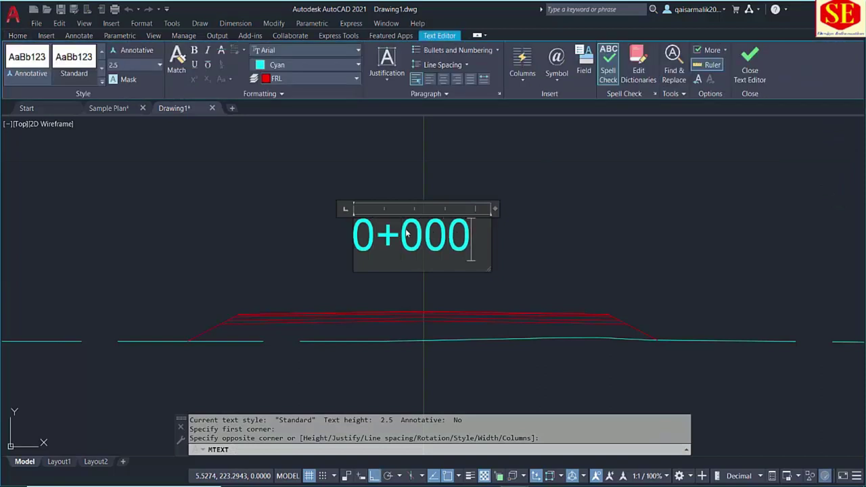
pyautogui.click(570, 240)
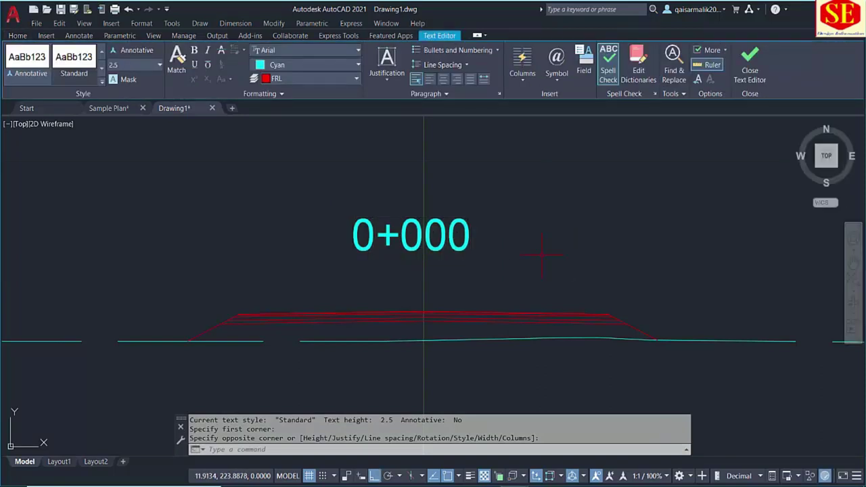
pyautogui.doubleClick(411, 235)
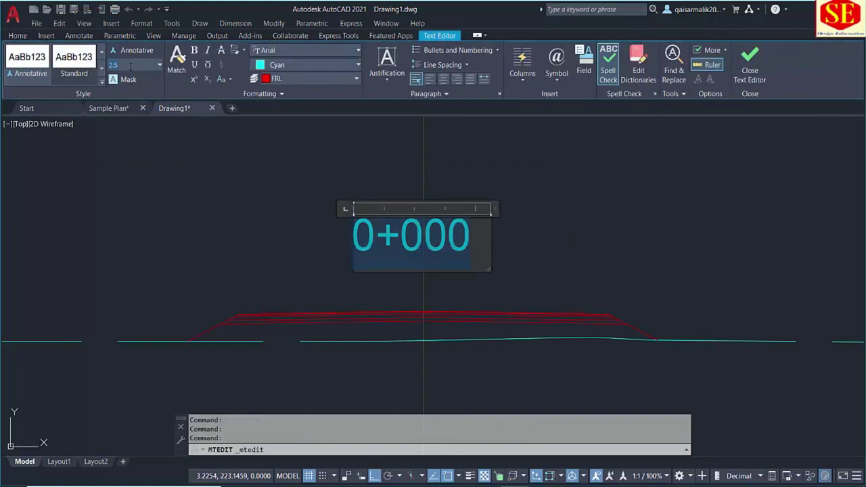
pyautogui.write('1.25')
pyautogui.press('Return')
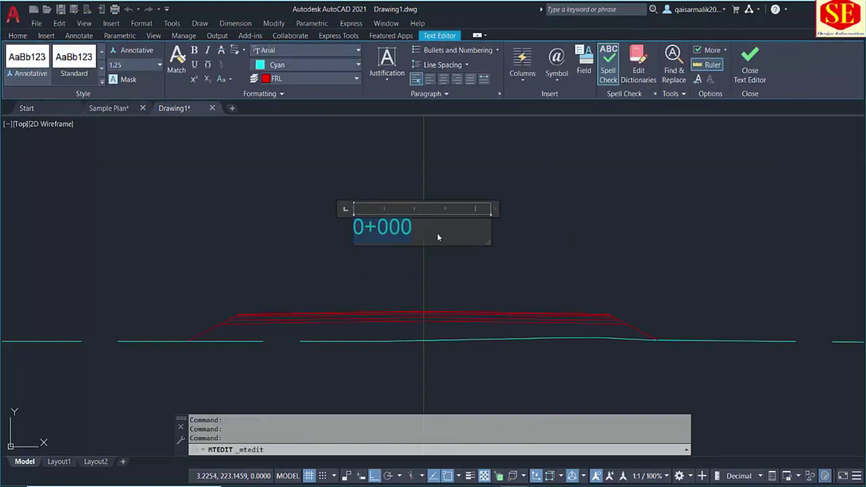
pyautogui.click(447, 264)
# Step: Move the 0+000 label to sit above the road centreline
pyautogui.write('m')
pyautogui.press('Return')
pyautogui.click(383, 230)
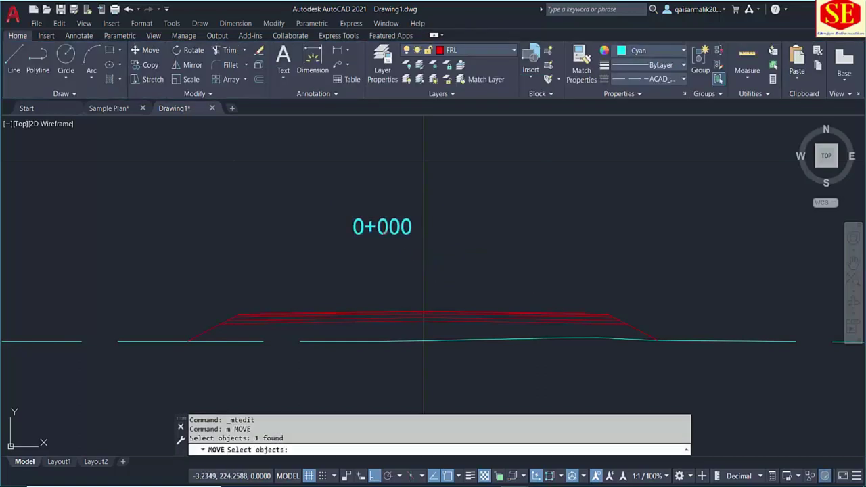
pyautogui.press('Return')
pyautogui.click(466, 223)
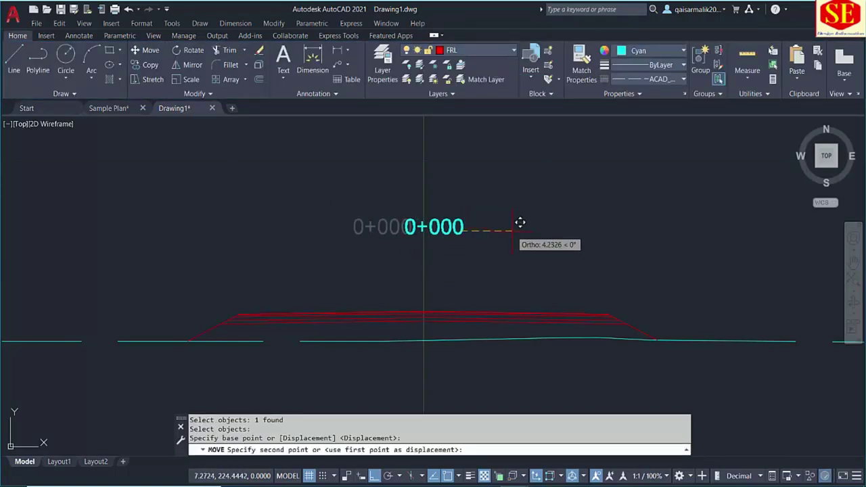
pyautogui.click(520, 222)
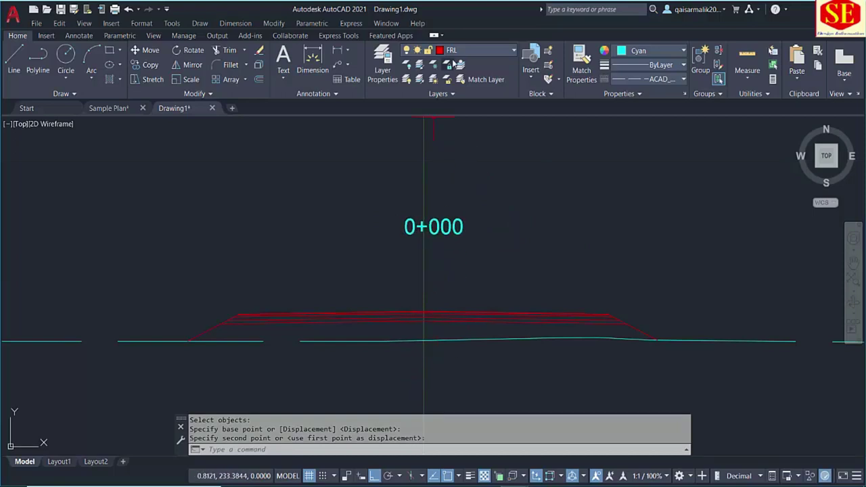
# Step: Make NSL the current layer and start a trial polyline from 0,0, then cancel it
pyautogui.click(459, 49)
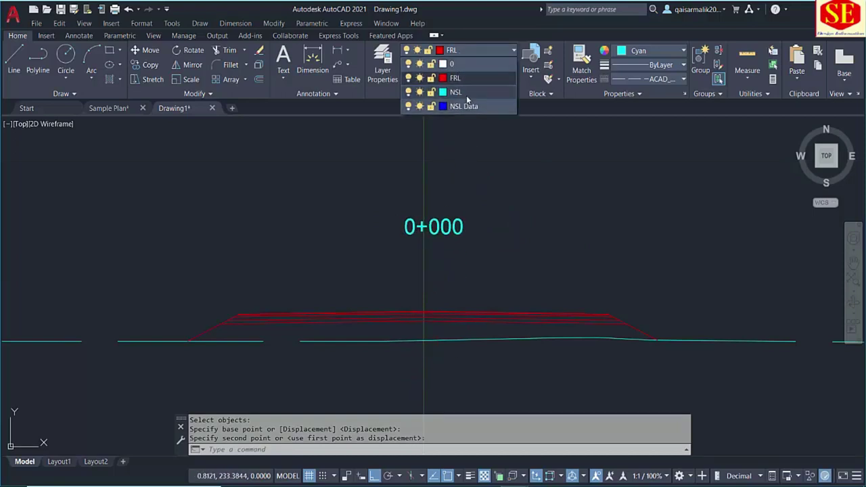
pyautogui.click(467, 96)
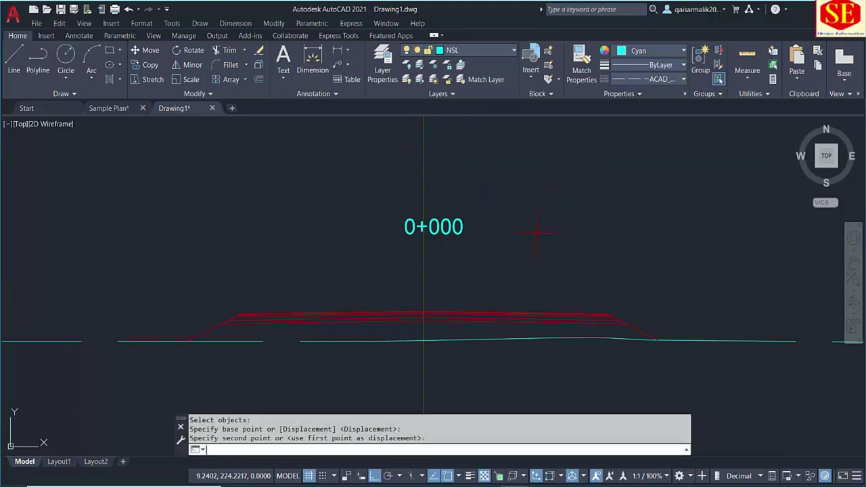
pyautogui.write('pl')
pyautogui.press('Return')
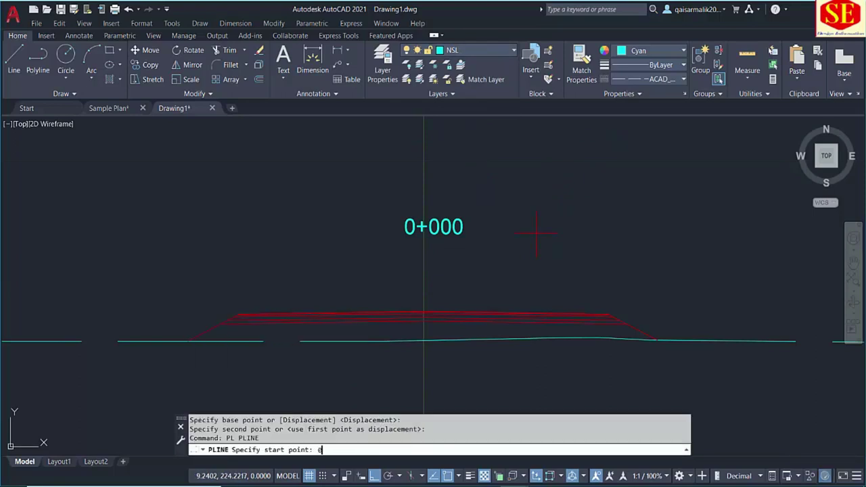
pyautogui.press('Return')
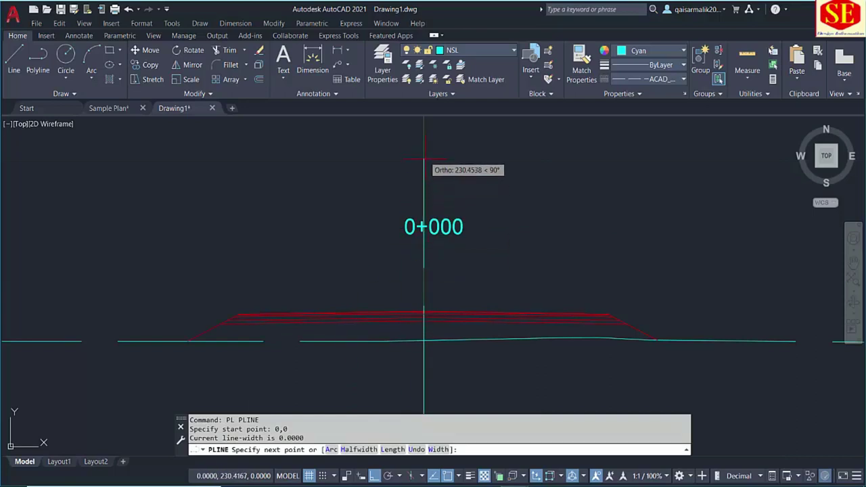
pyautogui.click(424, 254)
pyautogui.press('Escape')
# Step: Draw a short horizontal line below the road section
pyautogui.write('l')
pyautogui.press('Return')
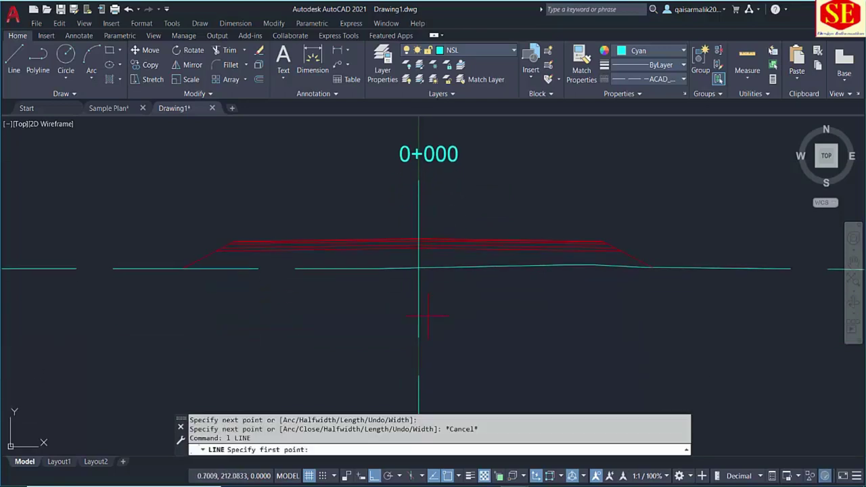
pyautogui.click(448, 317)
pyautogui.click(337, 317)
pyautogui.press('Escape')
# Step: Erase the short horizontal line below the section
pyautogui.write('tr')
pyautogui.press('Return')
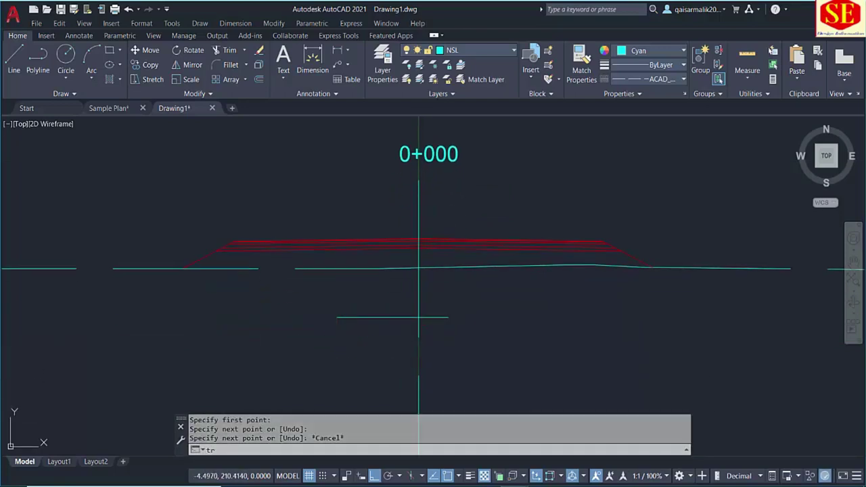
pyautogui.press('Escape')
pyautogui.click(467, 328)
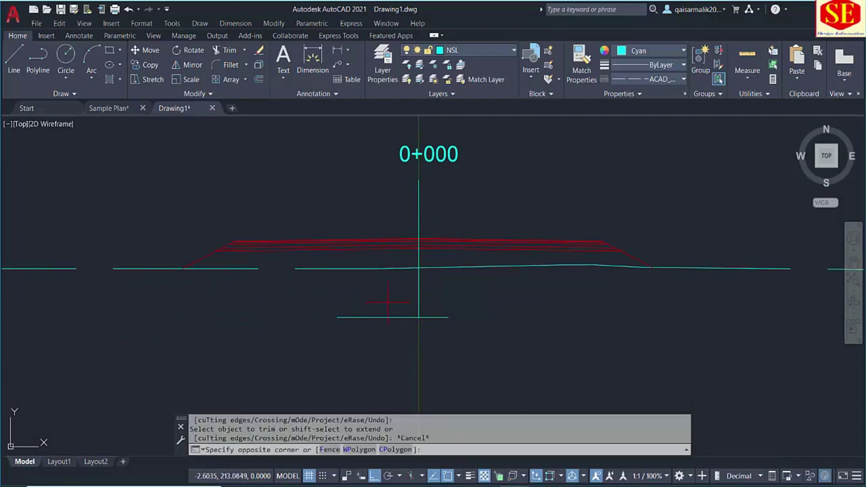
pyautogui.click(379, 308)
pyautogui.write('e')
pyautogui.press('Return')
# Step: Zoom in and out and shift the drawing up to review the cleaned section
pyautogui.scroll(-4, 437, 218)
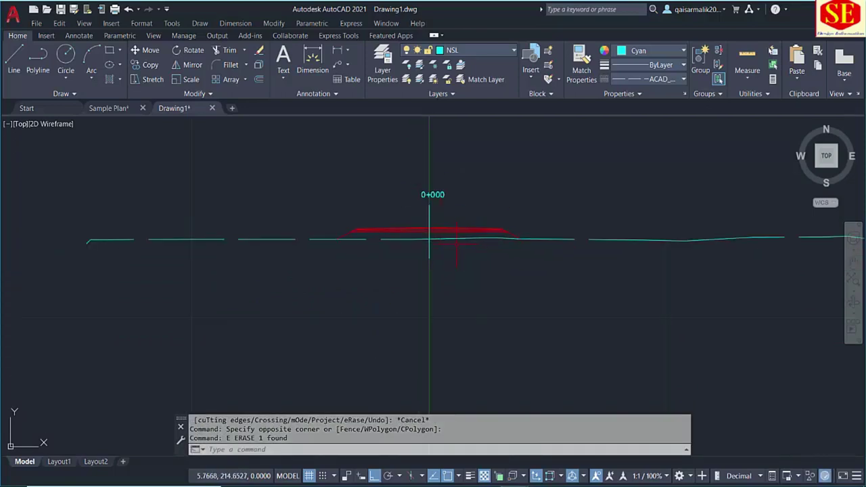
pyautogui.scroll(3, 400, 228)
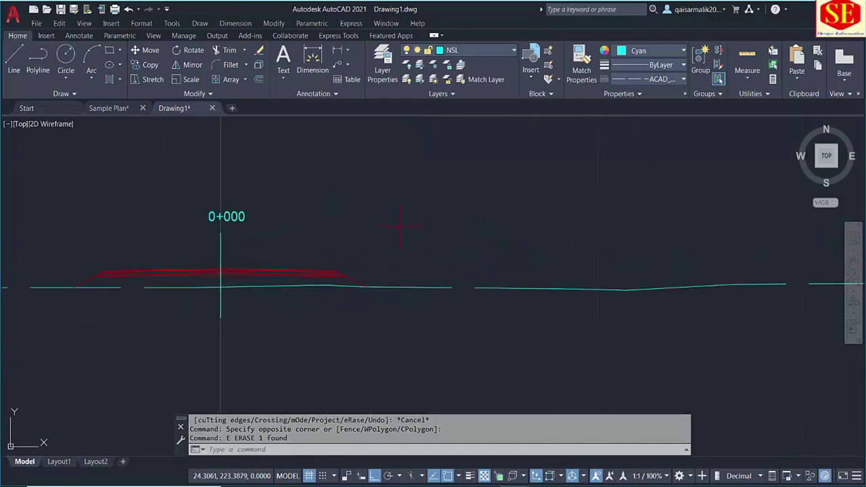
pyautogui.scroll(-2, 488, 241)
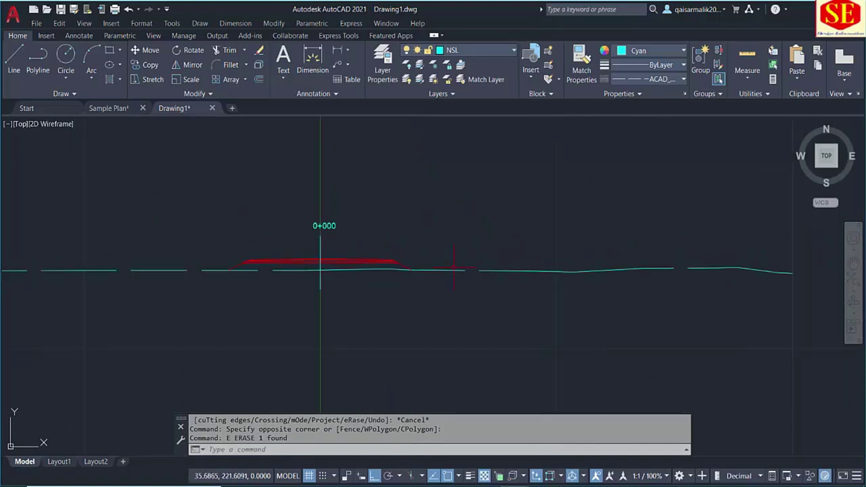
pyautogui.scroll(2, 271, 263)
pyautogui.scroll(-1, 289, 248)
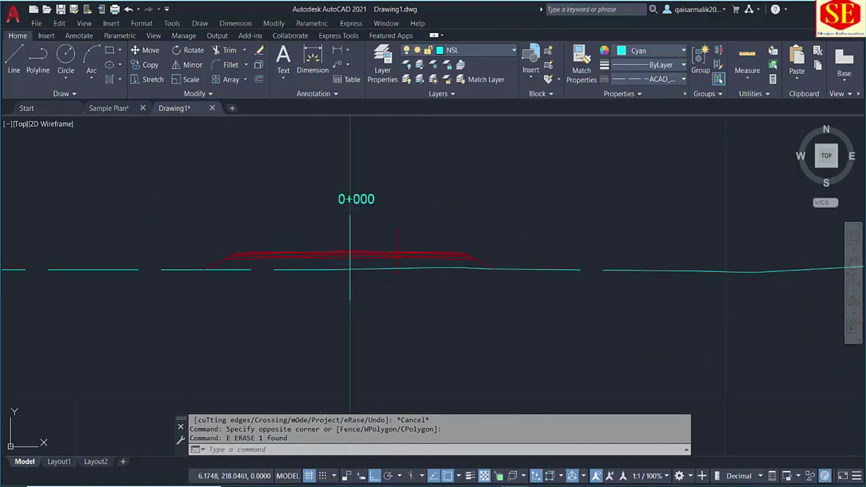
pyautogui.scroll(-1, 377, 253)
pyautogui.scroll(1, 543, 213)
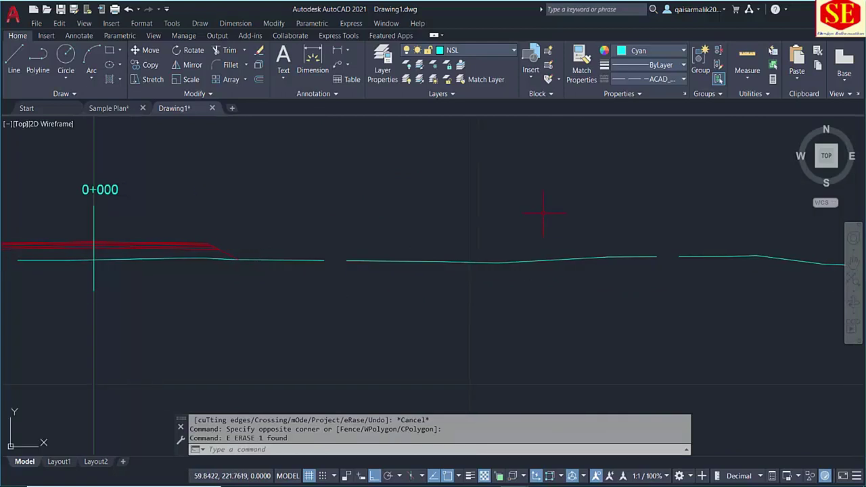
pyautogui.scroll(-2, 627, 202)
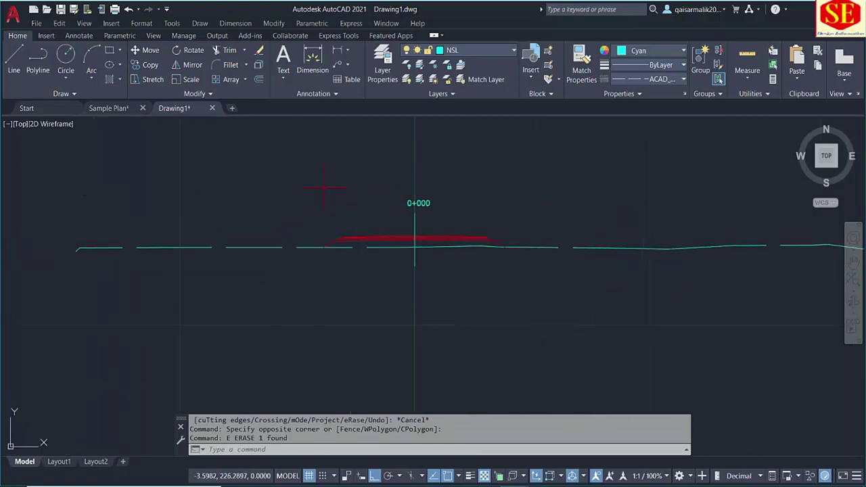
pyautogui.scroll(2, 416, 266)
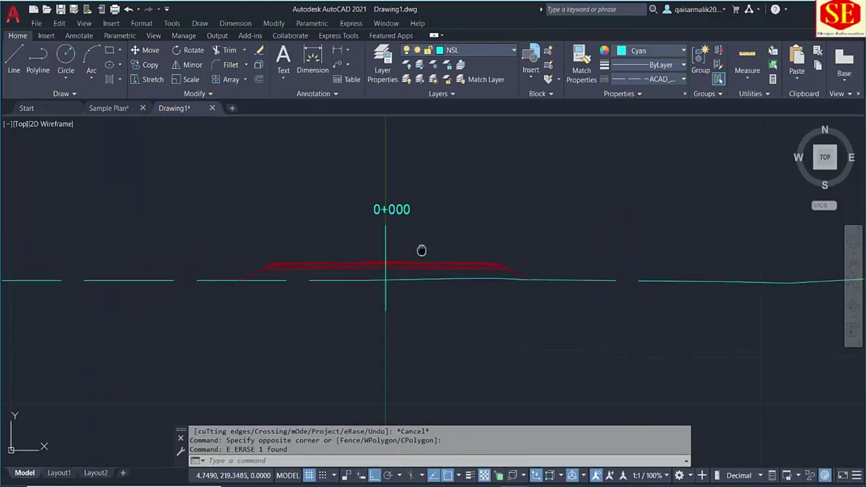
pyautogui.moveTo(421, 266); pyautogui.dragTo(416, 220)
# Step: Draw a rectangular frame around the road cross-section
pyautogui.write('rec')
pyautogui.press('Return')
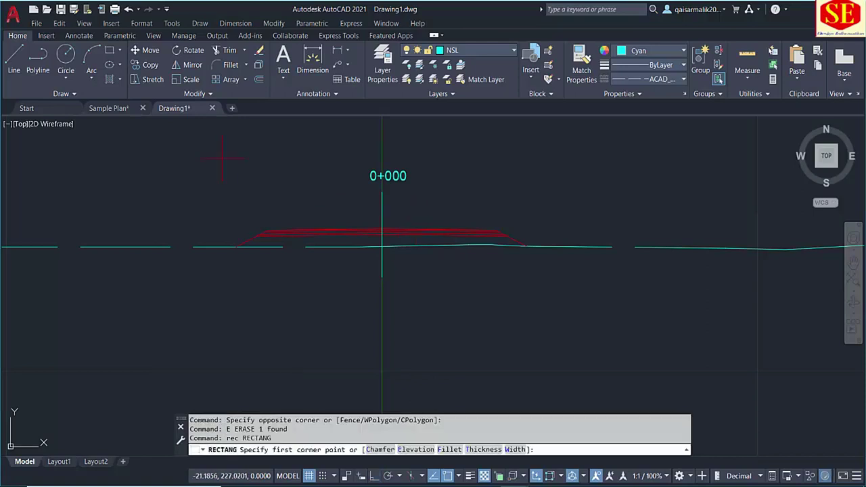
pyautogui.moveTo(224, 163); pyautogui.dragTo(229, 205)
pyautogui.click(219, 175)
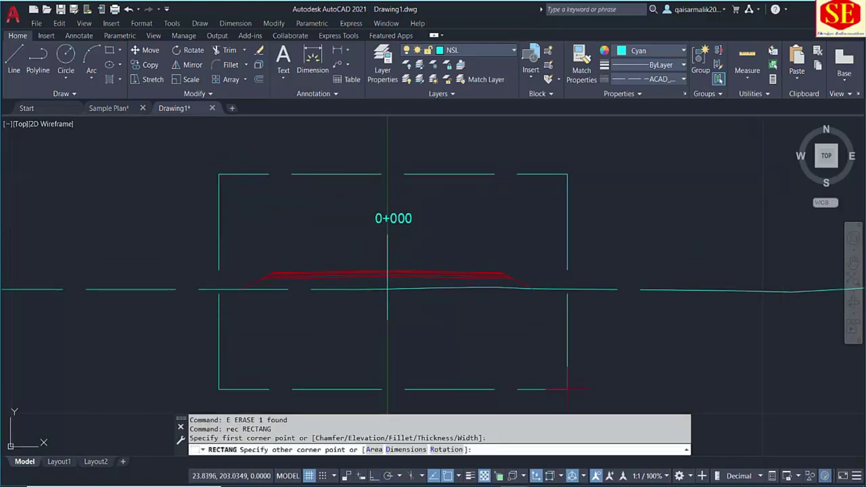
pyautogui.moveTo(573, 379); pyautogui.dragTo(569, 335)
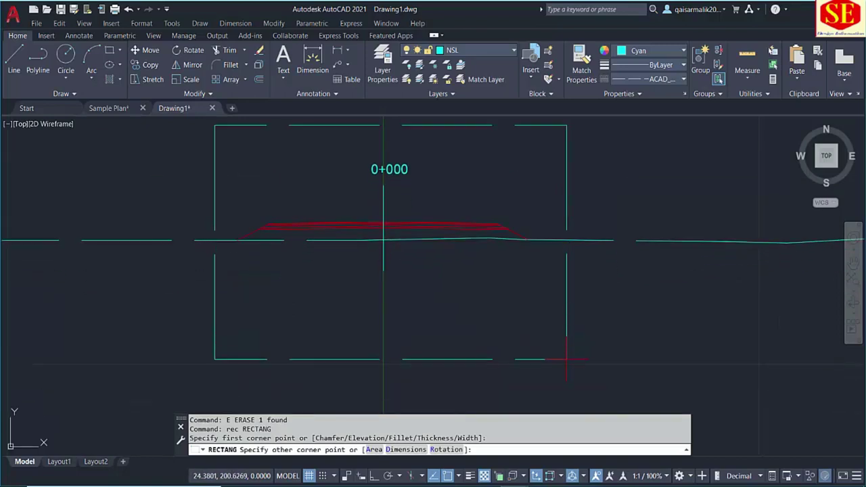
pyautogui.click(567, 362)
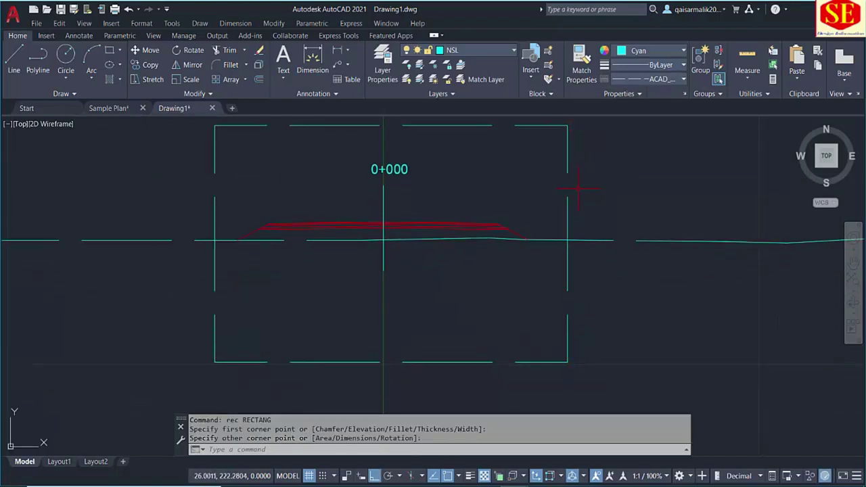
# Step: Give the frame rectangle a Continuous linetype and White colour
pyautogui.click(568, 164)
pyautogui.click(629, 79)
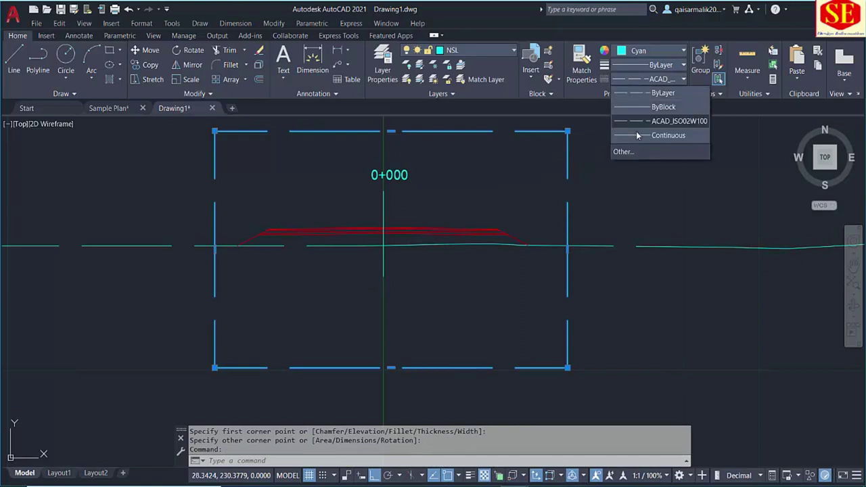
pyautogui.click(660, 133)
pyautogui.press('Escape')
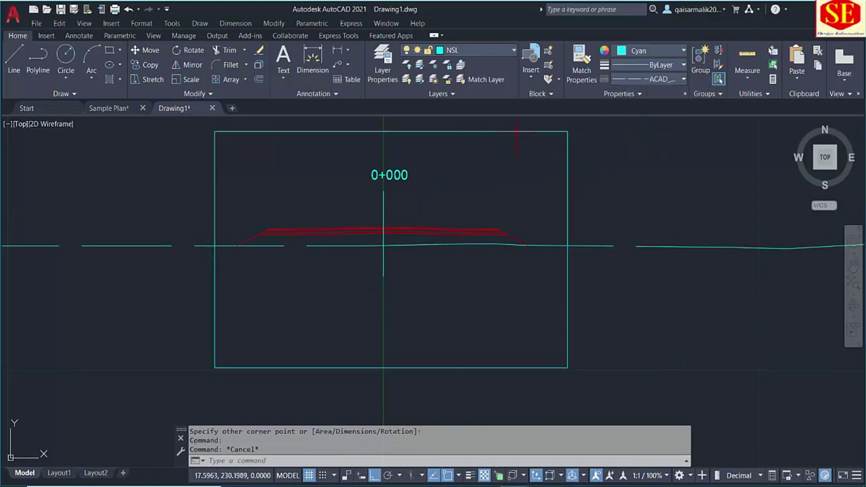
pyautogui.click(513, 132)
pyautogui.click(630, 52)
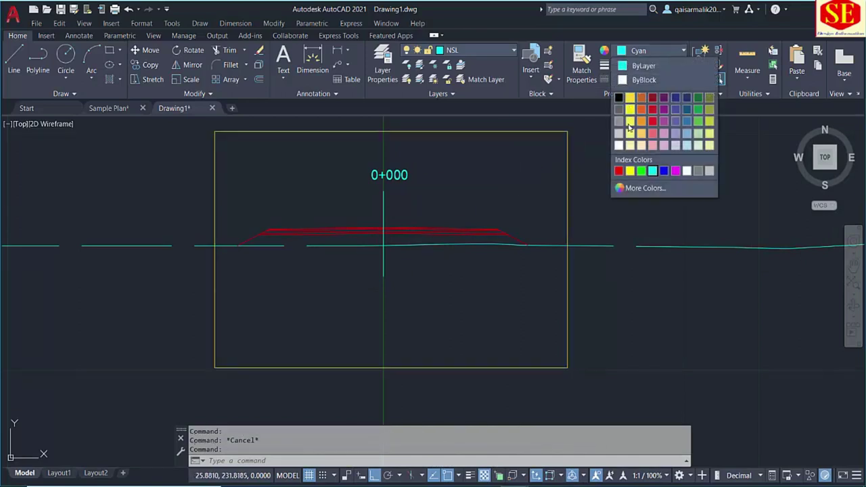
pyautogui.click(695, 172)
pyautogui.press('Escape')
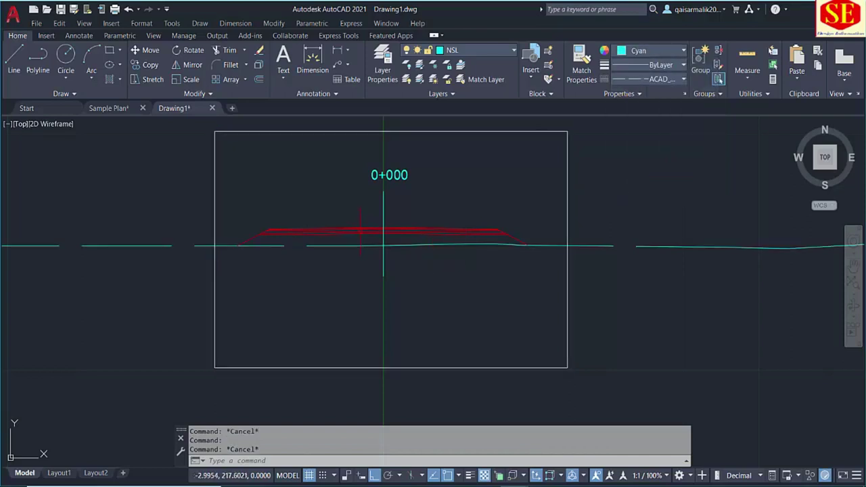
# Step: Trim the ground line where it extends past the frame on both sides
pyautogui.moveTo(343, 235); pyautogui.dragTo(350, 210)
pyautogui.write('tr')
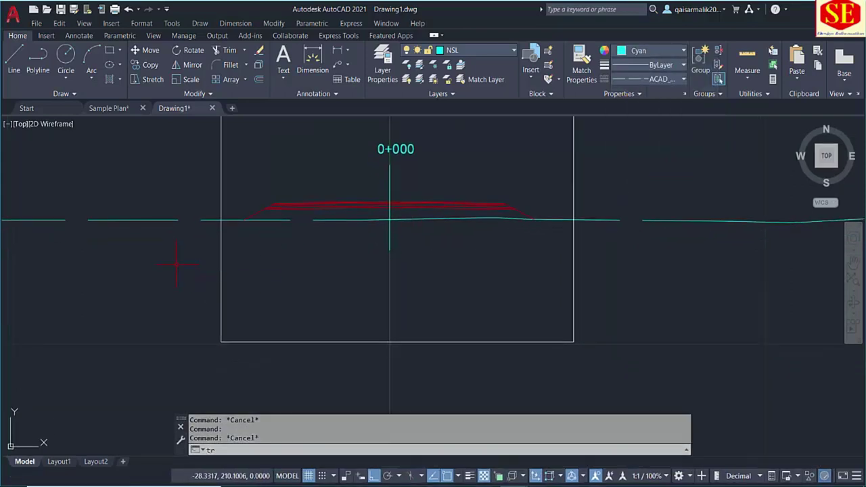
pyautogui.press('Return')
pyautogui.click(166, 232)
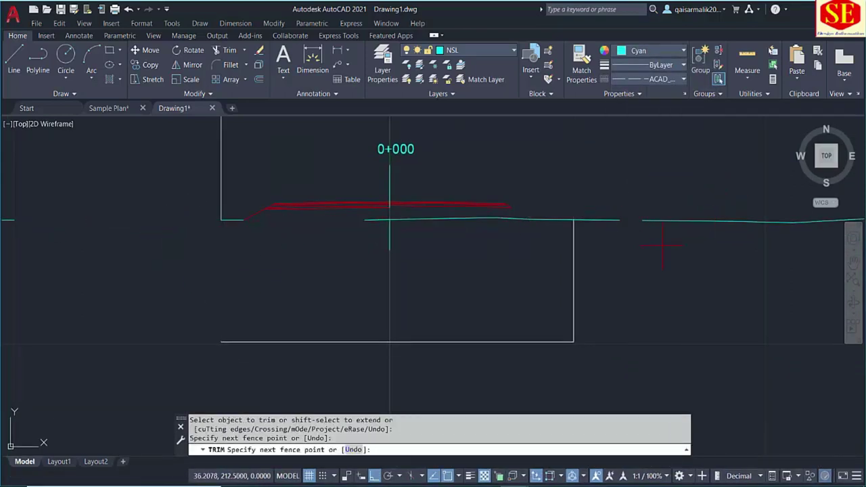
pyautogui.press('Escape')
pyautogui.write('u')
pyautogui.press('Return')
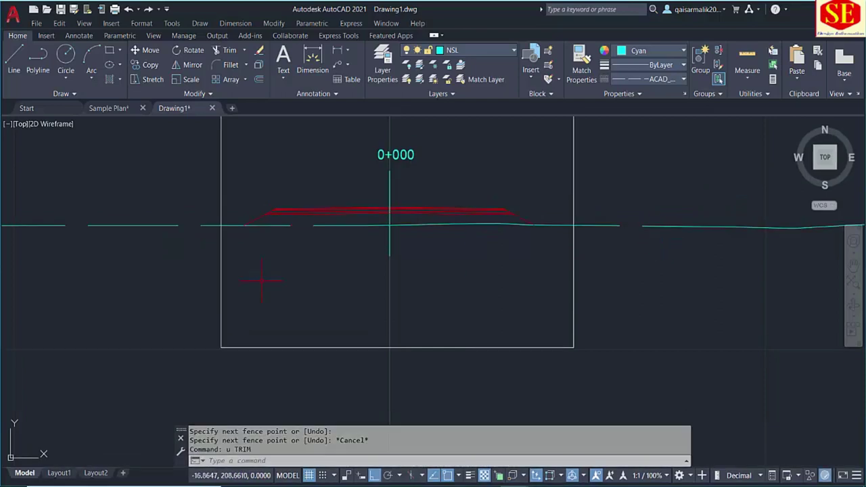
pyautogui.write('tr')
pyautogui.press('Return')
pyautogui.click(167, 225)
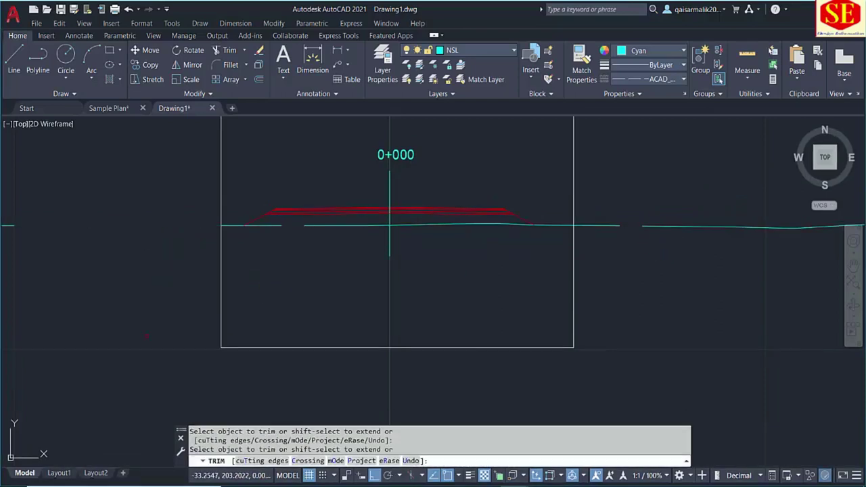
pyautogui.click(596, 226)
pyautogui.click(691, 227)
pyautogui.press('Escape')
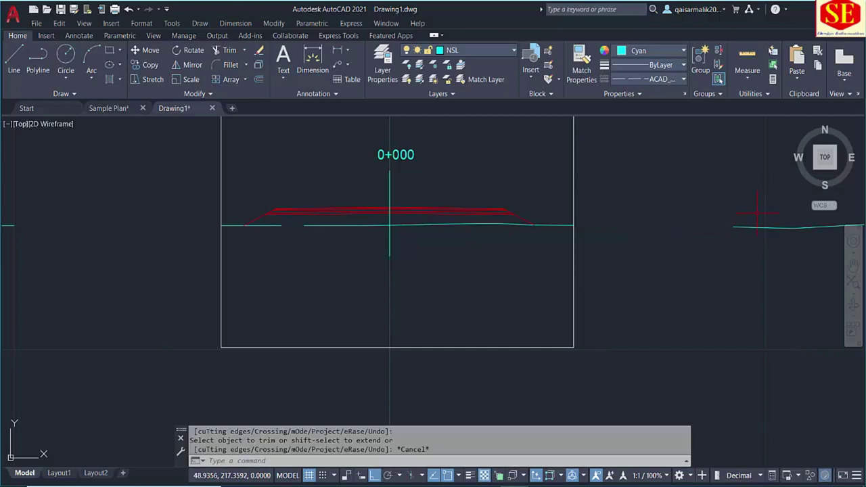
# Step: Erase the leftover ground-line pieces on the far right and left of the frame
pyautogui.click(798, 203)
pyautogui.click(731, 252)
pyautogui.write('e')
pyautogui.press('Return')
pyautogui.moveTo(499, 290); pyautogui.dragTo(707, 276)
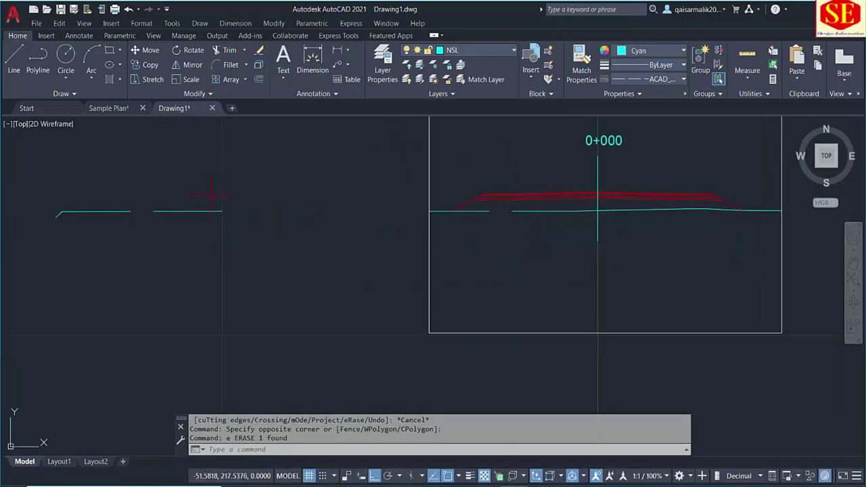
pyautogui.click(243, 196)
pyautogui.click(166, 237)
pyautogui.write('e')
pyautogui.press('Return')
pyautogui.moveTo(436, 259); pyautogui.dragTo(286, 294)
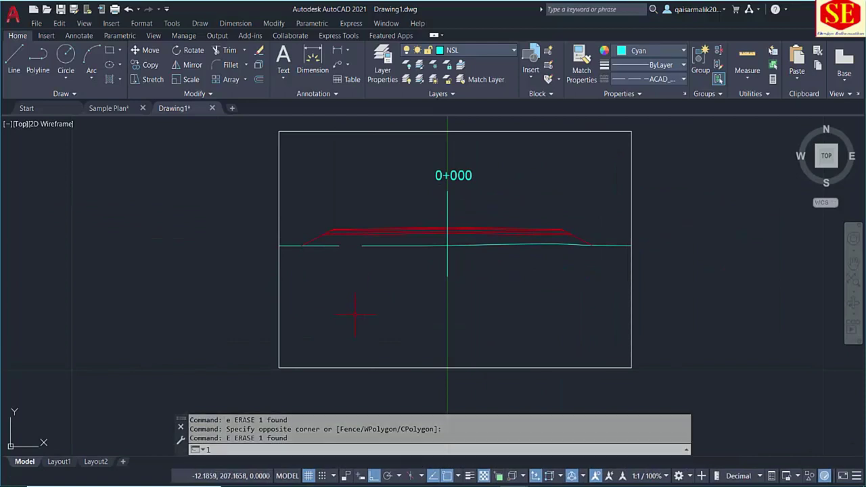
# Step: Switch to Continuous linetype and draw a horizontal line from the frame's left edge to its right edge
pyautogui.write('l')
pyautogui.press('Return')
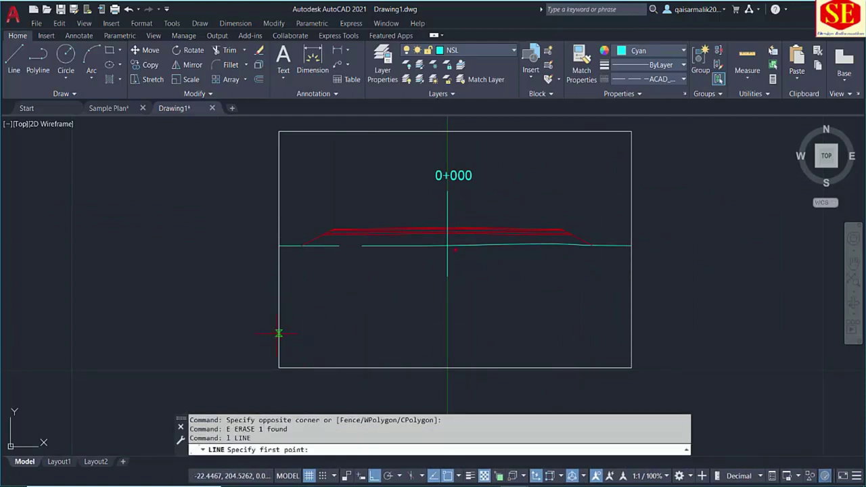
pyautogui.click(279, 331)
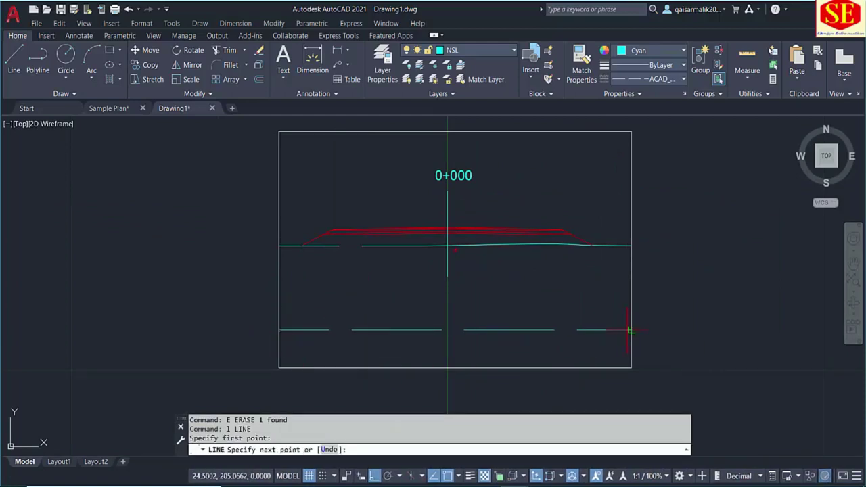
pyautogui.press('Escape')
pyautogui.click(643, 80)
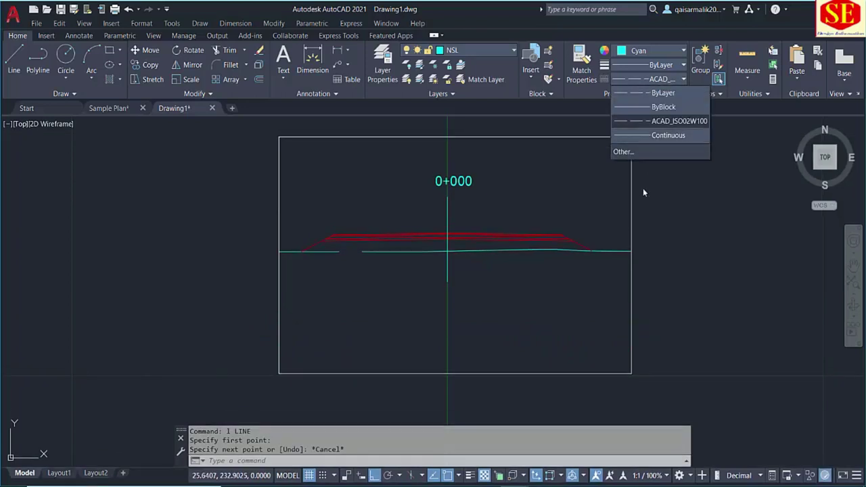
pyautogui.click(661, 136)
pyautogui.write('l')
pyautogui.press('Return')
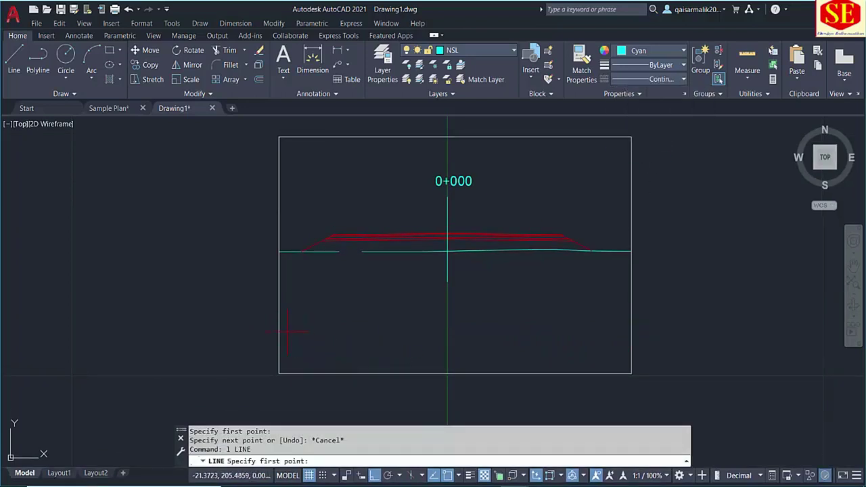
pyautogui.click(280, 330)
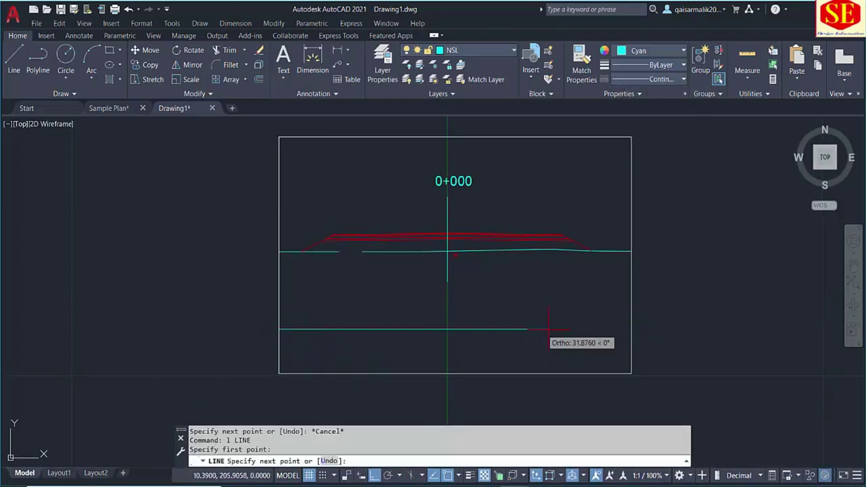
pyautogui.click(631, 329)
pyautogui.press('Escape')
# Step: Offset that line 5 upward, then offset the new line 2.5 downward
pyautogui.write('o')
pyautogui.press('Return')
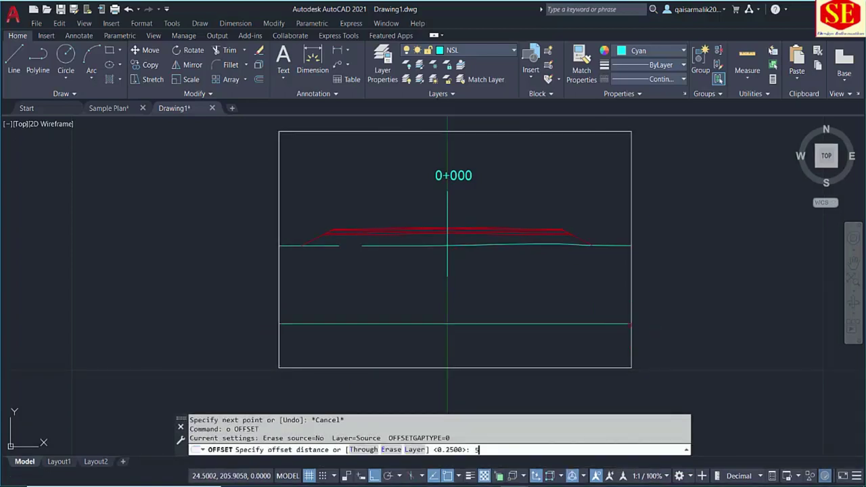
pyautogui.press('Return')
pyautogui.click(598, 324)
pyautogui.click(598, 300)
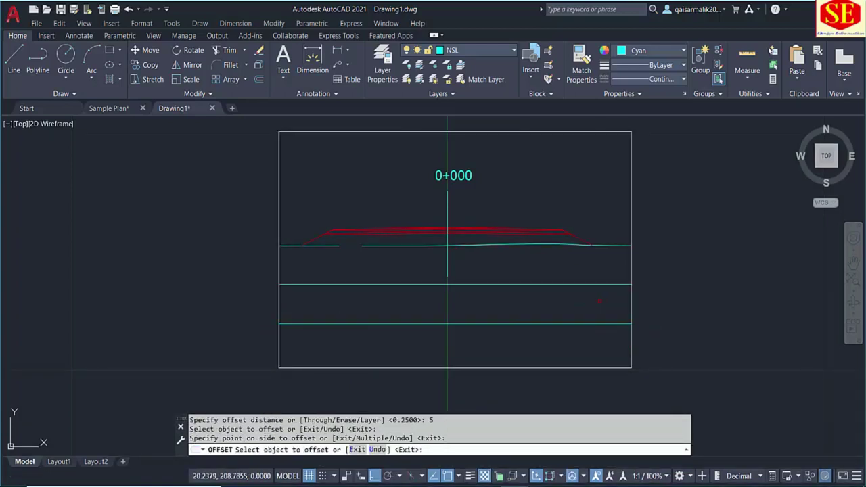
pyautogui.press('Escape')
pyautogui.write('o')
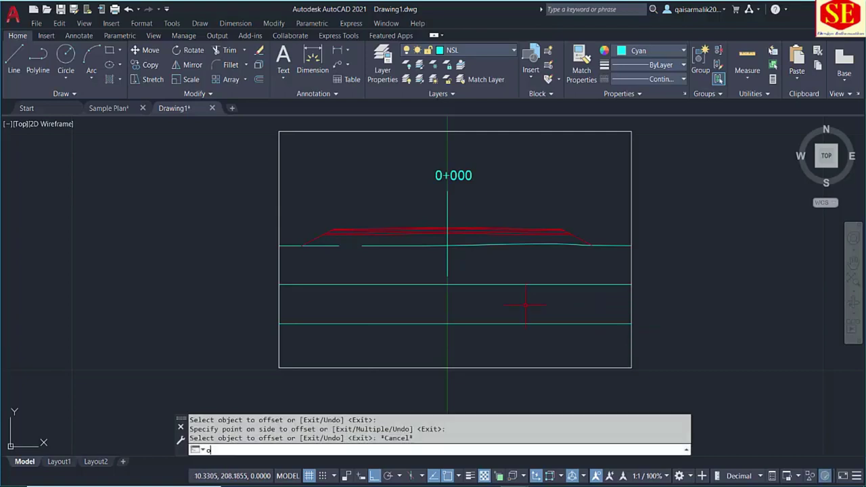
pyautogui.press('Return')
pyautogui.write('2.5')
pyautogui.press('Return')
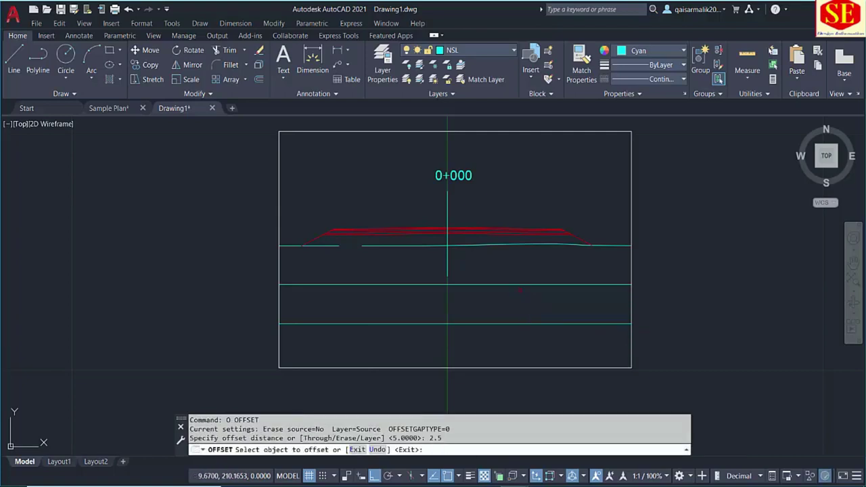
pyautogui.click(518, 285)
pyautogui.click(406, 298)
pyautogui.press('Escape')
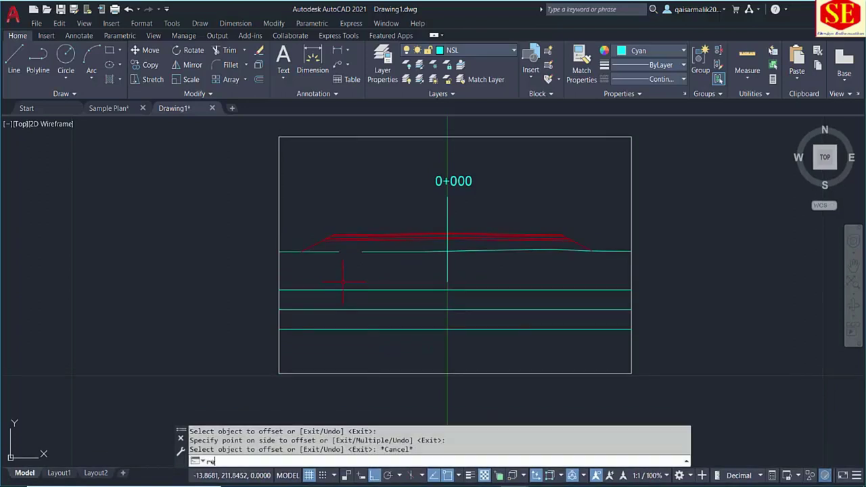
# Step: Draw a larger cyan border rectangle enclosing the whole frame
pyautogui.write('rec')
pyautogui.press('Return')
pyautogui.scroll(-2, 616, 170)
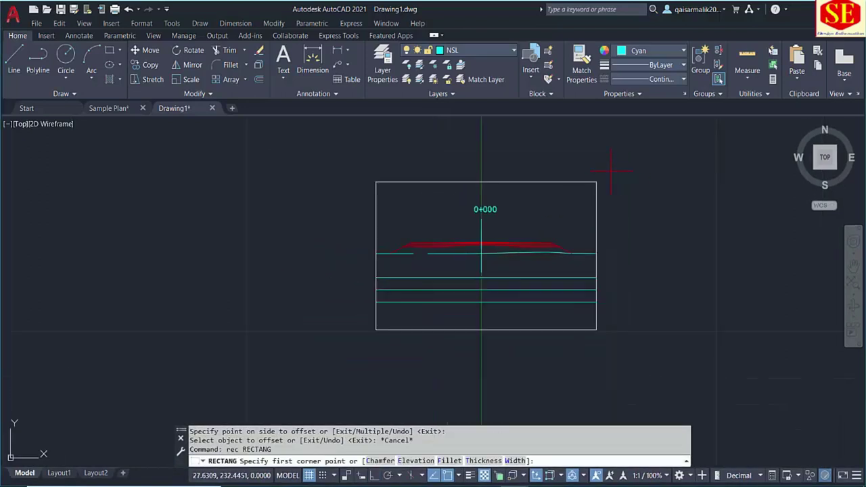
pyautogui.click(611, 170)
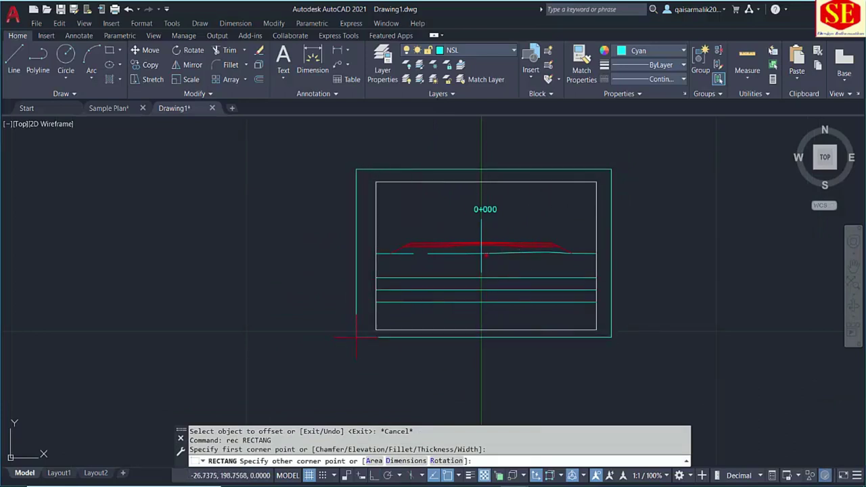
pyautogui.click(356, 337)
# Step: Erase the inner white frame rectangle
pyautogui.click(377, 217)
pyautogui.write('e')
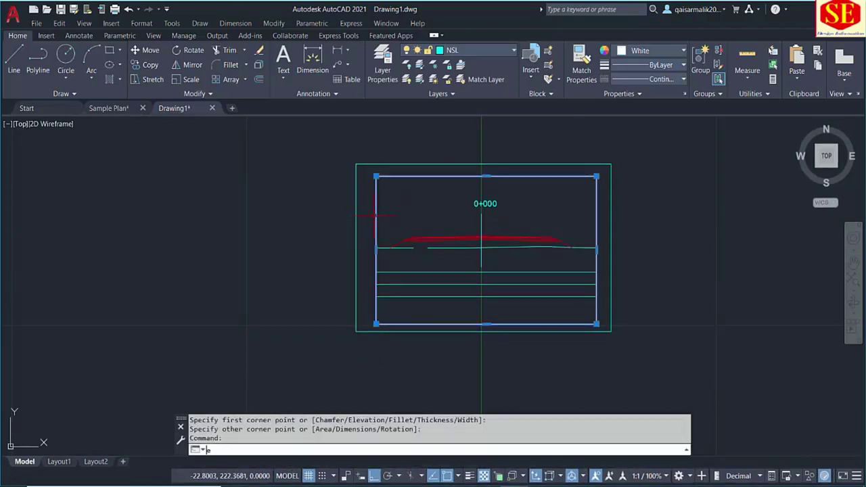
pyautogui.press('Return')
pyautogui.scroll(2, 557, 294)
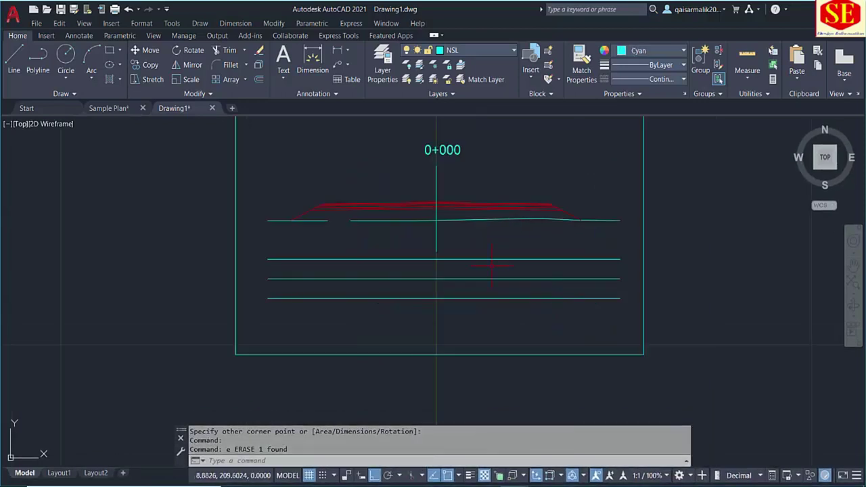
# Step: Draw a white rectangle from the upper table line's left end to the lower line's right end
pyautogui.write('rec')
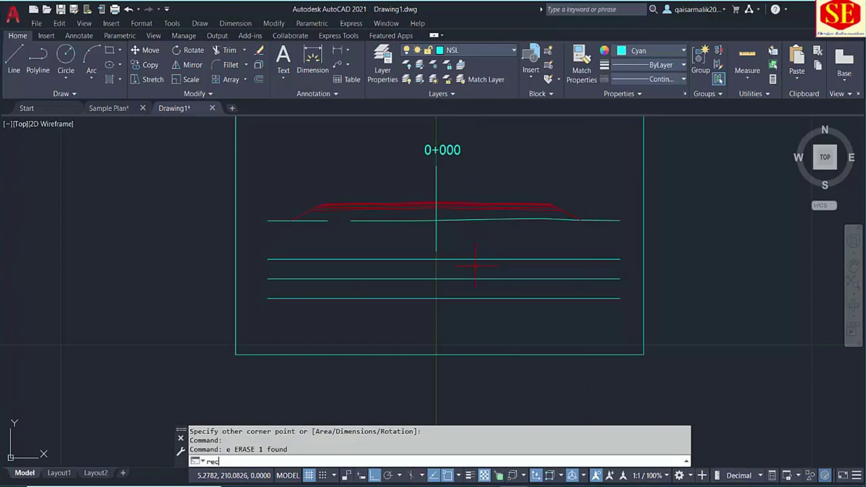
pyautogui.press('Return')
pyautogui.click(267, 259)
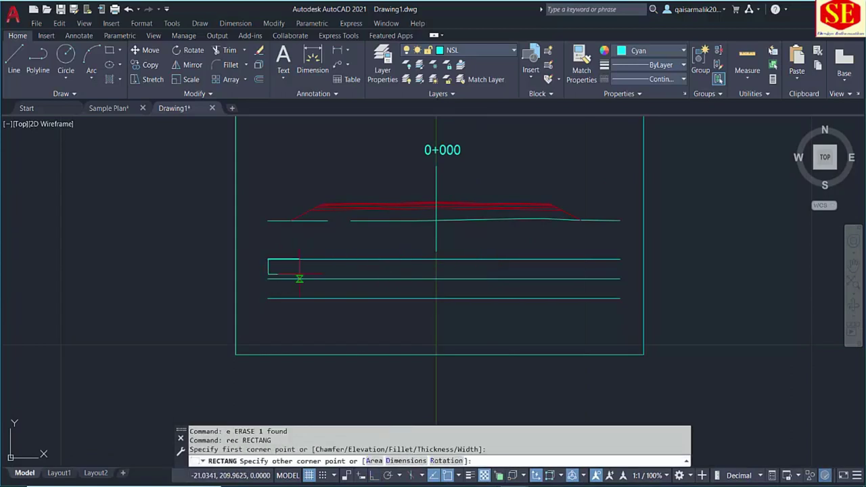
pyautogui.click(620, 298)
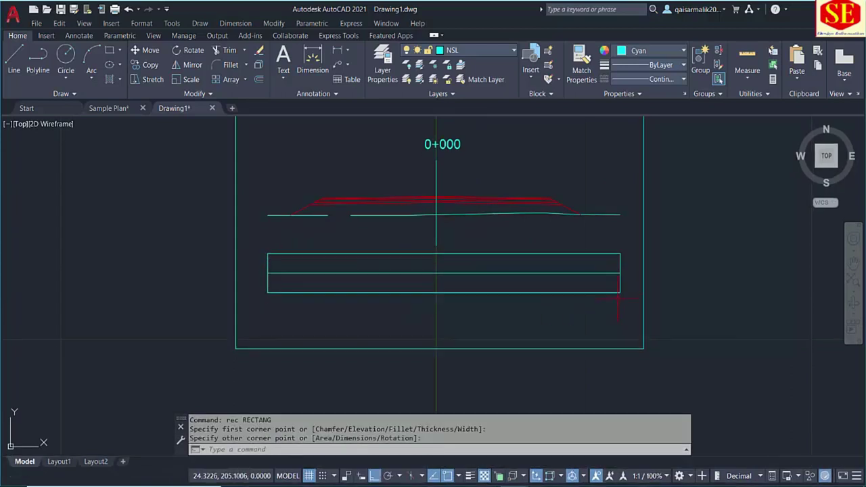
pyautogui.click(555, 254)
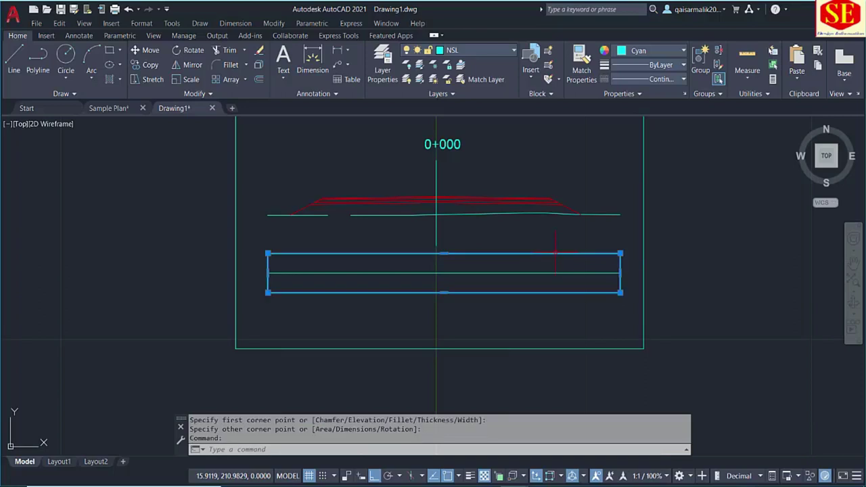
pyautogui.click(639, 52)
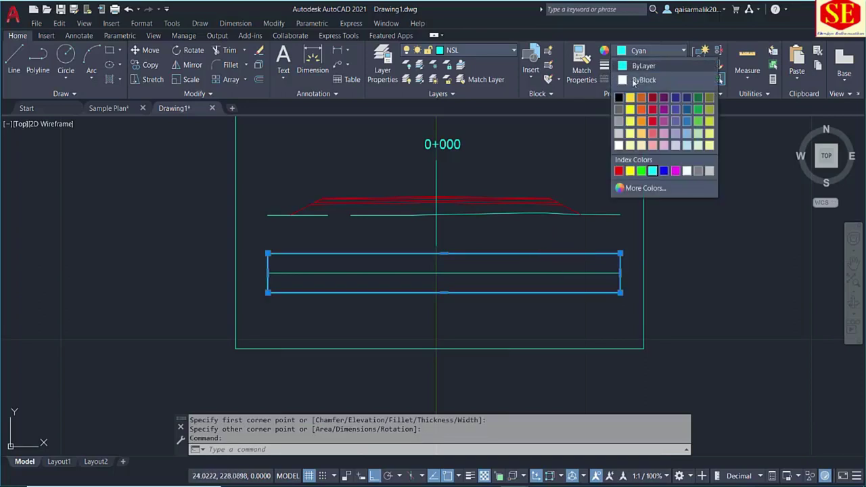
pyautogui.click(686, 171)
pyautogui.press('Escape')
# Step: Change the table's middle line to Red
pyautogui.click(443, 273)
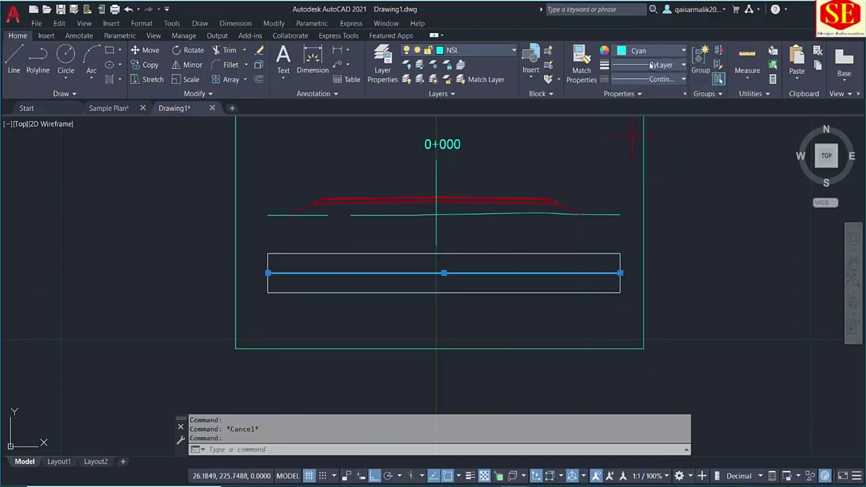
pyautogui.click(641, 52)
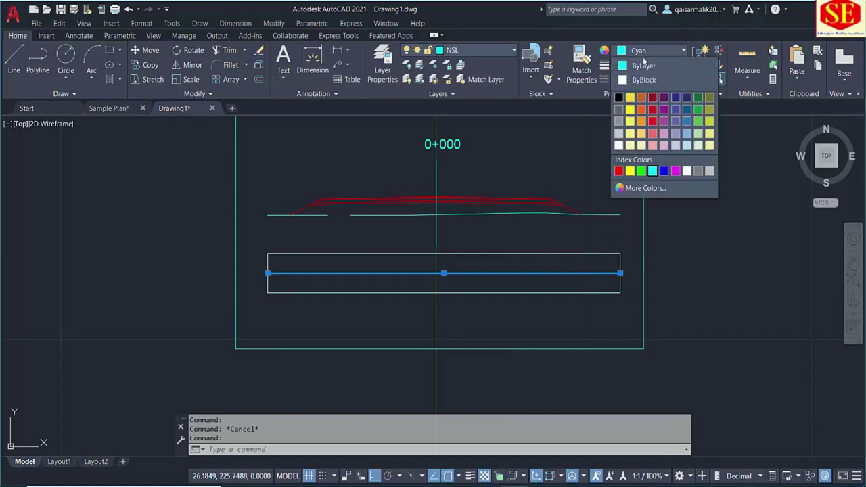
pyautogui.click(618, 170)
pyautogui.press('Escape')
pyautogui.scroll(2, 364, 243)
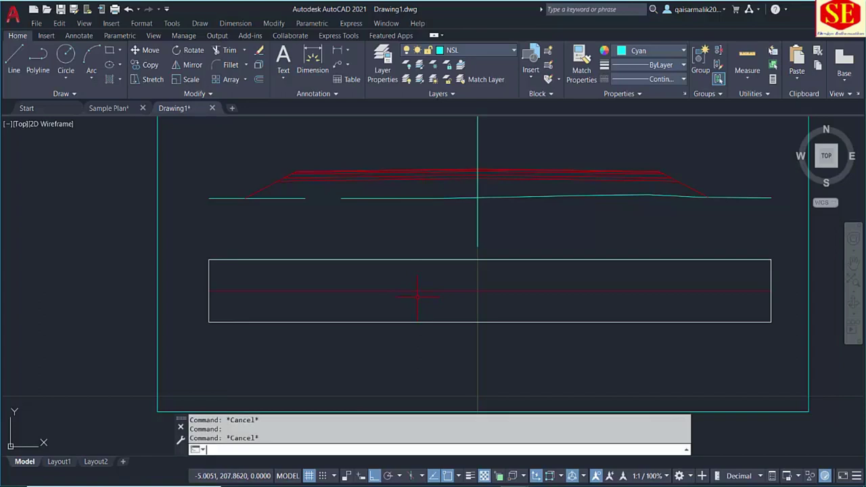
# Step: Run PR on the ground line, using the table's lower-left corner and left edge as bases, labelling levels like 216.845
pyautogui.write('PR')
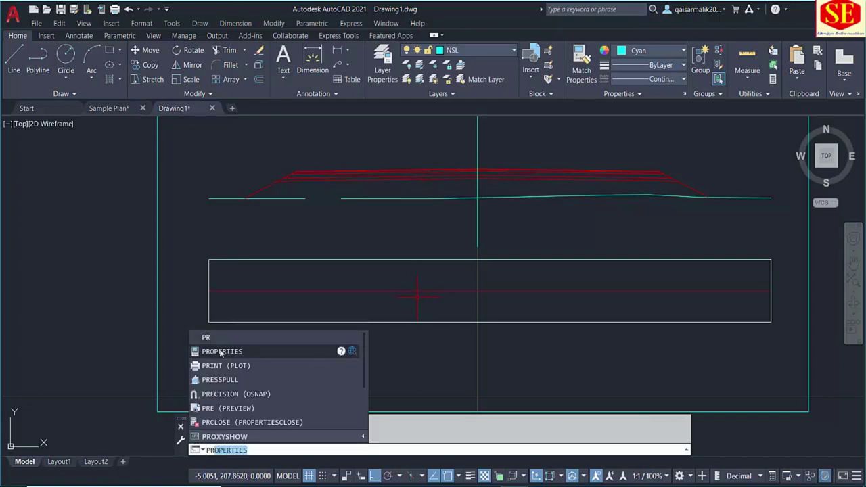
pyautogui.press('Return')
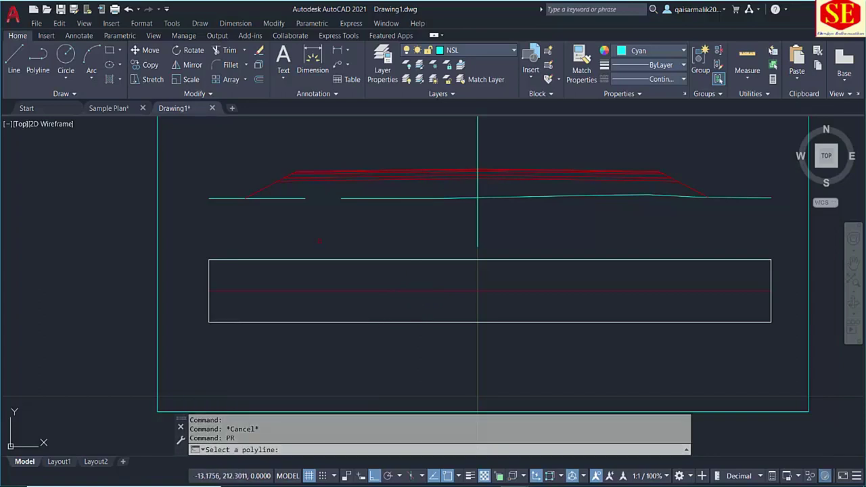
pyautogui.click(277, 198)
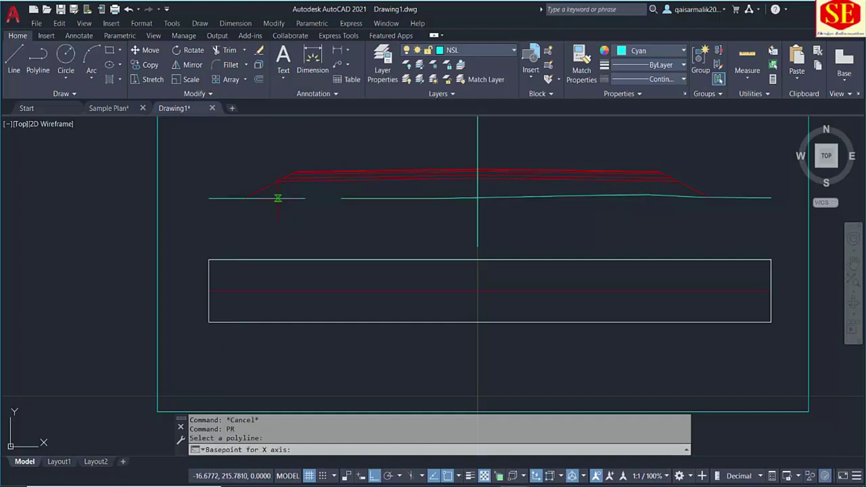
pyautogui.click(210, 321)
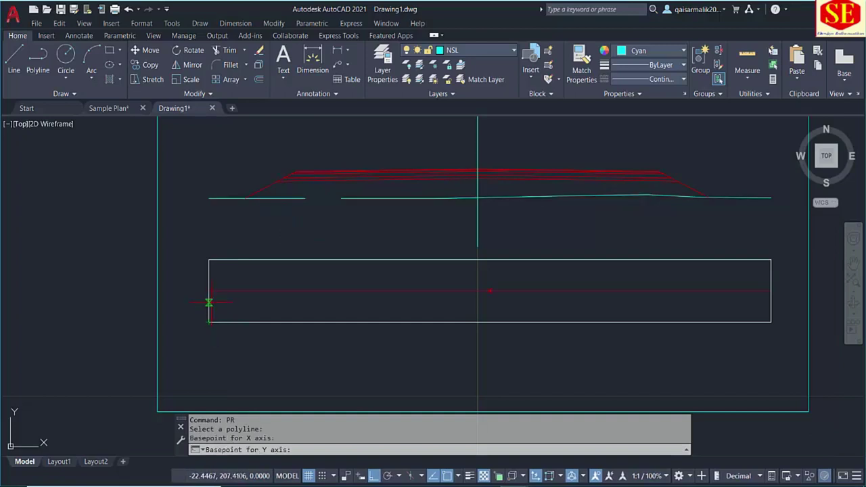
pyautogui.click(209, 292)
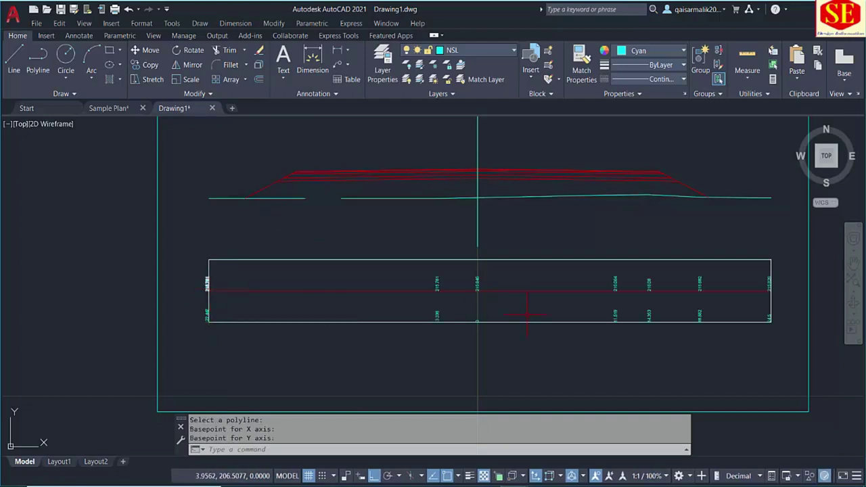
pyautogui.scroll(4, 533, 305)
pyautogui.scroll(-2, 321, 235)
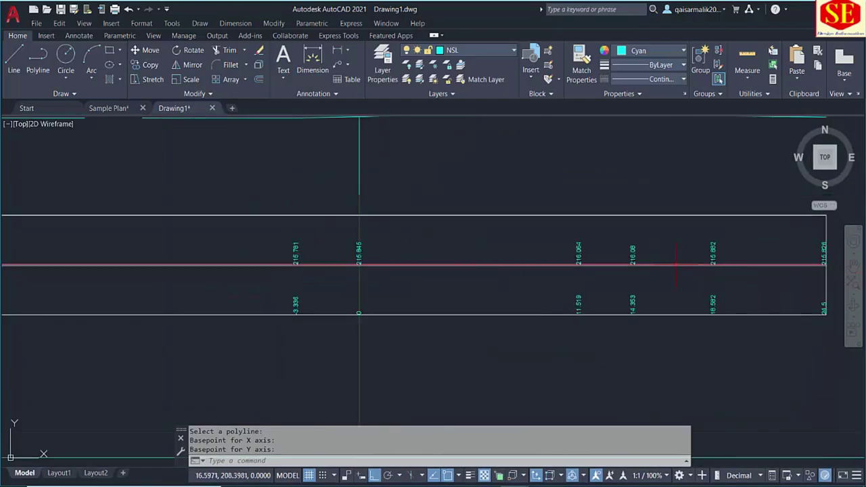
pyautogui.scroll(-1, 673, 271)
pyautogui.scroll(-1, 588, 223)
pyautogui.scroll(1, 497, 242)
pyautogui.scroll(1, 497, 242)
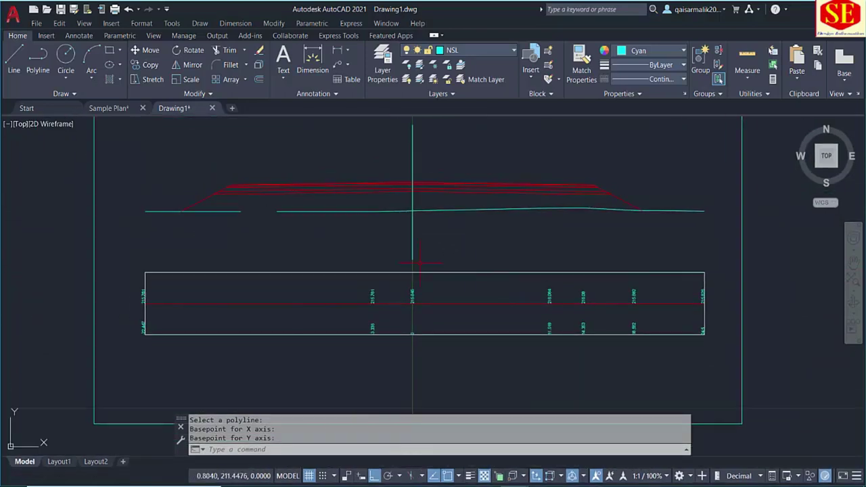
pyautogui.scroll(3, 420, 309)
# Step: Add leader labels ELe 218.15 / Dist 0 at the road centre and ELe 217.871 / Dist 15.253 at the pavement edge
pyautogui.write('c')
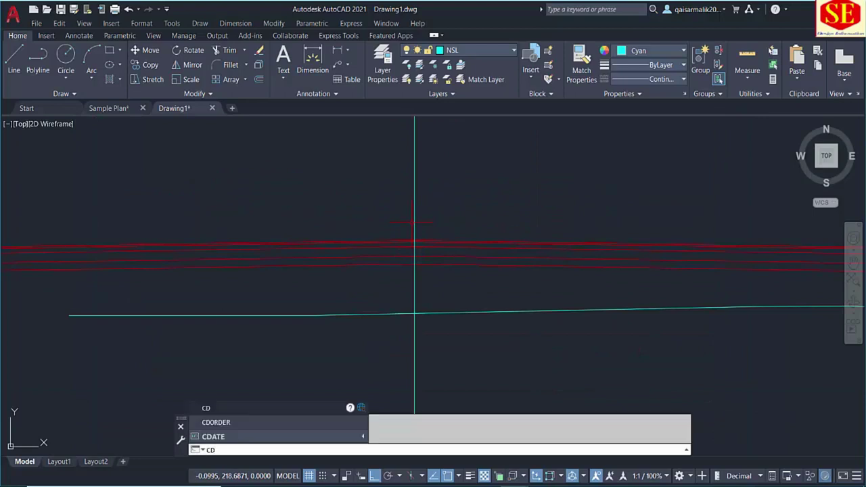
pyautogui.press('Return')
pyautogui.click(415, 240)
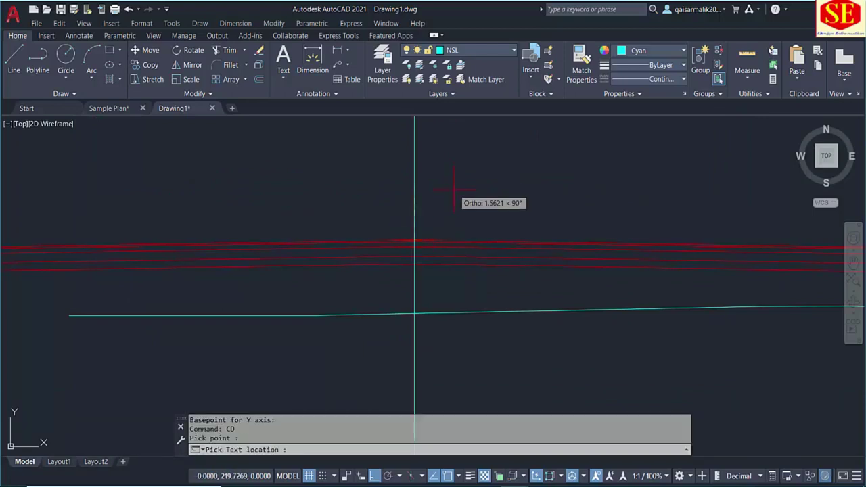
pyautogui.click(474, 160)
pyautogui.scroll(-3, 511, 269)
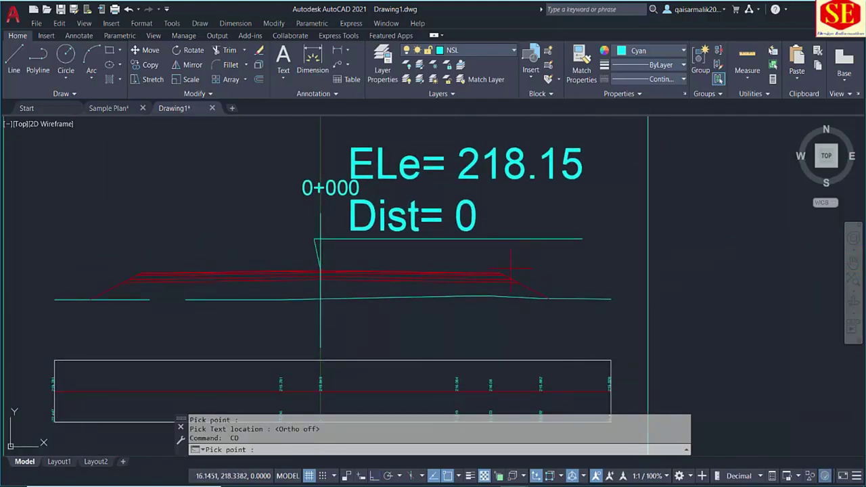
pyautogui.click(503, 273)
pyautogui.click(509, 209)
pyautogui.press('Escape')
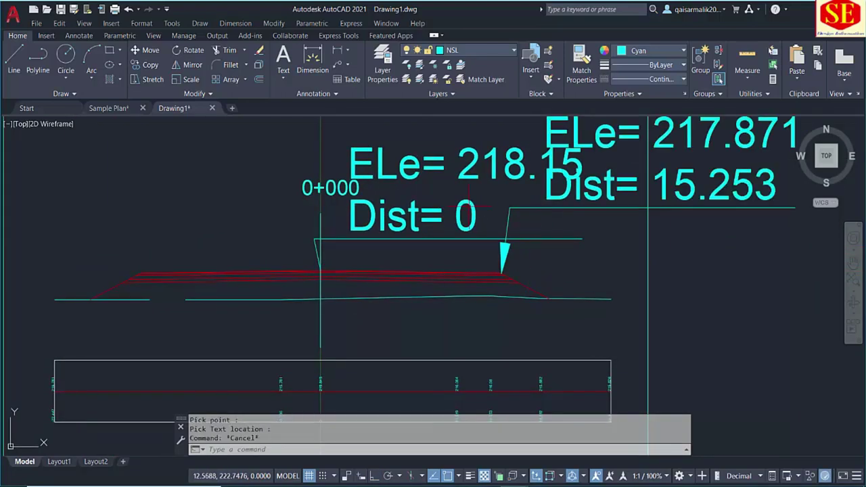
# Step: Erase the objects picked near the ELe/Dist labels and zoom out to view the bordered section
pyautogui.click(466, 204)
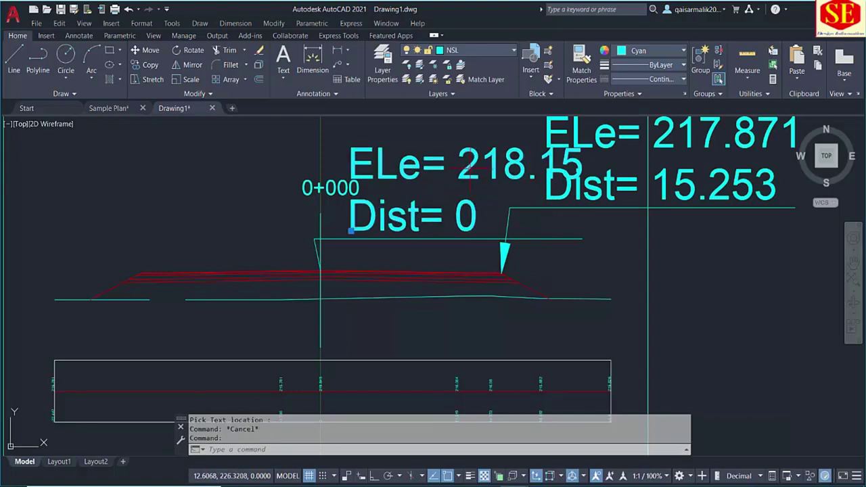
pyautogui.click(347, 116)
pyautogui.click(581, 241)
pyautogui.write('e')
pyautogui.press('Return')
pyautogui.press('Escape')
pyautogui.scroll(-3, 418, 259)
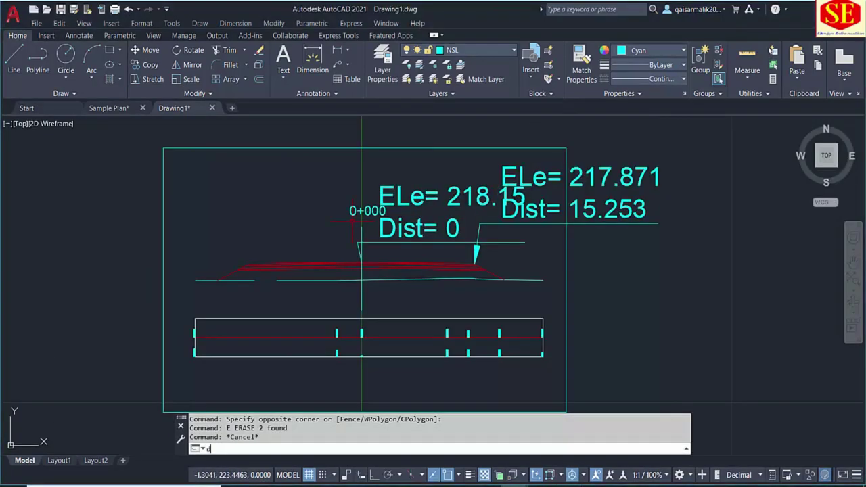
pyautogui.press('Return')
# Step: Give ISO-25 a 0.45 arrow size and 0.25 centre mark, and make it the current style
pyautogui.click(542, 224)
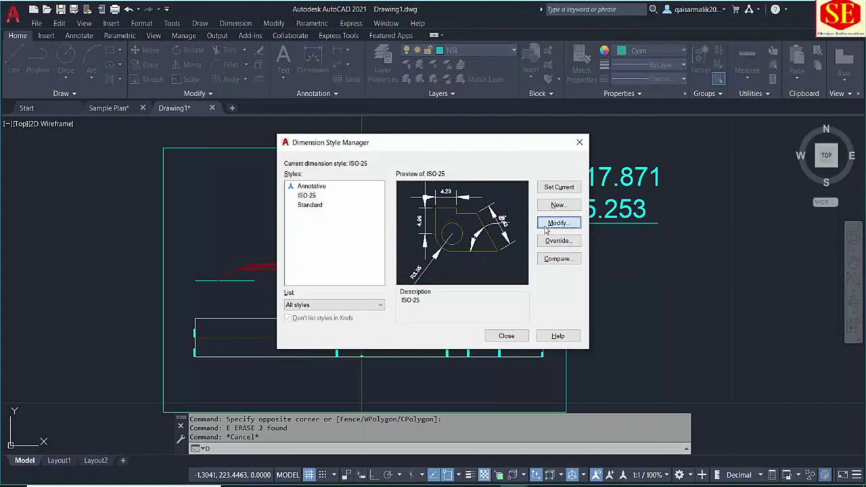
pyautogui.moveTo(414, 207); pyautogui.dragTo(308, 211)
pyautogui.write('0.45')
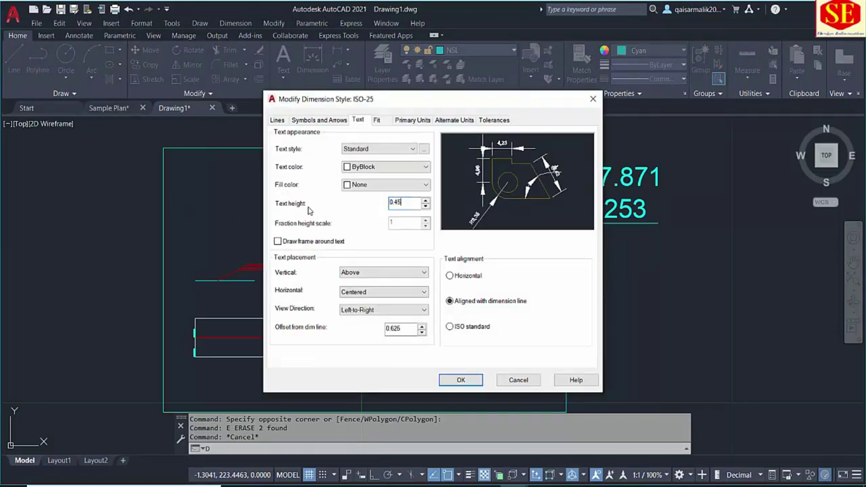
pyautogui.click(319, 122)
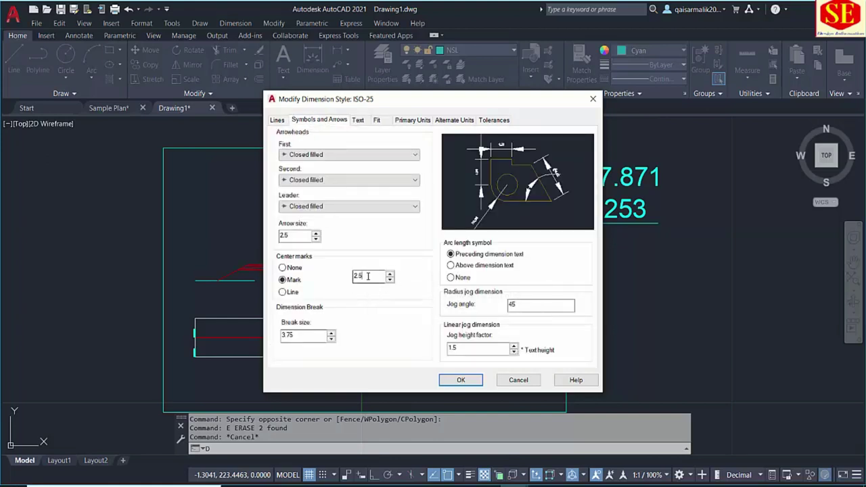
pyautogui.write('0')
pyautogui.write('.')
pyautogui.press('Tab')
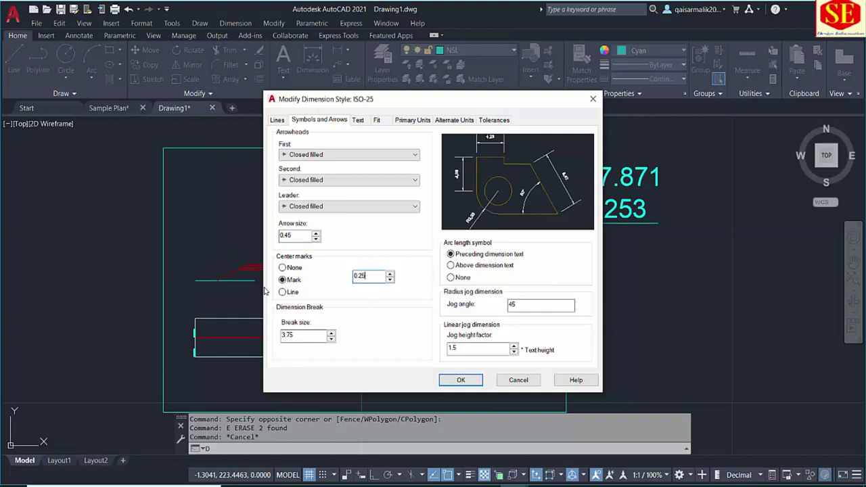
pyautogui.click(462, 381)
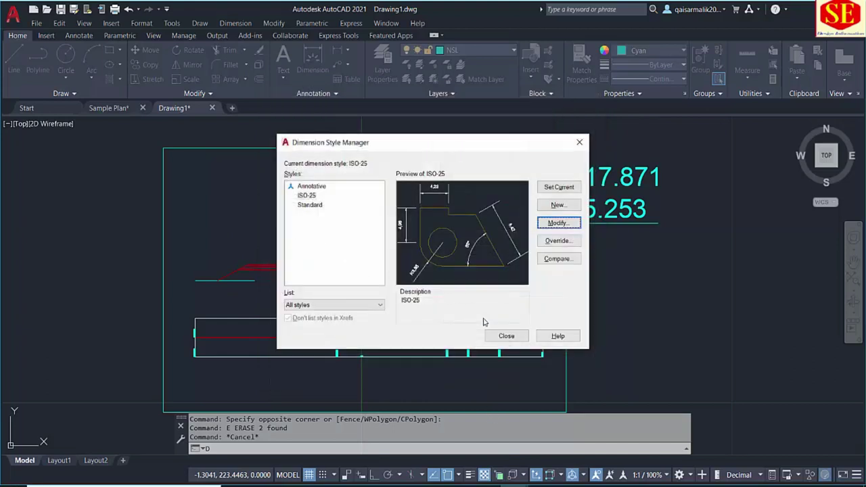
pyautogui.click(552, 189)
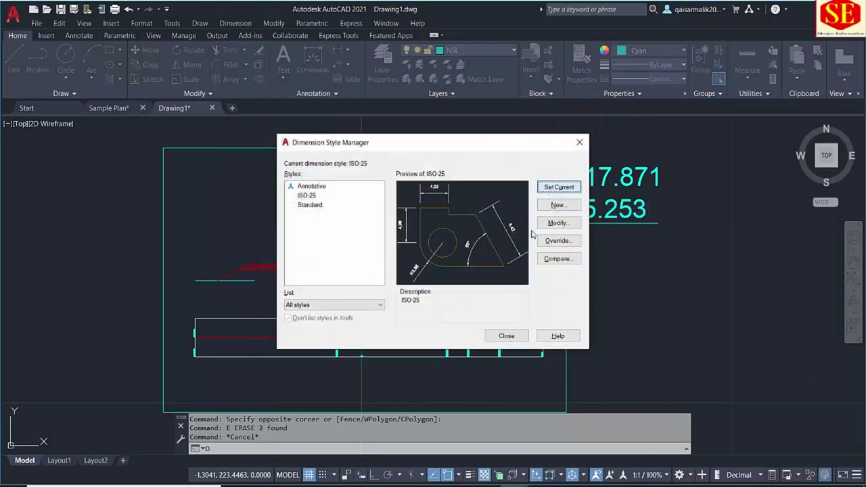
pyautogui.click(504, 336)
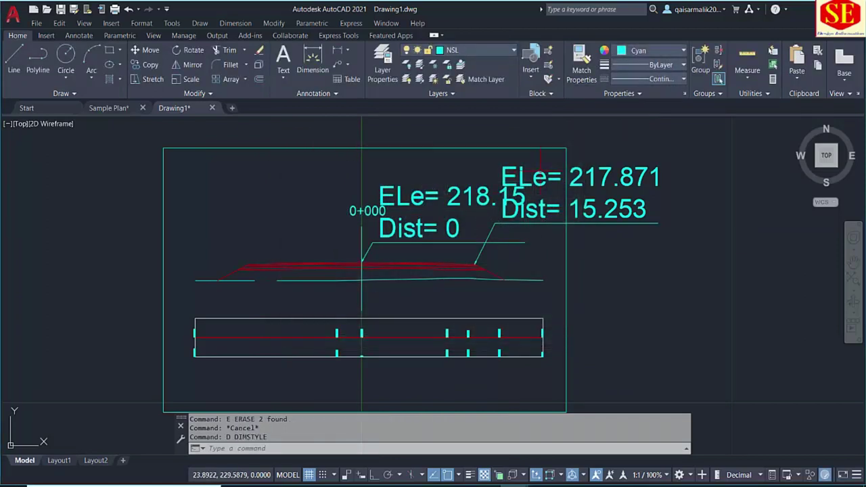
# Step: Erase the two old leader labels with a crossing selection
pyautogui.press('Escape')
pyautogui.click(518, 166)
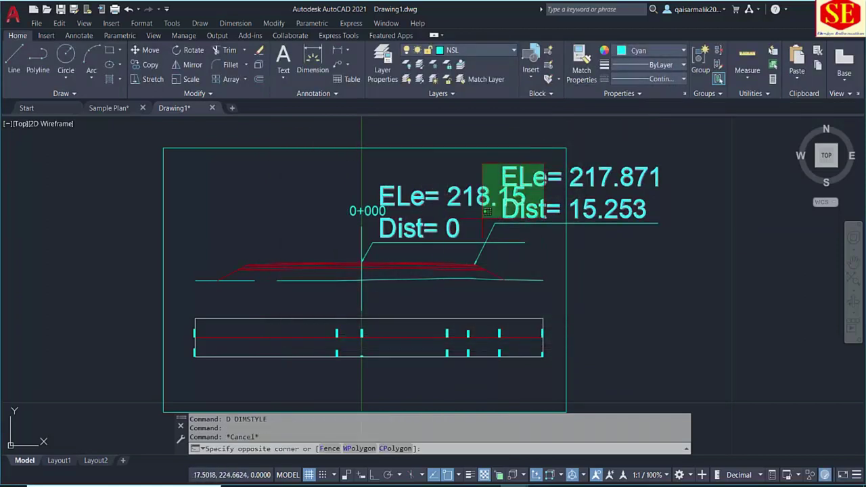
pyautogui.click(435, 250)
pyautogui.write('e')
pyautogui.press('Return')
# Step: Label the centreline pavement top with the CD routine: 218.15 at Dist 0
pyautogui.scroll(5, 339, 264)
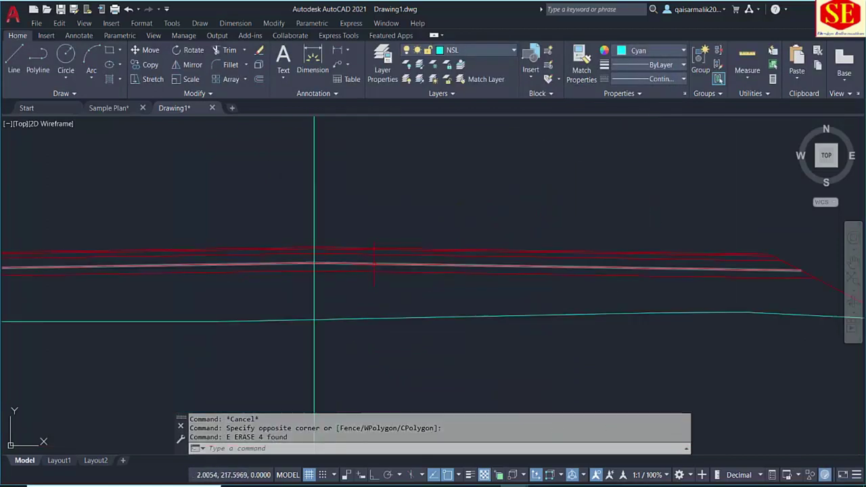
pyautogui.write('cd')
pyautogui.press('Return')
pyautogui.scroll(3, 293, 234)
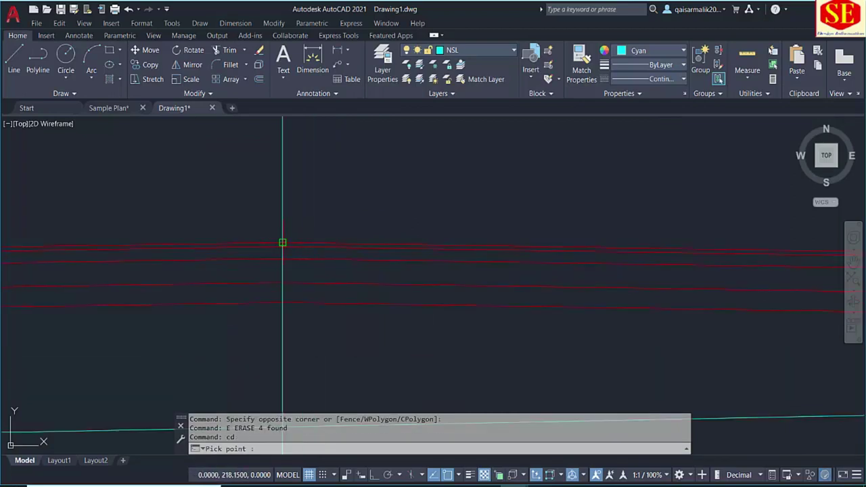
pyautogui.click(283, 242)
pyautogui.click(262, 201)
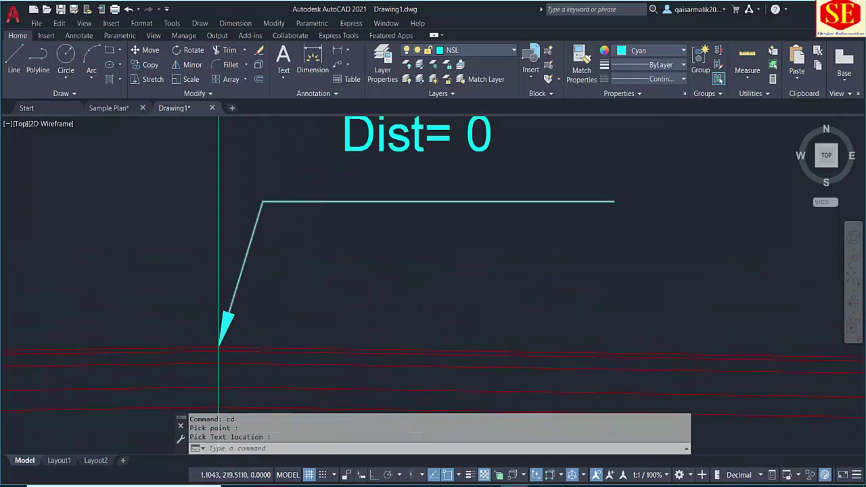
# Step: Add the CD label at the right pavement edge: 217.923 at Dist 15.15
pyautogui.scroll(-3, 338, 217)
pyautogui.scroll(3, 377, 236)
pyautogui.press('Return')
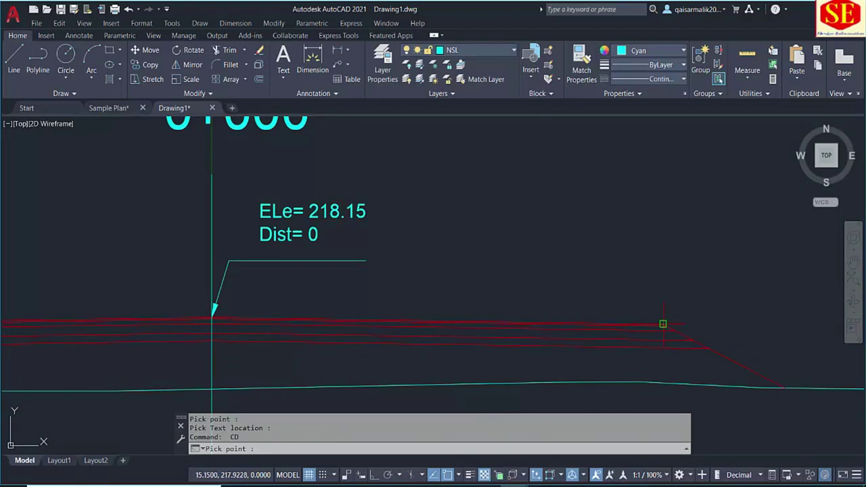
pyautogui.click(664, 324)
pyautogui.click(576, 251)
# Step: Add the CD label at the left pavement edge: 217.923 at Dist -15.15
pyautogui.moveTo(447, 274); pyautogui.dragTo(673, 266)
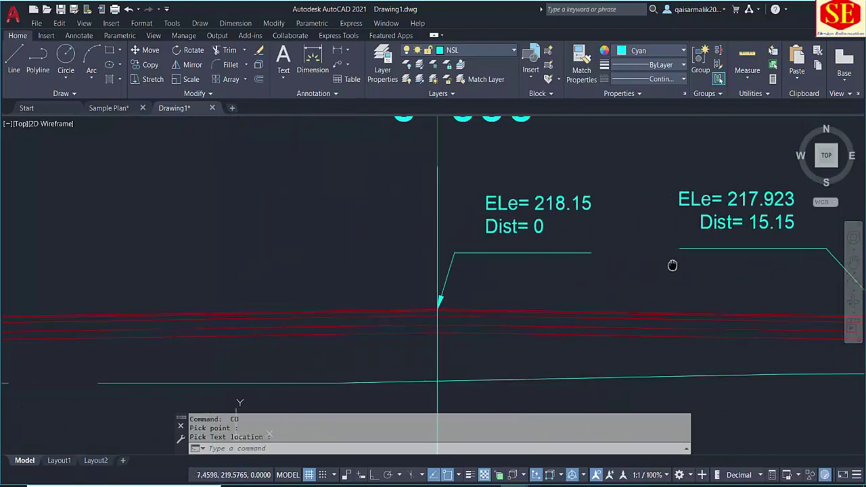
pyautogui.moveTo(406, 271); pyautogui.dragTo(671, 271)
pyautogui.press('Return')
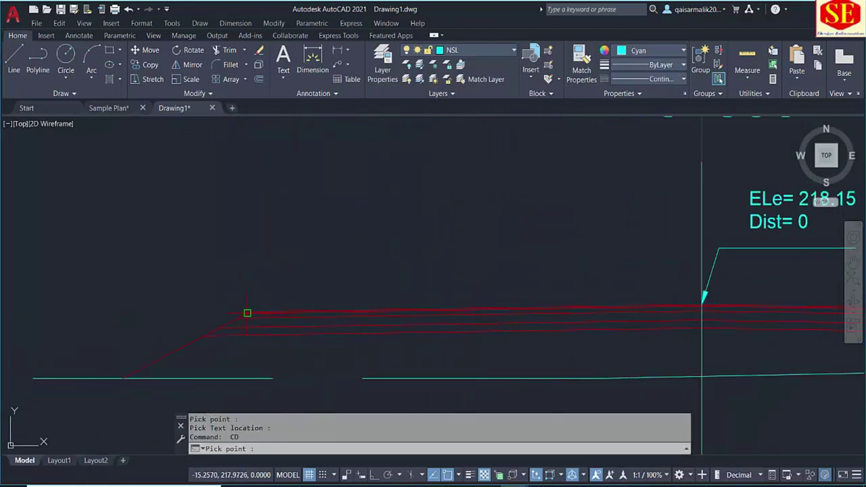
pyautogui.scroll(2, 243, 314)
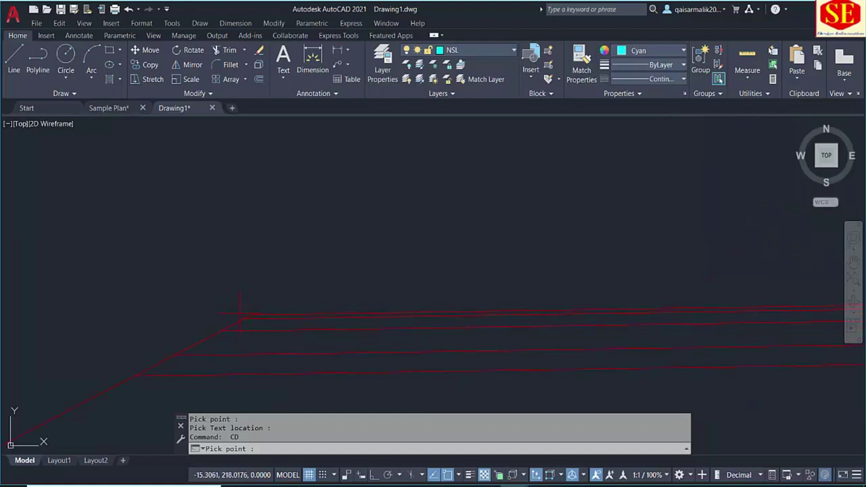
pyautogui.click(252, 315)
pyautogui.scroll(-1, 251, 313)
pyautogui.click(310, 241)
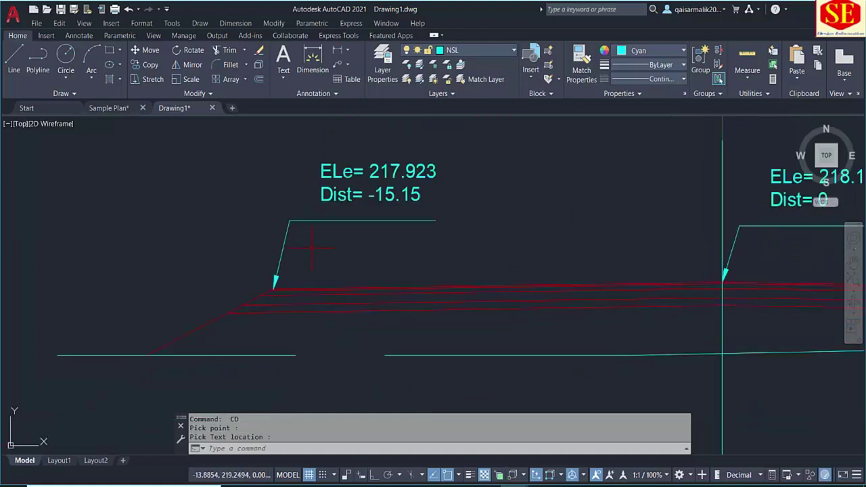
pyautogui.scroll(-1, 474, 242)
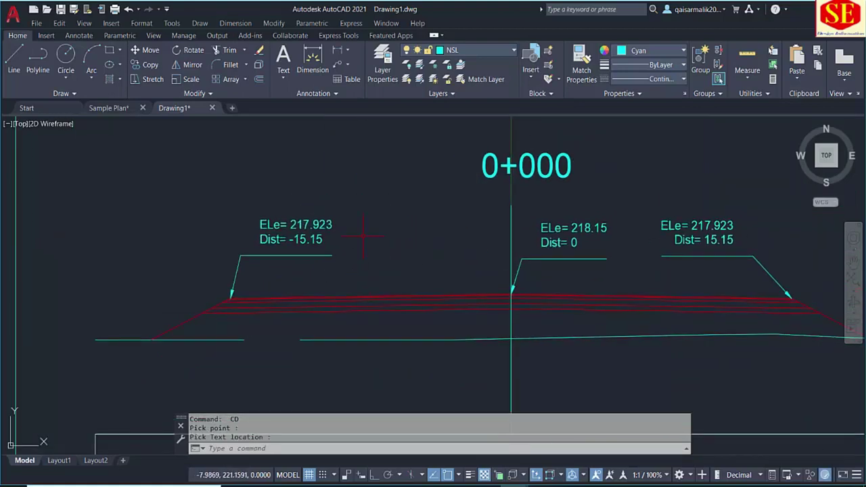
pyautogui.write('d')
pyautogui.press('Return')
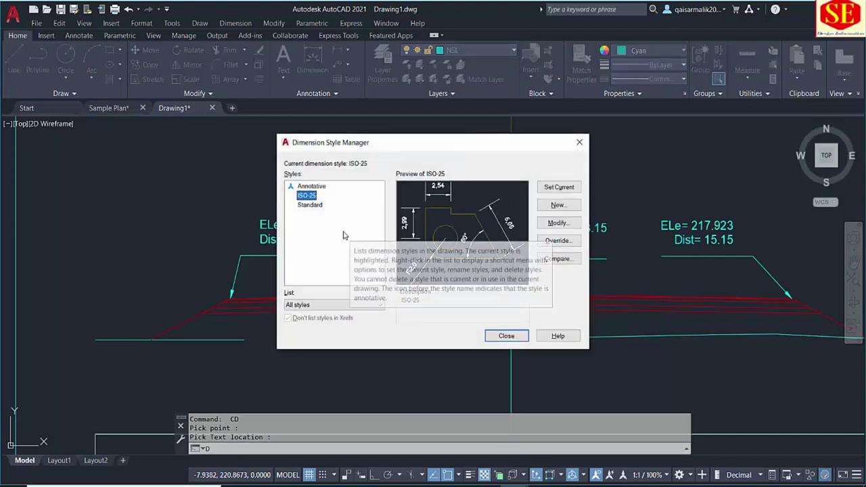
# Step: Reopen the ISO-25 style for modification via the D command, arrow size still 0.45
pyautogui.press('Escape')
pyautogui.write('d')
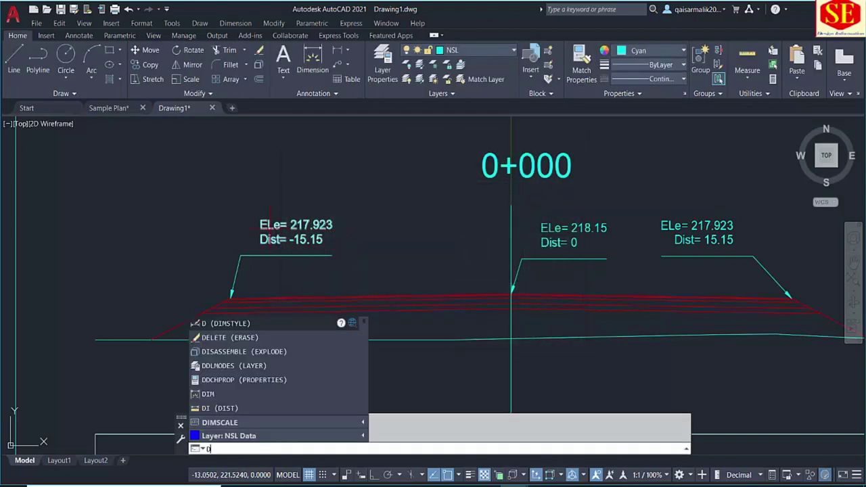
pyautogui.press('Return')
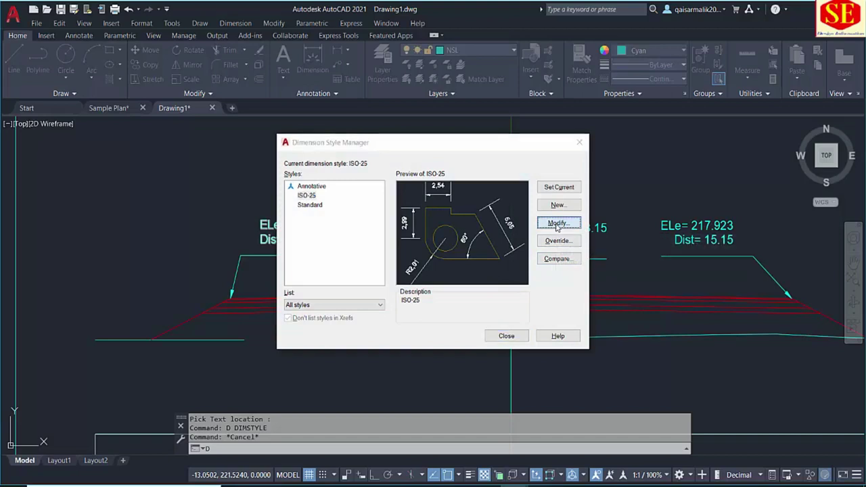
pyautogui.click(558, 225)
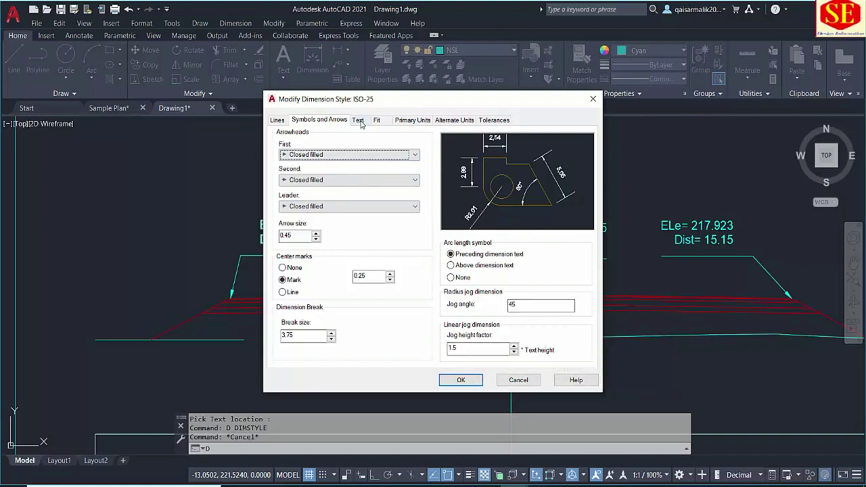
# Step: Set ISO-25 baseline spacing and extend-beyond-dim-lines both to 0.25, review the other tabs, and confirm
pyautogui.click(278, 120)
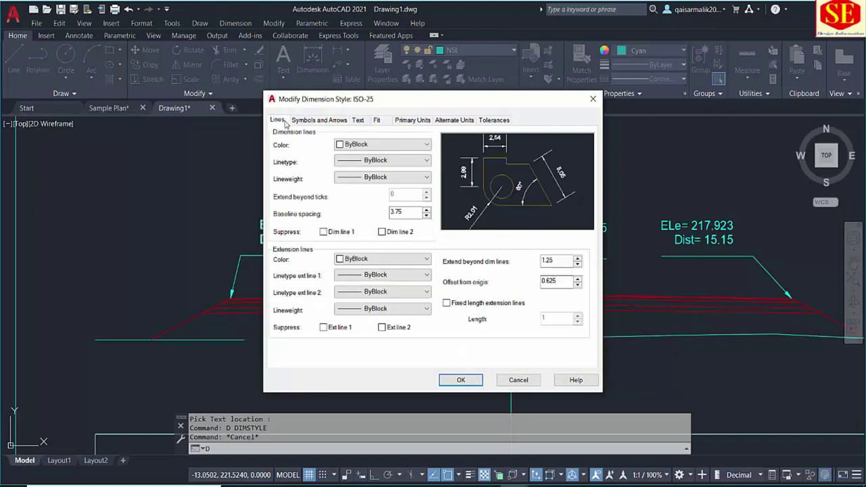
pyautogui.doubleClick(407, 212)
pyautogui.write('0.25')
pyautogui.click(562, 261)
pyautogui.doubleClick(561, 261)
pyautogui.write('0.25')
pyautogui.click(560, 283)
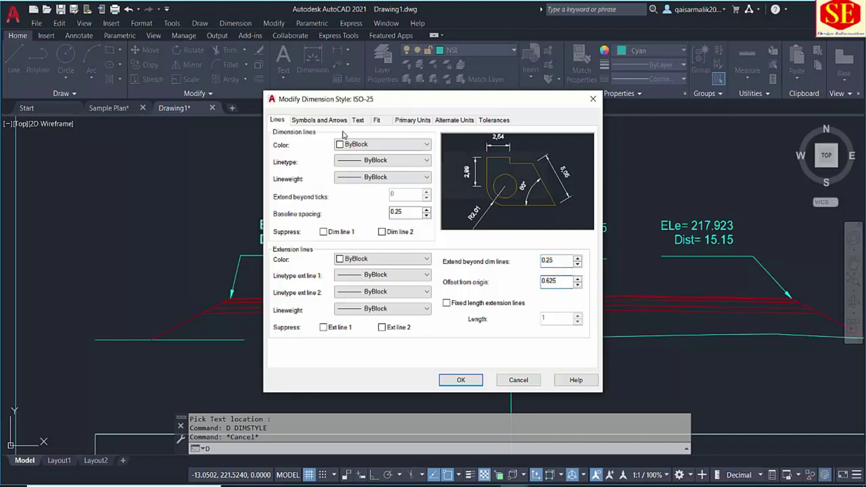
pyautogui.click(329, 123)
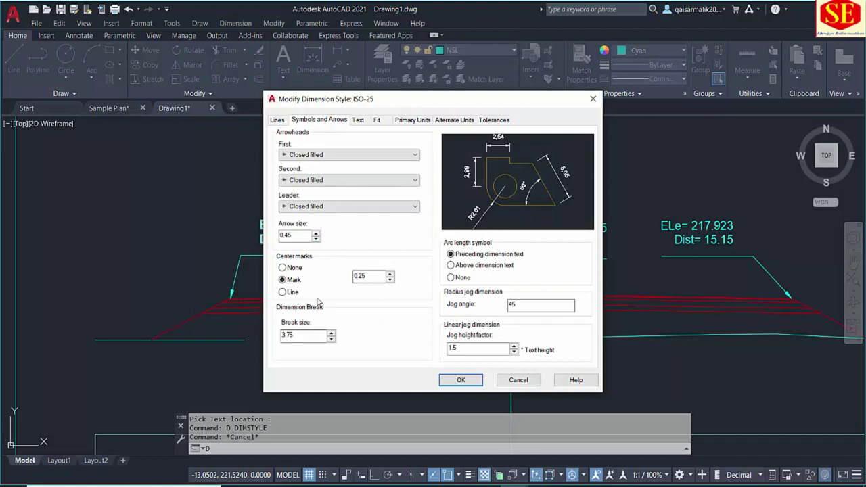
pyautogui.click(358, 120)
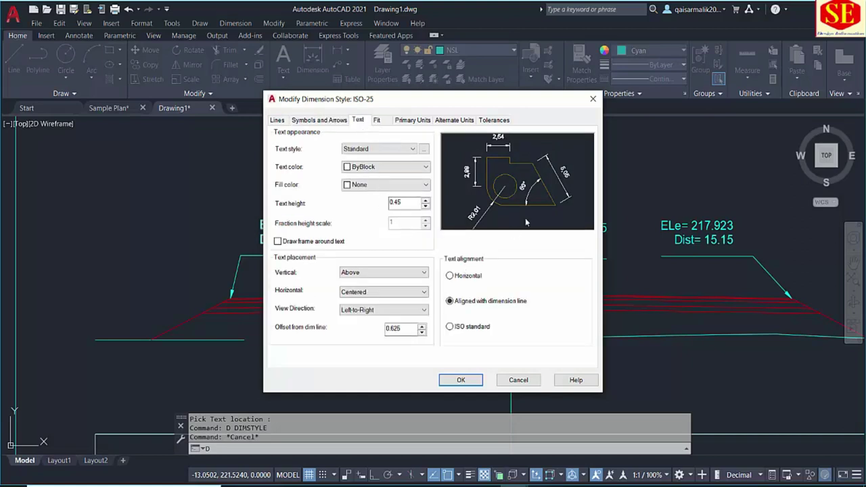
pyautogui.click(400, 121)
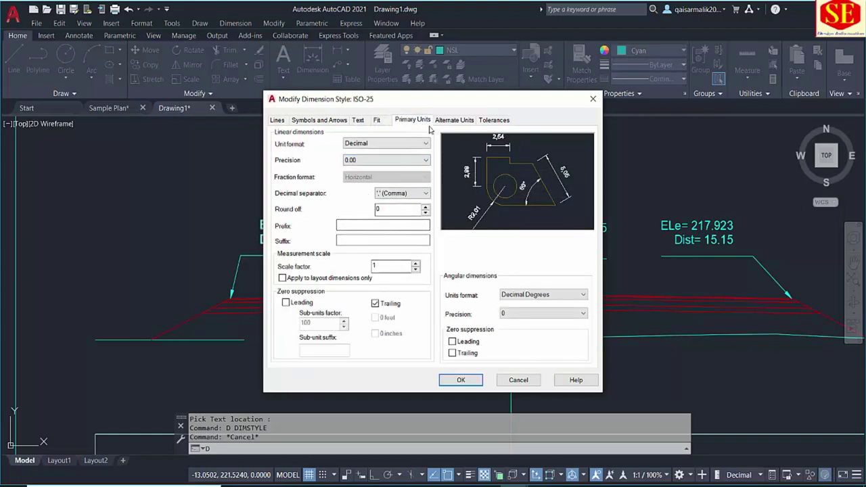
pyautogui.click(461, 379)
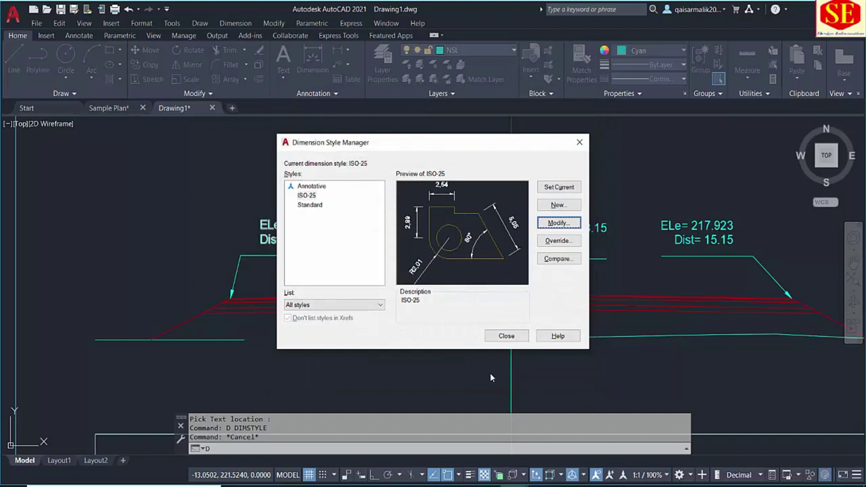
# Step: Close the Dimension Style Manager and fit the cross-section and data table in view
pyautogui.click(507, 336)
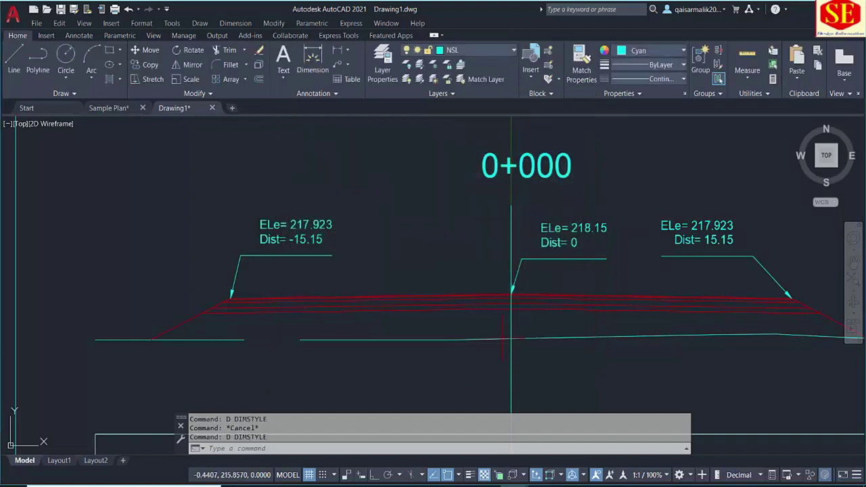
pyautogui.middleClick(529, 283)
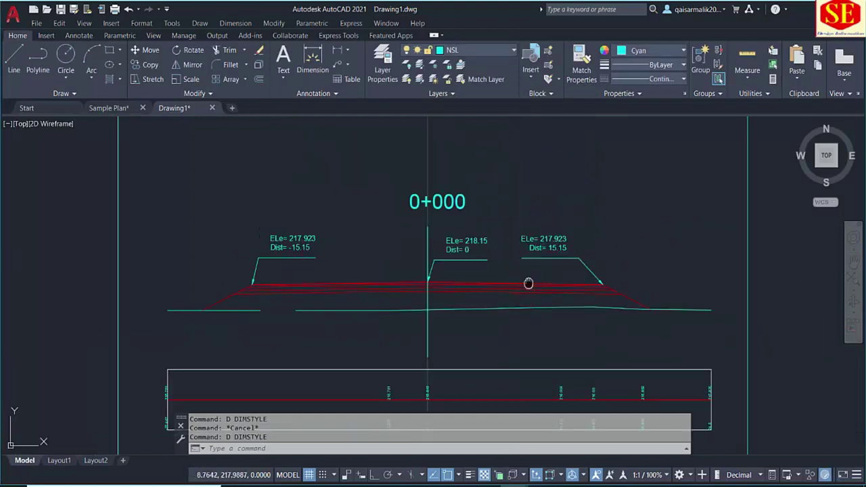
pyautogui.moveTo(529, 283); pyautogui.dragTo(507, 208)
# Step: Give the cyan ground line a 0.25 linetype scale in Properties, then start editing it again
pyautogui.click(508, 234)
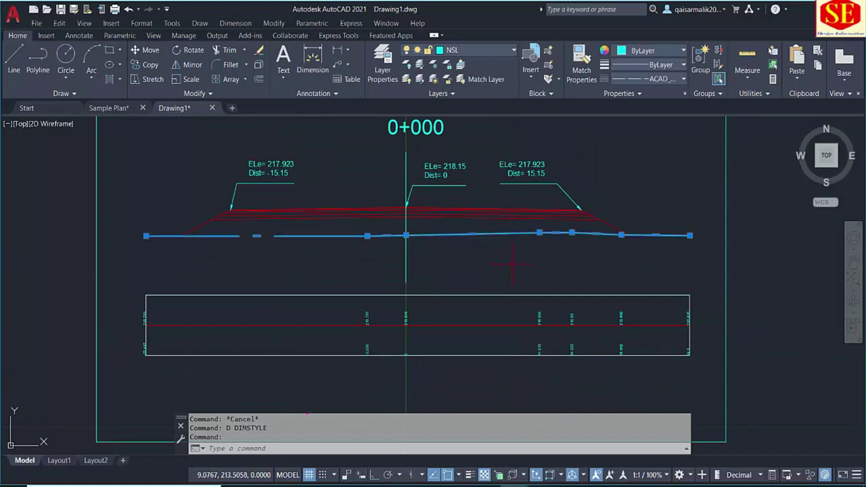
pyautogui.write('p')
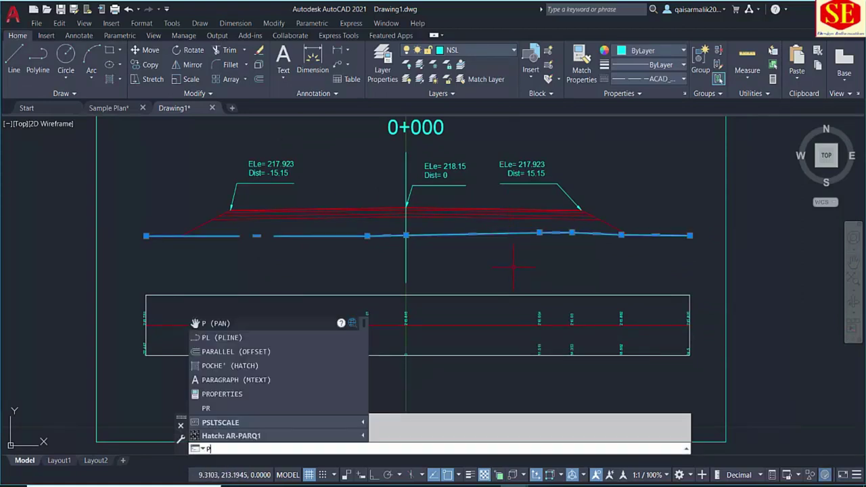
pyautogui.write('r')
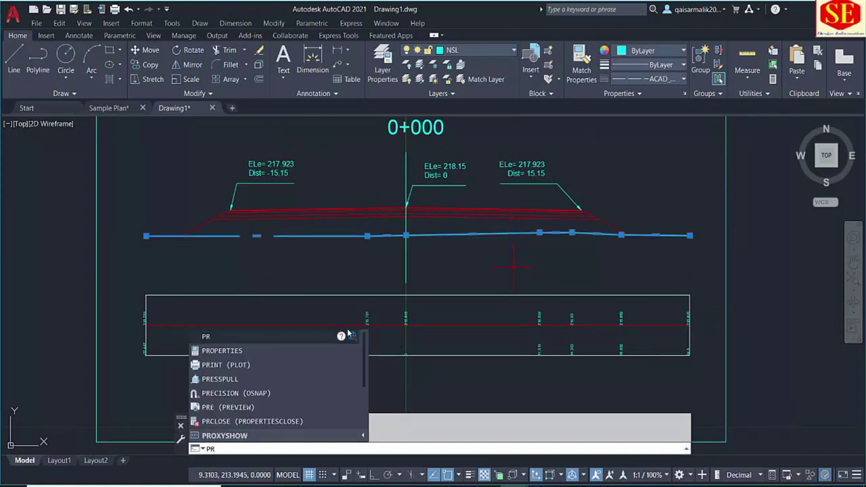
pyautogui.click(234, 355)
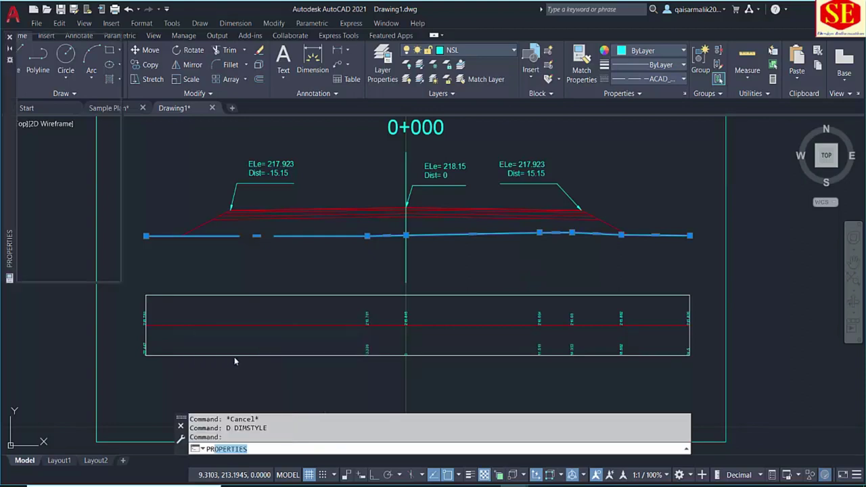
pyautogui.press('Return')
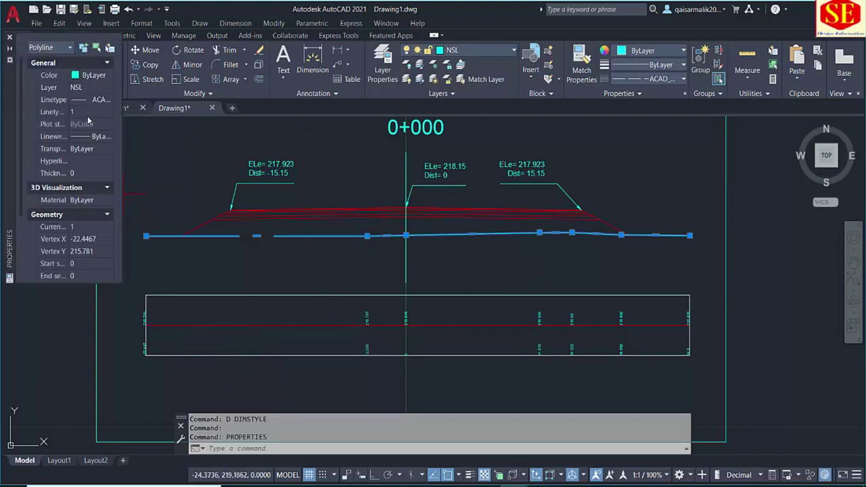
pyautogui.click(86, 112)
pyautogui.write('25')
pyautogui.press('Return')
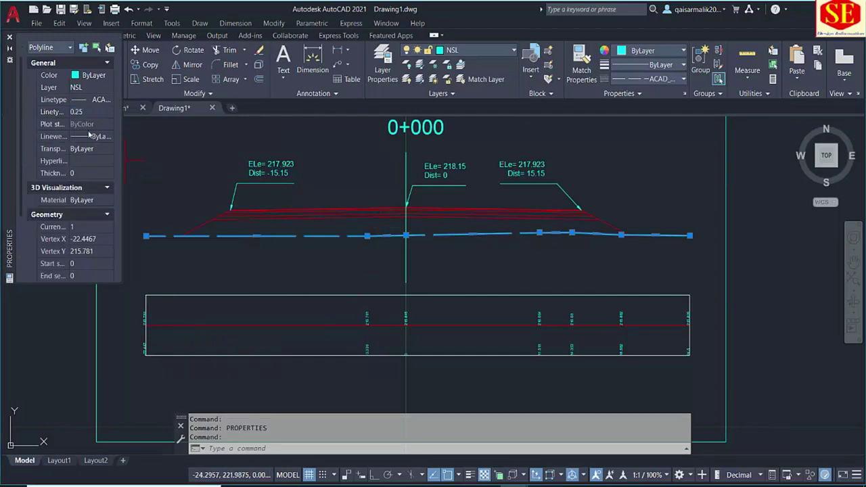
pyautogui.click(84, 112)
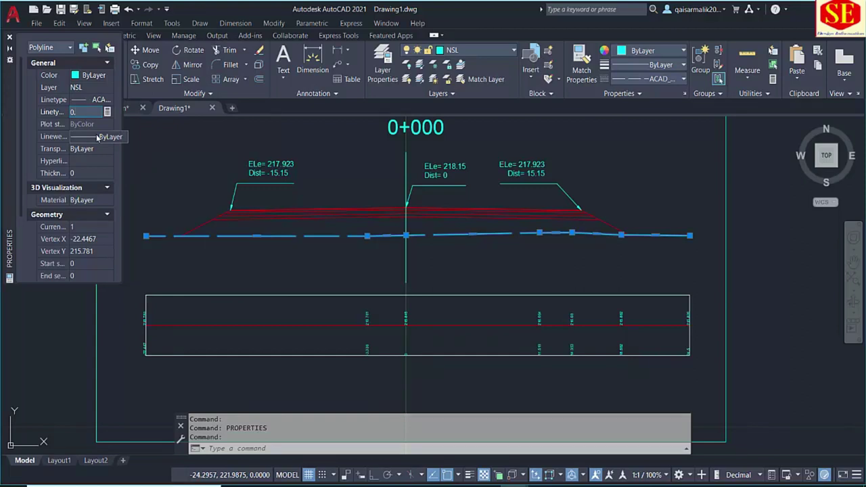
pyautogui.write('15')
pyautogui.press('Return')
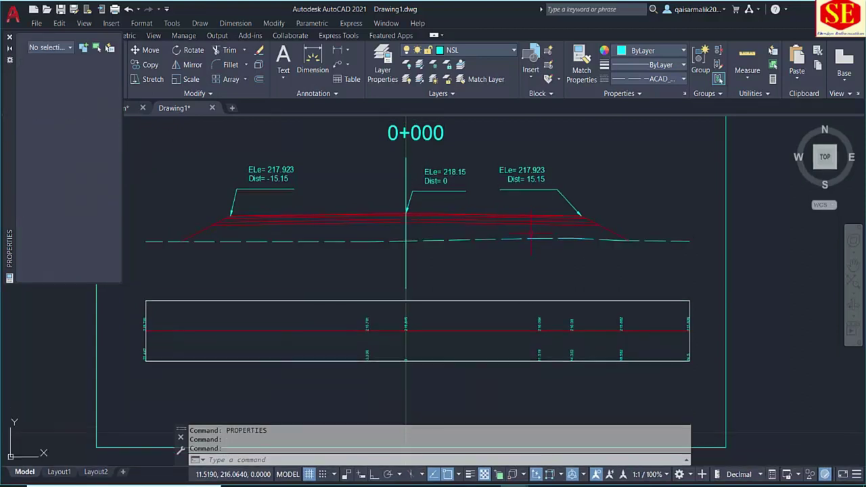
pyautogui.press('Escape')
pyautogui.moveTo(414, 257); pyautogui.dragTo(492, 252)
pyautogui.write('ma')
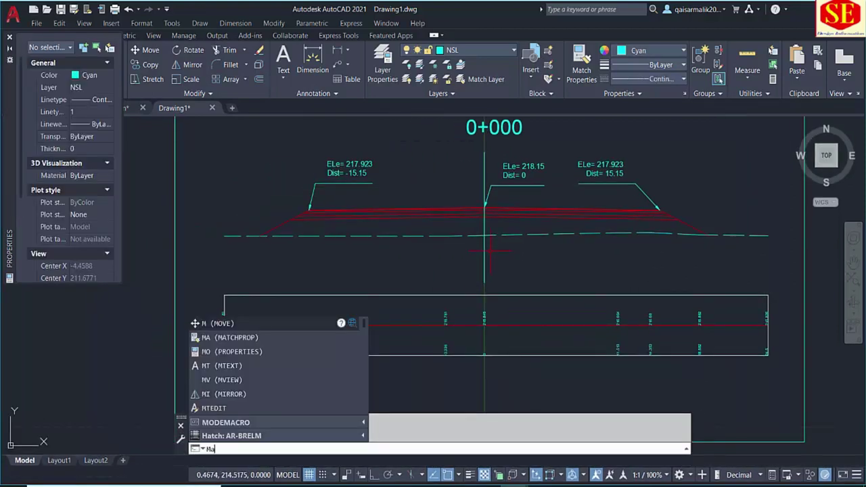
pyautogui.press('Return')
pyautogui.click(484, 229)
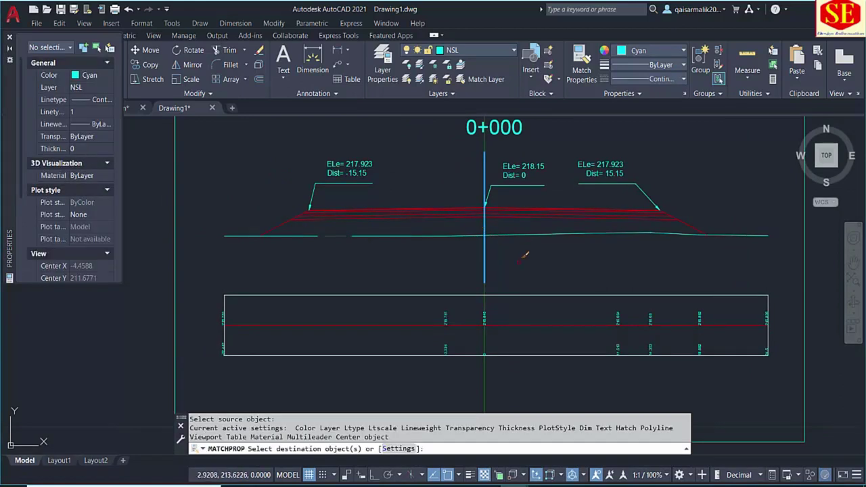
pyautogui.press('Escape')
pyautogui.scroll(2, 476, 250)
pyautogui.press('Return')
pyautogui.click(491, 251)
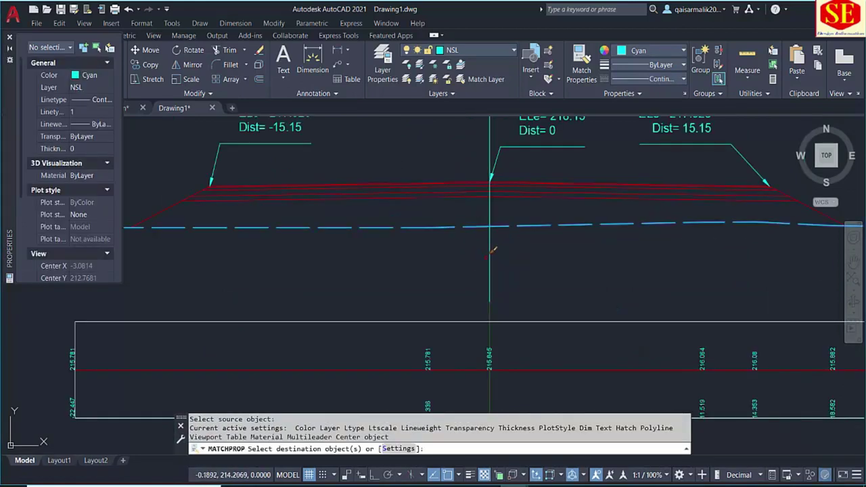
pyautogui.scroll(-1, 490, 264)
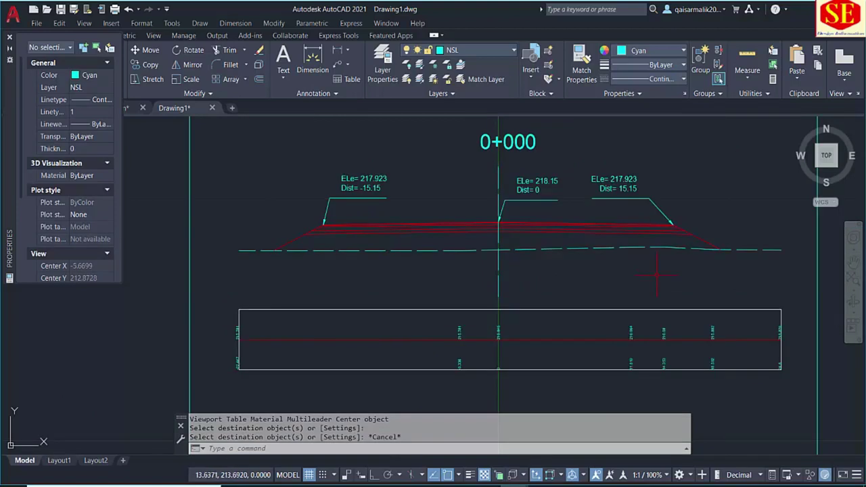
pyautogui.scroll(-2, 654, 288)
pyautogui.scroll(1, 535, 291)
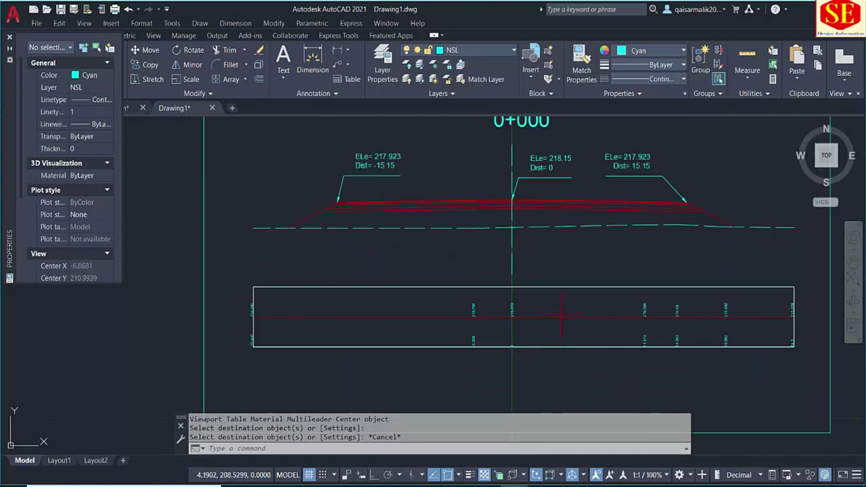
pyautogui.scroll(-1, 535, 291)
pyautogui.scroll(4, 535, 290)
pyautogui.scroll(2, 540, 262)
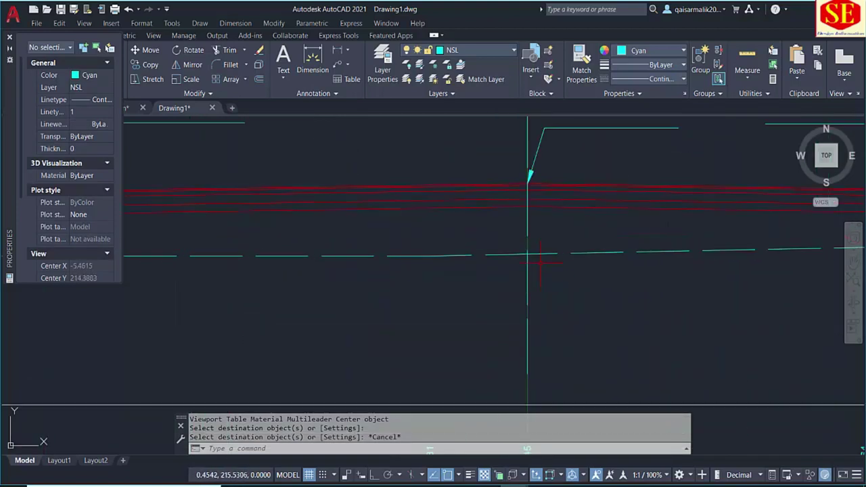
pyautogui.write('tr')
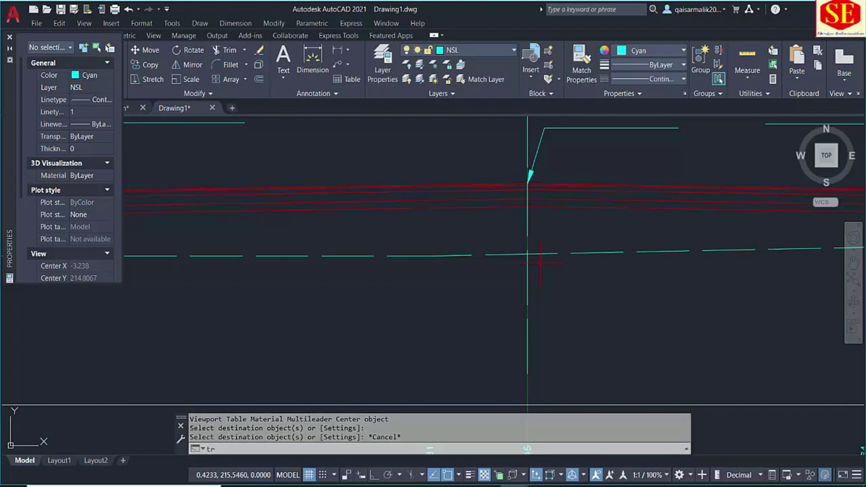
pyautogui.press('Return')
pyautogui.scroll(-2, 528, 254)
pyautogui.press('Escape')
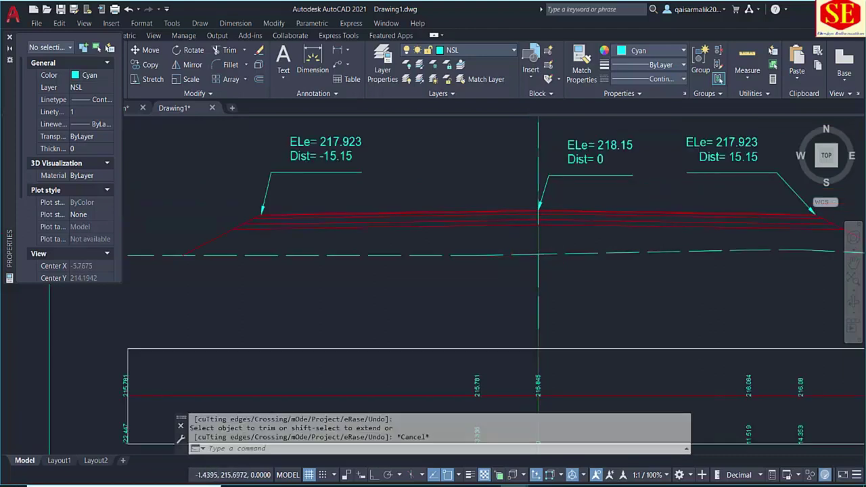
pyautogui.scroll(-2, 522, 256)
pyautogui.scroll(4, 404, 255)
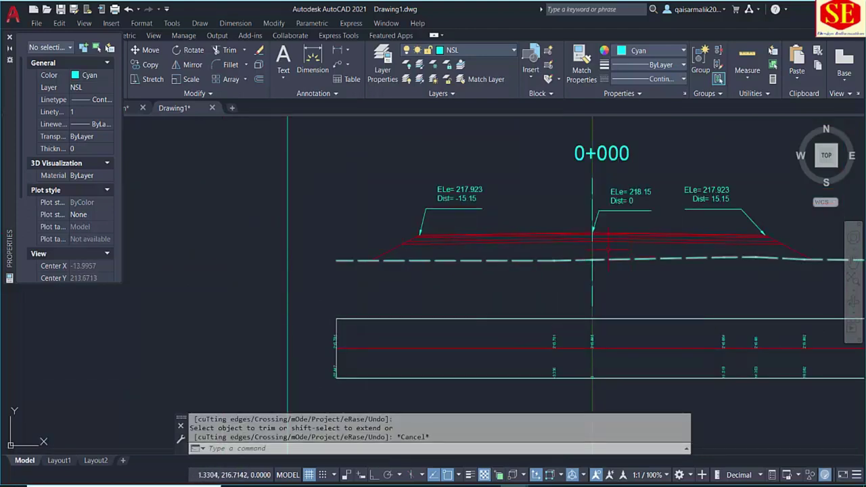
pyautogui.scroll(-2, 520, 260)
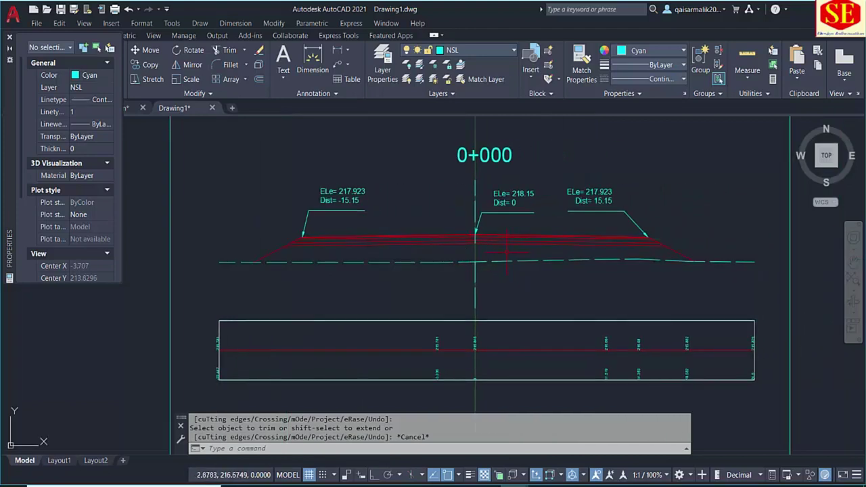
pyautogui.write('q')
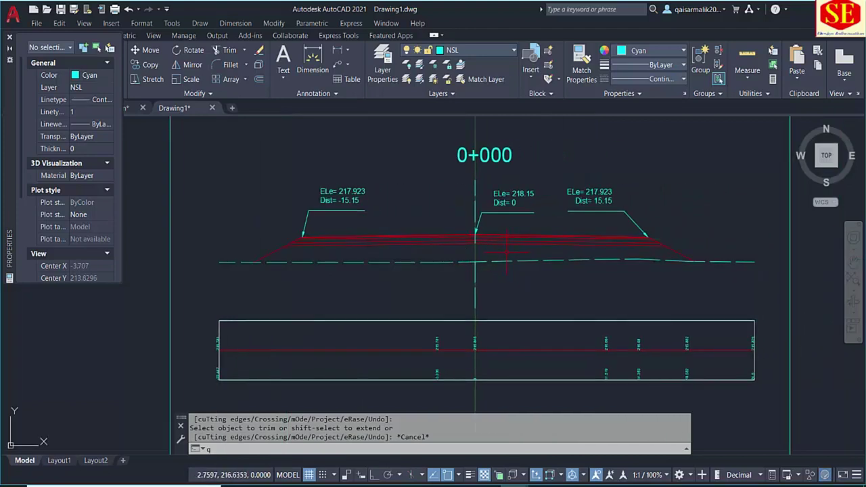
# Step: Measure the section's enclosed area with the Q routine and place the 49.77 value at the upper left
pyautogui.press('Escape')
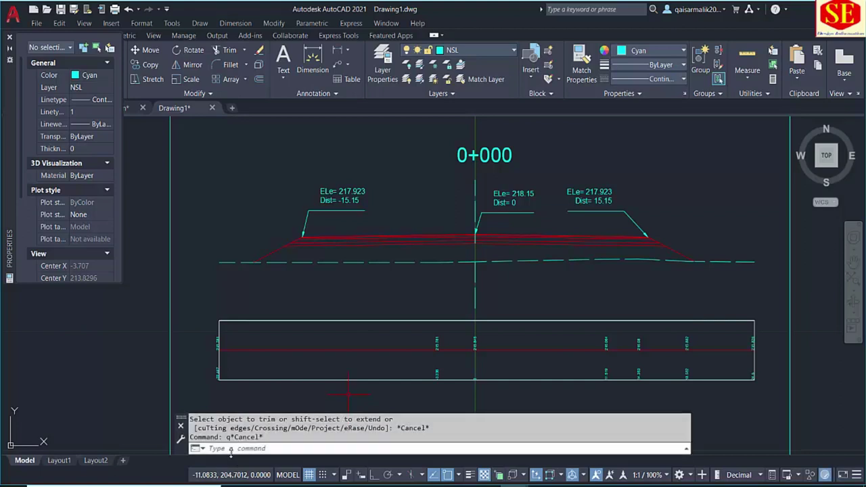
pyautogui.write('q')
pyautogui.press('Return')
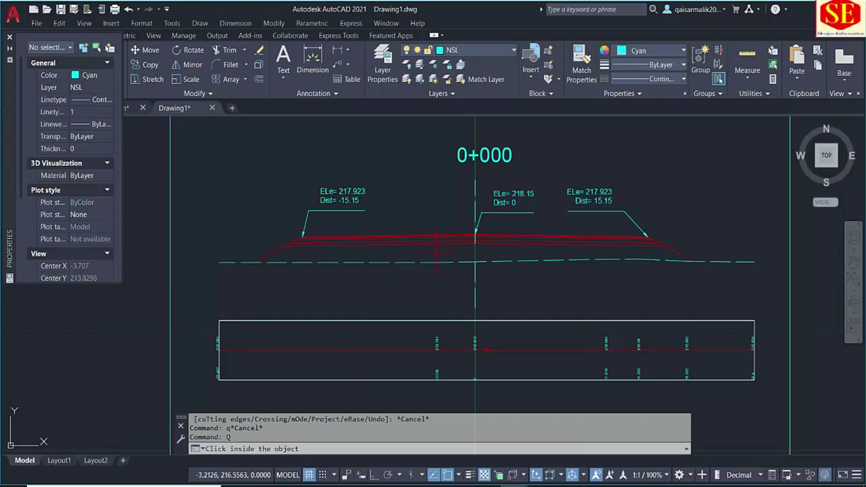
pyautogui.click(435, 256)
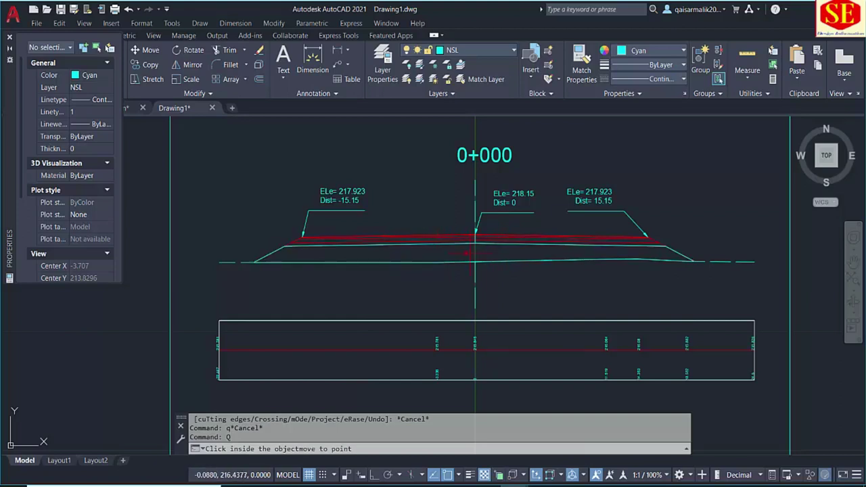
pyautogui.scroll(-2, 447, 255)
pyautogui.moveTo(735, 258); pyautogui.dragTo(599, 257)
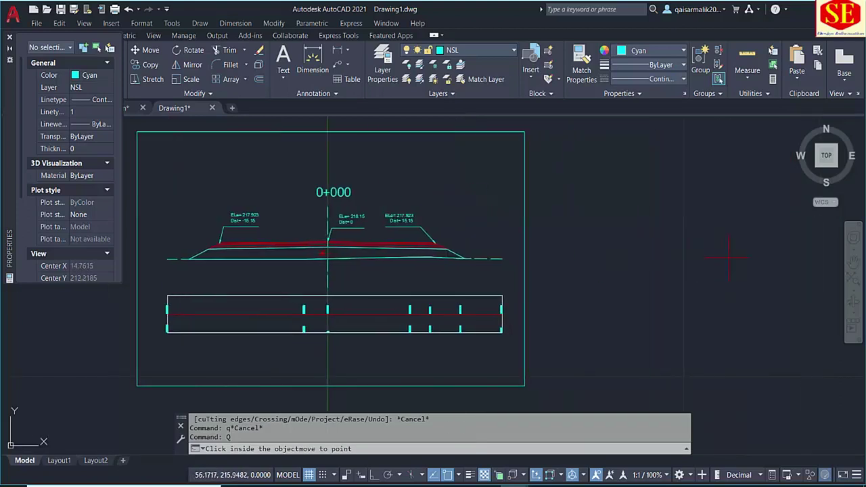
pyautogui.scroll(-2, 445, 242)
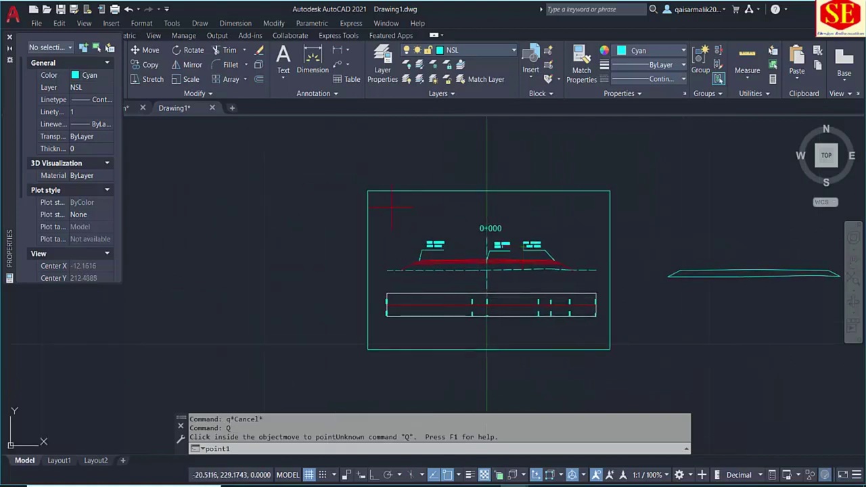
pyautogui.scroll(6, 390, 207)
pyautogui.click(353, 184)
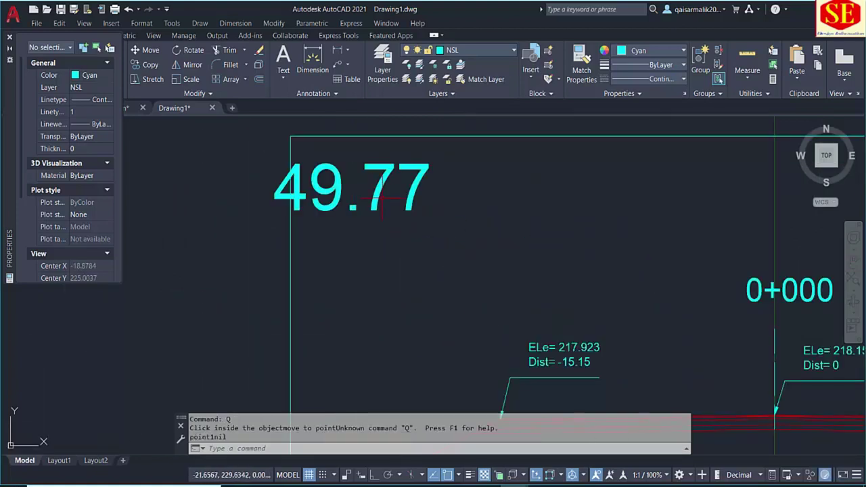
# Step: Move the 49.77 area label slightly lower within the sheet's upper-left corner
pyautogui.press('Escape')
pyautogui.write('m')
pyautogui.press('Return')
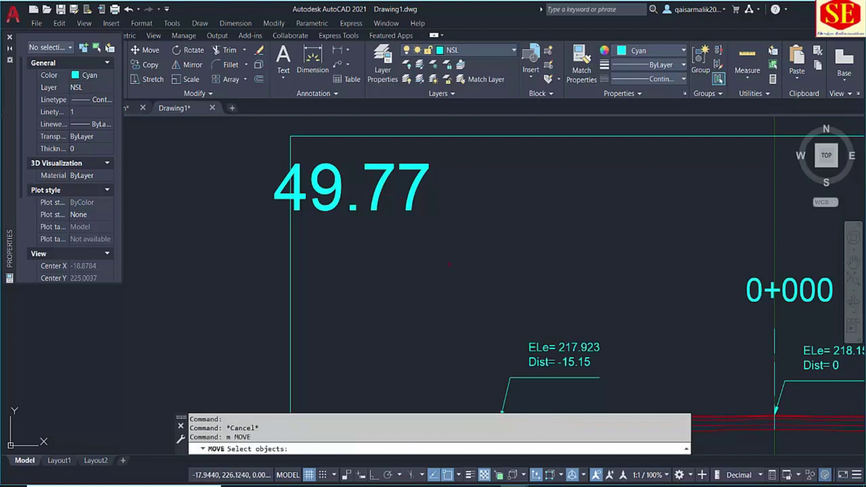
pyautogui.press('Escape')
pyautogui.write('m')
pyautogui.press('Return')
pyautogui.click(448, 265)
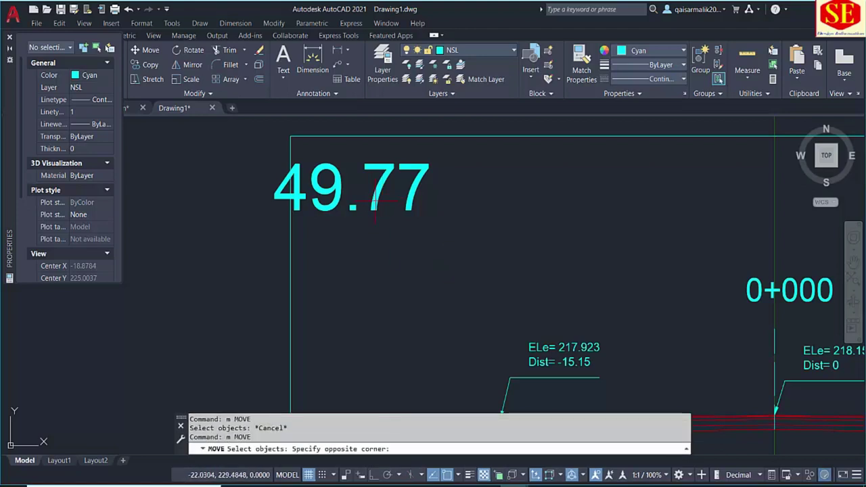
pyautogui.click(359, 202)
pyautogui.press('Return')
pyautogui.click(359, 268)
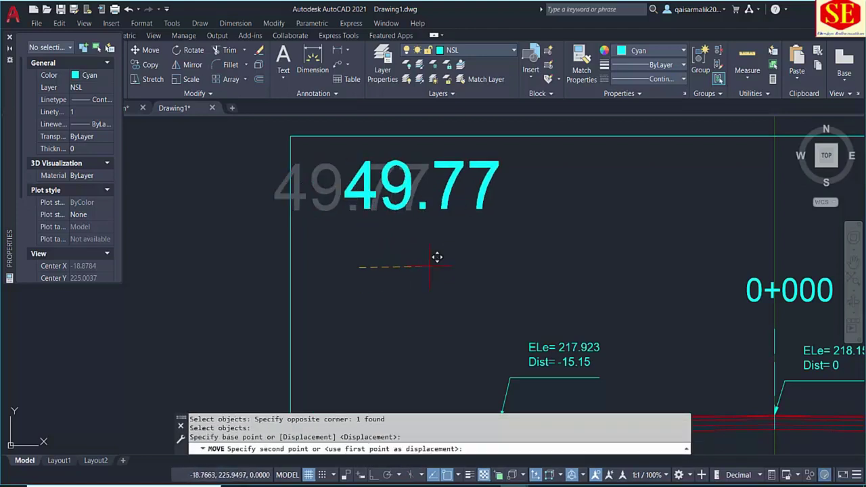
pyautogui.click(438, 277)
# Step: Recentre the whole section in view and close the Properties panel
pyautogui.scroll(-3, 444, 271)
pyautogui.scroll(-1, 447, 256)
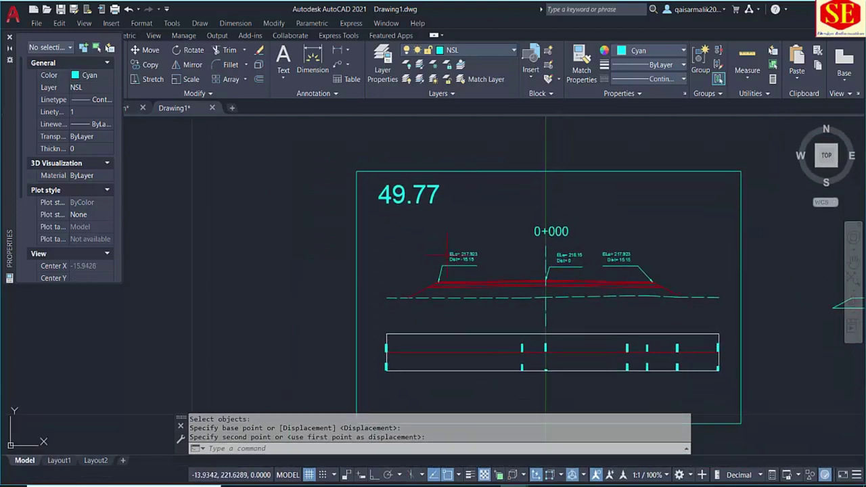
pyautogui.moveTo(546, 201); pyautogui.dragTo(536, 230)
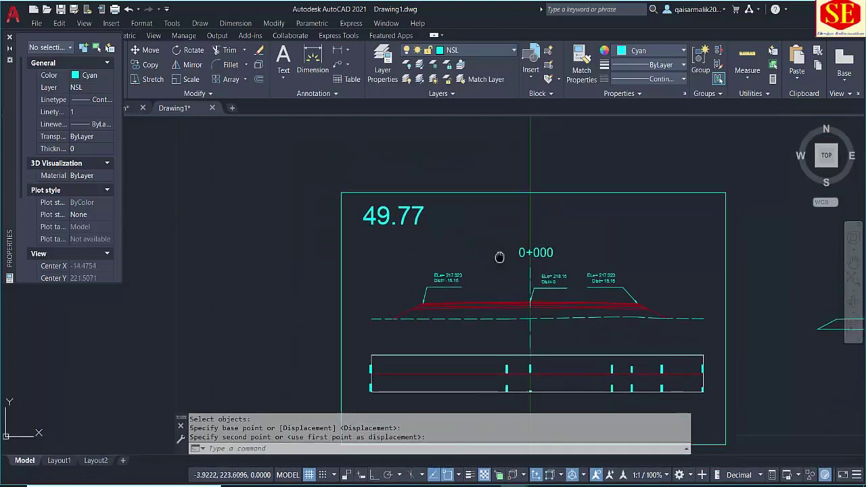
pyautogui.scroll(2, 499, 253)
pyautogui.scroll(-2, 542, 229)
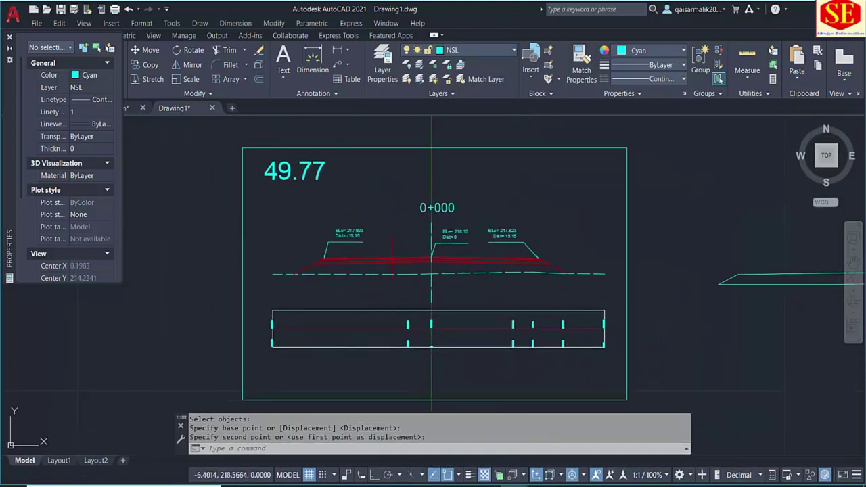
pyautogui.click(9, 36)
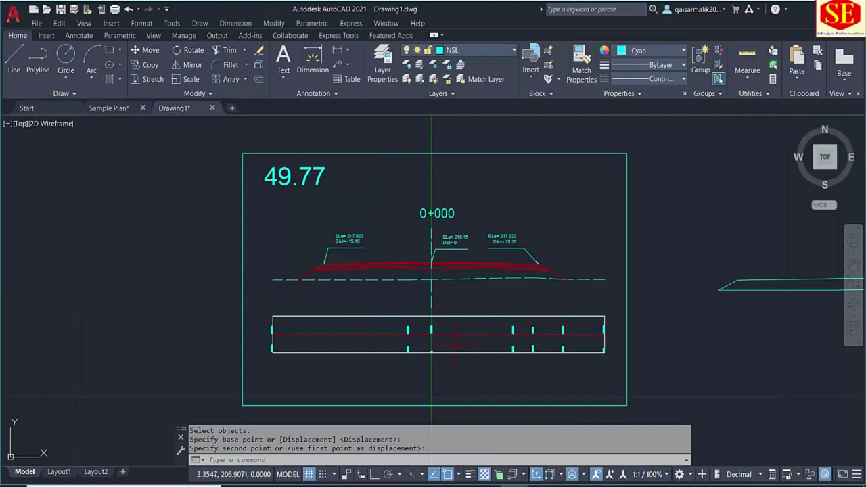
pyautogui.scroll(4, 455, 346)
pyautogui.scroll(-4, 449, 305)
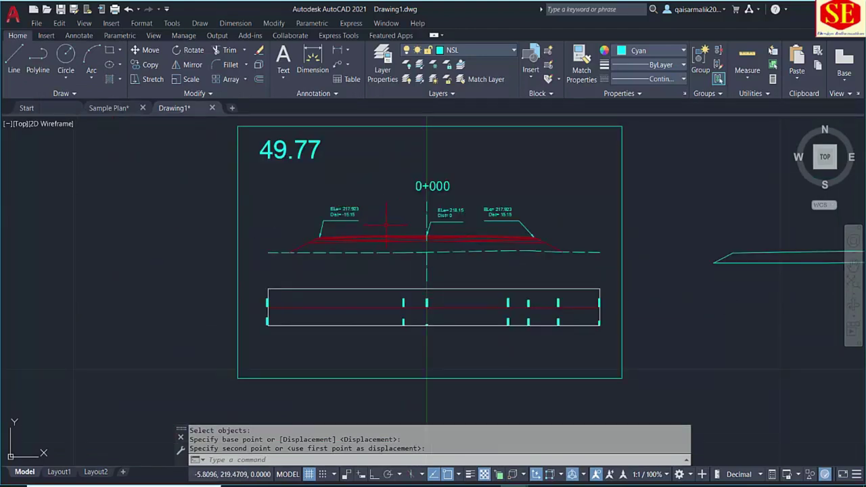
pyautogui.scroll(2, 445, 258)
pyautogui.scroll(-2, 389, 201)
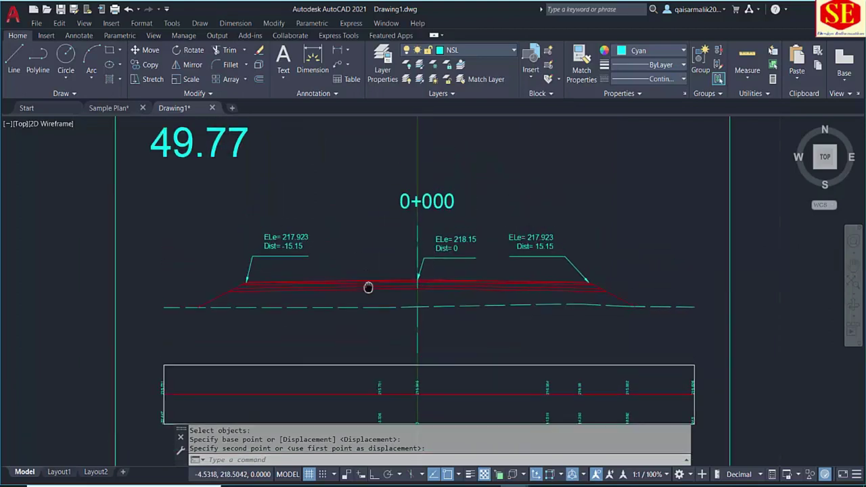
pyautogui.scroll(1, 305, 223)
pyautogui.scroll(-2, 275, 216)
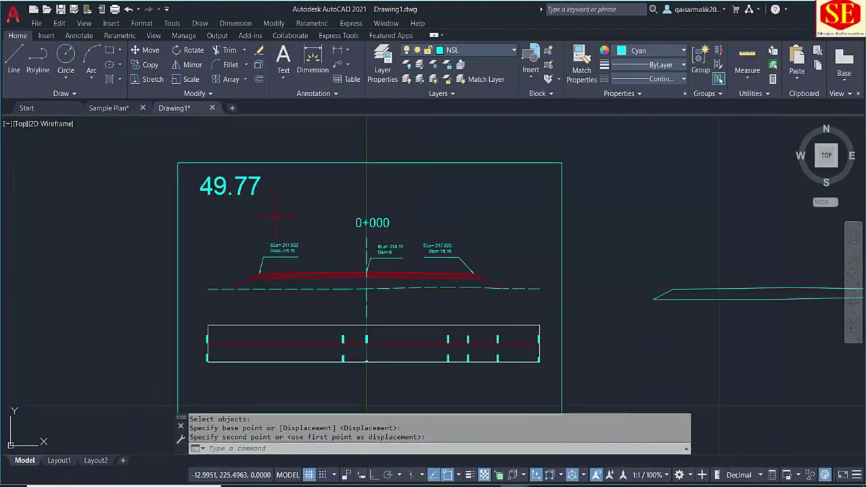
# Step: Save the drawing as 0+000 in the Cross Section with Coordinates folder
pyautogui.hotkey('ctrl', 'shift', 's')
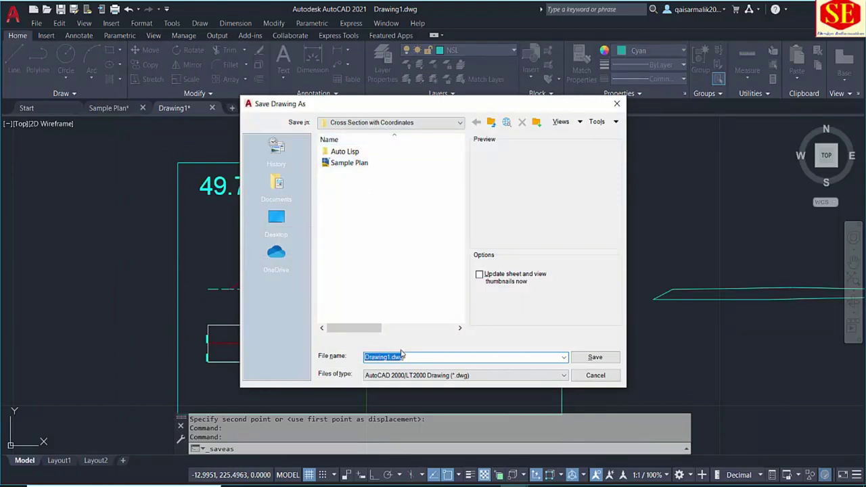
pyautogui.write('0+000')
pyautogui.click(596, 357)
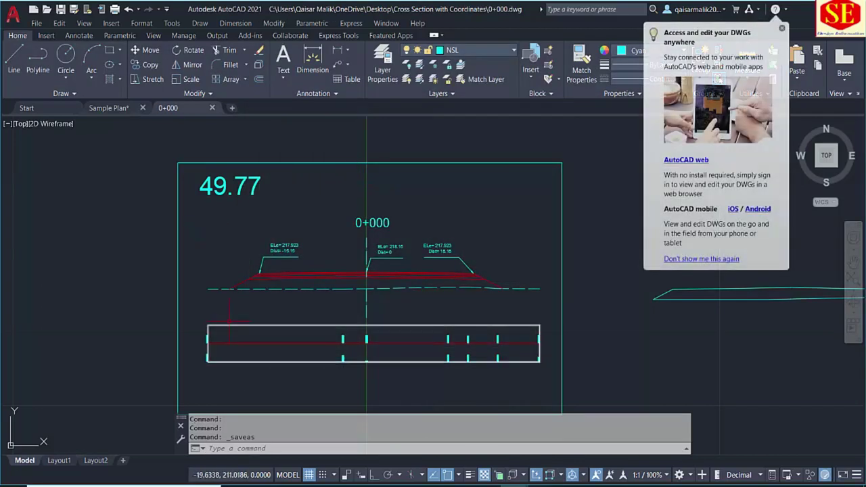
# Step: Dismiss the online access notification and save a copy named 0+050
pyautogui.click(783, 29)
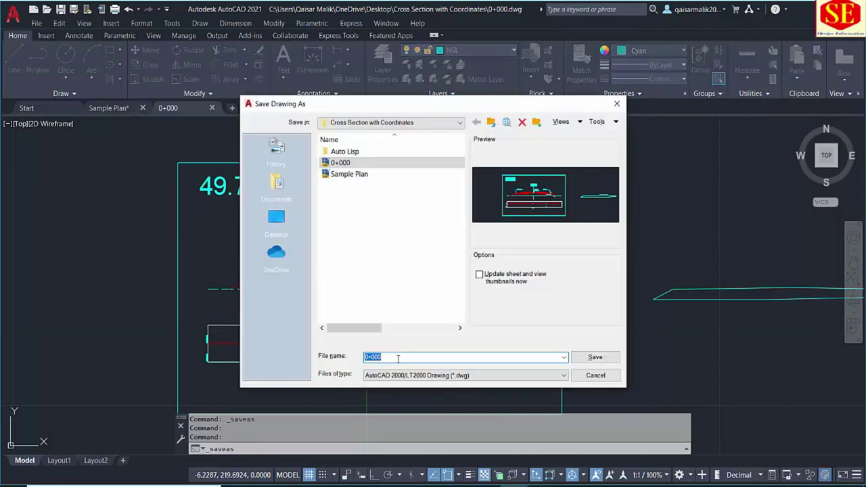
pyautogui.write('0+5')
pyautogui.press('BackSpace')
pyautogui.write('05')
pyautogui.click(595, 357)
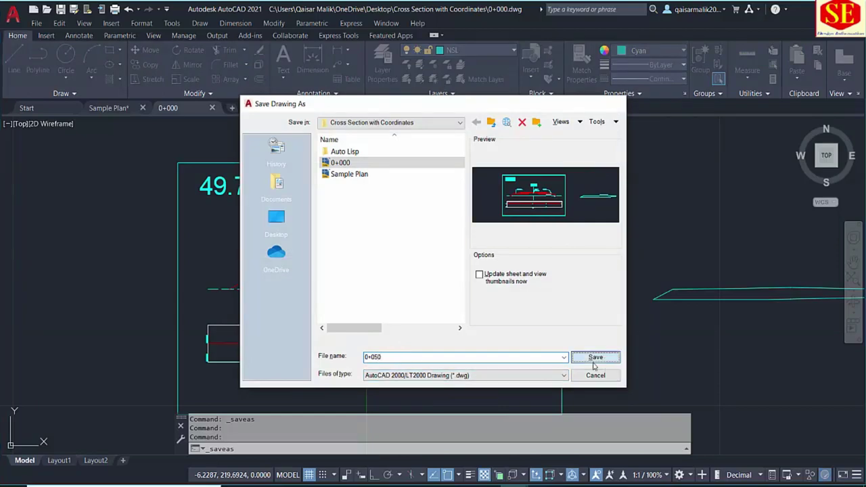
pyautogui.scroll(3, 371, 223)
# Step: Change the section title's station from 0+000 to 0+050
pyautogui.doubleClick(366, 213)
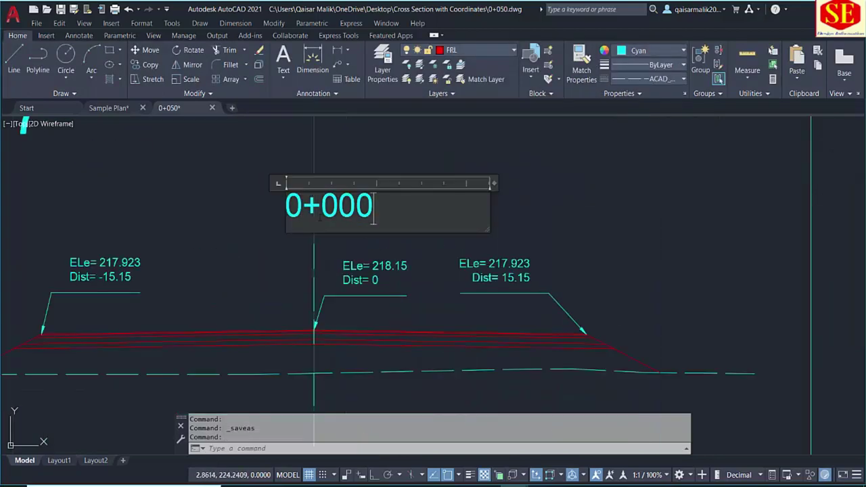
pyautogui.moveTo(365, 214); pyautogui.dragTo(328, 206)
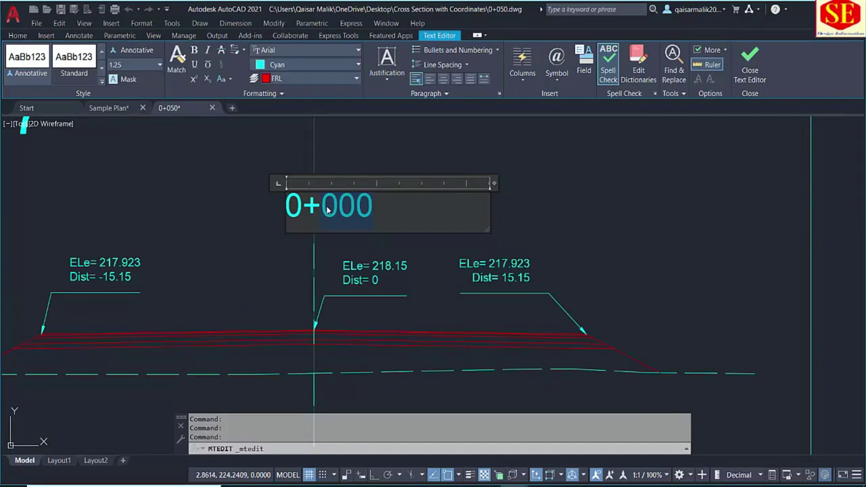
pyautogui.write('050')
pyautogui.click(383, 249)
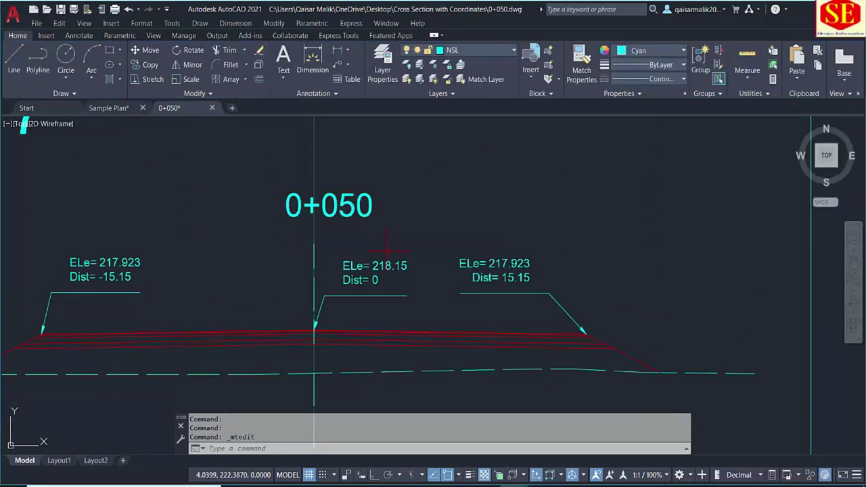
pyautogui.press('Escape')
# Step: Erase the right, middle and left elevation callouts with their leaders
pyautogui.click(563, 292)
pyautogui.click(491, 243)
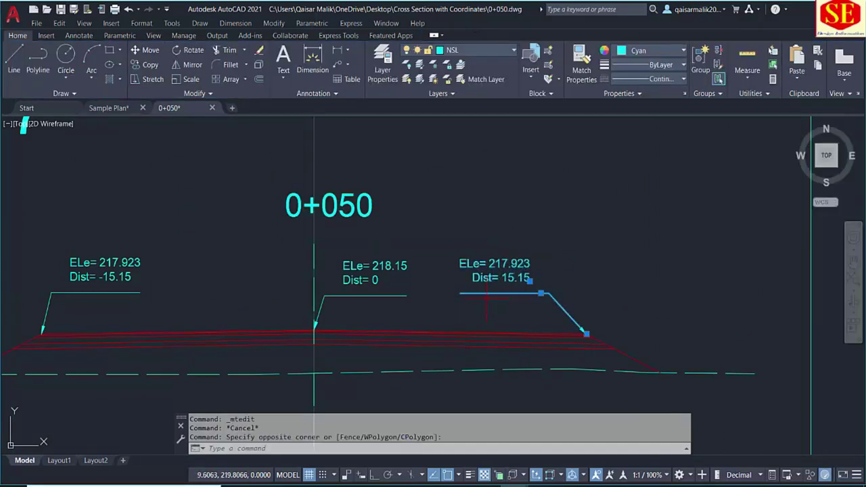
pyautogui.write('e')
pyautogui.press('Return')
pyautogui.click(408, 240)
pyautogui.click(315, 325)
pyautogui.press('Delete')
pyautogui.click(147, 232)
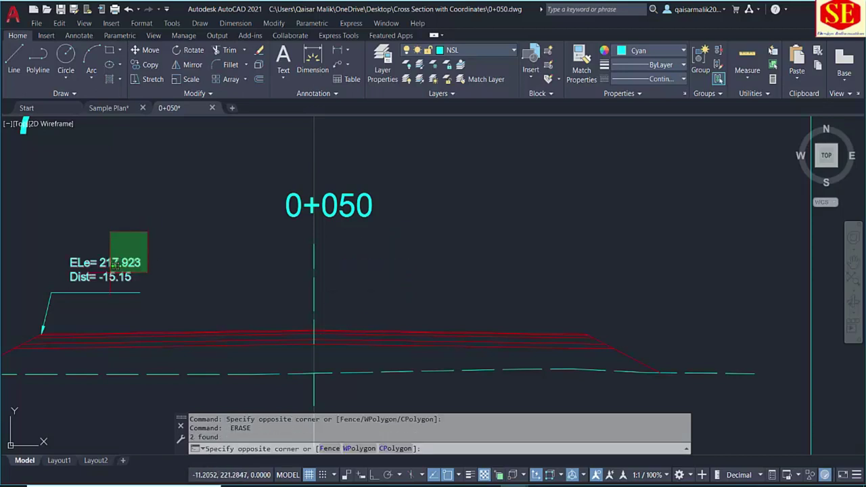
pyautogui.click(91, 298)
pyautogui.press('Delete')
# Step: Erase the dashed ground line and the right-hand profile polyline
pyautogui.moveTo(151, 277); pyautogui.dragTo(270, 216)
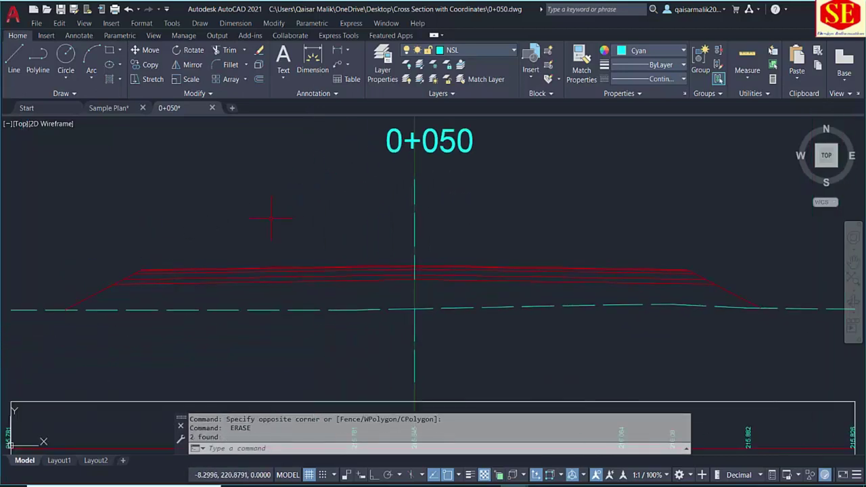
pyautogui.click(299, 310)
pyautogui.click(293, 315)
pyautogui.write('e')
pyautogui.press('Return')
pyautogui.scroll(-2, 314, 235)
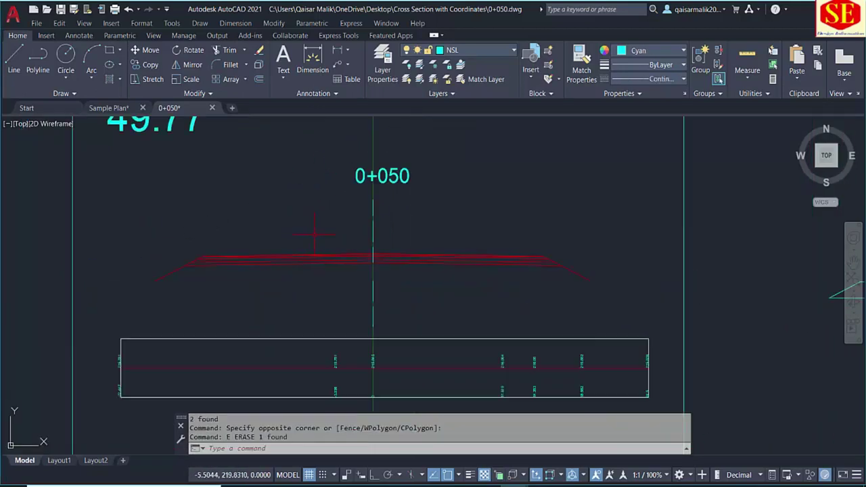
pyautogui.scroll(-2, 390, 261)
pyautogui.click(629, 242)
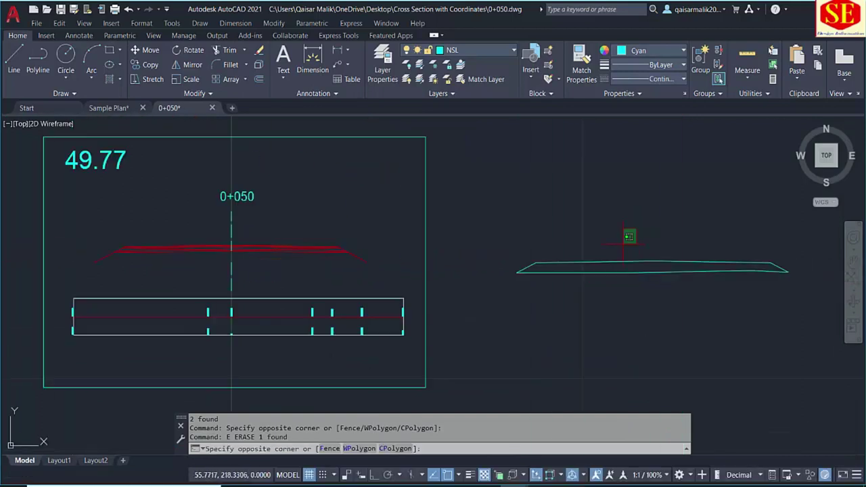
pyautogui.click(559, 305)
pyautogui.write('e')
pyautogui.press('Return')
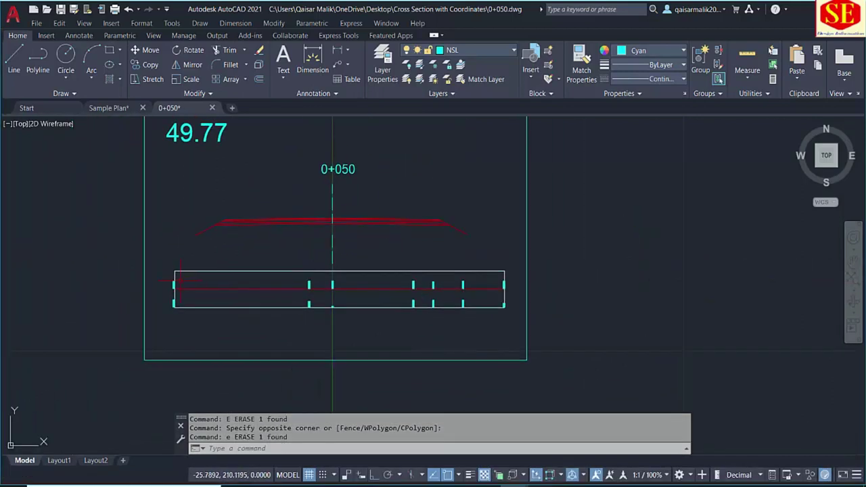
# Step: Window-erase the labels along the section band, then undo the over-selection to restore them
pyautogui.scroll(3, 179, 278)
pyautogui.click(146, 262)
pyautogui.scroll(1, 284, 318)
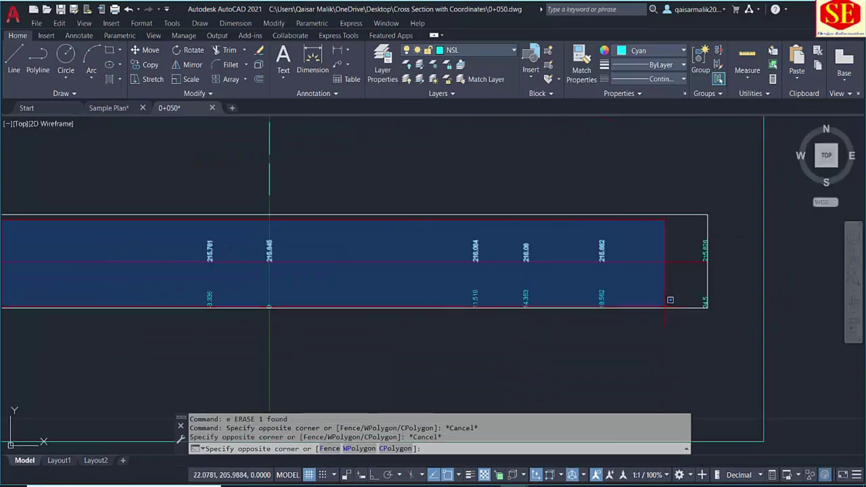
pyautogui.click(735, 316)
pyautogui.write('e')
pyautogui.press('Return')
pyautogui.scroll(-3, 520, 298)
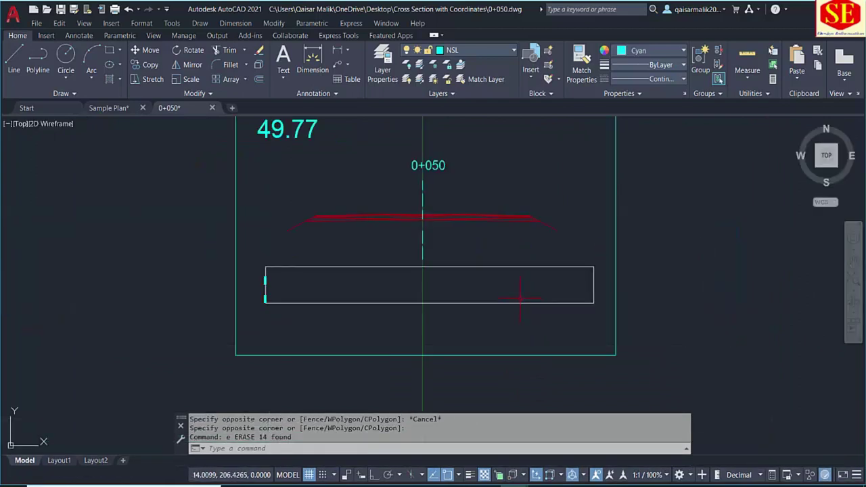
pyautogui.write('u')
pyautogui.press('Return')
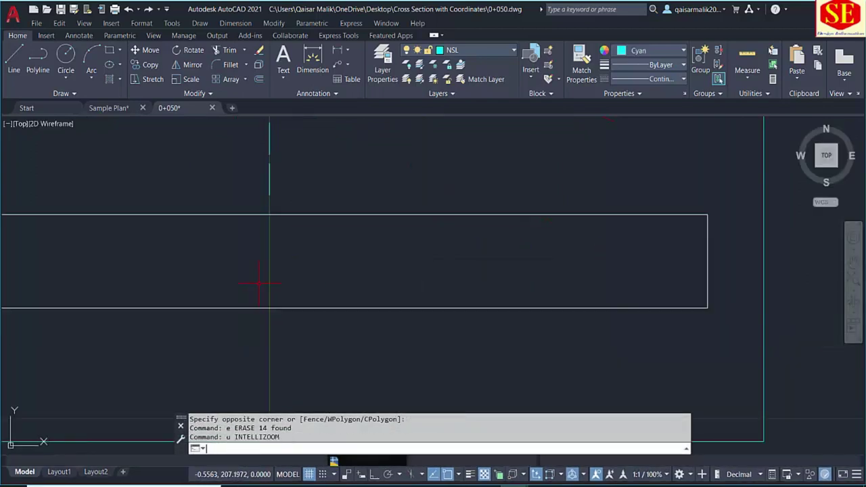
pyautogui.press('Return')
# Step: Erase the elevation and distance labels with one large window, then the last two labels
pyautogui.click(152, 194)
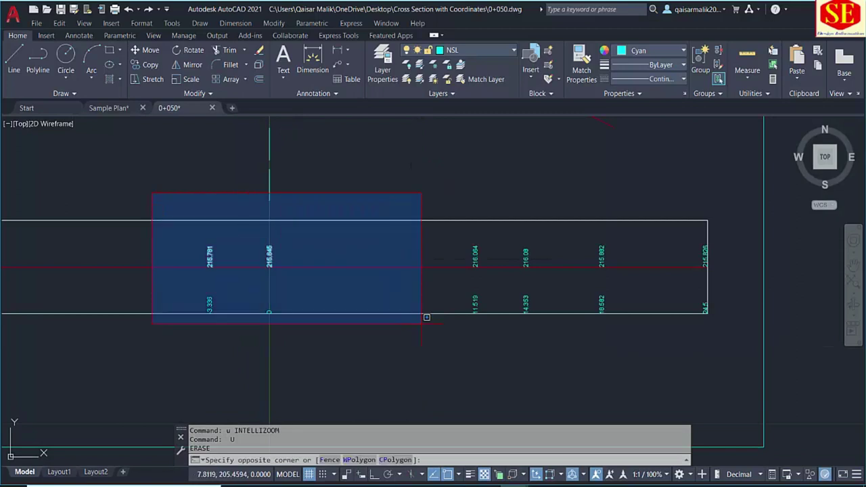
pyautogui.click(716, 340)
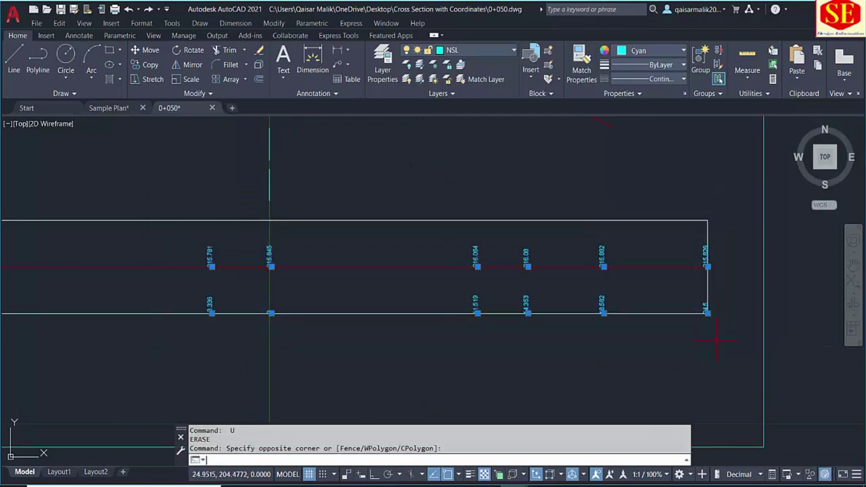
pyautogui.write('e')
pyautogui.press('Return')
pyautogui.scroll(-3, 230, 329)
pyautogui.scroll(3, 160, 335)
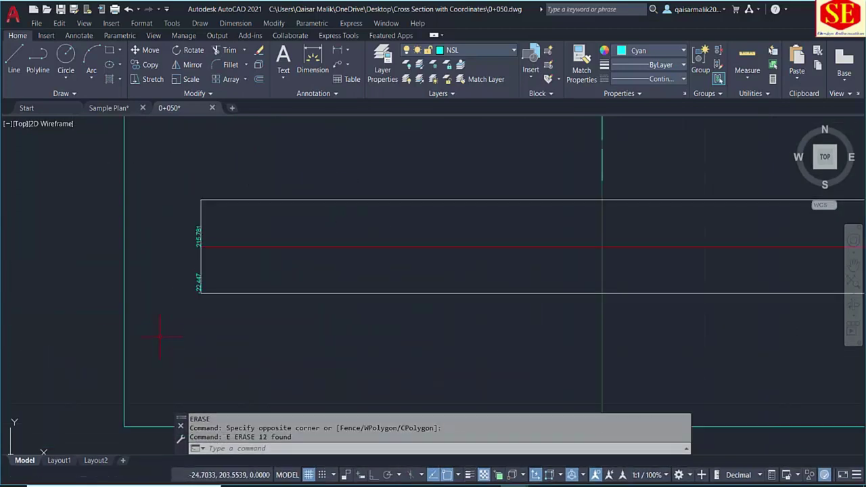
pyautogui.click(242, 220)
pyautogui.press('Escape')
pyautogui.click(177, 220)
pyautogui.click(228, 272)
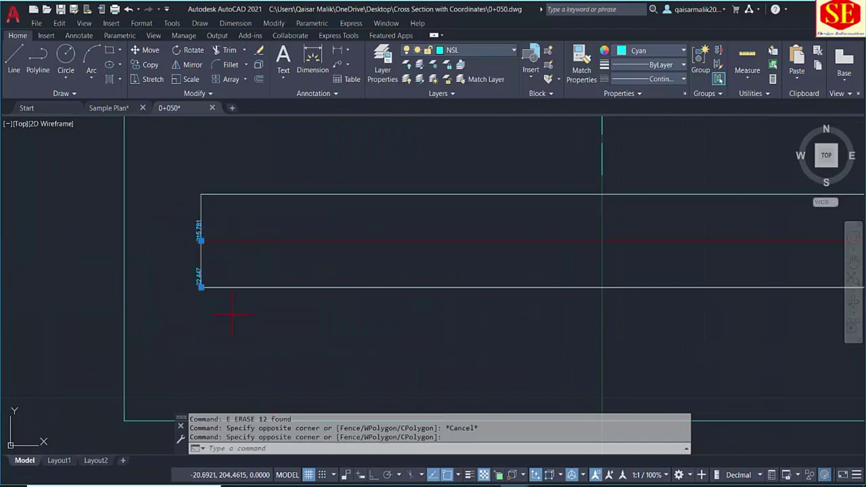
pyautogui.write('e')
pyautogui.press('Return')
pyautogui.scroll(-4, 228, 315)
# Step: Erase the 49.77 area value, then erase and restore the left slanted slope line
pyautogui.moveTo(364, 210); pyautogui.dragTo(356, 264)
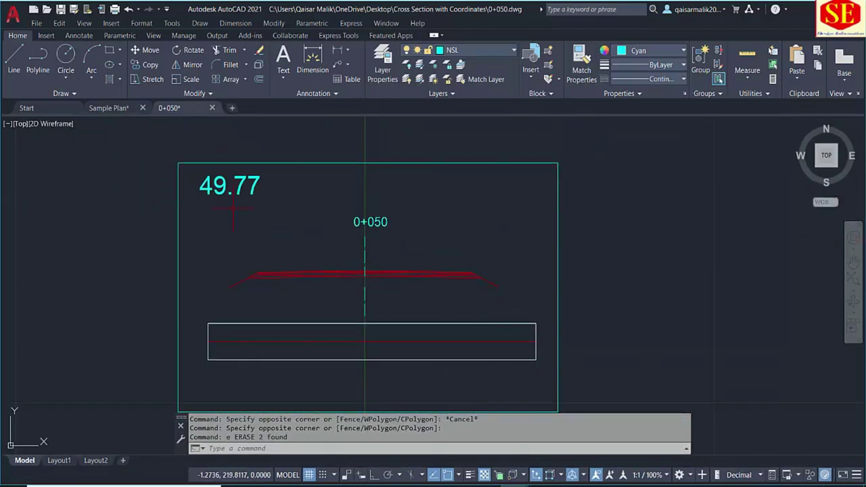
pyautogui.write('e')
pyautogui.press('Return')
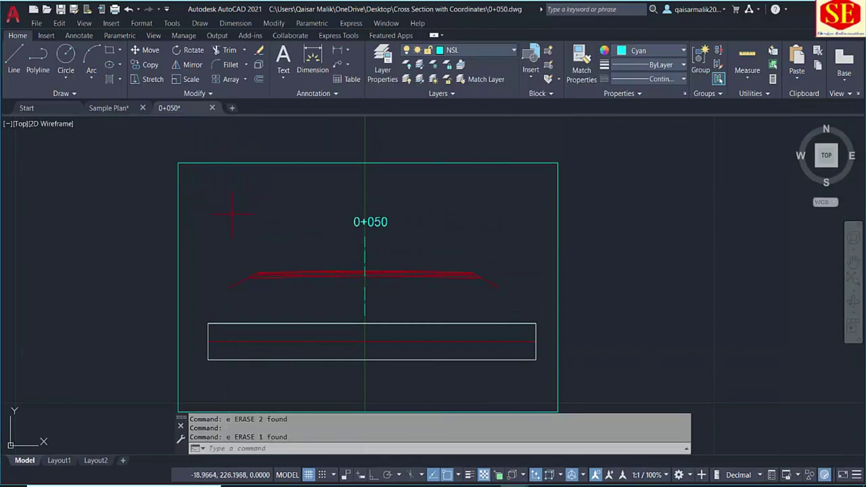
pyautogui.scroll(2, 366, 284)
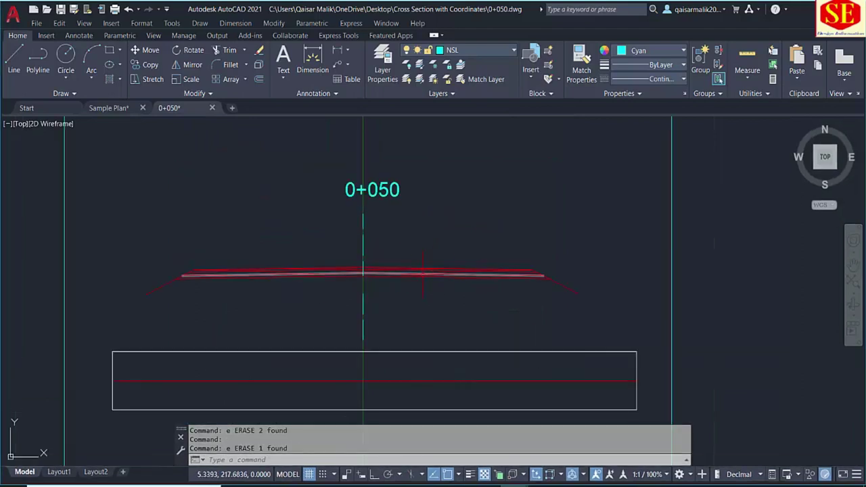
pyautogui.click(173, 280)
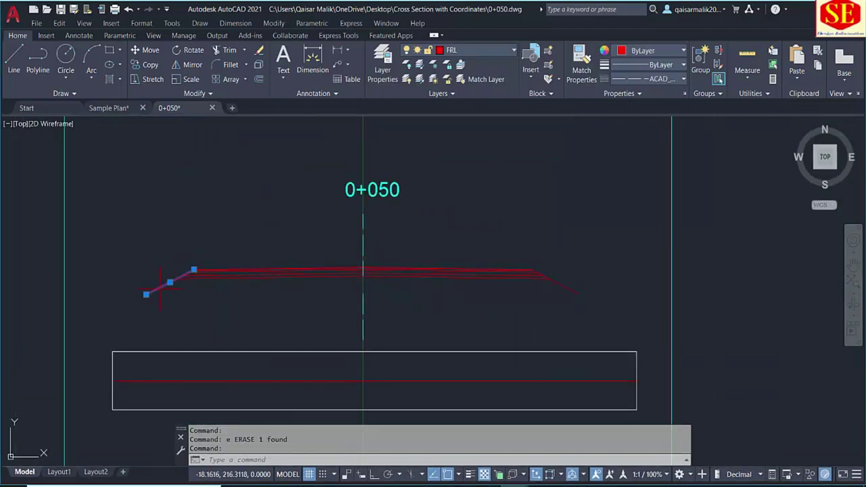
pyautogui.write('E')
pyautogui.press('Return')
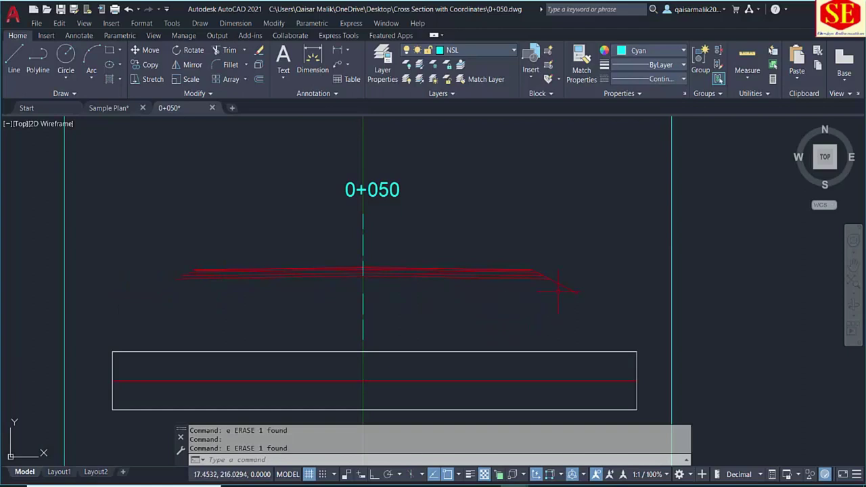
pyautogui.hotkey('ctrl', 'z')
# Step: Trim the right slope end of the red section lines and open Block Definition
pyautogui.write('tr')
pyautogui.press('Return')
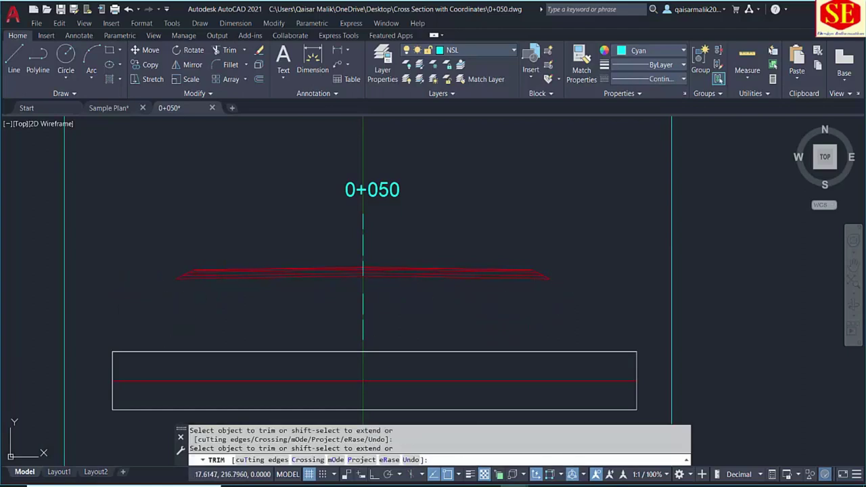
pyautogui.press('Escape')
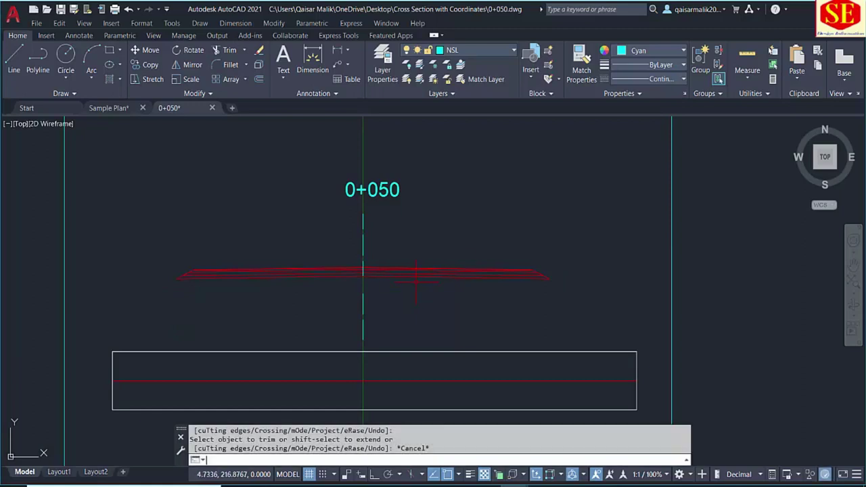
pyautogui.write('c')
pyautogui.press('BackSpace')
pyautogui.write('b')
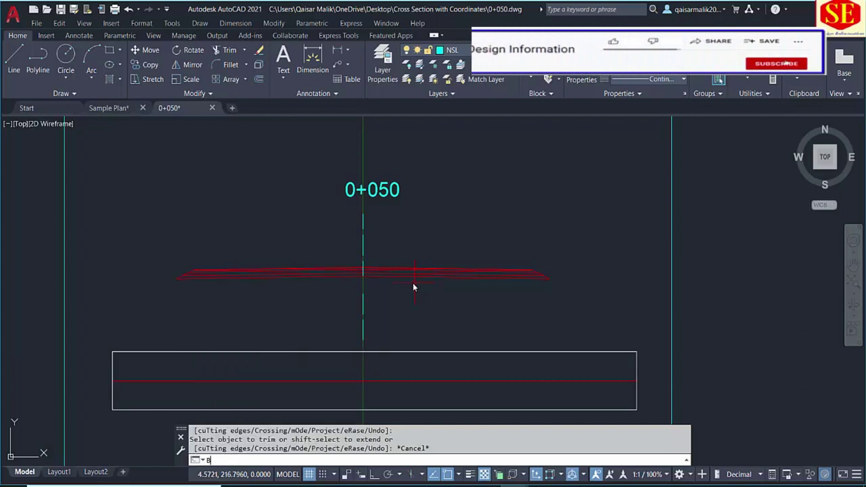
pyautogui.press('Return')
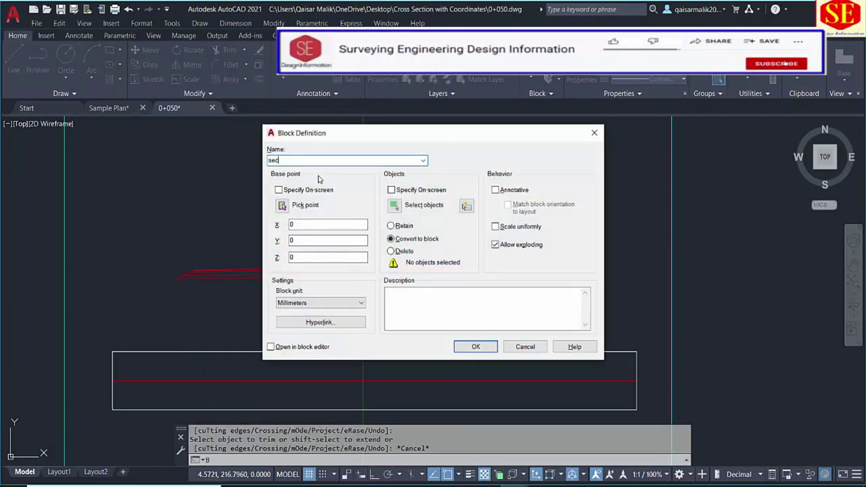
# Step: Create a block named secaa from the seven red section-line objects
pyautogui.write('aa')
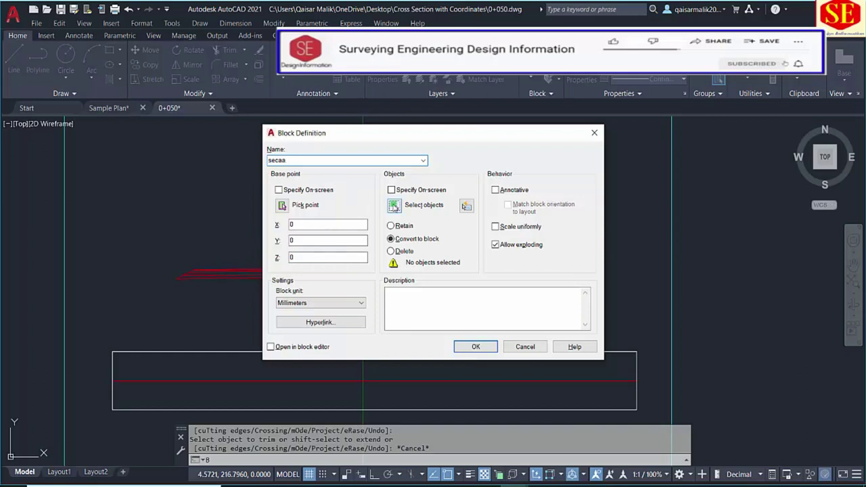
pyautogui.click(394, 205)
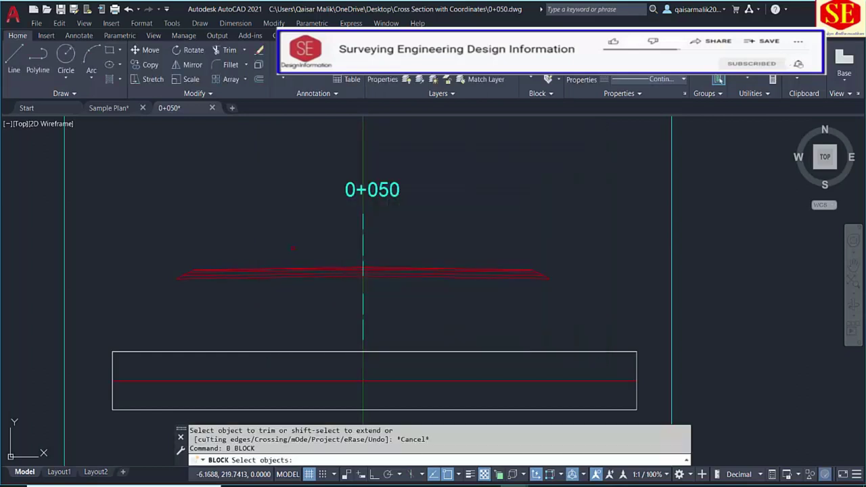
pyautogui.click(290, 240)
pyautogui.click(139, 305)
pyautogui.click(565, 239)
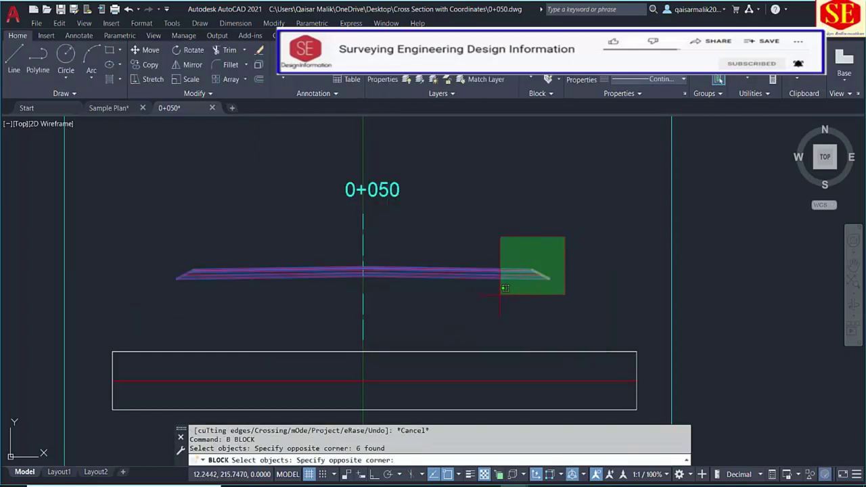
pyautogui.click(501, 294)
pyautogui.press('Return')
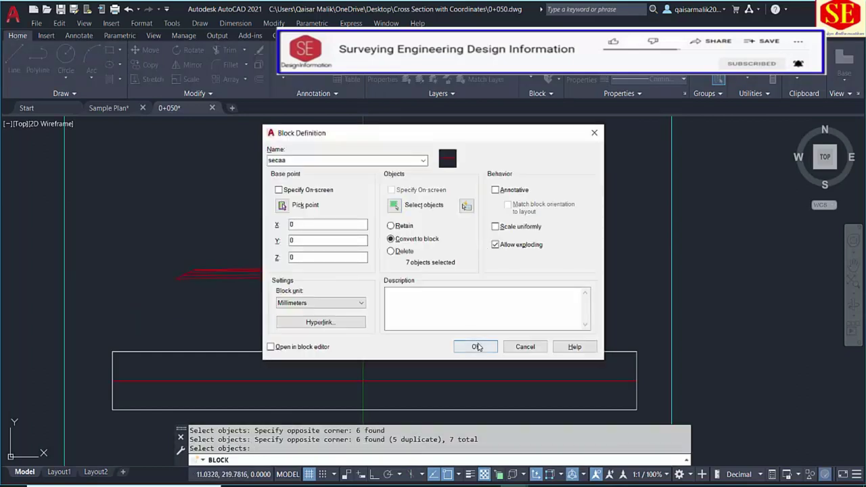
pyautogui.click(467, 343)
# Step: Move the secaa block and centreline marker to the right of the 0+050 frame
pyautogui.write('m')
pyautogui.press('Return')
pyautogui.click(379, 273)
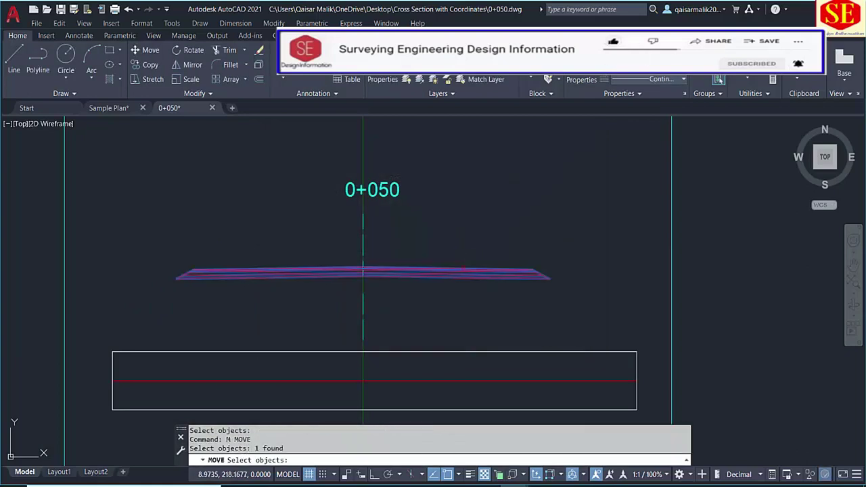
pyautogui.press('Return')
pyautogui.click(453, 299)
pyautogui.scroll(-2, 453, 300)
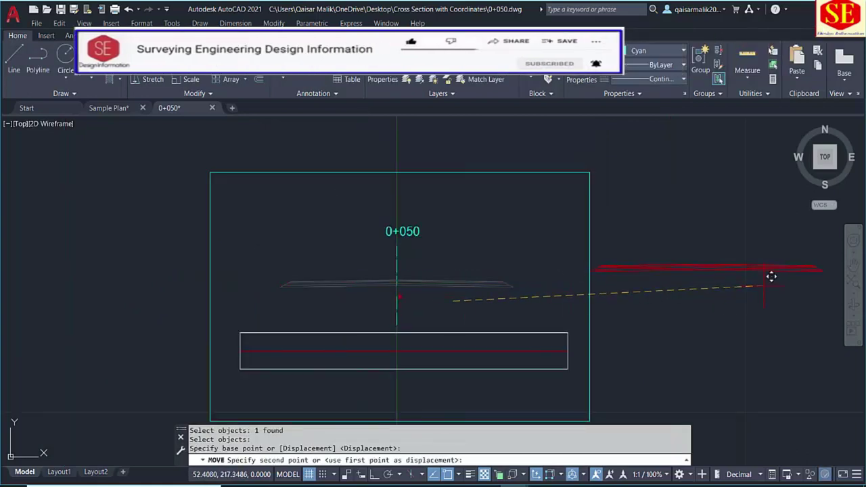
pyautogui.press('Escape')
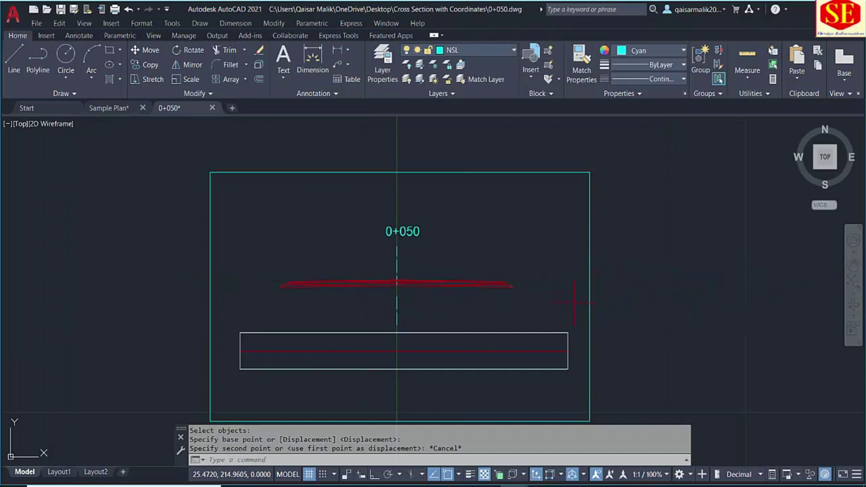
pyautogui.write('m')
pyautogui.press('Return')
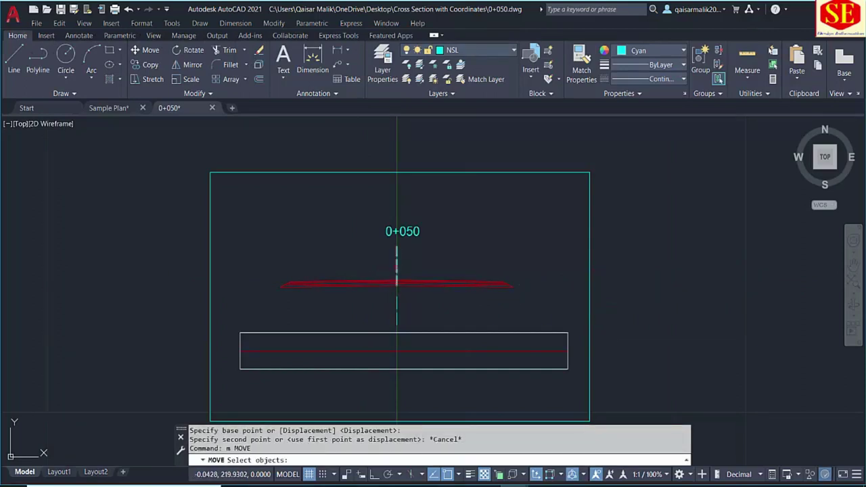
pyautogui.click(443, 284)
pyautogui.click(455, 261)
pyautogui.click(391, 298)
pyautogui.press('Return')
pyautogui.click(441, 300)
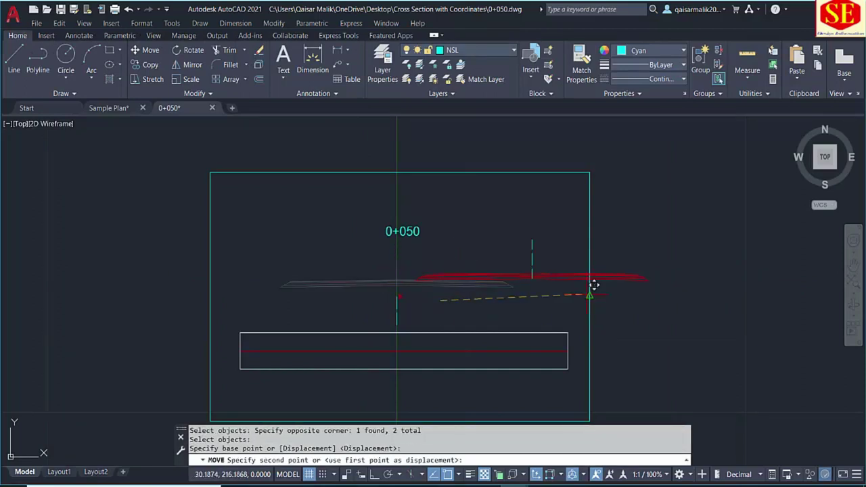
pyautogui.click(680, 273)
pyautogui.press('Escape')
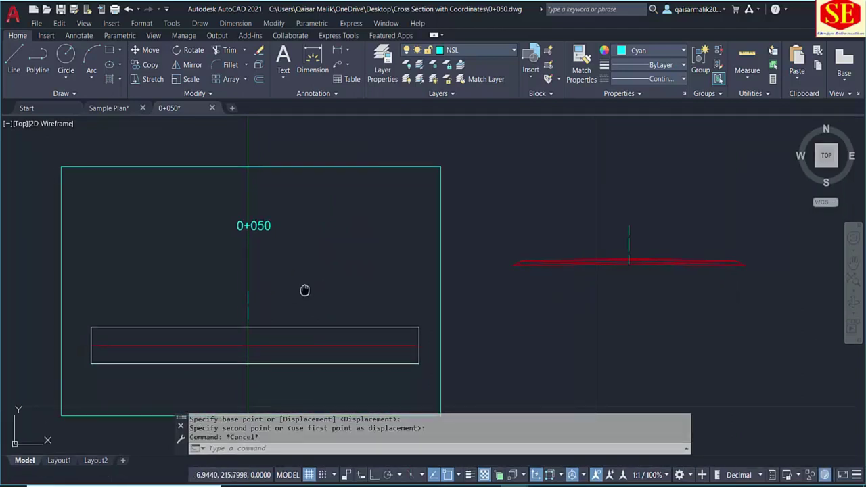
pyautogui.moveTo(304, 290); pyautogui.dragTo(361, 267)
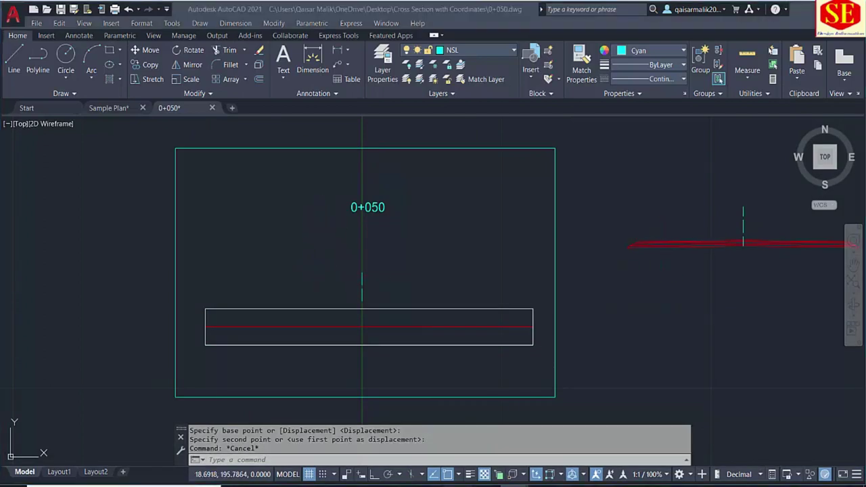
pyautogui.hotkey('alt', 'Tab')
# Step: Copy the 0+000 calculation cells I10:L24 into the 0+050 table at I41
pyautogui.click(180, 466)
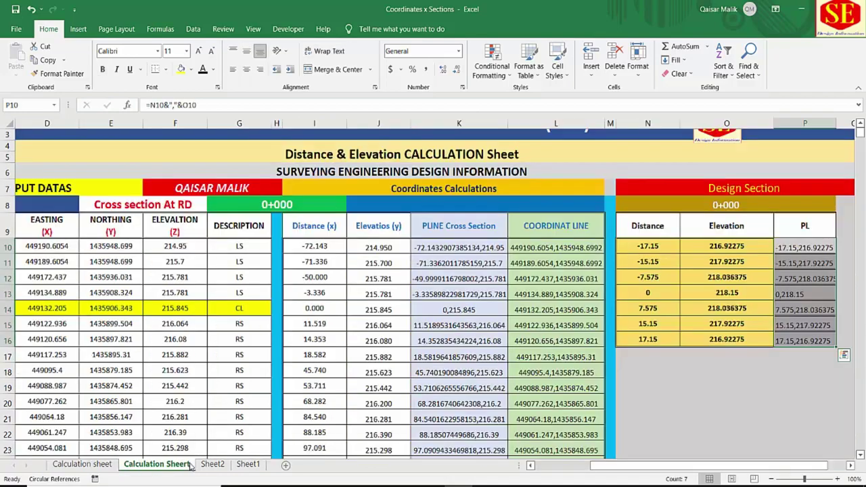
pyautogui.scroll(-3, 516, 343)
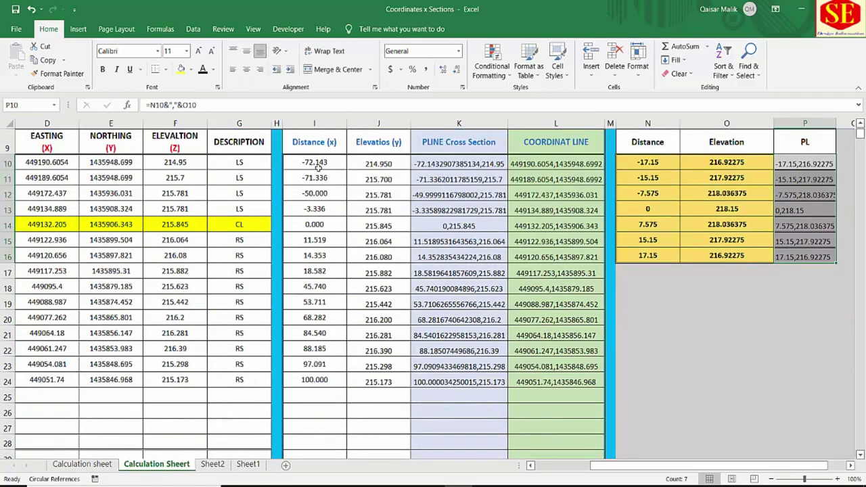
pyautogui.moveTo(318, 166); pyautogui.dragTo(526, 381)
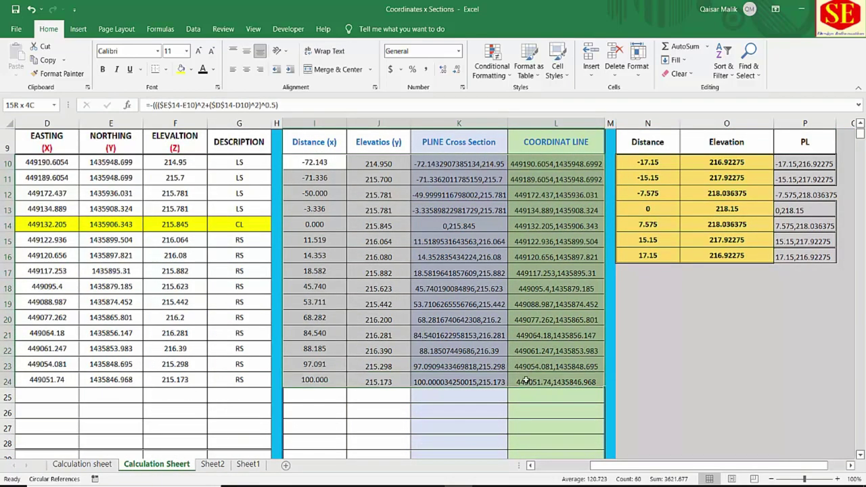
pyautogui.rightClick(322, 162)
pyautogui.click(339, 188)
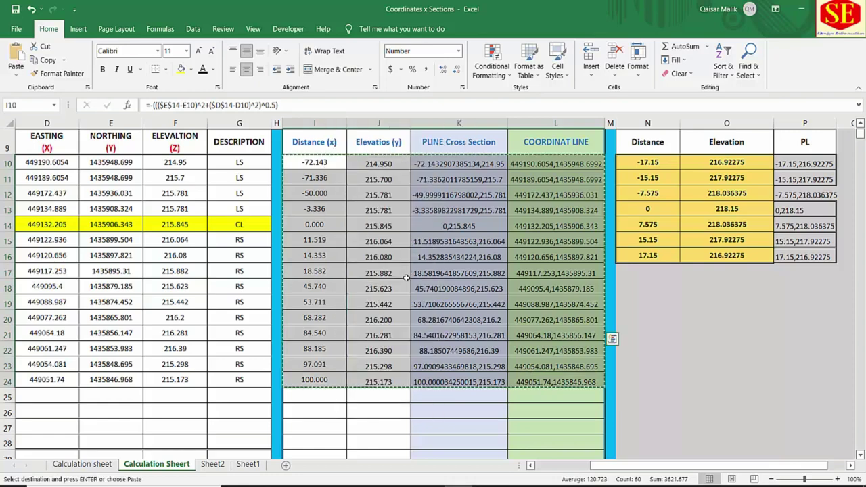
pyautogui.scroll(-4, 406, 278)
pyautogui.scroll(-5, 406, 277)
pyautogui.click(316, 224)
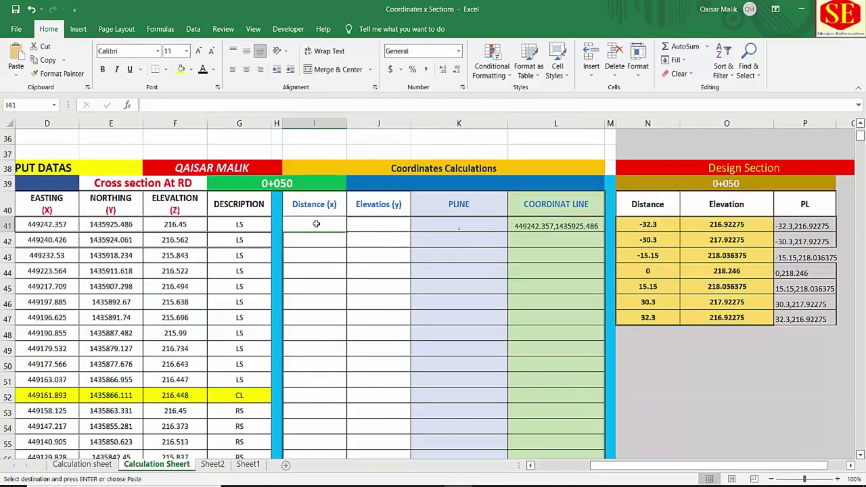
pyautogui.rightClick(304, 218)
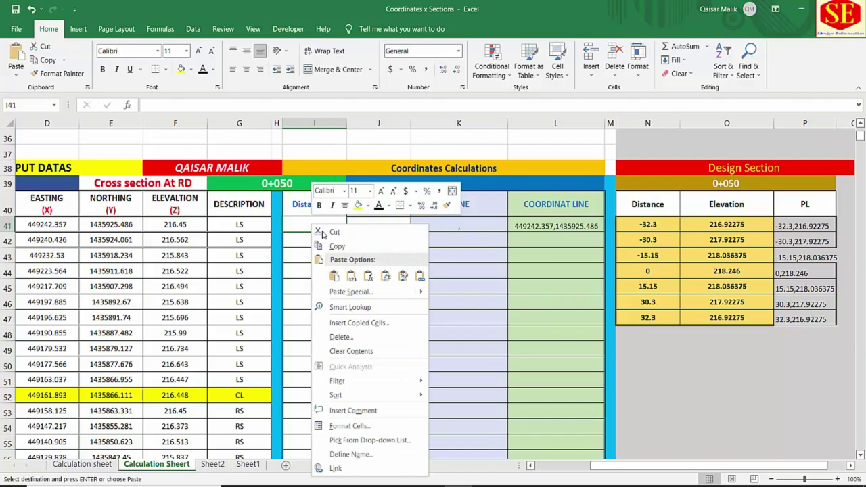
pyautogui.click(334, 276)
pyautogui.click(433, 306)
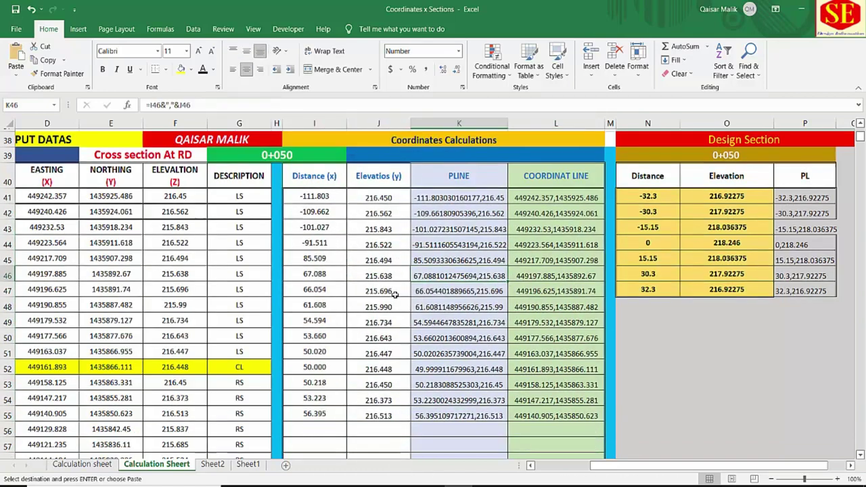
pyautogui.scroll(-1, 318, 240)
# Step: Change the I41 distance formula to reference centreline cells $E$52 and $D$52
pyautogui.doubleClick(322, 177)
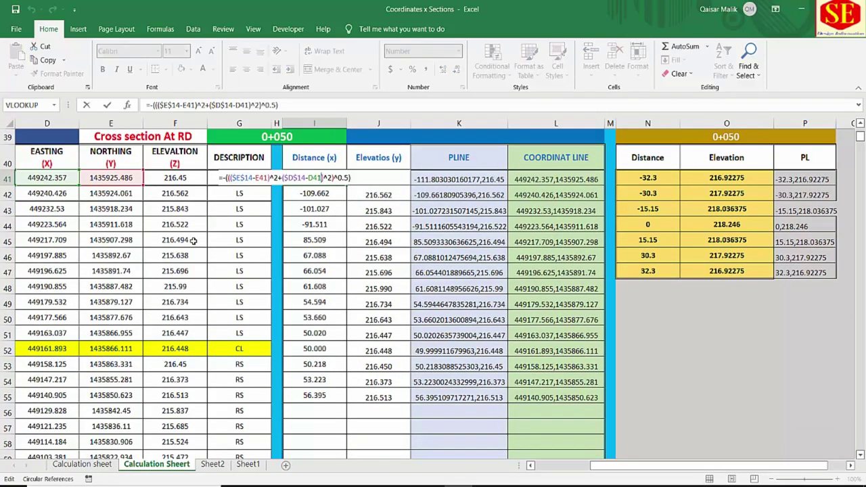
pyautogui.hscroll(3, 167, 309)
pyautogui.hscroll(6, 258, 305)
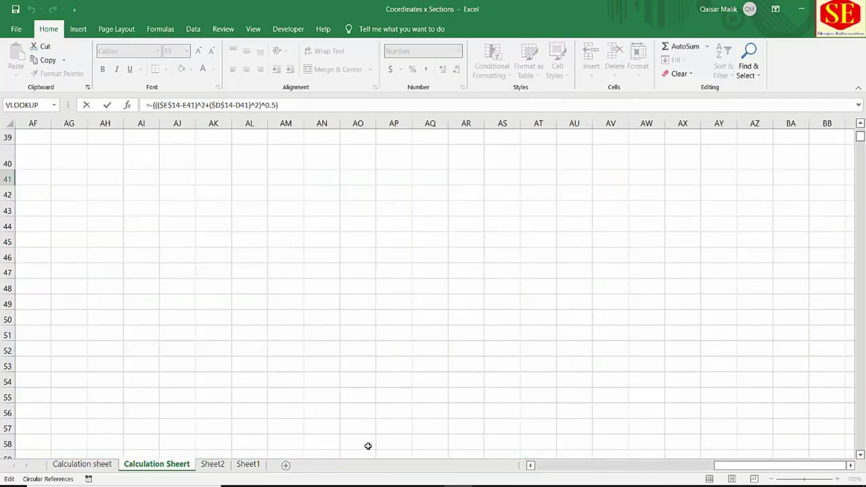
pyautogui.moveTo(716, 466); pyautogui.dragTo(536, 466)
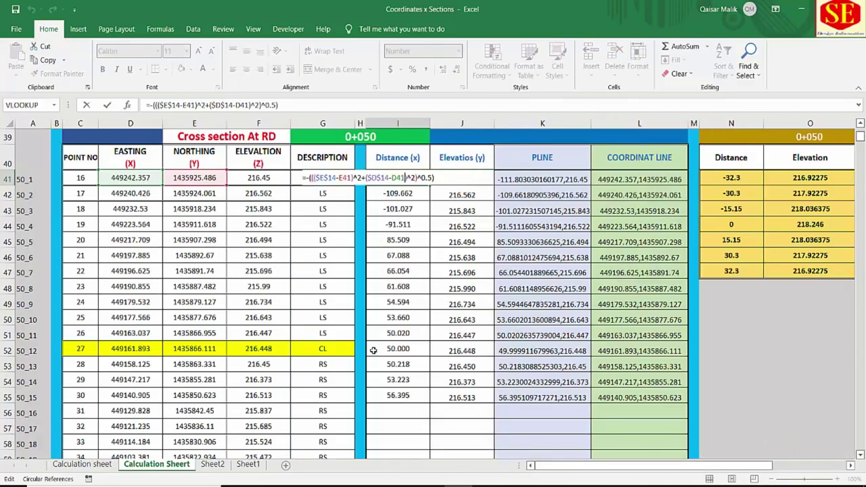
pyautogui.scroll(4, 354, 232)
pyautogui.scroll(3, 333, 224)
pyautogui.scroll(3, 270, 244)
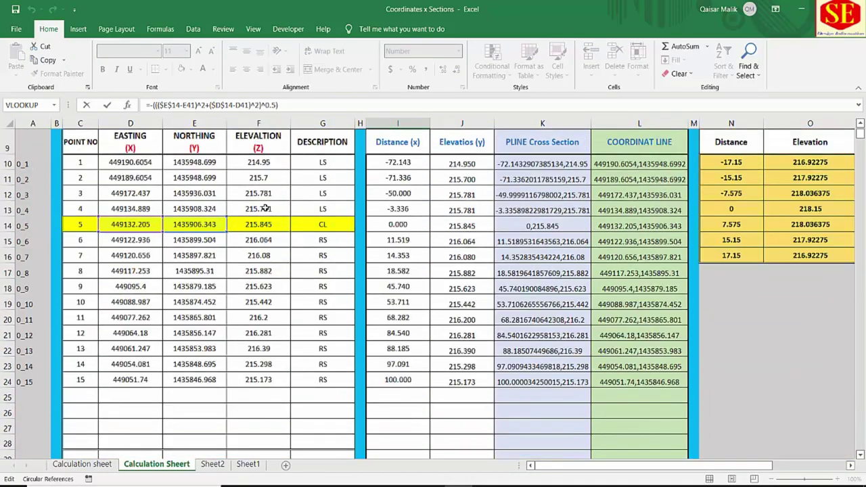
pyautogui.scroll(1, 161, 268)
pyautogui.scroll(-5, 304, 288)
pyautogui.scroll(-3, 298, 304)
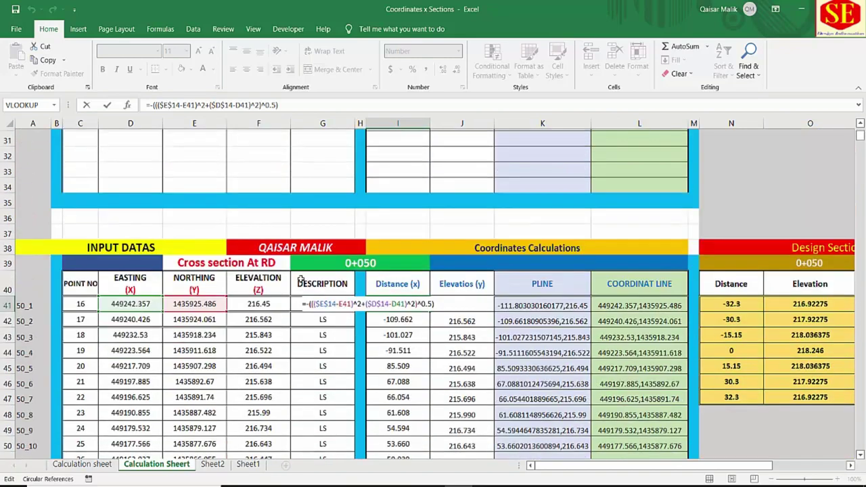
pyautogui.scroll(-1, 295, 321)
pyautogui.scroll(-2, 291, 318)
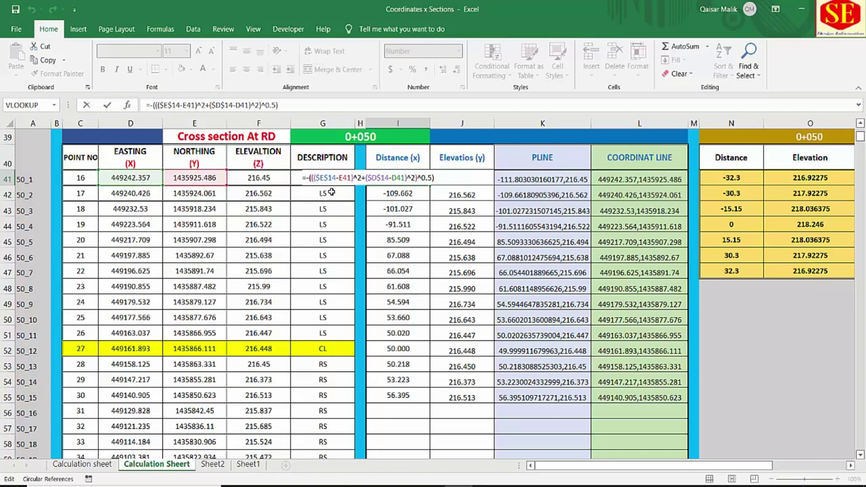
pyautogui.press('BackSpace')
pyautogui.press('BackSpace')
pyautogui.press('BackSpace')
pyautogui.press('BackSpace')
pyautogui.press('BackSpace')
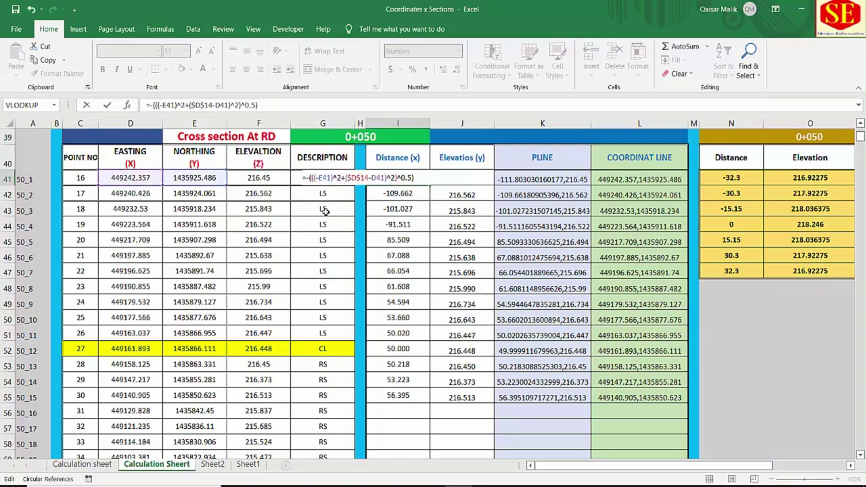
pyautogui.click(197, 347)
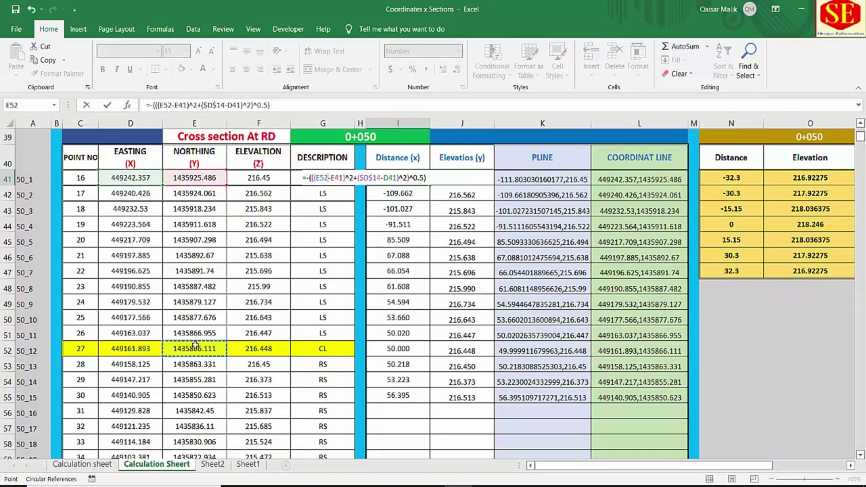
pyautogui.press('F4')
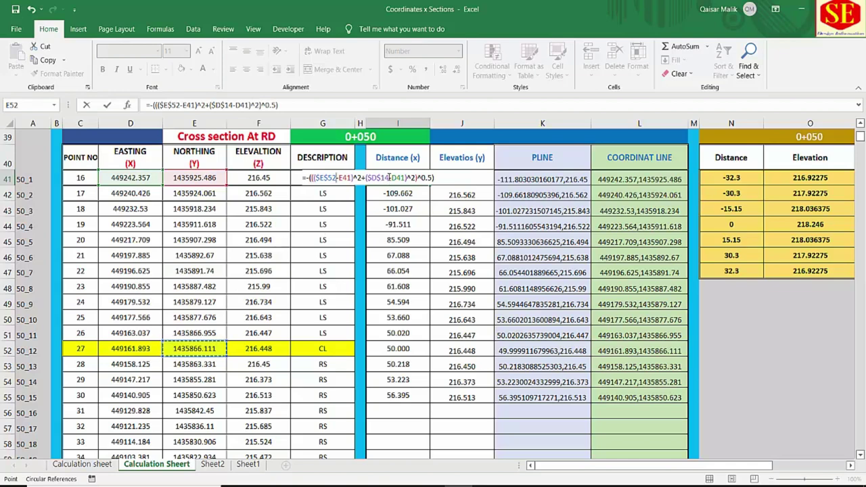
pyautogui.press('BackSpace')
pyautogui.press('BackSpace')
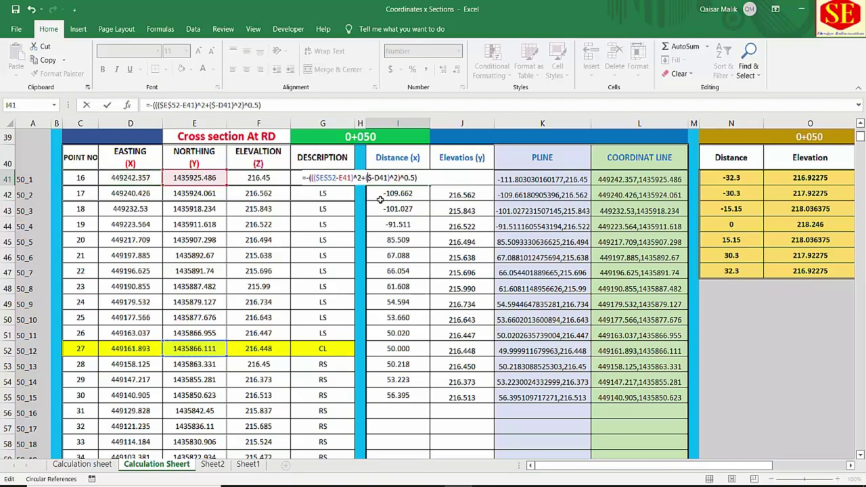
pyautogui.press('BackSpace')
pyautogui.press('BackSpace')
pyautogui.click(140, 349)
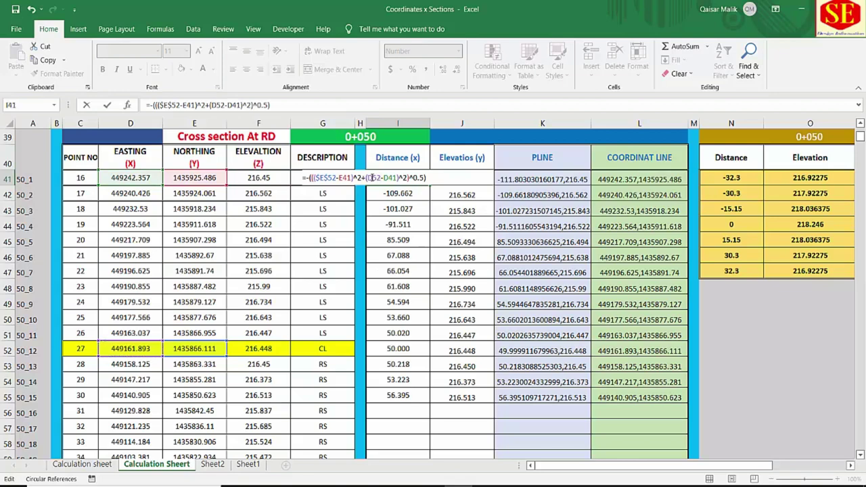
pyautogui.press('F4')
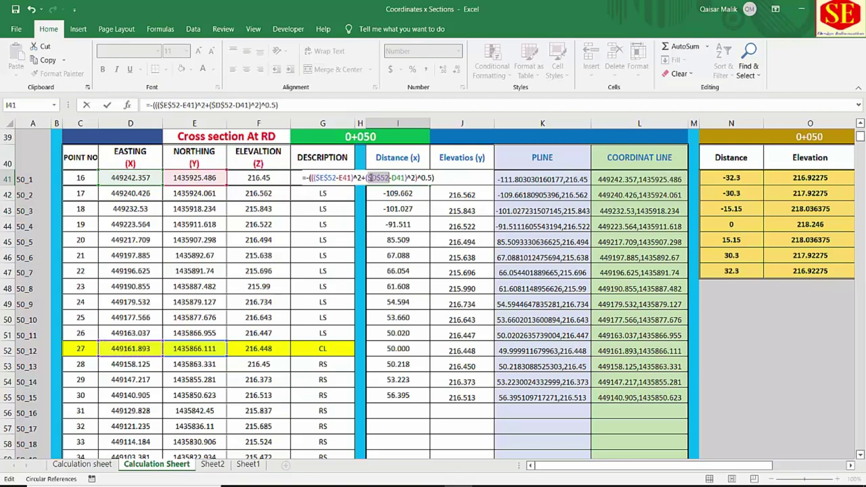
pyautogui.hotkey('ctrl', 'Return')
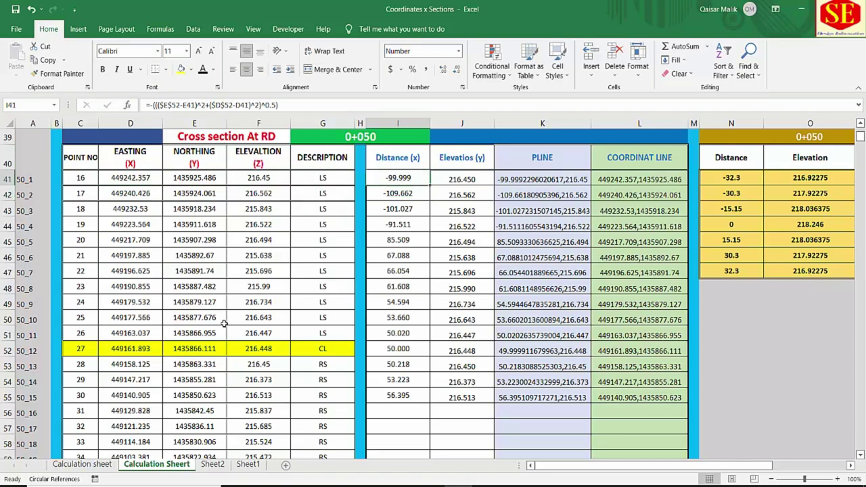
pyautogui.press('F2')
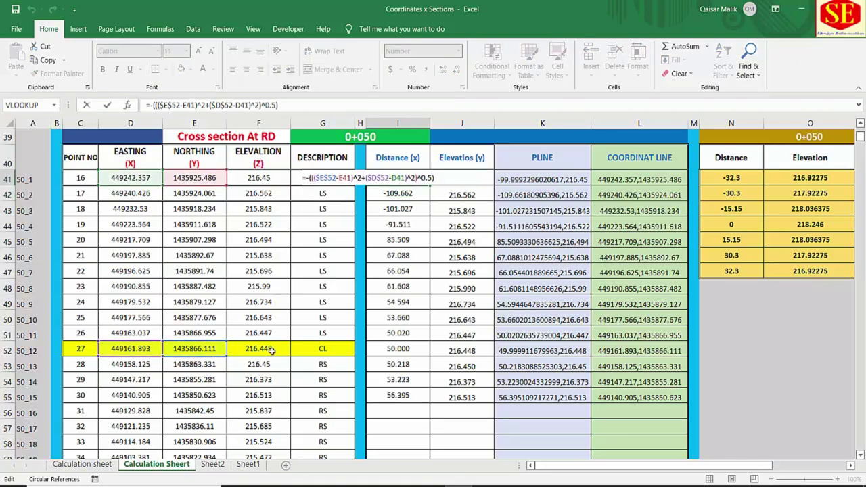
pyautogui.hotkey('ctrl', 'Return')
# Step: Update the I42 distance formula to use row 52 for northing and easting
pyautogui.doubleClick(404, 195)
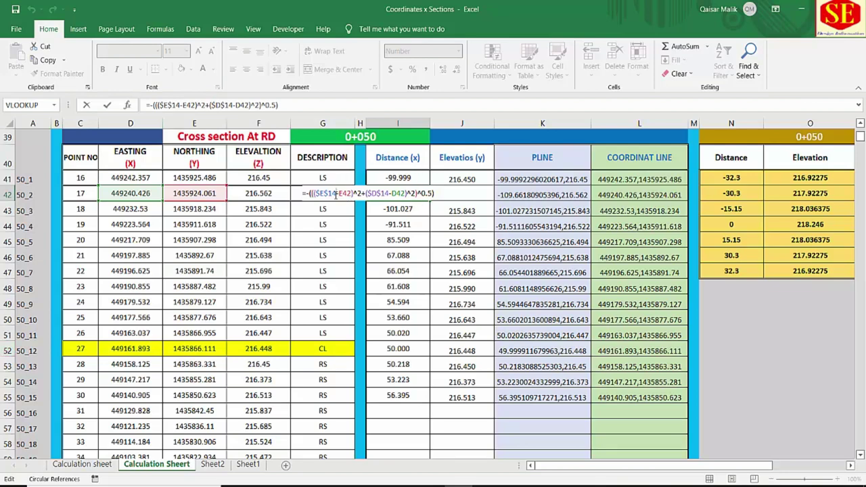
pyautogui.press('BackSpace')
pyautogui.press('BackSpace')
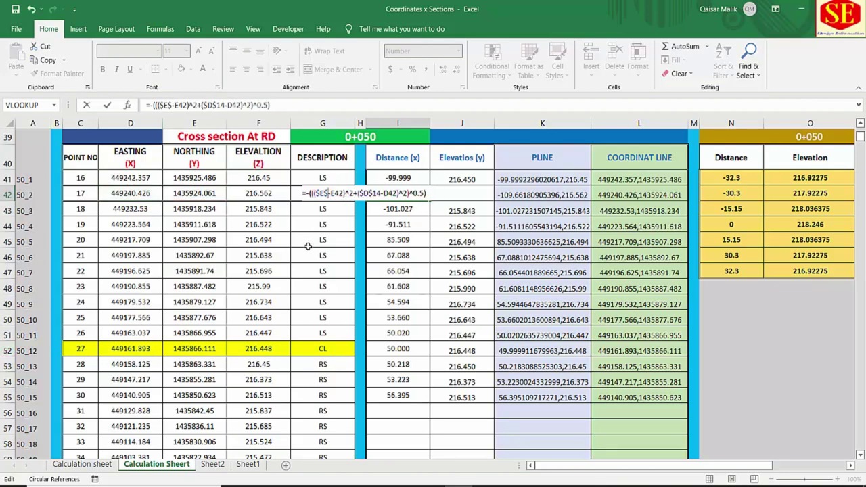
pyautogui.write('52')
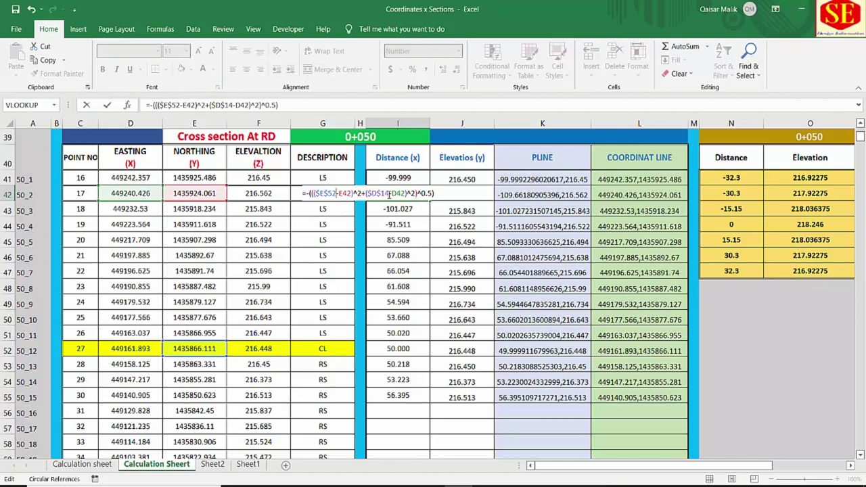
pyautogui.press('BackSpace')
pyautogui.press('BackSpace')
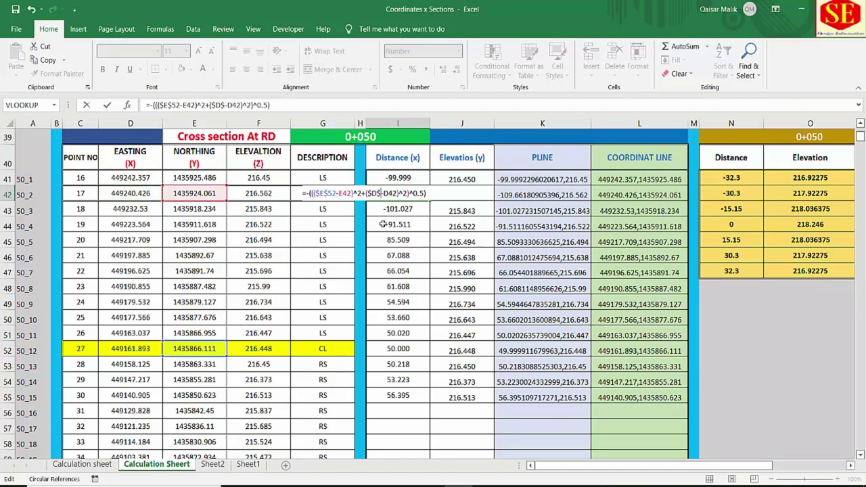
pyautogui.write('52')
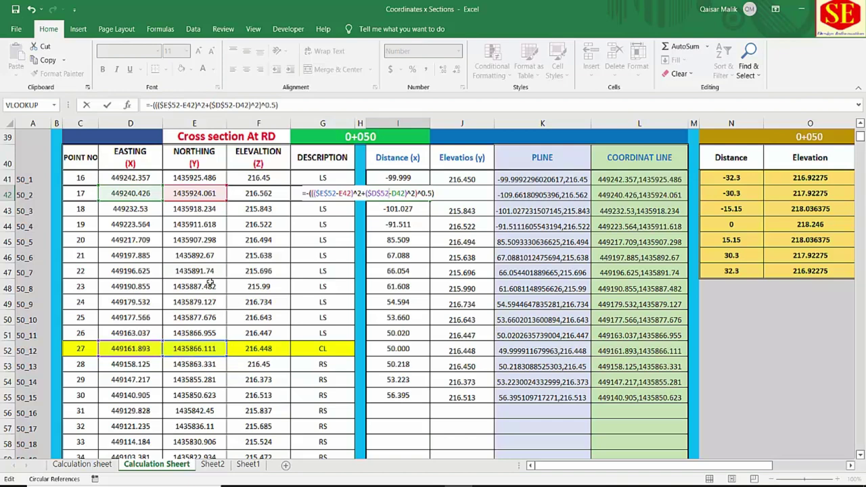
pyautogui.press('Return')
# Step: Fill the corrected I42 distance formula down to I55
pyautogui.click(412, 195)
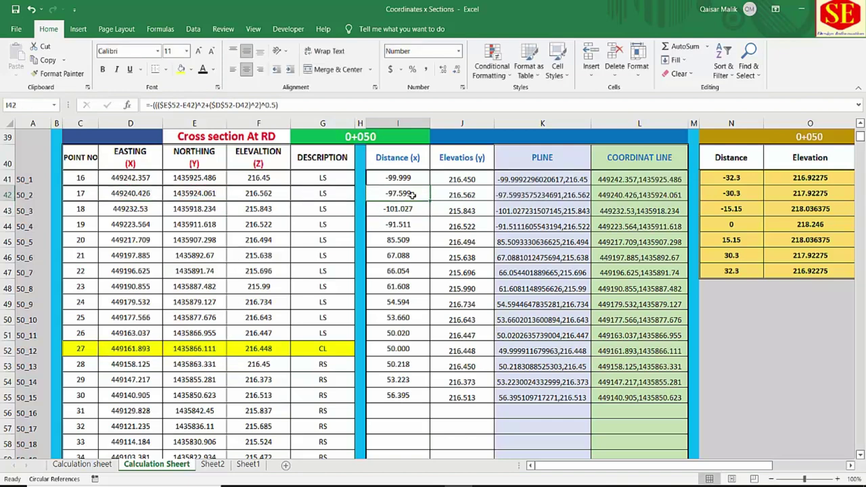
pyautogui.moveTo(431, 202); pyautogui.dragTo(434, 404)
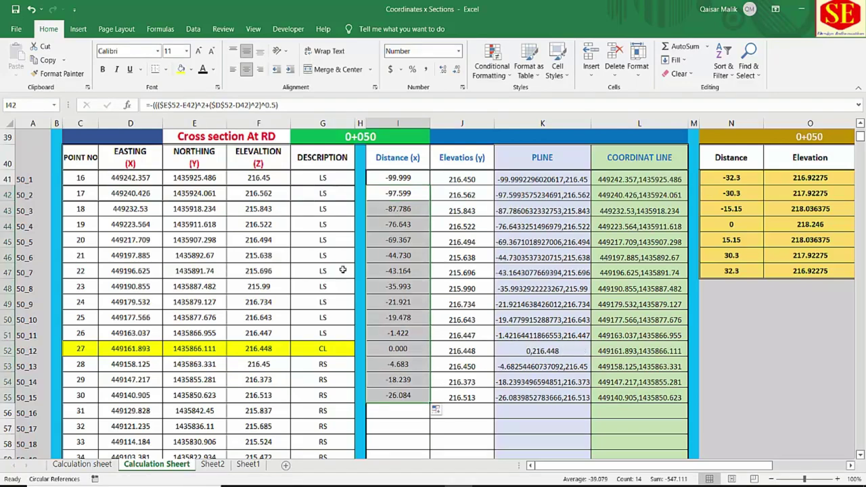
pyautogui.scroll(1, 469, 218)
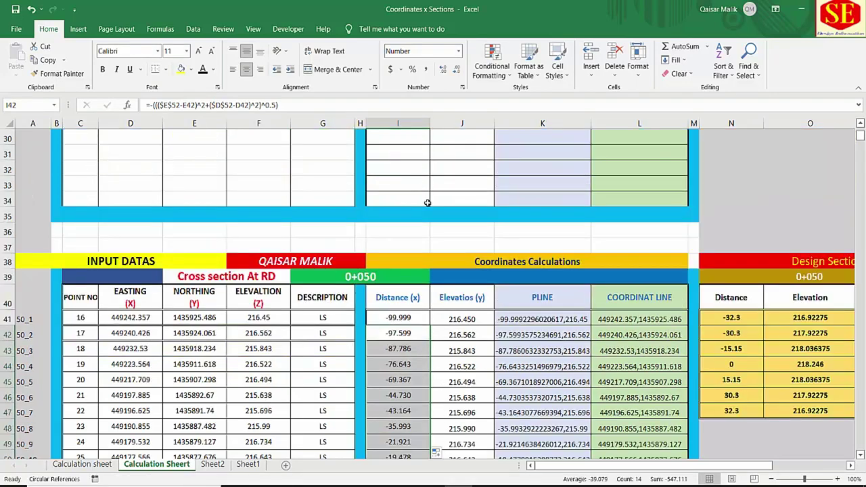
pyautogui.scroll(7, 470, 217)
pyautogui.scroll(-3, 490, 201)
pyautogui.scroll(-5, 474, 210)
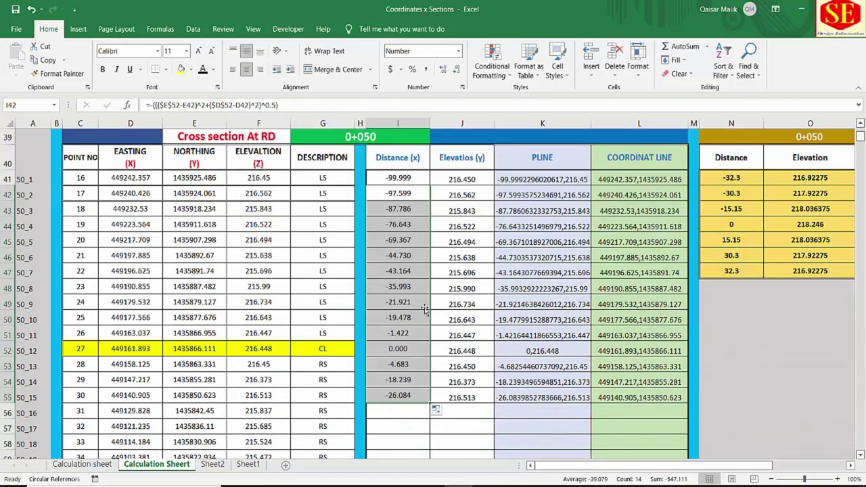
pyautogui.scroll(-3, 421, 348)
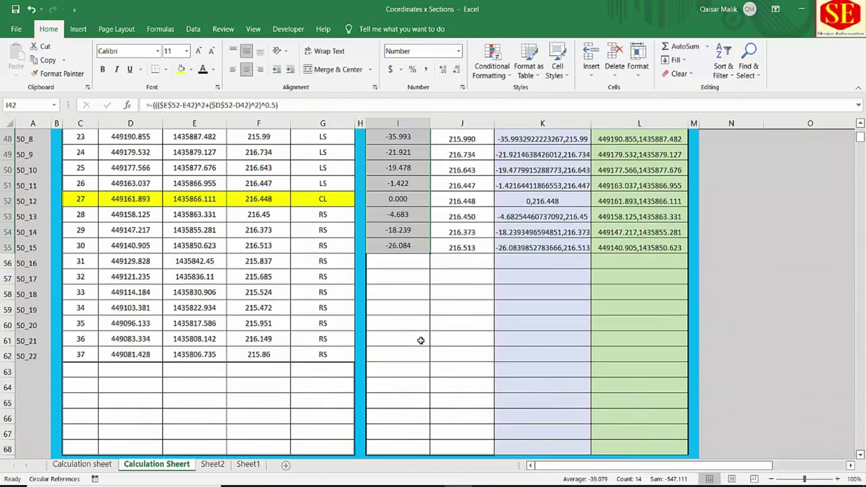
pyautogui.hotkey('shift', 'Return')
pyautogui.moveTo(402, 245)
pyautogui.mouseDown()
pyautogui.moveTo(670, 247)
pyautogui.moveTo(685, 357)
pyautogui.mouseUp()
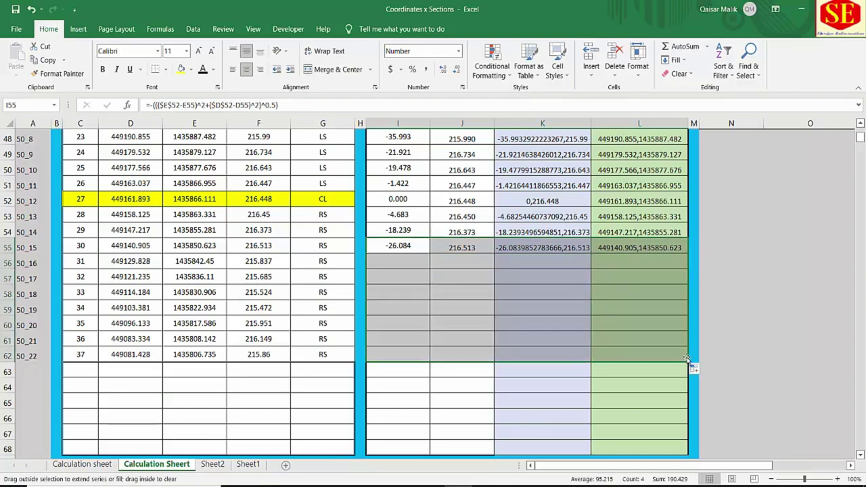
pyautogui.scroll(2, 440, 323)
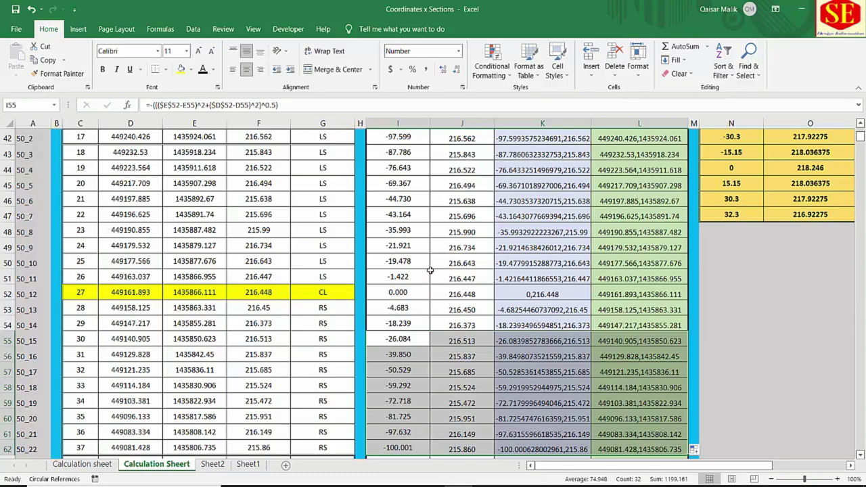
# Step: Remove the leading minus in I53 and fill it down to I62 for positive distances
pyautogui.click(396, 290)
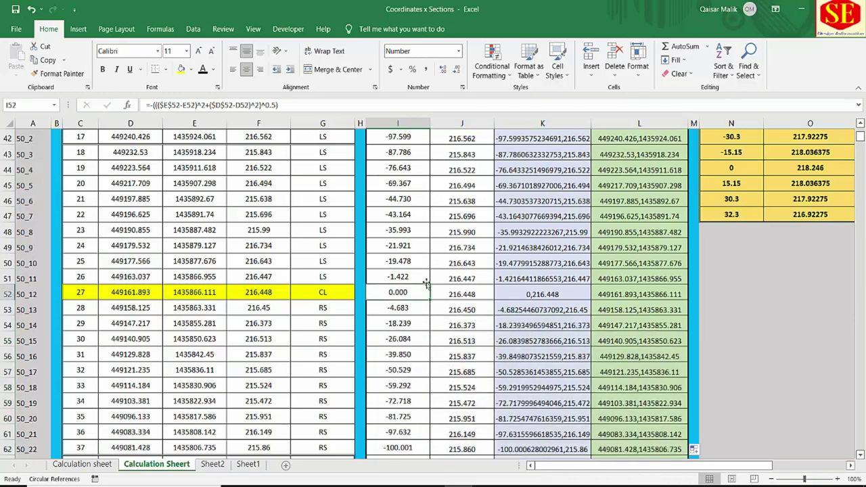
pyautogui.scroll(-1, 396, 290)
pyautogui.doubleClick(394, 264)
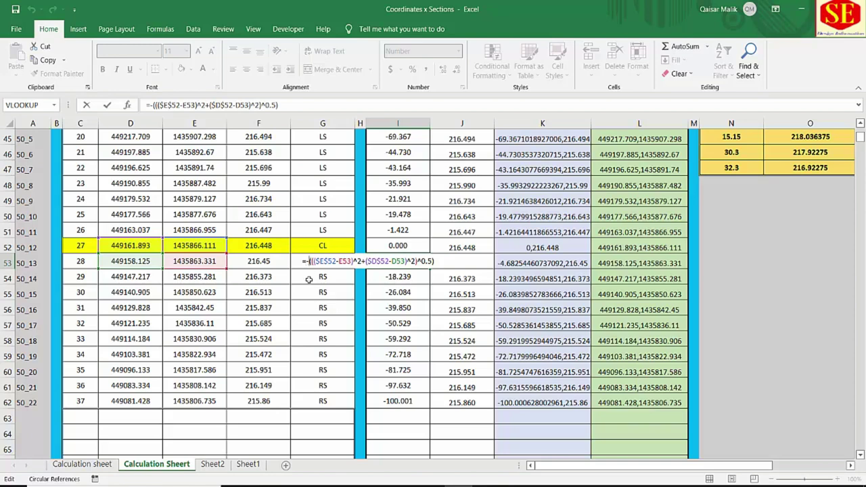
pyautogui.press('BackSpace')
pyautogui.hotkey('ctrl', 'Return')
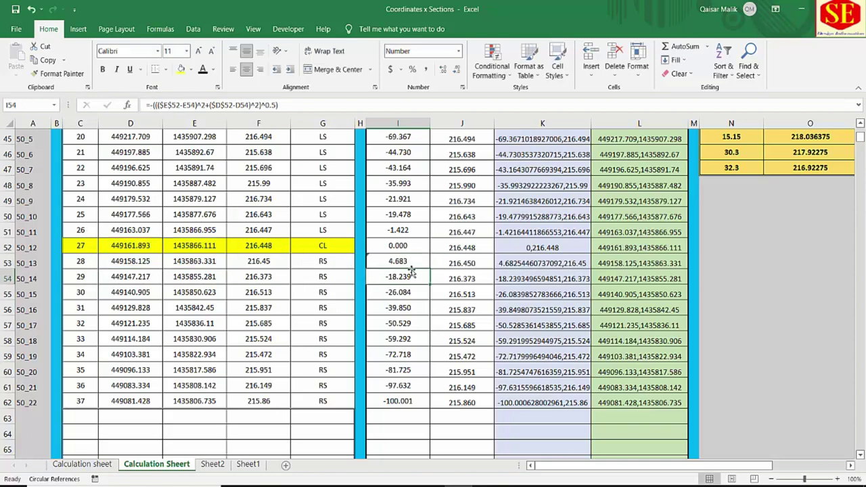
pyautogui.moveTo(429, 269); pyautogui.dragTo(430, 405)
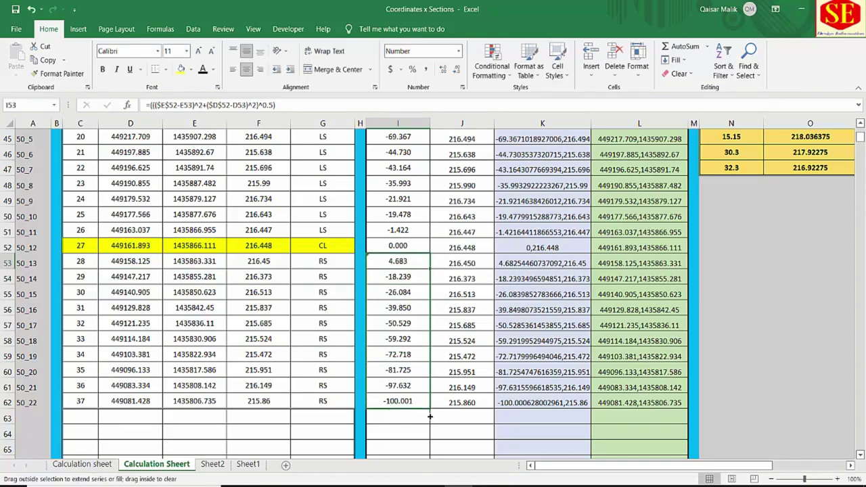
pyautogui.scroll(2, 416, 301)
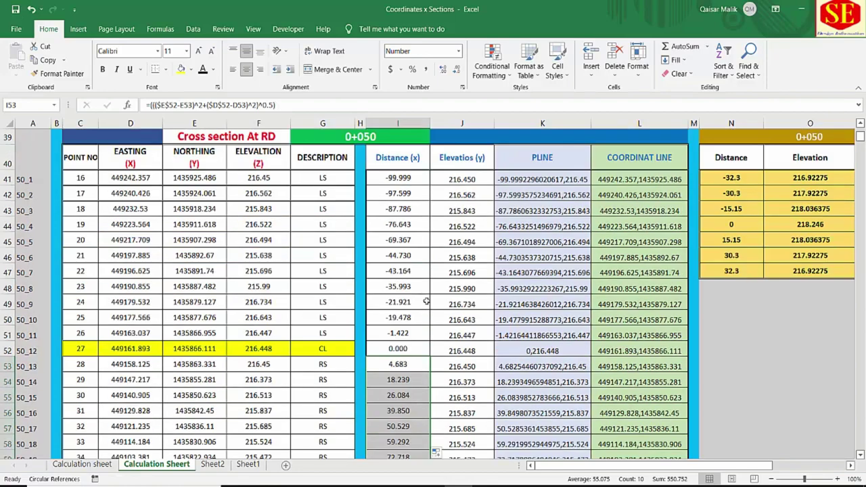
# Step: Copy the coordinate-line values in L41:L62
pyautogui.moveTo(643, 179)
pyautogui.mouseDown()
pyautogui.moveTo(657, 459)
pyautogui.moveTo(650, 404)
pyautogui.mouseUp()
pyautogui.rightClick(642, 148)
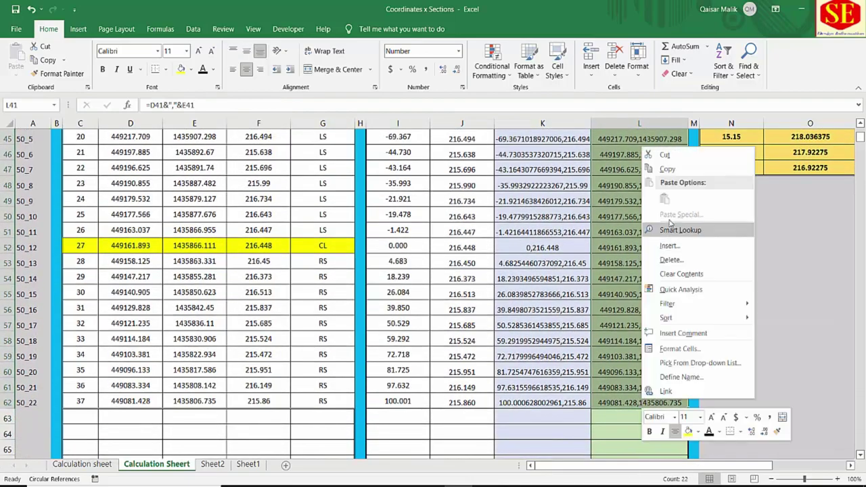
pyautogui.click(667, 168)
pyautogui.scroll(5, 667, 204)
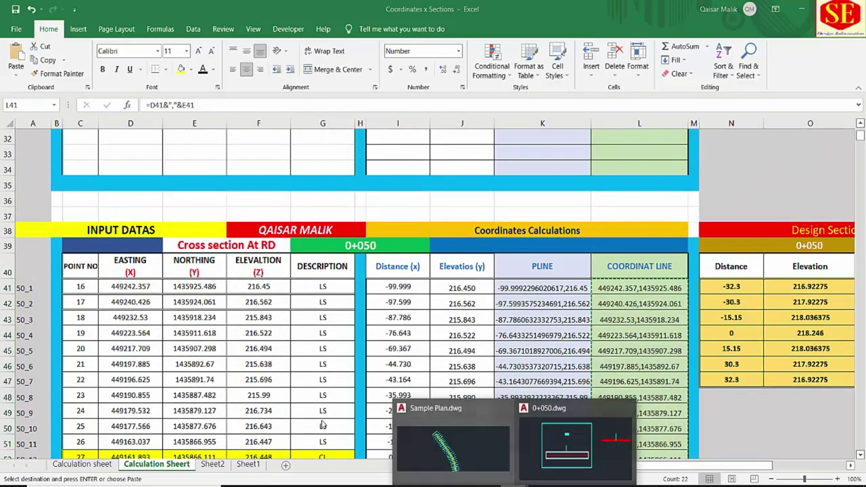
# Step: In Sample Plan.dwg, draw a polyline by pasting the 0+050 coordinates into the command line
pyautogui.click(417, 436)
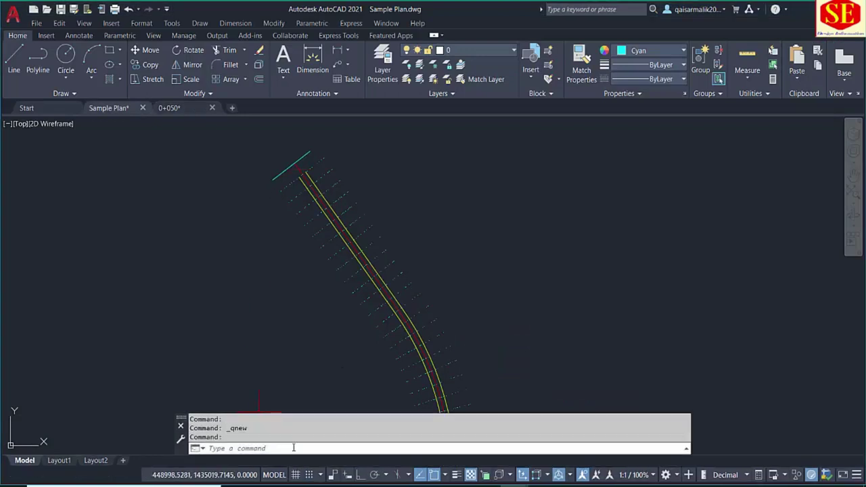
pyautogui.click(294, 448)
pyautogui.write('l')
pyautogui.press('Return')
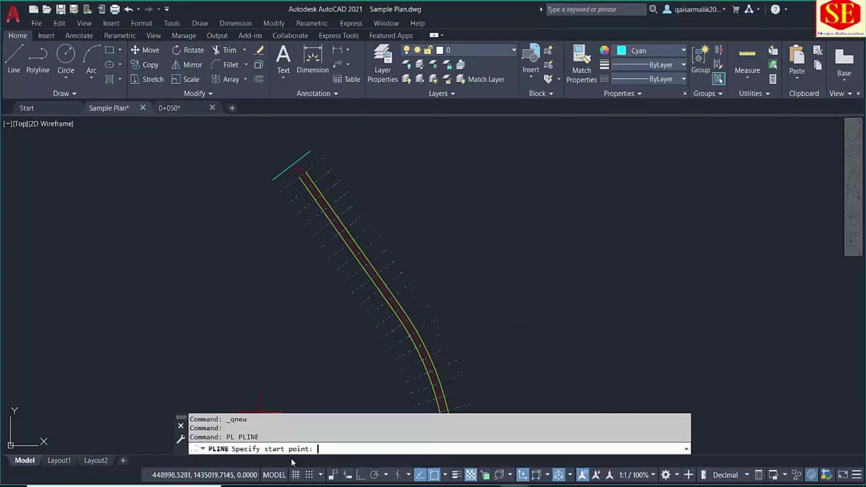
pyautogui.rightClick(321, 448)
pyautogui.click(349, 392)
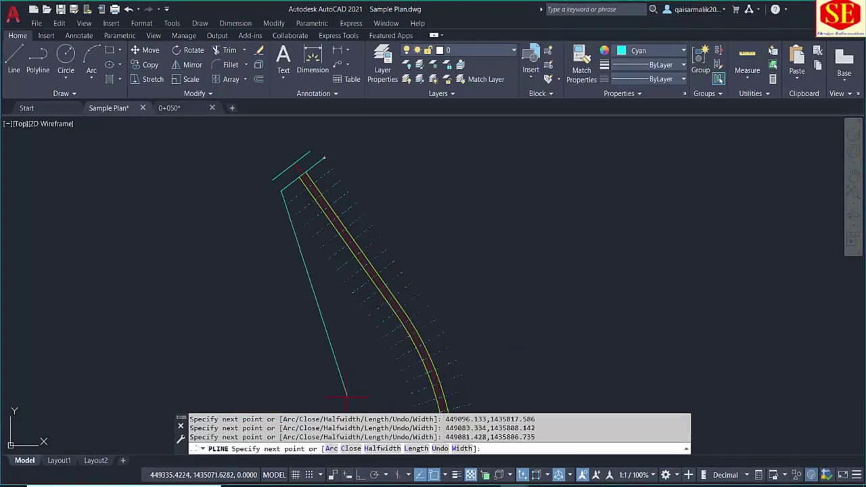
pyautogui.press('Escape')
pyautogui.scroll(6, 324, 158)
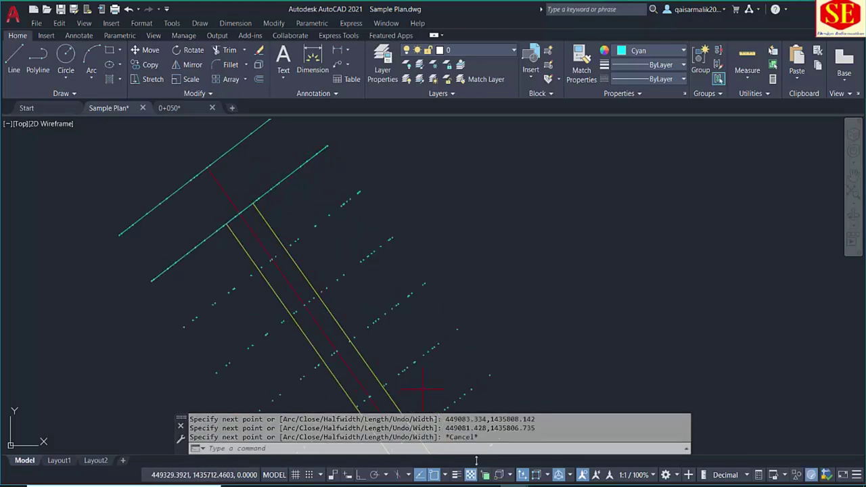
pyautogui.hotkey('alt', 'Tab')
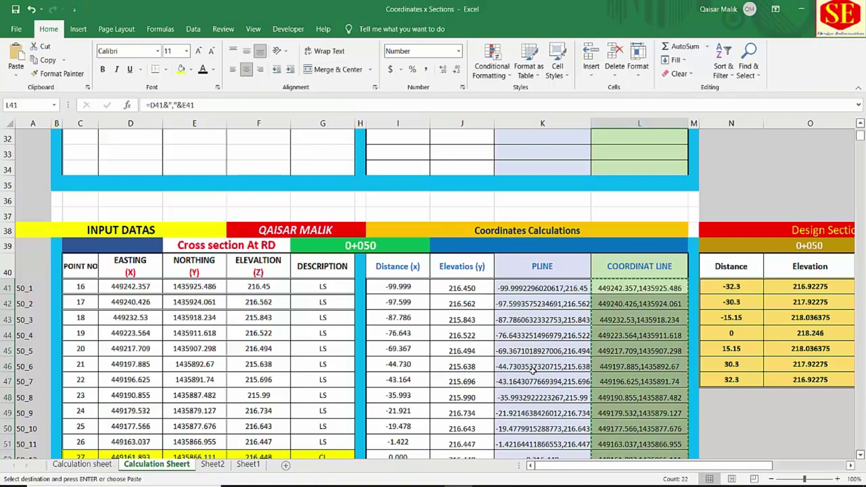
# Step: Copy the PLINE offset-elevation cells K40:K62 and switch to 0+050.dwg
pyautogui.scroll(-2, 543, 281)
pyautogui.scroll(1, 543, 281)
pyautogui.moveTo(543, 220)
pyautogui.mouseDown()
pyautogui.moveTo(567, 428)
pyautogui.moveTo(554, 436)
pyautogui.moveTo(549, 370)
pyautogui.mouseUp()
pyautogui.rightClick(550, 370)
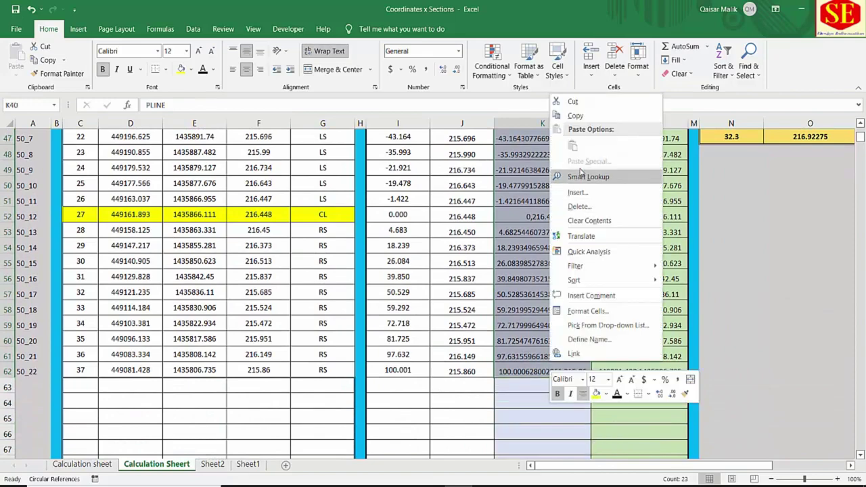
pyautogui.click(591, 119)
pyautogui.scroll(6, 582, 271)
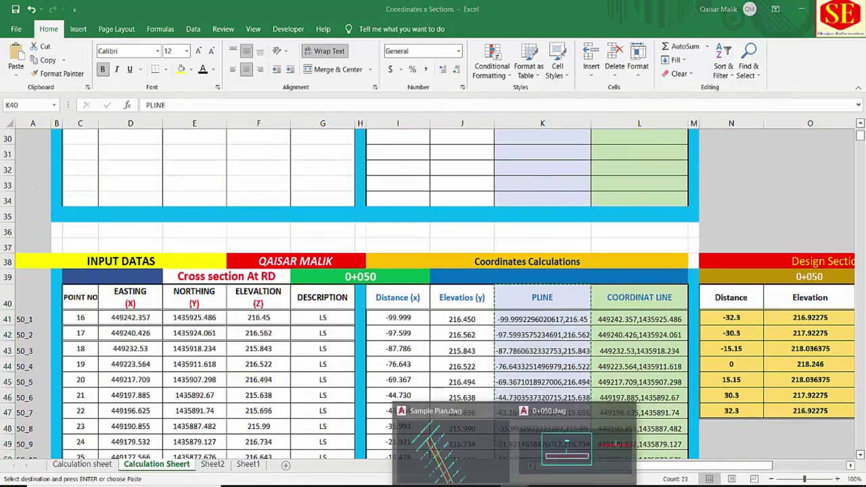
pyautogui.click(569, 466)
pyautogui.press('Escape')
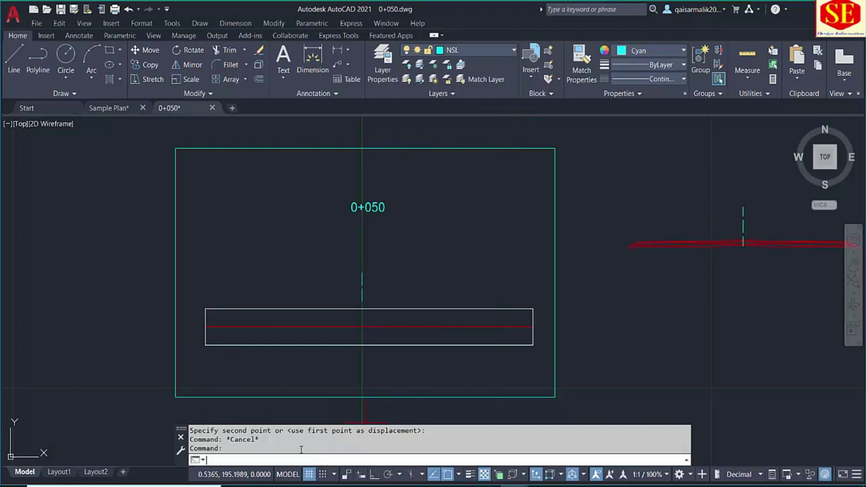
# Step: Paste the PLINE points as the ground polyline and match it to the dashed mark
pyautogui.rightClick(282, 461)
pyautogui.click(328, 406)
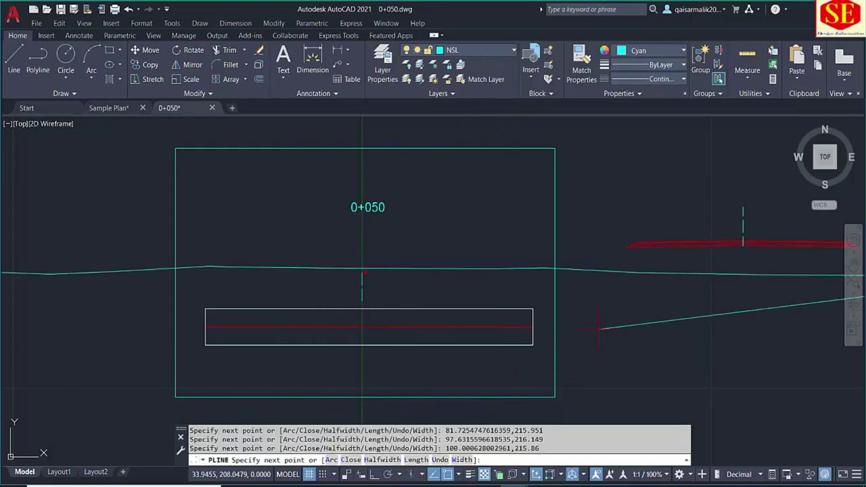
pyautogui.press('Escape')
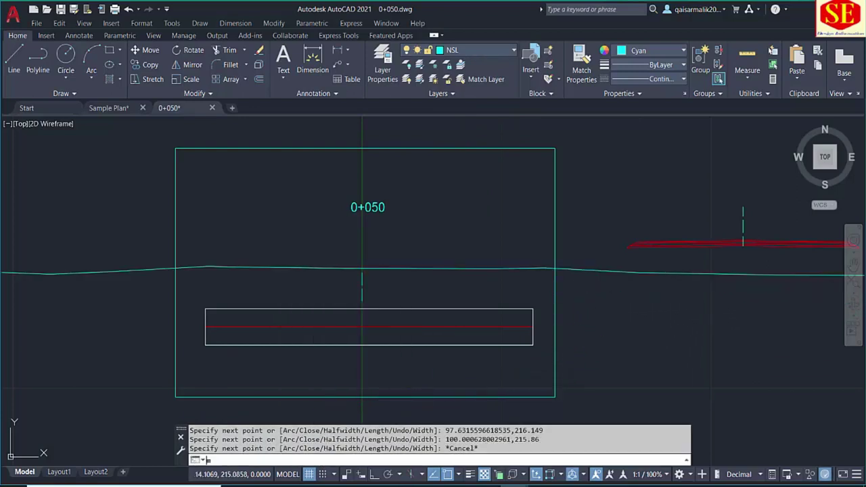
pyautogui.write('MA')
pyautogui.press('Return')
pyautogui.click(362, 278)
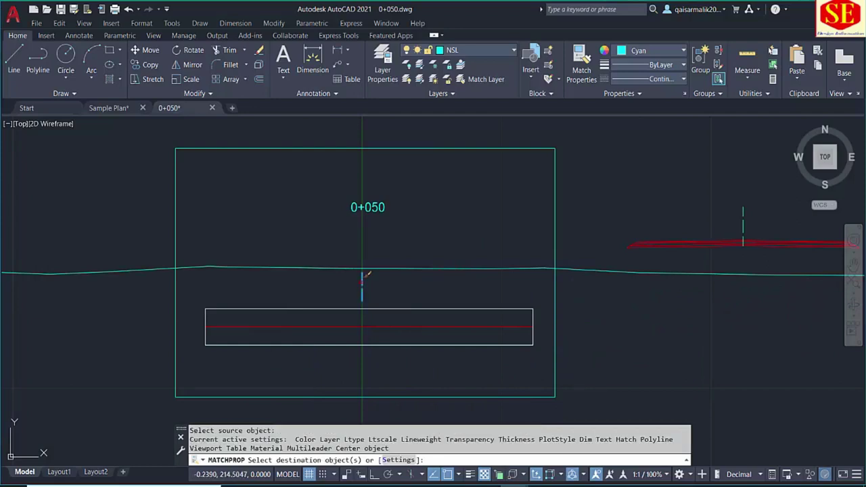
pyautogui.click(342, 268)
pyautogui.press('Escape')
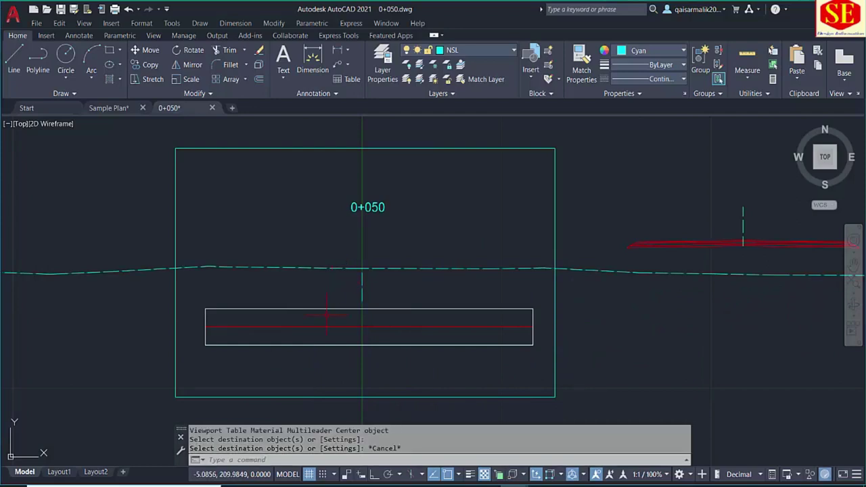
# Step: Erase the ground line's overhang left of the section frame
pyautogui.write('tr')
pyautogui.press('Return')
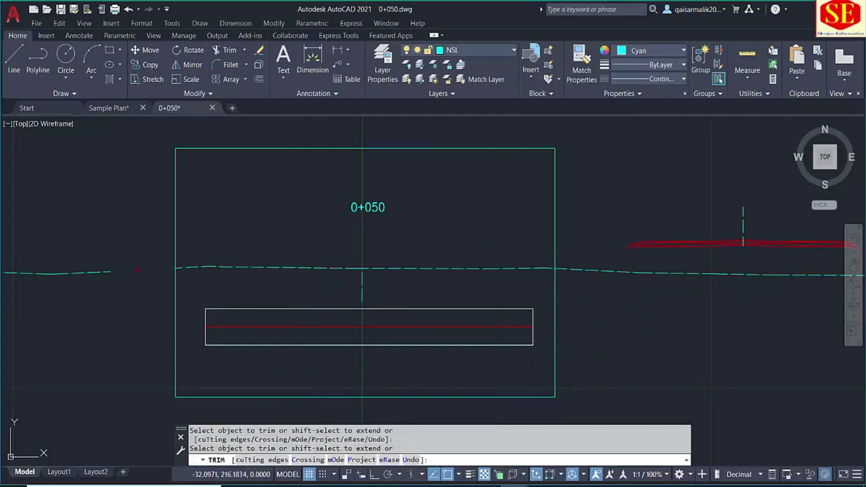
pyautogui.press('Escape')
pyautogui.click(98, 252)
pyautogui.click(72, 294)
pyautogui.write('e')
pyautogui.press('Return')
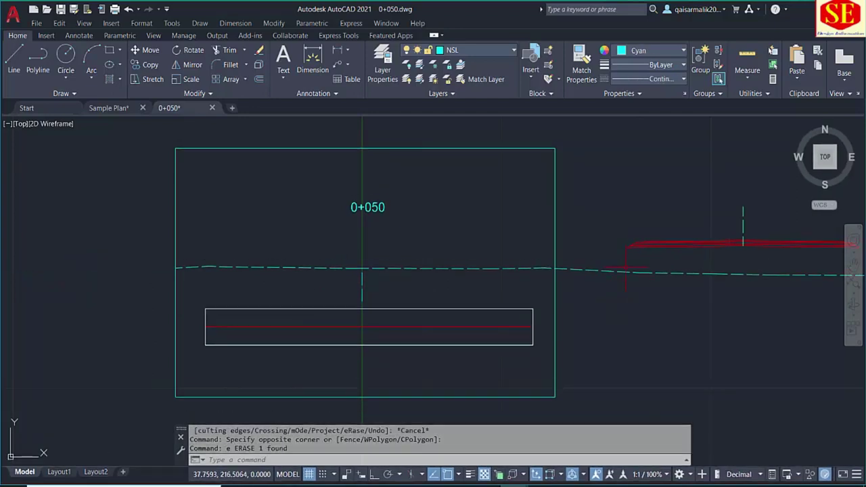
# Step: Trim the ground line at the frame's right edge and erase the outside piece
pyautogui.write('tr')
pyautogui.press('Return')
pyautogui.moveTo(614, 264); pyautogui.dragTo(575, 264)
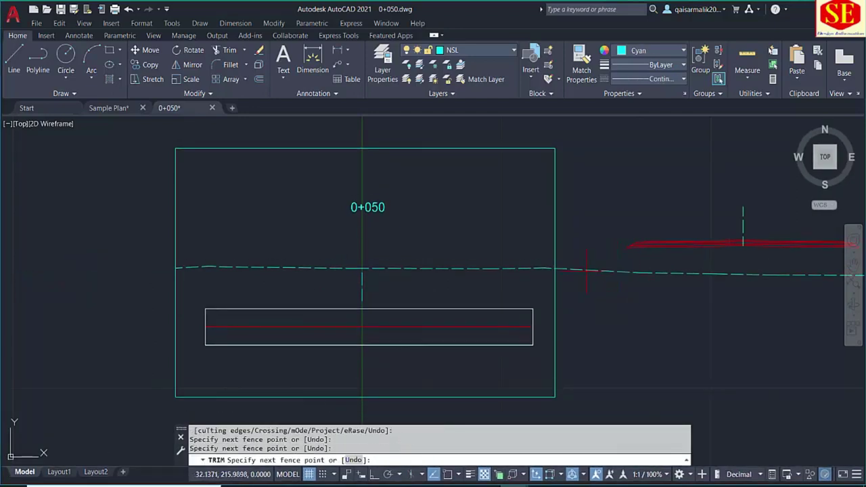
pyautogui.press('Escape')
pyautogui.click(667, 261)
pyautogui.click(637, 284)
pyautogui.write('e')
pyautogui.press('Return')
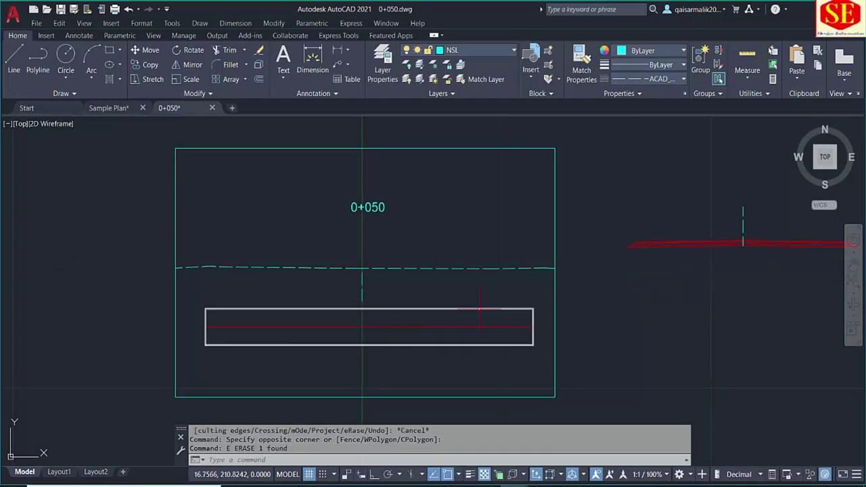
pyautogui.press('Escape')
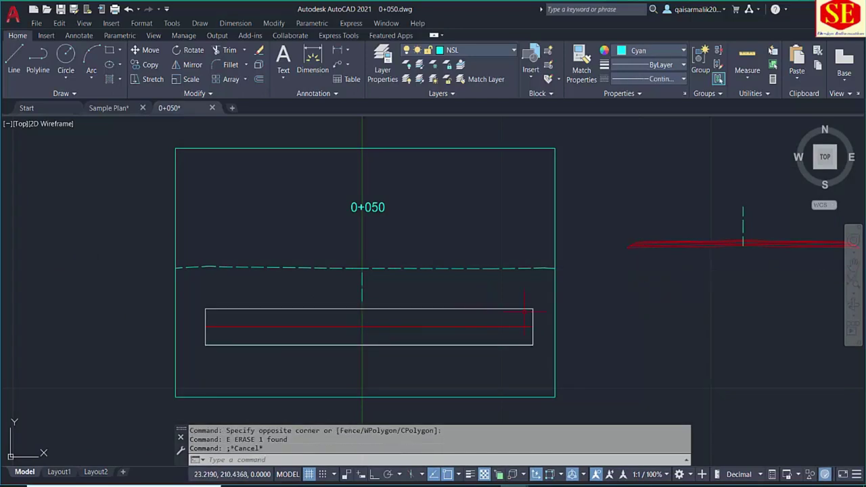
pyautogui.write('pe')
pyautogui.press('Return')
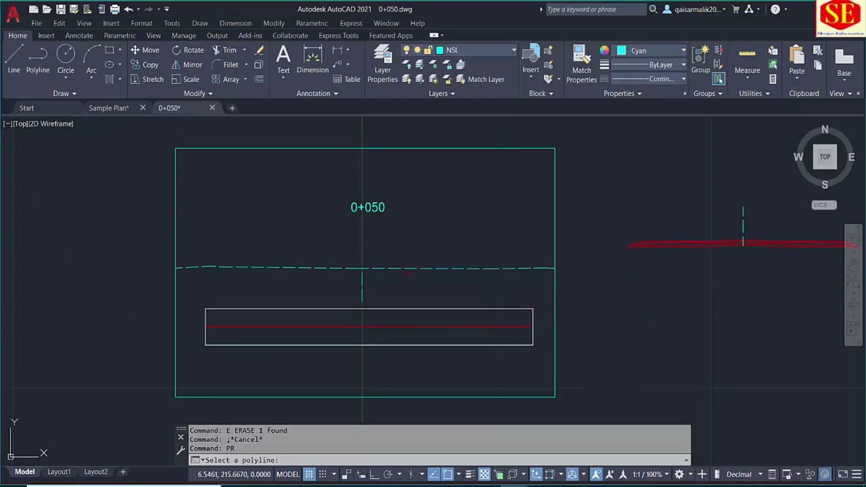
# Step: Label the dashed ground line with elevation and distance values, using the centreline as the X base
pyautogui.click(406, 269)
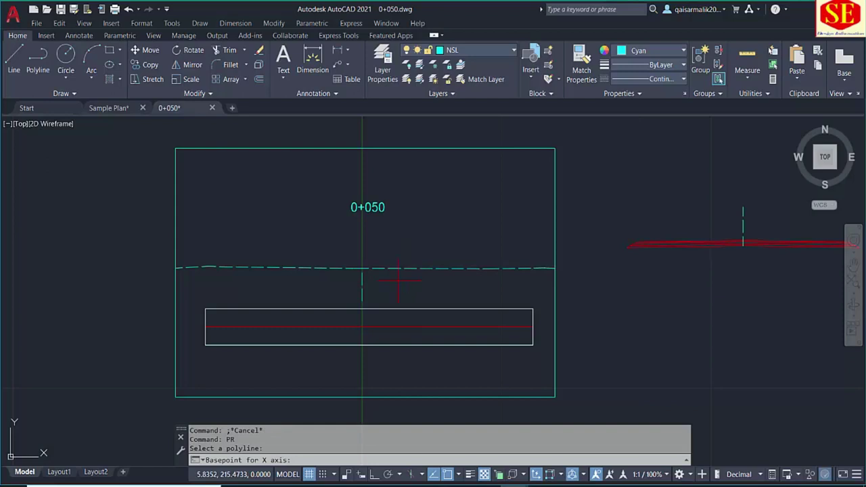
pyautogui.scroll(4, 363, 345)
pyautogui.click(360, 342)
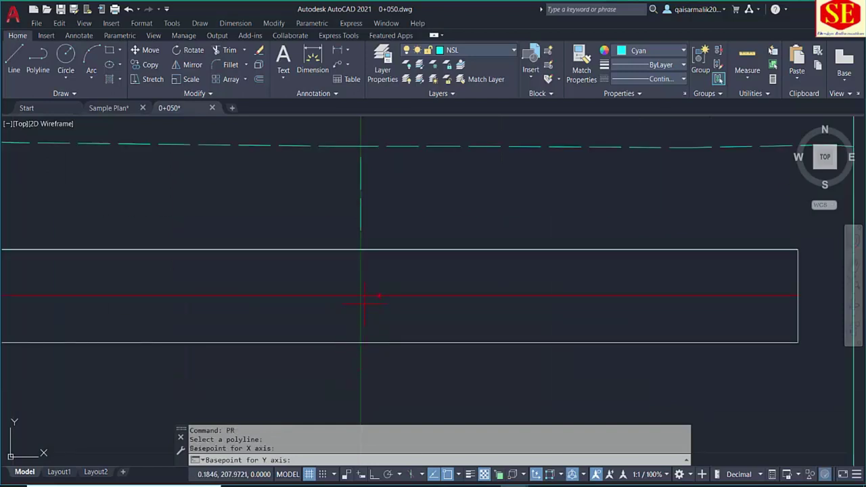
pyautogui.click(362, 295)
# Step: Zoom and pan to inspect the red road line, then return to the Excel workbook
pyautogui.scroll(-4, 374, 312)
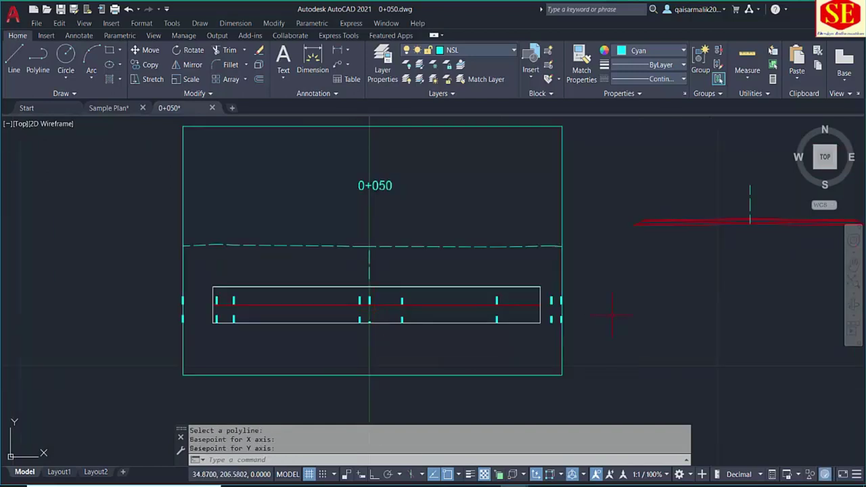
pyautogui.scroll(2, 270, 295)
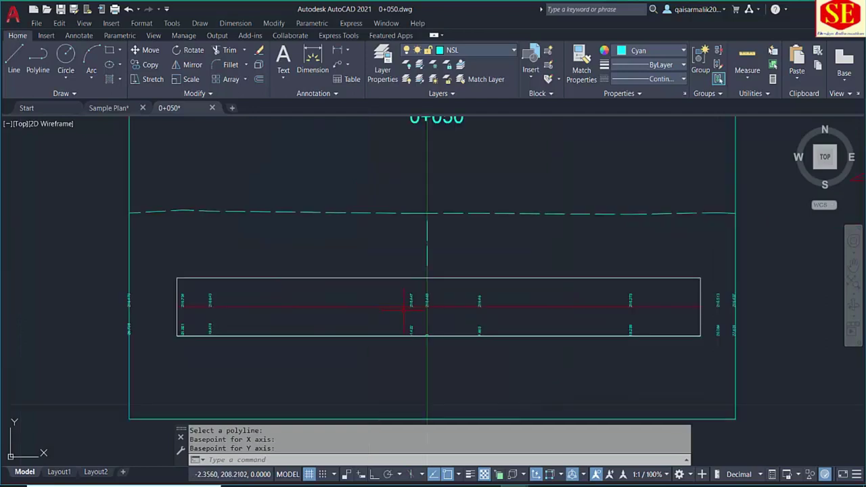
pyautogui.scroll(-2, 451, 308)
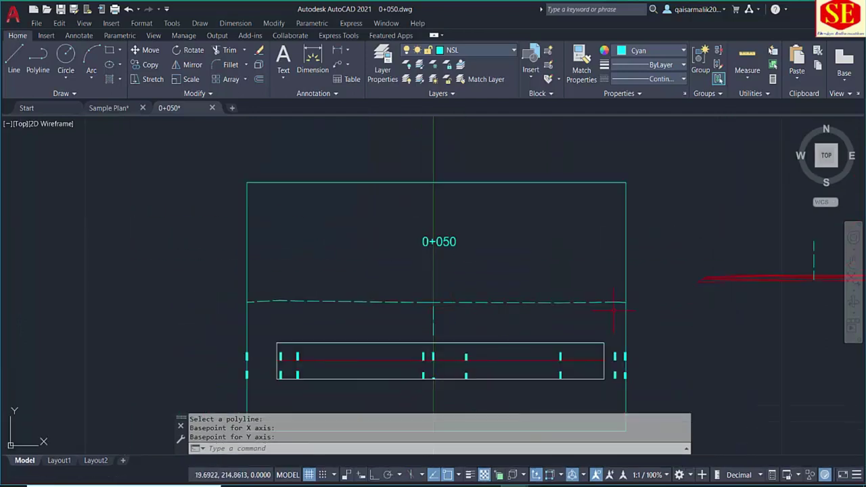
pyautogui.moveTo(614, 310); pyautogui.dragTo(486, 307)
pyautogui.scroll(4, 684, 285)
pyautogui.scroll(-2, 646, 253)
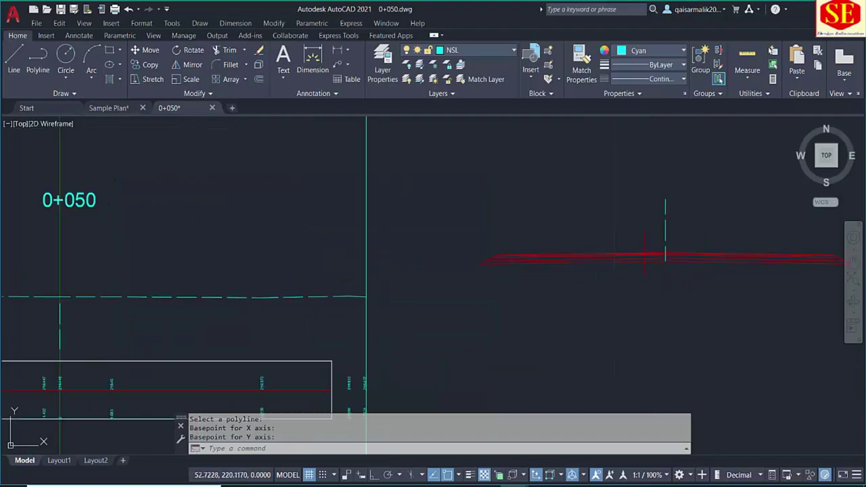
pyautogui.scroll(-2, 666, 255)
pyautogui.hotkey('alt', 'Tab')
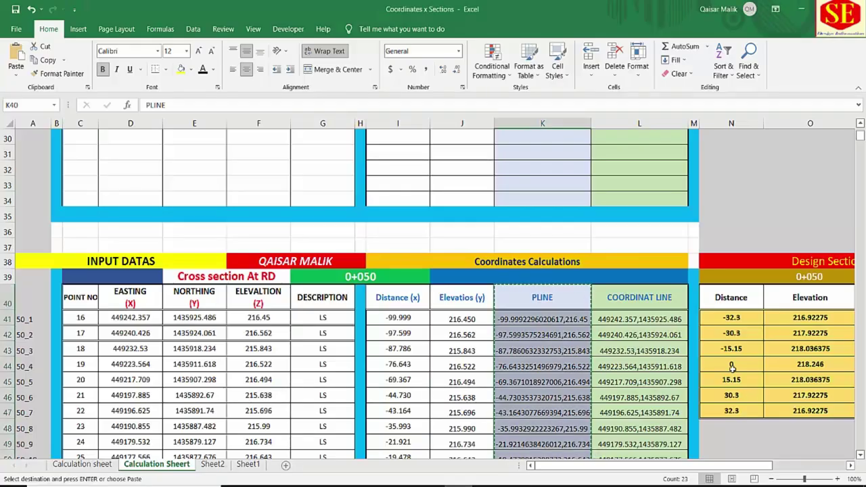
# Step: Cancel the pending copy and re-enter N12's distance formula as =N11/2
pyautogui.click(732, 367)
pyautogui.press('Escape')
pyautogui.moveTo(691, 467); pyautogui.dragTo(735, 472)
pyautogui.scroll(12, 730, 288)
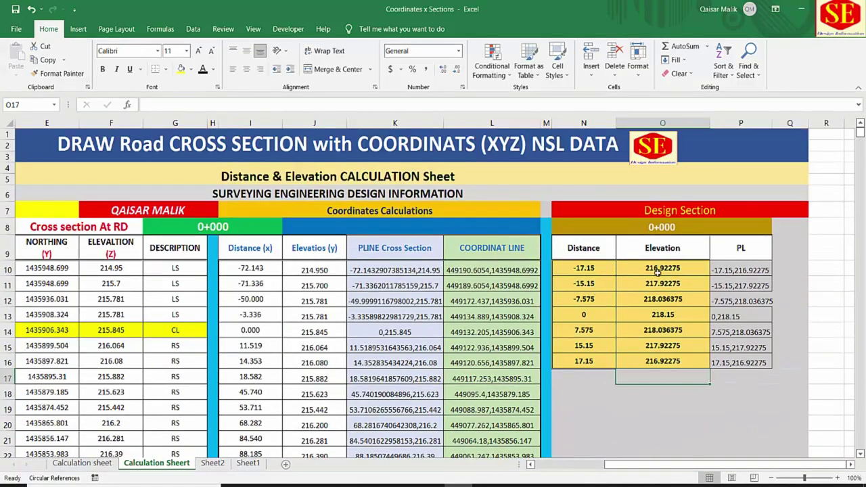
pyautogui.click(589, 287)
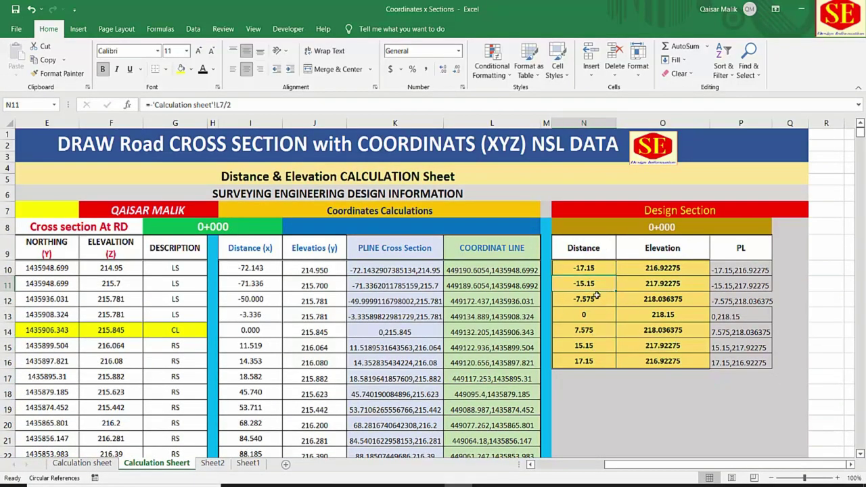
pyautogui.click(593, 296)
pyautogui.write('=N11/2')
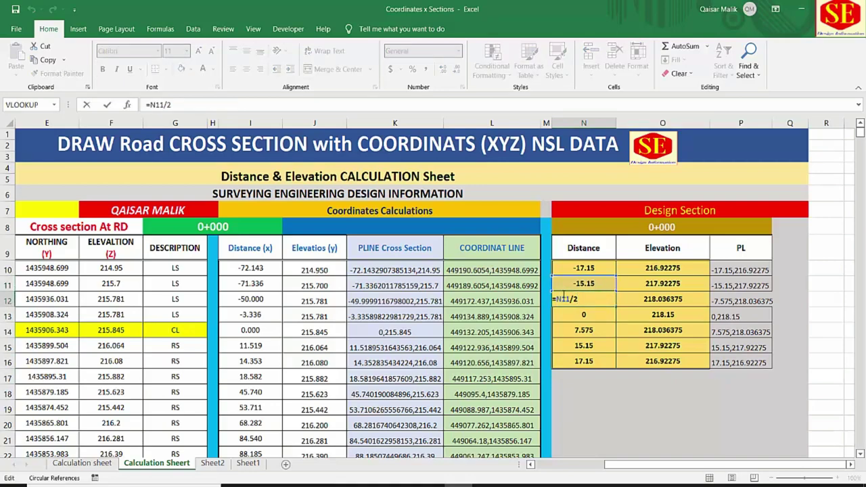
pyautogui.press('Return')
# Step: Make the Calculation sheet references absolute in N11 ($L$7) and N10 ($M$8)
pyautogui.doubleClick(593, 280)
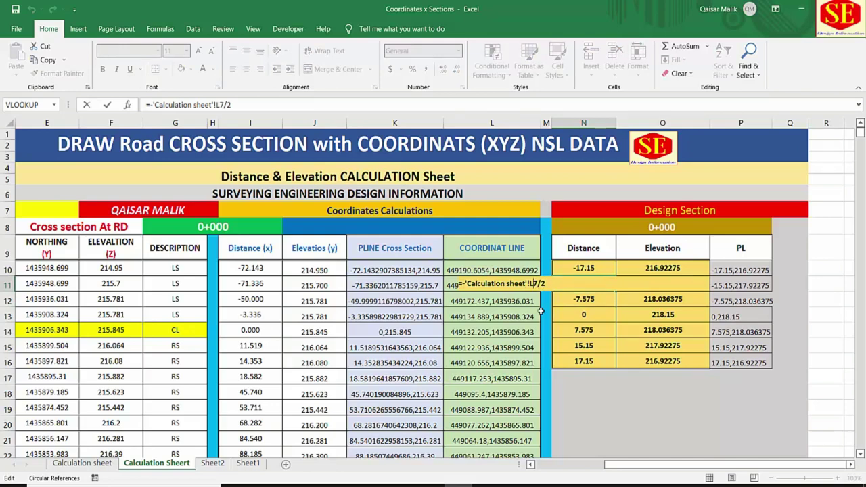
pyautogui.press('F4')
pyautogui.press('Return')
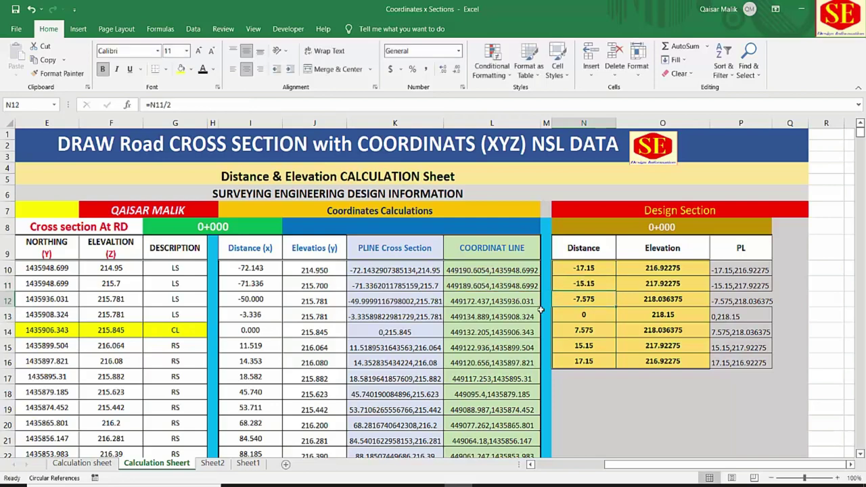
pyautogui.press('Up')
pyautogui.press('Up')
pyautogui.press('F2')
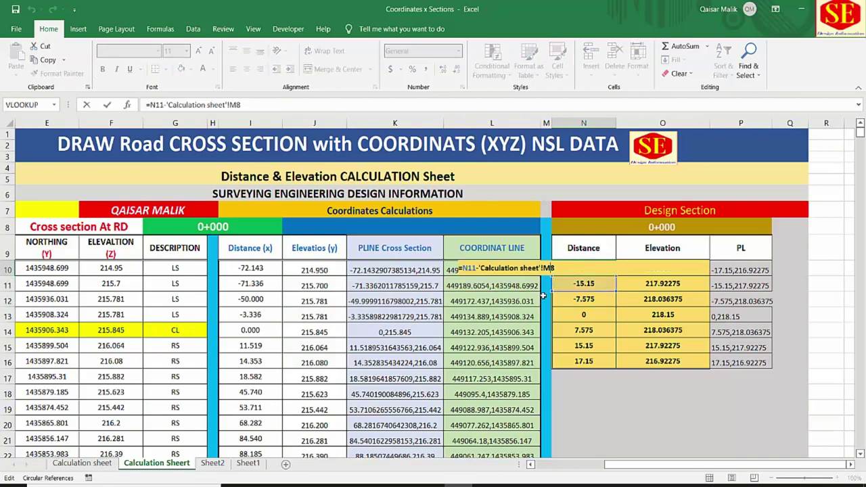
pyautogui.press('F4')
pyautogui.press('Return')
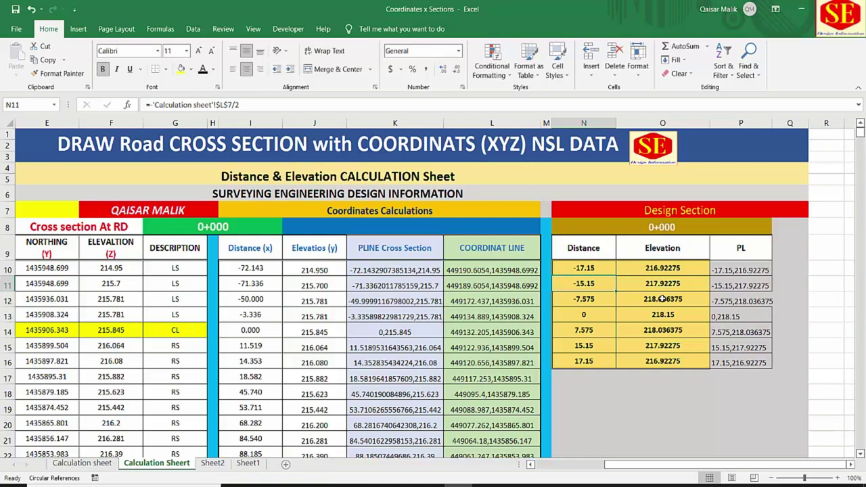
# Step: Lock the $K$8 slope reference in O14 and O15, then select the 0+000 table N8:P16
pyautogui.click(664, 332)
pyautogui.doubleClick(663, 331)
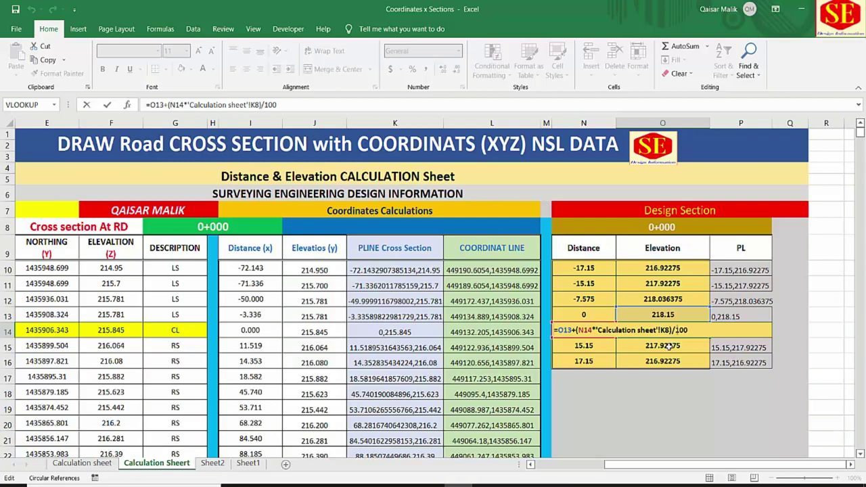
pyautogui.press('F4')
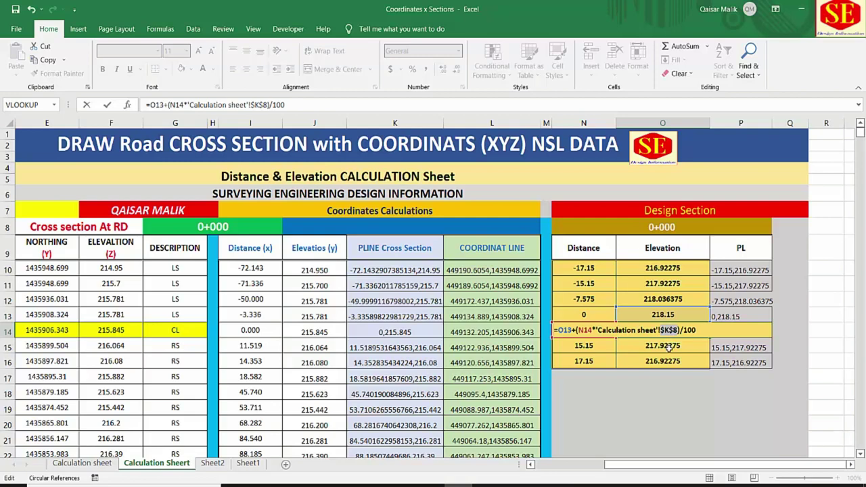
pyautogui.press('Return')
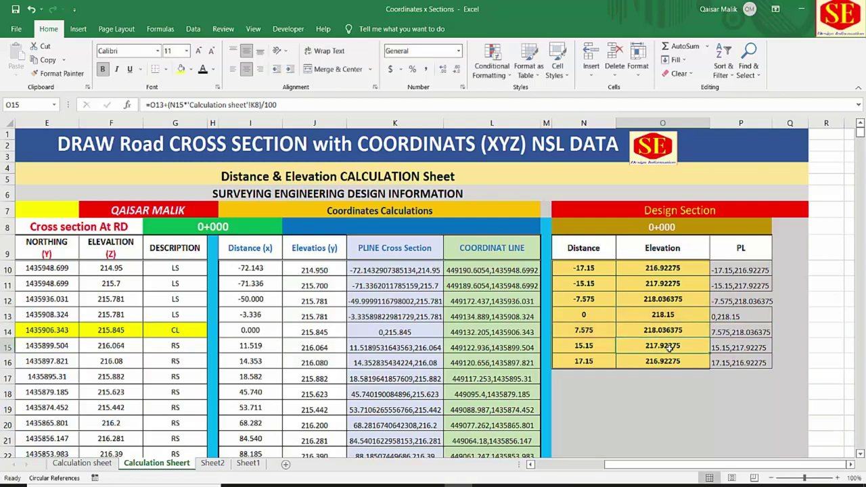
pyautogui.doubleClick(670, 347)
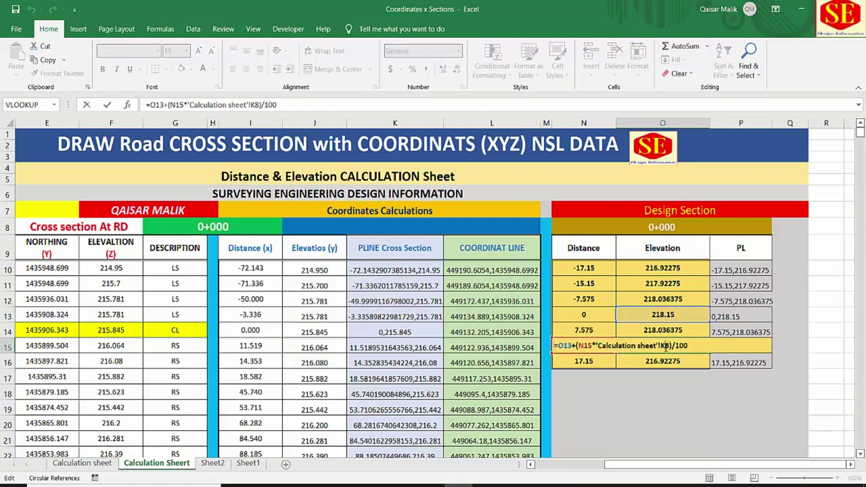
pyautogui.press('Return')
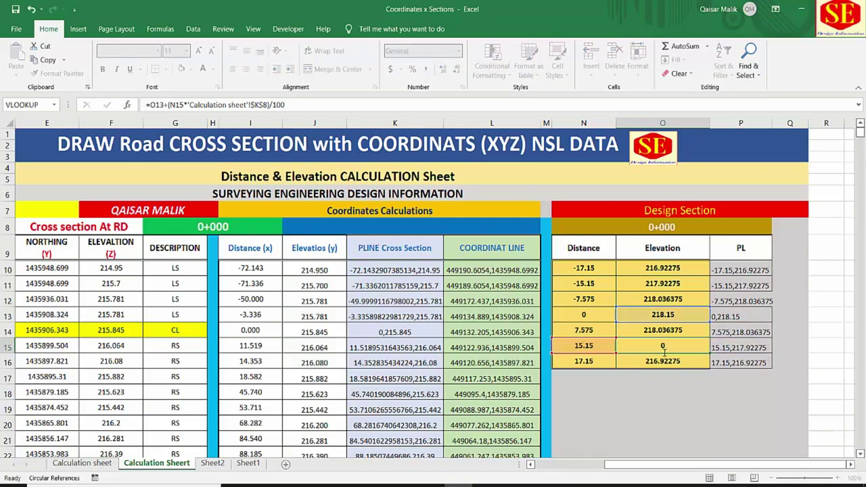
pyautogui.doubleClick(660, 362)
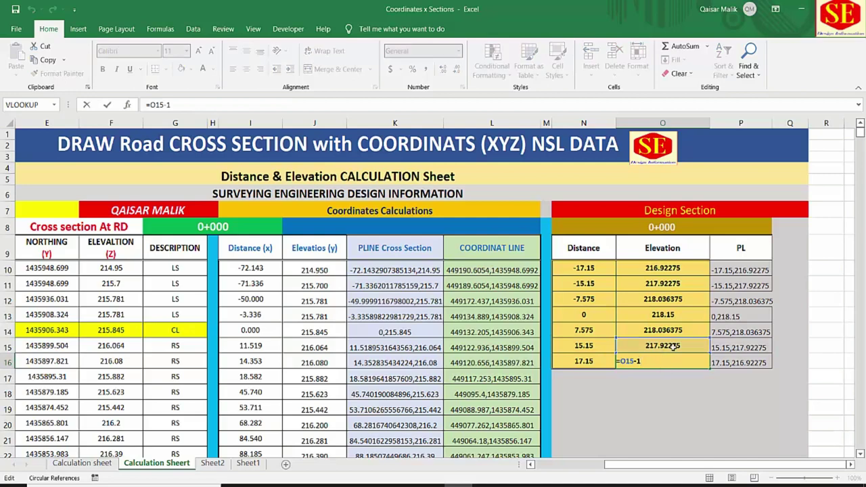
pyautogui.press('Escape')
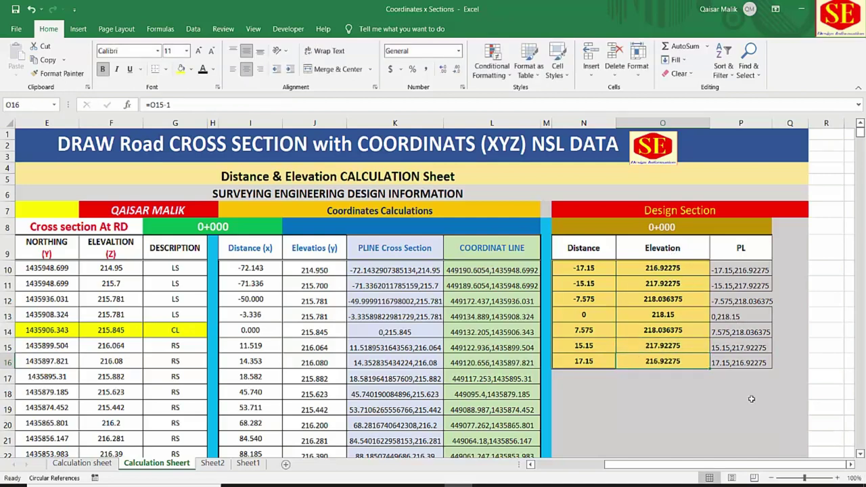
pyautogui.click(654, 227)
pyautogui.moveTo(622, 231); pyautogui.dragTo(650, 358)
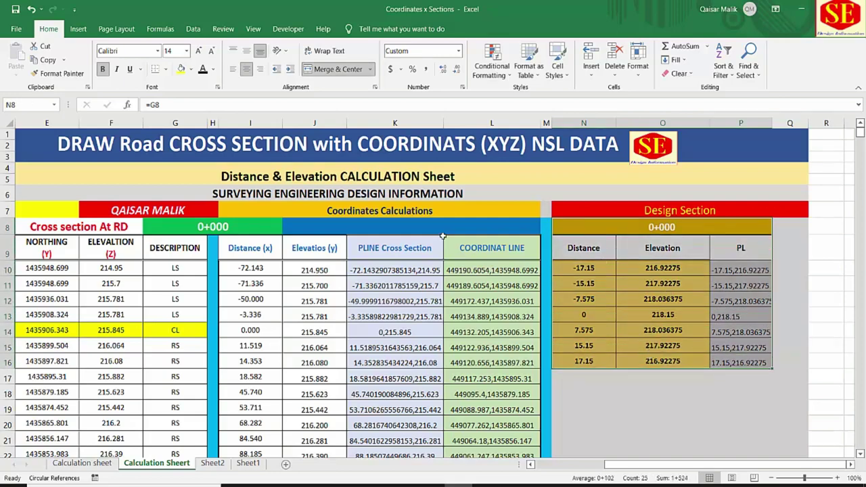
# Step: Copy the 0+000 Design Section table and paste it at N39 for station 0+050
pyautogui.rightClick(588, 227)
pyautogui.click(609, 237)
pyautogui.scroll(-5, 609, 246)
pyautogui.scroll(-4, 608, 246)
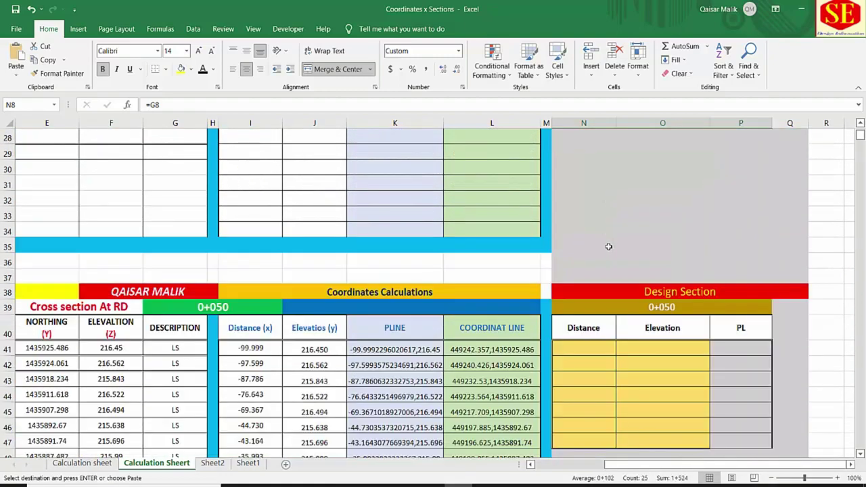
pyautogui.click(572, 310)
pyautogui.rightClick(579, 308)
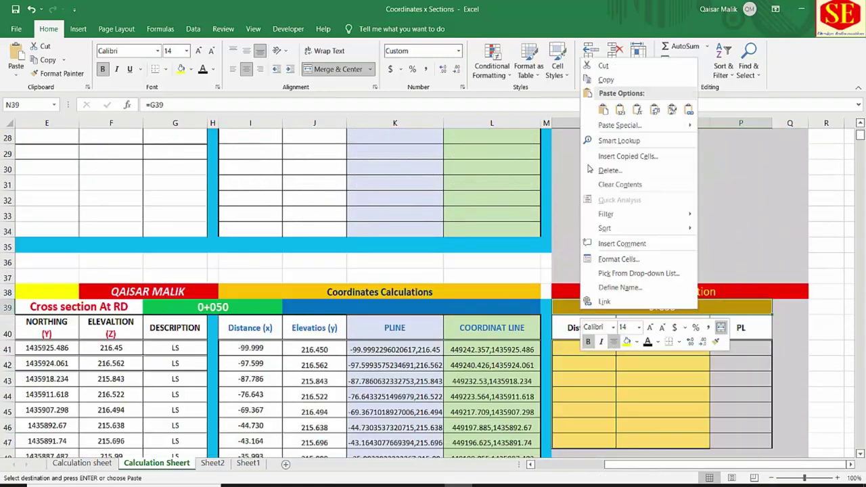
pyautogui.click(597, 118)
# Step: Check the 0+050 centre elevation VLOOKUP formula in O44 against the Calculation sheet
pyautogui.scroll(-1, 581, 205)
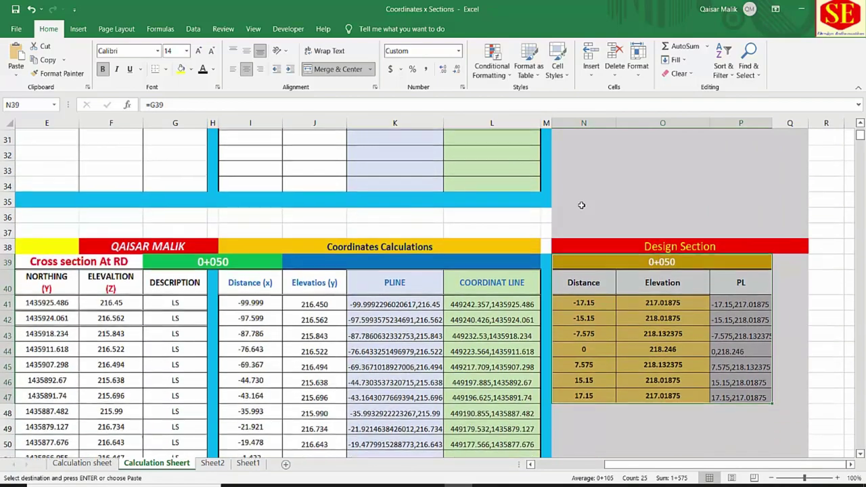
pyautogui.click(675, 261)
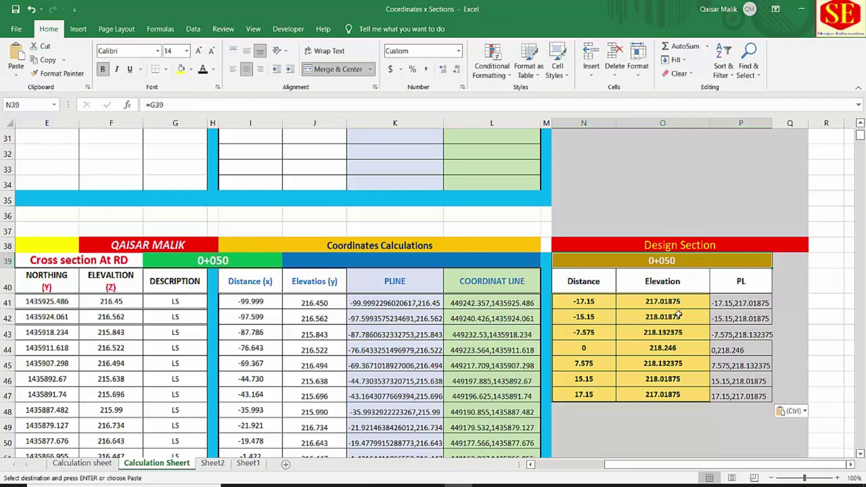
pyautogui.click(656, 350)
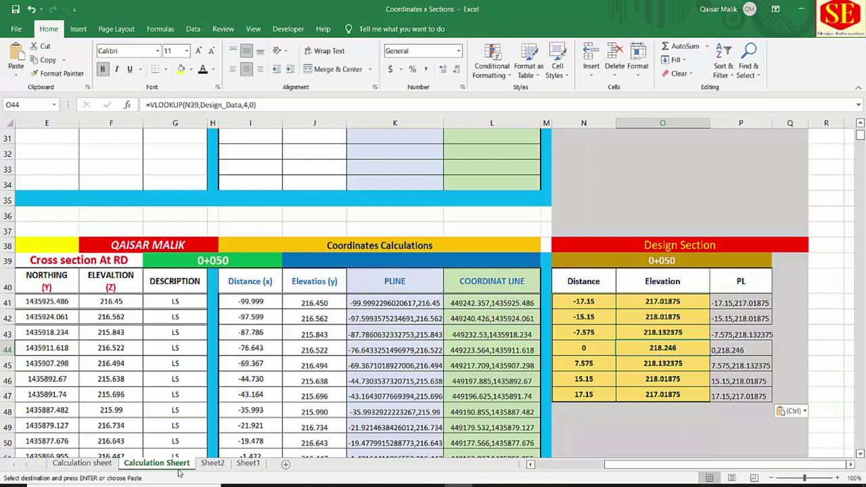
pyautogui.click(82, 464)
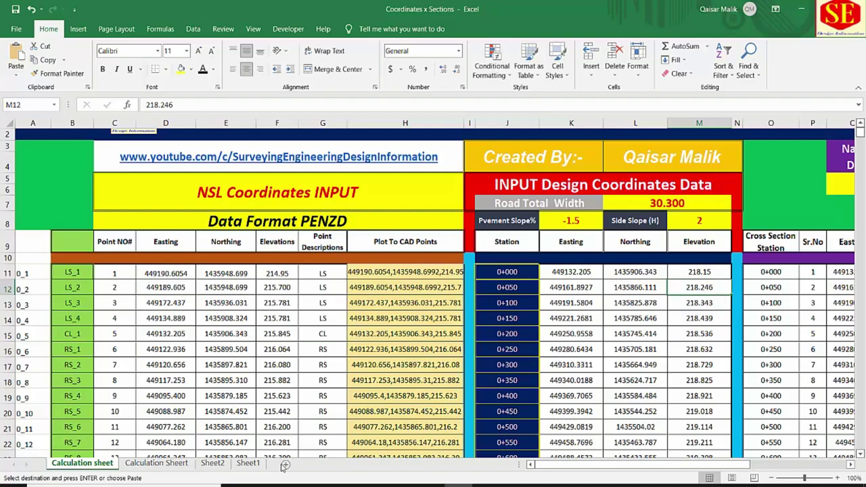
pyautogui.click(156, 464)
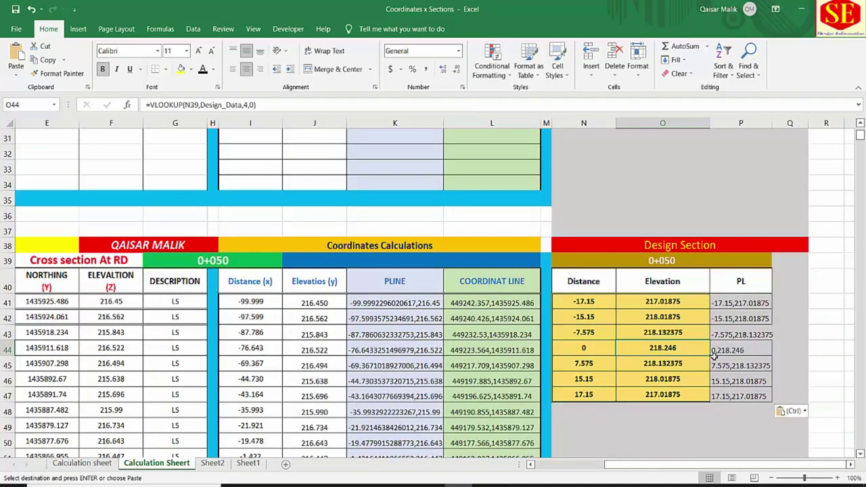
pyautogui.doubleClick(655, 349)
pyautogui.press('Escape')
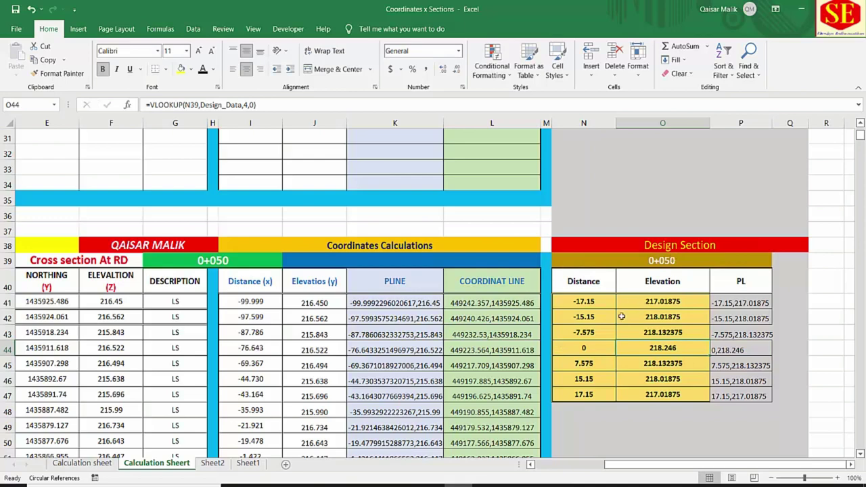
# Step: Copy the 0+050 PL coordinate values (P41:P47) and bring up the 0+050 AutoCAD drawing
pyautogui.moveTo(747, 280); pyautogui.dragTo(747, 396)
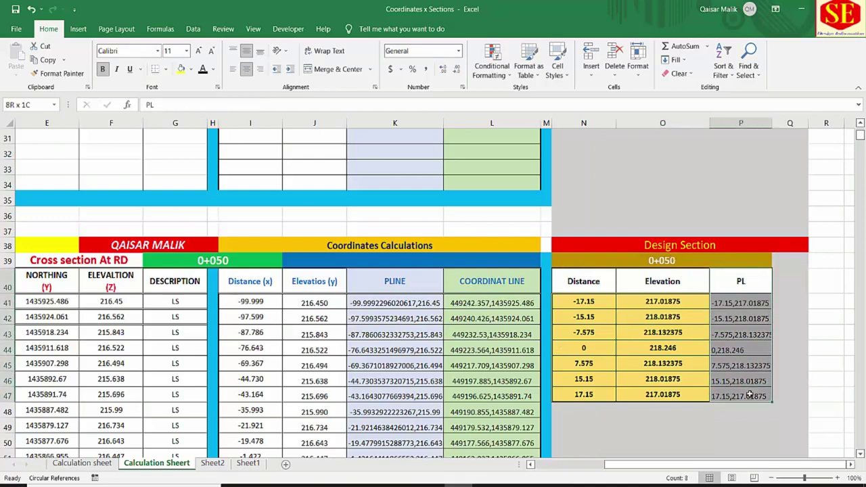
pyautogui.rightClick(745, 283)
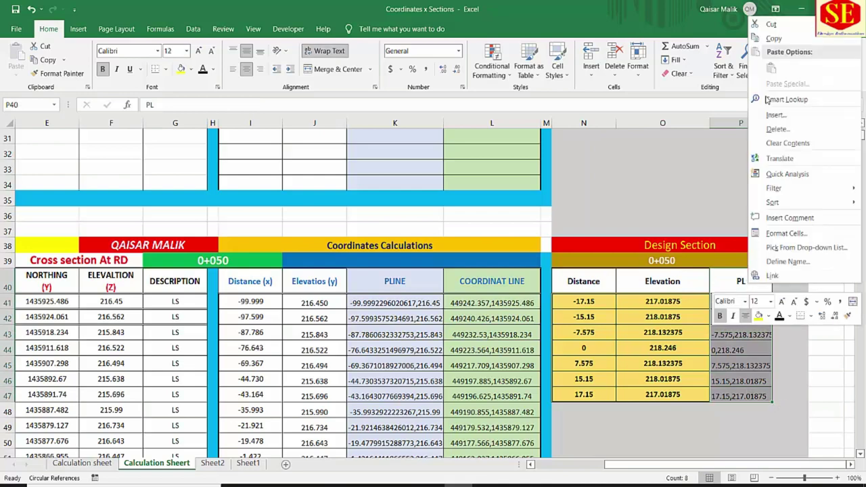
pyautogui.click(772, 38)
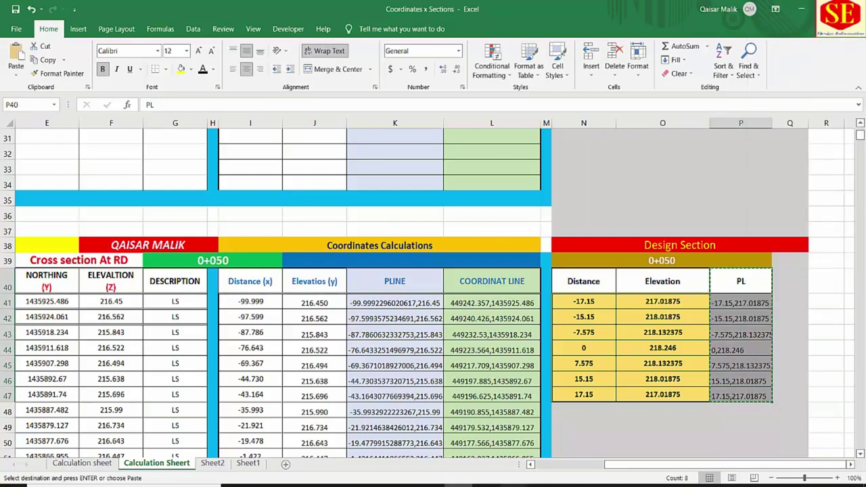
pyautogui.moveTo(515, 486)
pyautogui.click(579, 474)
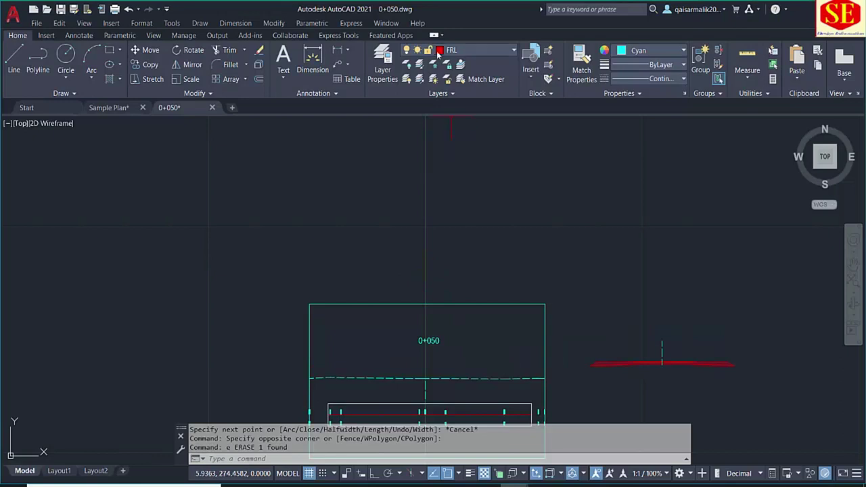
# Step: On layer FRL, paste the copied PL points as the 0+050 road-top polyline
pyautogui.click(468, 50)
pyautogui.click(462, 78)
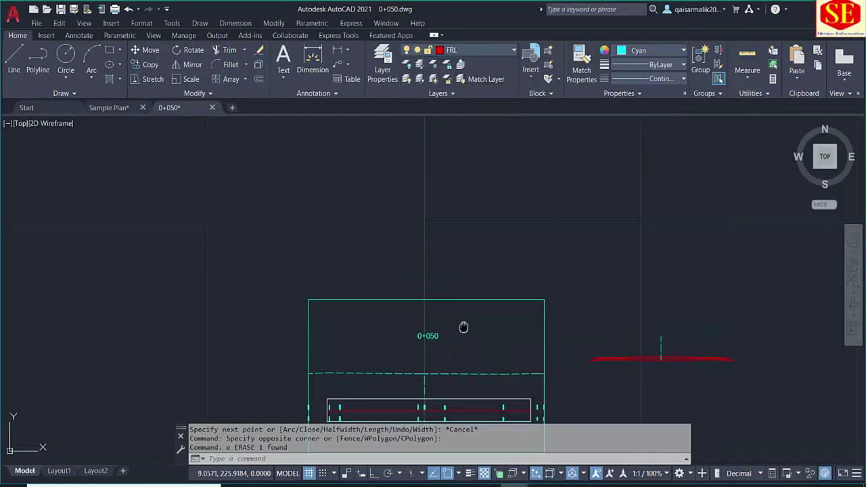
pyautogui.moveTo(465, 327); pyautogui.dragTo(464, 230)
pyautogui.rightClick(422, 450)
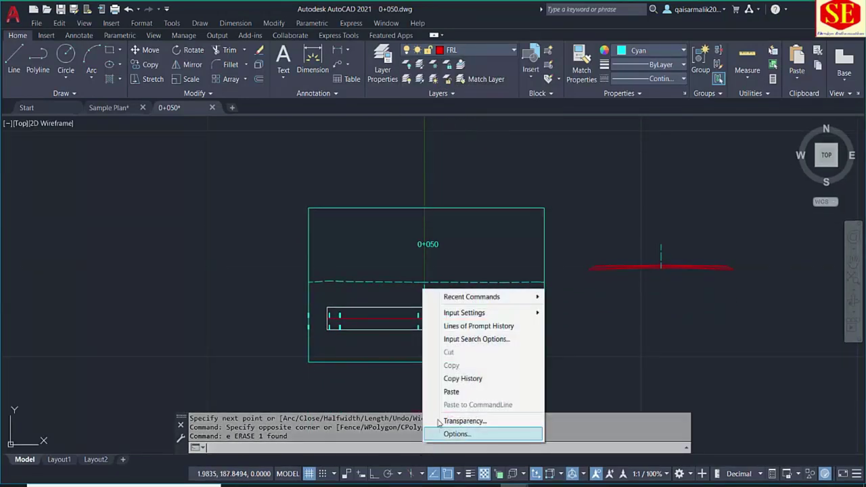
pyautogui.click(455, 391)
pyautogui.press('Escape')
# Step: Extend both sloped road edges down to the dashed ground line
pyautogui.scroll(4, 468, 282)
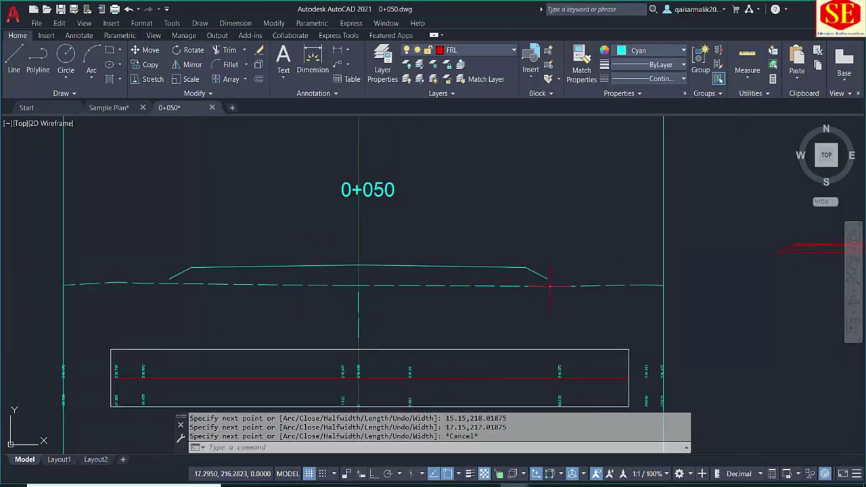
pyautogui.scroll(4, 550, 286)
pyautogui.write('ex')
pyautogui.press('Return')
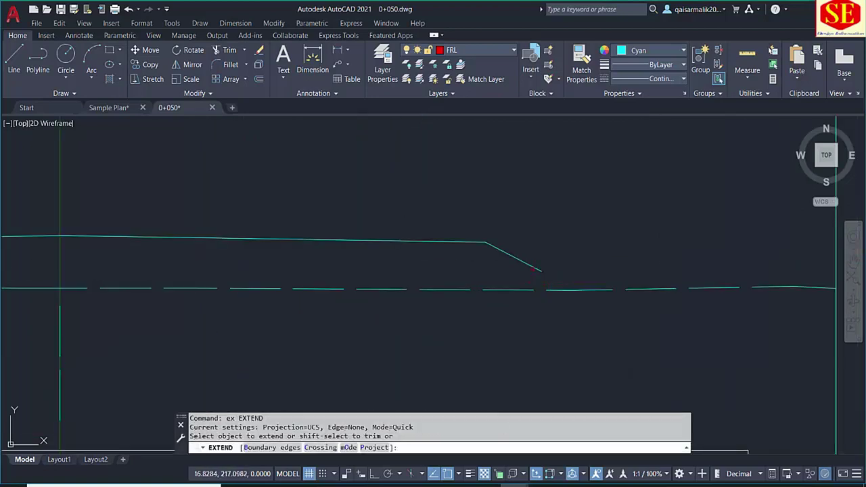
pyautogui.click(539, 270)
pyautogui.scroll(-3, 540, 270)
pyautogui.click(268, 269)
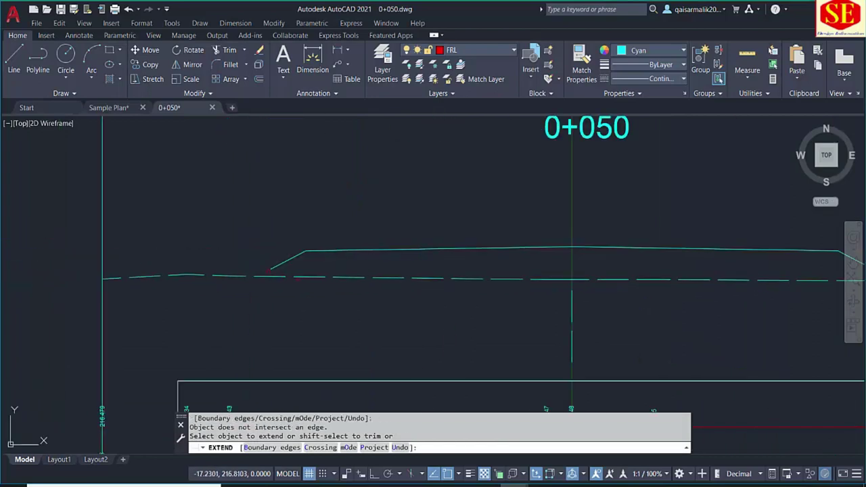
pyautogui.press('Escape')
# Step: Select the red pavement-layer lines with the Move command, windowing them after a first attempt
pyautogui.scroll(-2, 473, 304)
pyautogui.moveTo(581, 315); pyautogui.dragTo(192, 315)
pyautogui.write('m')
pyautogui.press('Return')
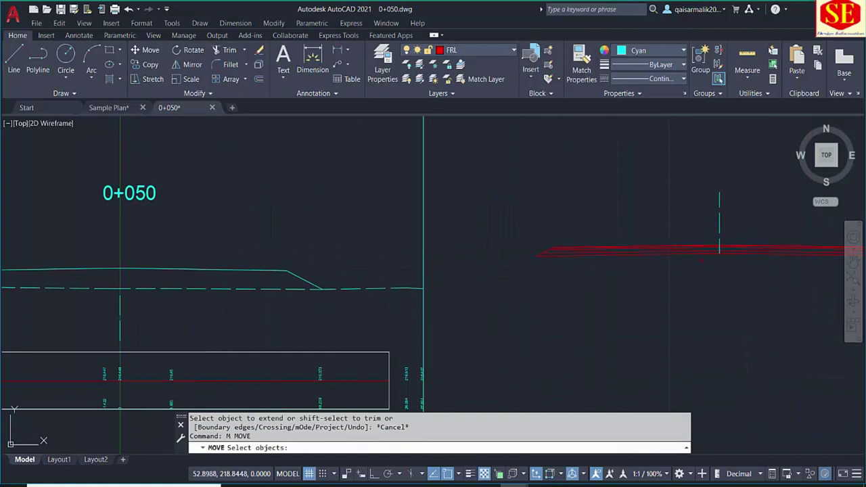
pyautogui.click(643, 251)
pyautogui.scroll(4, 720, 249)
pyautogui.press('Return')
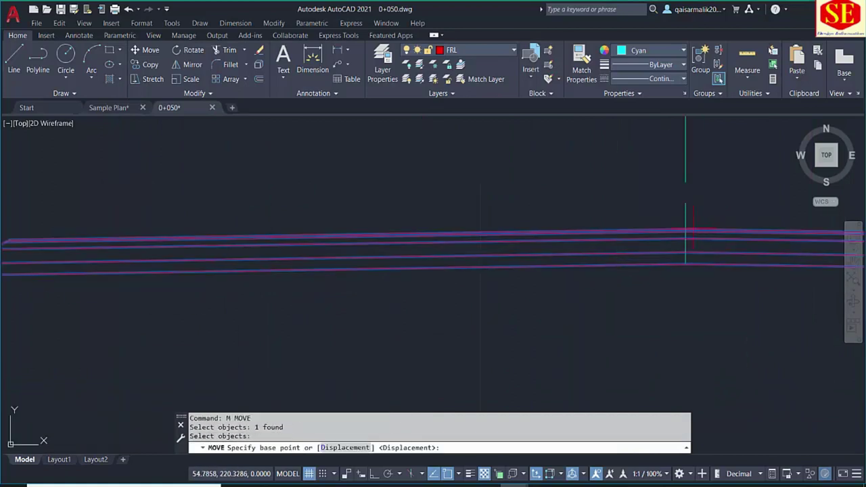
pyautogui.press('Escape')
pyautogui.write('m')
pyautogui.press('Return')
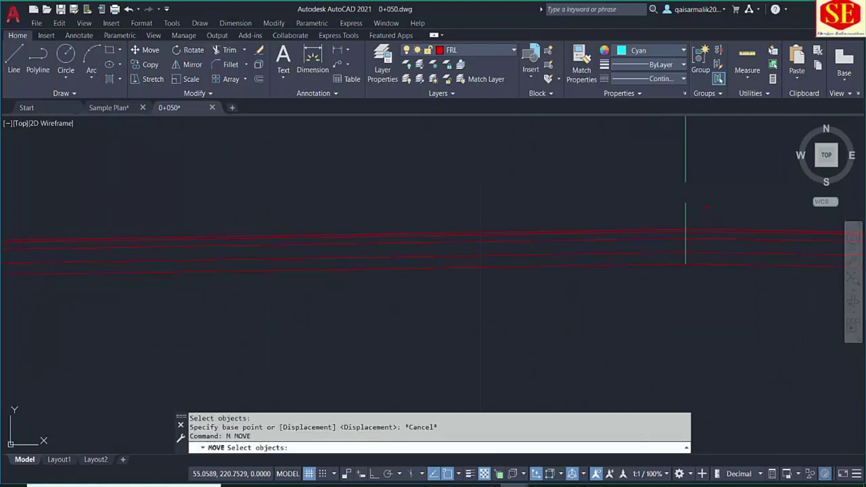
pyautogui.click(701, 216)
pyautogui.click(674, 242)
pyautogui.press('Return')
# Step: Copy the red pavement-layer lines onto the 0+050 road centre
pyautogui.press('Escape')
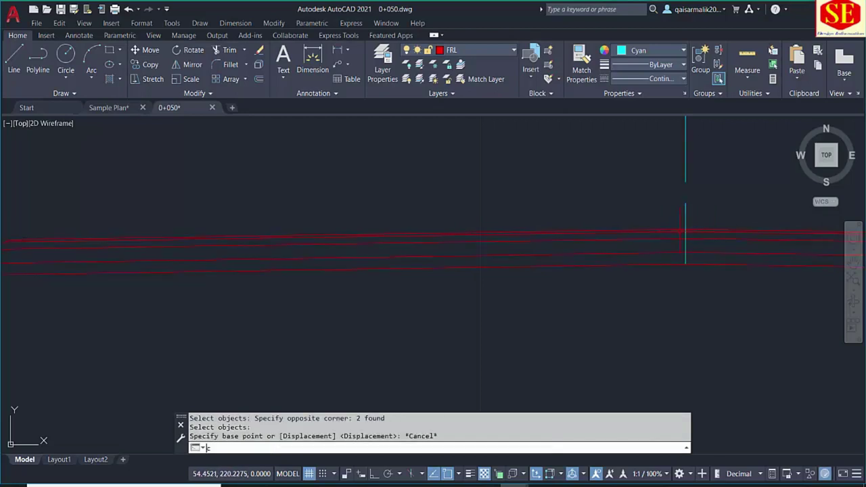
pyautogui.write('co')
pyautogui.press('Return')
pyautogui.click(721, 199)
pyautogui.click(670, 233)
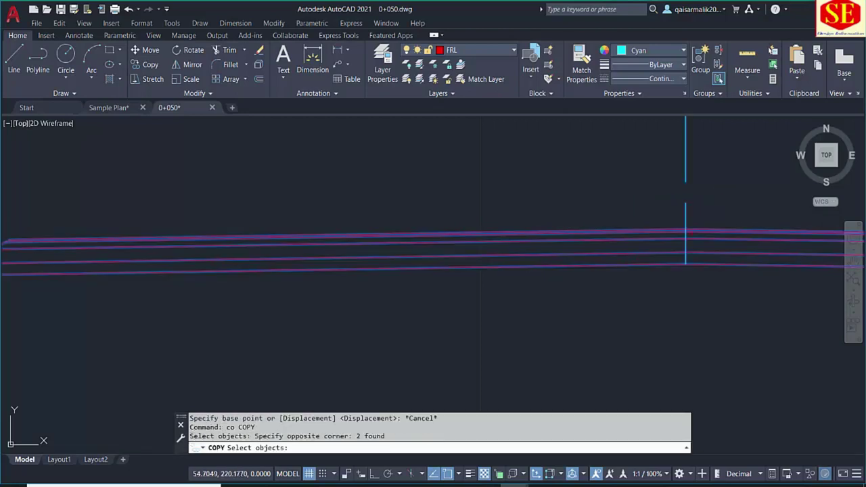
pyautogui.press('Return')
pyautogui.click(689, 222)
pyautogui.scroll(-2, 689, 222)
pyautogui.scroll(-2, 571, 228)
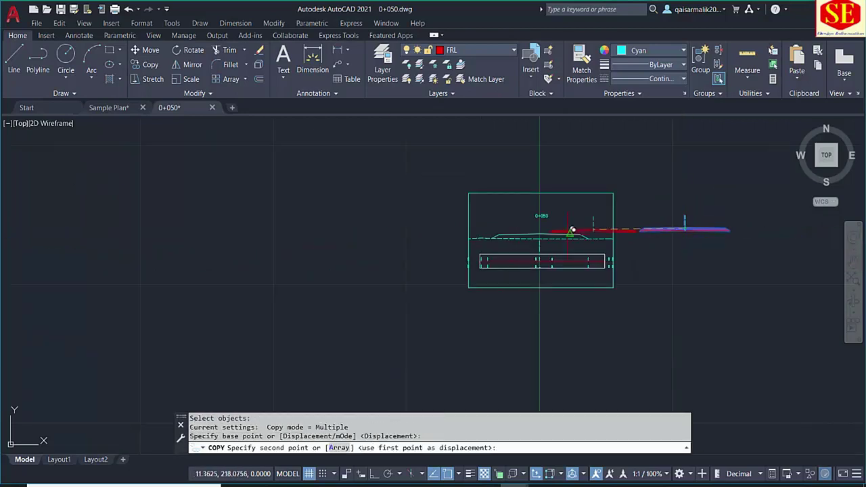
pyautogui.scroll(4, 545, 236)
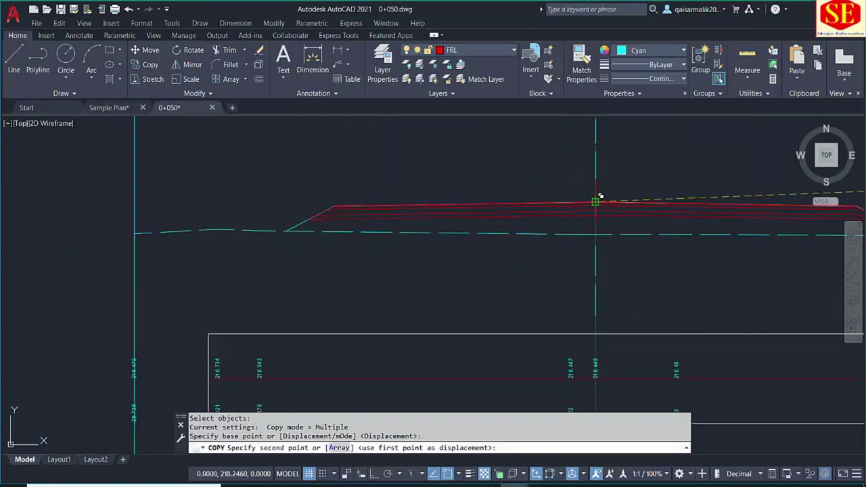
pyautogui.click(597, 199)
pyautogui.press('Escape')
# Step: Add CD callouts at the road crown (ELe 218.246, Dist 0) and right edge (218.019, 15.15)
pyautogui.scroll(-2, 298, 283)
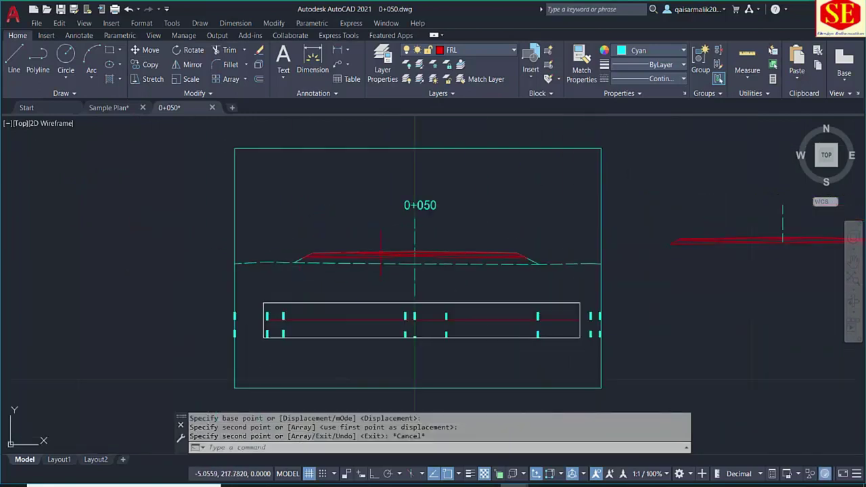
pyautogui.scroll(4, 396, 240)
pyautogui.write('cd')
pyautogui.press('Return')
pyautogui.scroll(5, 450, 271)
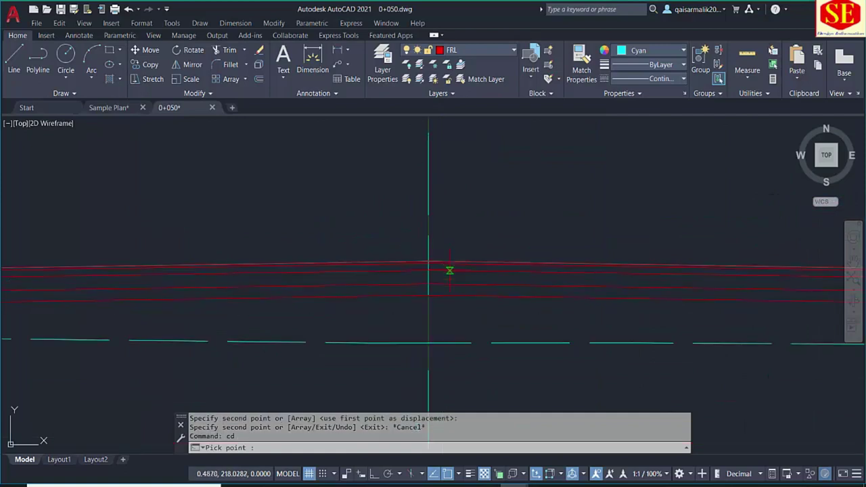
pyautogui.click(428, 261)
pyautogui.click(454, 184)
pyautogui.scroll(-3, 460, 203)
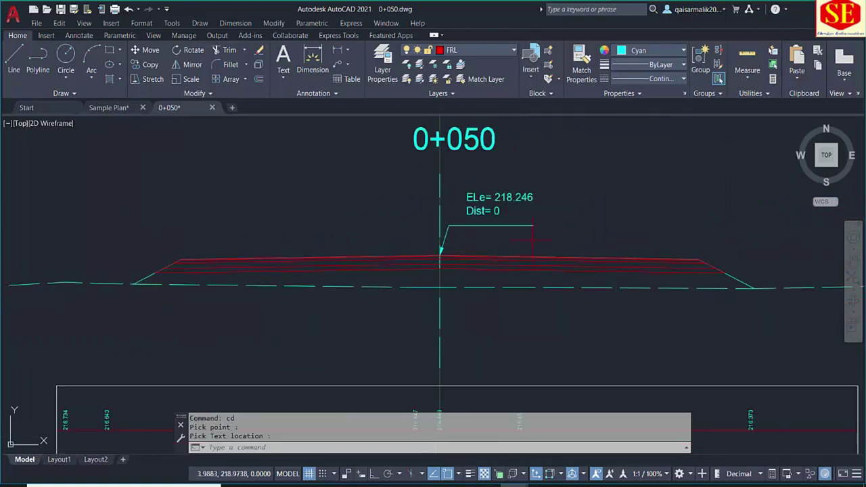
pyautogui.scroll(6, 594, 262)
pyautogui.press('Return')
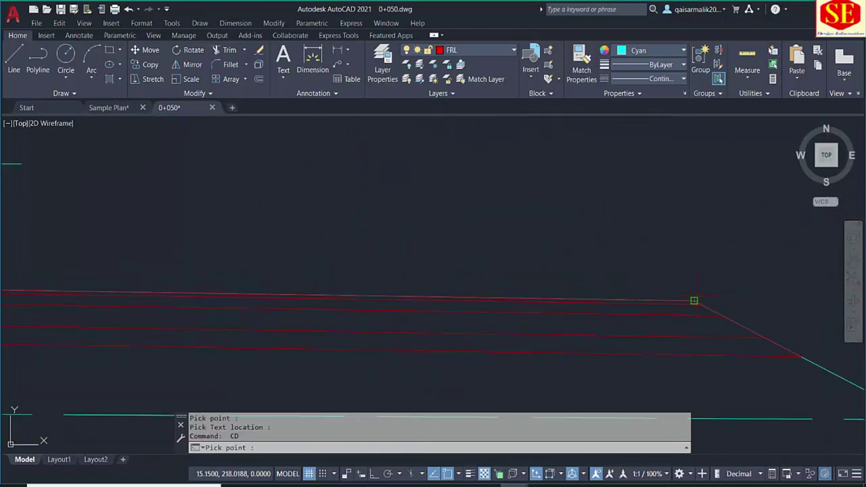
pyautogui.click(694, 301)
pyautogui.click(677, 199)
# Step: Add callouts at the right toe (216.376, 18.435), left toe (216.626, -17.935) and left edge (217.967, -15.253)
pyautogui.scroll(-2, 677, 203)
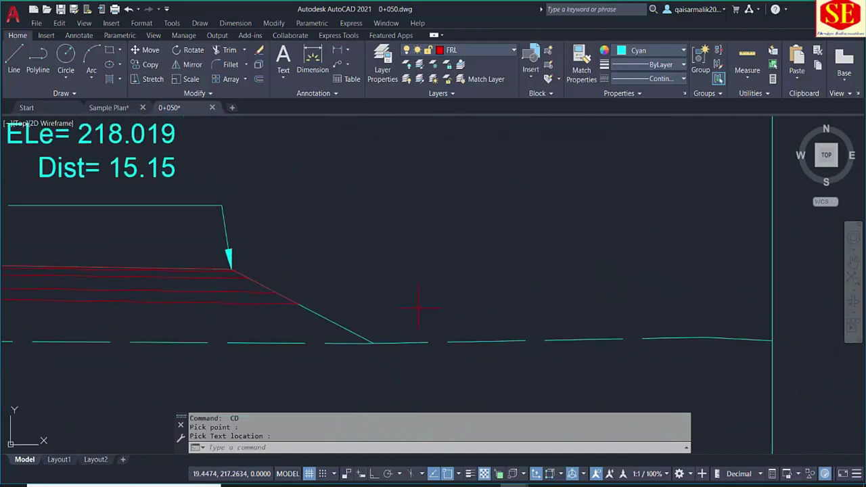
pyautogui.press('Return')
pyautogui.click(373, 343)
pyautogui.click(419, 258)
pyautogui.scroll(-2, 578, 267)
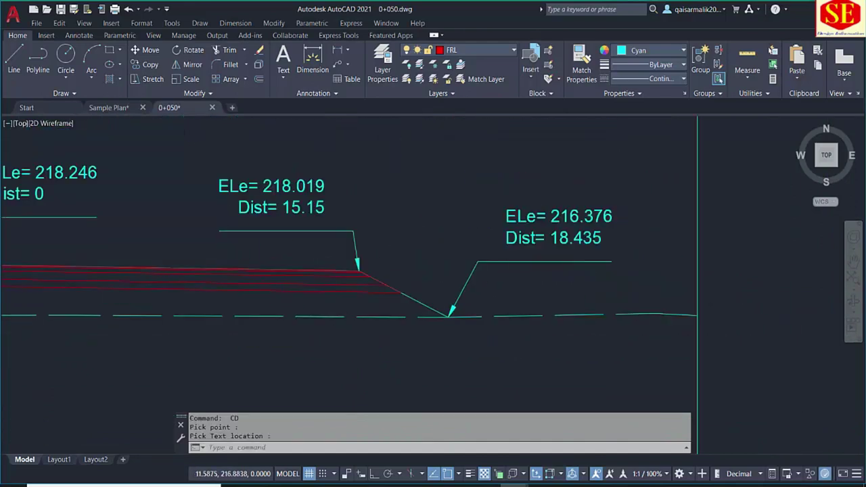
pyautogui.scroll(-2, 697, 315)
pyautogui.press('Return')
pyautogui.click(173, 313)
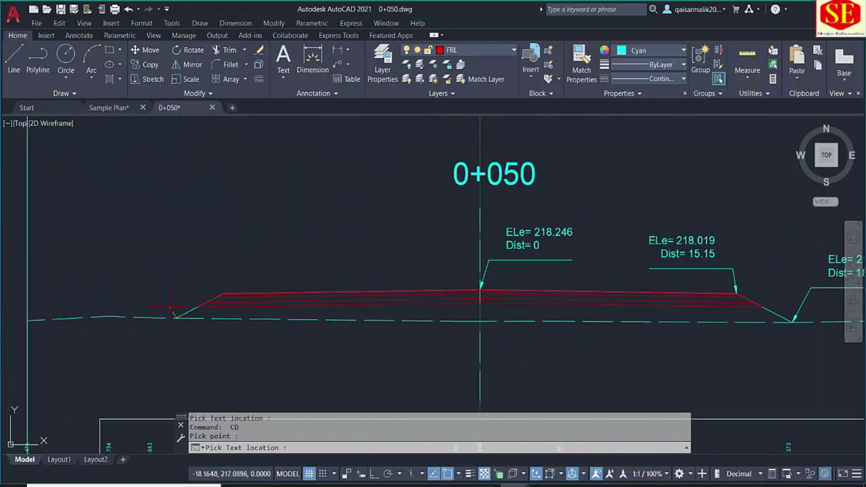
pyautogui.click(155, 290)
pyautogui.press('Return')
pyautogui.click(222, 296)
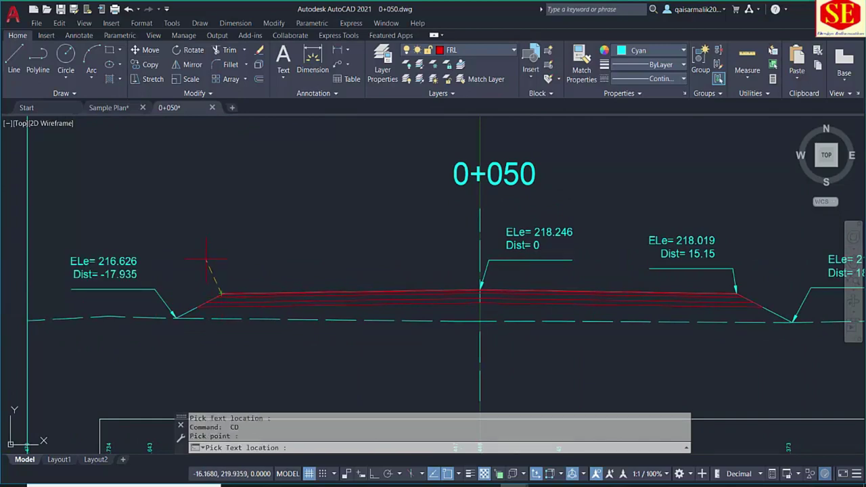
pyautogui.click(198, 245)
pyautogui.scroll(3, 474, 329)
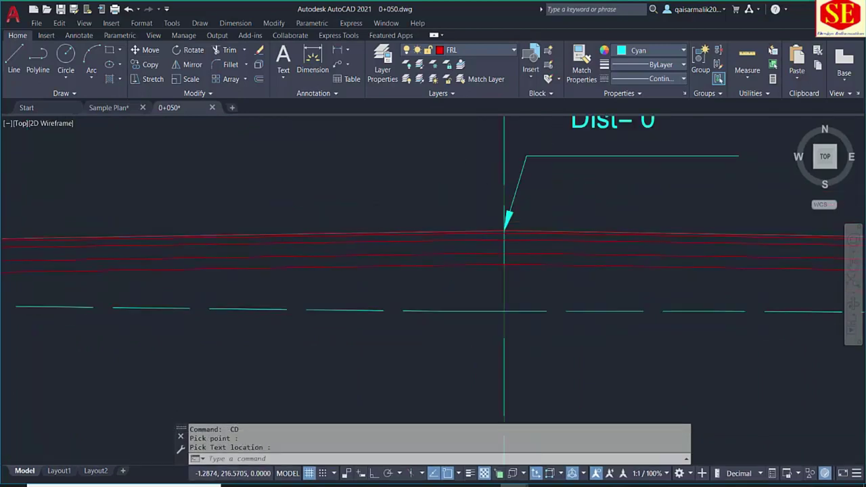
pyautogui.scroll(-3, 457, 305)
pyautogui.write('q')
pyautogui.press('Return')
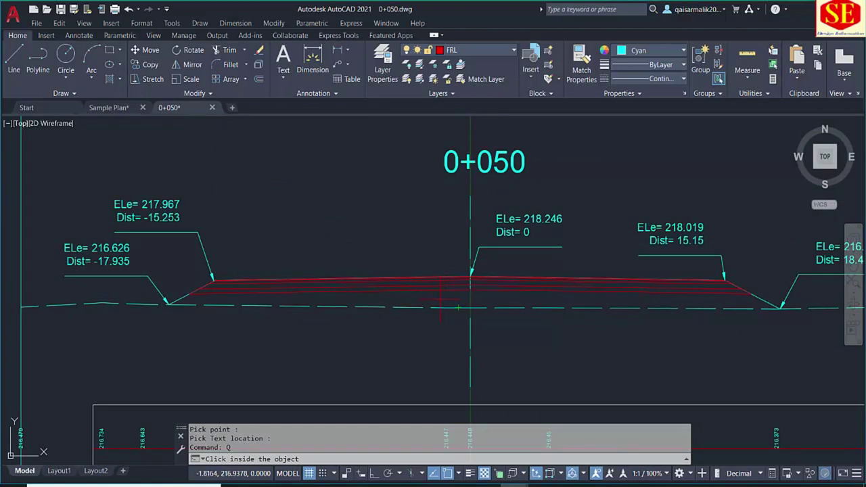
# Step: Measure the road section area and place the 31.09 value at the frame's upper left
pyautogui.click(458, 308)
pyautogui.scroll(-5, 332, 350)
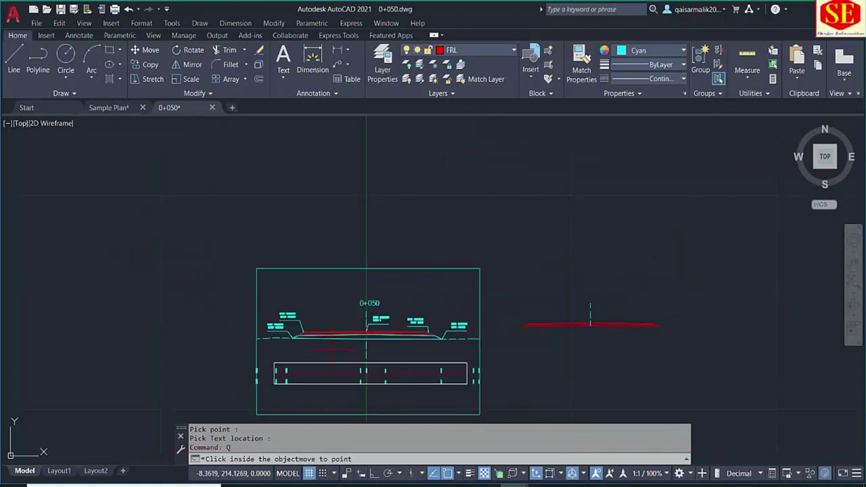
pyautogui.click(585, 222)
pyautogui.scroll(2, 319, 291)
pyautogui.scroll(2, 314, 291)
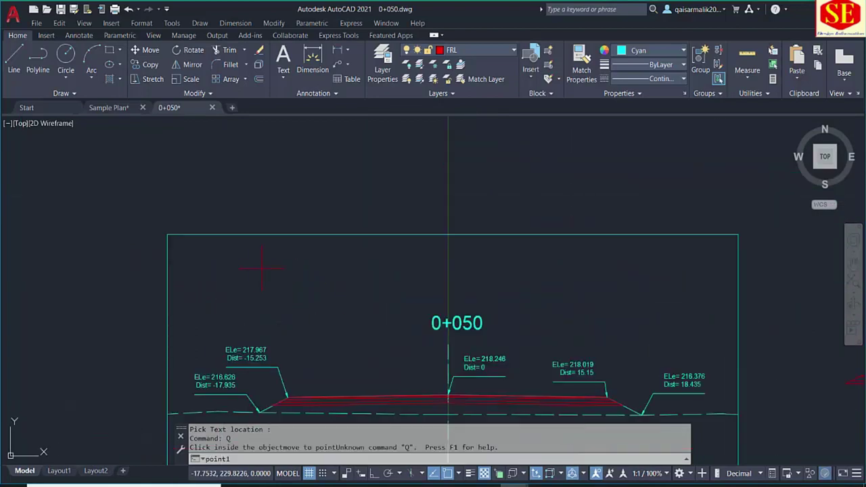
pyautogui.click(219, 259)
pyautogui.scroll(-2, 303, 239)
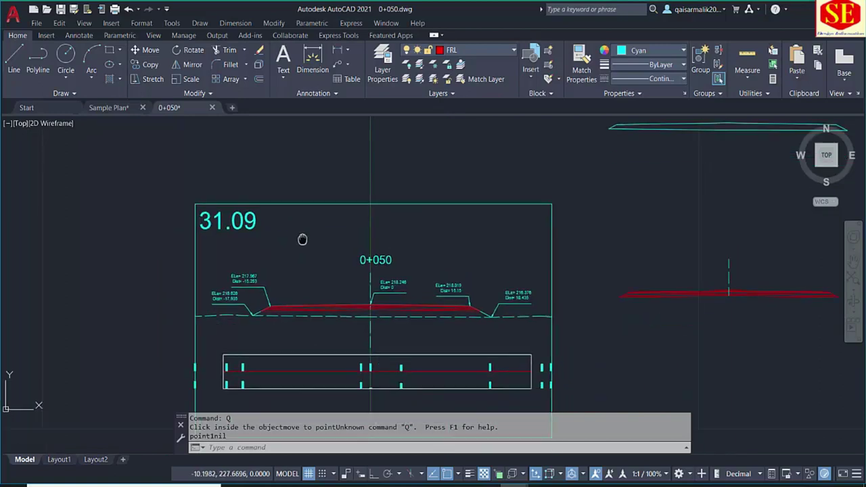
pyautogui.moveTo(302, 239); pyautogui.dragTo(340, 224)
pyautogui.scroll(-2, 325, 220)
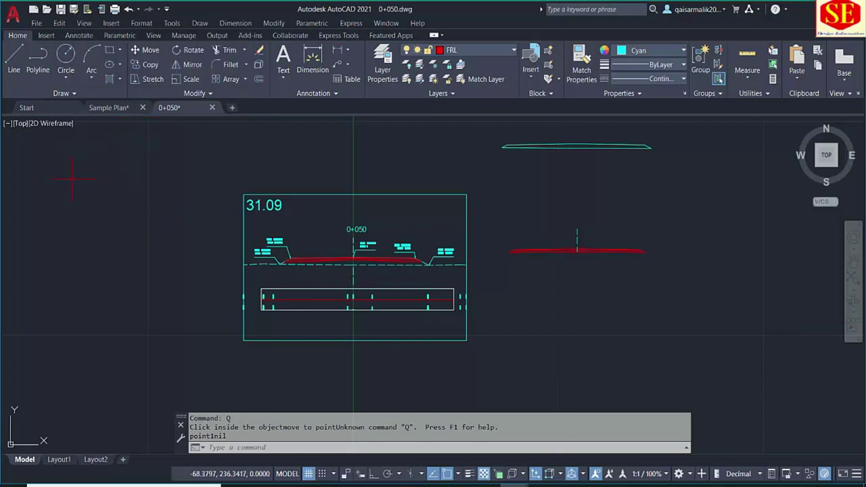
pyautogui.hotkey('ctrl', 'shift', 's')
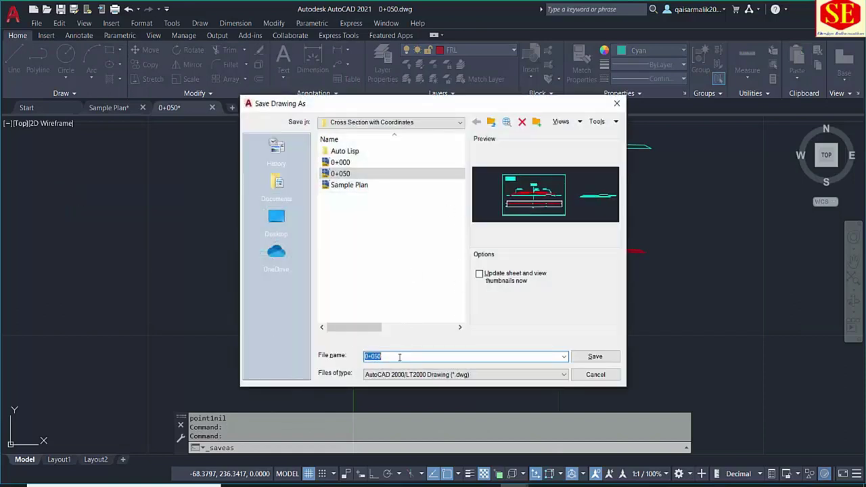
# Step: Save the drawing as 0+100 and retitle the section from 0+050 to 0+100
pyautogui.write('0+1')
pyautogui.click(596, 356)
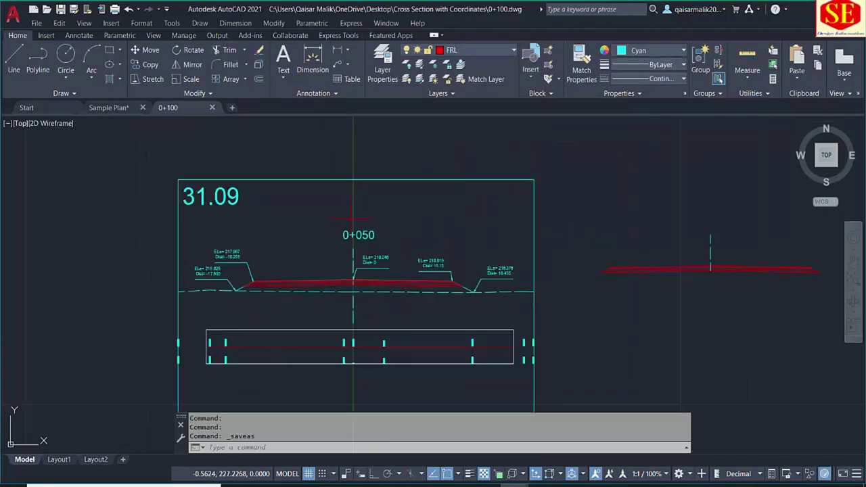
pyautogui.scroll(4, 352, 218)
pyautogui.click(368, 255)
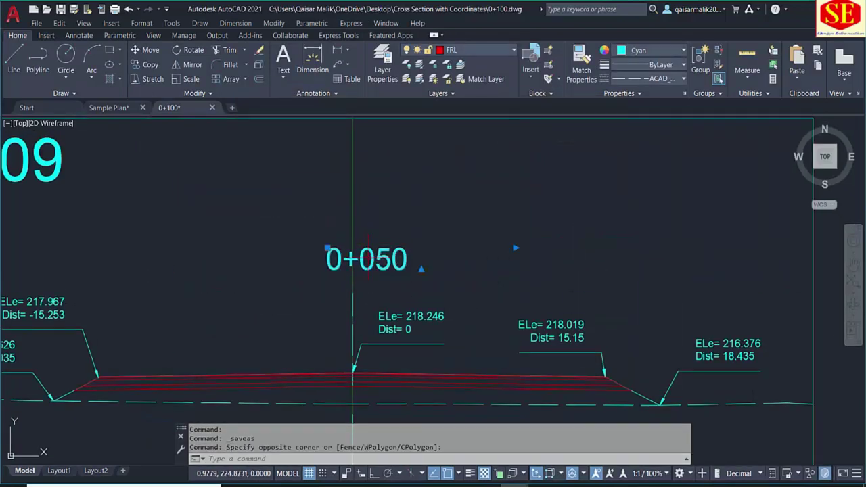
pyautogui.doubleClick(368, 257)
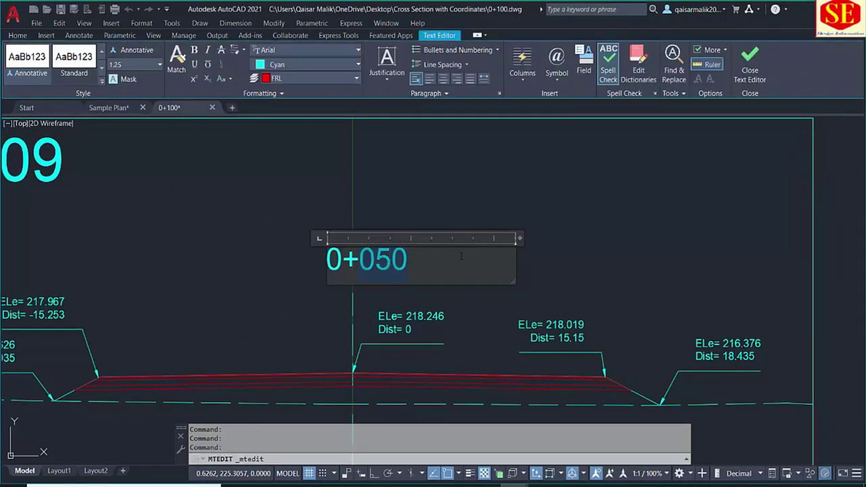
pyautogui.write('100')
pyautogui.click(589, 277)
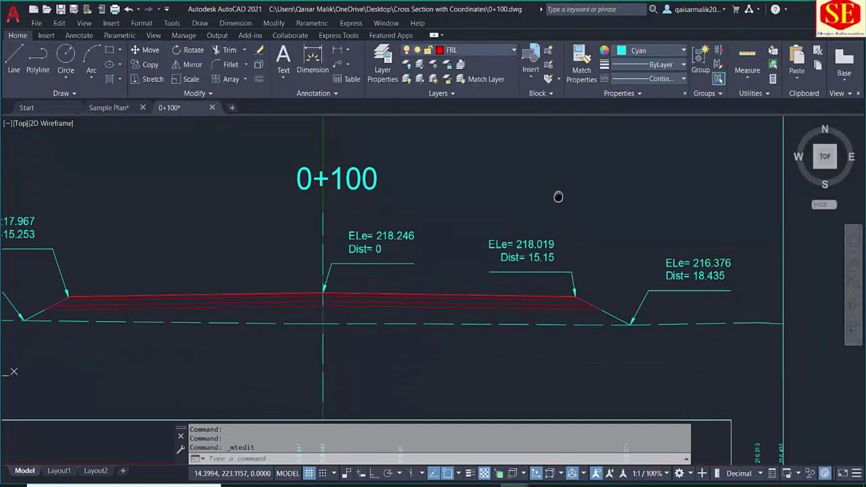
pyautogui.press('Escape')
# Step: Erase the road polyline, the 218.246 callout and the left-side elevation callouts
pyautogui.click(729, 199)
pyautogui.click(509, 296)
pyautogui.write('e')
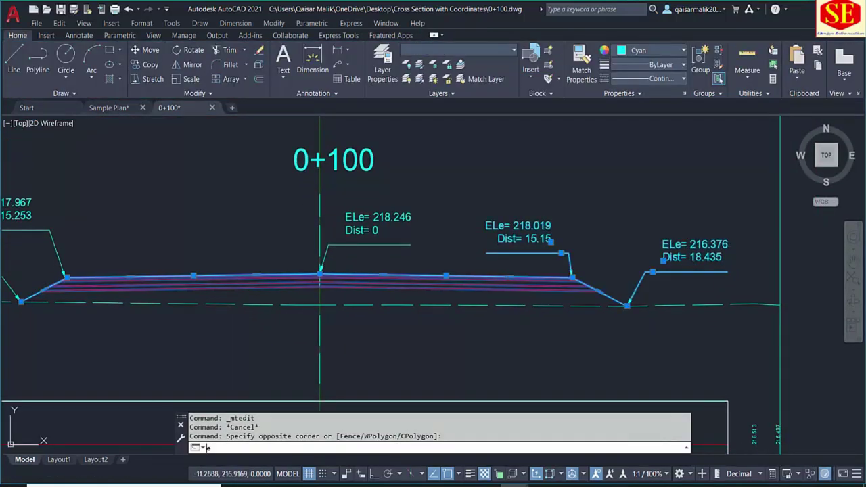
pyautogui.press('Return')
pyautogui.click(414, 224)
pyautogui.click(358, 264)
pyautogui.press('Return')
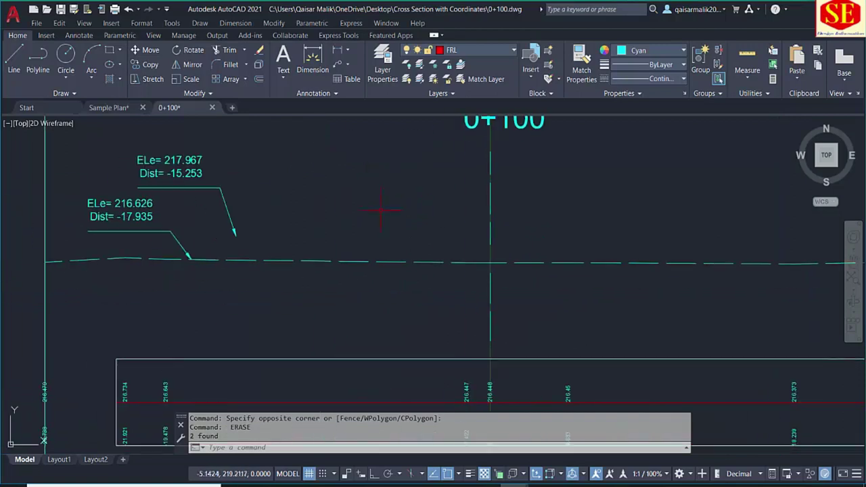
pyautogui.click(236, 159)
pyautogui.click(88, 203)
pyautogui.press('Return')
# Step: Erase the six distance values along the left part of the band
pyautogui.scroll(-4, 183, 244)
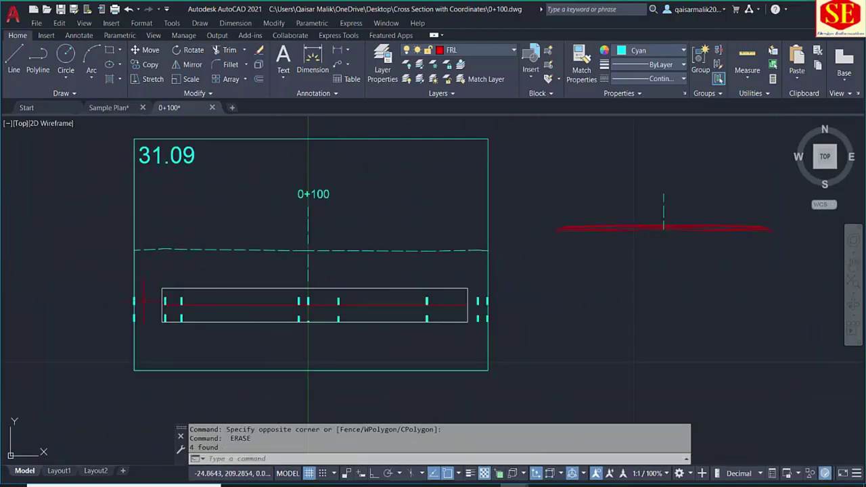
pyautogui.scroll(3, 143, 304)
pyautogui.click(88, 266)
pyautogui.scroll(1, 306, 313)
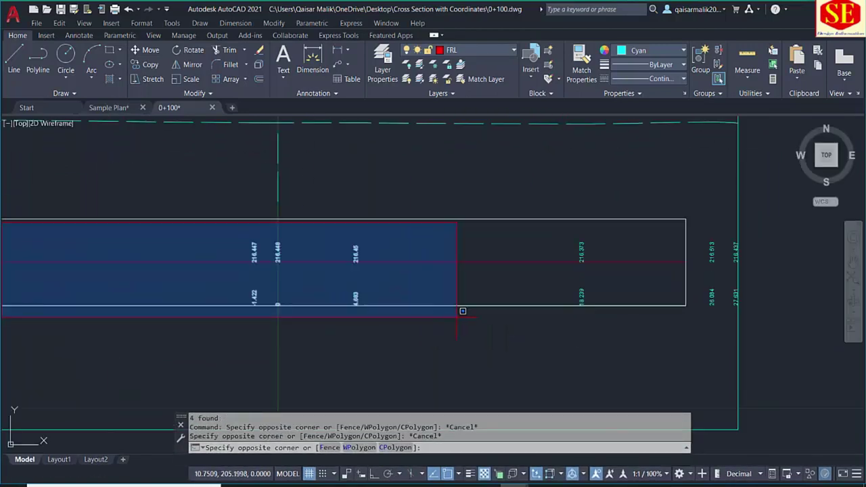
pyautogui.click(463, 312)
pyautogui.write('e')
pyautogui.press('Return')
# Step: Erase the right-side band marks and the left band labels
pyautogui.scroll(-3, 499, 289)
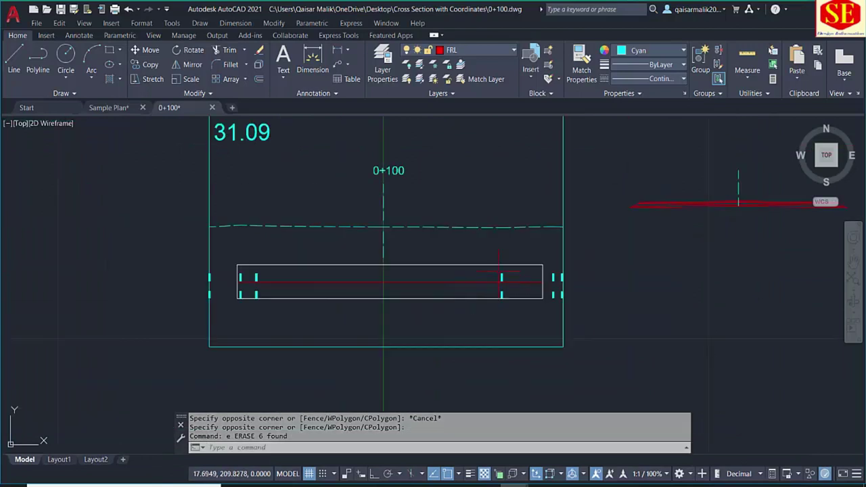
pyautogui.click(499, 272)
pyautogui.click(600, 309)
pyautogui.press('Delete')
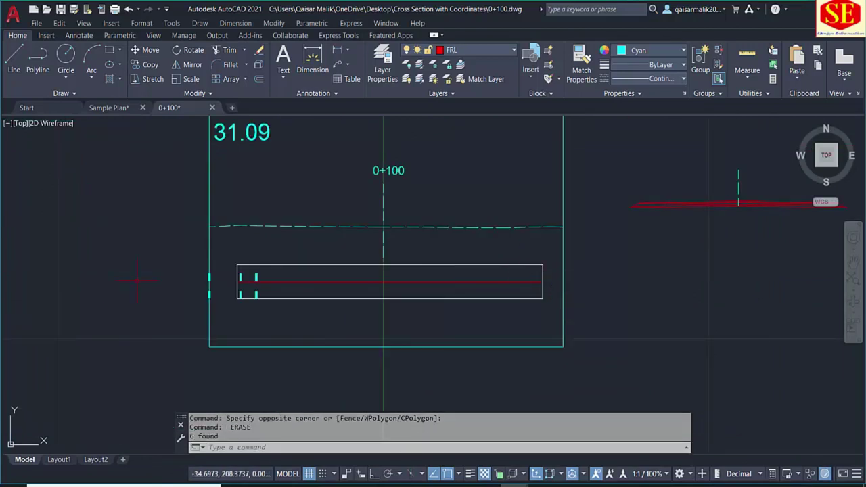
pyautogui.click(155, 261)
pyautogui.scroll(1, 294, 290)
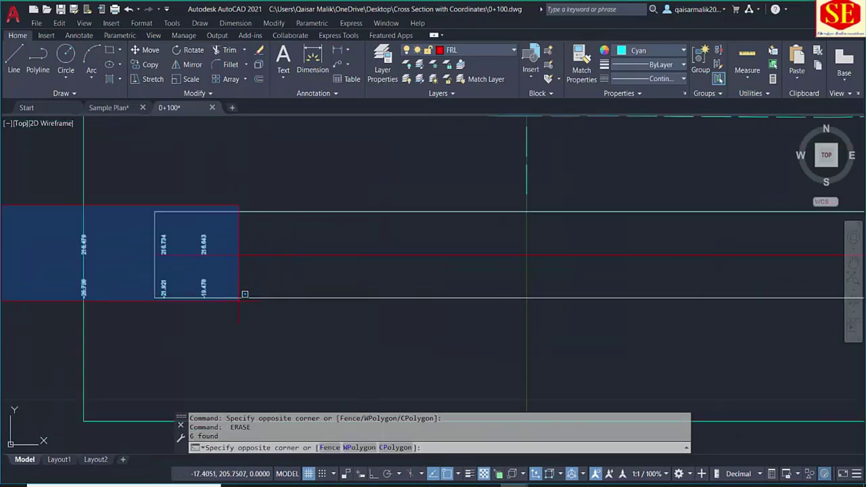
pyautogui.click(241, 298)
pyautogui.write('e')
pyautogui.press('Return')
# Step: Erase the dashed ground line and the 31.09 area value
pyautogui.scroll(-2, 252, 290)
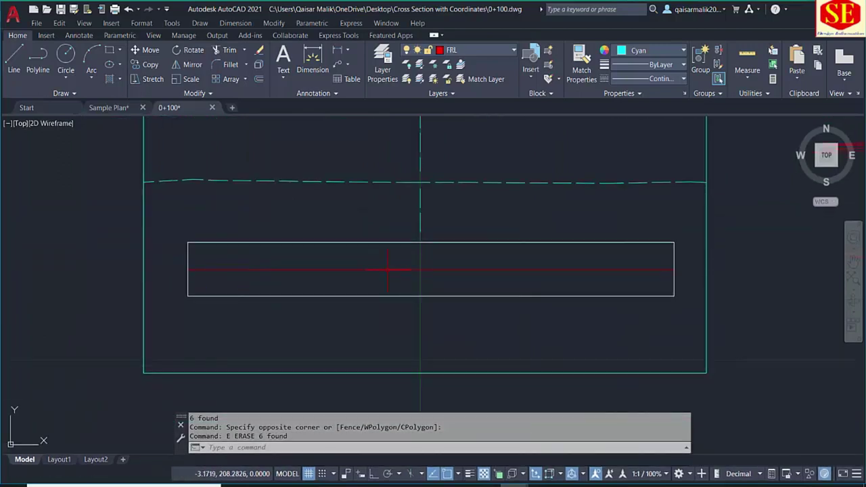
pyautogui.click(404, 233)
pyautogui.click(363, 262)
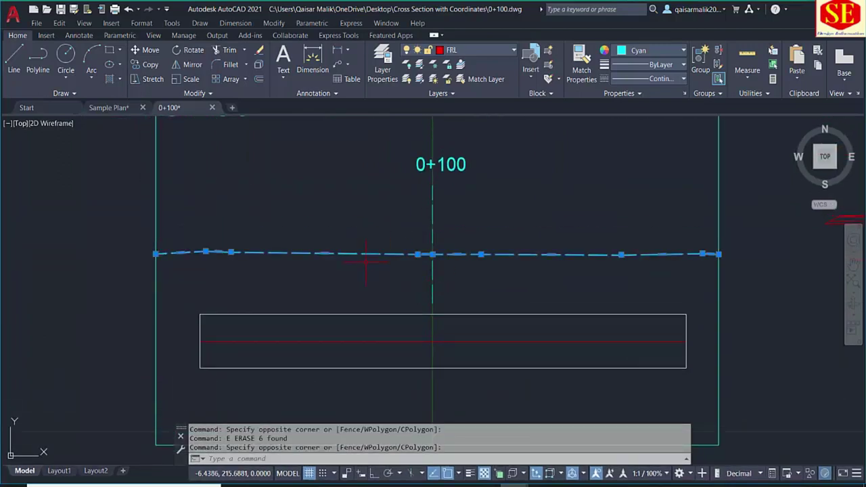
pyautogui.write('e')
pyautogui.press('Return')
pyautogui.scroll(-3, 403, 238)
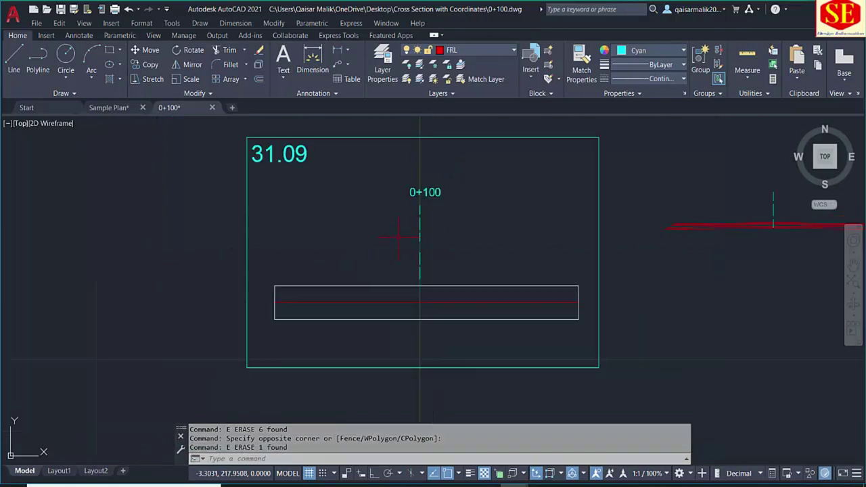
pyautogui.scroll(2, 427, 247)
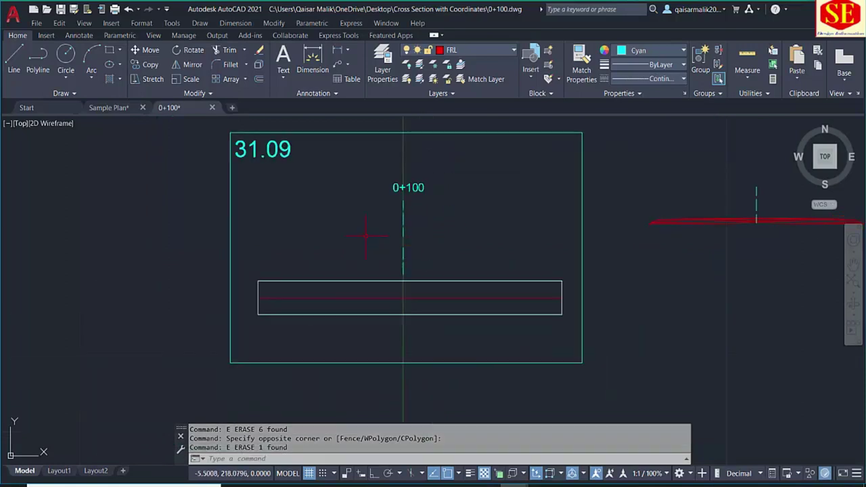
pyautogui.click(289, 142)
pyautogui.write('e')
pyautogui.press('Return')
pyautogui.scroll(-2, 333, 243)
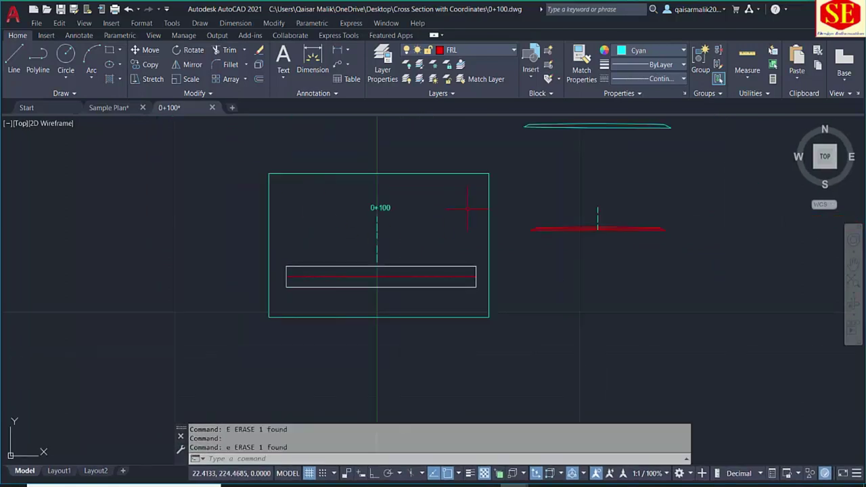
pyautogui.click(620, 123)
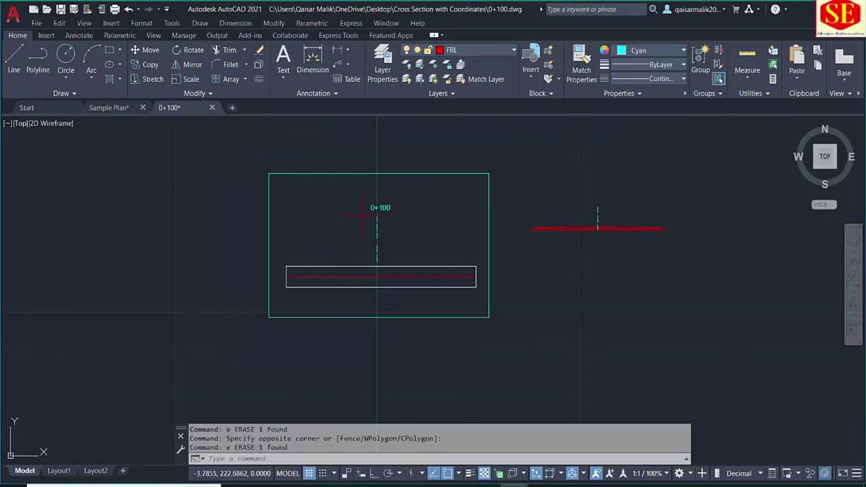
# Step: Copy the distance, elevation, PLINE and coordinate formulas in I41:L43
pyautogui.scroll(-2, 457, 355)
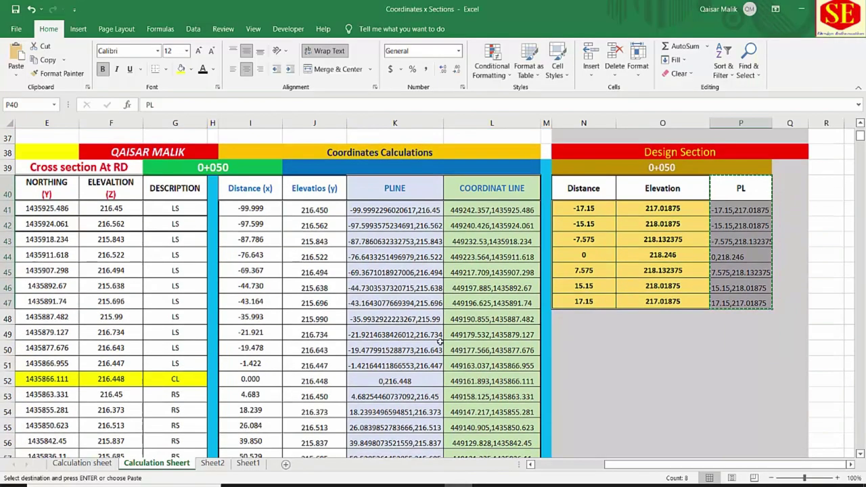
pyautogui.moveTo(222, 211)
pyautogui.mouseDown()
pyautogui.moveTo(485, 234)
pyautogui.moveTo(480, 434)
pyautogui.mouseUp()
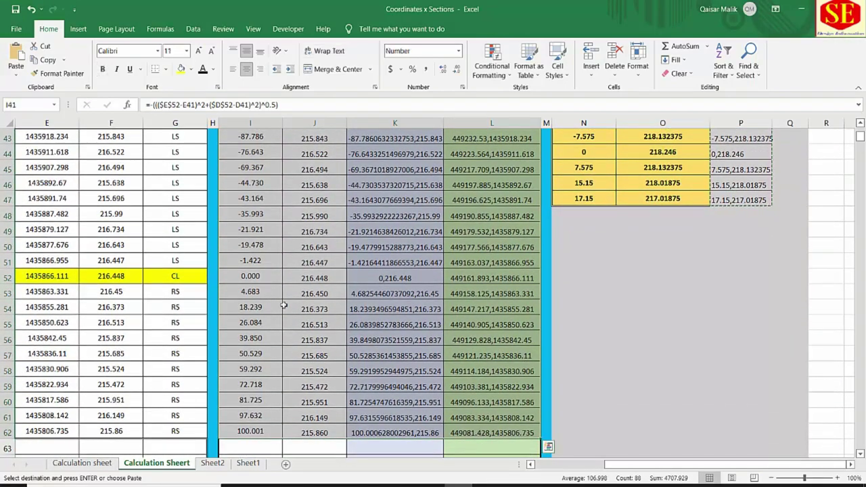
pyautogui.rightClick(264, 268)
pyautogui.press('Escape')
pyautogui.scroll(4, 358, 301)
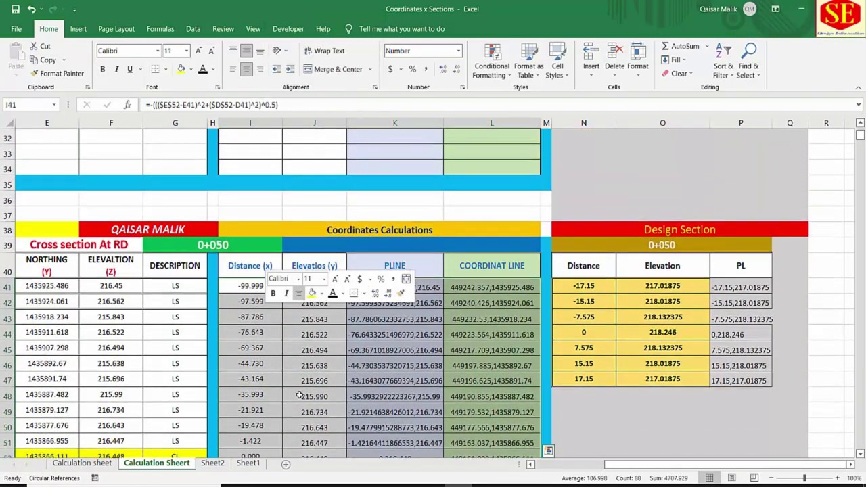
pyautogui.moveTo(250, 286)
pyautogui.mouseDown()
pyautogui.moveTo(509, 310)
pyautogui.moveTo(507, 319)
pyautogui.mouseUp()
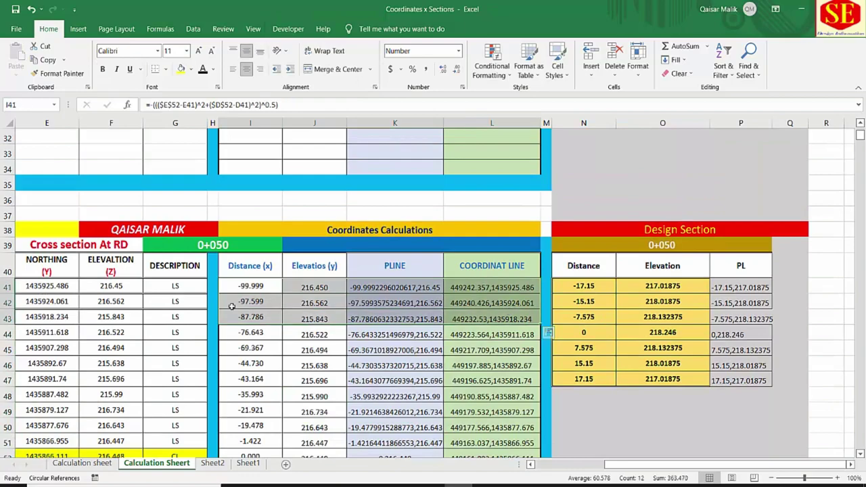
pyautogui.rightClick(275, 283)
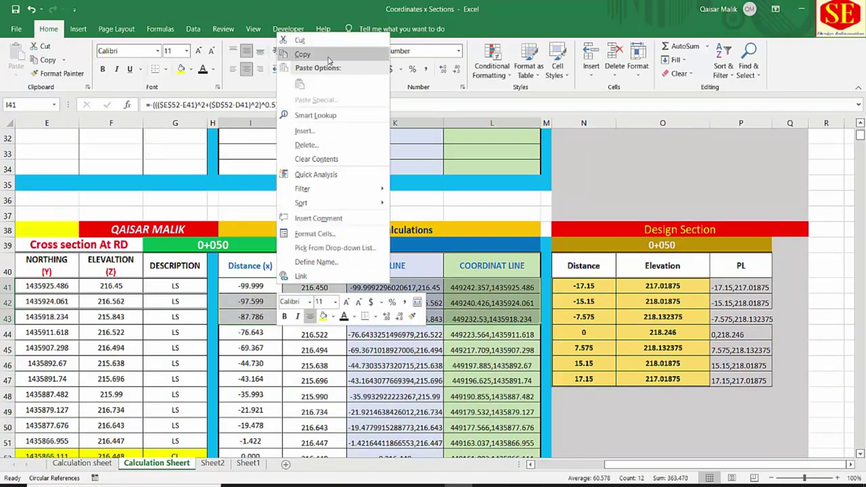
pyautogui.click(303, 54)
# Step: Paste the copied formulas at I75 to fill rows 75–77 of the 0+100 table
pyautogui.scroll(-10, 264, 312)
pyautogui.scroll(-1, 264, 312)
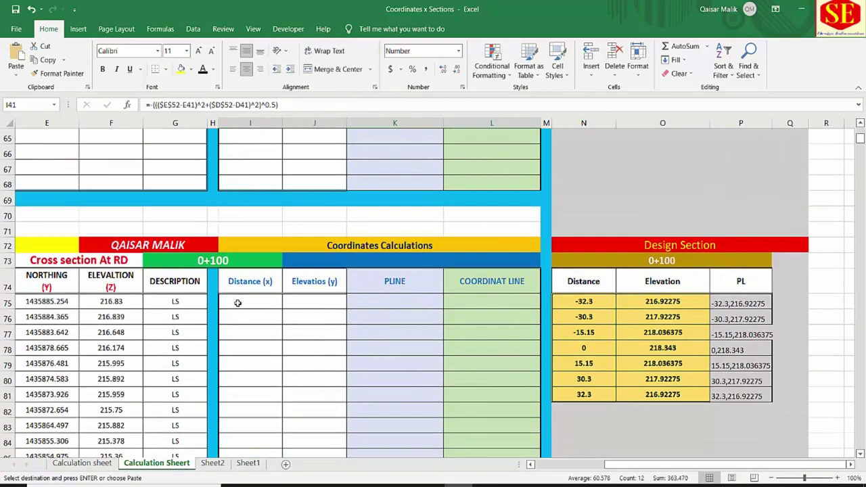
pyautogui.rightClick(238, 302)
pyautogui.click(270, 108)
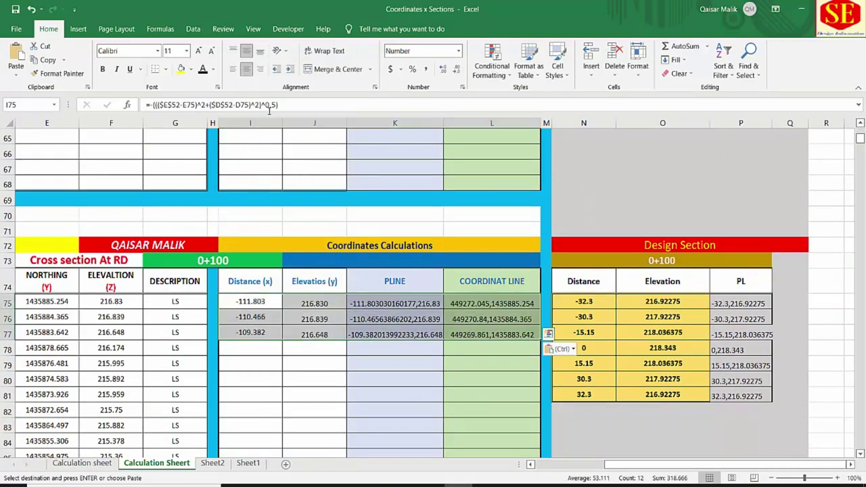
pyautogui.scroll(-2, 419, 299)
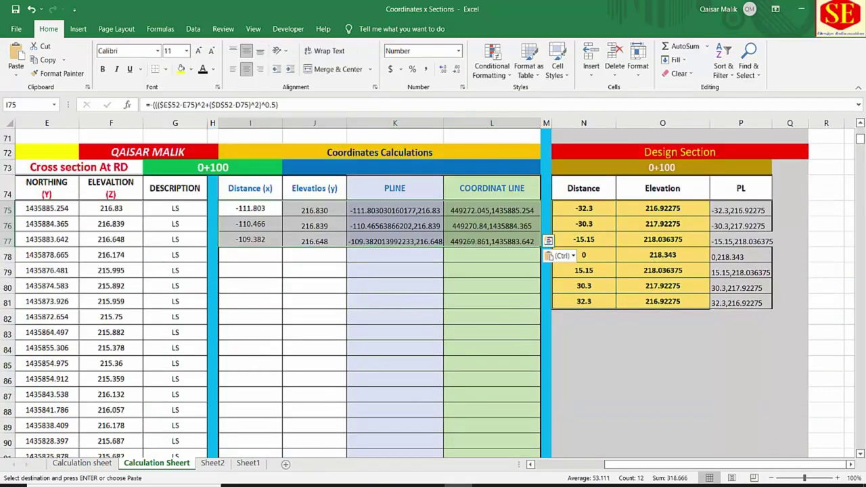
pyautogui.moveTo(607, 467); pyautogui.dragTo(557, 467)
pyautogui.scroll(-3, 266, 380)
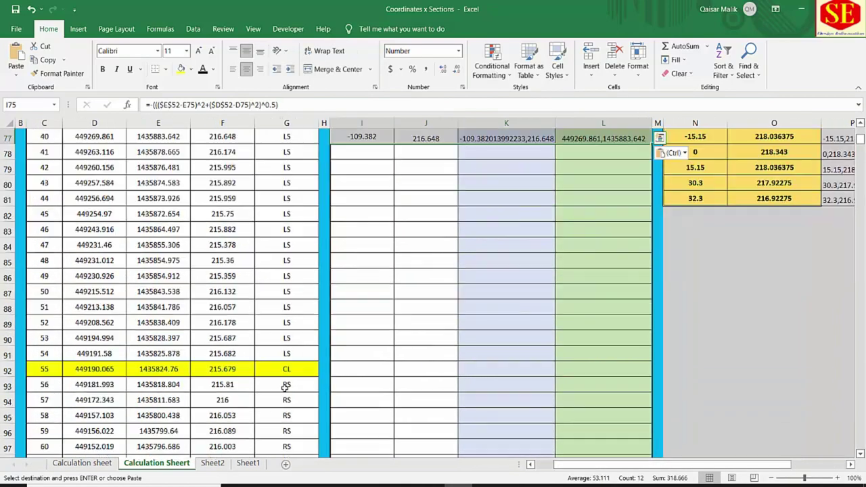
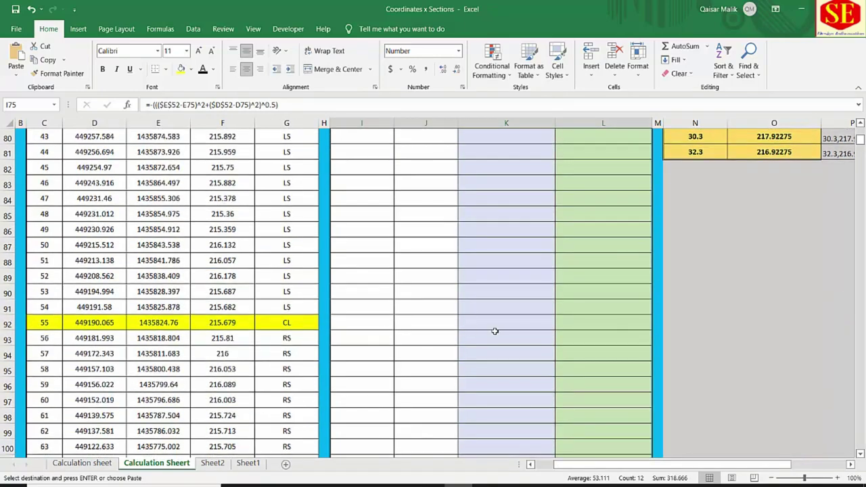
# Step: Repoint I75's distance formula to the row 92 centreline coordinates, giving -101.883
pyautogui.scroll(4, 498, 329)
pyautogui.doubleClick(357, 255)
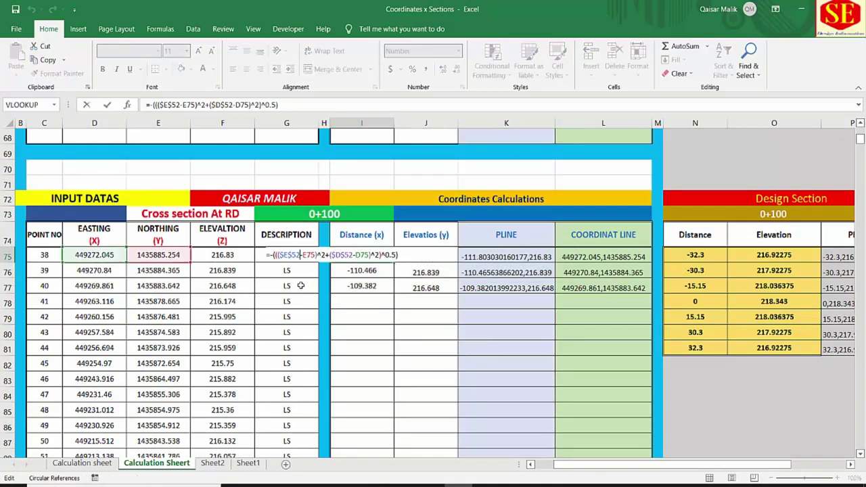
pyautogui.press('BackSpace')
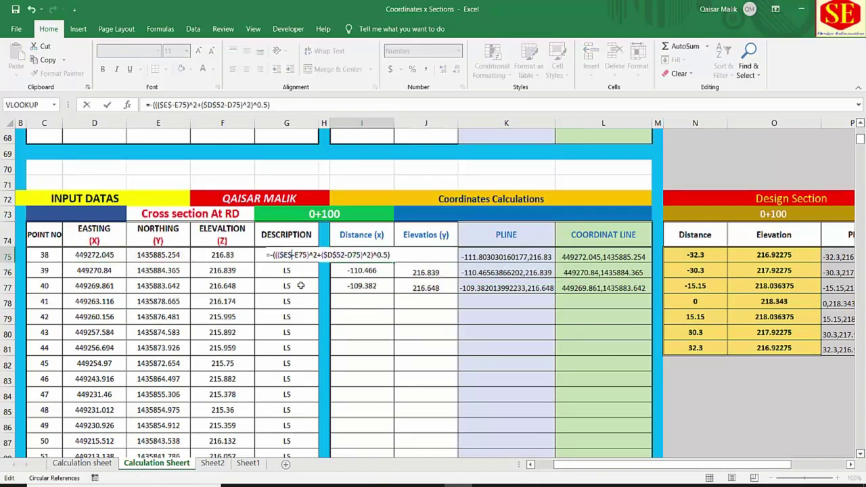
pyautogui.write('92')
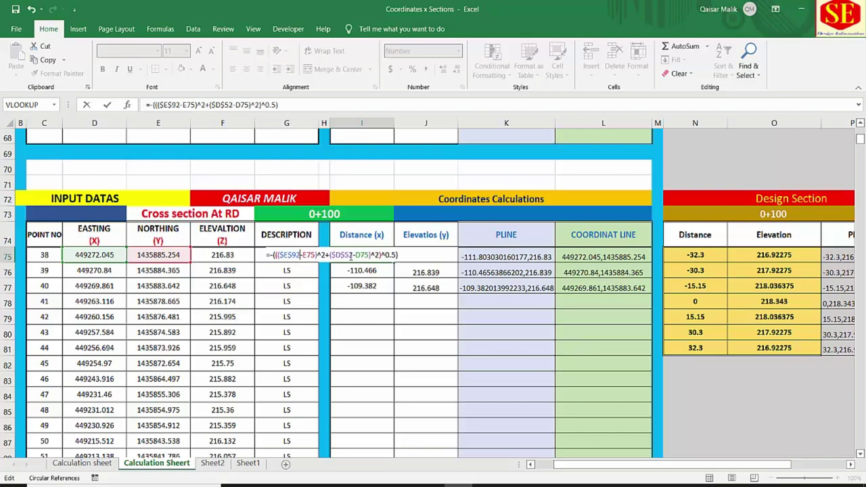
pyautogui.press('BackSpace')
pyautogui.press('BackSpace')
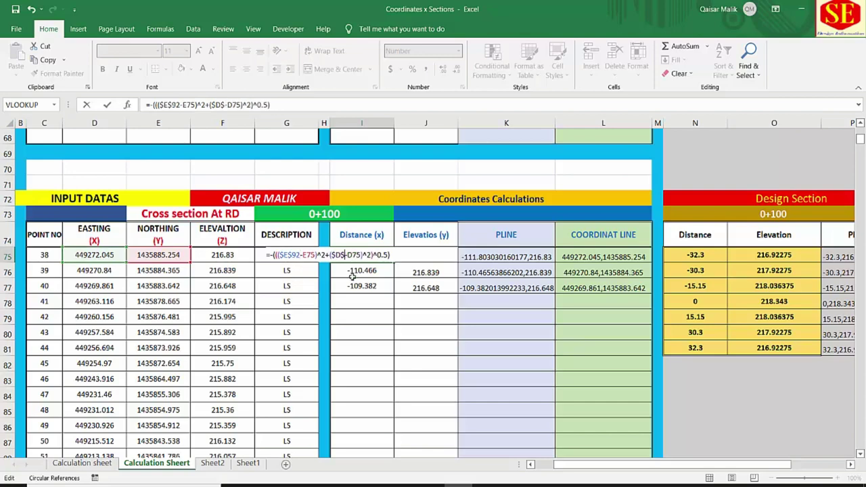
pyautogui.write('92')
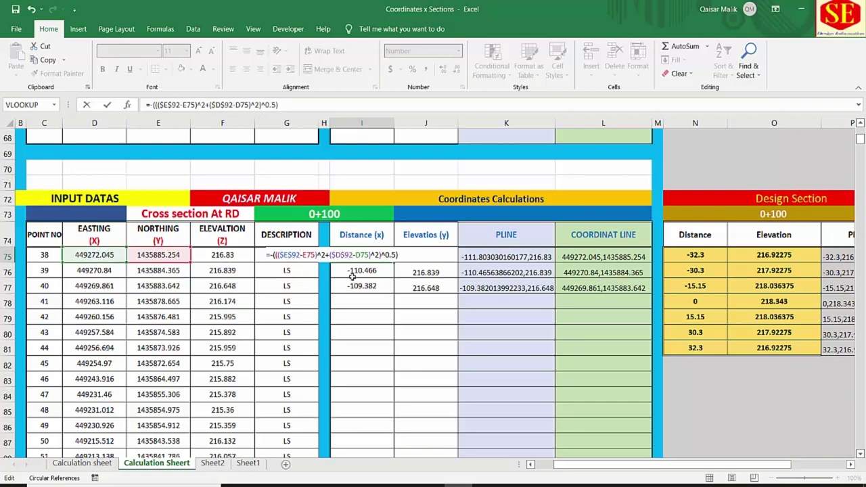
pyautogui.press('Return')
# Step: Change I76's references to $E$92 and $D$92 so point 39's distance becomes -100.386
pyautogui.doubleClick(352, 271)
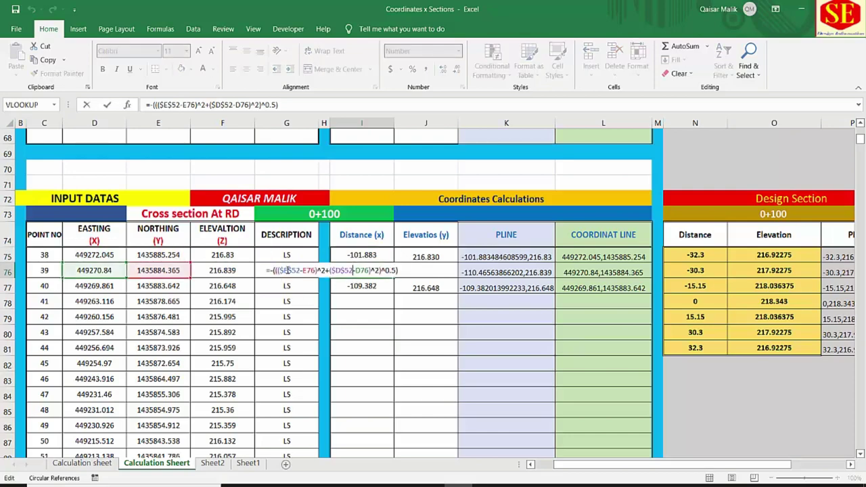
pyautogui.press('BackSpace')
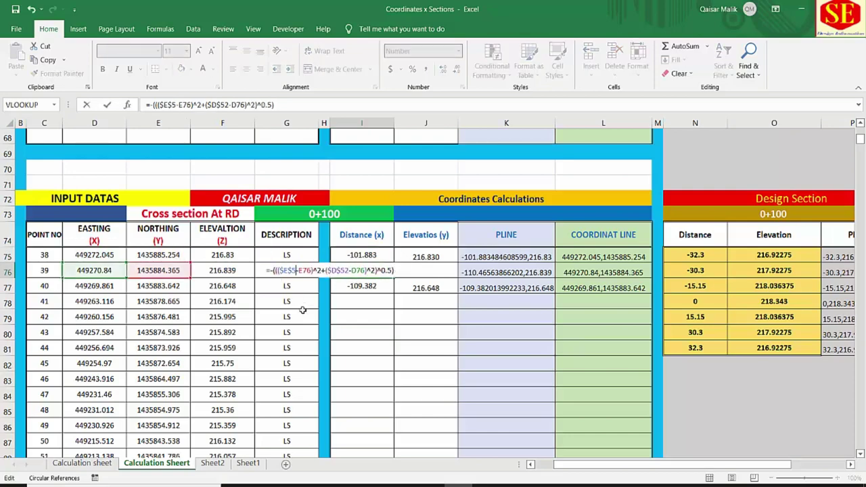
pyautogui.press('BackSpace')
pyautogui.write('92')
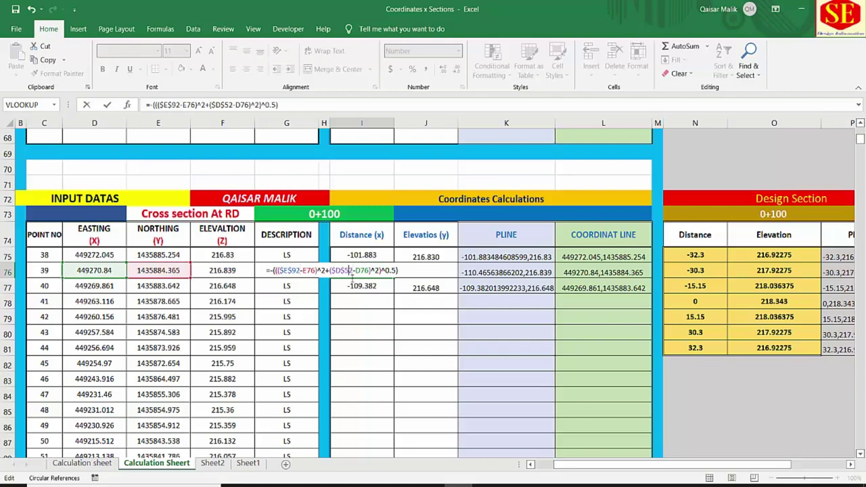
pyautogui.press('BackSpace')
pyautogui.write('9')
pyautogui.scroll(-4, 350, 279)
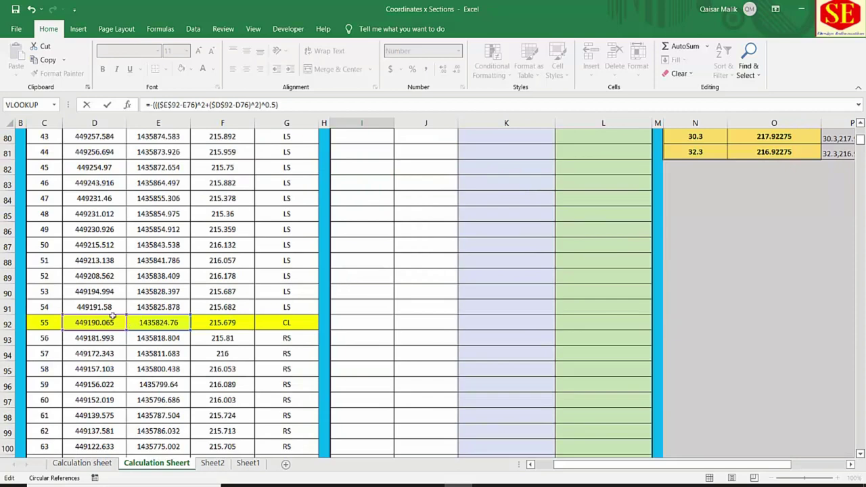
pyautogui.scroll(4, 430, 307)
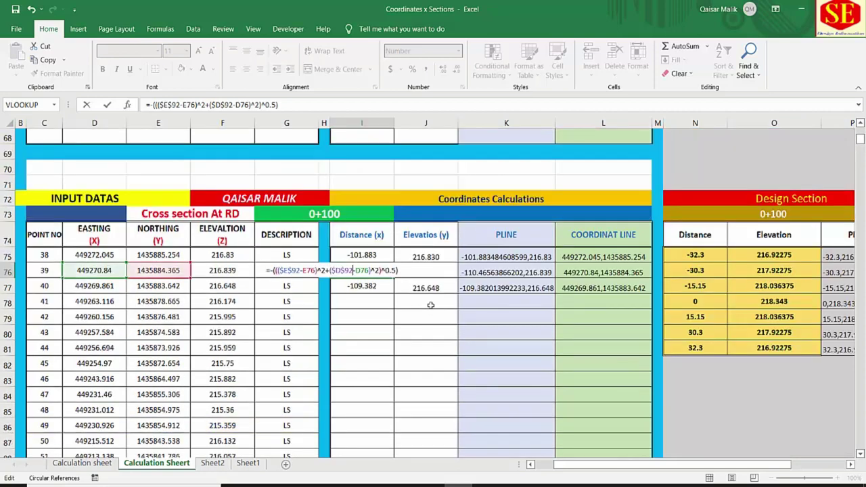
pyautogui.press('Return')
# Step: Fill the distance formula from I76 down to row 102, checking I93's references along the way
pyautogui.click(384, 272)
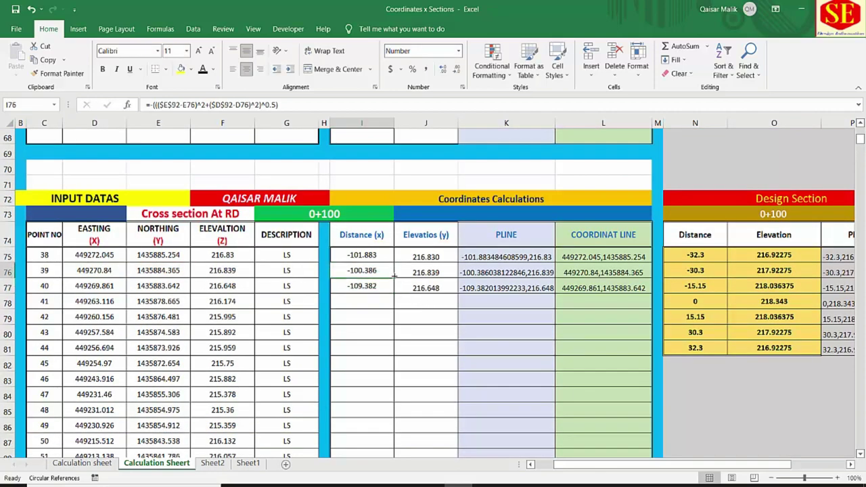
pyautogui.moveTo(394, 278); pyautogui.dragTo(402, 407)
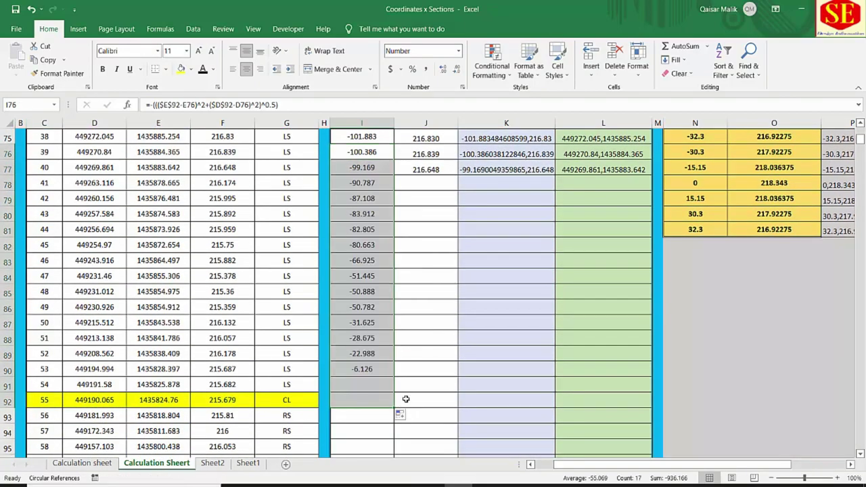
pyautogui.scroll(-2, 407, 392)
pyautogui.moveTo(400, 321); pyautogui.dragTo(396, 332)
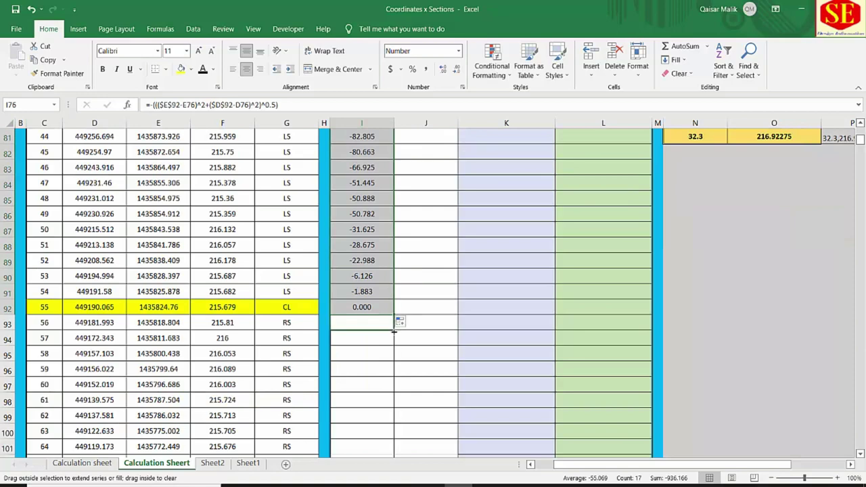
pyautogui.doubleClick(364, 323)
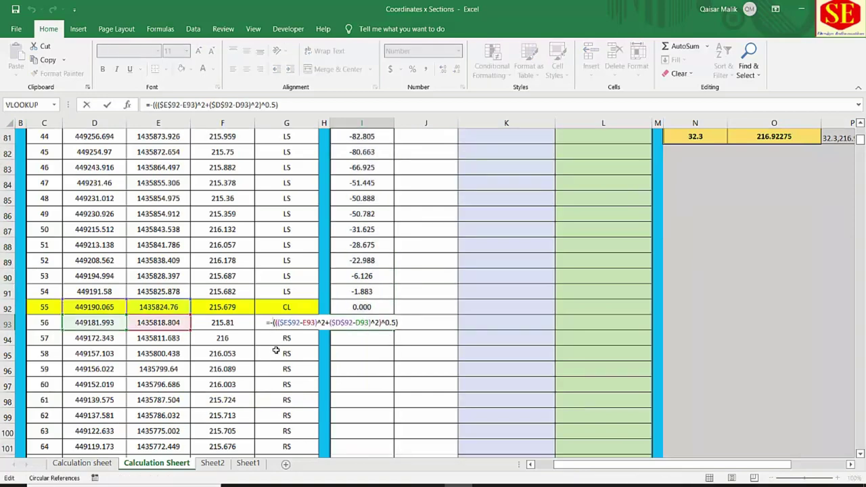
pyautogui.press('Return')
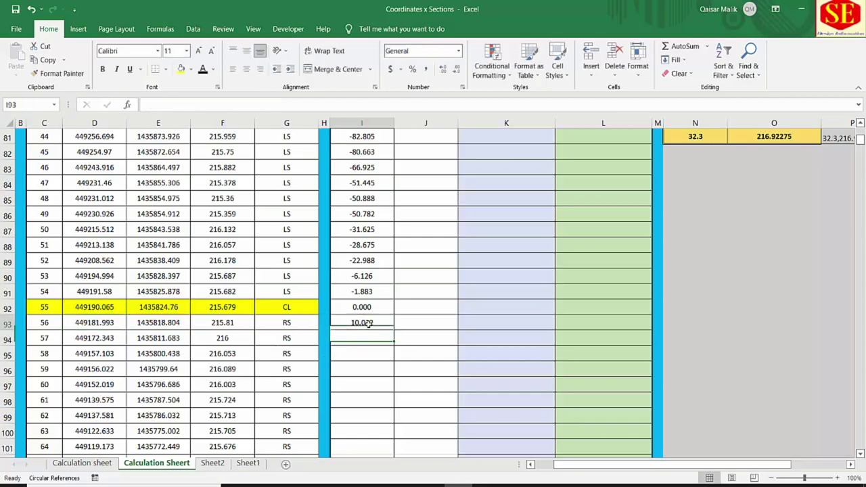
pyautogui.click(369, 324)
pyautogui.moveTo(394, 331); pyautogui.dragTo(395, 375)
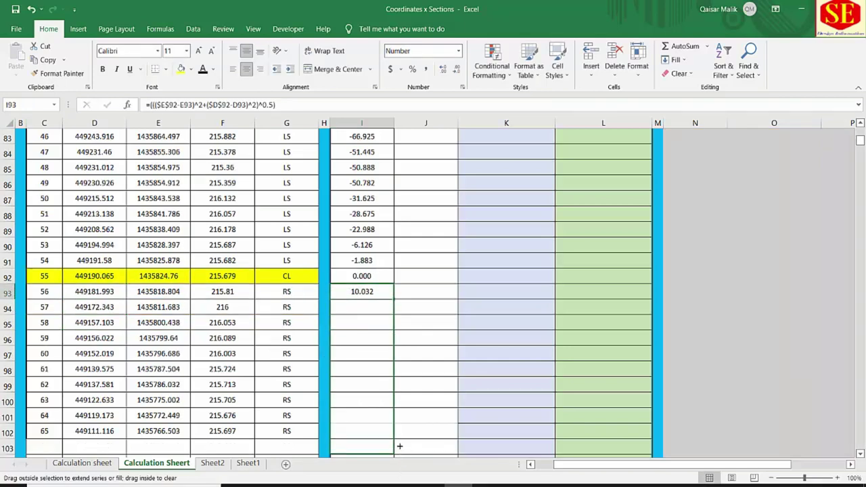
pyautogui.moveTo(400, 439); pyautogui.dragTo(400, 440)
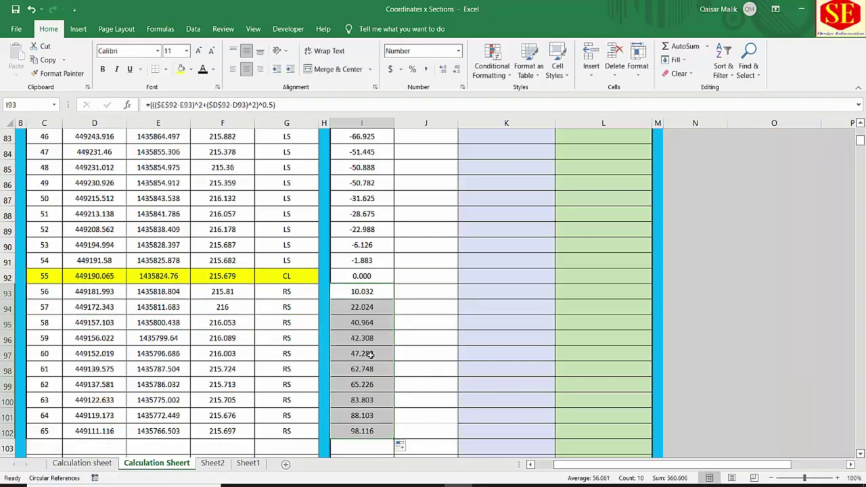
# Step: Copy the row 77 elevation, PLINE and coordinate-line formulas down to row 102
pyautogui.scroll(4, 381, 388)
pyautogui.moveTo(419, 235); pyautogui.dragTo(627, 240)
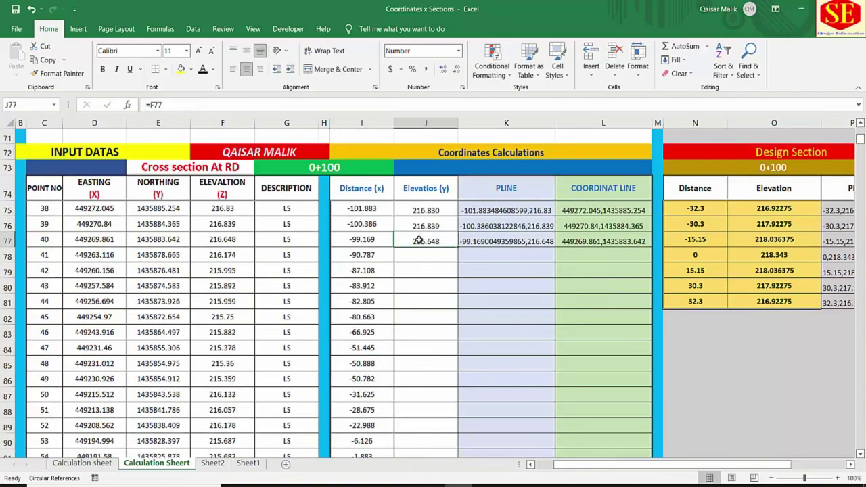
pyautogui.doubleClick(651, 247)
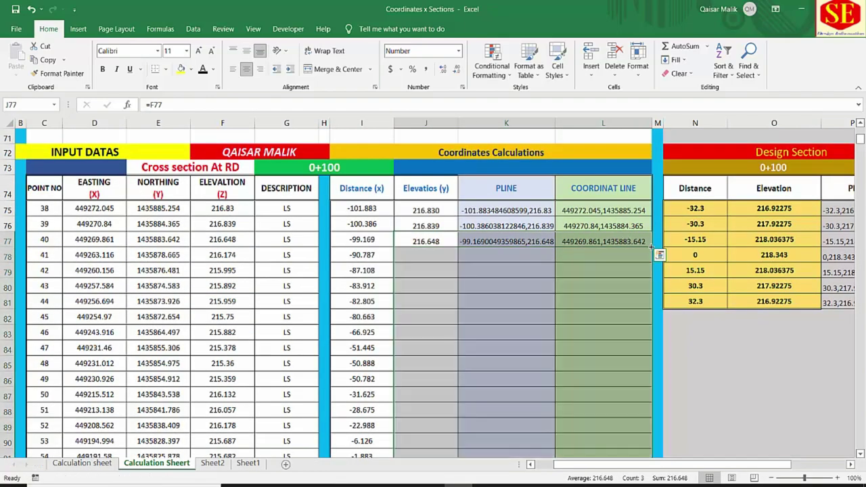
pyautogui.scroll(-5, 448, 389)
pyautogui.scroll(4, 449, 389)
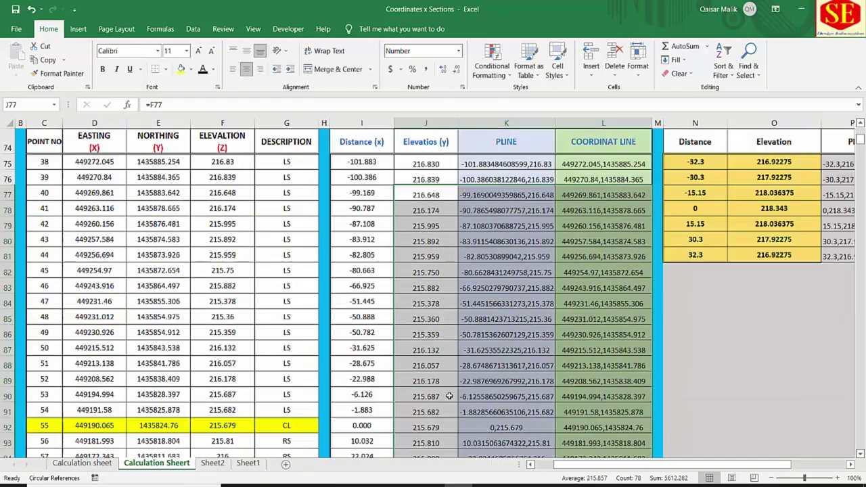
pyautogui.scroll(1, 465, 404)
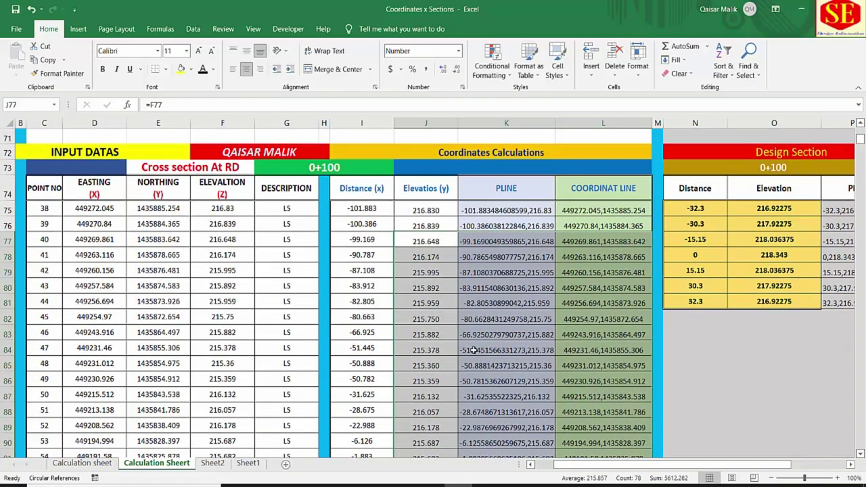
# Step: Copy the PLINE coordinate list from column K
pyautogui.moveTo(603, 205); pyautogui.dragTo(613, 455)
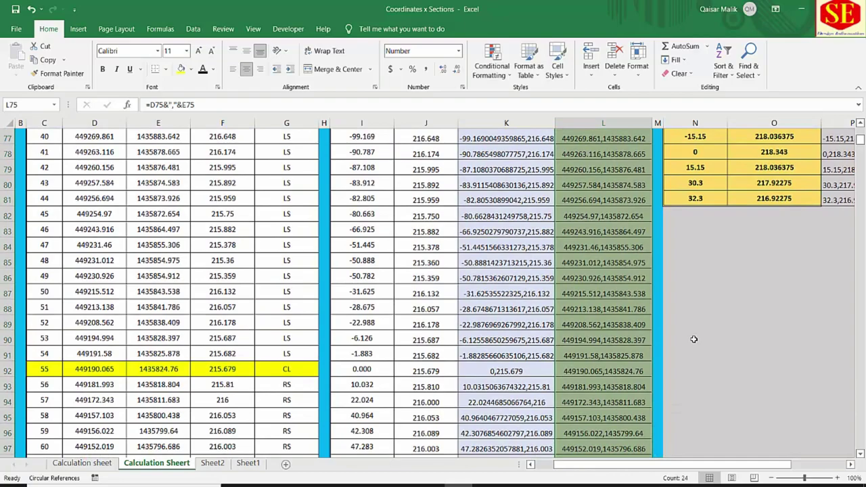
pyautogui.scroll(5, 694, 339)
pyautogui.moveTo(506, 276); pyautogui.dragTo(505, 457)
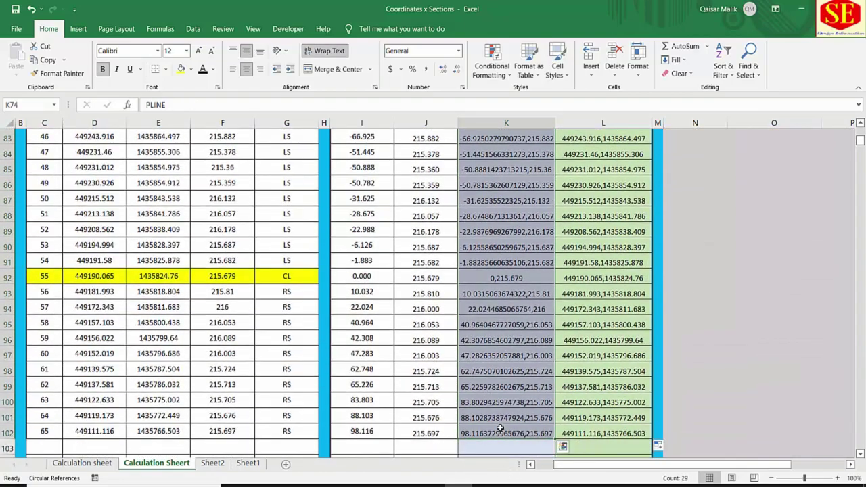
pyautogui.rightClick(505, 433)
pyautogui.click(534, 180)
pyautogui.scroll(6, 535, 179)
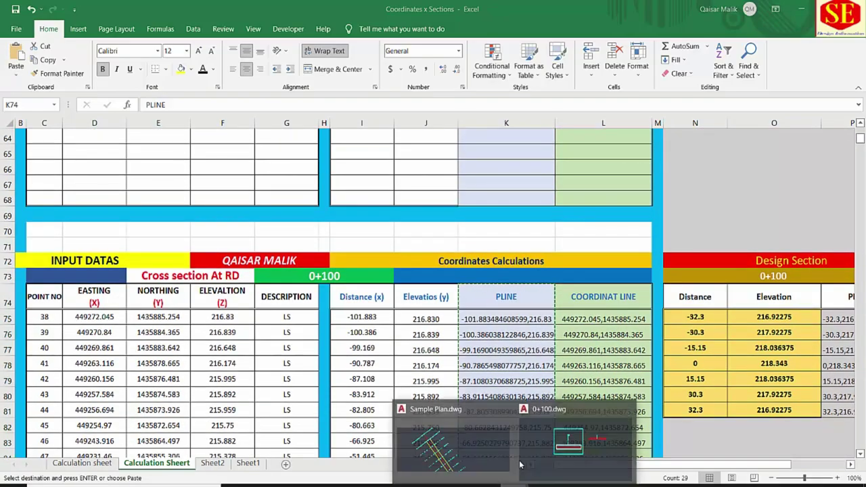
# Step: Draw the 0+100 ground polyline on layer NSL by pasting the copied coordinates
pyautogui.click(580, 440)
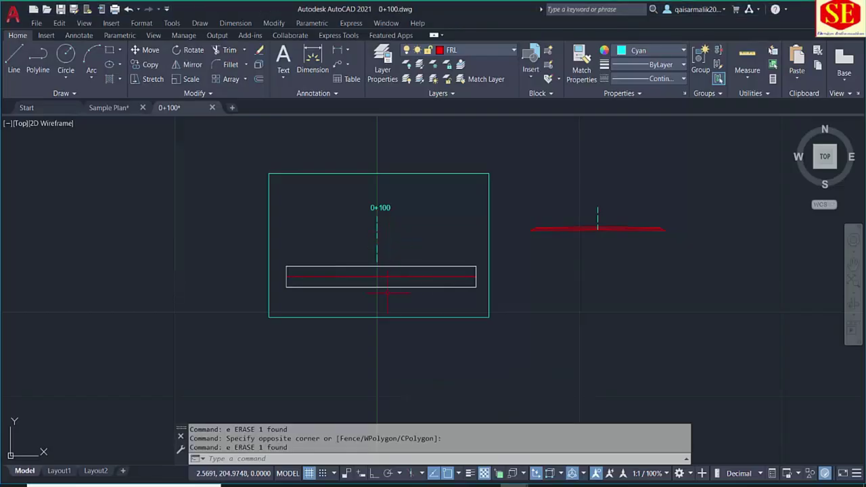
pyautogui.click(467, 53)
pyautogui.click(454, 93)
pyautogui.rightClick(390, 459)
pyautogui.click(419, 402)
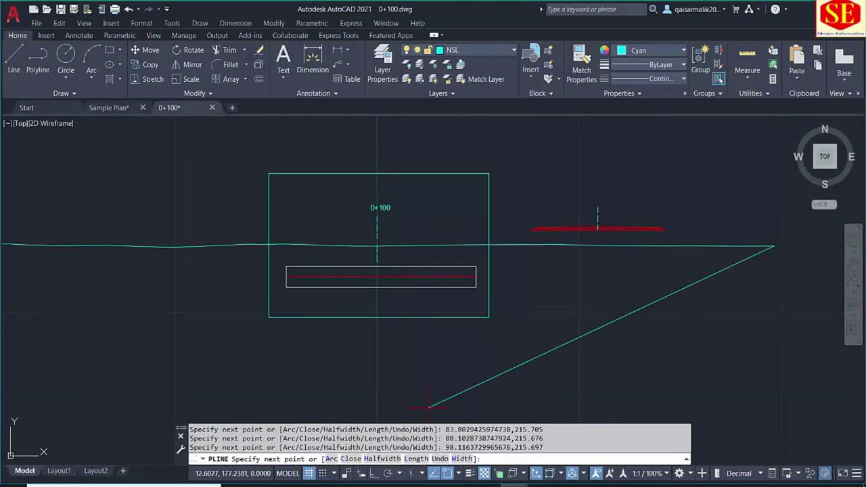
pyautogui.press('Escape')
# Step: Trim an excess piece off the ground line, then cancel the leftover TRIM
pyautogui.write('tr')
pyautogui.press('Return')
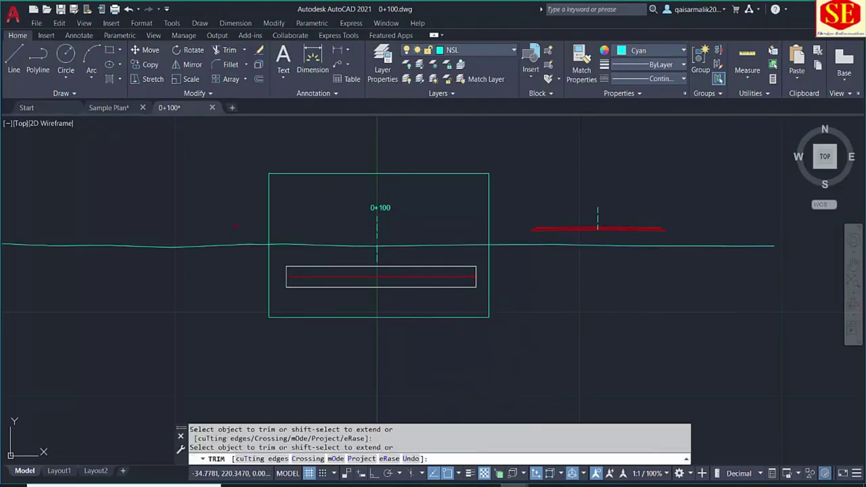
pyautogui.click(216, 264)
pyautogui.press('Return')
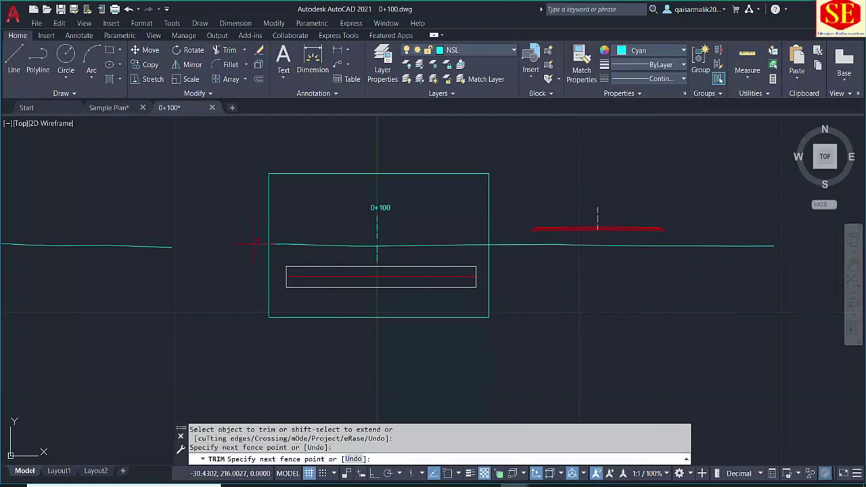
pyautogui.scroll(2, 244, 243)
pyautogui.scroll(2, 247, 249)
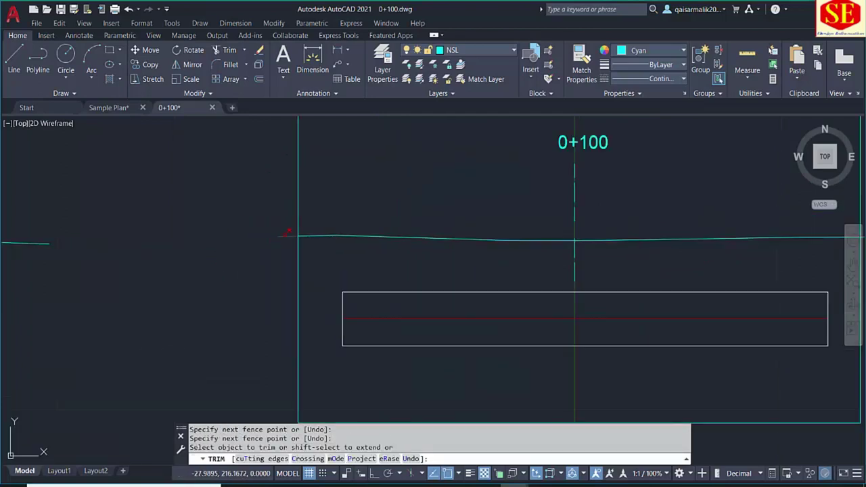
pyautogui.scroll(-4, 192, 260)
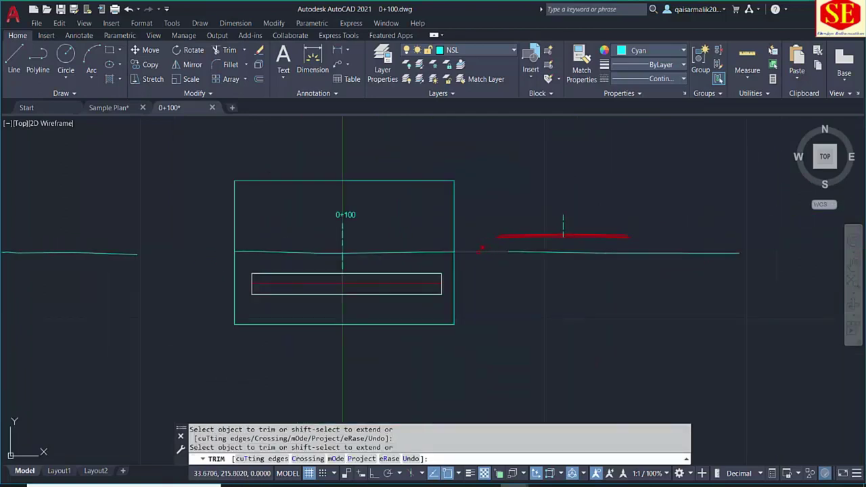
pyautogui.press('Escape')
pyautogui.scroll(2, 406, 323)
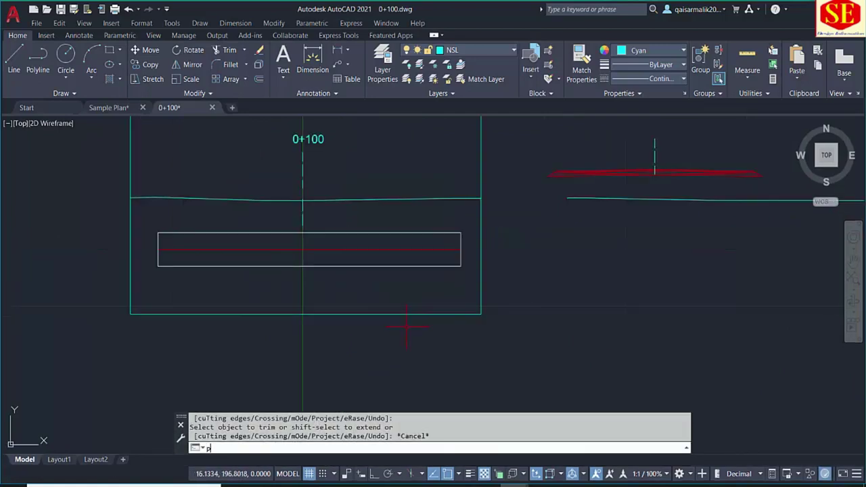
# Step: Run PR on the cyan ground line with offset and elevation base points, labelling the band (215.679 at 0)
pyautogui.write('pr')
pyautogui.press('Return')
pyautogui.click(368, 200)
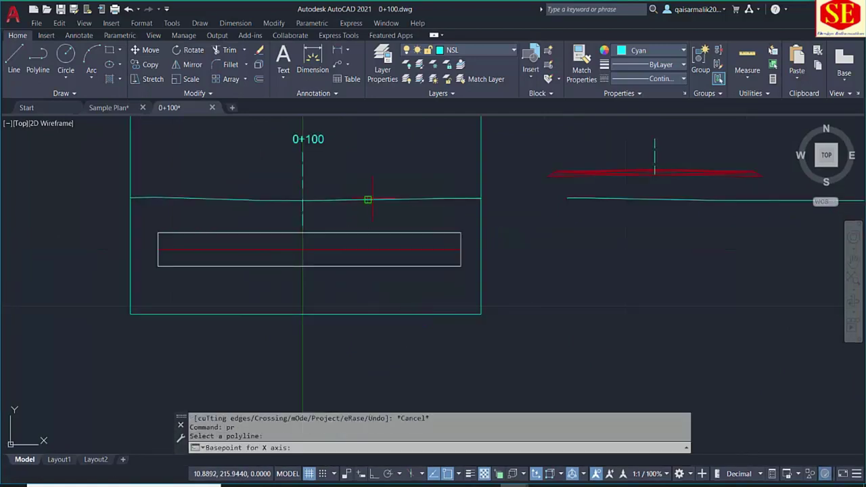
pyautogui.click(461, 265)
pyautogui.click(461, 249)
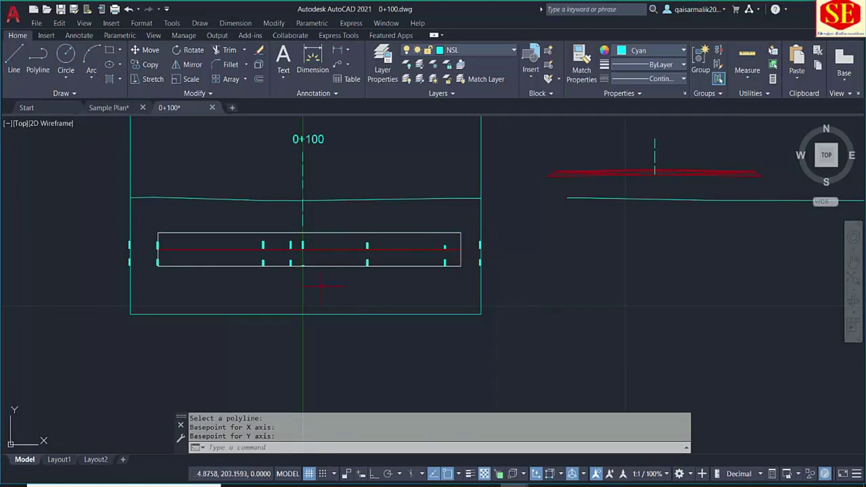
pyautogui.scroll(5, 292, 242)
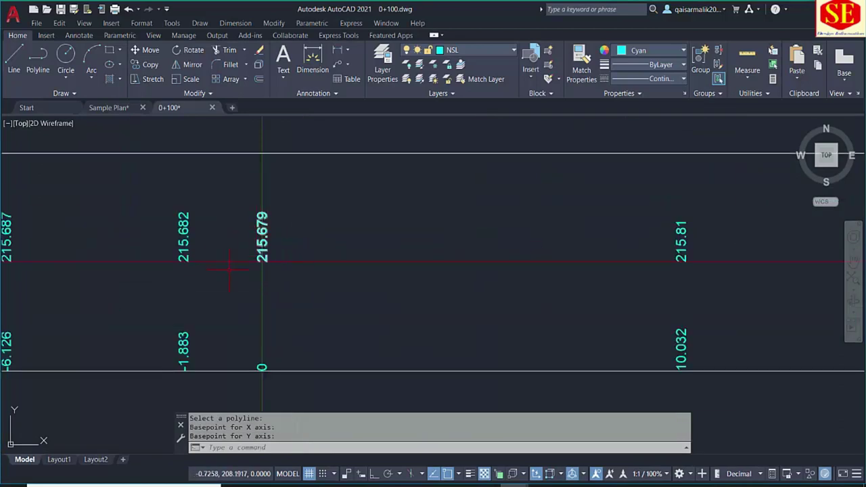
pyautogui.scroll(-3, 193, 351)
pyautogui.scroll(-2, 219, 379)
pyautogui.scroll(-1, 247, 287)
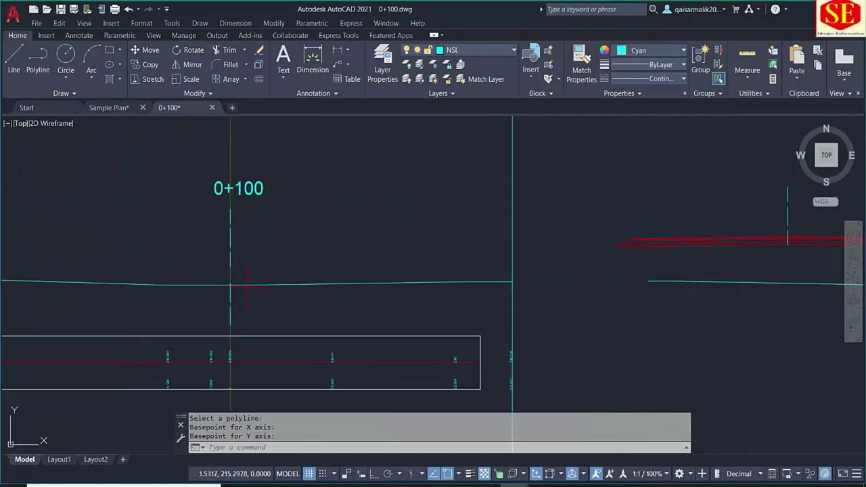
pyautogui.scroll(-2, 270, 282)
# Step: Copy the 0+050 Design Section table N39:P47 in the coordinates workbook
pyautogui.hotkey('alt', 'Tab')
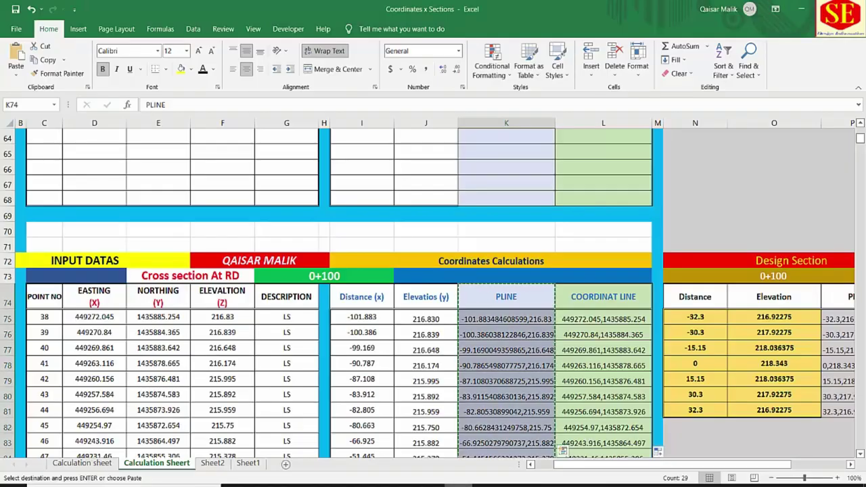
pyautogui.scroll(6, 719, 390)
pyautogui.scroll(4, 734, 338)
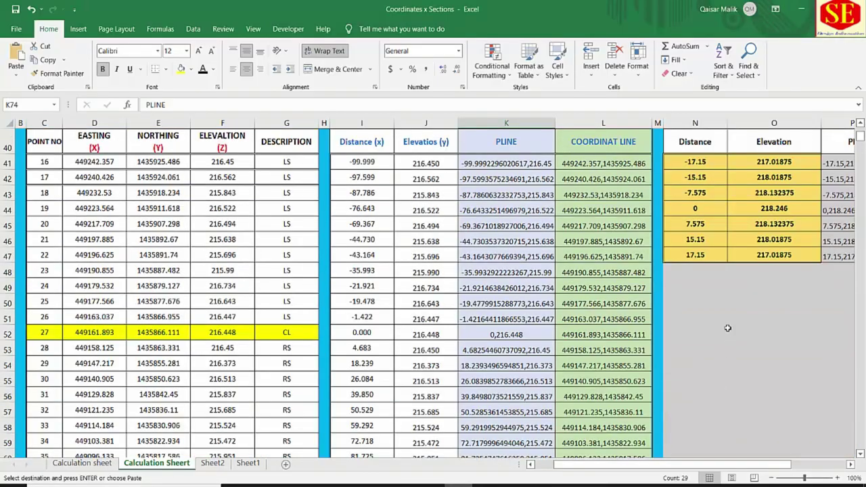
pyautogui.moveTo(726, 466); pyautogui.dragTo(780, 467)
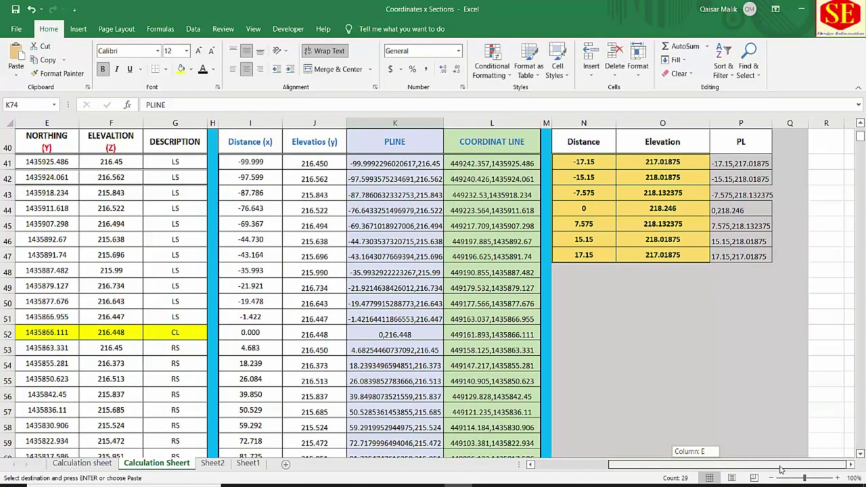
pyautogui.scroll(1, 677, 304)
pyautogui.click(665, 168)
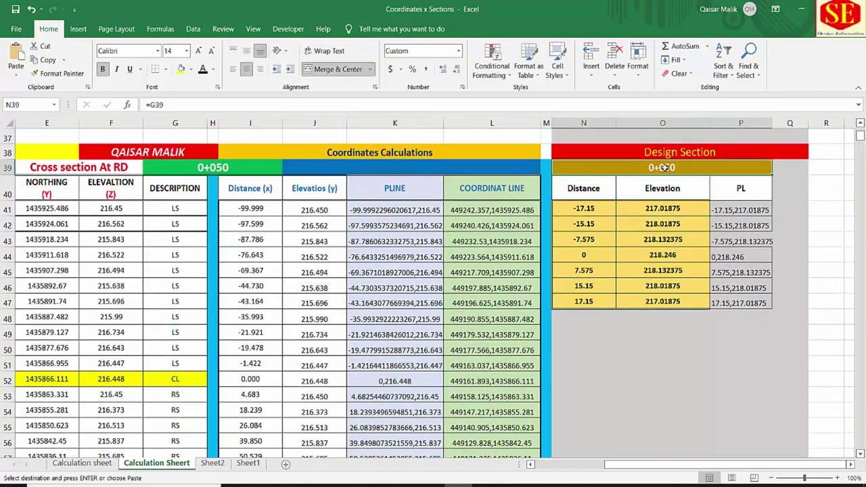
pyautogui.moveTo(665, 168); pyautogui.dragTo(683, 300)
pyautogui.rightClick(642, 179)
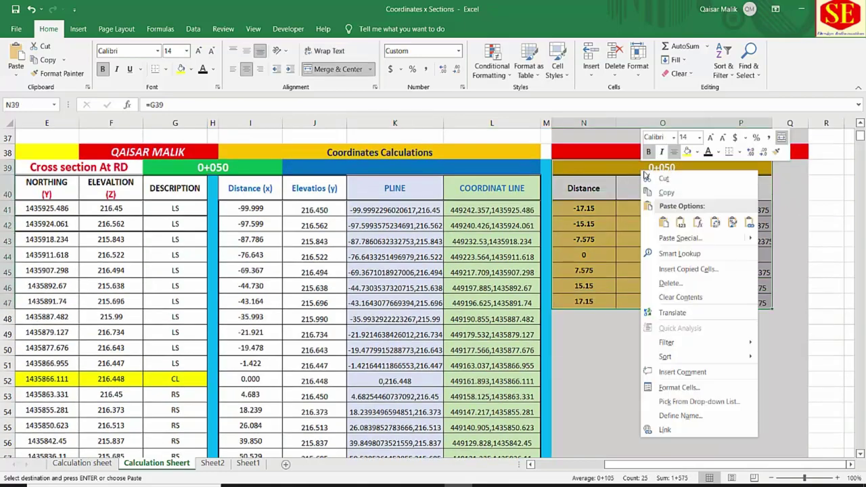
pyautogui.click(662, 191)
# Step: Paste it at N72 as the 0+100 Design Section, offsets -17.15 to 17.15 centred at 218.343
pyautogui.scroll(-5, 631, 196)
pyautogui.scroll(-4, 629, 197)
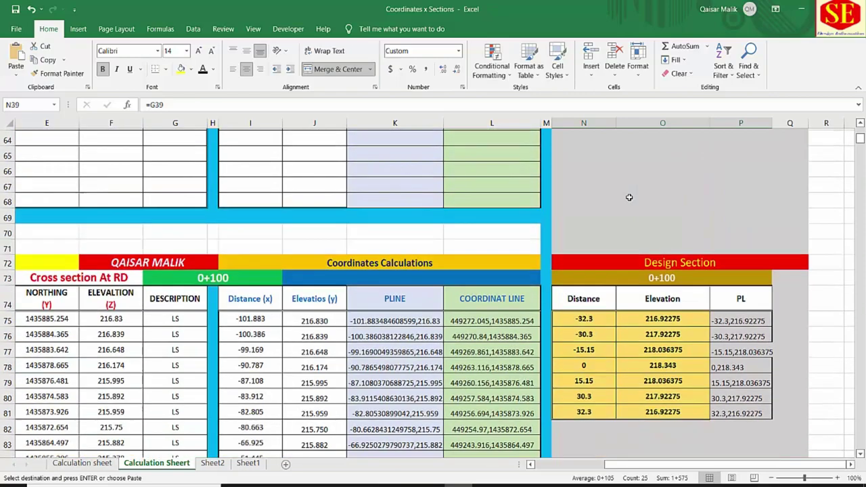
pyautogui.scroll(-2, 630, 196)
pyautogui.rightClick(608, 183)
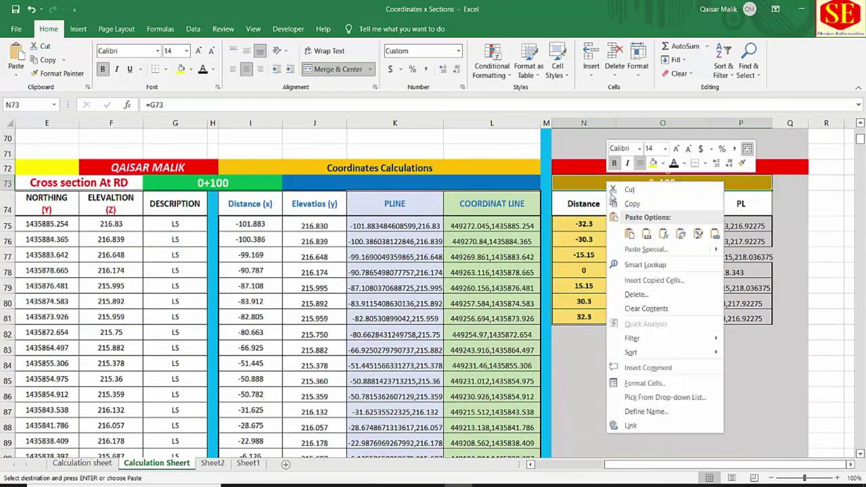
pyautogui.click(628, 234)
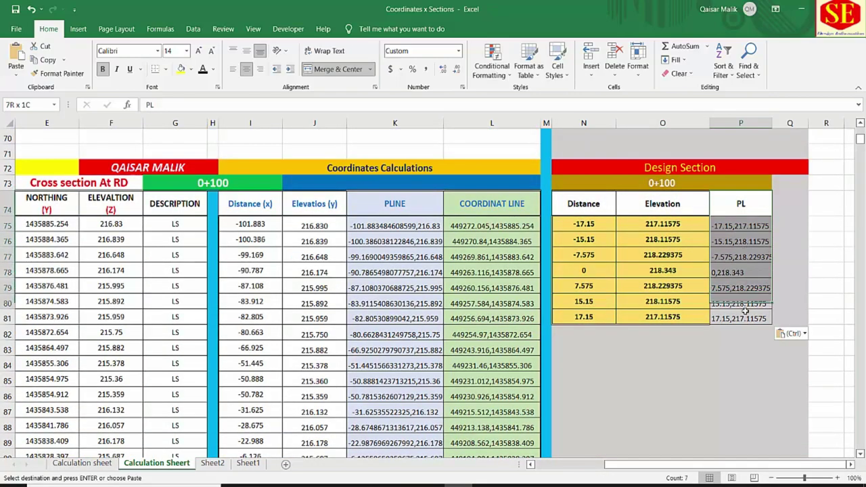
# Step: Copy the 0+100 PL coordinates P74:P81 and return to the AutoCAD drawing
pyautogui.moveTo(735, 203); pyautogui.dragTo(738, 318)
pyautogui.rightClick(733, 198)
pyautogui.click(766, 61)
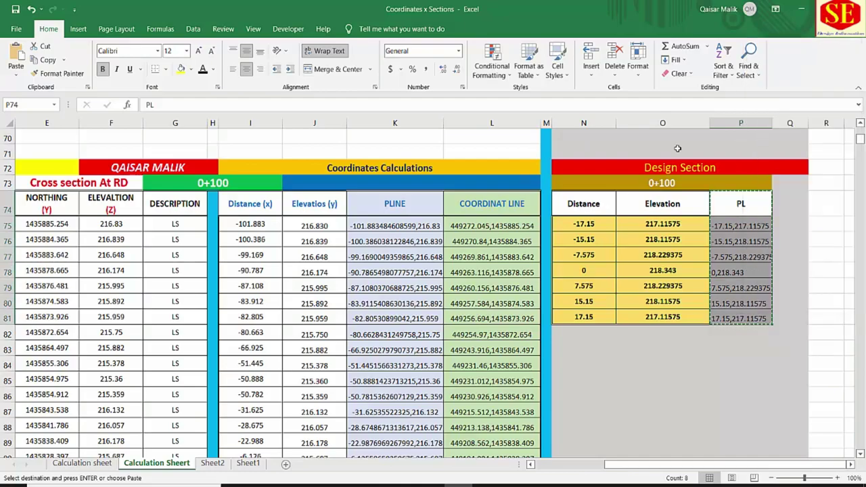
pyautogui.moveTo(514, 484)
pyautogui.click(565, 471)
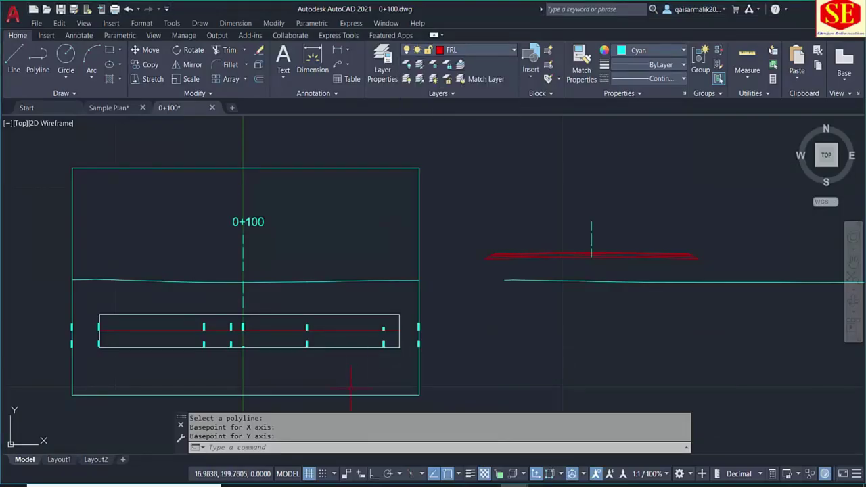
# Step: Draw the 0+100 design template by pasting the PL coordinates into the command line
pyautogui.rightClick(325, 450)
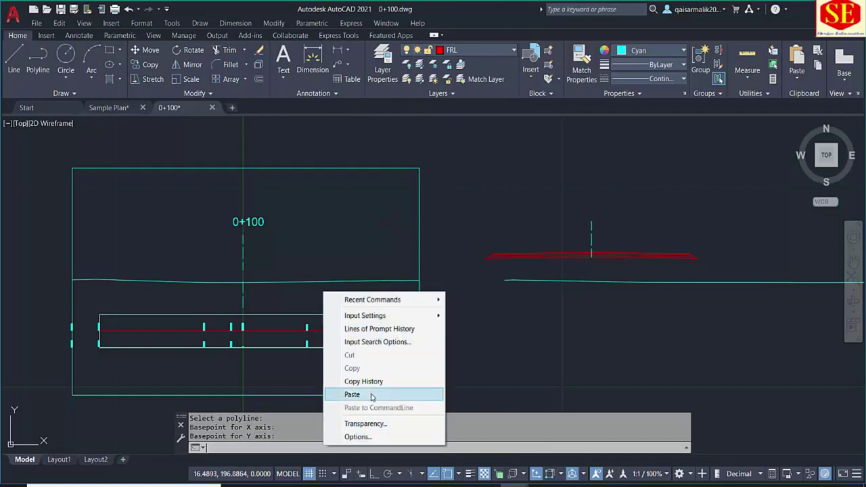
pyautogui.click(371, 395)
pyautogui.press('Escape')
pyautogui.scroll(2, 323, 278)
pyautogui.scroll(2, 324, 278)
# Step: EXTEND the right and left side slopes down to the ground line
pyautogui.write('ex')
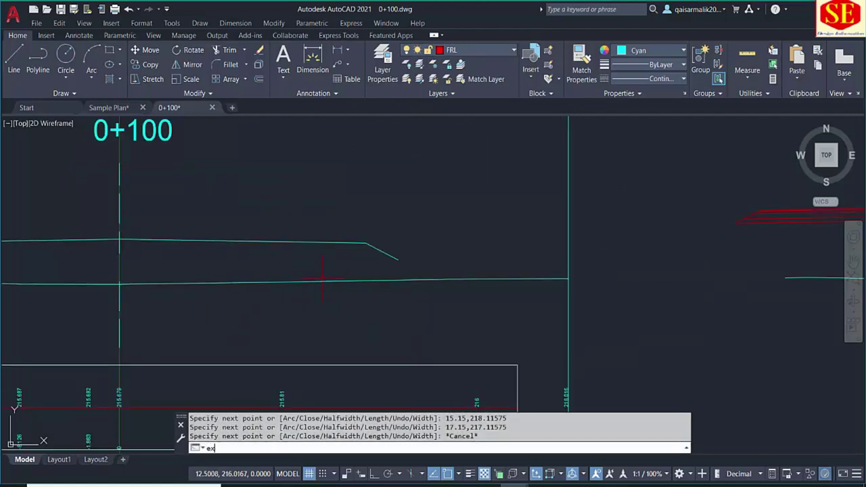
pyautogui.press('Return')
pyautogui.click(390, 255)
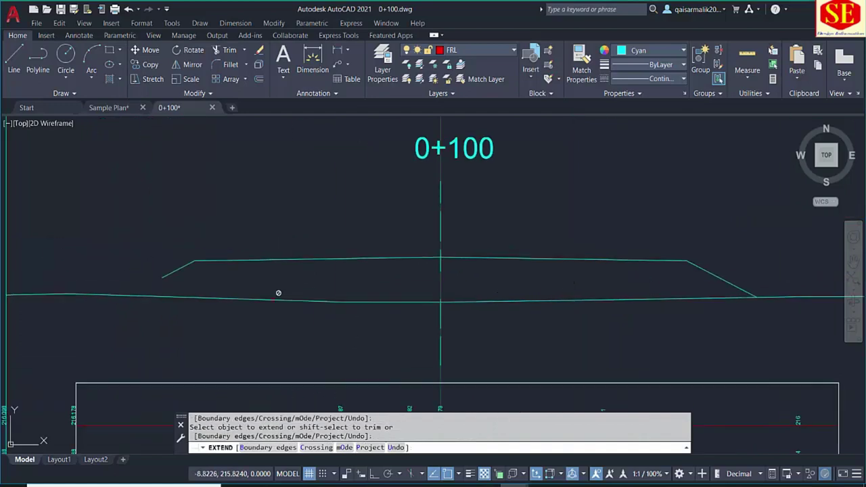
pyautogui.click(278, 295)
pyautogui.press('Escape')
pyautogui.scroll(-1, 171, 310)
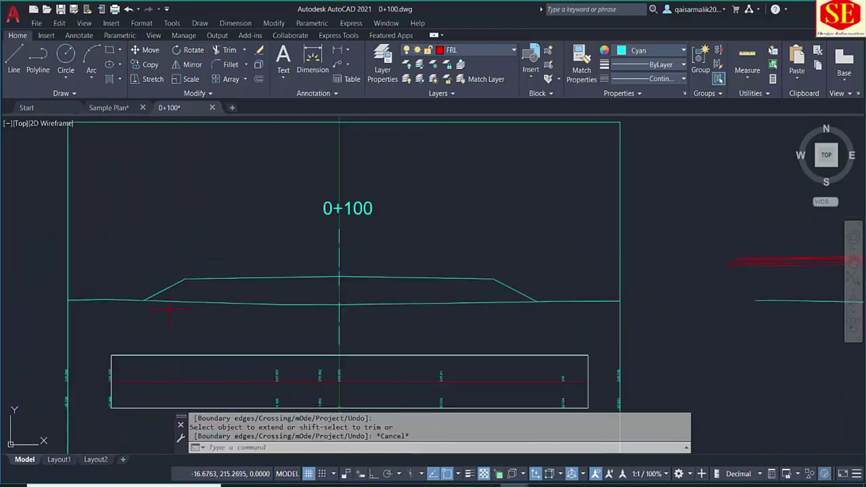
pyautogui.scroll(-5, 170, 310)
# Step: COPY the red pavement layer lines onto the 0+100 centreline
pyautogui.write('co')
pyautogui.press('Return')
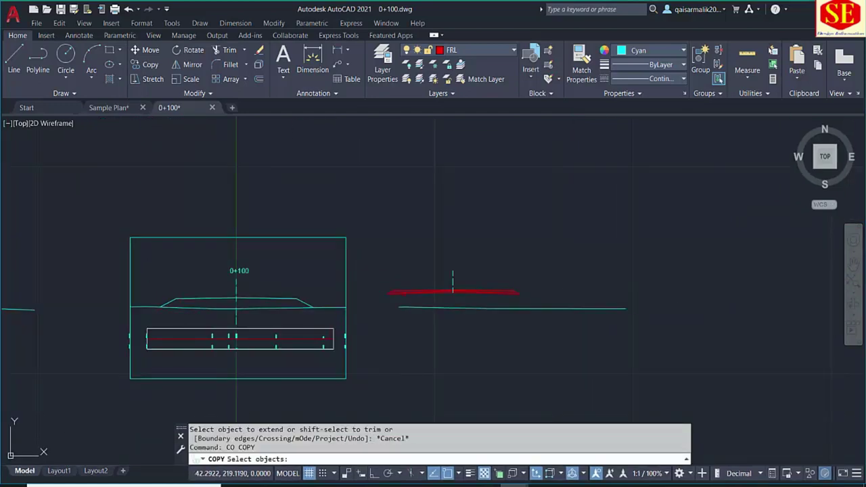
pyautogui.scroll(6, 415, 290)
pyautogui.click(414, 296)
pyautogui.scroll(2, 583, 285)
pyautogui.press('Return')
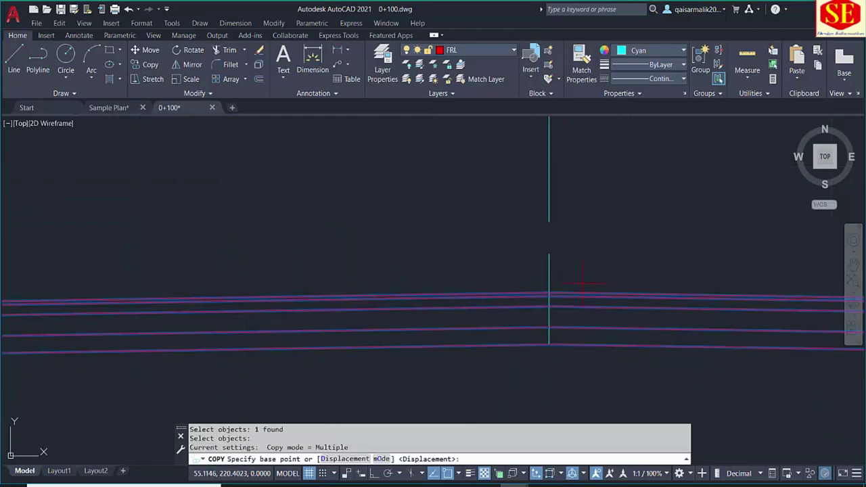
pyautogui.click(550, 291)
pyautogui.scroll(-3, 562, 281)
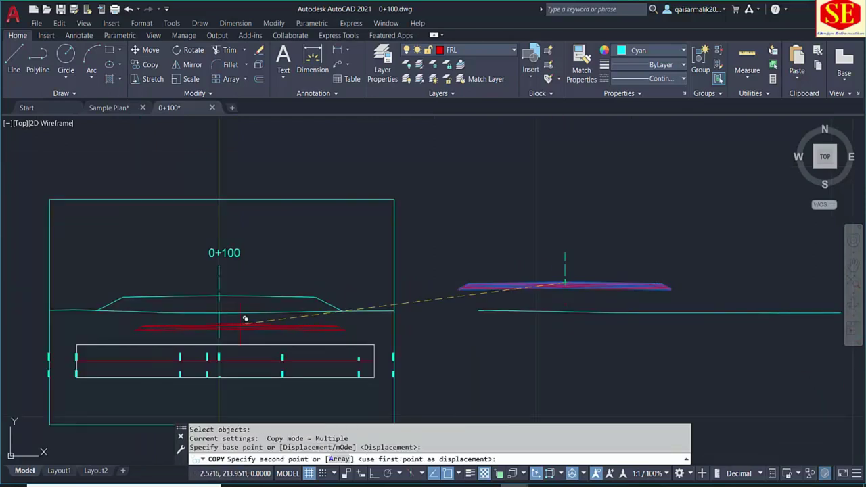
pyautogui.scroll(4, 213, 283)
pyautogui.click(259, 251)
pyautogui.scroll(-5, 242, 287)
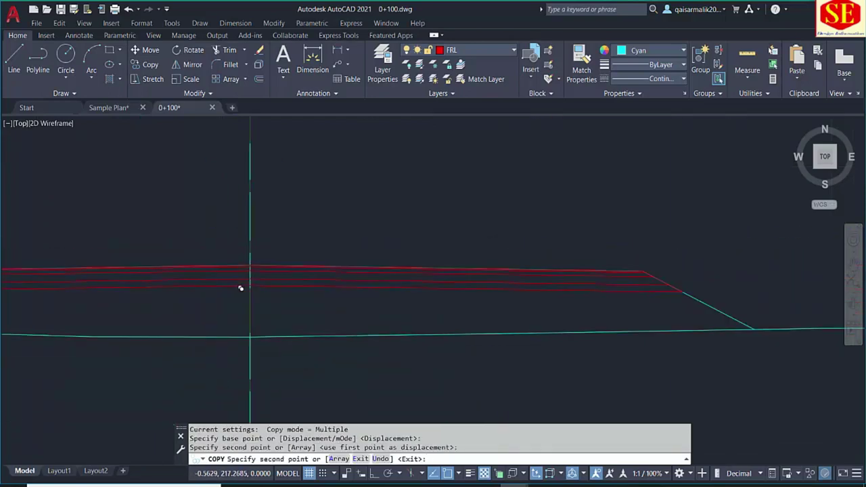
pyautogui.press('Escape')
pyautogui.scroll(3, 402, 288)
# Step: Label the centreline point with its elevation 218.343 and distance using CD
pyautogui.write('cd')
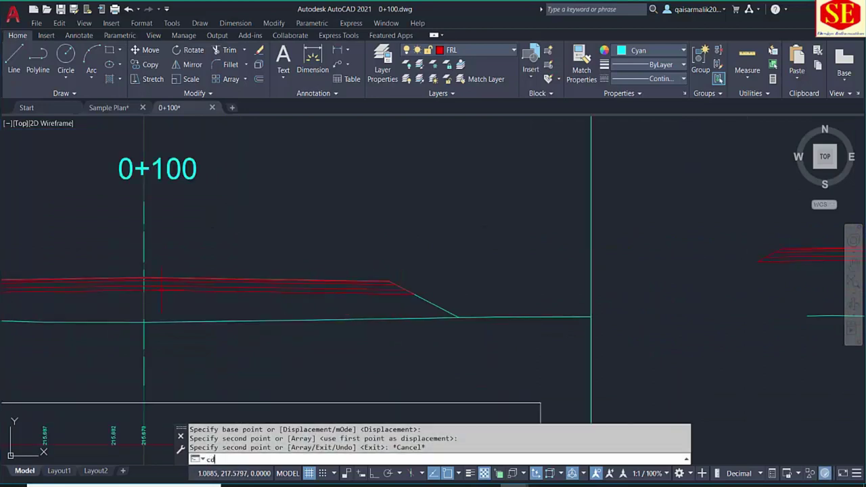
pyautogui.press('Return')
pyautogui.scroll(3, 148, 277)
pyautogui.click(136, 275)
pyautogui.click(184, 189)
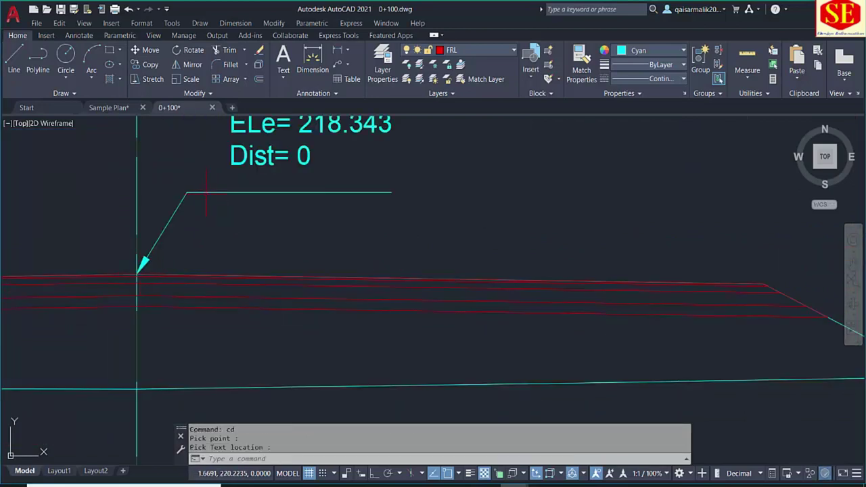
pyautogui.scroll(-3, 223, 250)
# Step: Add elevation and offset labels at the right shoulder (218.116) and right slope toe
pyautogui.press('Return')
pyautogui.click(419, 262)
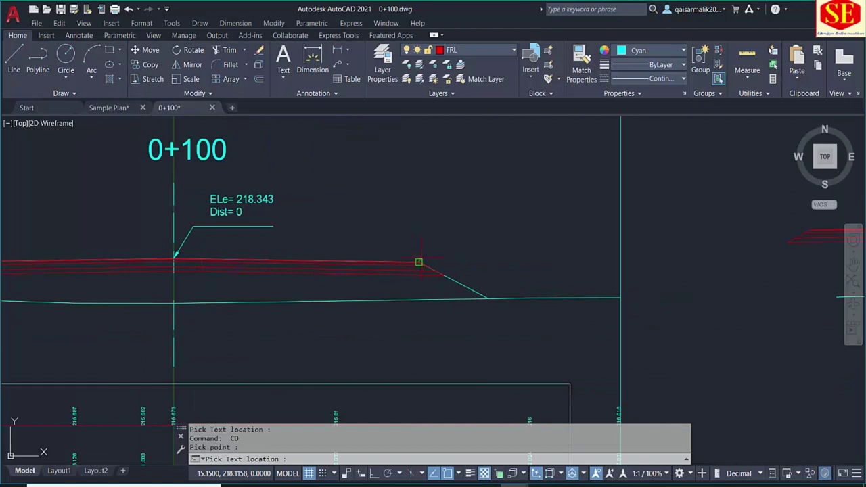
pyautogui.click(401, 218)
pyautogui.press('Return')
pyautogui.click(489, 298)
pyautogui.click(509, 261)
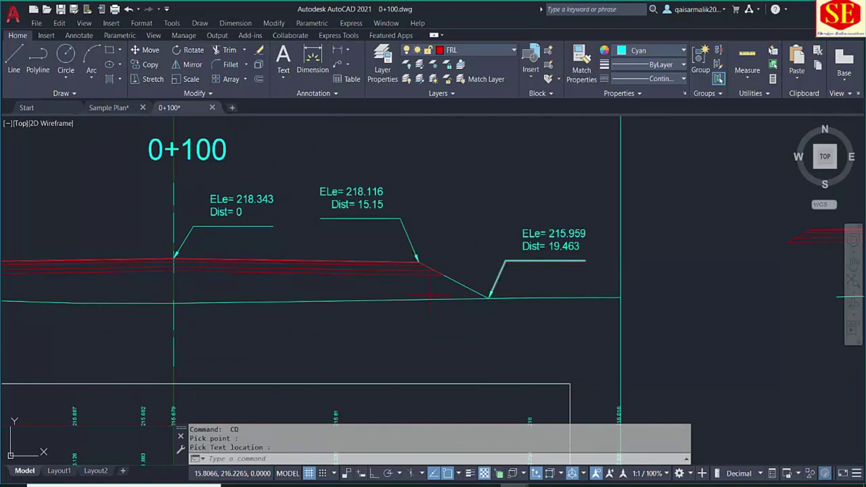
pyautogui.moveTo(381, 300); pyautogui.dragTo(706, 291)
pyautogui.press('Return')
# Step: Add elevation and offset labels at the left shoulder (218.116) and left slope toe
pyautogui.click(254, 252)
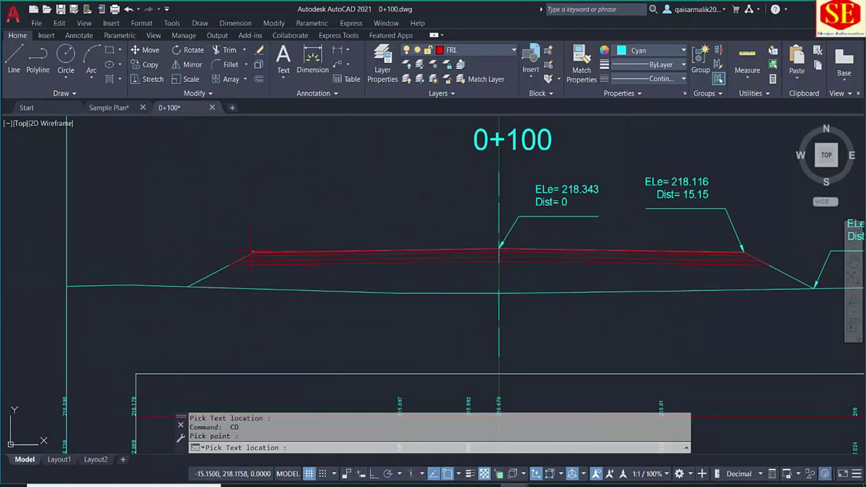
pyautogui.click(249, 205)
pyautogui.press('Return')
pyautogui.click(187, 287)
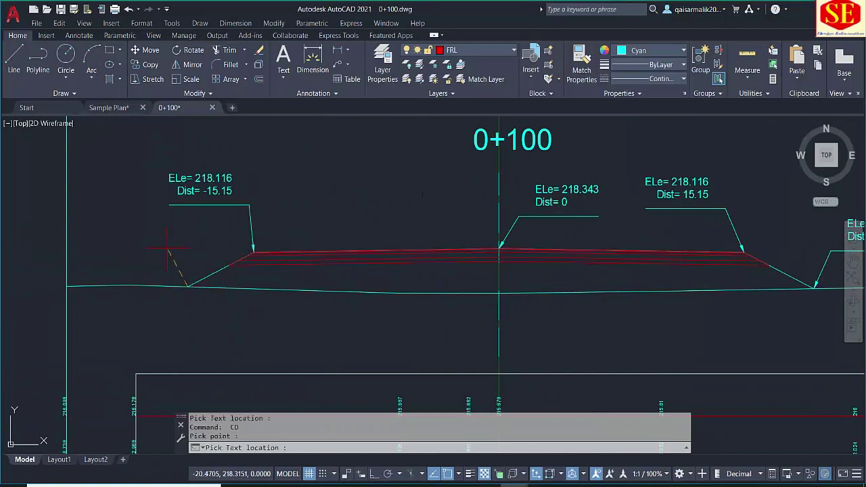
pyautogui.click(175, 248)
pyautogui.moveTo(451, 276); pyautogui.dragTo(295, 277)
pyautogui.press('Return')
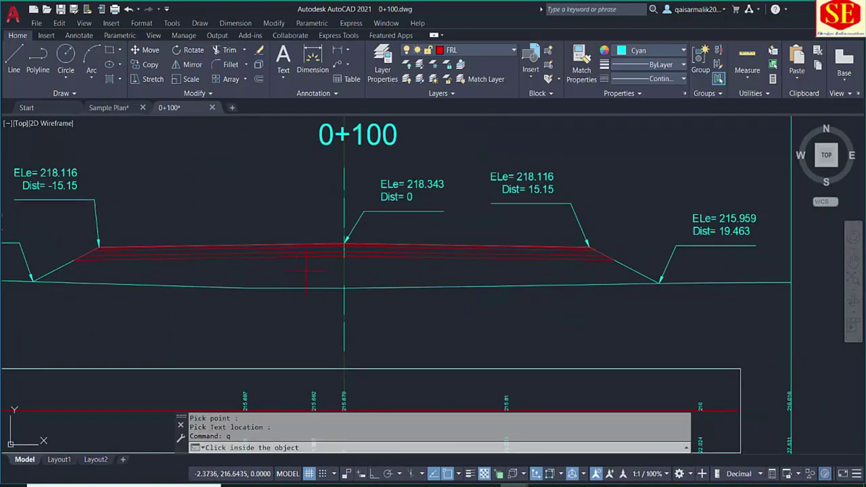
pyautogui.click(295, 277)
pyautogui.scroll(-5, 340, 349)
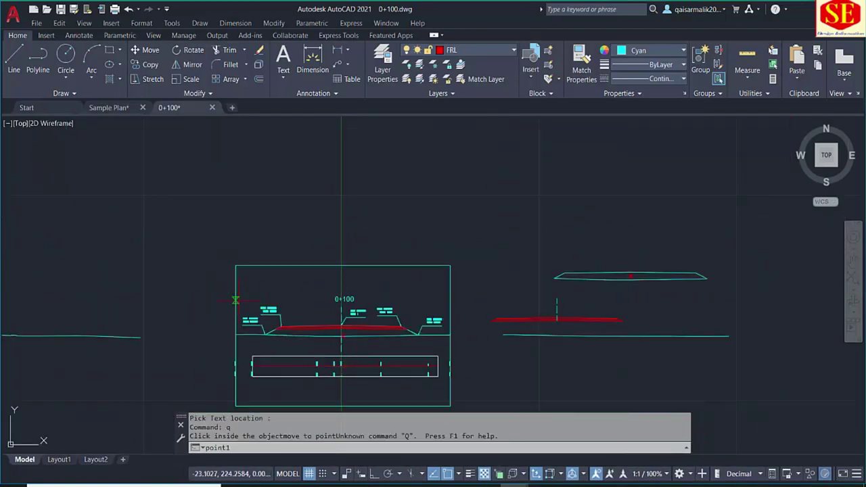
pyautogui.scroll(4, 242, 300)
pyautogui.click(286, 232)
pyautogui.scroll(-4, 348, 228)
# Step: Create a closed boundary polyline by picking a point inside the 0+100 fill area
pyautogui.scroll(6, 414, 305)
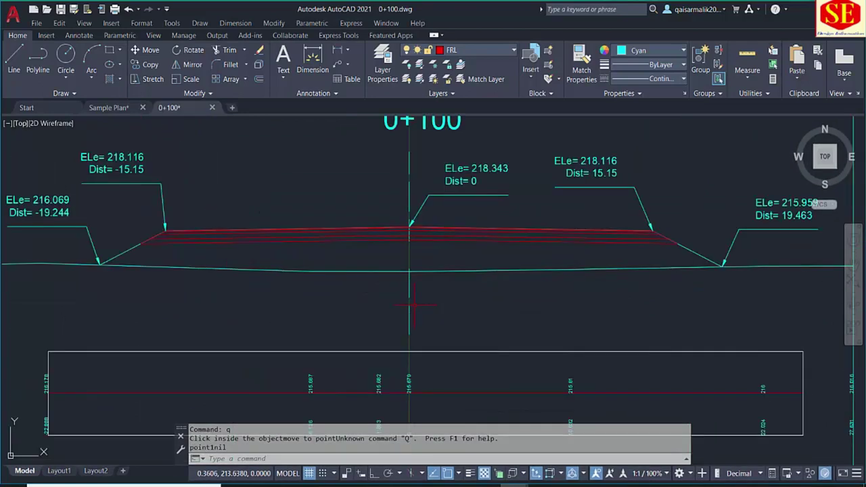
pyautogui.write('t')
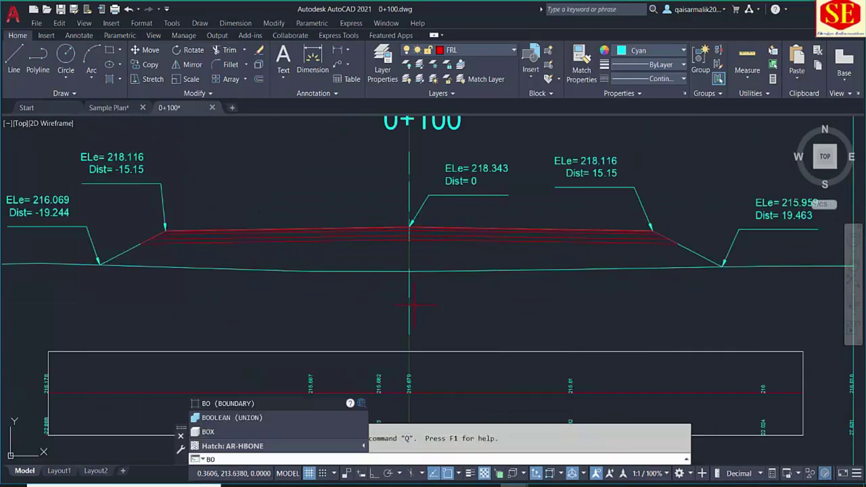
pyautogui.press('Return')
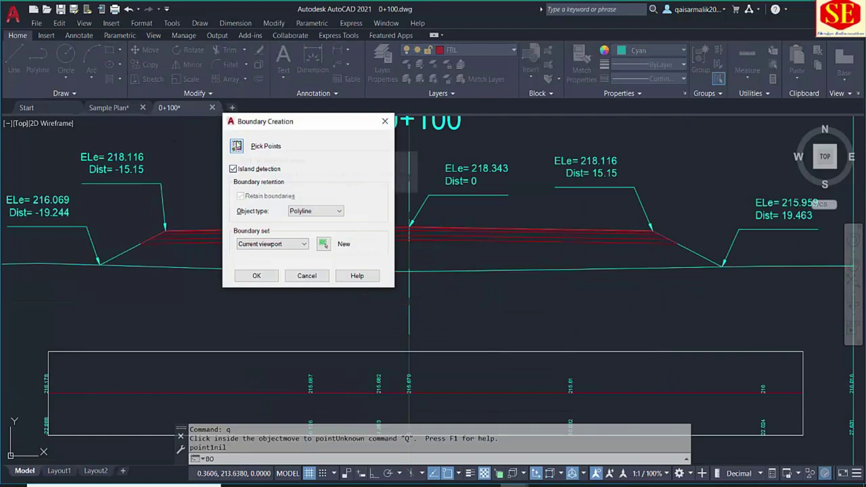
pyautogui.click(237, 146)
pyautogui.click(307, 255)
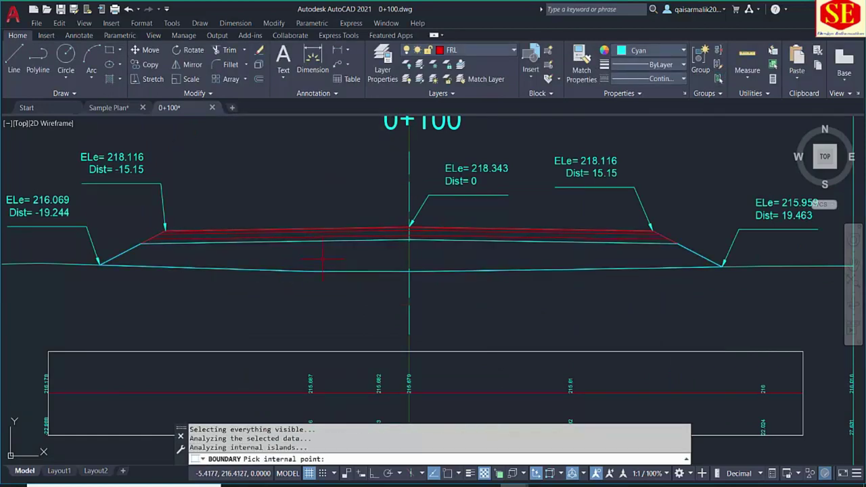
pyautogui.press('Return')
pyautogui.click(325, 270)
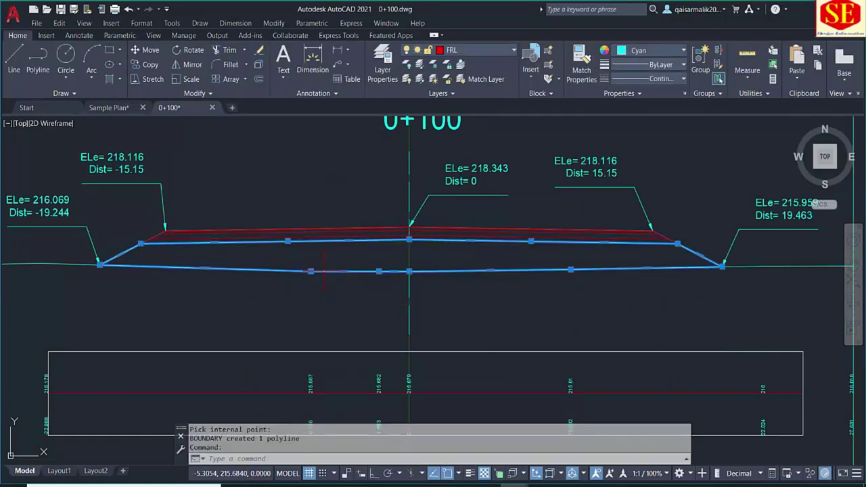
# Step: Measure the boundary polyline's area with the AREA command's Object option
pyautogui.write('AA')
pyautogui.press('Return')
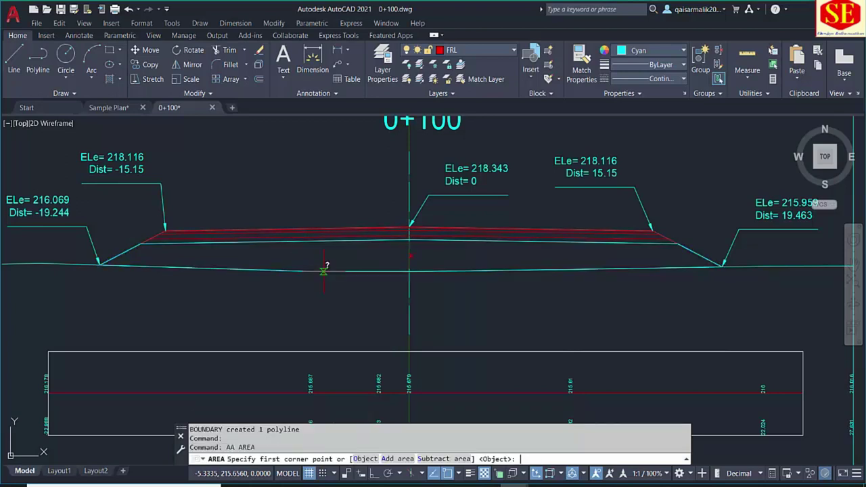
pyautogui.press('Return')
pyautogui.click(324, 271)
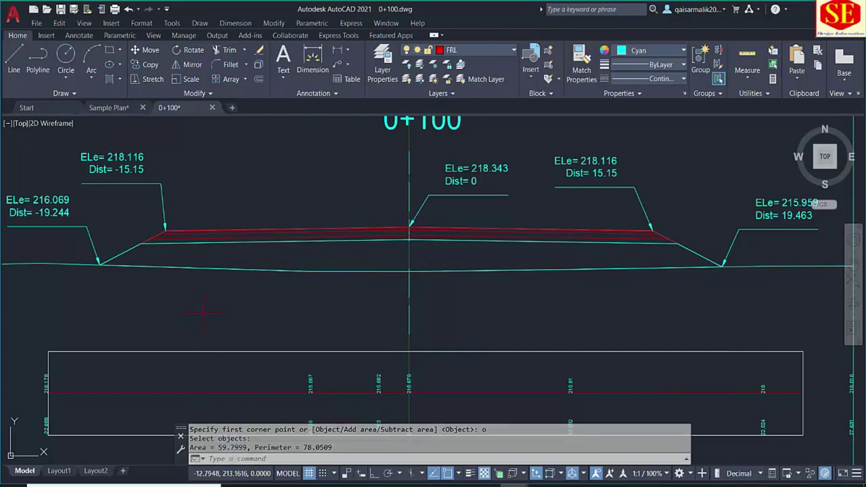
pyautogui.scroll(-4, 235, 232)
pyautogui.scroll(4, 178, 152)
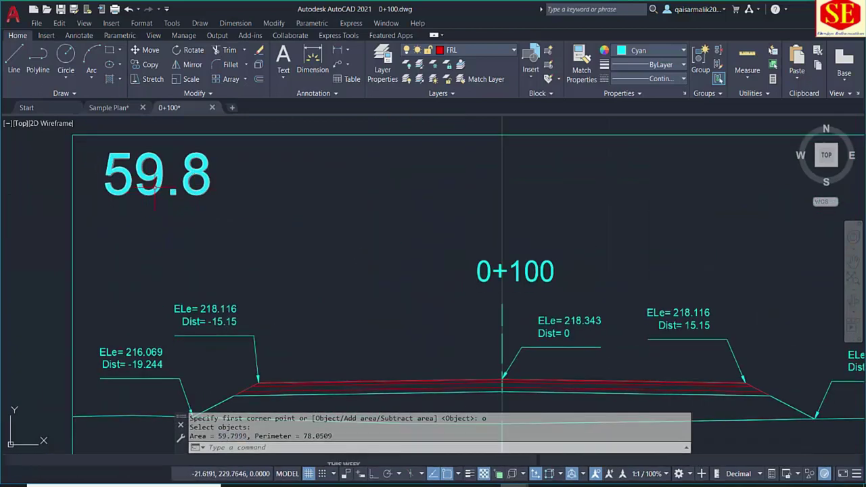
pyautogui.scroll(-4, 144, 191)
pyautogui.scroll(6, 307, 275)
pyautogui.press('Escape')
pyautogui.press('Escape')
# Step: LIST the boundary polyline and read its area of 59.7999
pyautogui.click(306, 275)
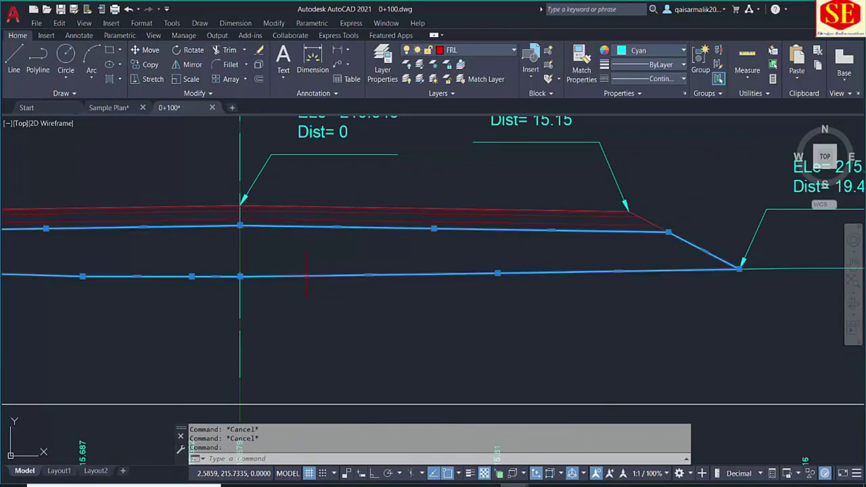
pyautogui.write('l')
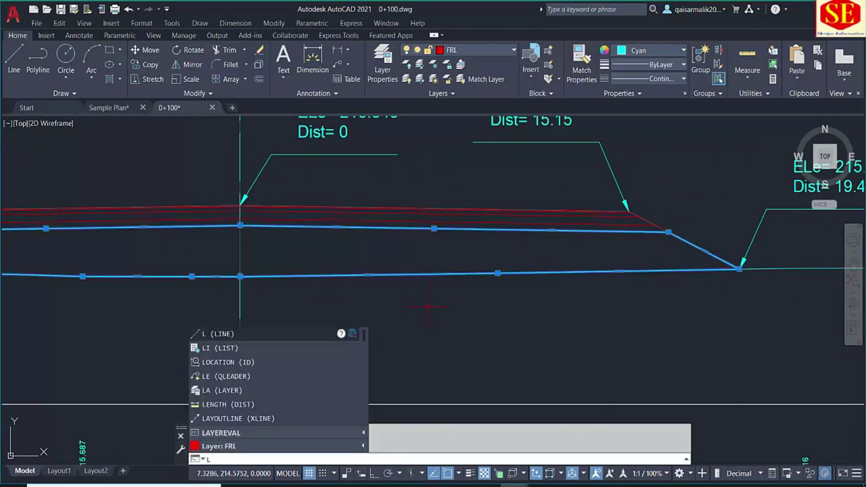
pyautogui.write('i')
pyautogui.press('Return')
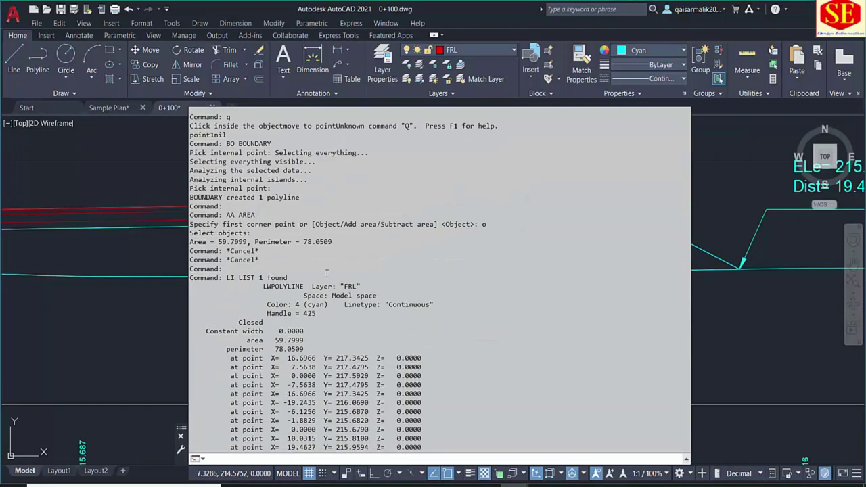
pyautogui.moveTo(272, 340); pyautogui.dragTo(304, 340)
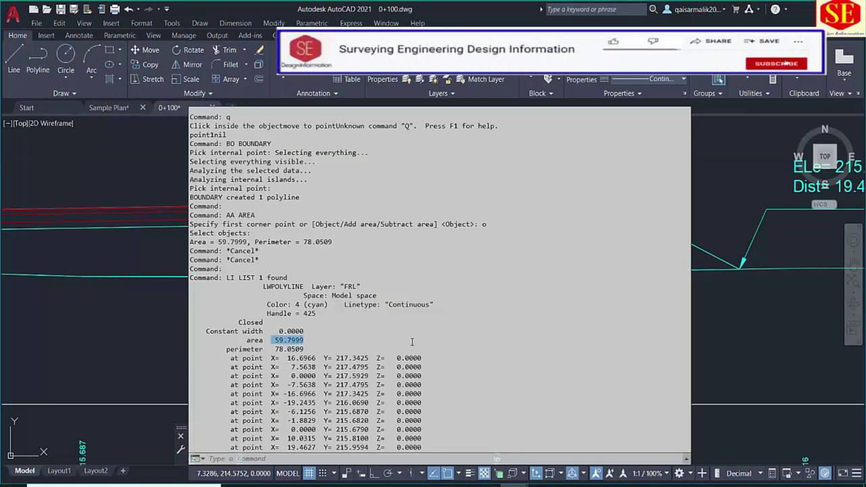
pyautogui.press('Escape')
pyautogui.scroll(-3, 447, 298)
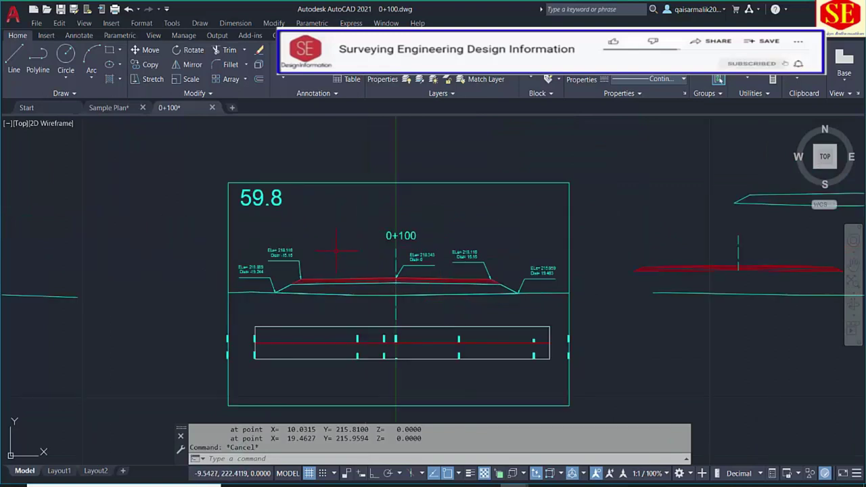
pyautogui.scroll(2, 366, 369)
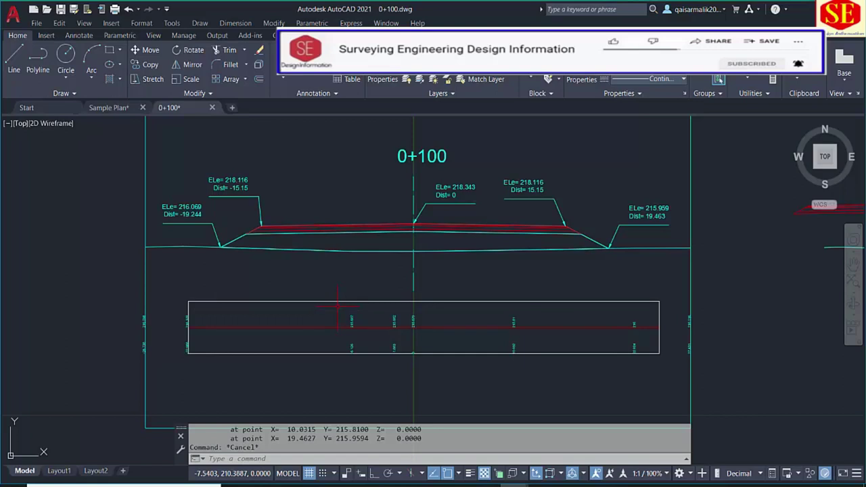
# Step: Save the drawing as 0+150 and check the station title text
pyautogui.hotkey('ctrl', 'shift', 's')
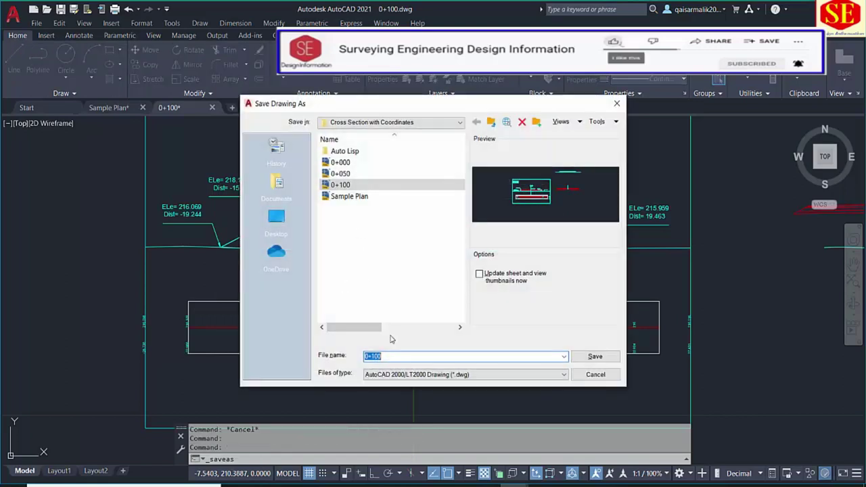
pyautogui.write('0+150')
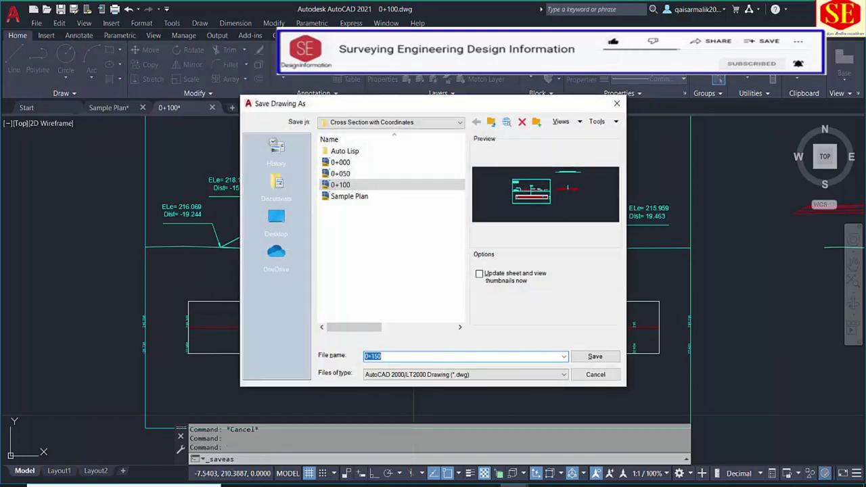
pyautogui.press('Return')
pyautogui.scroll(2, 423, 163)
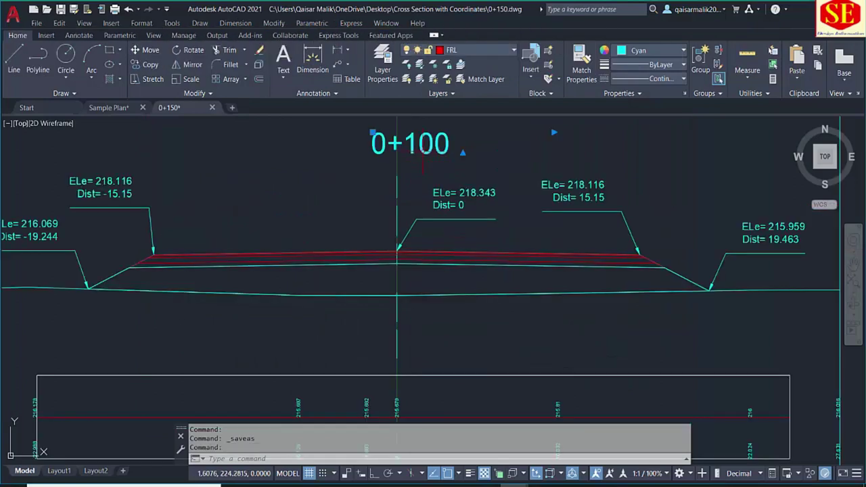
pyautogui.doubleClick(424, 145)
pyautogui.moveTo(417, 144); pyautogui.dragTo(483, 148)
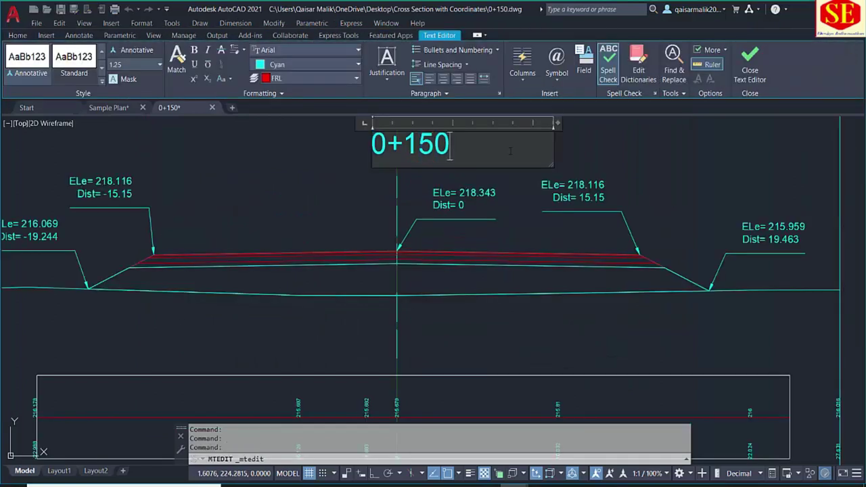
pyautogui.press('Escape')
# Step: Erase the shoulder labels, red design lines, old ground and section lines, and left elevation labels
pyautogui.click(649, 167)
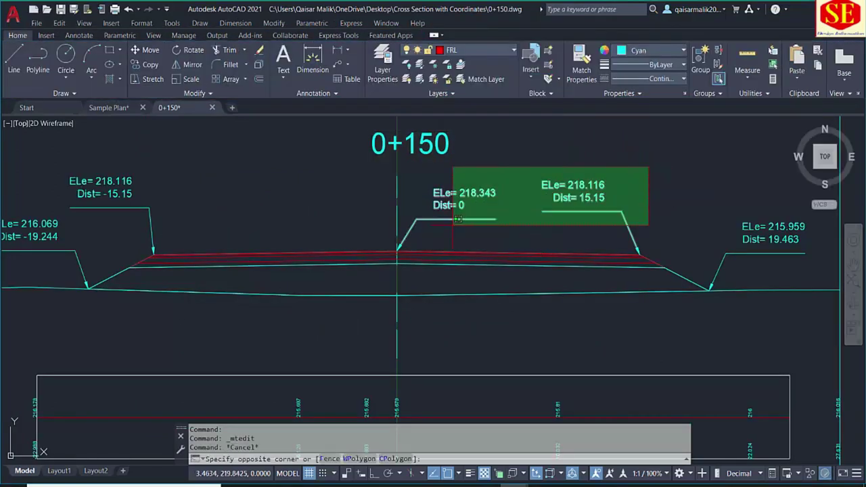
pyautogui.click(441, 225)
pyautogui.write('e')
pyautogui.press('Return')
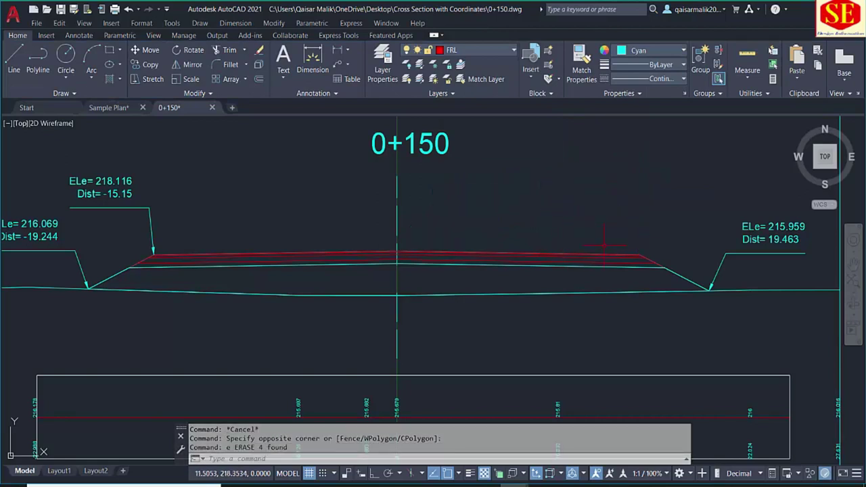
pyautogui.click(612, 251)
pyautogui.click(723, 274)
pyautogui.press('Return')
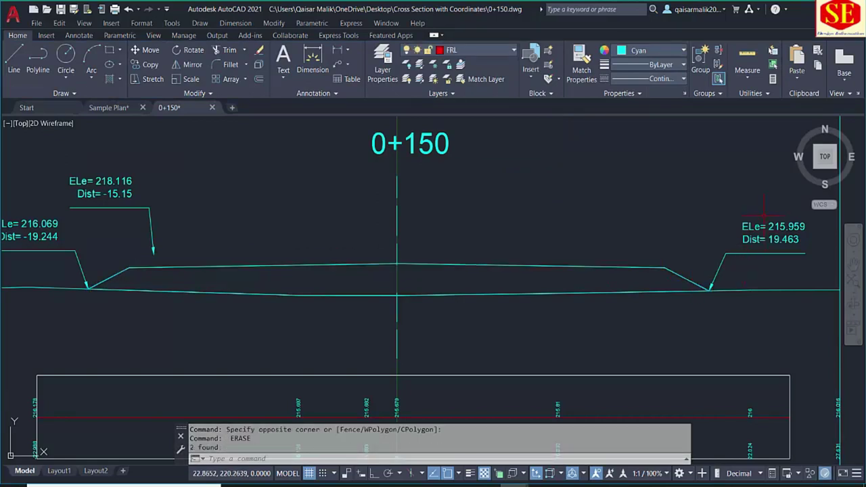
pyautogui.click(765, 210)
pyautogui.click(566, 300)
pyautogui.press('Return')
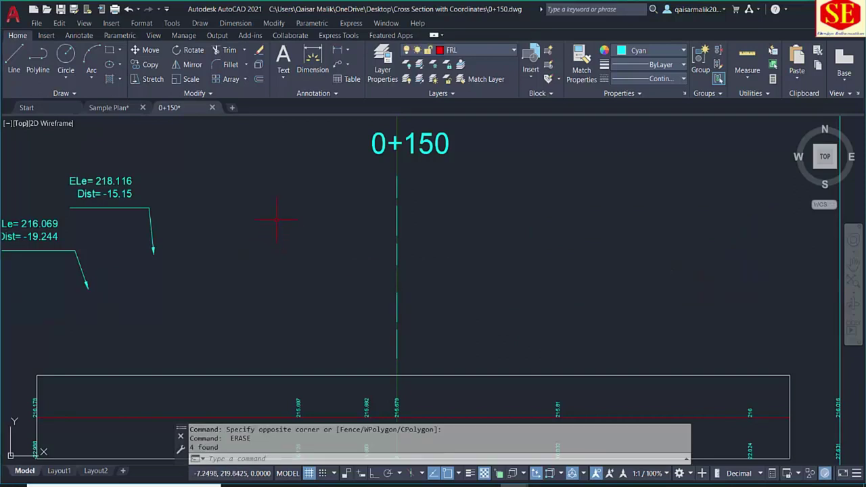
pyautogui.click(373, 218)
pyautogui.click(309, 174)
pyautogui.press('Return')
# Step: Erase the vertex labels around the section and the two leftover objects at right
pyautogui.scroll(-2, 261, 268)
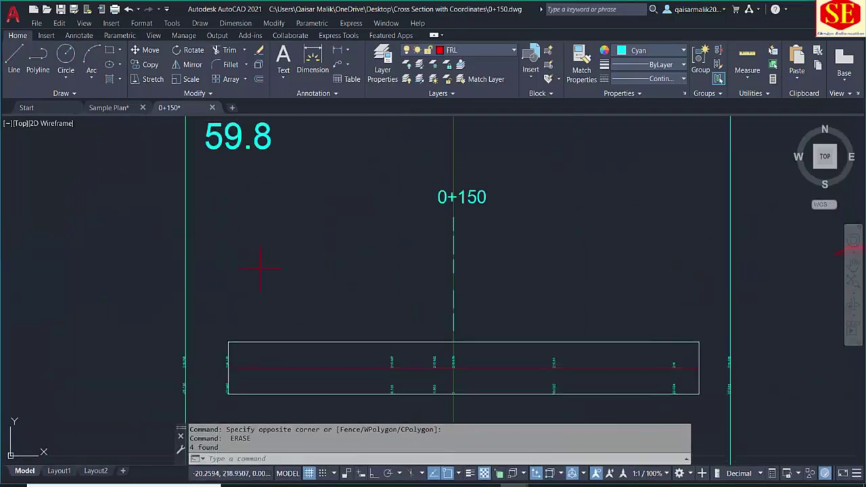
pyautogui.click(130, 274)
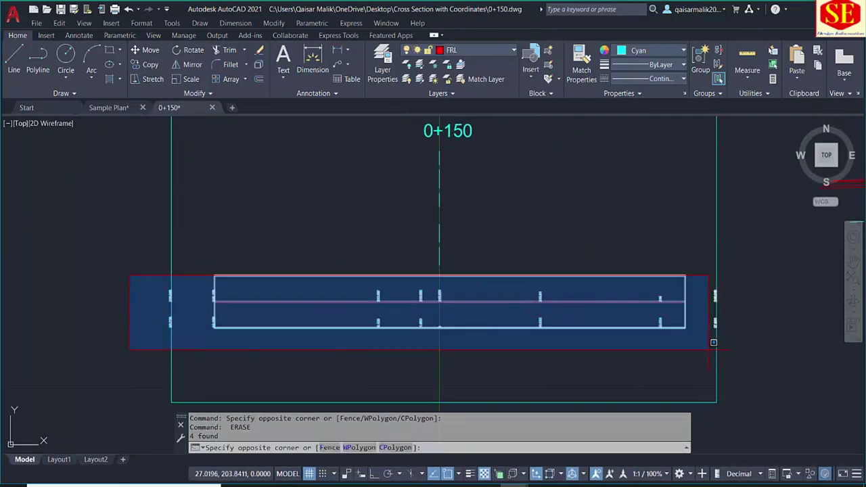
pyautogui.press('Escape')
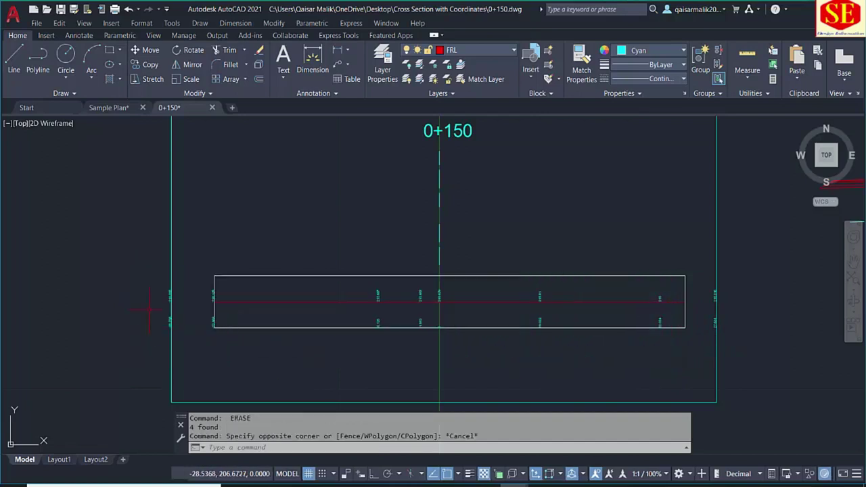
pyautogui.click(150, 284)
pyautogui.click(674, 352)
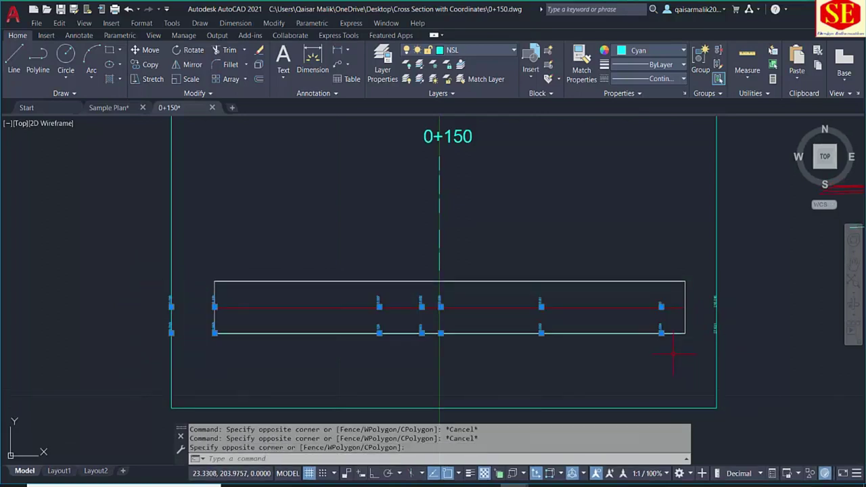
pyautogui.write('e')
pyautogui.press('Return')
pyautogui.click(704, 292)
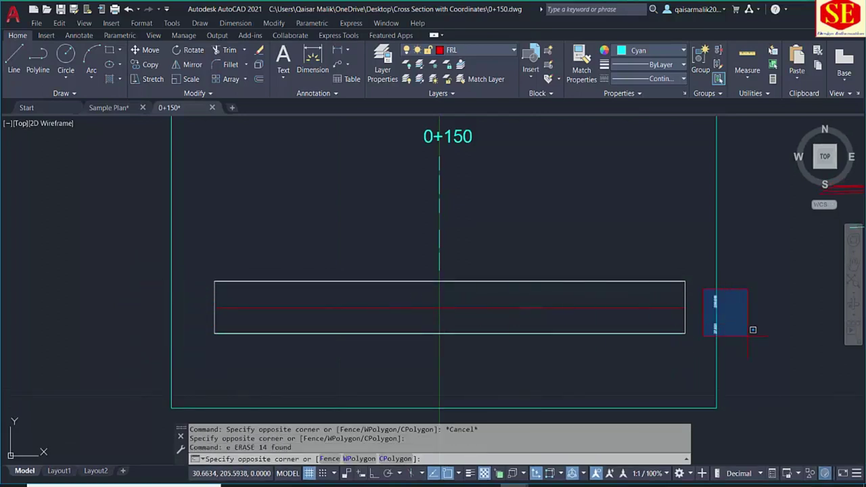
pyautogui.click(748, 336)
pyautogui.write('e')
pyautogui.press('Return')
# Step: Erase the 59.8 area text
pyautogui.scroll(-2, 505, 258)
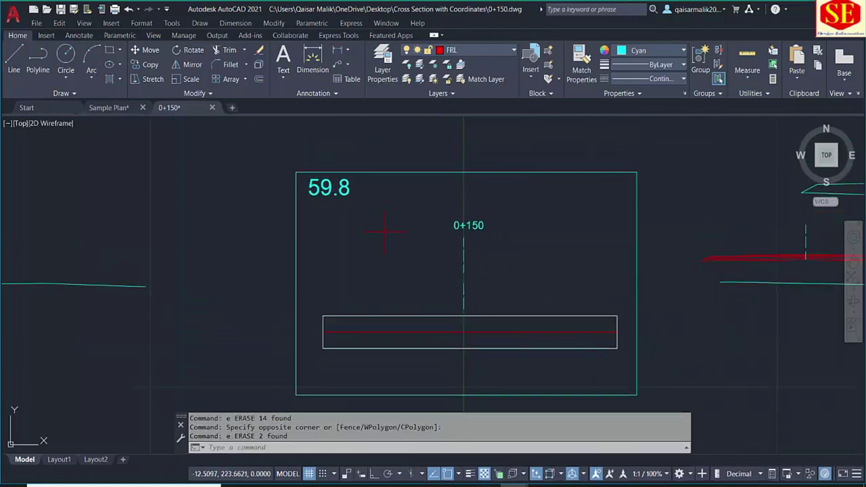
pyautogui.press('Escape')
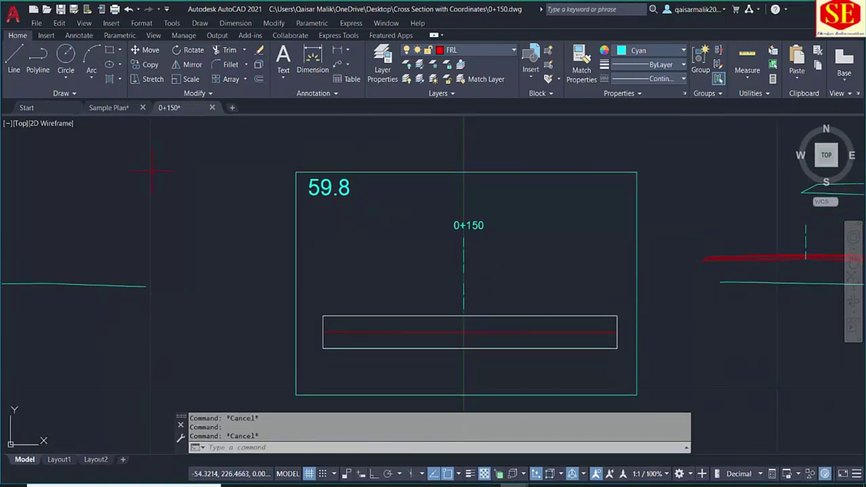
pyautogui.moveTo(352, 198); pyautogui.dragTo(317, 195)
pyautogui.write('e')
pyautogui.press('Return')
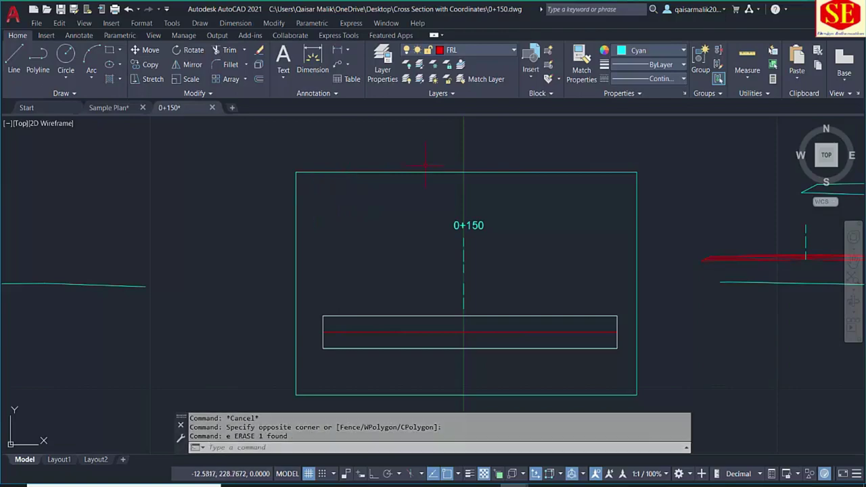
pyautogui.scroll(-2, 441, 407)
# Step: Copy the I75:L75 formulas from the 0+100 table into row 118
pyautogui.hotkey('alt', 'Tab')
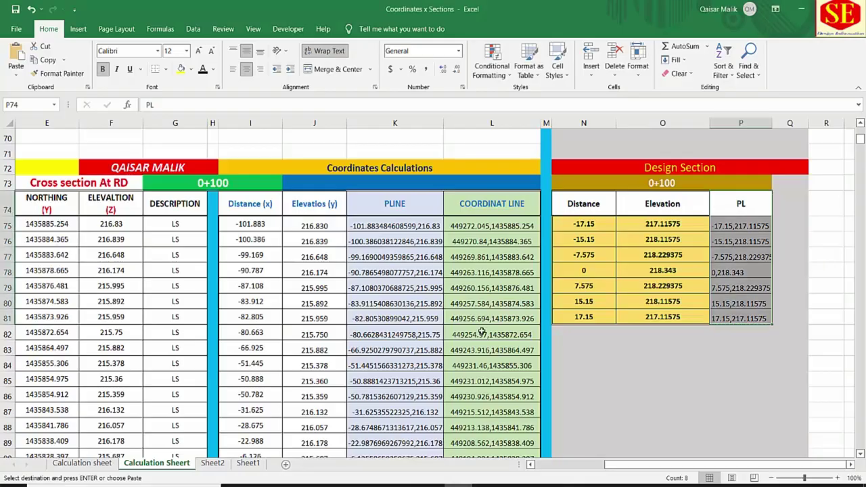
pyautogui.click(257, 177)
pyautogui.hotkey('shift', 'Right')
pyautogui.hotkey('shift', 'Right')
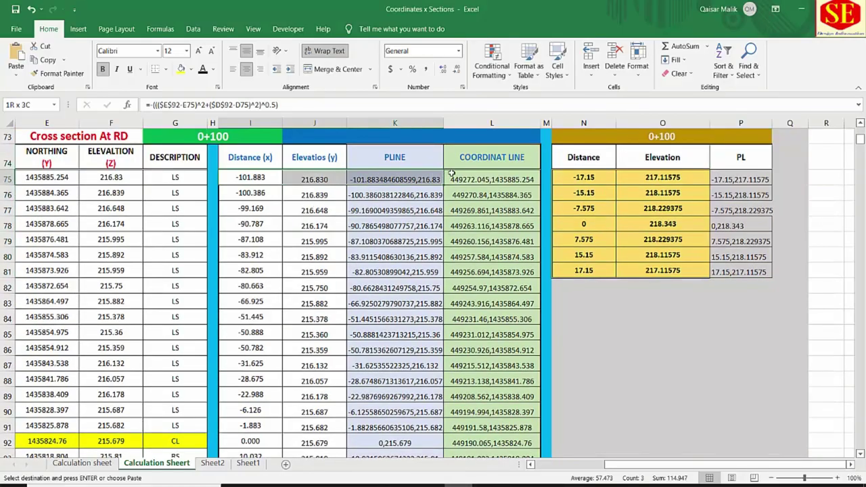
pyautogui.hotkey('shift', 'Right')
pyautogui.rightClick(269, 181)
pyautogui.click(292, 200)
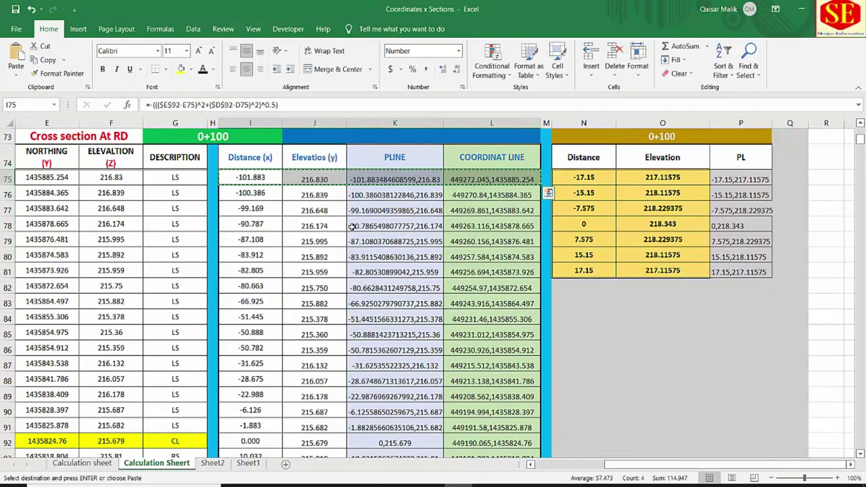
pyautogui.scroll(-5, 348, 232)
pyautogui.scroll(-4, 347, 232)
pyautogui.scroll(-3, 347, 231)
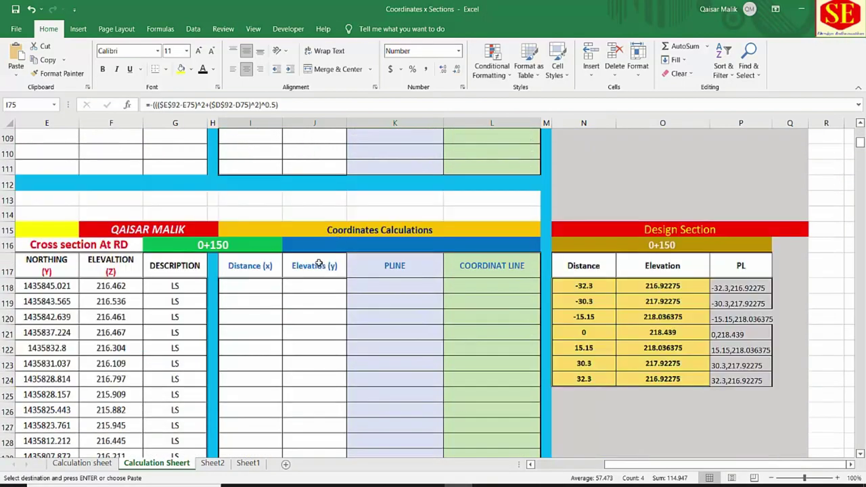
pyautogui.rightClick(251, 288)
pyautogui.click(274, 88)
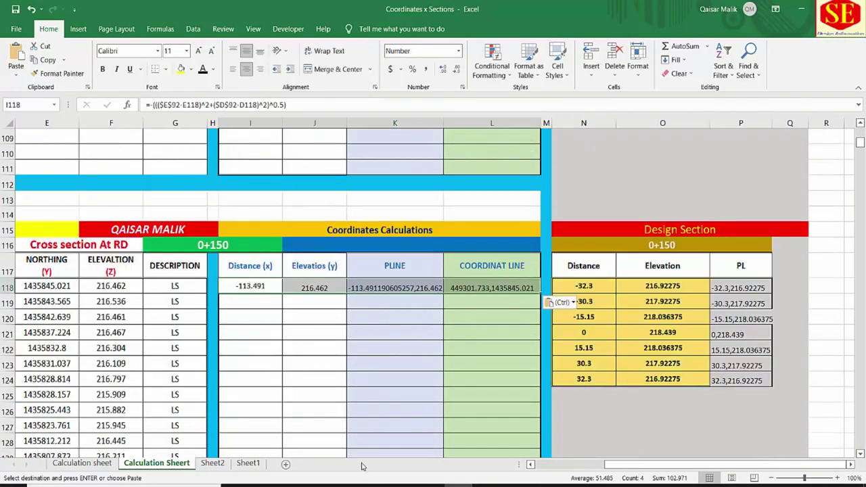
pyautogui.moveTo(599, 465); pyautogui.dragTo(532, 465)
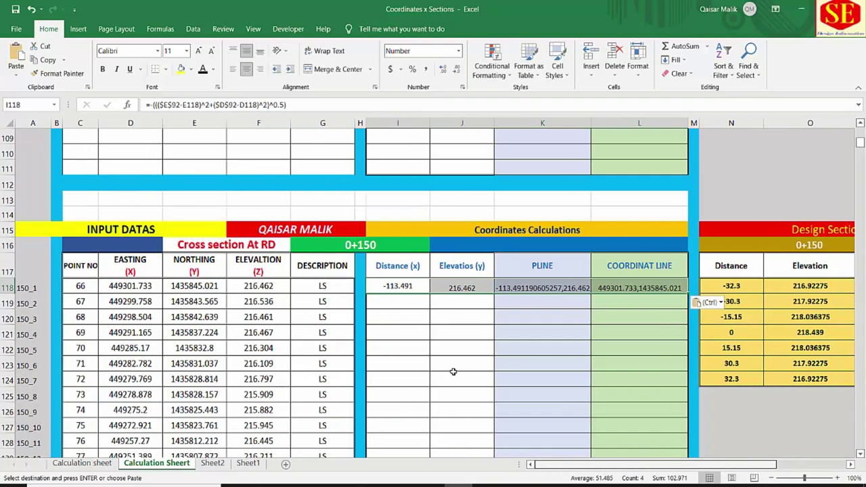
# Step: Change I118's distance references from $E$92 and $D$92 to $E$134 and $D$134
pyautogui.doubleClick(387, 289)
pyautogui.scroll(4, 241, 235)
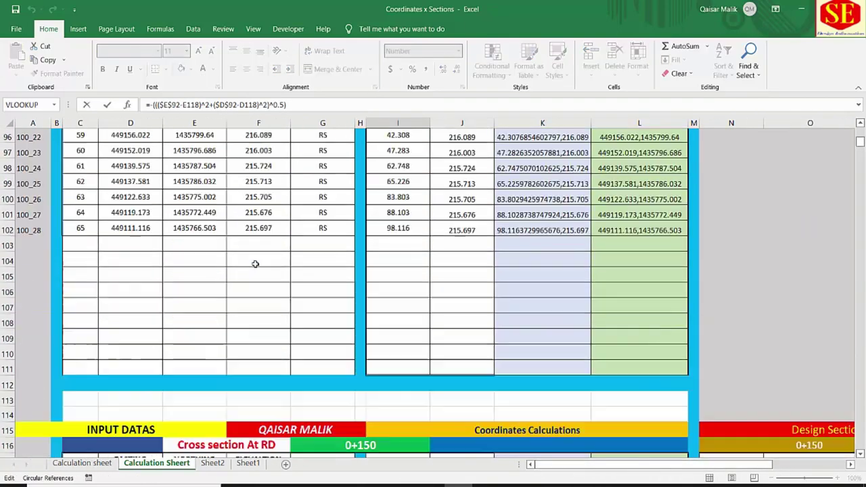
pyautogui.scroll(3, 240, 235)
pyautogui.scroll(1, 241, 235)
pyautogui.scroll(-9, 224, 255)
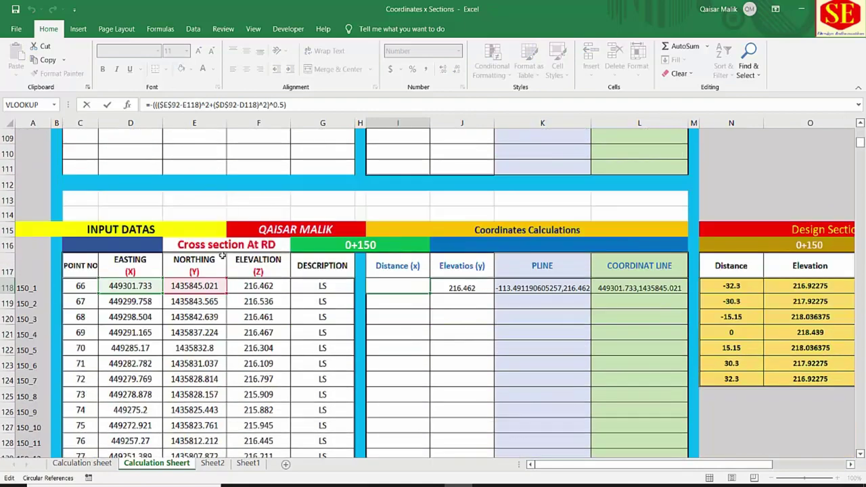
pyautogui.scroll(-7, 220, 260)
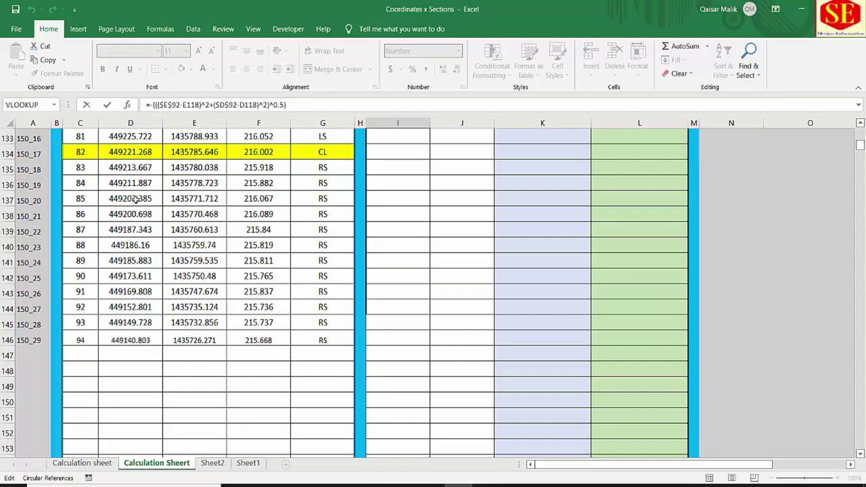
pyautogui.scroll(3, 477, 321)
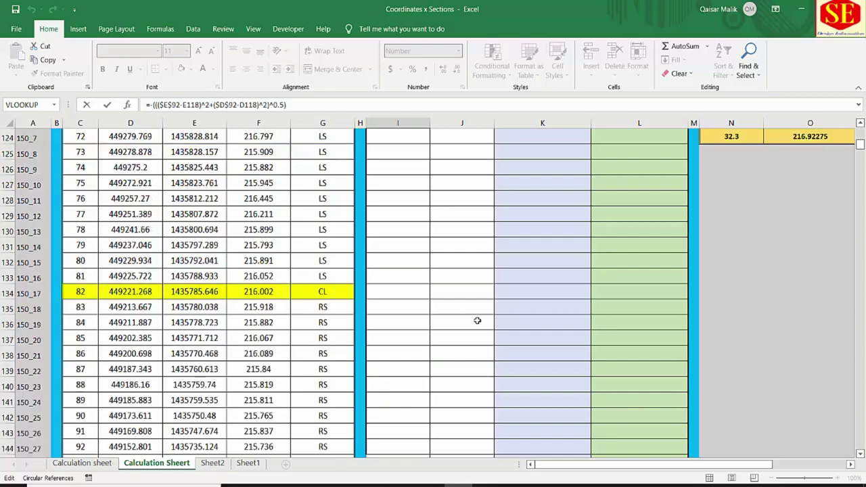
pyautogui.scroll(4, 352, 349)
pyautogui.scroll(3, 352, 350)
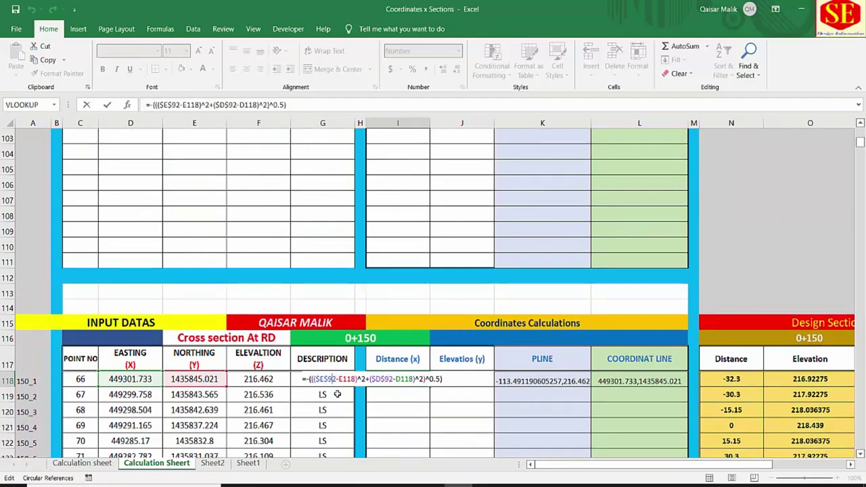
pyautogui.press('BackSpace')
pyautogui.press('Delete')
pyautogui.write('13')
pyautogui.write('4')
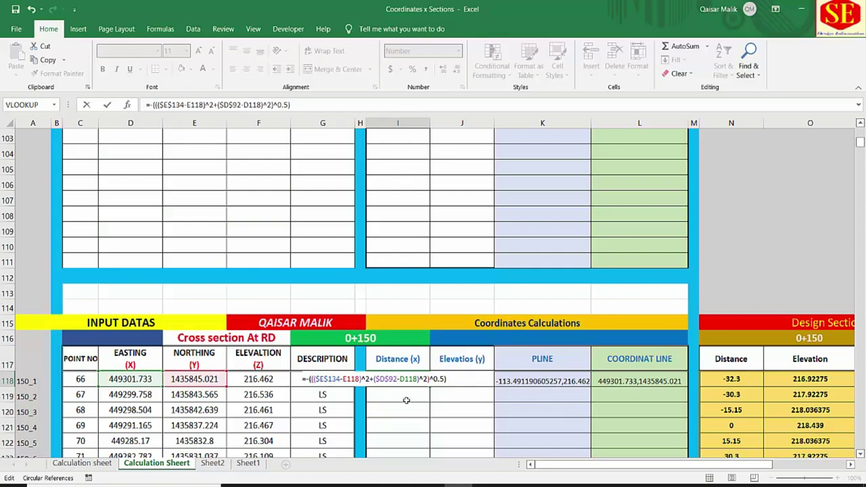
pyautogui.press('BackSpace')
pyautogui.press('BackSpace')
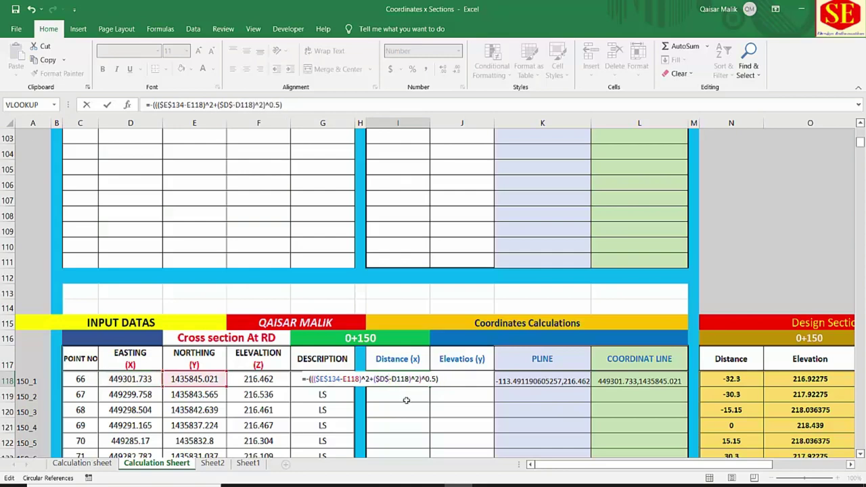
pyautogui.write('134')
pyautogui.scroll(-4, 298, 271)
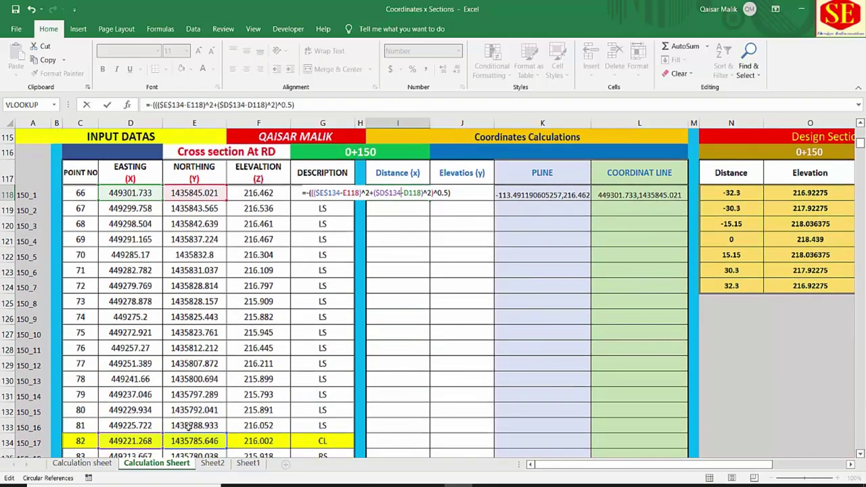
pyautogui.press('Return')
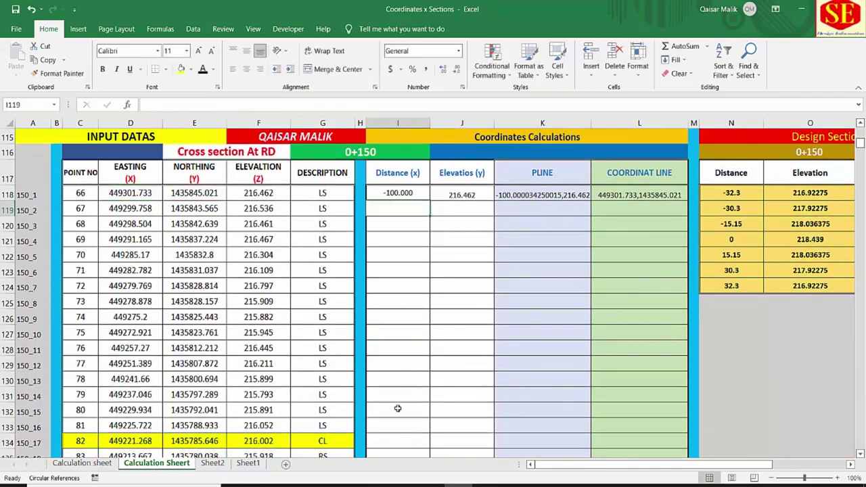
# Step: Fill the I118 distance formula down through the centreline row 134 and into I135
pyautogui.click(411, 192)
pyautogui.moveTo(431, 199); pyautogui.dragTo(425, 446)
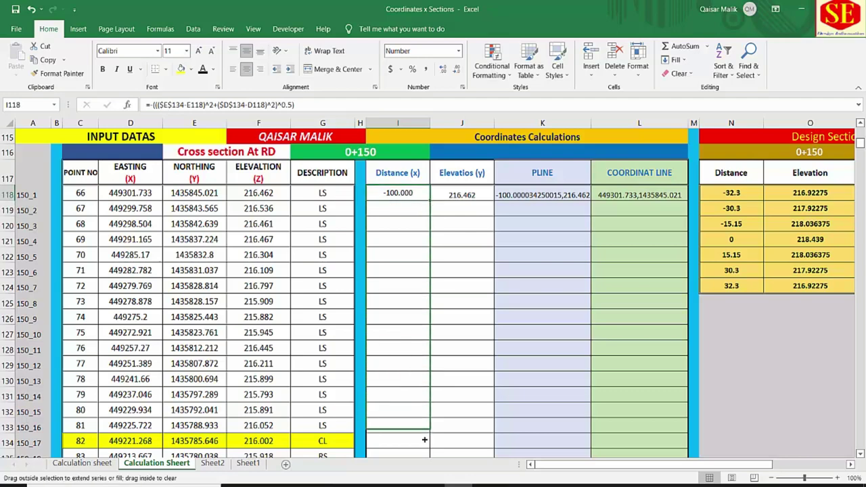
pyautogui.scroll(-3, 444, 349)
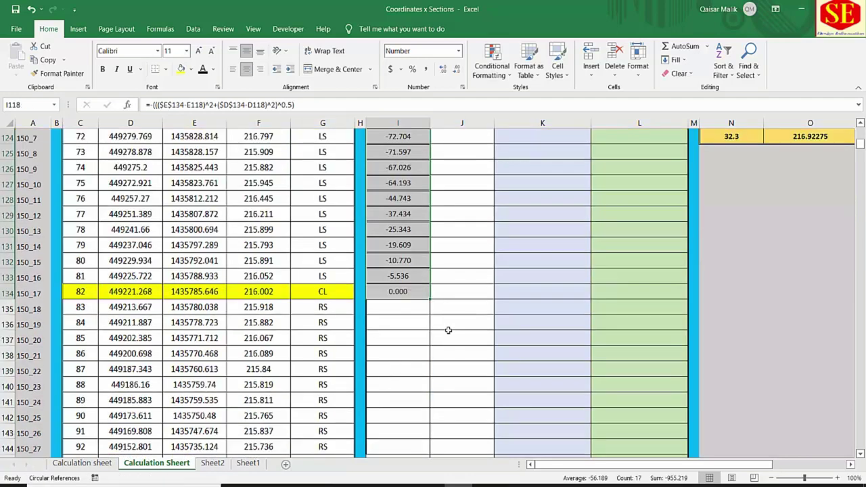
pyautogui.click(400, 292)
pyautogui.moveTo(431, 299); pyautogui.dragTo(411, 308)
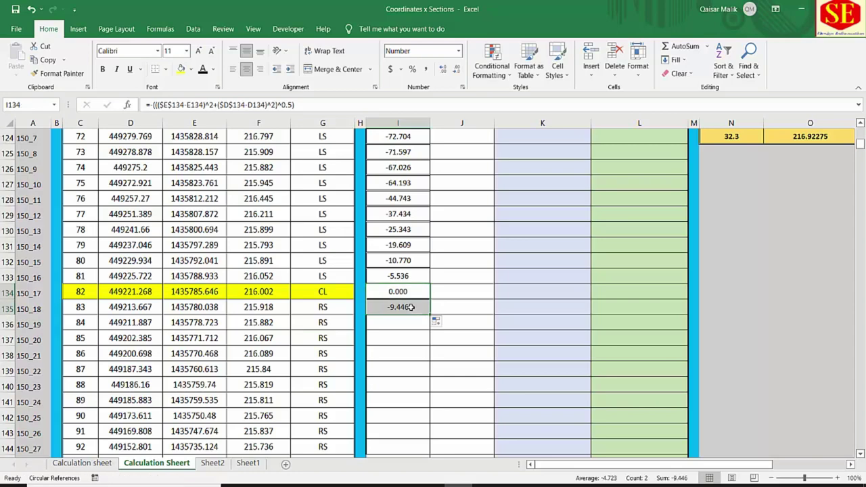
# Step: Remove the minus sign in I135 and fill the right-side distances down to row 146
pyautogui.click(410, 307)
pyautogui.doubleClick(410, 307)
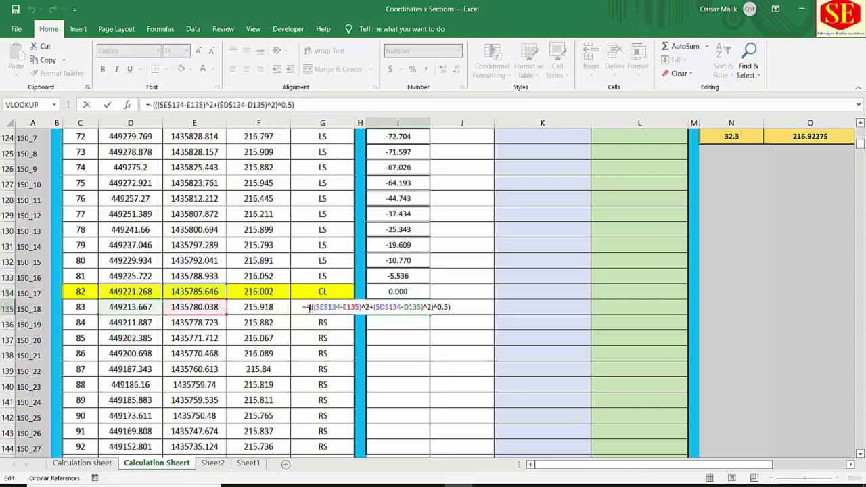
pyautogui.press('BackSpace')
pyautogui.press('Return')
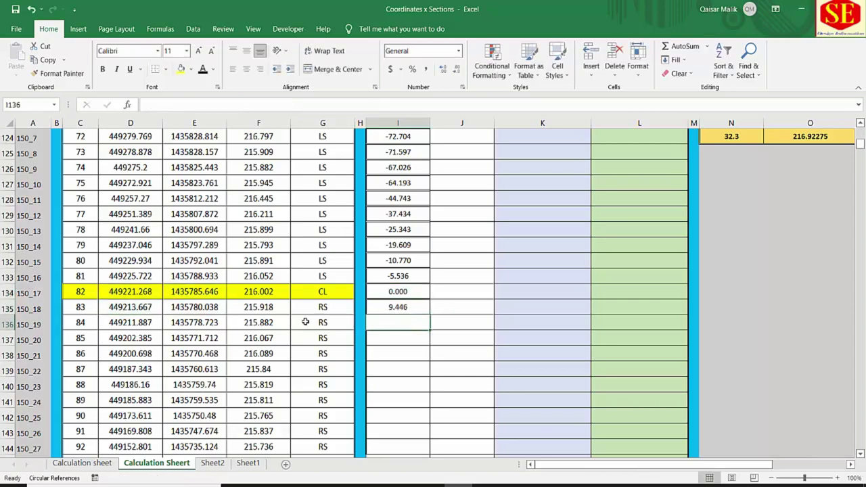
pyautogui.click(409, 309)
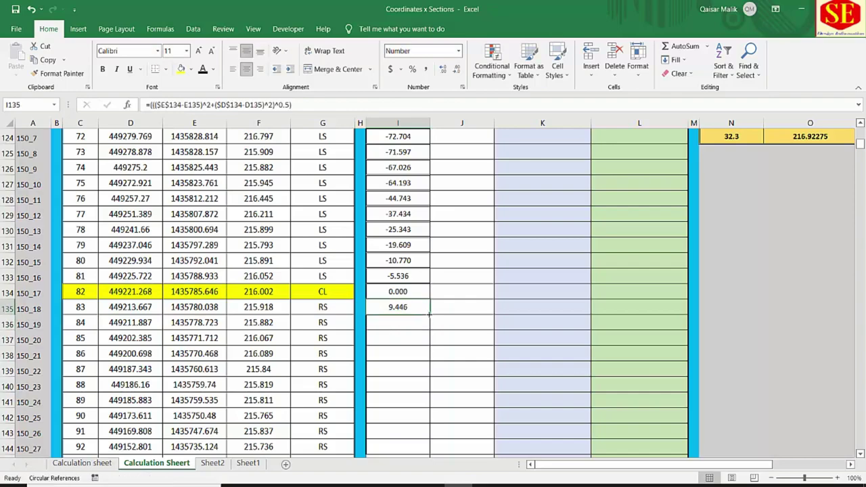
pyautogui.doubleClick(430, 315)
pyautogui.scroll(-4, 445, 365)
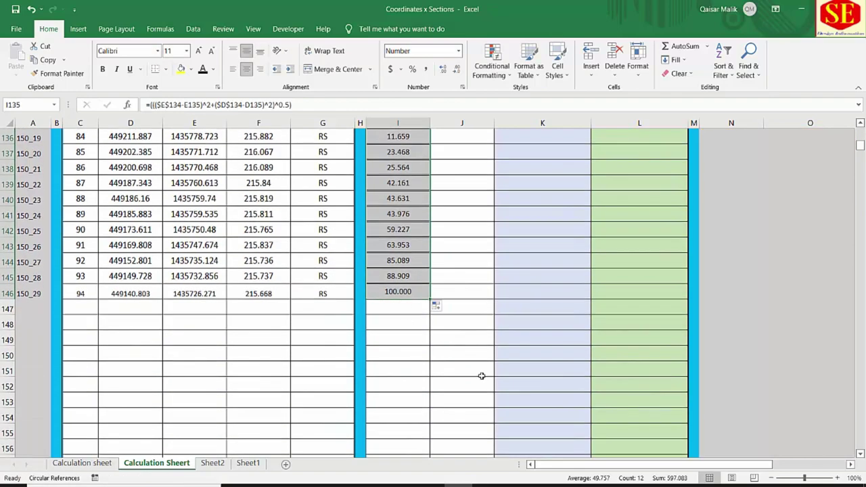
pyautogui.scroll(4, 481, 376)
pyautogui.scroll(5, 499, 395)
# Step: Fill the elevation, PLINE and coordinate formulas in J118:L118 down the table
pyautogui.moveTo(456, 284); pyautogui.dragTo(643, 287)
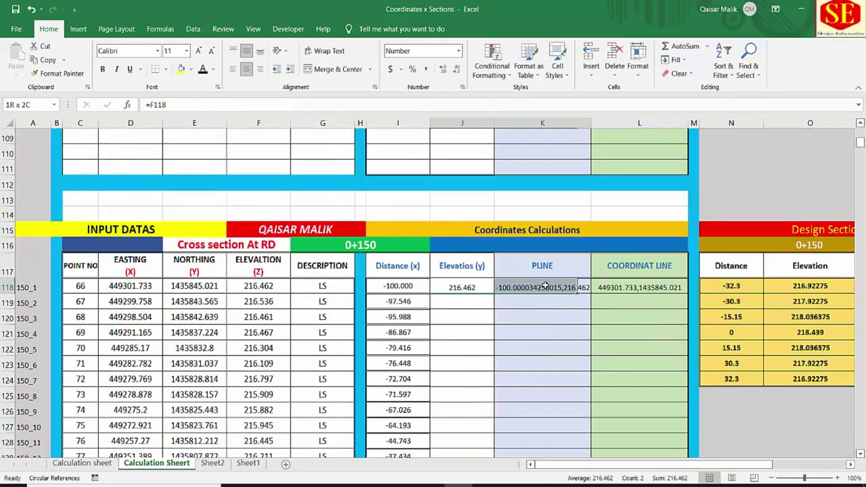
pyautogui.doubleClick(689, 293)
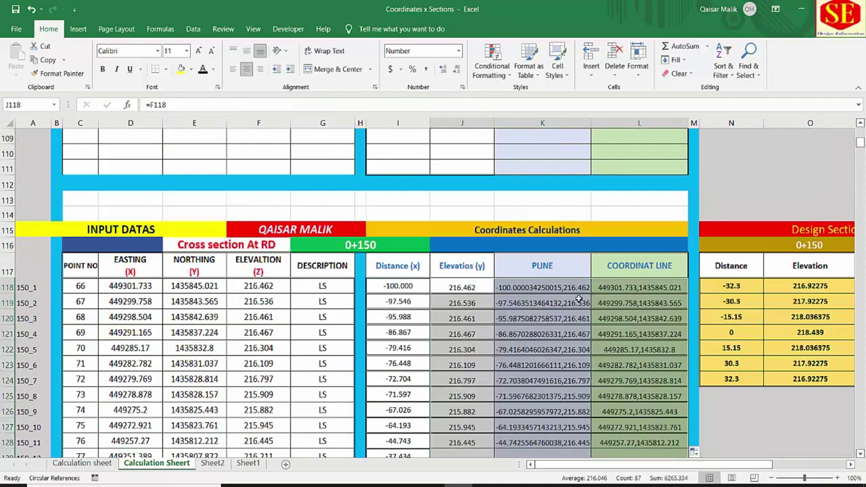
pyautogui.scroll(-4, 462, 286)
pyautogui.scroll(-2, 451, 344)
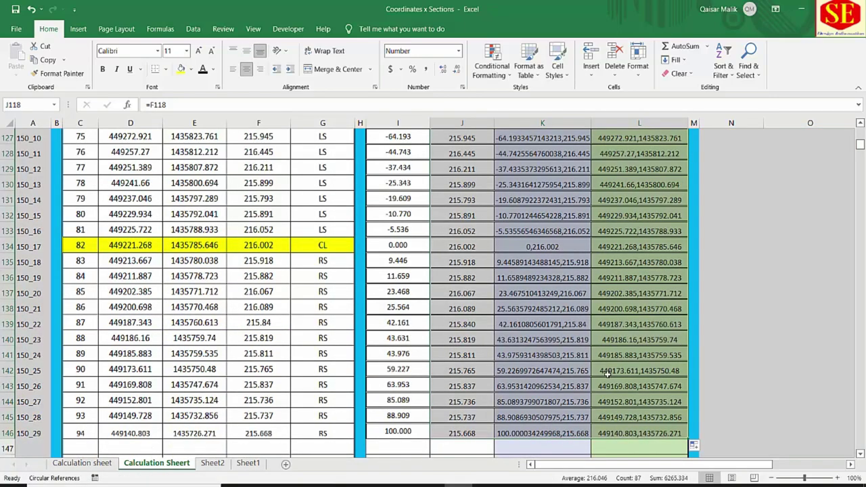
pyautogui.scroll(3, 569, 328)
pyautogui.scroll(2, 568, 237)
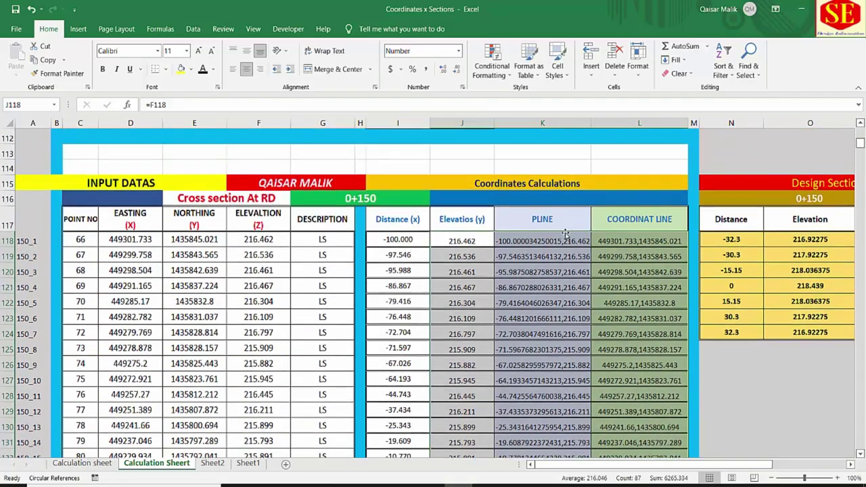
# Step: Copy the PLINE column K117:K146, from its header down to point 94
pyautogui.click(547, 222)
pyautogui.moveTo(542, 220); pyautogui.dragTo(537, 419)
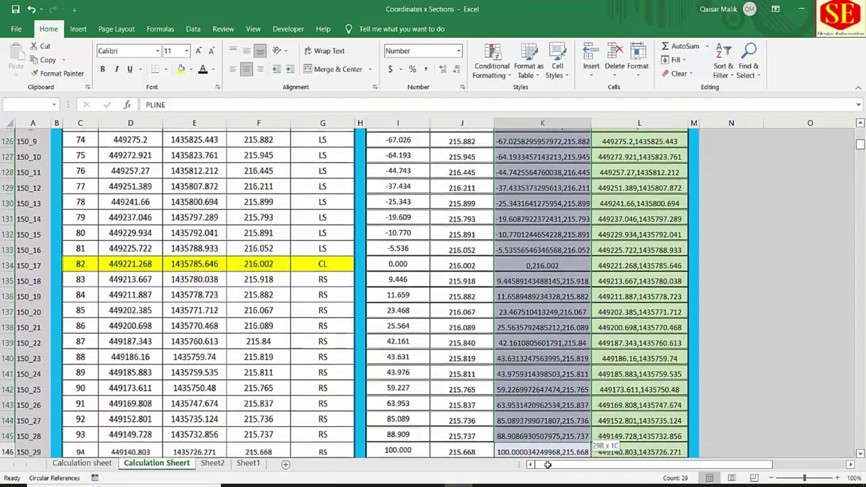
pyautogui.rightClick(537, 394)
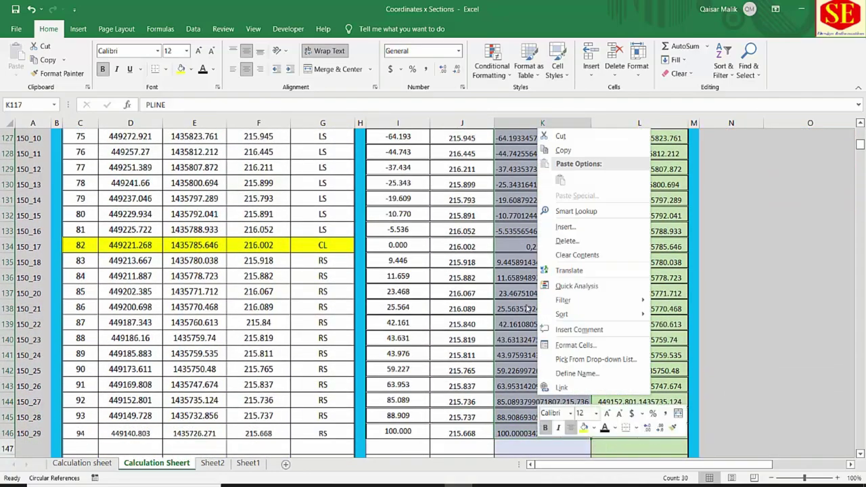
pyautogui.click(562, 152)
pyautogui.scroll(5, 562, 271)
pyautogui.scroll(1, 562, 271)
# Step: Make NSL the current layer in the 0+150 AutoCAD drawing
pyautogui.moveTo(516, 482)
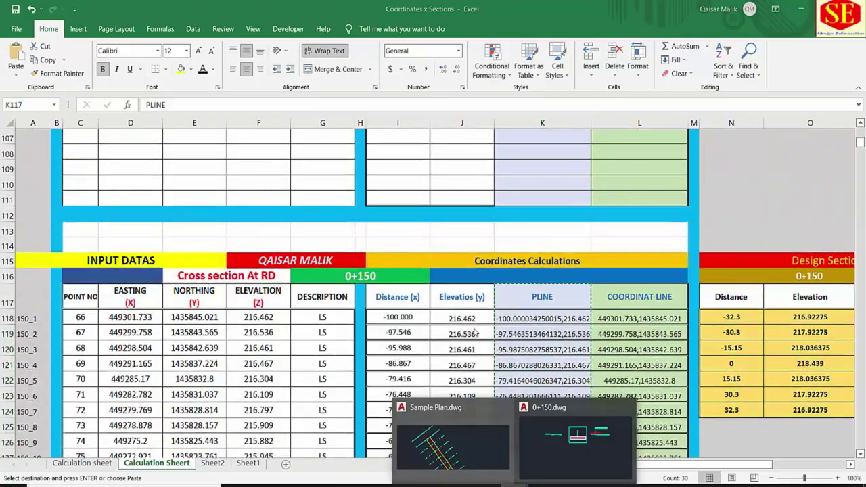
pyautogui.click(575, 450)
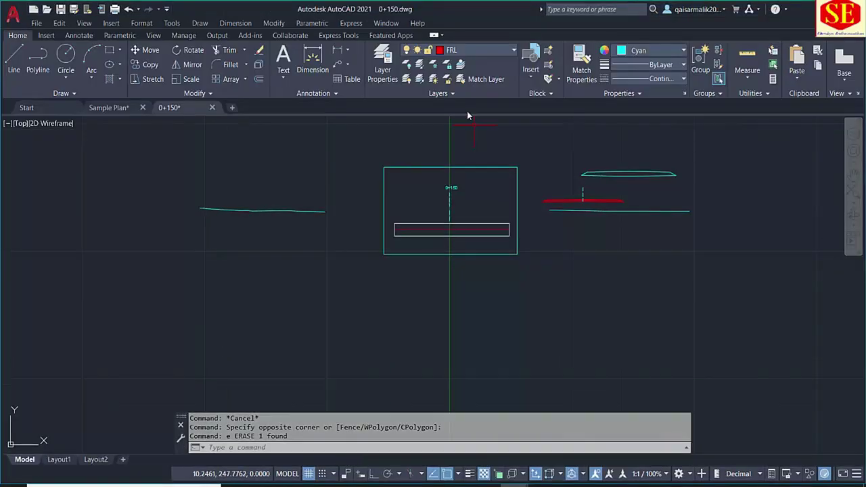
pyautogui.click(471, 51)
pyautogui.click(467, 91)
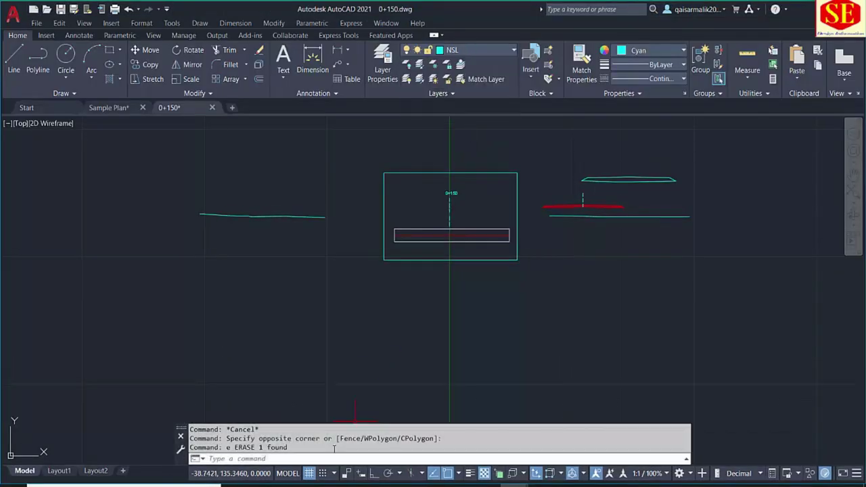
# Step: Paste the copied PLINE coordinates into the command line to draw the ground profile
pyautogui.rightClick(343, 449)
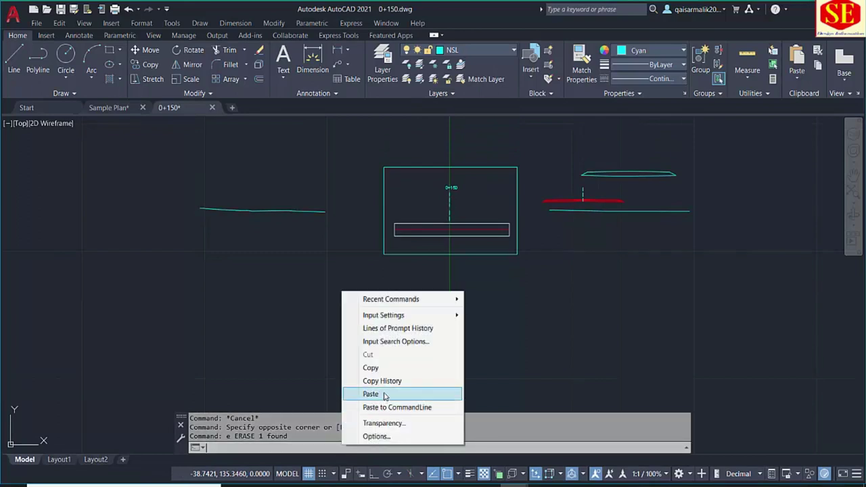
pyautogui.click(385, 391)
pyautogui.press('Escape')
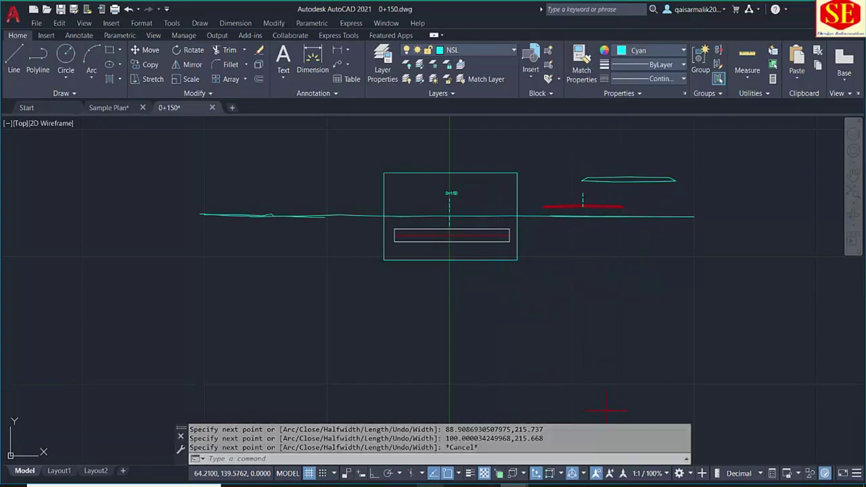
pyautogui.hotkey('alt', 'Tab')
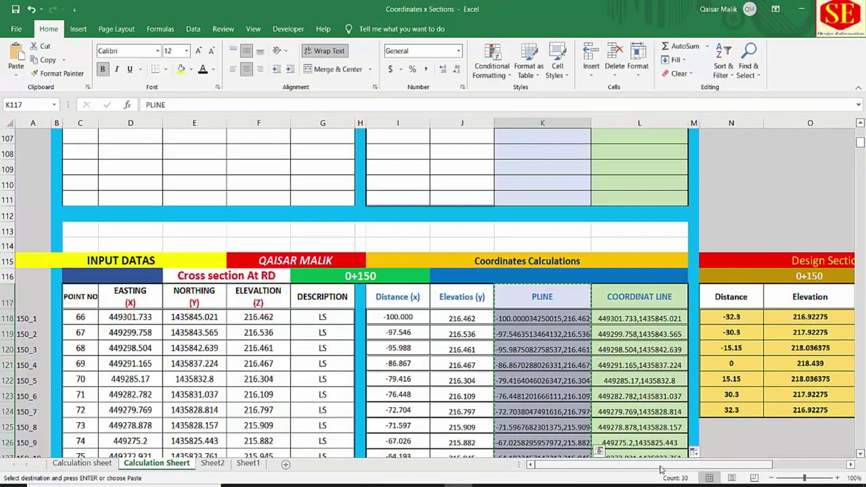
# Step: Copy the 0+100 design section table, N73:P81
pyautogui.moveTo(704, 464); pyautogui.dragTo(757, 474)
pyautogui.scroll(1, 671, 290)
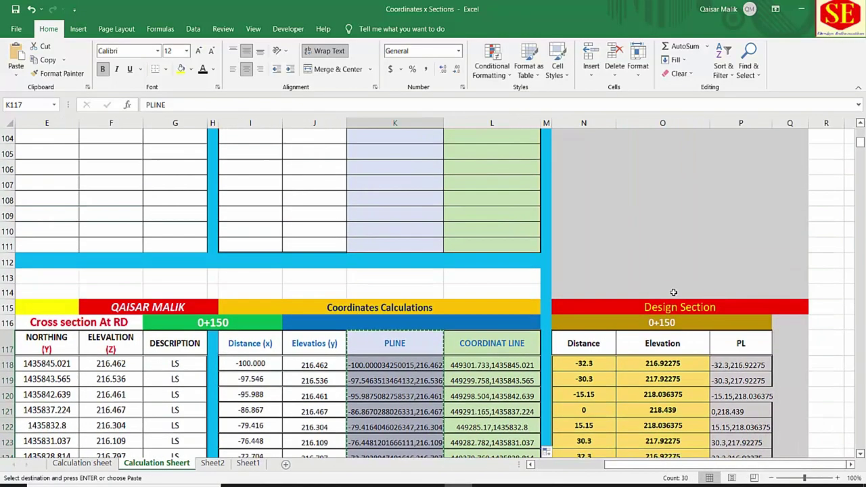
pyautogui.scroll(4, 671, 290)
pyautogui.scroll(5, 664, 270)
pyautogui.scroll(2, 650, 252)
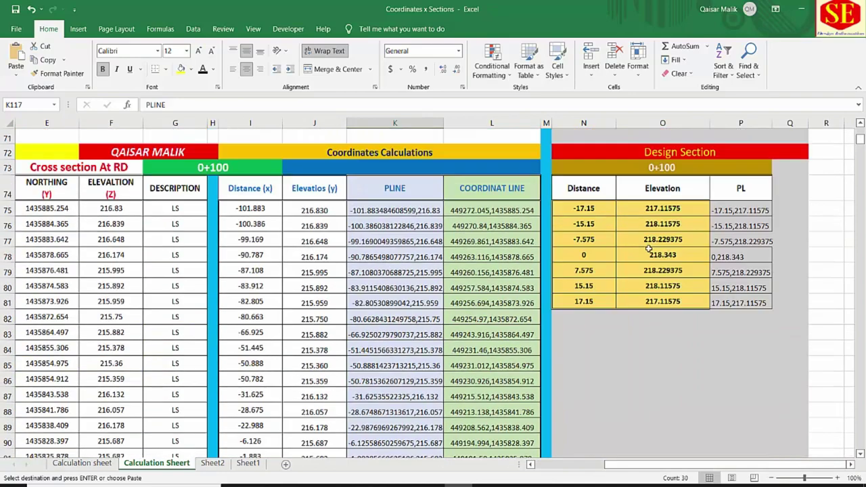
pyautogui.moveTo(608, 171); pyautogui.dragTo(636, 296)
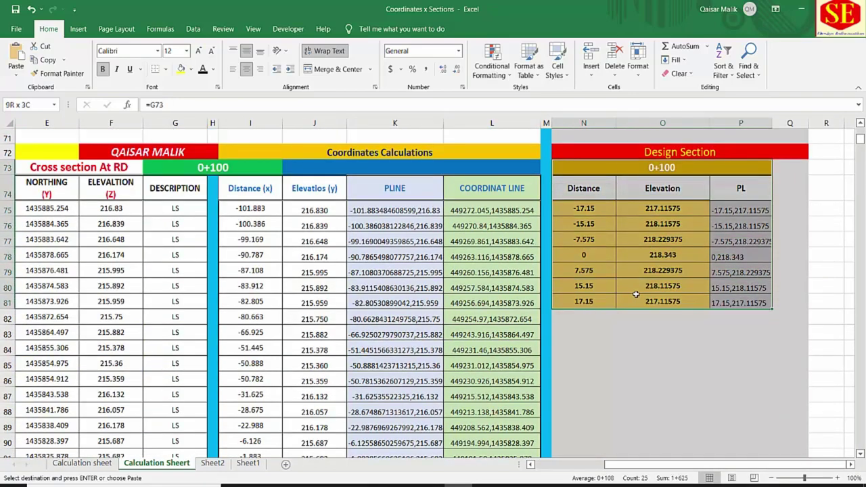
pyautogui.rightClick(606, 175)
pyautogui.click(626, 189)
# Step: Paste it at N116 as the 0+150 design section, offsets -17.15 to 17.15 centred at 218.439
pyautogui.scroll(-3, 607, 259)
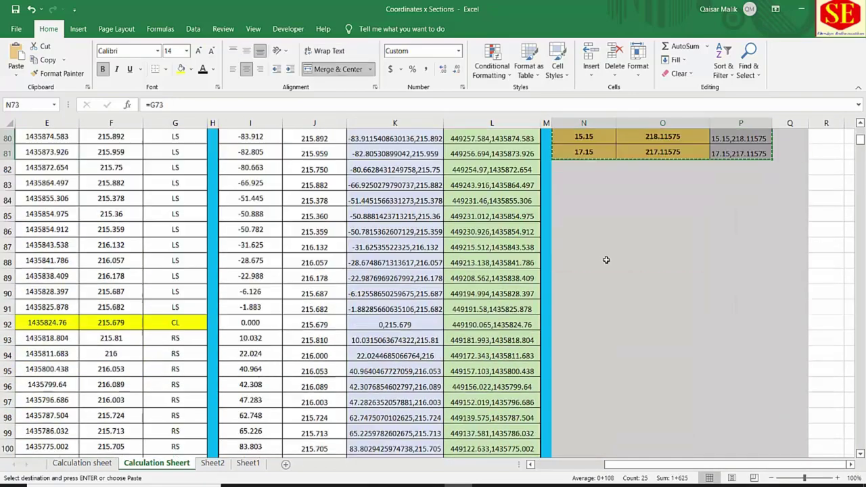
pyautogui.scroll(-6, 606, 260)
pyautogui.scroll(-1, 607, 260)
pyautogui.scroll(-3, 603, 267)
pyautogui.click(600, 230)
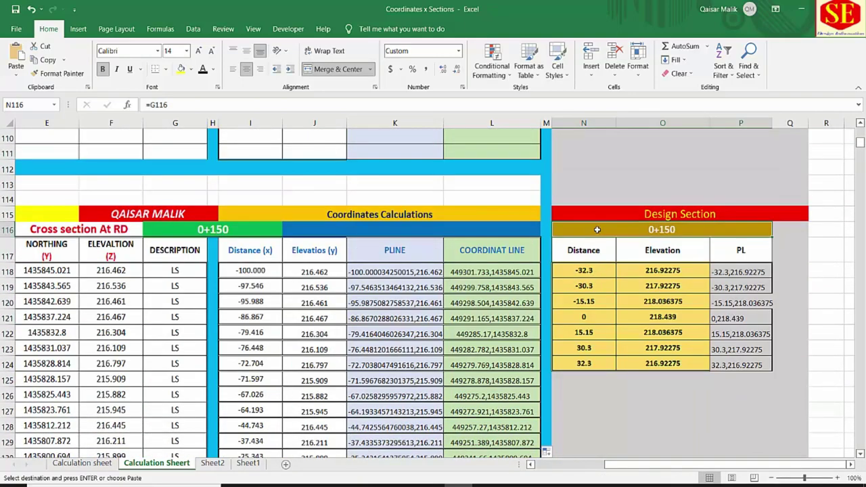
pyautogui.rightClick(600, 230)
pyautogui.click(621, 282)
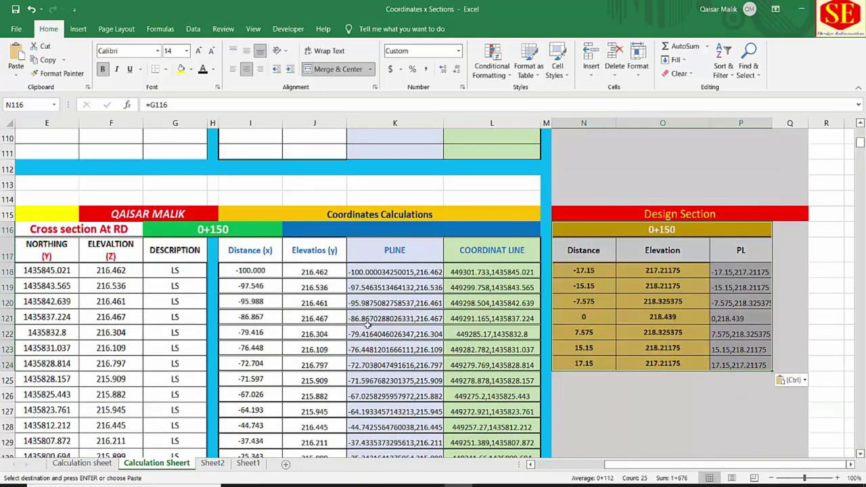
pyautogui.hscroll(-4, 333, 334)
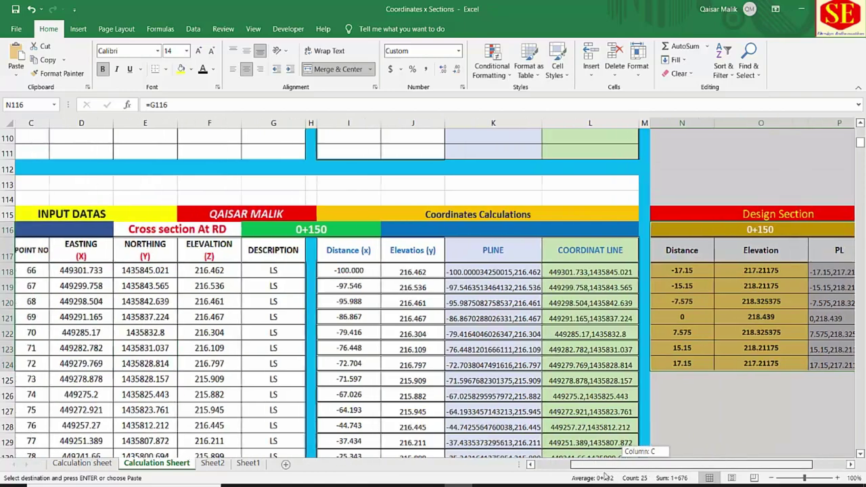
pyautogui.scroll(-1, 333, 334)
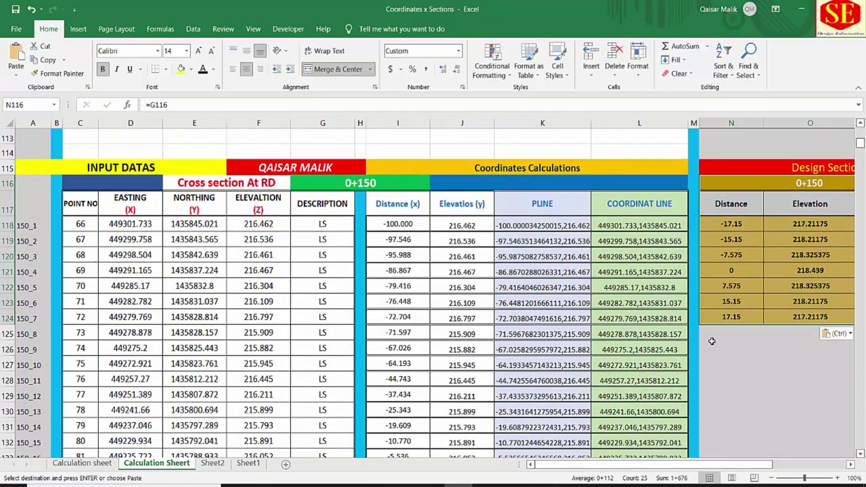
pyautogui.click(771, 397)
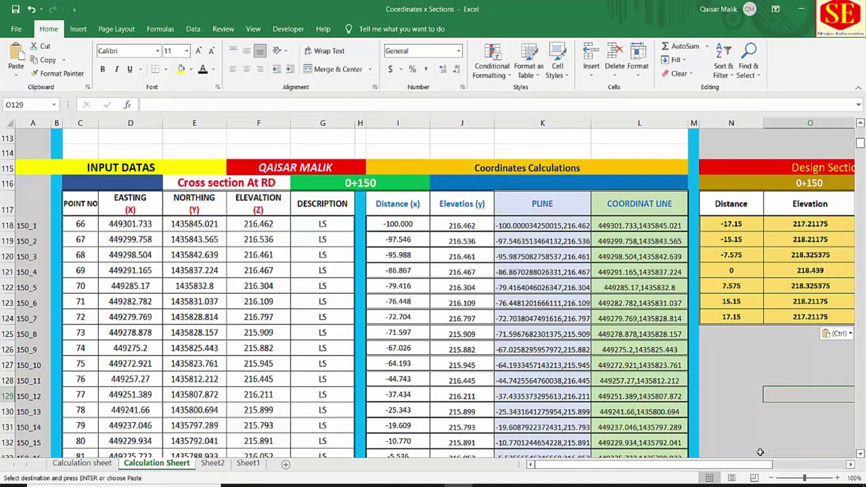
pyautogui.hscroll(2, 760, 464)
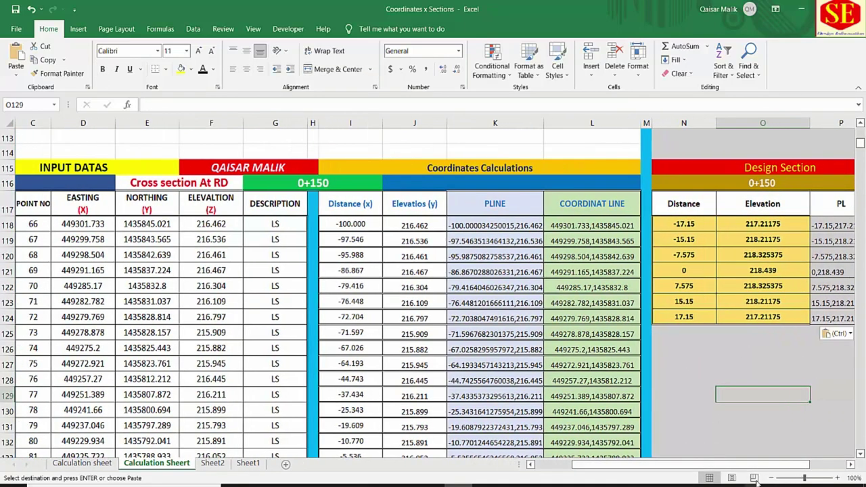
pyautogui.hscroll(2, 758, 452)
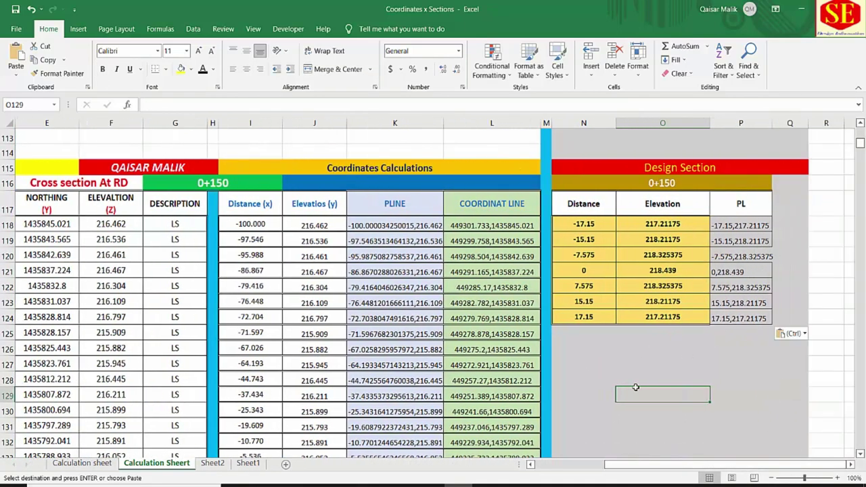
# Step: Zoom and pan the AutoCAD 0+150 drawing to check the section, then return to Excel
pyautogui.moveTo(515, 482)
pyautogui.click(602, 438)
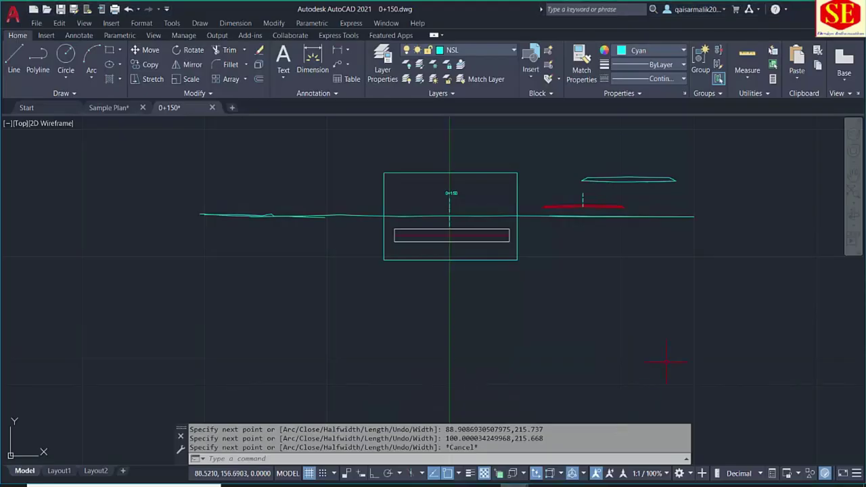
pyautogui.scroll(7, 595, 205)
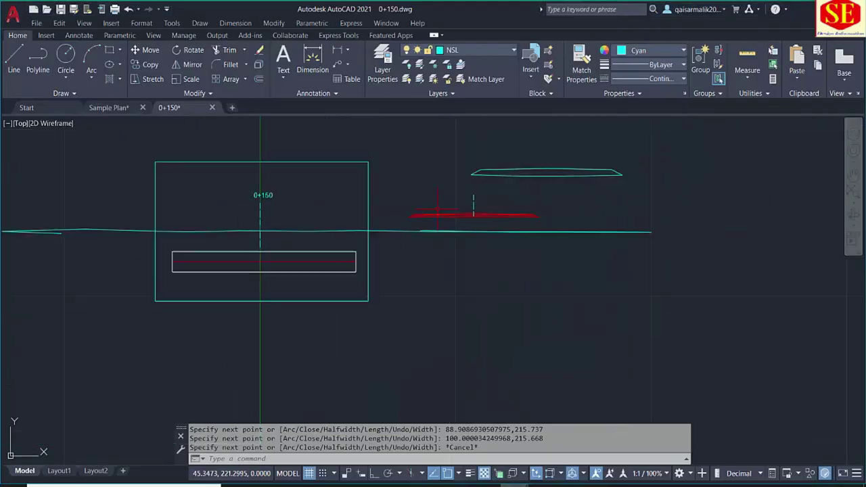
pyautogui.scroll(-5, 450, 218)
pyautogui.moveTo(333, 246); pyautogui.dragTo(480, 269)
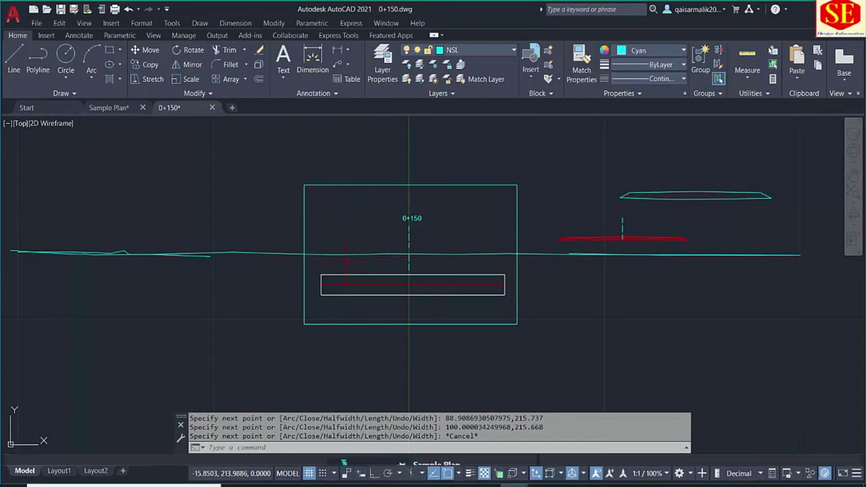
pyautogui.hotkey('alt', 'Tab')
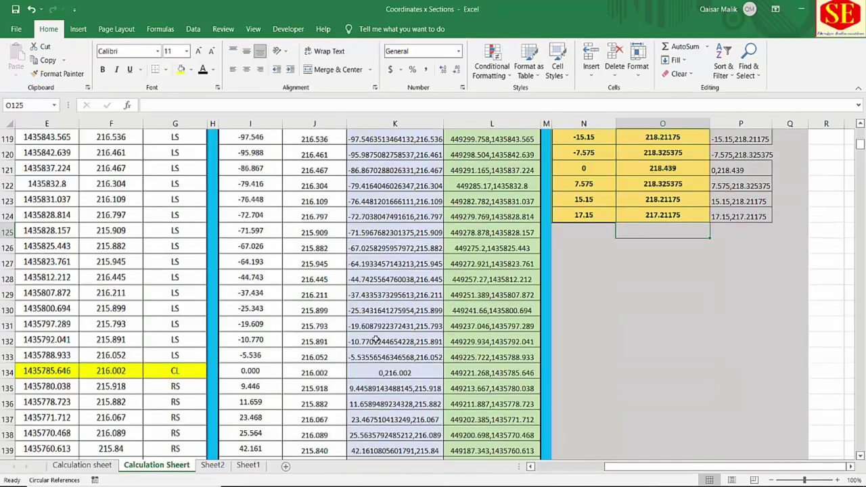
# Step: Copy the first two 0+150 calculation rows of coordinate formulas
pyautogui.scroll(2, 372, 333)
pyautogui.click(252, 319)
pyautogui.hotkey('shift', 'Down')
pyautogui.hotkey('shift', 'Right')
pyautogui.hotkey('shift', 'Right')
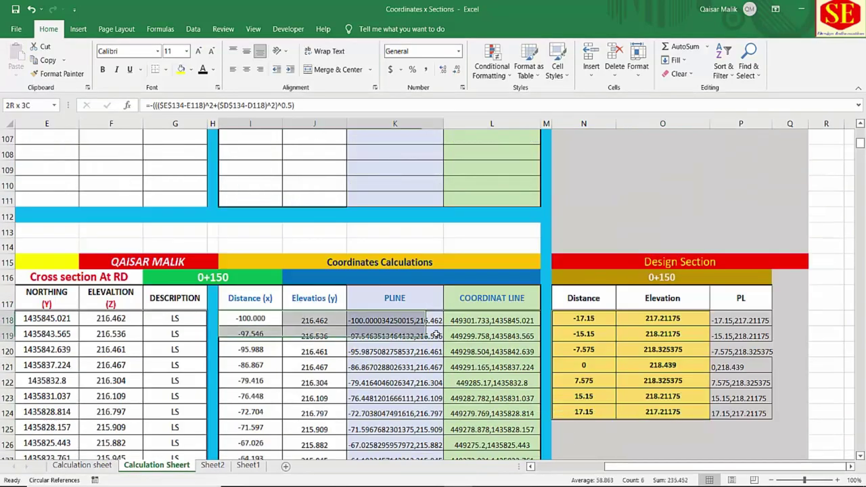
pyautogui.hotkey('shift', 'Right')
pyautogui.rightClick(252, 318)
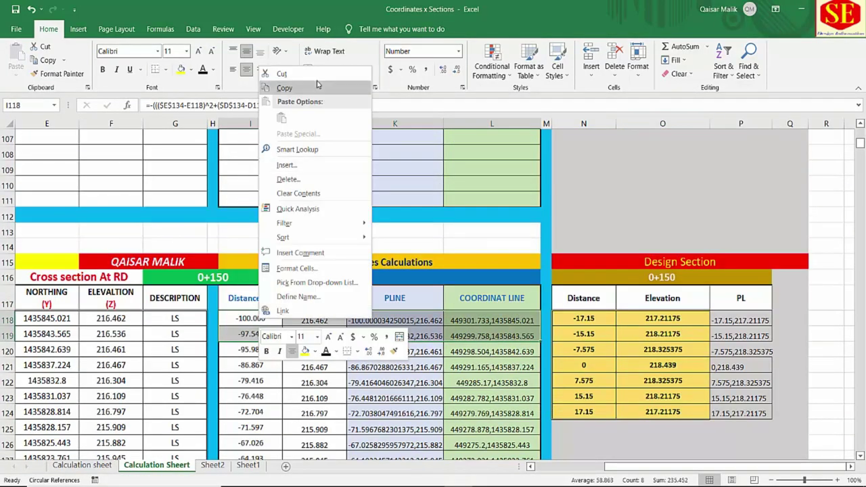
pyautogui.click(277, 87)
# Step: Paste the formulas into the first rows of the 0+200 and 0+250 tables
pyautogui.scroll(-9, 391, 249)
pyautogui.scroll(-7, 390, 245)
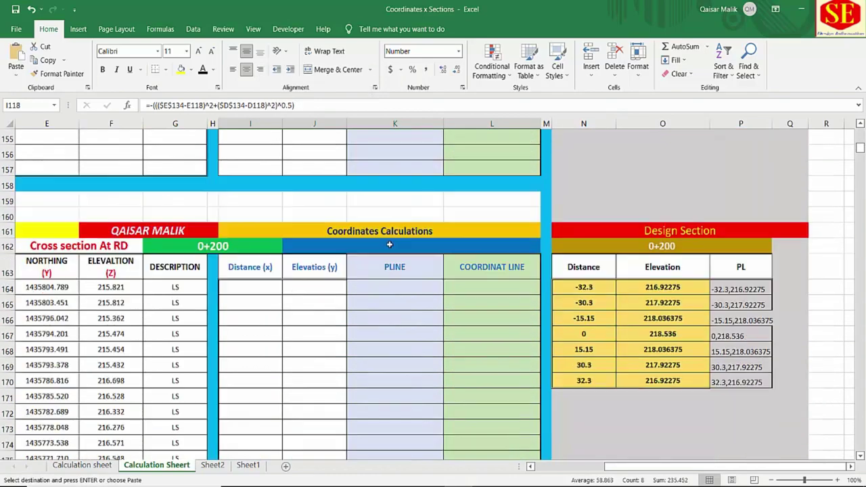
pyautogui.rightClick(251, 287)
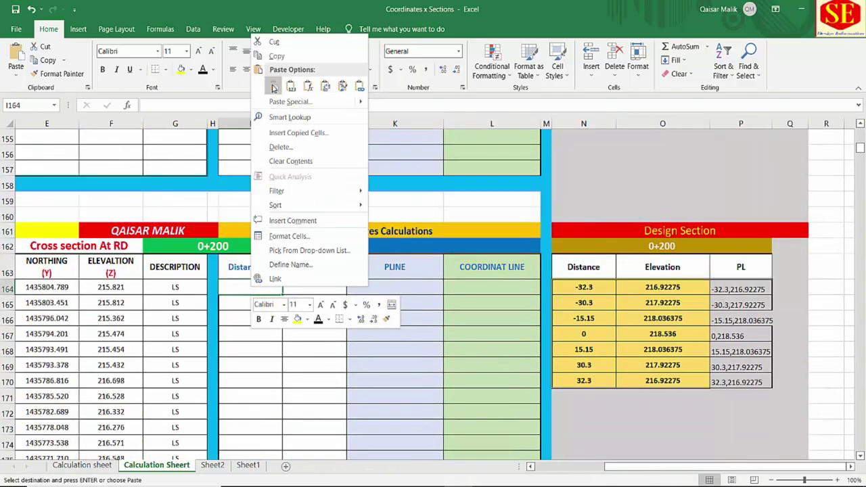
pyautogui.click(276, 84)
pyautogui.scroll(-8, 332, 276)
pyautogui.scroll(-5, 276, 309)
pyautogui.click(251, 224)
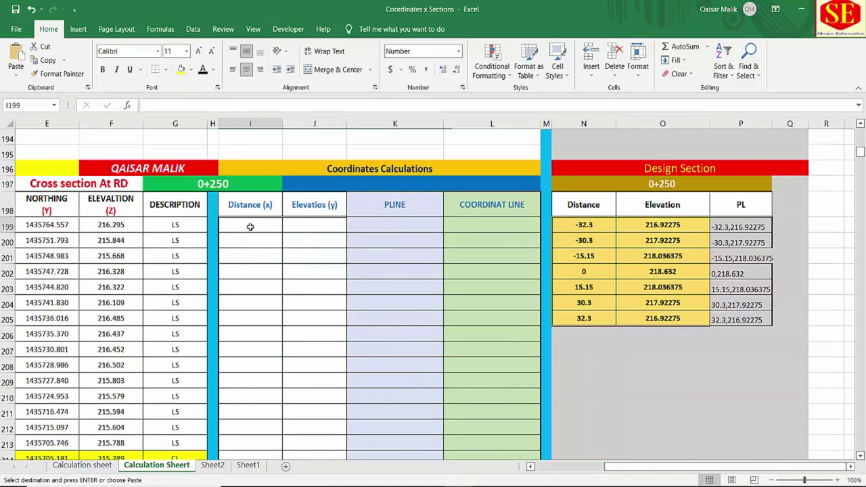
pyautogui.rightClick(251, 226)
pyautogui.click(276, 281)
# Step: Paste the formulas into the first rows of the 0+300 and 0+350 tables
pyautogui.scroll(-5, 284, 283)
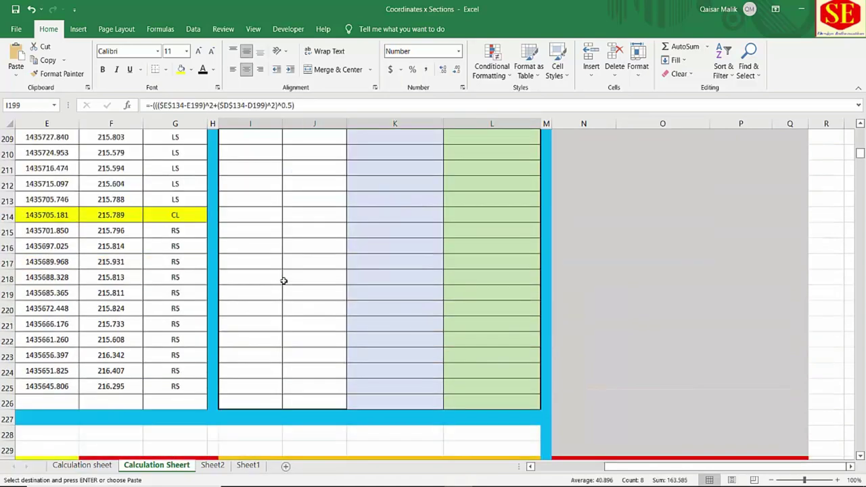
pyautogui.scroll(-3, 283, 289)
pyautogui.click(253, 378)
pyautogui.rightClick(254, 378)
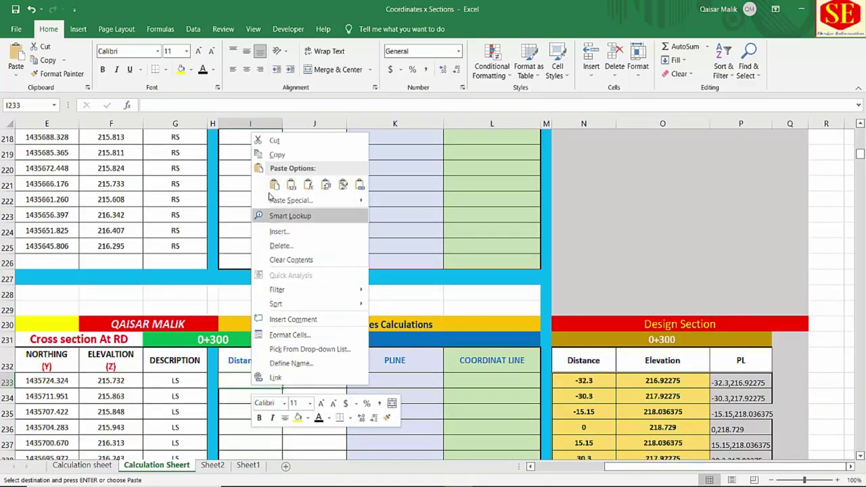
pyautogui.click(272, 193)
pyautogui.scroll(-1, 272, 282)
pyautogui.scroll(-8, 271, 279)
pyautogui.scroll(-7, 271, 279)
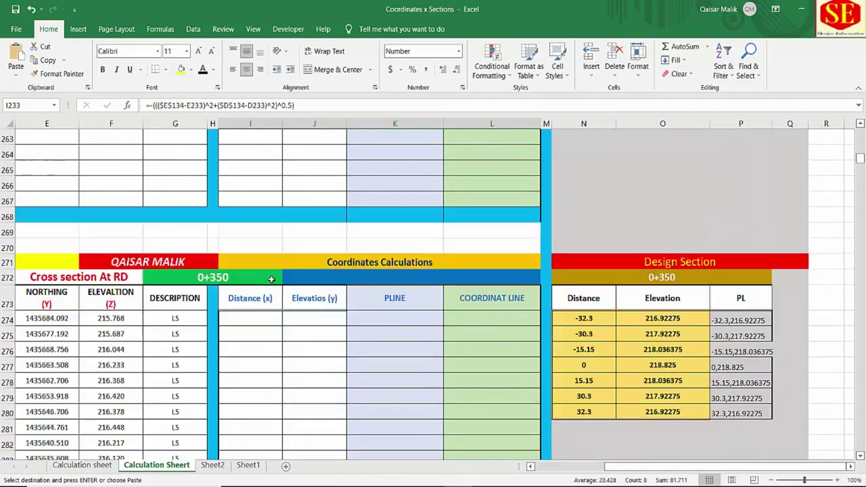
pyautogui.click(257, 317)
pyautogui.rightClick(257, 316)
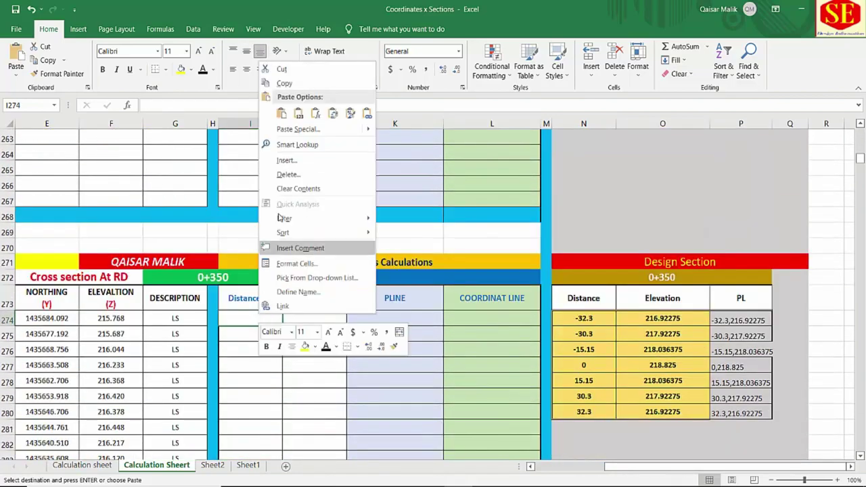
pyautogui.click(284, 115)
# Step: Paste the formulas into the first rows of the 0+400 and 0+450 tables
pyautogui.scroll(-11, 315, 279)
pyautogui.scroll(-4, 316, 281)
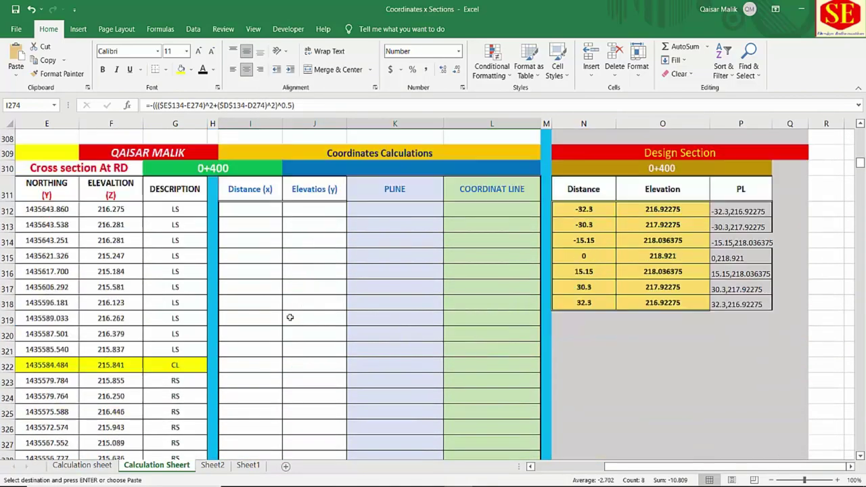
pyautogui.rightClick(250, 213)
pyautogui.click(273, 265)
pyautogui.scroll(-6, 280, 274)
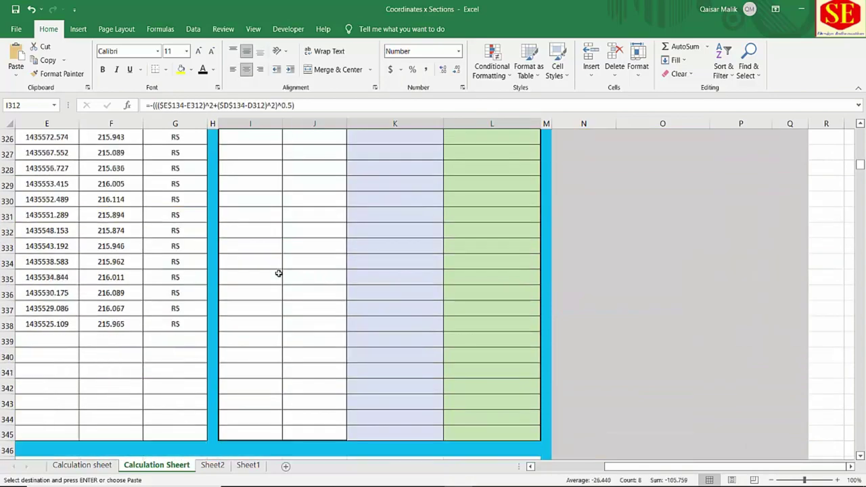
pyautogui.scroll(-5, 280, 274)
pyautogui.click(254, 316)
pyautogui.rightClick(254, 316)
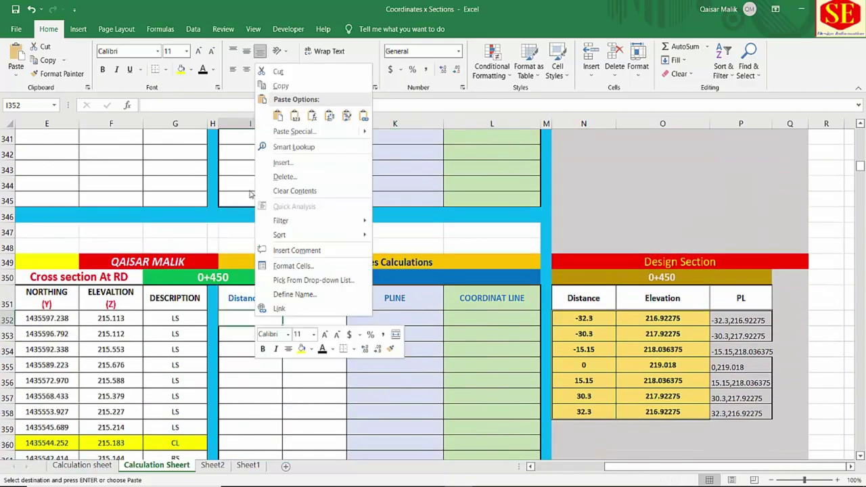
pyautogui.click(278, 116)
# Step: Paste the formulas into the 0+500 table, its distances starting at -361.588
pyautogui.scroll(-6, 293, 281)
pyautogui.scroll(-5, 293, 280)
pyautogui.click(250, 412)
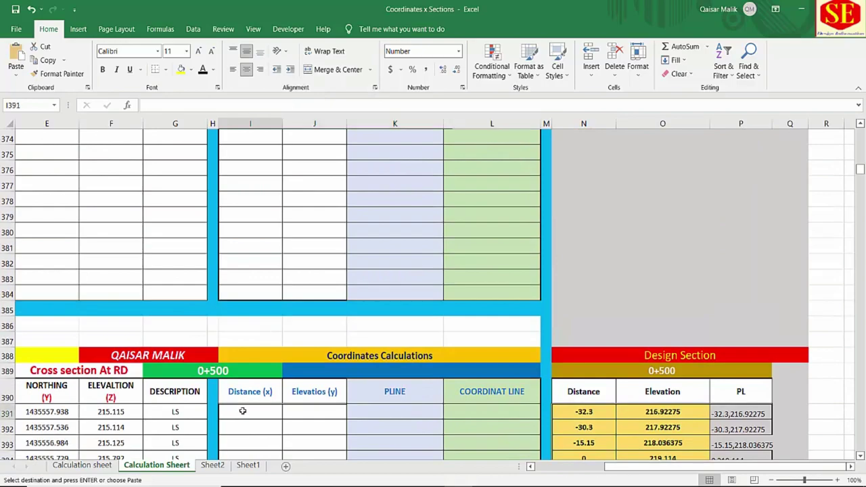
pyautogui.rightClick(250, 412)
pyautogui.click(267, 212)
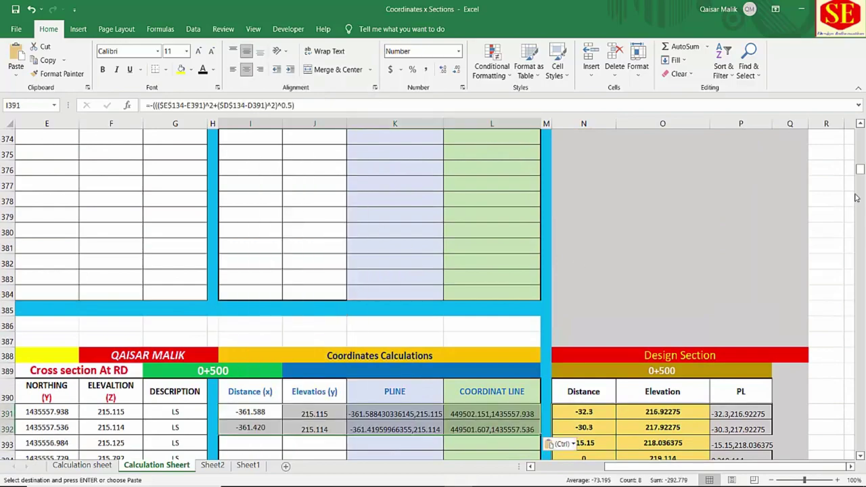
pyautogui.moveTo(855, 162); pyautogui.dragTo(856, 139)
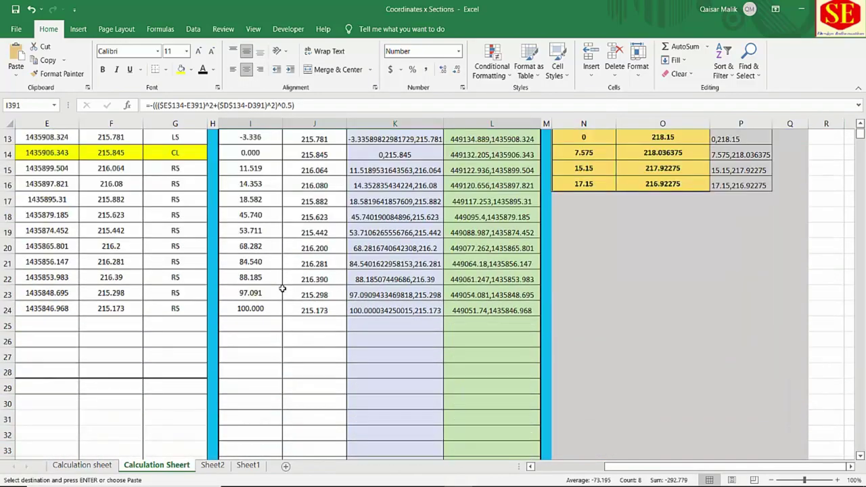
# Step: Change the first 0+200 distance formula, I164, to reference $E$180 and $D$180
pyautogui.scroll(-9, 281, 289)
pyautogui.scroll(-12, 282, 289)
pyautogui.scroll(-7, 281, 289)
pyautogui.scroll(-4, 282, 289)
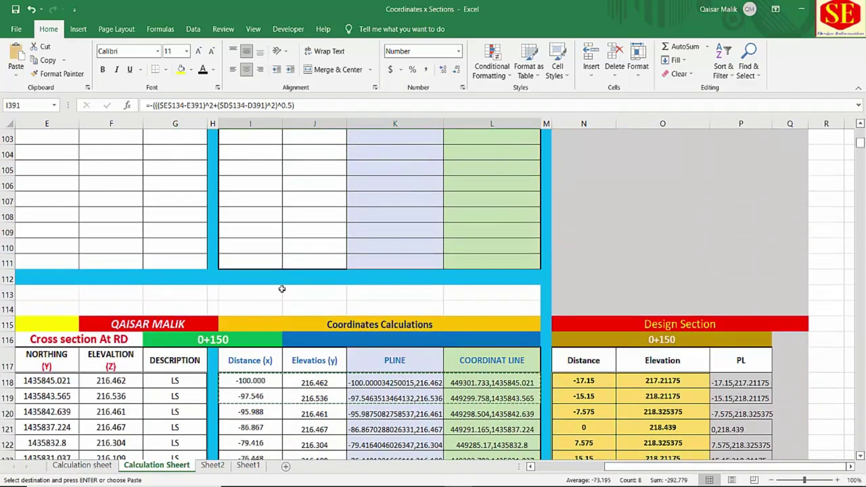
pyautogui.scroll(-3, 281, 289)
pyautogui.scroll(-7, 282, 289)
pyautogui.scroll(-2, 282, 289)
pyautogui.scroll(-3, 282, 289)
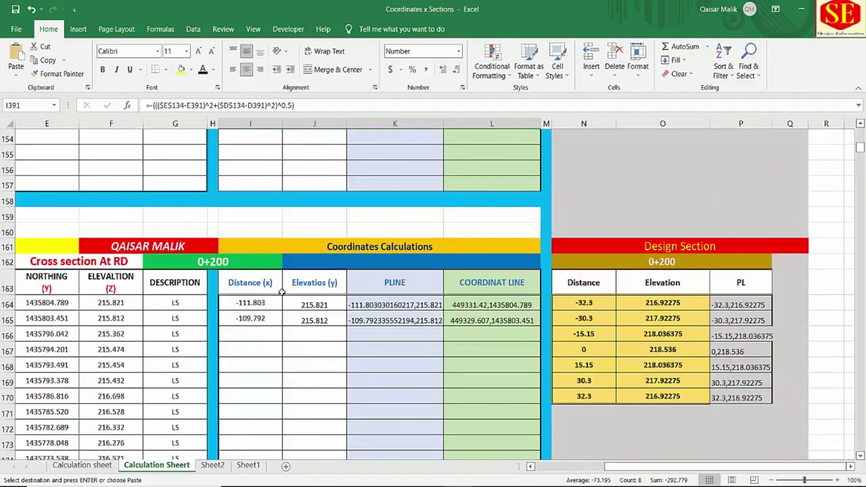
pyautogui.click(274, 314)
pyautogui.click(251, 304)
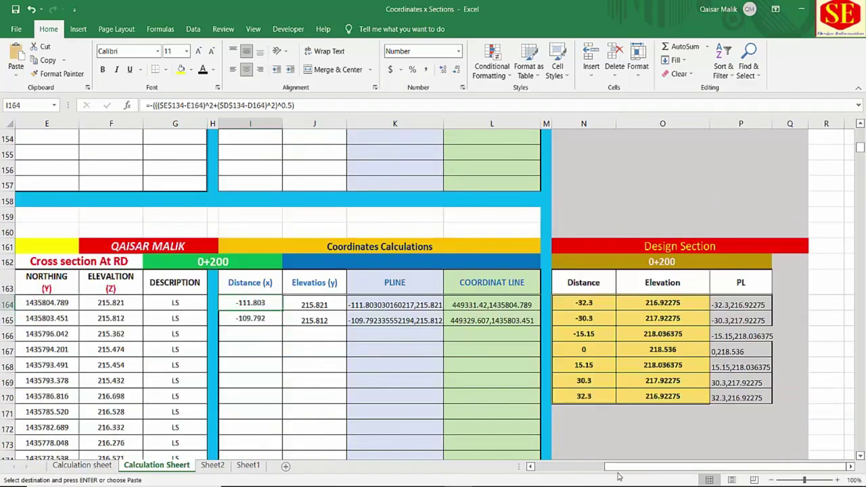
pyautogui.moveTo(618, 467); pyautogui.dragTo(567, 467)
pyautogui.scroll(-4, 108, 315)
pyautogui.scroll(-1, 108, 314)
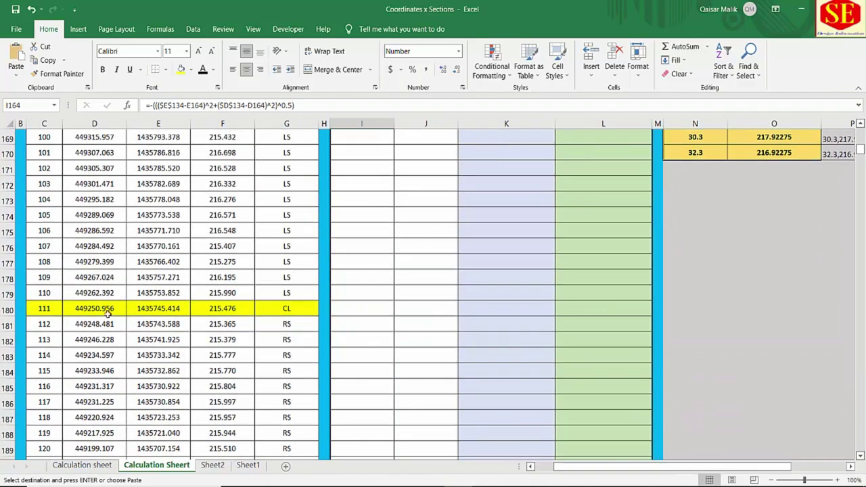
pyautogui.scroll(7, 419, 359)
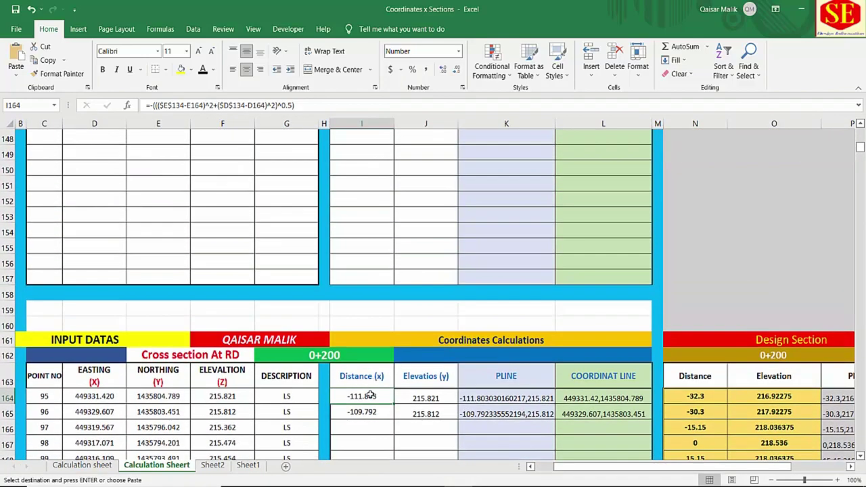
pyautogui.doubleClick(343, 396)
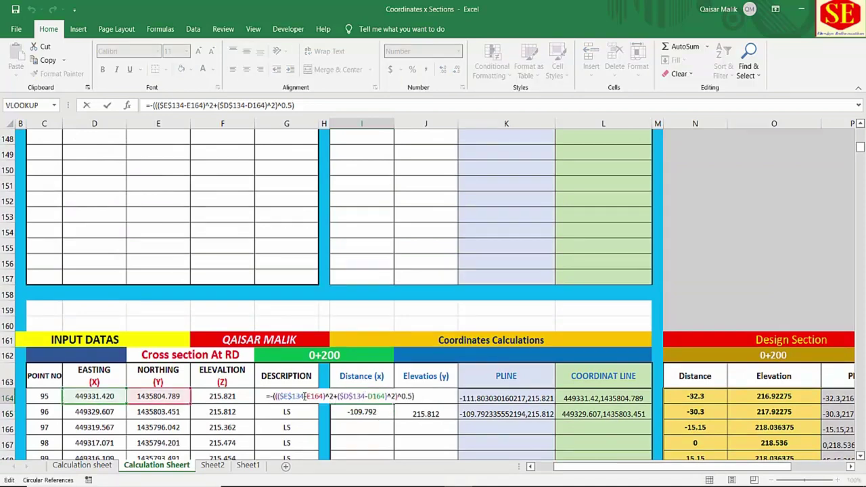
pyautogui.press('BackSpace')
pyautogui.press('BackSpace')
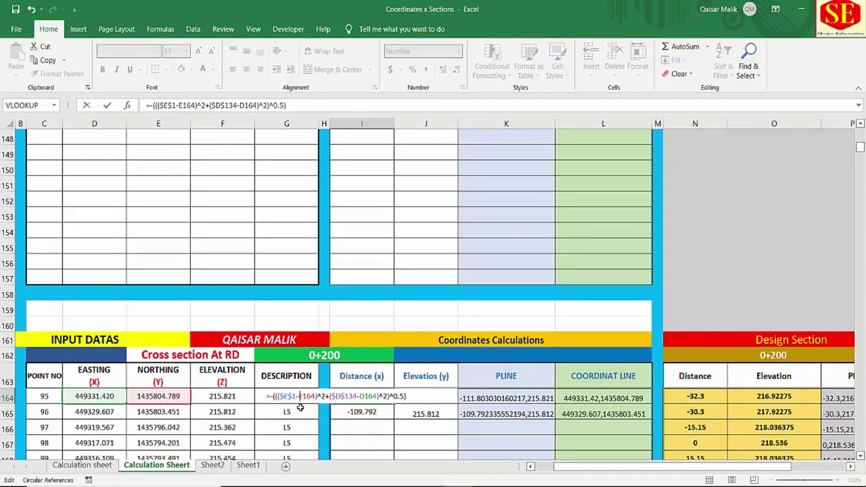
pyautogui.write('80')
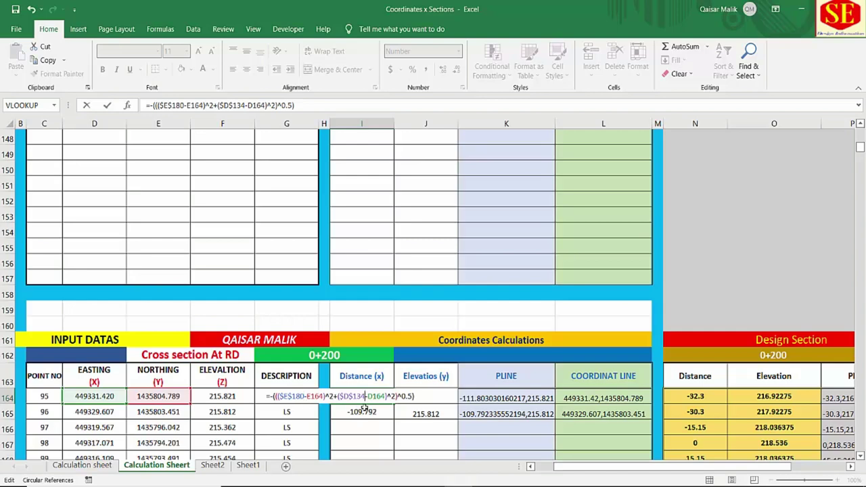
pyautogui.press('BackSpace')
pyautogui.press('BackSpace')
pyautogui.write('80')
pyautogui.press('Return')
# Step: Repoint I165 to $E$180/$D$180 and fill I165:L165 down the 0+200 table
pyautogui.doubleClick(376, 412)
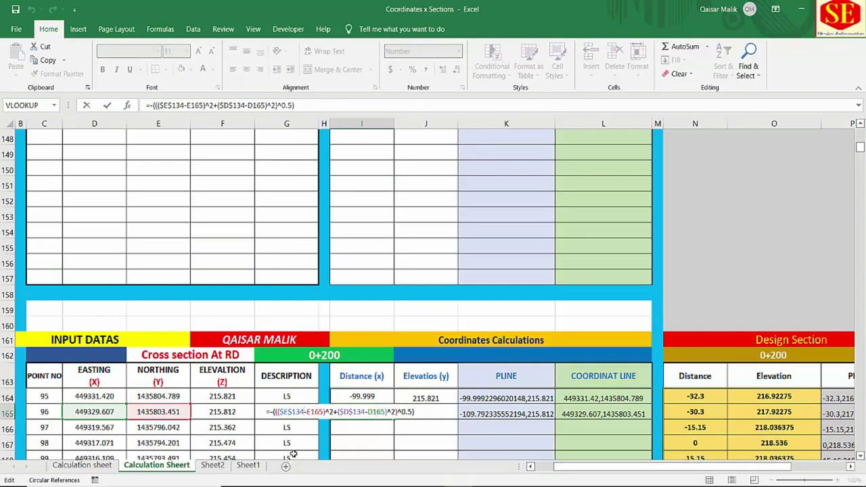
pyautogui.press('BackSpace')
pyautogui.press('BackSpace')
pyautogui.write('80')
pyautogui.press('BackSpace')
pyautogui.press('BackSpace')
pyautogui.write('80')
pyautogui.press('Return')
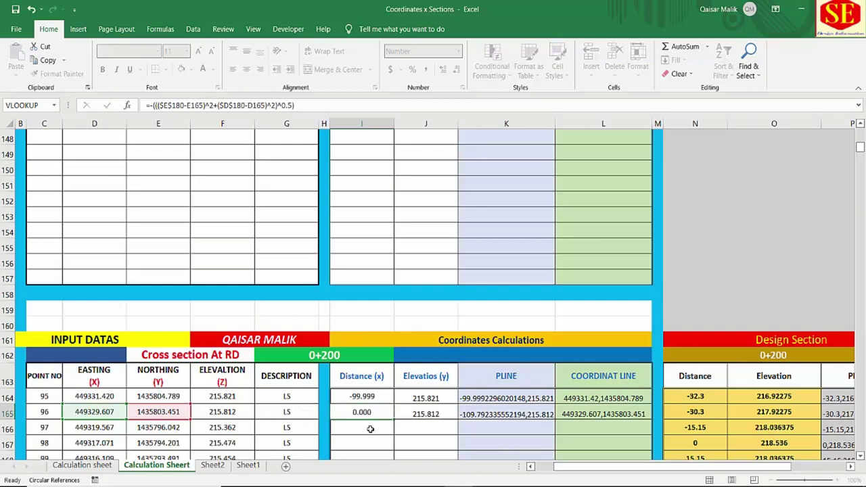
pyautogui.scroll(-3, 371, 429)
pyautogui.moveTo(375, 269); pyautogui.dragTo(613, 274)
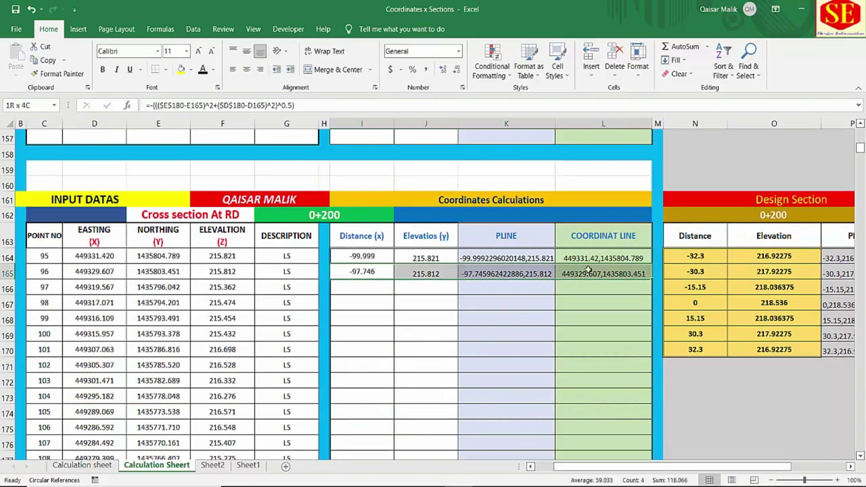
pyautogui.doubleClick(654, 279)
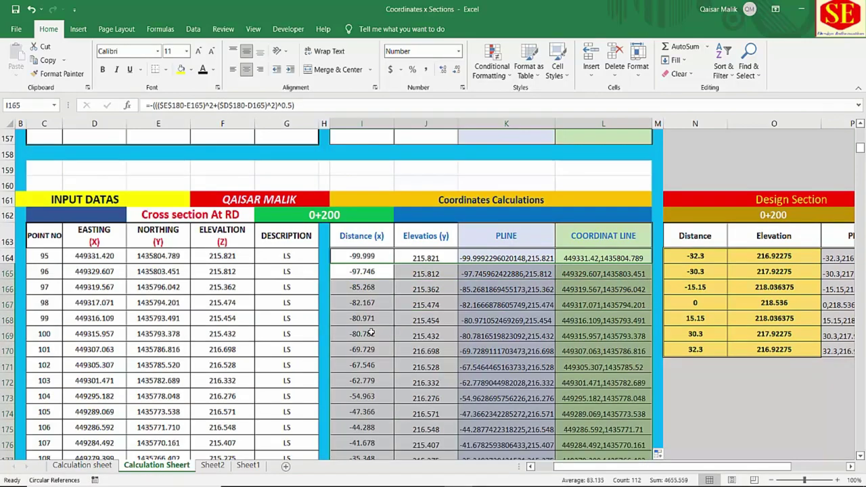
# Step: Remove the minus in I181 and fill it down so right-side distances are positive
pyautogui.scroll(-4, 371, 332)
pyautogui.doubleClick(358, 320)
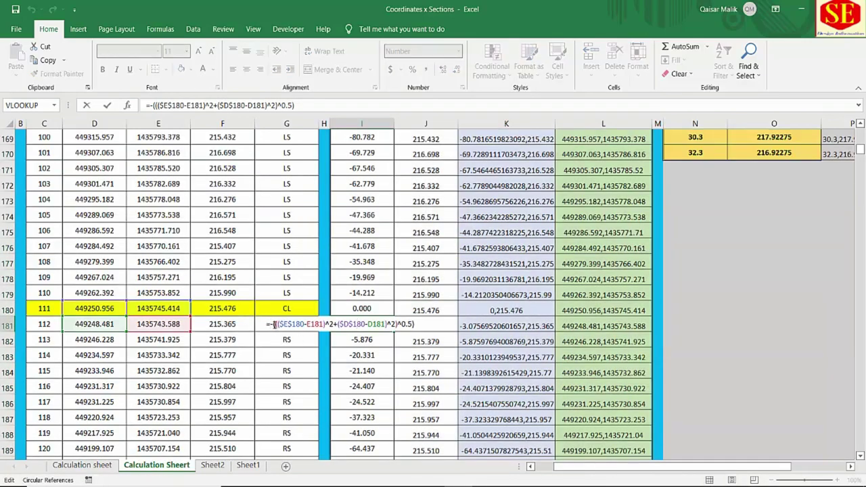
pyautogui.press('BackSpace')
pyautogui.hotkey('ctrl', 'Return')
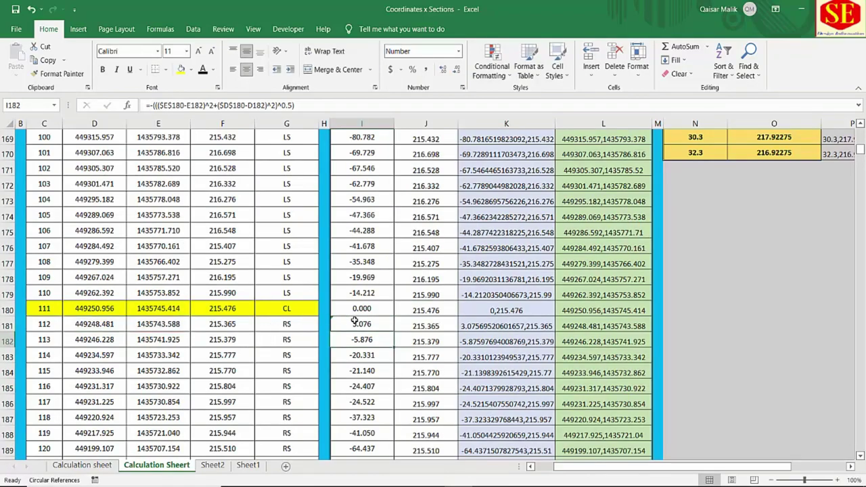
pyautogui.doubleClick(394, 332)
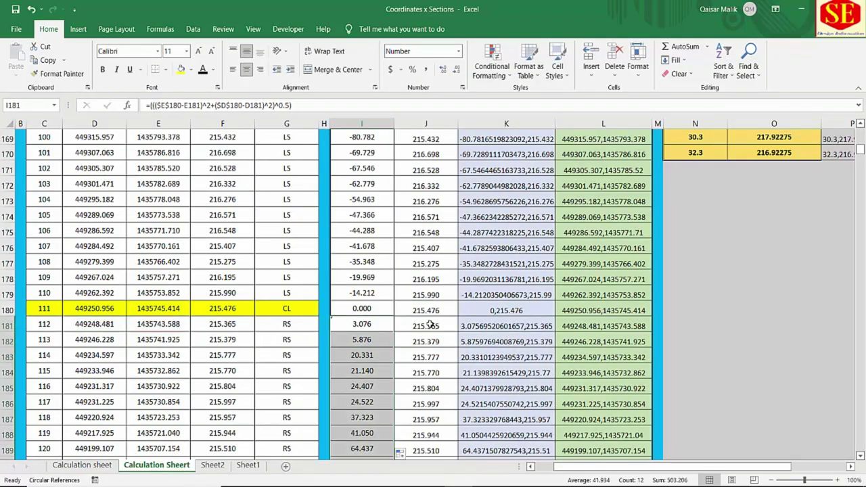
pyautogui.scroll(-4, 428, 323)
pyautogui.scroll(-3, 410, 308)
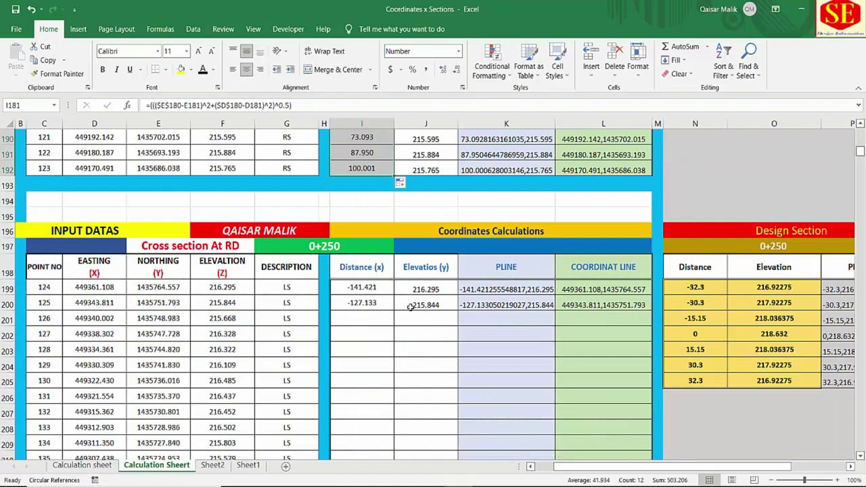
pyautogui.doubleClick(368, 303)
# Step: Repoint I200 to $E$214/$D$214 and fill I200:L200 down the 0+250 table
pyautogui.scroll(-3, 240, 311)
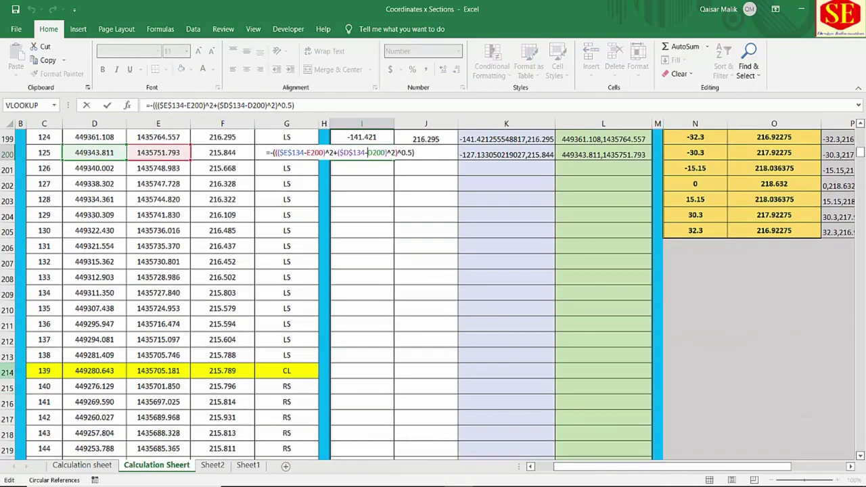
pyautogui.scroll(2, 507, 306)
pyautogui.scroll(2, 379, 356)
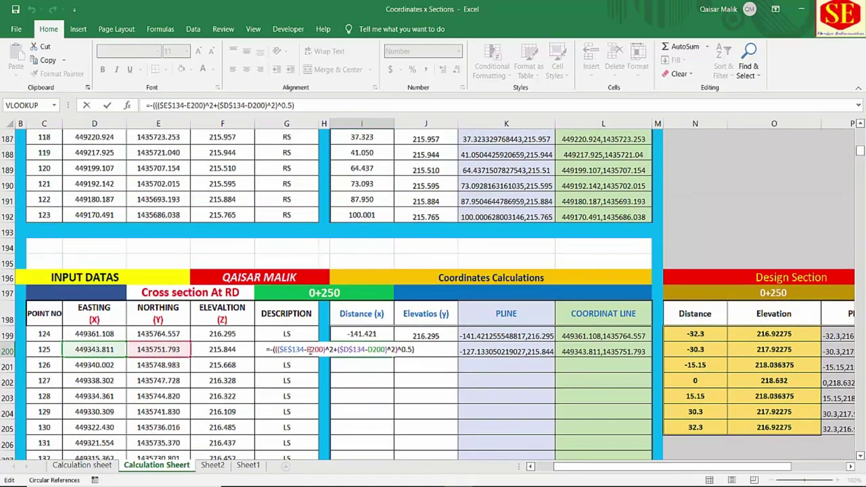
pyautogui.press('BackSpace')
pyautogui.press('BackSpace')
pyautogui.press('BackSpace')
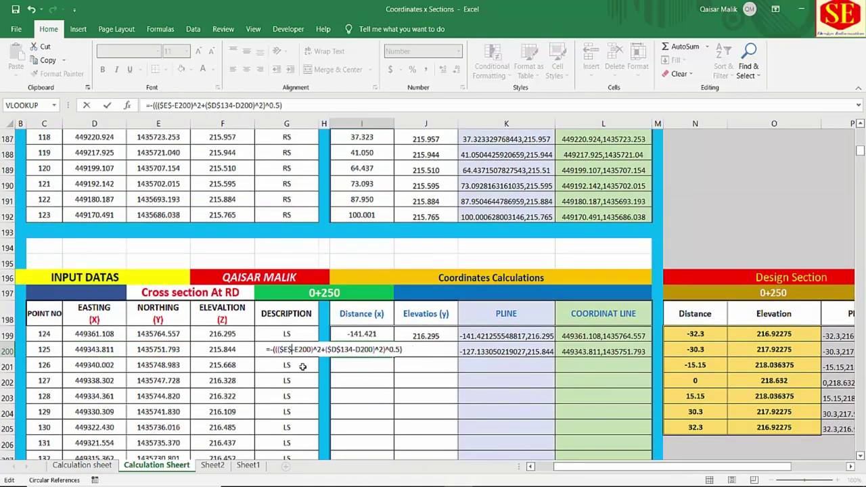
pyautogui.write('214')
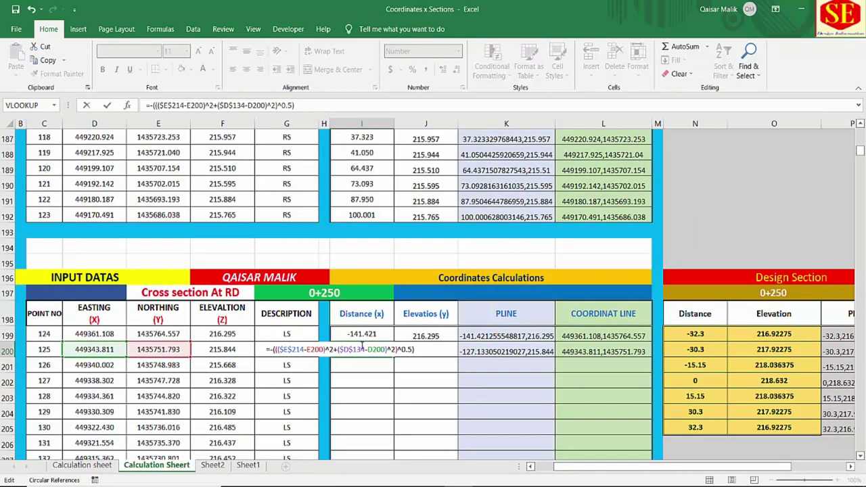
pyautogui.press('BackSpace')
pyautogui.press('BackSpace')
pyautogui.press('BackSpace')
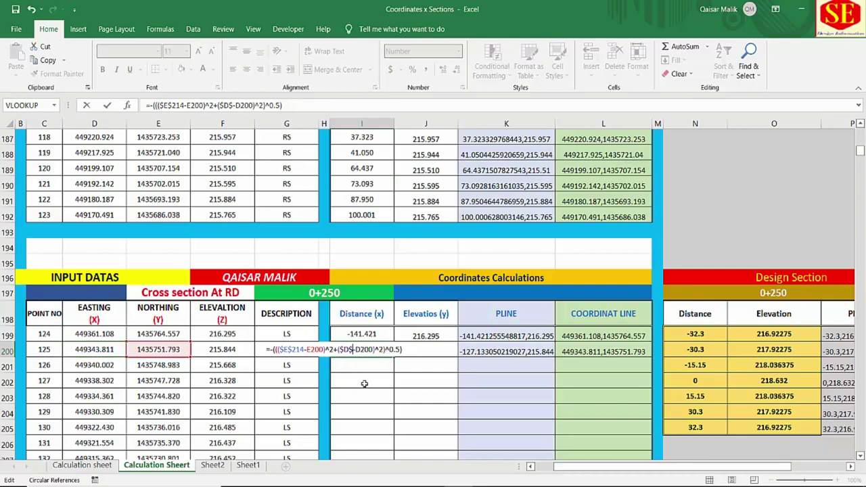
pyautogui.write('214')
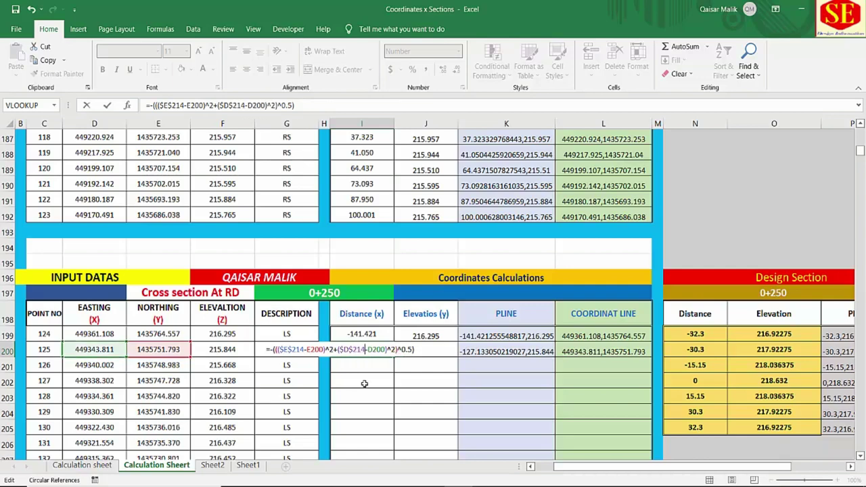
pyautogui.press('Return')
pyautogui.moveTo(363, 350)
pyautogui.mouseDown()
pyautogui.moveTo(570, 343)
pyautogui.moveTo(637, 354)
pyautogui.mouseUp()
pyautogui.doubleClick(653, 359)
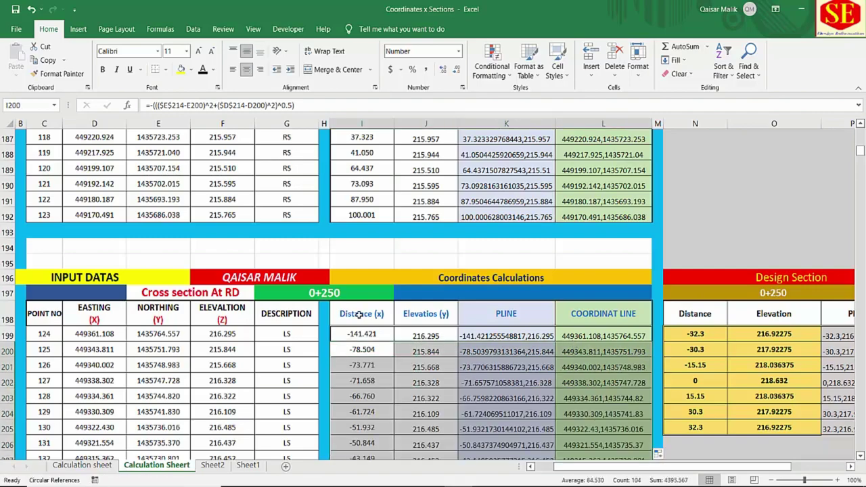
# Step: Remove the minus in I215 and fill it down, making right-side offsets positive
pyautogui.scroll(-5, 354, 341)
pyautogui.click(353, 342)
pyautogui.doubleClick(354, 341)
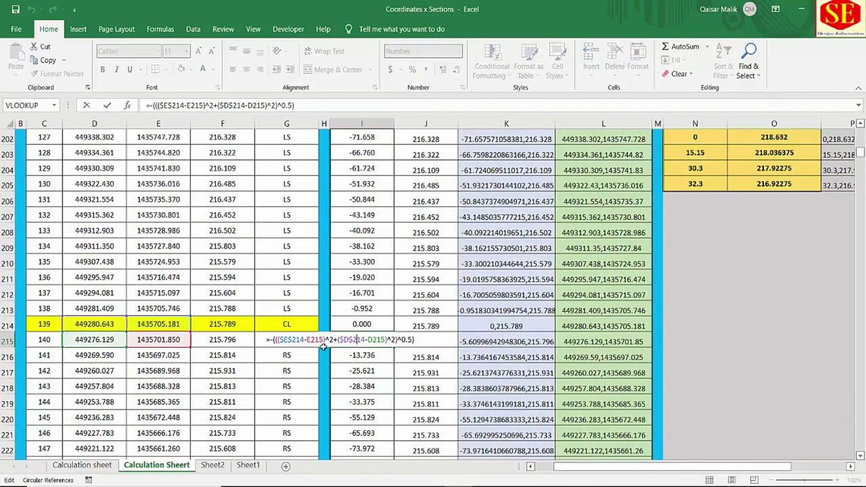
pyautogui.press('BackSpace')
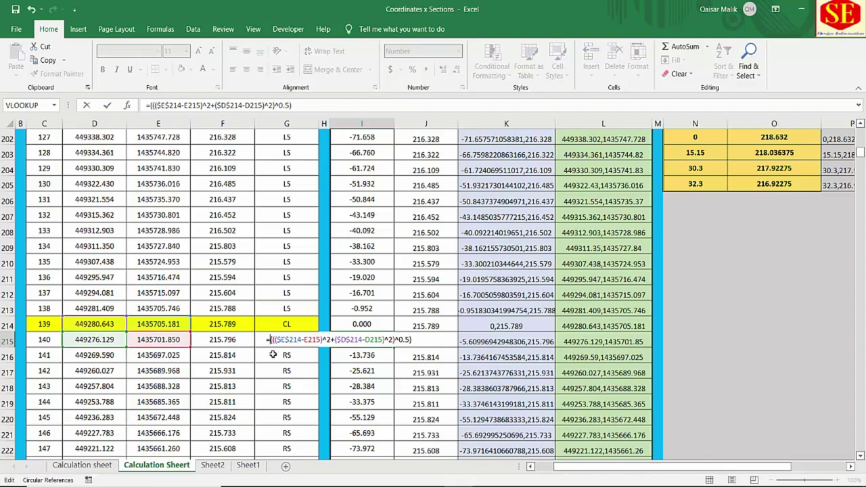
pyautogui.press('Return')
pyautogui.click(363, 338)
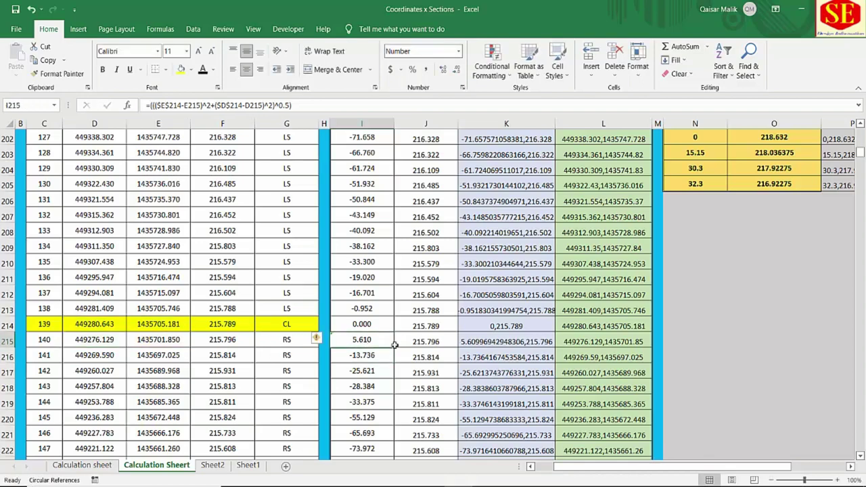
pyautogui.doubleClick(394, 347)
pyautogui.scroll(-3, 474, 329)
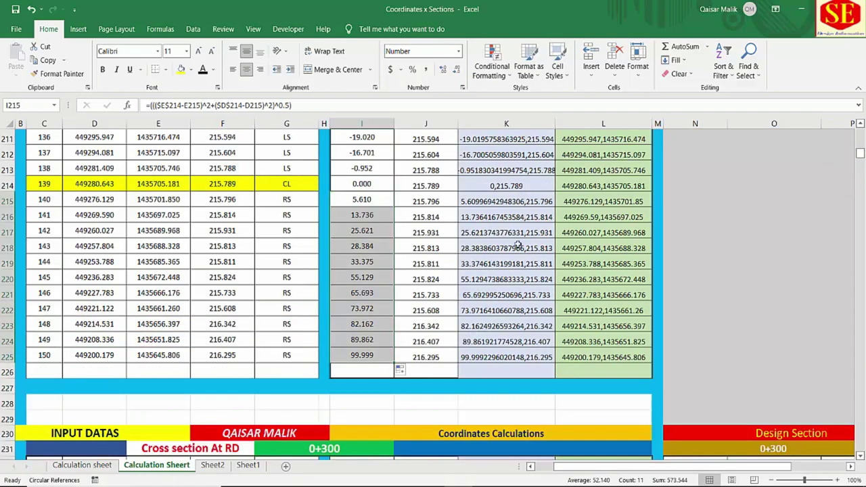
# Step: Repoint I234 to $E$249/$D$249 and fill I234:L234 down the 0+300 table
pyautogui.scroll(-5, 522, 245)
pyautogui.doubleClick(362, 272)
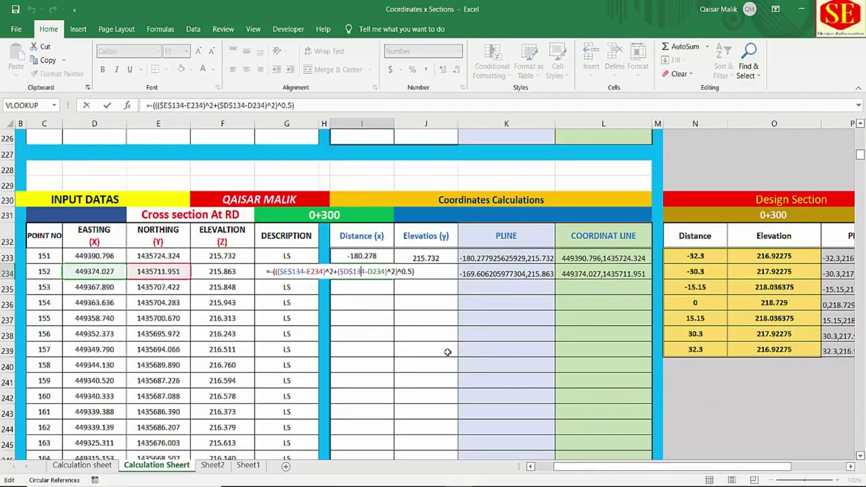
pyautogui.scroll(-3, 247, 327)
pyautogui.scroll(-2, 92, 349)
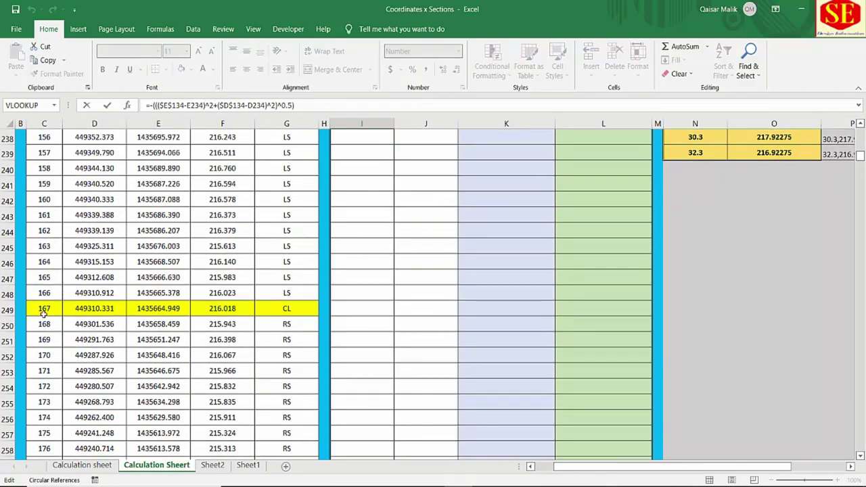
pyautogui.scroll(2, 20, 313)
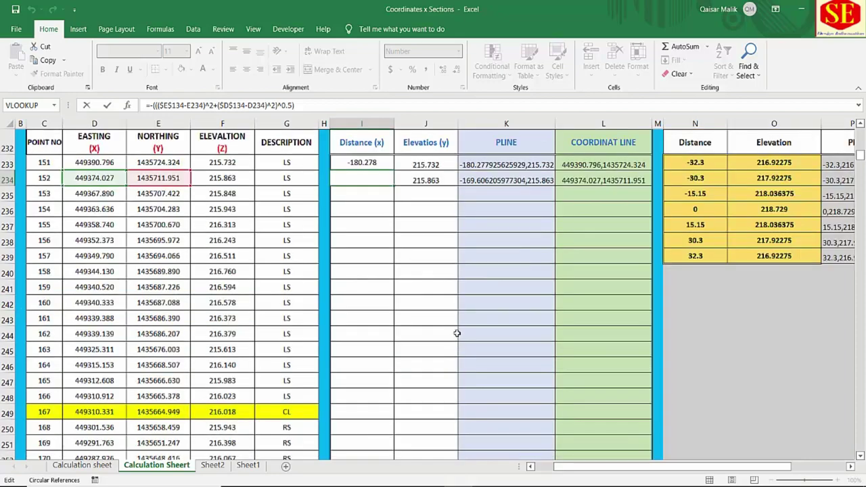
pyautogui.scroll(2, 353, 279)
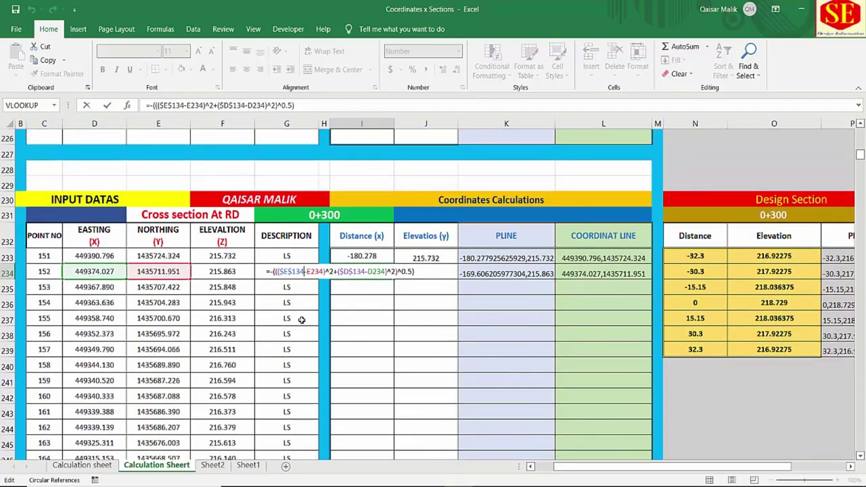
pyautogui.press('BackSpace')
pyautogui.press('BackSpace')
pyautogui.press('BackSpace')
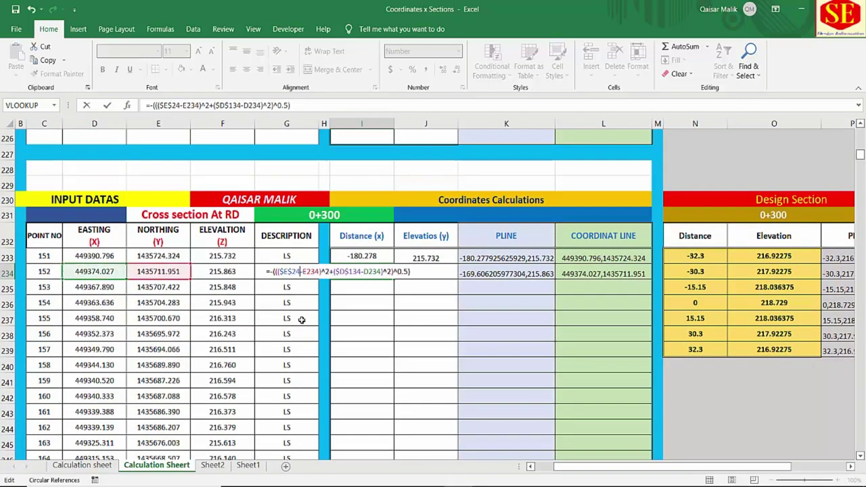
pyautogui.write('249')
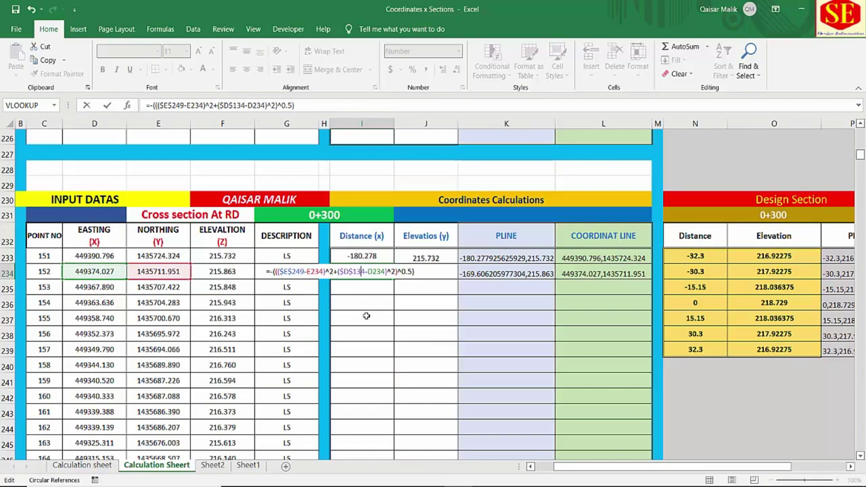
pyautogui.press('BackSpace')
pyautogui.press('BackSpace')
pyautogui.write('249')
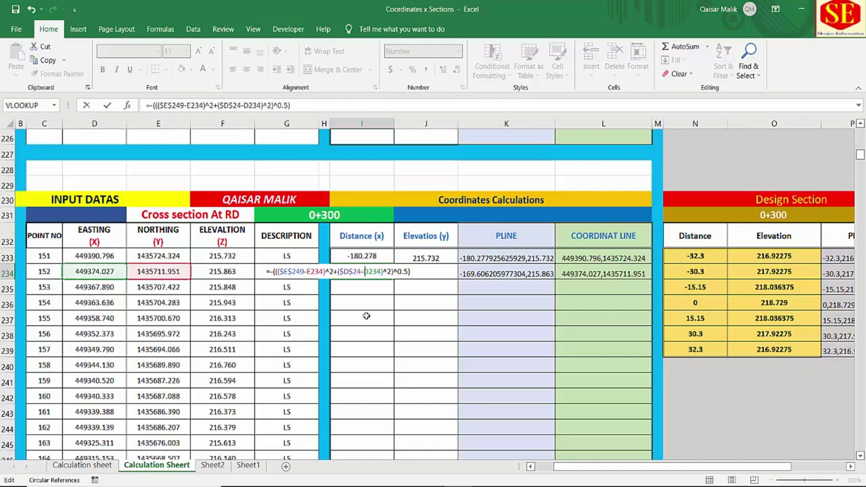
pyautogui.press('Return')
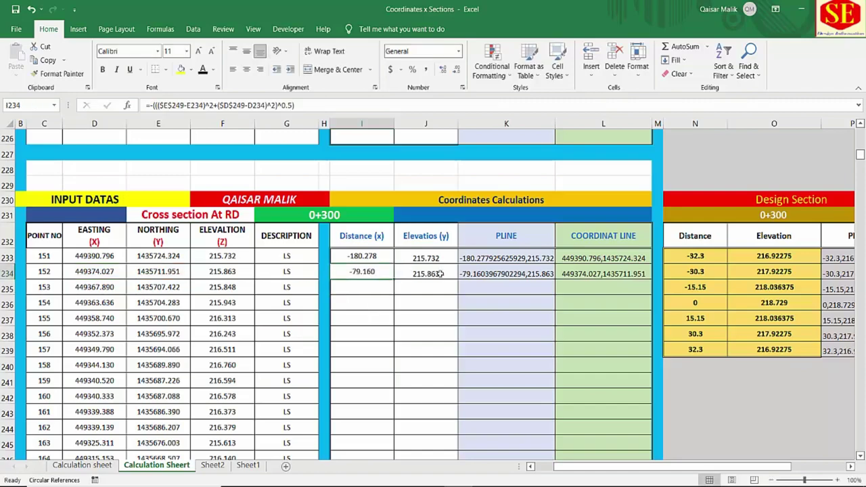
pyautogui.moveTo(371, 272)
pyautogui.mouseDown()
pyautogui.moveTo(653, 282)
pyautogui.moveTo(657, 455)
pyautogui.mouseUp()
# Step: Remove the minus in I250 and fill it down, making point 168 positive at 10.930
pyautogui.doubleClick(356, 276)
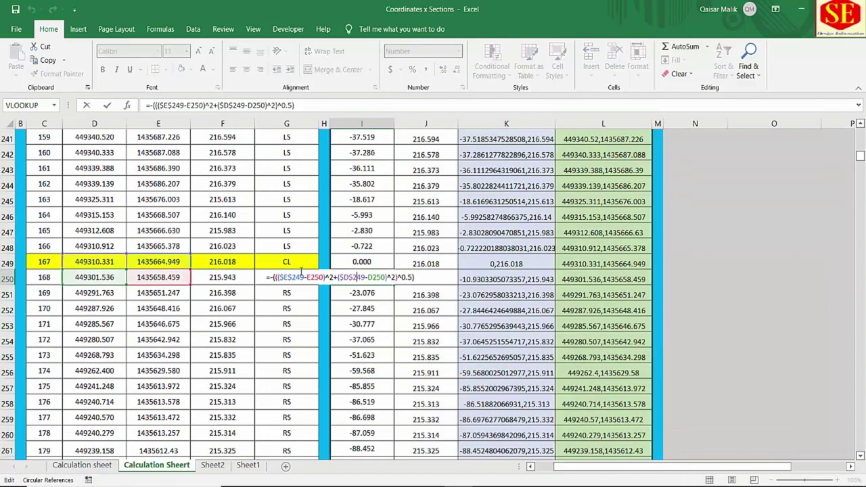
pyautogui.press('BackSpace')
pyautogui.press('Return')
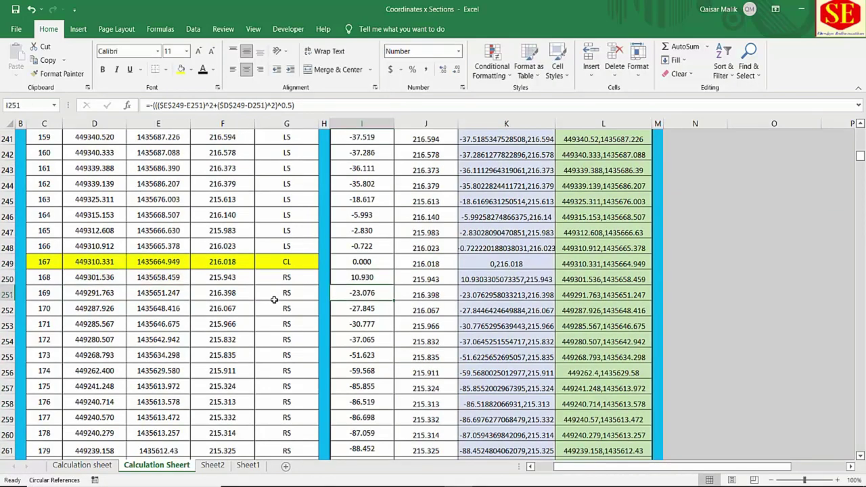
pyautogui.click(356, 277)
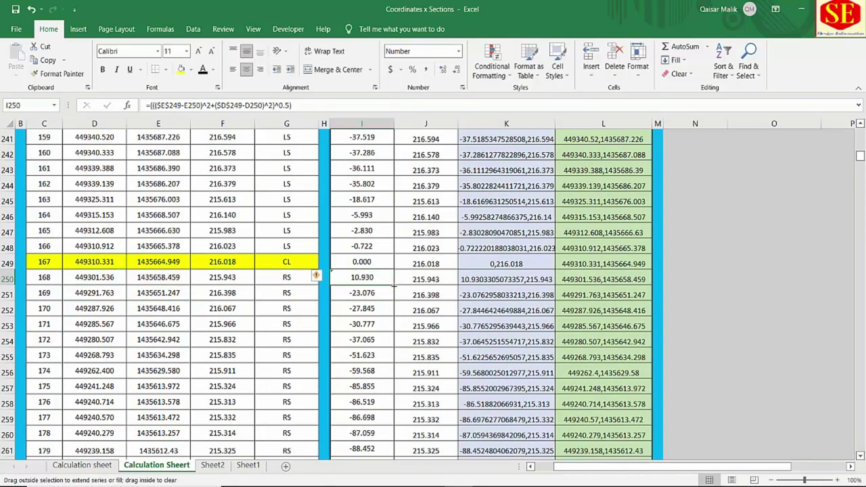
pyautogui.doubleClick(394, 285)
# Step: Re-anchor the next section's distance formula to rows 285 and 2, then fill its calculation columns down
pyautogui.scroll(-3, 416, 240)
pyautogui.scroll(-5, 416, 240)
pyautogui.scroll(-3, 415, 240)
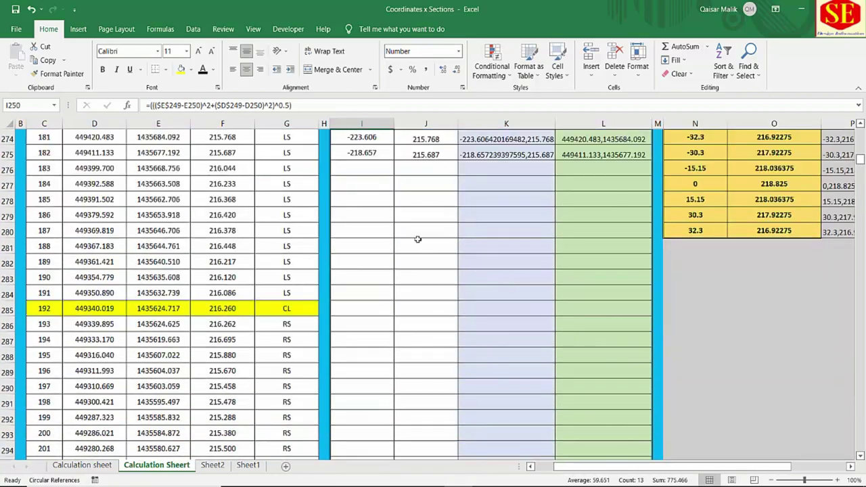
pyautogui.doubleClick(367, 150)
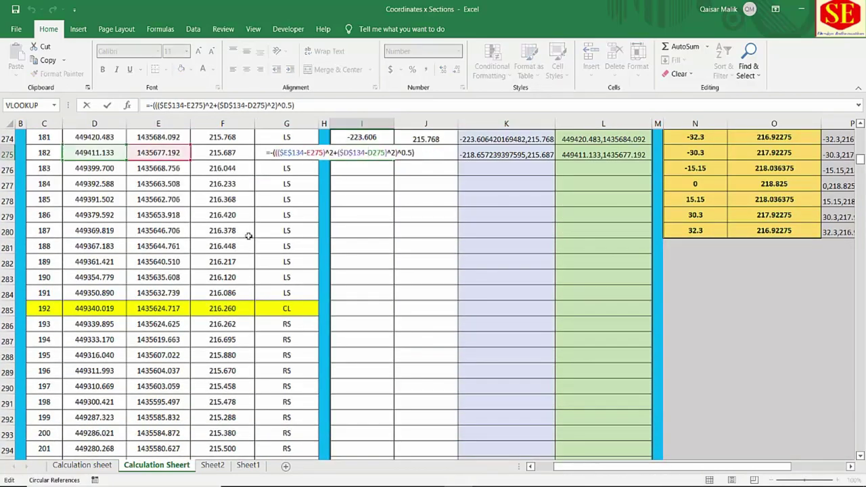
pyautogui.click(325, 153)
pyautogui.press('BackSpace')
pyautogui.press('BackSpace')
pyautogui.press('BackSpace')
pyautogui.write('285')
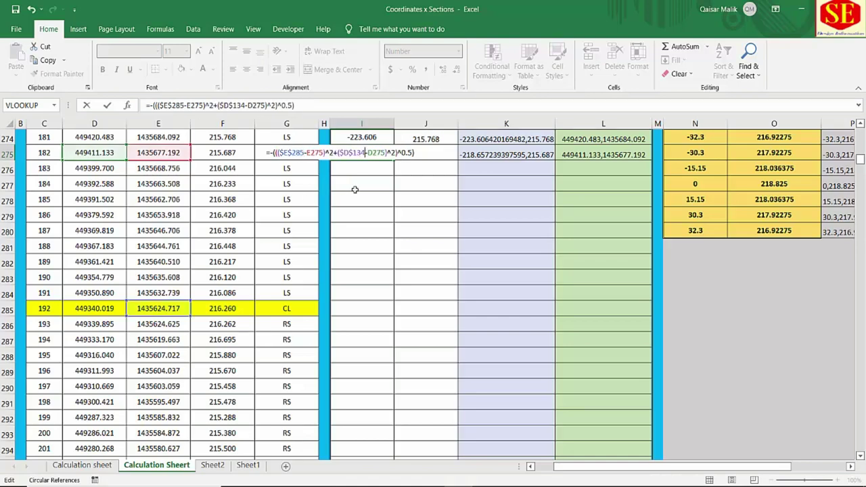
pyautogui.press('BackSpace')
pyautogui.press('BackSpace')
pyautogui.press('BackSpace')
pyautogui.write('285')
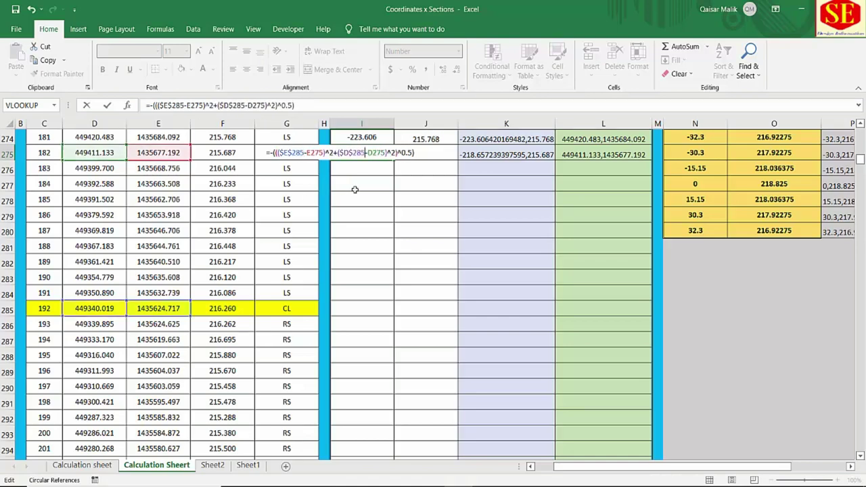
pyautogui.press('Return')
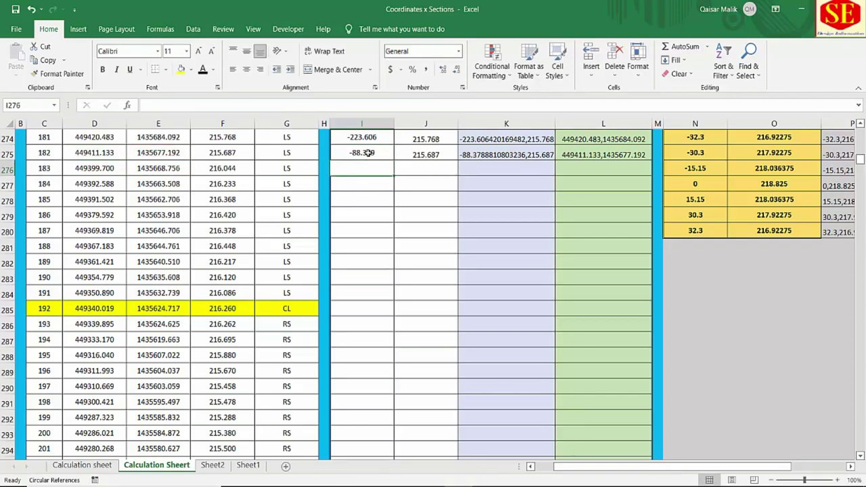
pyautogui.moveTo(365, 153)
pyautogui.mouseDown()
pyautogui.moveTo(643, 155)
pyautogui.moveTo(365, 153)
pyautogui.mouseUp()
pyautogui.click(646, 155)
pyautogui.doubleClick(652, 160)
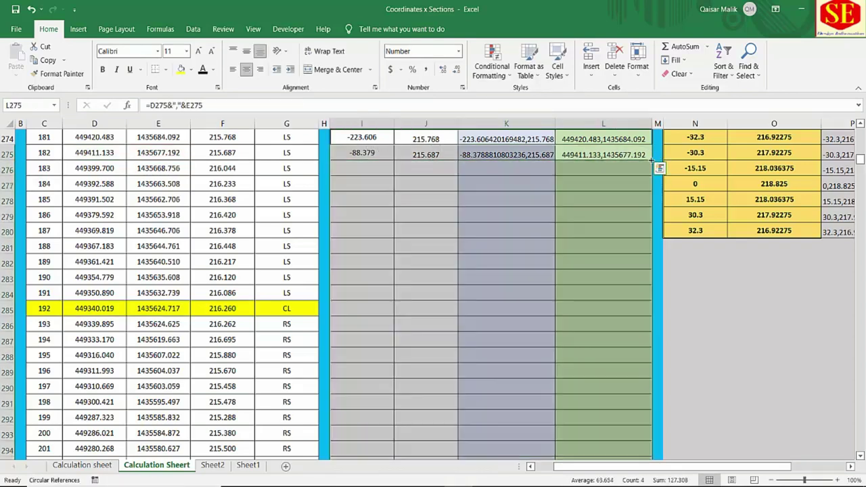
# Step: Remove the minus from I286's distance formula and fill it down through I296
pyautogui.doubleClick(363, 324)
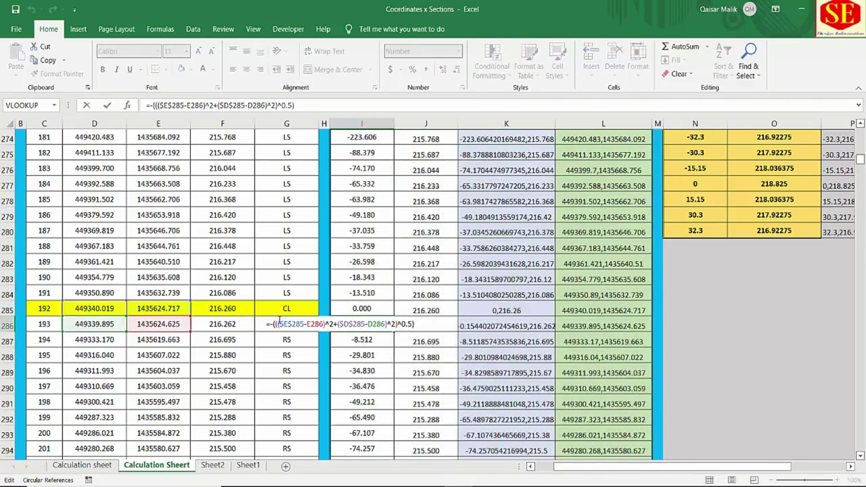
pyautogui.press('BackSpace')
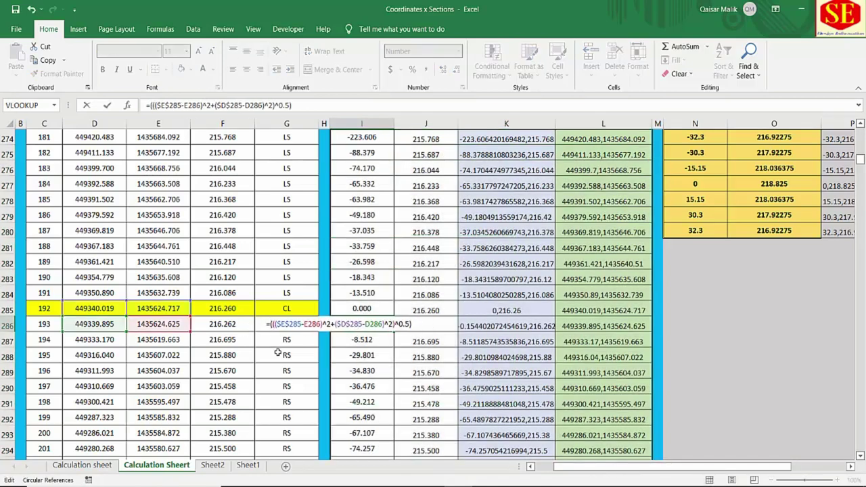
pyautogui.press('Return')
pyautogui.click(363, 326)
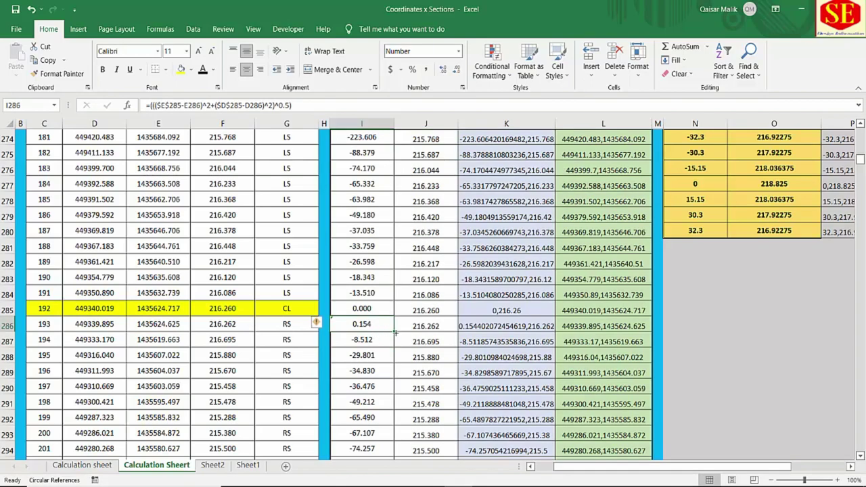
pyautogui.doubleClick(395, 333)
pyautogui.scroll(-2, 419, 315)
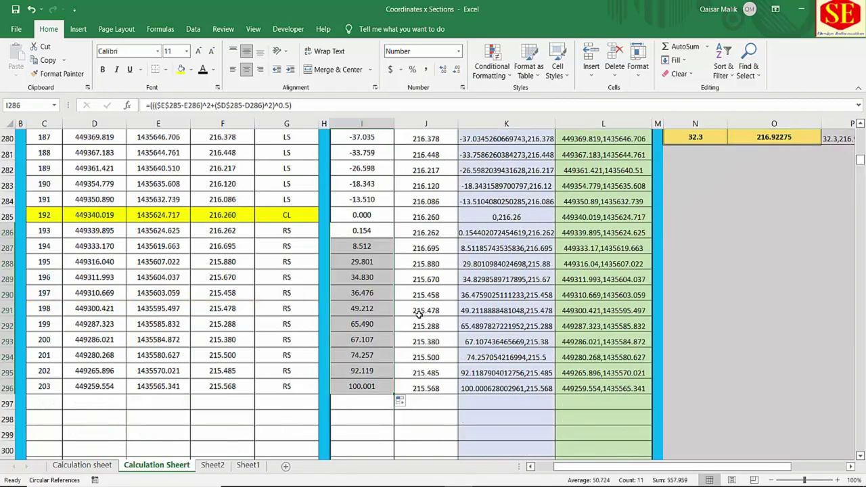
pyautogui.scroll(-3, 426, 323)
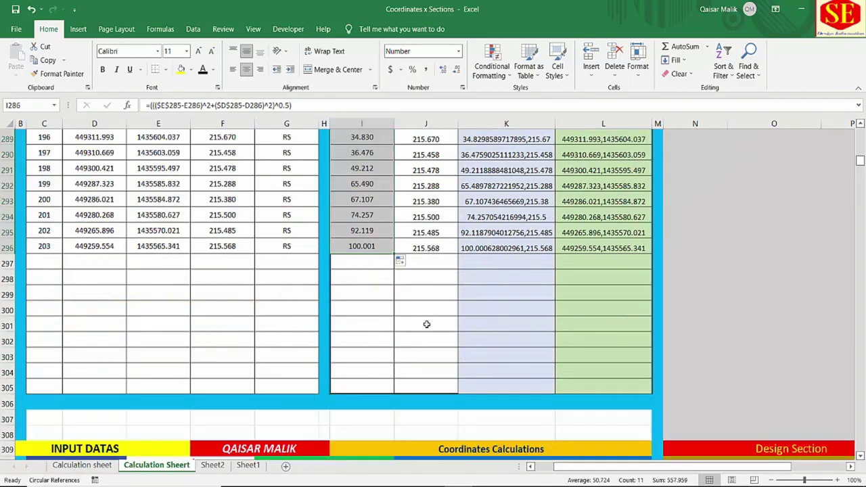
pyautogui.scroll(-4, 425, 322)
# Step: Point I313's distance formula at $E$322 and $D$322, then fill I313:L313 down to row 338
pyautogui.scroll(-1, 406, 323)
pyautogui.doubleClick(362, 287)
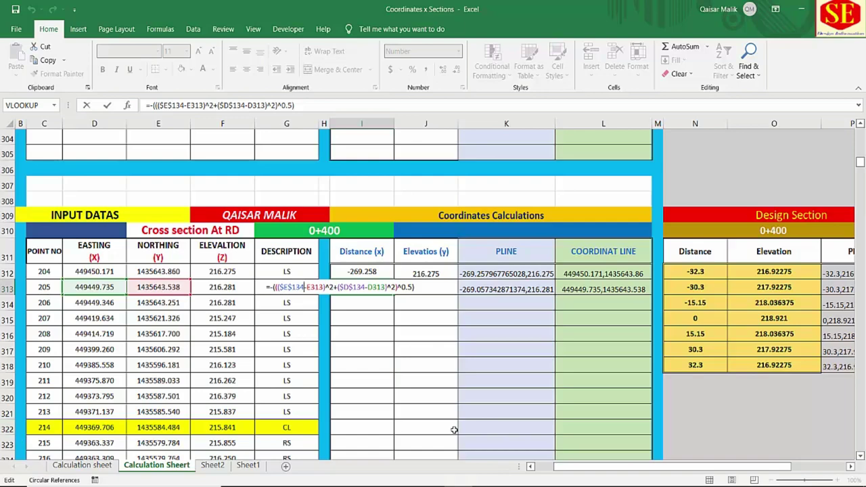
pyautogui.press('BackSpace')
pyautogui.press('BackSpace')
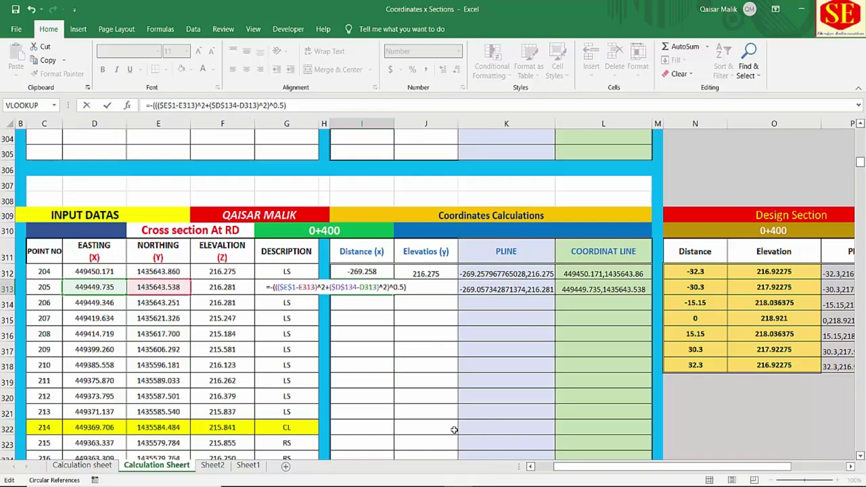
pyautogui.press('BackSpace')
pyautogui.write('3')
pyautogui.write('22')
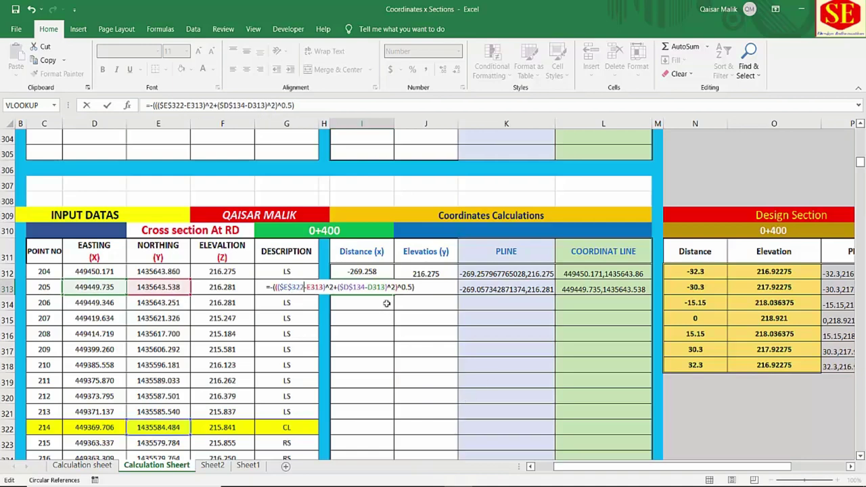
pyautogui.press('BackSpace')
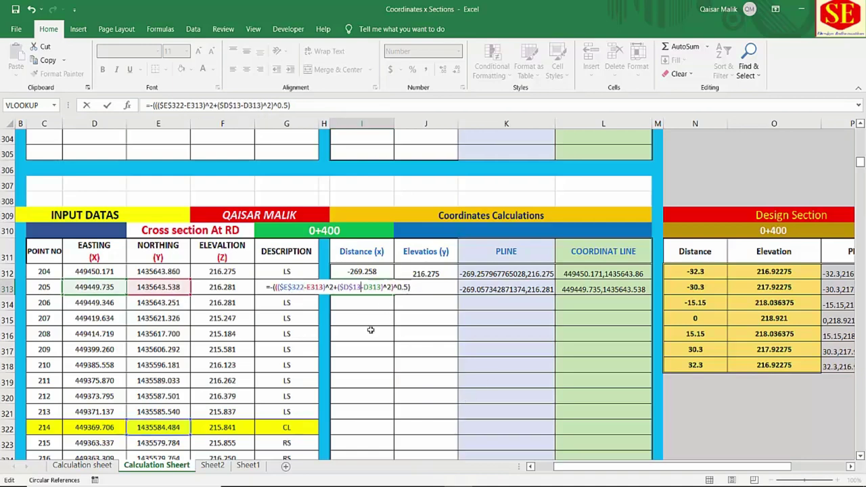
pyautogui.press('BackSpace')
pyautogui.press('BackSpace')
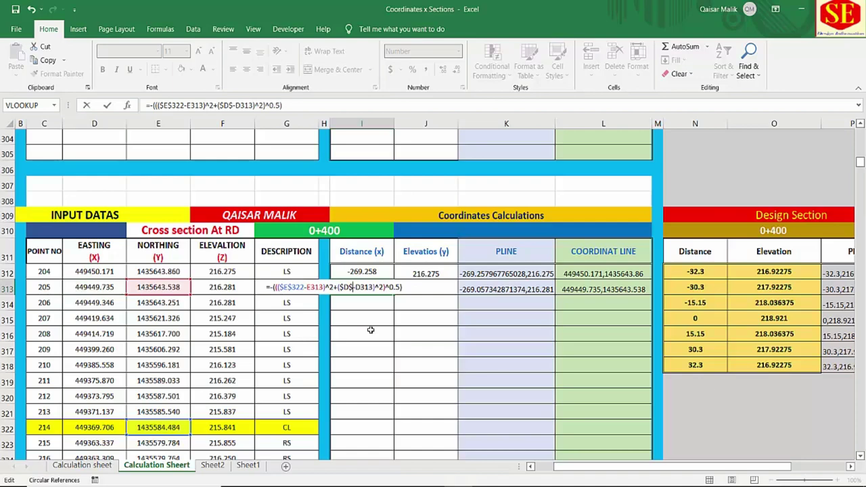
pyautogui.write('322')
pyautogui.press('Return')
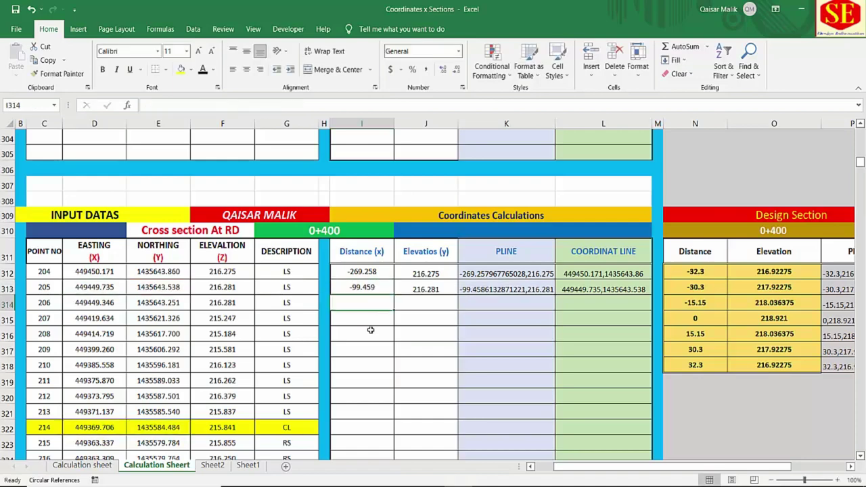
pyautogui.moveTo(366, 287); pyautogui.dragTo(648, 298)
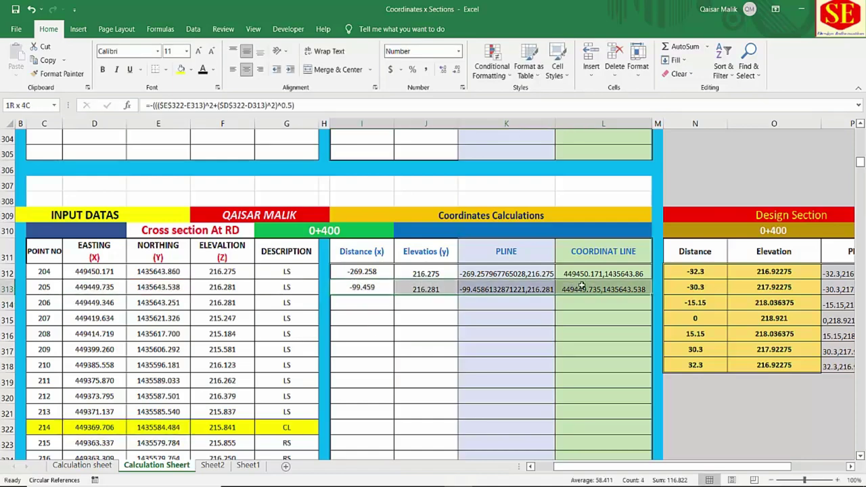
pyautogui.doubleClick(652, 296)
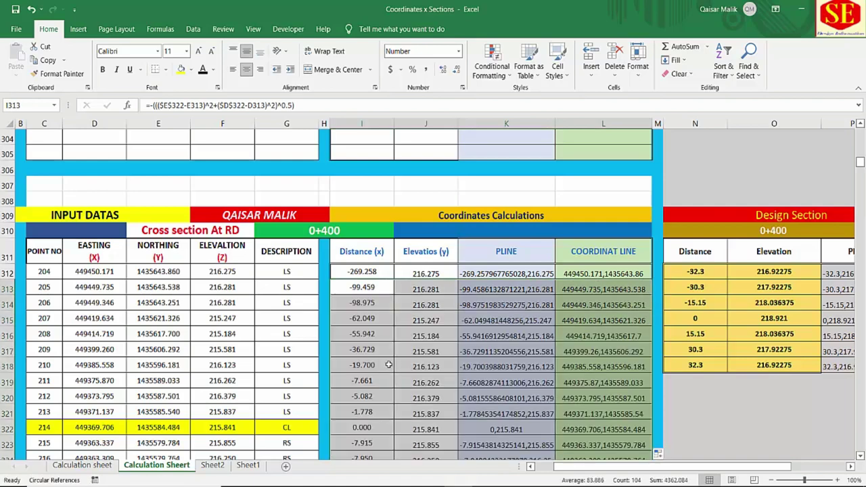
# Step: Make point 215's distance in I323 positive and fill it down to I338 for point 230
pyautogui.scroll(-3, 389, 365)
pyautogui.doubleClick(365, 293)
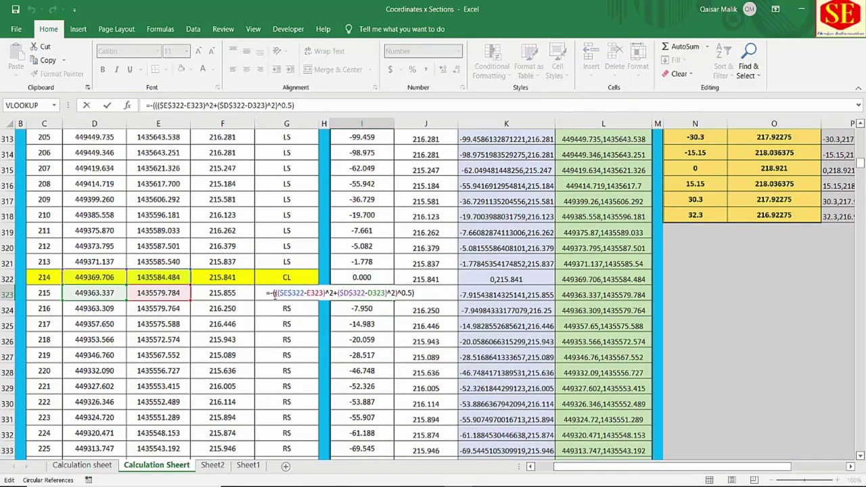
pyautogui.click(273, 293)
pyautogui.press('Delete')
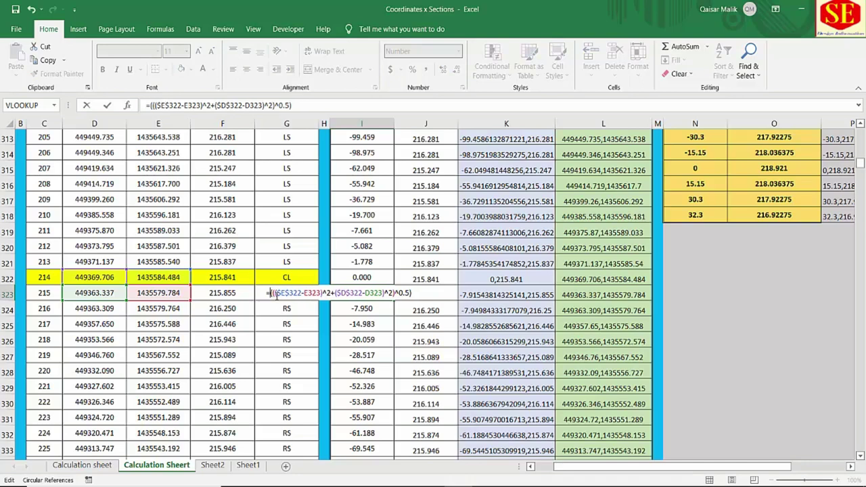
pyautogui.press('Return')
pyautogui.click(362, 296)
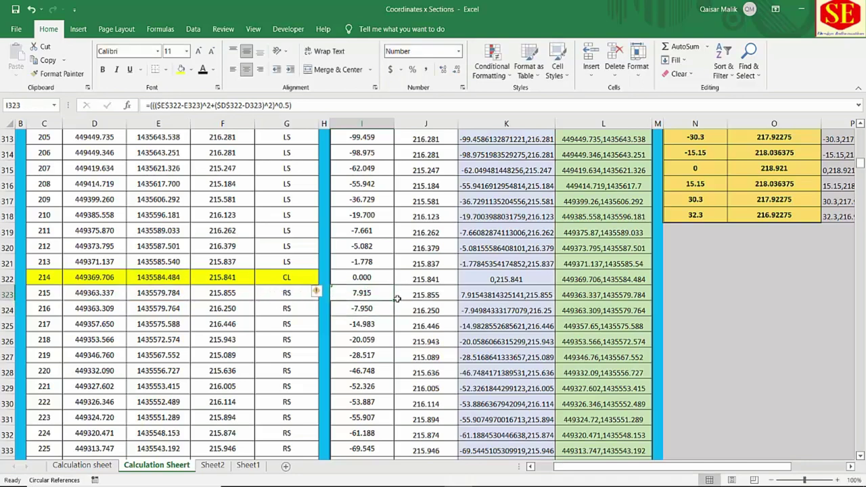
pyautogui.doubleClick(393, 301)
pyautogui.scroll(-3, 157, 284)
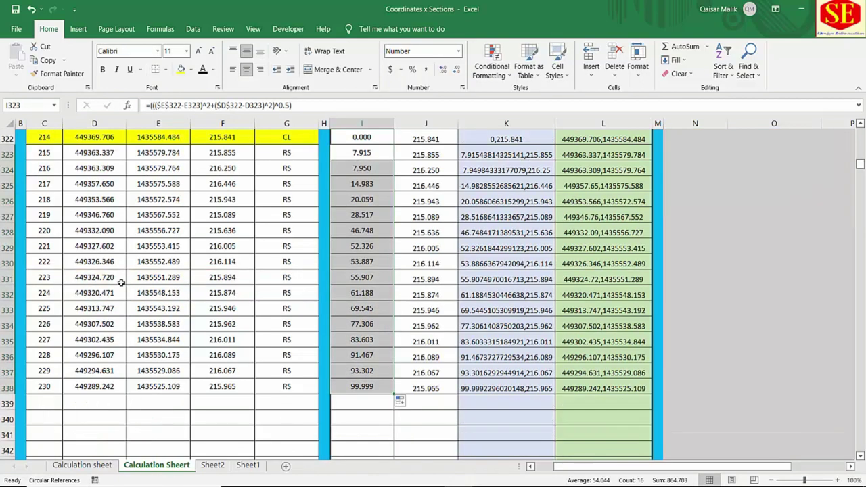
pyautogui.scroll(7, 188, 396)
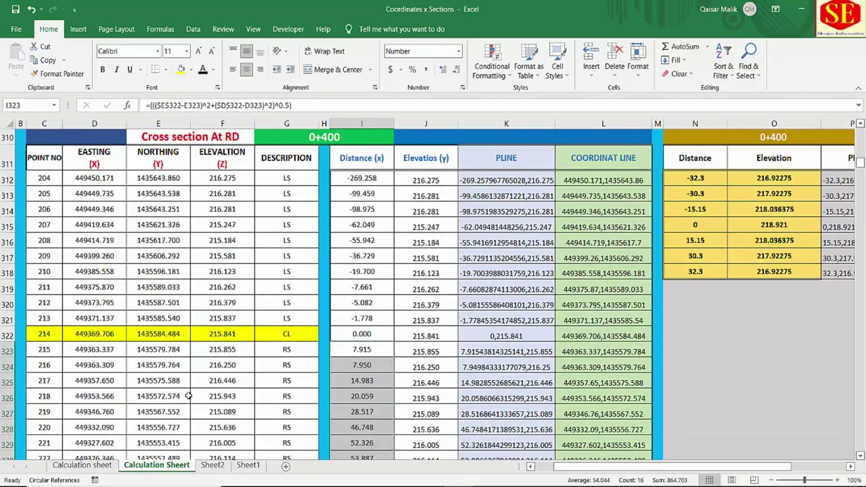
pyautogui.scroll(-6, 156, 296)
pyautogui.scroll(-2, 155, 403)
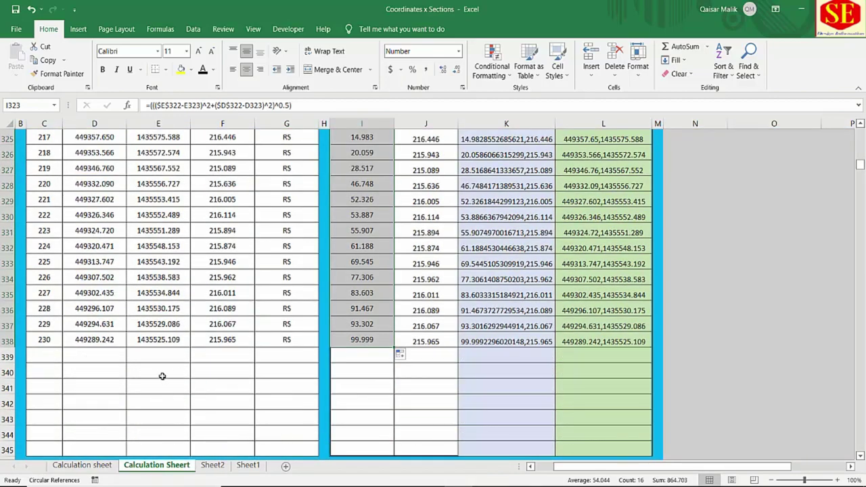
pyautogui.scroll(1, 160, 377)
pyautogui.scroll(2, 160, 377)
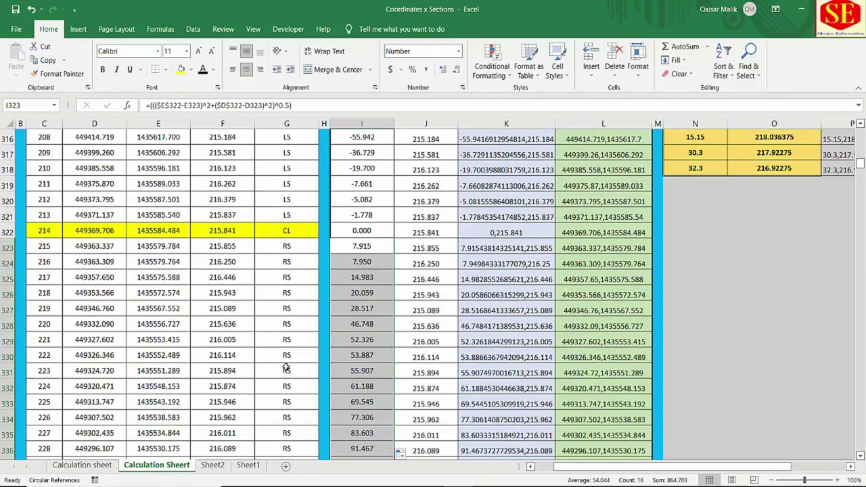
pyautogui.scroll(5, 323, 369)
pyautogui.scroll(-1, 324, 369)
pyautogui.scroll(6, 474, 318)
pyautogui.scroll(5, 575, 284)
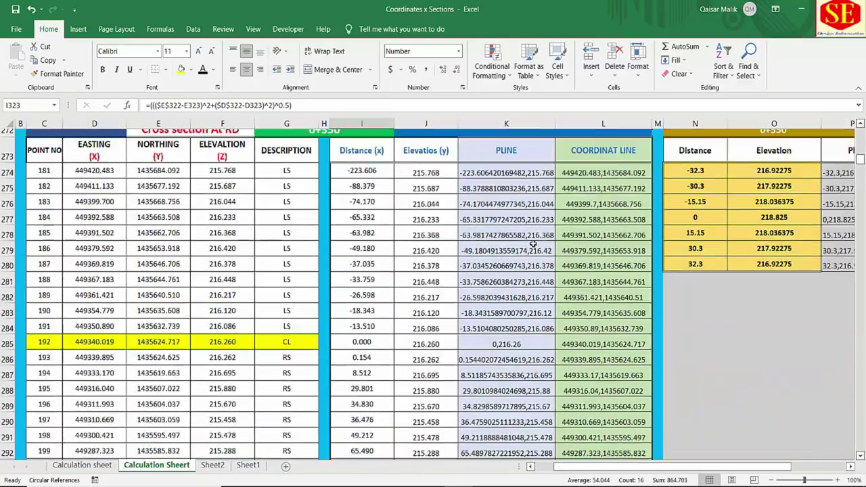
pyautogui.scroll(7, 667, 266)
pyautogui.scroll(8, 666, 265)
pyautogui.scroll(8, 667, 261)
pyautogui.scroll(6, 668, 259)
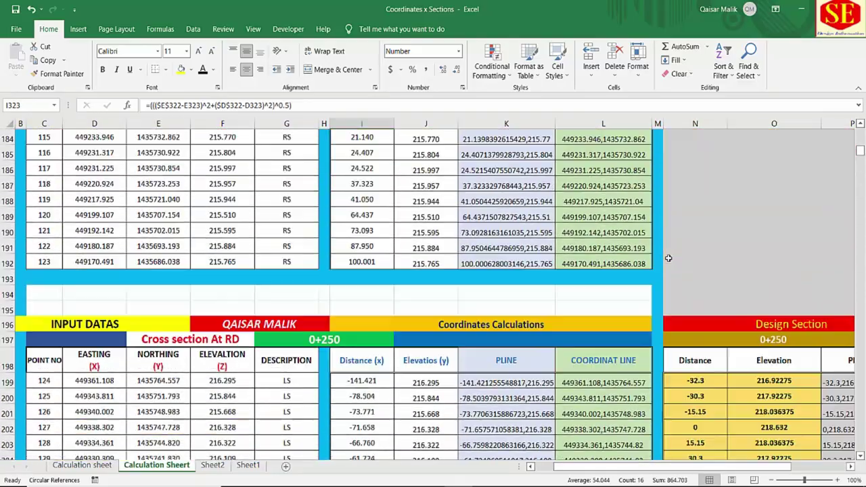
pyautogui.scroll(4, 668, 258)
pyautogui.scroll(6, 668, 258)
pyautogui.scroll(2, 668, 258)
pyautogui.scroll(5, 666, 258)
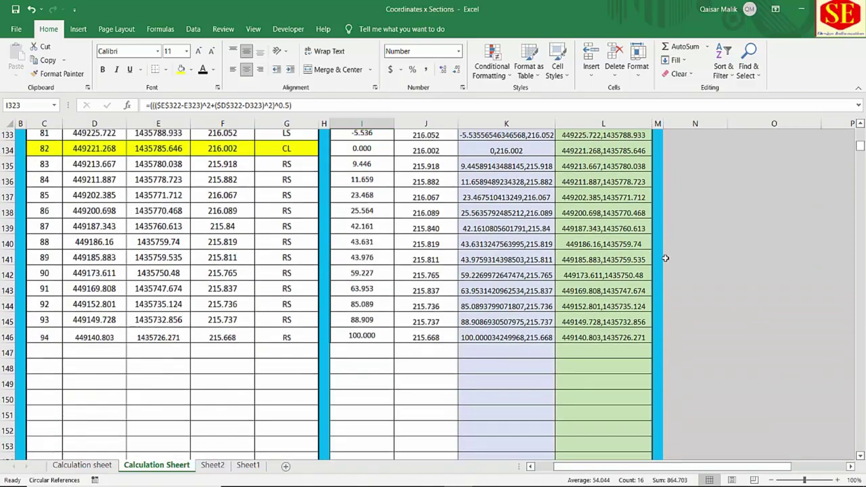
pyautogui.scroll(5, 665, 258)
pyautogui.scroll(4, 666, 258)
pyautogui.scroll(2, 664, 266)
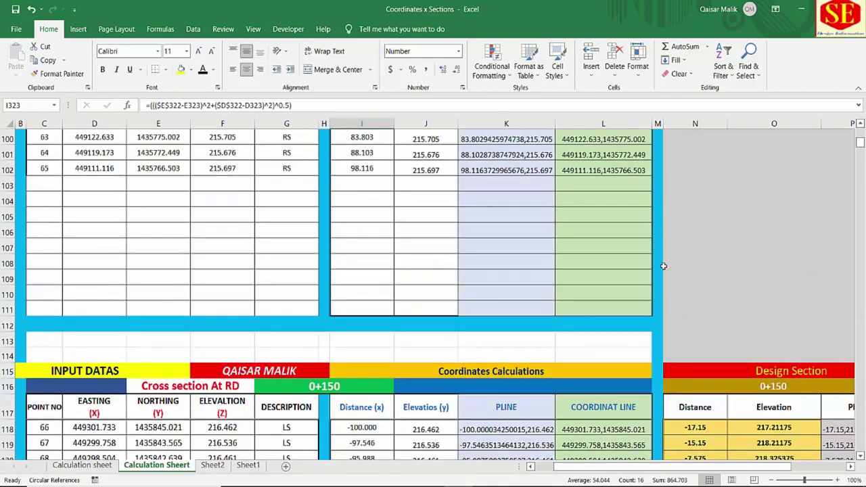
pyautogui.scroll(-3, 664, 266)
pyautogui.scroll(4, 663, 265)
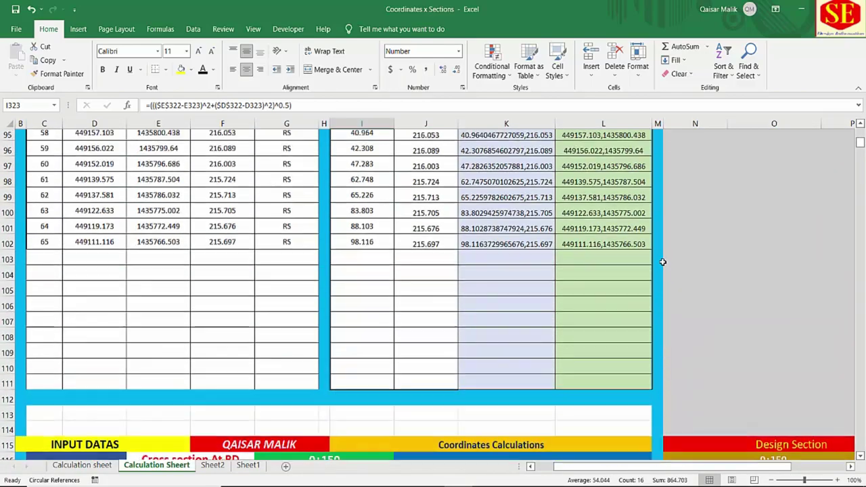
pyautogui.scroll(3, 663, 264)
pyautogui.scroll(4, 663, 262)
pyautogui.scroll(1, 663, 260)
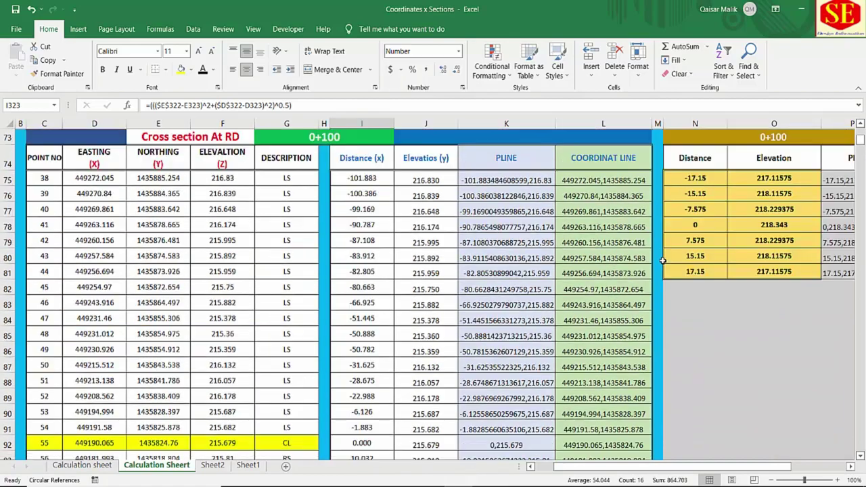
pyautogui.scroll(1, 663, 261)
# Step: Copy the 0+100 Design Section table with offsets -17.15 to 17.15
pyautogui.moveTo(778, 187); pyautogui.dragTo(771, 318)
pyautogui.rightClick(747, 185)
pyautogui.click(772, 207)
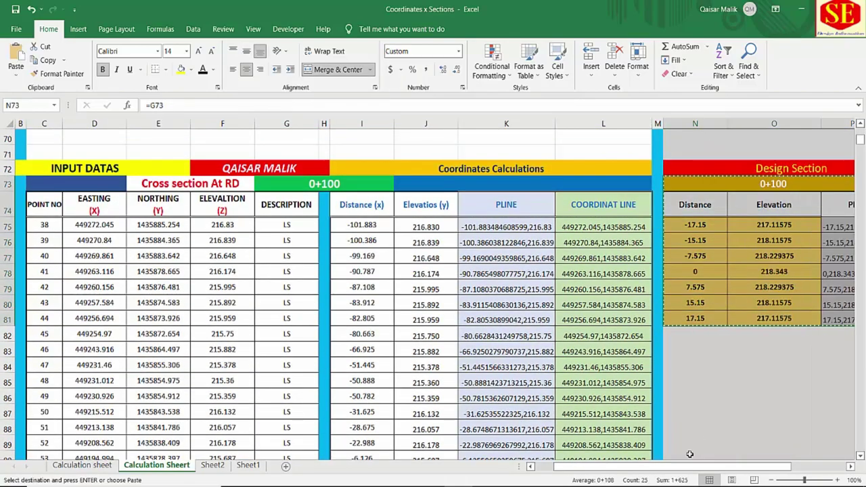
# Step: Paste the design section template into the 0+150 and 0+200 Design Section tables
pyautogui.hscroll(1, 698, 321)
pyautogui.hscroll(2, 698, 320)
pyautogui.scroll(-5, 698, 321)
pyautogui.scroll(-8, 698, 321)
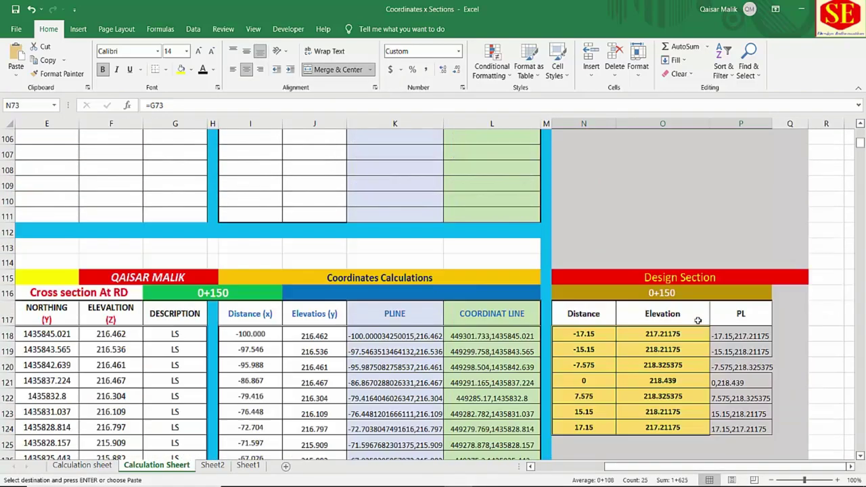
pyautogui.rightClick(626, 243)
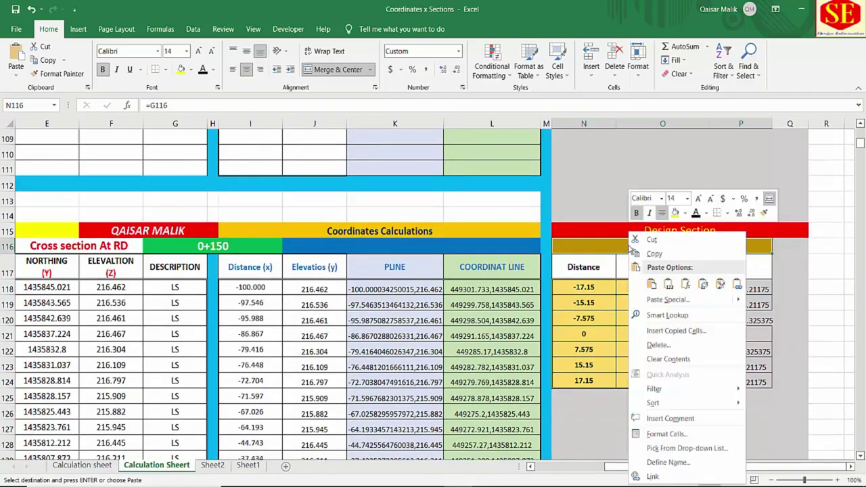
pyautogui.click(655, 298)
pyautogui.scroll(-8, 654, 306)
pyautogui.scroll(-7, 653, 306)
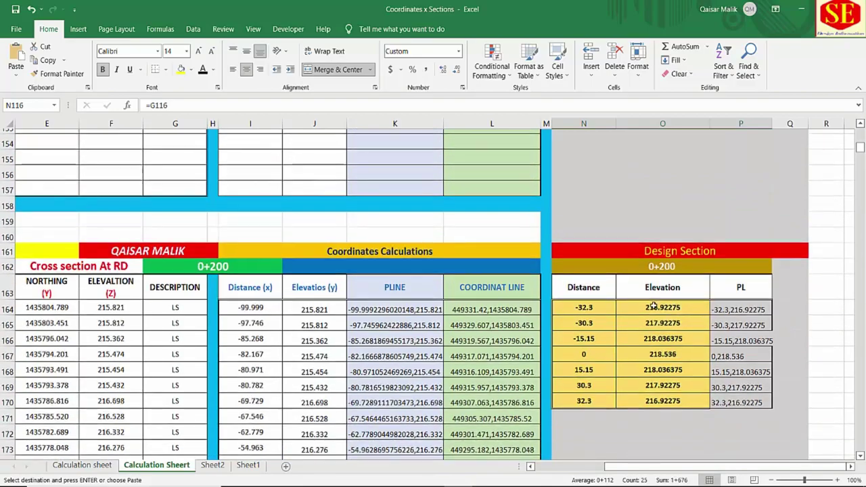
pyautogui.rightClick(660, 265)
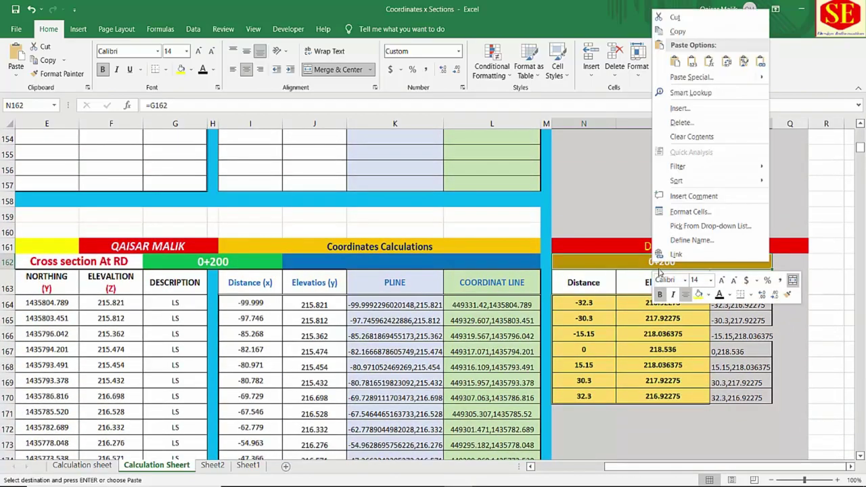
pyautogui.click(675, 61)
# Step: Paste the design section template into the 0+250 and 0+300 Design Section tables
pyautogui.scroll(-6, 622, 238)
pyautogui.scroll(-9, 622, 237)
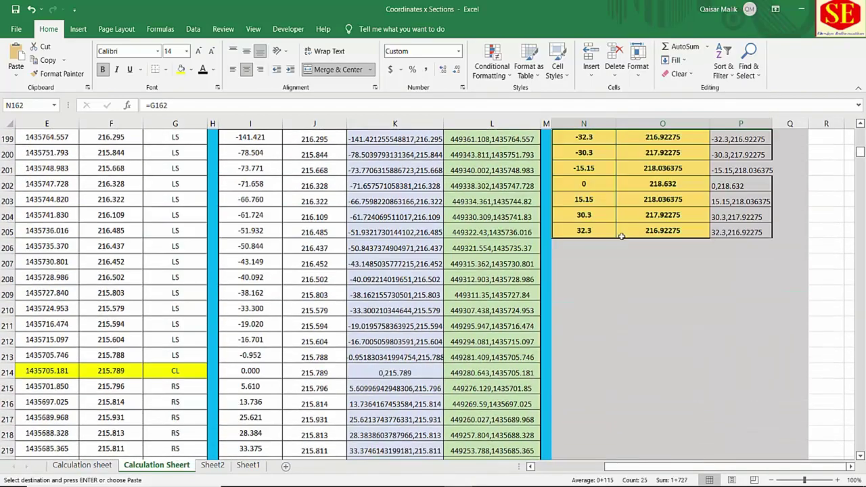
pyautogui.scroll(2, 622, 206)
pyautogui.click(614, 201)
pyautogui.rightClick(613, 201)
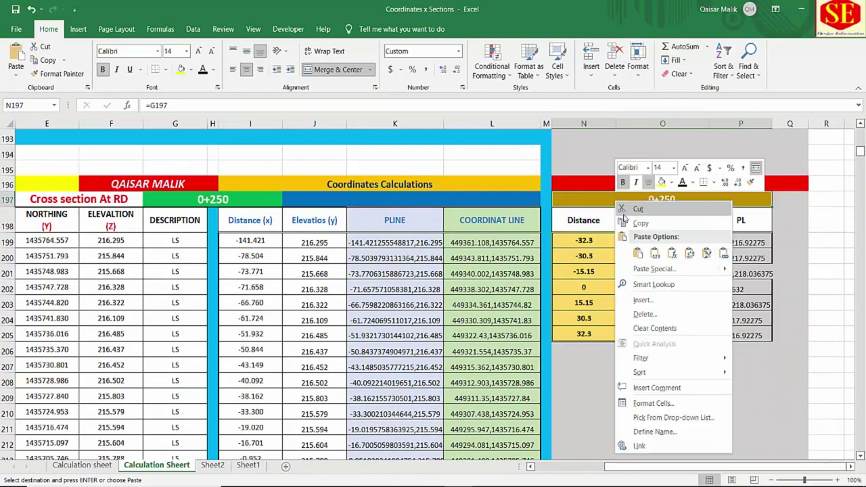
pyautogui.click(633, 249)
pyautogui.scroll(-1, 635, 318)
pyautogui.scroll(-6, 632, 310)
pyautogui.scroll(-6, 633, 310)
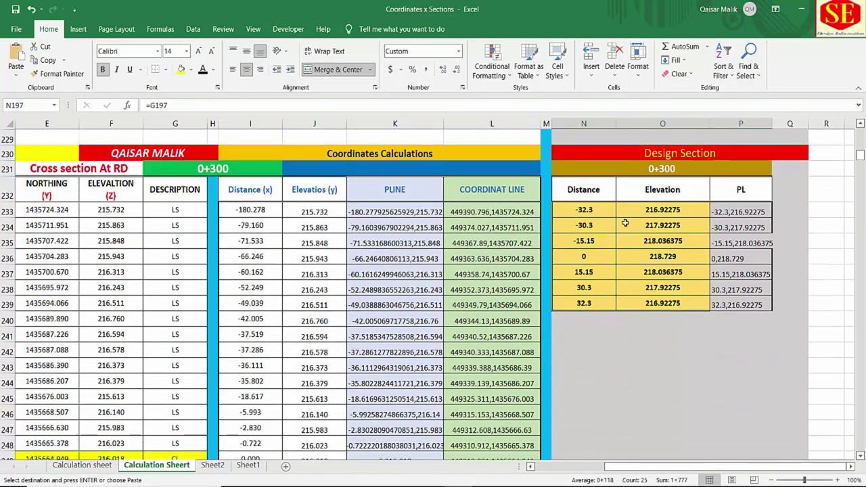
pyautogui.click(633, 169)
pyautogui.rightClick(633, 169)
pyautogui.click(655, 222)
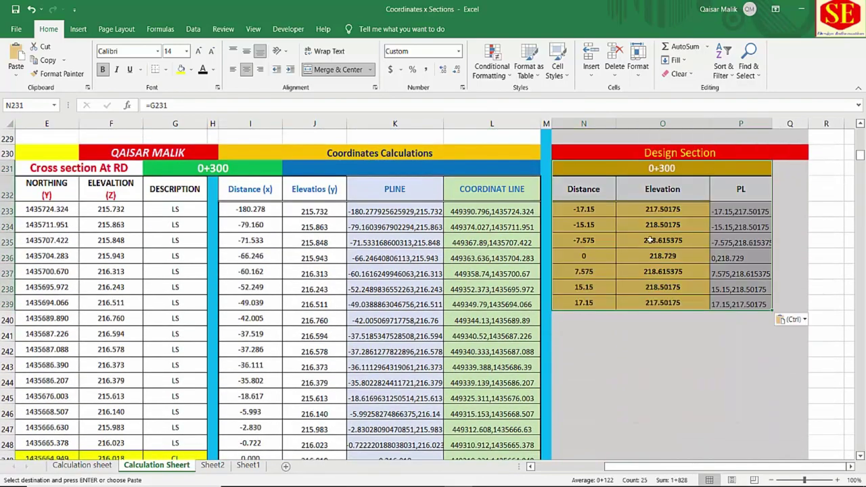
# Step: Paste the design section template into the 0+350 and 0+400 Design Section tables
pyautogui.scroll(-8, 650, 239)
pyautogui.scroll(-3, 649, 240)
pyautogui.click(630, 297)
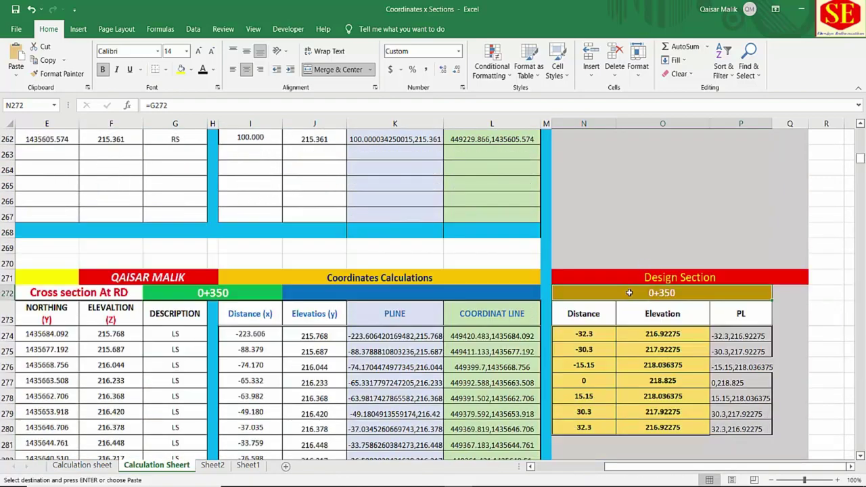
pyautogui.rightClick(630, 297)
pyautogui.click(653, 95)
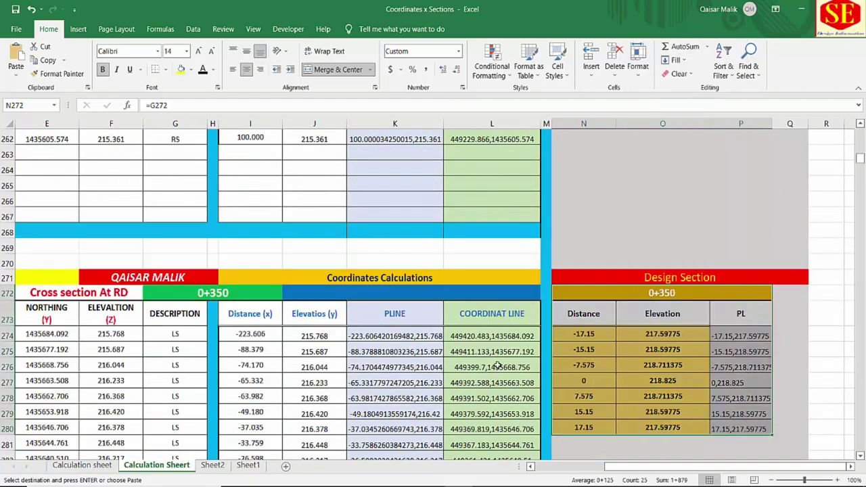
pyautogui.scroll(-6, 499, 367)
pyautogui.scroll(-4, 497, 363)
pyautogui.scroll(-4, 496, 364)
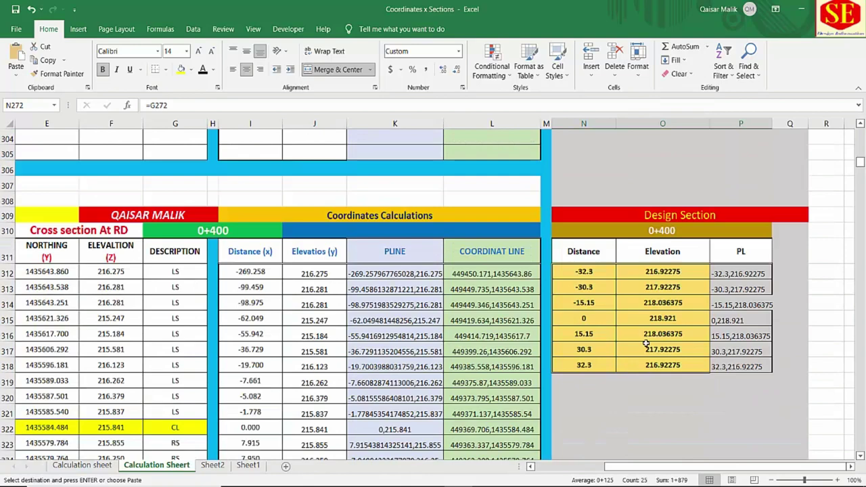
pyautogui.click(619, 229)
pyautogui.rightClick(620, 229)
pyautogui.click(642, 286)
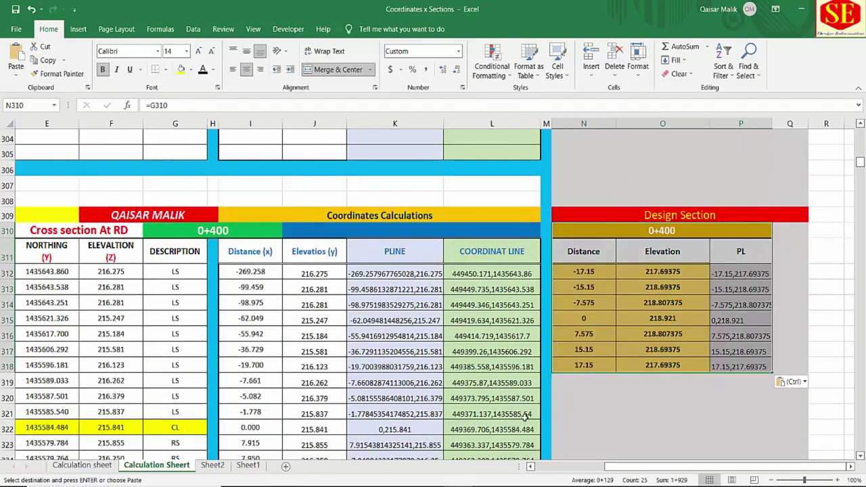
pyautogui.moveTo(622, 466); pyautogui.dragTo(589, 467)
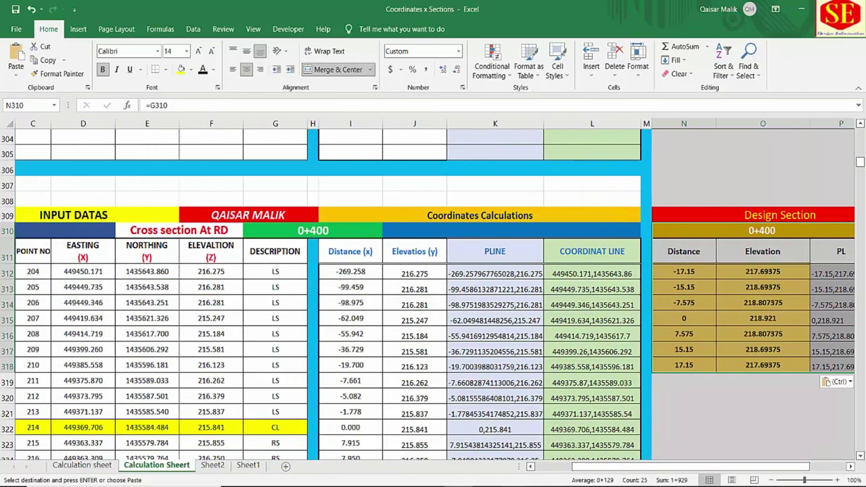
pyautogui.click(561, 400)
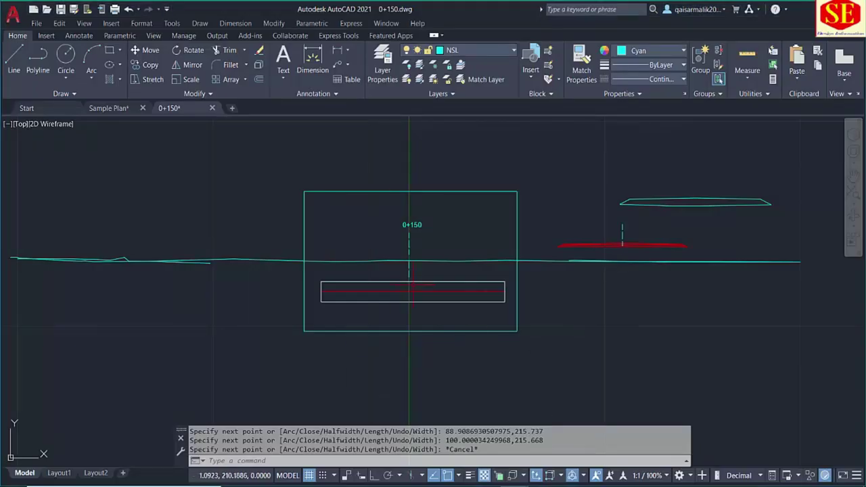
pyautogui.scroll(4, 451, 298)
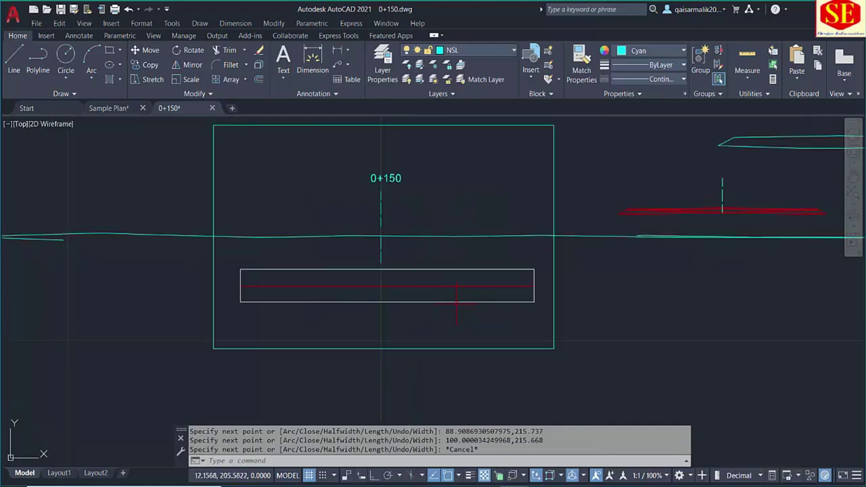
pyautogui.scroll(-4, 415, 276)
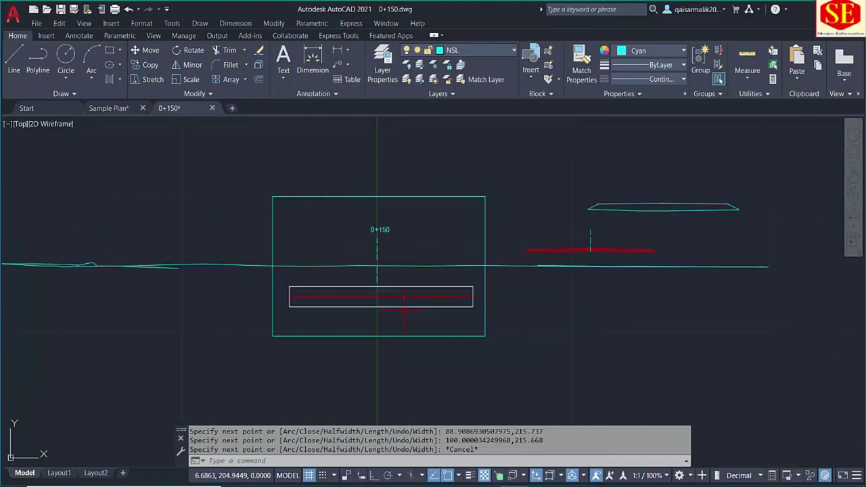
pyautogui.scroll(-2, 406, 271)
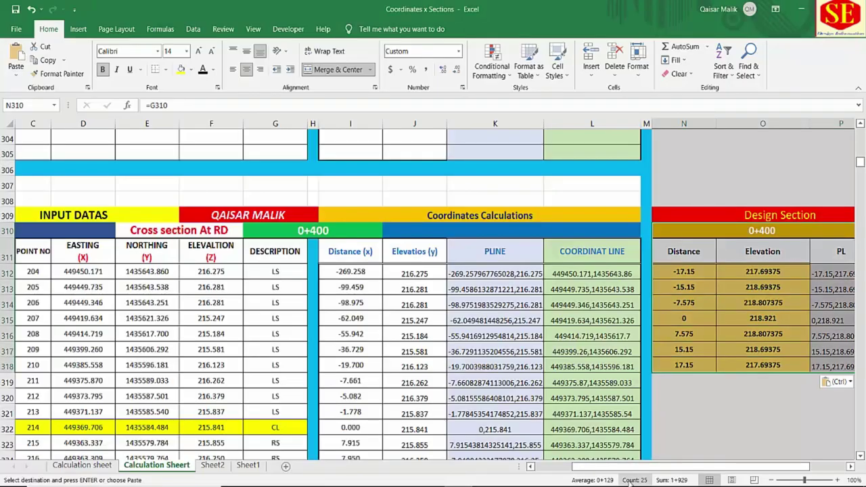
pyautogui.moveTo(643, 466); pyautogui.dragTo(603, 466)
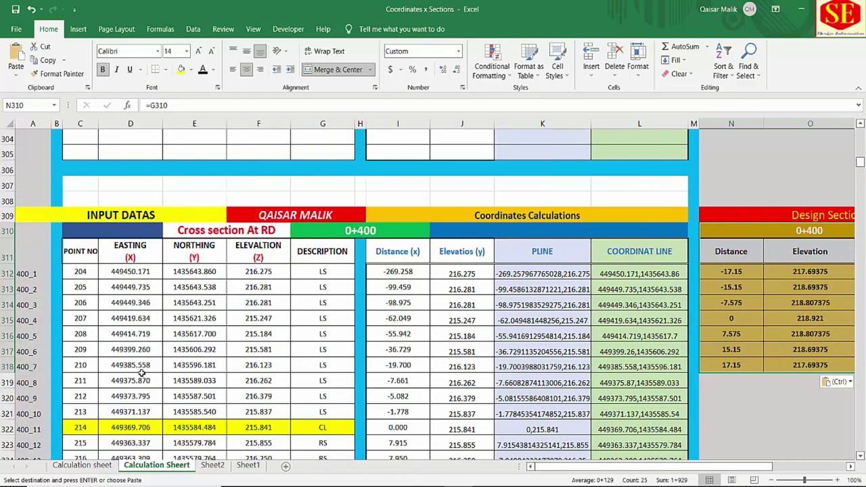
# Step: Go to the Calculation sheet and review stations 0+000 to 0+650 beside the NSL points
pyautogui.scroll(10, 142, 372)
pyautogui.scroll(8, 144, 369)
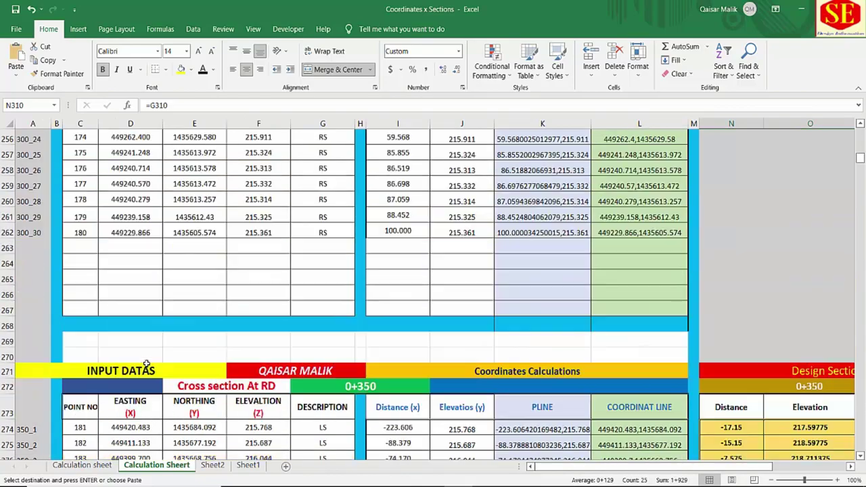
pyautogui.scroll(9, 146, 363)
pyautogui.scroll(5, 145, 359)
pyautogui.scroll(5, 145, 379)
pyautogui.click(82, 465)
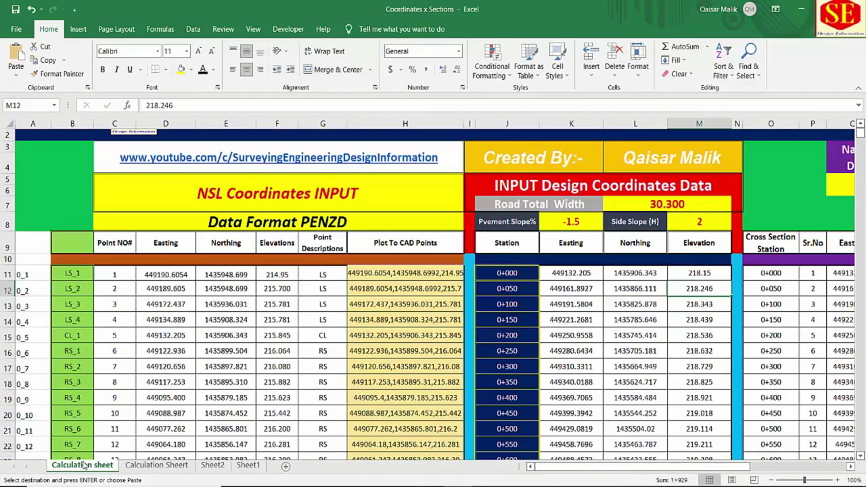
pyautogui.scroll(1, 424, 330)
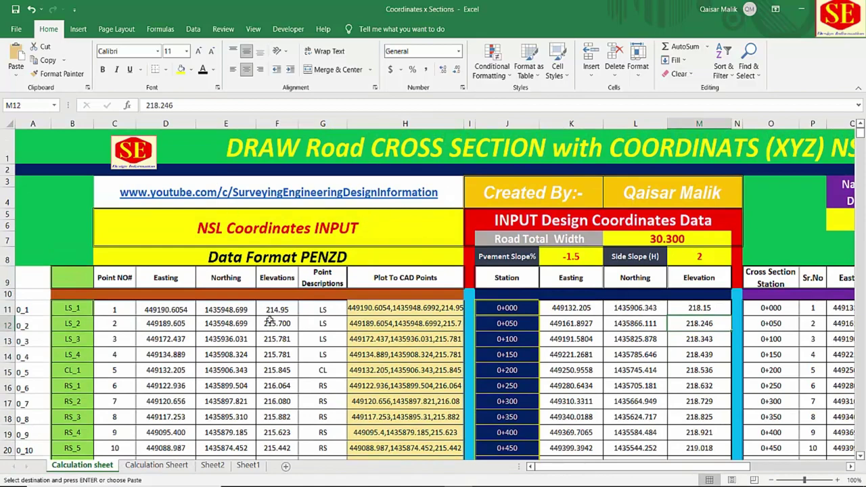
pyautogui.scroll(-2, 268, 318)
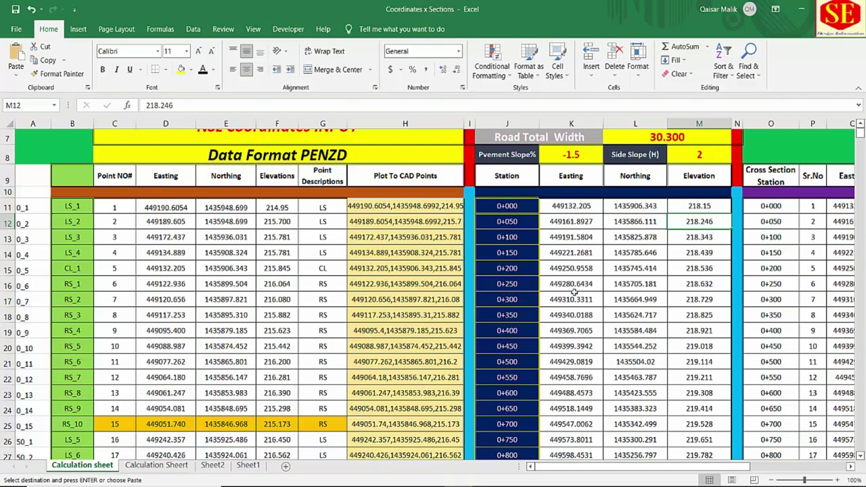
pyautogui.scroll(2, 573, 292)
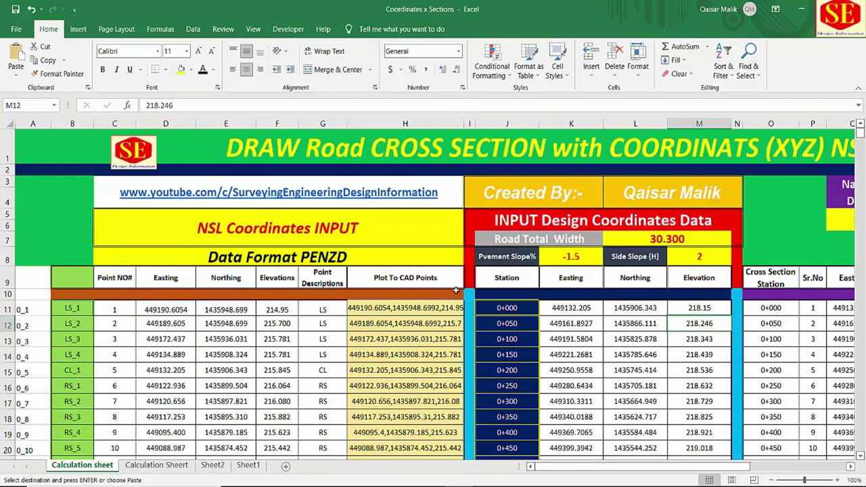
pyautogui.scroll(-3, 434, 294)
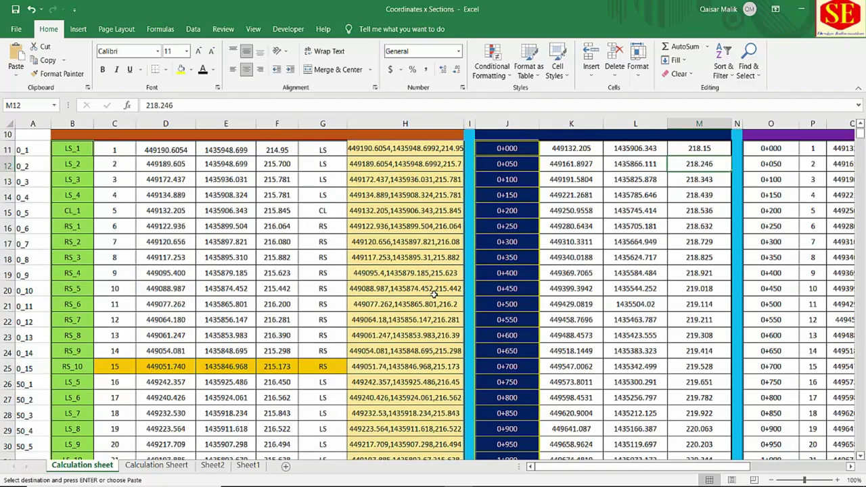
pyautogui.scroll(2, 434, 294)
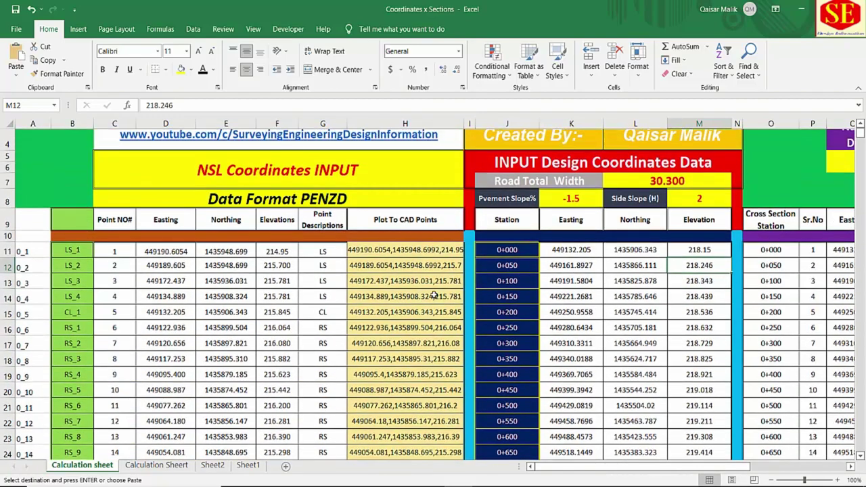
pyautogui.click(399, 249)
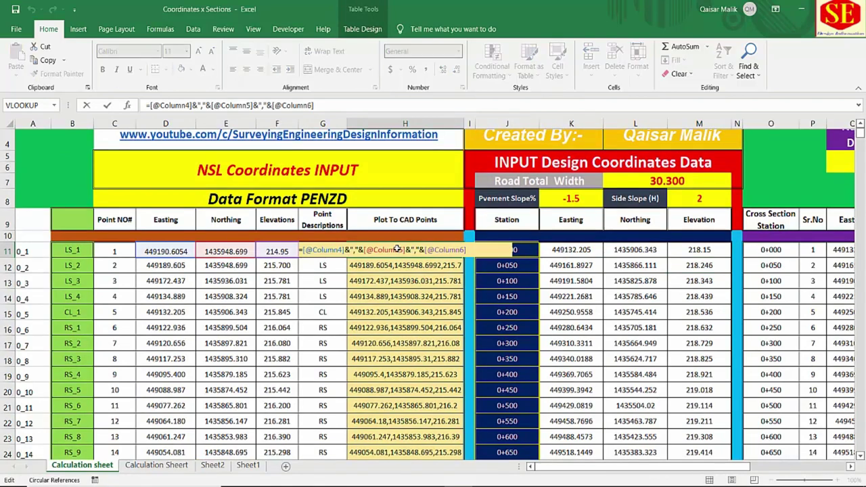
pyautogui.press('Return')
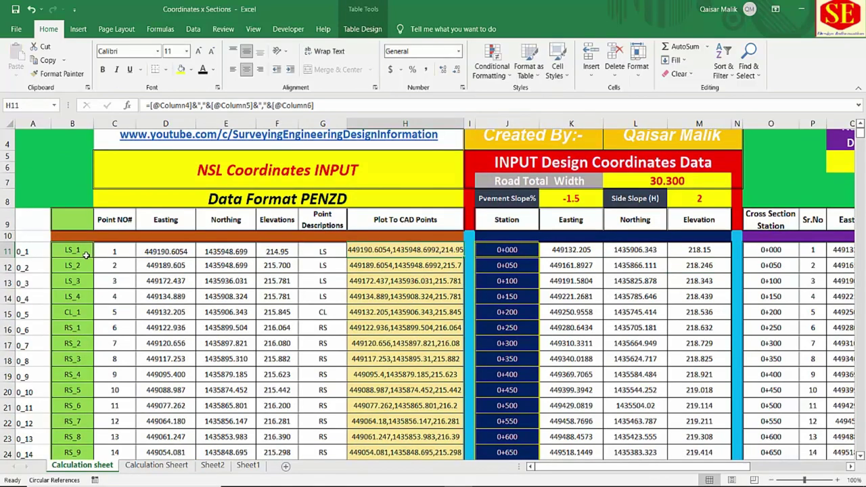
pyautogui.click(87, 252)
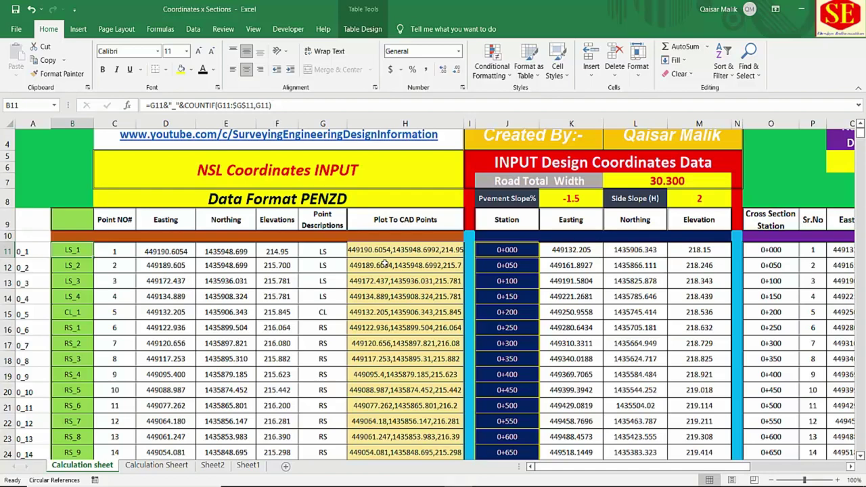
pyautogui.scroll(2, 431, 264)
pyautogui.scroll(-1, 449, 255)
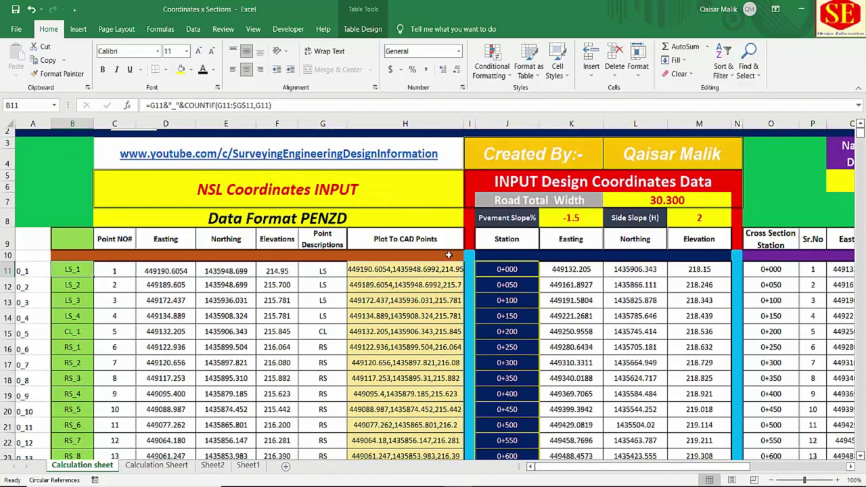
pyautogui.scroll(-1, 449, 254)
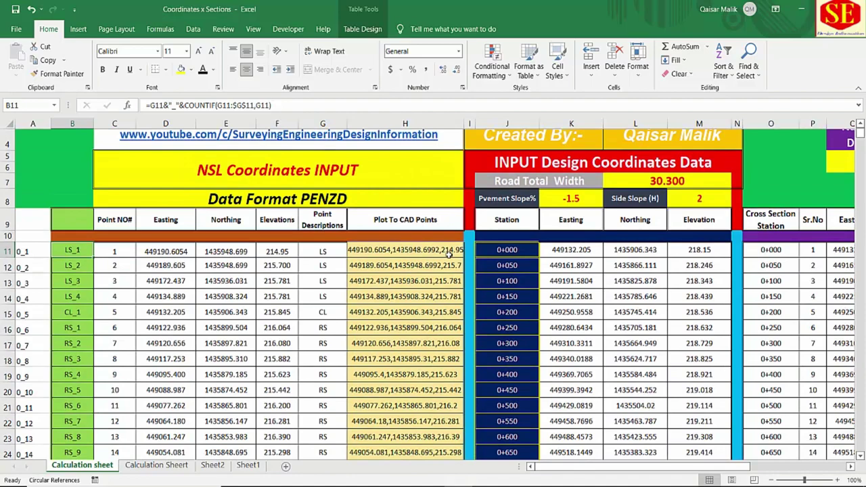
pyautogui.scroll(-2, 449, 255)
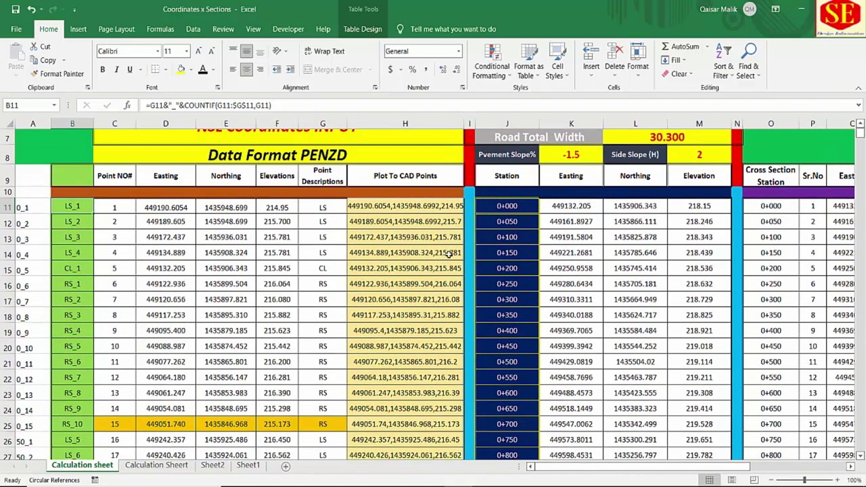